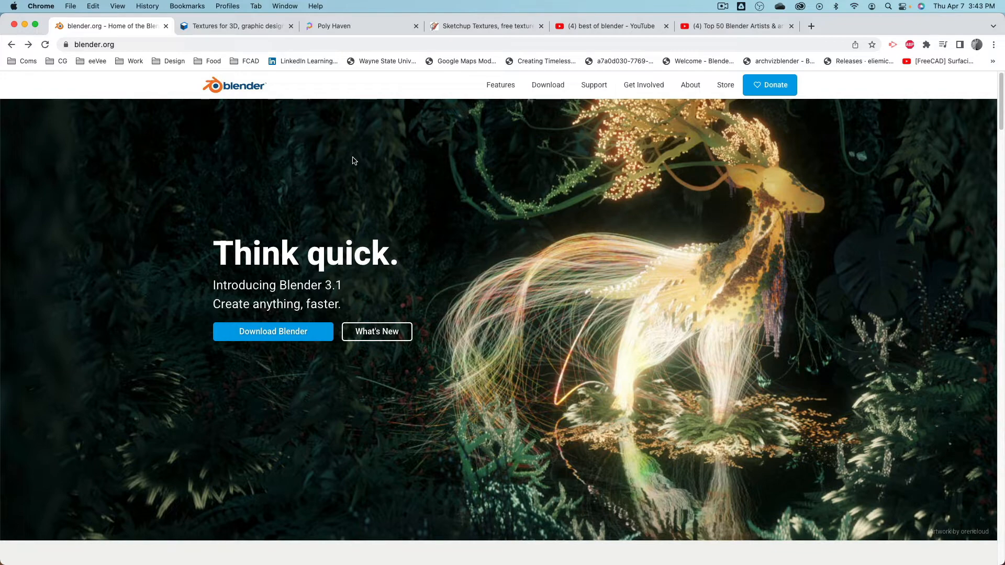
Review the "best of blender" YouTube results and bring up the already opened "Top 50 Blender Artists & artworks" video.
click(622, 24)
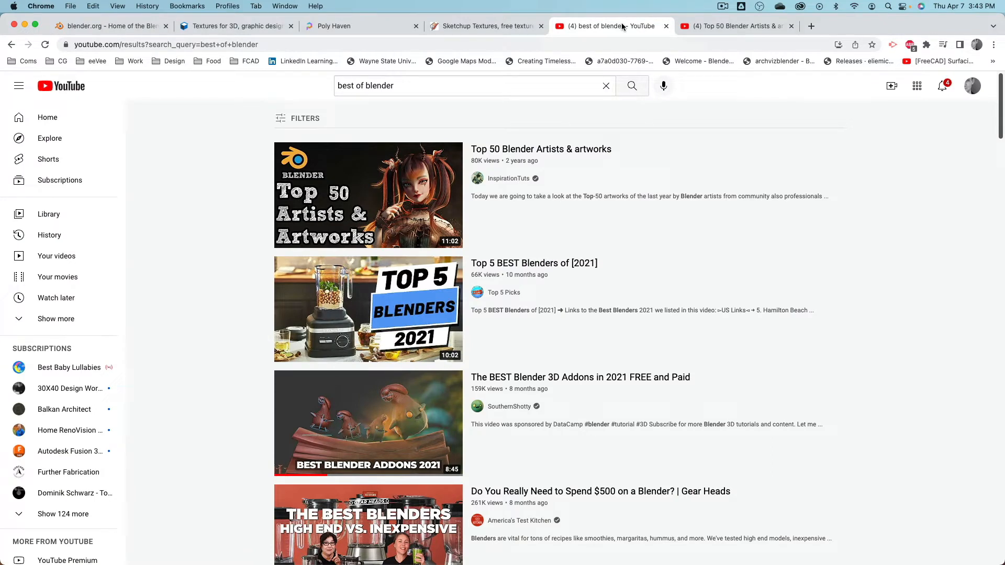
mouse_move(533, 277)
click(751, 26)
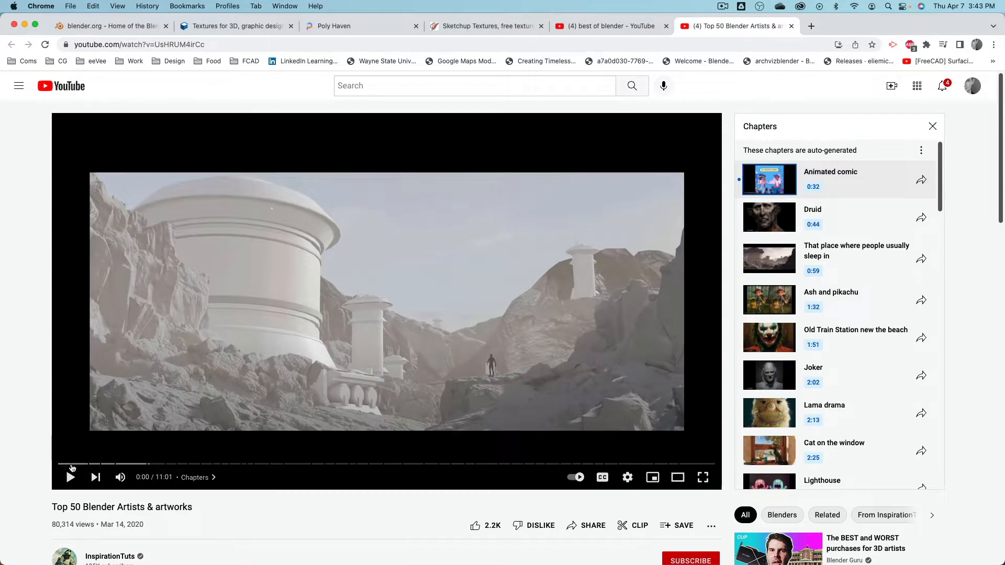
Skim the artworks in the Top 50 video by jumping ahead from its opening entries to the Wallace chapter.
click(78, 464)
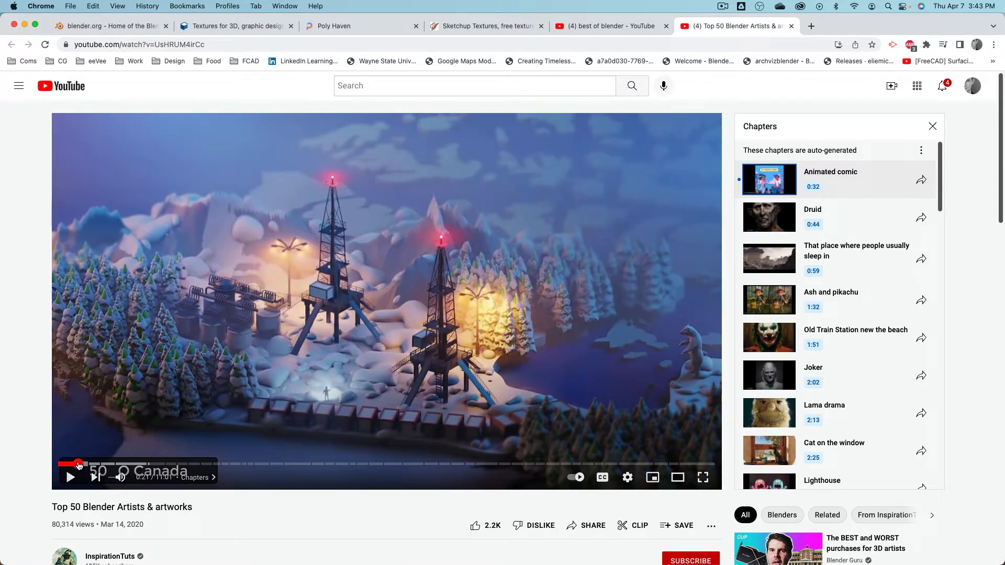
click(108, 464)
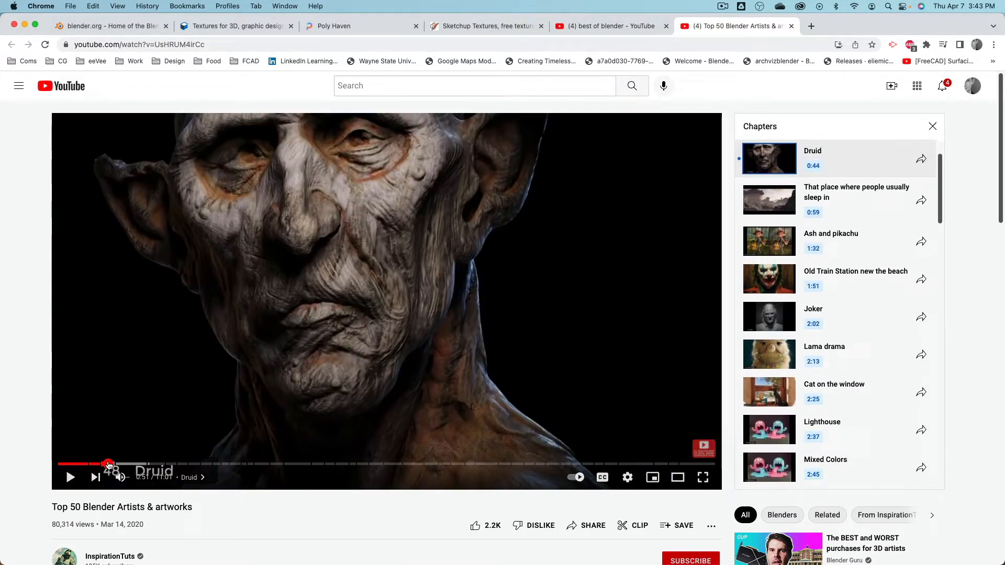
click(123, 464)
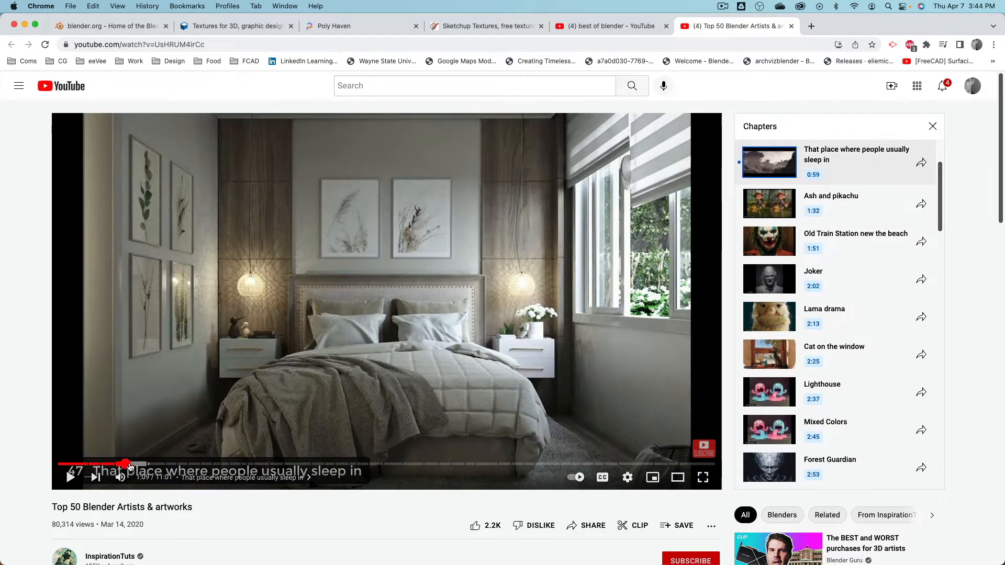
click(137, 464)
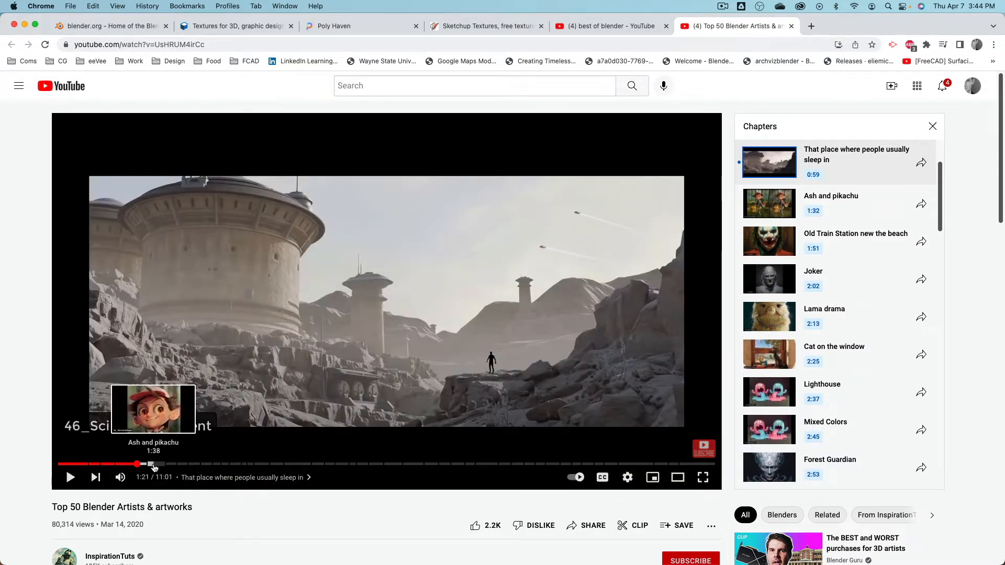
click(154, 464)
click(173, 464)
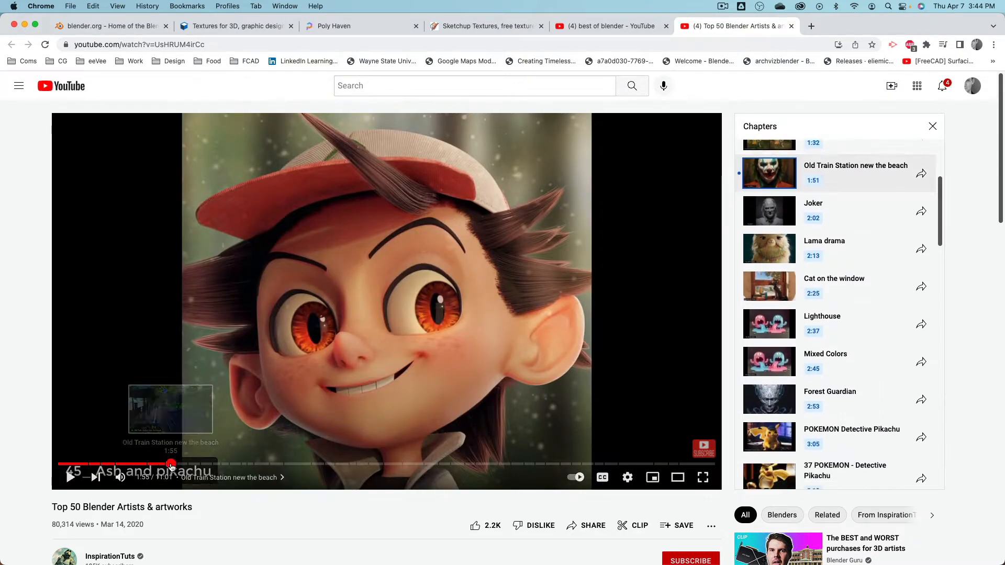
click(184, 465)
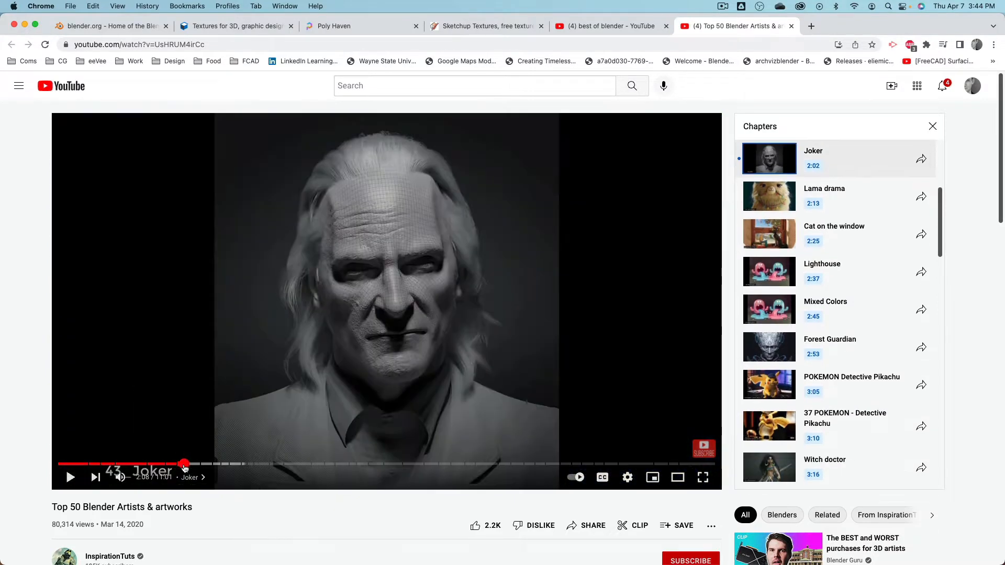
click(195, 464)
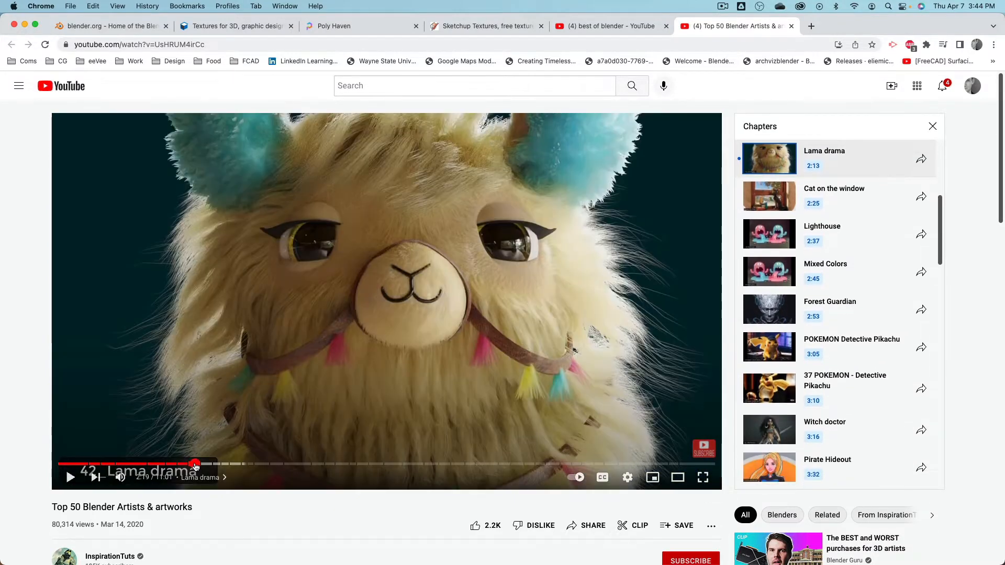
click(215, 465)
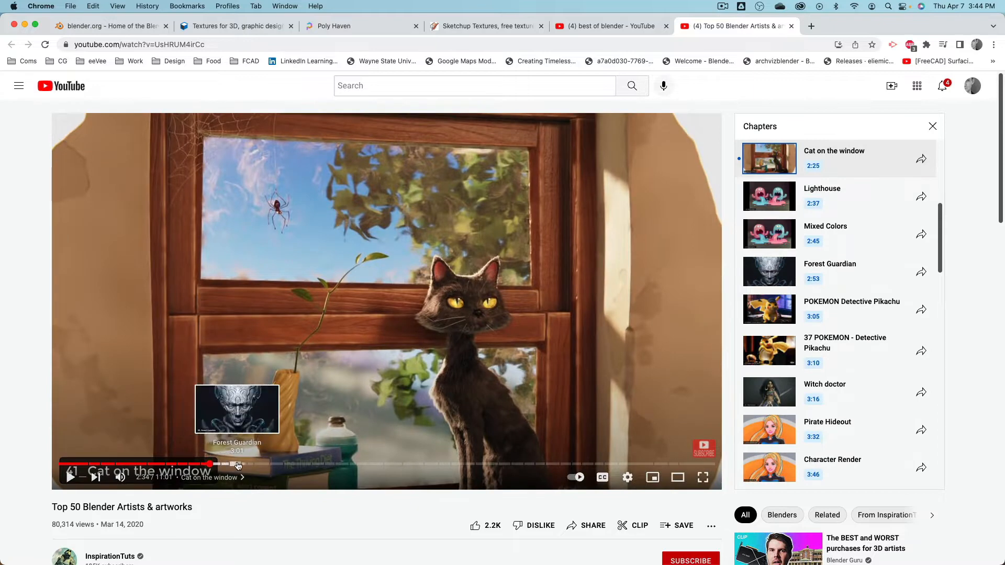
click(238, 464)
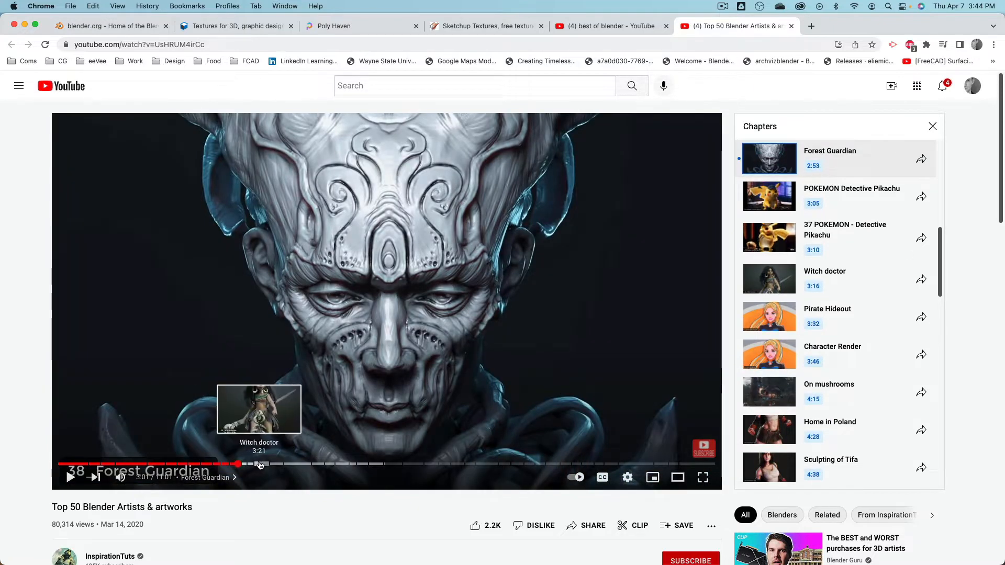
click(257, 464)
click(292, 465)
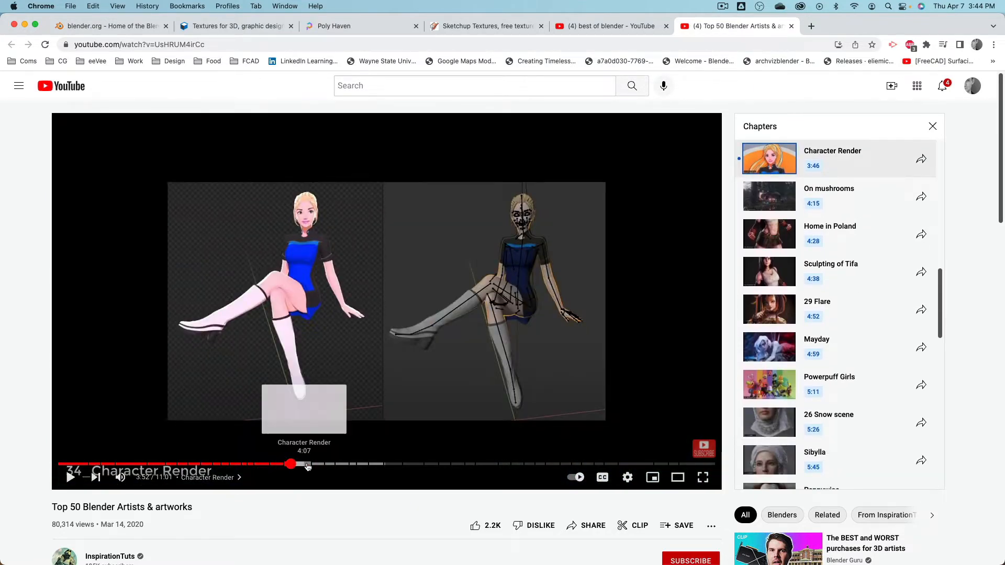
click(308, 464)
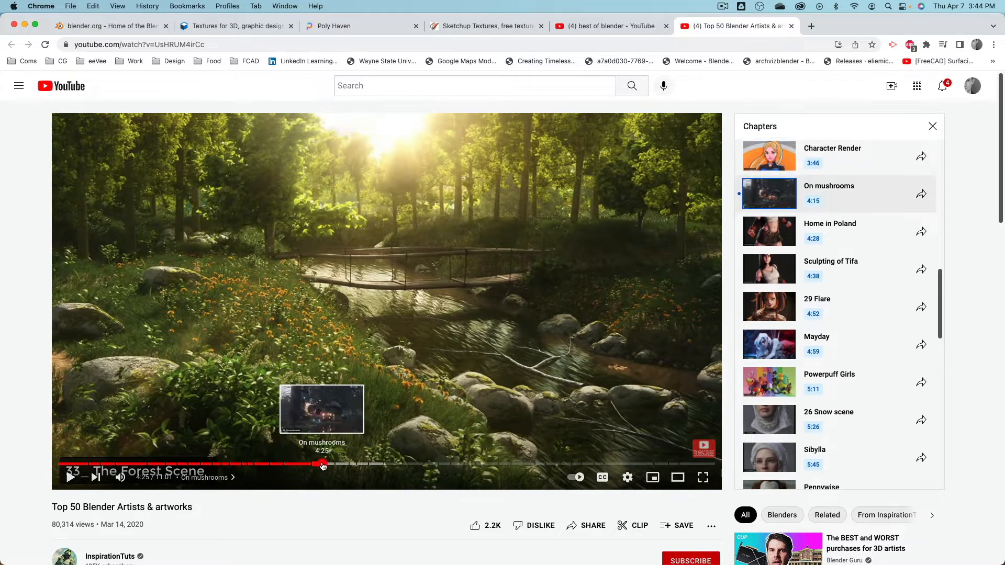
click(324, 464)
click(346, 464)
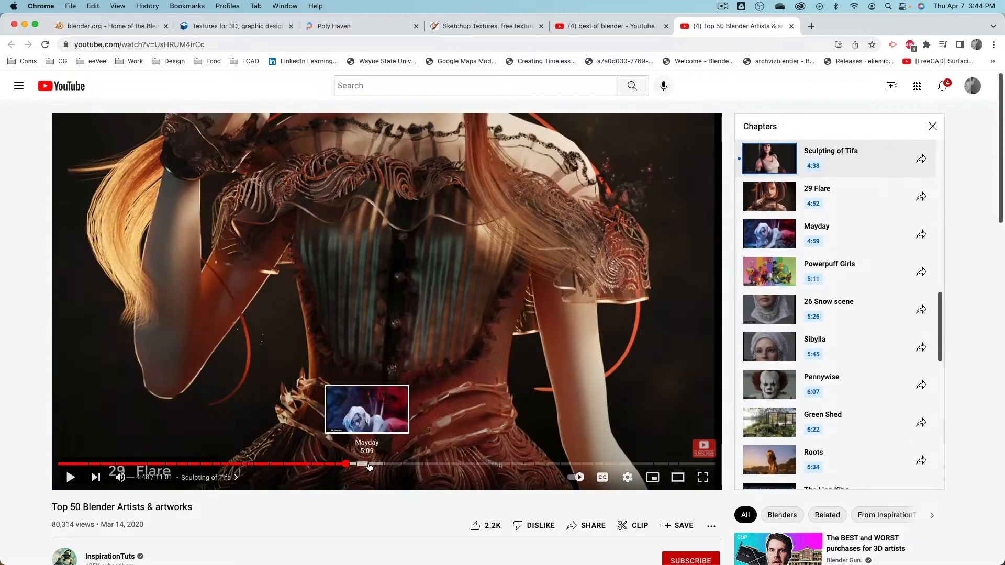
click(413, 464)
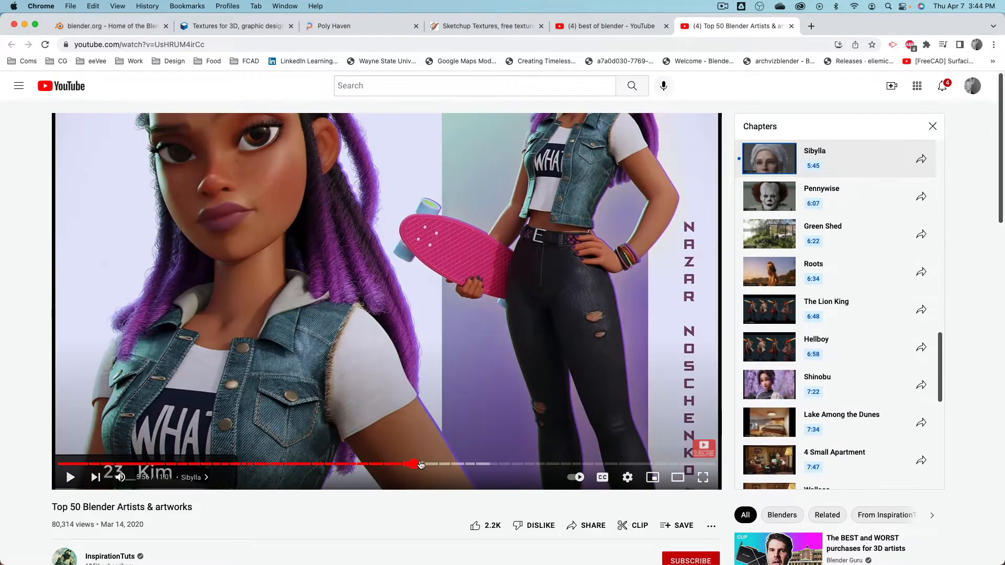
click(433, 464)
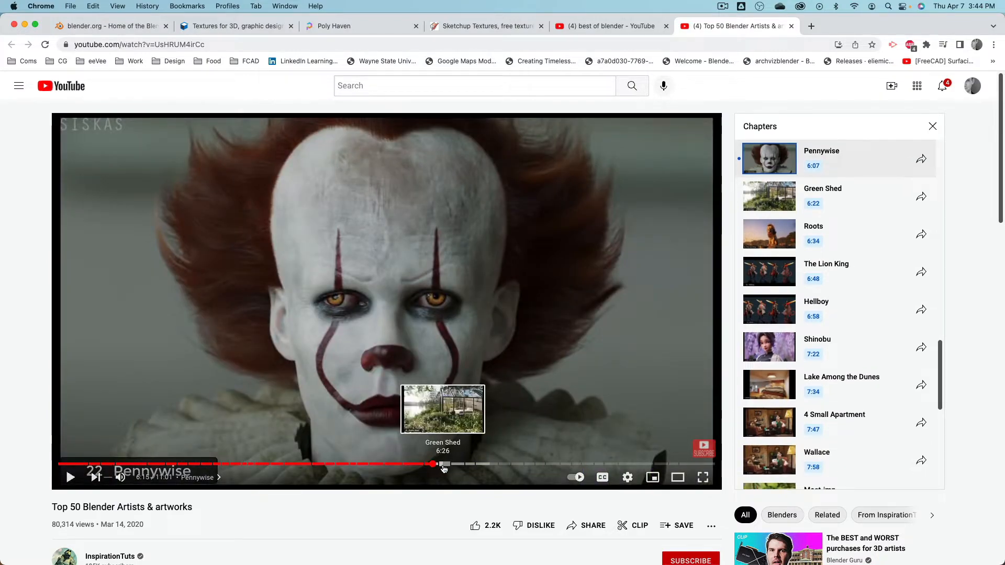
click(444, 465)
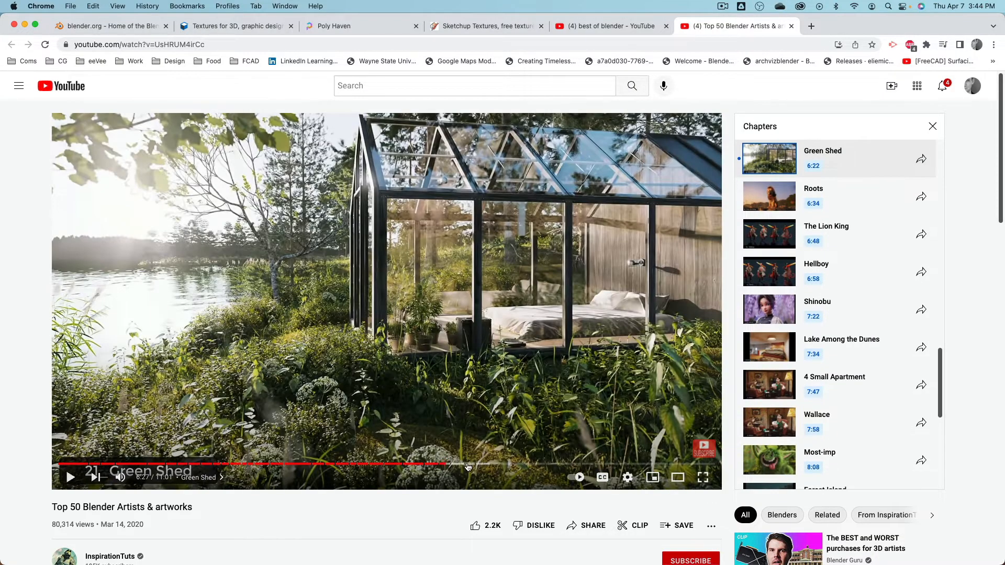
click(469, 464)
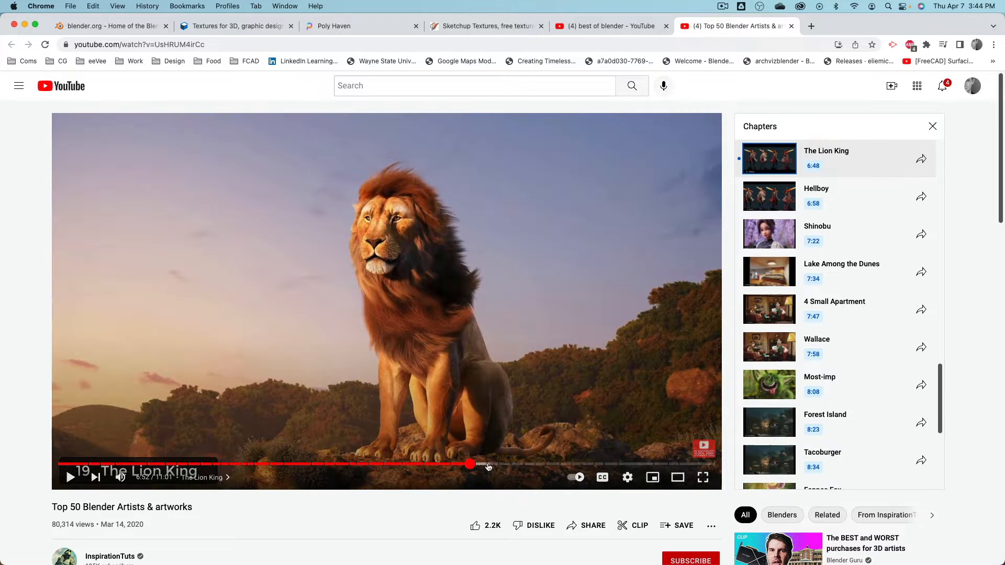
click(515, 464)
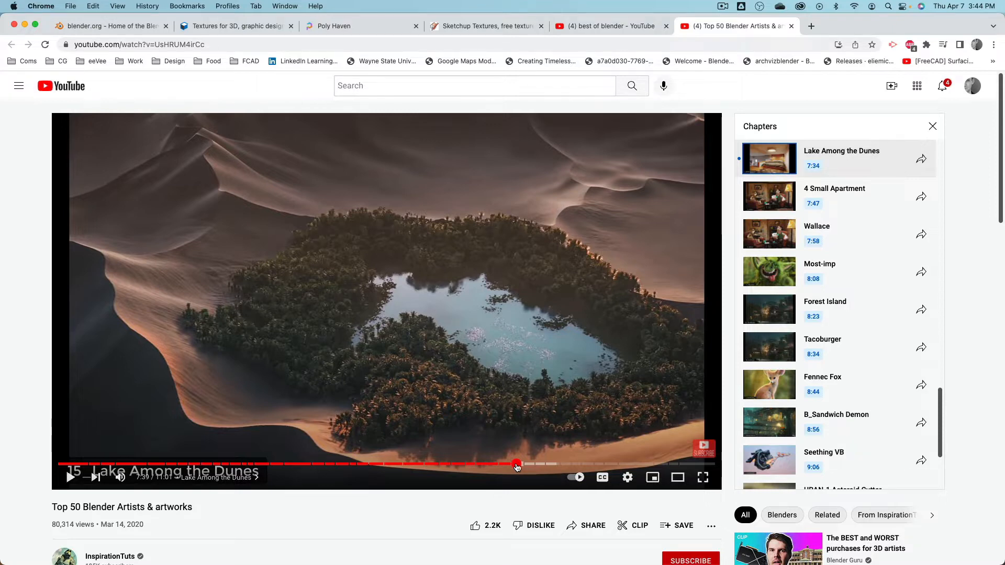
click(540, 465)
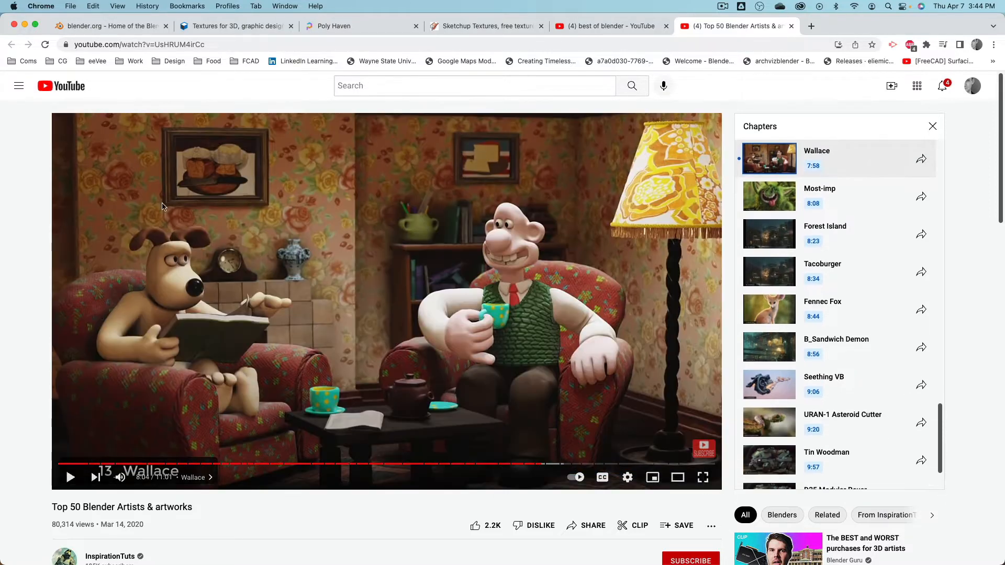
Return to the blender.org home page and check the computer's model and chip in the macOS system overview.
click(88, 27)
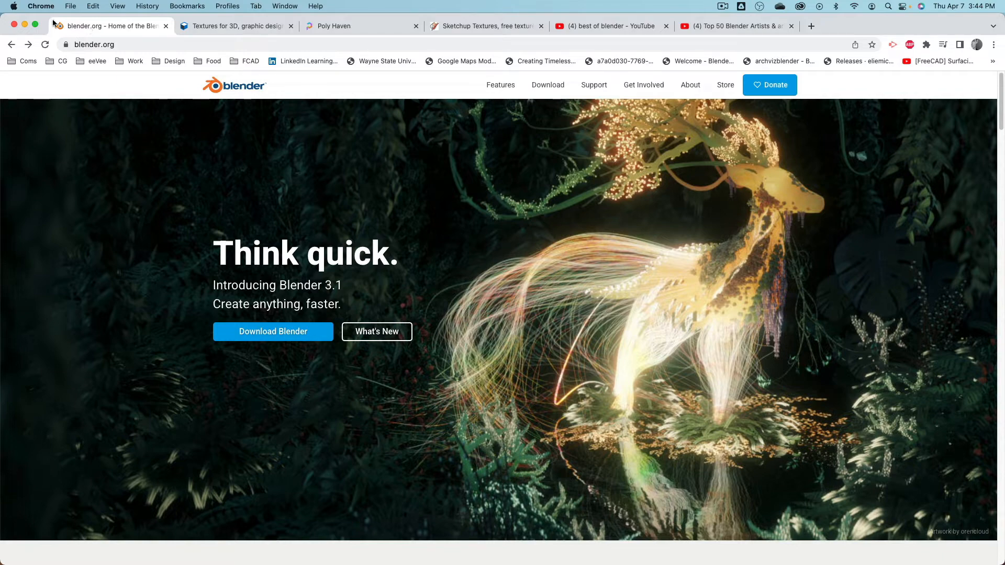
click(14, 5)
click(14, 27)
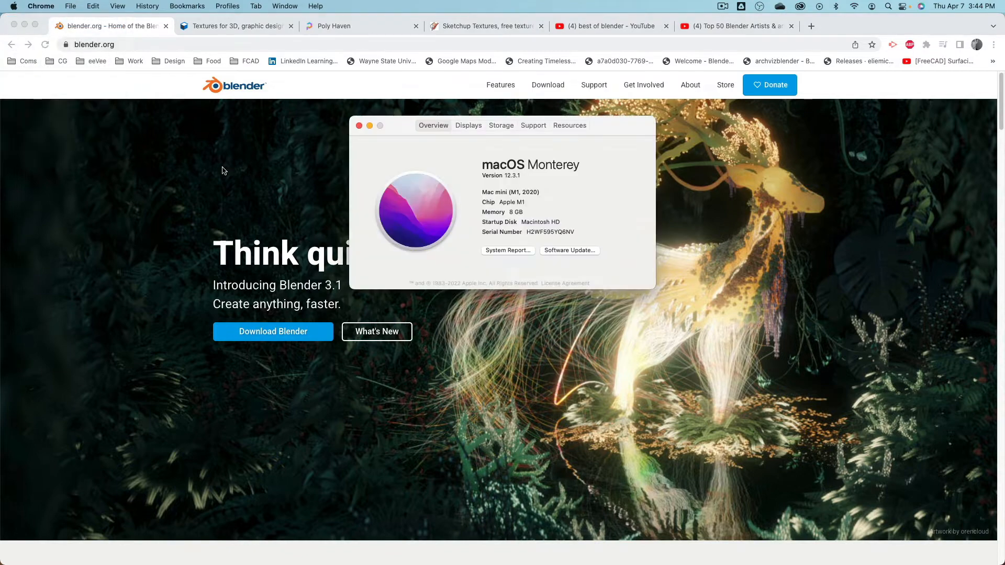
drag(482, 192, 519, 194)
click(361, 127)
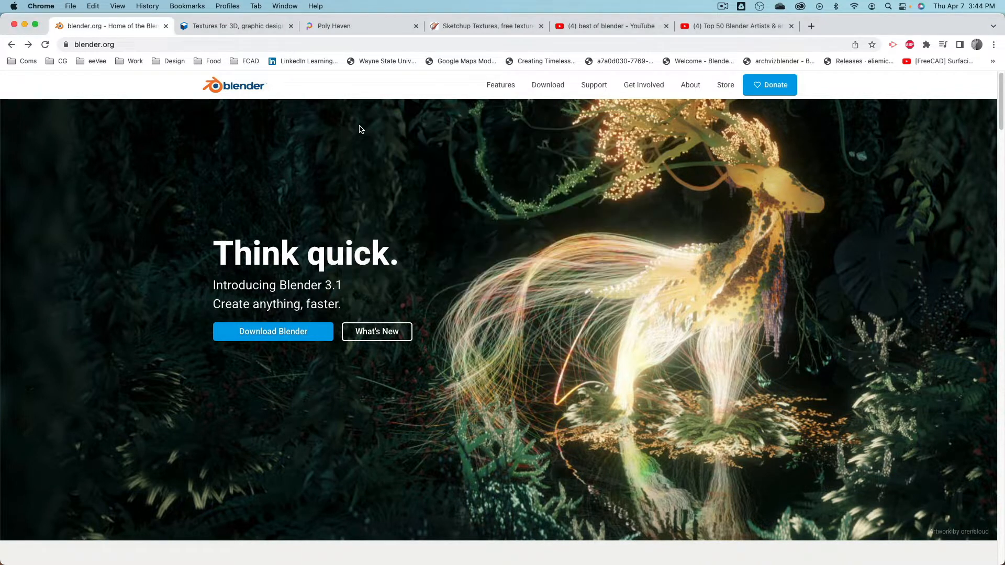
Open the Blender download page and look over the 3.1.2 download option and the page's content.
click(252, 333)
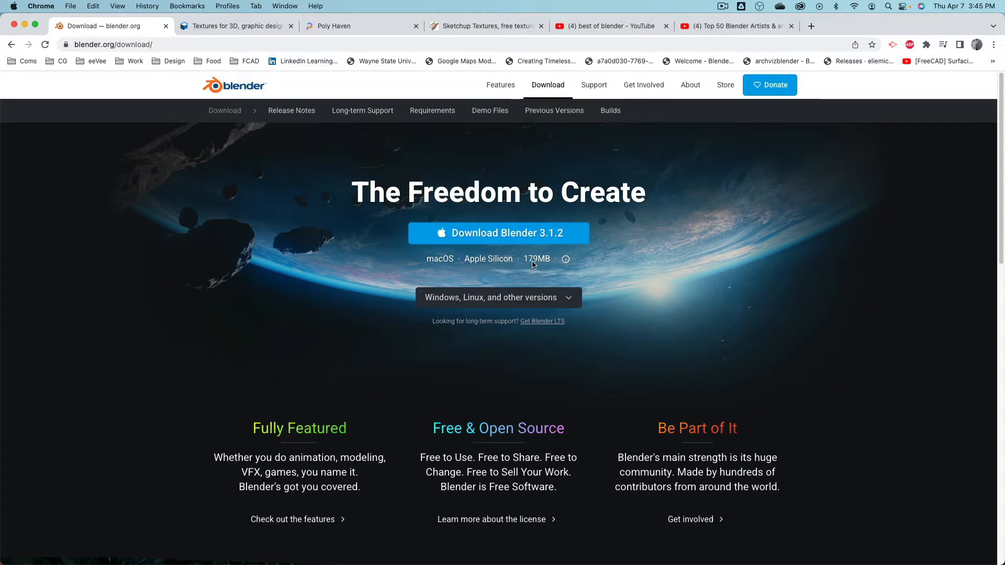
scroll(503, 271, down, 15)
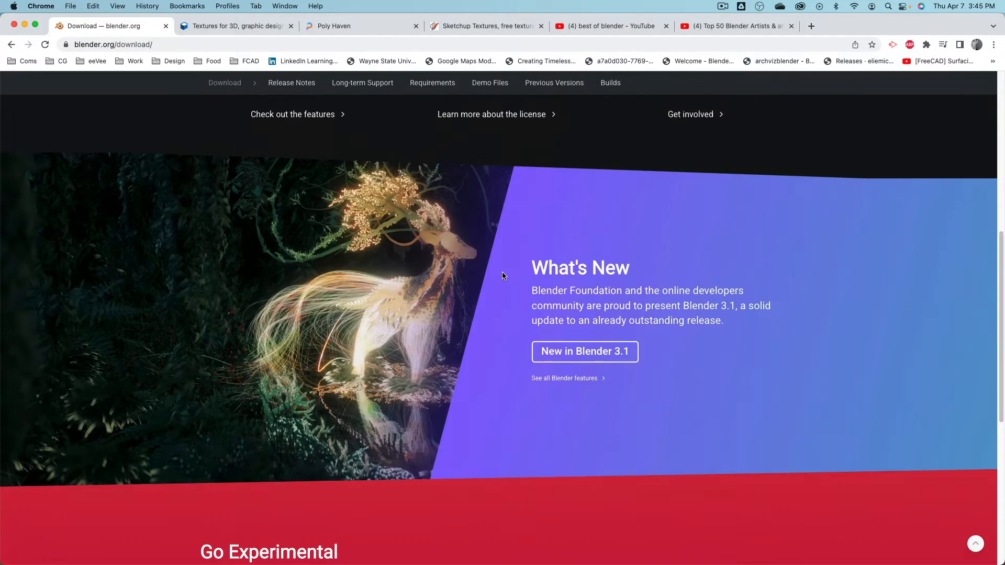
scroll(503, 275, up, 15)
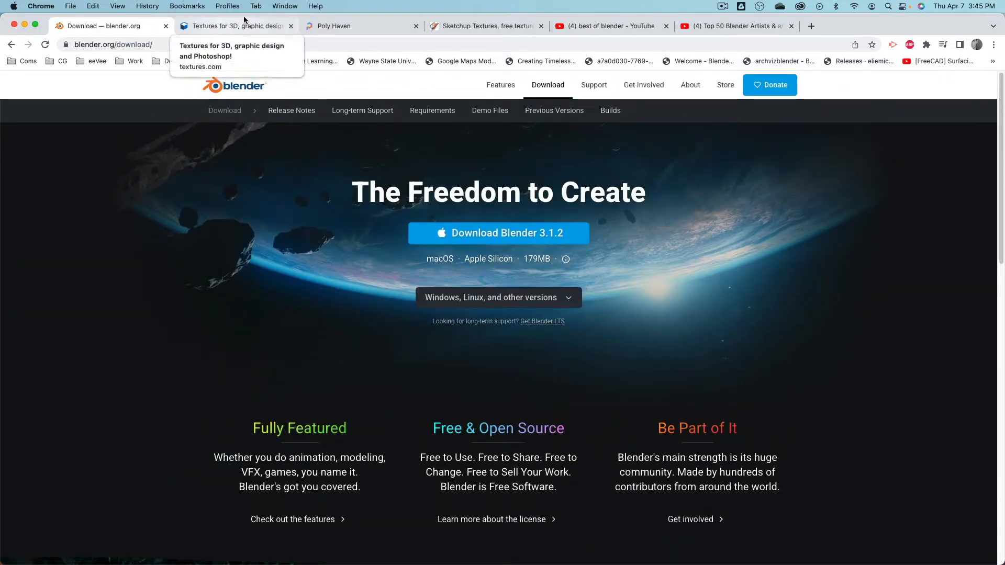
Launch Blender 3.1 and dismiss its splash screen to reach the default scene.
mouse_move(309, 564)
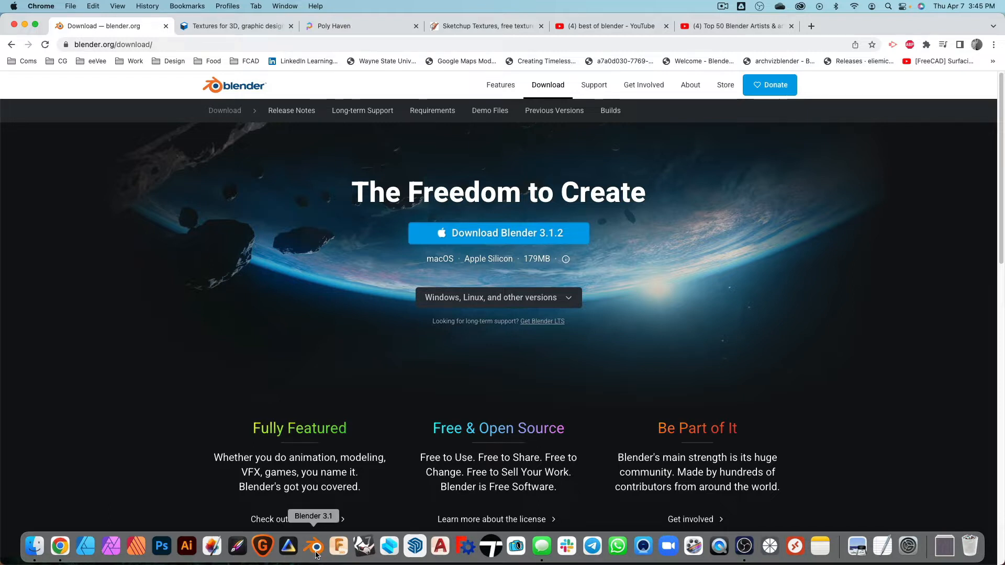
click(316, 547)
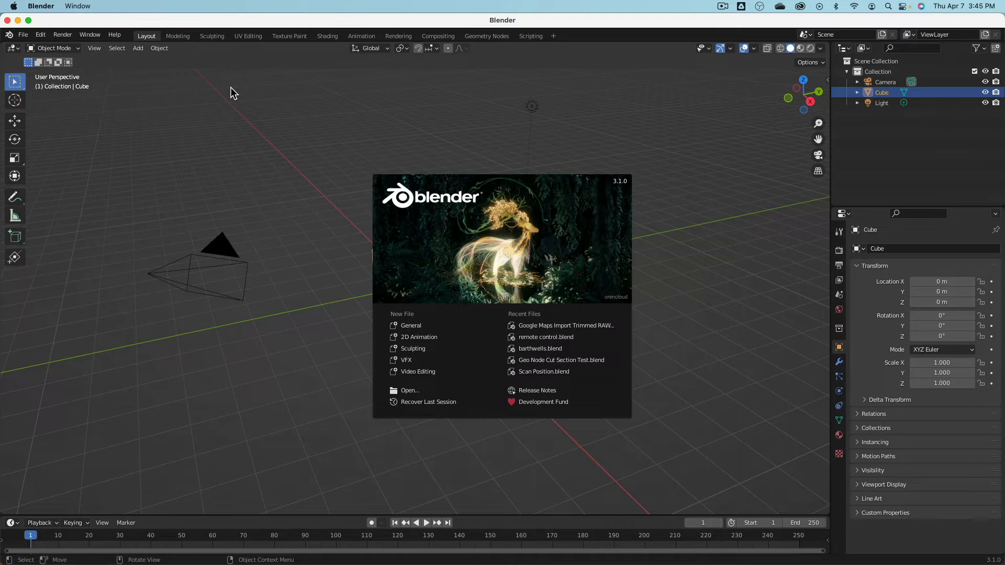
click(271, 342)
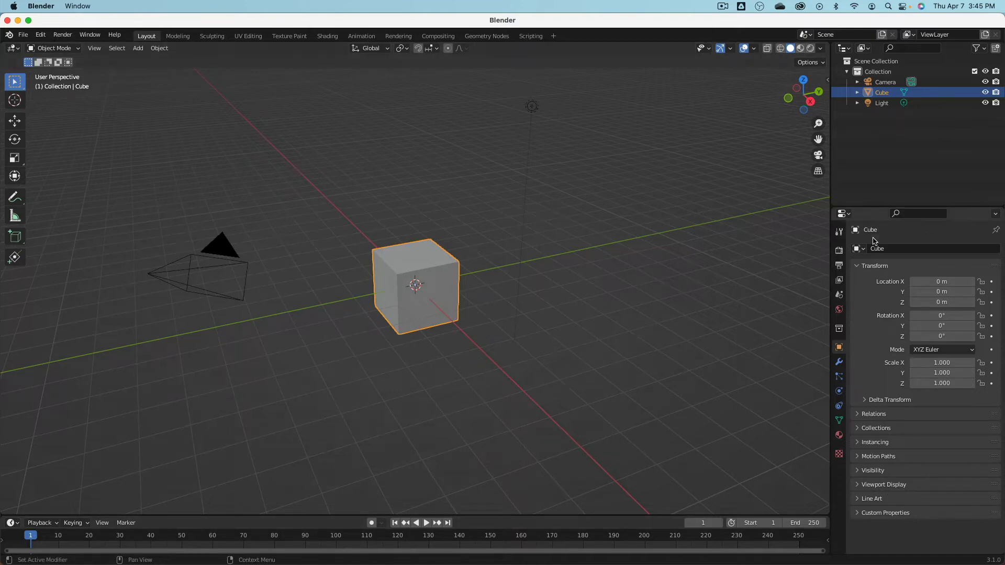
Inspect the default scene objects' properties: the light's data settings, the cube's material and the camera's lens settings.
click(532, 107)
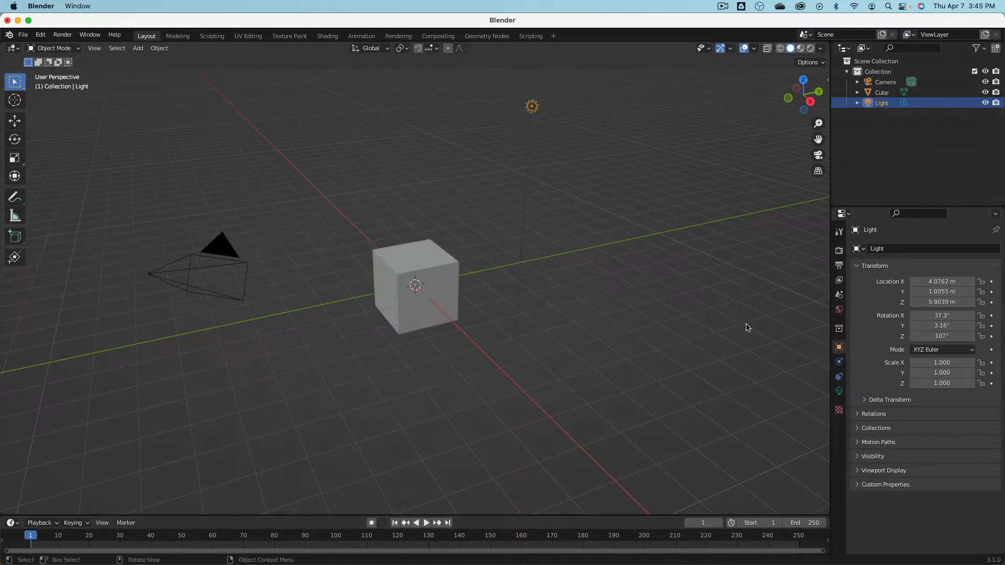
click(839, 392)
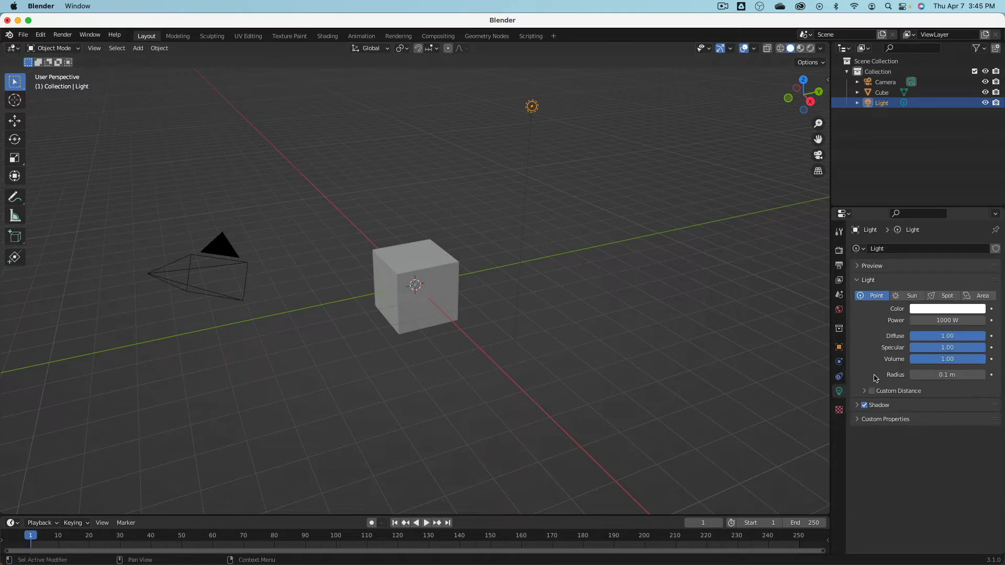
click(432, 275)
click(838, 435)
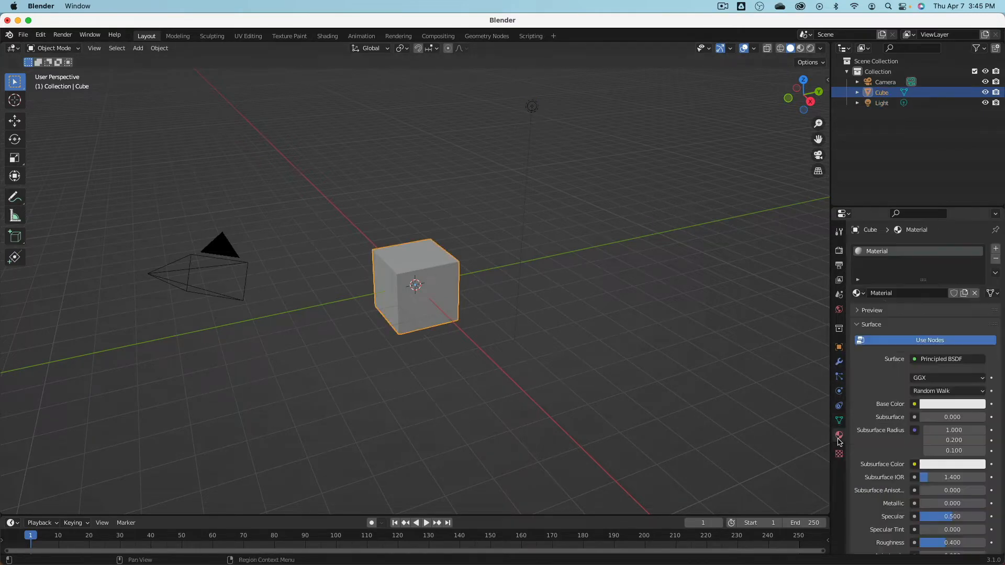
click(239, 261)
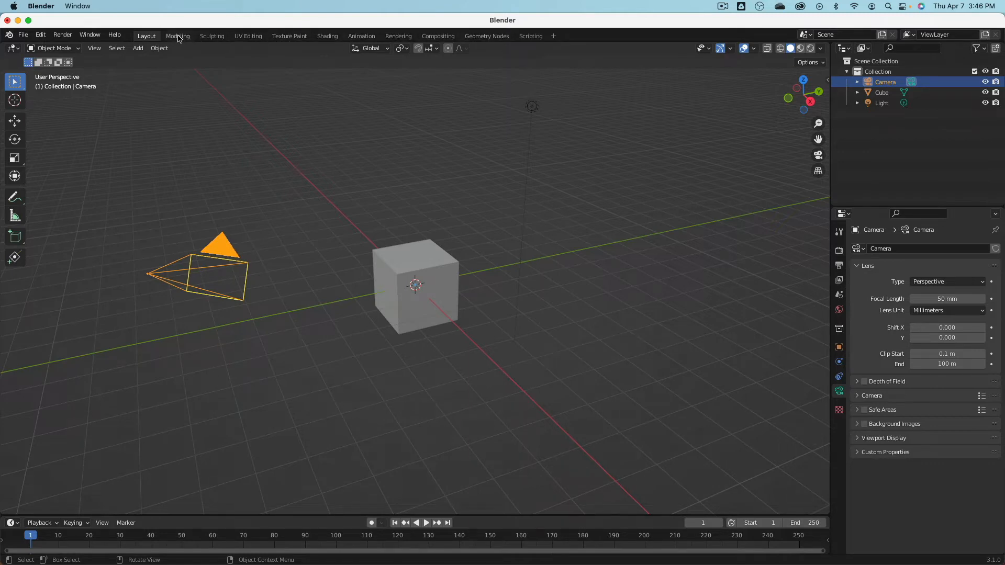
Look through the Modeling, Sculpting, UV Editing, Texture Paint and Shading workspaces.
click(177, 37)
click(214, 37)
click(248, 36)
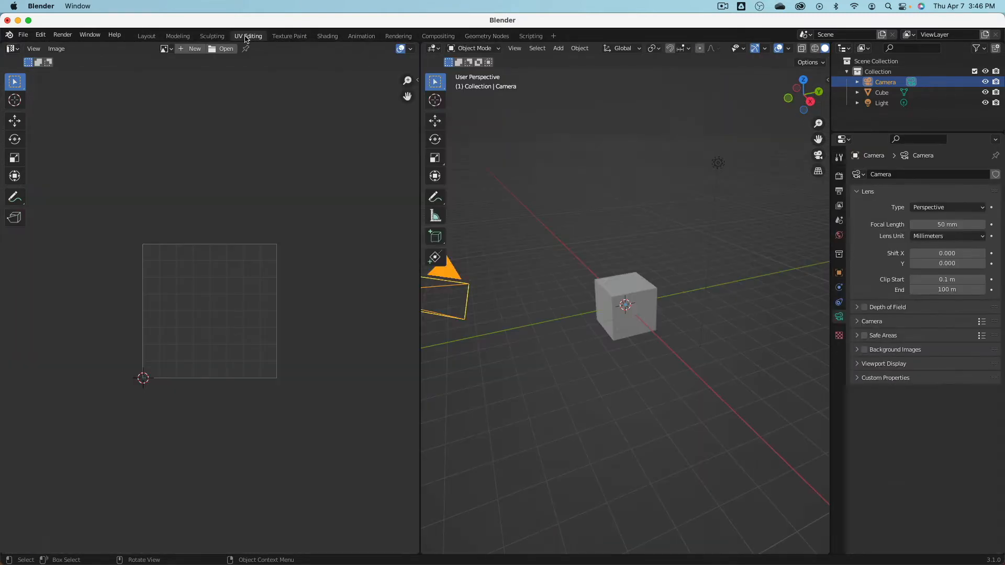
click(290, 36)
key(ctrl+Page_Down)
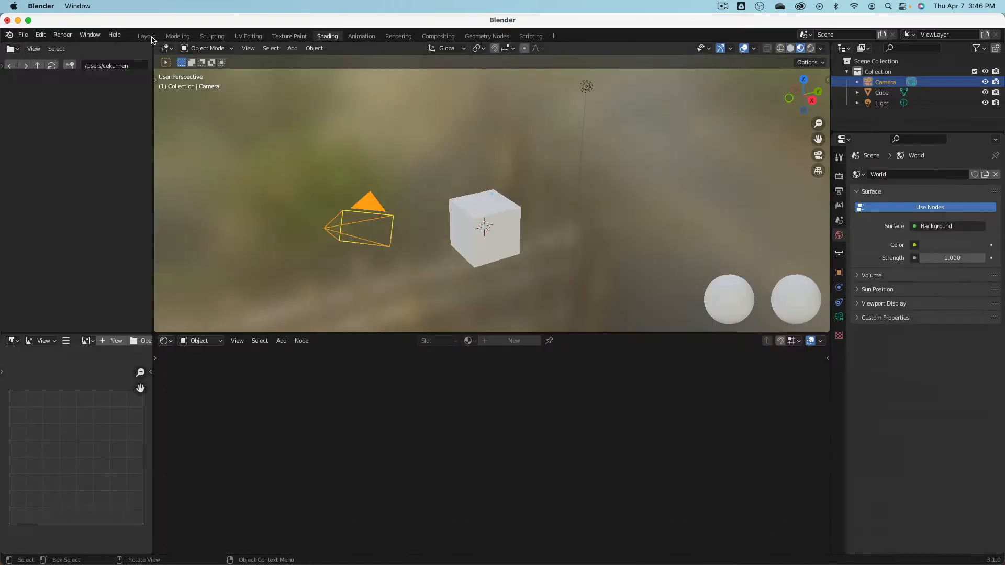
Switch to the Modeling workspace, look over the viewport's View options and show the transform sidebar.
click(177, 36)
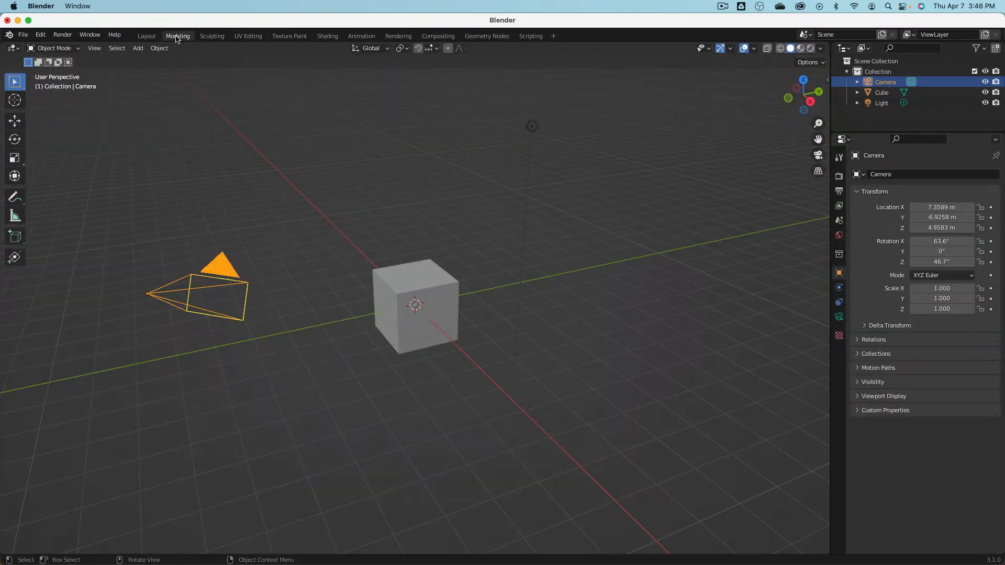
click(23, 36)
click(94, 50)
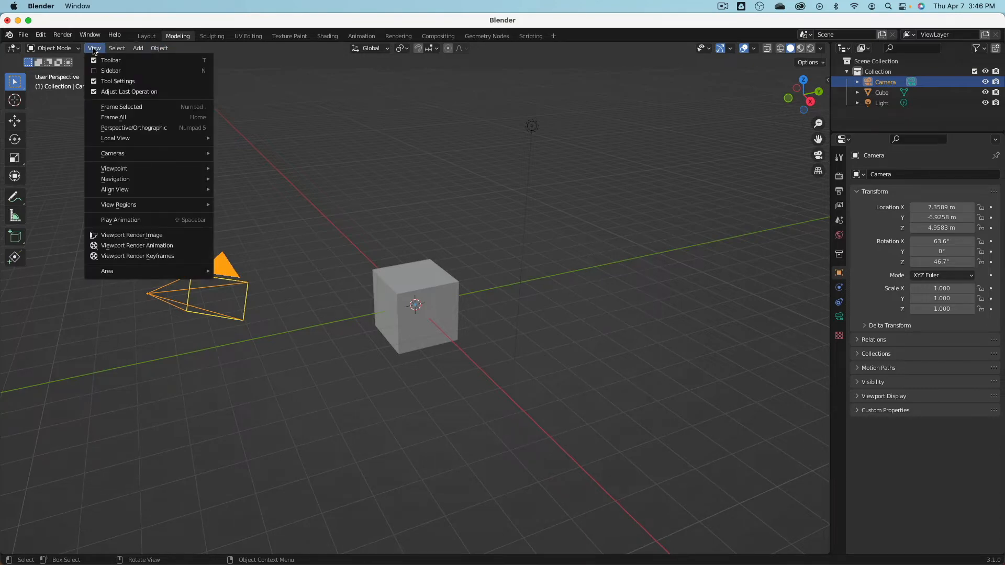
mouse_move(114, 51)
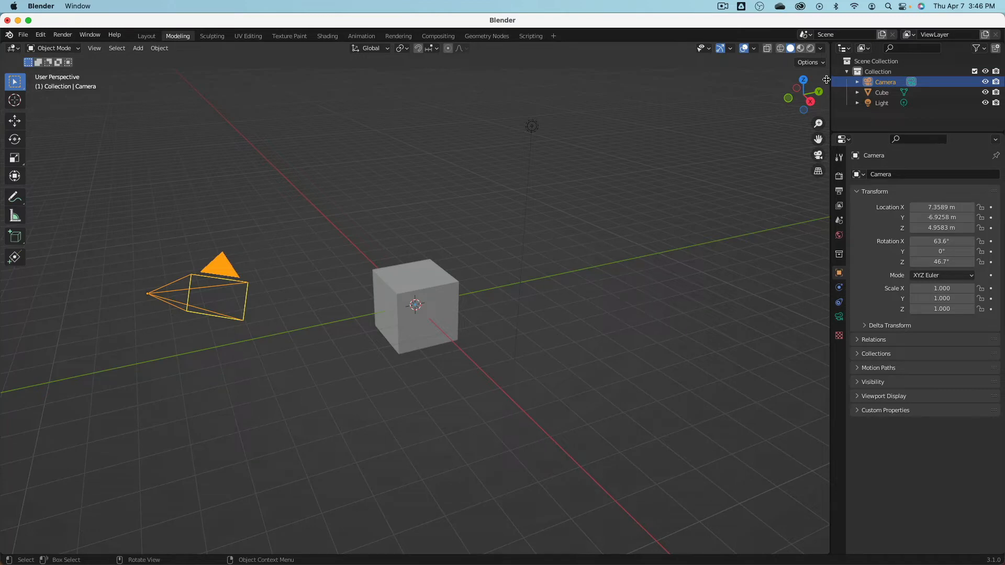
key(n)
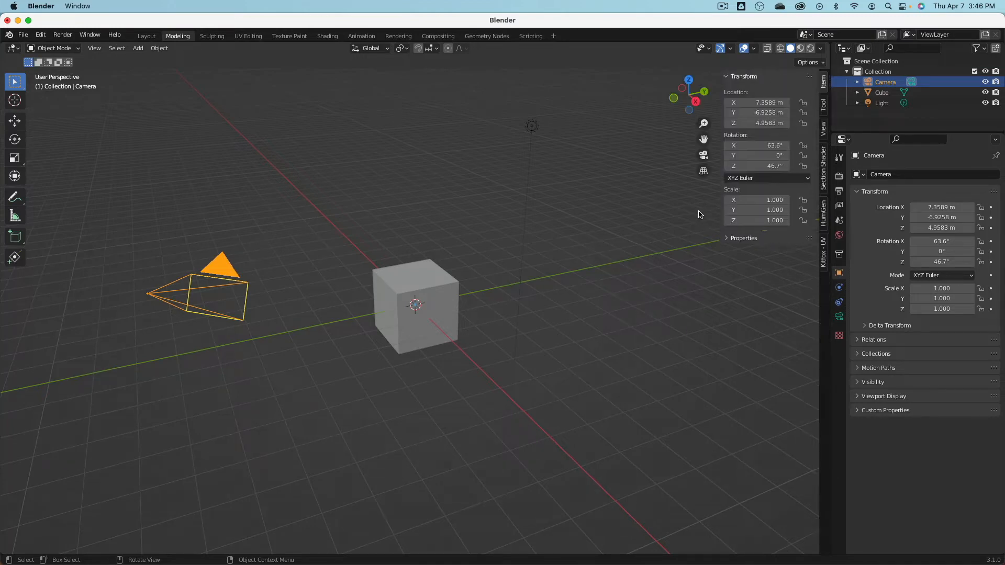
key(n)
key(n)
Compare the sidebar transform values of the cube, light and camera, and toggle the cube in and out of Edit Mode.
click(432, 266)
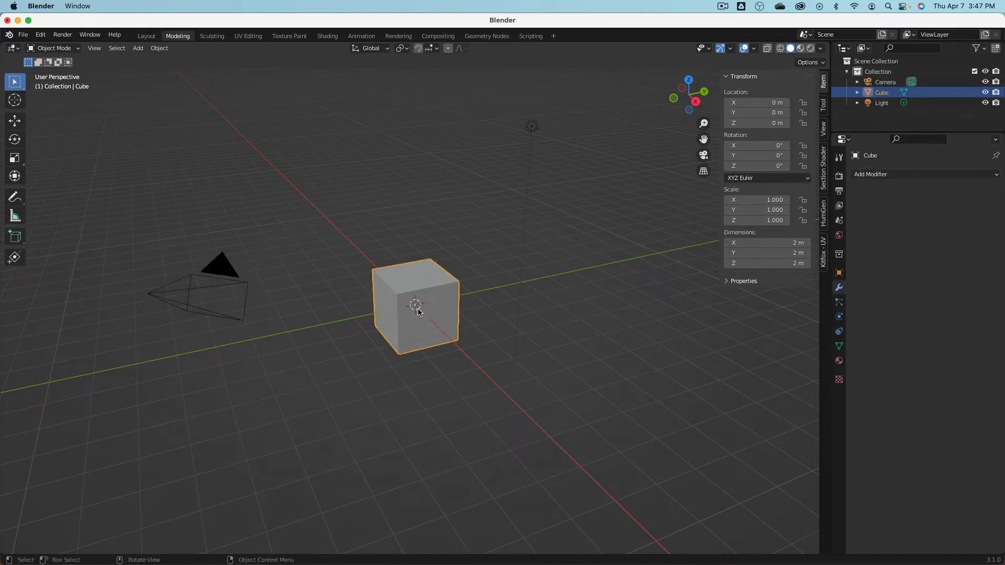
click(532, 127)
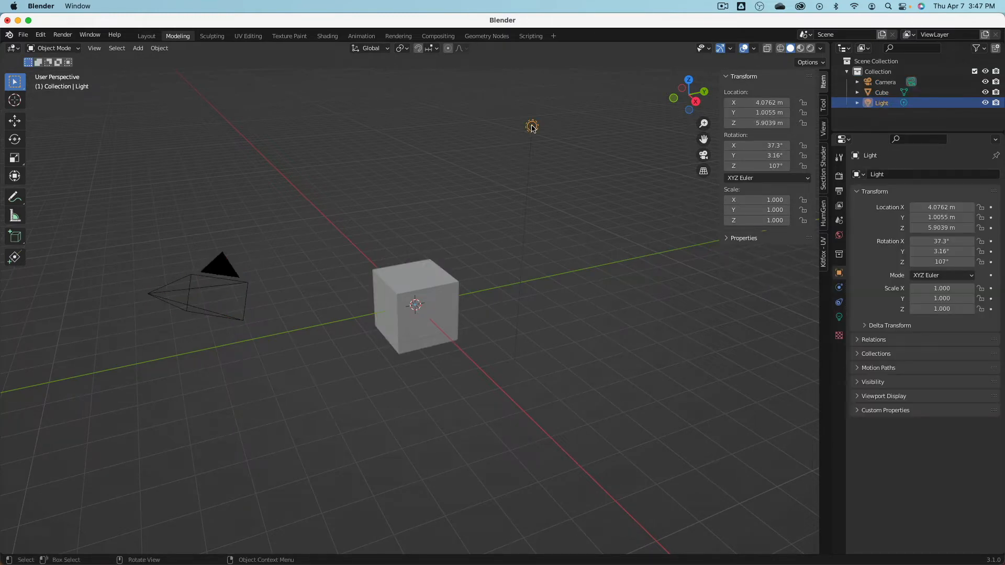
click(241, 284)
click(405, 302)
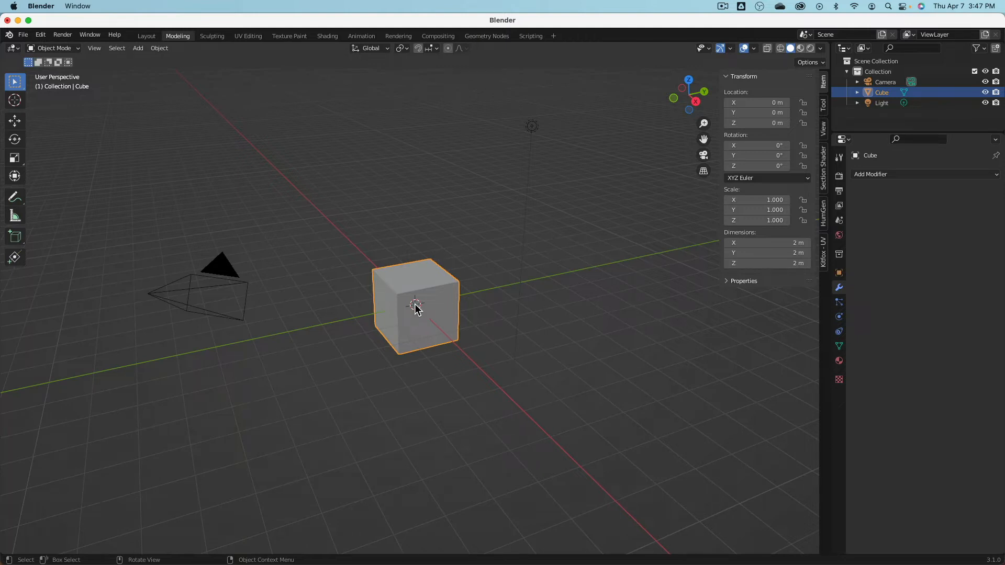
key(Tab)
key(Tab)
Start a new file with the default cube, camera and light scene.
click(25, 35)
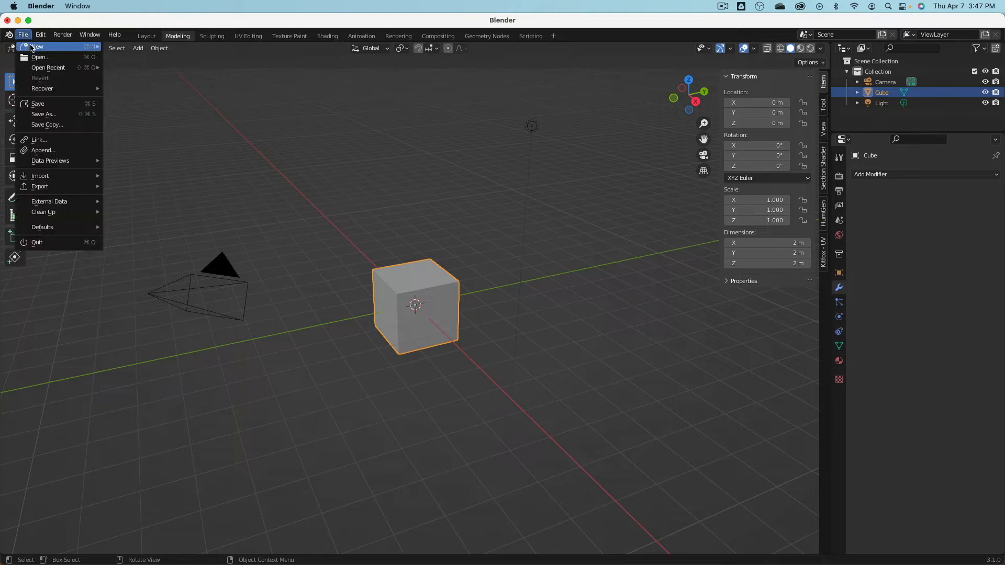
mouse_move(32, 47)
click(122, 52)
click(455, 314)
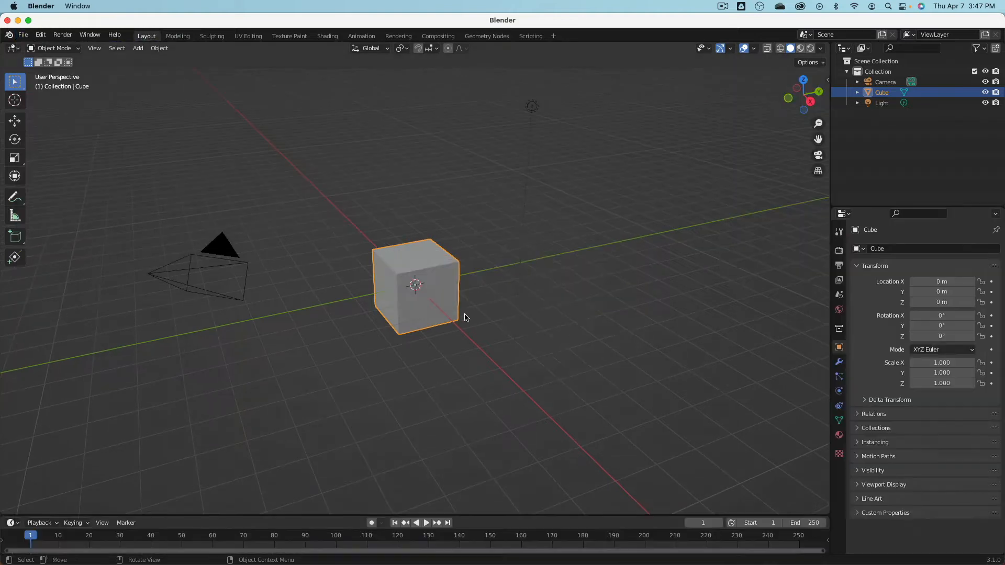
Open the Blender Preferences, move the window clear of the main header and show the Interface settings.
click(40, 35)
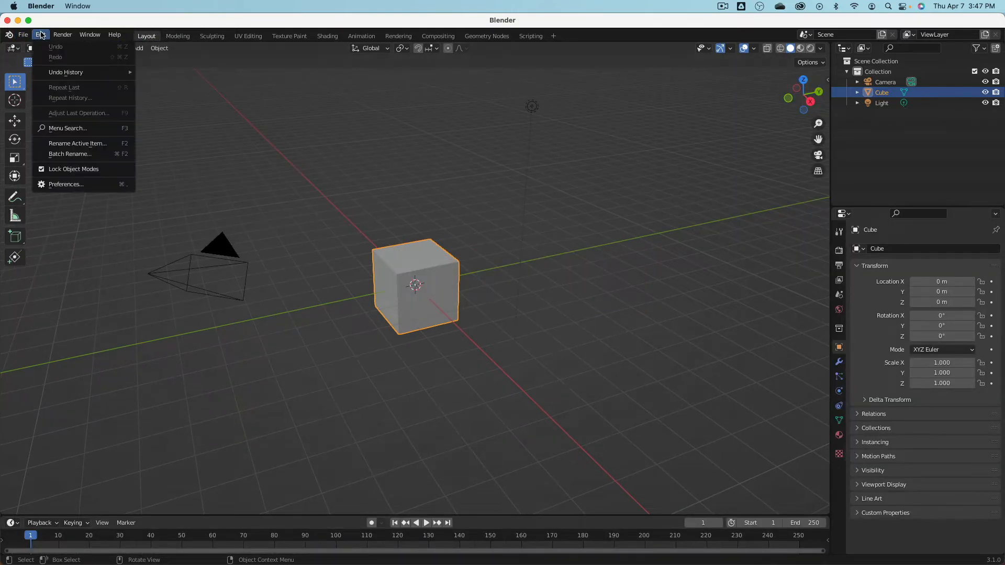
click(82, 184)
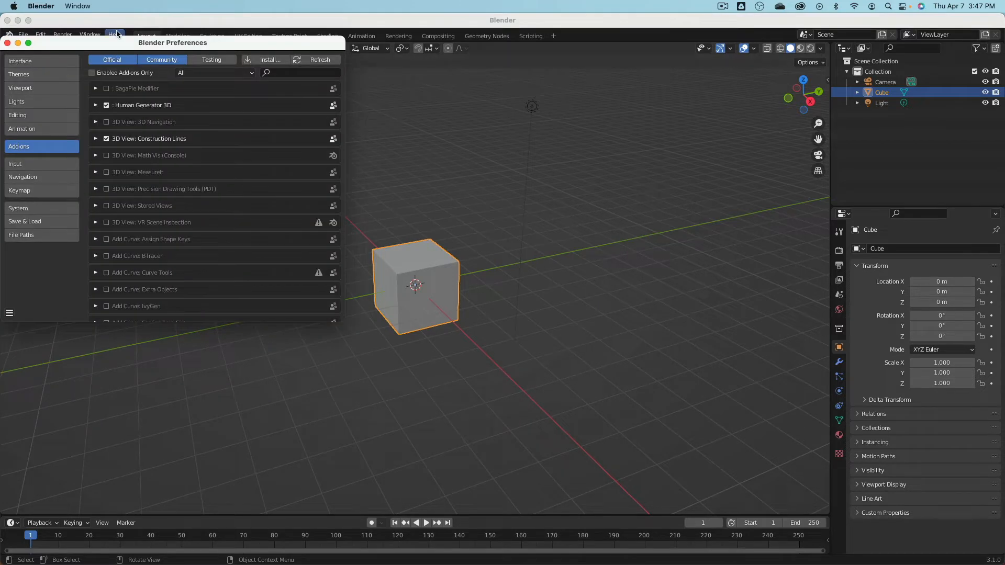
drag(116, 46, 289, 67)
click(218, 87)
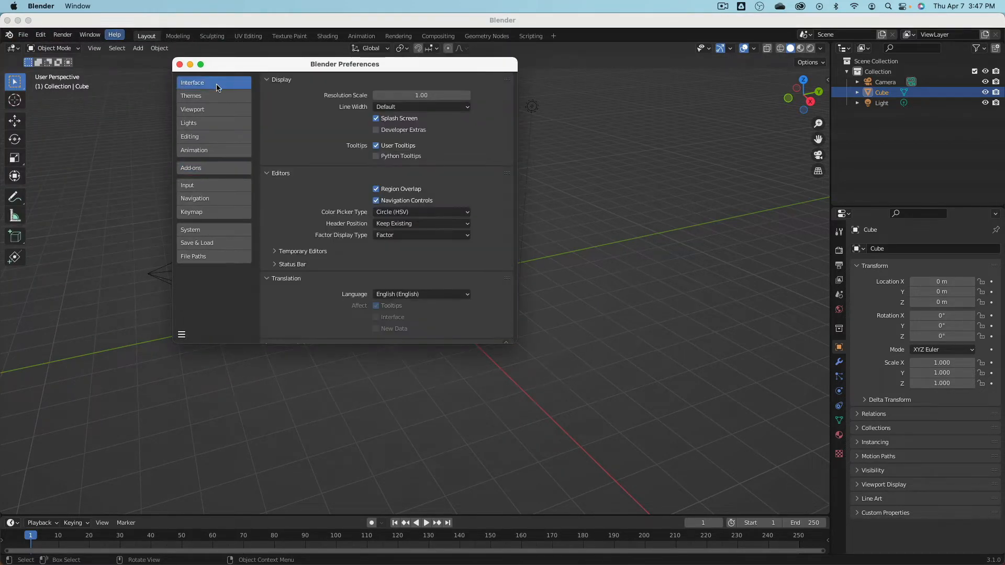
Try an interface Resolution Scale of 1.04 and set it back to 1.
mouse_move(431, 97)
mouse_down()
mouse_move(447, 103)
mouse_move(436, 102)
mouse_up()
click(431, 98)
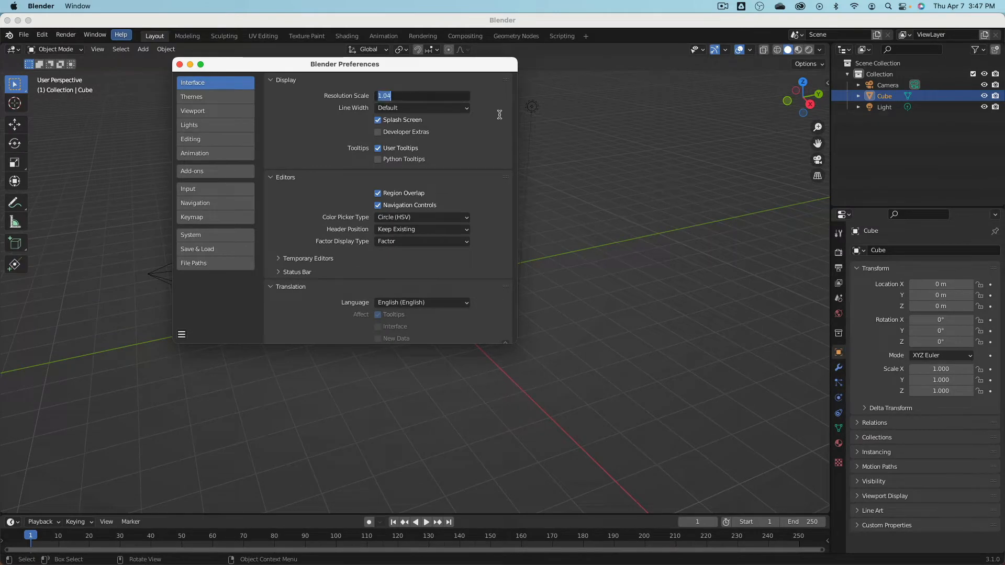
text(1)
key(Return)
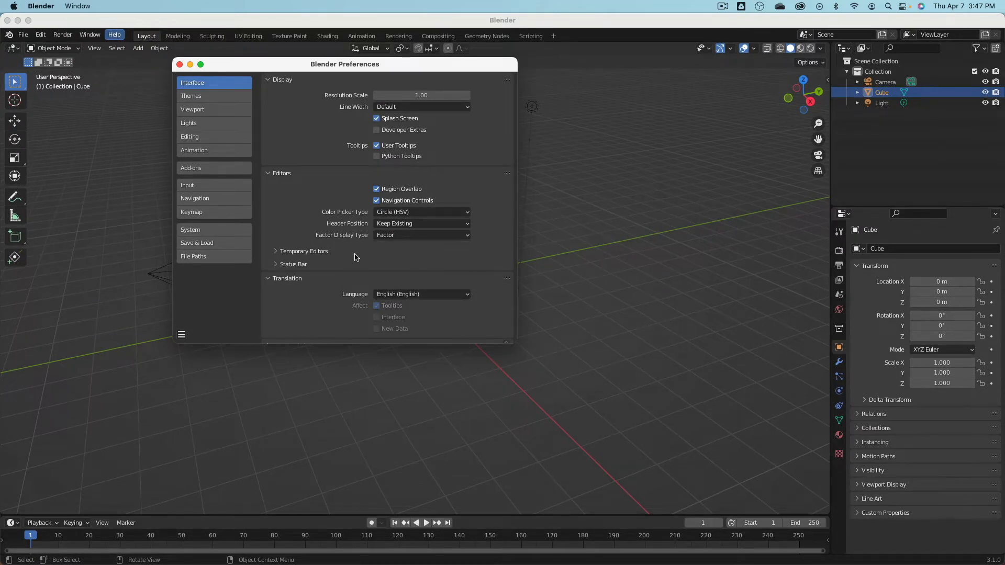
Look through the Interface, Themes and Viewport preferences, including the choices for the Anisotropic Filter.
click(403, 214)
click(212, 98)
click(213, 110)
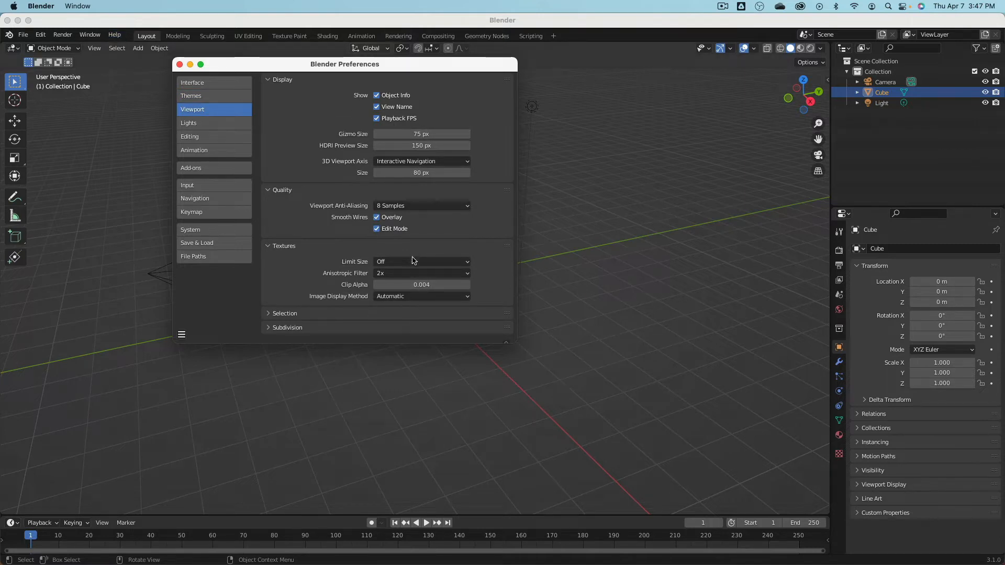
click(402, 273)
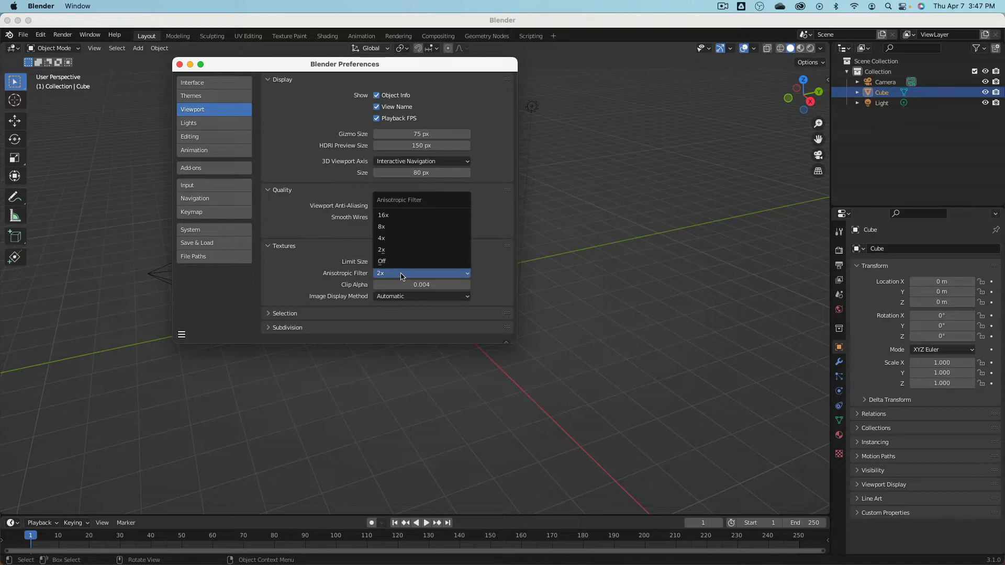
click(397, 278)
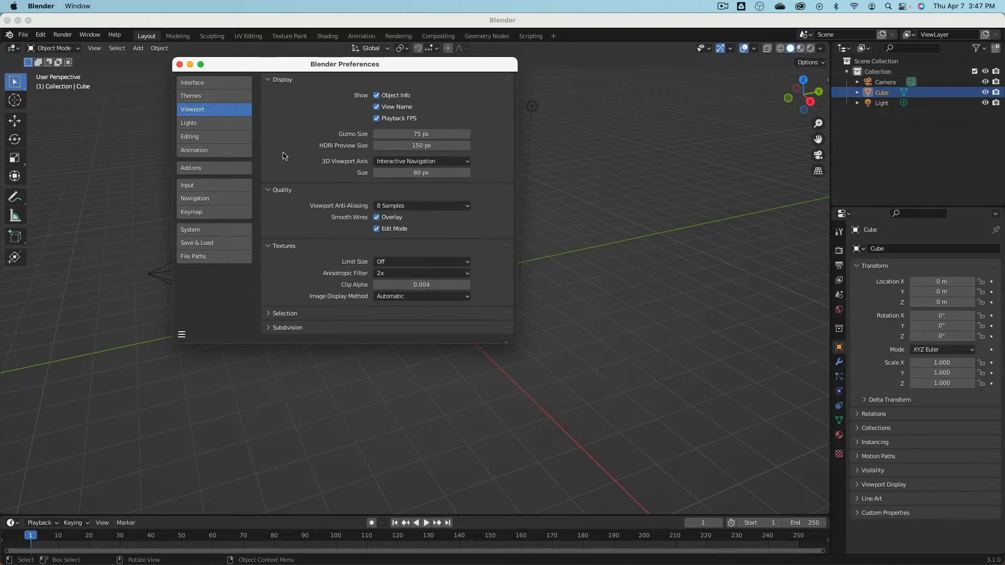
Look through the Editing, Lights, Animation, Add-ons, Input and Navigation preferences.
click(213, 138)
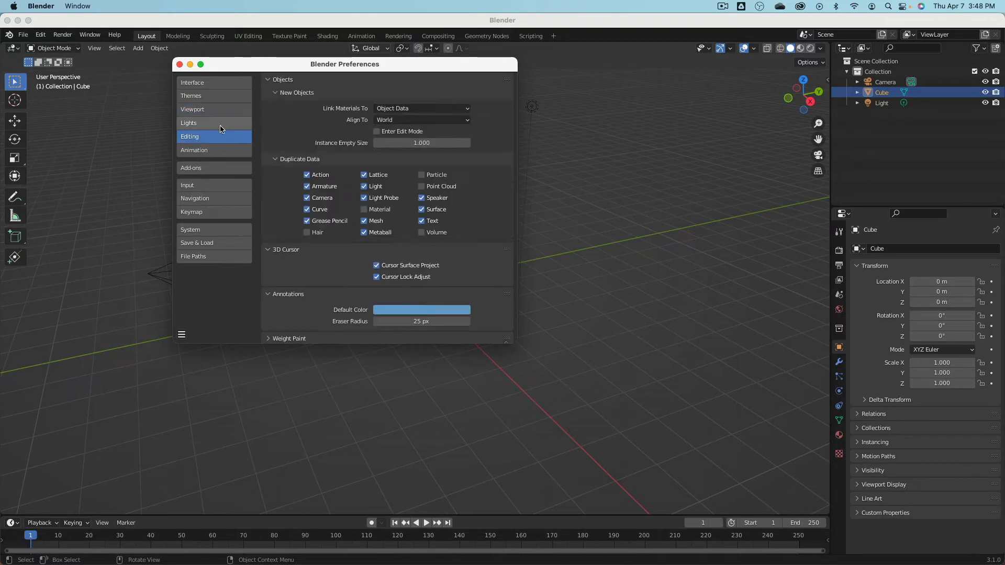
click(219, 127)
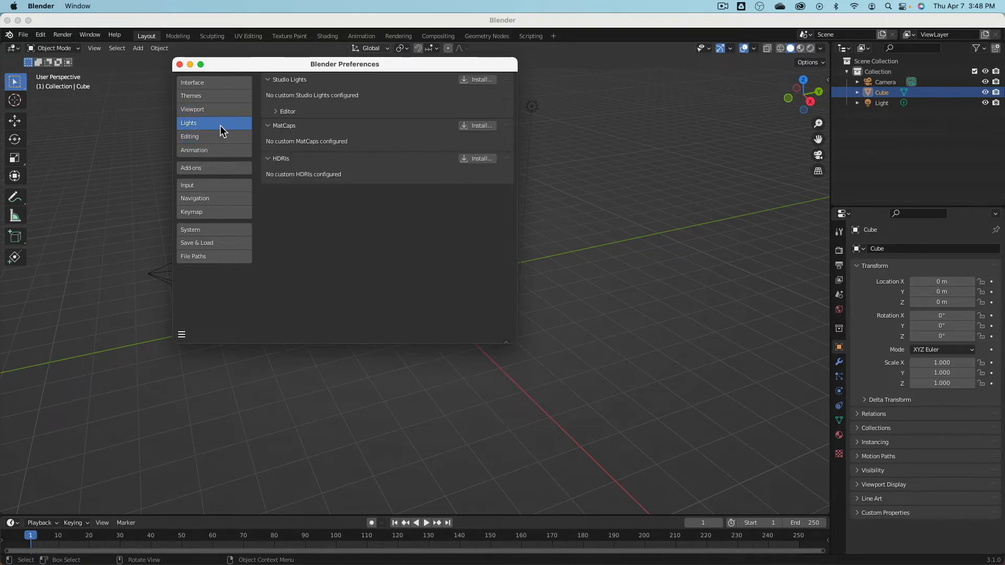
click(210, 151)
click(208, 168)
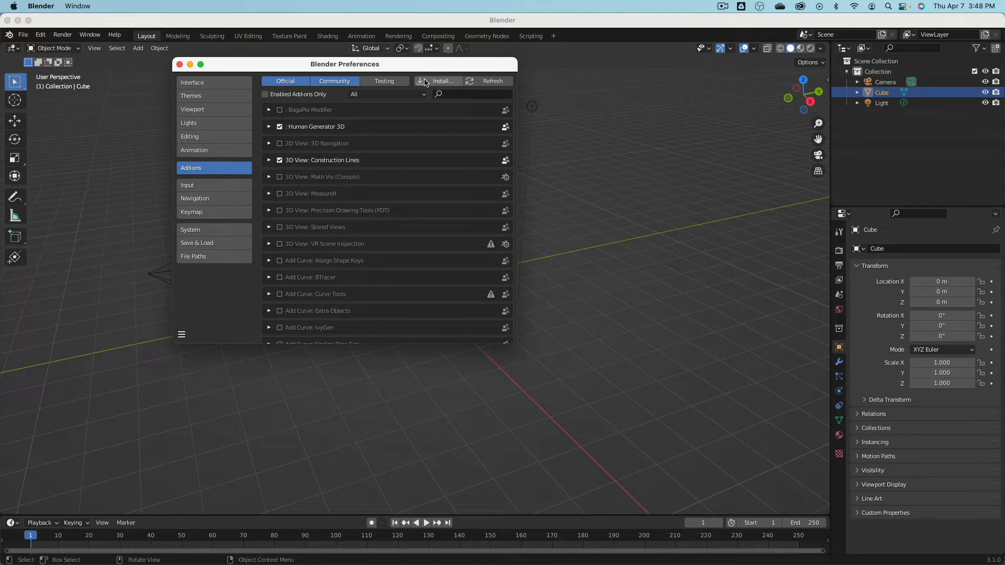
click(227, 186)
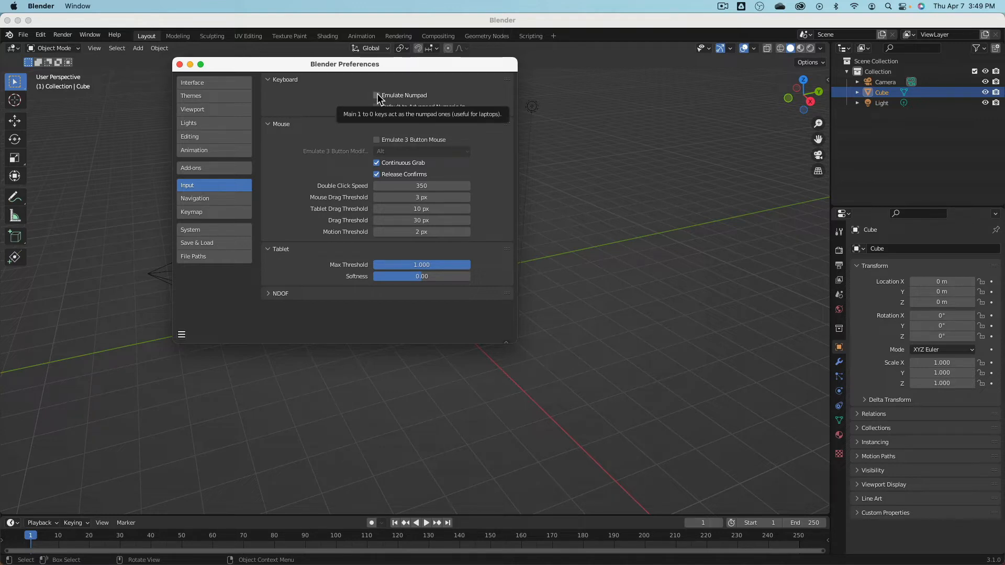
click(220, 201)
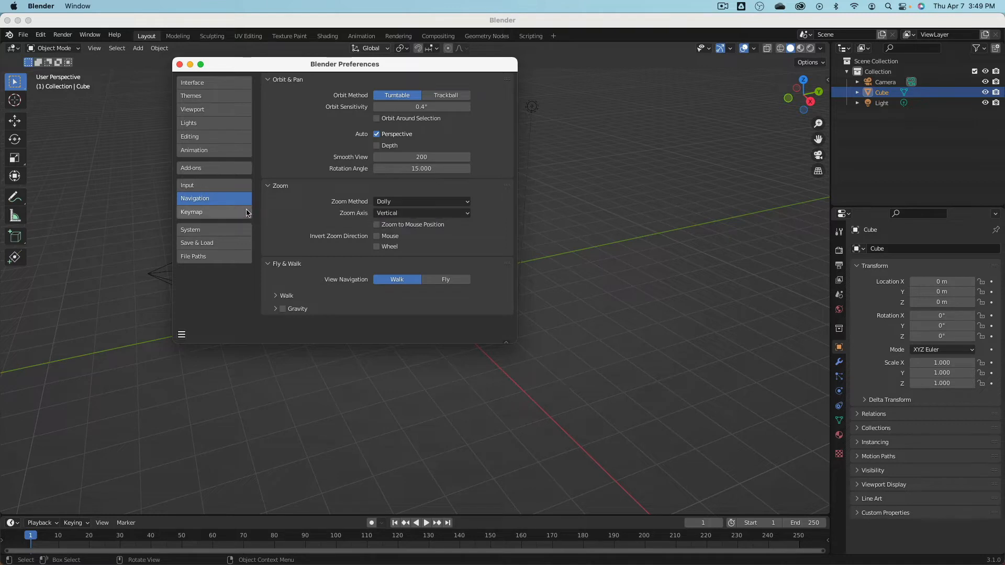
Try Play as the Spacebar Action in the Keymap preferences and set it back to Search.
click(230, 212)
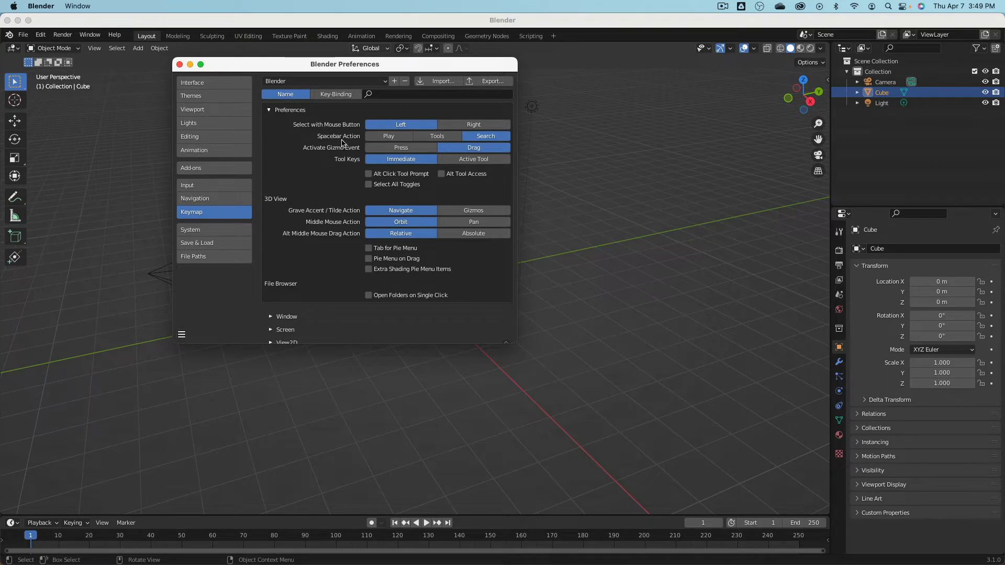
click(388, 136)
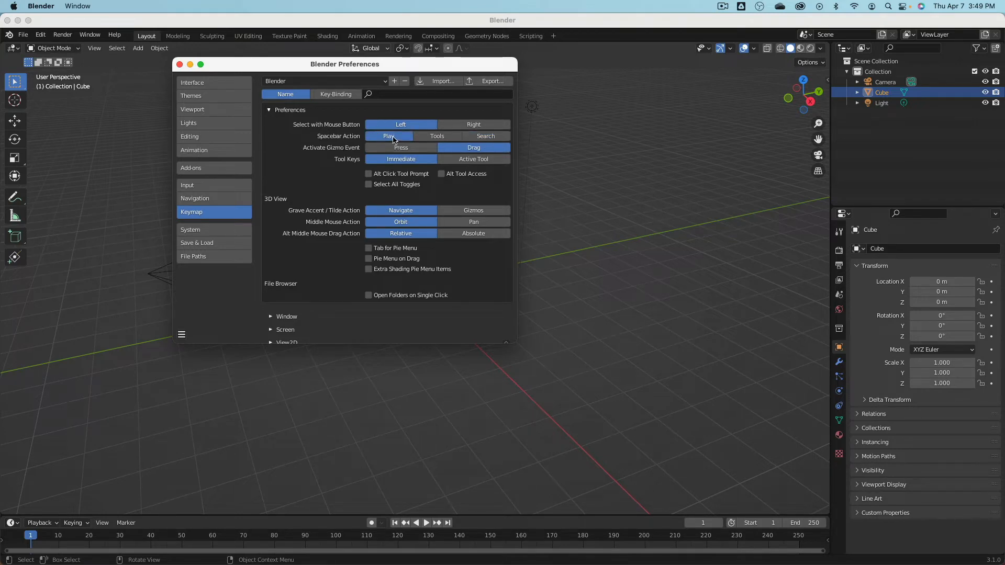
click(474, 139)
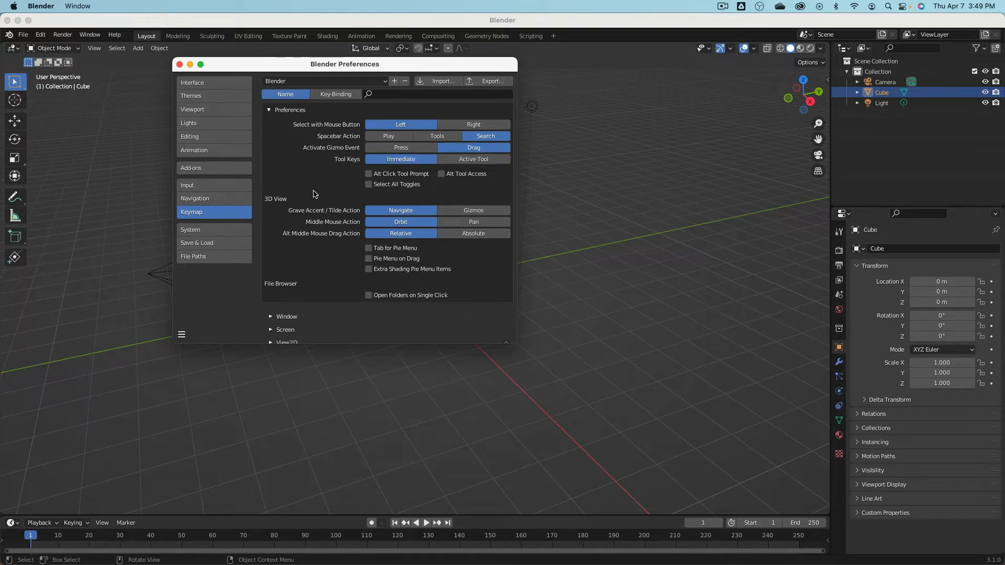
Set the Undo Steps to 256 in the System preferences and check the Cycles render devices.
scroll(316, 194, down, 10)
click(239, 229)
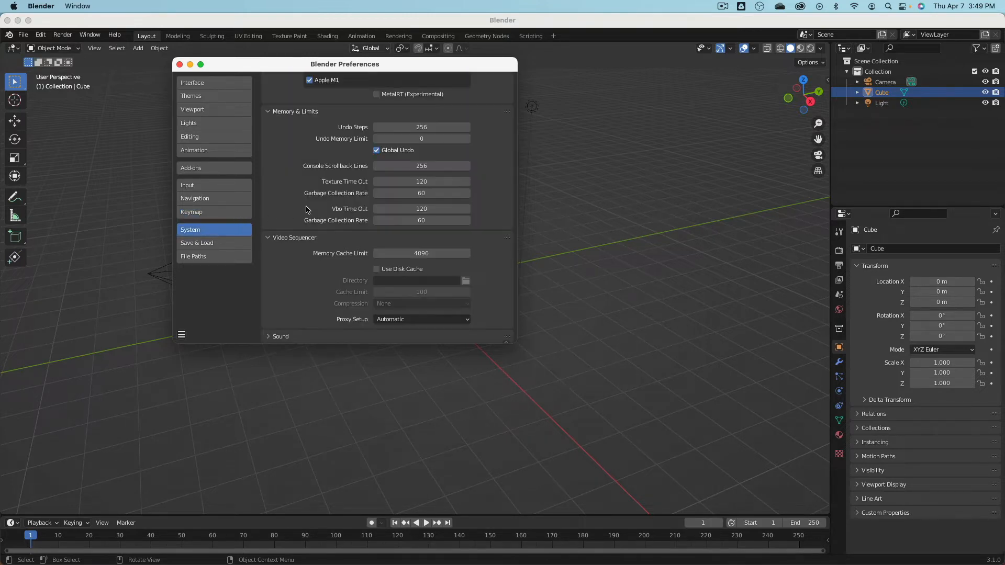
click(421, 127)
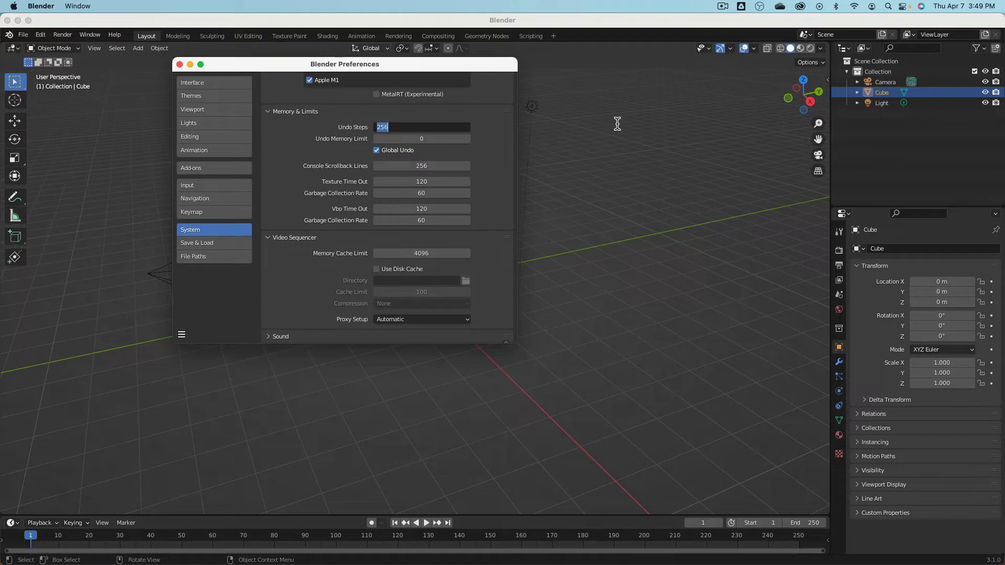
text(256)
key(Return)
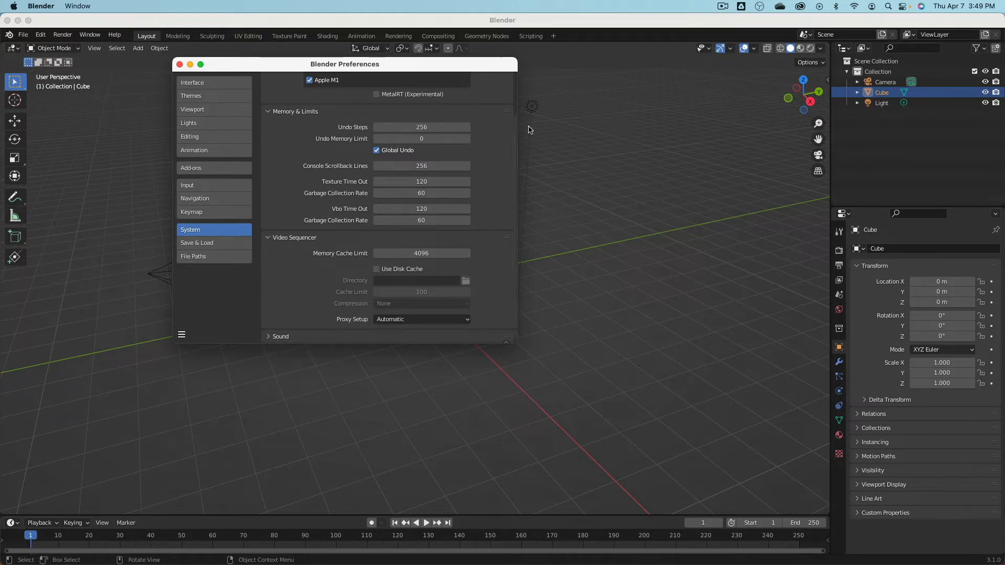
scroll(434, 126, up, 3)
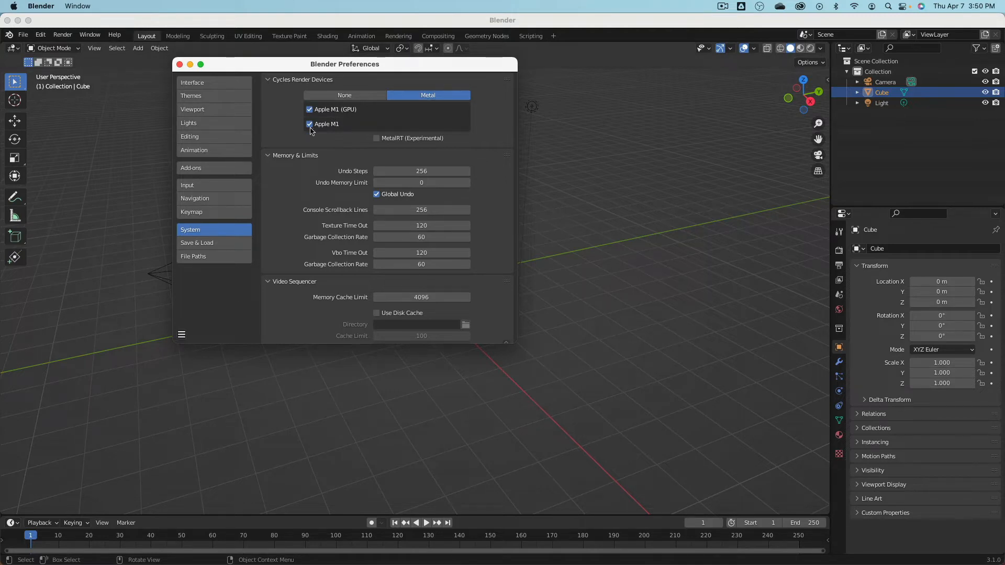
Review the Save & Load, File Paths and System preferences, and close the Preferences window.
click(239, 244)
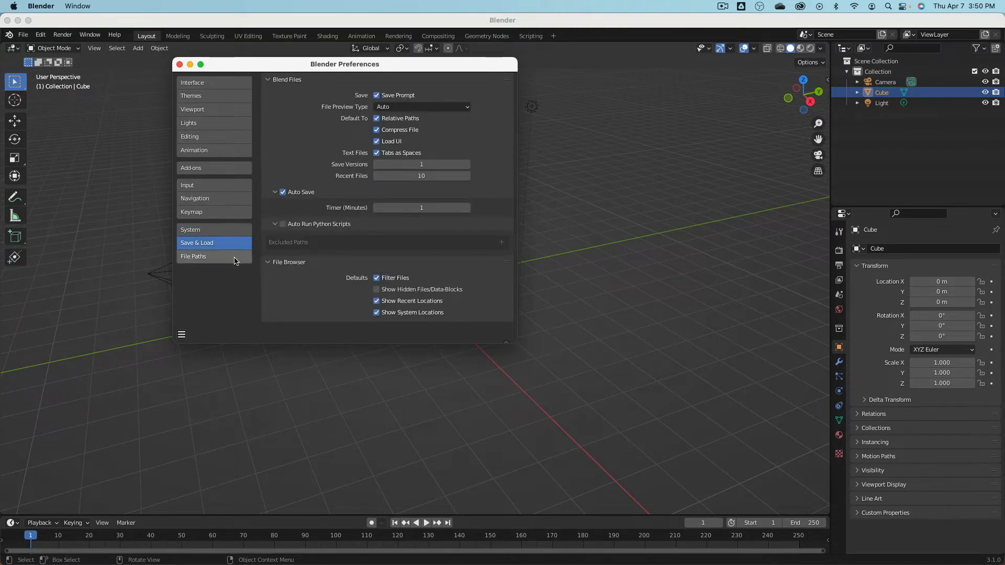
click(236, 259)
click(235, 230)
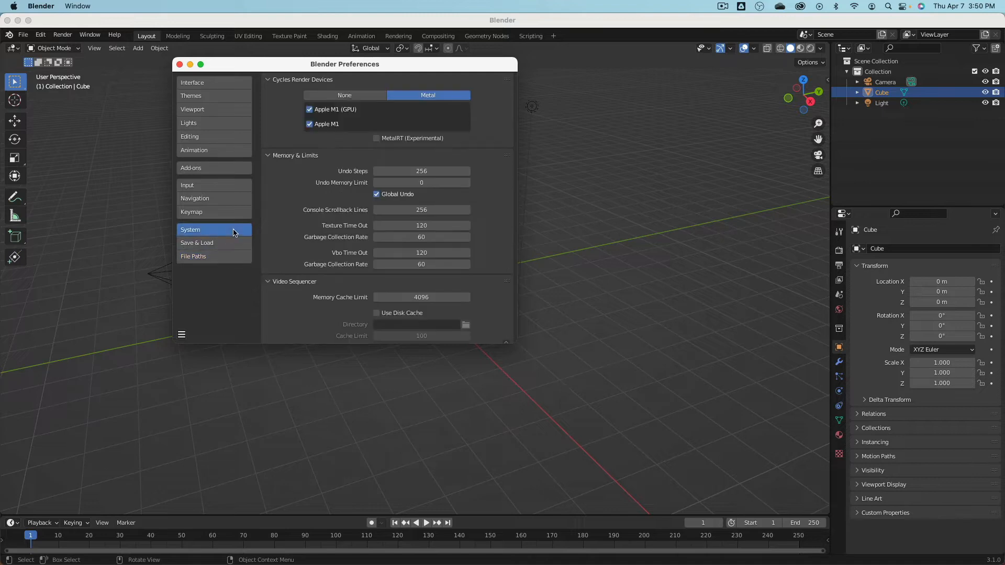
click(235, 244)
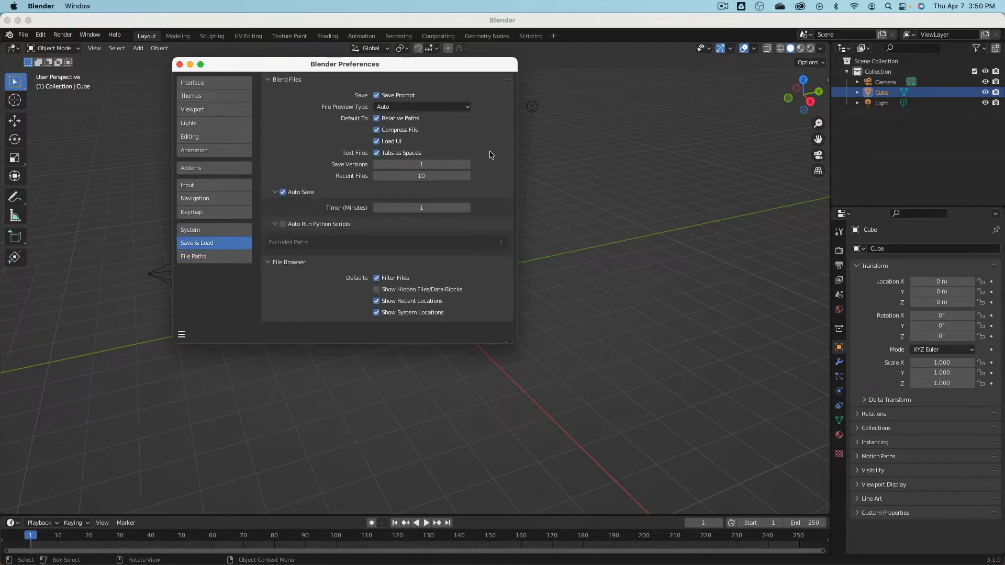
click(180, 64)
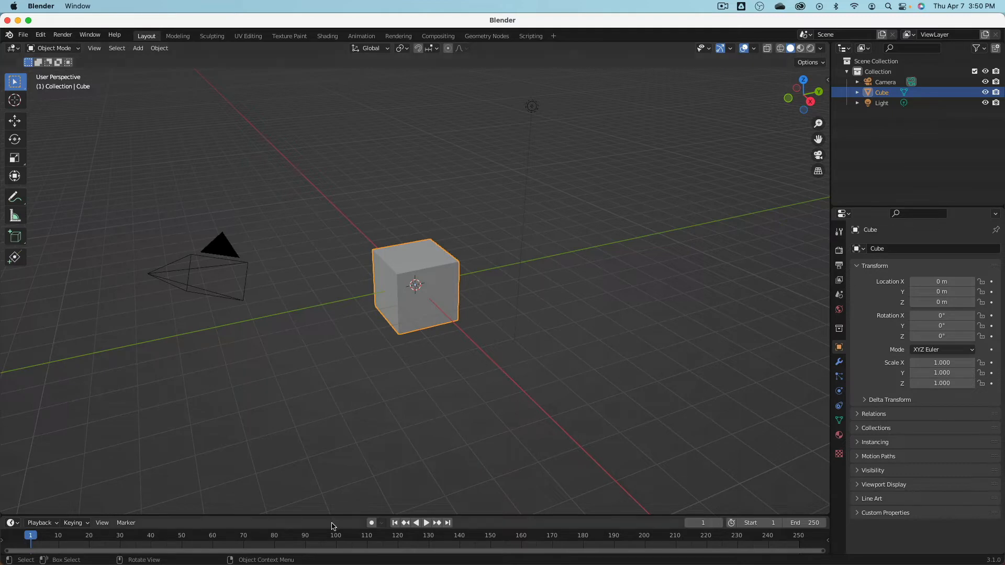
Make the timeline area taller and widen the 3D viewport by narrowing the Outliner and Properties column.
drag(330, 515, 299, 481)
mouse_move(826, 314)
mouse_down()
mouse_move(462, 309)
mouse_move(845, 314)
mouse_up()
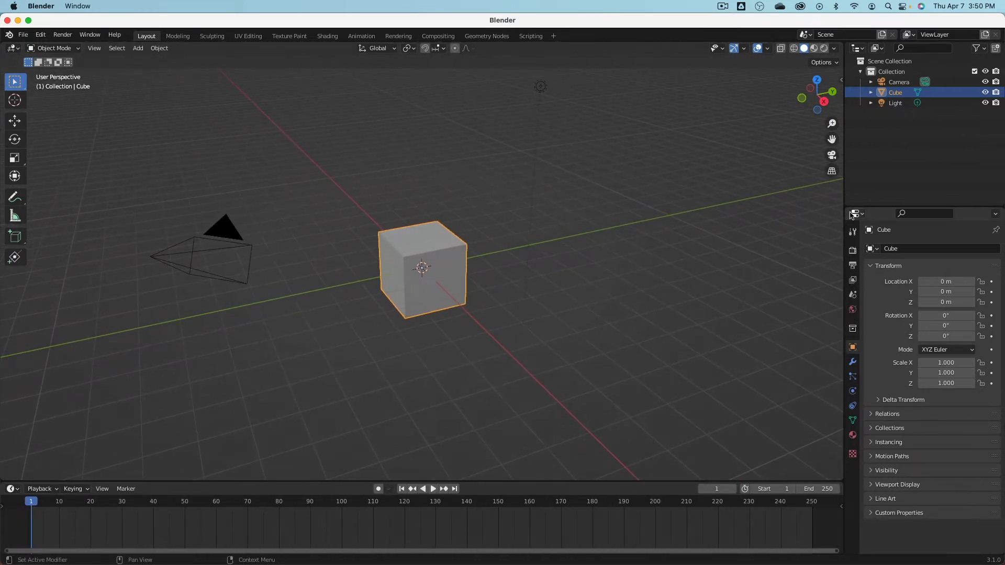
Try the Shader Editor and the Compositor in the main area and switch it back to the 3D Viewport.
click(856, 213)
click(858, 48)
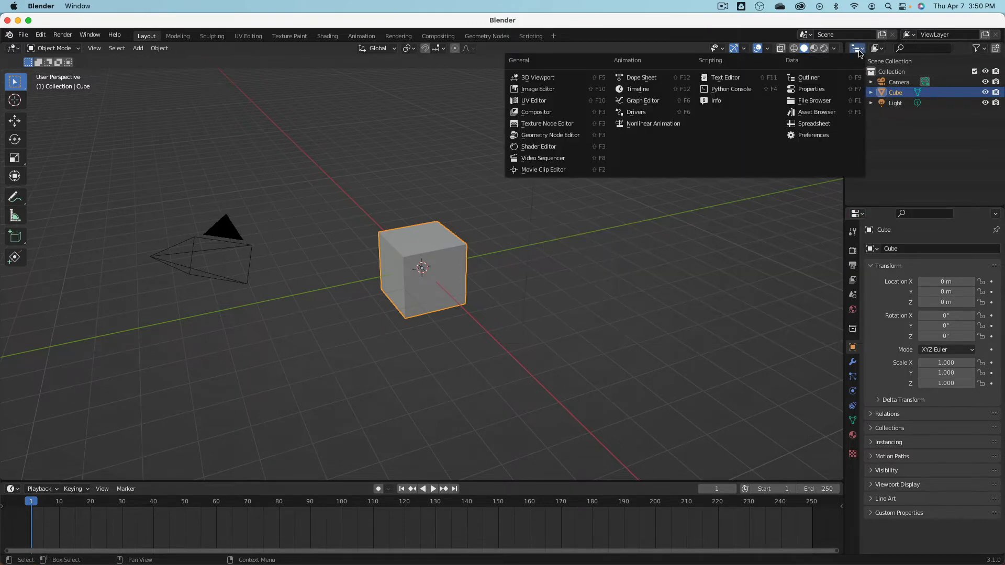
click(21, 50)
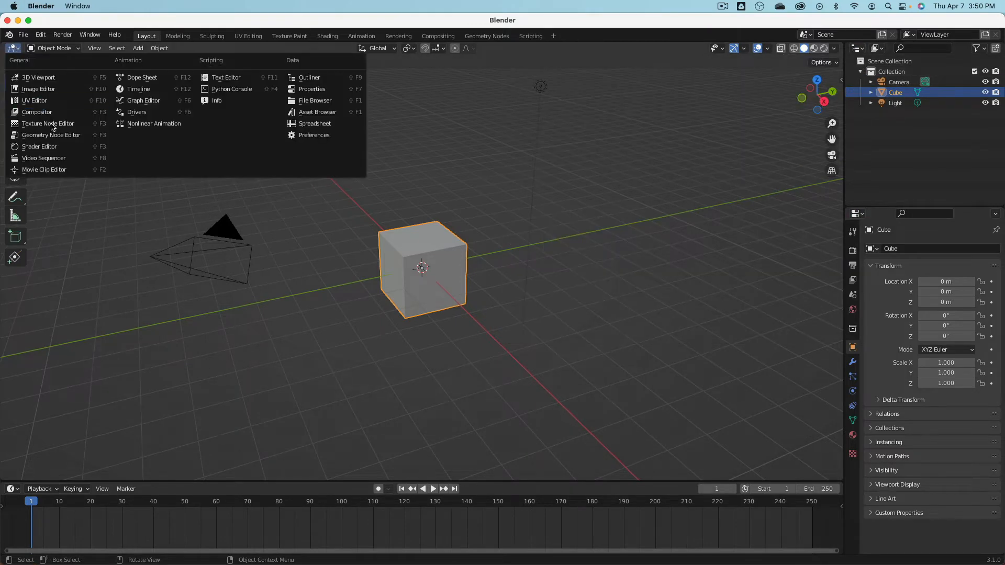
click(66, 147)
click(12, 49)
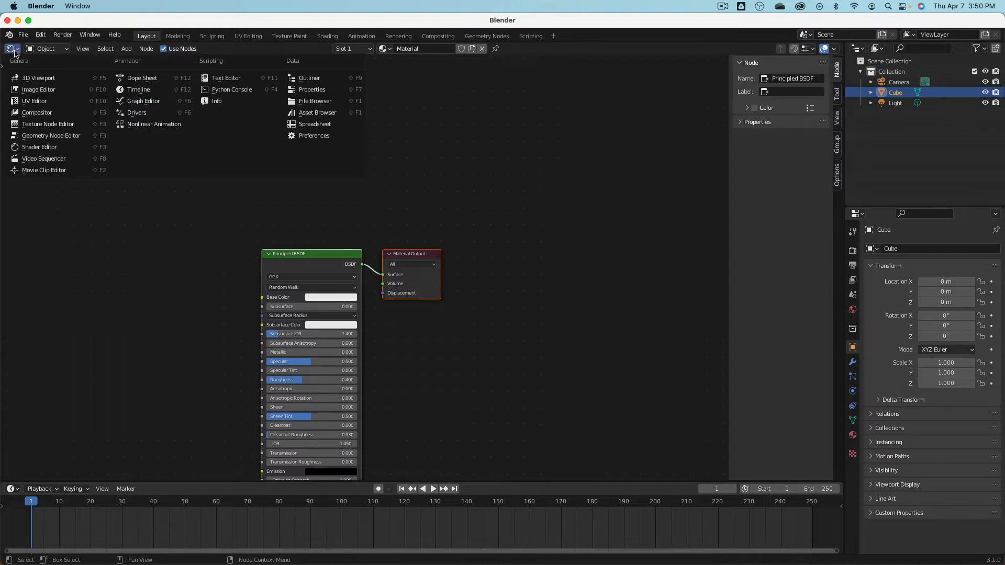
click(67, 116)
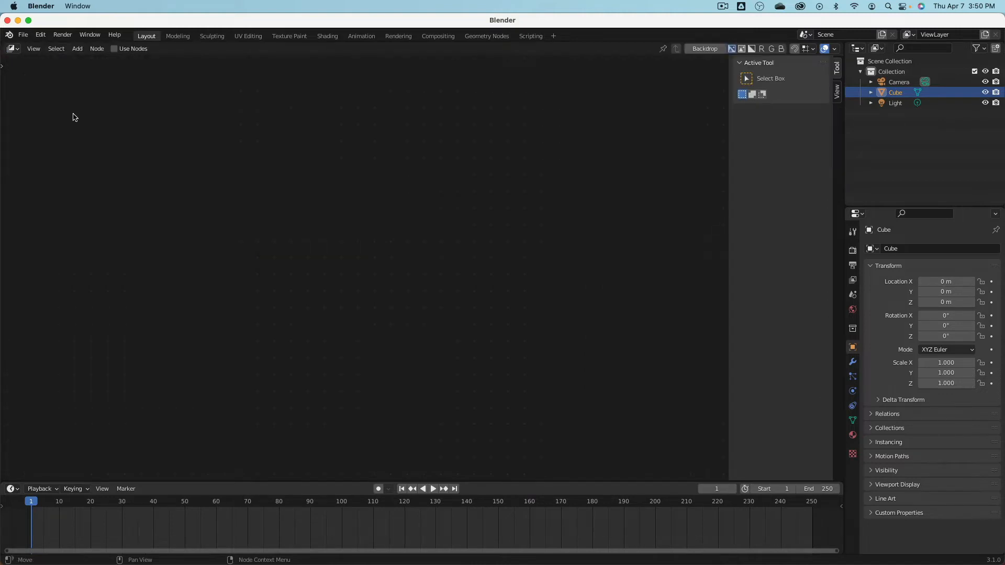
click(12, 49)
click(40, 79)
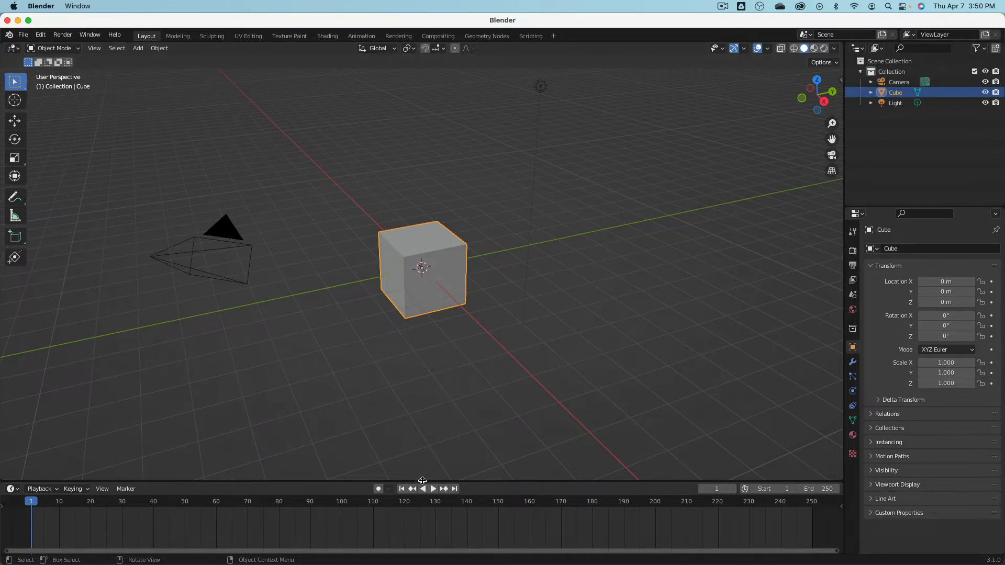
Split the 3D viewport vertically into two areas and split the second area horizontally.
right_click(424, 481)
click(423, 482)
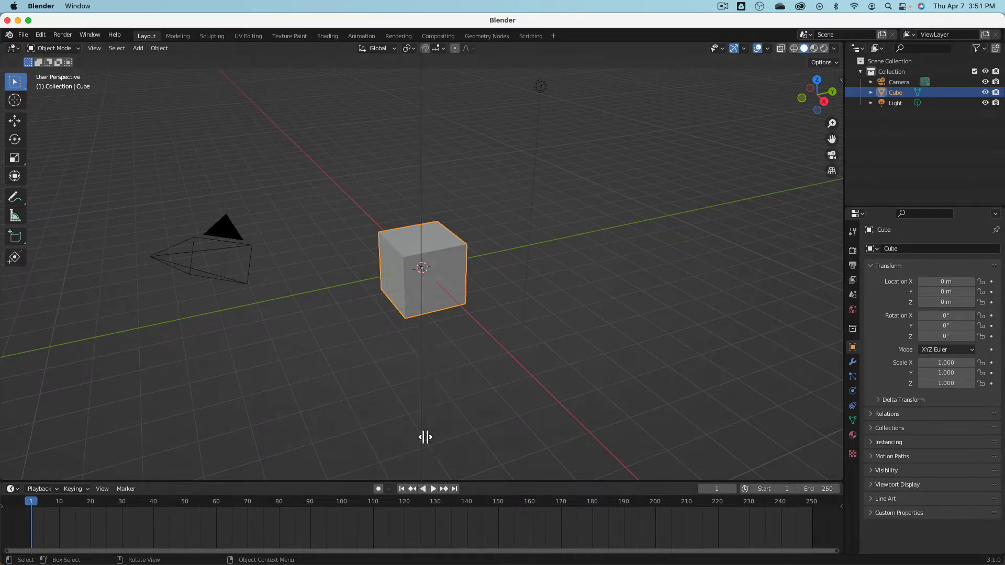
click(398, 153)
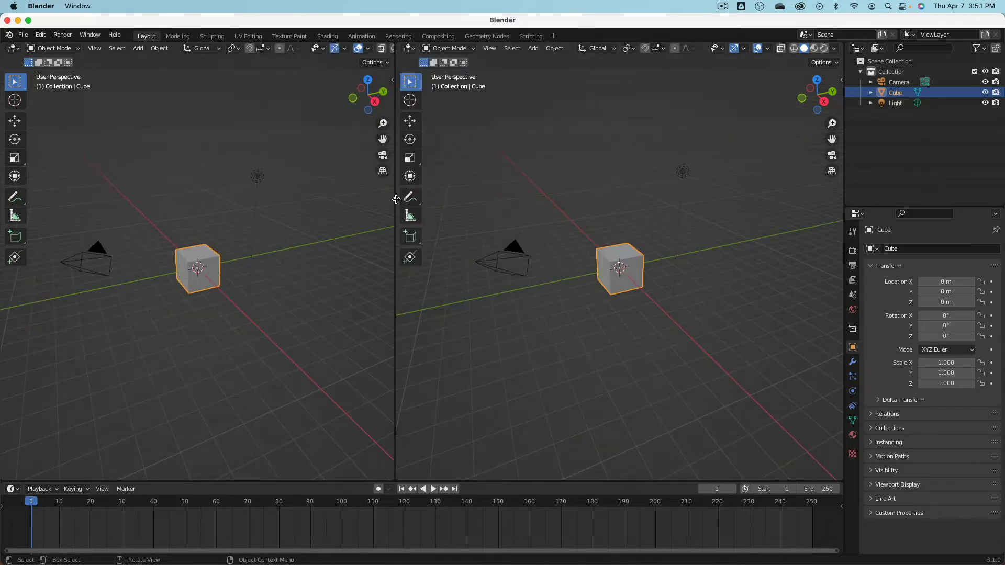
right_click(396, 200)
click(396, 210)
click(555, 214)
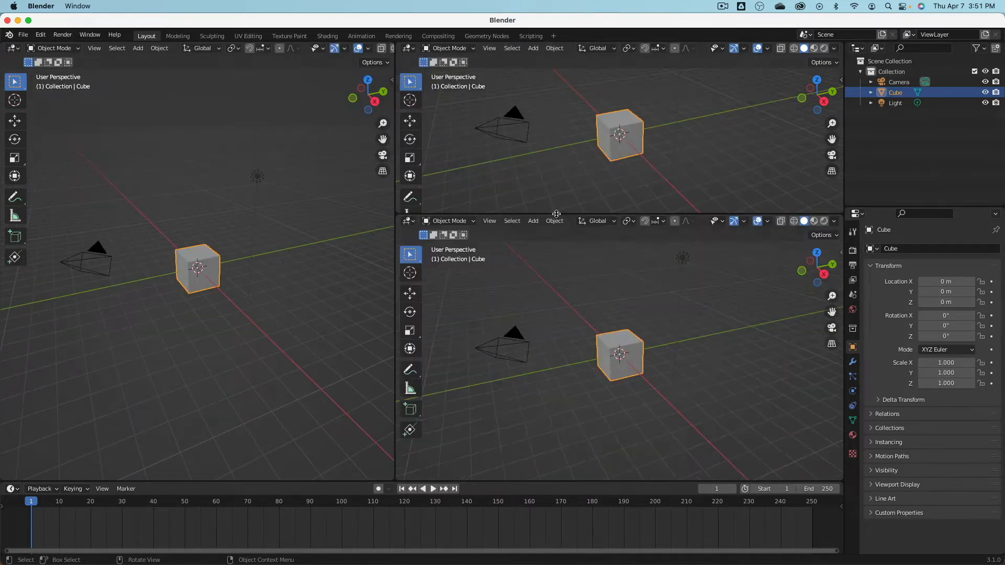
Resize the three split viewports by moving the borders between them.
drag(518, 213, 513, 301)
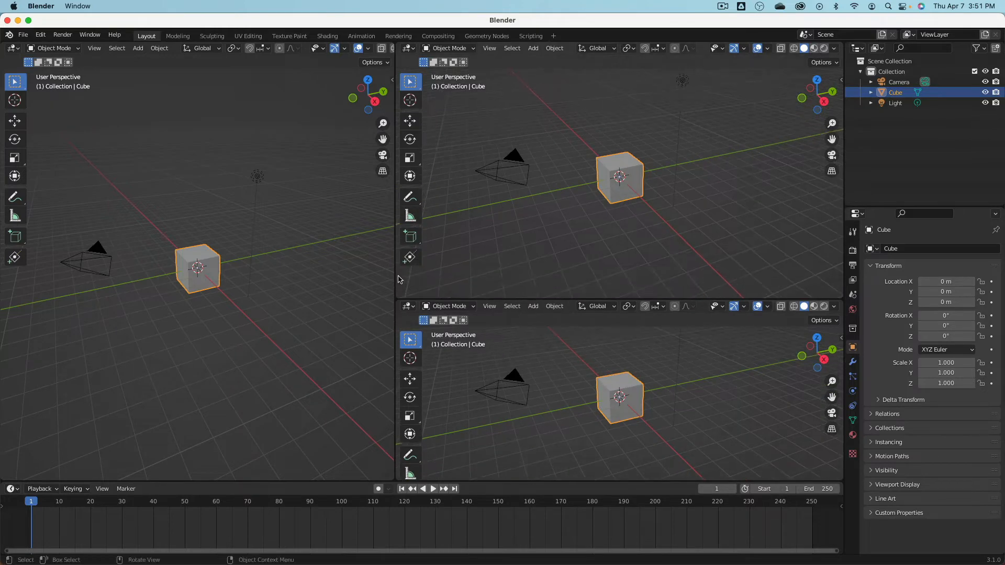
drag(396, 272, 318, 282)
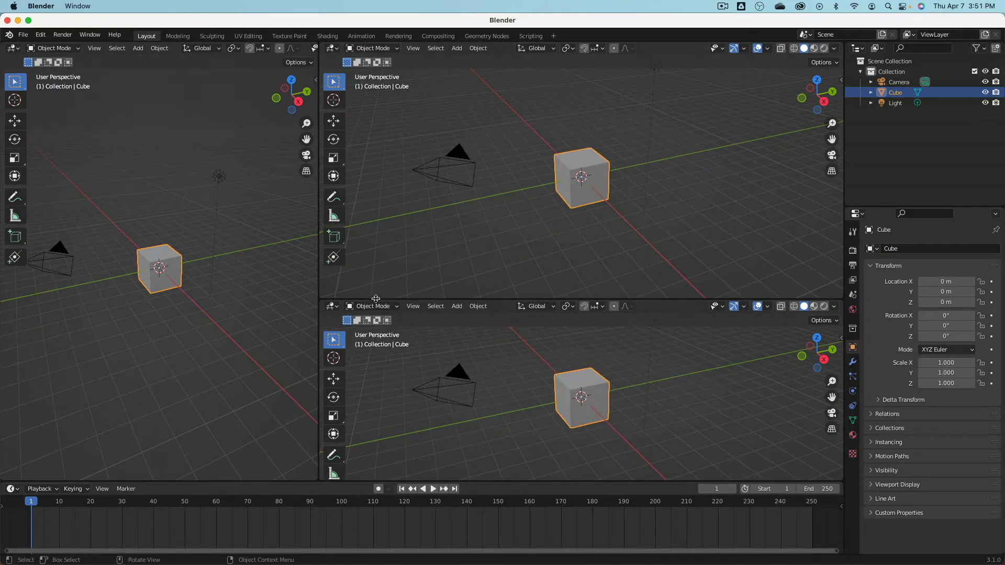
drag(374, 302, 399, 218)
Join the two stacked viewports and merge the remaining pair into a single 3D viewport.
right_click(419, 215)
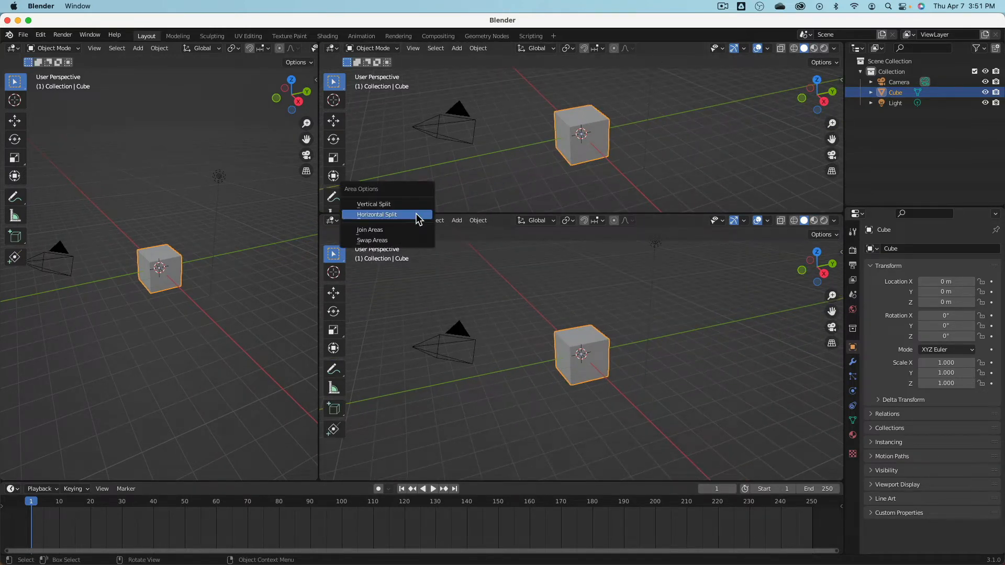
click(411, 231)
click(404, 283)
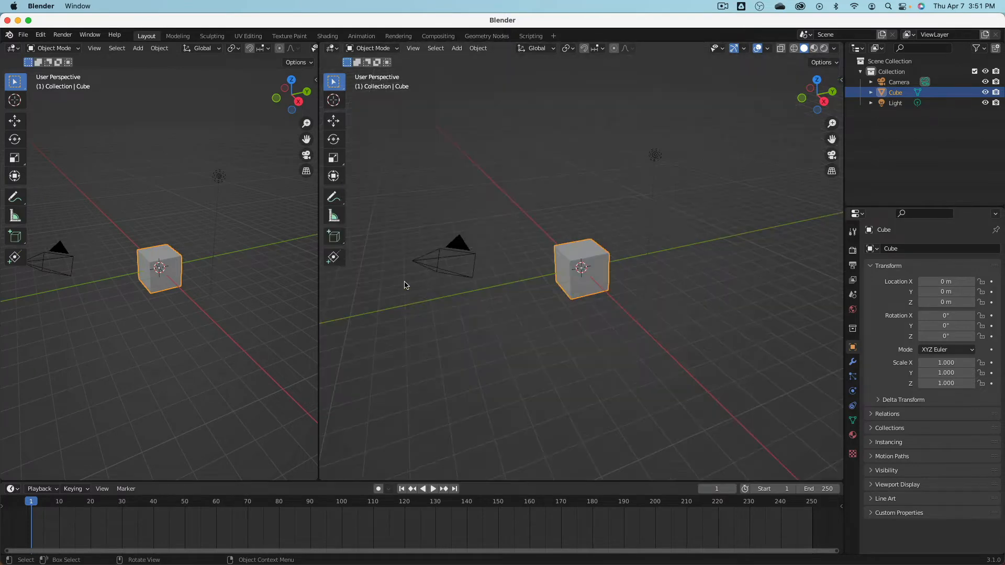
right_click(321, 255)
click(320, 253)
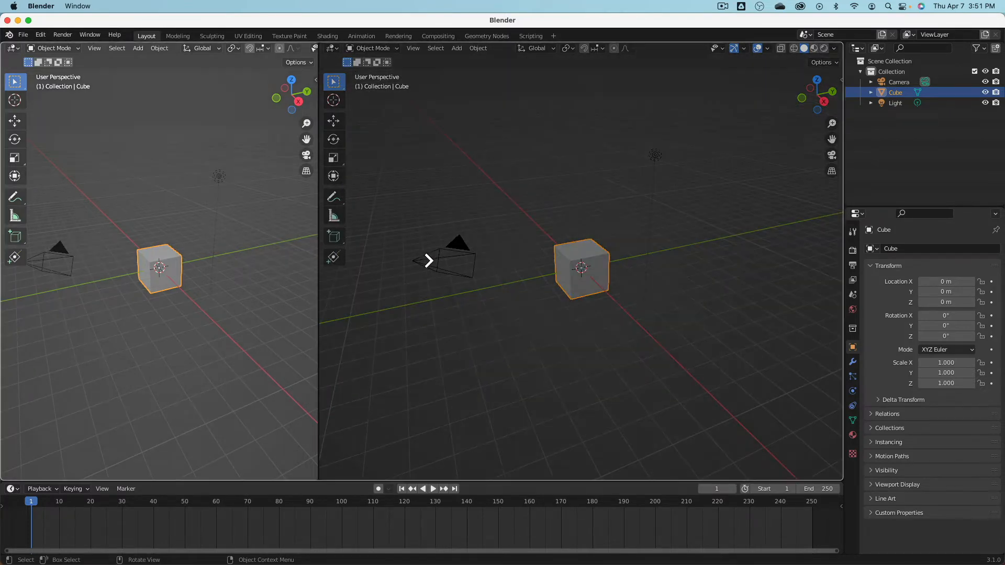
click(426, 258)
Join the 3D viewport with the timeline area so that the viewport replaces it.
right_click(419, 480)
click(419, 479)
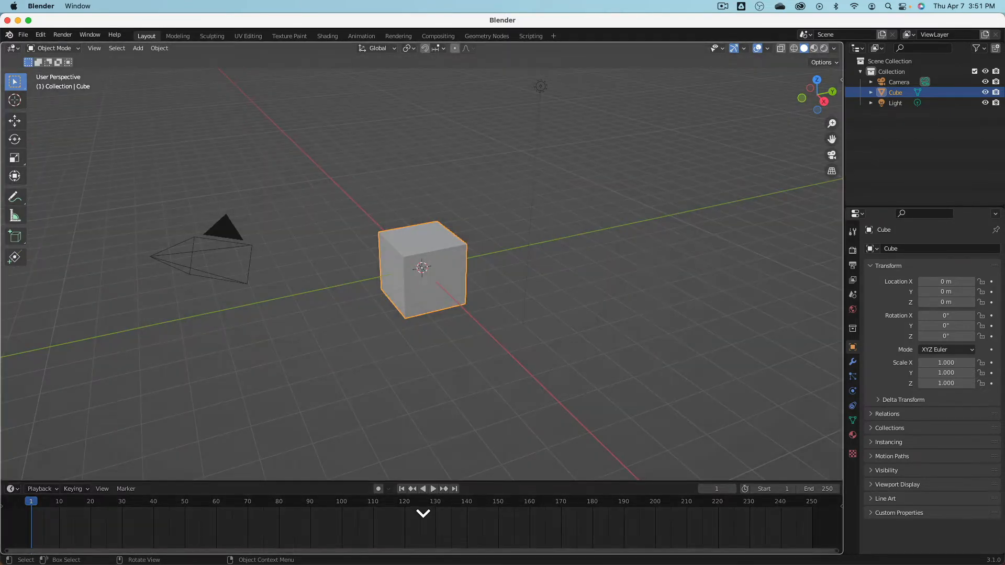
click(423, 516)
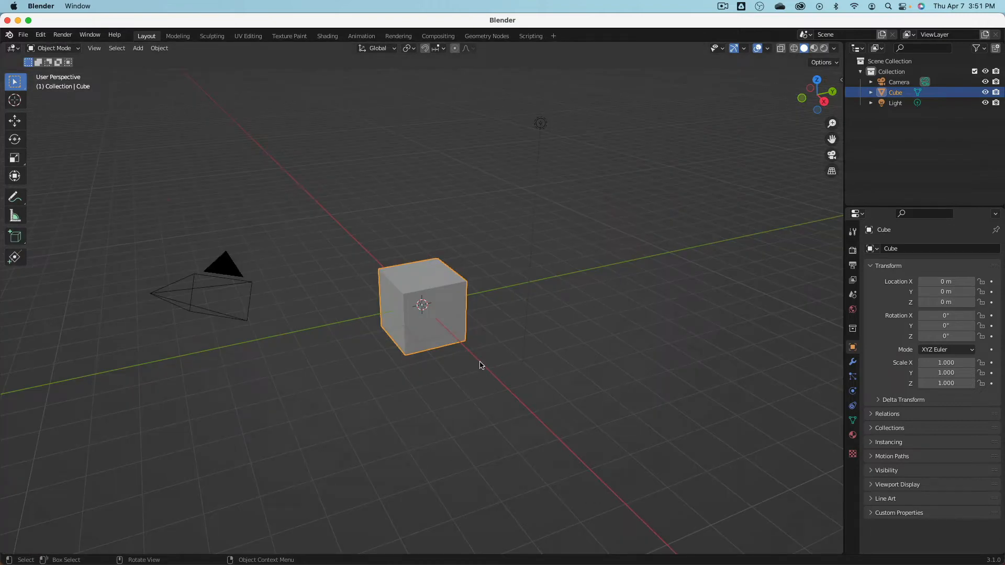
Compare the Wireframe, Solid, Material Preview and Rendered viewport shading on the cube and return to Solid.
middle_drag(475, 331, 502, 325)
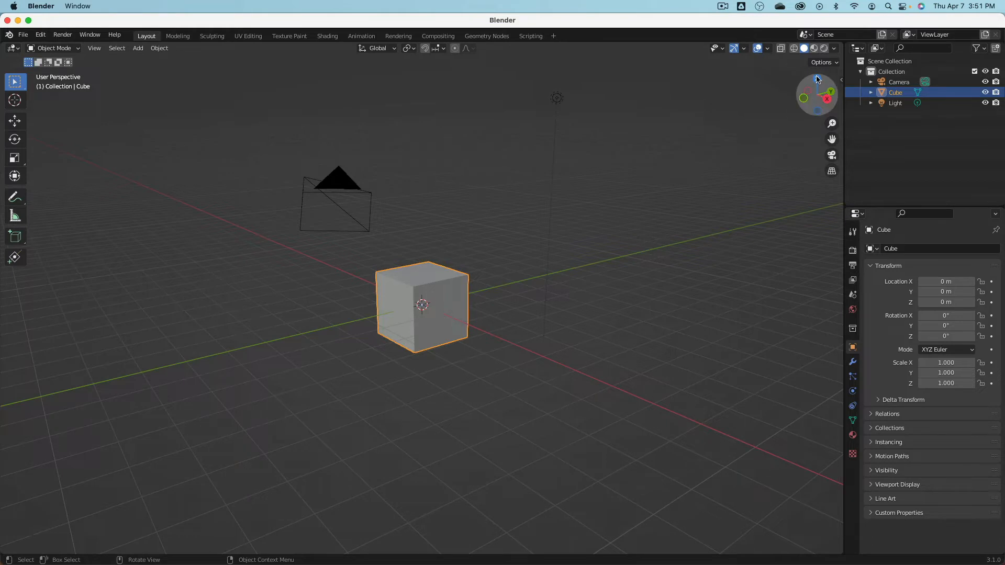
click(794, 48)
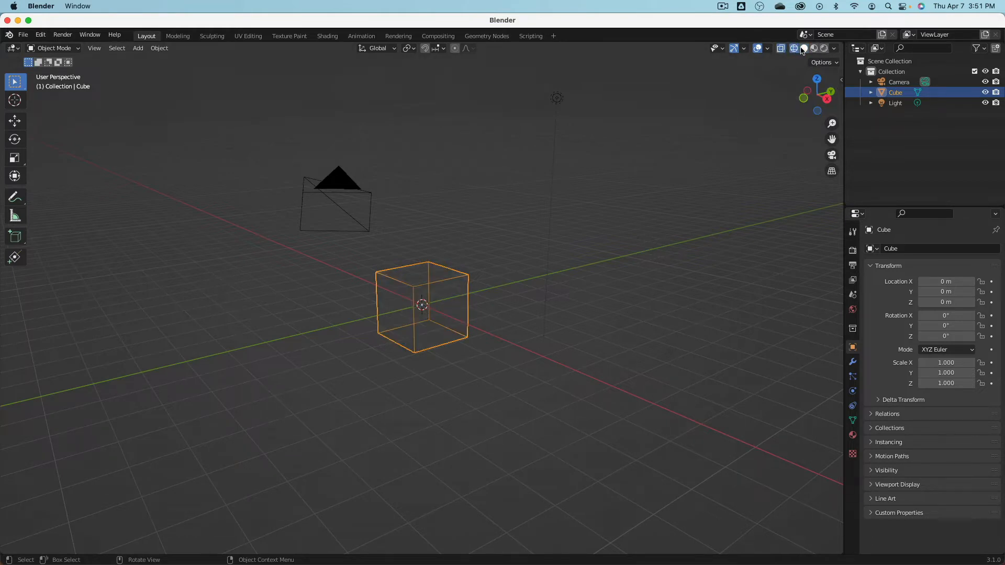
click(804, 48)
click(814, 49)
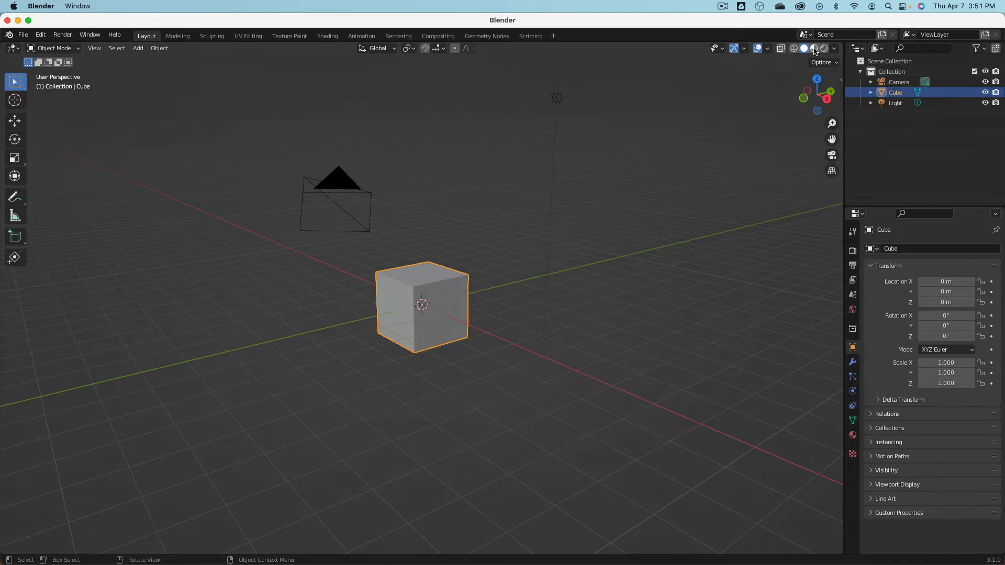
click(824, 48)
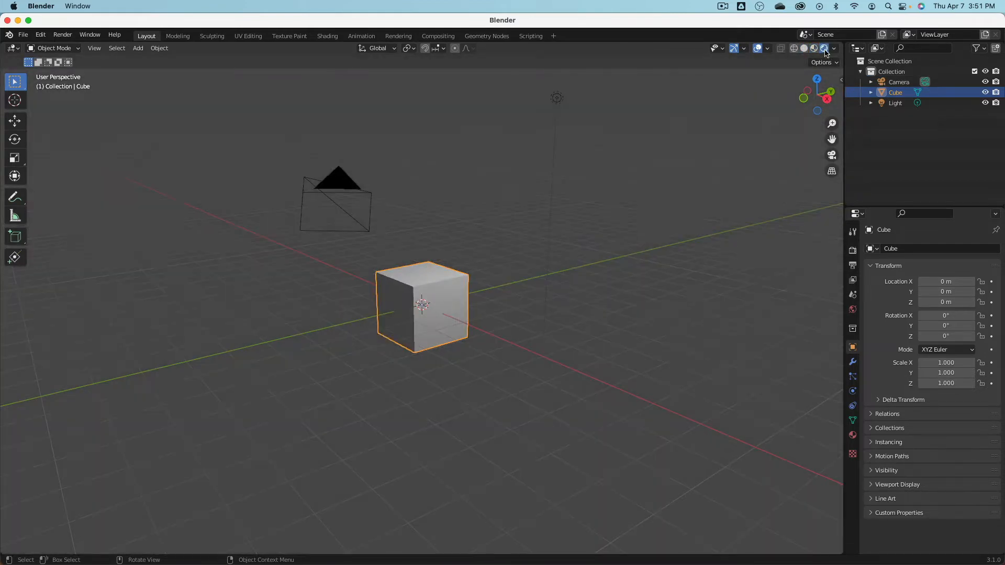
click(814, 49)
click(804, 48)
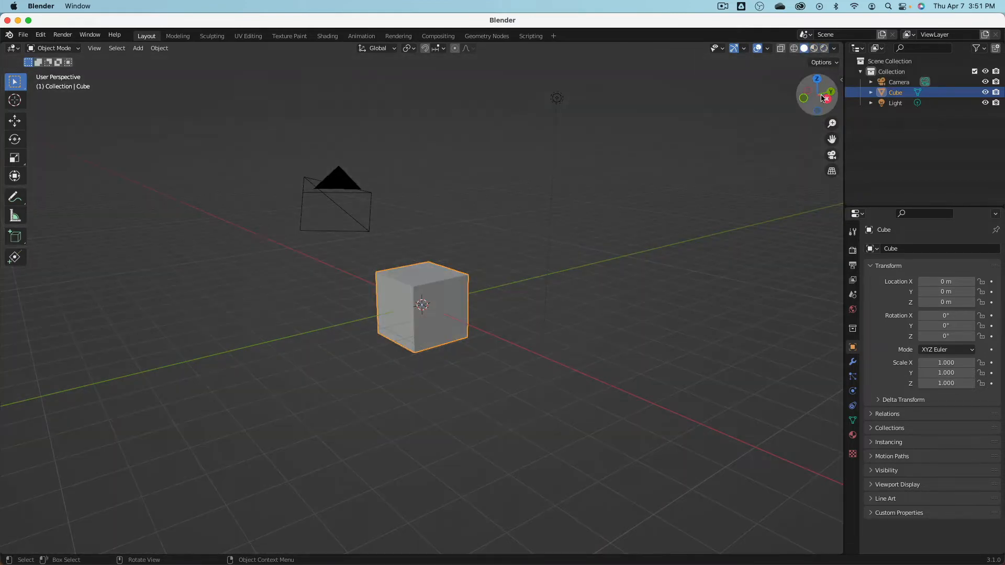
Orbit and pan the scene with the viewport navigation controls and compare the orthographic and perspective views.
mouse_move(824, 98)
mouse_down()
mouse_move(808, 102)
mouse_move(834, 96)
mouse_up()
drag(832, 139, 827, 144)
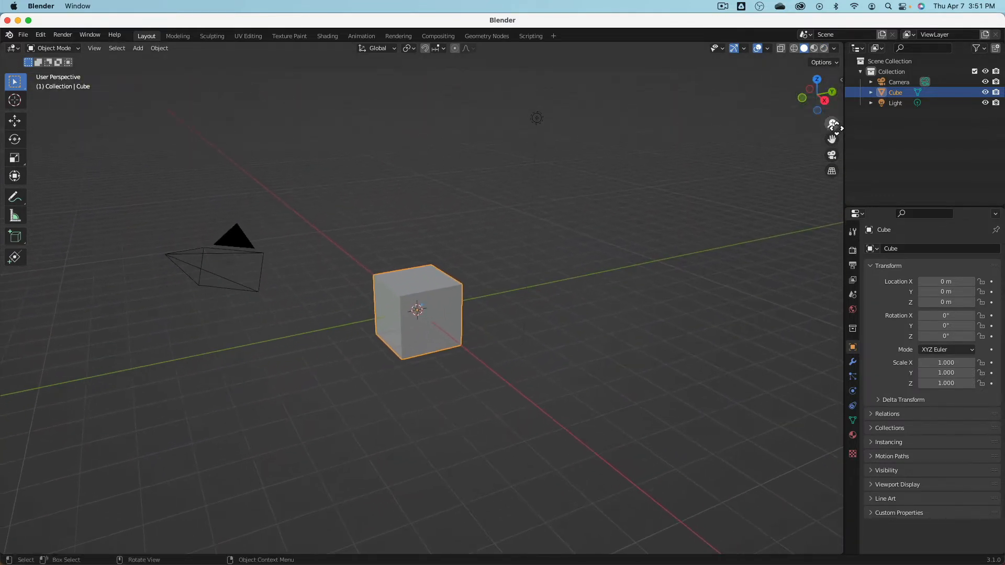
click(832, 172)
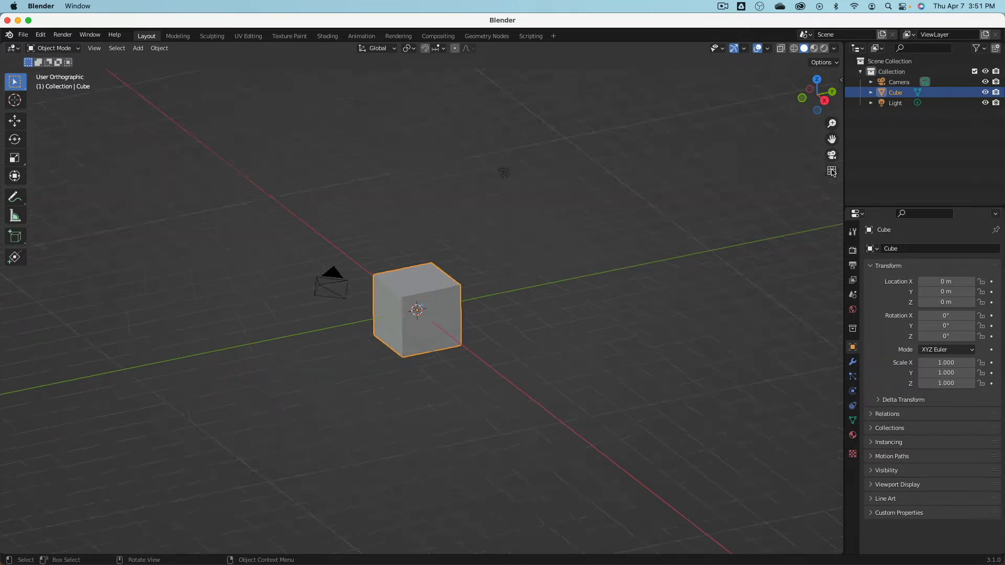
click(832, 172)
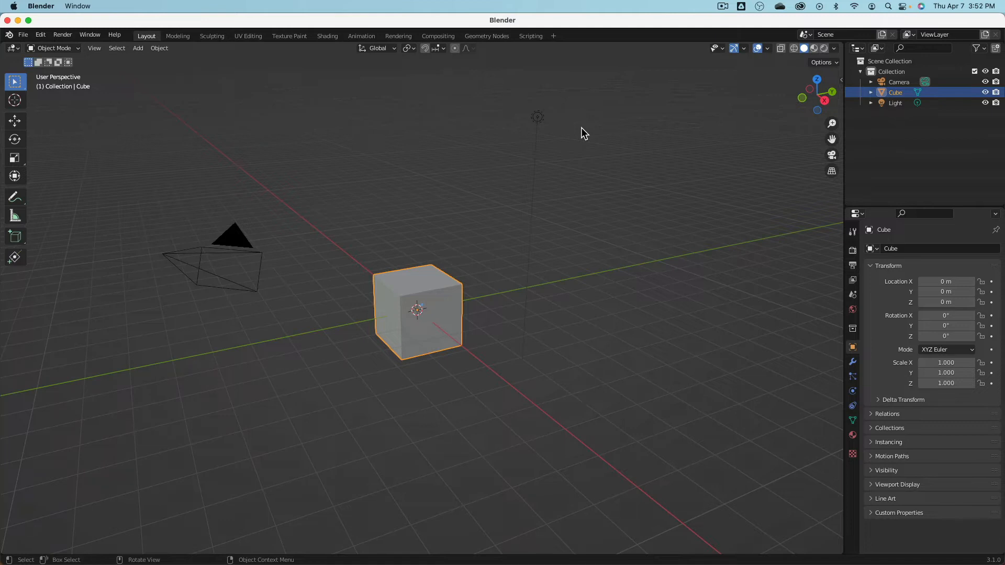
Select all objects in the scene and delete them.
key(ctrl)
click(492, 347)
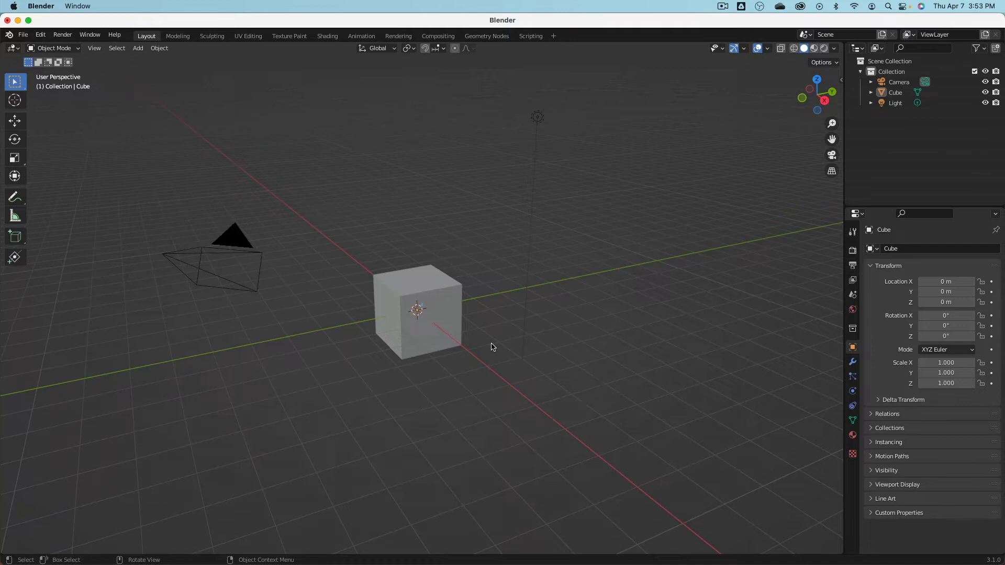
click(115, 48)
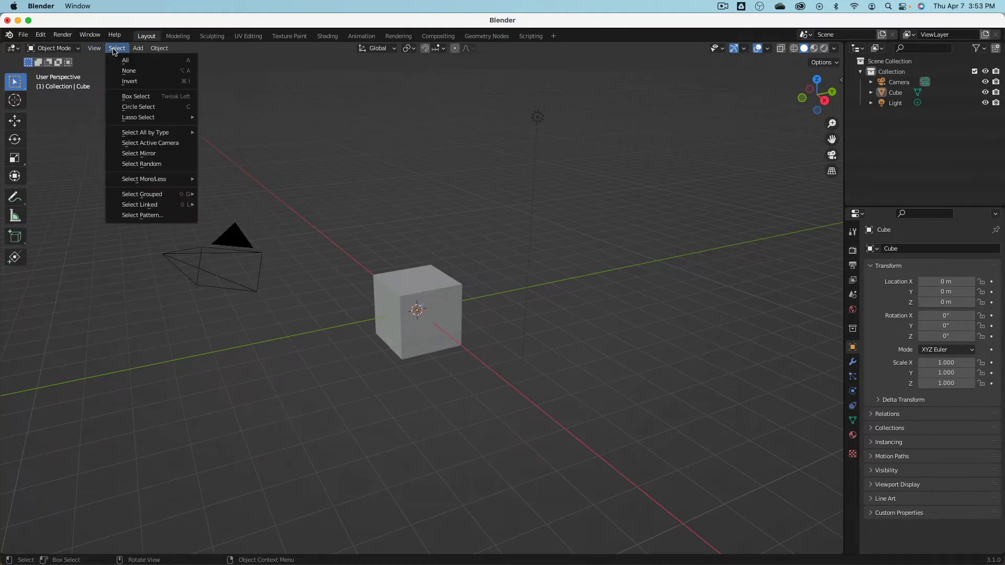
click(165, 61)
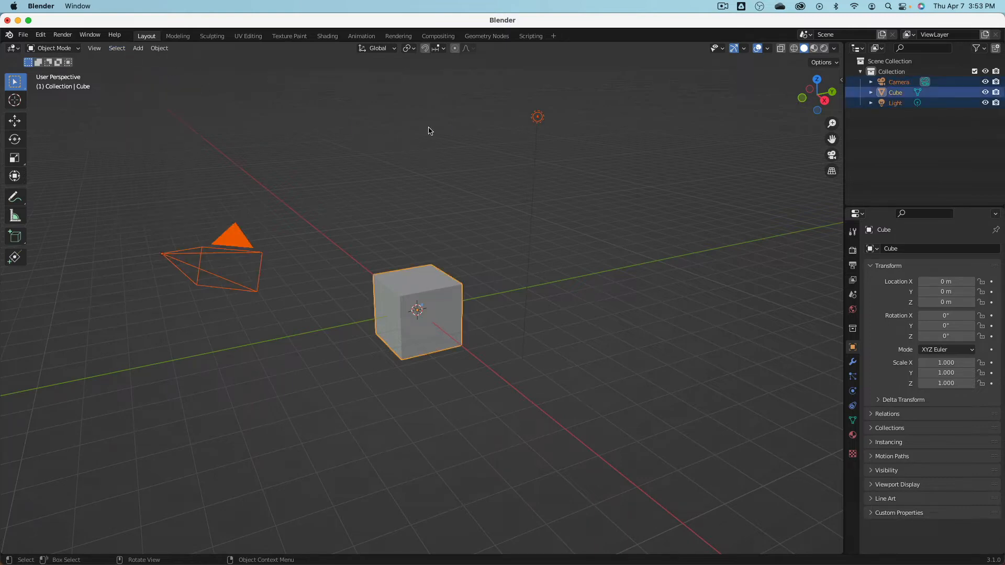
key(x)
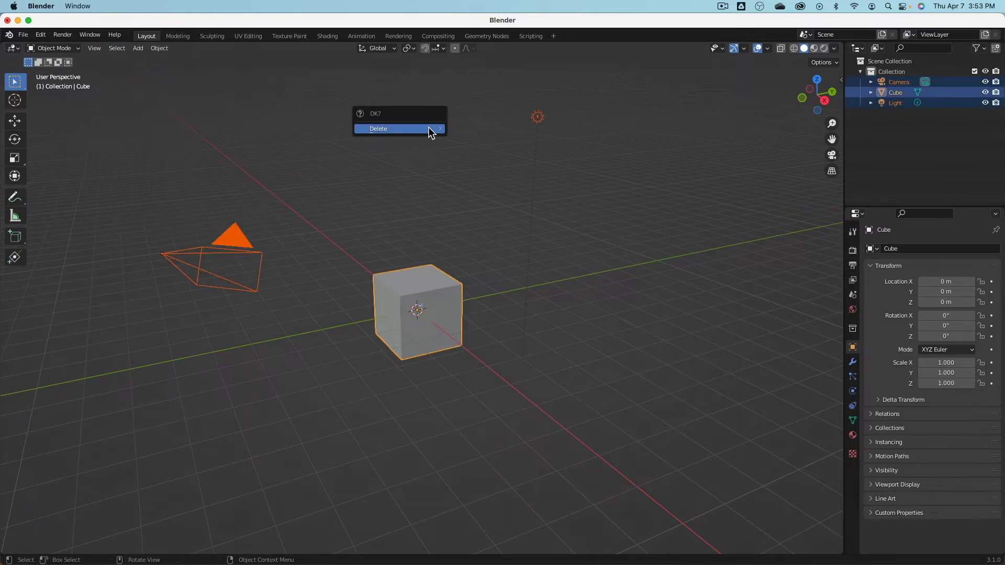
click(394, 130)
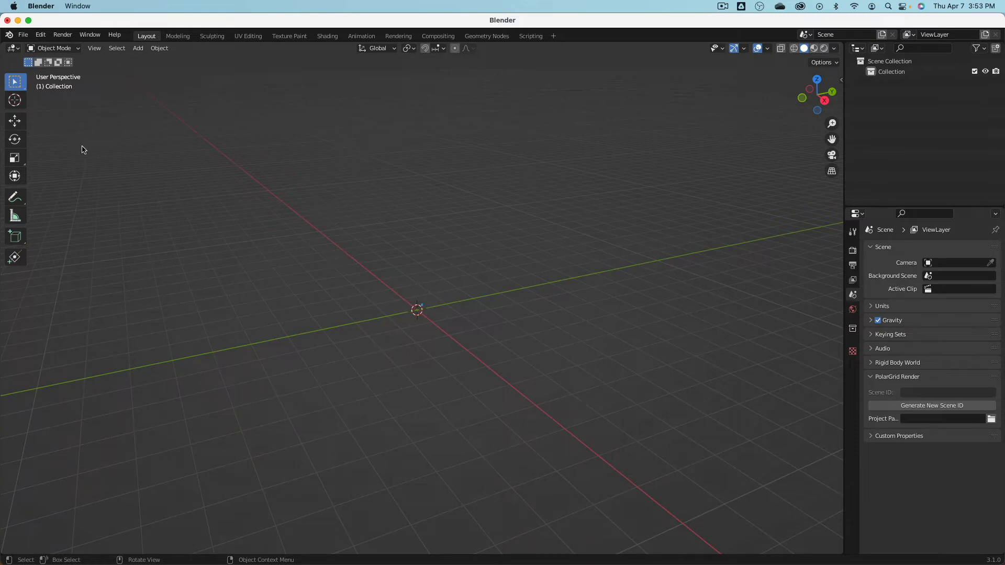
Add a cube mesh to the empty scene.
click(139, 49)
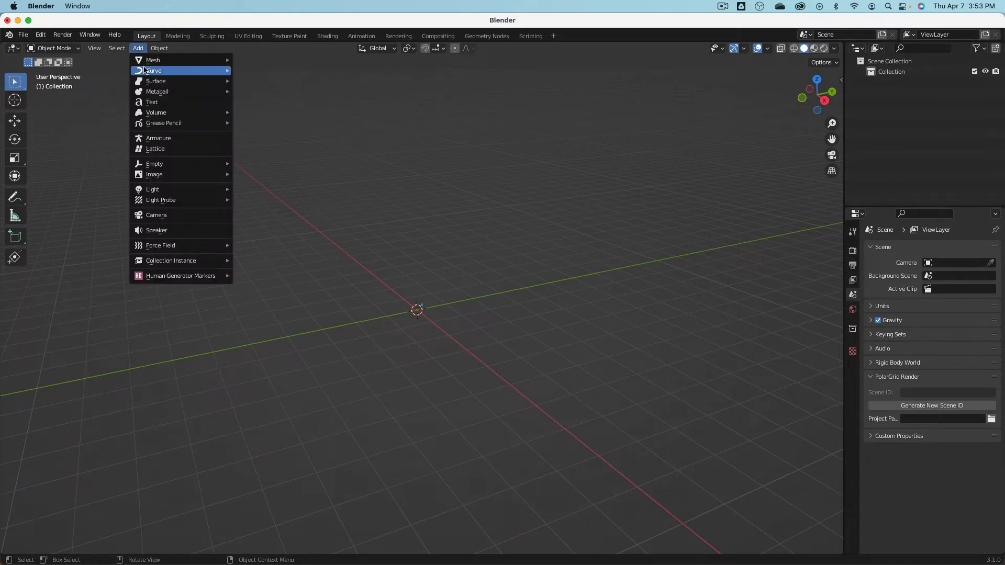
mouse_move(149, 62)
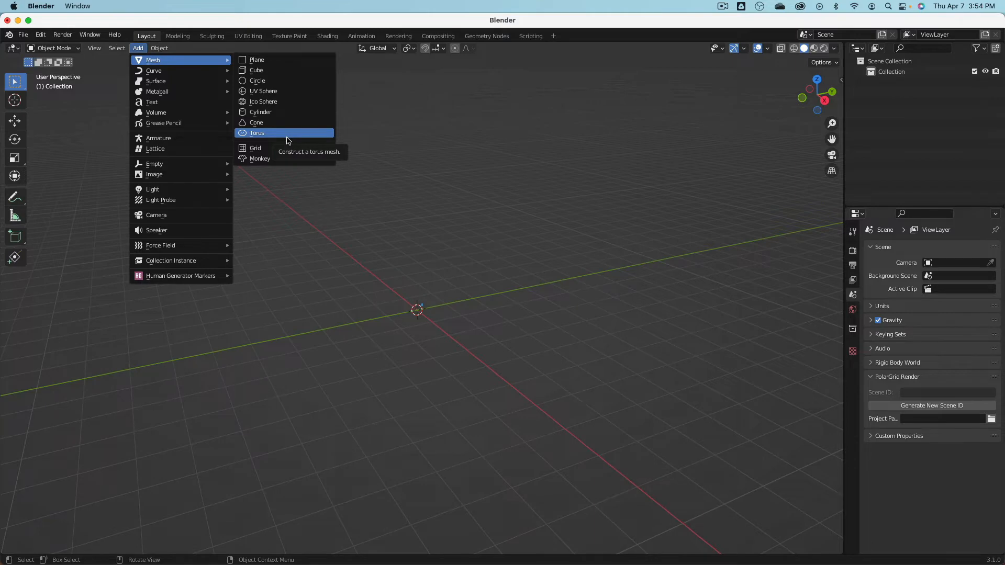
click(276, 71)
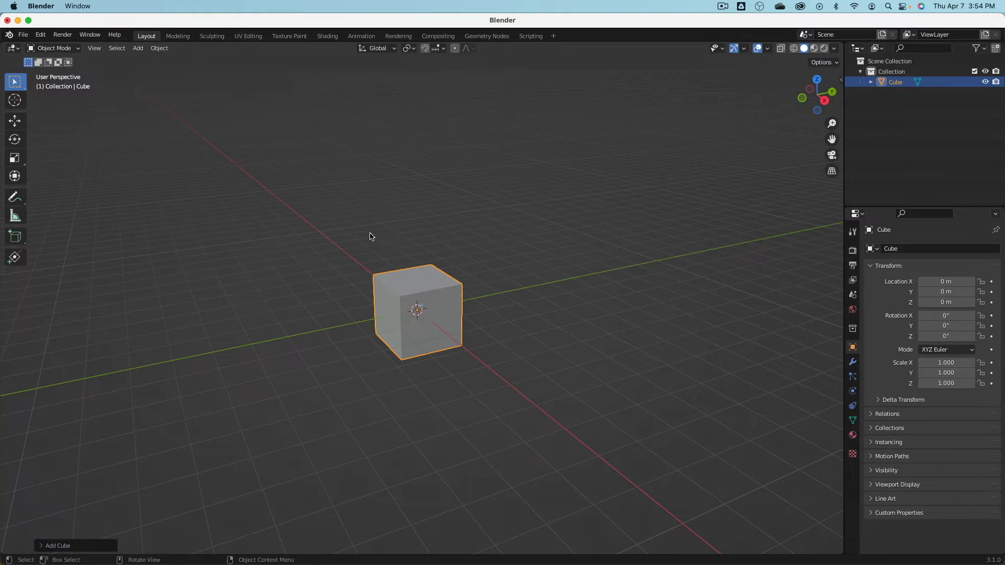
Move the new cube in the negative direction along the Y axis and set its Y location to -3 m.
click(14, 122)
drag(453, 303, 348, 315)
mouse_move(484, 328)
middle_down()
mouse_move(466, 296)
mouse_move(493, 331)
middle_up()
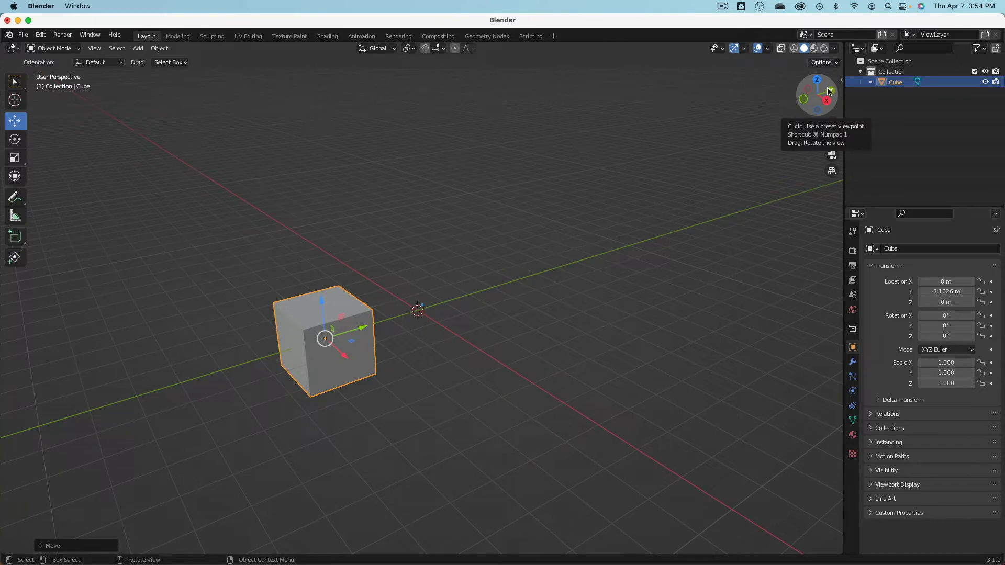
key(n)
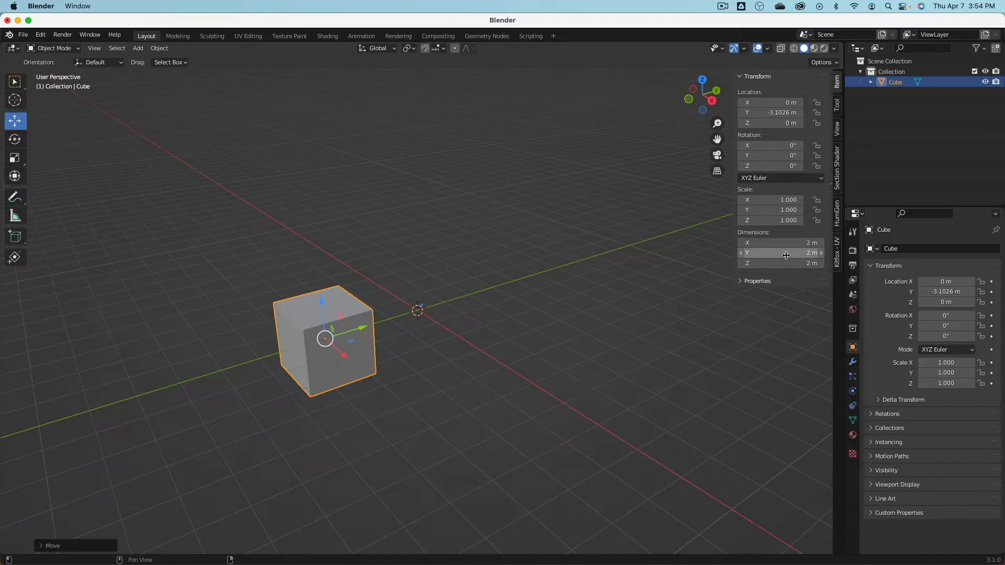
click(758, 113)
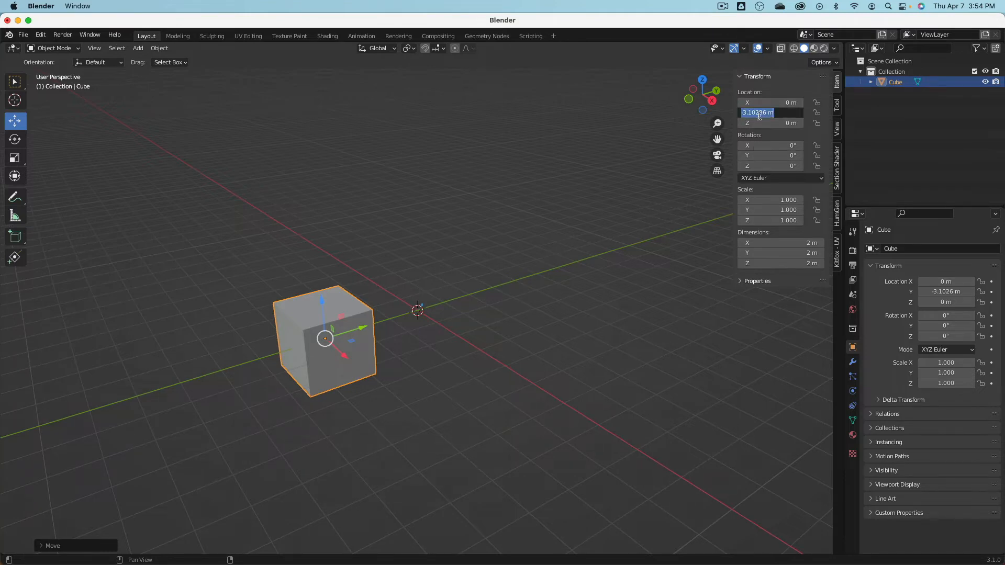
text(-3)
key(Return)
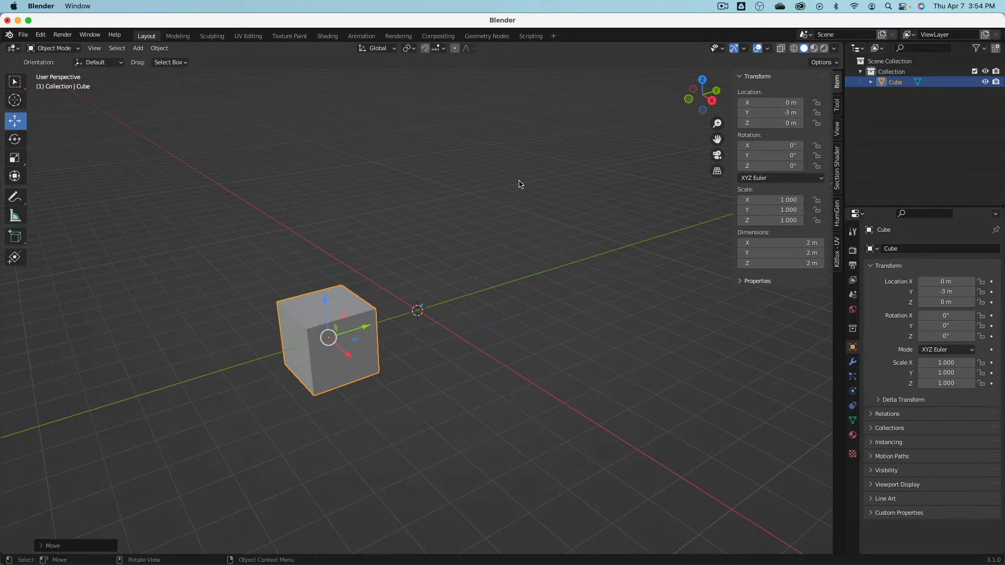
Set the scene's unit system to Imperial and its length unit to Inches.
click(853, 295)
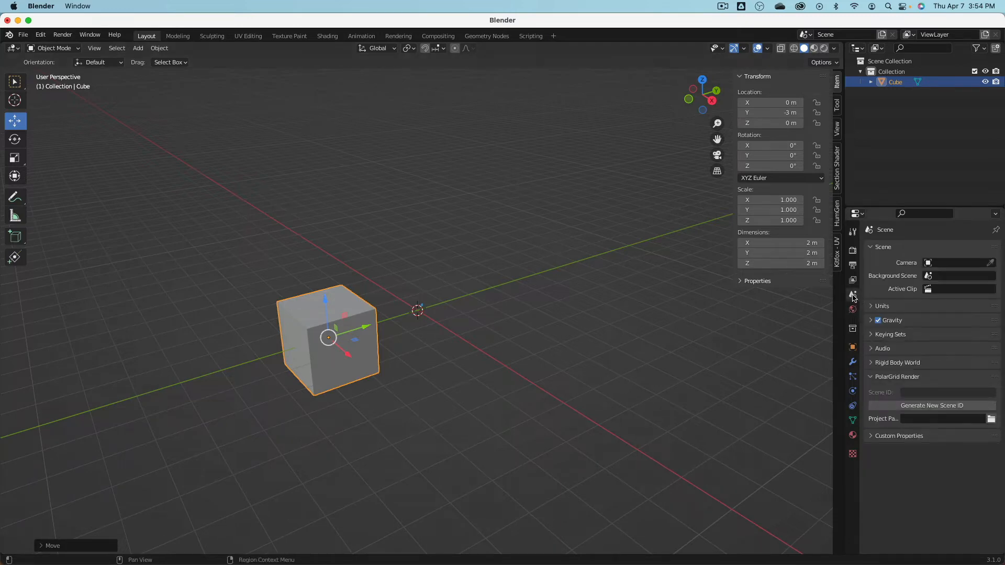
click(871, 307)
click(981, 324)
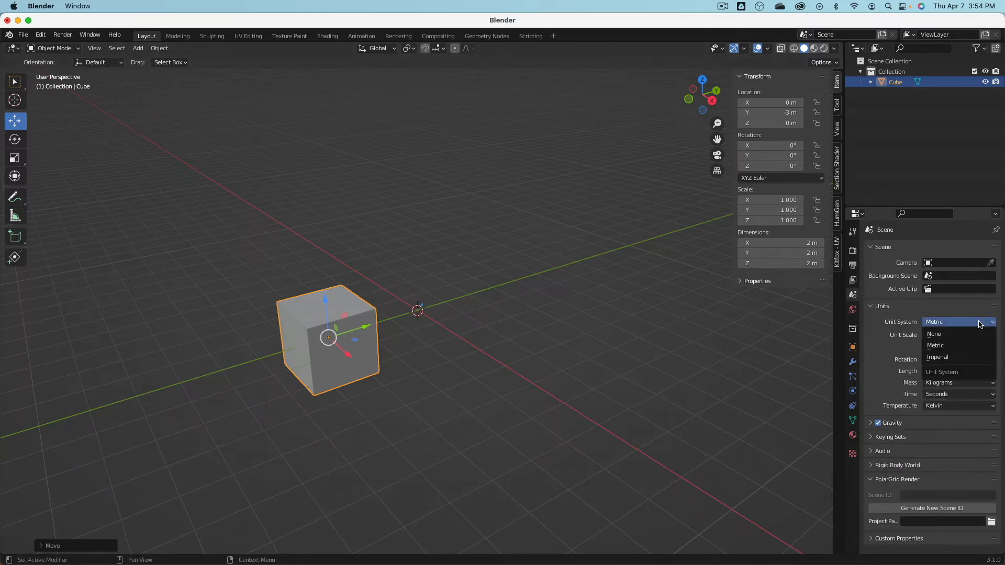
click(981, 358)
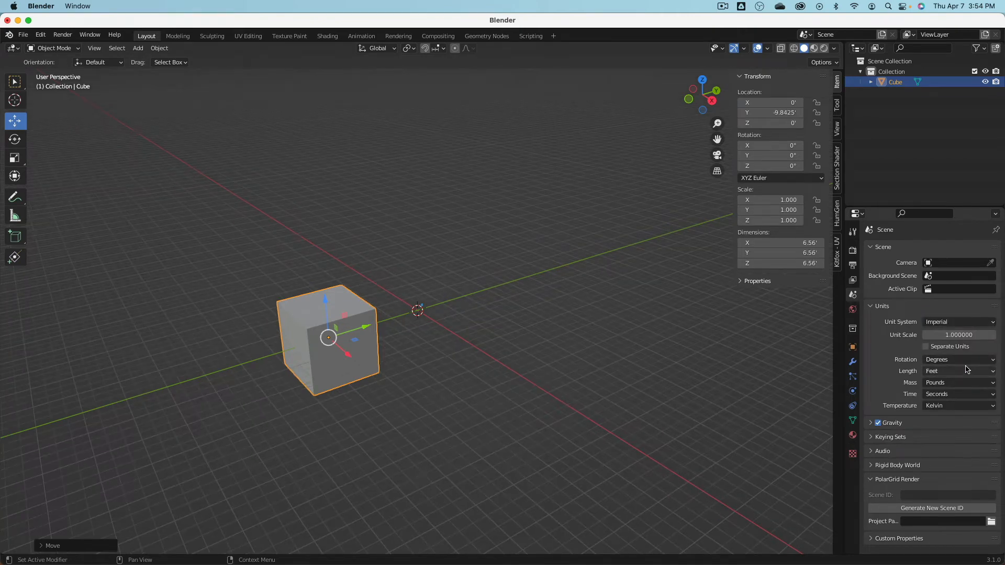
click(966, 372)
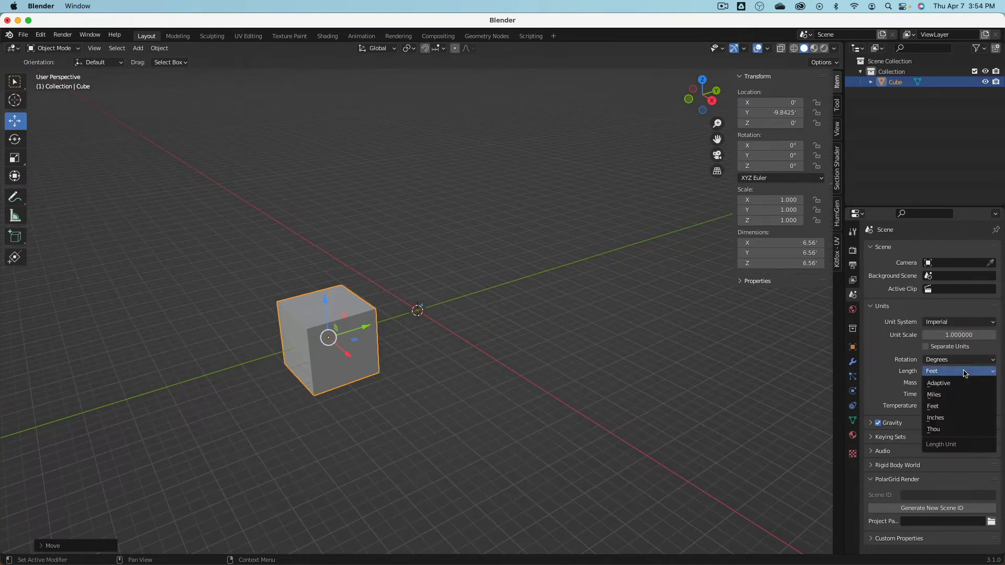
click(969, 419)
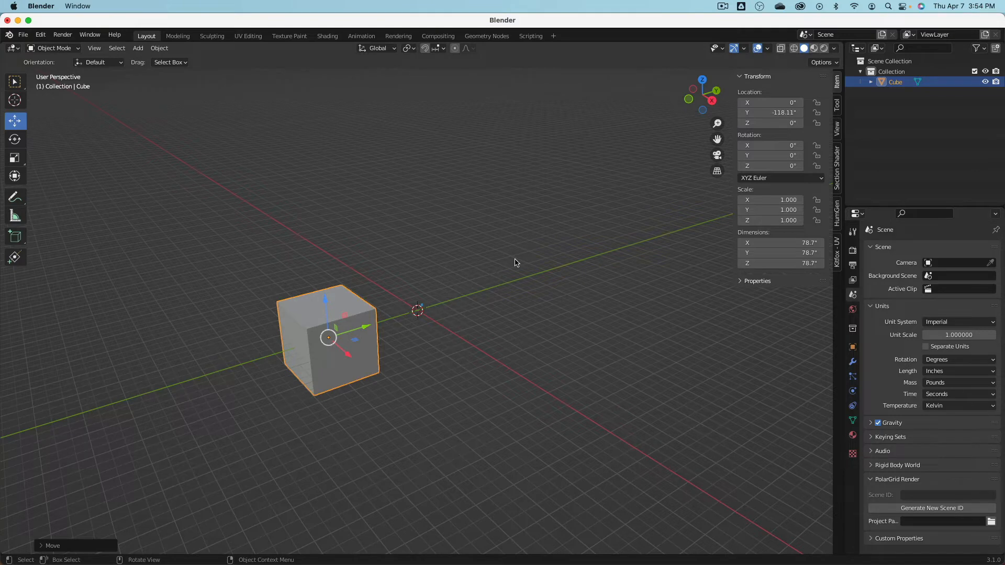
Delete the existing cube and add a new cube mesh at the world origin.
key(x)
click(401, 211)
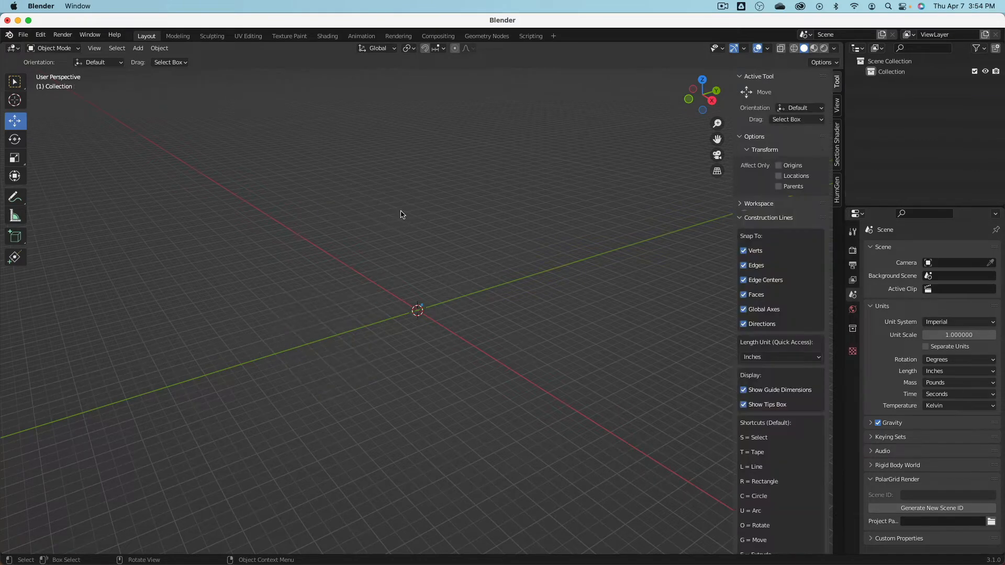
click(135, 51)
mouse_move(173, 61)
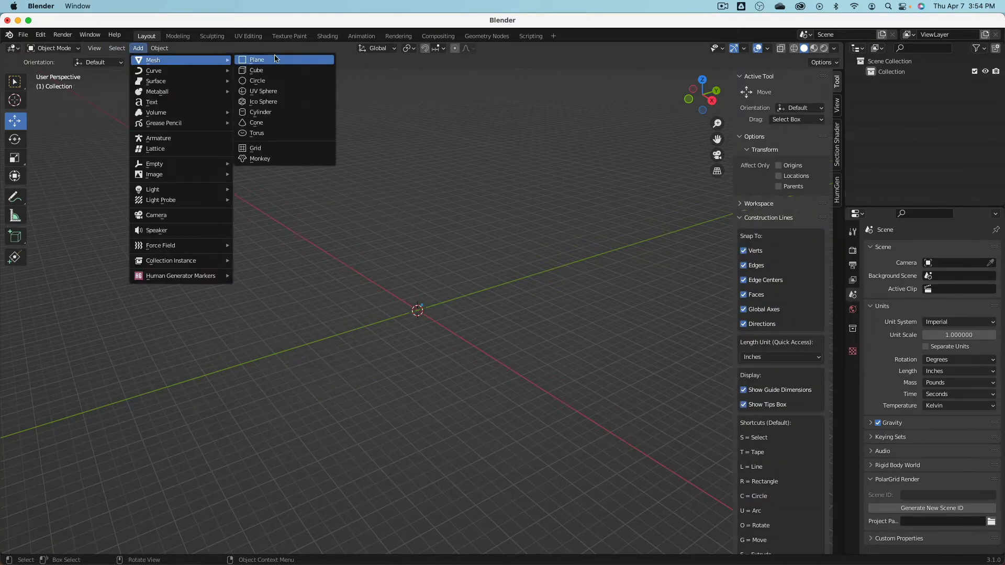
click(277, 72)
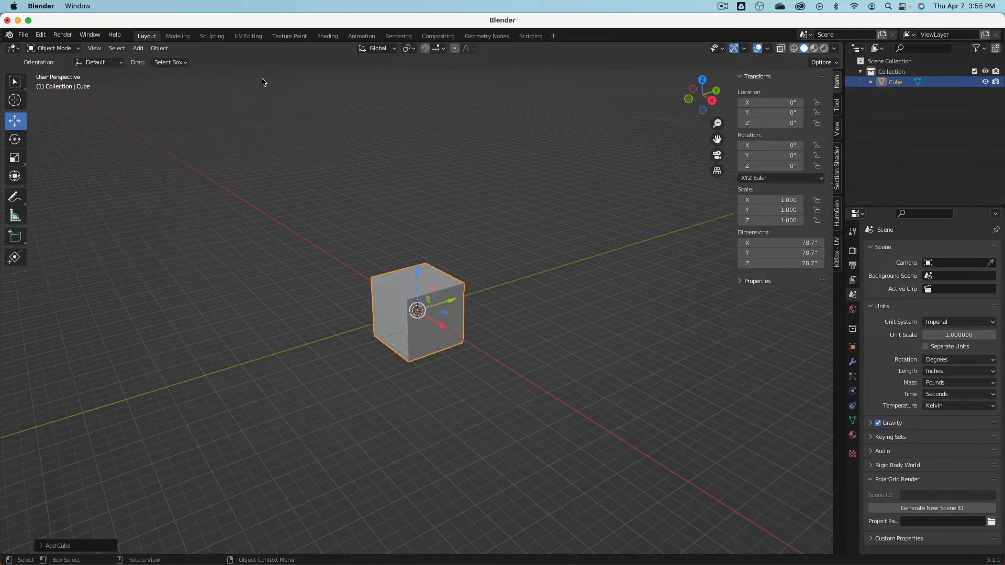
Set the cube's dimensions to 50 inches in X, 50 inches in Y and 25 inches in Z.
click(805, 242)
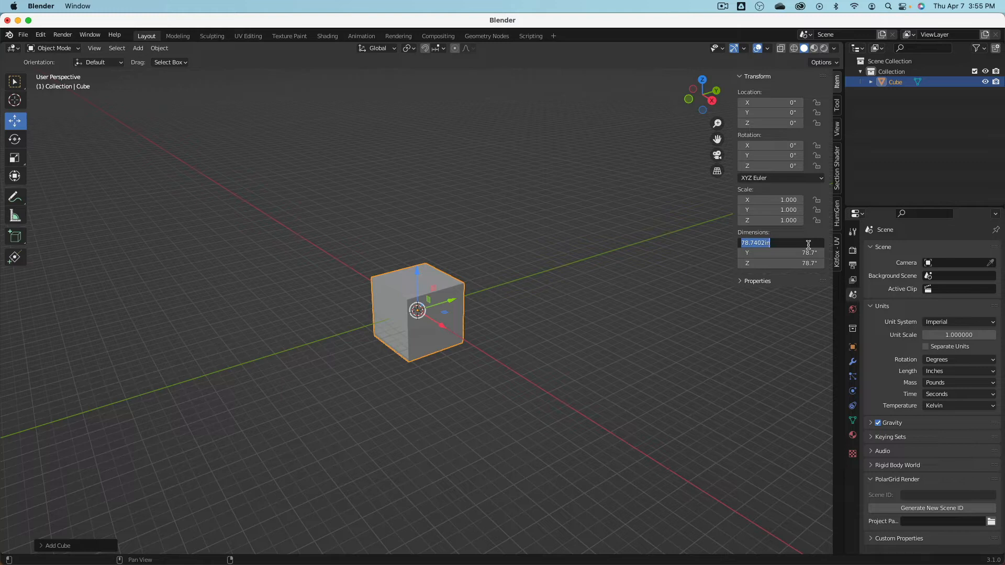
text(50)
key(Tab)
text(50)
key(Tab)
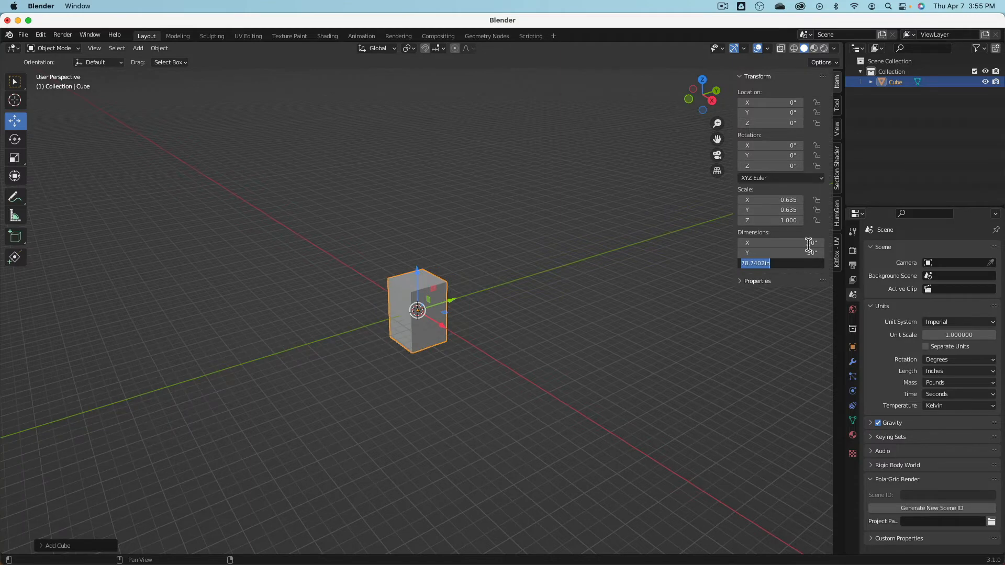
text(25)
key(Return)
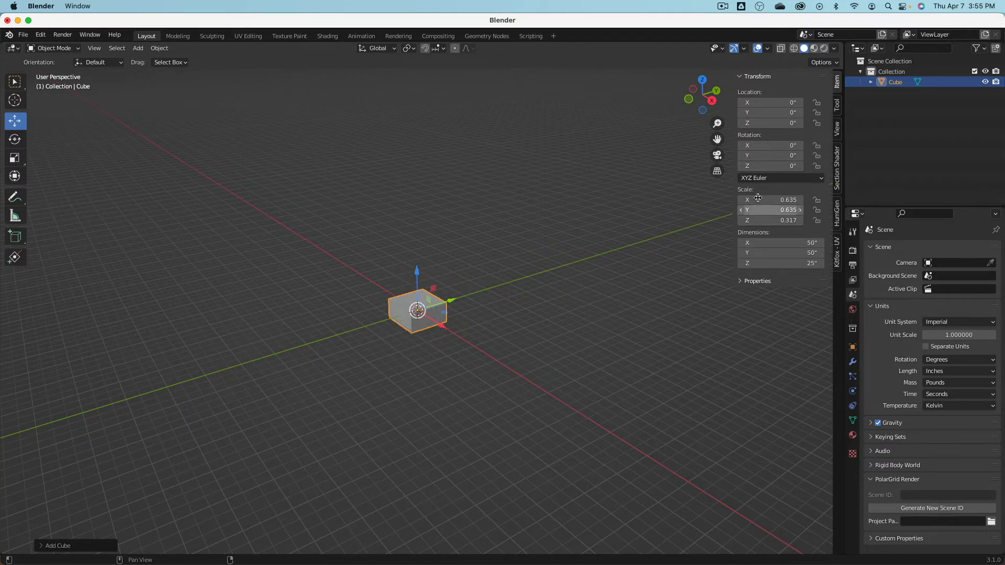
Examine the resized box against the grid in the right orthographic view, then return to an angled perspective view.
mouse_move(502, 301)
middle_down()
mouse_move(476, 266)
mouse_move(508, 299)
middle_up()
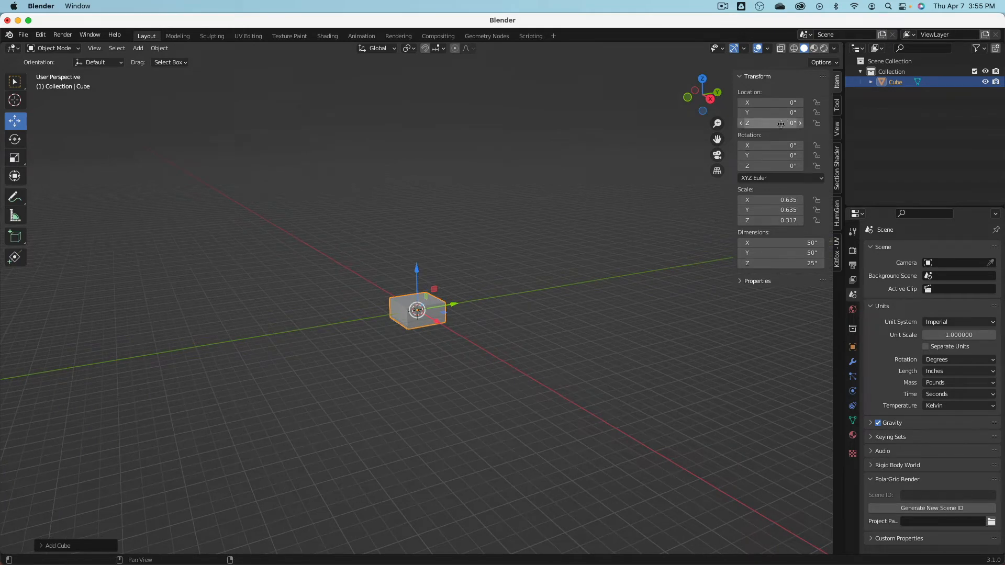
middle_drag(507, 258, 478, 255)
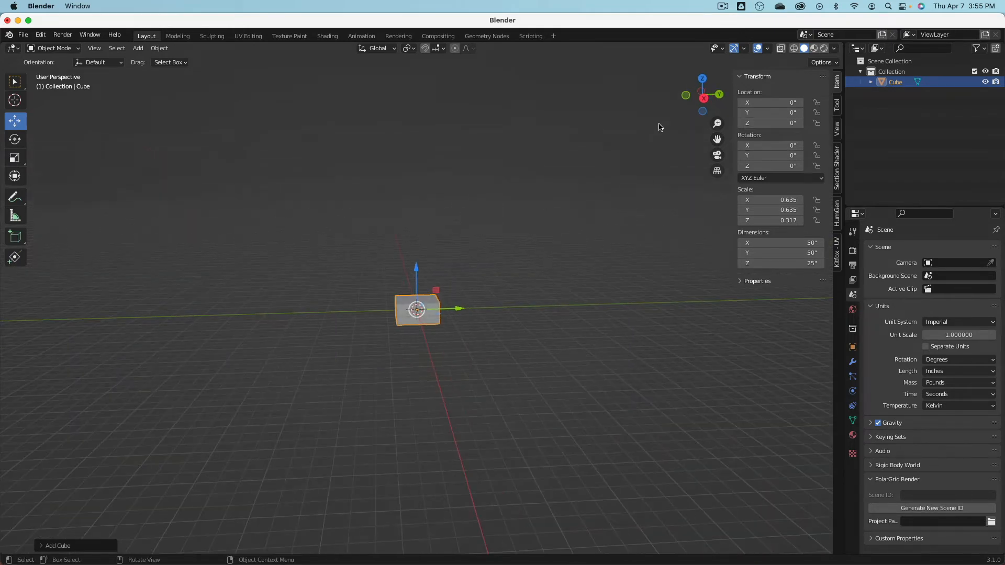
click(705, 97)
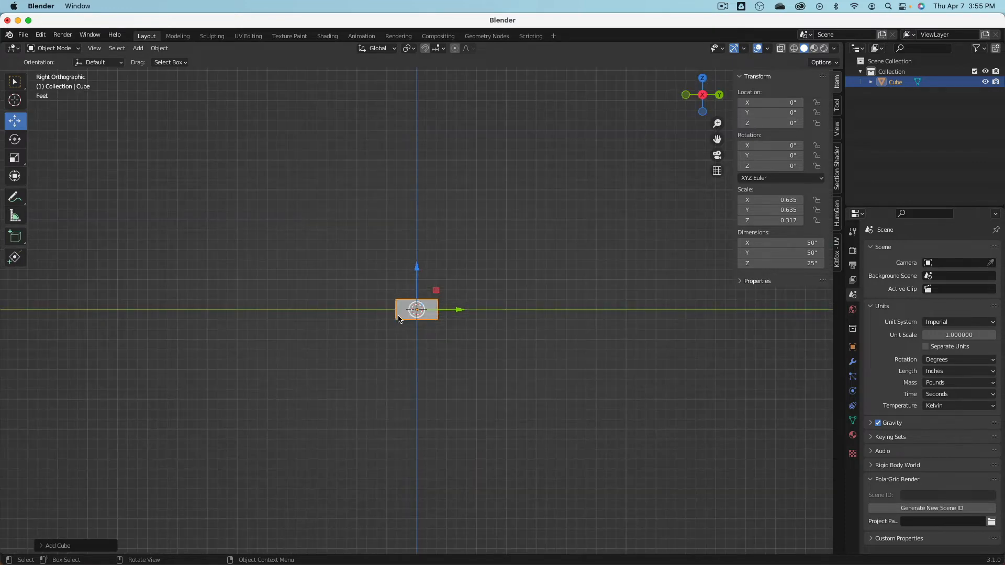
scroll(400, 320, up, 8)
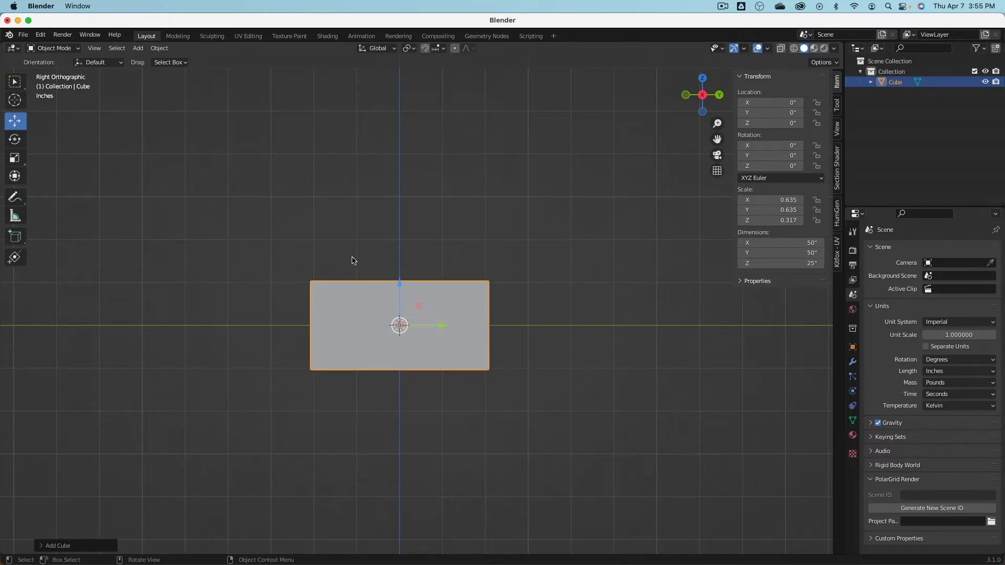
scroll(354, 260, down, 5)
middle_drag(354, 260, 391, 283)
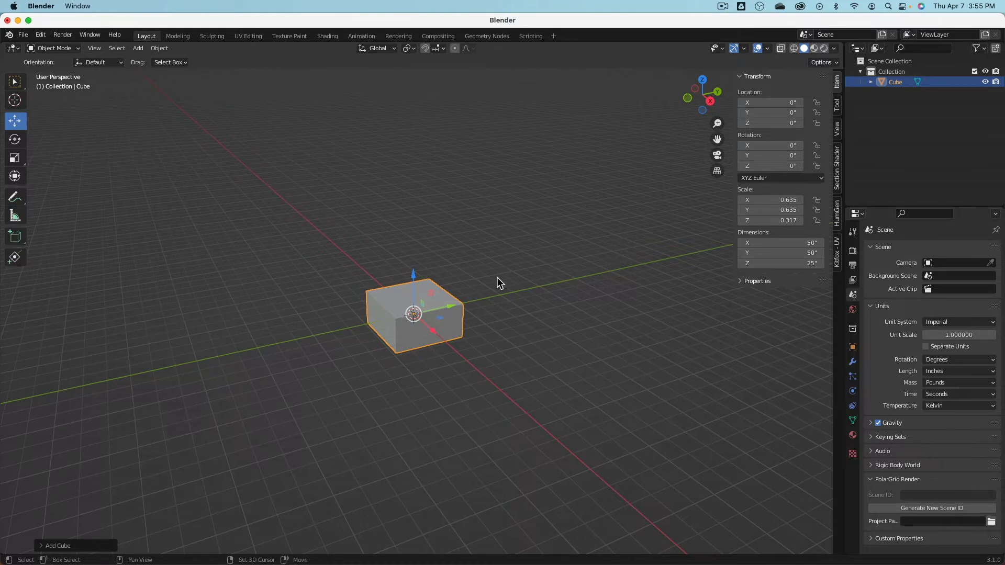
Duplicate the box and set the copy's X and Z locations to 0.
key(shift+d)
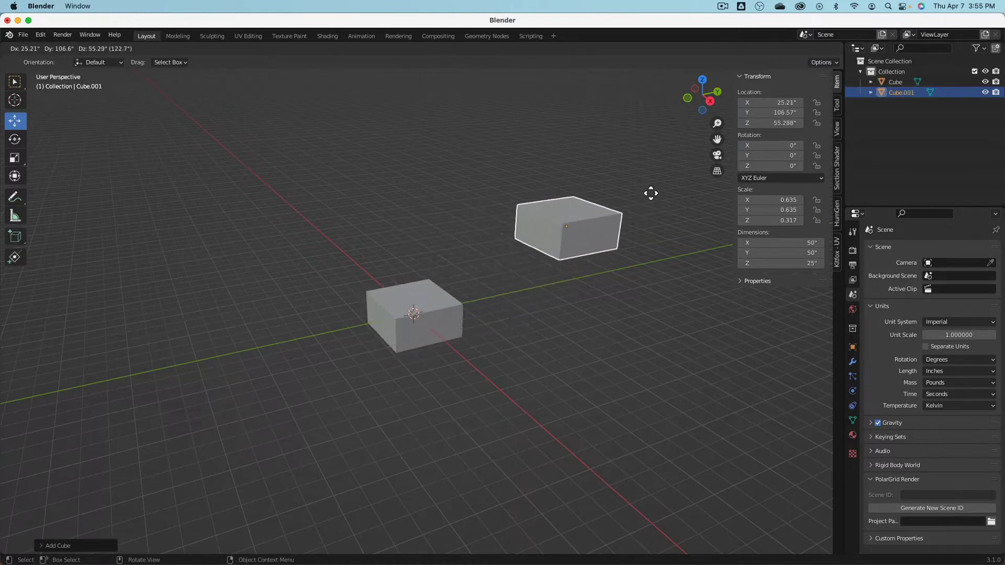
click(630, 201)
click(772, 102)
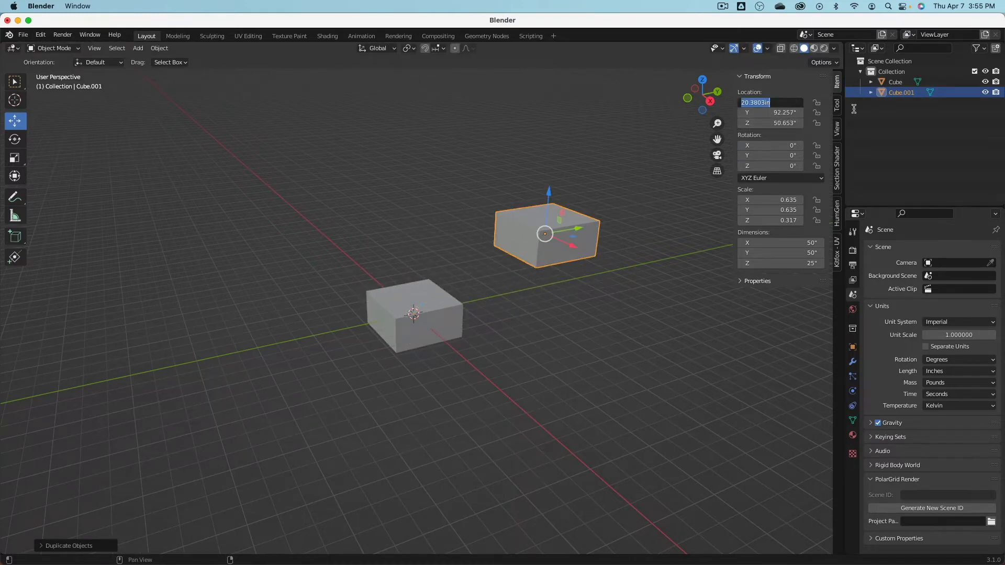
text(0)
key(Return)
click(765, 123)
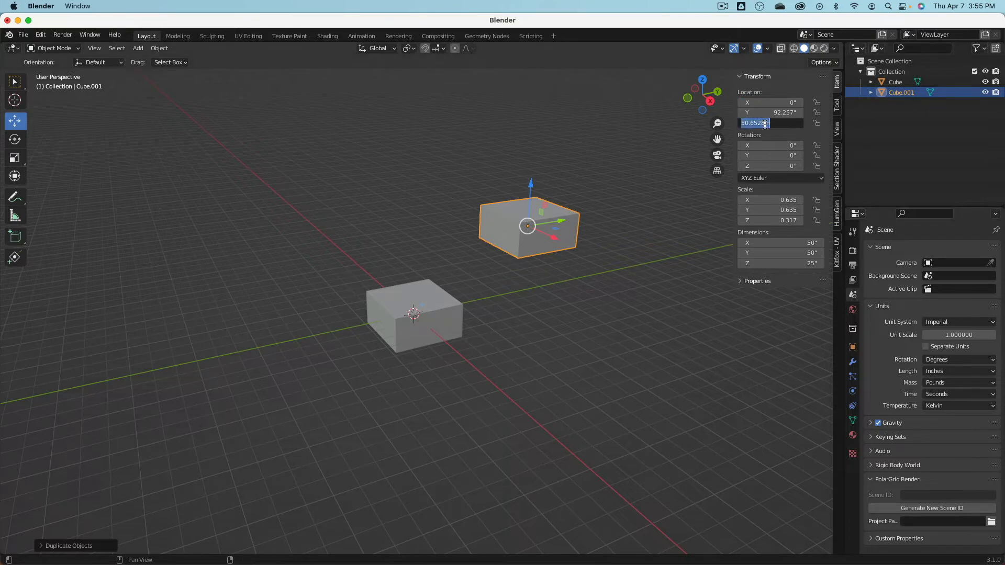
text(0)
key(Return)
Set the duplicate box's Y location to 50 inches.
click(800, 113)
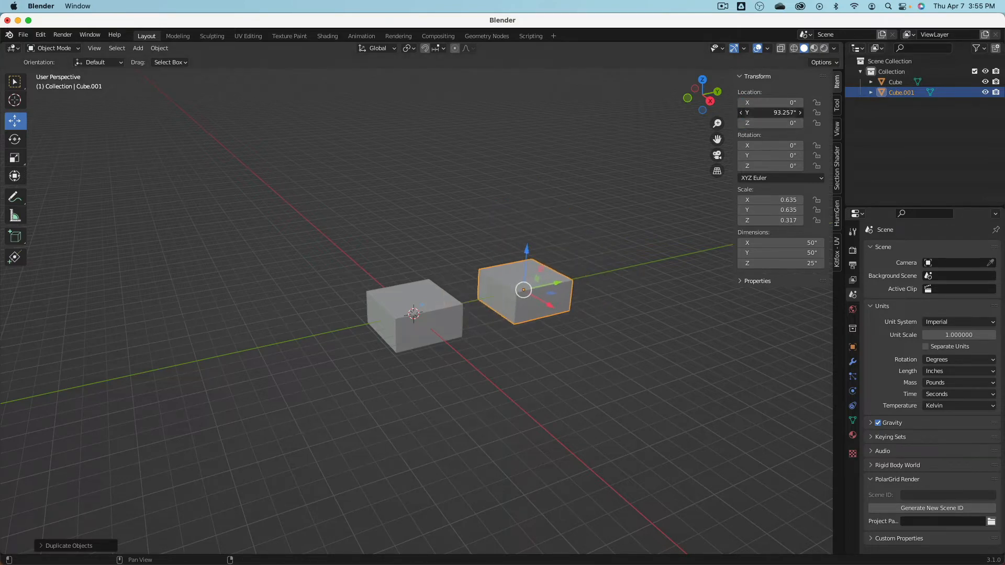
mouse_move(775, 113)
mouse_down()
mouse_move(765, 113)
mouse_move(788, 112)
mouse_up()
click(775, 113)
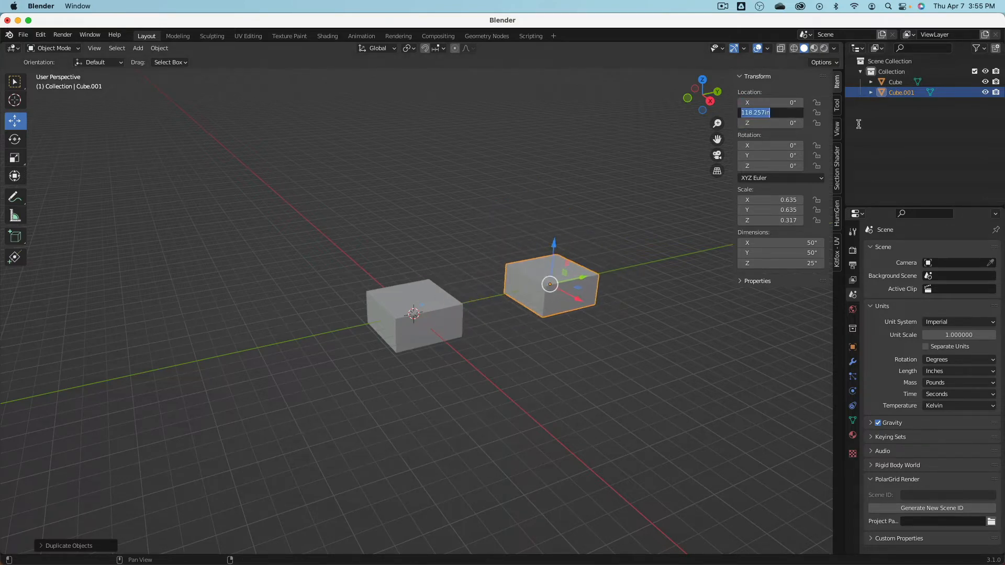
text(50)
key(Return)
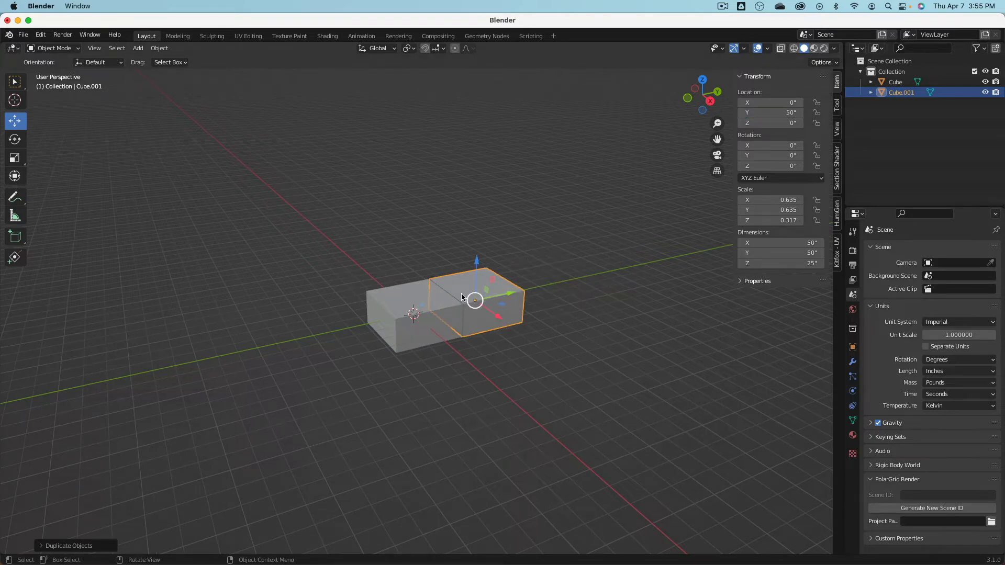
Move the duplicate box away from the original along the Y axis to a Y location of about 89 inches.
click(431, 319)
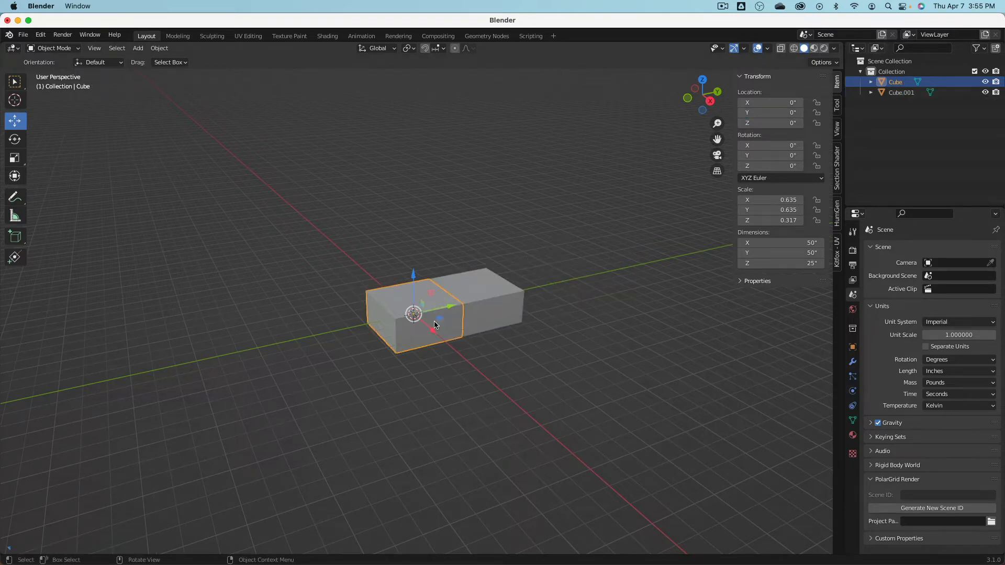
click(507, 297)
mouse_move(524, 336)
middle_down()
mouse_move(502, 304)
mouse_move(518, 320)
middle_up()
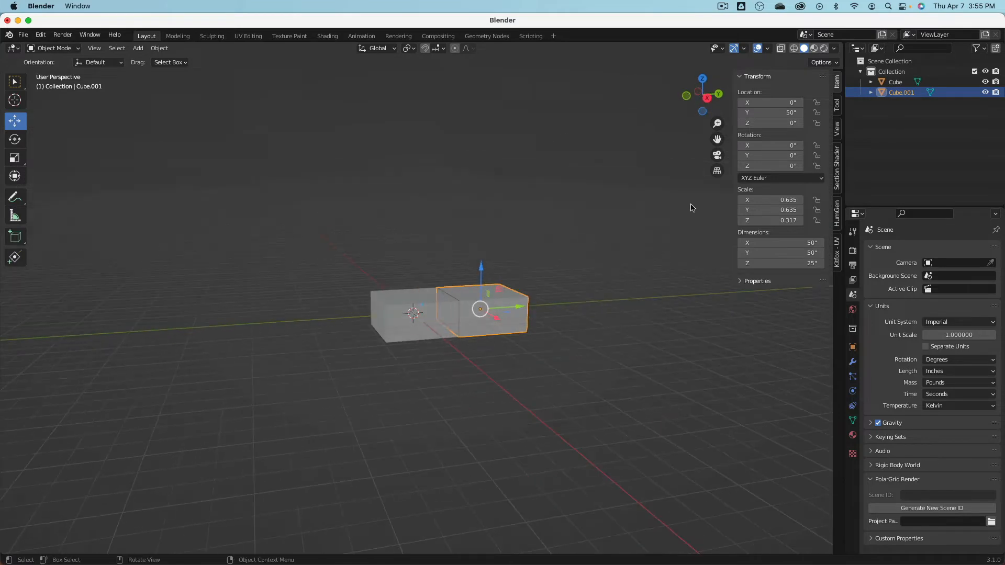
drag(527, 310, 568, 300)
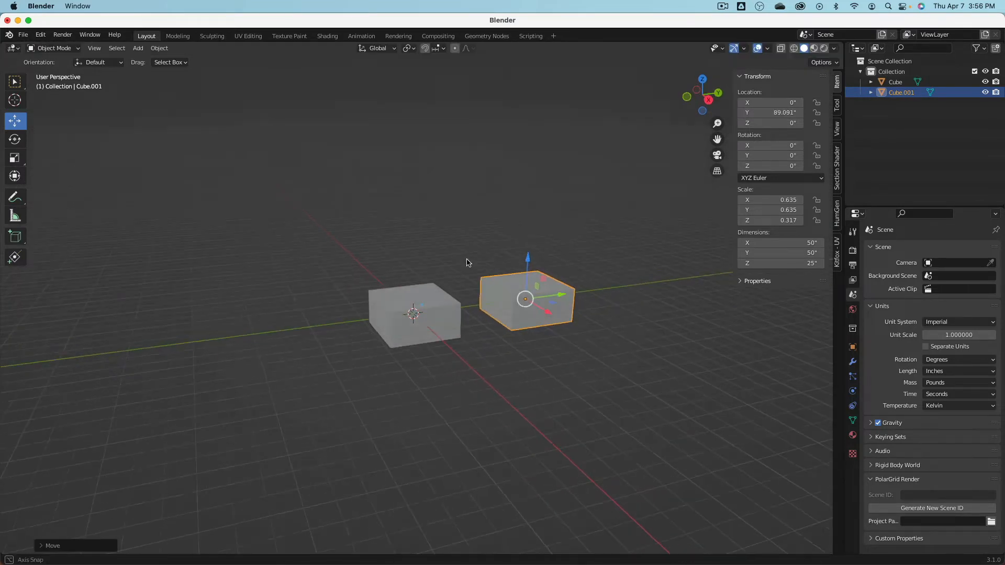
middle_drag(471, 262, 475, 265)
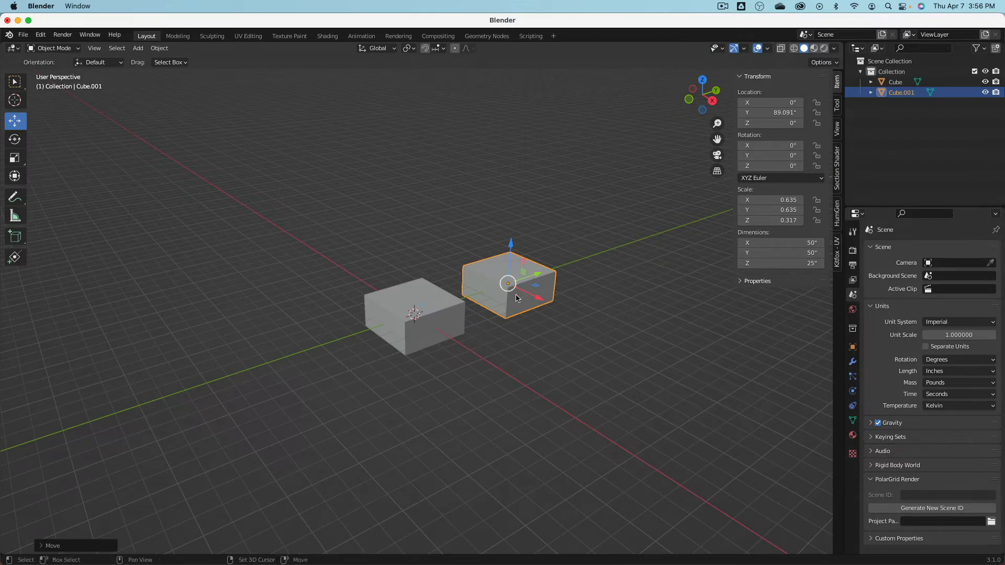
Duplicate the second box, try constraining the copy to X and Y, and place it along Z at about 67 inches.
key(shift+d)
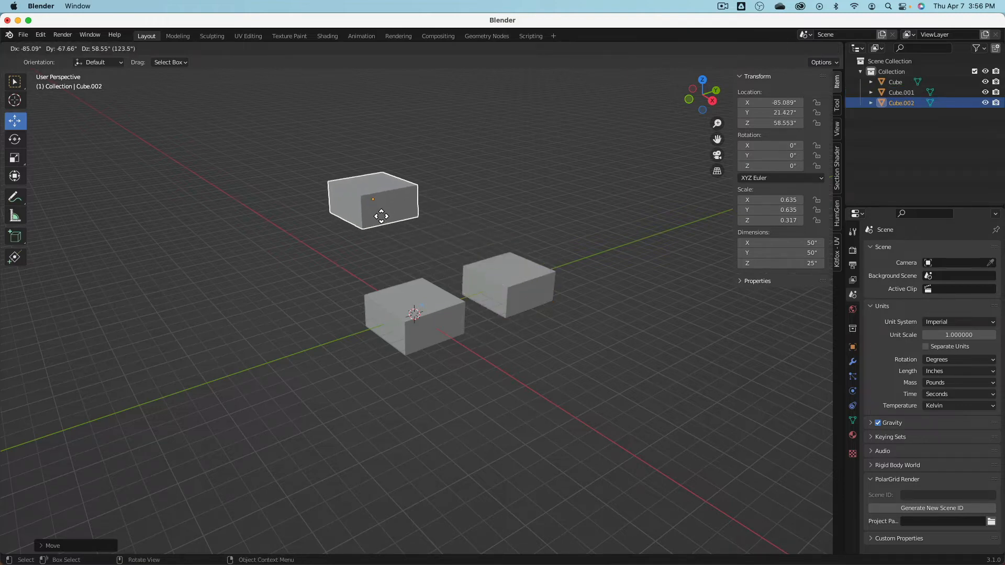
key(x)
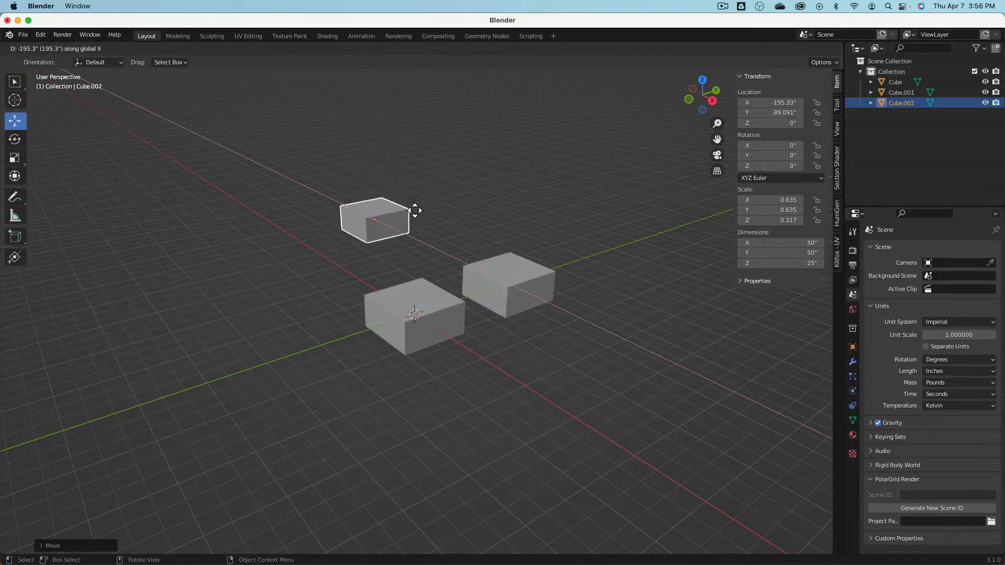
key(y)
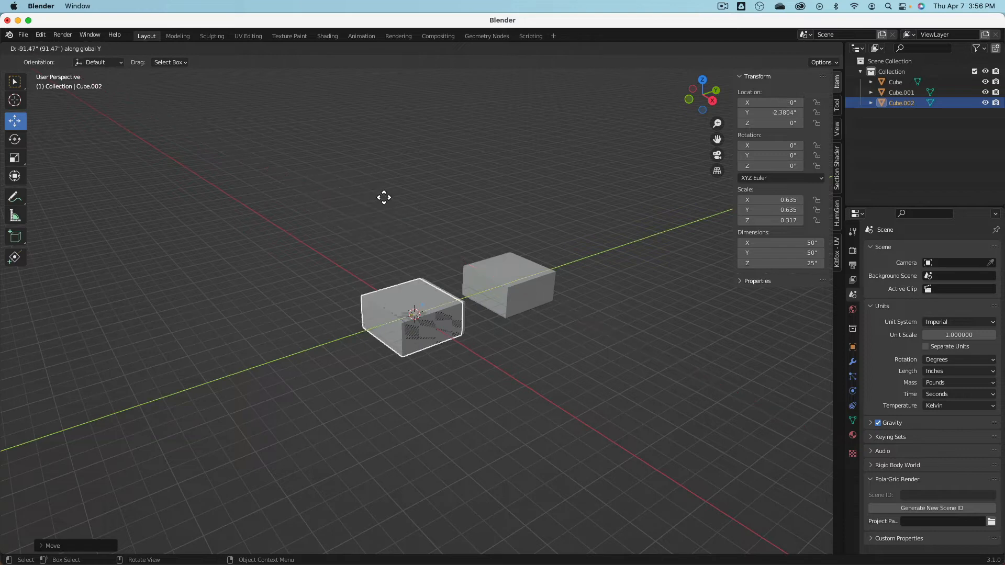
key(z)
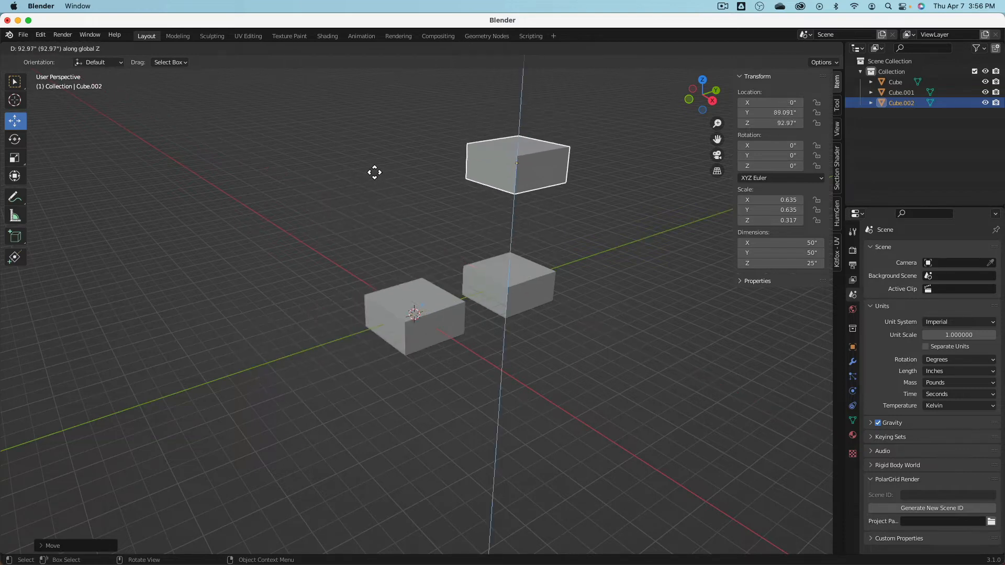
click(338, 207)
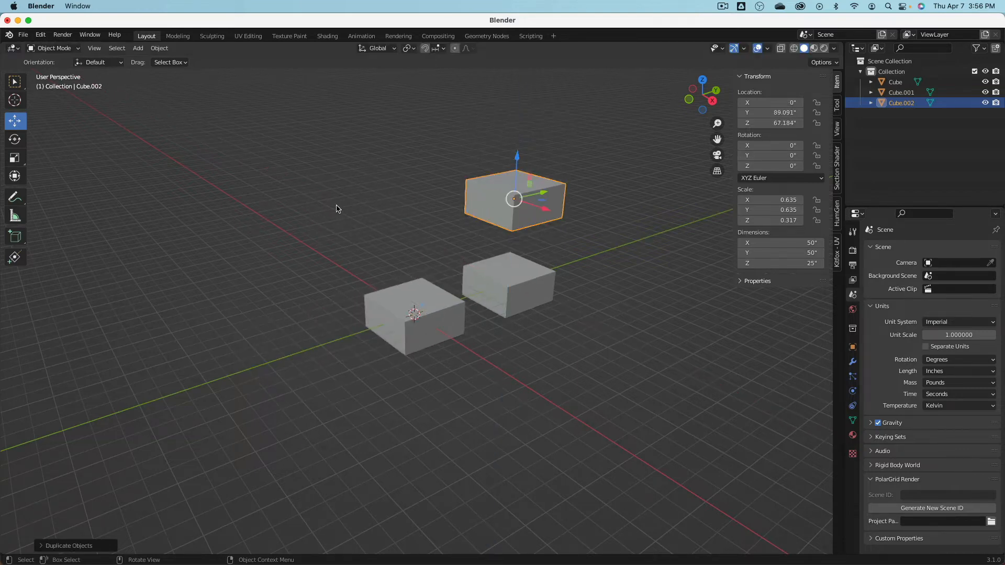
Move the third box to about X -90, Y -44 and Z 44 inches, checking its placement from several angles.
drag(546, 210, 389, 184)
drag(354, 151, 355, 190)
middle_drag(411, 243, 366, 246)
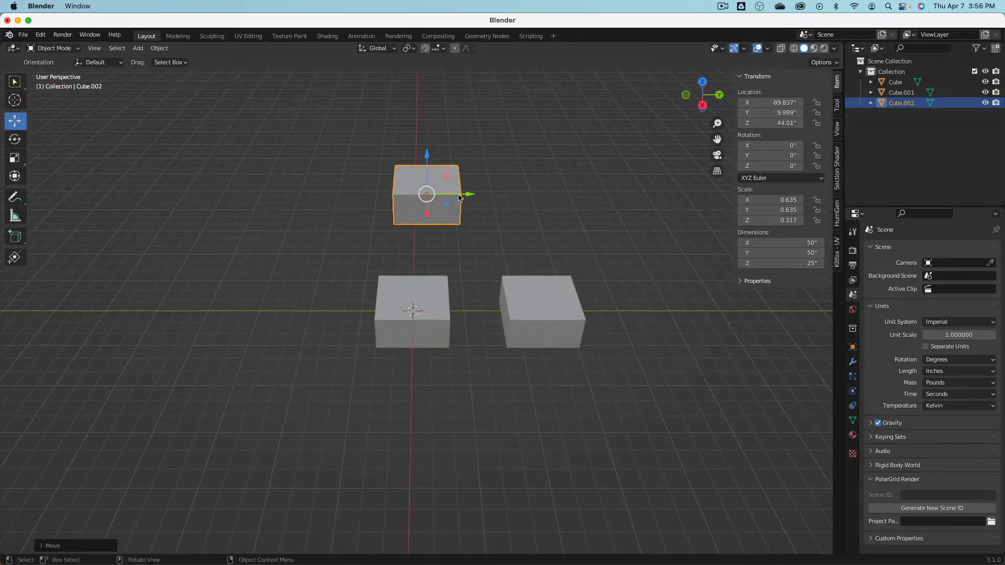
drag(465, 197, 392, 204)
middle_drag(416, 219, 359, 223)
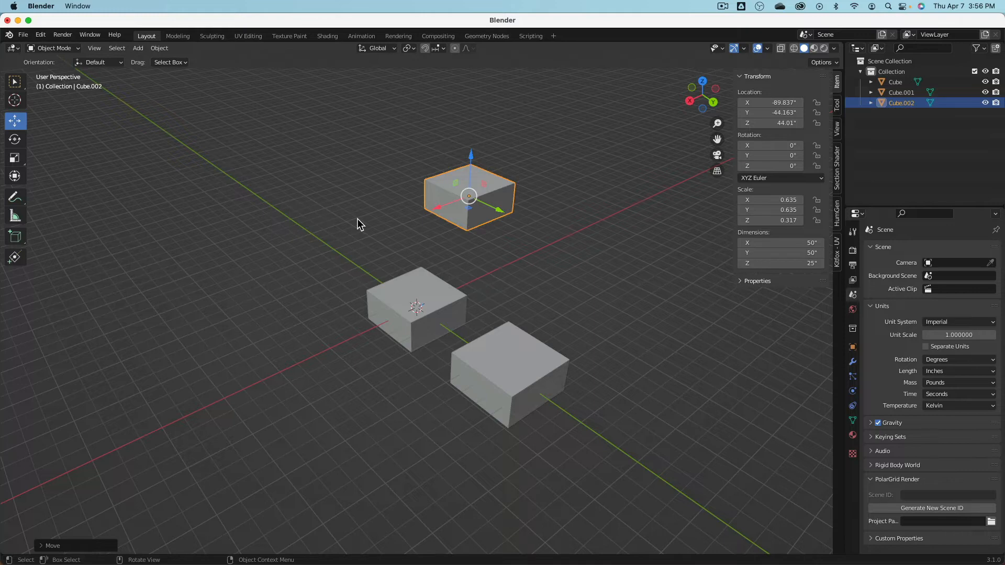
middle_drag(359, 220, 494, 184)
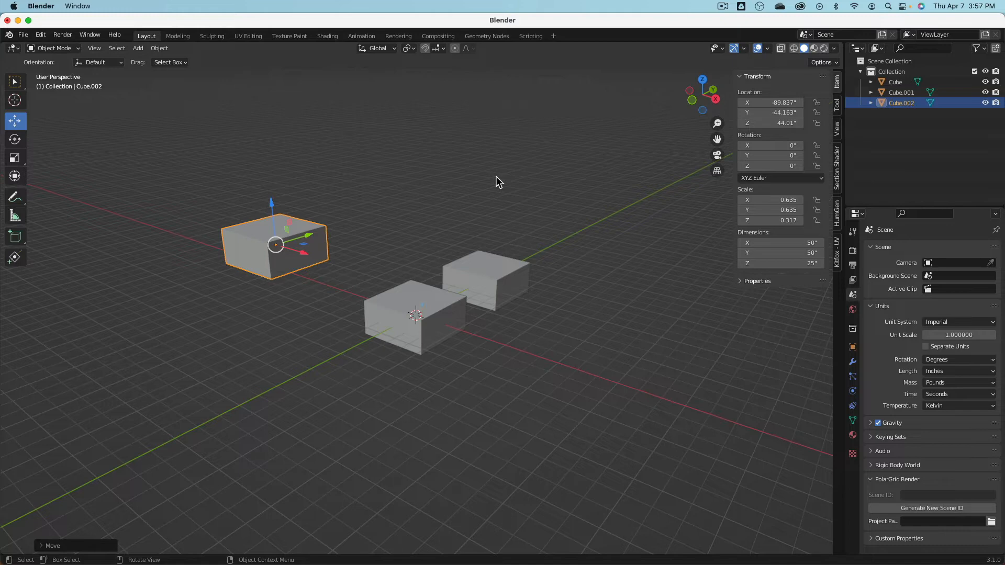
middle_drag(507, 173, 309, 120)
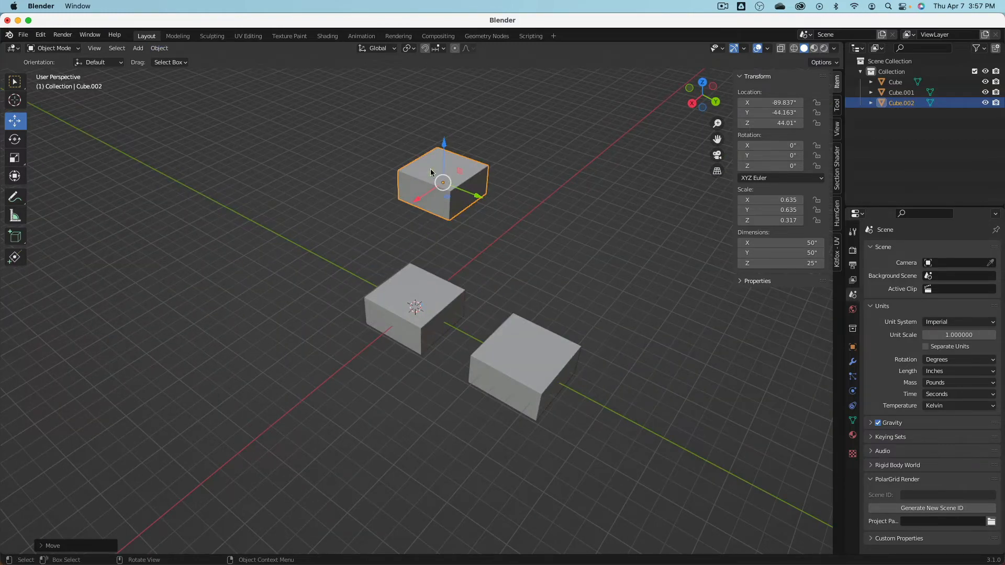
Duplicate the third box and place the copy at about X -7, Y -124 and Z 27 inches.
key(shift+d)
click(279, 203)
middle_drag(392, 270, 490, 250)
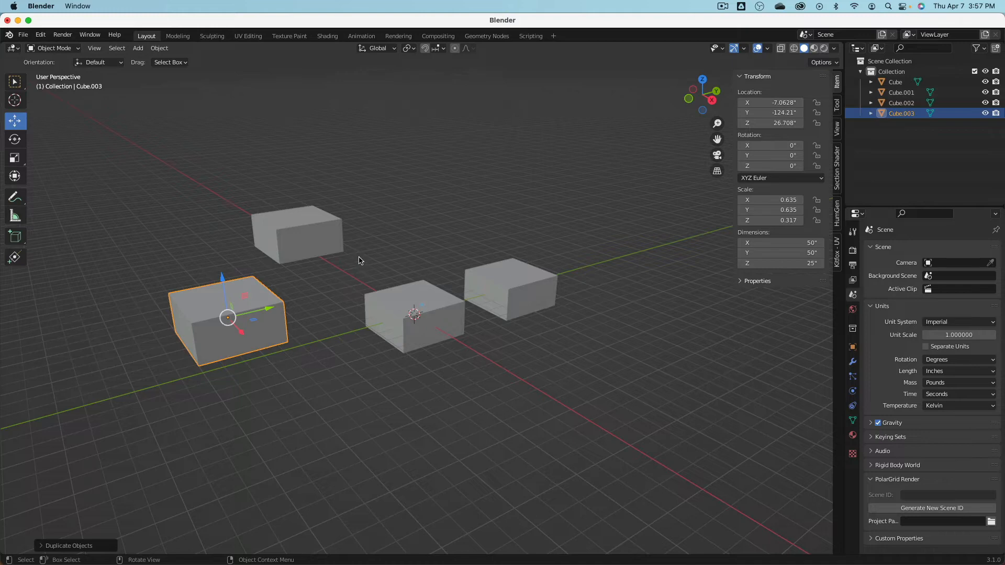
Use vertex snapping to place the fourth box flush against the third box's negative Y side, and turn snapping off.
click(439, 48)
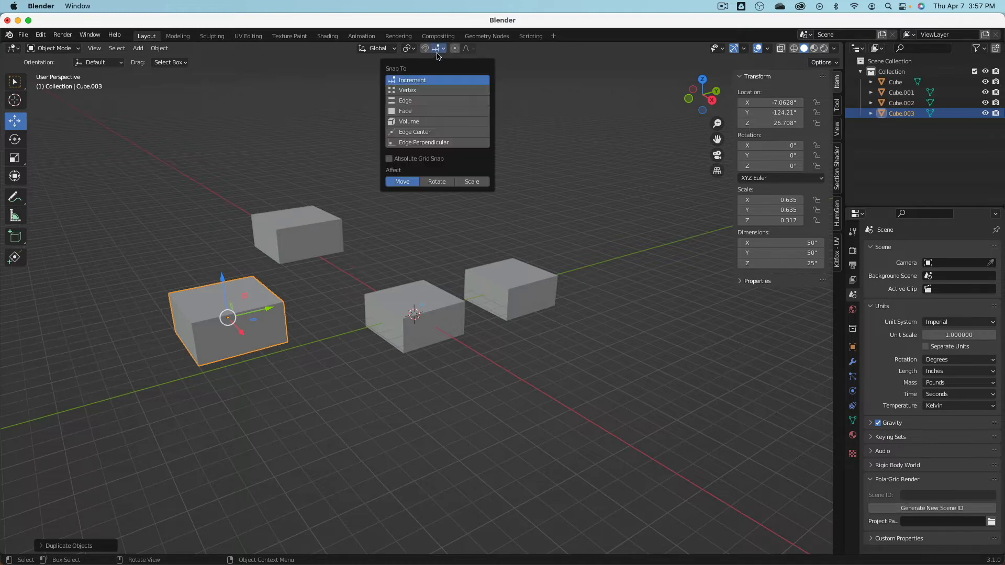
click(420, 91)
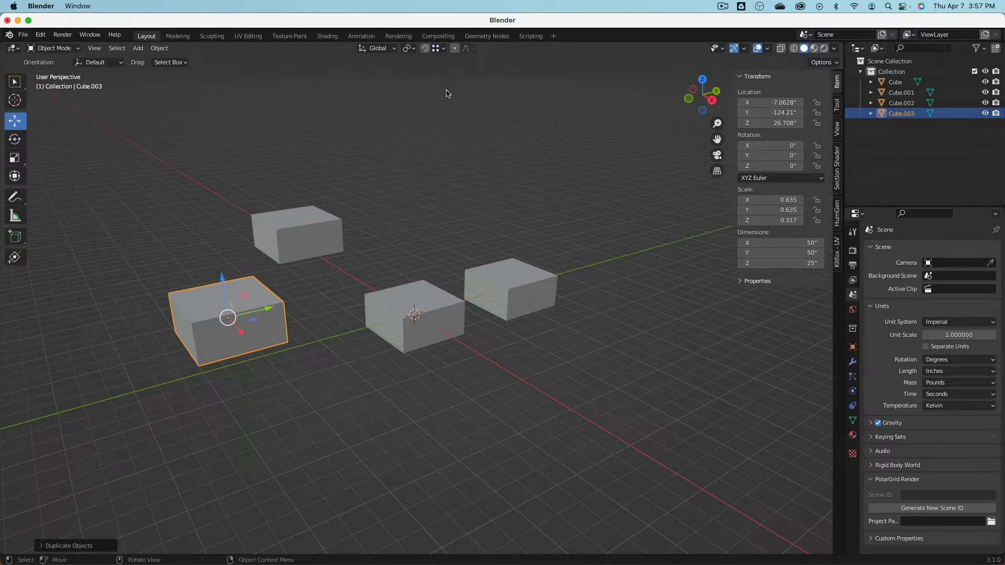
click(424, 50)
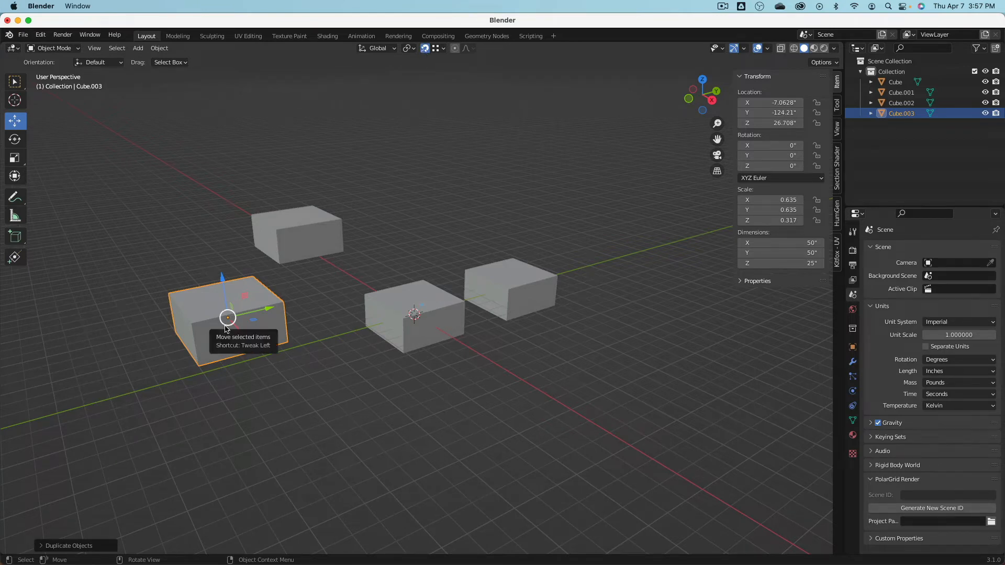
drag(225, 326, 260, 224)
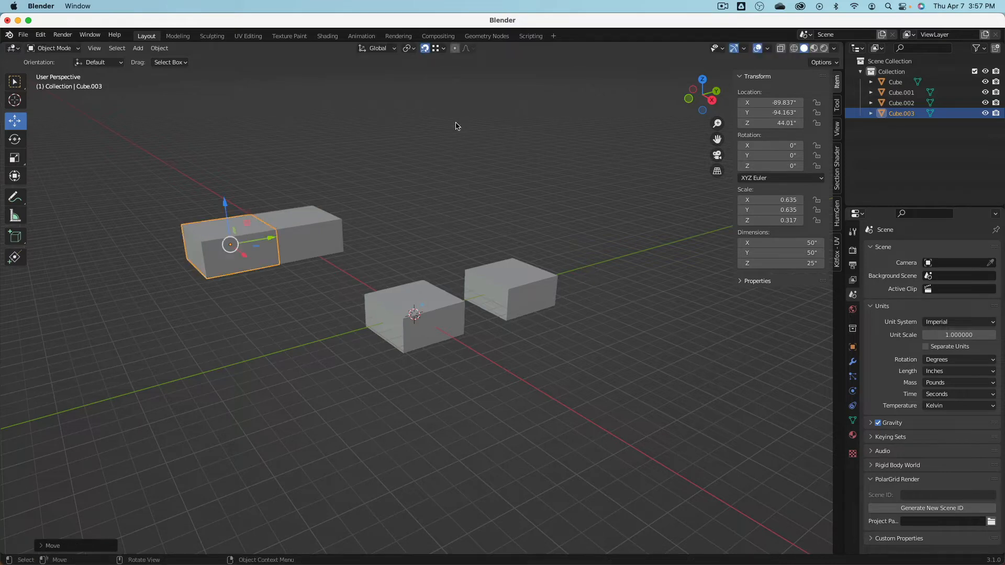
click(425, 48)
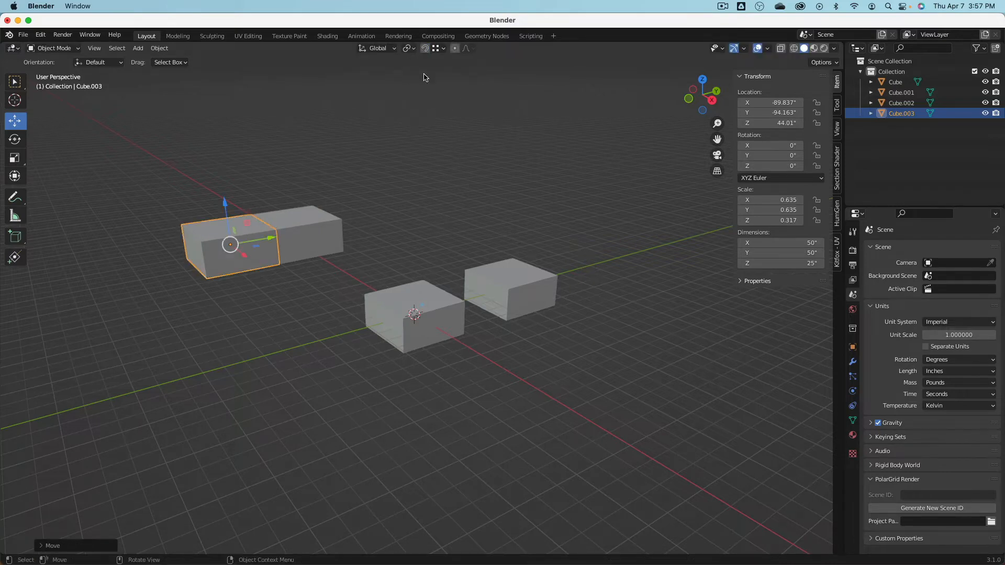
Practise adding the third box to the fourth box's selection and removing it again.
shift+click(316, 226)
shift+click(326, 244)
shift+click(325, 244)
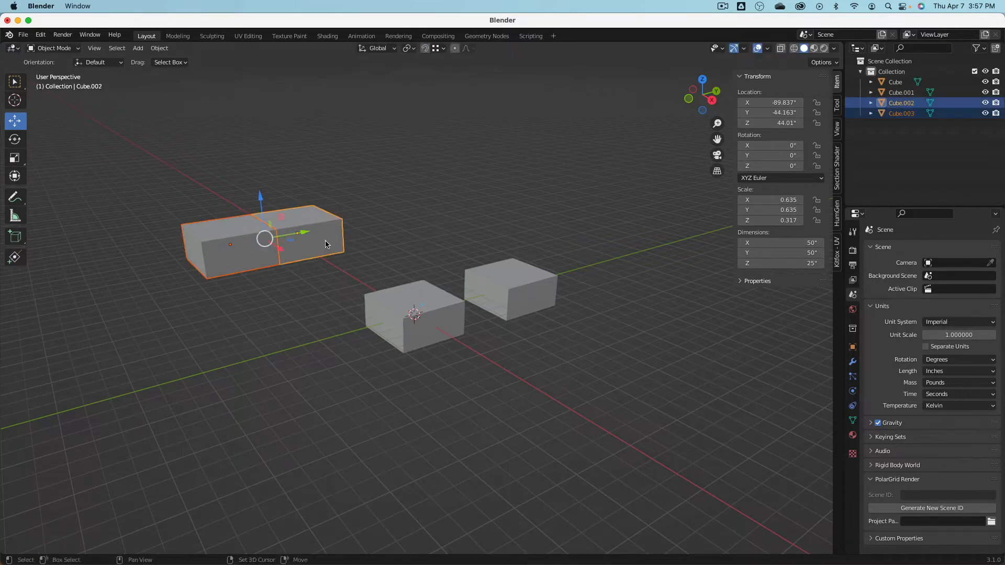
shift+click(326, 245)
shift+click(325, 245)
shift+click(326, 245)
shift+click(325, 244)
shift+click(326, 244)
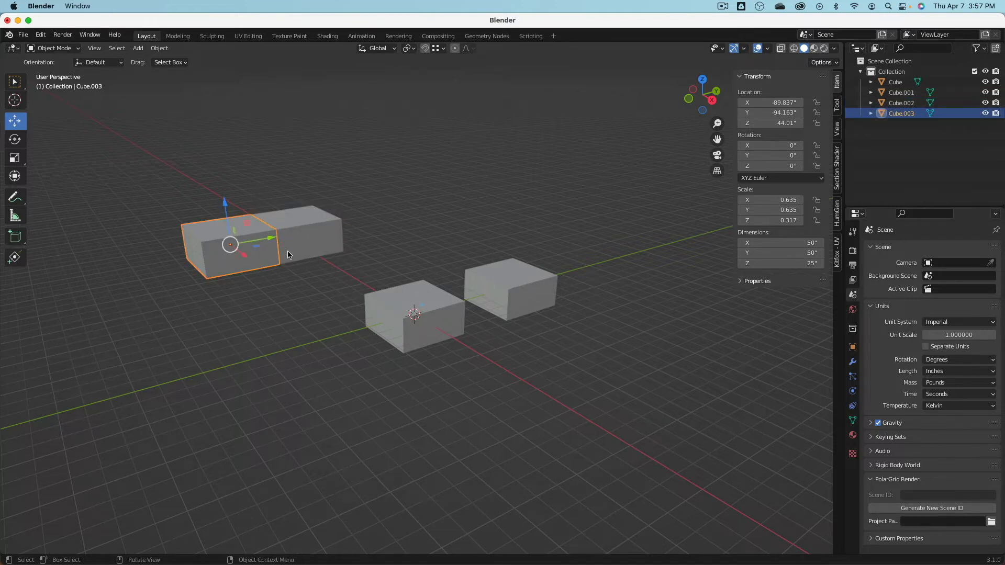
Practise selecting the two adjoining boxes in different orders and adding the second box to the selection.
click(336, 244)
click(212, 266)
shift+click(307, 245)
shift+click(313, 255)
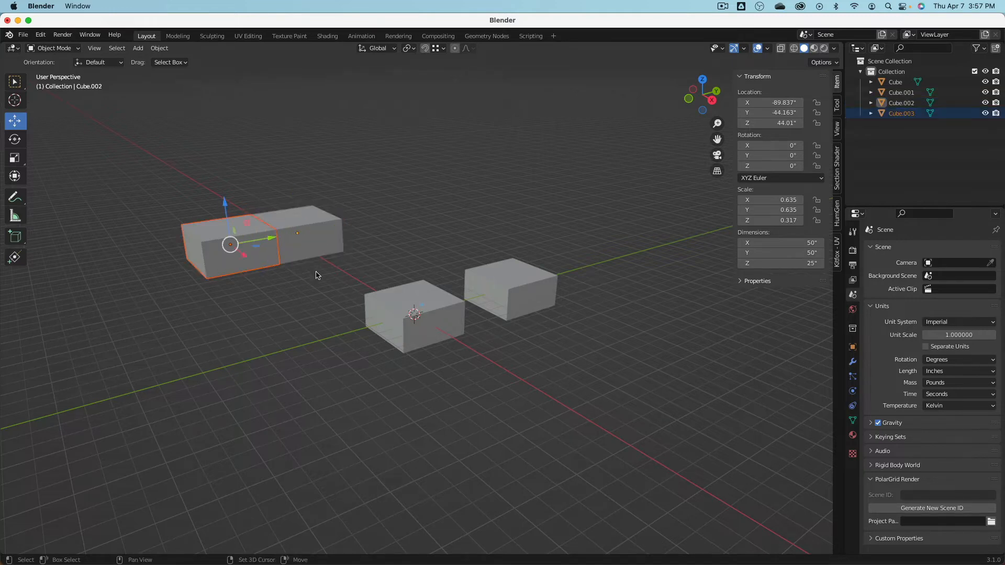
click(233, 264)
click(296, 266)
shift+click(245, 266)
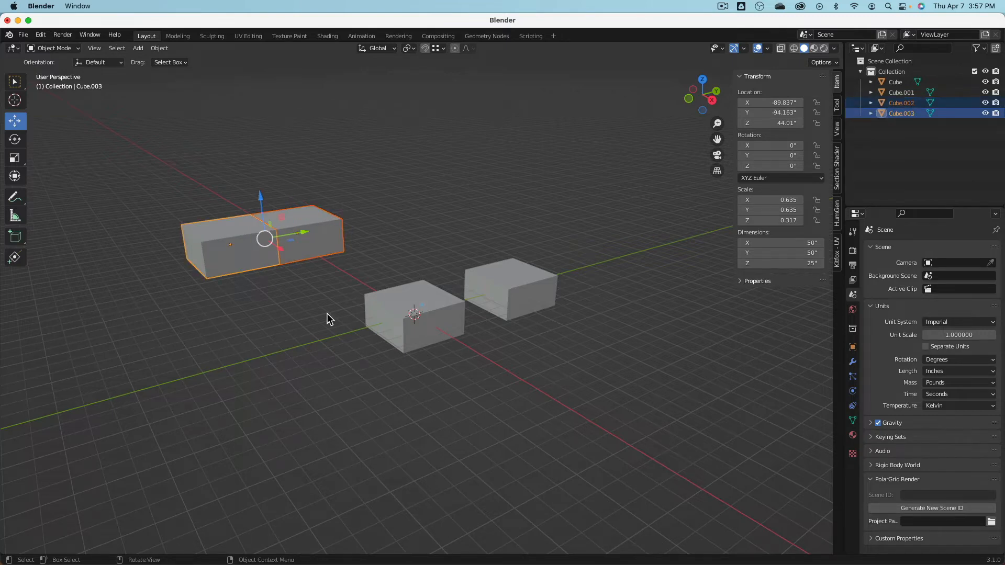
shift+click(521, 292)
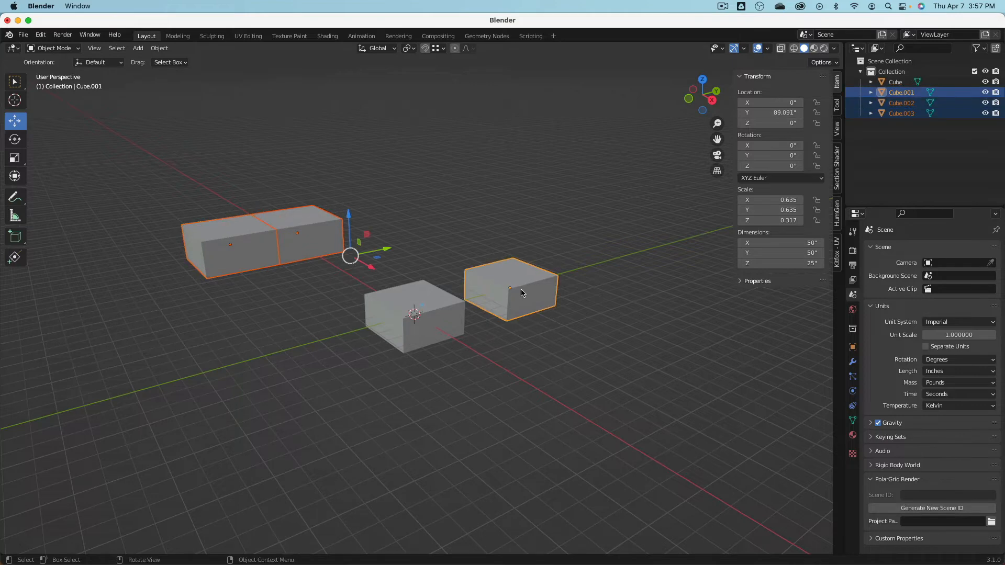
Select the two adjoining boxes and move them with temporary vertex snapping so the third box sits directly on the original box.
click(326, 241)
shift+click(253, 267)
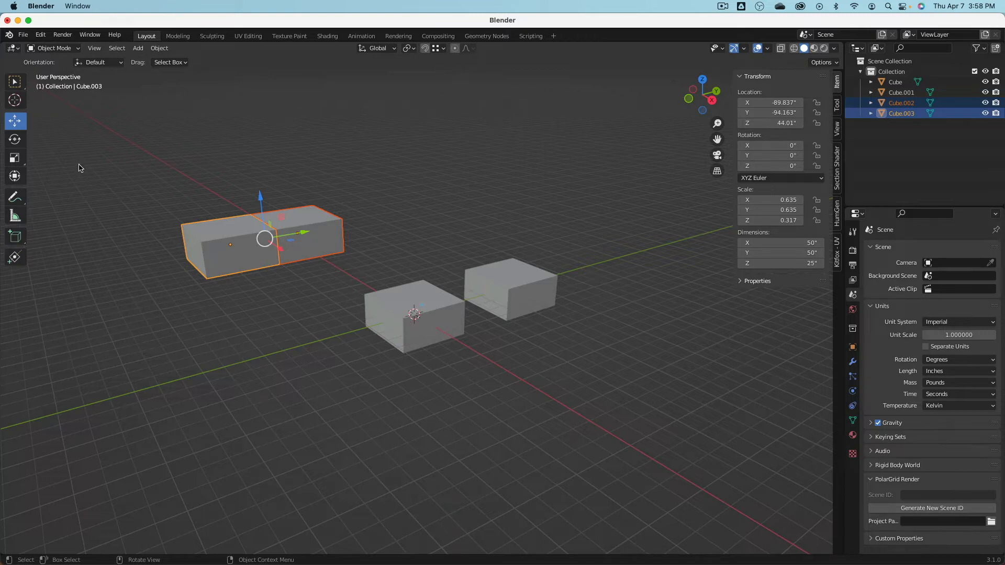
key(g)
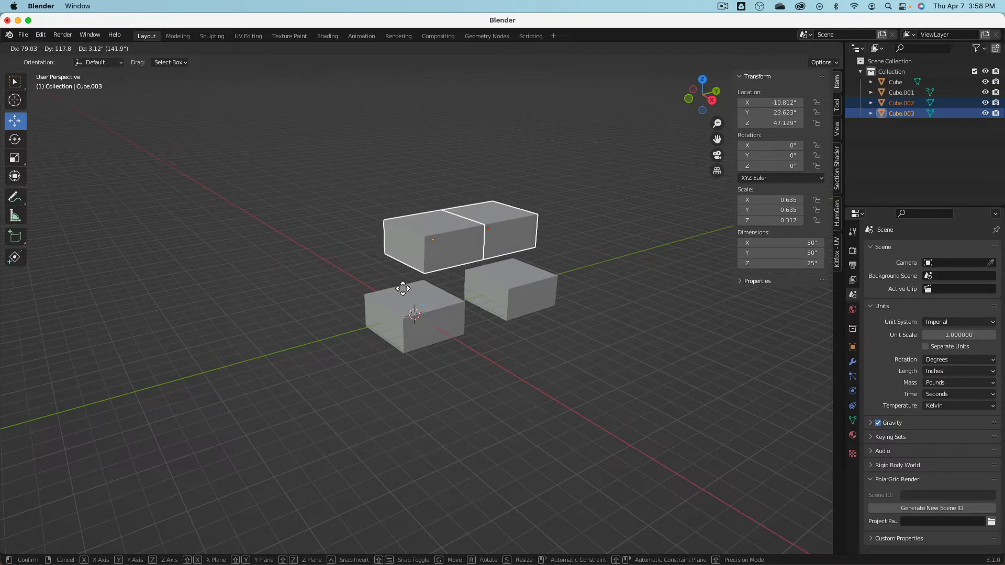
key(ctrl)
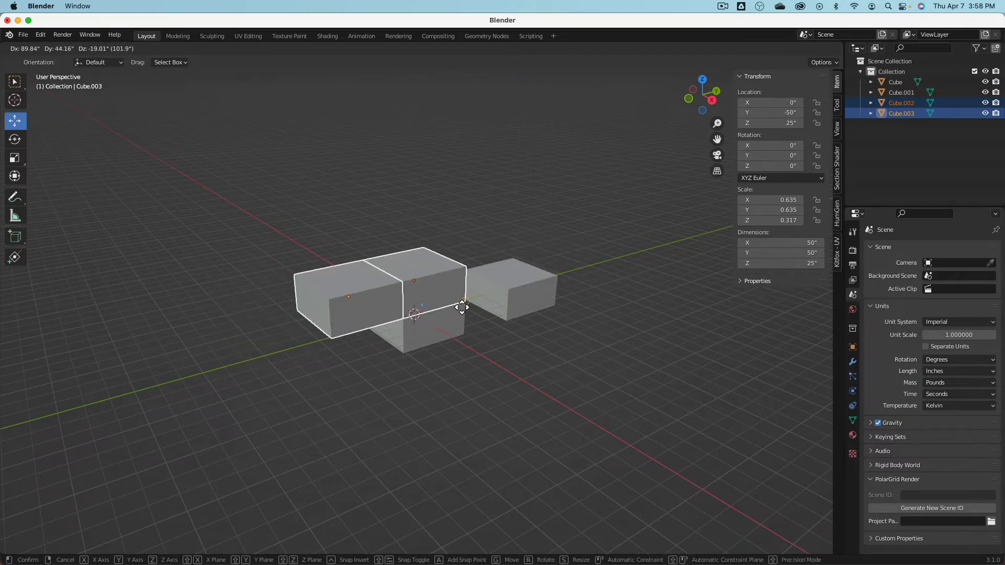
click(457, 303)
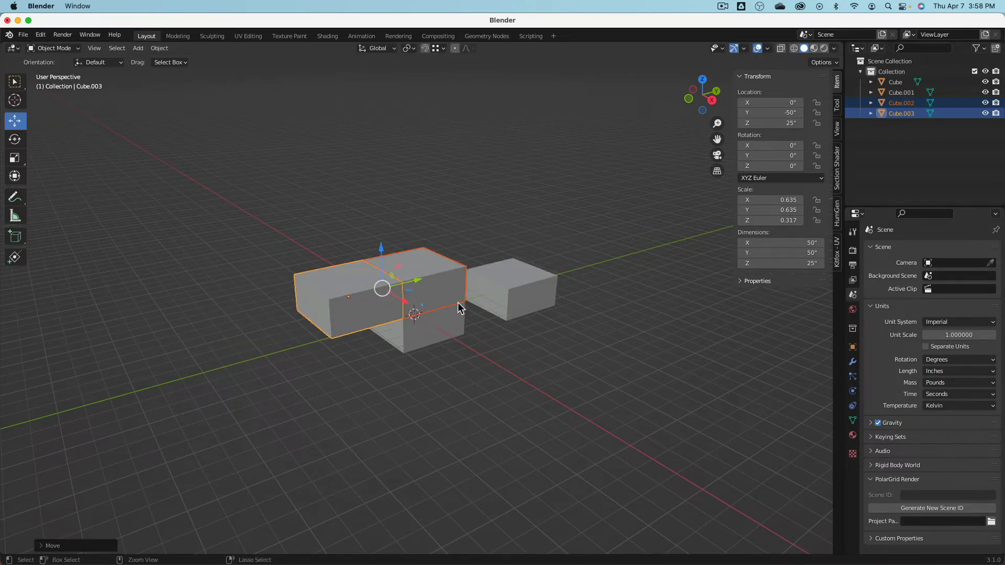
Move only the fourth box and snap it on top of the stack at X 0, Y 0 and Z 50 inches.
click(349, 304)
drag(349, 303, 459, 100)
key(g)
key(ctrl)
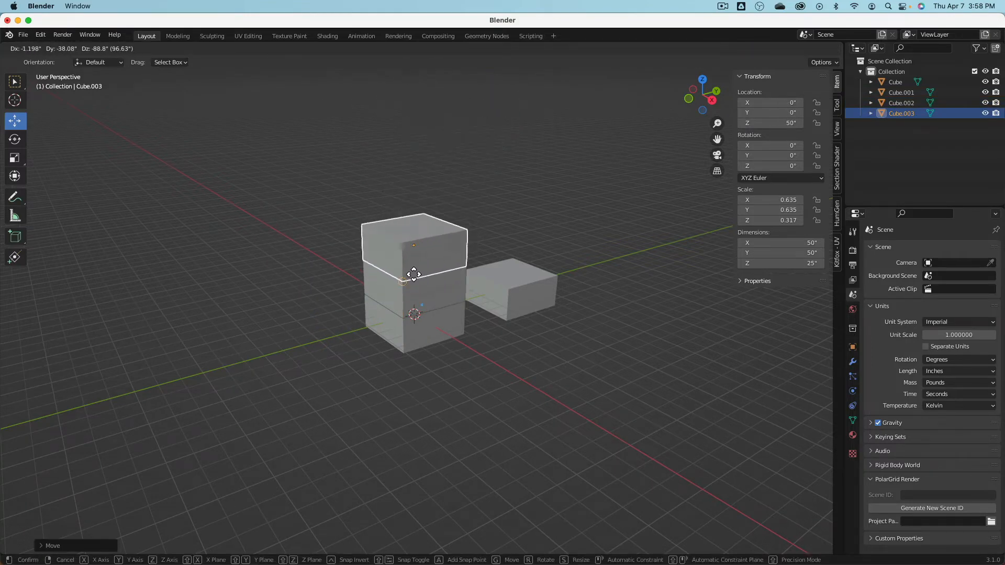
click(409, 287)
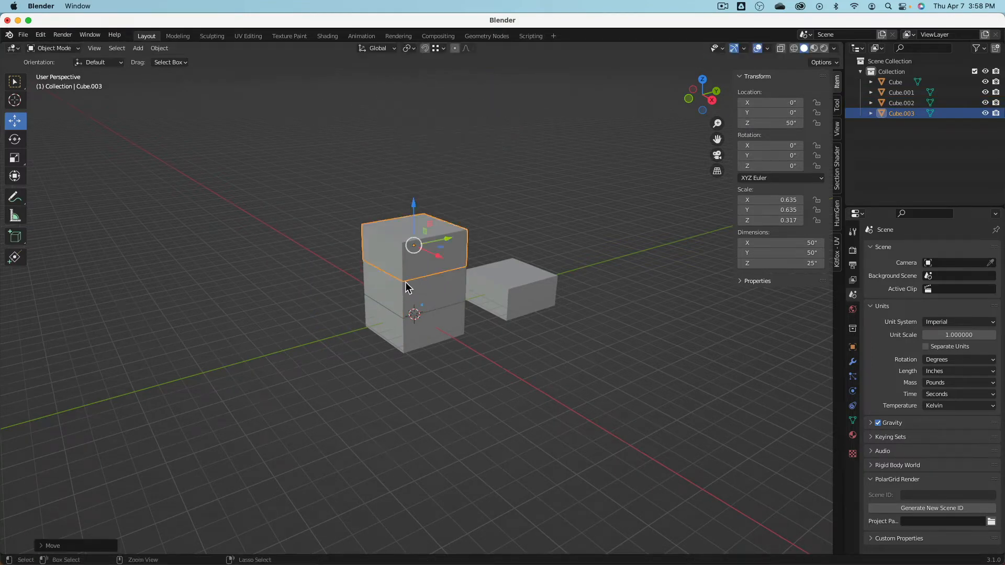
Move the second box and snap it against the top box's positive Y side at X 0, Y 50 and Z 50 inches.
click(510, 289)
drag(511, 292, 416, 251)
drag(347, 218, 489, 244)
middle_drag(490, 244, 461, 246)
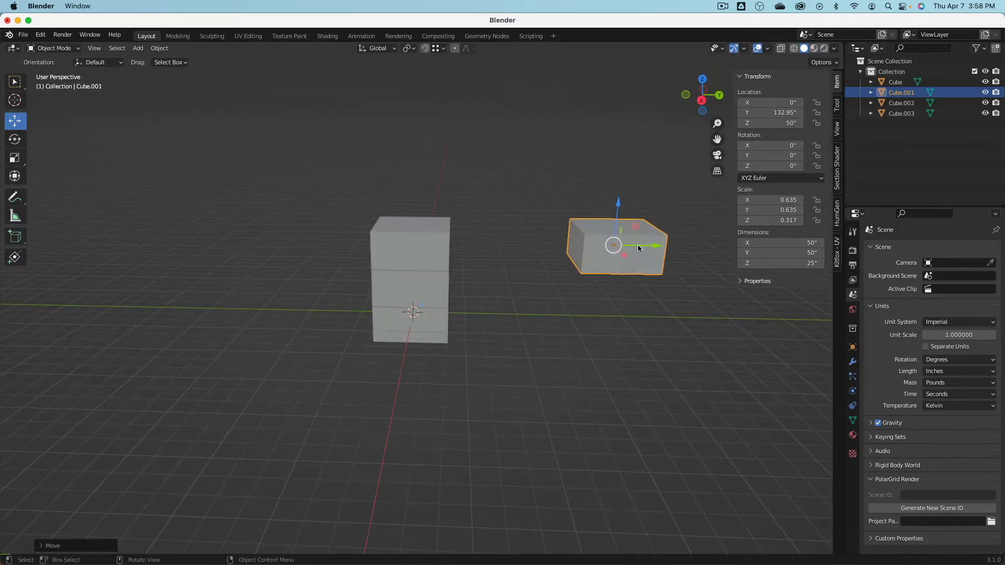
drag(647, 244, 505, 284)
mouse_move(506, 283)
middle_down()
mouse_move(423, 345)
mouse_move(435, 246)
mouse_move(513, 312)
mouse_move(498, 274)
middle_up()
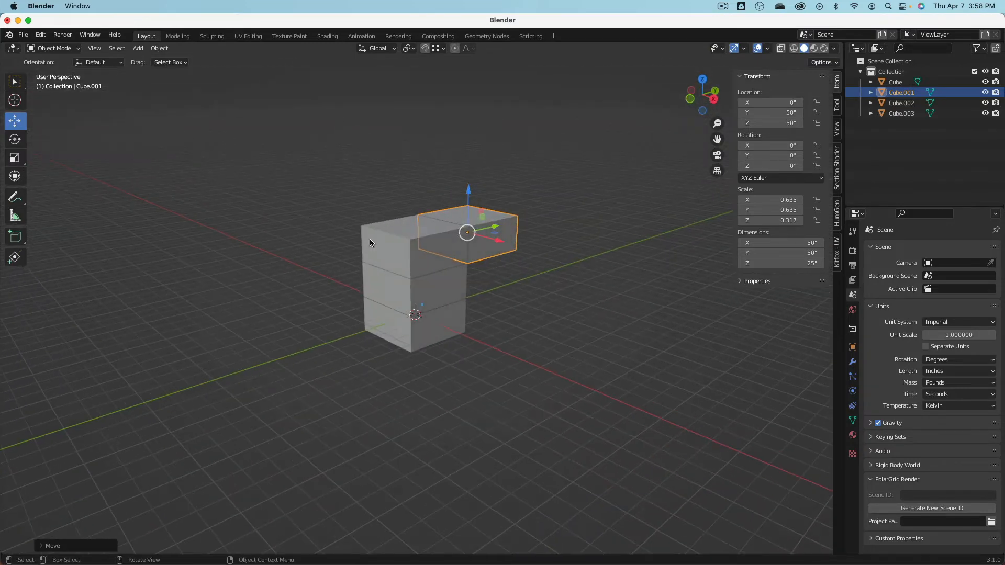
Add a plane mesh and set its X and Y dimensions to 10 feet.
click(138, 48)
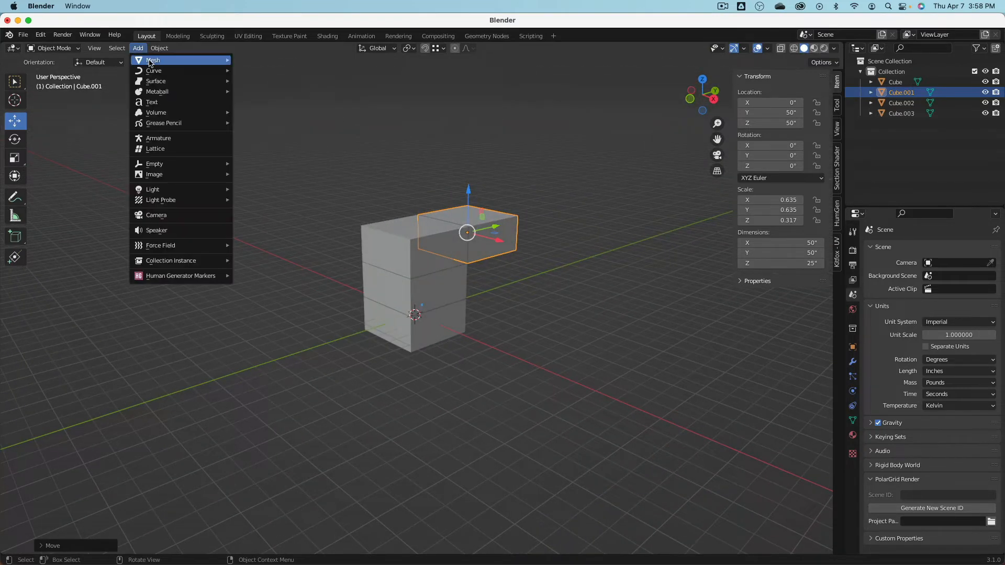
mouse_move(150, 60)
click(256, 60)
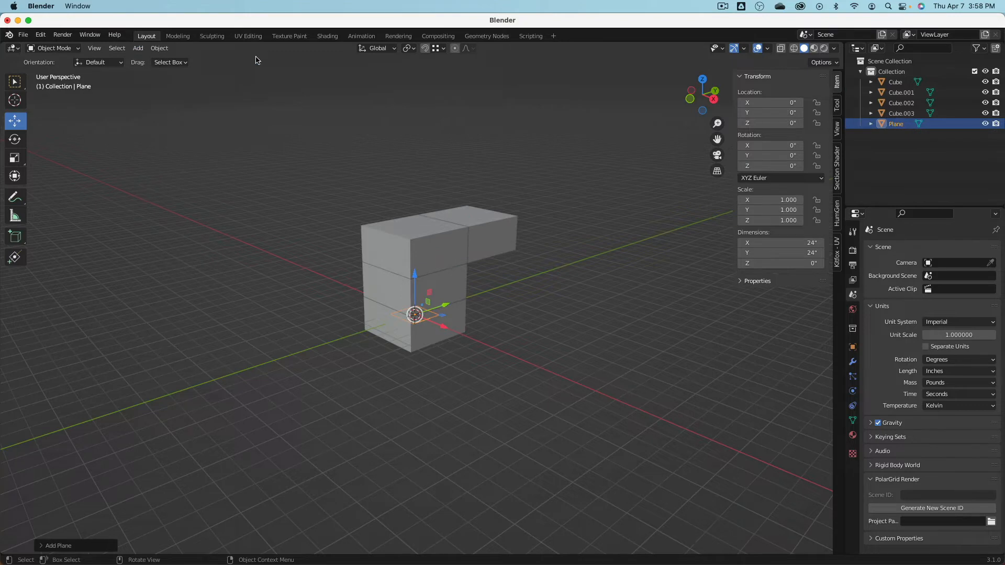
click(780, 242)
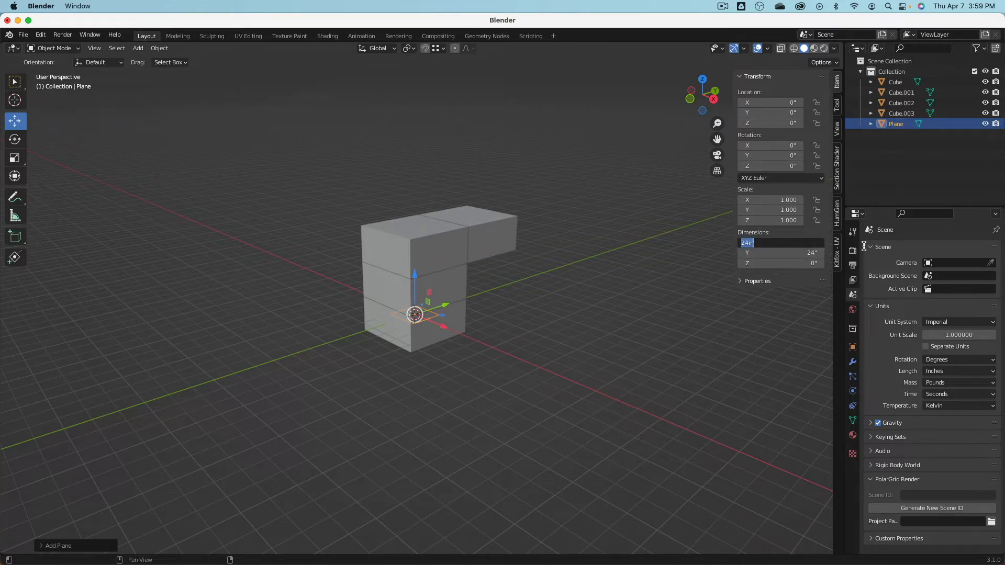
text(10')
key(Tab)
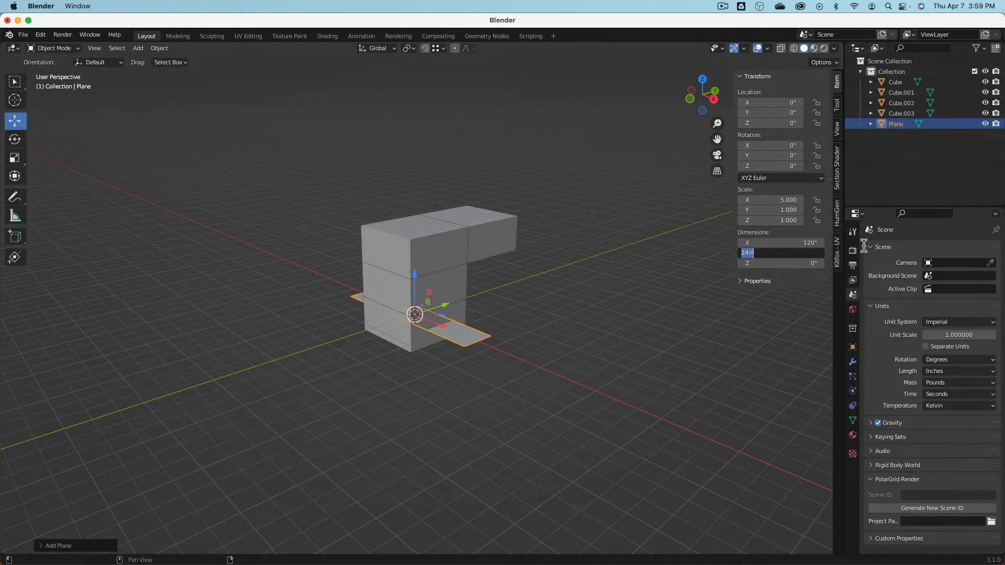
text(10')
key(Return)
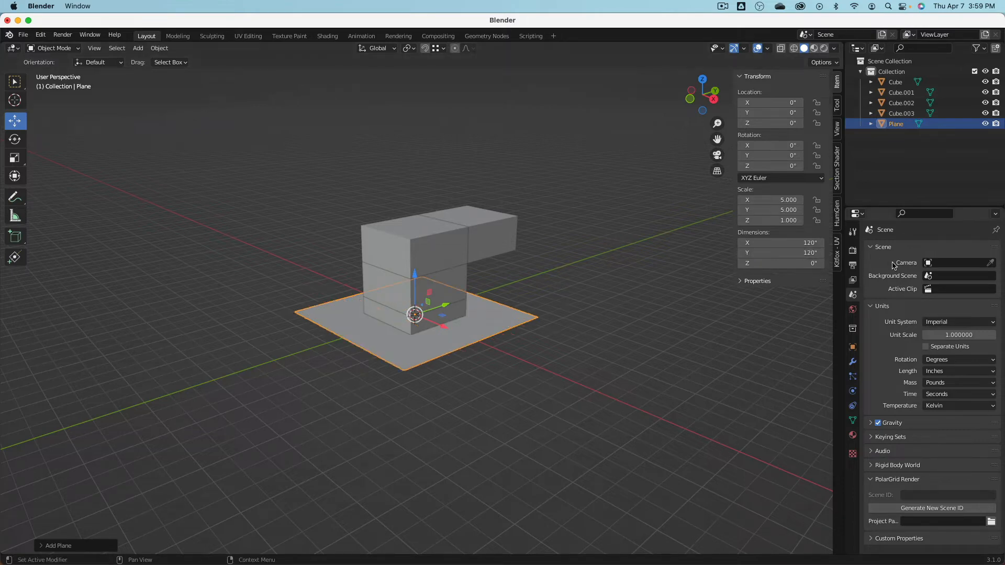
Set the plane's X and Y dimensions to 200 feet.
click(799, 243)
text(2)
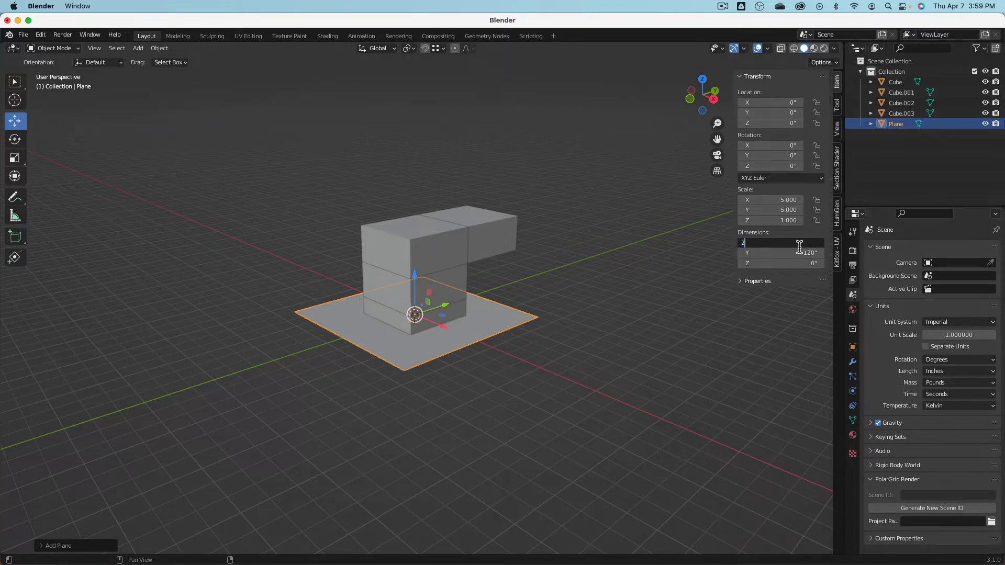
text(00')
key(Tab)
text(200)
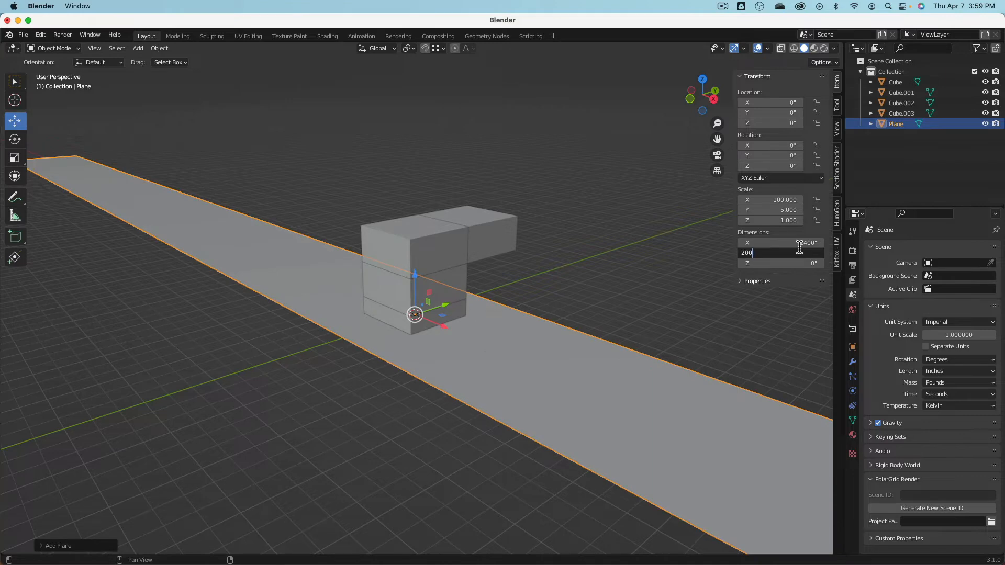
text(')
key(Return)
Reduce the plane's X and Y dimensions to 100 feet.
click(789, 243)
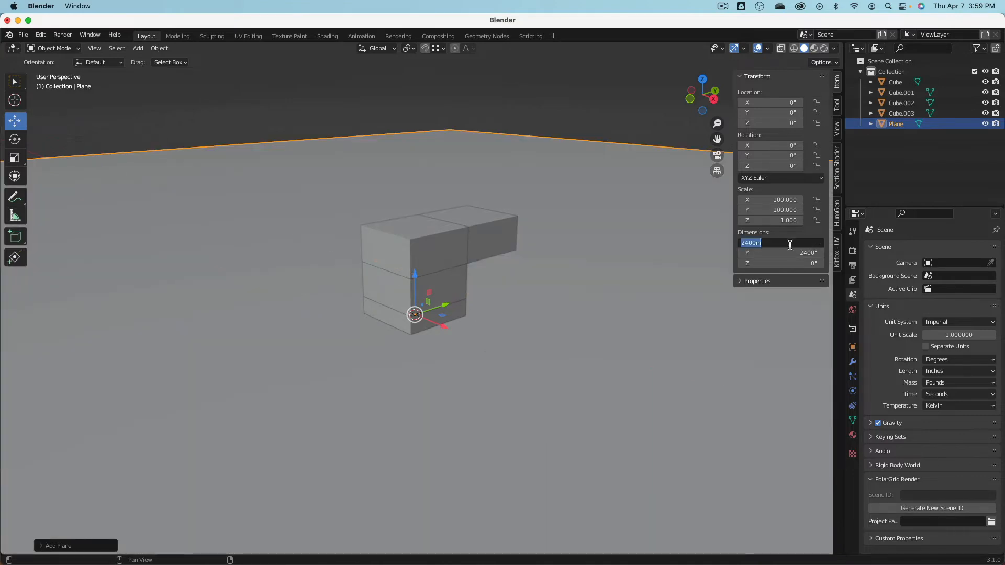
text(100')
key(Tab)
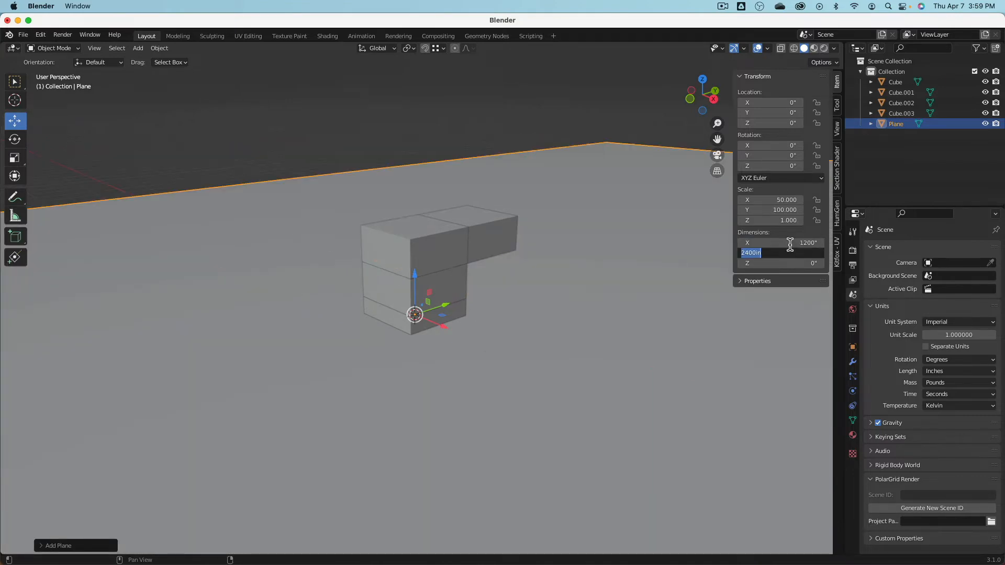
text(100)
key(Return)
Set the plane's X and Y dimensions to 50 feet.
scroll(296, 294, down, 6)
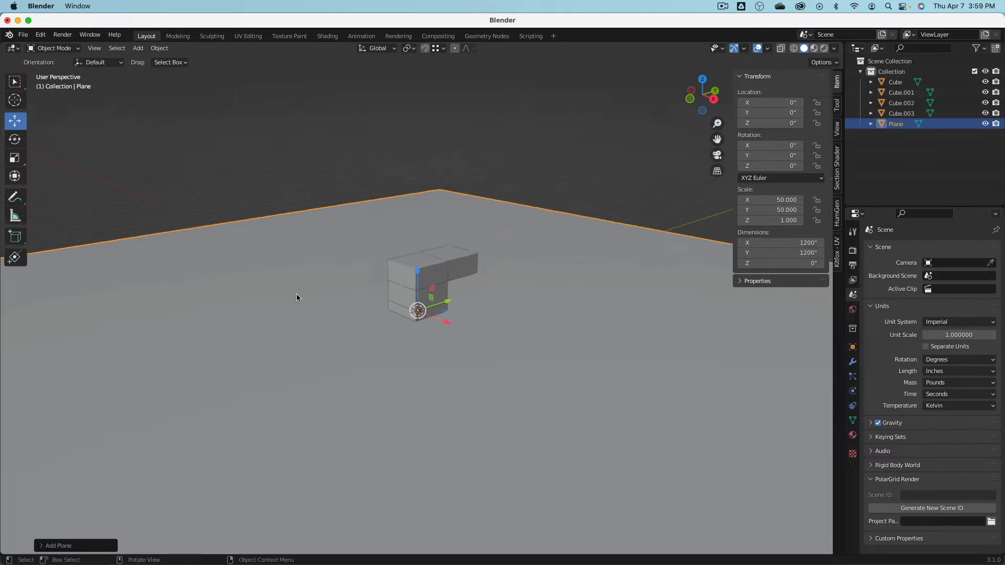
scroll(311, 293, up, 2)
click(809, 242)
text(50')
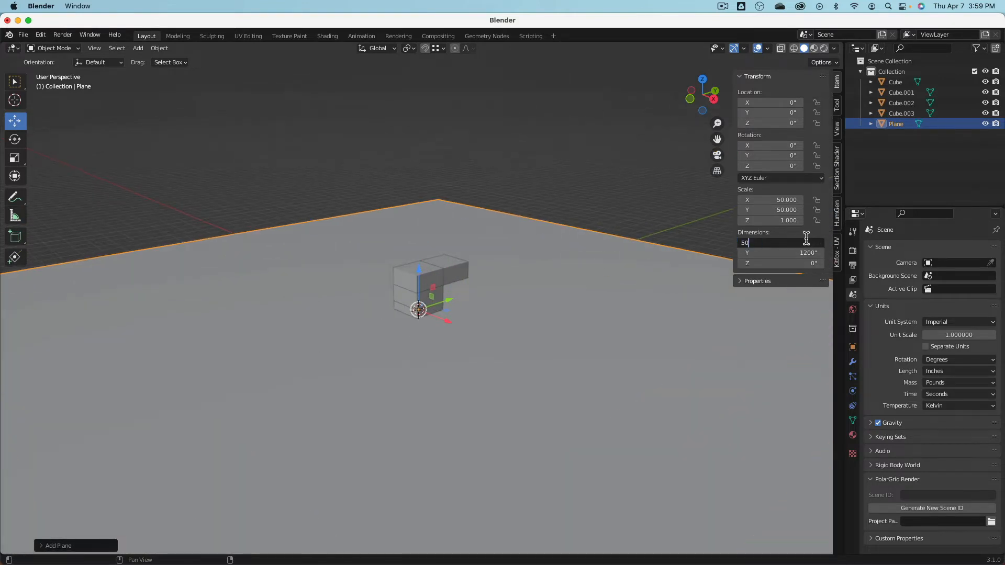
key(Tab)
text(50')
key(Return)
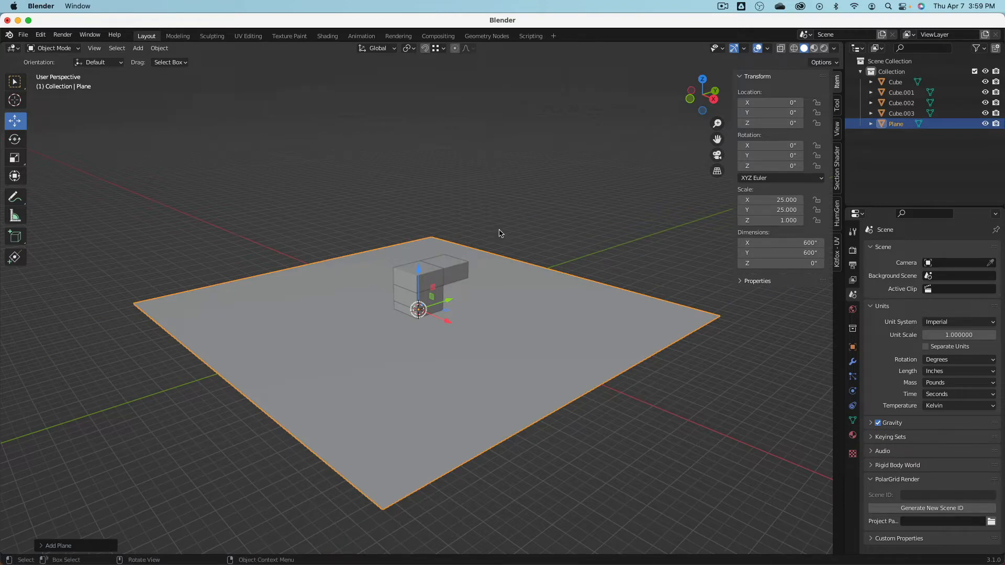
Try setting the plane's X, Y and Z scale to 1, and undo the change.
mouse_move(456, 308)
middle_down()
mouse_move(460, 267)
mouse_move(463, 315)
middle_up()
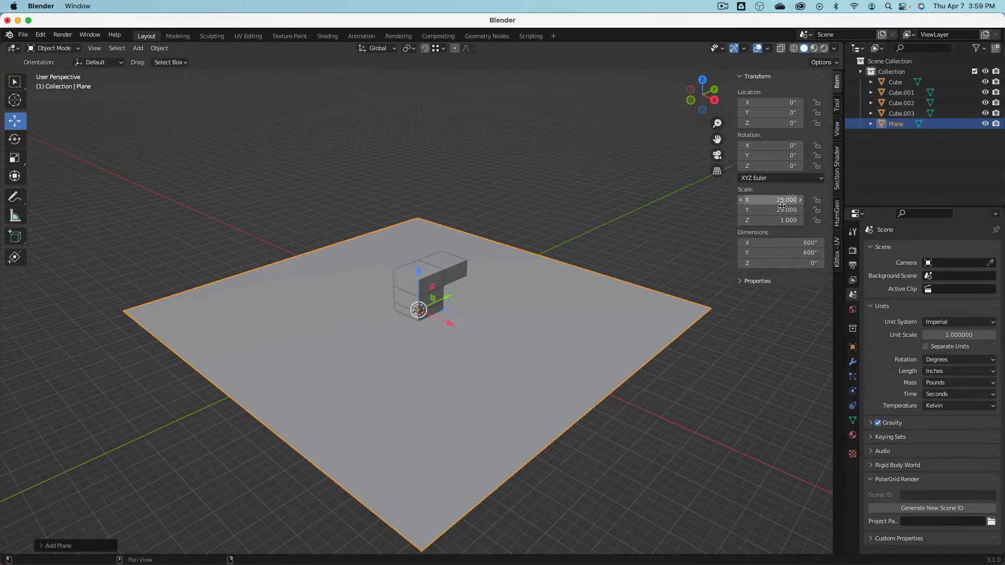
drag(761, 208, 761, 221)
text(1)
key(Return)
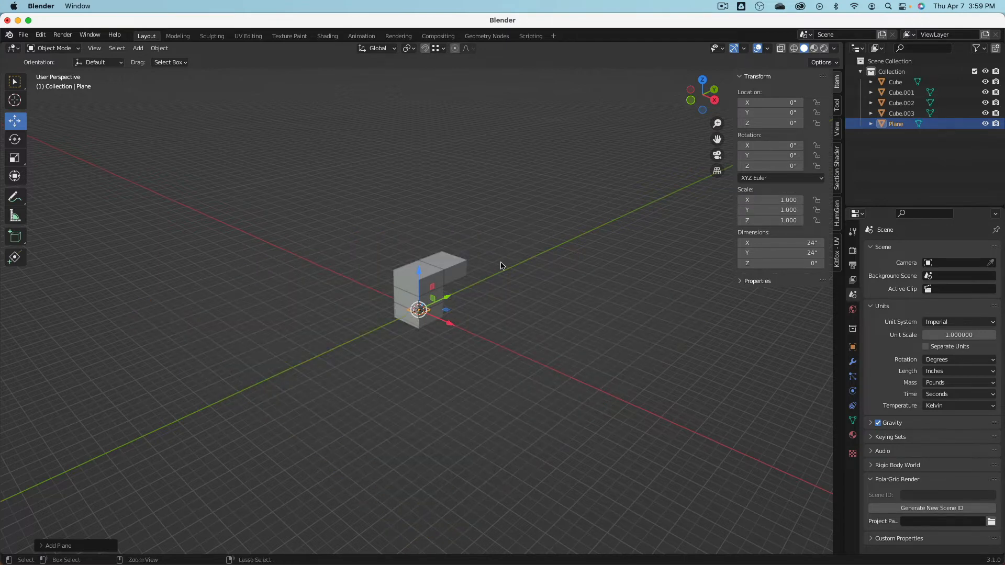
key(super+z)
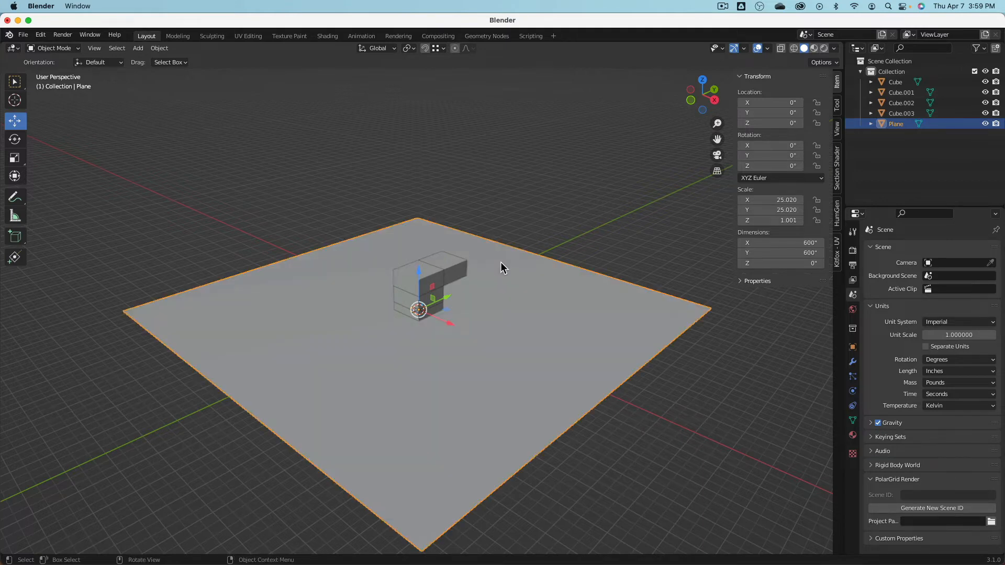
Apply the plane's scale.
click(159, 49)
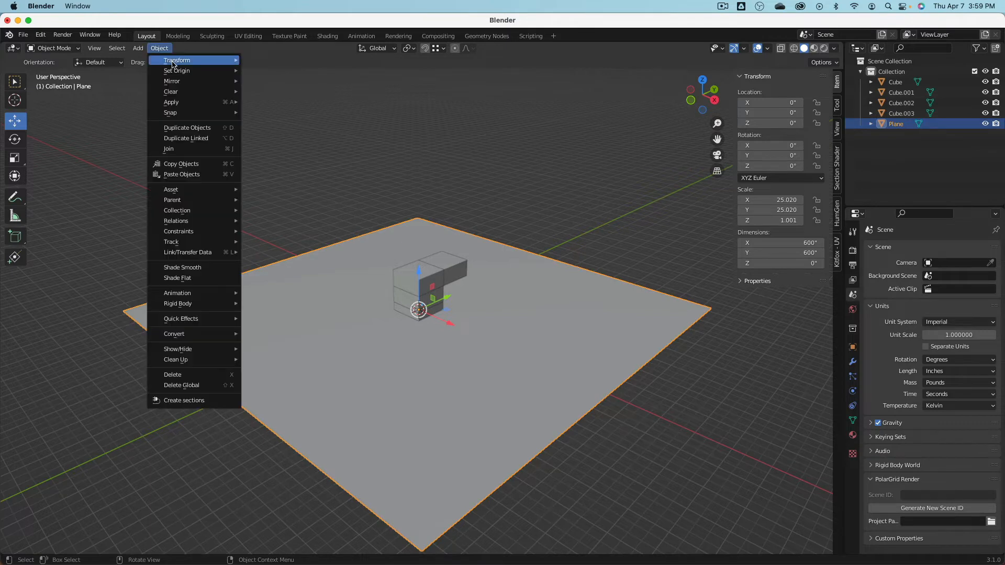
mouse_move(198, 102)
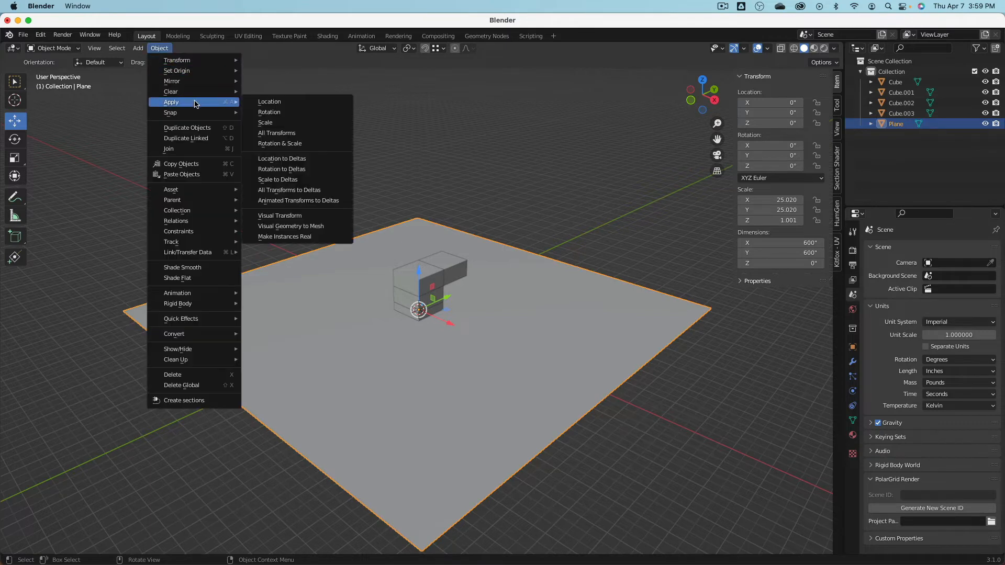
click(281, 124)
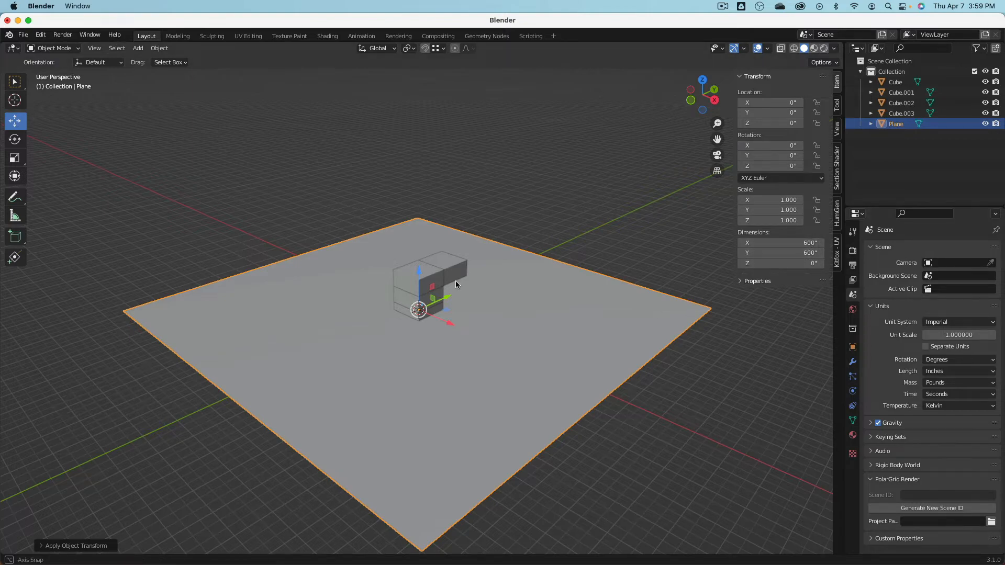
Select all four cubes and raise them about 120 inches straight up above the plane.
middle_drag(455, 281, 417, 331)
scroll(405, 321, up, 6)
click(382, 322)
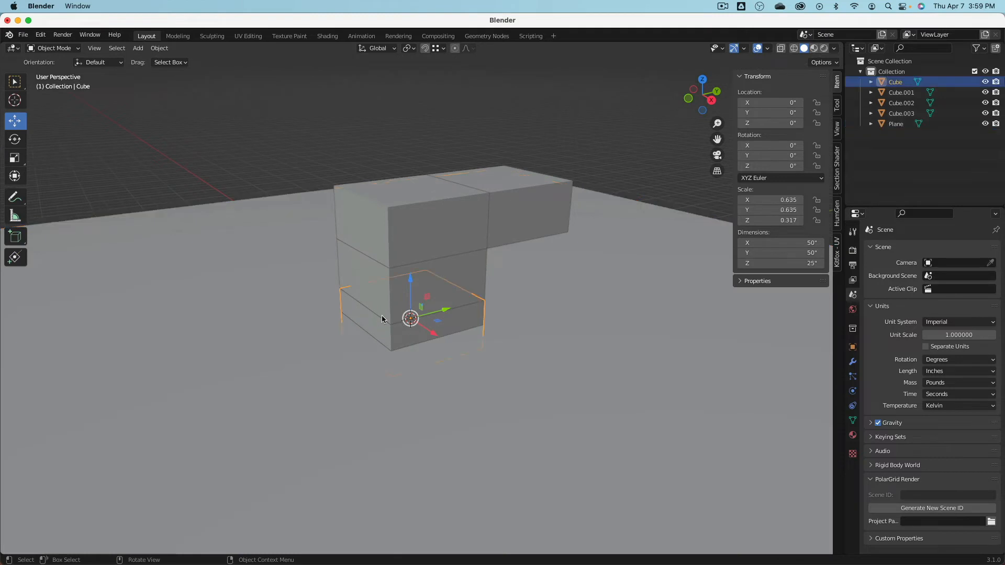
shift+click(367, 227)
shift+click(520, 216)
shift+click(363, 273)
scroll(363, 278, down, 4)
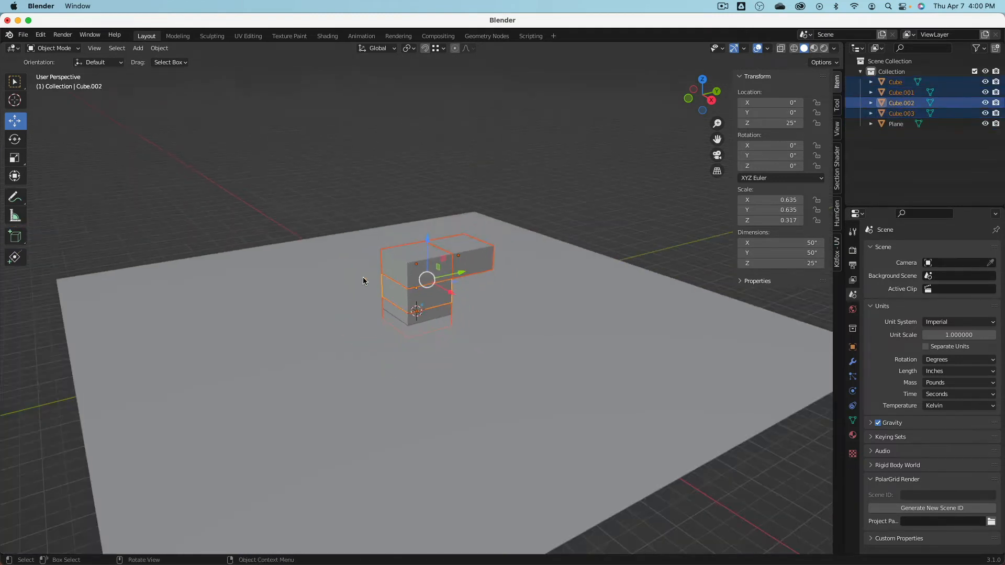
drag(427, 241, 423, 129)
scroll(422, 131, down, 3)
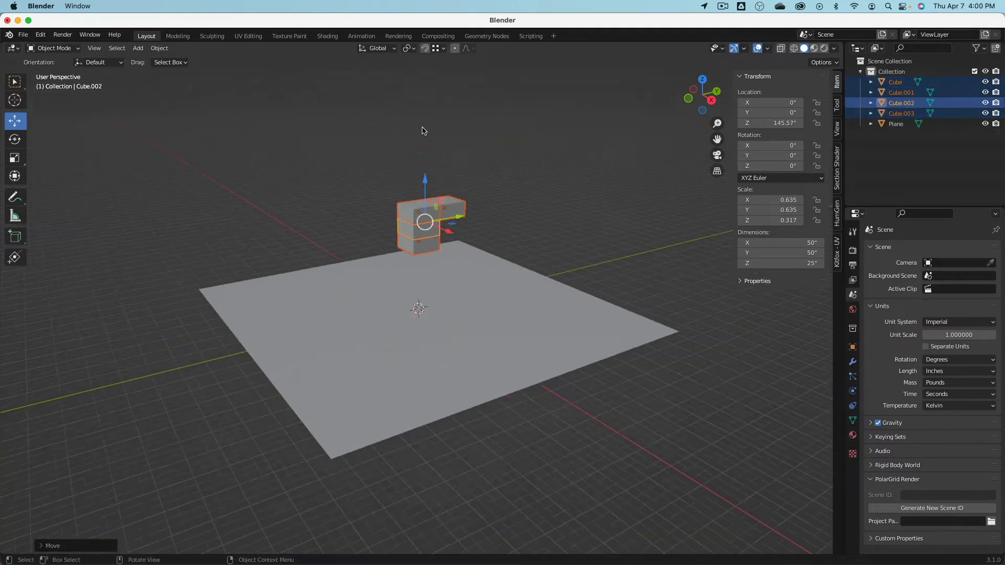
Set snapping to Face and snap the four selected cubes back down onto the plane's surface.
click(438, 49)
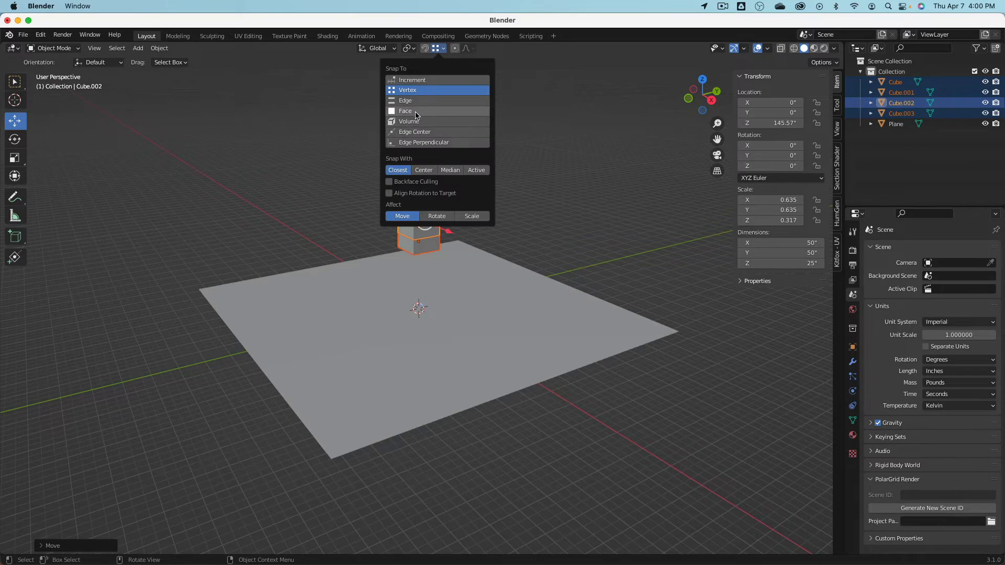
click(417, 113)
drag(429, 184, 373, 324)
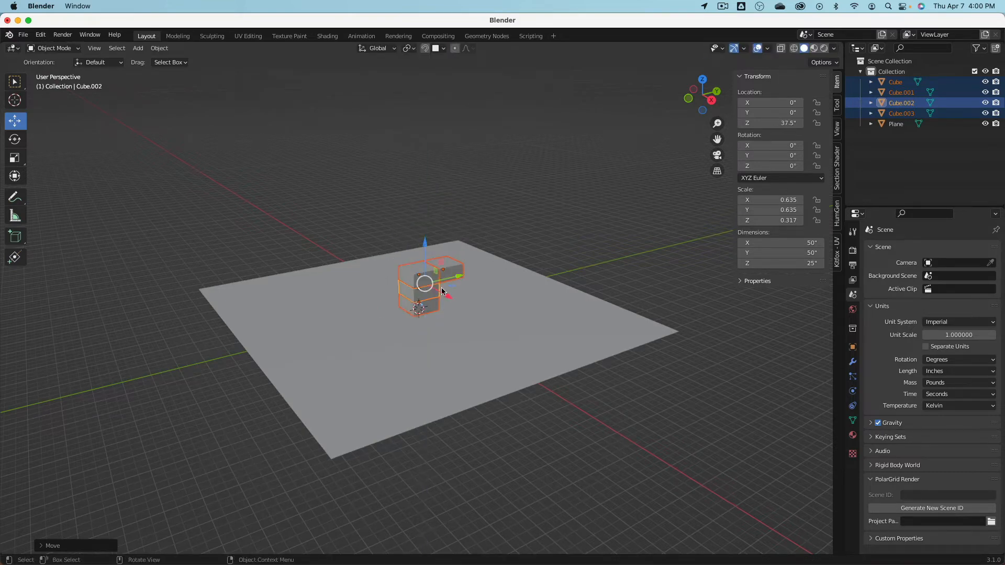
Slide the four cubes around on the plane's surface, ending at about X 95 and Y 2.3 inches.
drag(426, 288, 361, 388)
middle_drag(361, 387, 286, 356)
drag(310, 310, 486, 356)
middle_drag(486, 356, 367, 345)
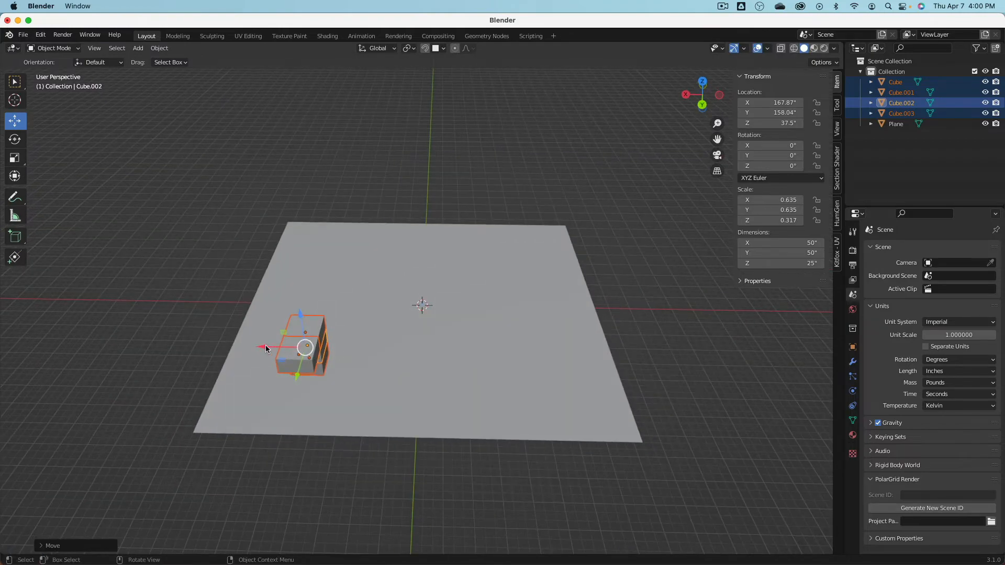
drag(265, 345, 456, 350)
middle_drag(428, 366, 493, 290)
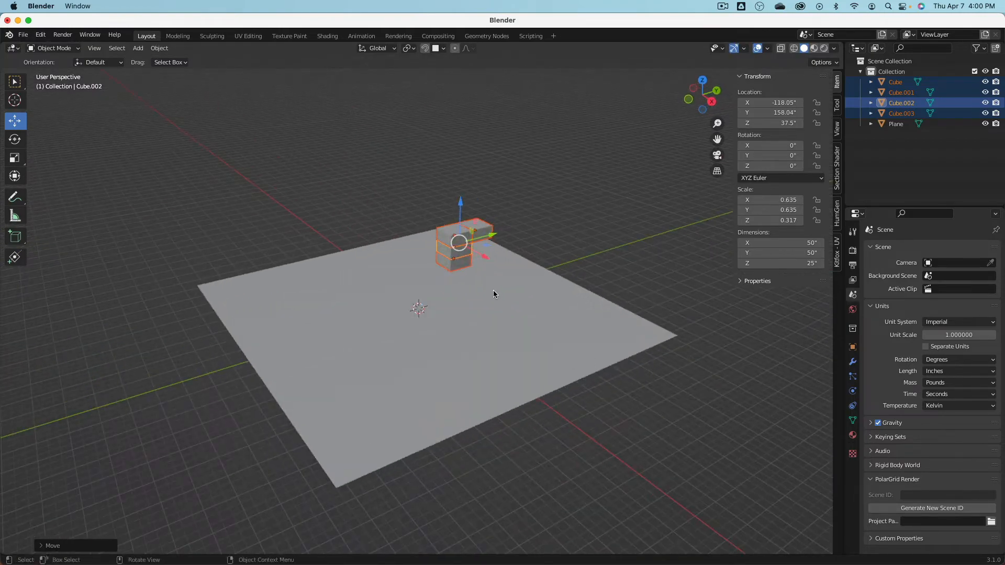
drag(455, 251, 448, 303)
middle_drag(448, 303, 402, 327)
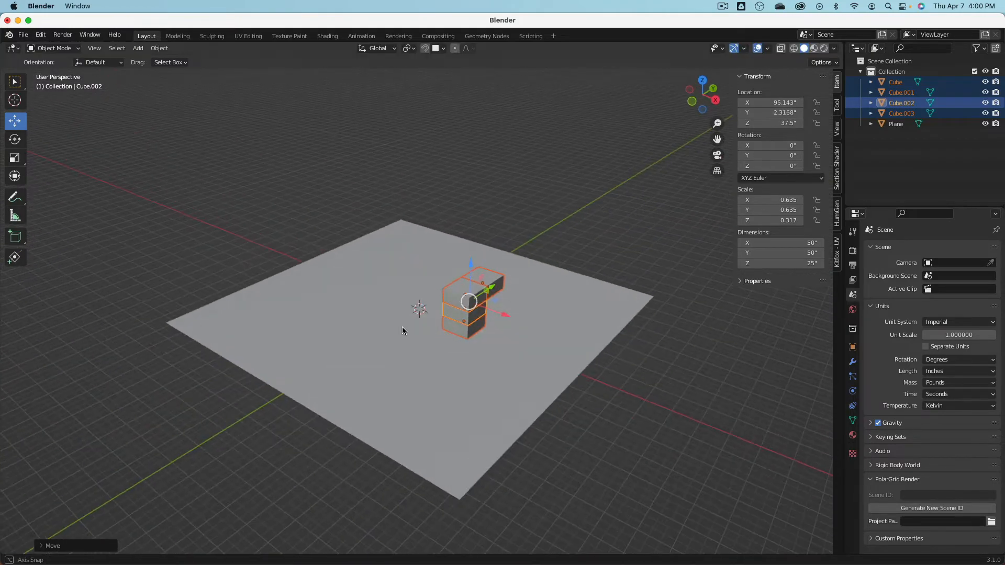
Put the plane into Edit Mode and switch through edge and face selection back to vertex selection.
click(335, 303)
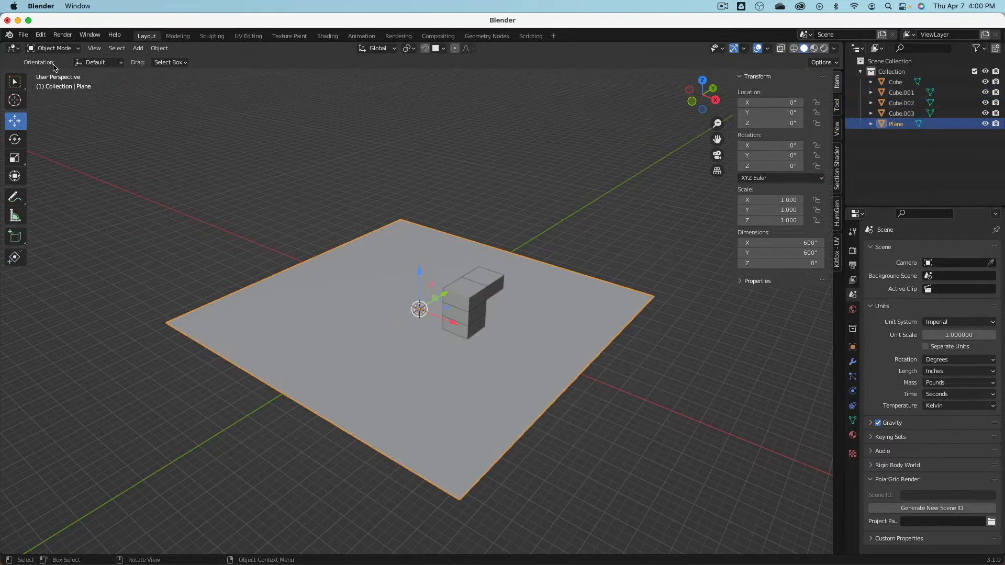
click(62, 48)
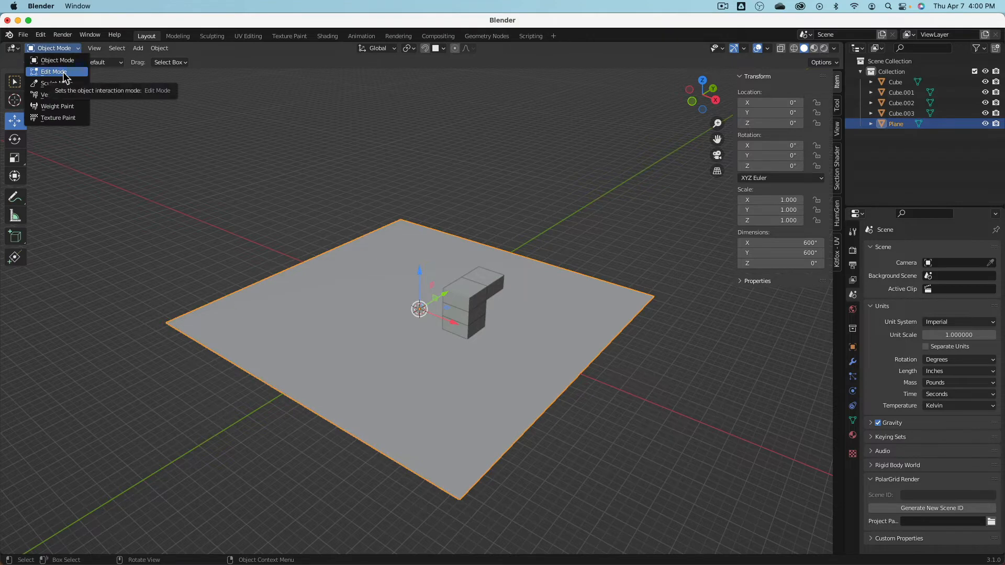
click(64, 73)
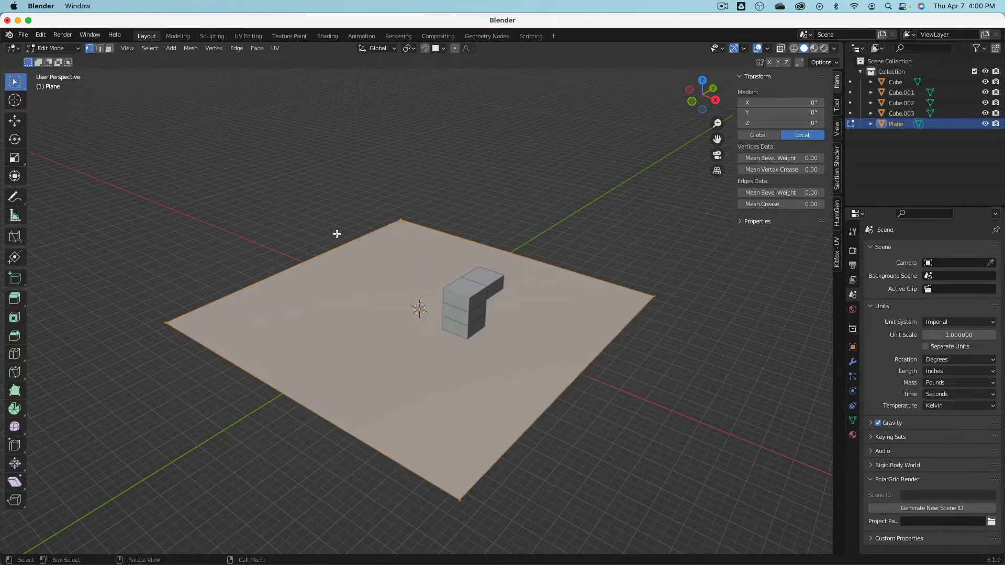
click(99, 48)
click(109, 48)
click(89, 48)
Try moving a single corner vertex of the plane with the Move tool, and undo the move.
click(167, 323)
click(429, 227)
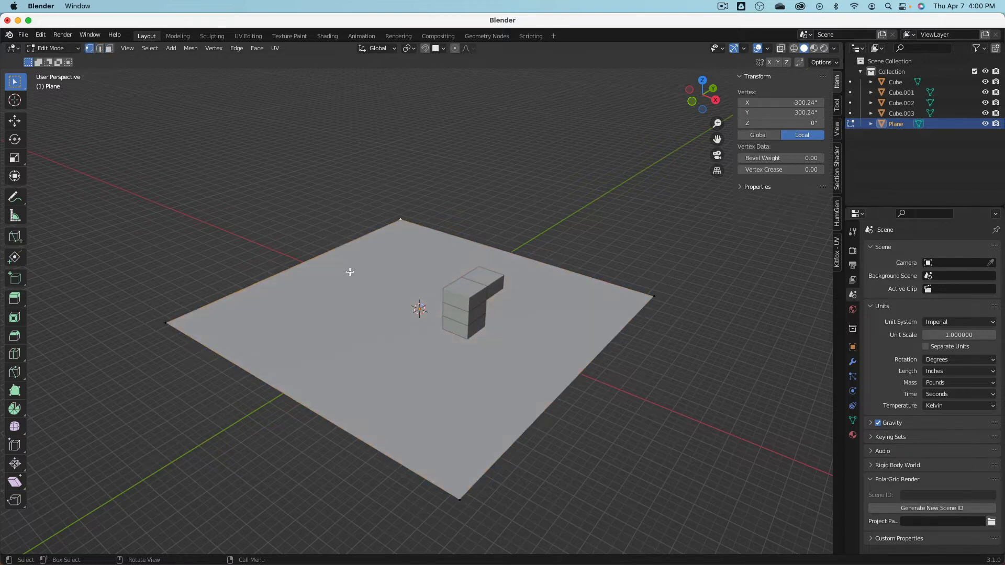
click(165, 323)
click(15, 120)
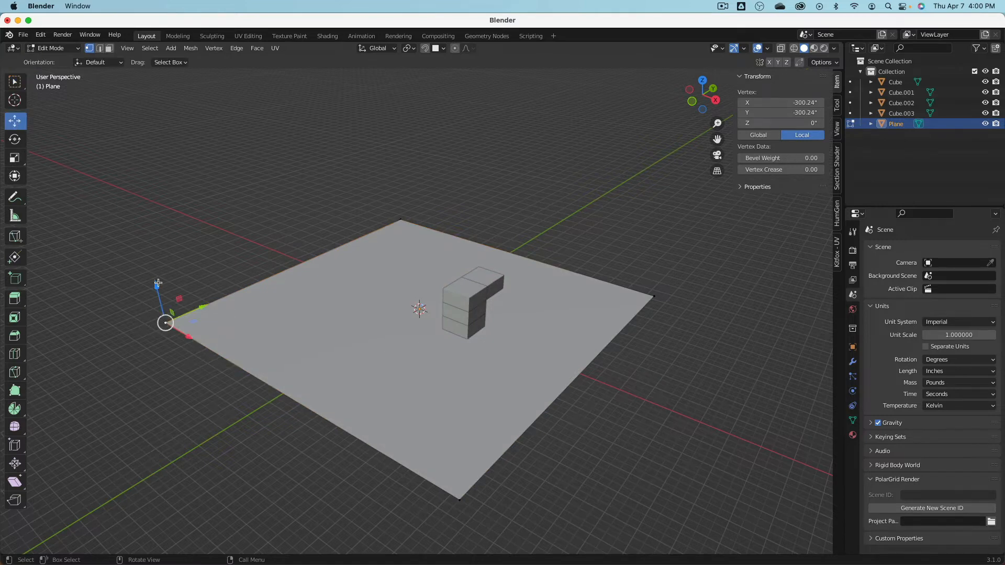
drag(161, 289, 223, 218)
key(super+z)
Try raising two adjacent corner vertices together, undo the move, and add the other two corners to the selection.
shift+click(399, 217)
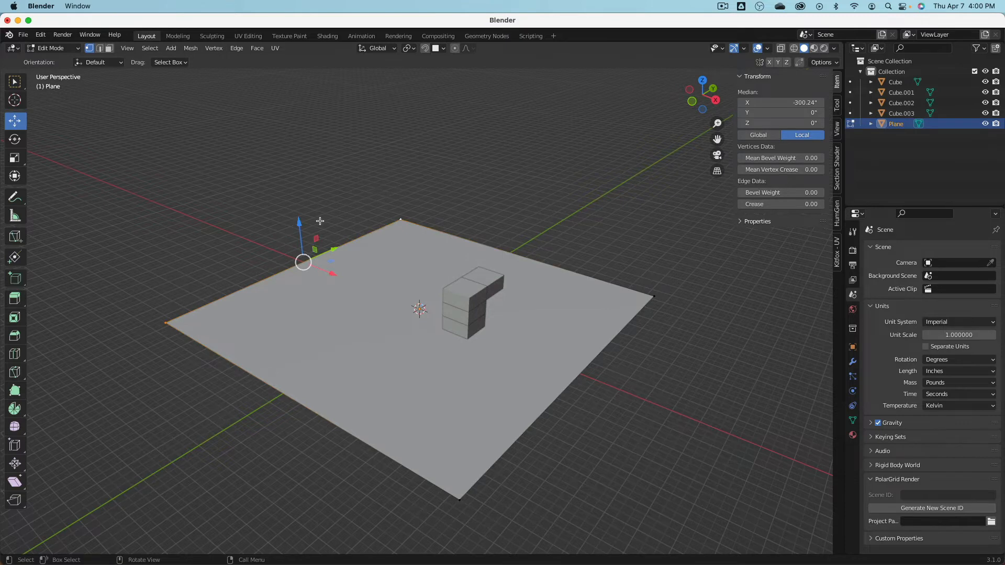
drag(301, 224, 314, 153)
key(super+z)
shift+click(653, 296)
shift+click(448, 509)
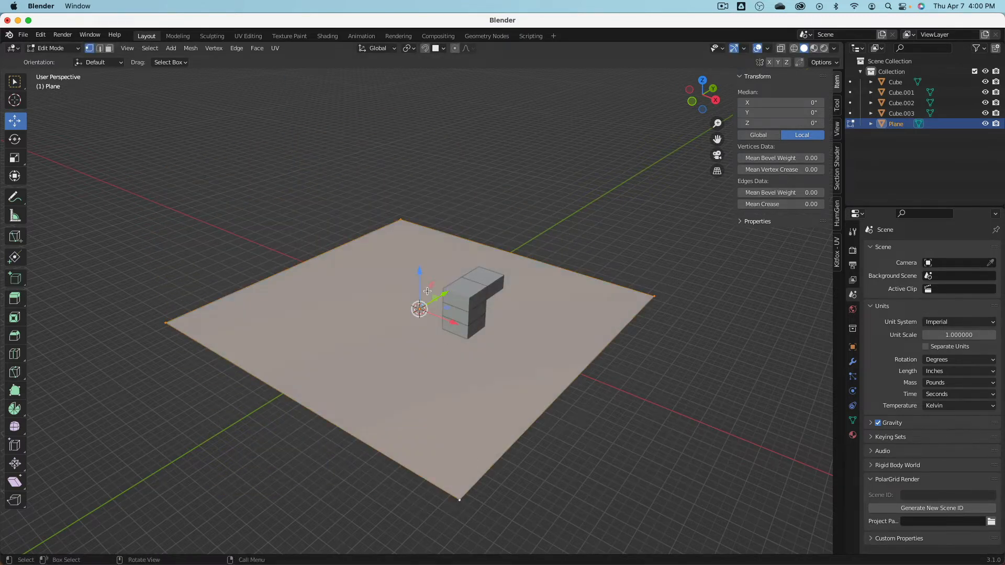
Select the two vertices on the plane's negative X side and move them along X to about -90 inches.
click(404, 218)
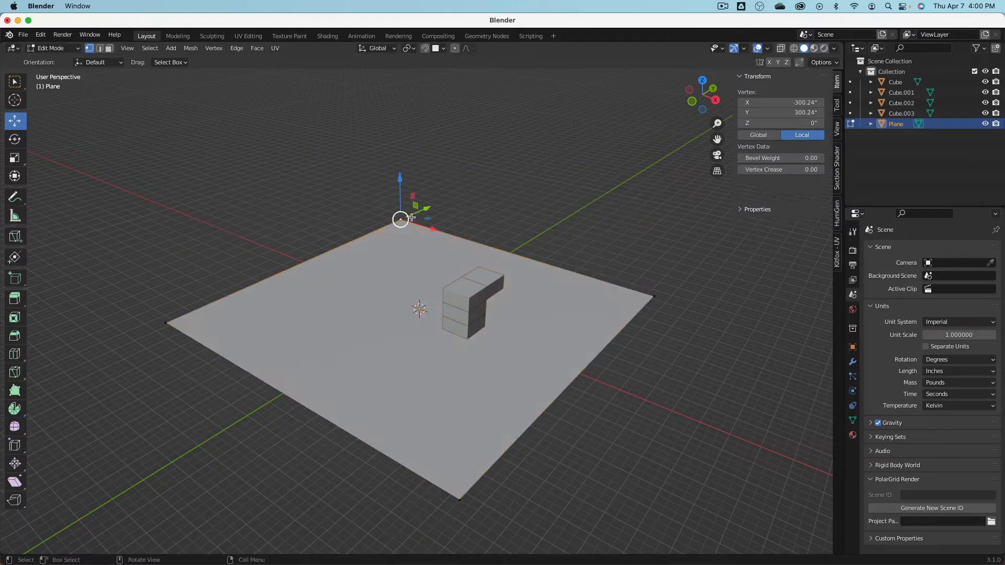
shift+click(169, 322)
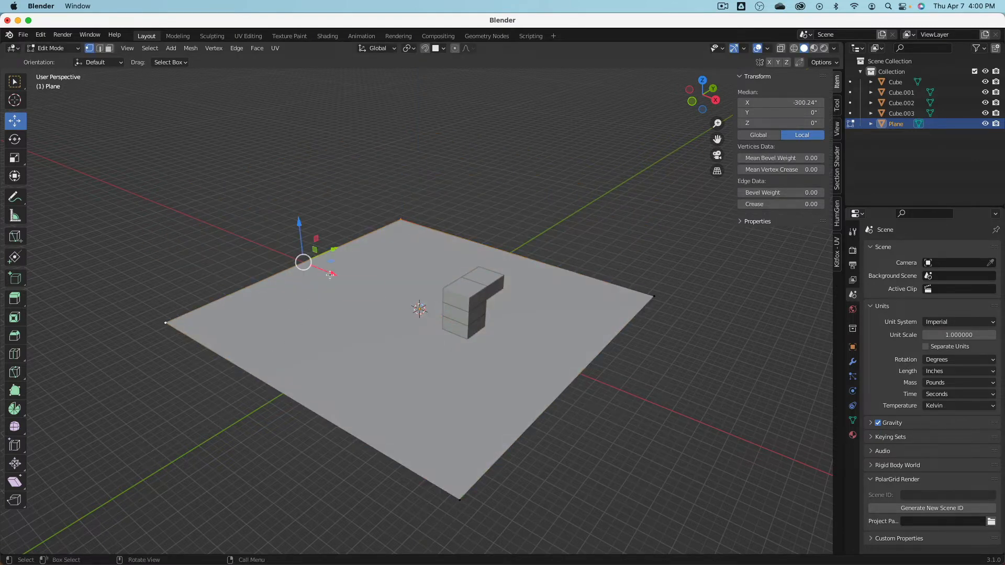
drag(330, 274, 401, 328)
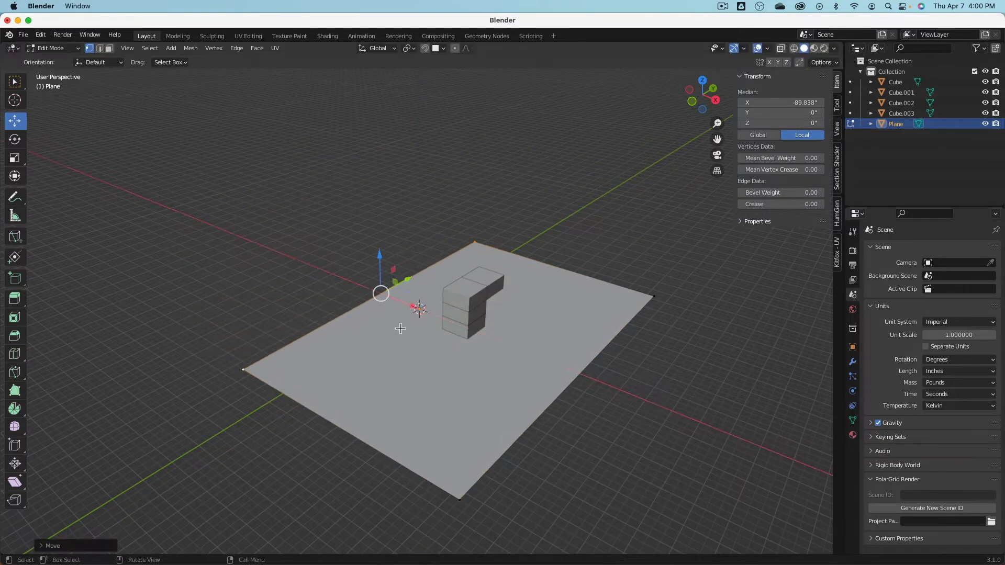
Switch to edge selection and move the plane's negative X edge outward to about X -134 inches.
click(146, 74)
click(100, 48)
click(344, 309)
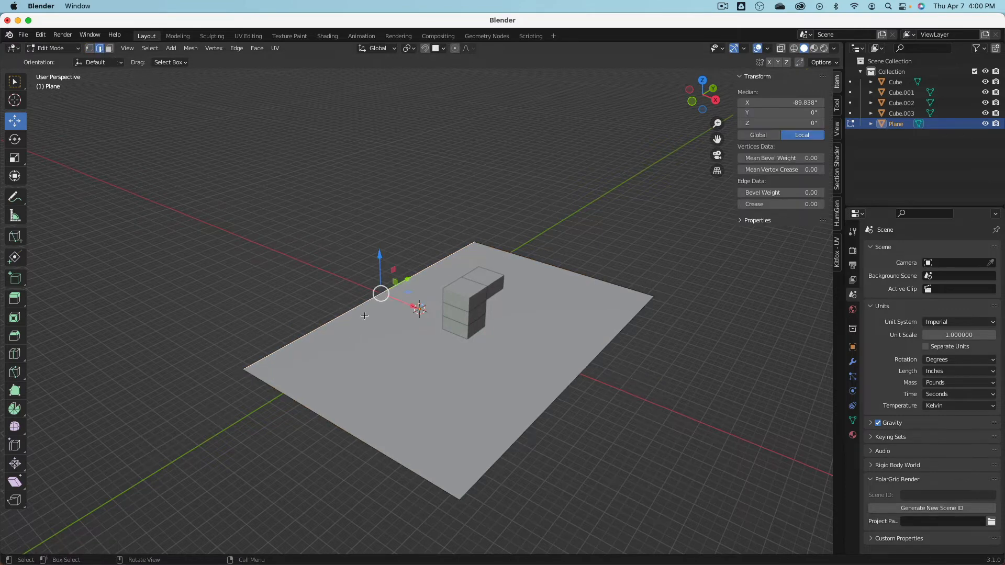
drag(418, 306, 399, 299)
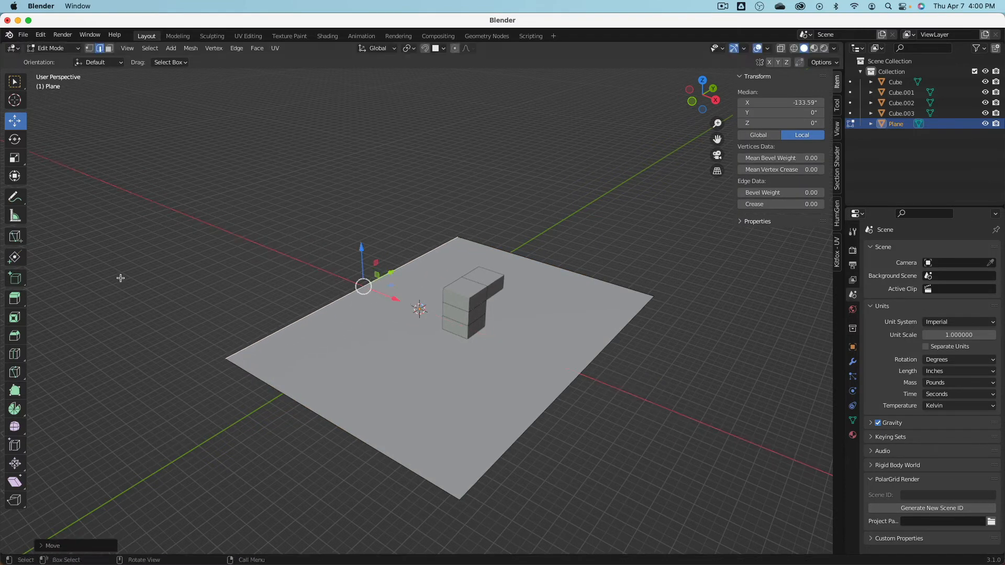
Extrude the selected edge about 304 inches upward along Z into a wall, using the Extrude Region tool in XYZ mode.
click(21, 303)
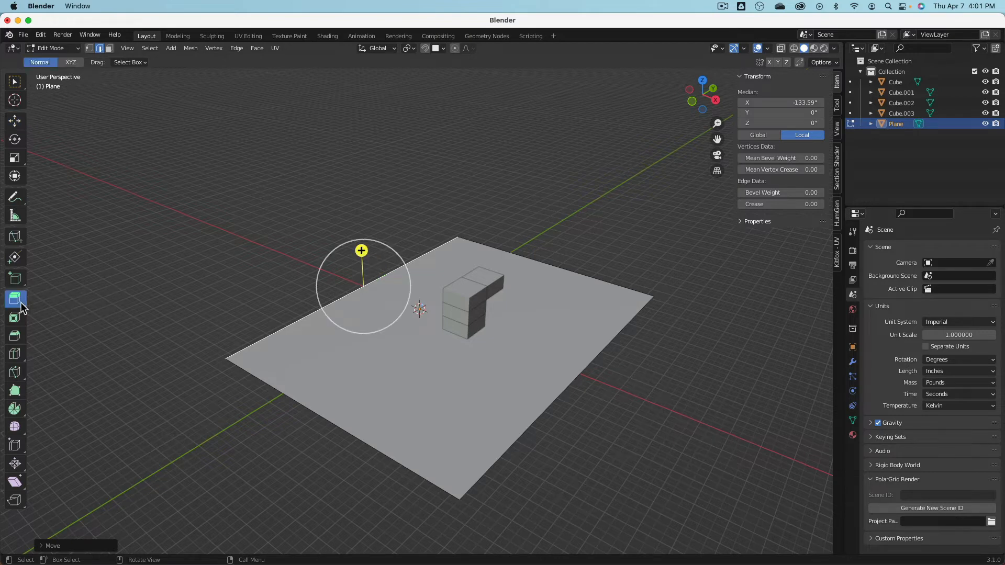
click(70, 62)
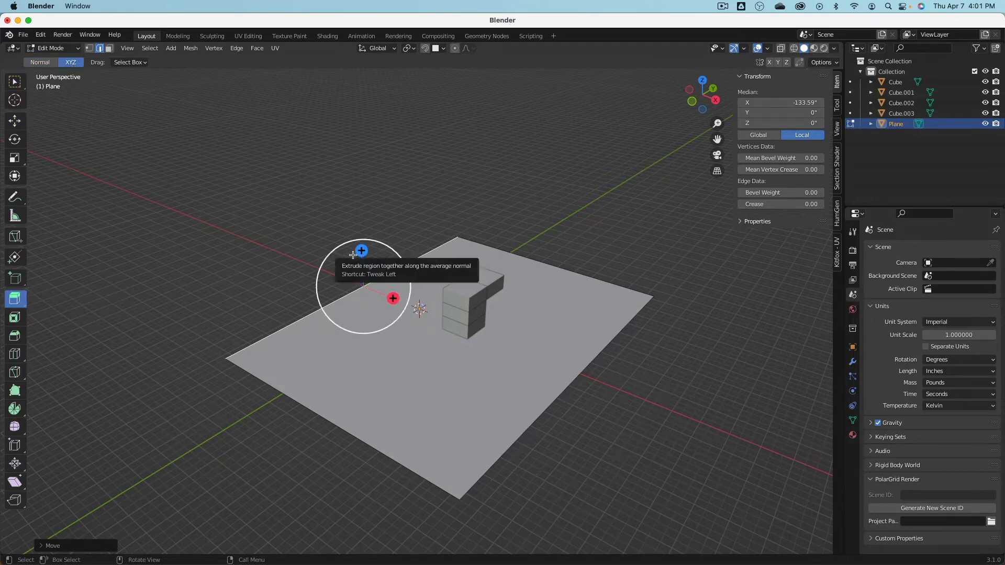
drag(359, 254, 357, 85)
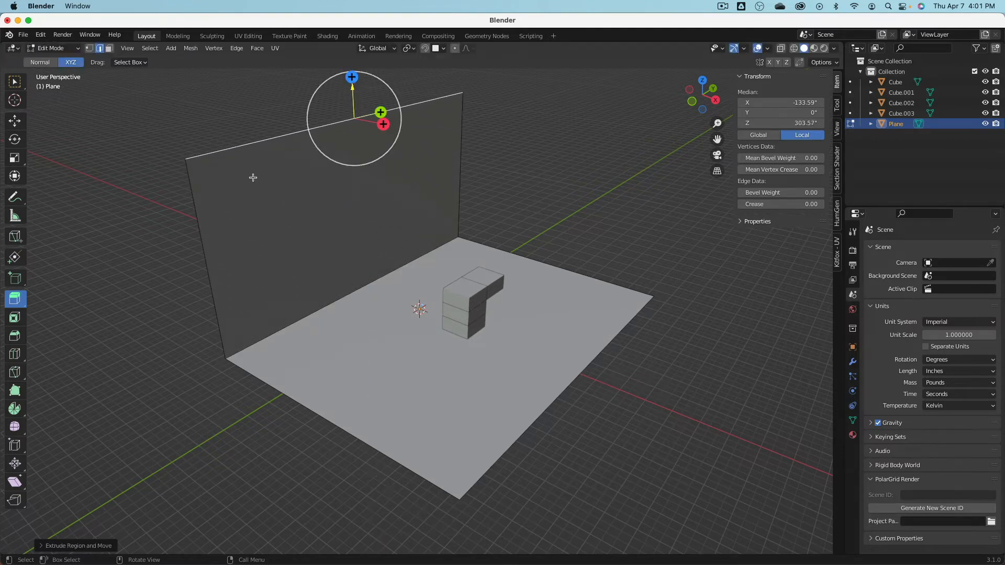
Tilt the wall outward by moving its upper edge along X to about -248 inches.
click(14, 121)
drag(383, 129, 341, 128)
shift+middle_drag(417, 183, 471, 231)
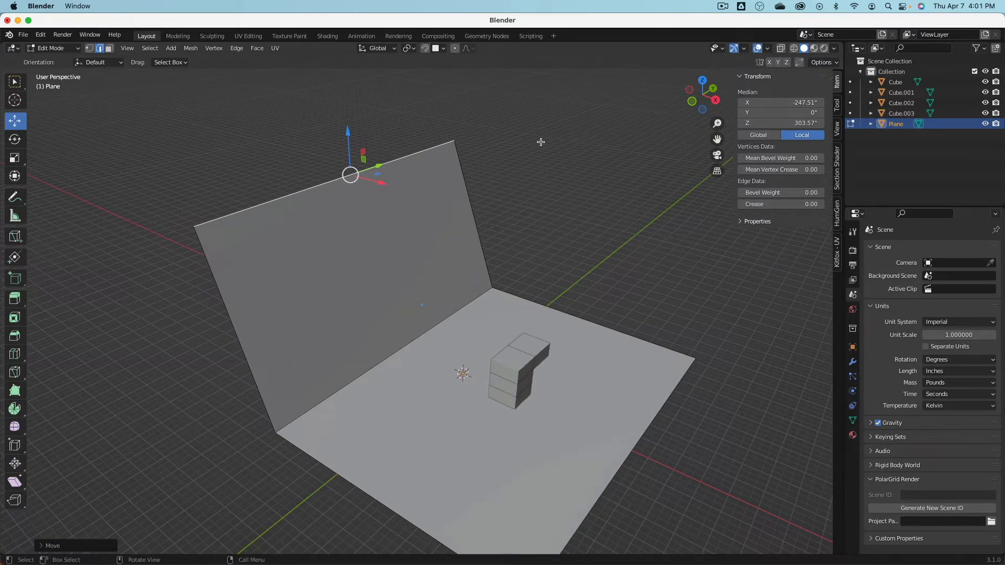
Try deleting the vertices of the wall's upper edge, and undo the deletion.
key(x)
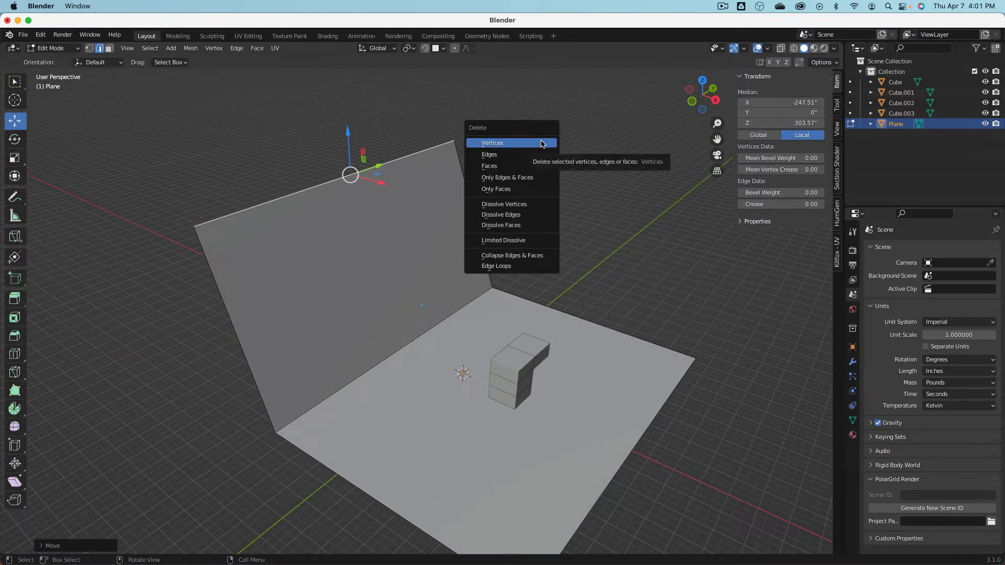
click(542, 146)
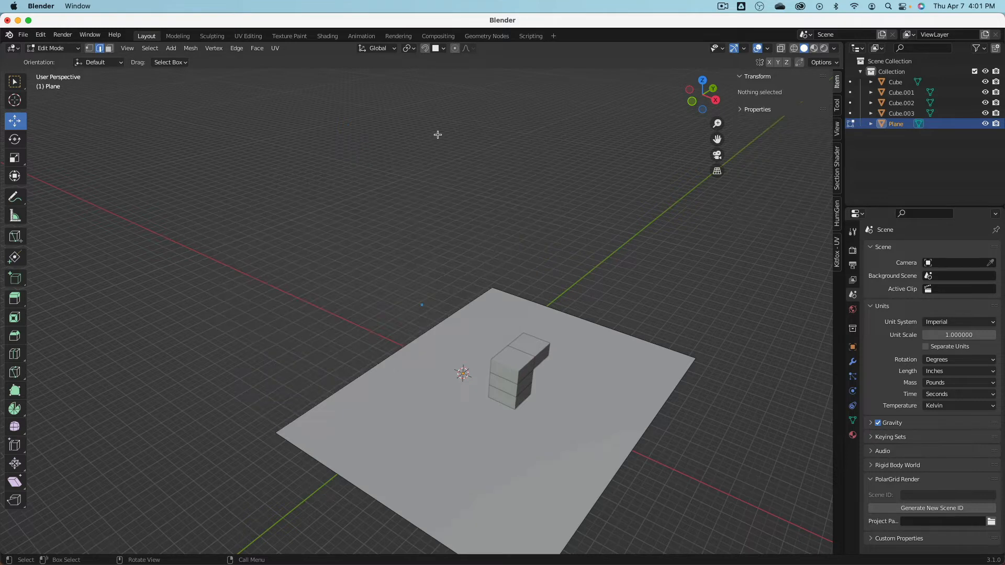
key(super+z)
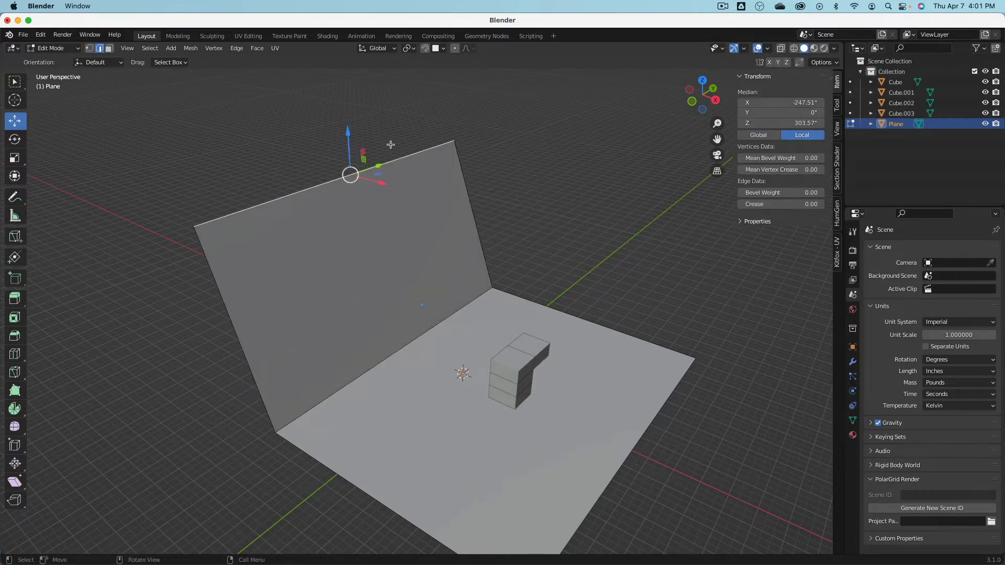
Try deleting only the wall's upper edge, select the two leftover side edges, and undo these changes.
key(x)
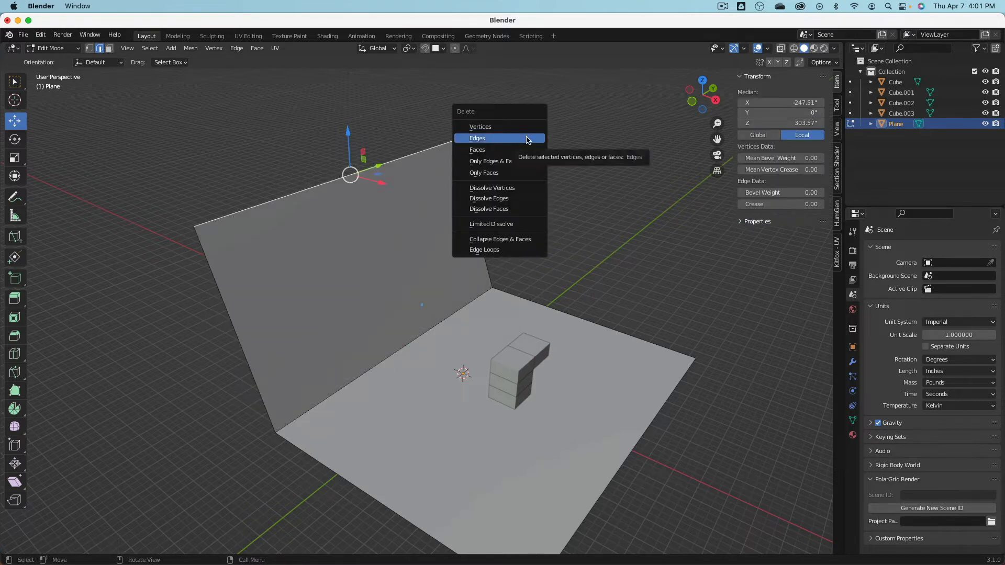
click(526, 139)
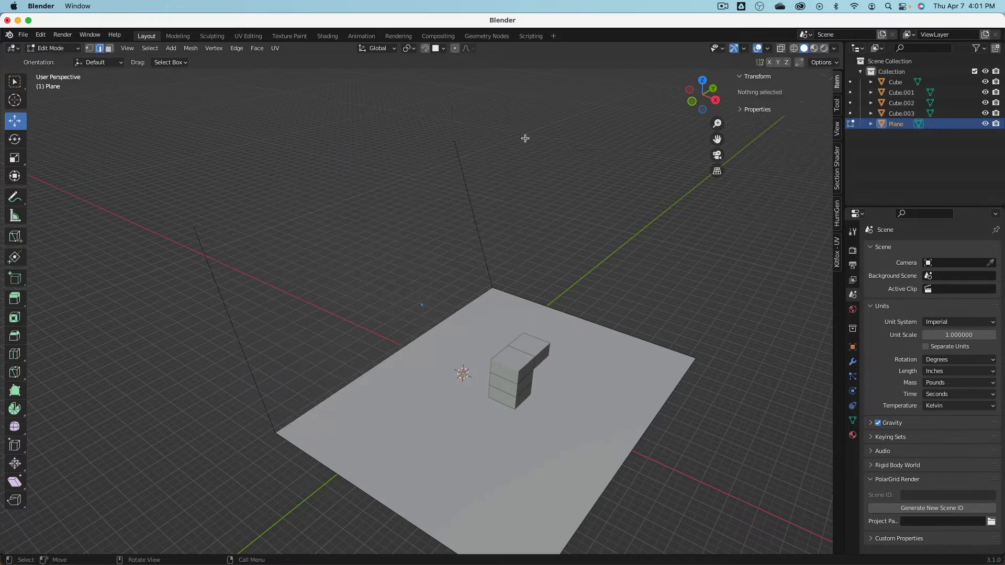
click(462, 168)
shift+click(227, 287)
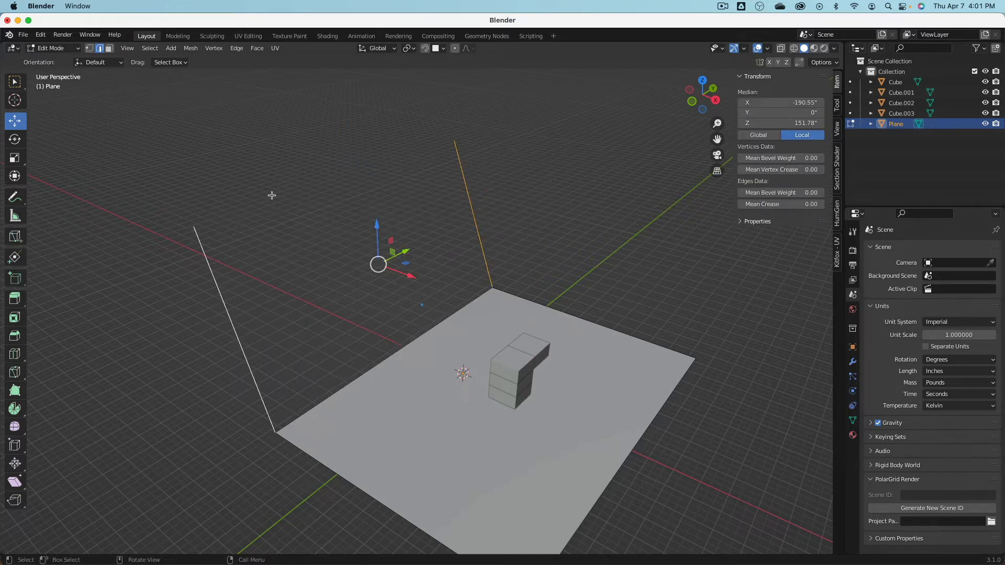
key(super+z)
key(super+z)
key(super+z)
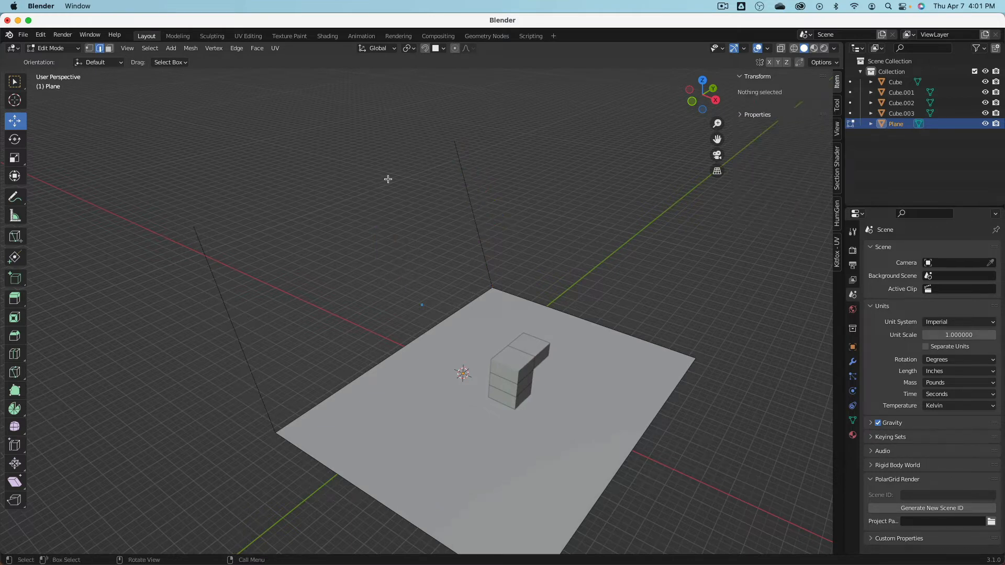
Delete the raised wall geometry and select the plane's edge along the wall's base.
key(x)
click(467, 159)
click(356, 367)
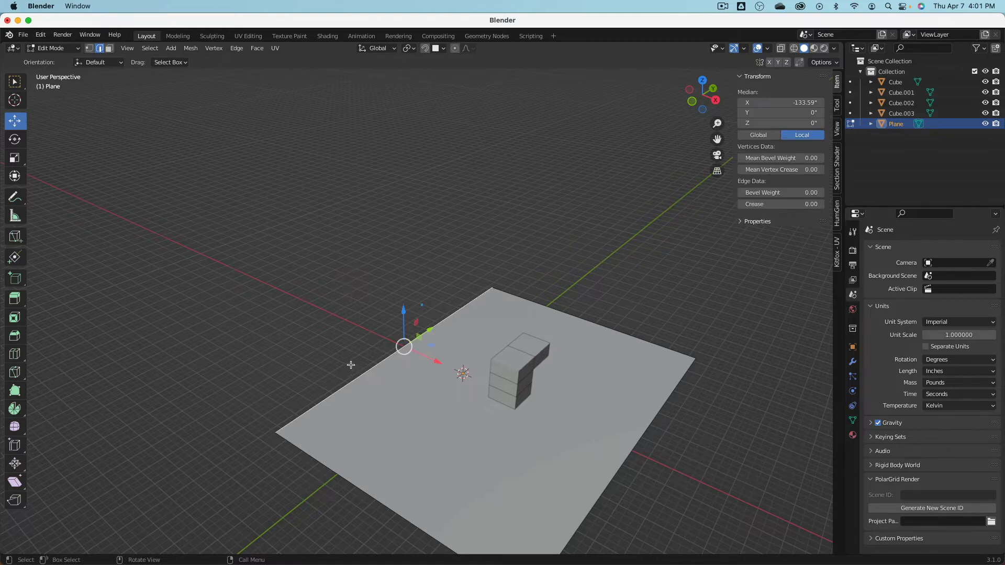
Try extruding a wall about 320 inches high from the plane's edge, tilting its upper edge along X to about -252 inches, and delete it.
middle_drag(352, 364, 327, 315)
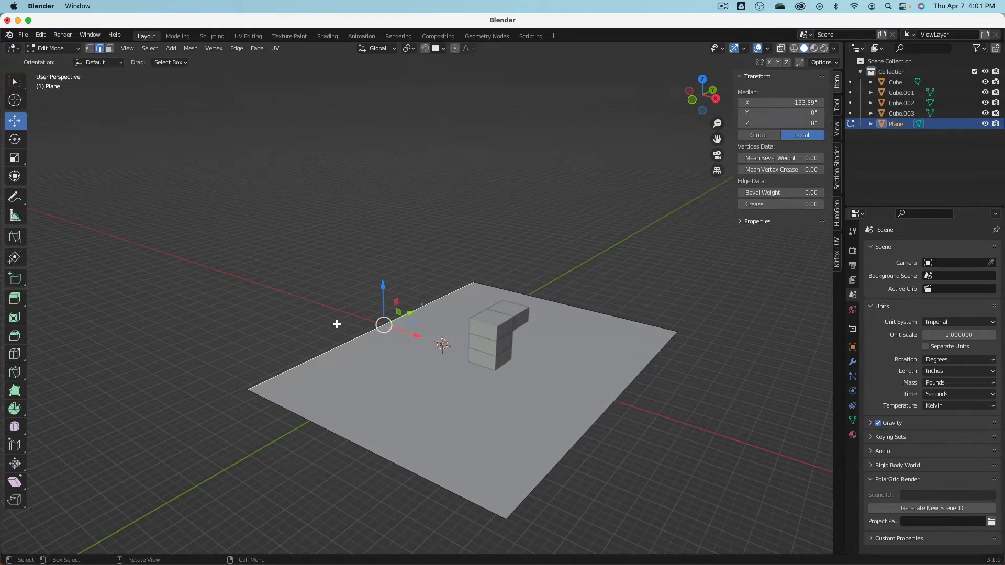
key(e)
key(z)
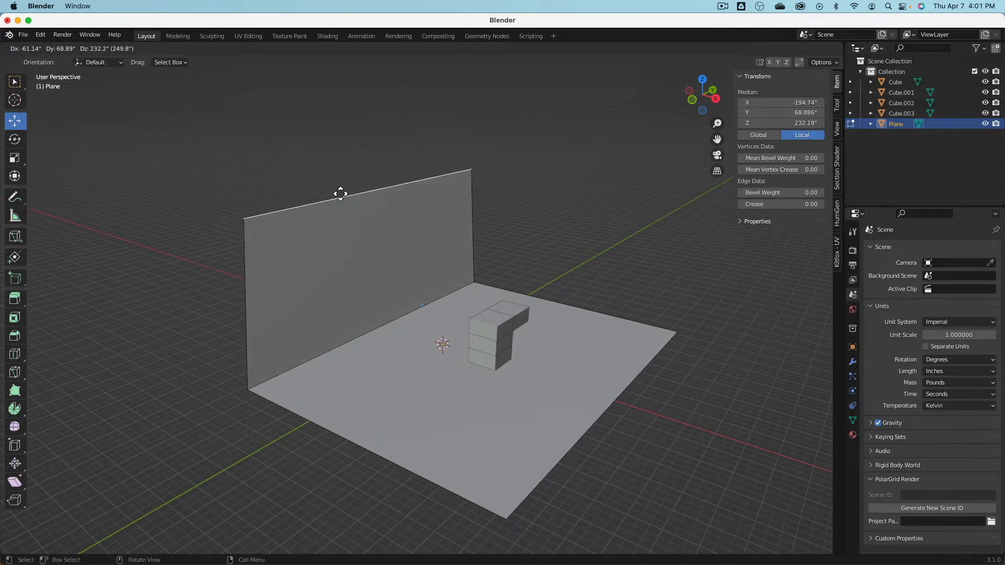
click(348, 144)
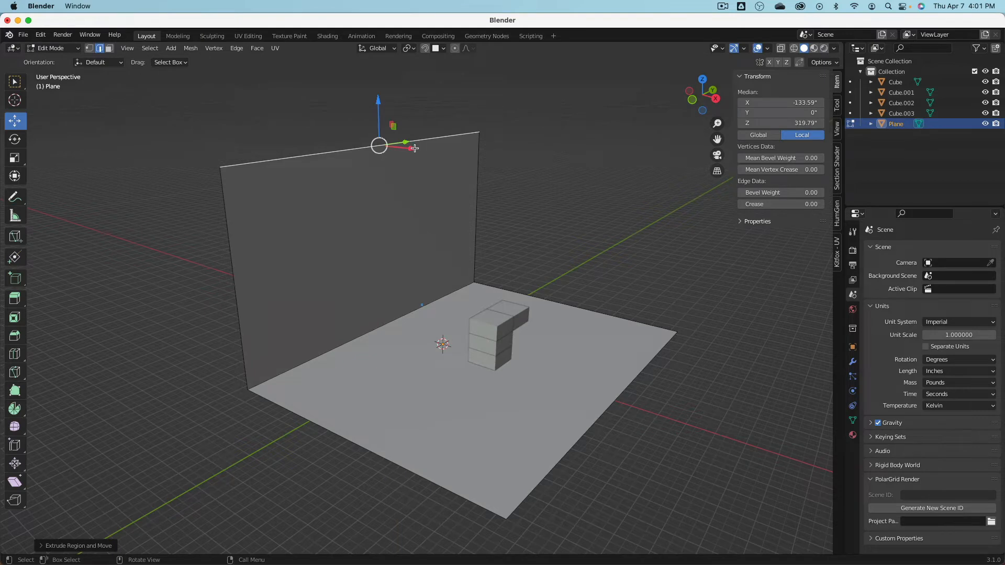
drag(414, 148, 391, 288)
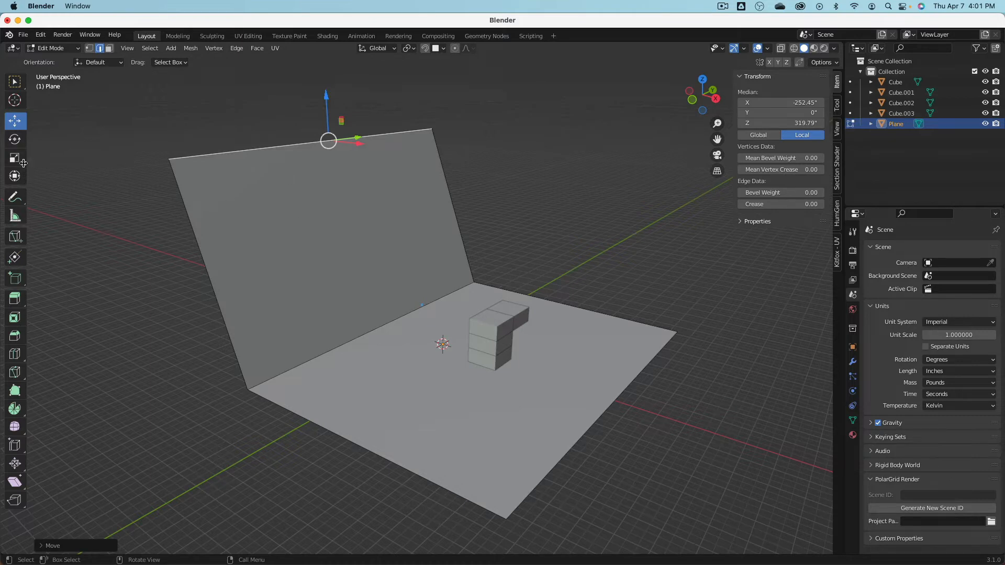
key(x)
click(342, 242)
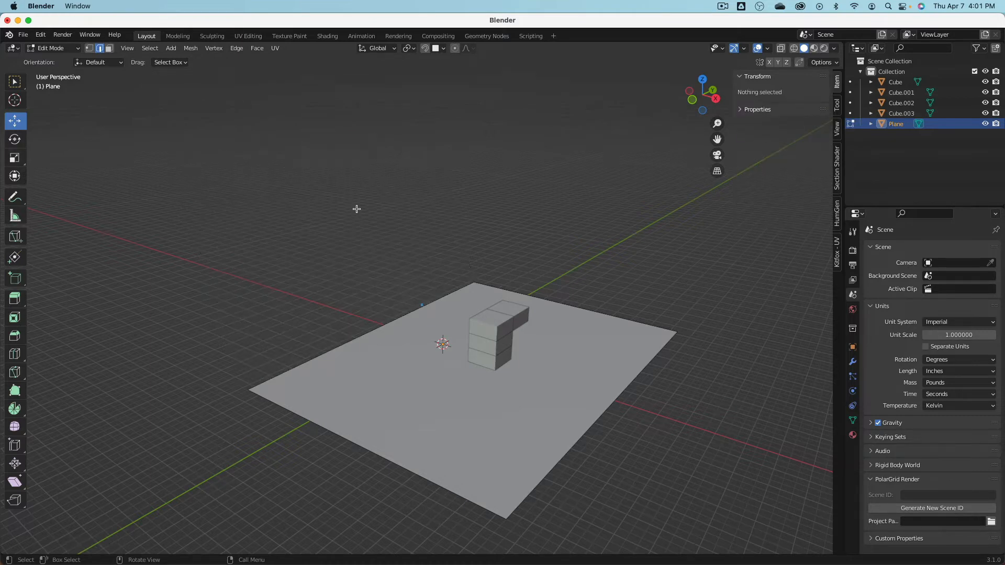
Select the plane's edge where the wall stood and extrude it 120 inches upward along Z.
click(359, 324)
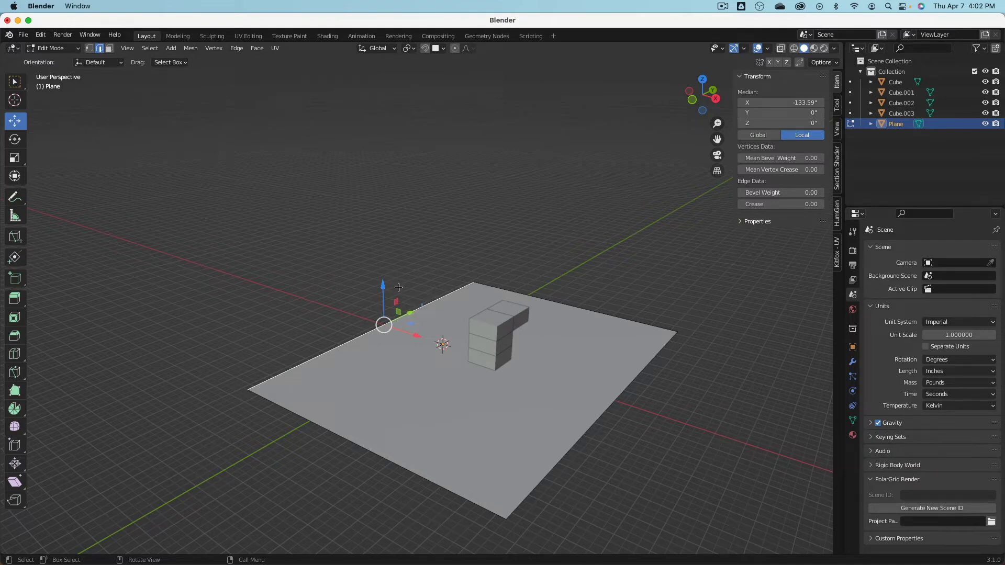
key(e)
key(z)
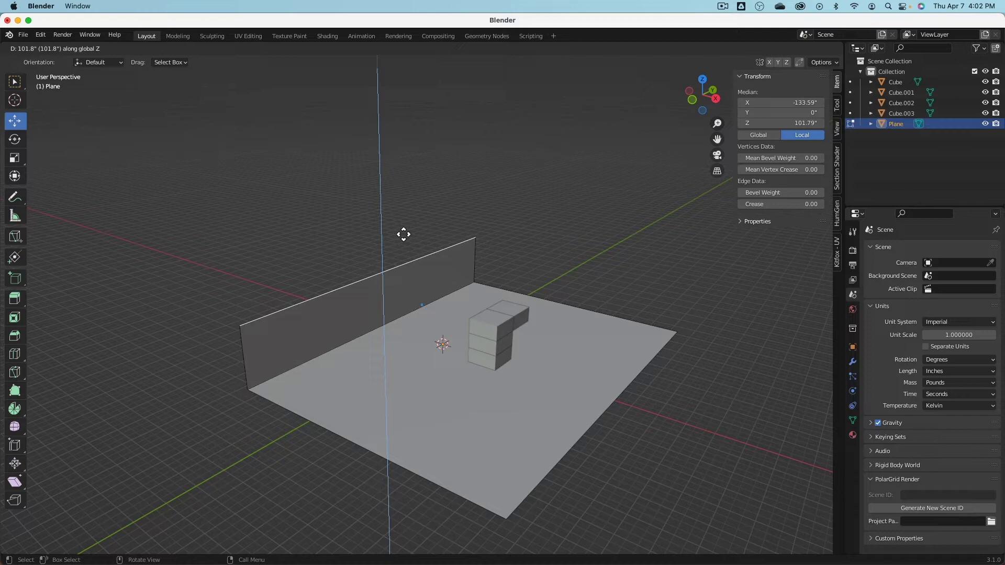
text(120)
key(Return)
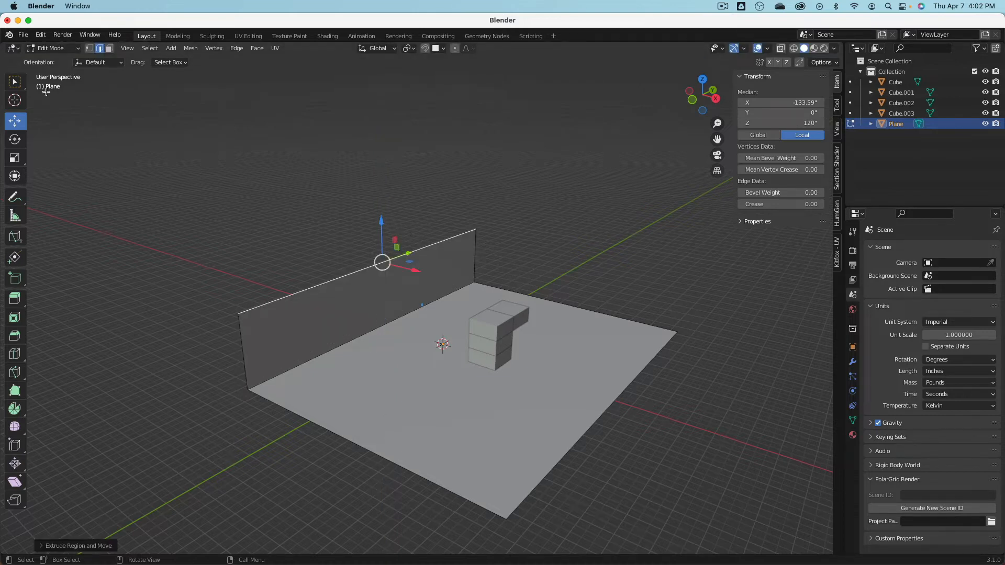
Try a 104-inch Z move for the wall extrusion, and set it back to 120 inches.
click(40, 543)
click(136, 508)
text(114)
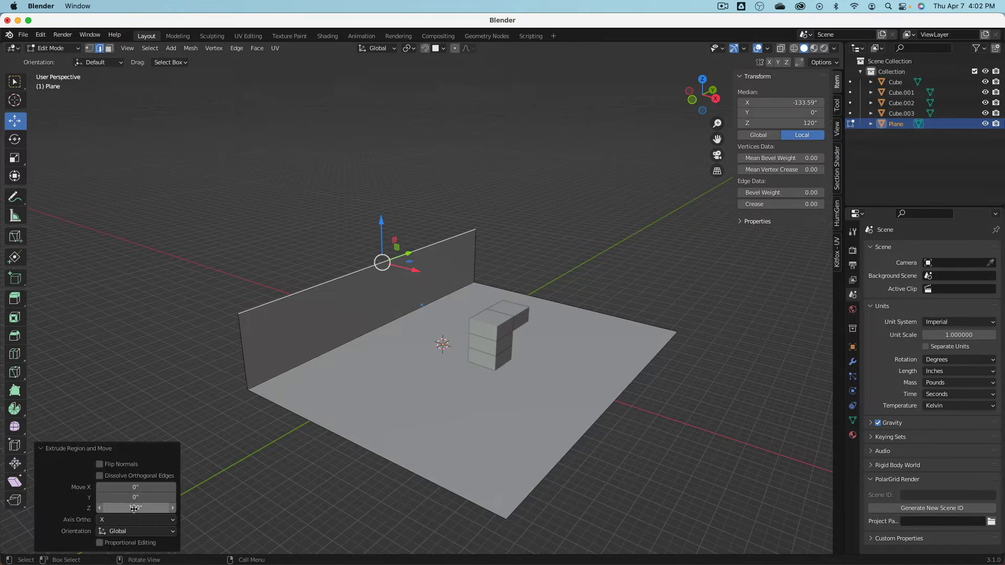
key(Return)
drag(137, 507, 126, 507)
click(146, 508)
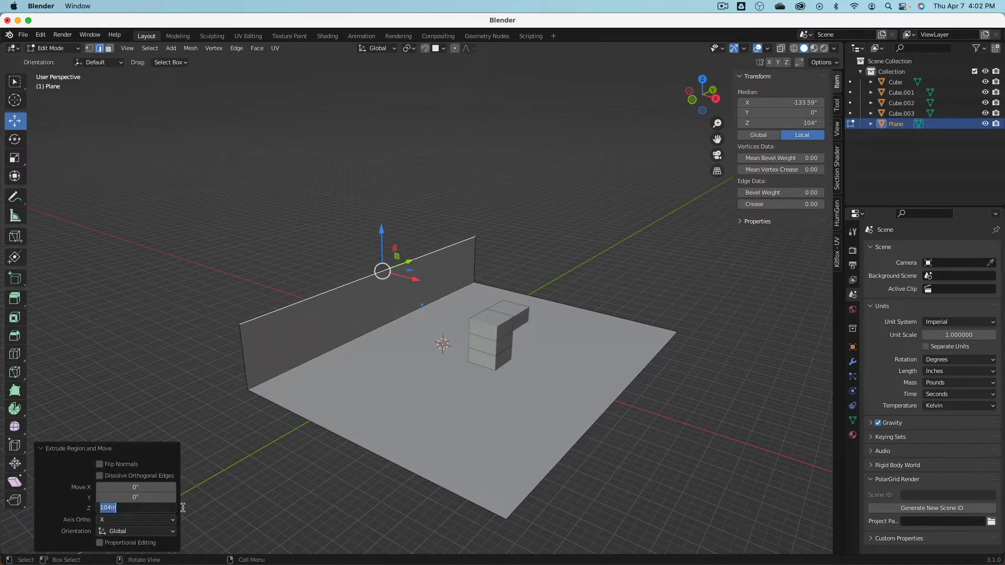
text(120)
key(Return)
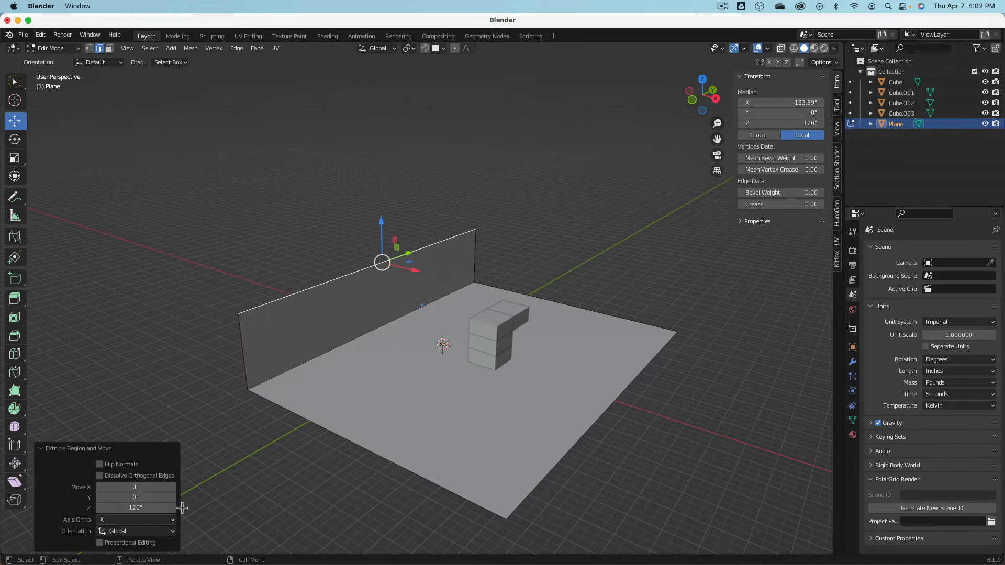
Tilt the extruded wall outward by setting the extrusion's X move to -52 inches.
click(145, 487)
text(51)
key(Return)
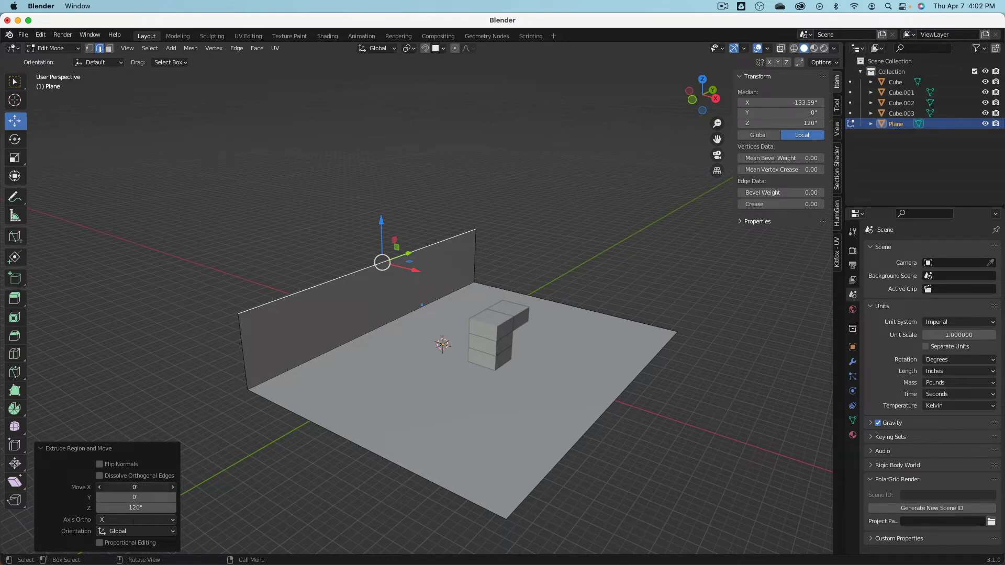
drag(172, 488, 118, 488)
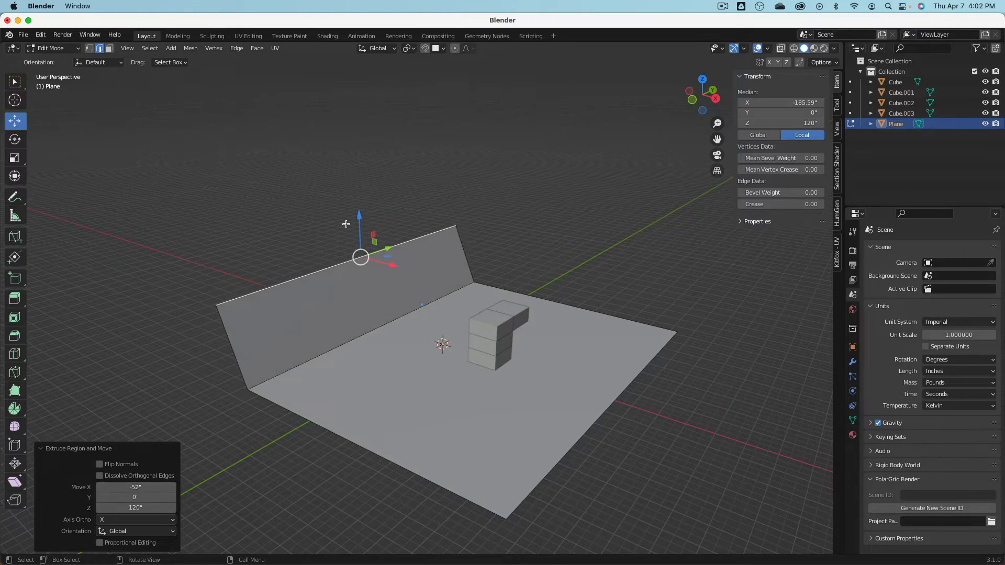
Raise the wall's upper edge along Z to about 218 inches and select the edge along the wall's base.
drag(359, 215, 359, 157)
middle_drag(359, 157, 288, 334)
key(ctrl+z)
key(ctrl+z)
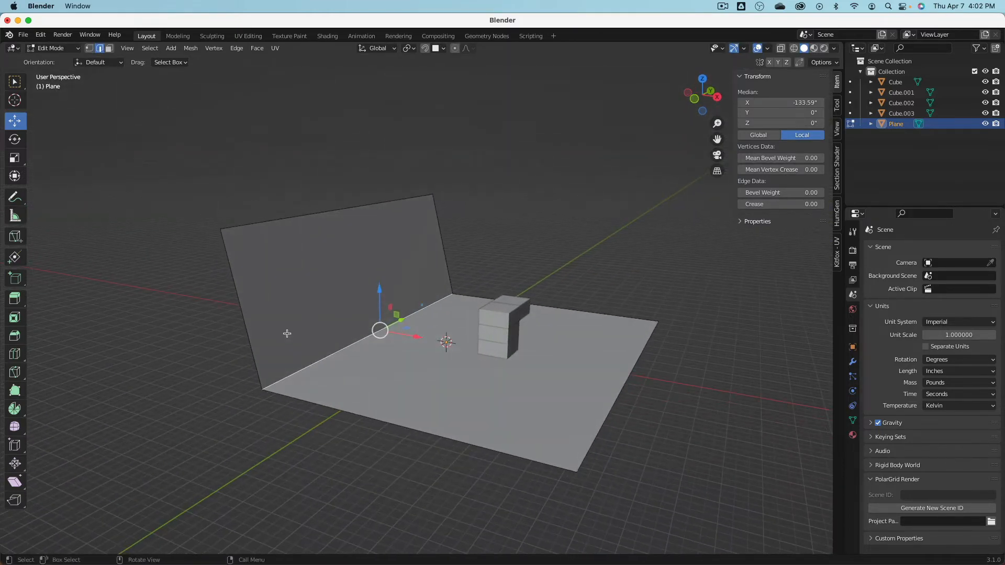
Try beveling the base edge about 39.2 inches with 9 segments, and bevel the result again about 44.1 inches with 3 segments.
click(15, 336)
drag(421, 305, 435, 280)
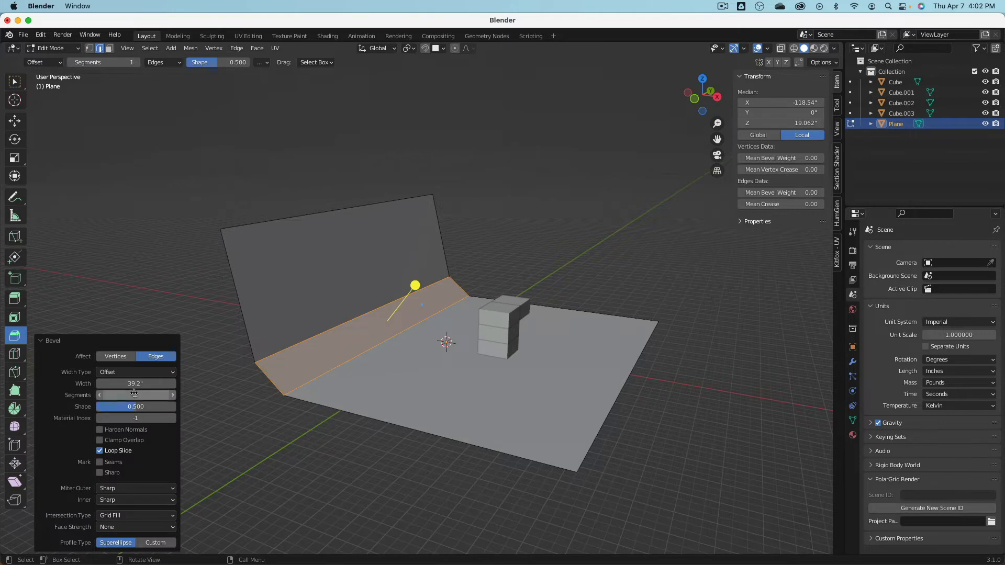
drag(136, 395, 175, 395)
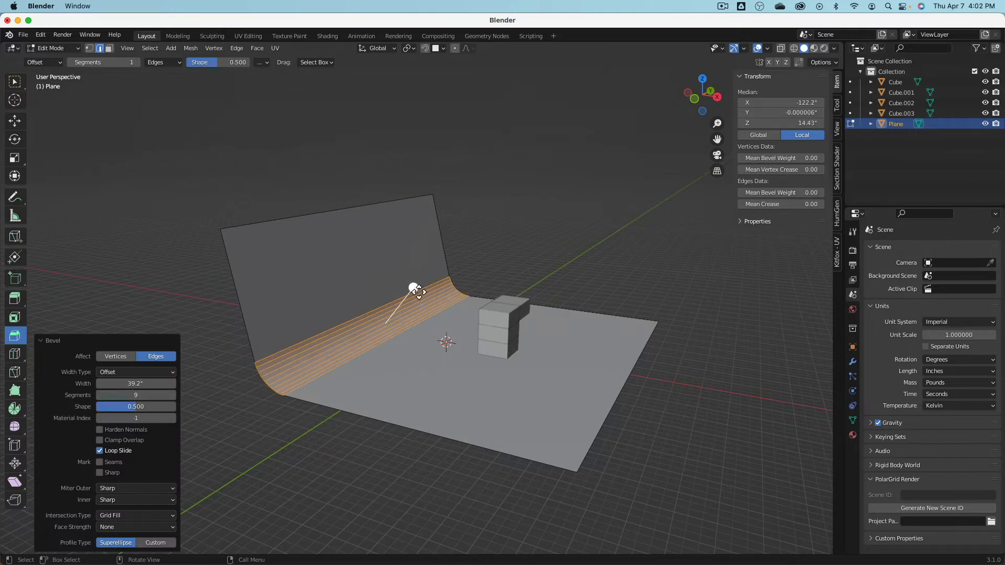
drag(413, 288, 439, 274)
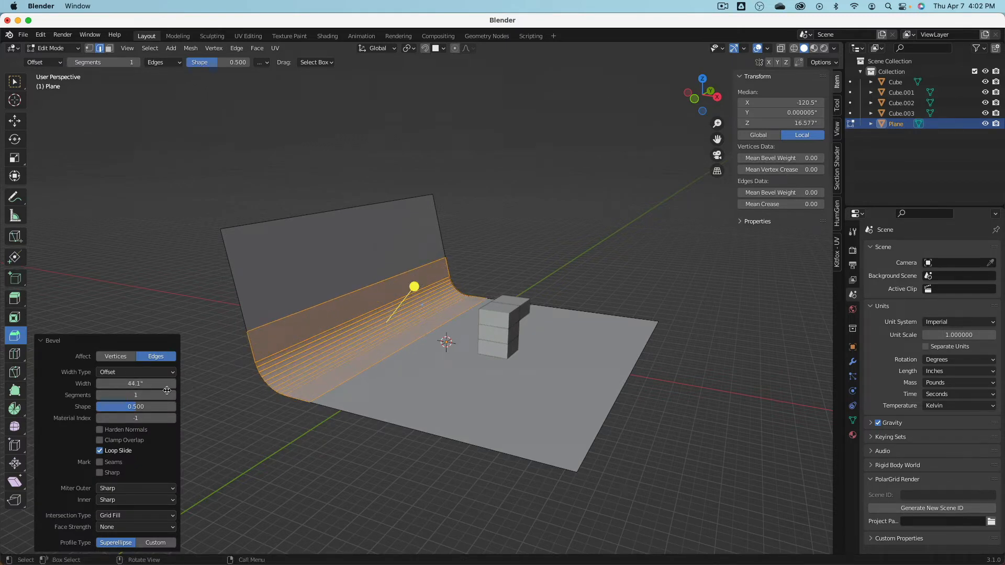
drag(149, 395, 158, 395)
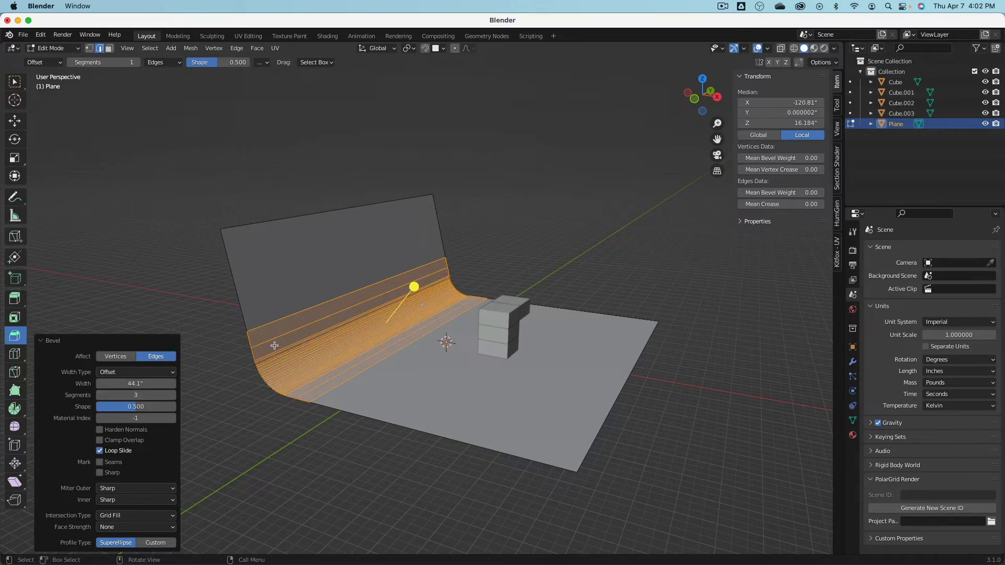
Try a bevel on the original base edge about 79.3 inches wide with 9 segments and shape 0.597, and undo it.
mouse_move(413, 287)
mouse_down()
mouse_move(421, 295)
mouse_move(440, 280)
mouse_move(417, 283)
mouse_up()
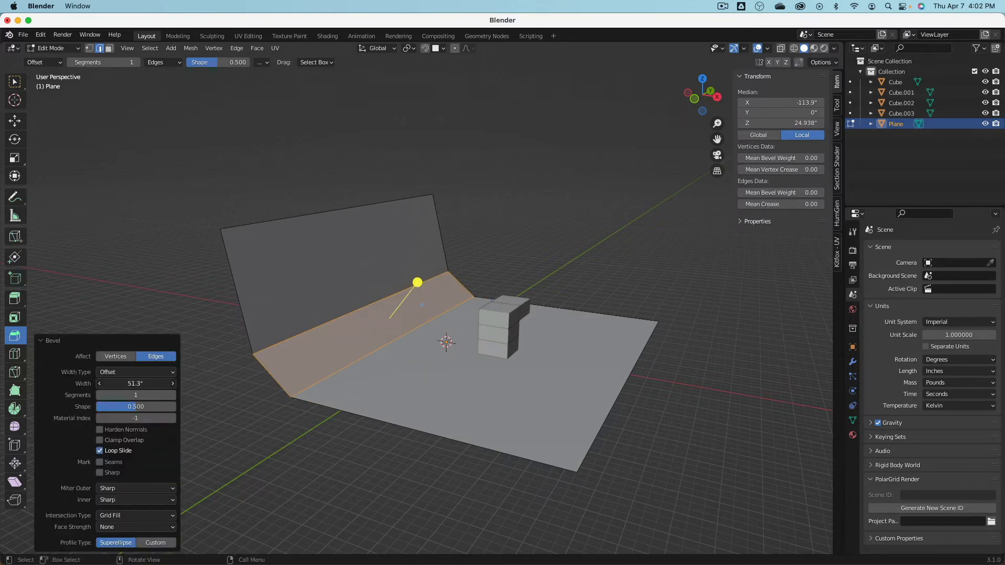
drag(128, 384, 158, 395)
middle_drag(183, 406, 314, 366)
mouse_move(131, 407)
mouse_down()
mouse_move(161, 407)
mouse_move(97, 407)
mouse_move(162, 406)
mouse_move(144, 407)
mouse_up()
middle_drag(252, 389, 237, 317)
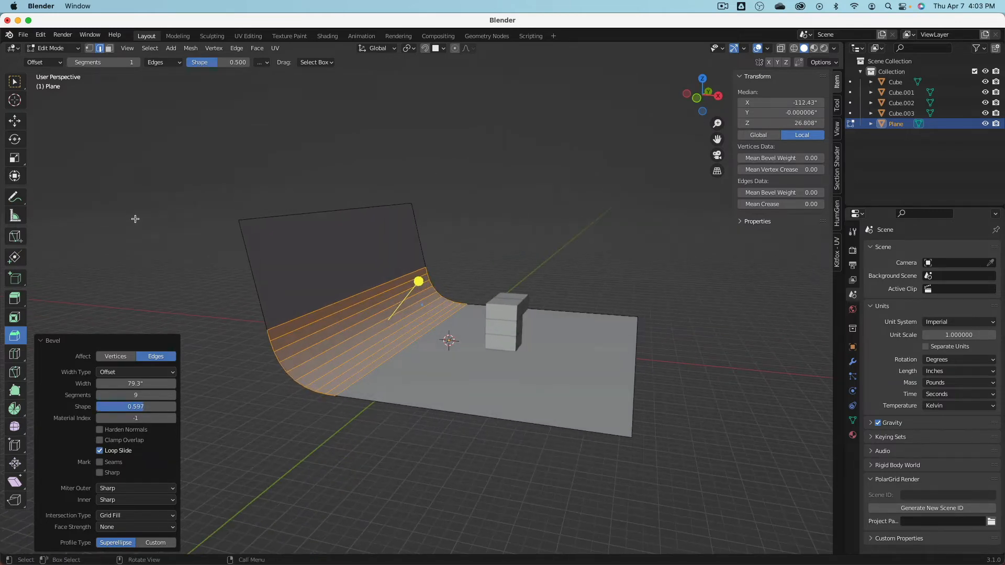
key(super+z)
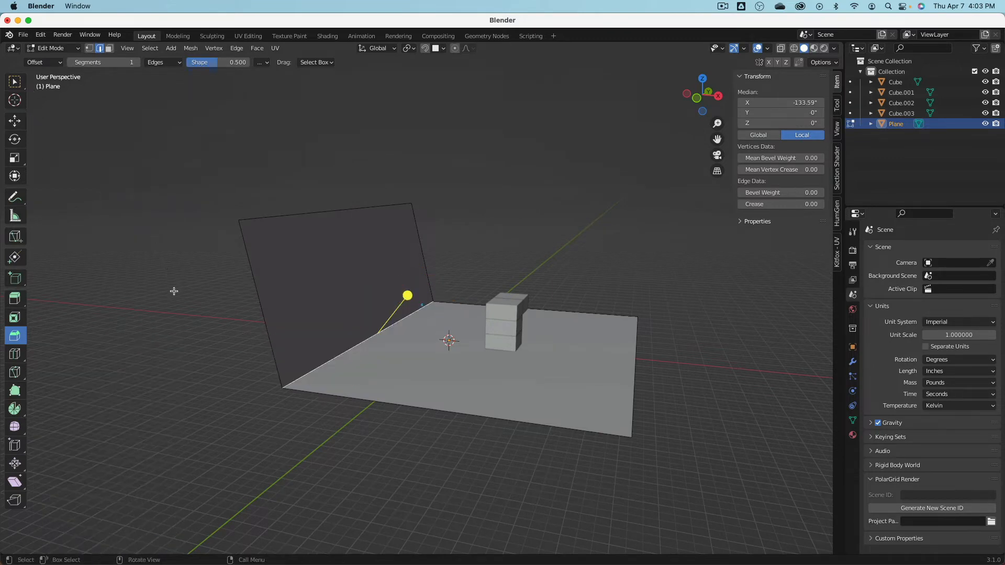
Set the base edge's bevel weight to 1.00 and add a Bevel modifier to the plane.
click(14, 121)
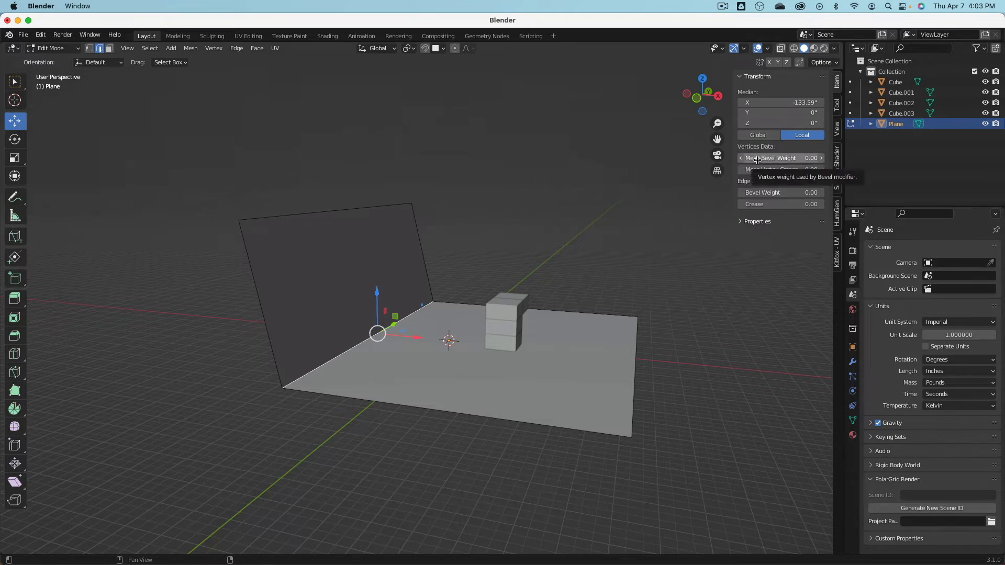
drag(760, 193, 817, 193)
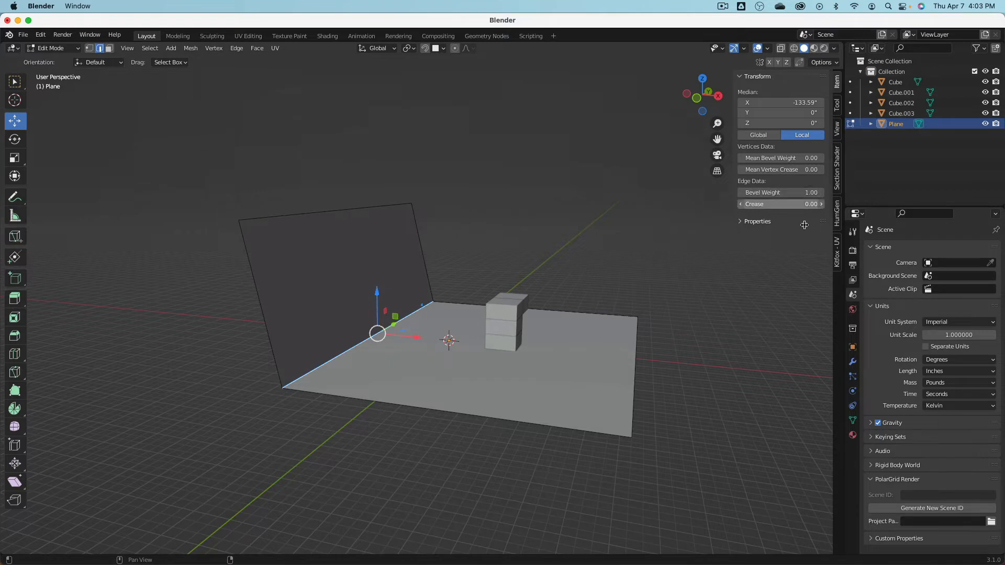
click(853, 363)
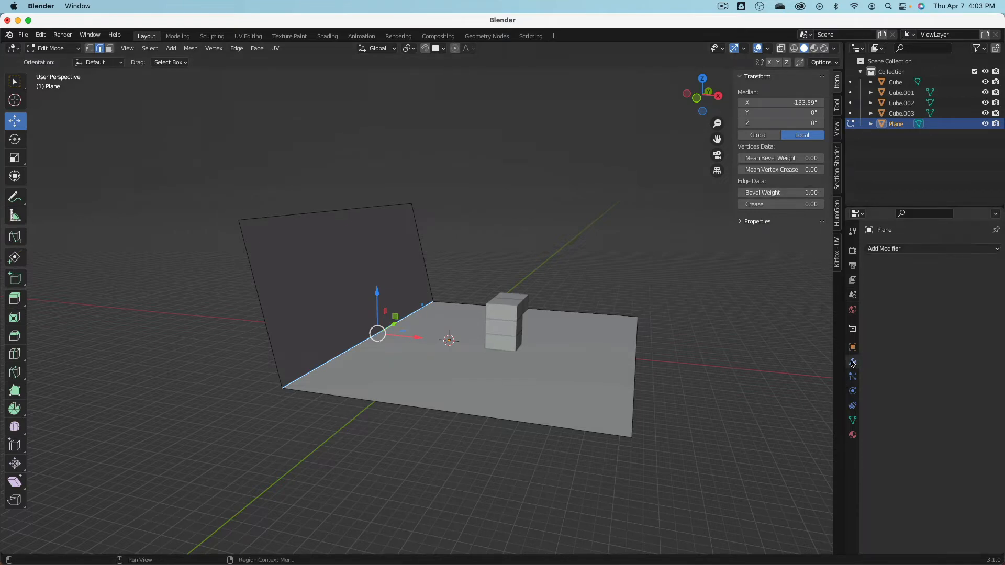
click(917, 249)
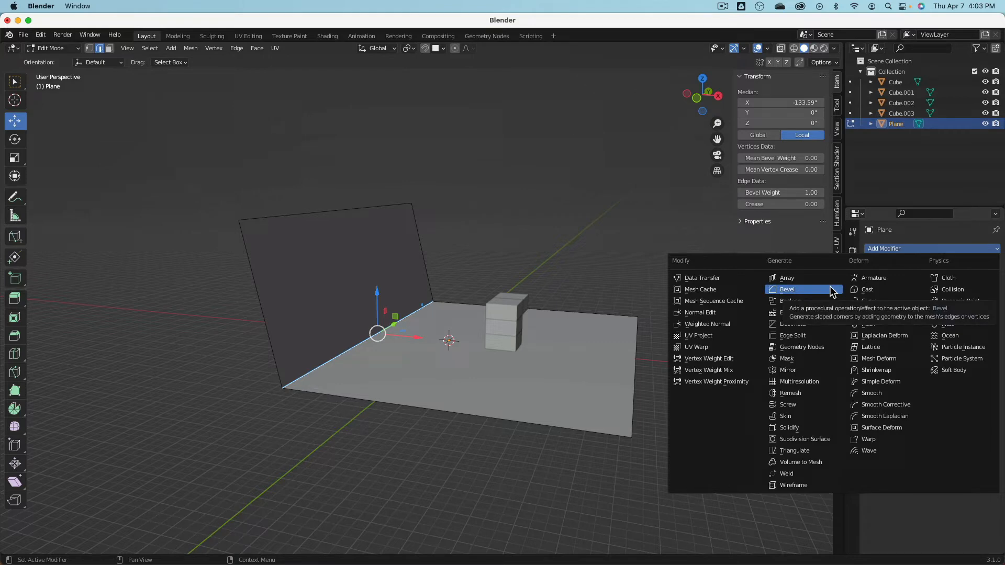
click(803, 289)
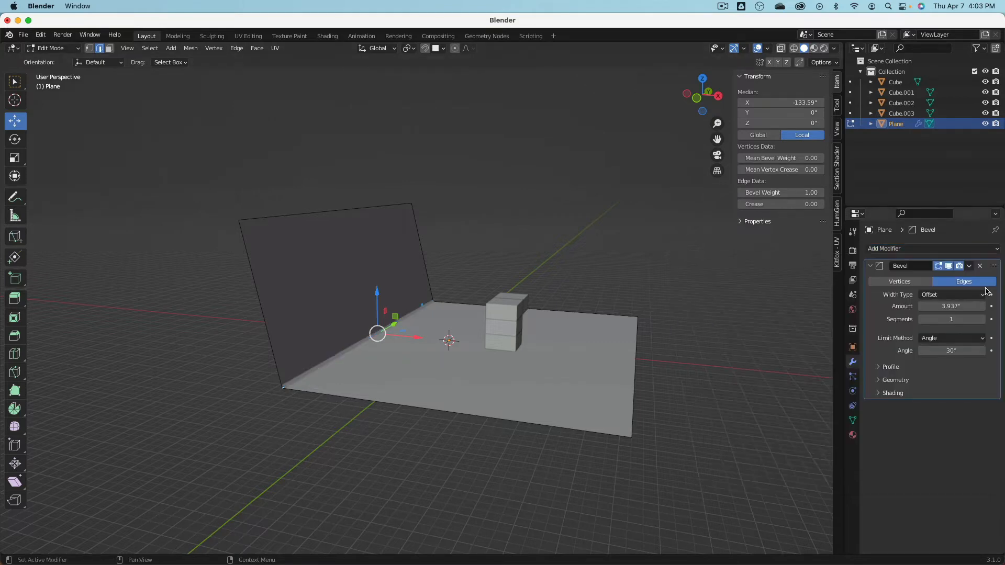
Limit the Bevel modifier by weight and set its amount to about 45.73 inches with 6 segments.
drag(952, 306, 959, 306)
click(941, 340)
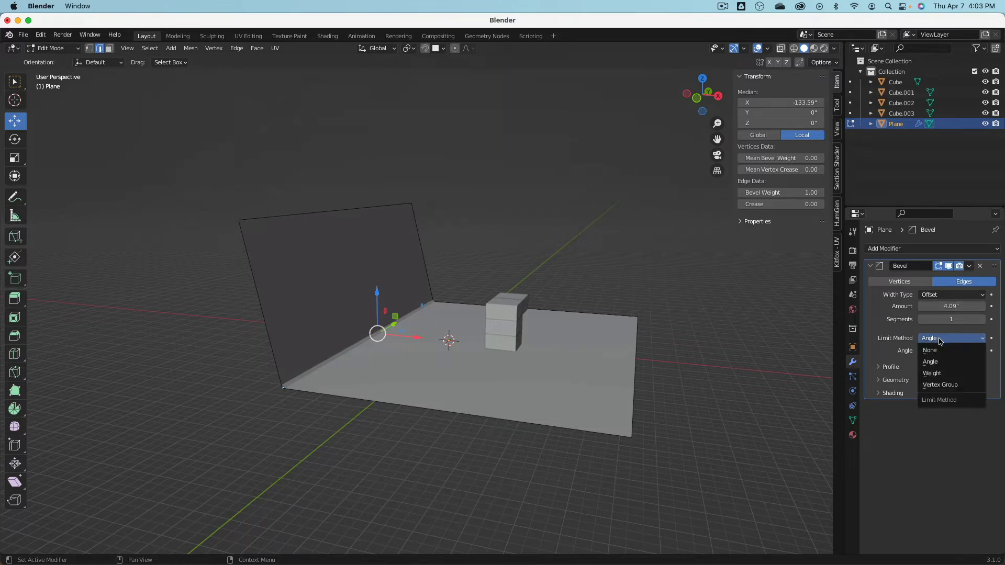
click(948, 374)
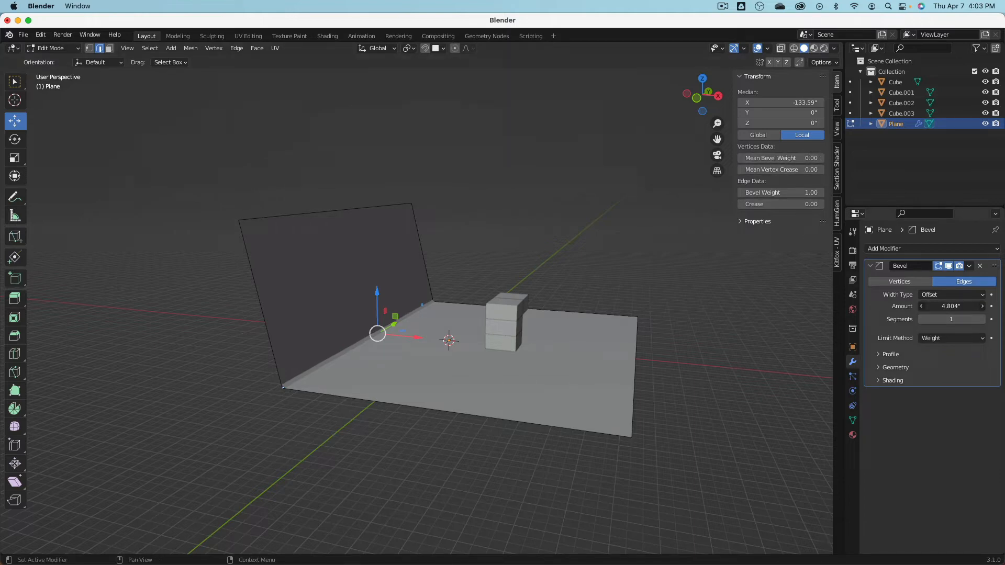
mouse_move(951, 306)
mouse_down()
mouse_move(984, 306)
mouse_move(951, 318)
mouse_move(975, 318)
mouse_up()
Expand the Bevel modifier's shading, geometry and profile settings, and set the profile shape to 0.65.
click(880, 380)
click(879, 368)
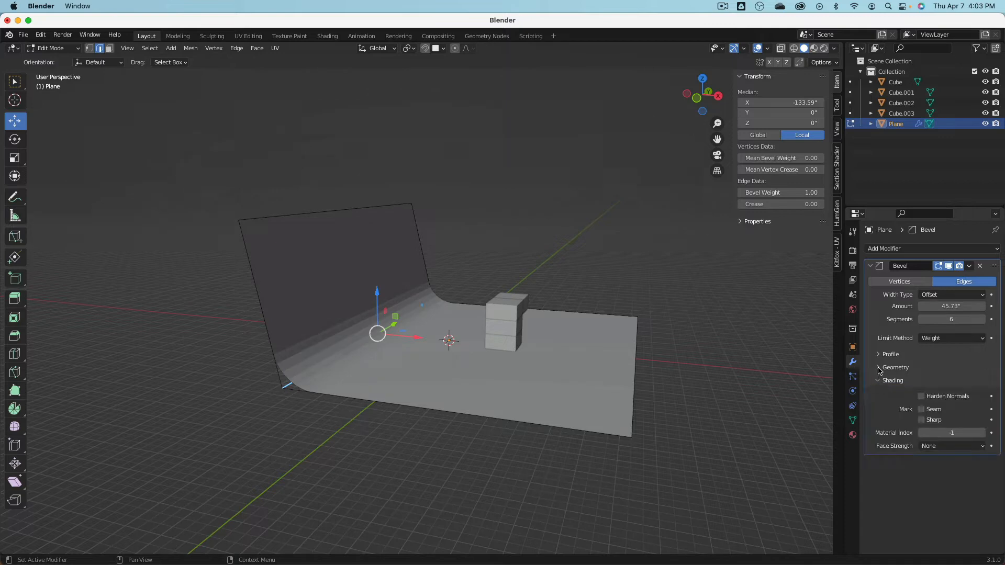
click(879, 354)
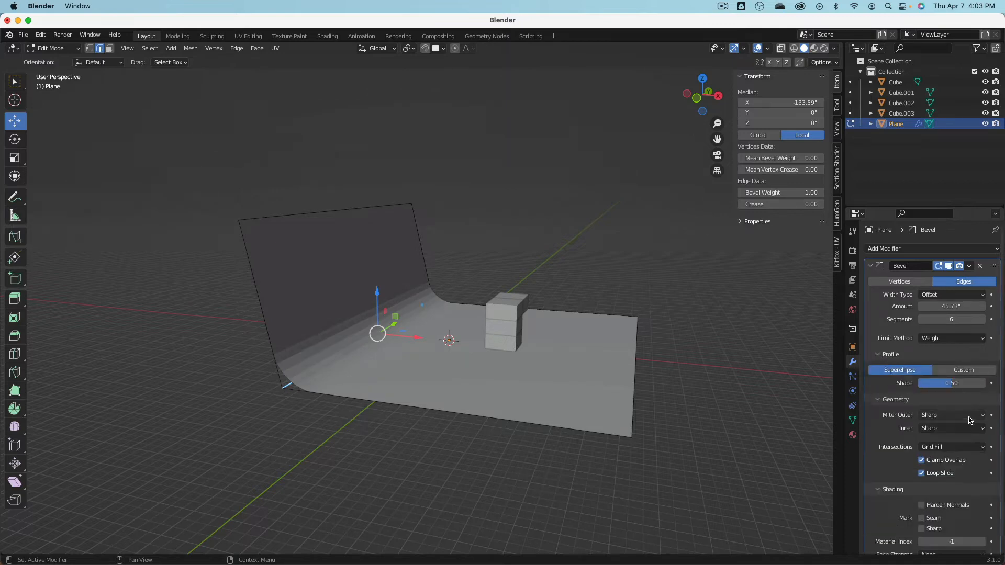
drag(951, 383, 963, 383)
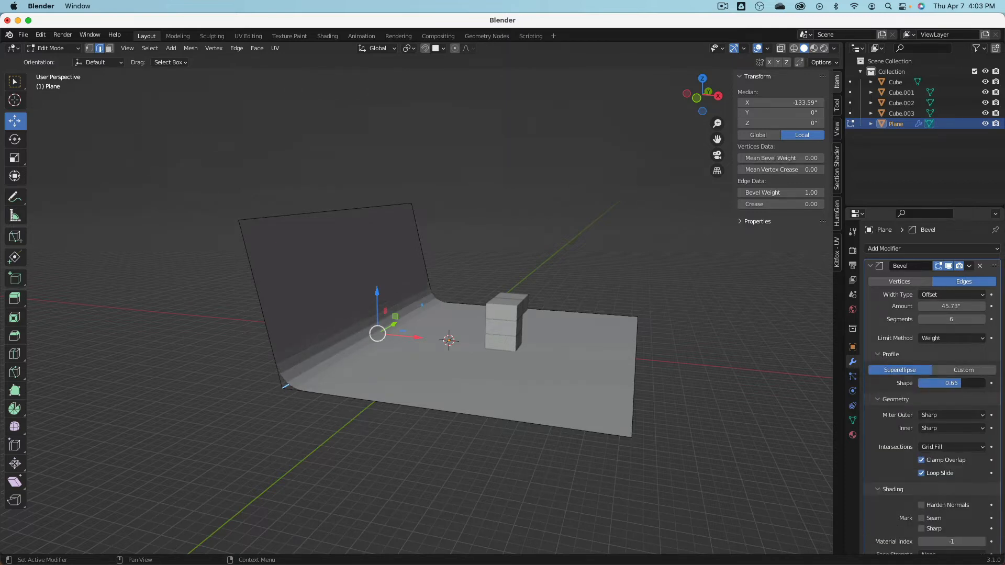
Select the wall's upper edge and move it about -11.3 inches along X.
click(348, 208)
drag(385, 212, 393, 235)
Compare the backdrop with and without the bevel by toggling the modifier's viewport display, leaving it enabled.
click(949, 266)
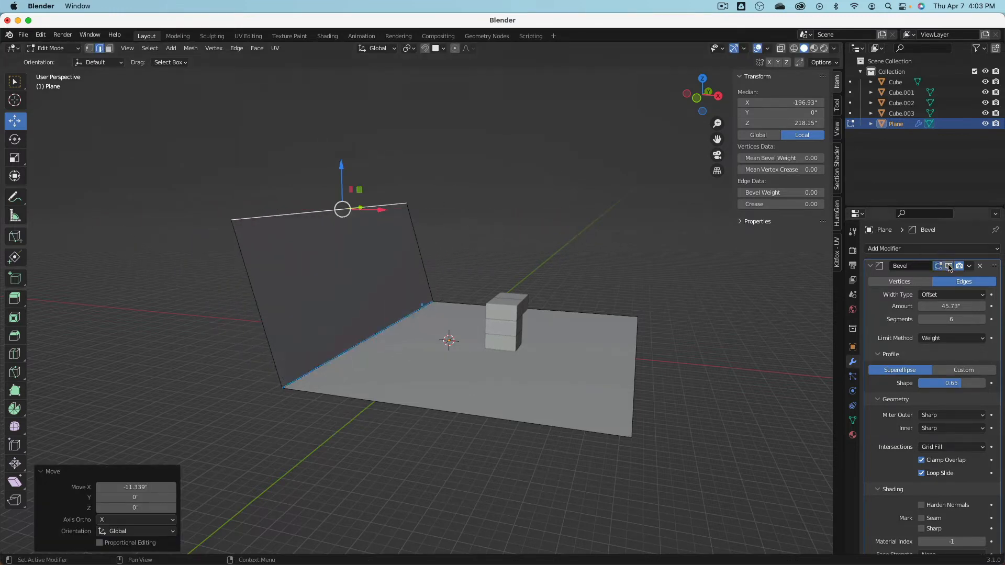
double_click(949, 267)
double_click(948, 267)
middle_drag(665, 229, 364, 225)
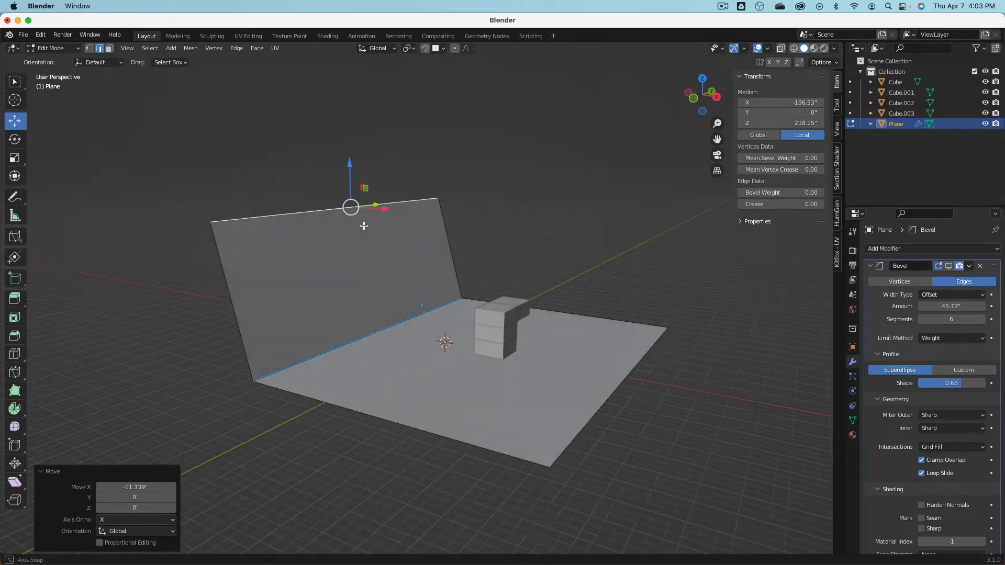
click(948, 266)
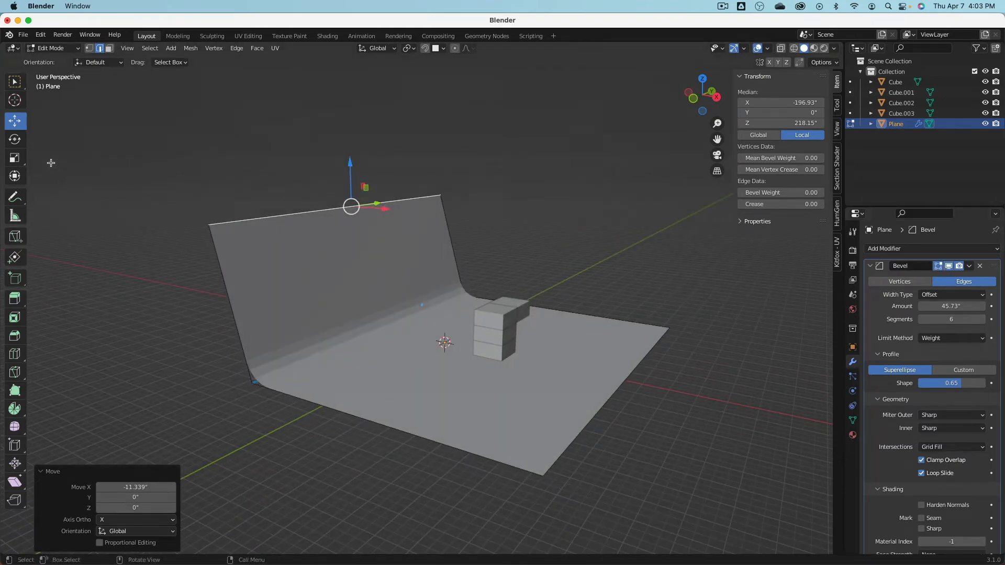
Return to Object Mode, shade the curved backdrop smooth, and select the upper cube of the stack.
click(52, 48)
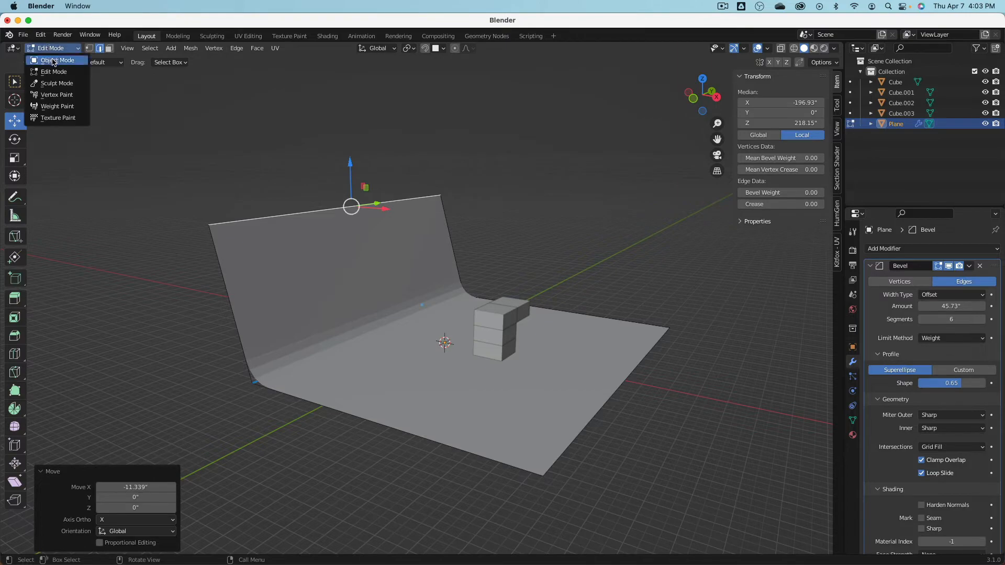
click(53, 60)
mouse_move(335, 335)
middle_down()
mouse_move(249, 335)
mouse_move(332, 340)
middle_up()
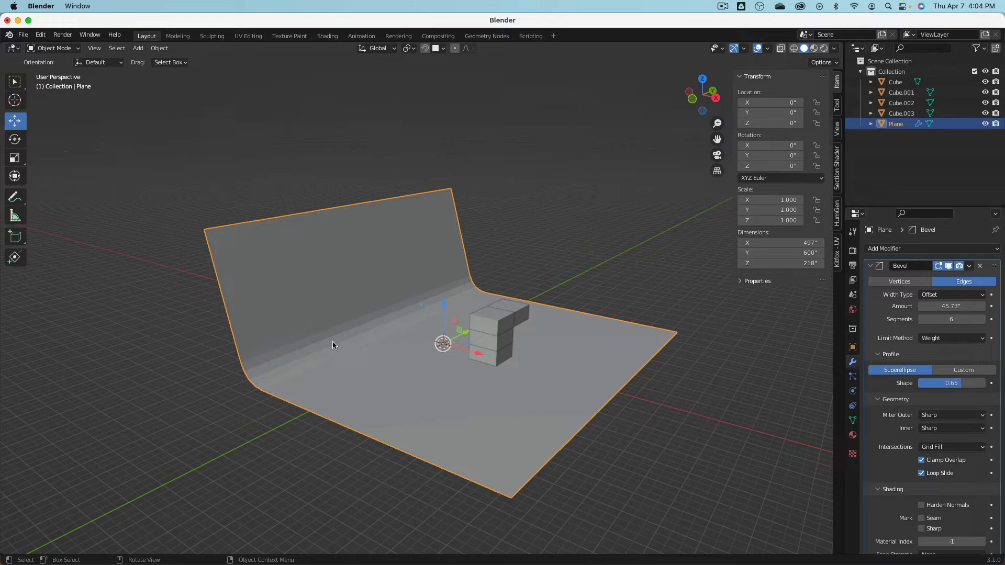
middle_drag(386, 293, 346, 314)
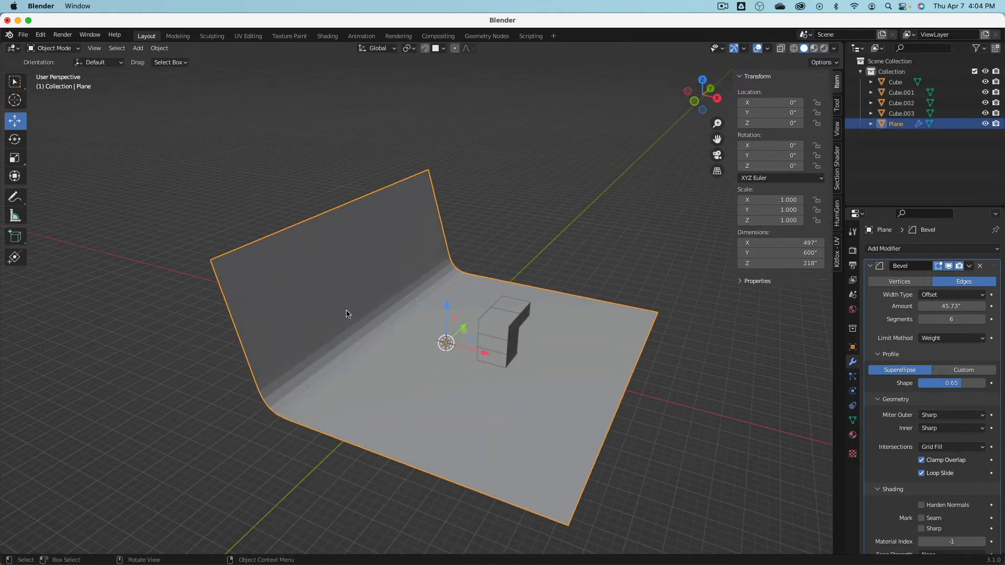
click(159, 48)
click(217, 267)
mouse_move(270, 307)
middle_down()
mouse_move(307, 340)
mouse_move(290, 382)
mouse_move(391, 316)
mouse_move(402, 341)
mouse_move(555, 359)
middle_up()
scroll(561, 359, up, 5)
click(587, 362)
scroll(459, 293, down, 3)
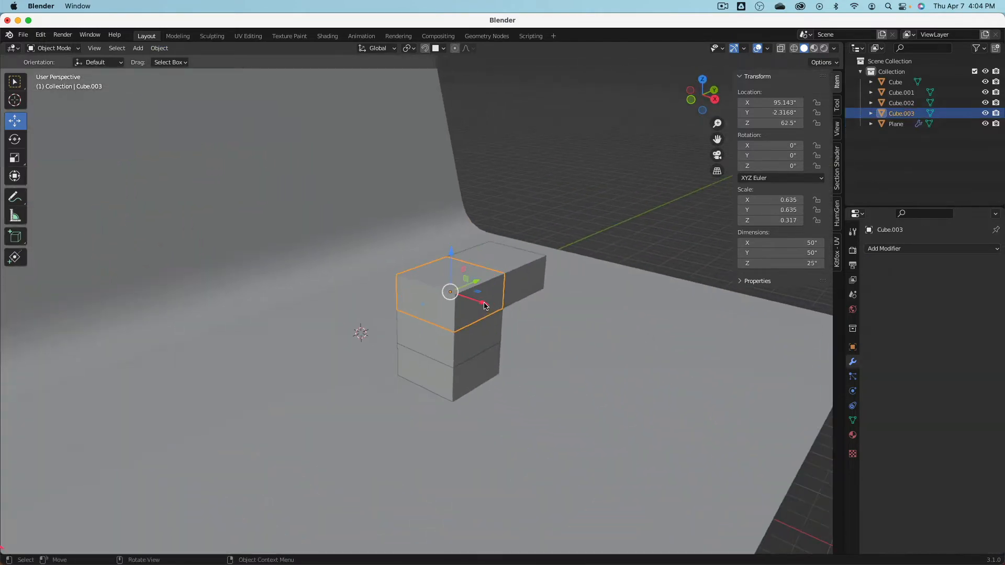
scroll(406, 303, down, 2)
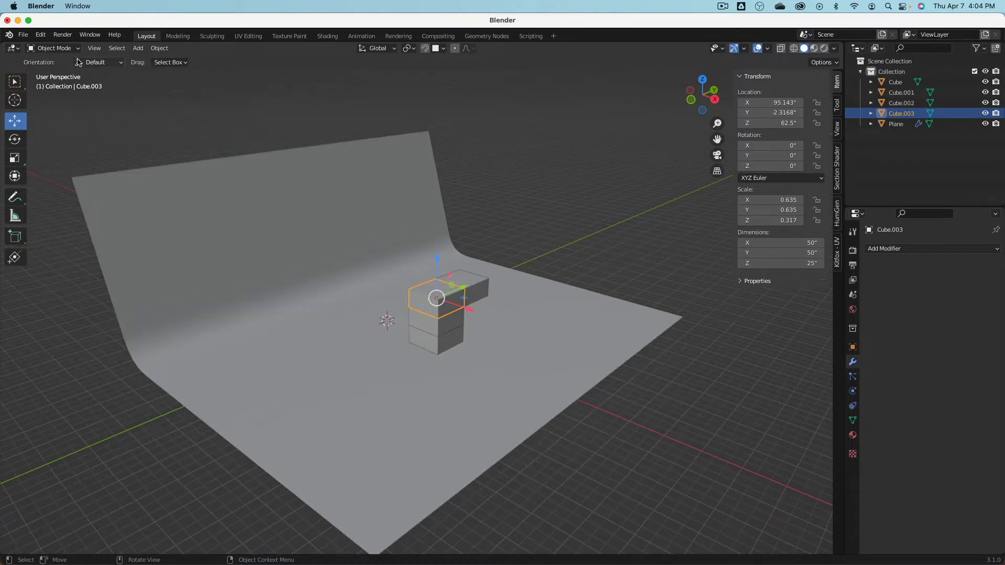
Add a plane and move it to about X 102 and Y -181 inches on the backdrop's floor.
click(146, 48)
mouse_move(167, 51)
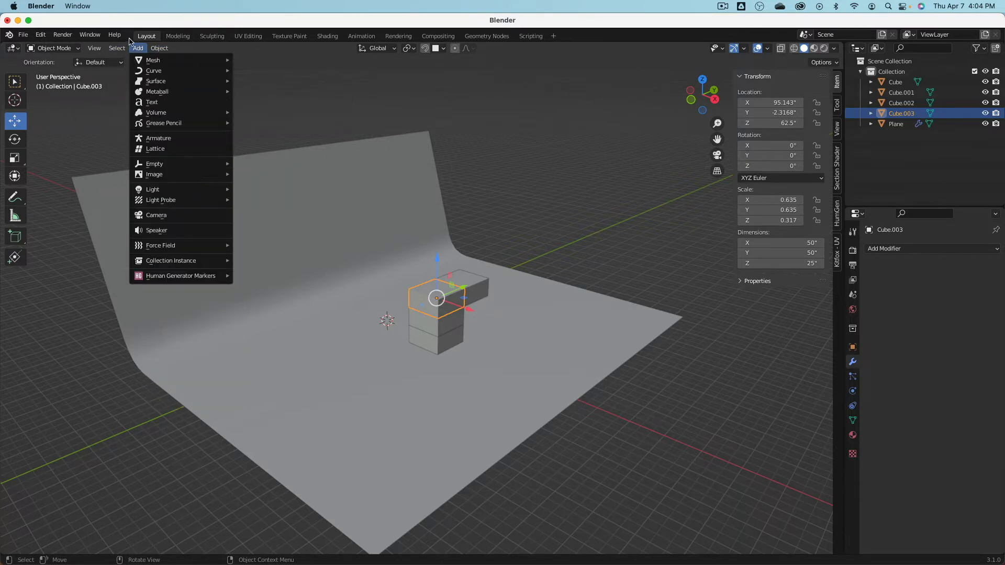
mouse_move(157, 60)
click(257, 62)
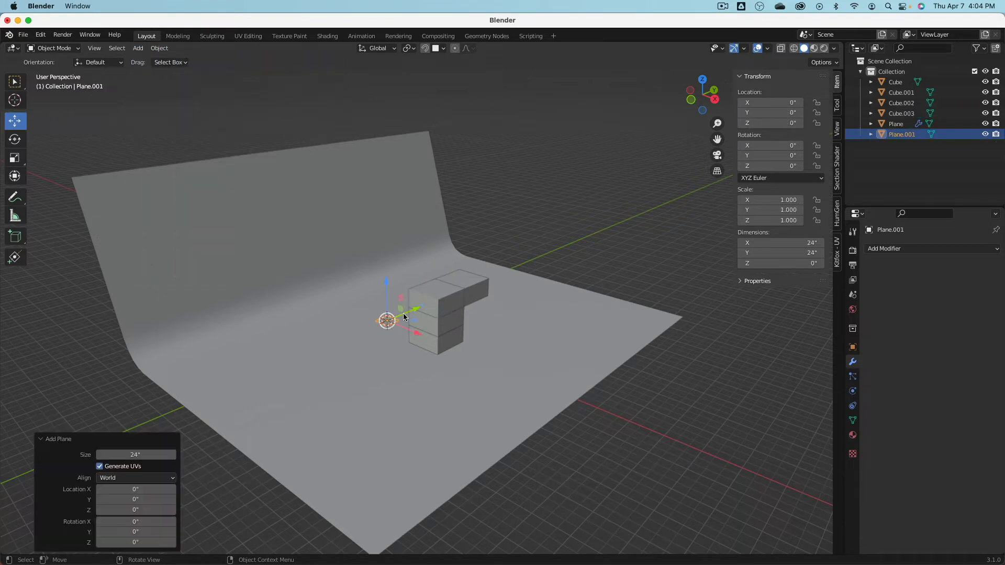
drag(403, 317, 358, 413)
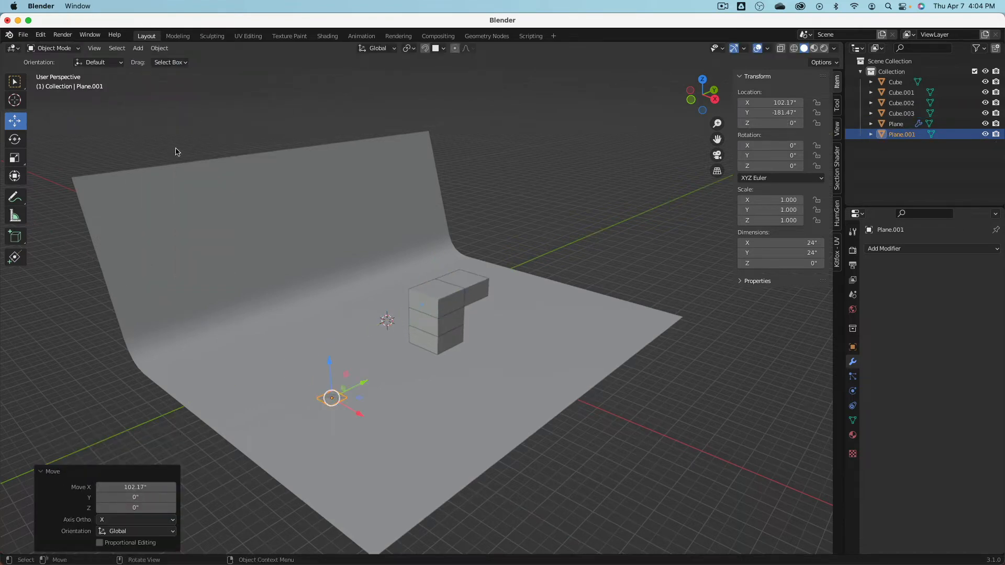
Stretch the new plane along X in Edit Mode by a factor of about 5.86.
click(52, 48)
click(50, 69)
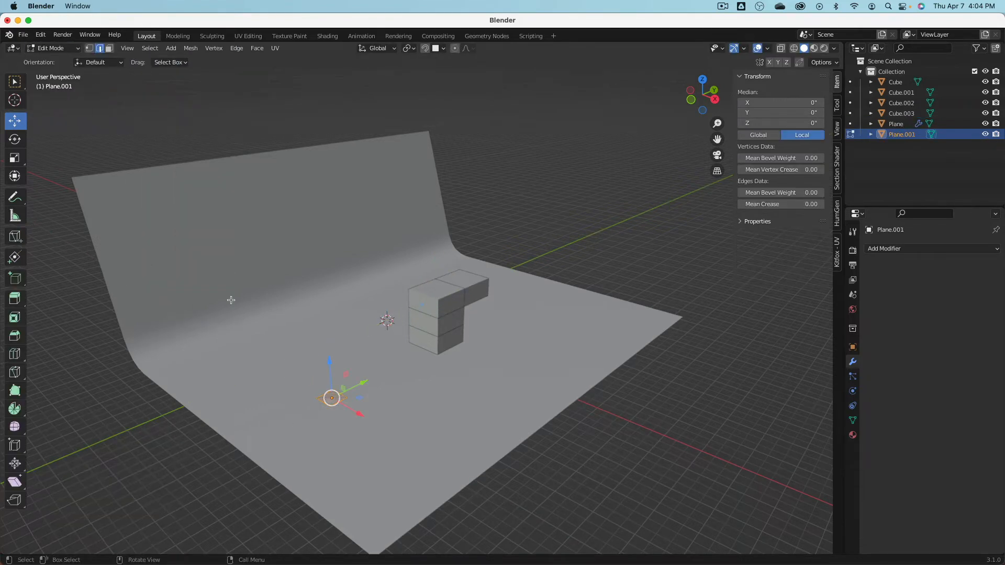
click(14, 158)
drag(362, 416, 508, 502)
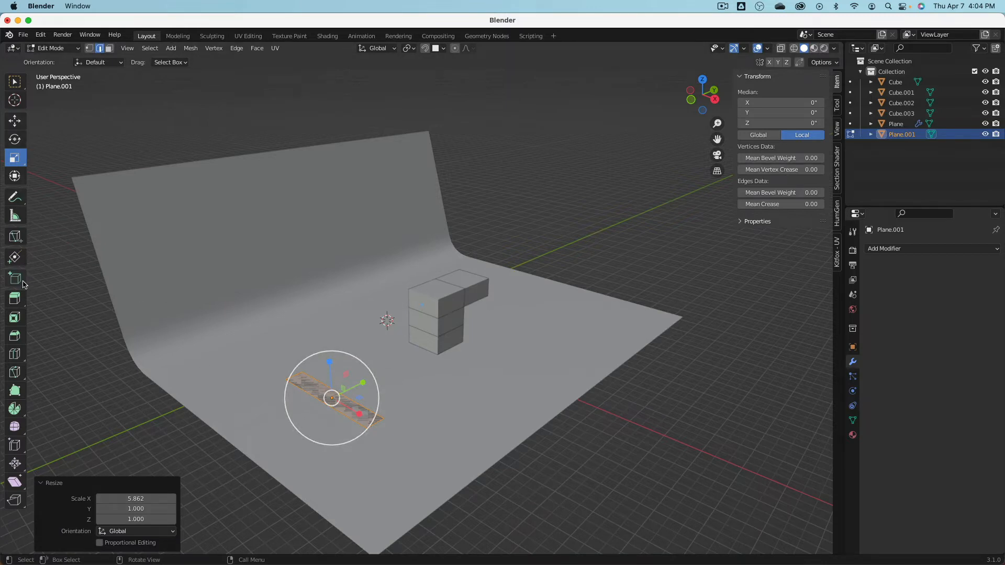
Extrude the stretched plane about 121.6 inches upward into a wall block and return to Object Mode.
click(14, 298)
drag(330, 362, 347, 263)
click(54, 48)
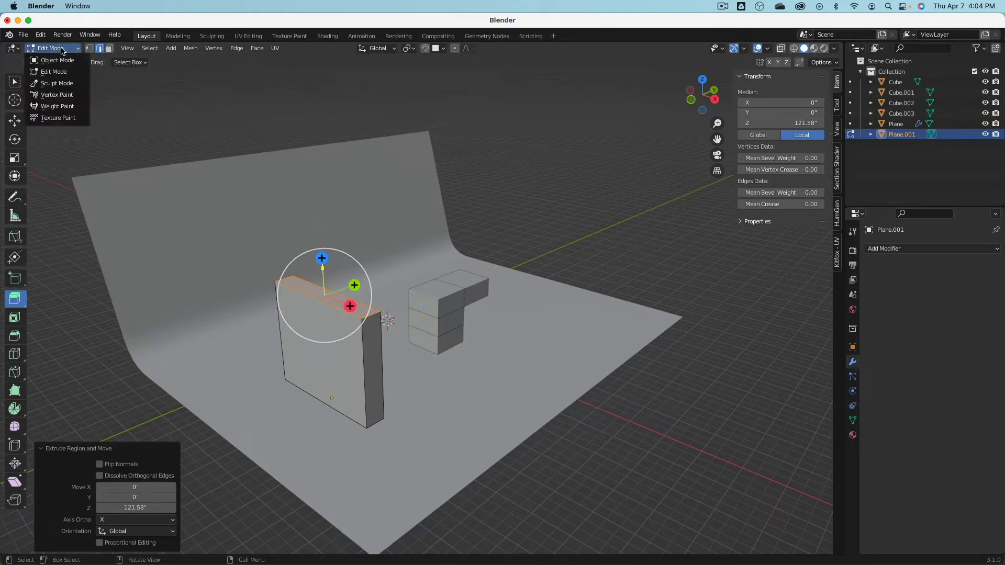
click(53, 58)
middle_drag(375, 211, 357, 192)
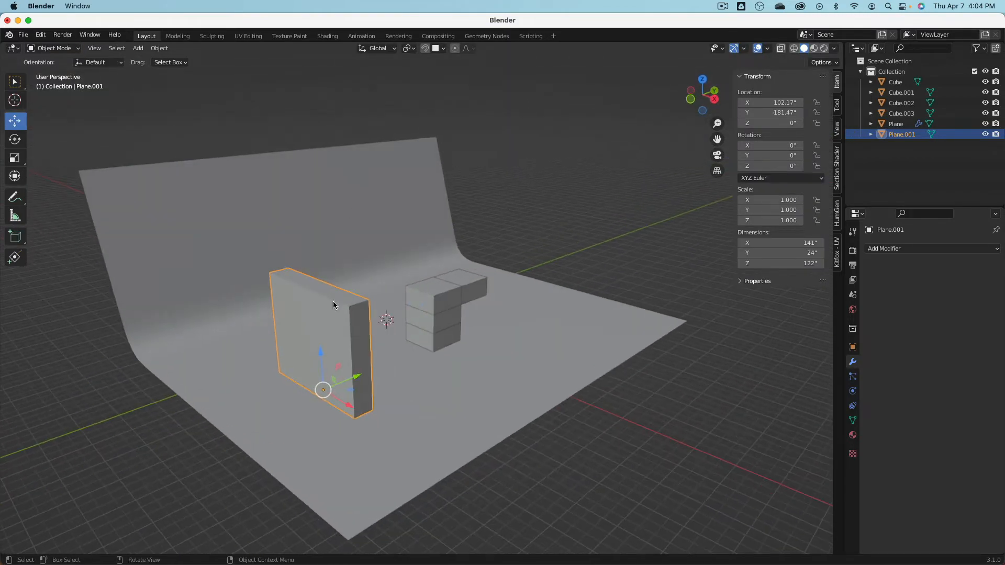
Add a cylinder with 64 vertices, a radius of 56 inches and a depth of 142 inches.
click(160, 48)
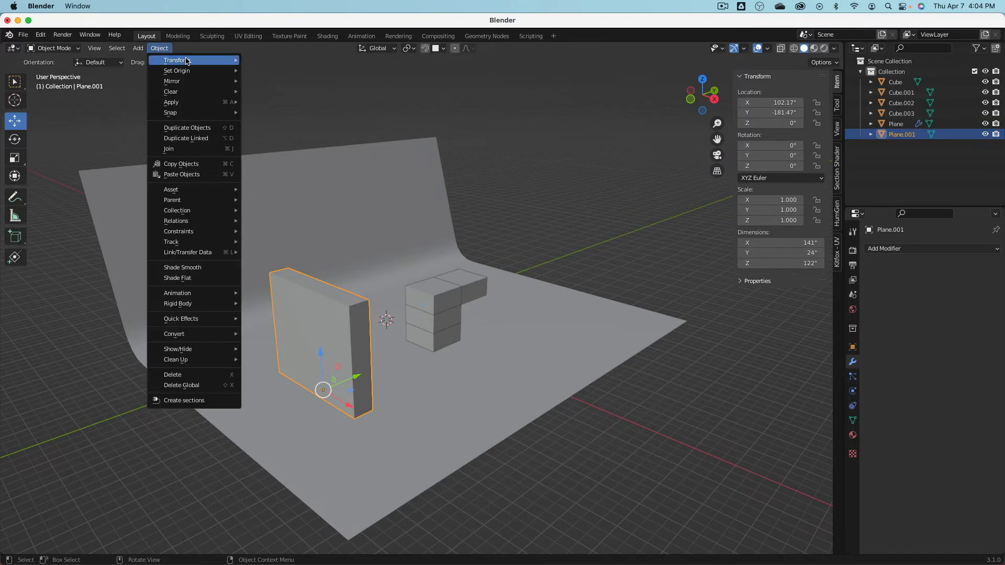
mouse_move(138, 48)
mouse_move(176, 59)
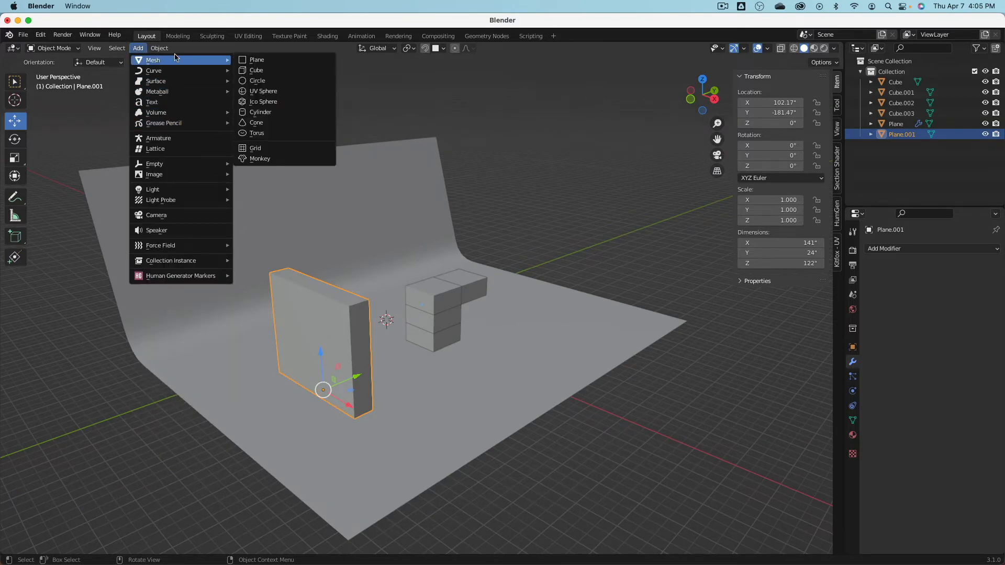
click(264, 112)
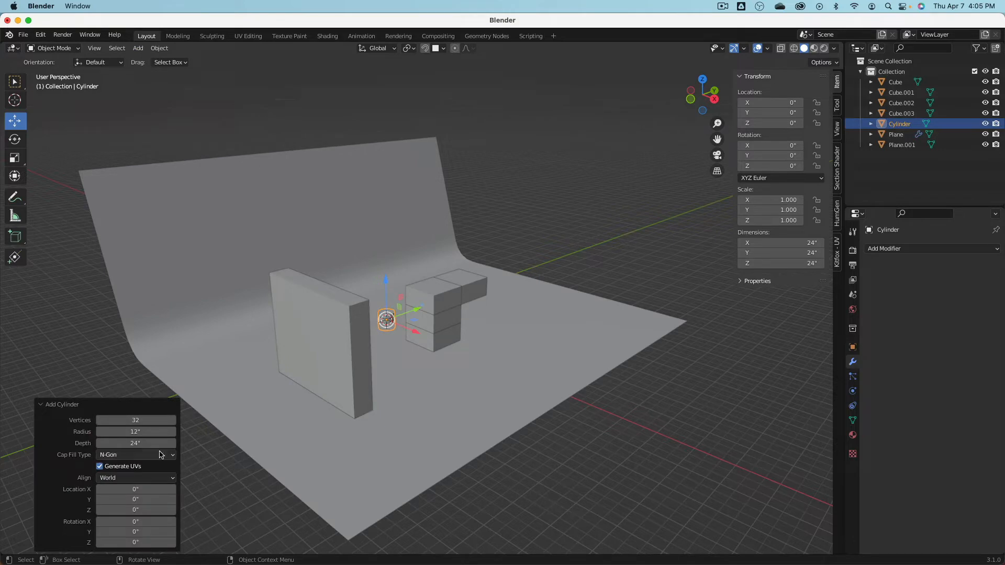
drag(134, 422, 142, 422)
click(135, 420)
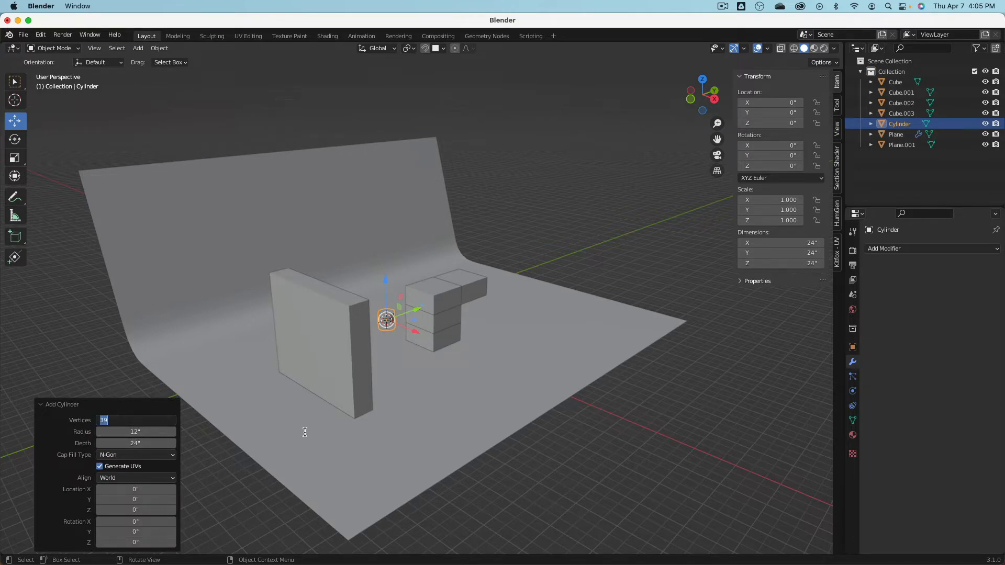
text(64)
key(Return)
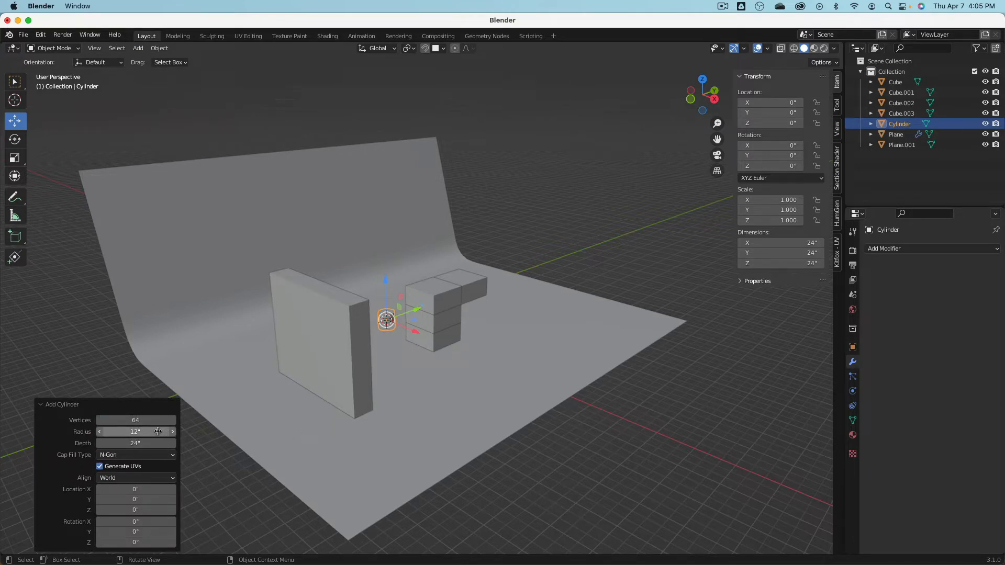
mouse_move(157, 431)
mouse_down()
mouse_move(212, 437)
mouse_move(139, 432)
mouse_move(157, 432)
mouse_up()
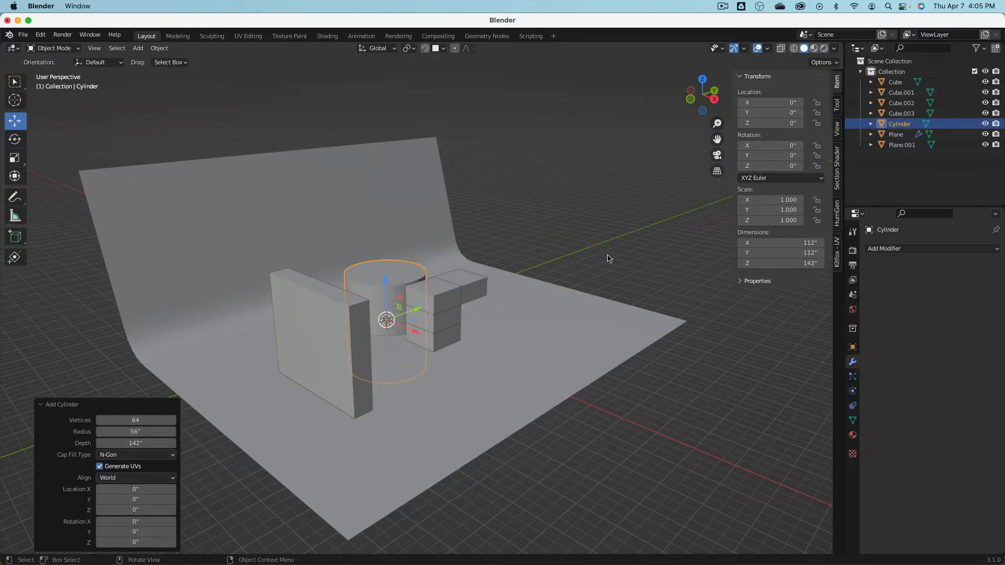
Rotate the cylinder 90° about the X axis.
middle_drag(581, 230, 492, 266)
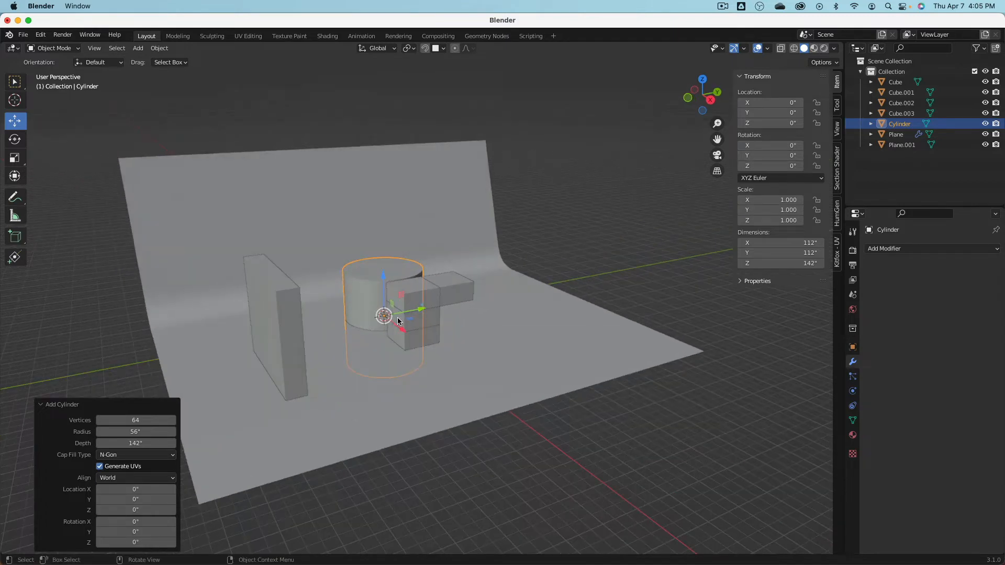
click(763, 147)
text(9)
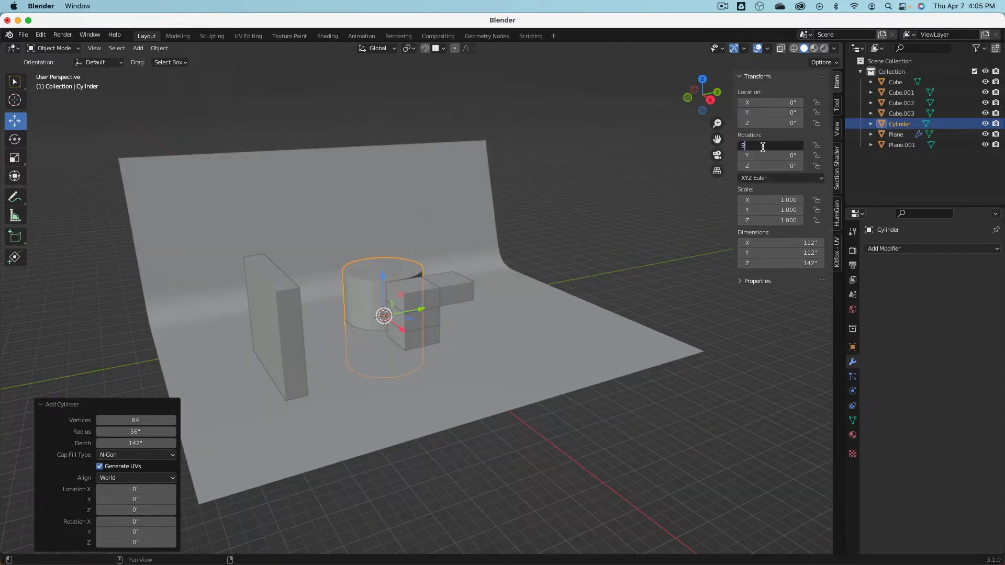
text(0)
key(Return)
Move the cylinder through the wall block, to about X 100, Y -198 and Z 52.9 inches.
drag(419, 311, 272, 325)
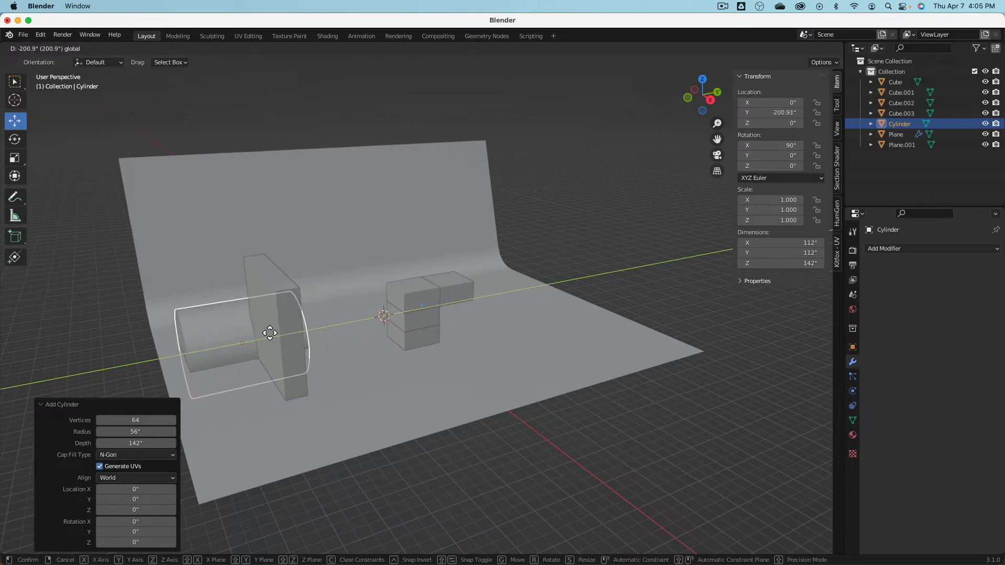
middle_drag(272, 325, 361, 372)
drag(366, 376, 463, 384)
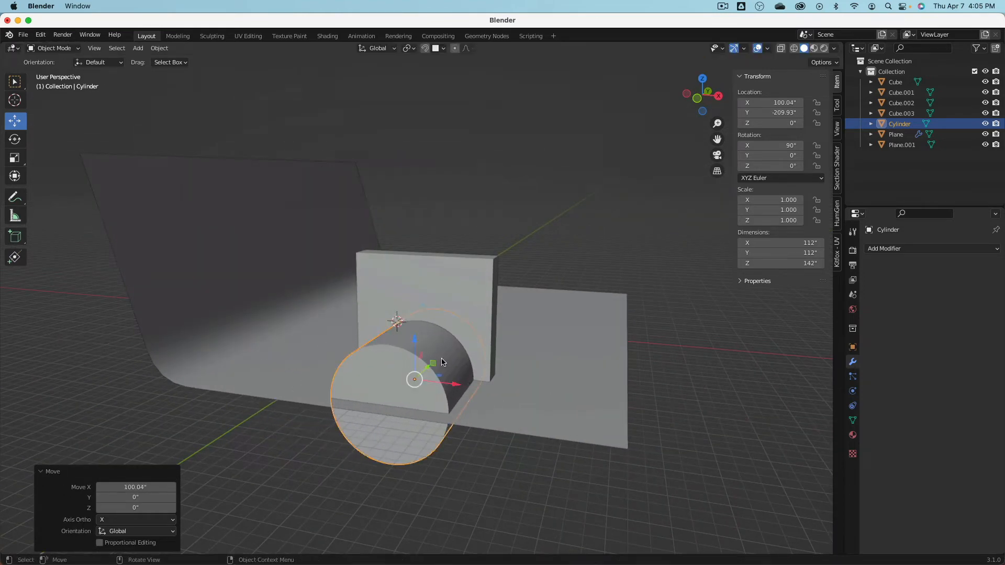
drag(417, 342, 428, 289)
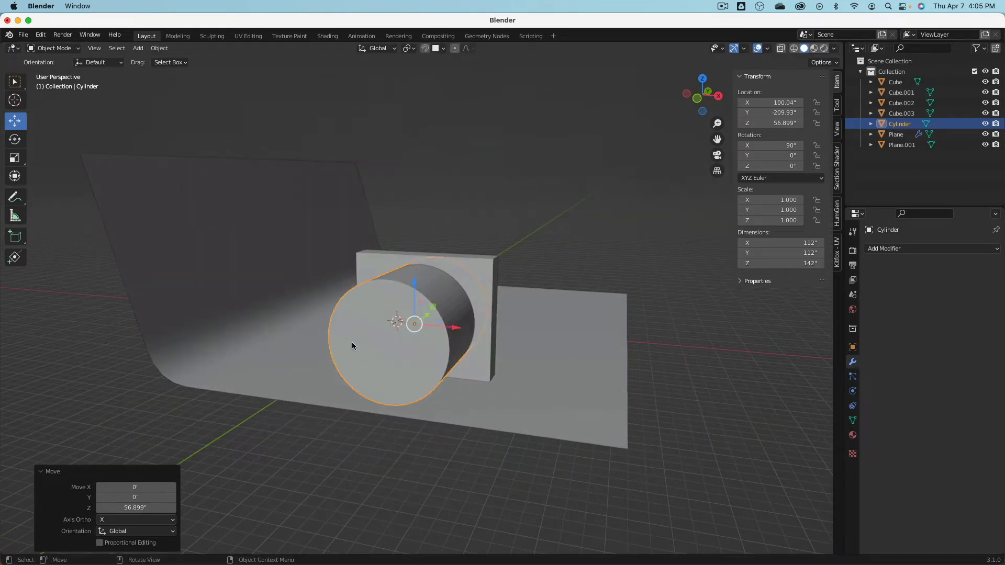
middle_drag(458, 314, 410, 340)
drag(346, 361, 310, 348)
Set the cylinder's X and Y dimensions to 90 inches each.
click(775, 243)
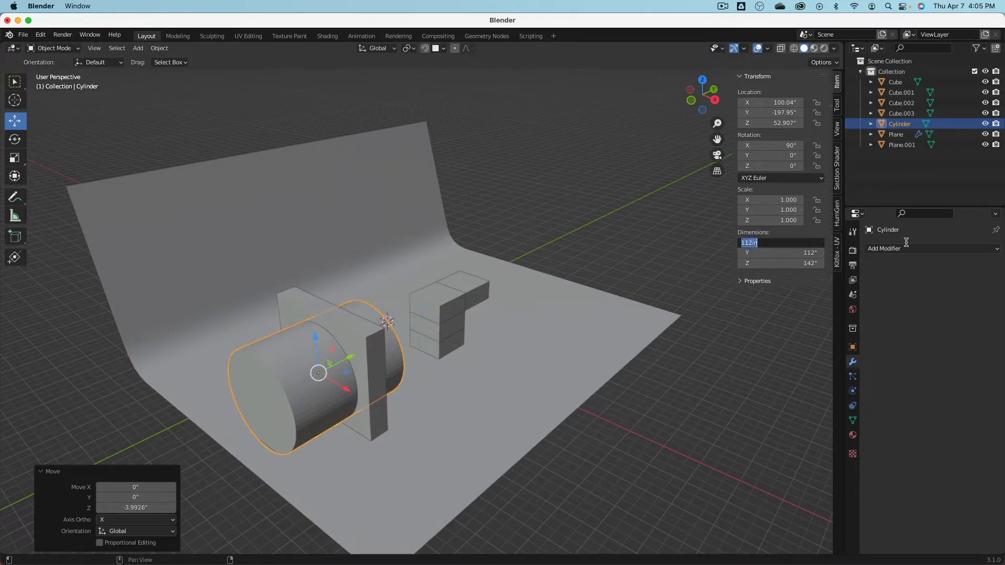
text(90)
key(Tab)
text(90)
key(Return)
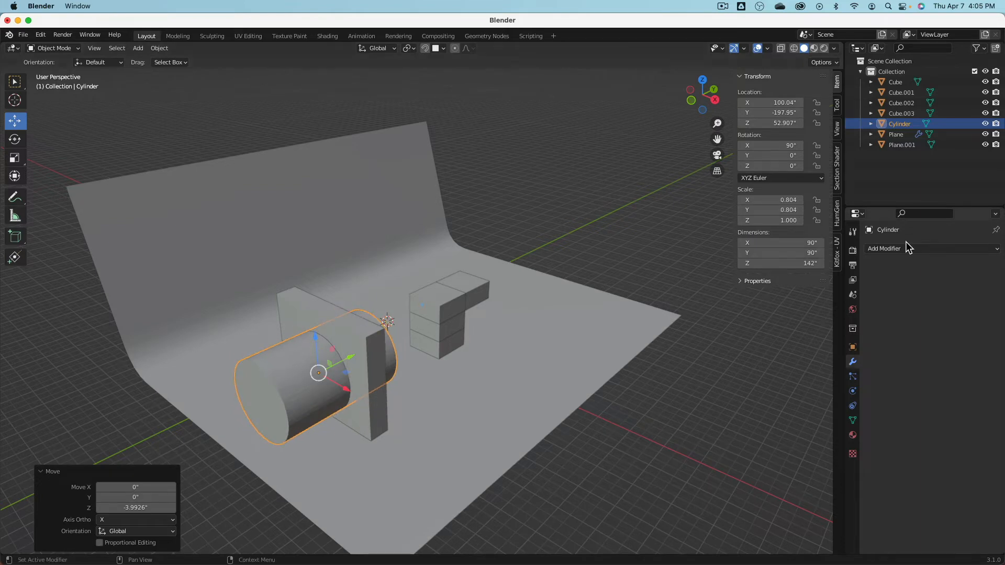
Apply the cylinder's scale and shade it smooth.
mouse_move(423, 313)
middle_down()
mouse_move(444, 299)
mouse_move(426, 304)
middle_up()
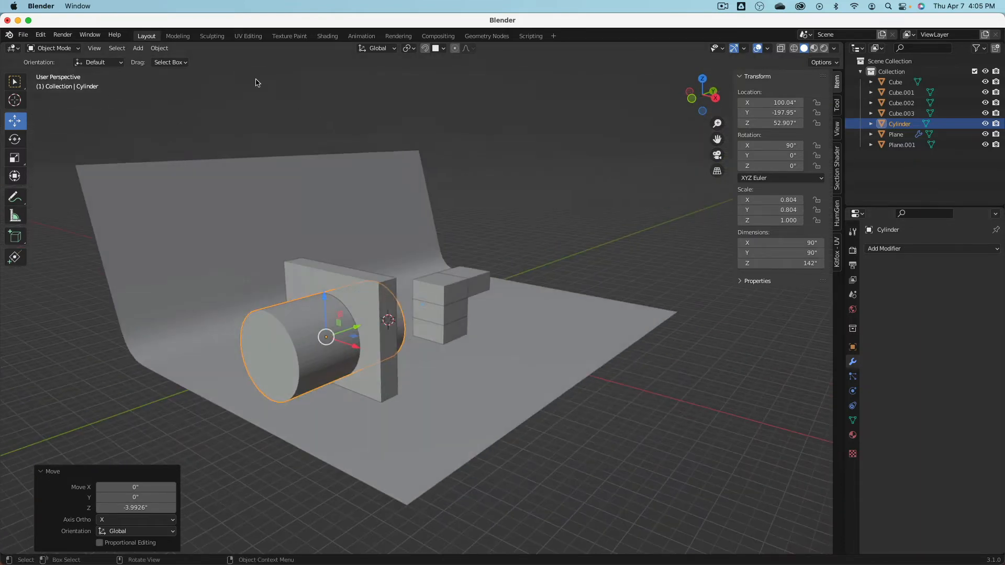
click(160, 48)
mouse_move(183, 113)
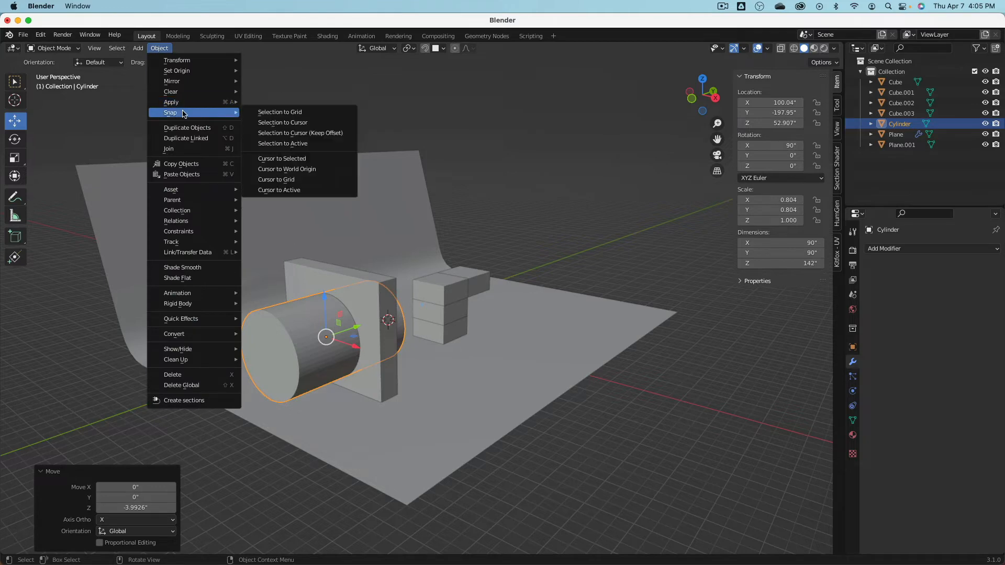
click(279, 123)
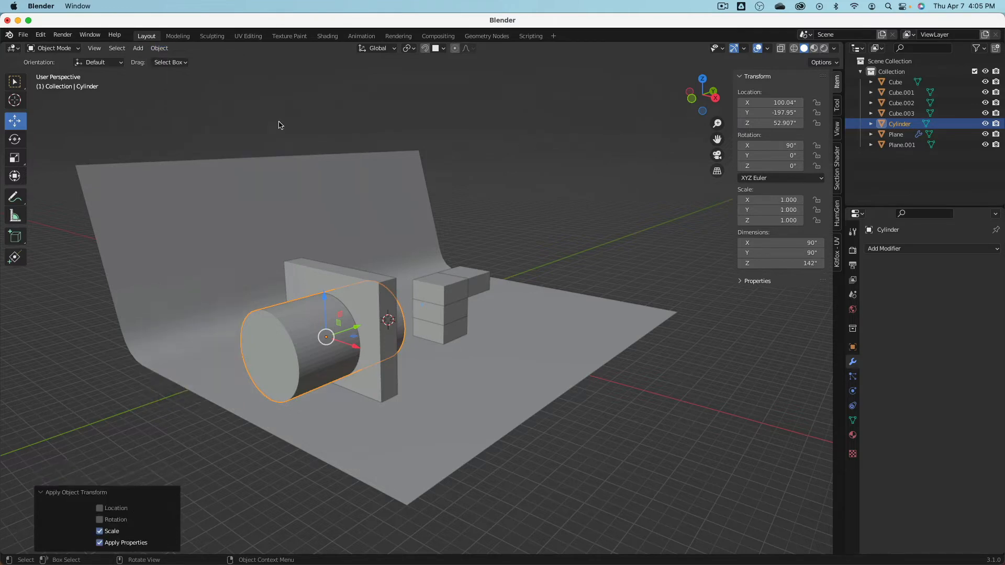
right_click(288, 318)
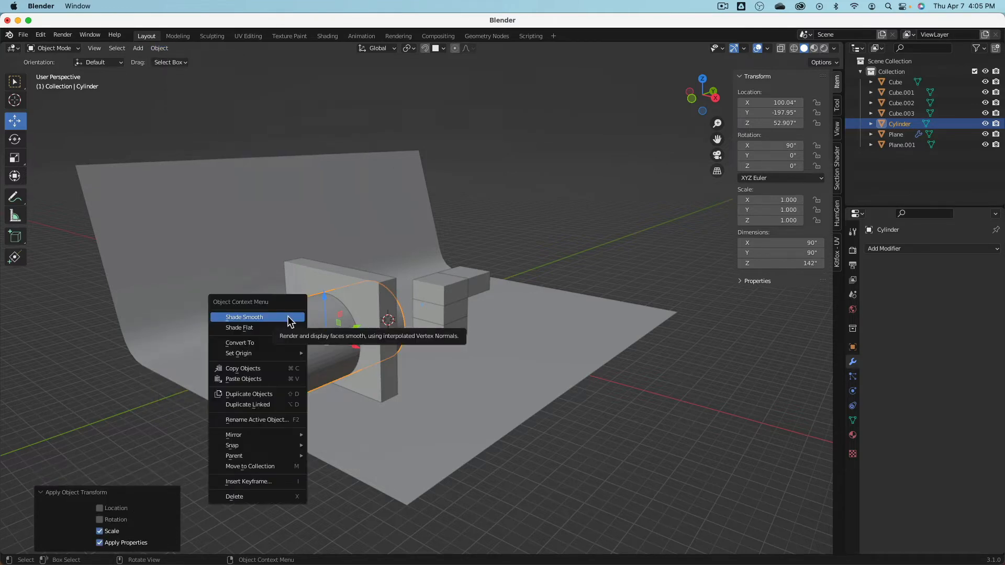
click(288, 318)
Enable Auto Smooth at 30° in the cylinder's mesh normals settings.
click(160, 48)
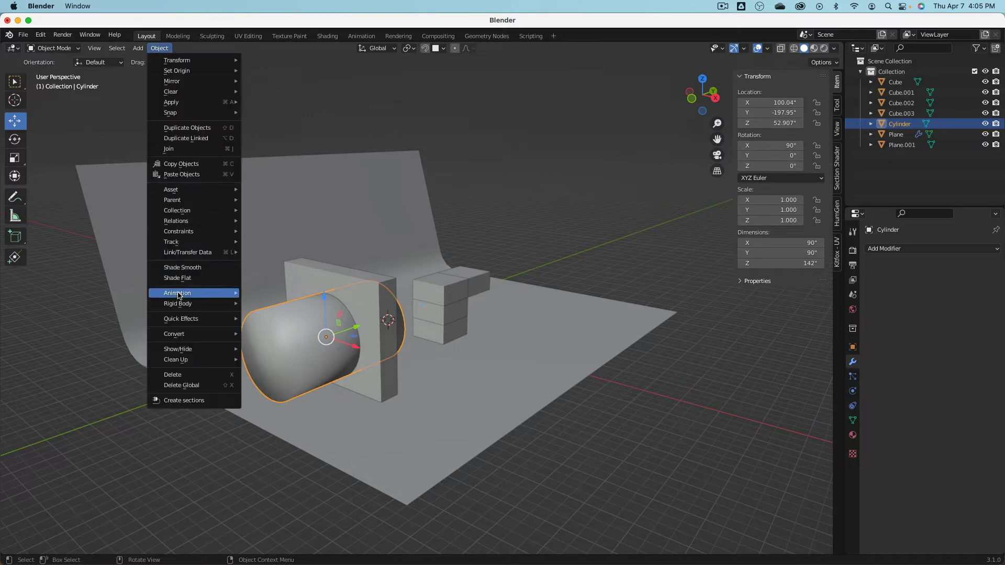
click(853, 420)
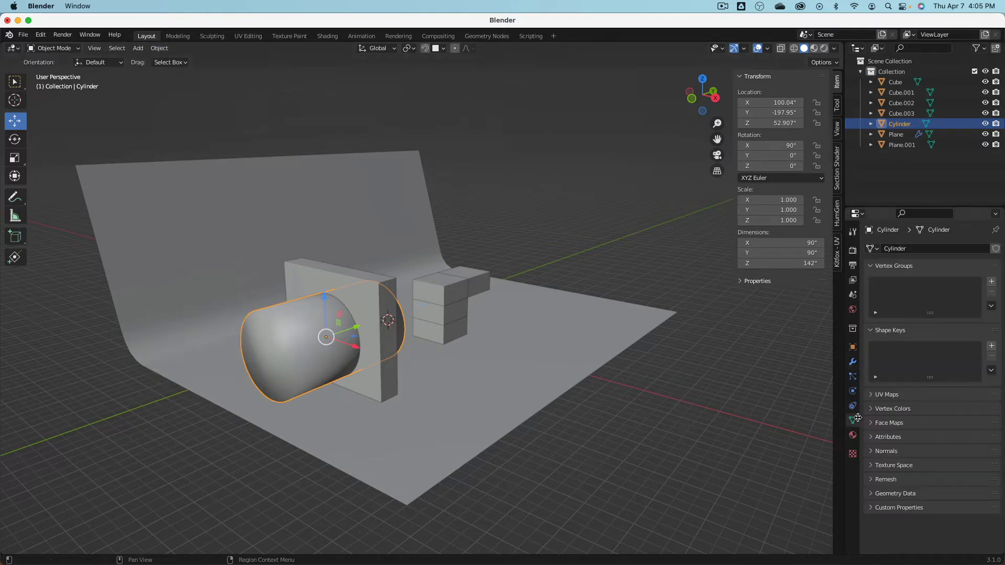
click(871, 452)
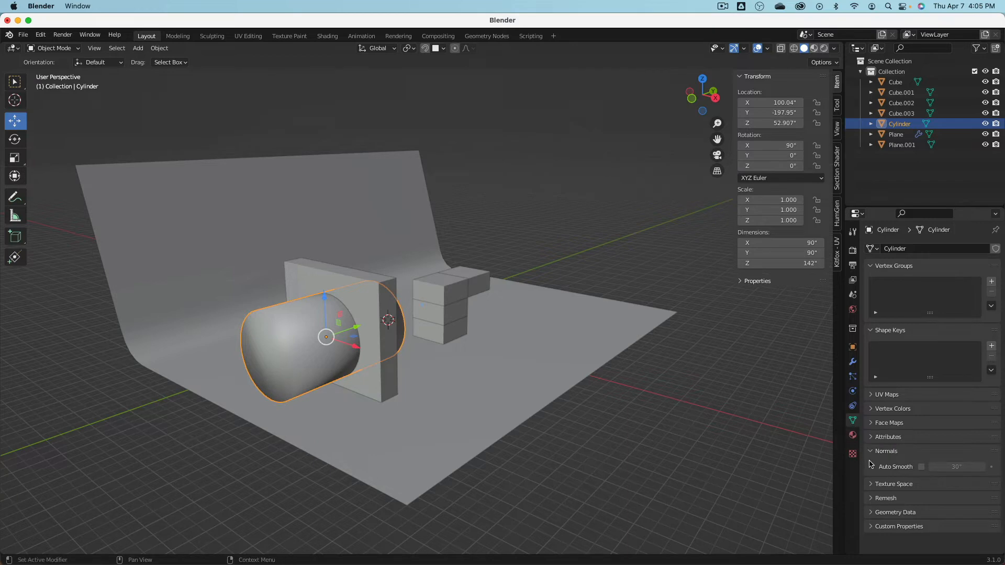
click(921, 468)
mouse_move(707, 417)
middle_down()
mouse_move(531, 395)
mouse_move(583, 399)
mouse_move(605, 384)
mouse_move(597, 386)
middle_up()
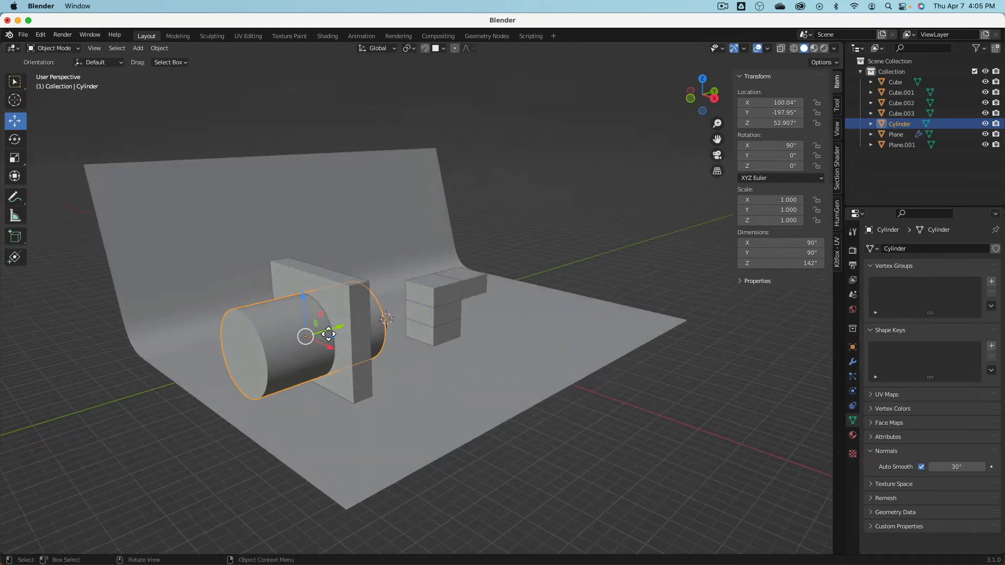
Move the cylinder about -17.7 inches along Y and select the wall block.
drag(328, 334, 267, 366)
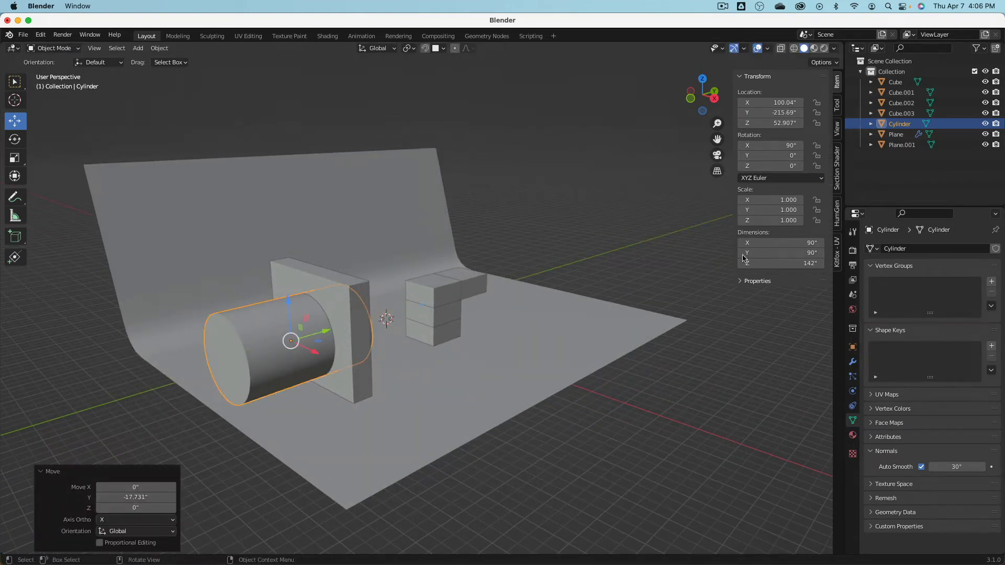
click(282, 274)
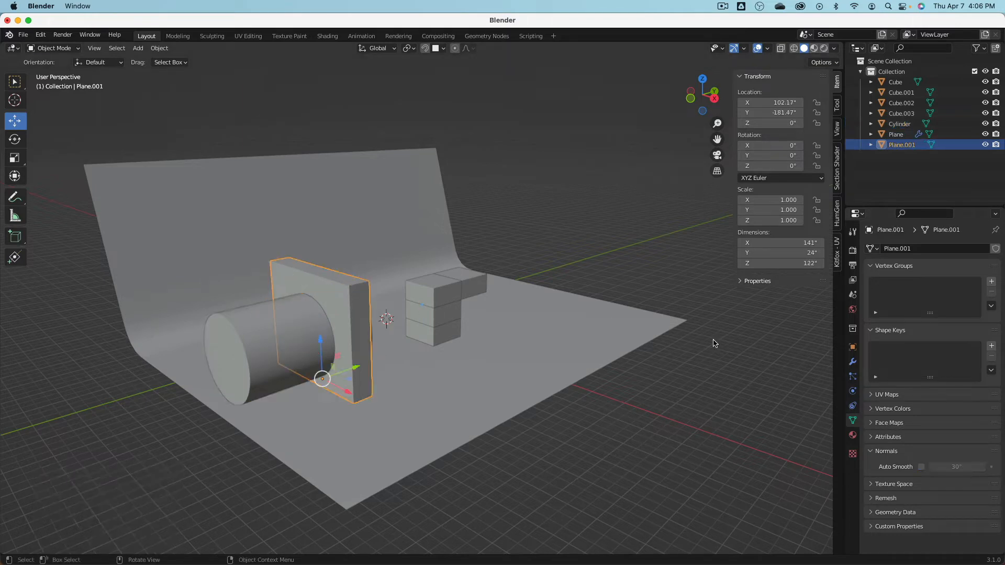
Add a Boolean modifier in Difference mode to the wall block, using the cylinder as the cutting object.
click(853, 362)
click(897, 249)
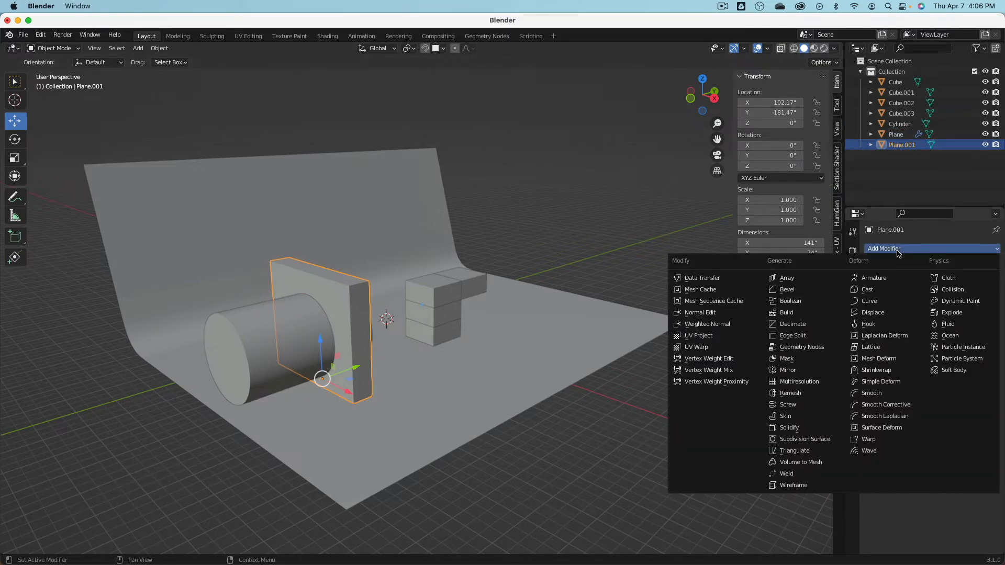
click(800, 302)
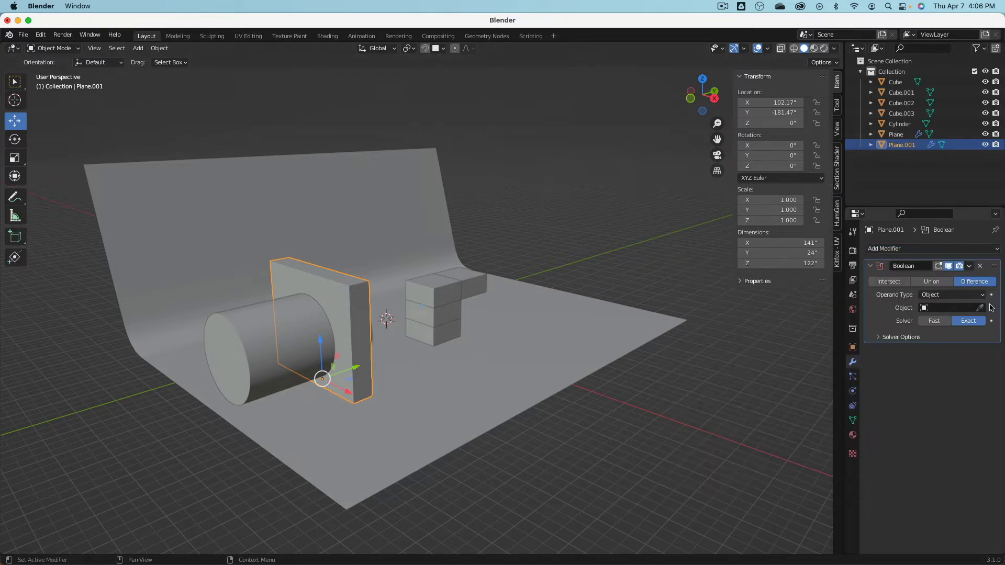
click(981, 310)
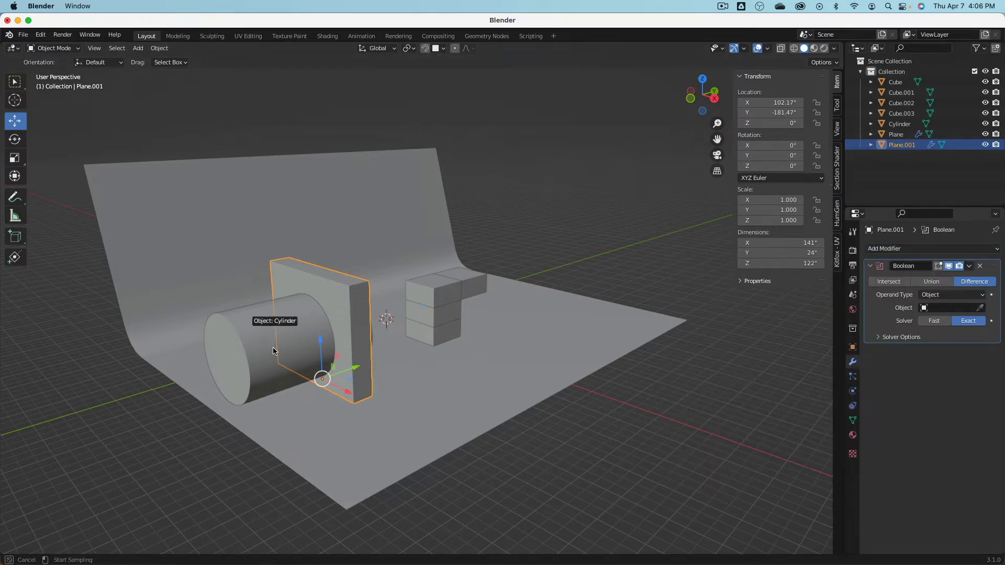
click(274, 347)
mouse_move(560, 419)
middle_down()
mouse_move(476, 422)
mouse_move(576, 417)
middle_up()
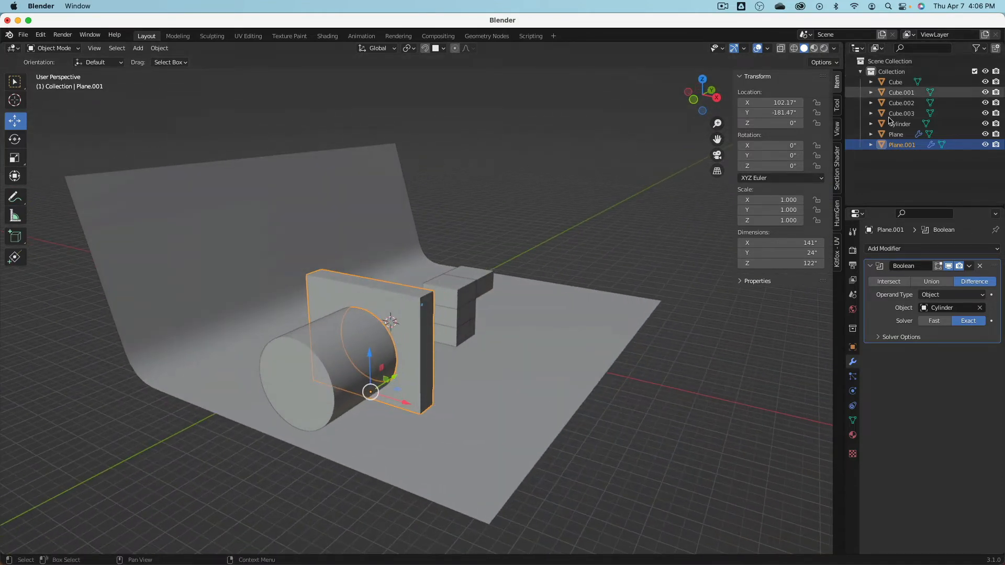
Create a new collection in the scene.
right_click(878, 175)
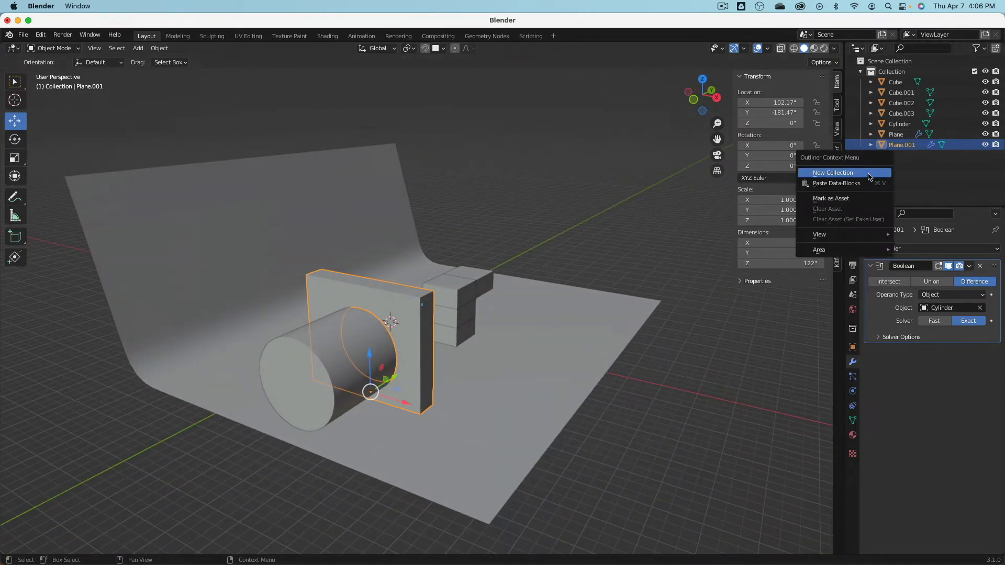
click(870, 176)
drag(891, 145, 893, 156)
click(975, 145)
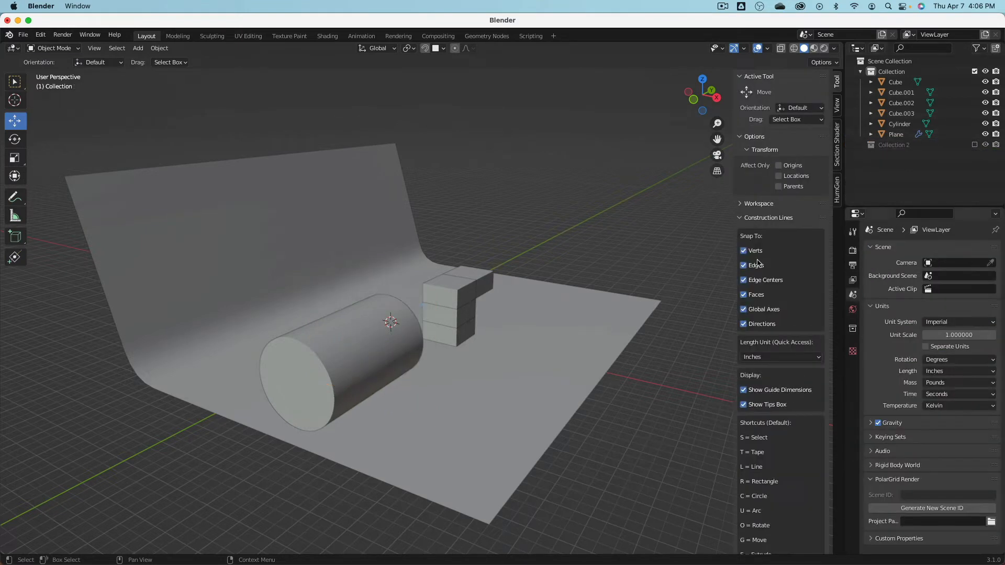
click(975, 145)
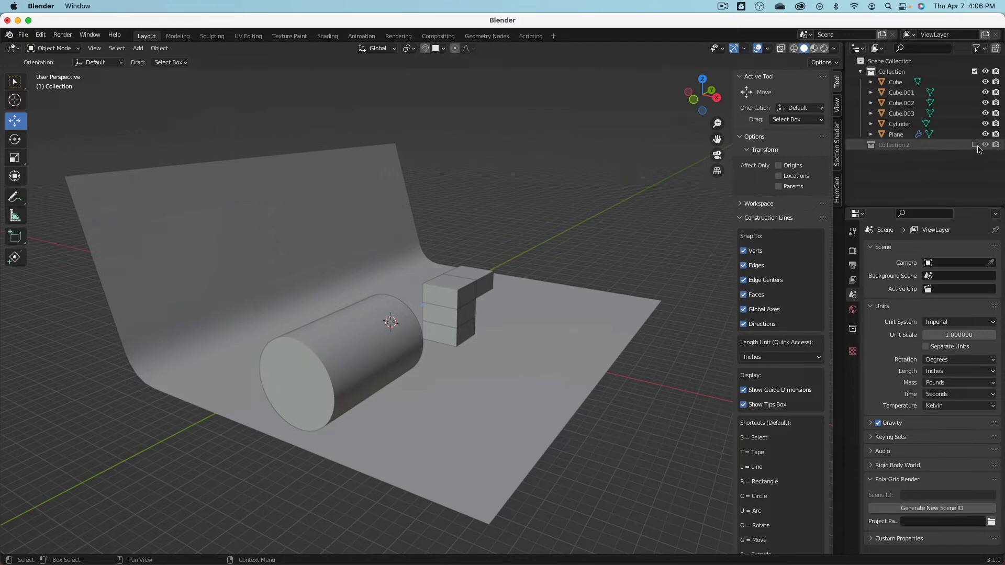
click(901, 155)
click(899, 156)
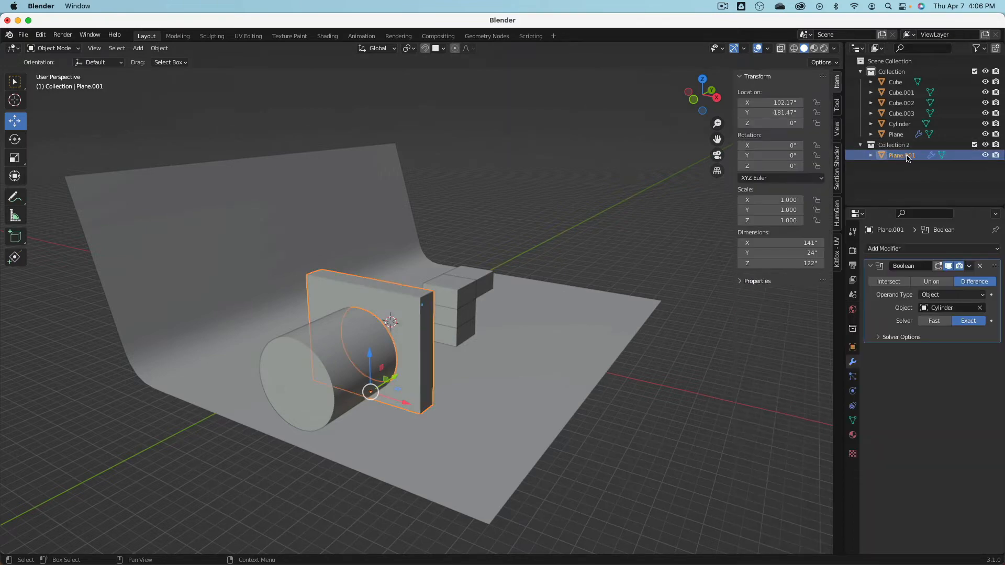
drag(908, 159, 885, 73)
Move the cylinder into Collection 2 and exclude that collection from the view layer.
click(312, 335)
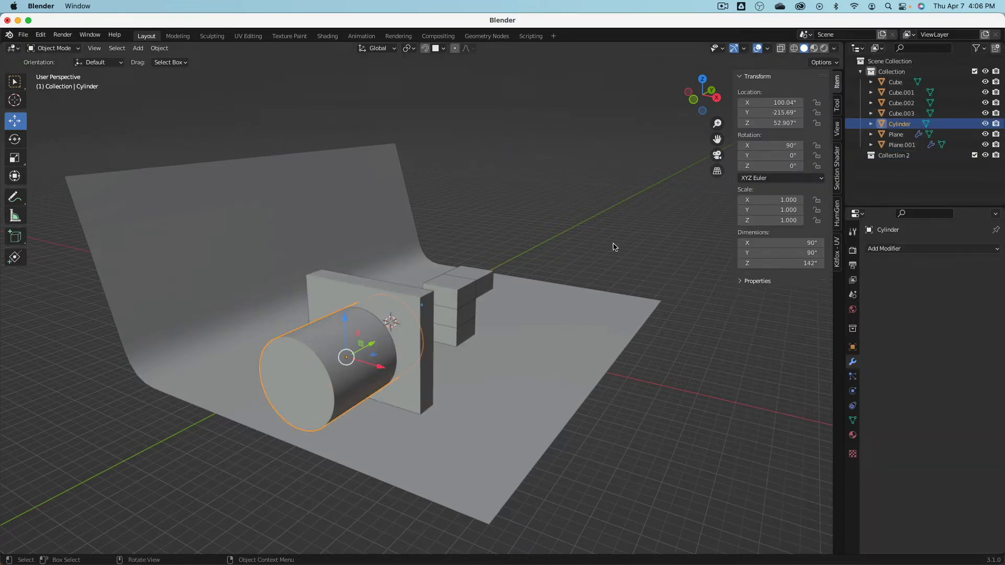
drag(899, 124, 895, 156)
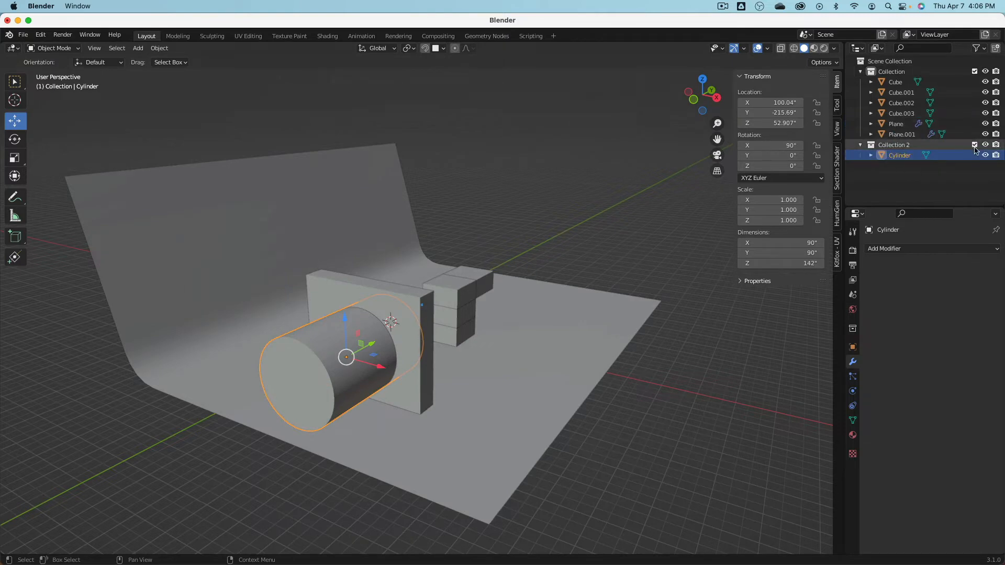
click(974, 145)
mouse_move(462, 272)
middle_down()
mouse_move(462, 232)
mouse_move(441, 249)
mouse_move(456, 274)
middle_up()
Enable Auto Smooth at 30° in the wall block's mesh normals settings.
click(381, 307)
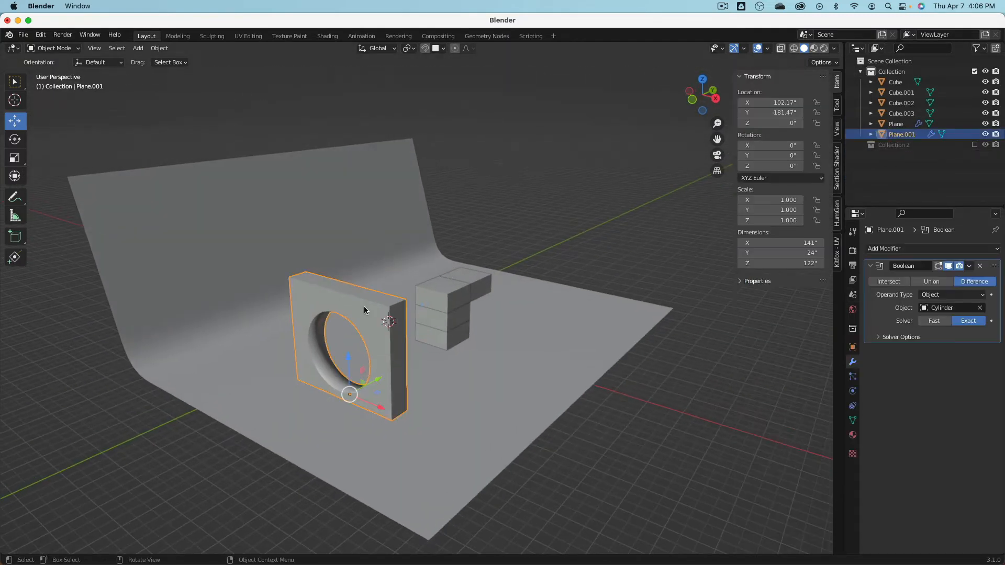
click(851, 420)
click(921, 467)
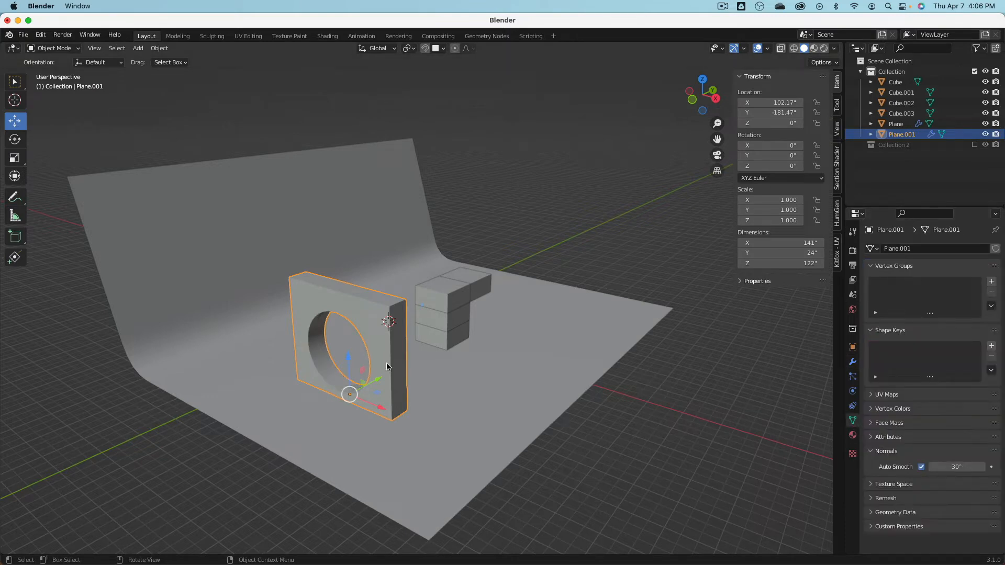
middle_drag(342, 353, 348, 309)
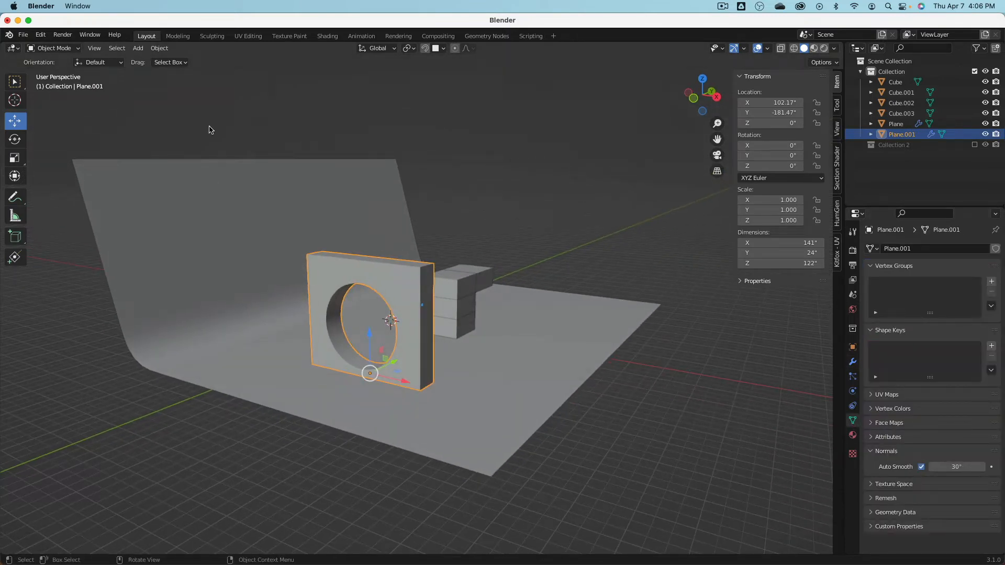
Look at the wall block's underlying mesh in Edit Mode, return to Object Mode and show its Boolean modifier.
click(67, 49)
click(65, 72)
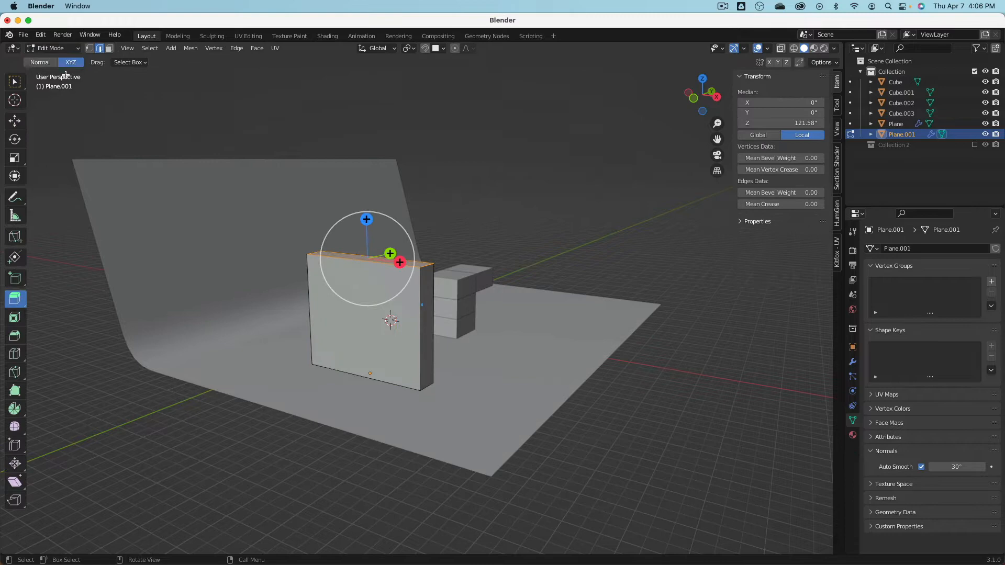
click(61, 49)
click(62, 61)
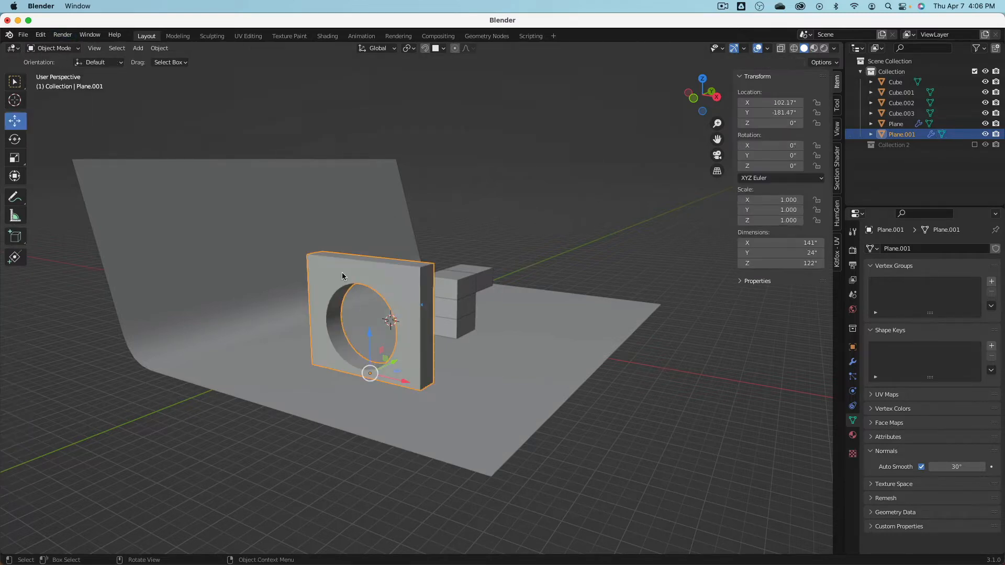
click(853, 363)
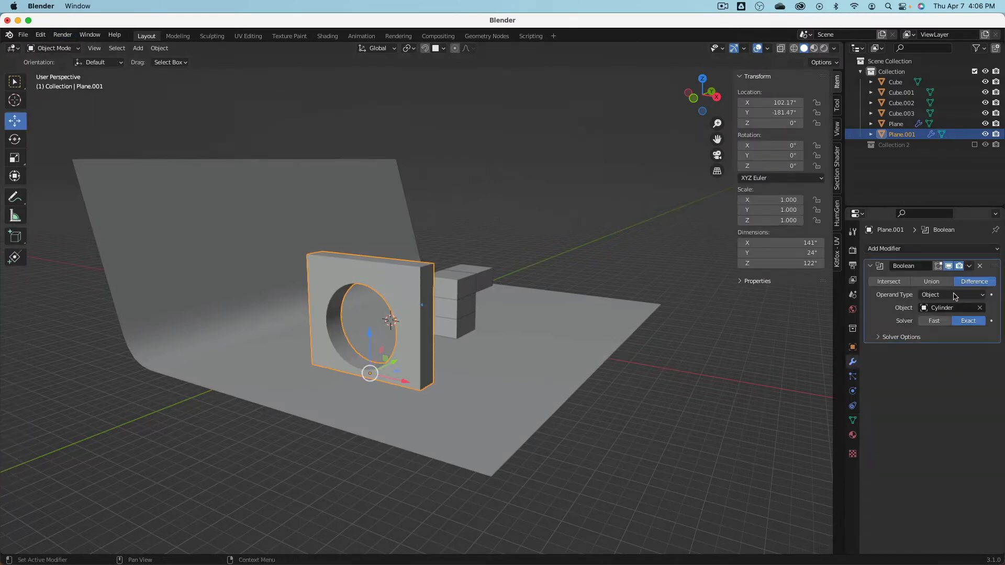
Include Collection 2 in the view layer again and duplicate the cylinder about 97.6 inches upward along Z.
click(974, 145)
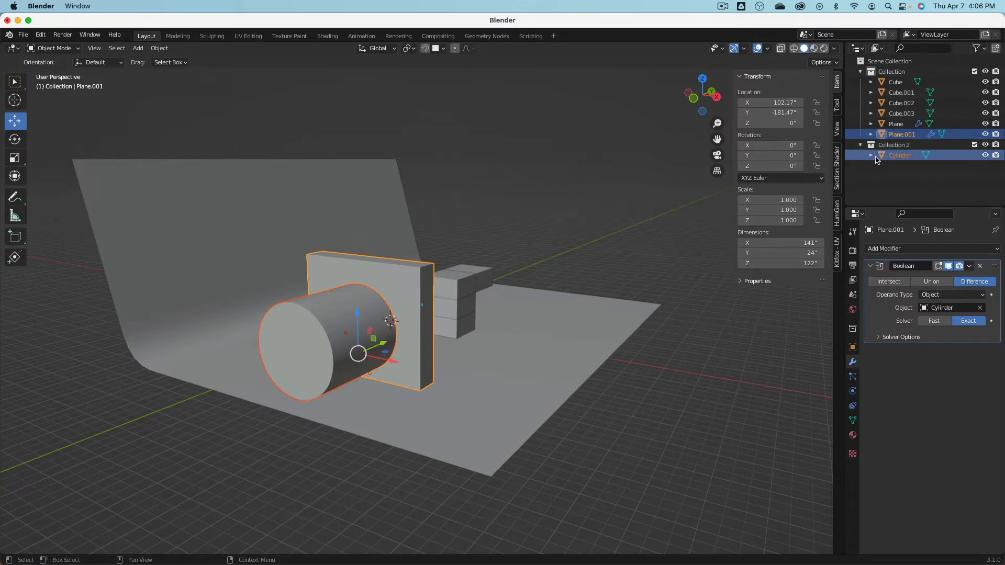
click(310, 310)
key(shift+d)
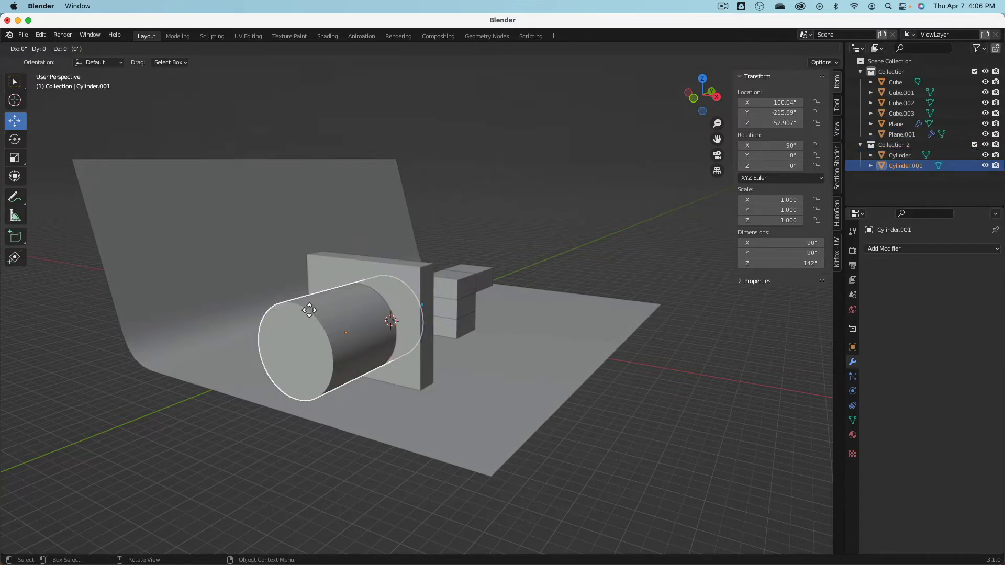
key(z)
click(312, 214)
Select both cylinders and move them 72 inches along X.
middle_drag(310, 213, 525, 317)
shift+click(525, 317)
key(g)
key(x)
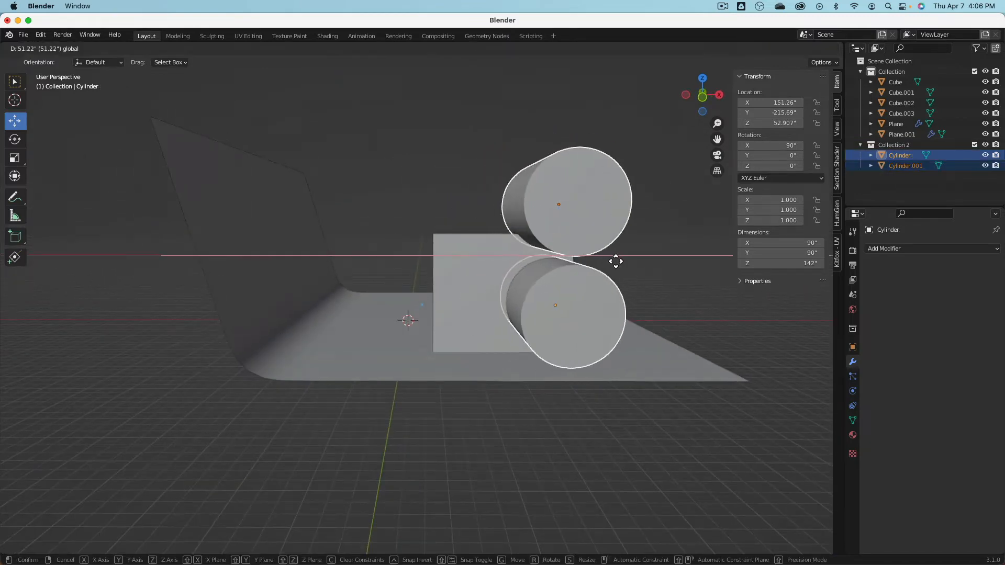
click(629, 262)
Add an Array modifier with a count of 2 to the lower cylinder, using a negative relative X factor that leaves a gap.
middle_drag(499, 232, 496, 227)
click(575, 300)
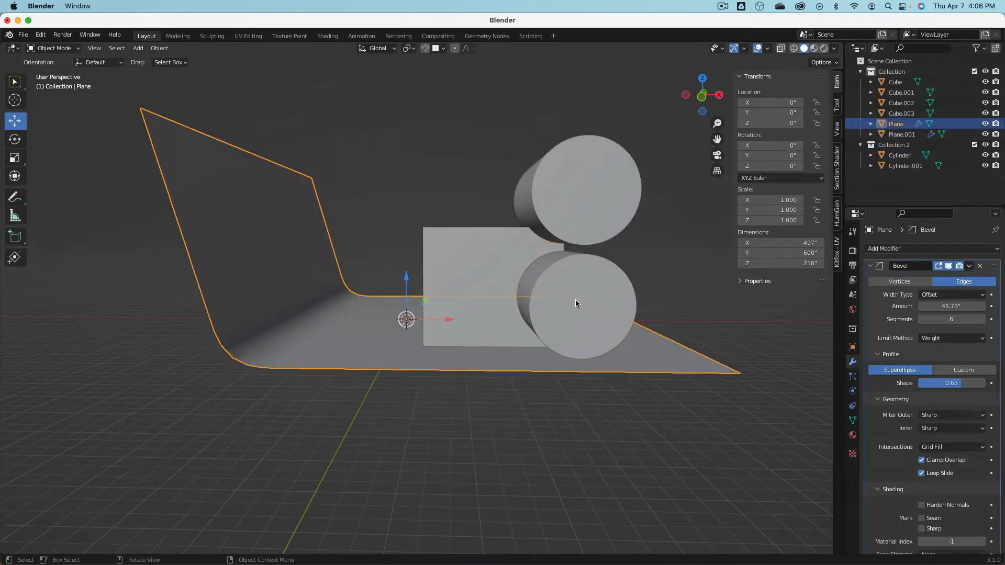
click(612, 278)
click(890, 248)
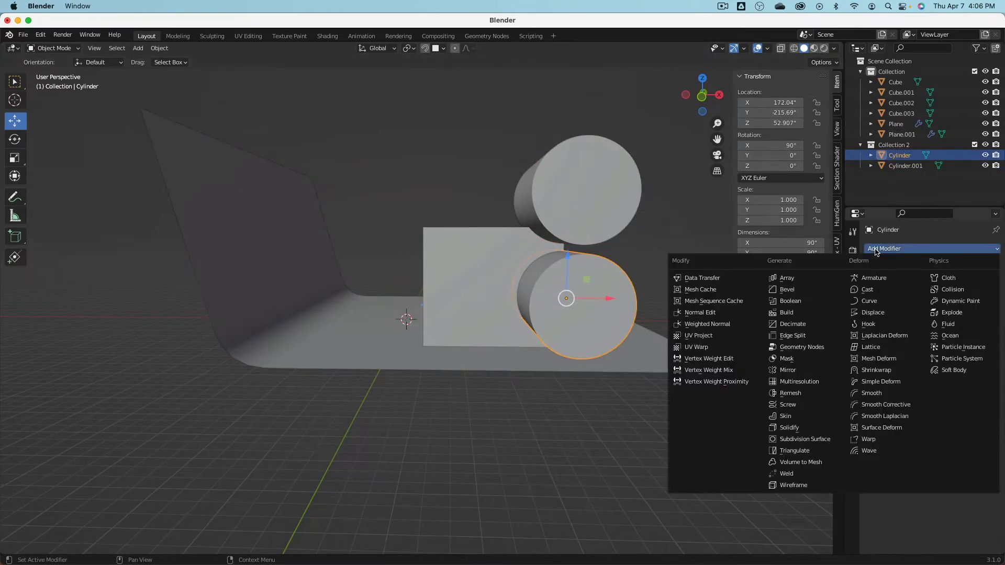
click(809, 282)
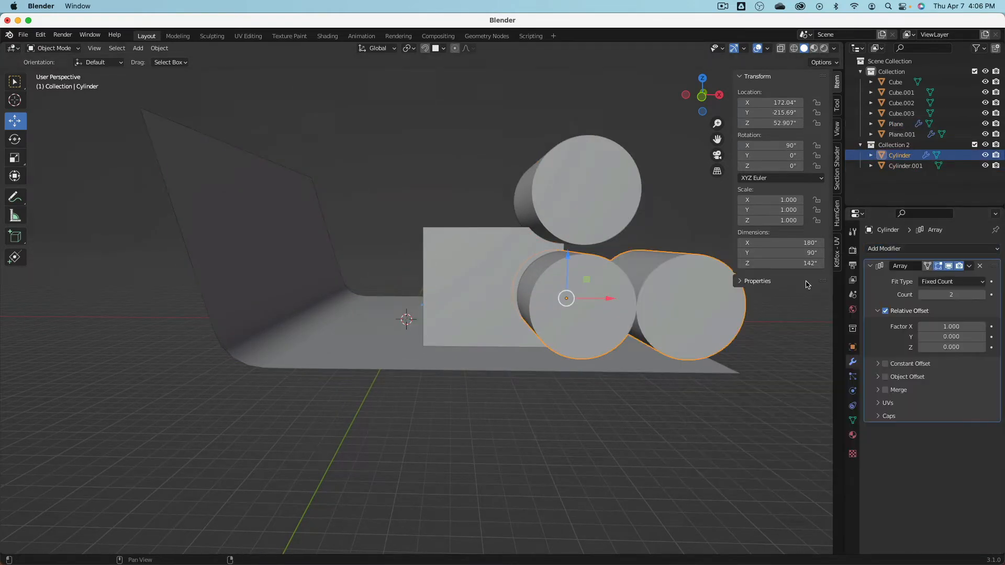
click(956, 296)
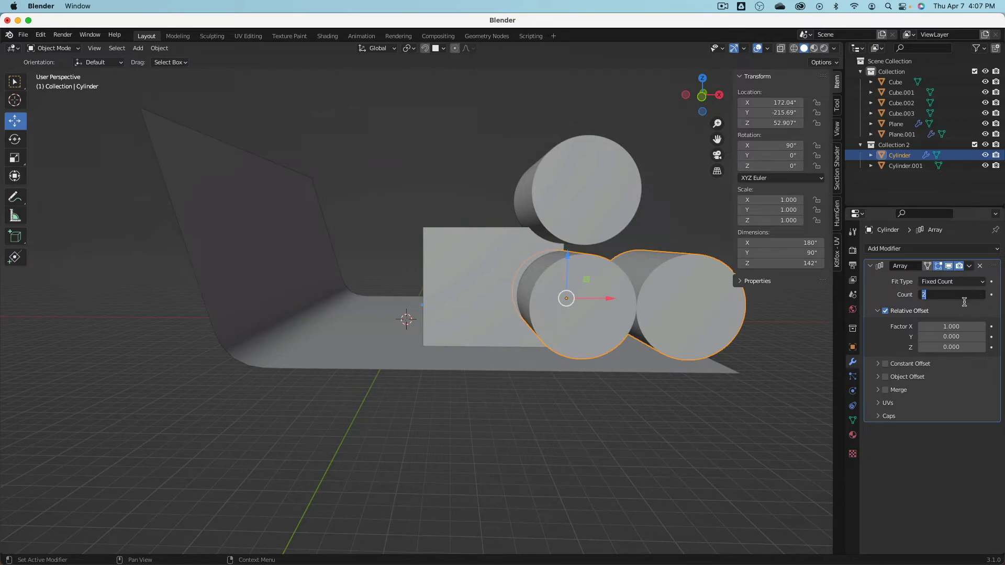
key(Return)
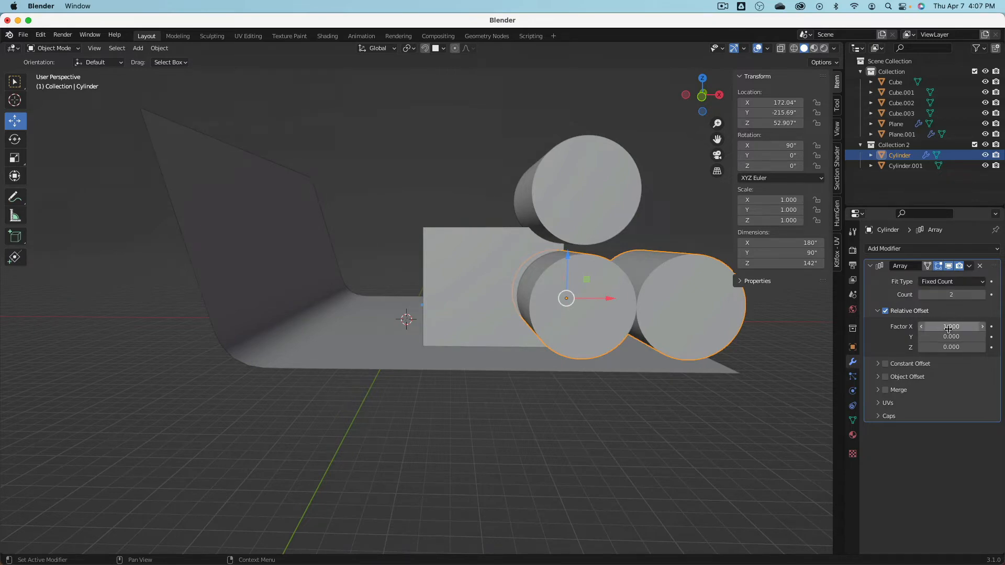
drag(945, 328, 893, 329)
Add an Array modifier to the upper cylinder with a count of 2 and a relative X factor of -1.1.
click(597, 188)
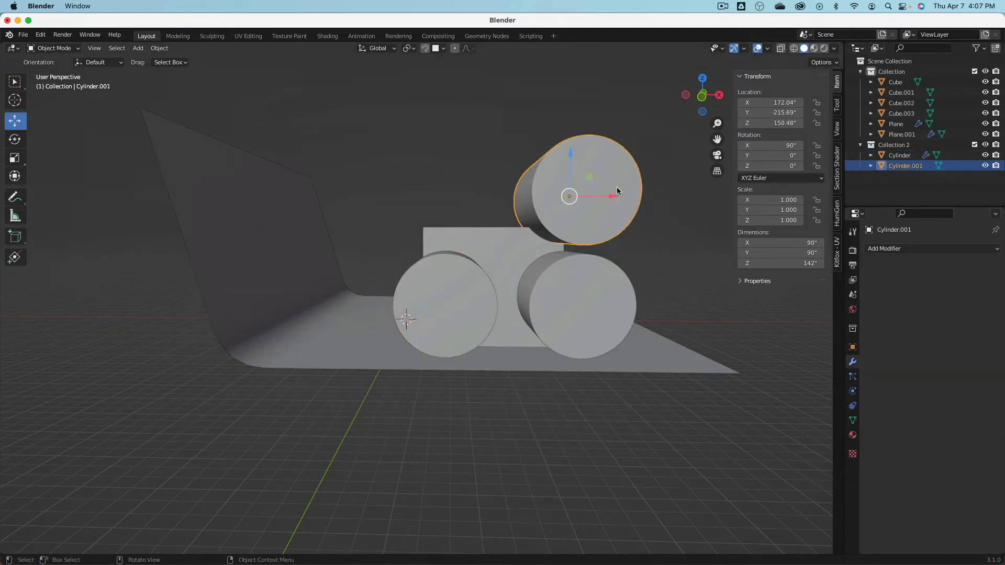
click(932, 249)
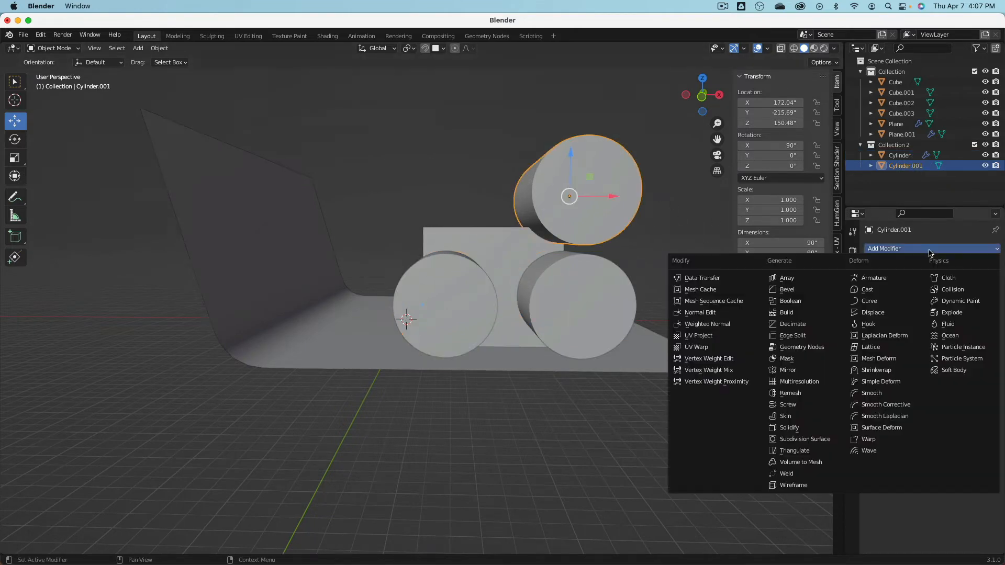
click(819, 282)
drag(973, 326, 940, 294)
click(923, 294)
click(923, 294)
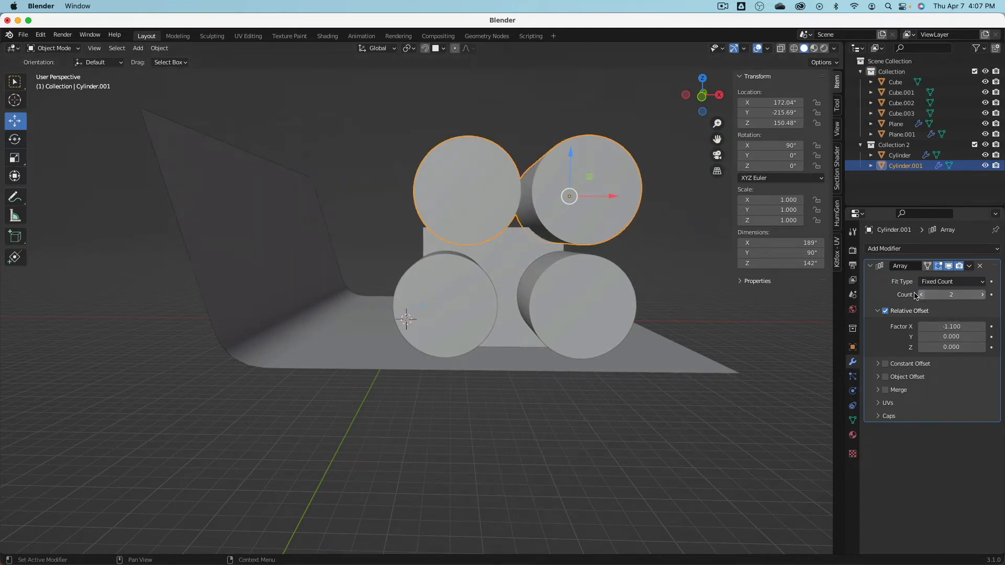
Scale the upper cylinder array uniformly to about 0.339 and move it about 34 inches down along Z.
middle_drag(649, 298, 584, 225)
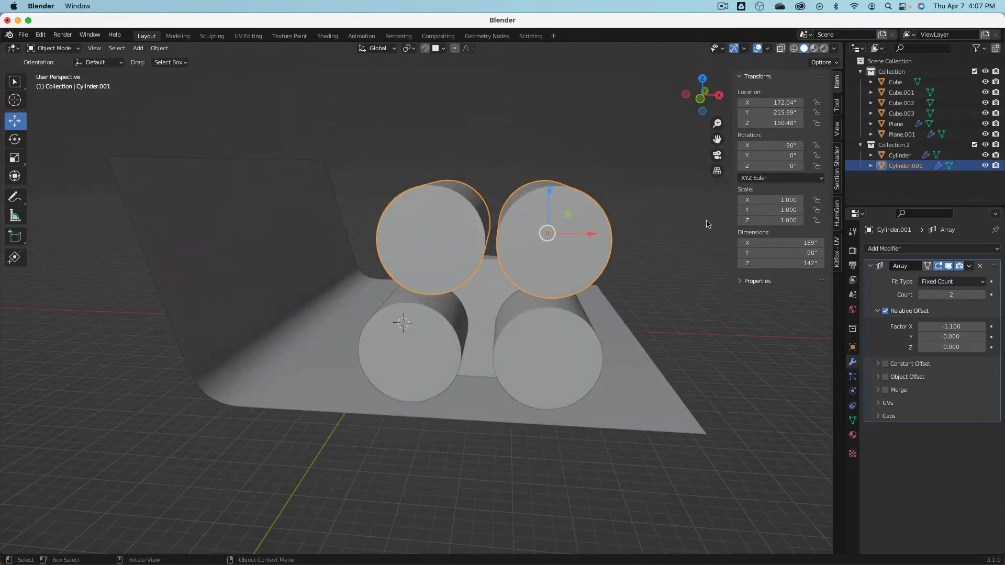
key(s)
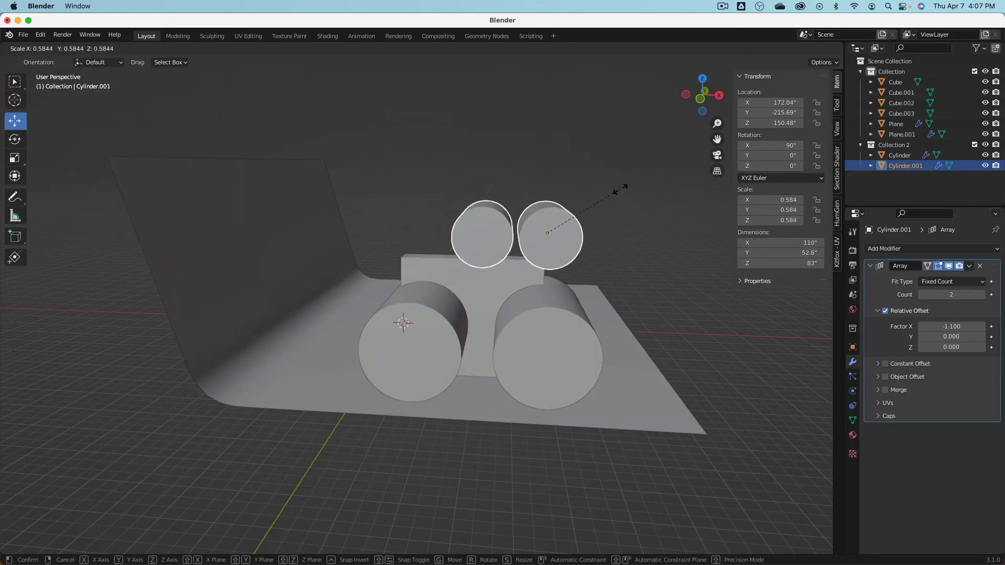
click(593, 205)
key(g)
key(z)
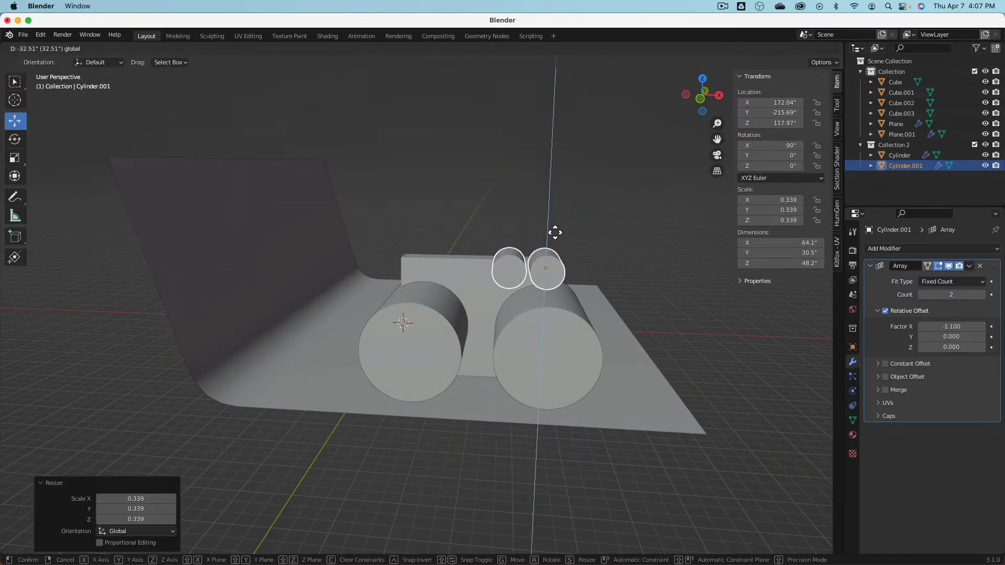
click(554, 233)
Move the small cylinder array about 36.1 inches along Y so it passes through the wall block.
middle_drag(554, 234, 437, 252)
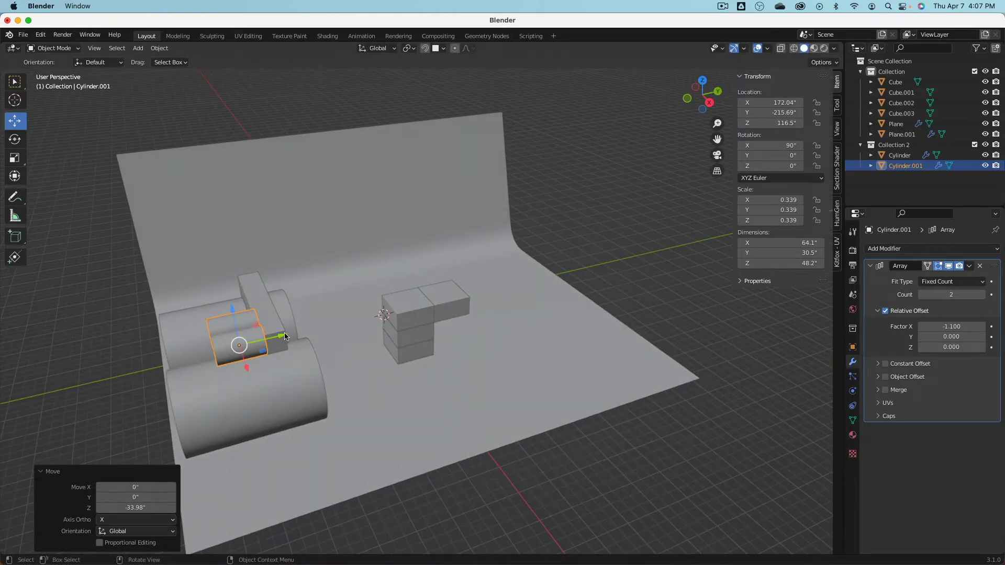
drag(285, 336, 348, 319)
middle_drag(348, 319, 386, 299)
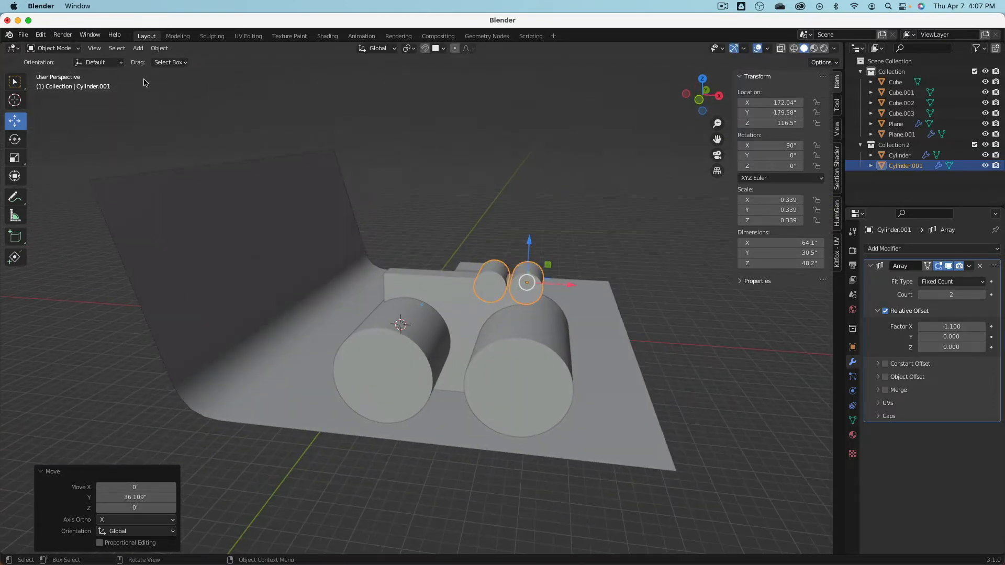
Apply the small cylinder's scale and set its array count to 3.
click(159, 47)
mouse_move(187, 115)
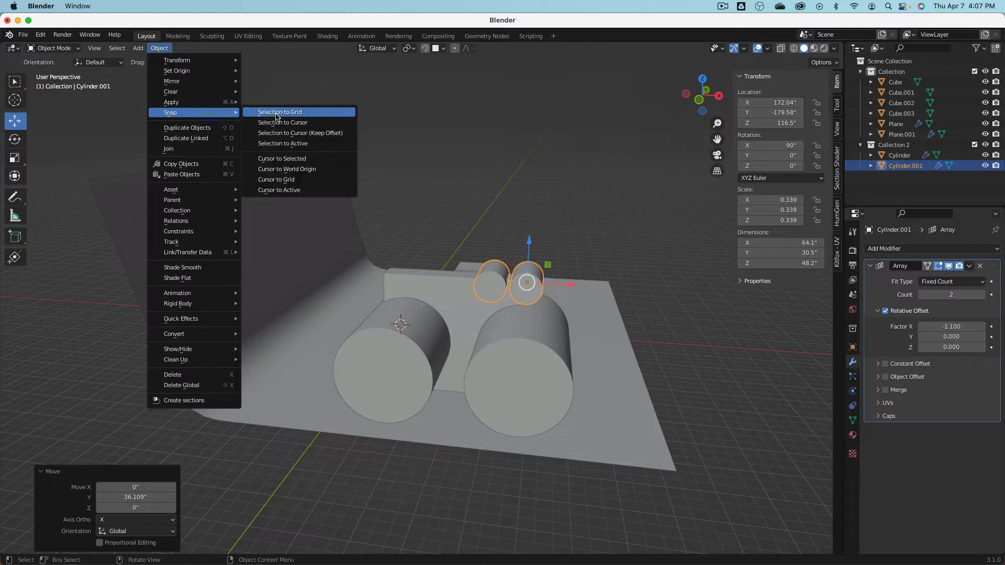
mouse_move(215, 102)
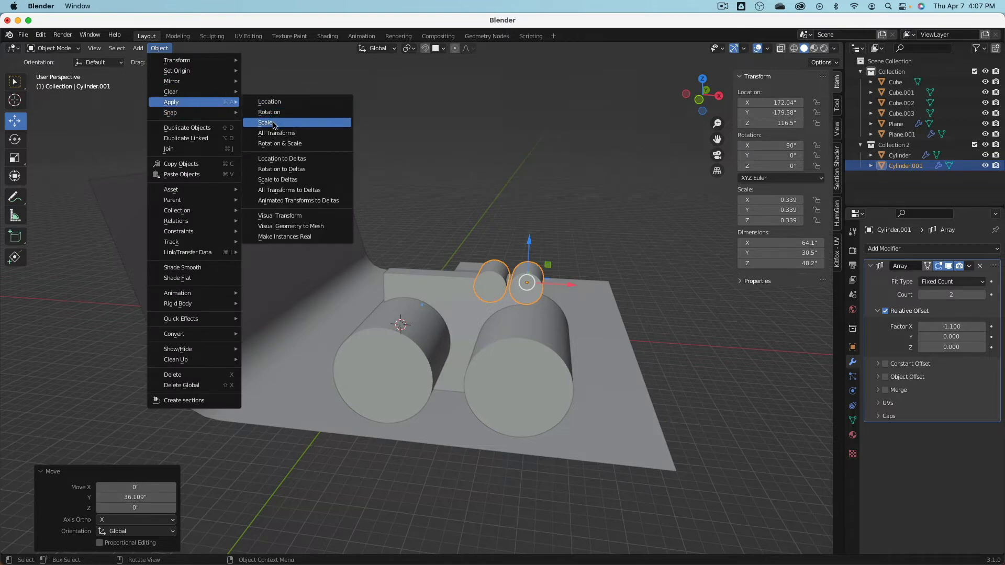
click(273, 123)
click(982, 294)
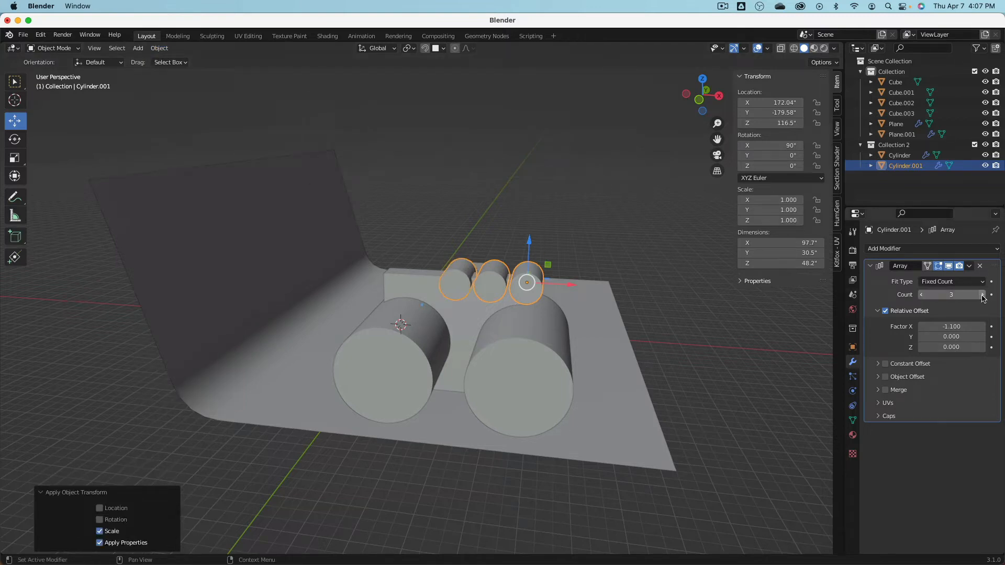
Set the small cylinder array's count to 5 so the row spans the top of the wall block.
click(983, 298)
click(983, 297)
click(983, 297)
middle_drag(623, 235, 641, 236)
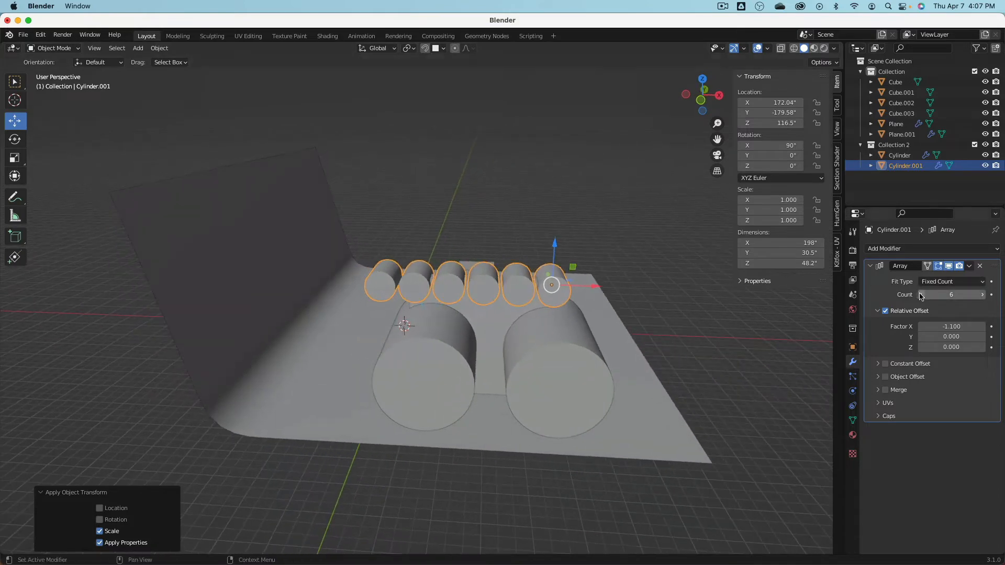
click(921, 297)
Exclude Collection 2 from the view layer and inspect the wall block's cuts and its Boolean modifier.
click(974, 144)
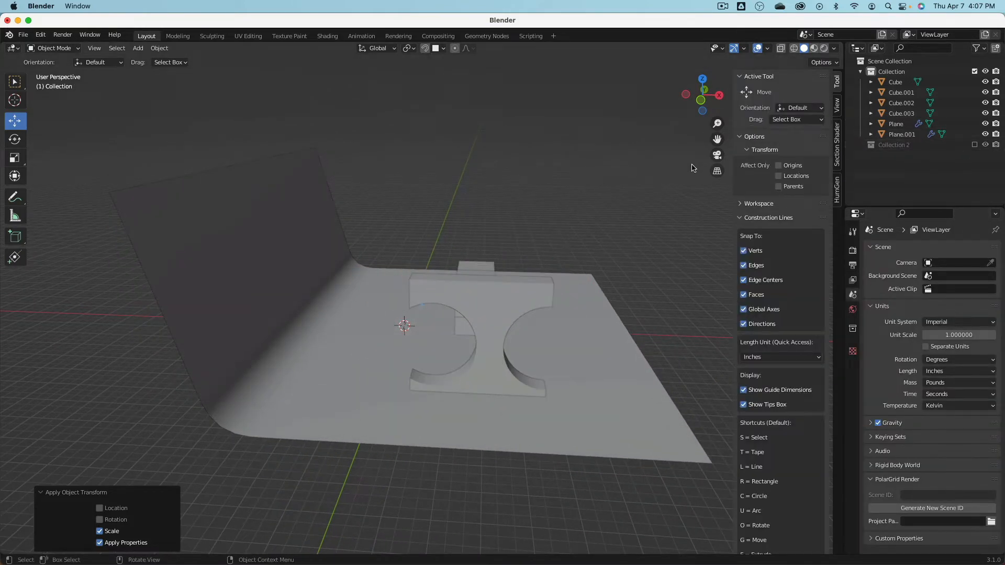
middle_drag(692, 167, 555, 208)
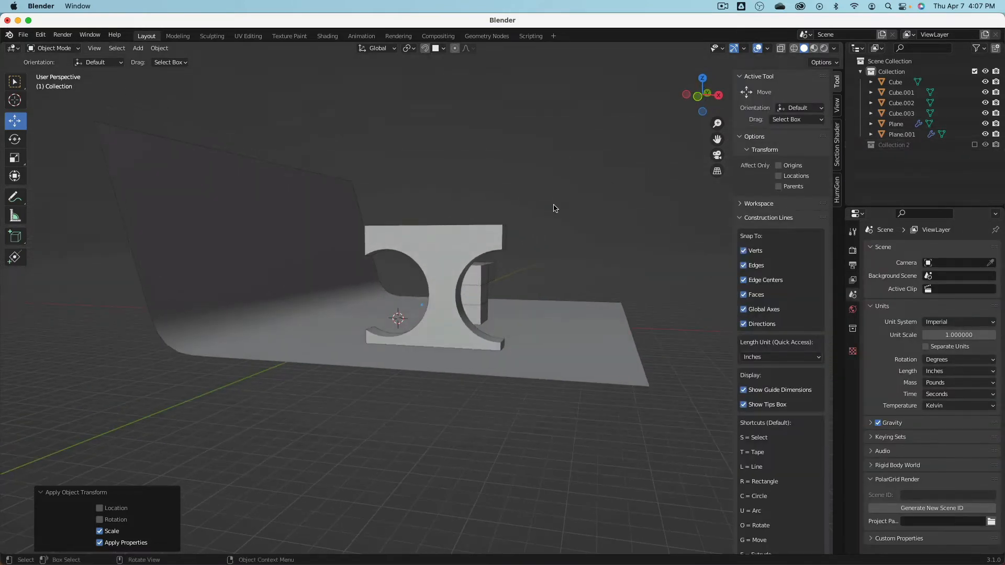
click(449, 227)
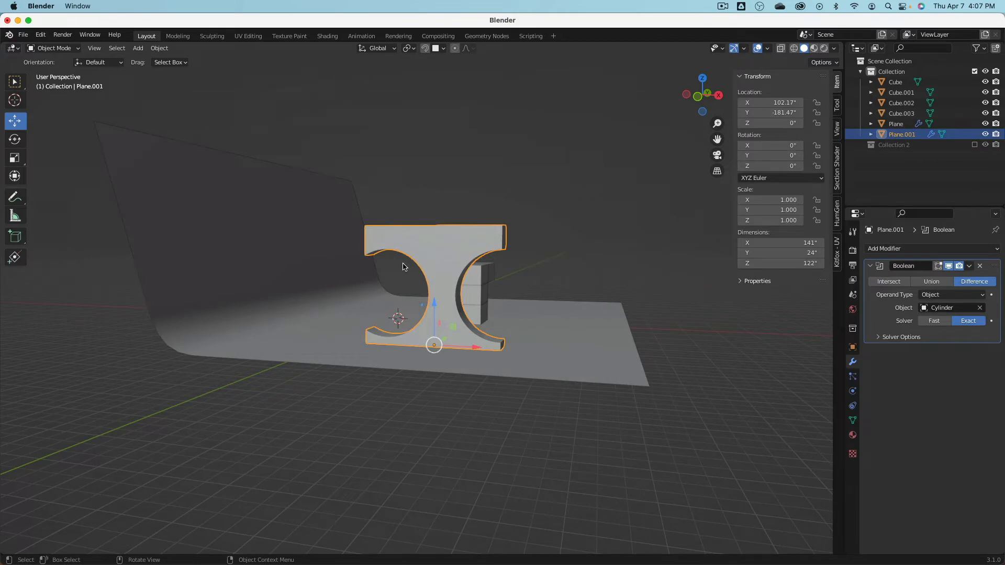
Include Collection 2 again and check the large cylinder's Array modifier, switching its viewport display off and on.
click(974, 144)
click(899, 155)
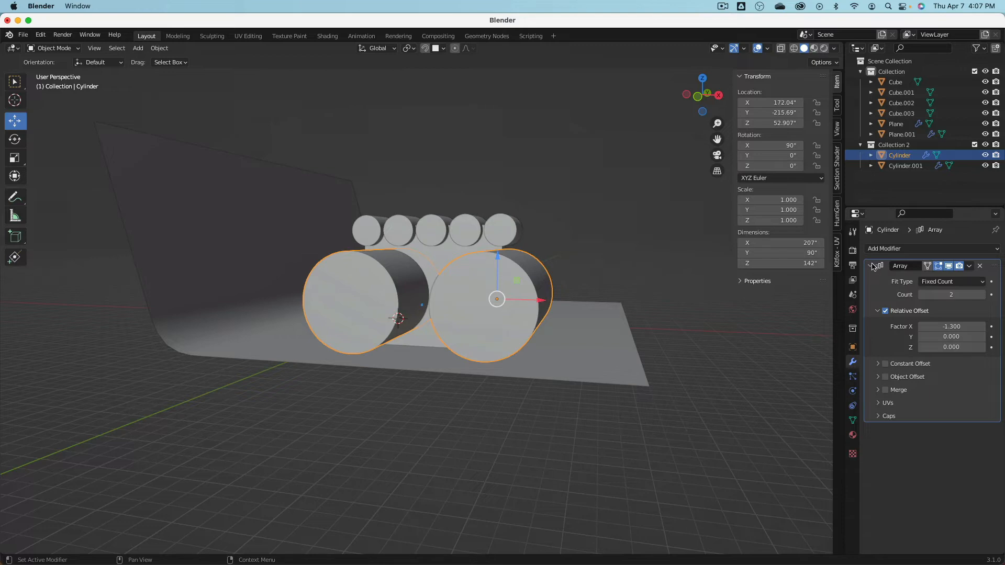
click(872, 265)
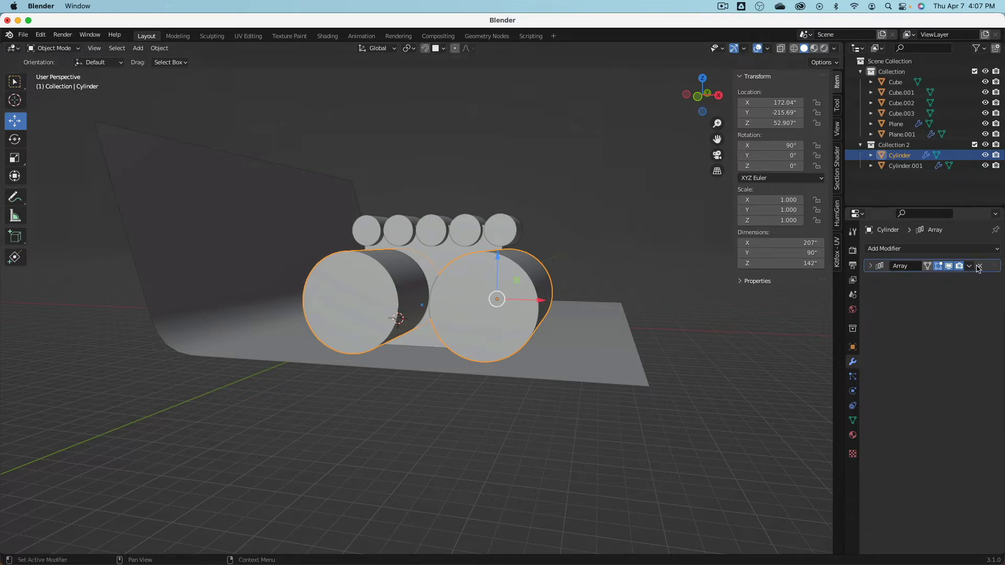
click(947, 266)
click(948, 266)
Exclude Collection 2 from the view layer and set the wall block's Boolean operand type to Collection.
click(974, 145)
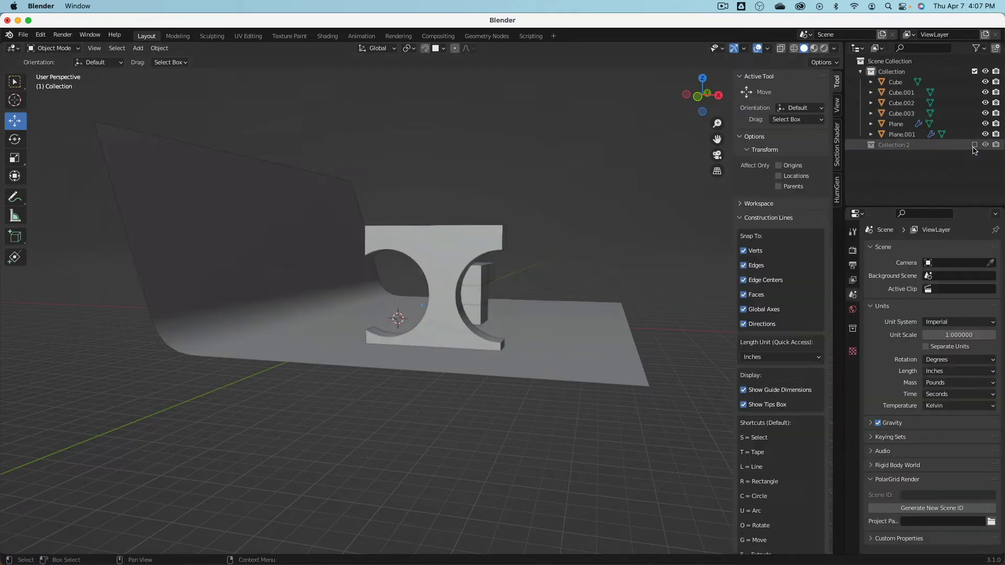
click(435, 261)
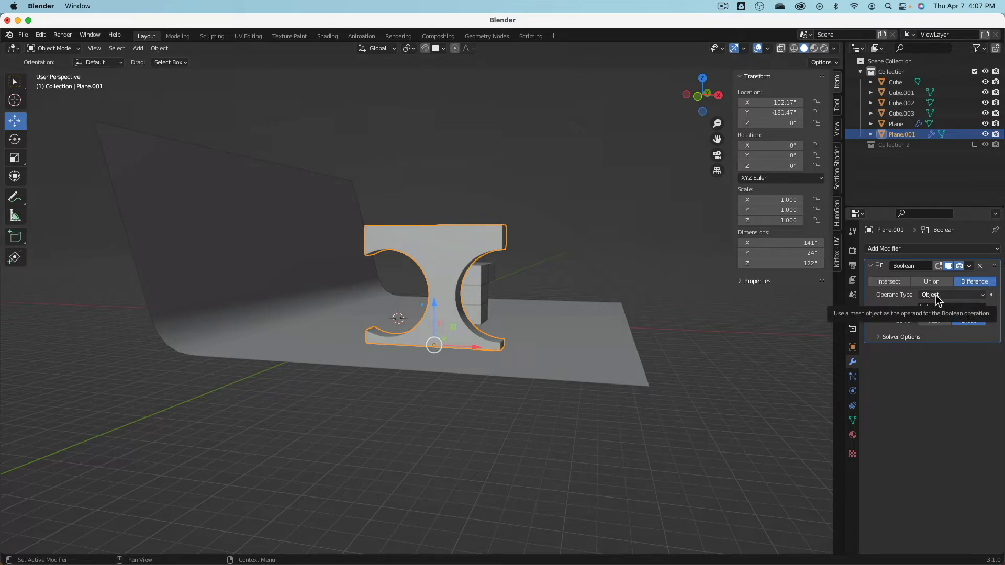
click(979, 295)
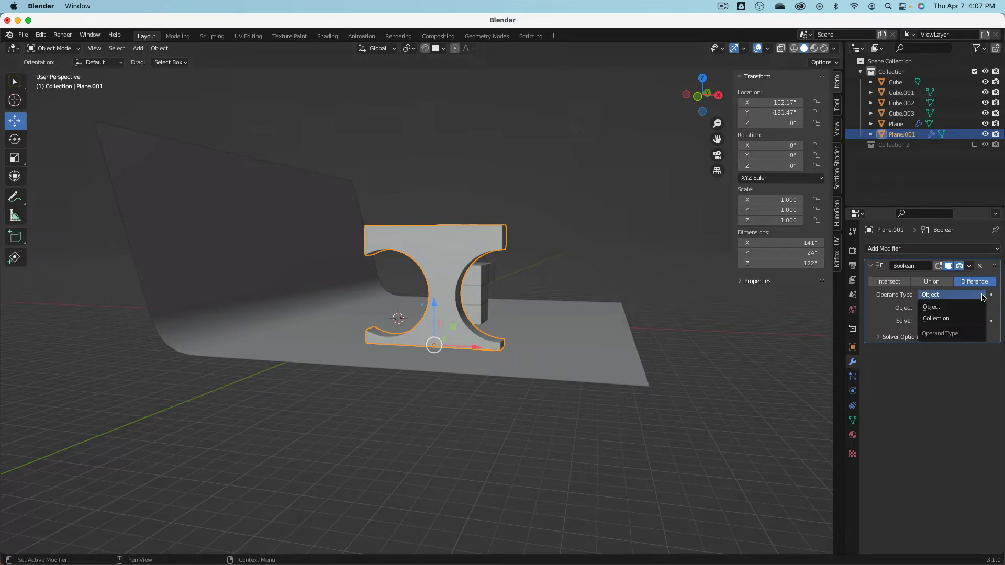
click(957, 320)
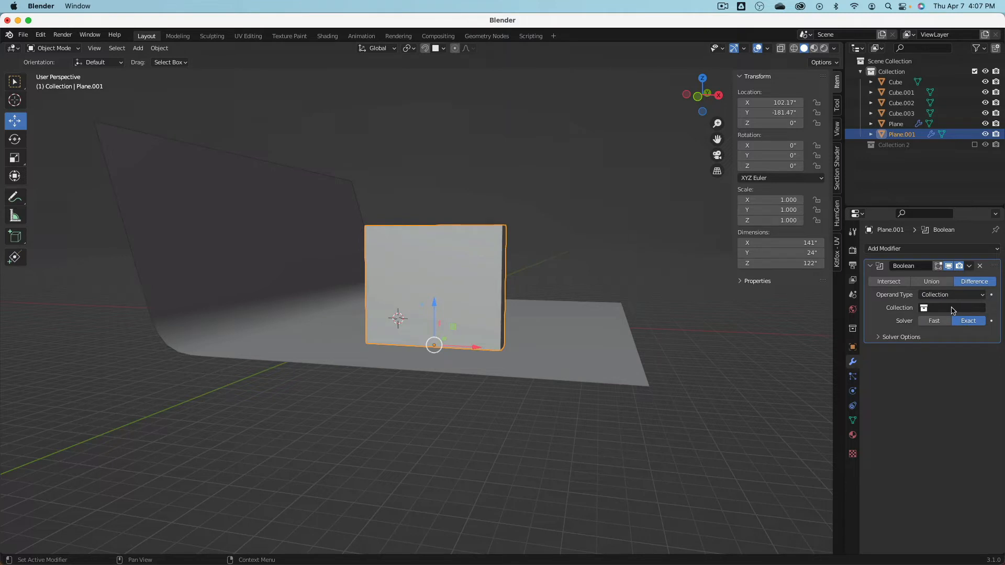
Rename Collection 2 as Wall Cuts.
click(893, 149)
double_click(892, 147)
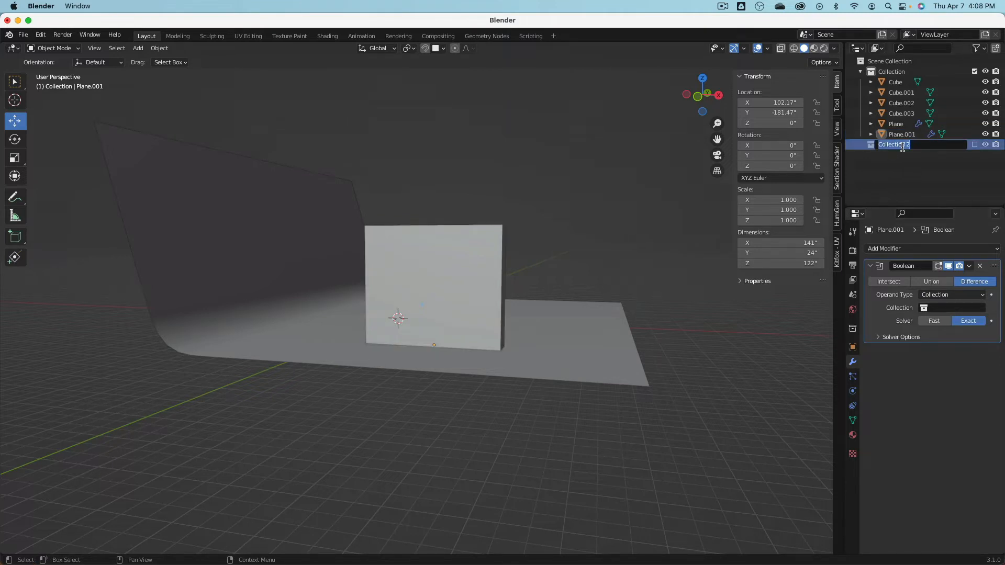
text(Eall Cuts)
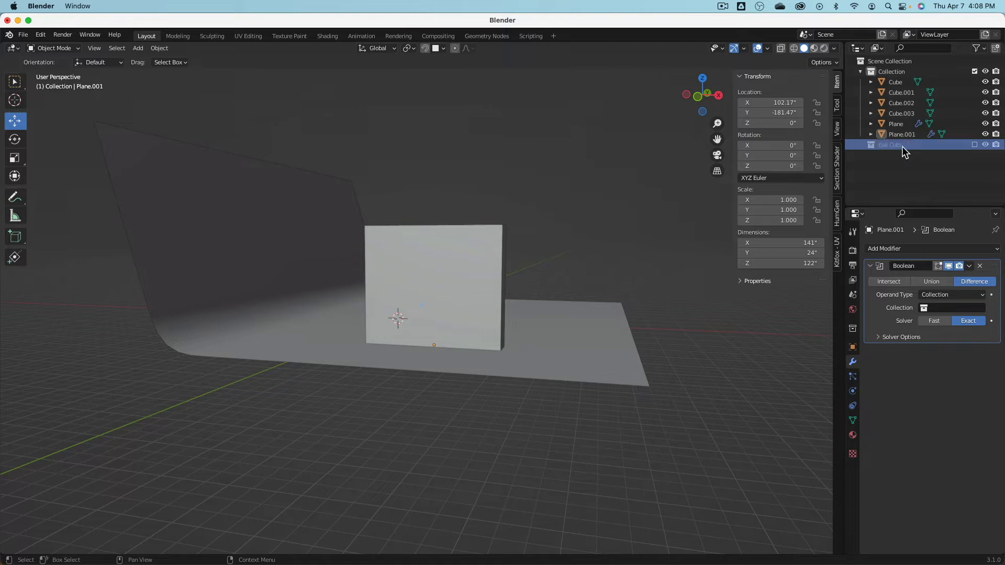
key(Home)
key(Delete)
text(W)
key(Return)
Open the choice of cutting collection for the wall block's Boolean modifier.
click(946, 313)
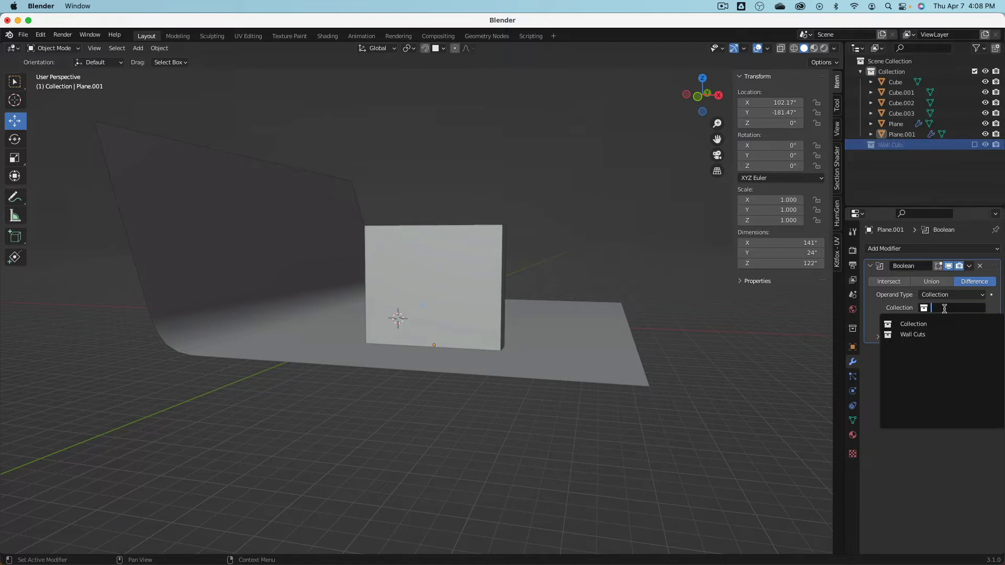
Set the wall's Boolean collection to Wall Cuts and raise the wall about 31.8" along Z.
click(912, 338)
middle_drag(644, 249, 516, 268)
click(445, 272)
key(g)
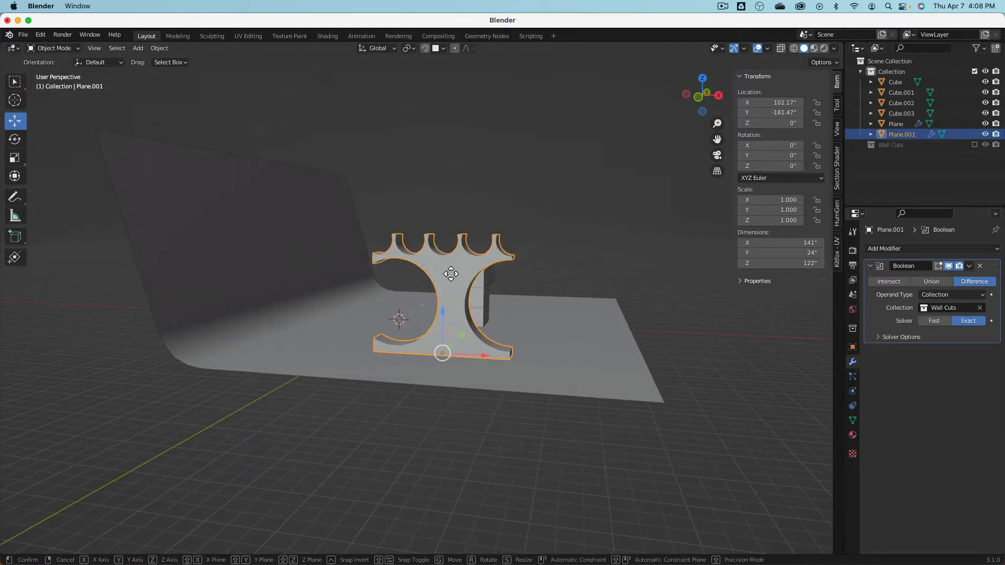
key(z)
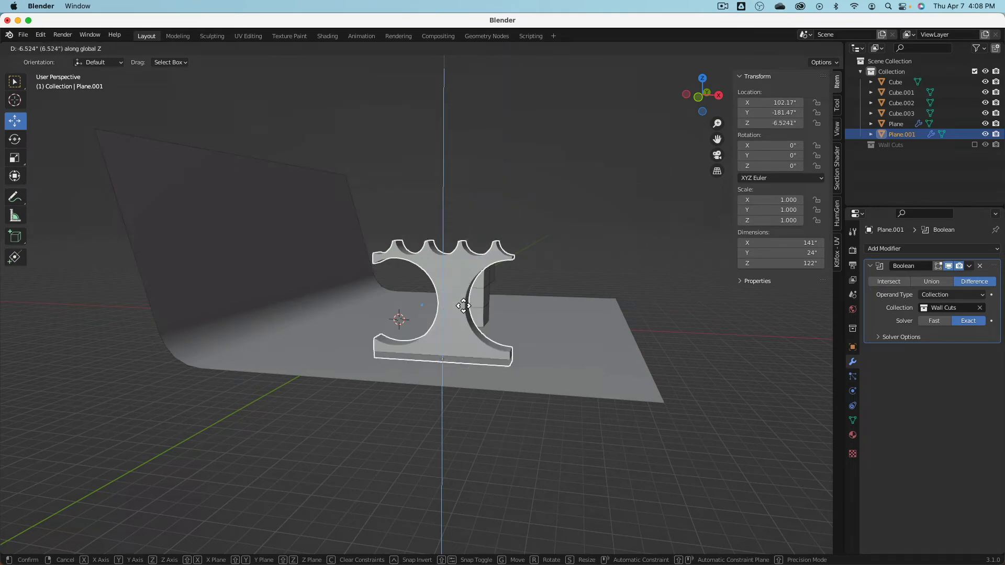
click(472, 309)
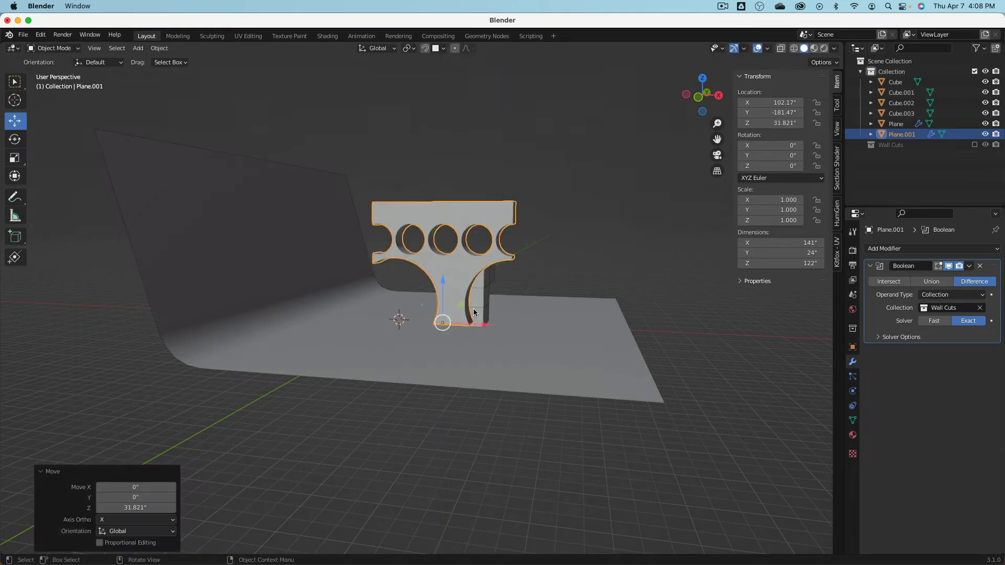
Shift the wall about 2.24" along X through the hidden cutters and view it beside the blocks.
key(g)
key(x)
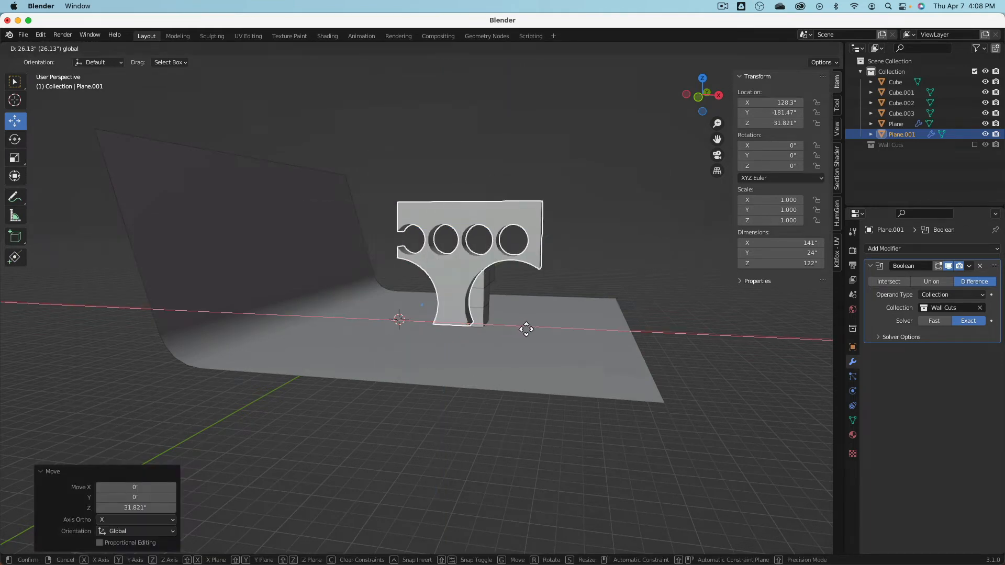
click(558, 244)
middle_drag(558, 245, 512, 254)
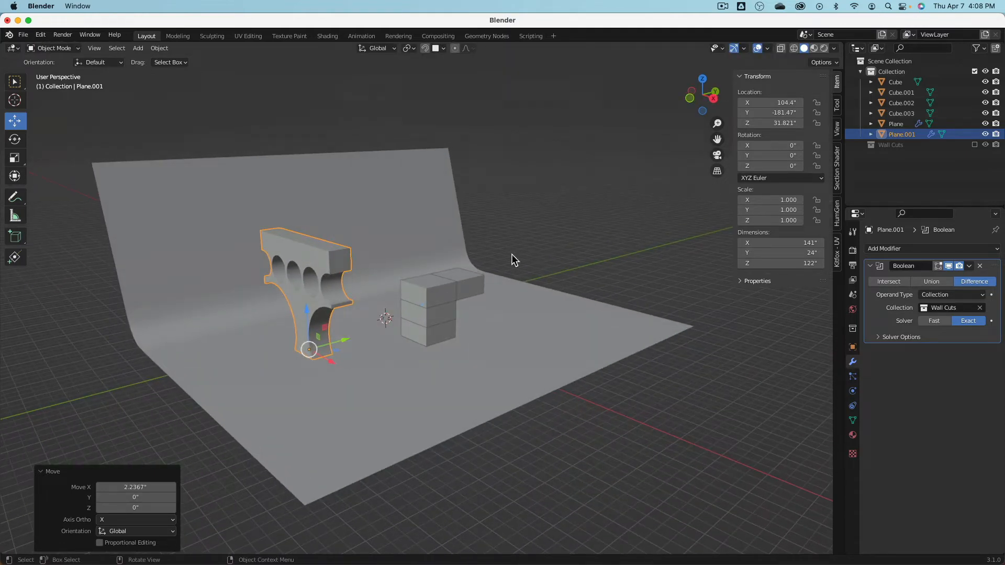
middle_drag(511, 253, 376, 232)
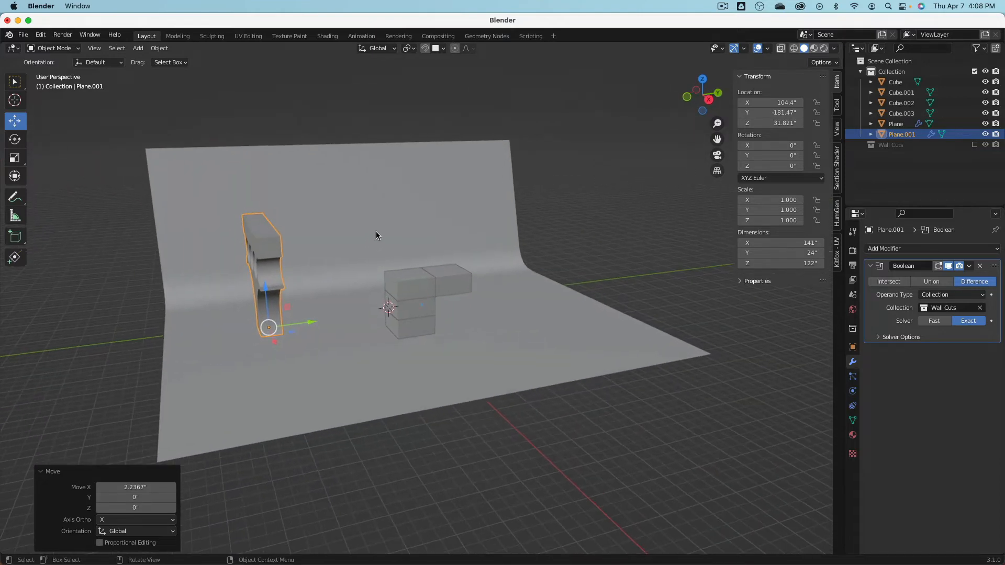
click(159, 48)
Duplicate the top block of the stack and place the copy on the floor beside it, about 70" in X and 137" in Y away.
click(407, 275)
scroll(407, 283, up, 4)
scroll(403, 300, down, 4)
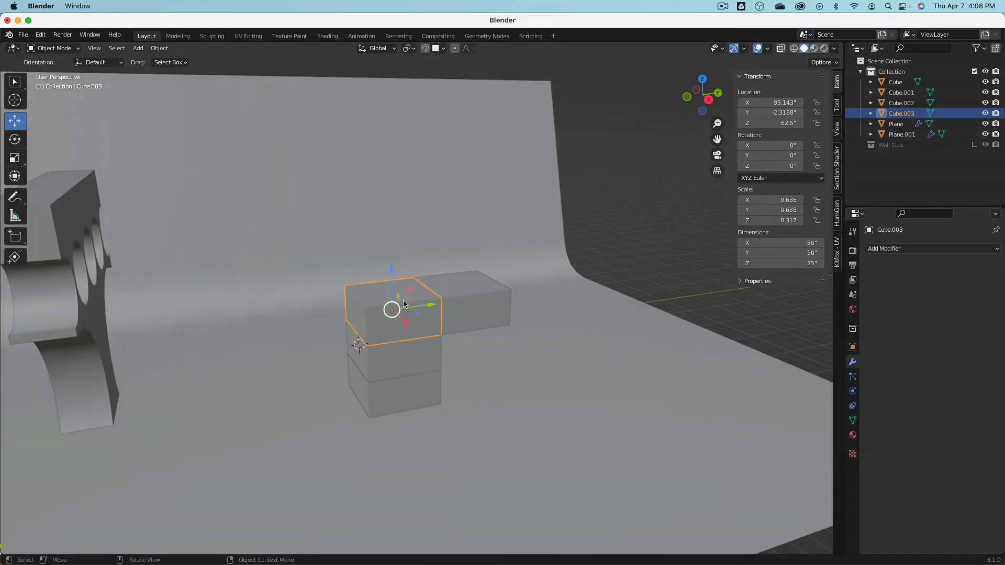
key(shift+d)
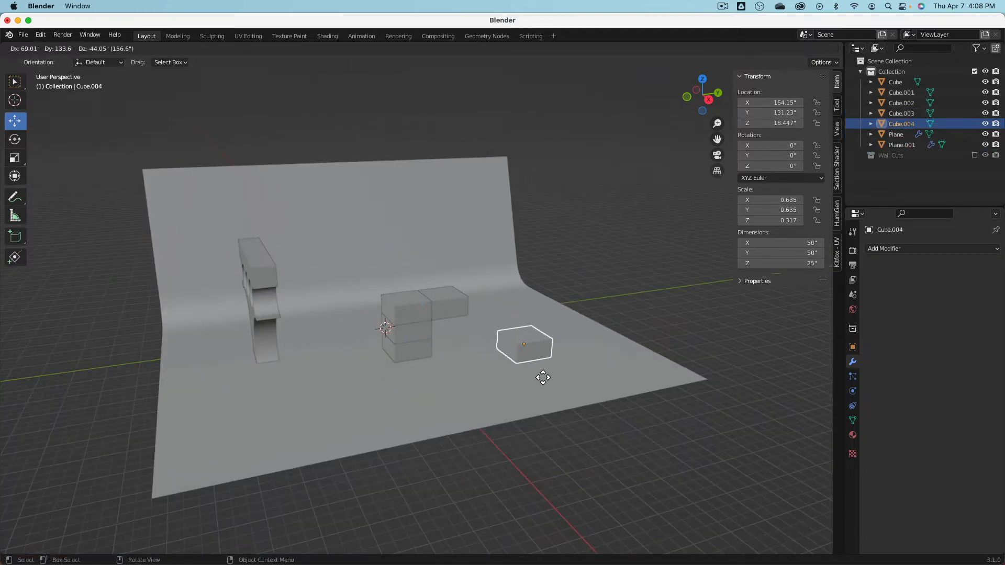
click(542, 352)
scroll(425, 283, up, 2)
In Edit Mode, raise two opposite top edges of the copied block to make it about 53.7" tall.
click(53, 48)
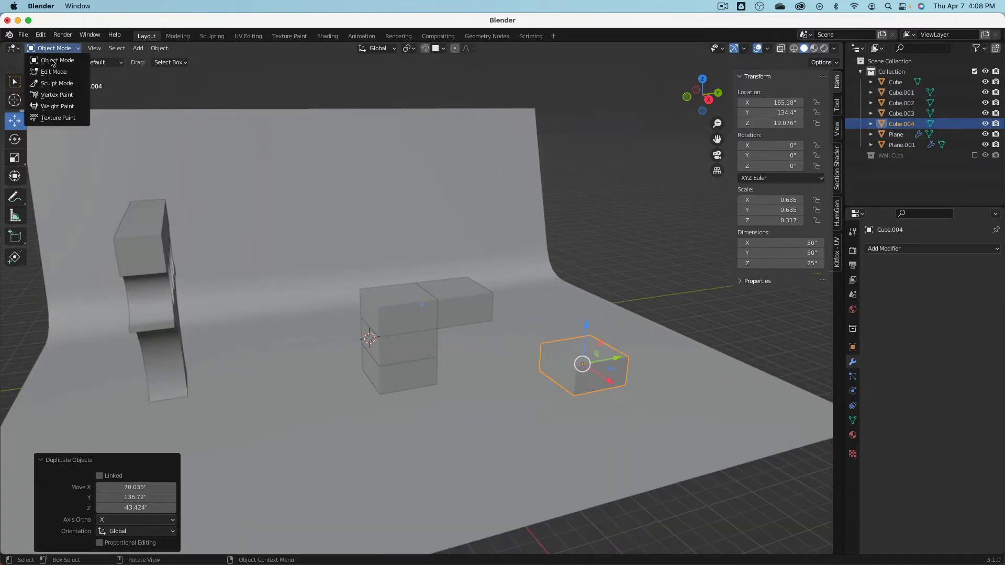
click(53, 62)
click(20, 124)
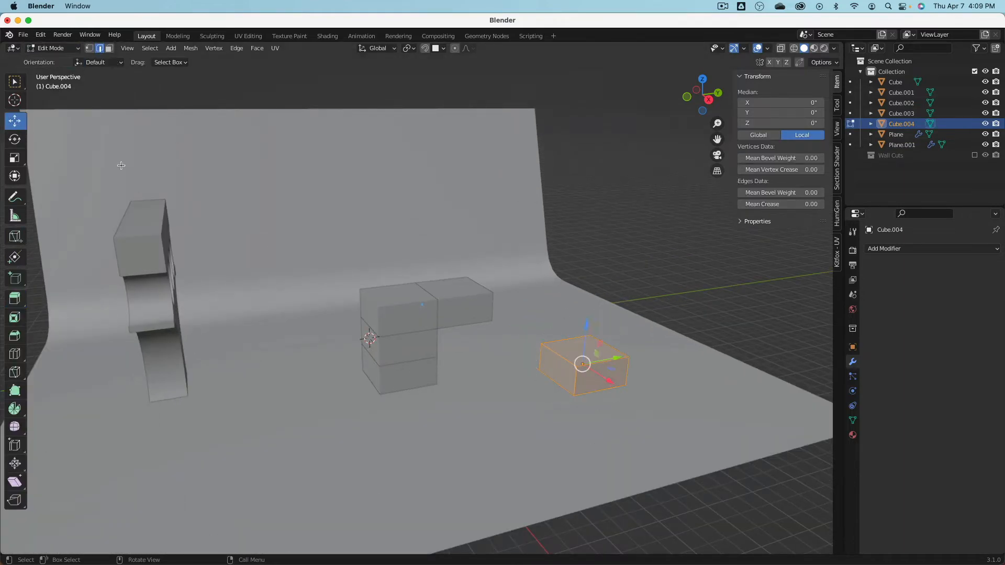
click(565, 341)
shift+click(590, 363)
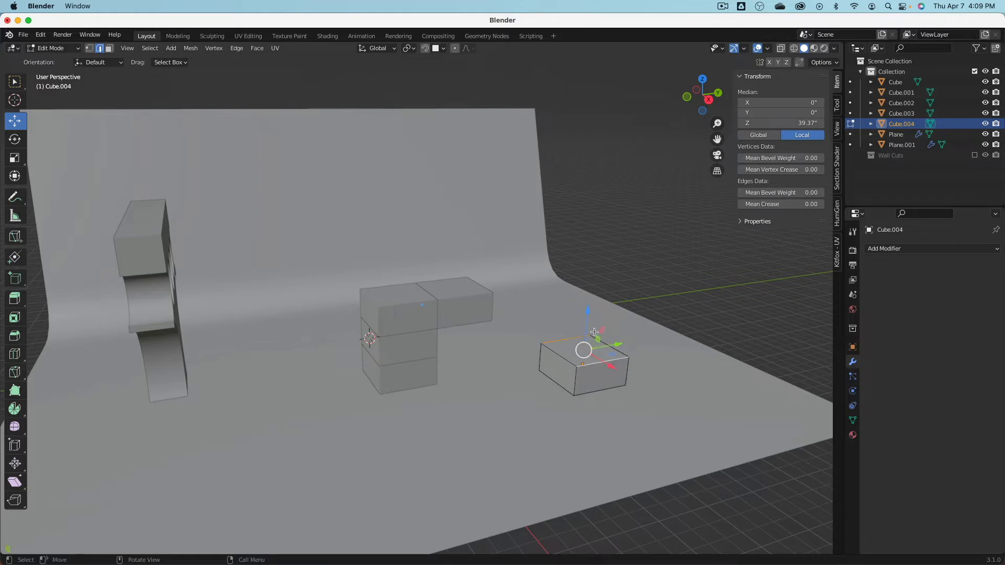
drag(589, 319, 596, 293)
Add a horizontal loop cut around the tall block at about half its height.
click(561, 322)
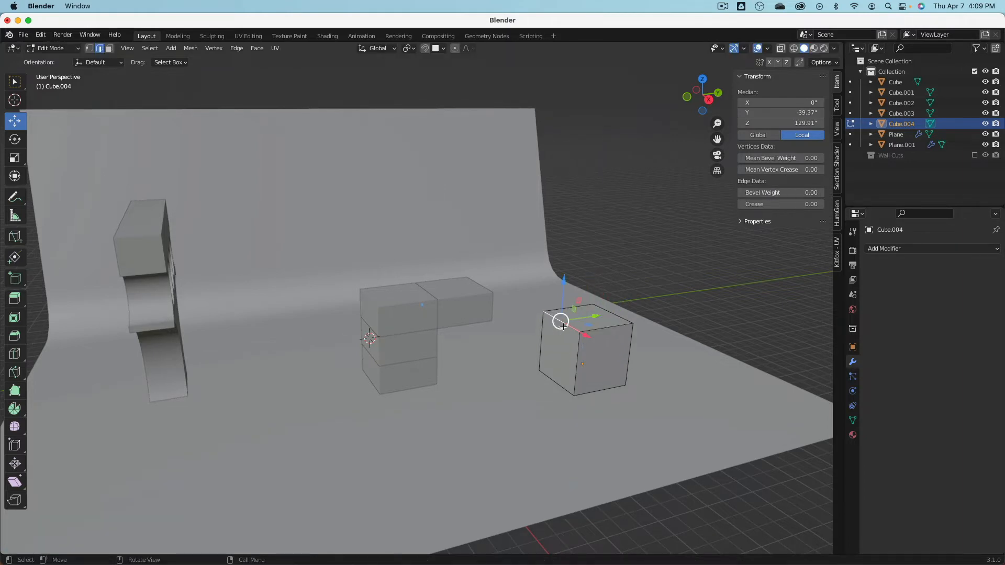
key(ctrl)
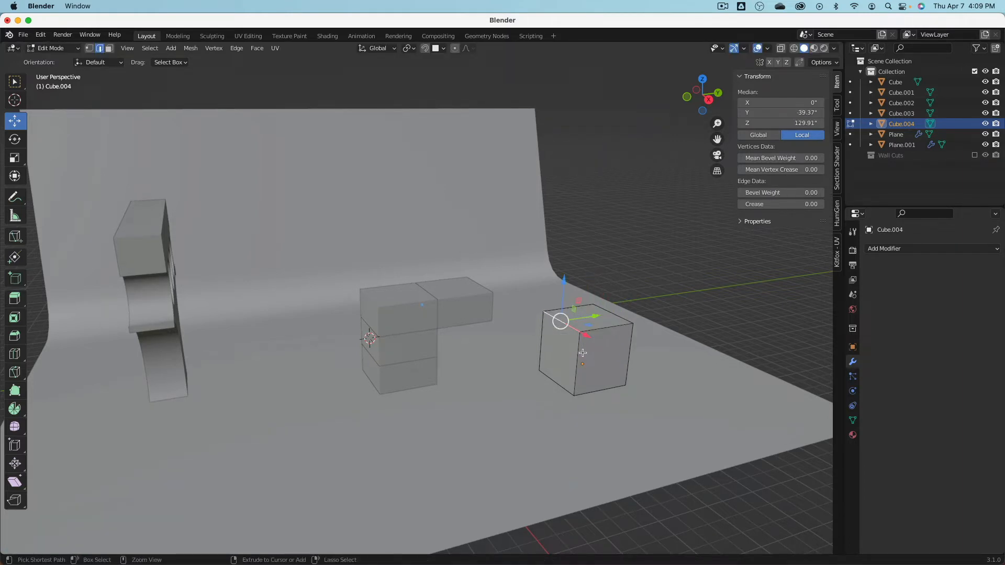
key(ctrl+r)
click(582, 352)
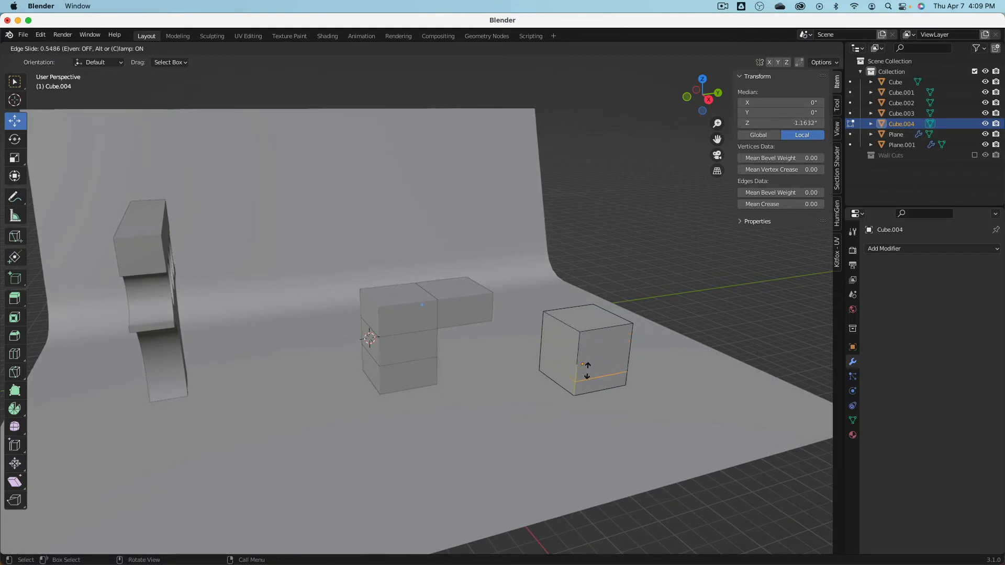
click(585, 362)
Move the block's top edge along Y to about the block's middle to form a slanted face, and return to Object Mode.
click(561, 321)
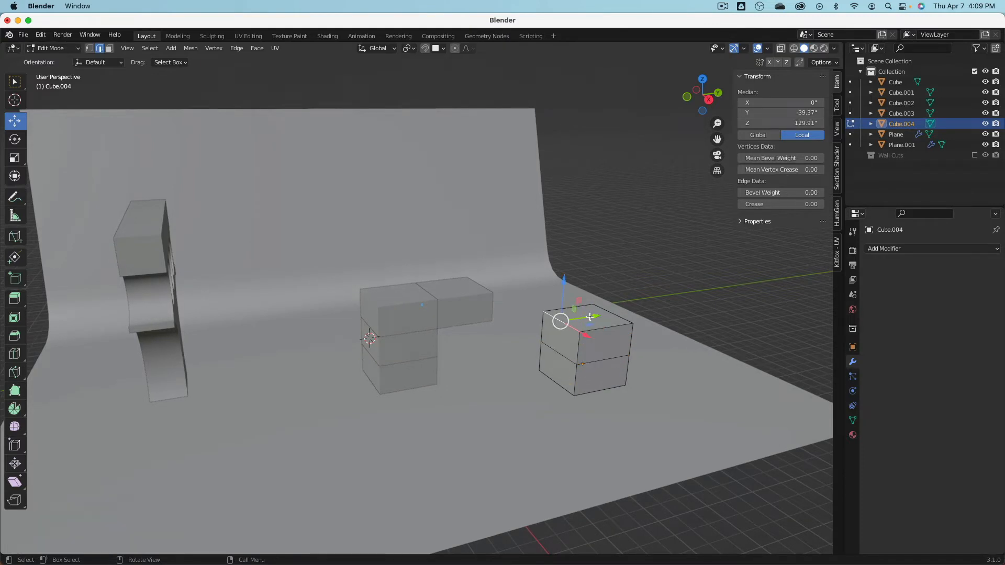
drag(590, 317, 616, 314)
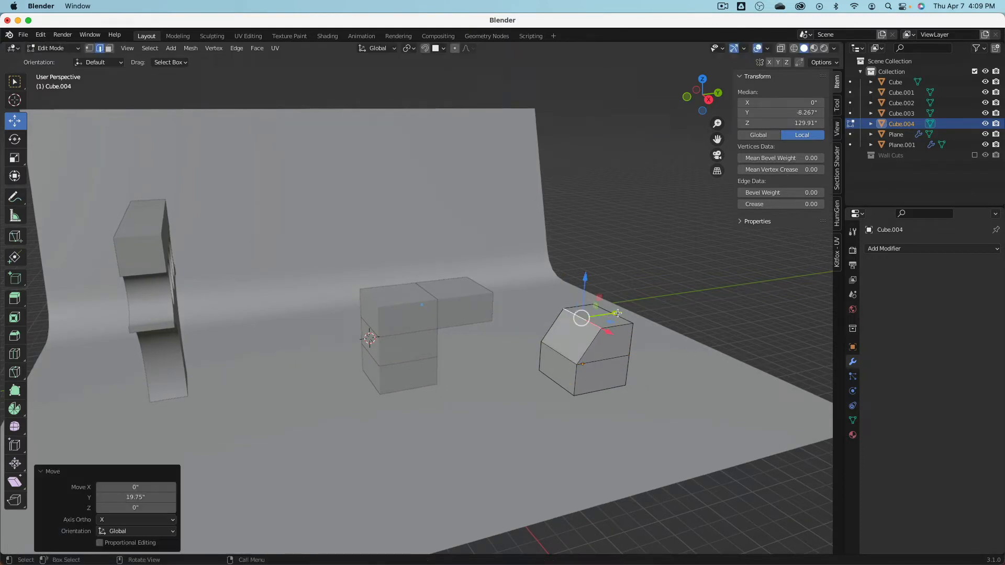
key(Tab)
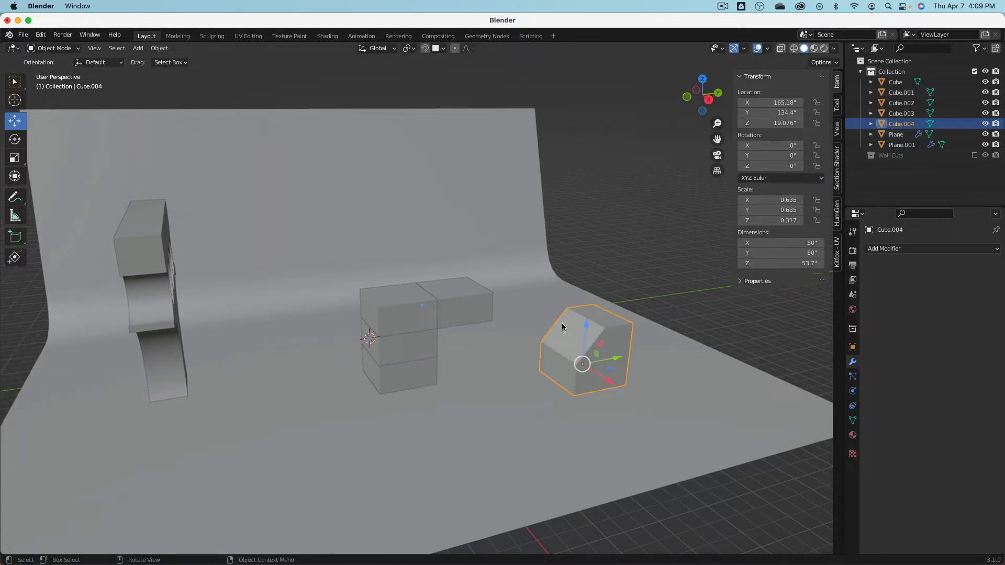
Switch the slanted block back and forth between Edit Mode and Object Mode, ending in Object Mode.
key(Tab)
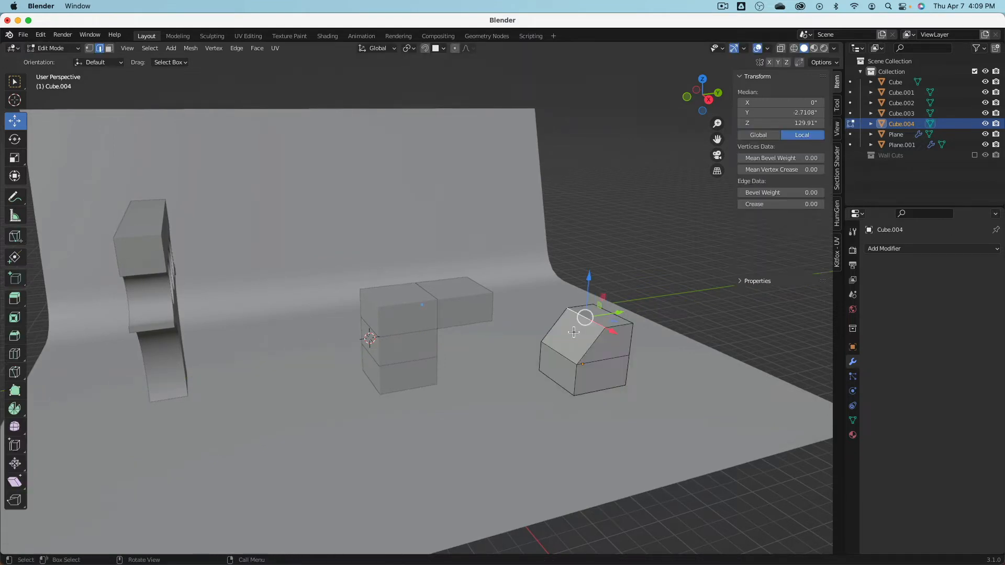
key(Tab)
key(Tab)
key(Tab)
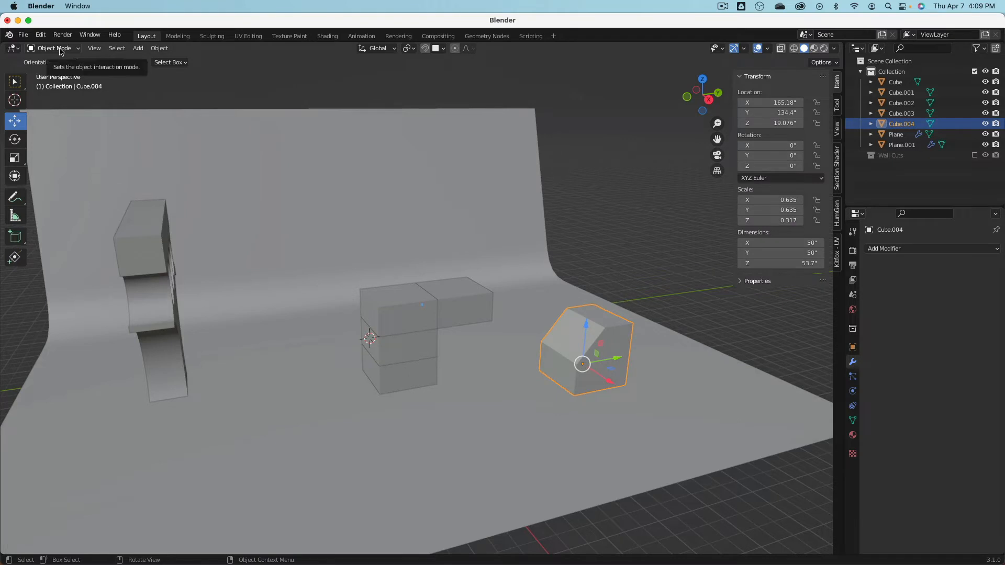
click(62, 50)
click(64, 72)
click(57, 48)
click(62, 61)
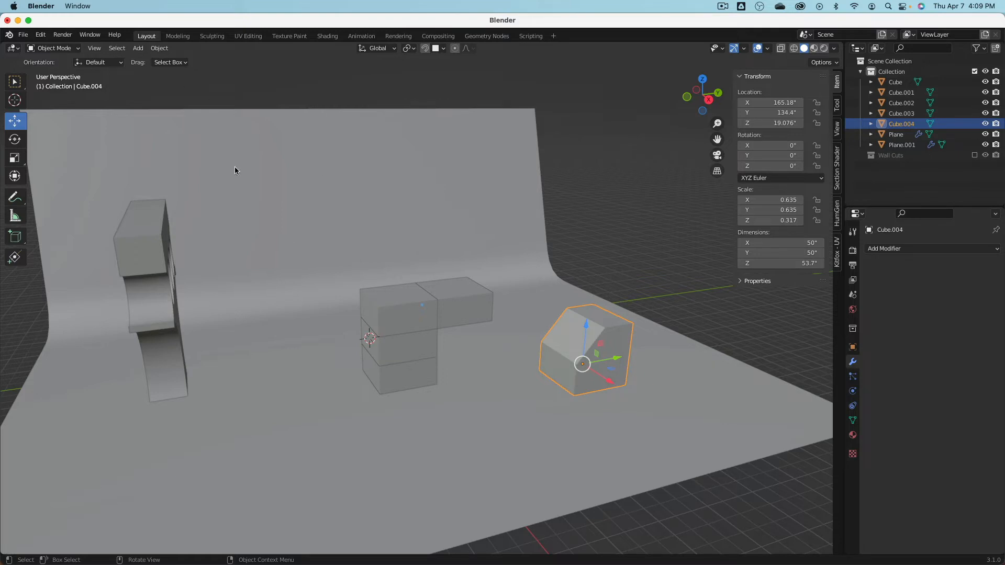
Duplicate the stack's top block and place the copy in mid-air between the cut wall and the stack.
click(394, 315)
key(shift+d)
click(401, 73)
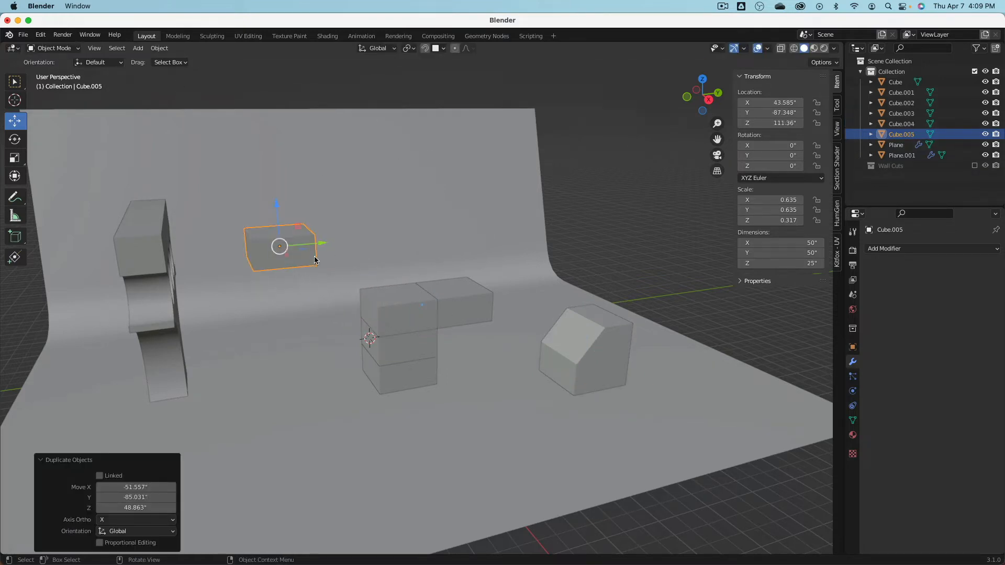
key(g)
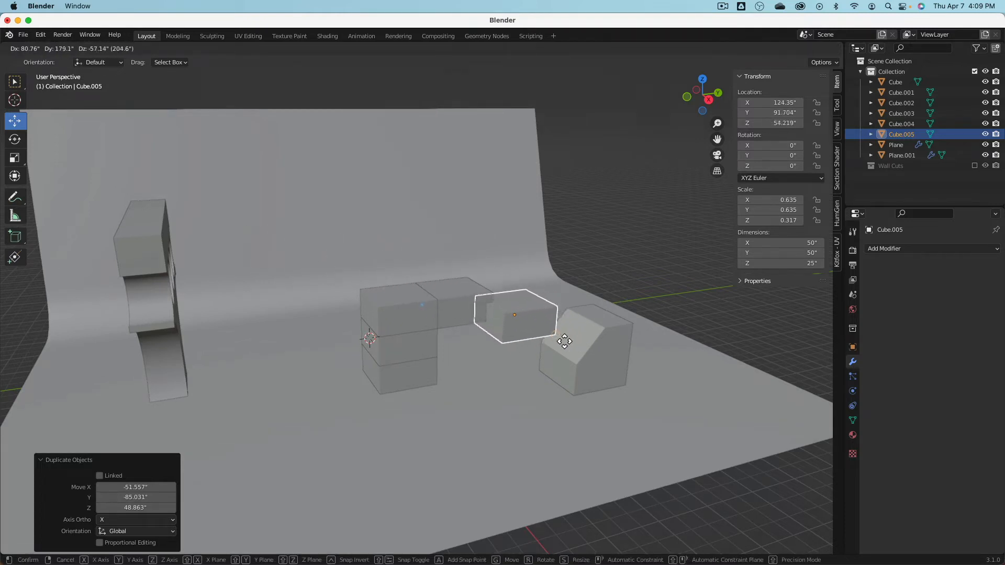
click(282, 247)
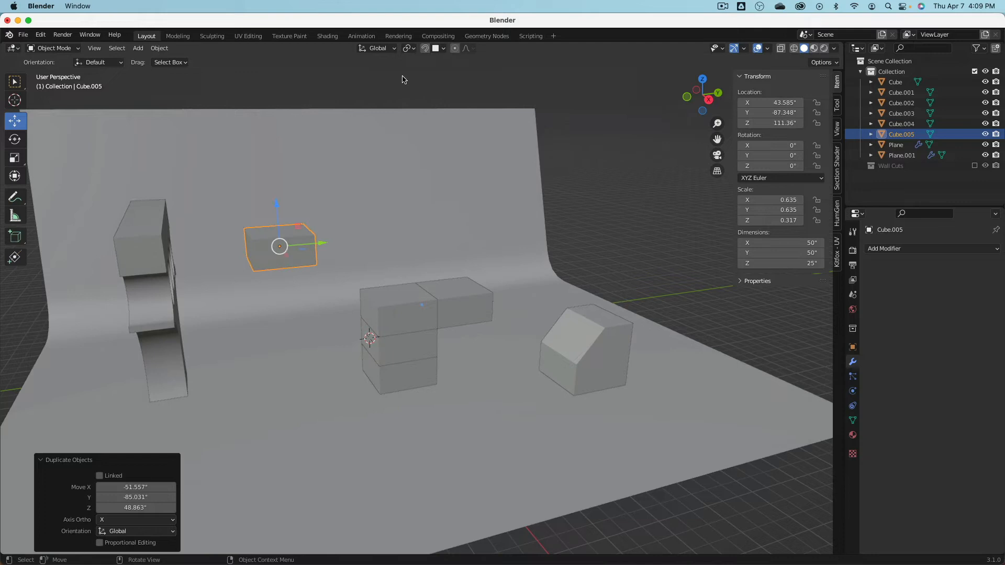
Enable Align Rotation to Target for face snapping and snap the floating block onto the slanted face.
click(443, 49)
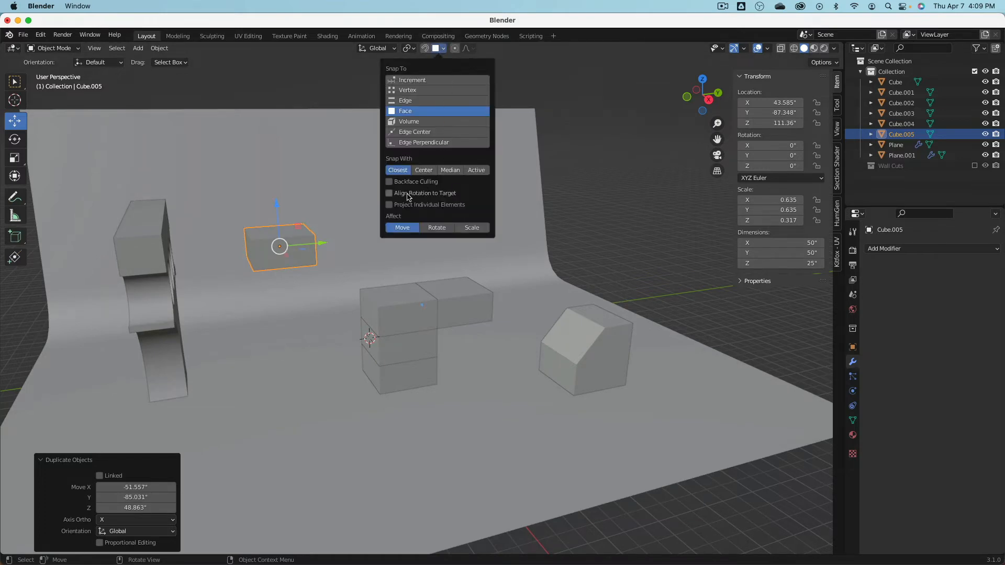
click(390, 194)
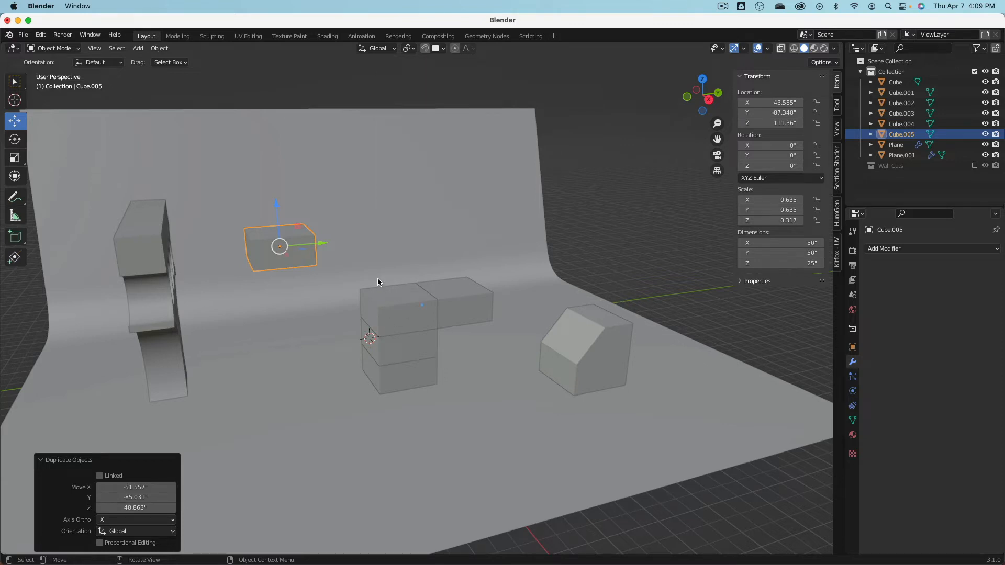
key(g)
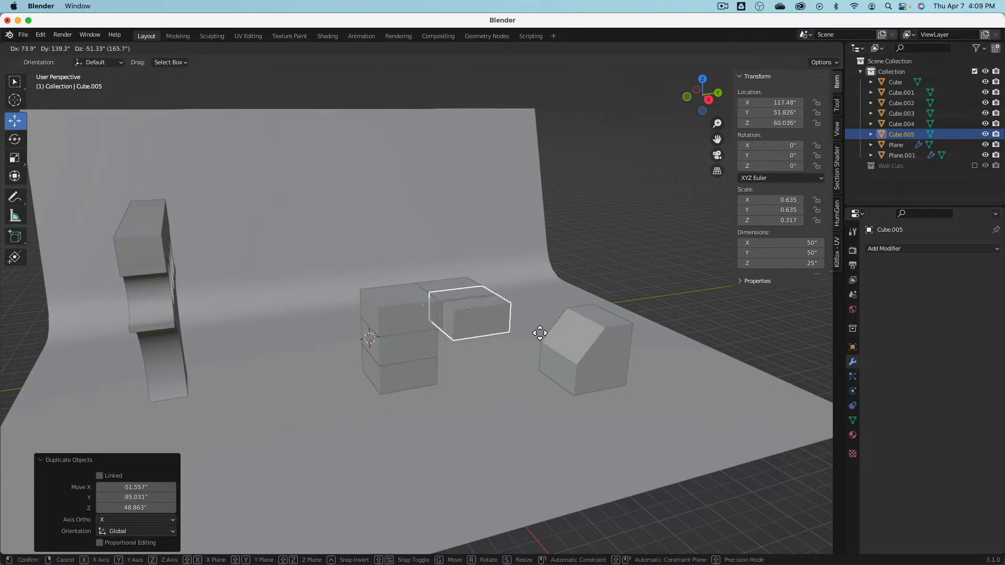
key(ctrl)
key(ctrl)
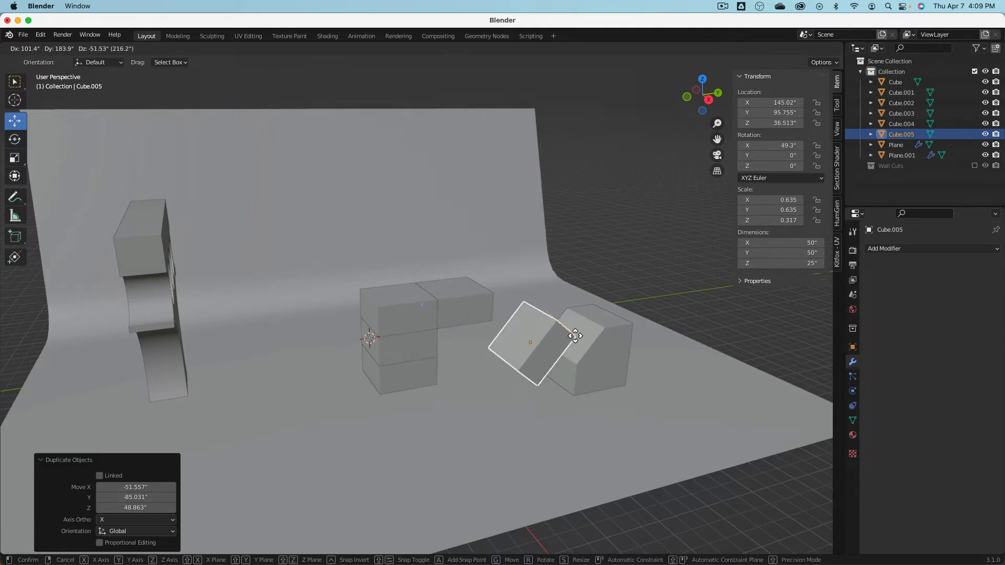
click(575, 336)
Rotate the snapped block 90° about the global X axis.
middle_drag(567, 316, 534, 306)
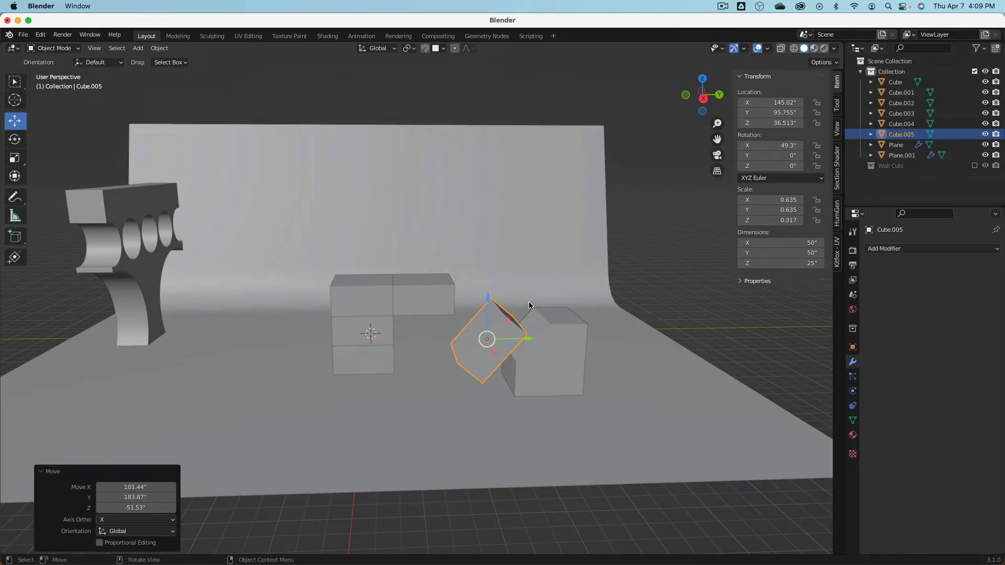
text(rx90)
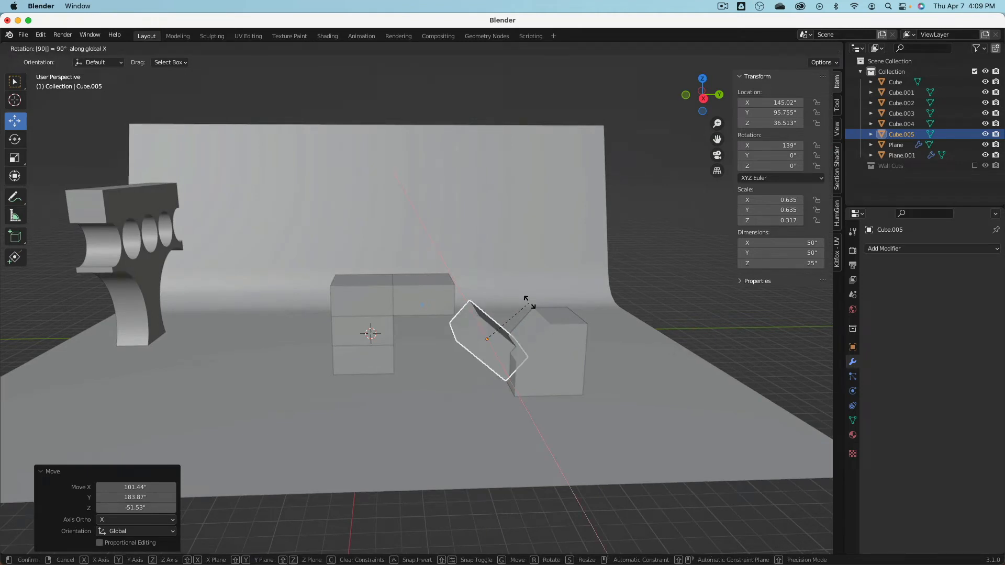
key(Return)
middle_drag(539, 304, 529, 340)
key(g)
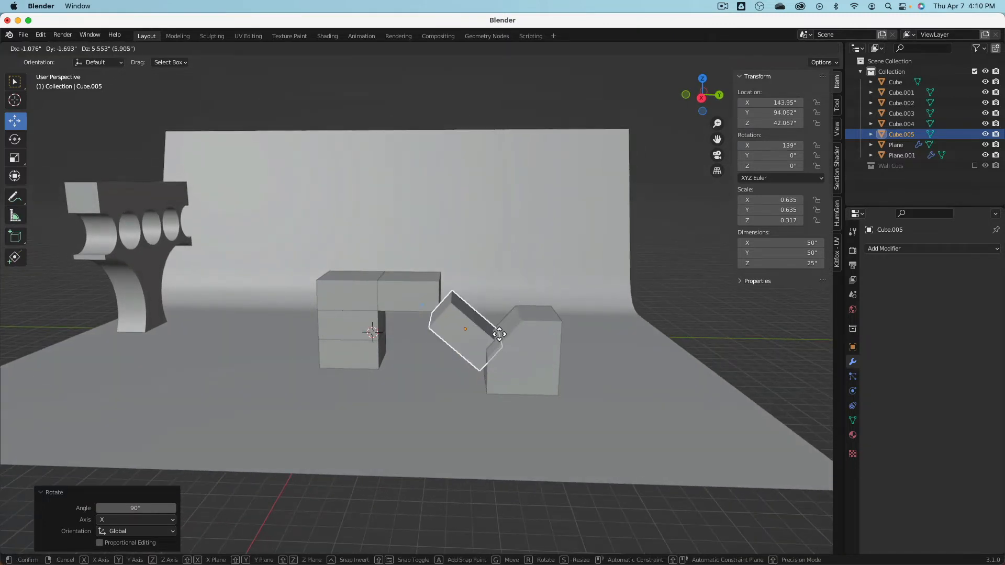
click(487, 343)
middle_drag(487, 343, 388, 284)
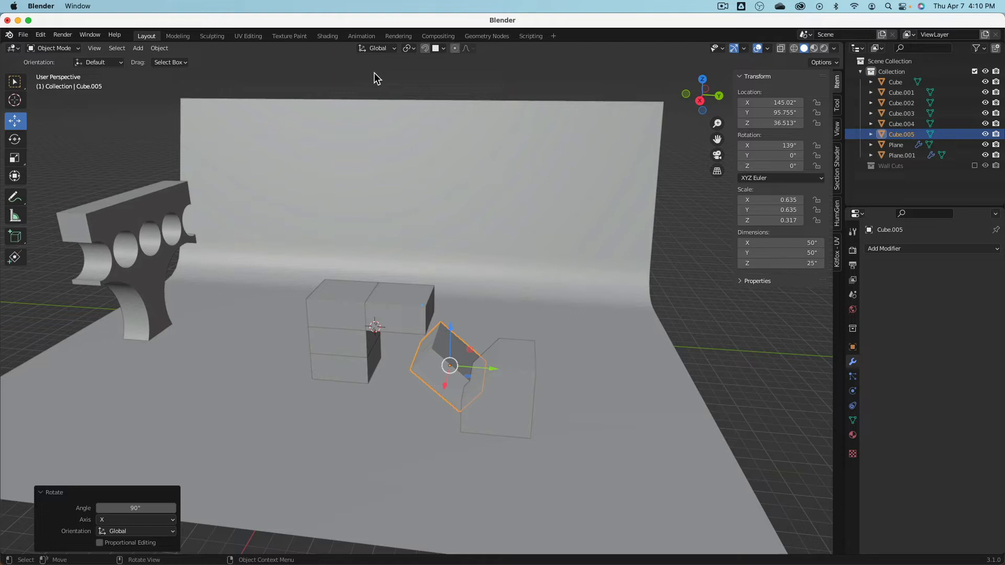
Set the transform orientation to Local for the tilted block.
click(377, 48)
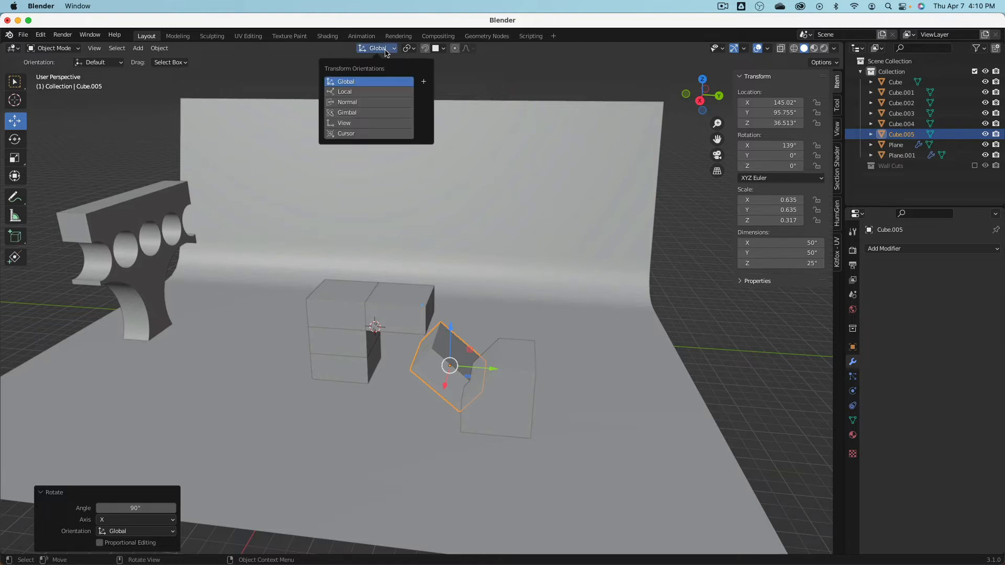
click(366, 95)
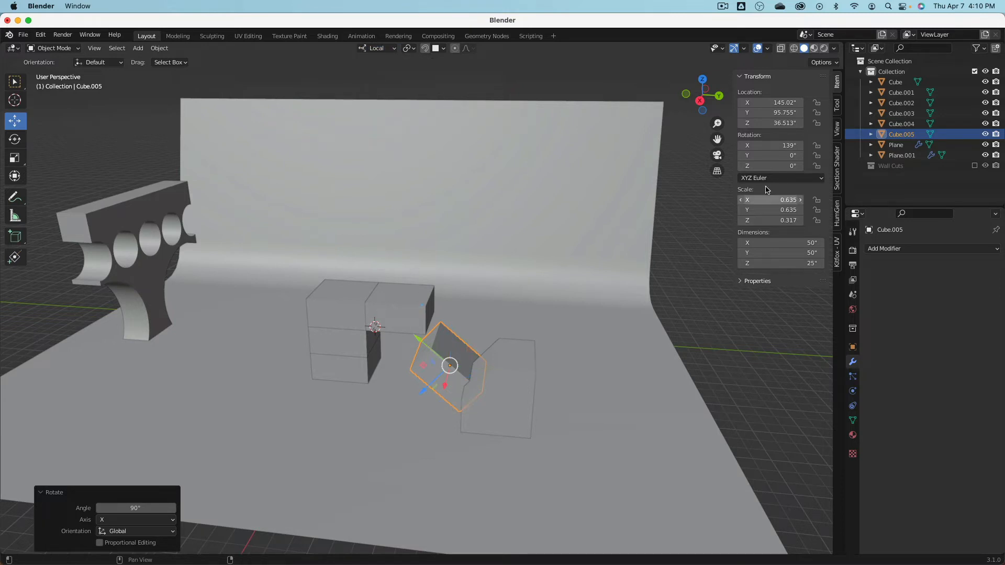
drag(767, 146, 760, 149)
Move the tilted block along its local Z axis, about 29" along local X and about 20.7" along local Y.
drag(432, 386, 454, 367)
middle_drag(454, 367, 510, 375)
drag(522, 366, 535, 385)
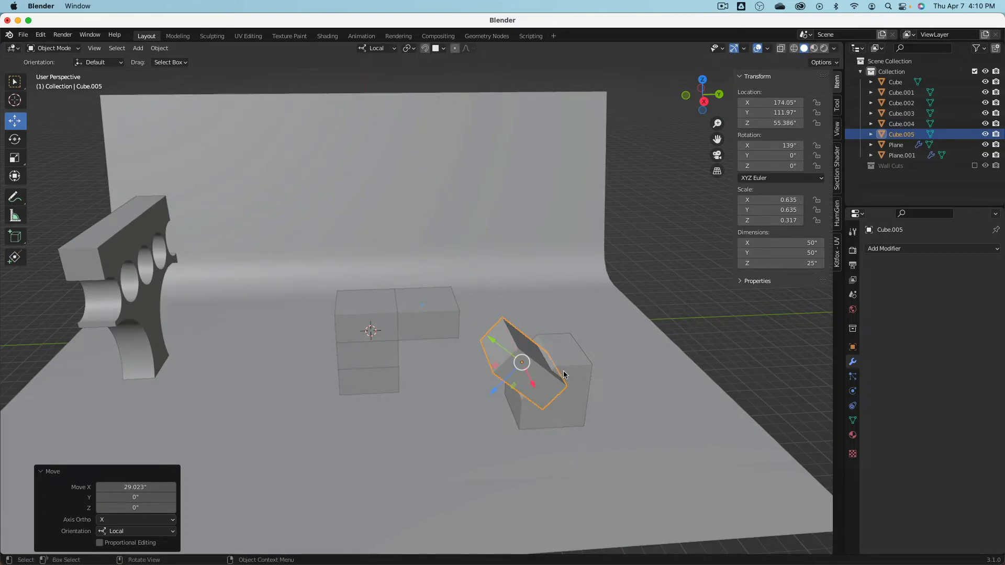
middle_drag(539, 384, 508, 389)
drag(407, 363, 385, 345)
middle_drag(449, 416, 411, 417)
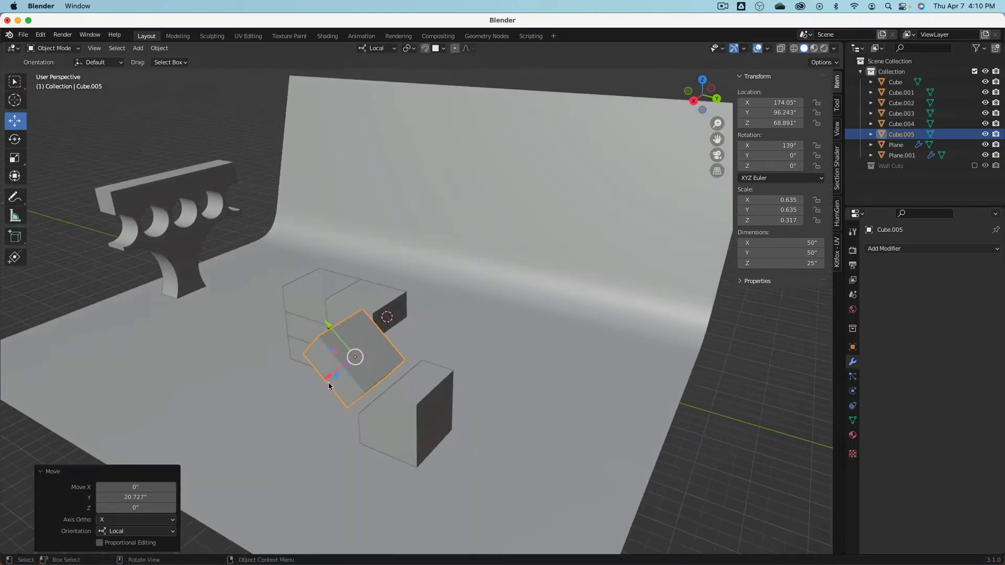
Move the tilted block about -15.4 inches along its local X axis and about -8.2 inches along its local Y axis.
drag(328, 383, 350, 372)
middle_drag(384, 393, 464, 373)
drag(516, 290, 460, 209)
key(Escape)
click(442, 48)
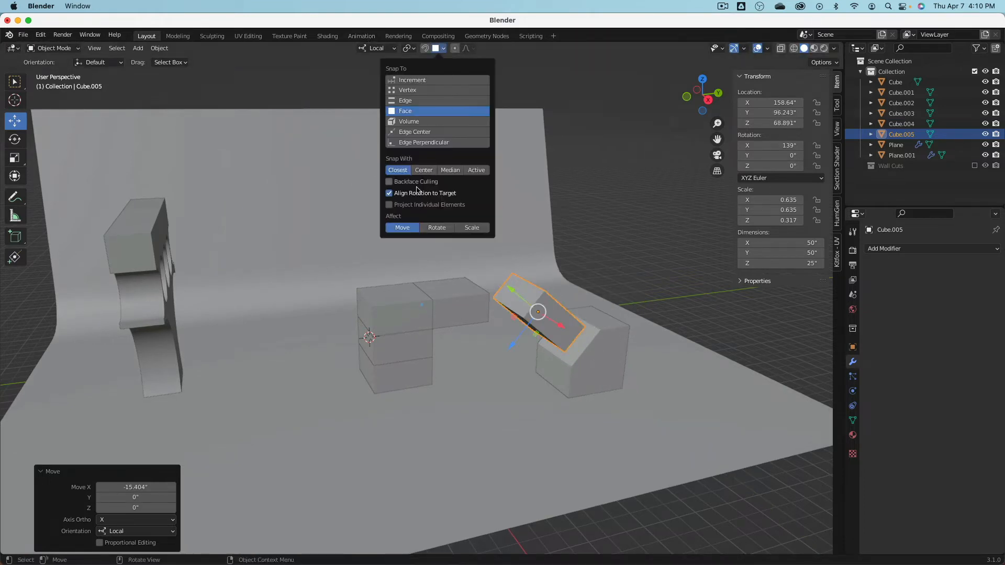
drag(511, 296, 583, 344)
middle_drag(584, 344, 343, 309)
In Edit Mode, select the tilted block's end face and move it about 22.2 inches inward along local X.
click(52, 48)
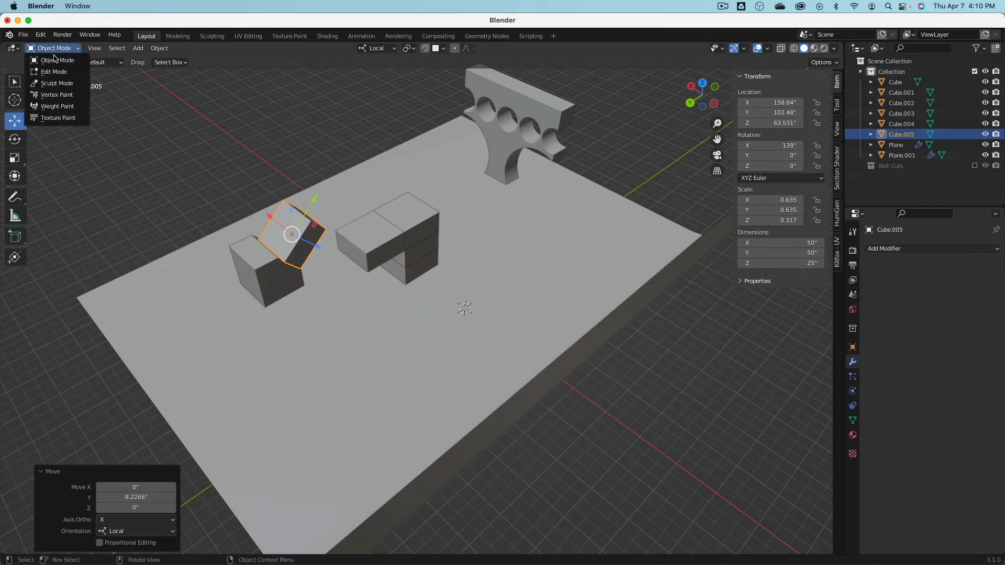
click(52, 70)
click(108, 51)
click(304, 243)
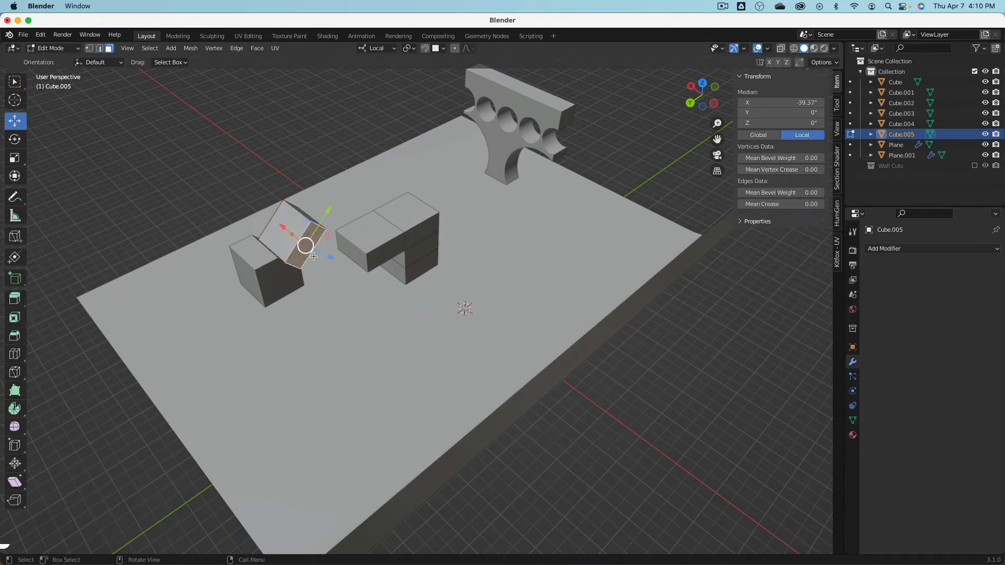
middle_drag(288, 259, 335, 284)
drag(249, 312, 226, 310)
middle_drag(227, 310, 388, 274)
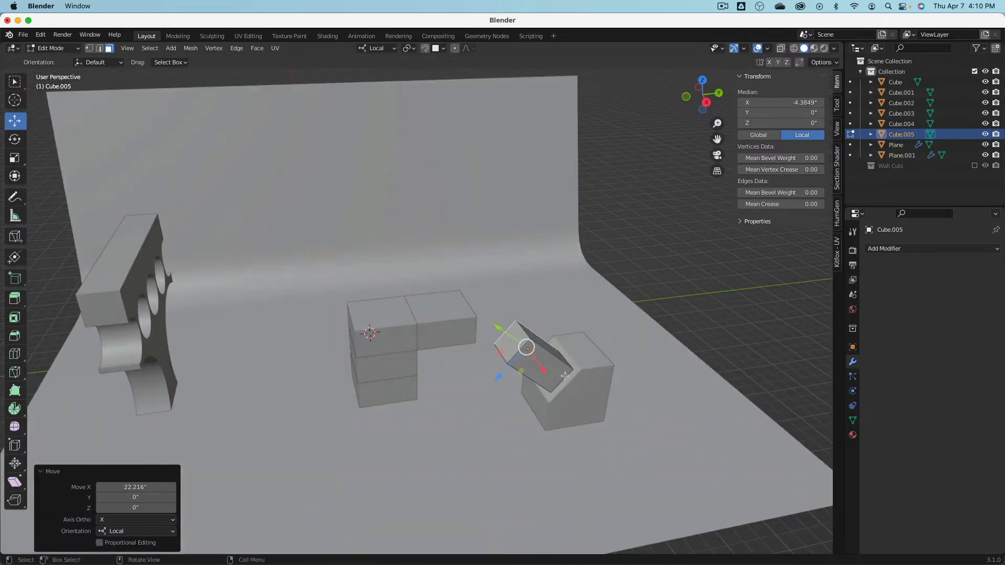
Move the tilted block's opposite end face and its upper face inward until it measures about 18.4 by 30.3 inches, and return to Object Mode.
click(556, 373)
drag(560, 392, 481, 321)
middle_drag(490, 349, 409, 336)
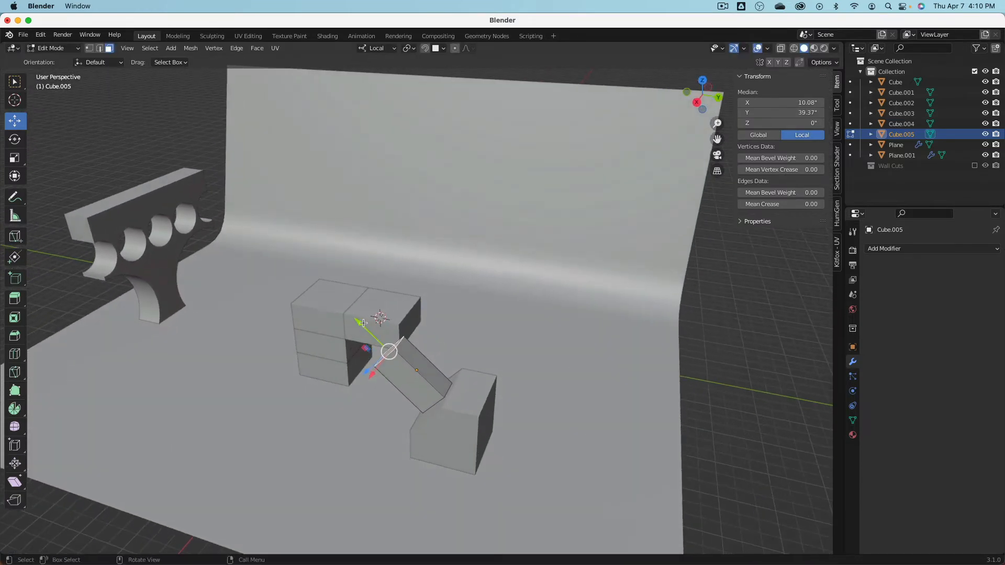
drag(363, 322, 382, 341)
middle_drag(382, 340, 353, 329)
key(Tab)
Enable the Wall Cuts collection to show the cutter cylinders.
scroll(420, 318, down, 3)
middle_drag(695, 219, 655, 225)
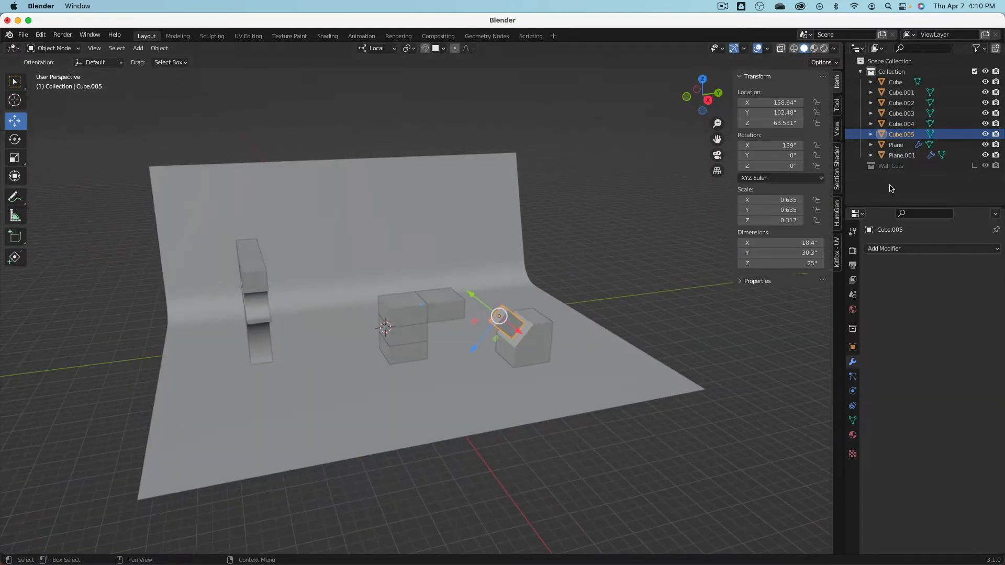
click(974, 165)
Move the wall and both cutter cylinders together about 63.5 inches along Y in Global orientation, and disable the Wall Cuts collection.
click(261, 257)
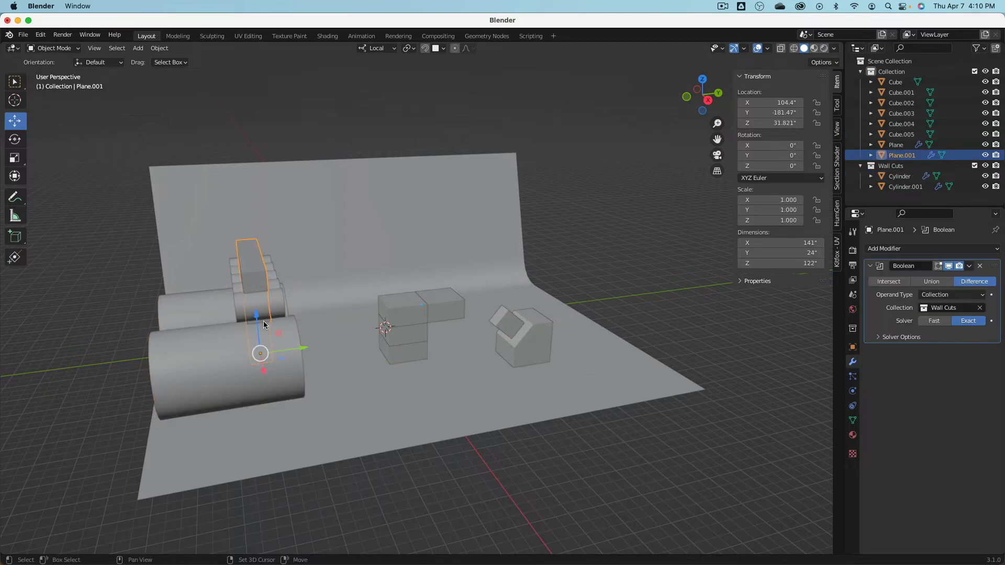
shift+click(264, 330)
shift+click(223, 339)
drag(205, 350, 263, 352)
key(Escape)
click(377, 49)
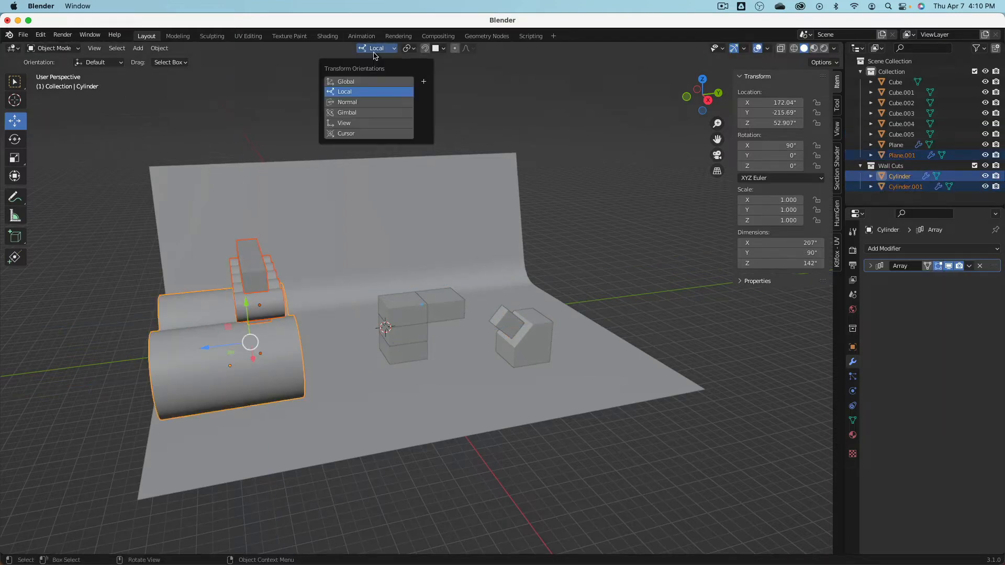
click(369, 82)
drag(287, 340, 376, 327)
middle_drag(376, 327, 338, 339)
middle_drag(413, 227, 491, 199)
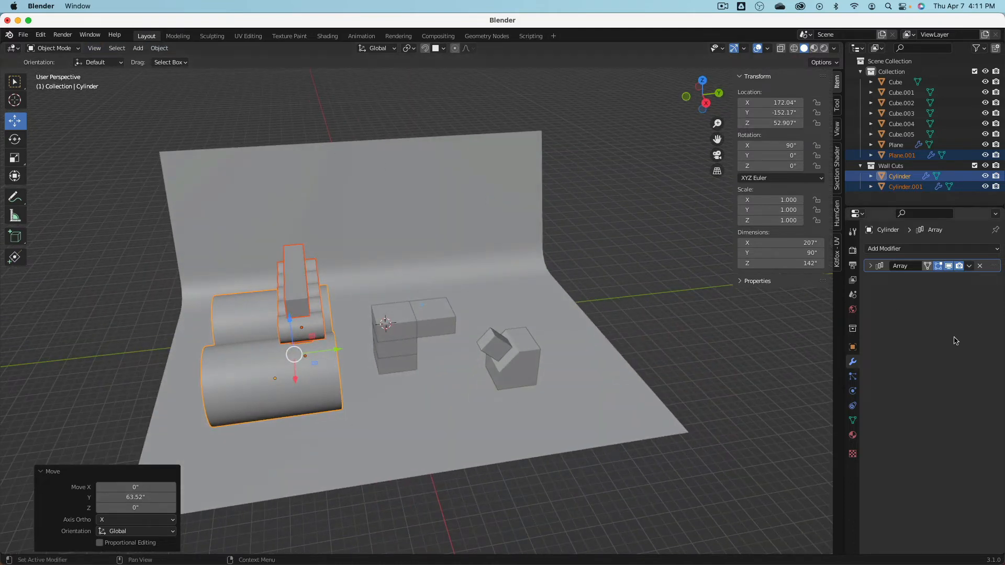
click(975, 165)
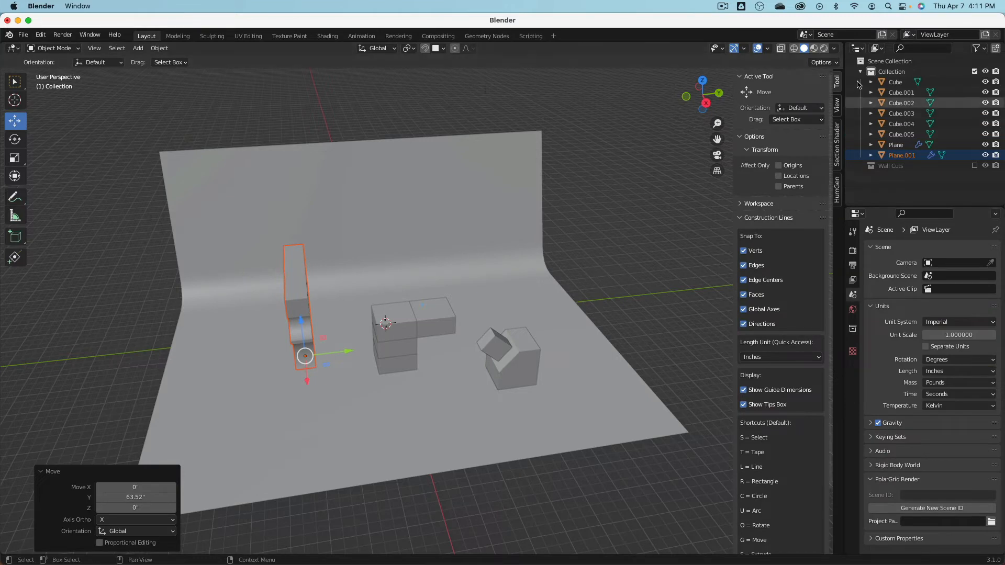
Add a torus to the main Collection and raise it about 80 inches along Z.
click(897, 74)
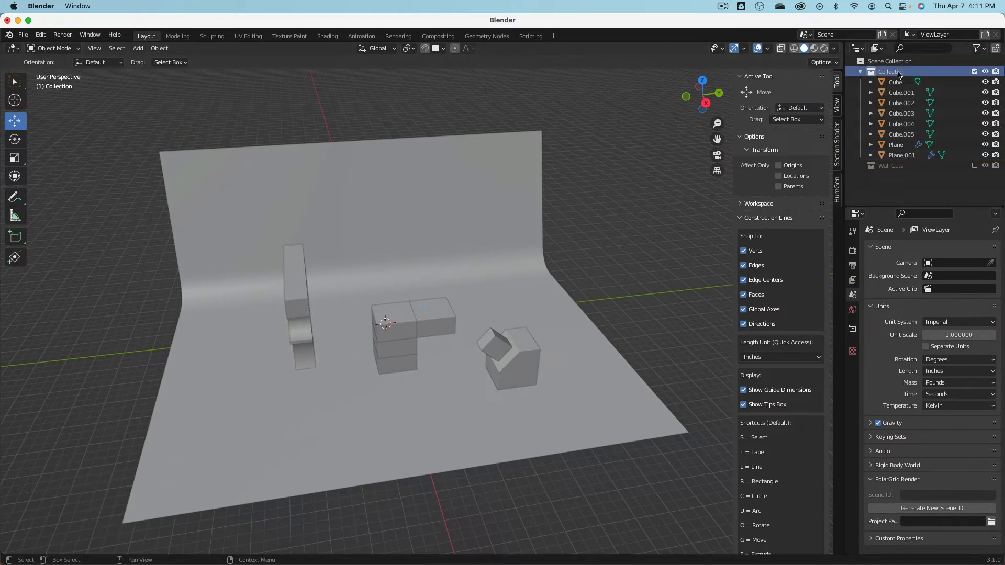
click(158, 49)
mouse_move(142, 49)
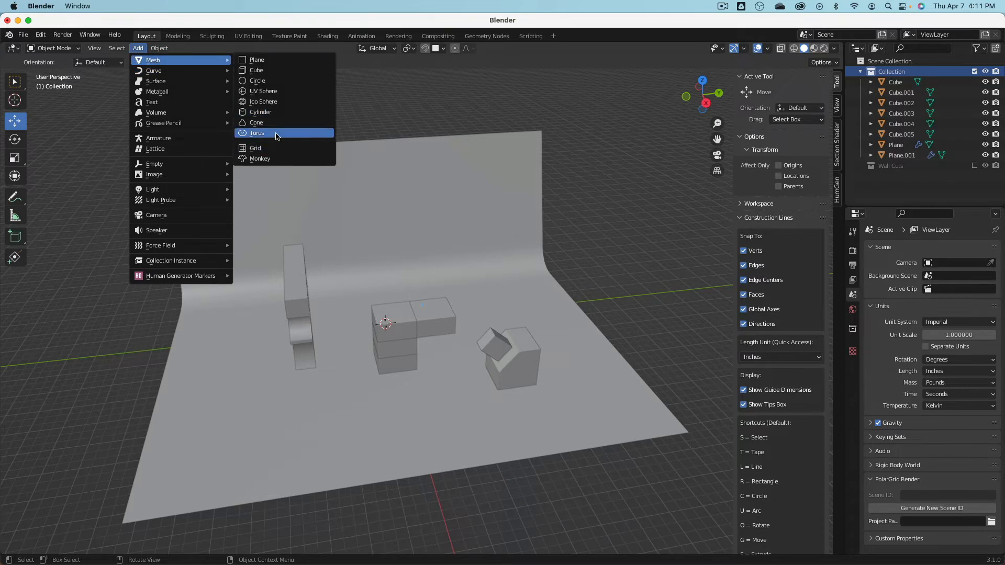
click(279, 135)
drag(389, 298, 383, 241)
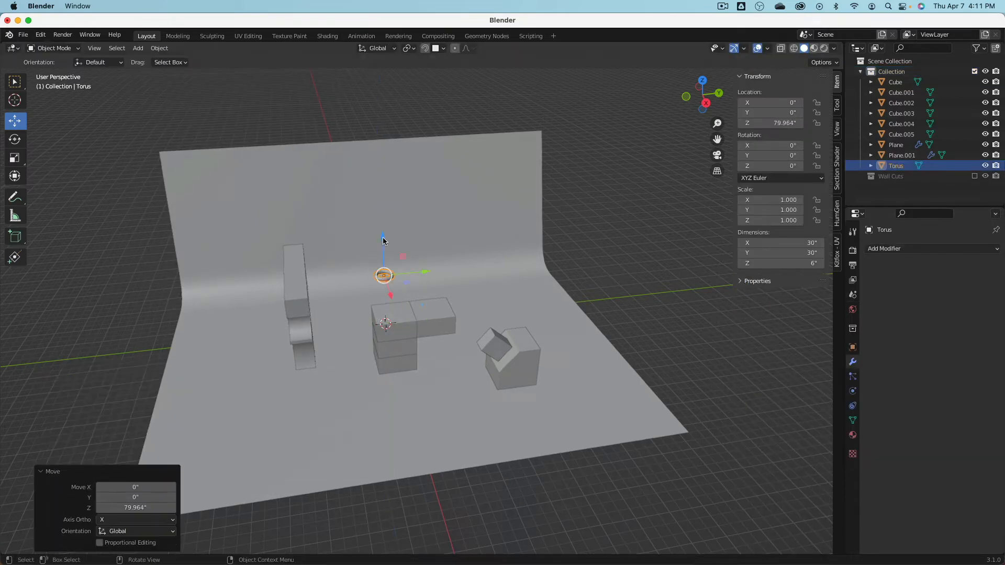
Scale the torus uniformly by about 4.83 and shade it smooth.
key(s)
click(549, 236)
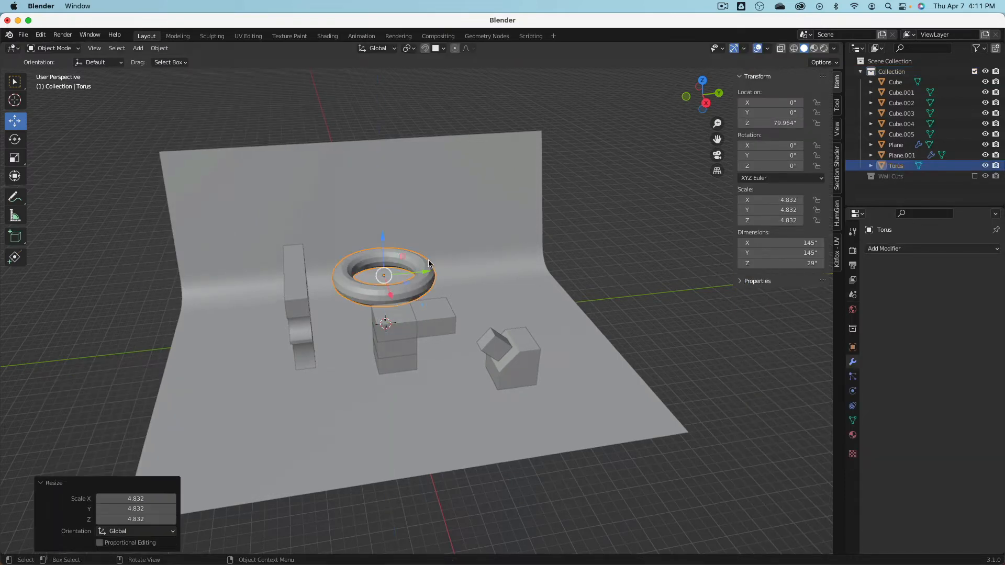
right_click(408, 259)
click(408, 258)
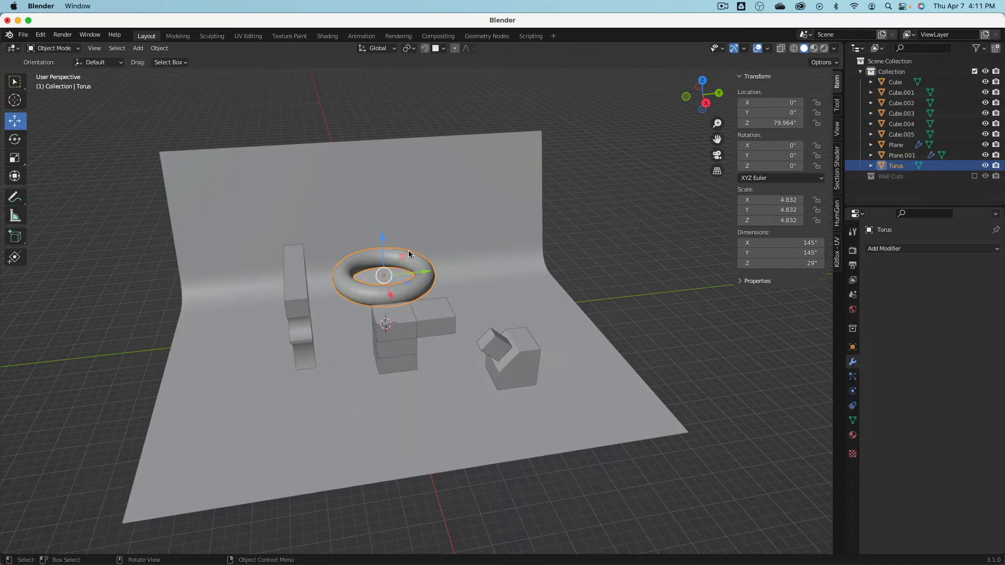
Add a UV sphere and scale it uniformly by about 4.37 to a diameter of about 105 inches.
click(160, 49)
mouse_move(138, 47)
mouse_move(174, 59)
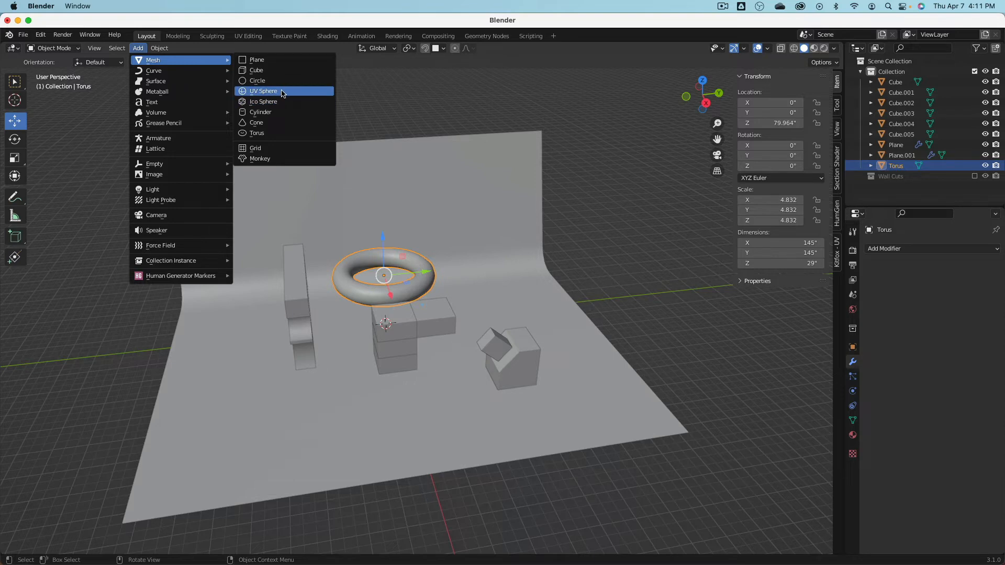
click(264, 91)
key(s)
click(638, 227)
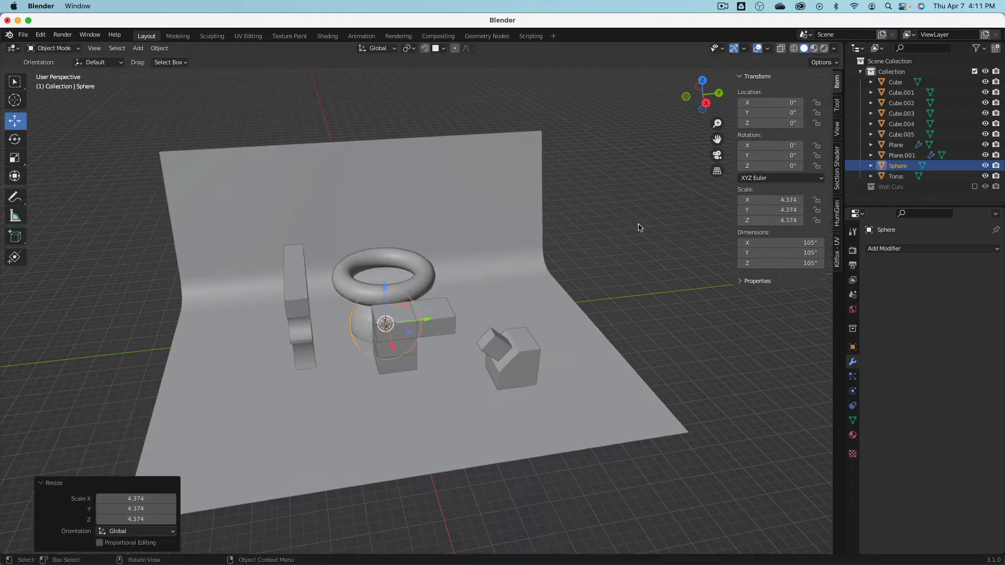
Move the sphere to about X 166.9, Y -51.1, Z 29.4 inches and give it smooth shading with Auto Smooth enabled.
drag(383, 339, 364, 347)
right_click(379, 376)
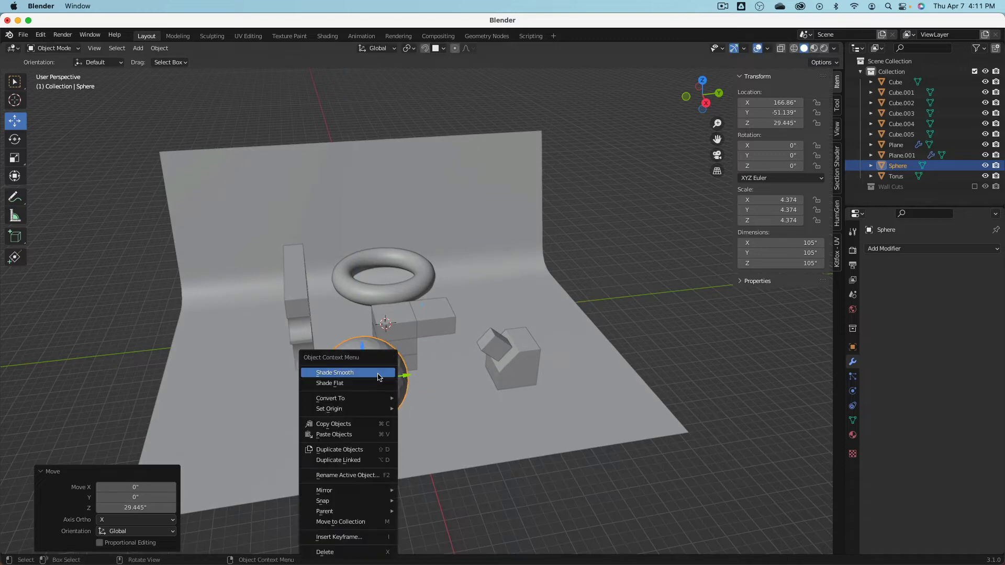
click(375, 373)
click(852, 420)
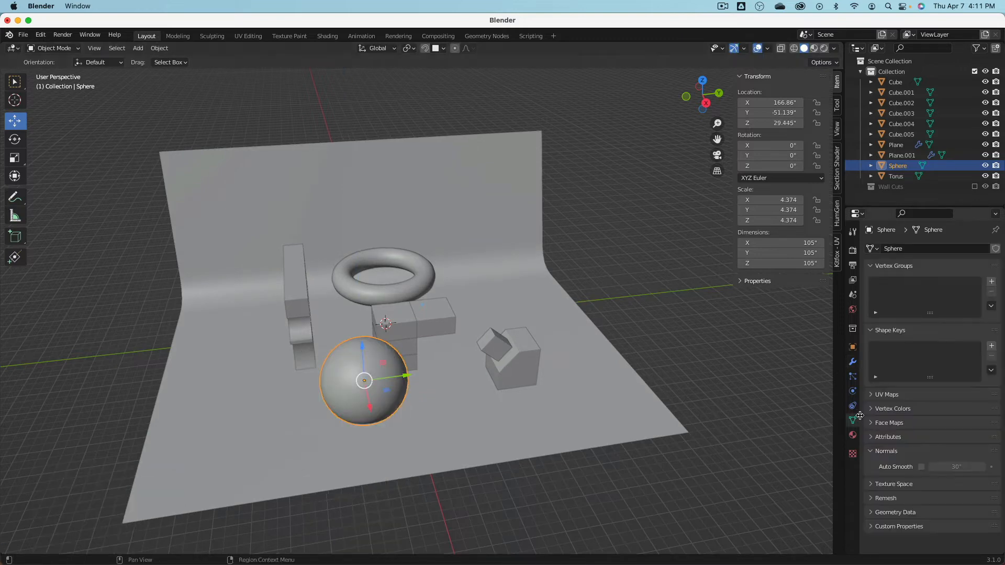
click(922, 466)
Delete the stacked blocks beneath the torus together with the overhanging block beside them.
middle_drag(460, 293, 399, 318)
click(398, 318)
shift+click(366, 319)
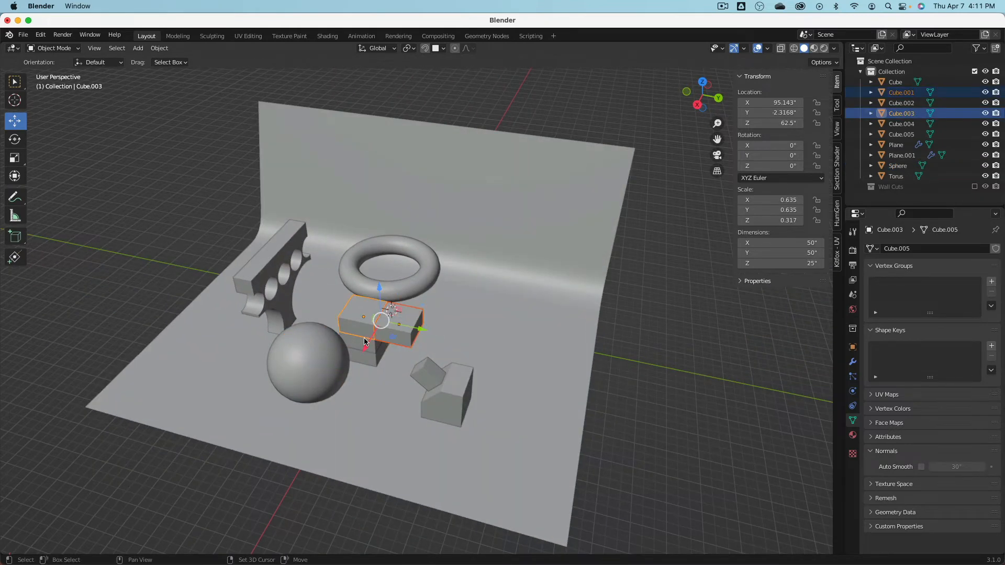
shift+click(366, 343)
key(x)
click(374, 360)
Move the sphere toward the middle of the backdrop, to about X 146.6 and Y -16 inches.
click(341, 369)
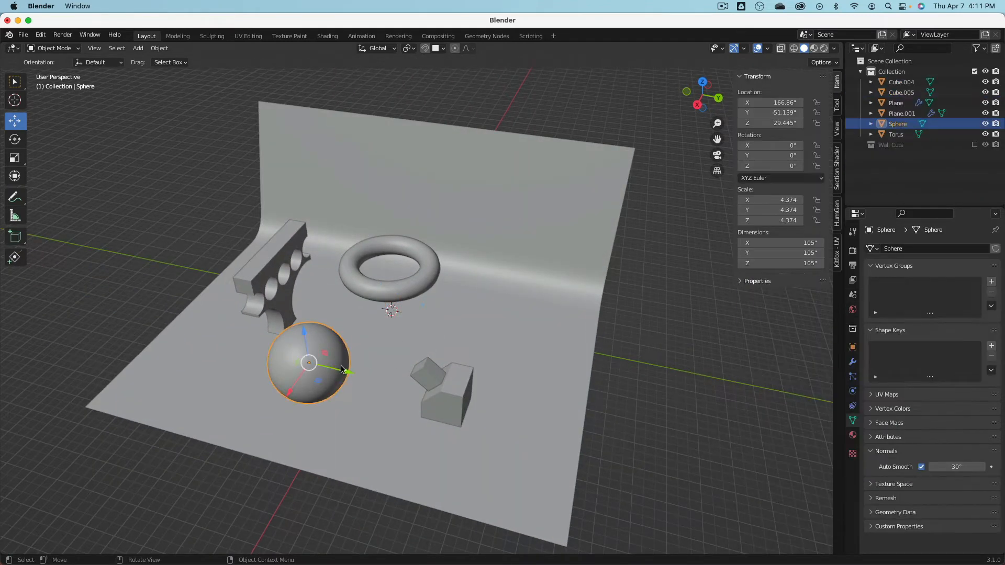
drag(350, 373, 362, 373)
drag(318, 398, 366, 367)
middle_drag(367, 366, 379, 320)
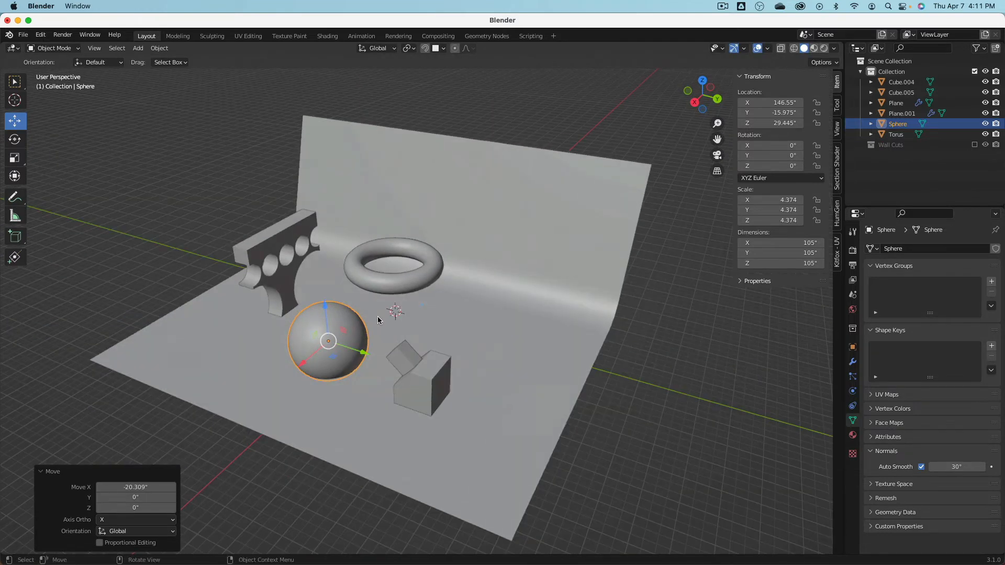
Move the sphere, both remaining blocks and the torus together about 56 inches along global Y.
shift+click(425, 375)
shift+click(404, 358)
shift+click(406, 288)
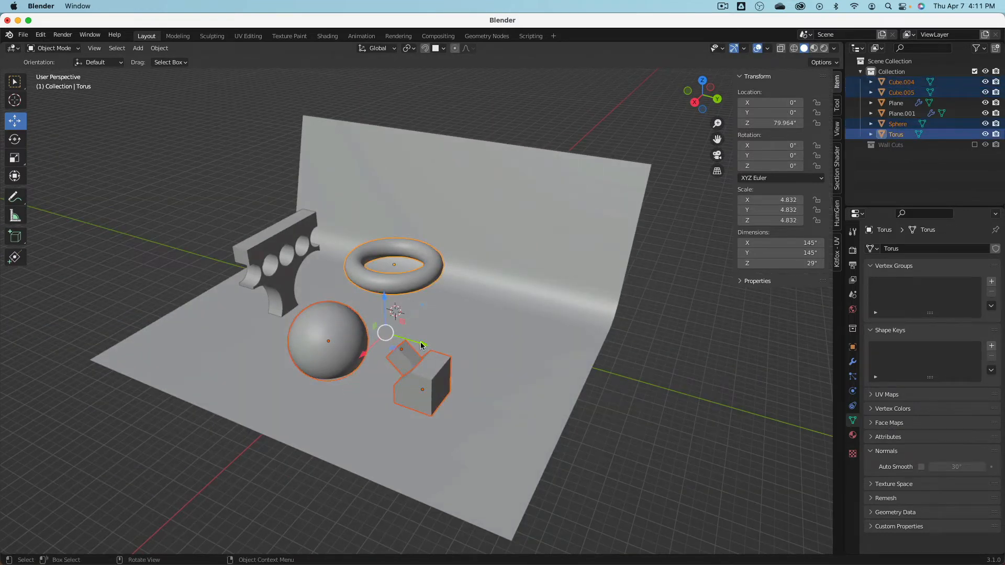
drag(422, 346, 433, 367)
middle_drag(530, 287, 516, 250)
Raise the torus alone about 36.2 inches along the Z axis.
click(419, 285)
key(g)
key(z)
click(432, 277)
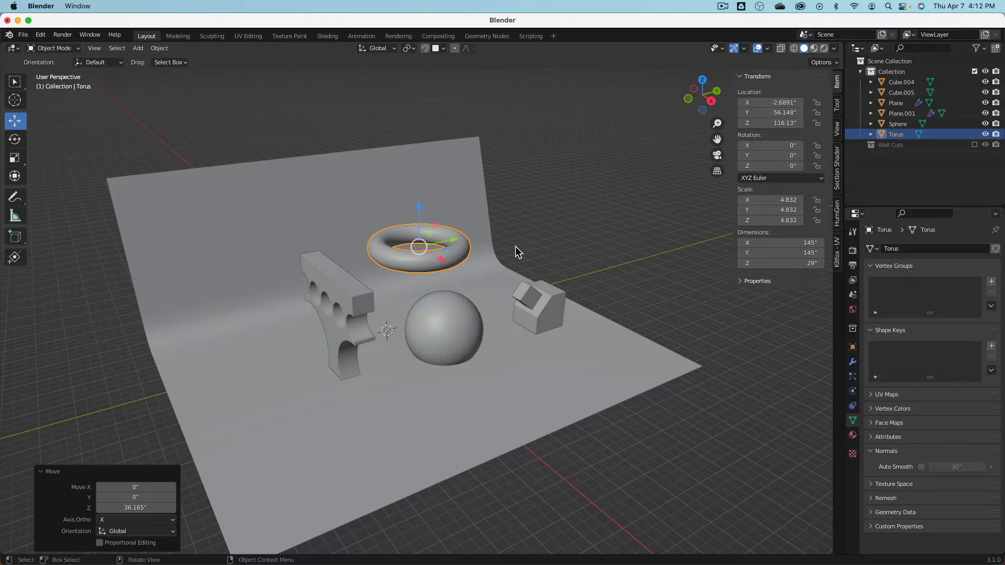
key(ctrl)
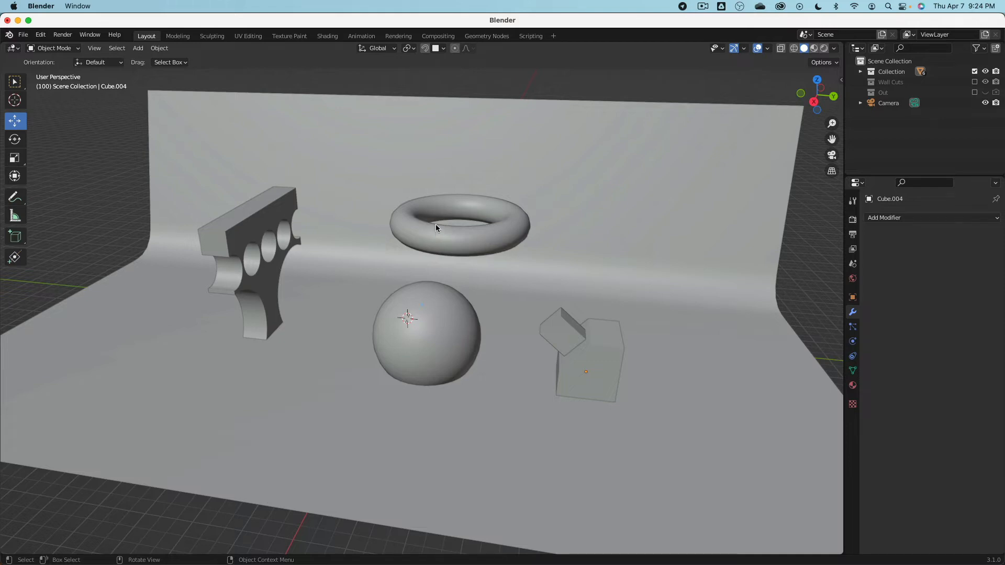
Add a Ball metaball and raise it above the torus to about Z 174.3 inches.
middle_drag(427, 222, 467, 212)
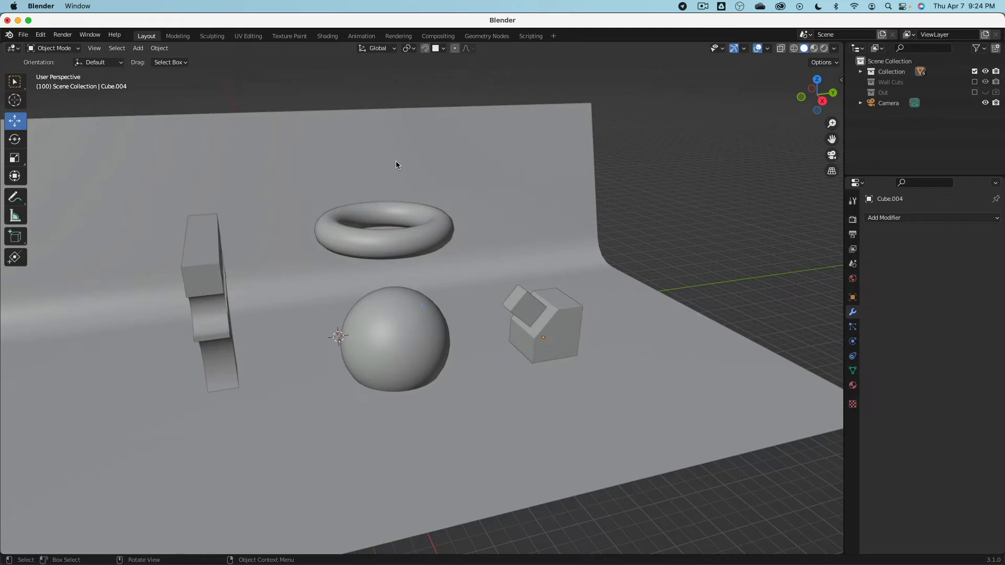
click(135, 50)
mouse_move(165, 96)
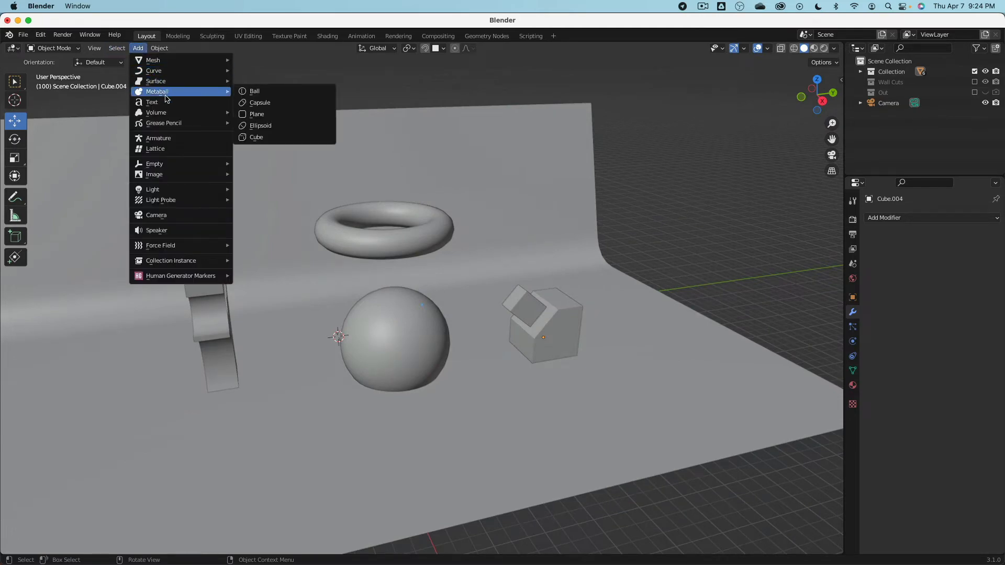
click(253, 93)
middle_drag(254, 92, 377, 205)
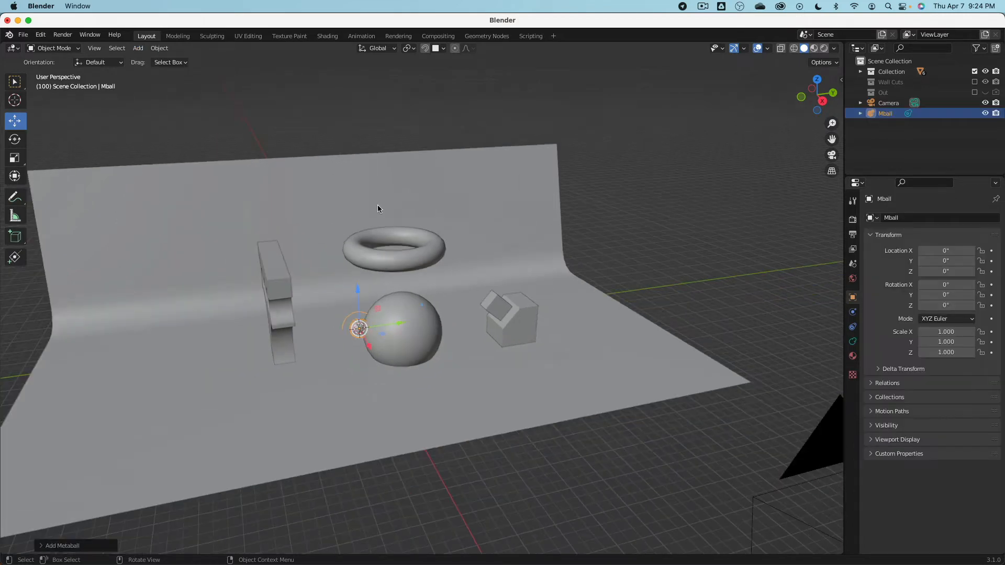
drag(358, 289, 348, 173)
scroll(347, 173, up, 5)
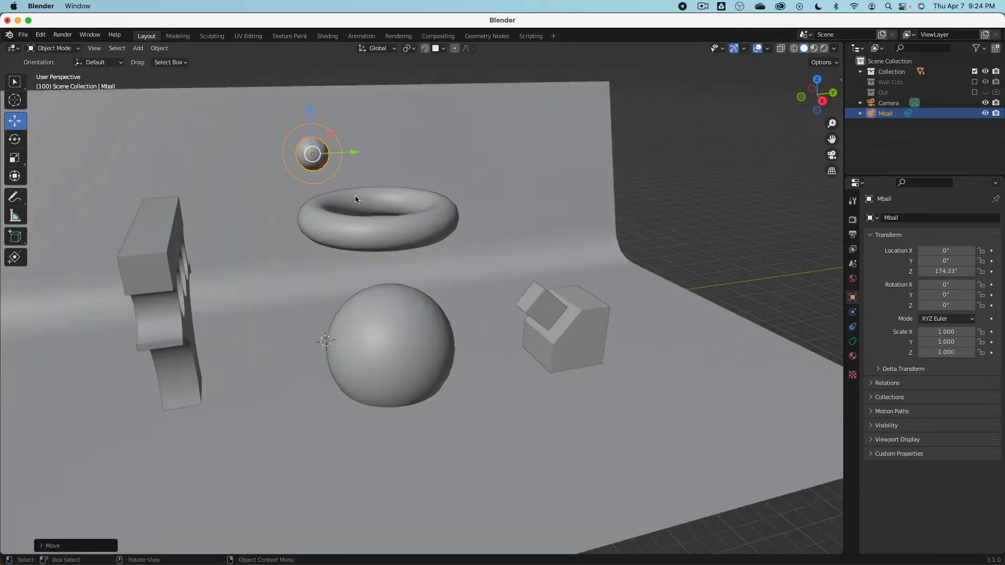
scroll(411, 252, up, 4)
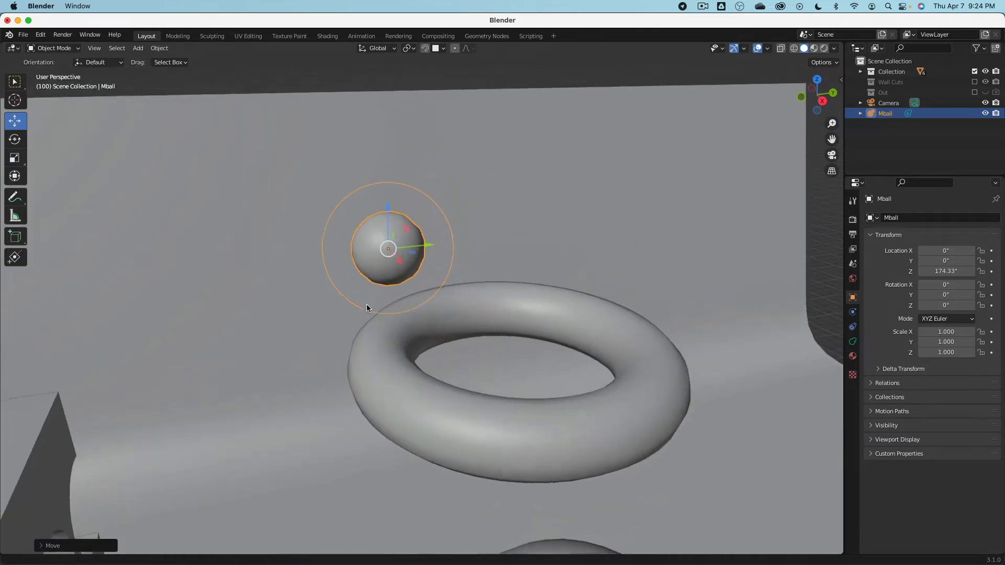
Duplicate the metaball three times, placing the copies on either side of and above the original so they blend.
key(shift+d)
click(453, 280)
key(shift+d)
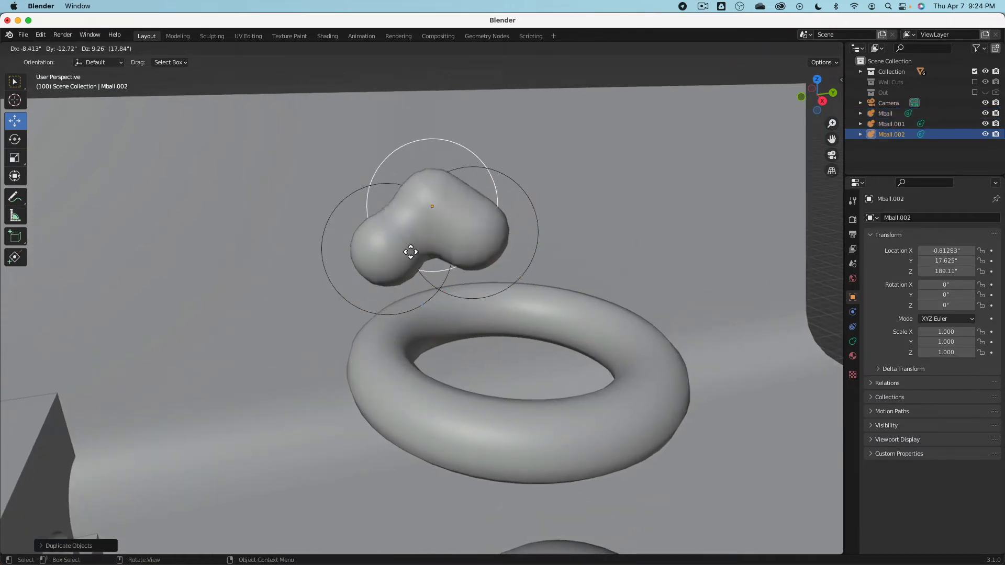
click(374, 230)
key(shift+d)
click(328, 250)
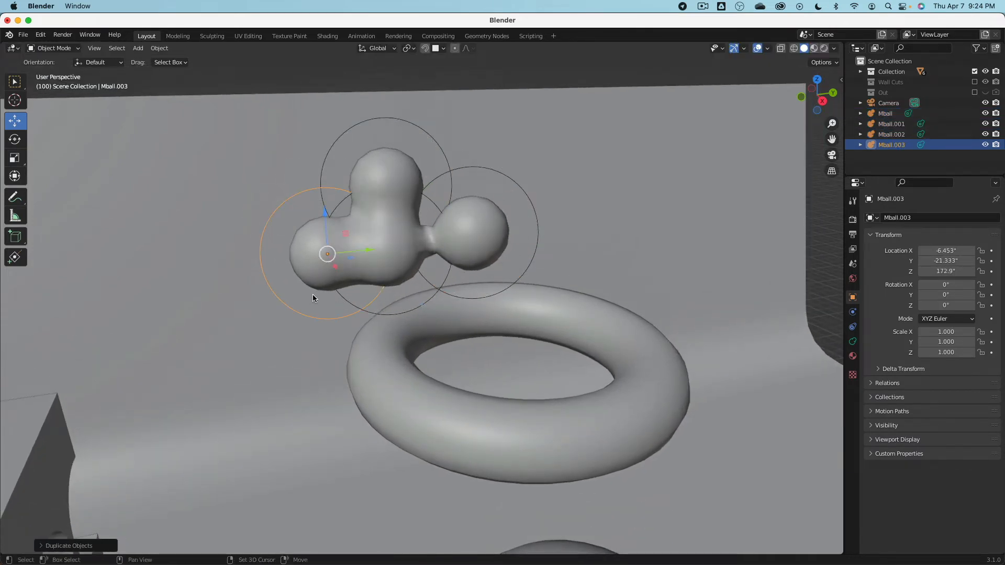
Duplicate the metaball twice more, placing one copy lower in the cluster and the other at about X 17.9, Y -6.1, Z 184.6 inches.
key(shift+d)
click(400, 383)
middle_drag(400, 384, 465, 285)
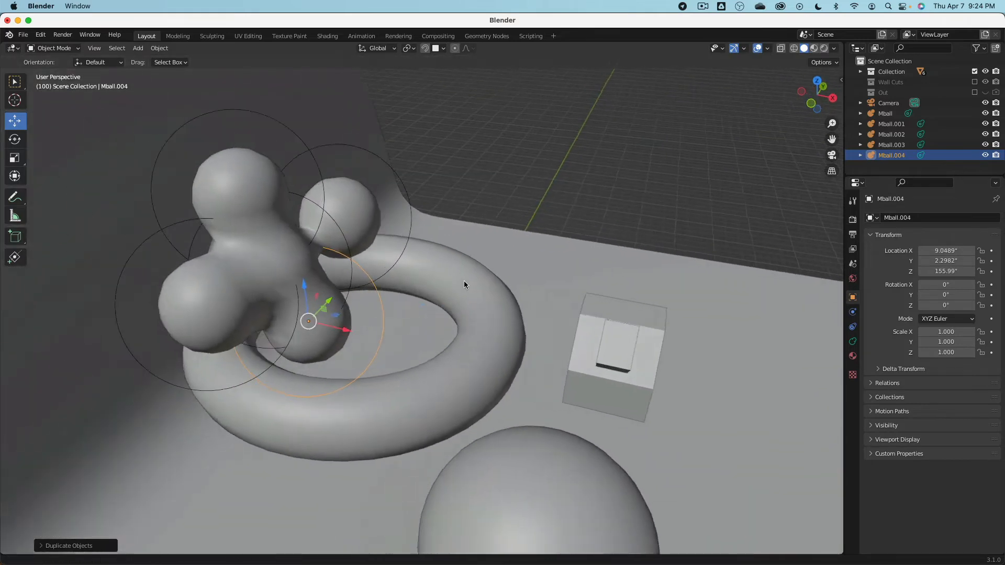
key(shift+d)
click(470, 279)
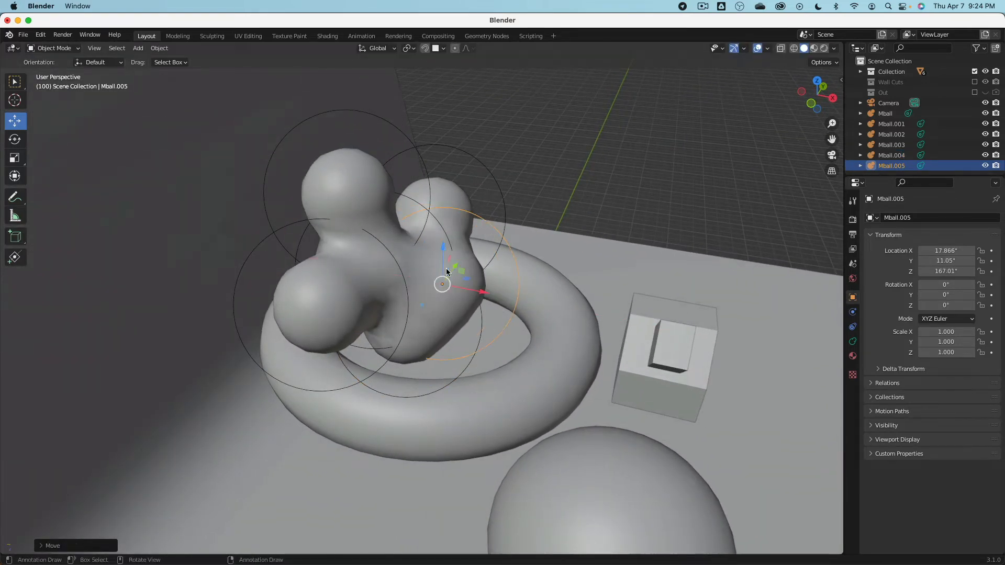
drag(447, 269, 435, 246)
middle_drag(435, 247, 311, 247)
scroll(518, 338, down, 3)
shift+middle_drag(518, 338, 343, 238)
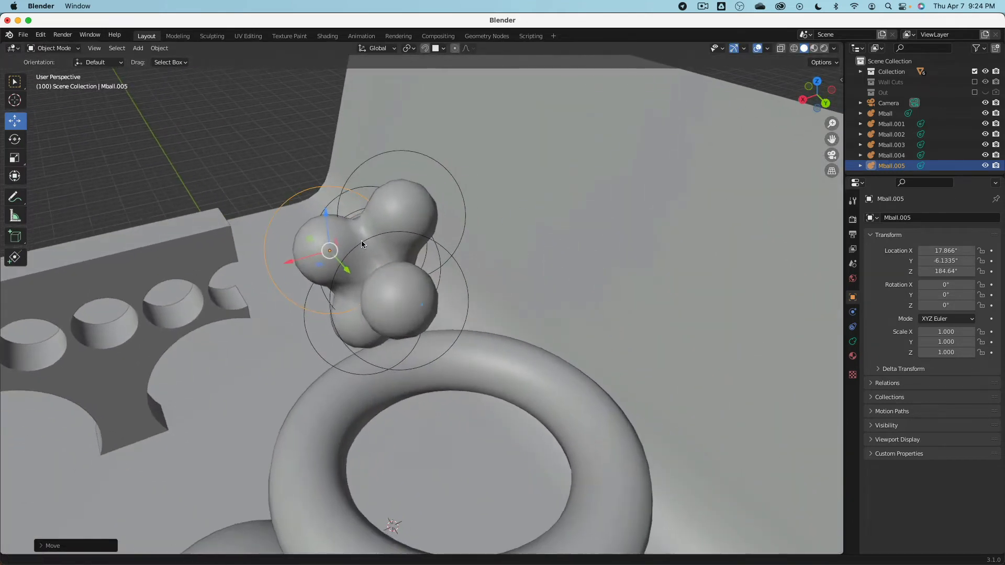
Move the last metaball copy to about X 12.9 inches and scale it up uniformly to about 1.68.
scroll(325, 245, up, 1)
drag(274, 248, 291, 245)
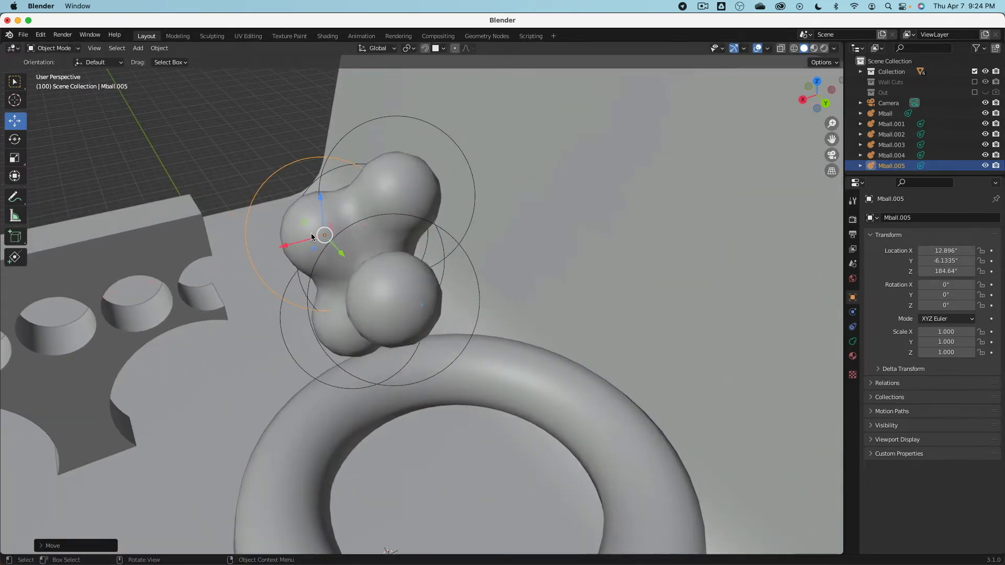
key(s)
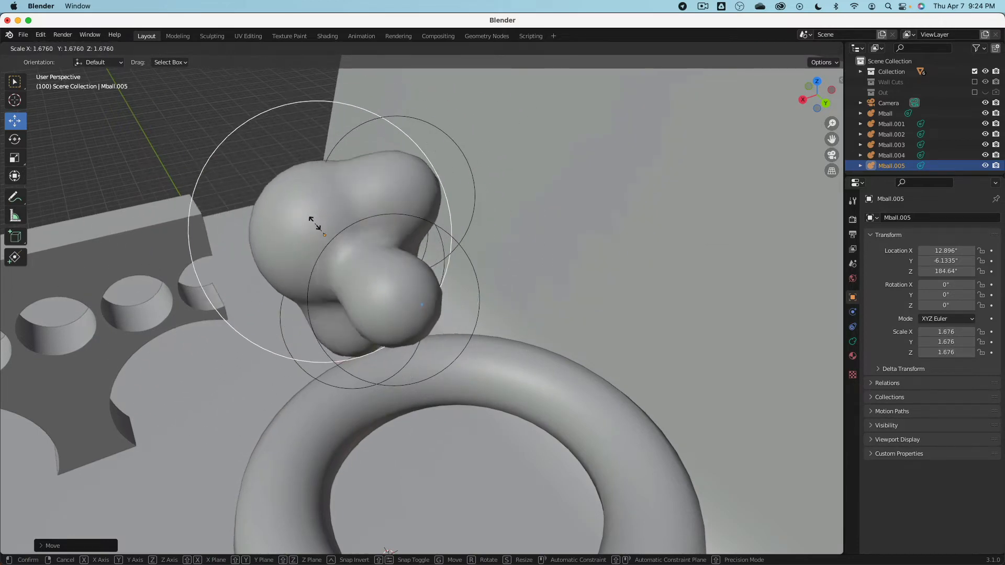
click(315, 226)
scroll(303, 234, down, 3)
middle_drag(303, 234, 241, 160)
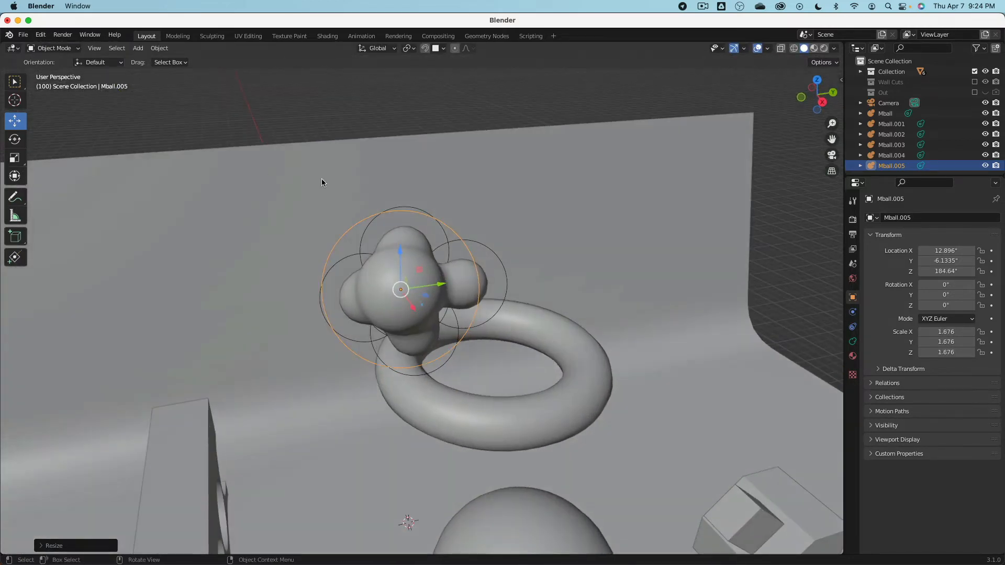
In Edit Mode, make the enlarged metaball a negative element and shift it slightly within the cluster.
click(853, 342)
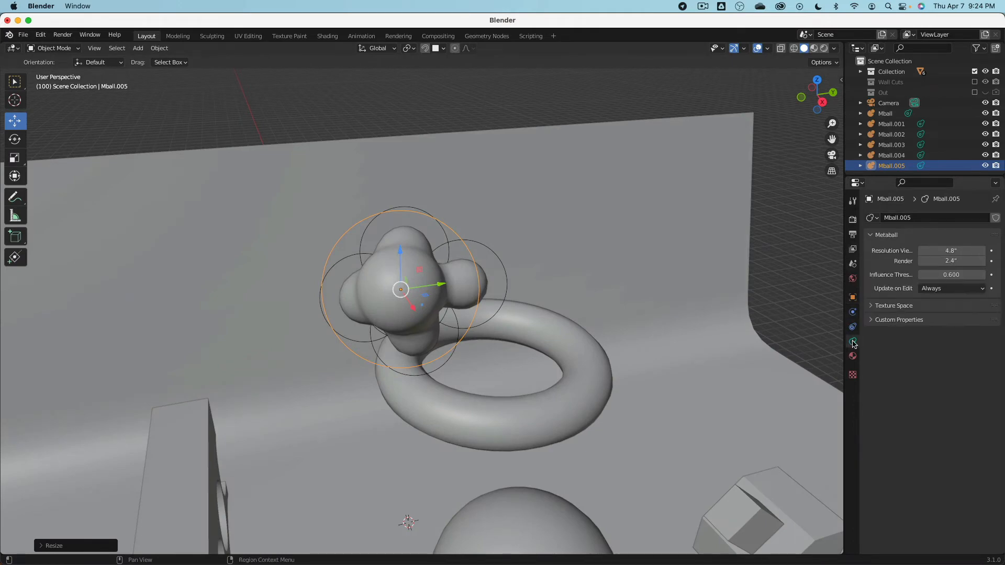
click(871, 320)
click(872, 306)
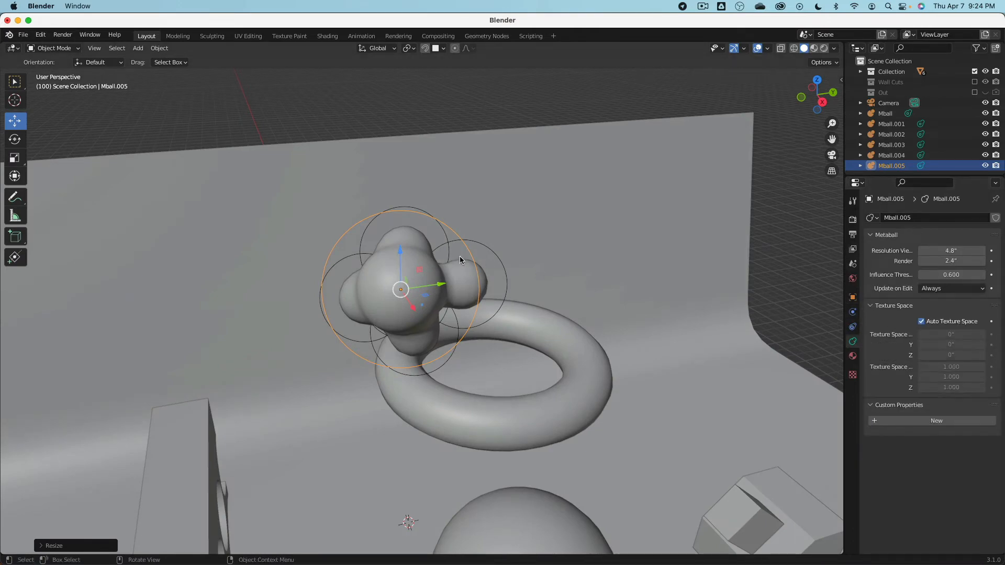
click(73, 48)
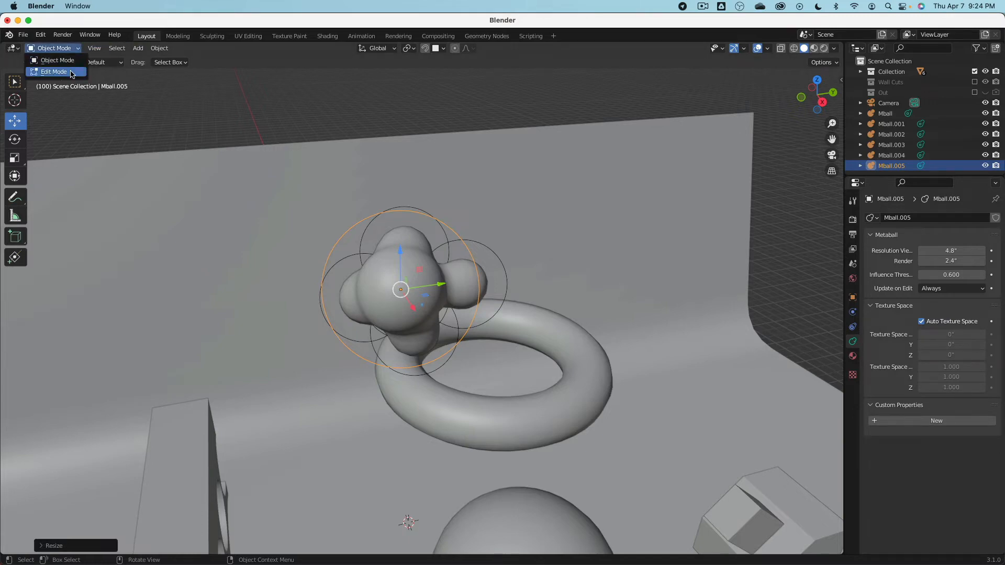
click(73, 68)
click(921, 459)
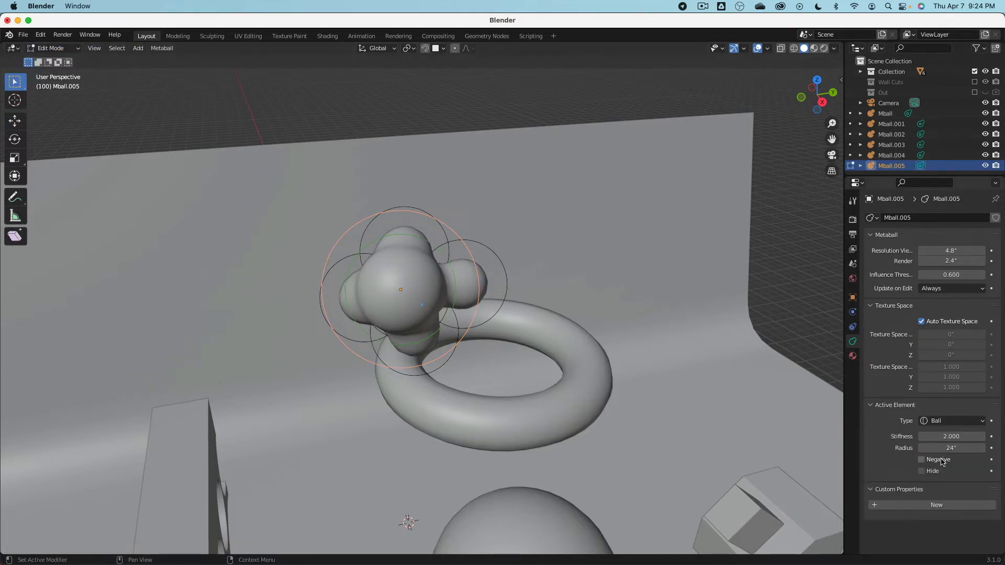
middle_drag(604, 314, 411, 262)
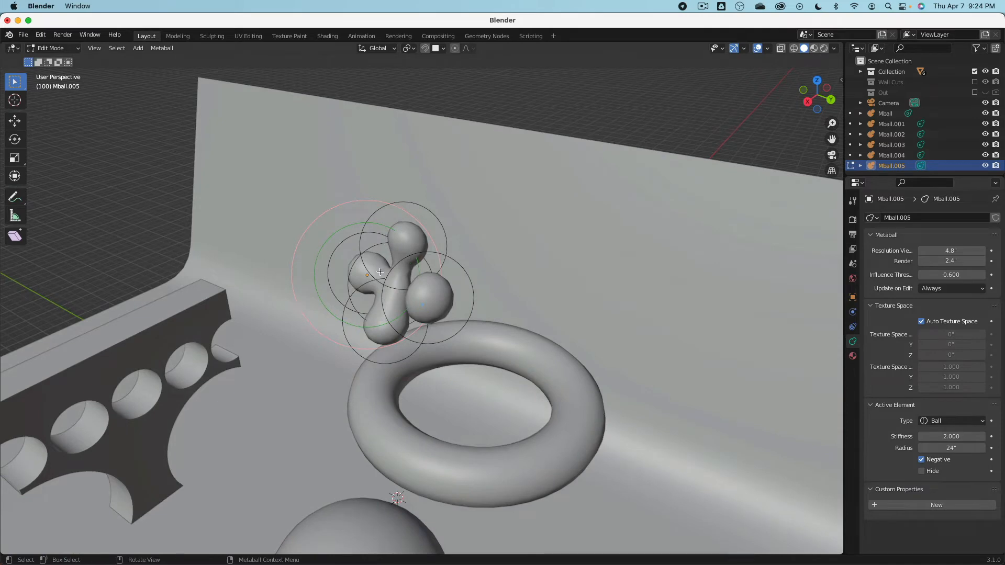
key(g)
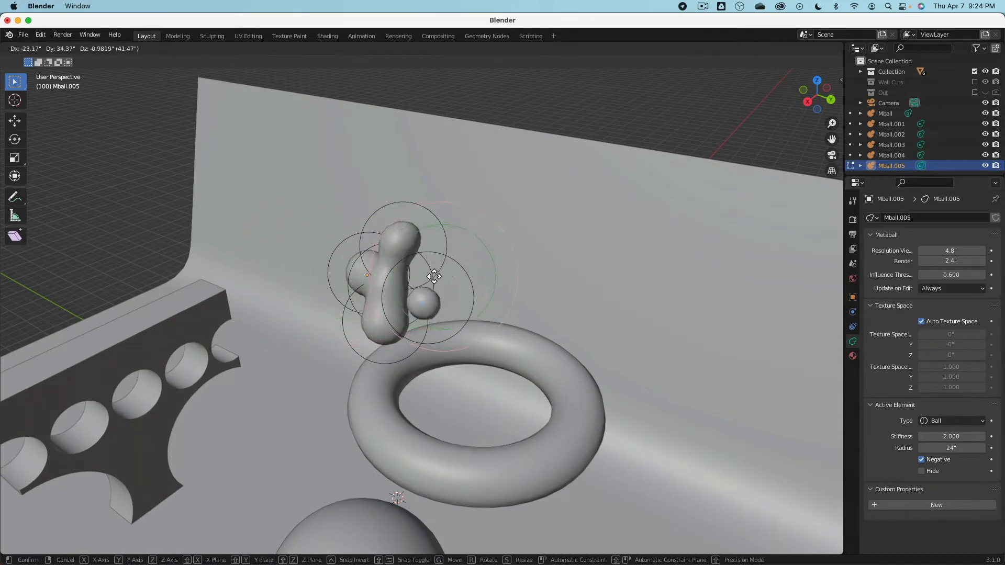
click(387, 266)
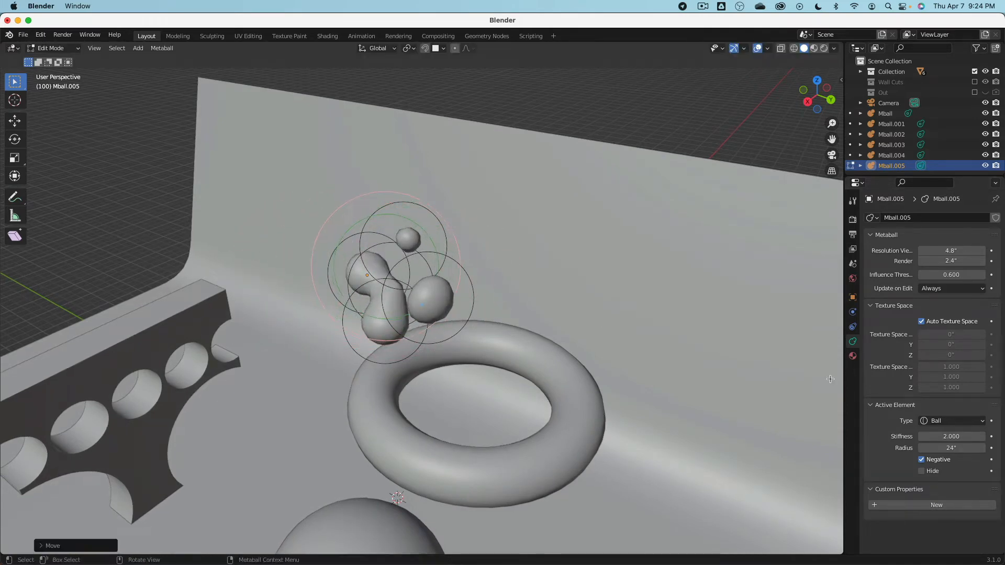
Turn off the metaball's Negative option and return to Object Mode.
click(942, 421)
click(948, 428)
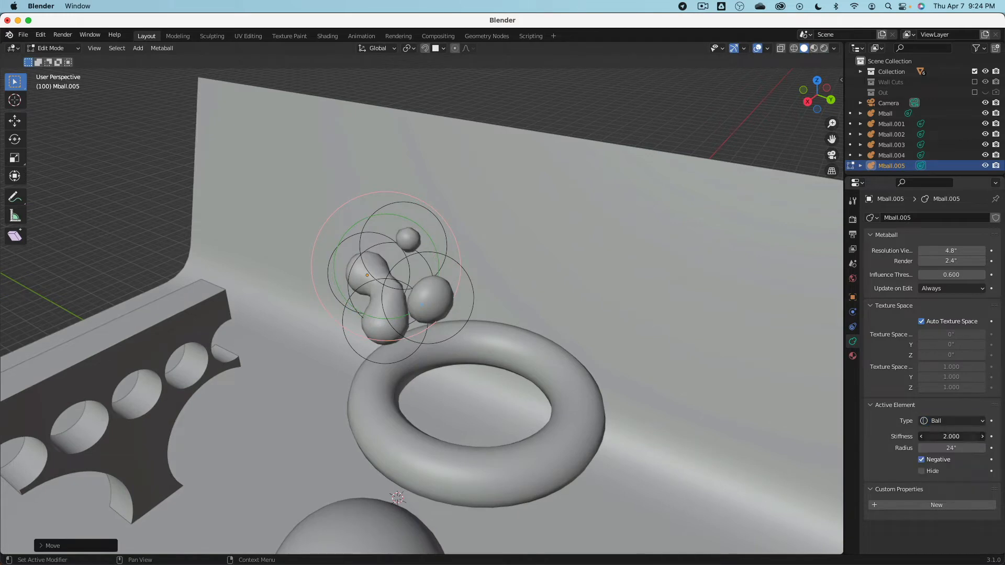
click(950, 434)
click(951, 469)
click(944, 461)
middle_drag(374, 285, 396, 281)
key(Tab)
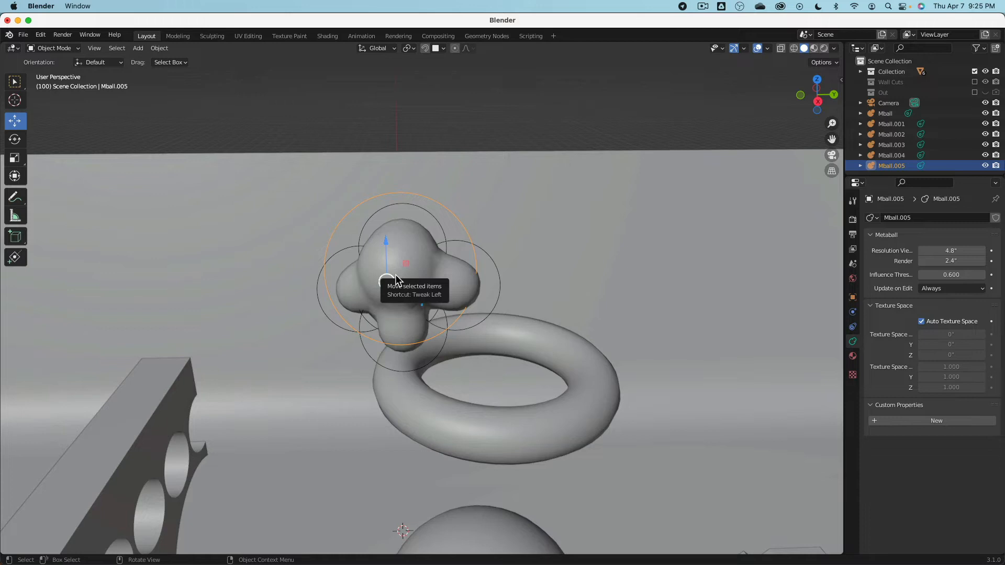
Add a cube mesh and move it to the open floor area beyond the small notched block.
scroll(396, 278, down, 8)
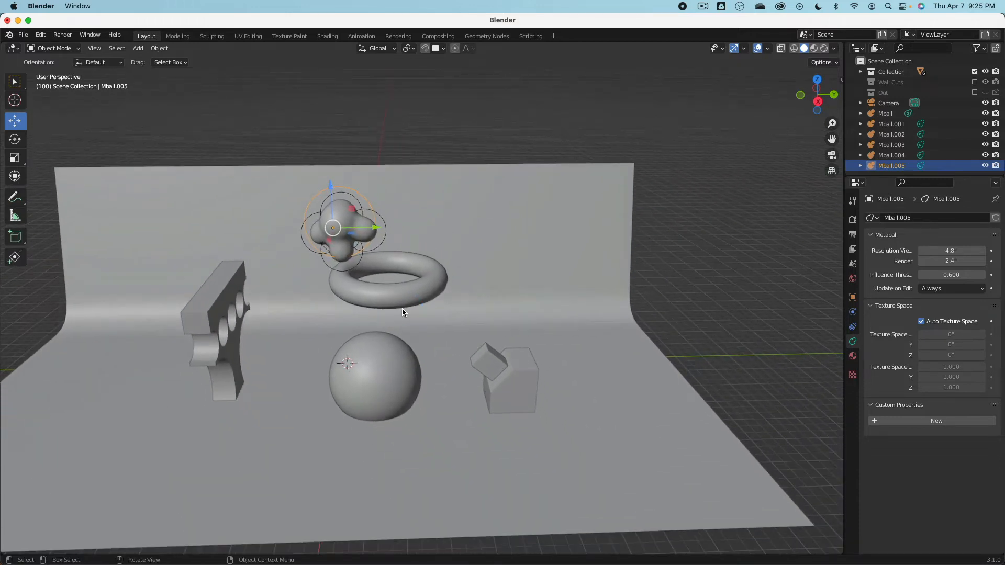
click(513, 385)
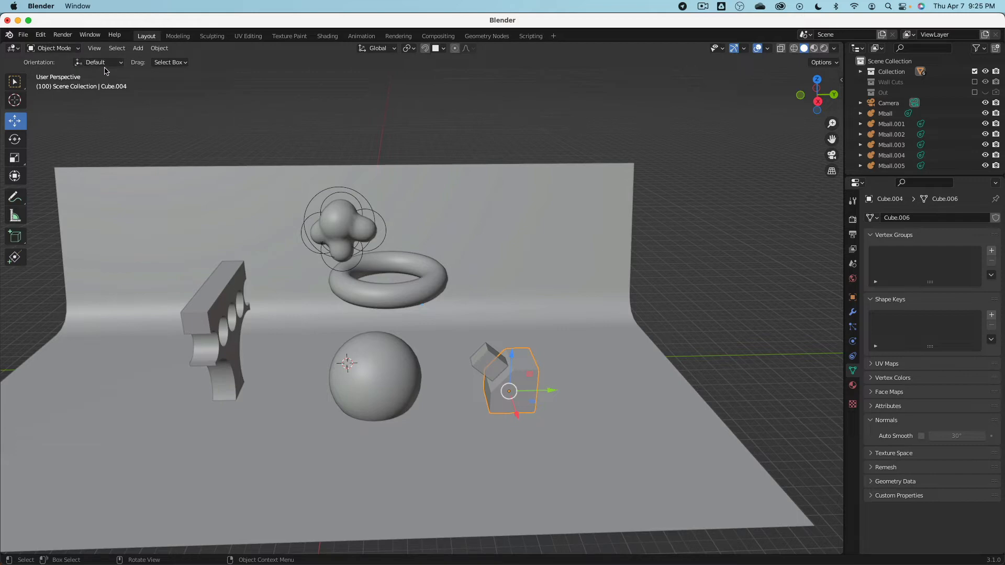
click(138, 48)
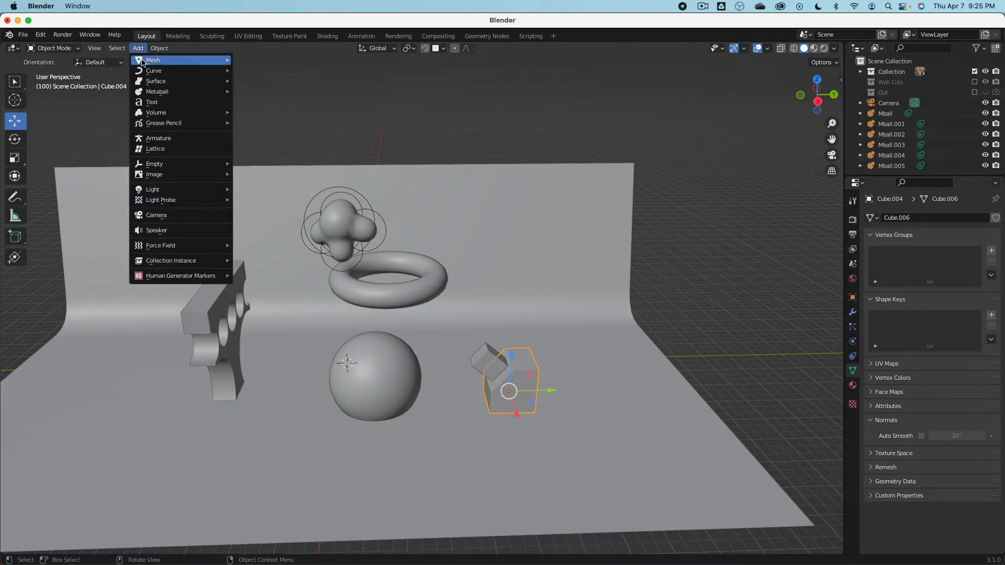
mouse_move(152, 60)
click(257, 70)
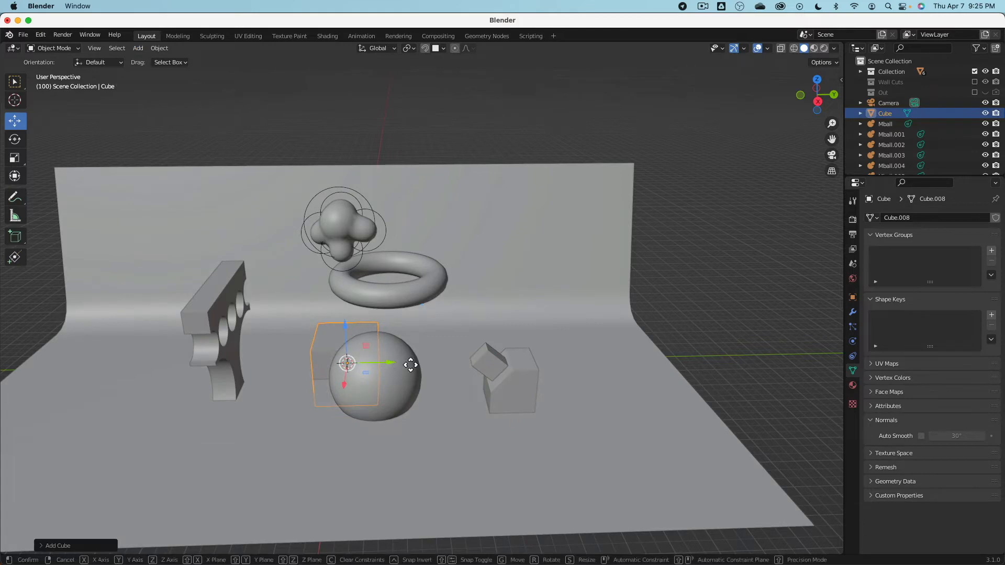
drag(403, 360, 615, 247)
middle_drag(614, 247, 492, 310)
scroll(492, 313, up, 3)
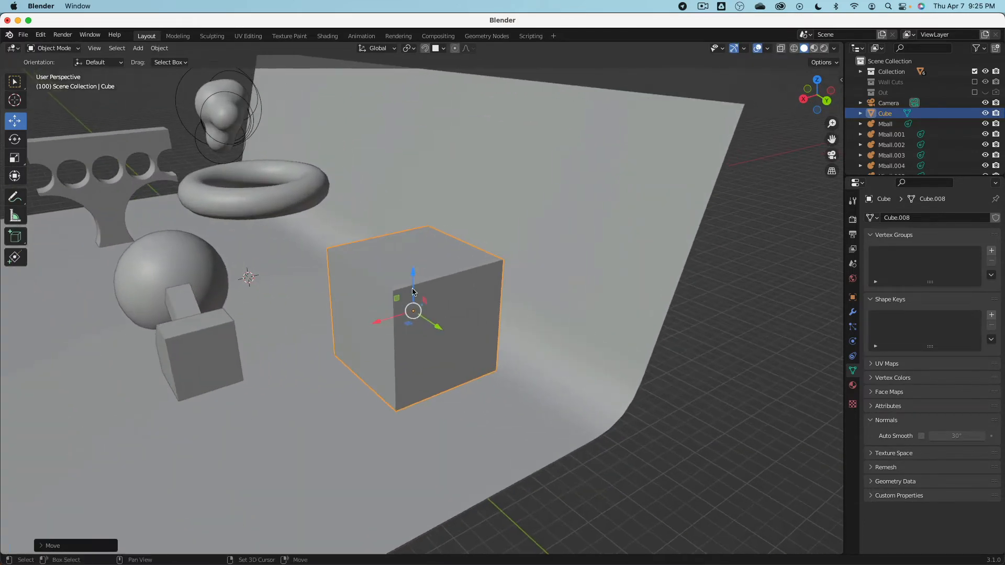
Give the new cube a Subdivision Surface modifier with three viewport levels.
click(850, 313)
click(891, 219)
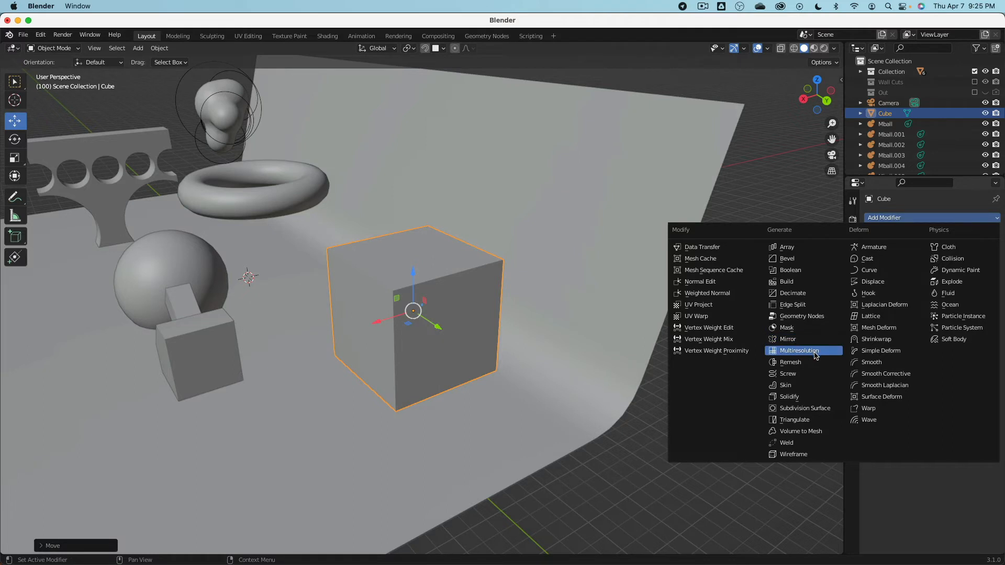
click(811, 409)
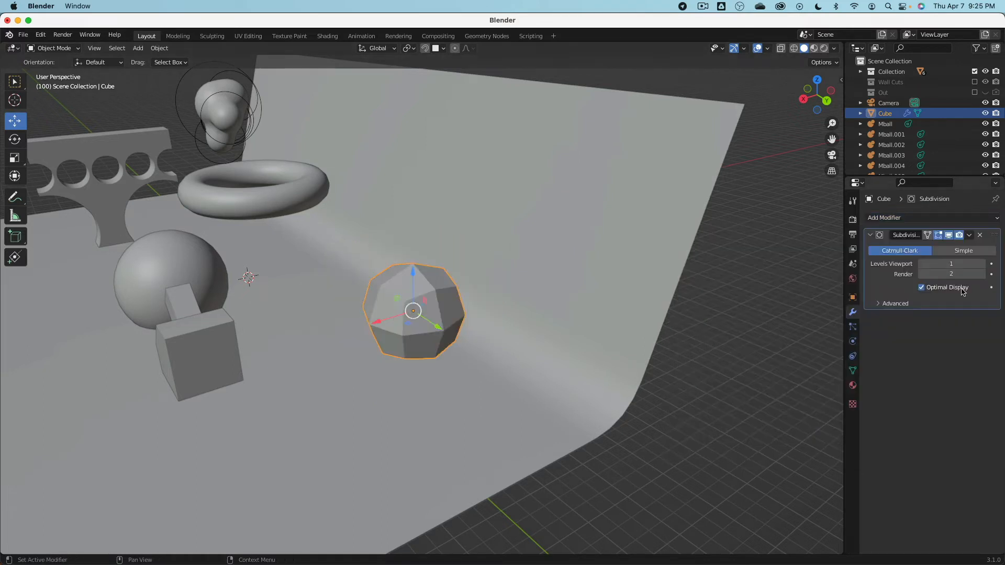
click(982, 264)
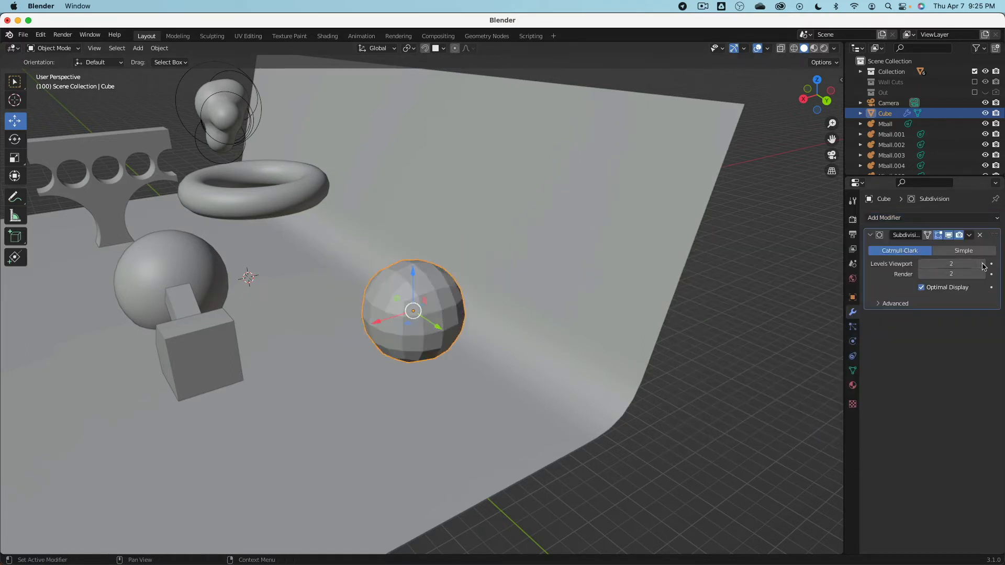
click(983, 264)
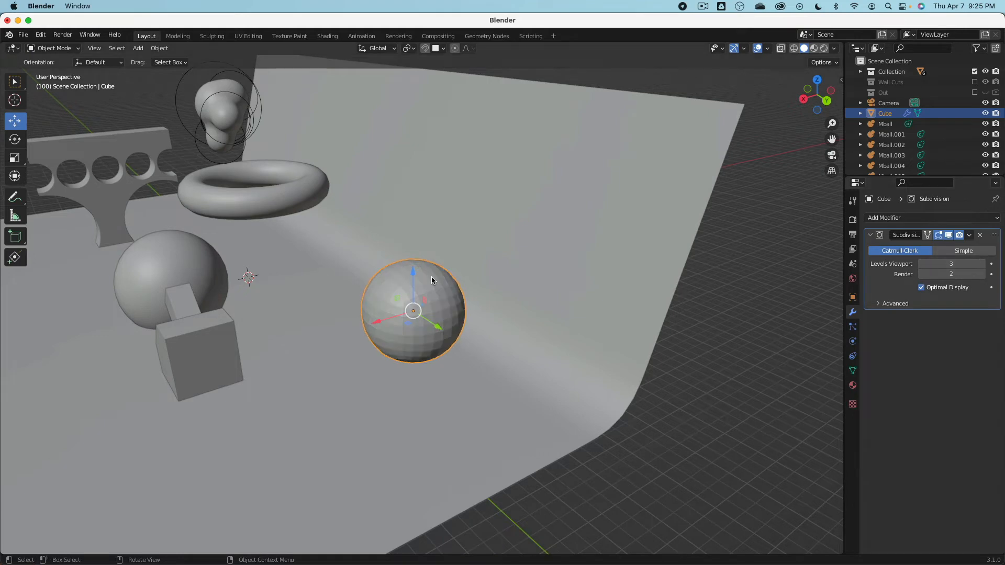
Apply smooth shading to the subdivided cube.
click(159, 48)
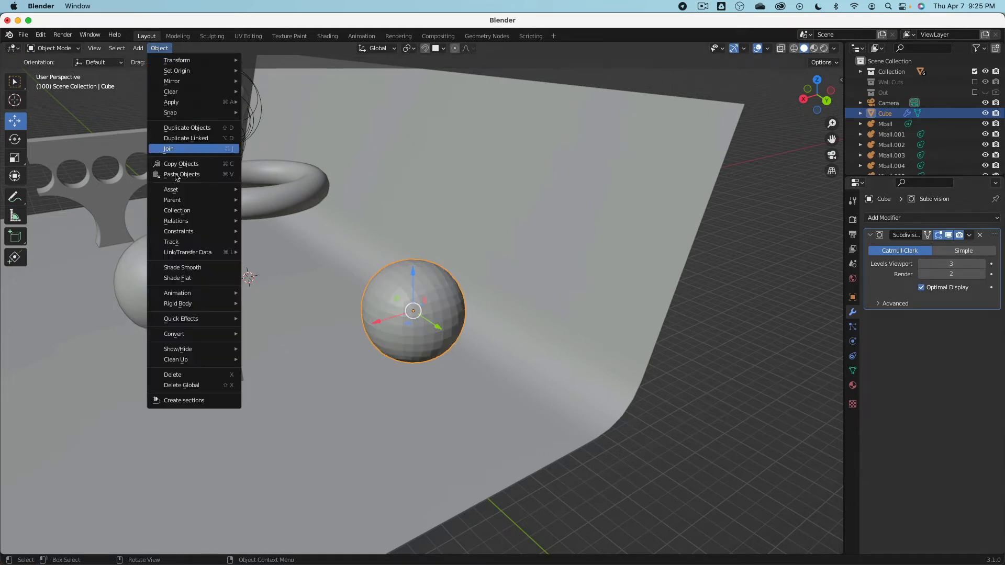
mouse_move(209, 294)
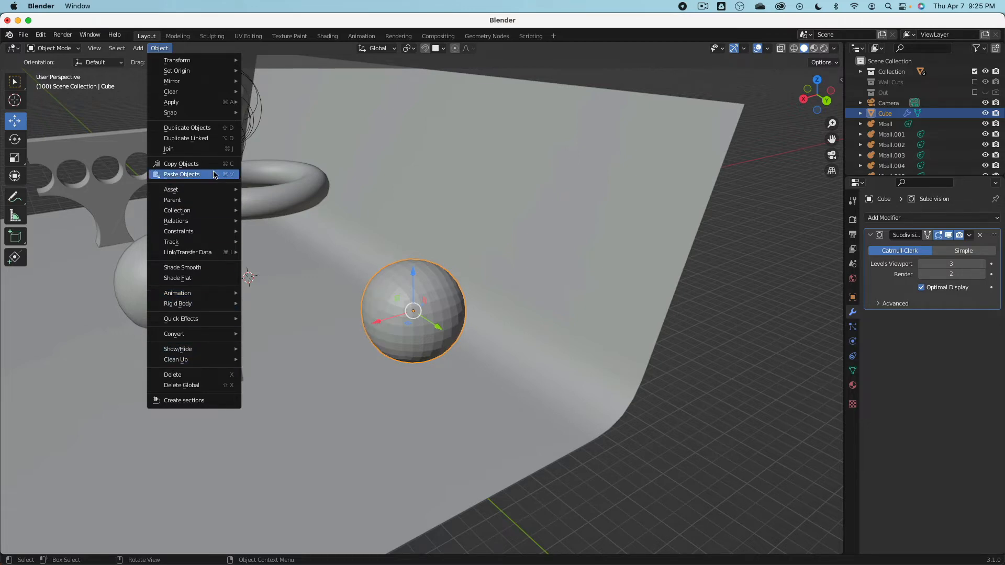
click(217, 268)
middle_drag(388, 283, 426, 288)
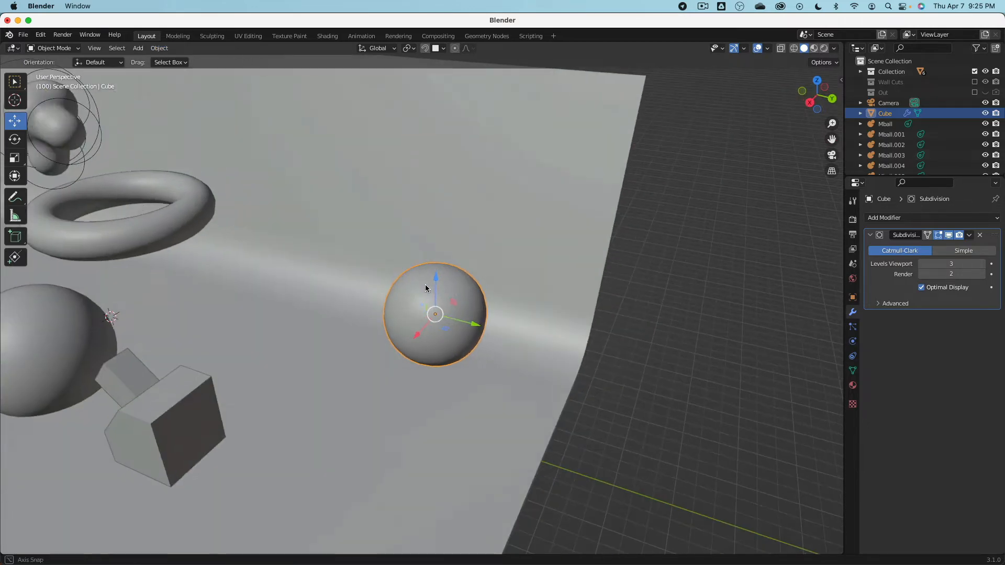
In Edit Mode, extrude the cube's top face upward and its +Y side face outward.
click(55, 48)
click(63, 71)
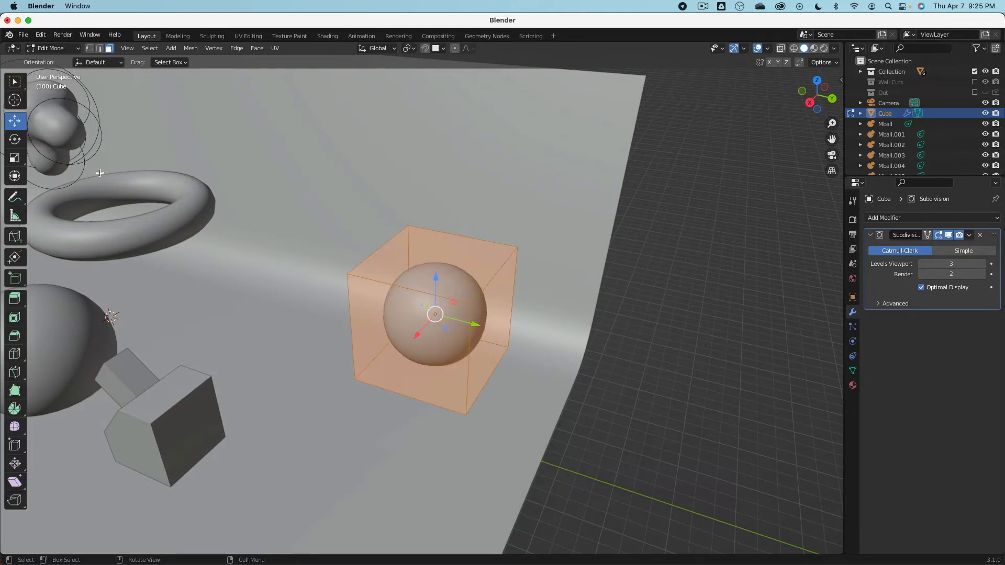
click(410, 257)
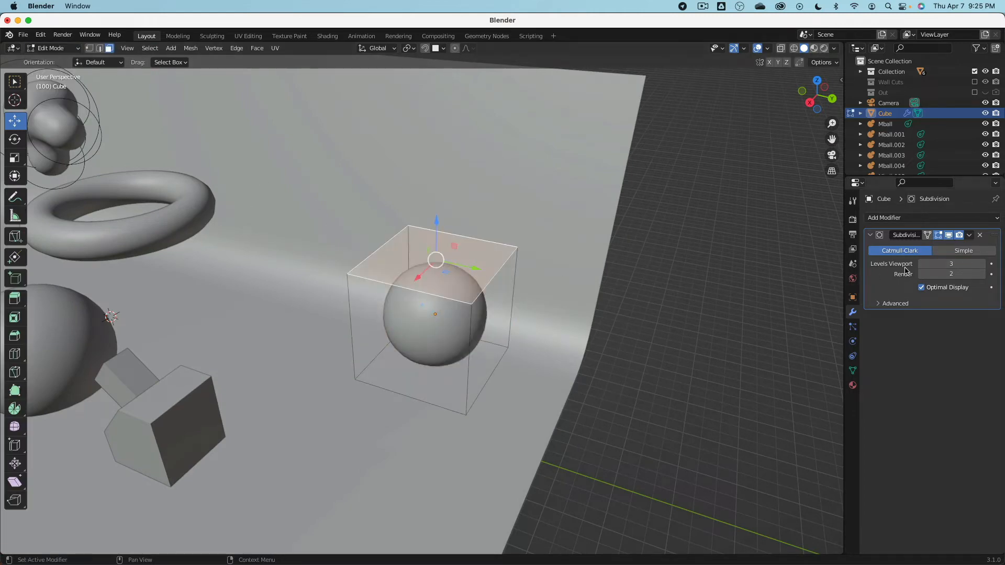
key(e)
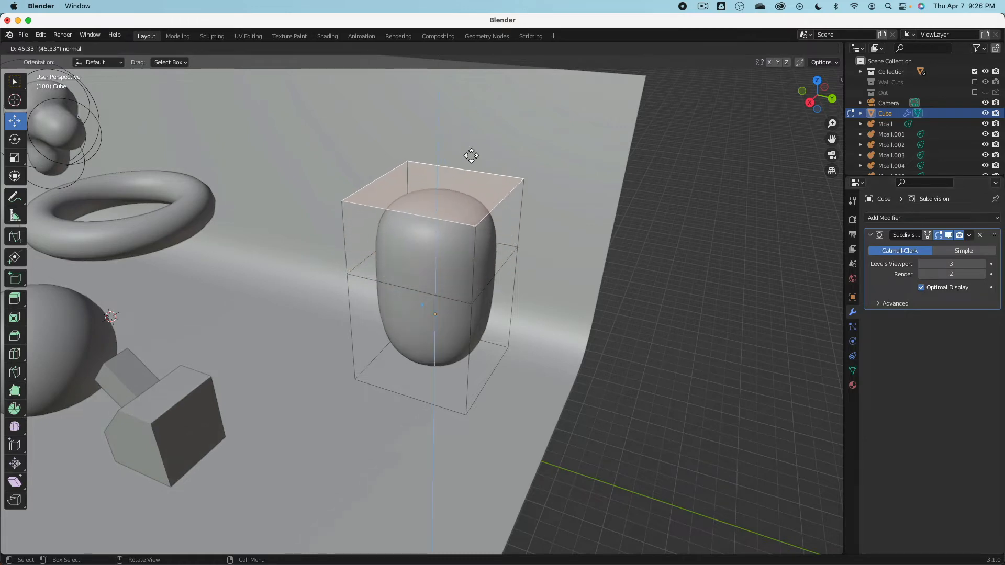
click(468, 150)
click(491, 322)
key(e)
click(571, 361)
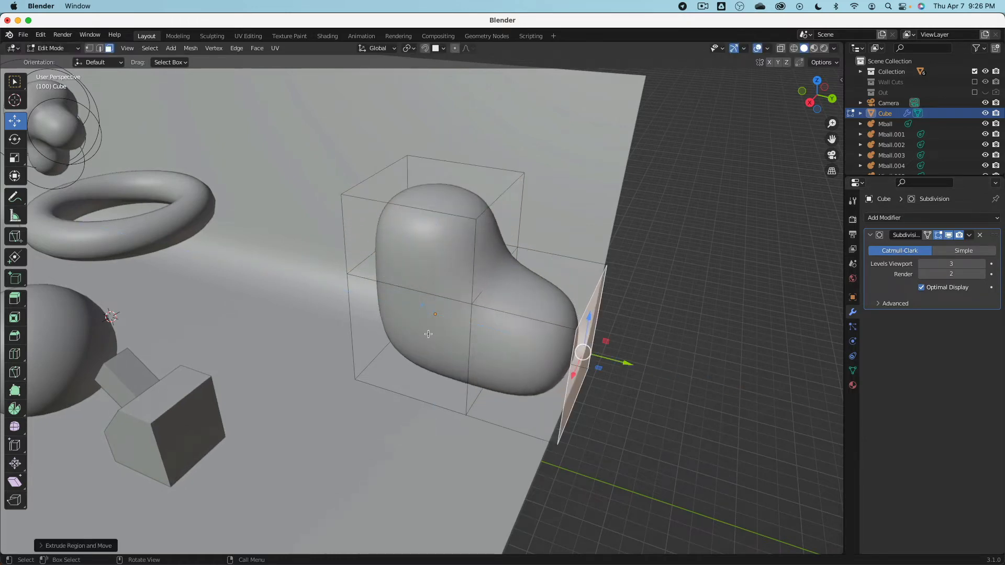
Extrude the cube's front face and the side face towards the torus outward into two more arms.
click(406, 347)
key(e)
click(391, 368)
middle_drag(390, 368, 425, 313)
key(e)
click(341, 354)
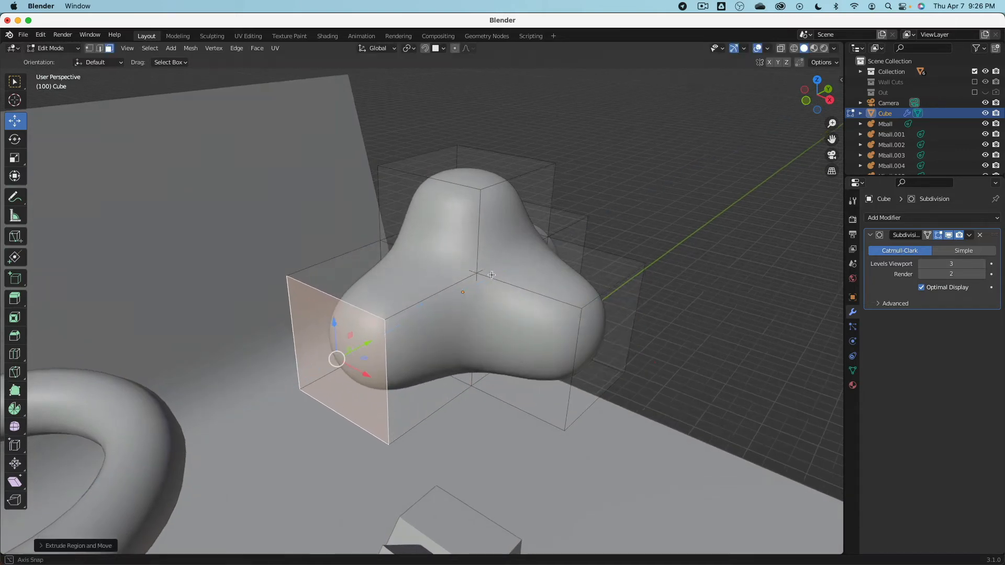
Raise the top face of the shape further to lengthen its upper arm.
middle_drag(340, 354, 293, 335)
click(525, 188)
middle_drag(525, 188, 450, 157)
key(e)
click(335, 193)
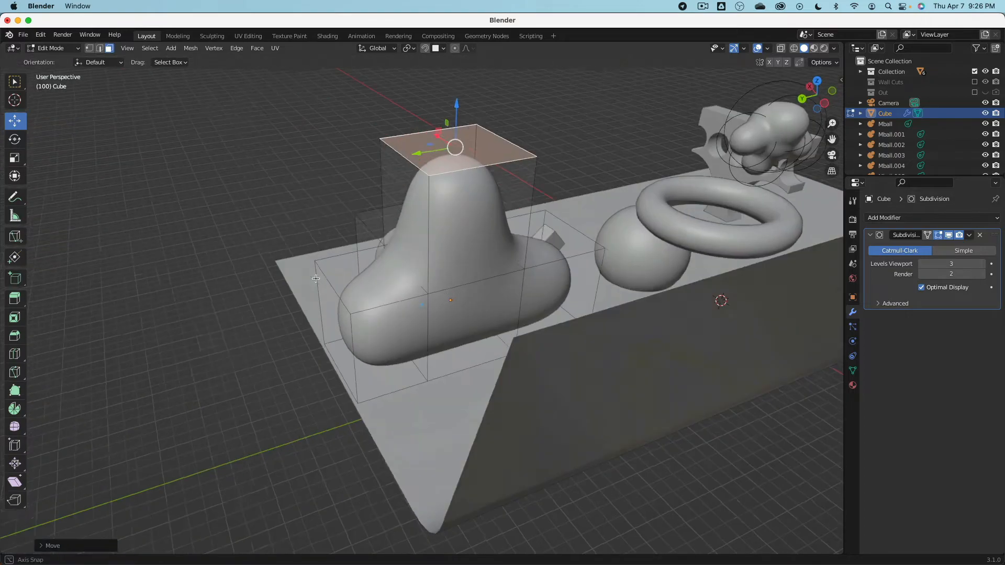
Extrude the back face and the bottom face of the subdivided shape.
click(476, 328)
key(e)
click(487, 346)
middle_drag(487, 345, 396, 366)
click(337, 395)
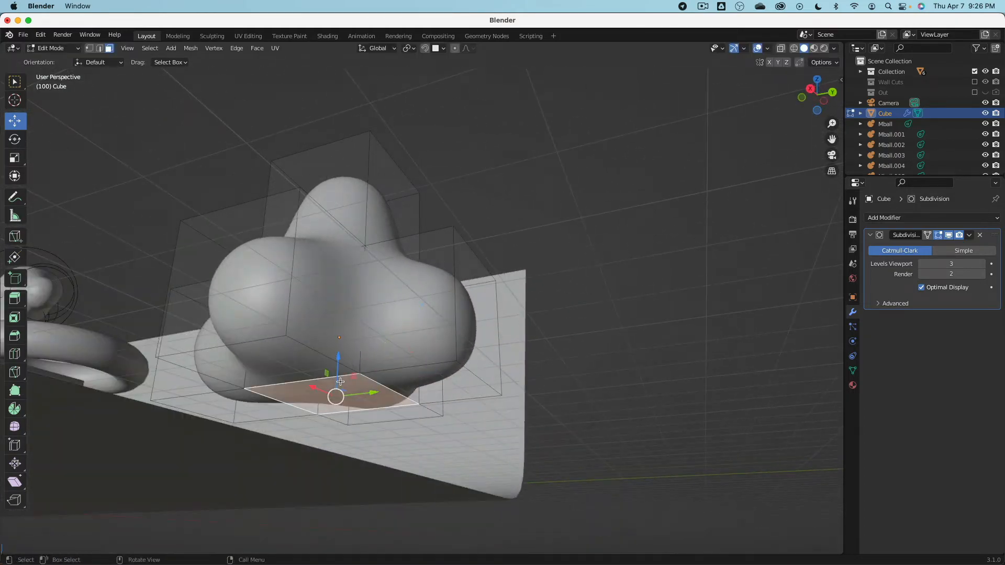
key(e)
click(355, 297)
middle_drag(355, 297, 351, 221)
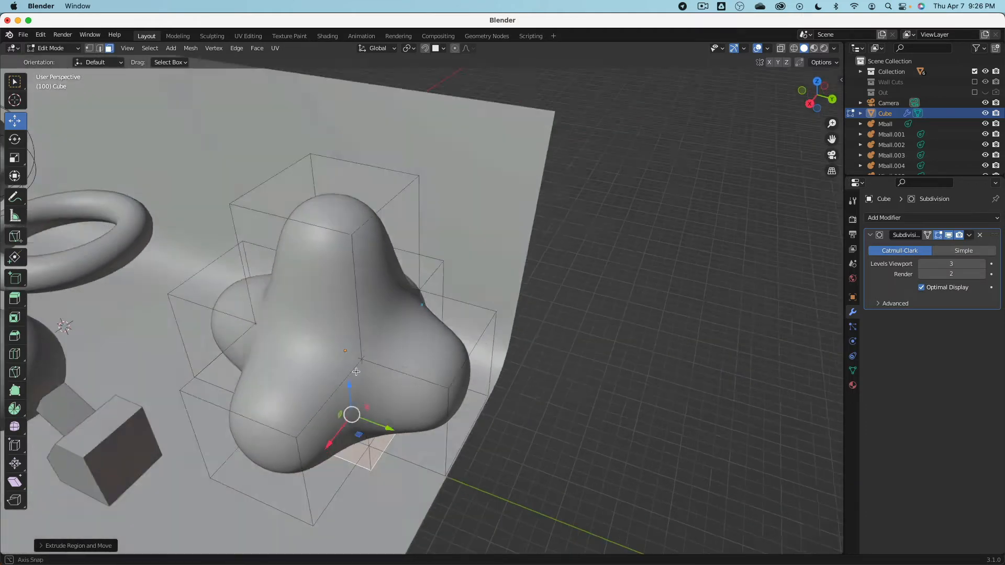
Extrude the upper arm's end face in place, shrink it to about 0.58, and extrude it inward to hollow the arm.
click(345, 214)
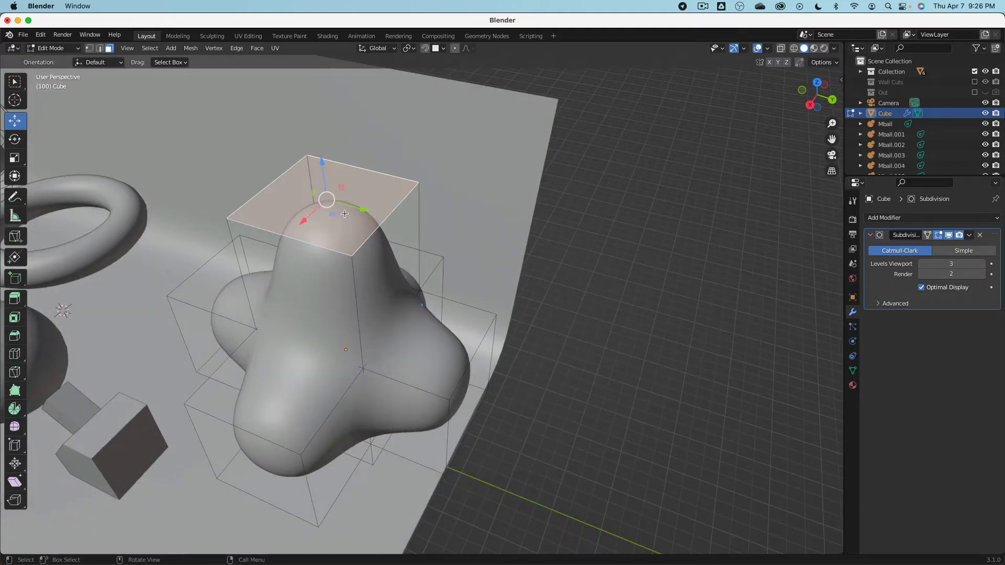
key(e)
right_click(449, 158)
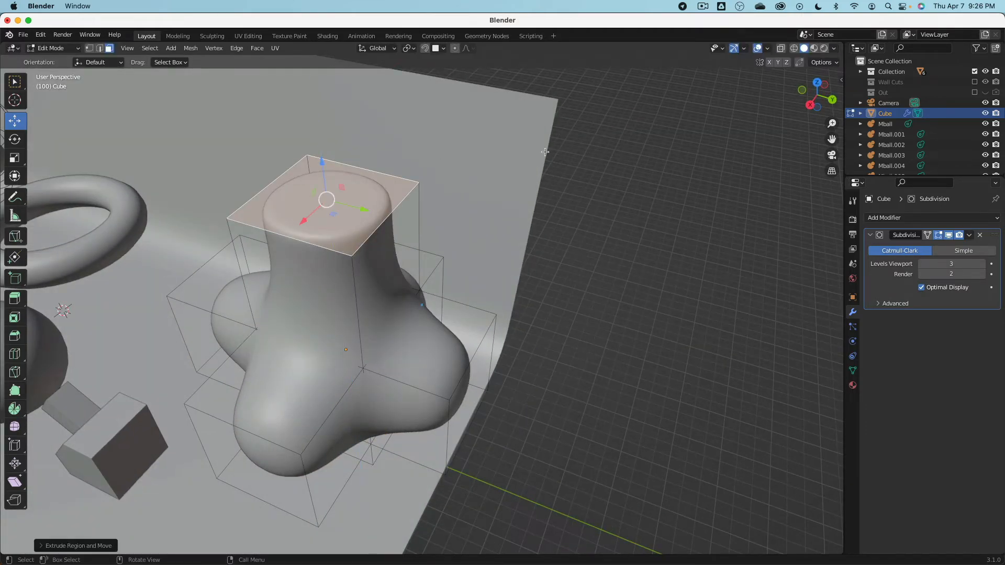
key(s)
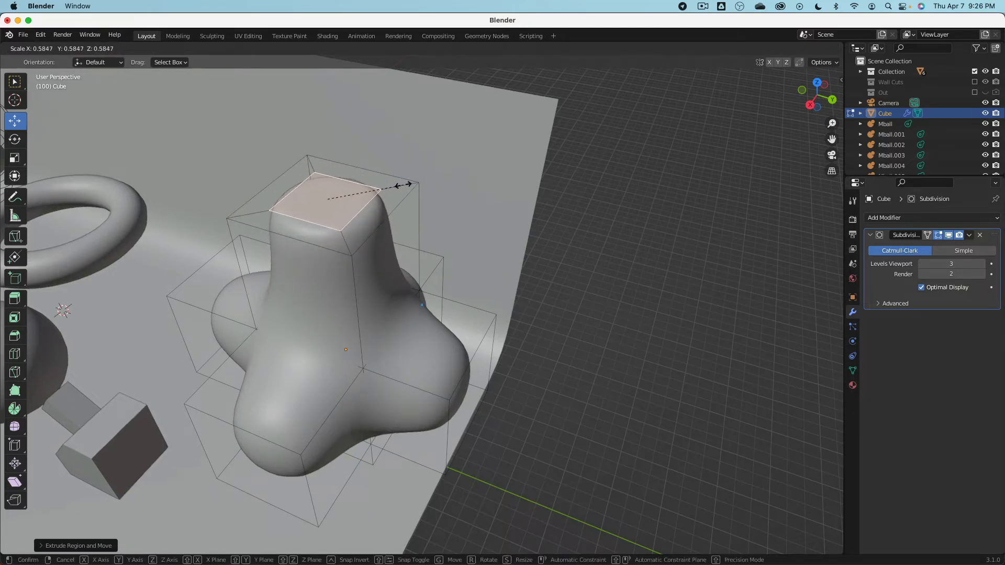
click(334, 176)
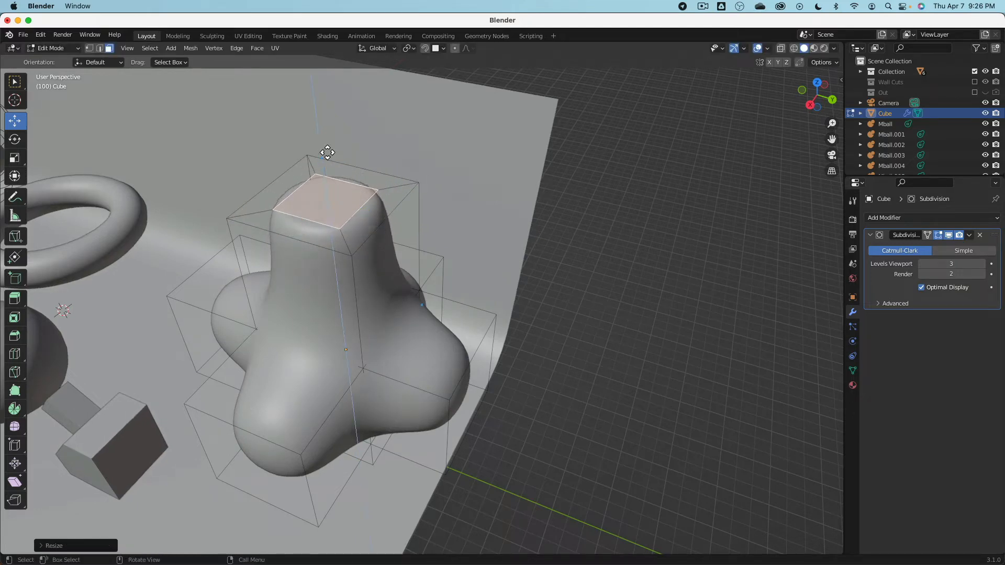
key(e)
click(338, 190)
Hollow the front arm by shrinking an in-place extrusion of its end face and extruding that inward.
scroll(339, 189, down, 3)
middle_drag(339, 189, 323, 134)
click(301, 347)
middle_drag(303, 348, 365, 349)
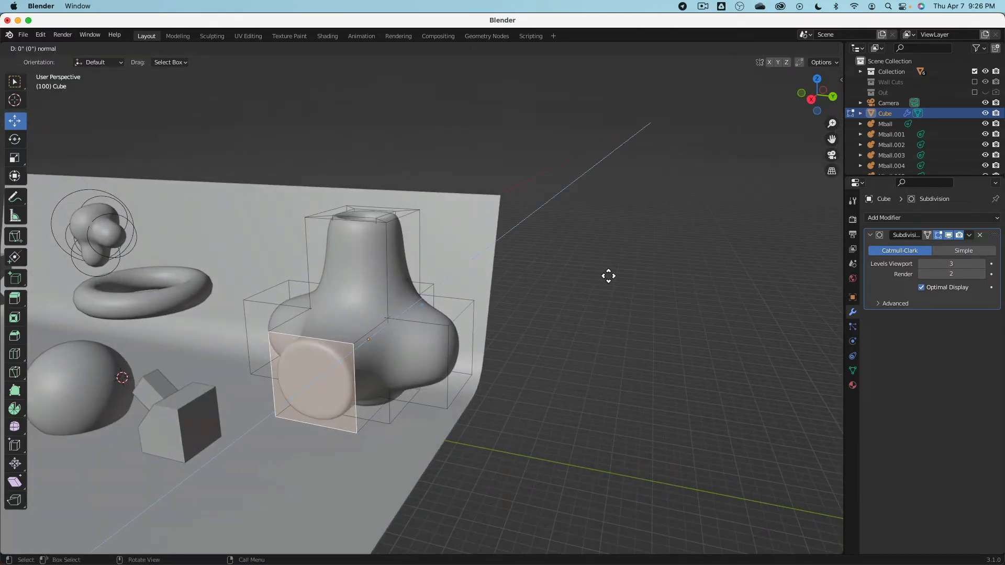
key(s)
click(388, 389)
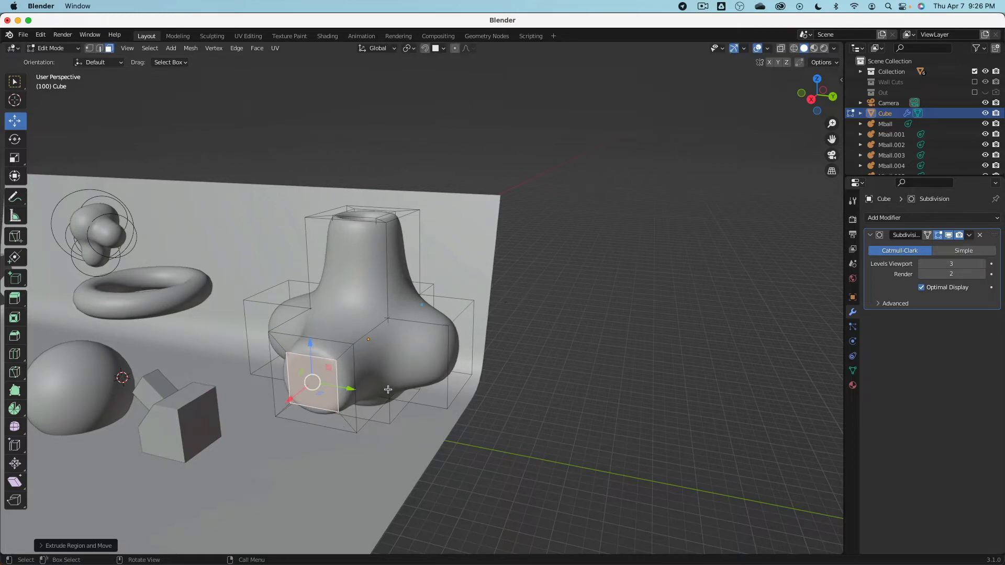
middle_drag(387, 390, 354, 399)
key(e)
click(388, 383)
Hollow the +Y side arm with a smaller extruded end face pushed into the shape.
click(414, 368)
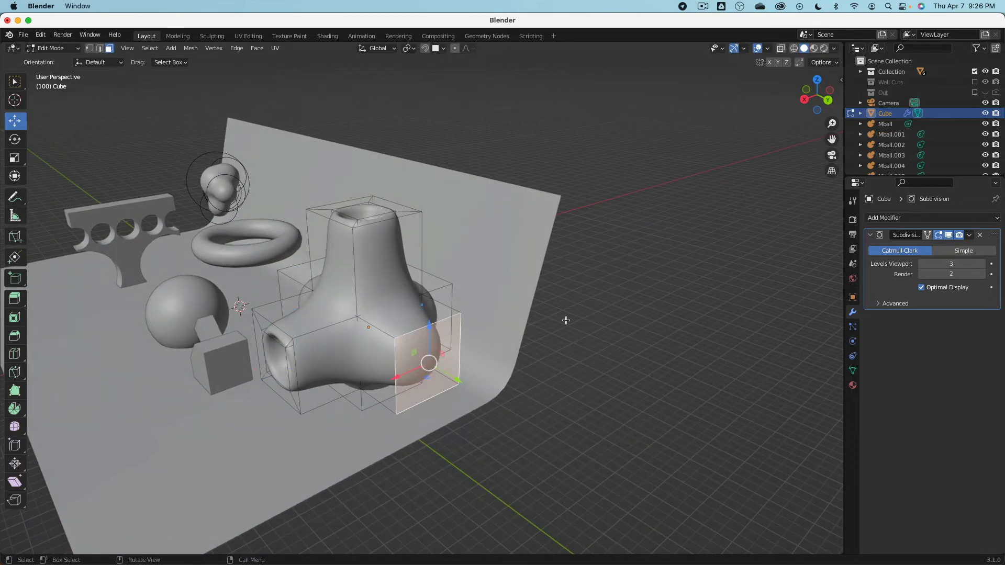
key(s)
click(551, 329)
key(e)
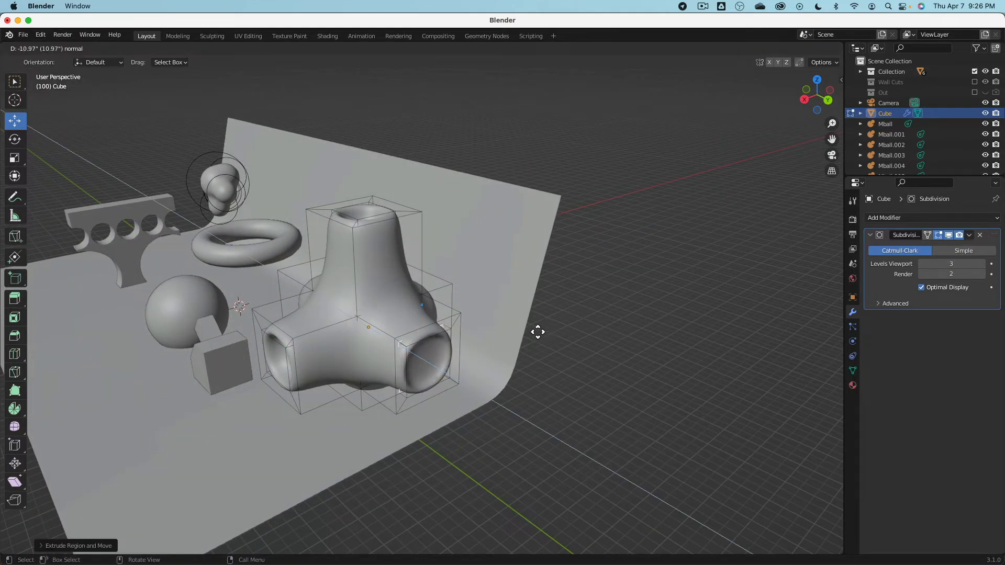
click(524, 325)
Recess the end of the side arm facing the torus the same way and return to Object Mode.
middle_drag(416, 340, 490, 359)
click(400, 397)
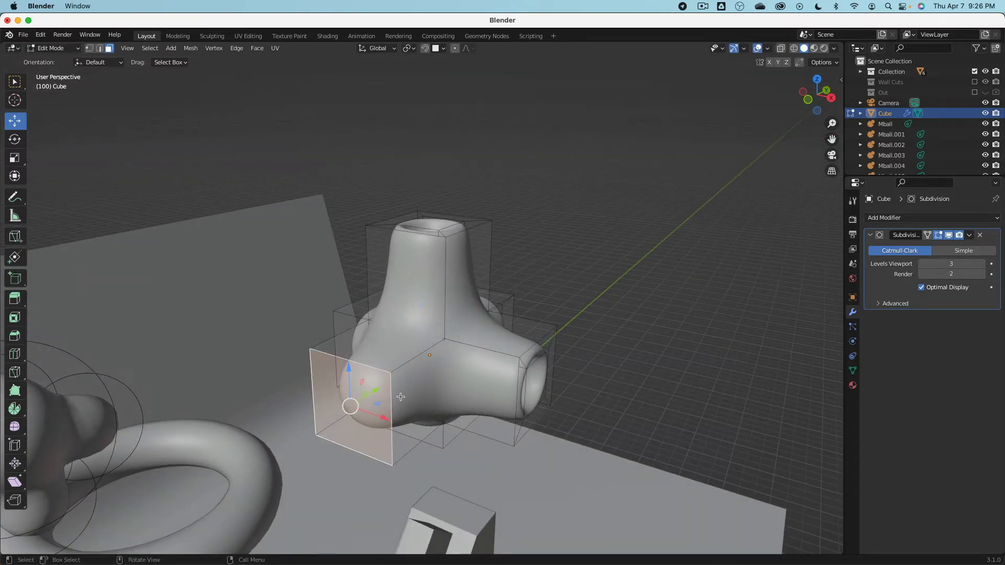
key(s)
click(414, 403)
key(e)
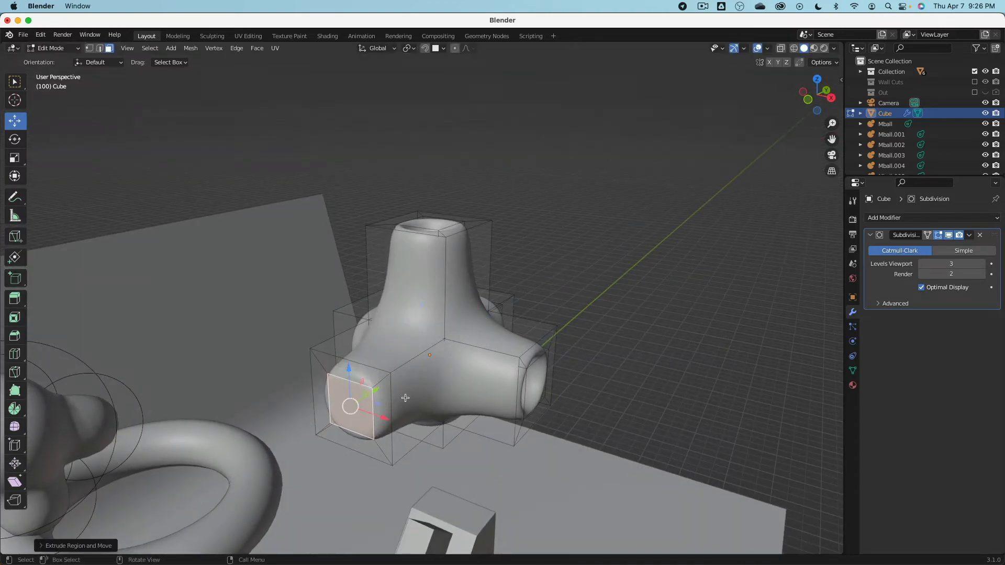
click(440, 386)
middle_drag(454, 361, 383, 316)
key(Tab)
scroll(417, 358, down, 3)
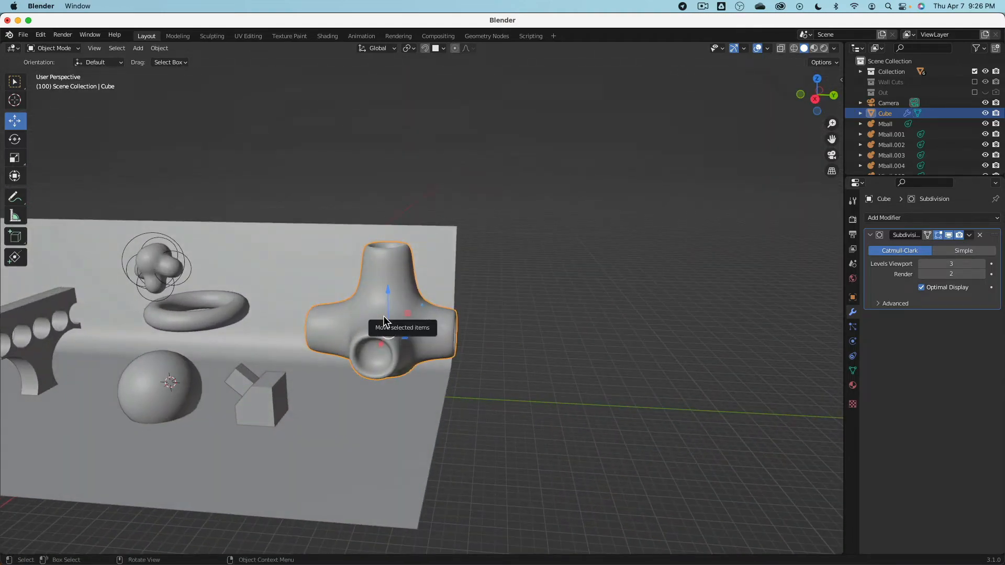
middle_drag(383, 315, 482, 308)
Compare the shape's low-poly mesh with its smoothed form by switching the Subdivision modifier's viewport display off and on in Edit Mode.
key(Tab)
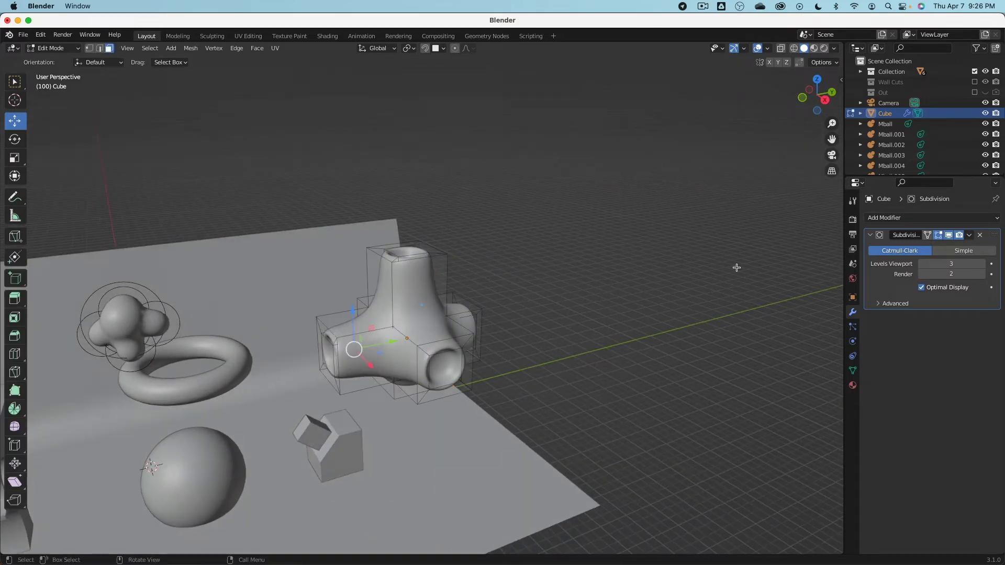
click(940, 236)
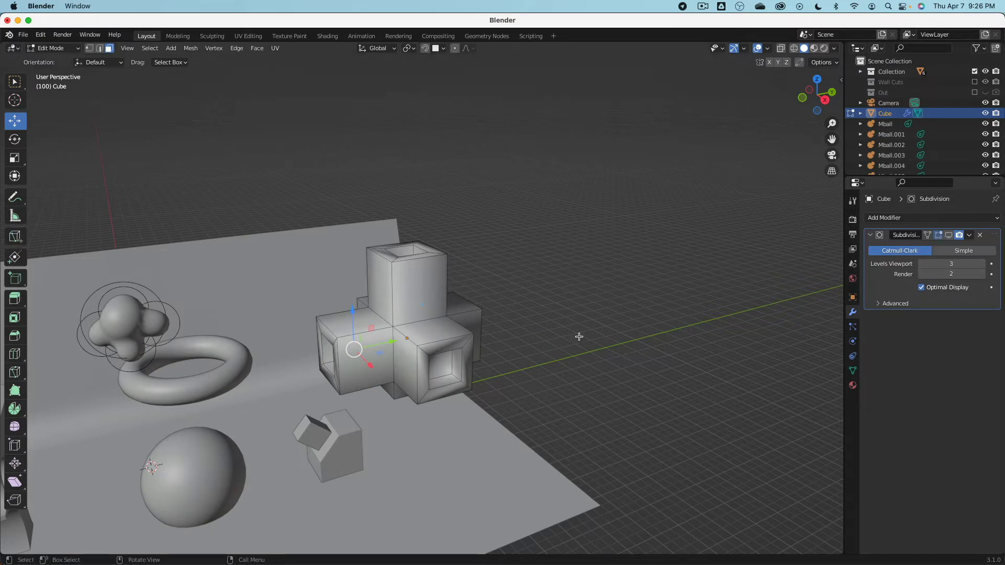
mouse_move(579, 338)
middle_down()
mouse_move(574, 328)
mouse_move(632, 314)
mouse_move(565, 348)
middle_up()
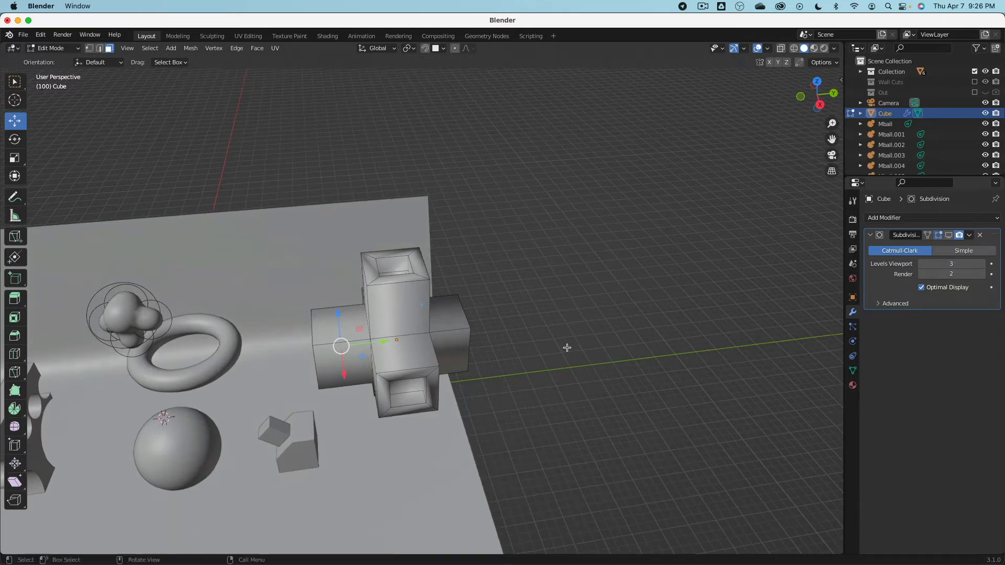
click(949, 238)
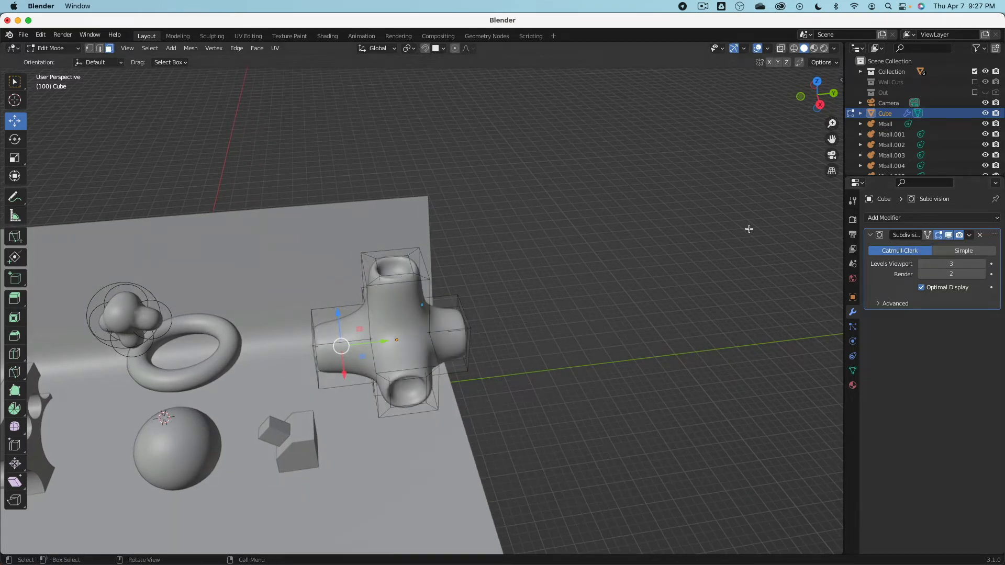
key(Tab)
shift+middle_drag(478, 288, 627, 216)
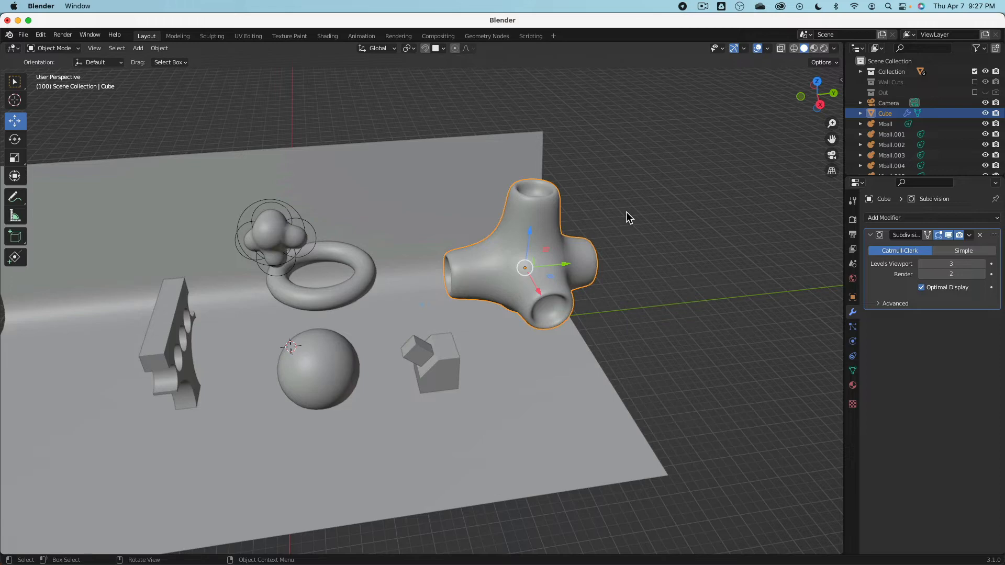
mouse_move(626, 212)
middle_down()
mouse_move(336, 289)
mouse_move(417, 313)
mouse_move(404, 304)
middle_up()
key(Tab)
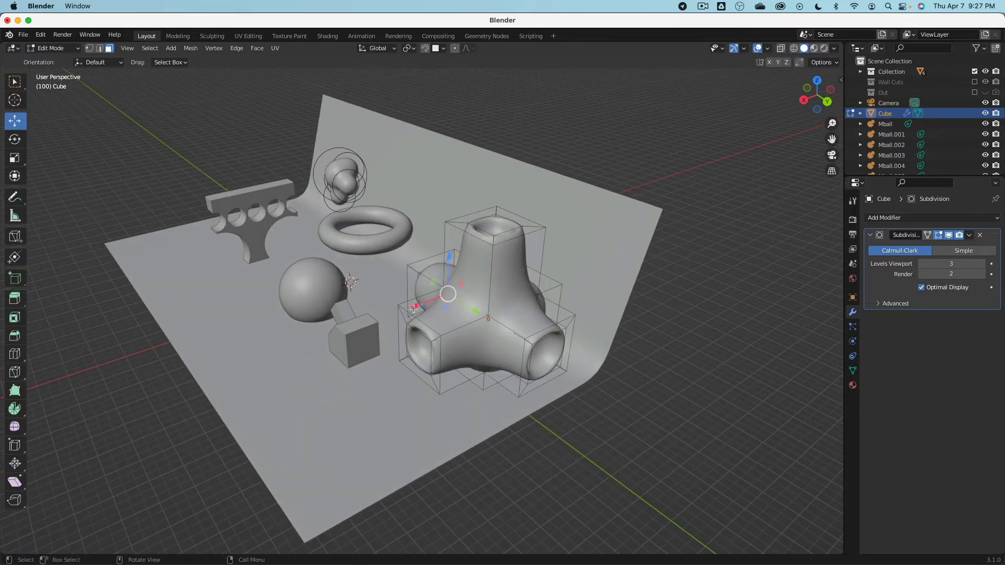
key(z)
click(278, 317)
key(shift+z)
key(Tab)
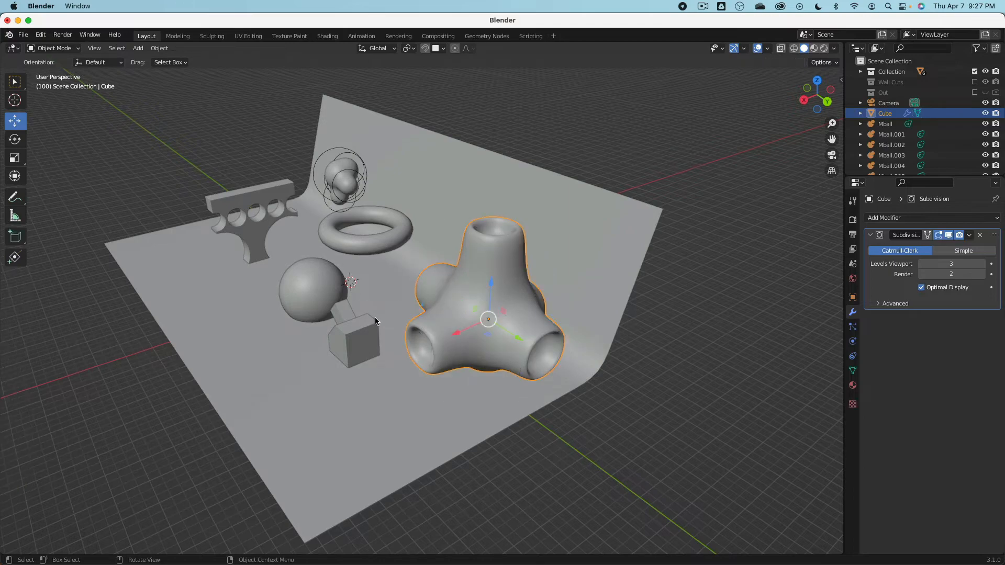
middle_drag(278, 317, 444, 299)
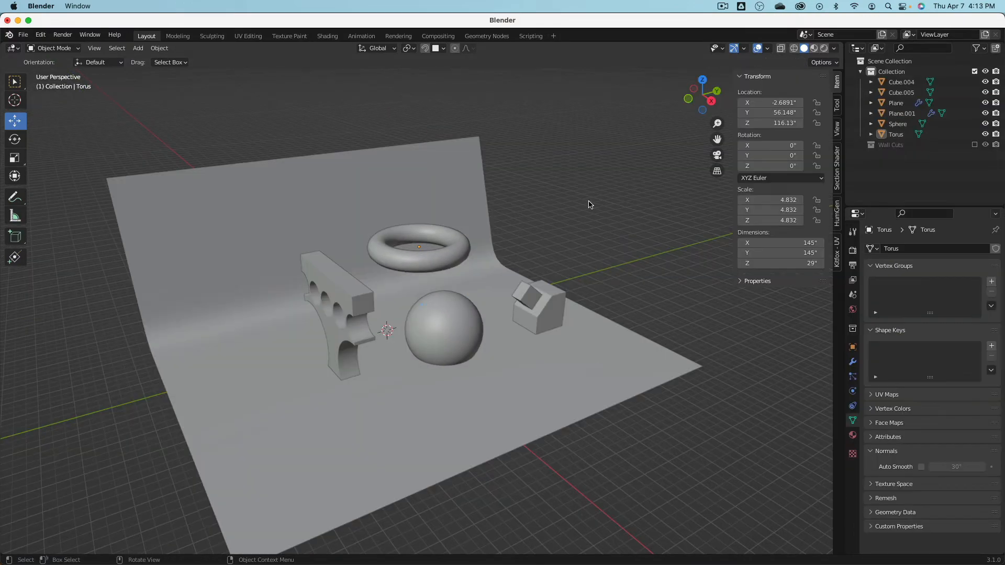
Create a new material for the curved backdrop plane and name it Floor.
click(365, 198)
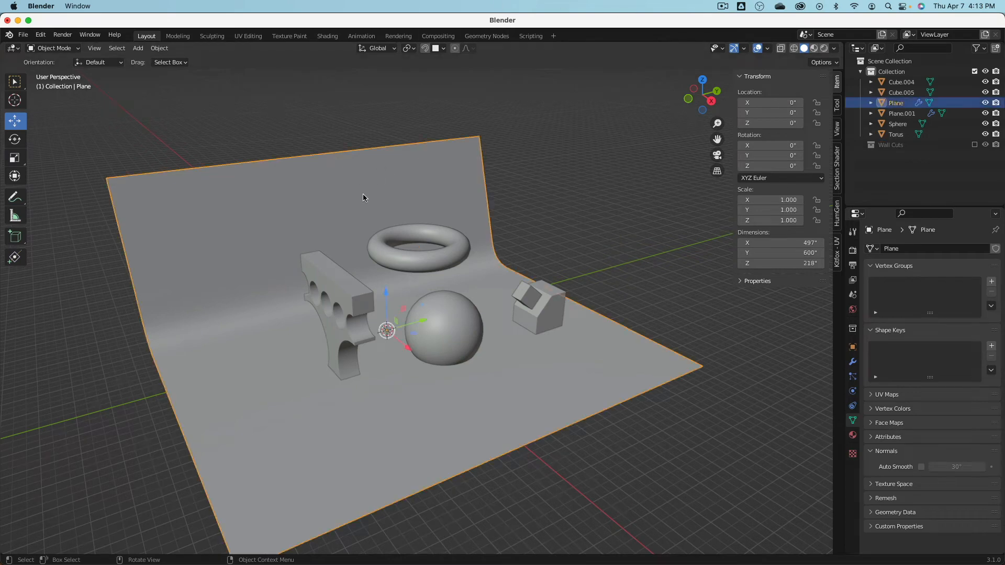
click(853, 436)
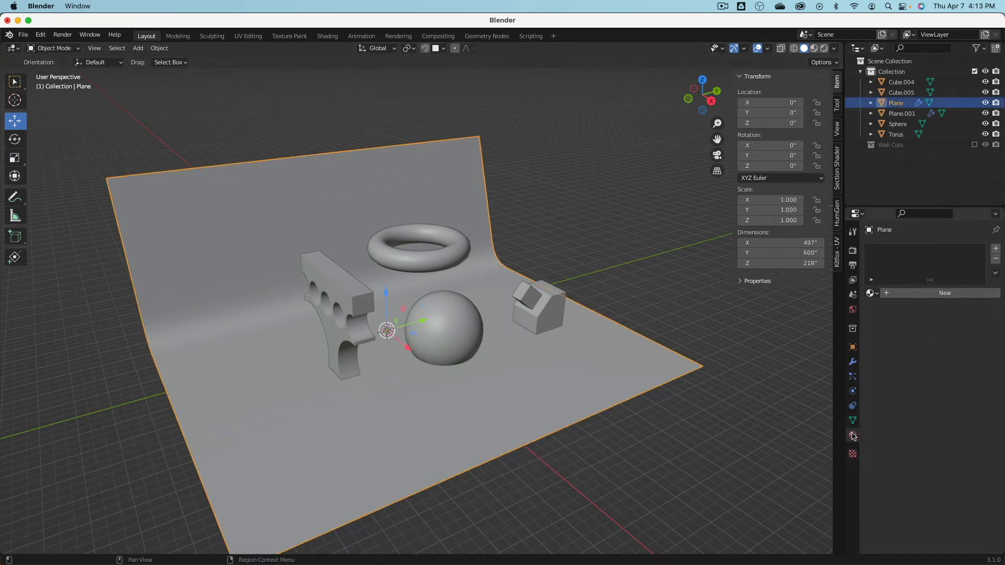
click(918, 295)
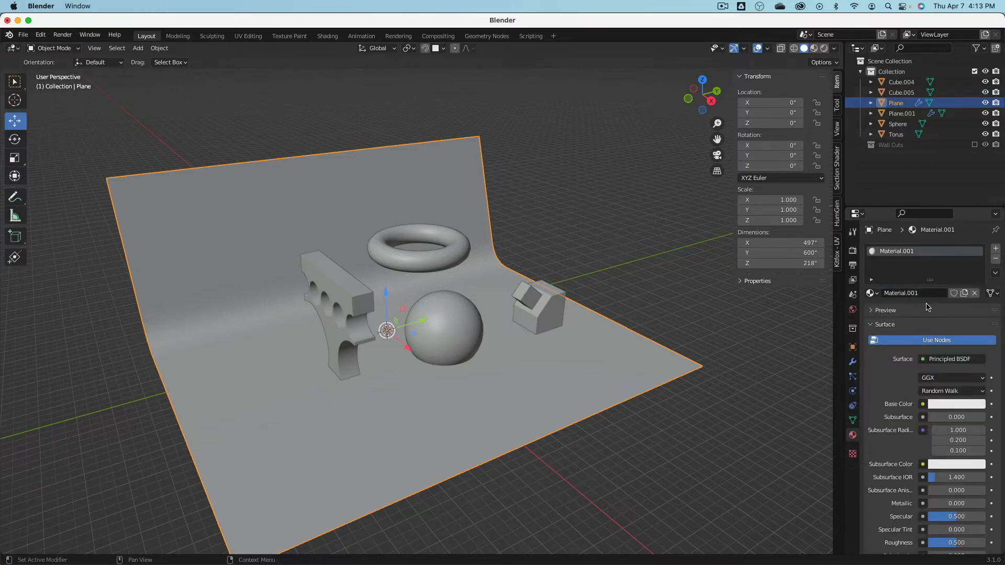
click(928, 294)
text(Floor)
key(Return)
Add a new material named Donut to the torus.
click(465, 262)
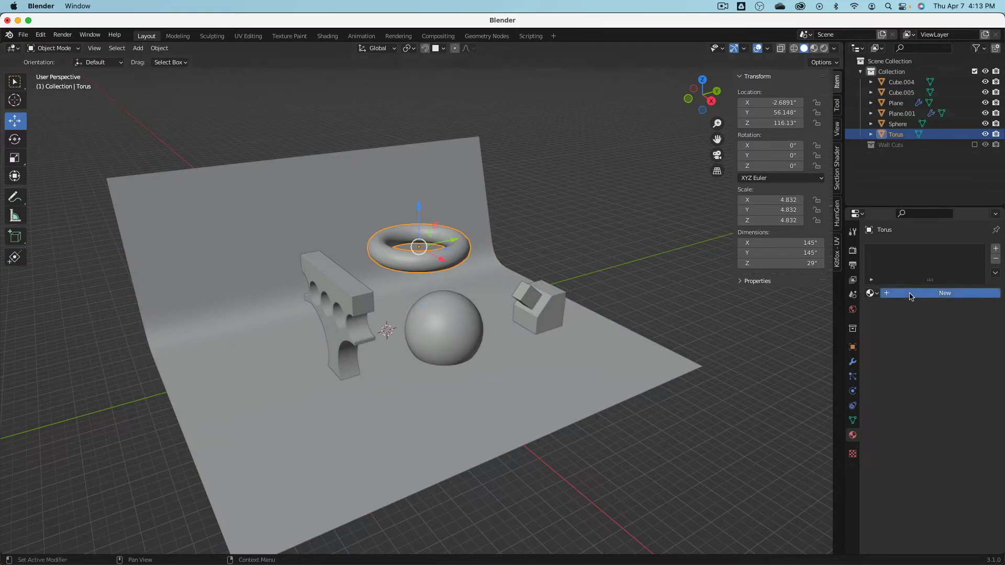
click(917, 294)
click(917, 294)
text(Do)
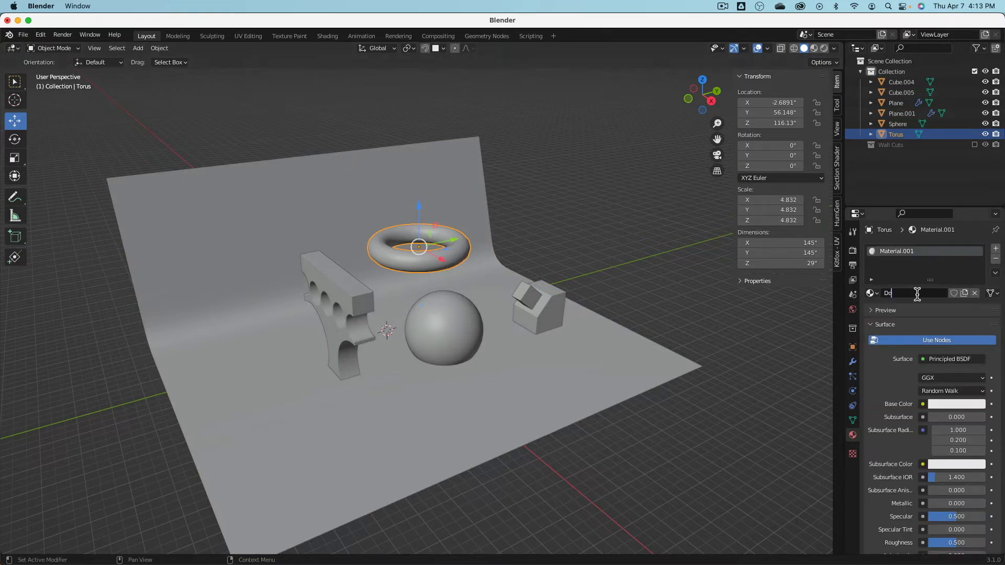
text(nut)
key(Return)
Give the sphere a new material named Sphere.
click(415, 295)
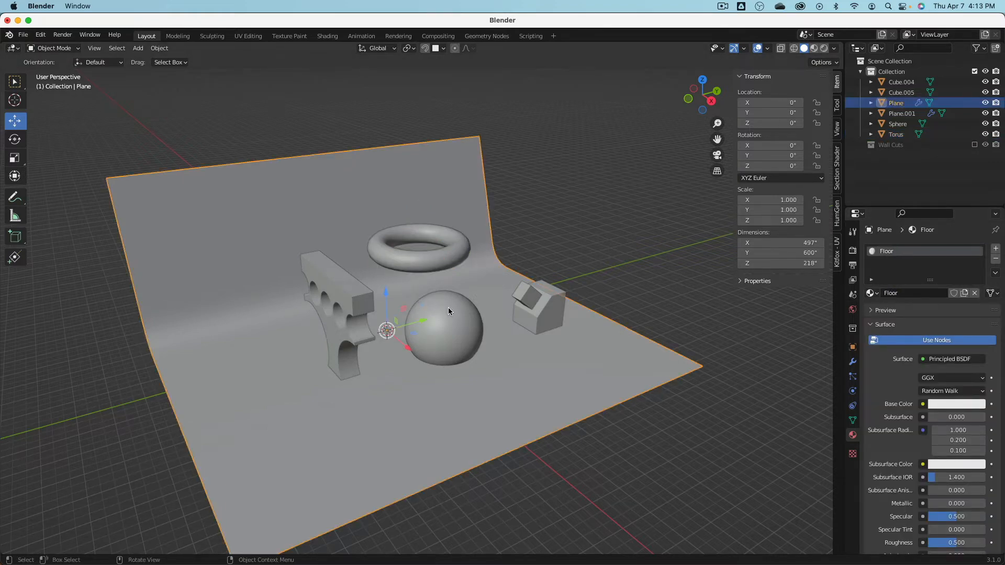
click(449, 312)
click(933, 293)
click(932, 295)
text(S)
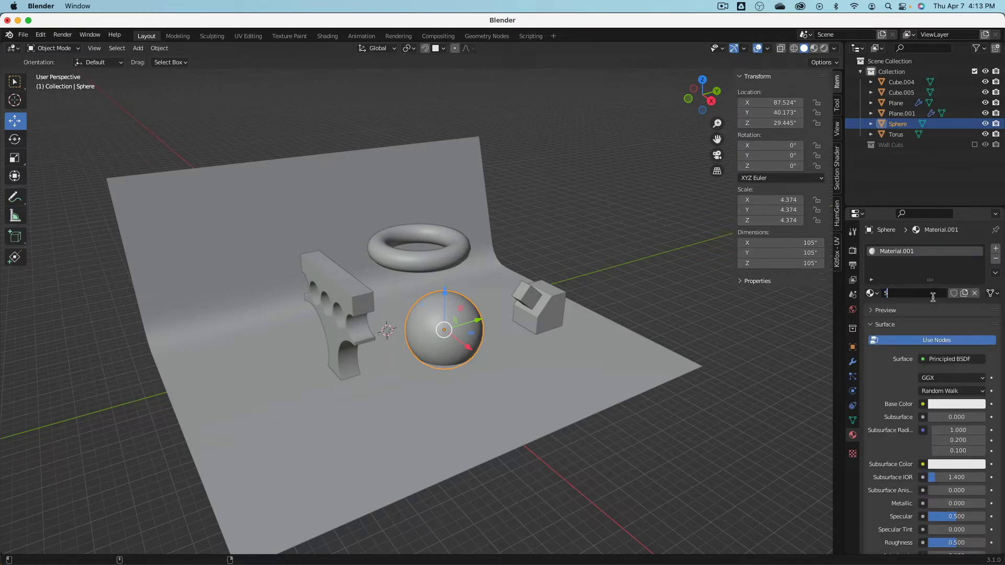
text(phere)
key(Return)
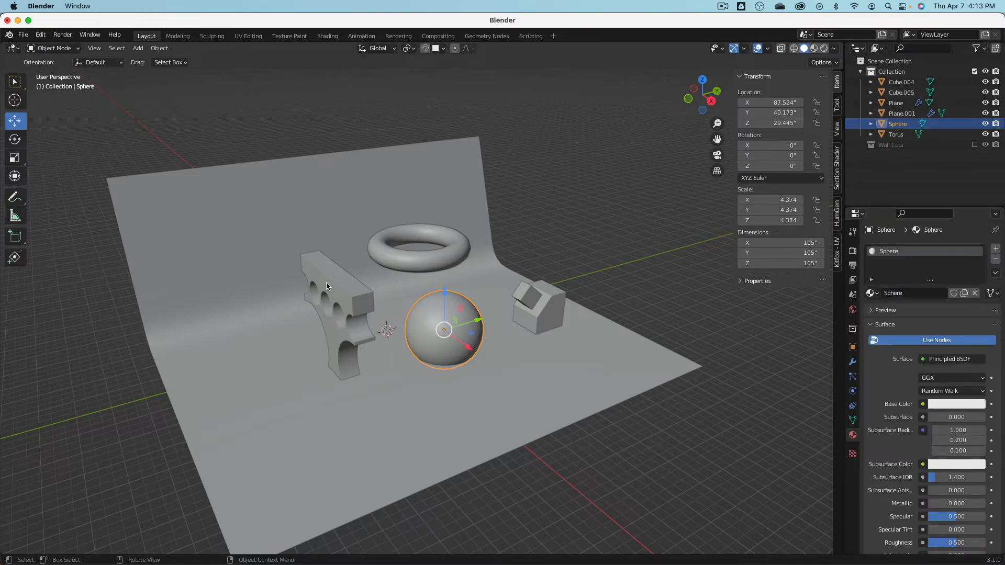
Add a new material named Cheese to the arched block with the round cut-outs.
click(326, 283)
click(942, 294)
click(927, 295)
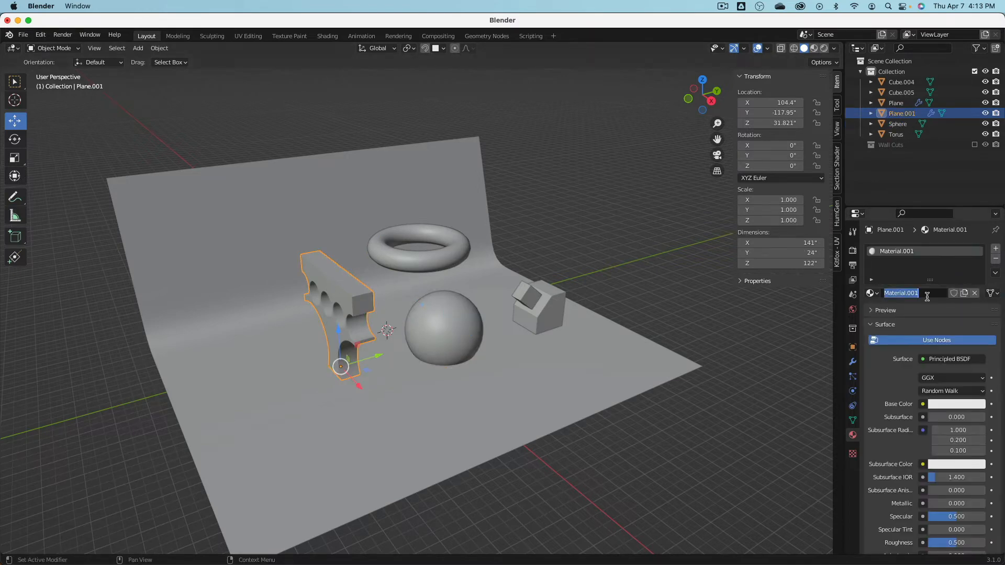
text(Cheese)
key(Return)
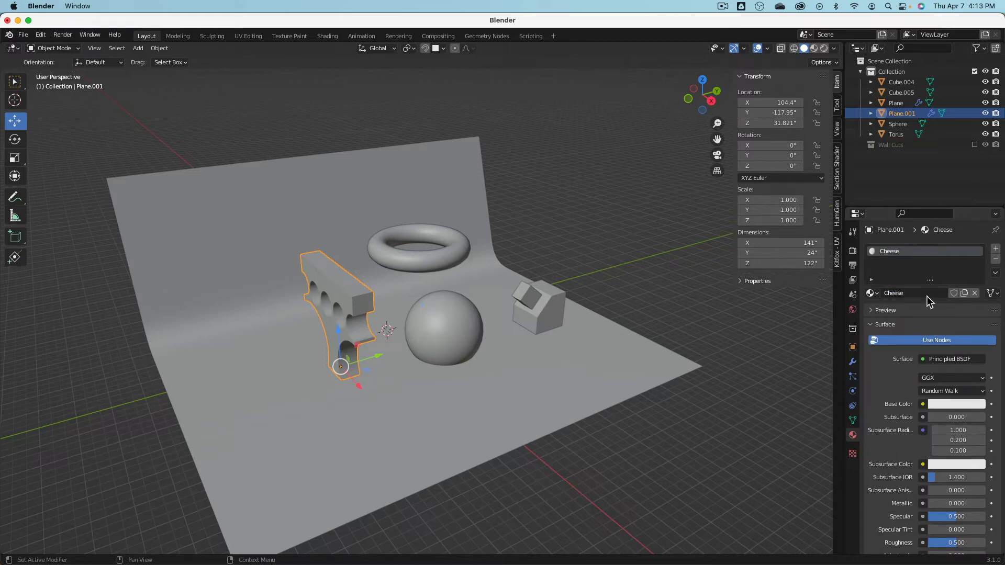
Create a material named Cube on the larger block and assign the same material to the small tilted block on it.
click(554, 304)
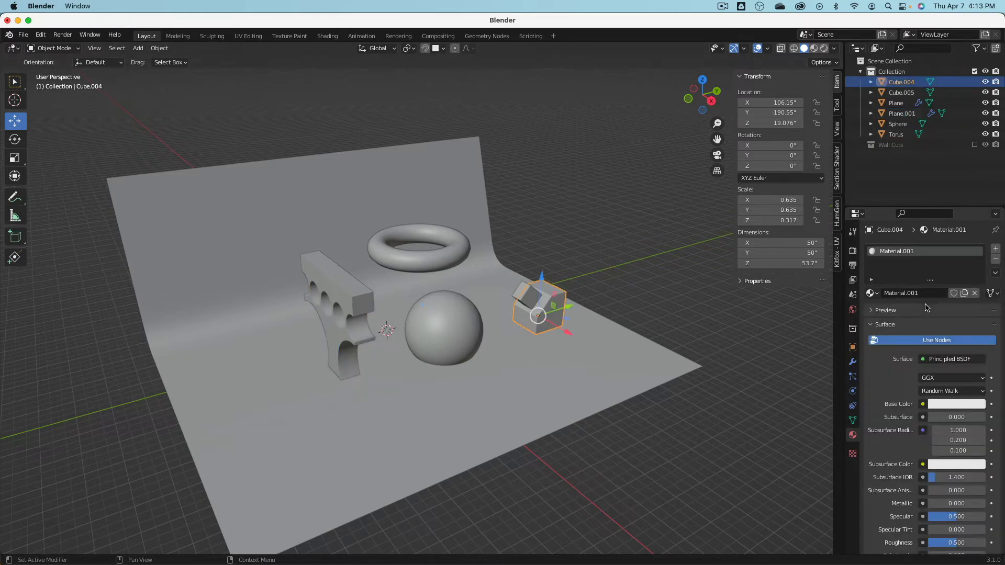
click(924, 293)
text(Cube)
key(Return)
click(515, 292)
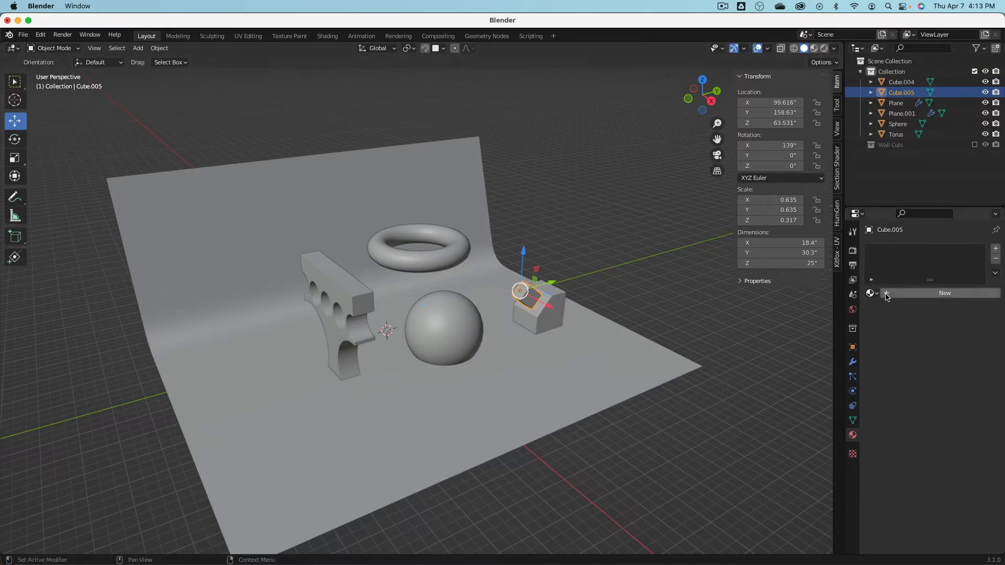
click(871, 293)
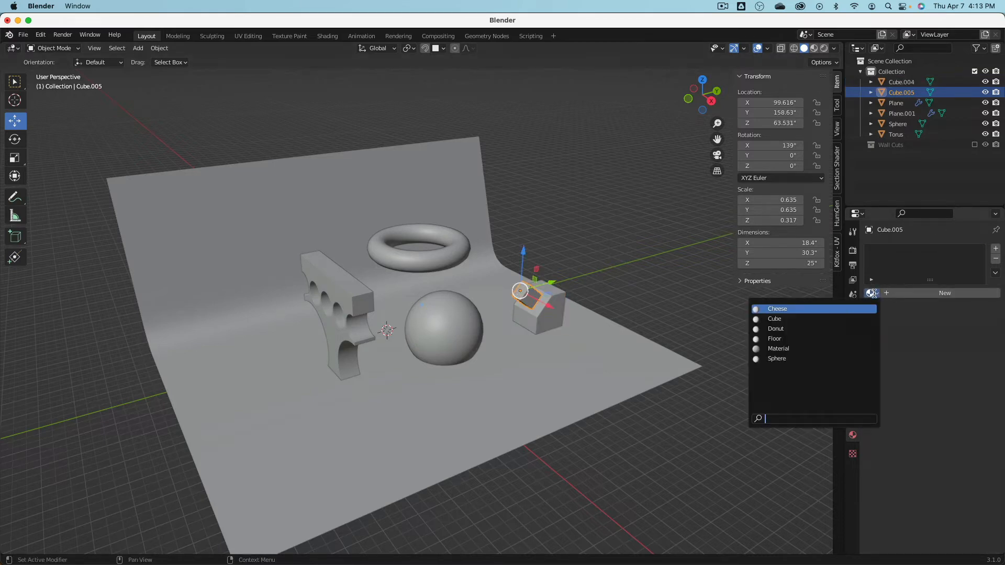
click(790, 319)
Set the Cheese material's base color to orange, about hue 0.070, saturation 1.000 and value 0.800.
middle_drag(460, 293, 702, 346)
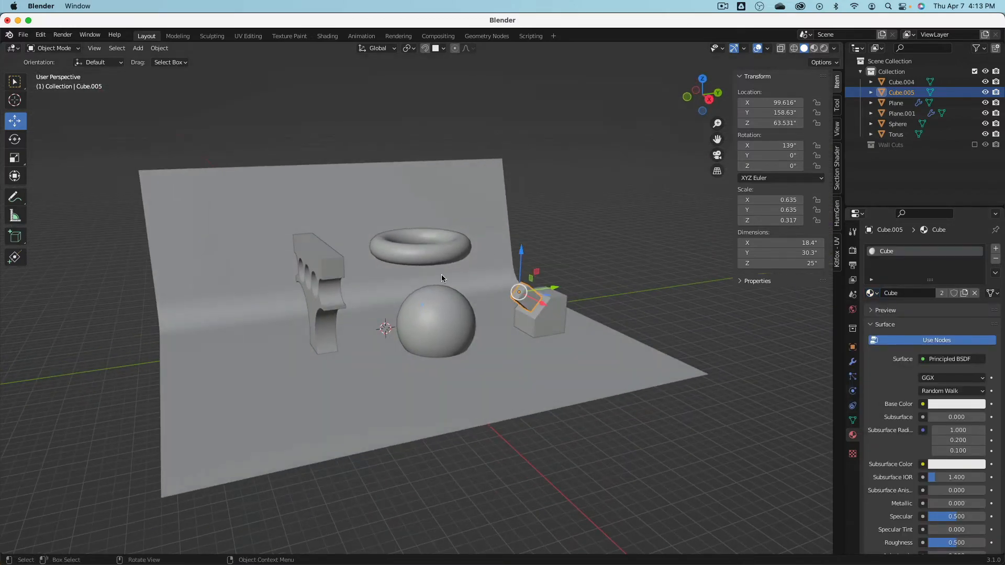
click(327, 269)
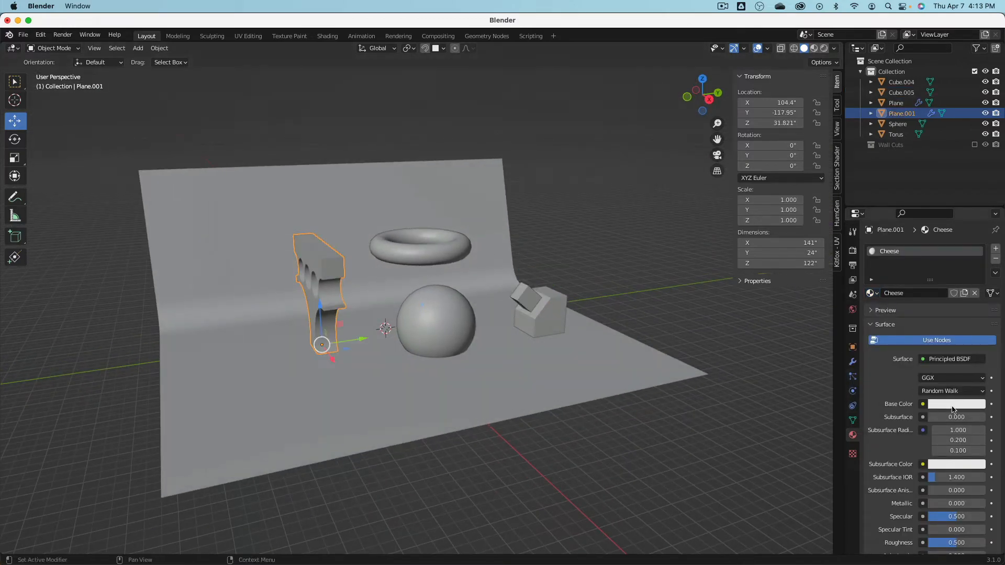
click(950, 404)
click(909, 319)
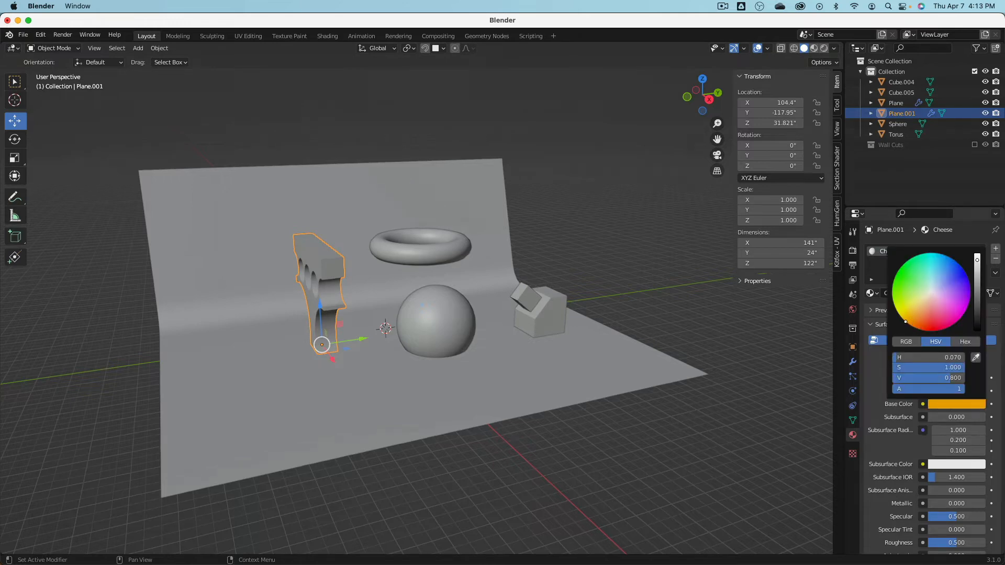
Set the Sphere material's base color to red and the torus's Donut material base color to light blue.
click(455, 314)
click(937, 403)
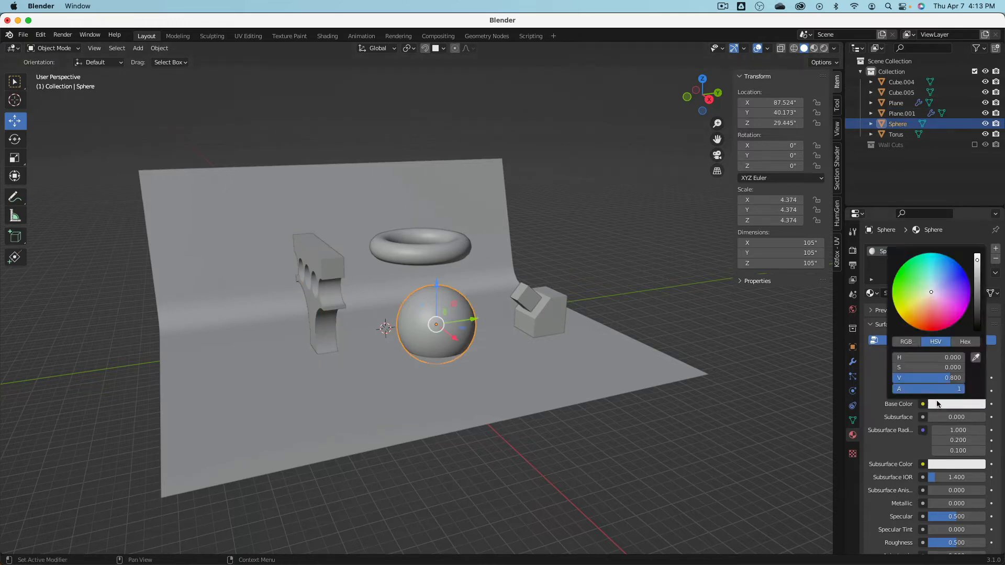
click(929, 327)
click(438, 252)
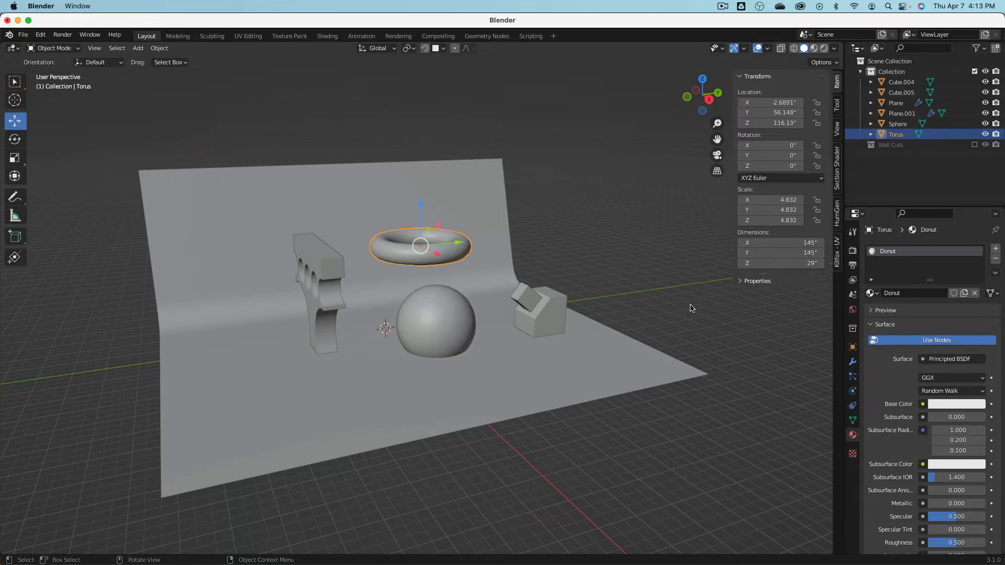
click(940, 408)
drag(931, 314, 934, 274)
Switch the viewport to Material Preview shading to show the materials' colors.
click(536, 293)
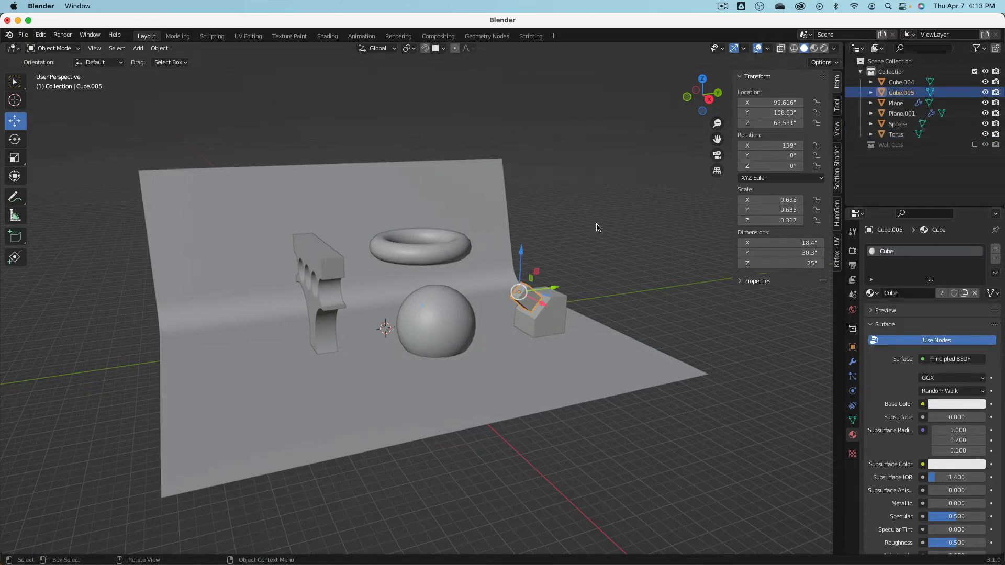
click(795, 49)
click(804, 49)
click(814, 48)
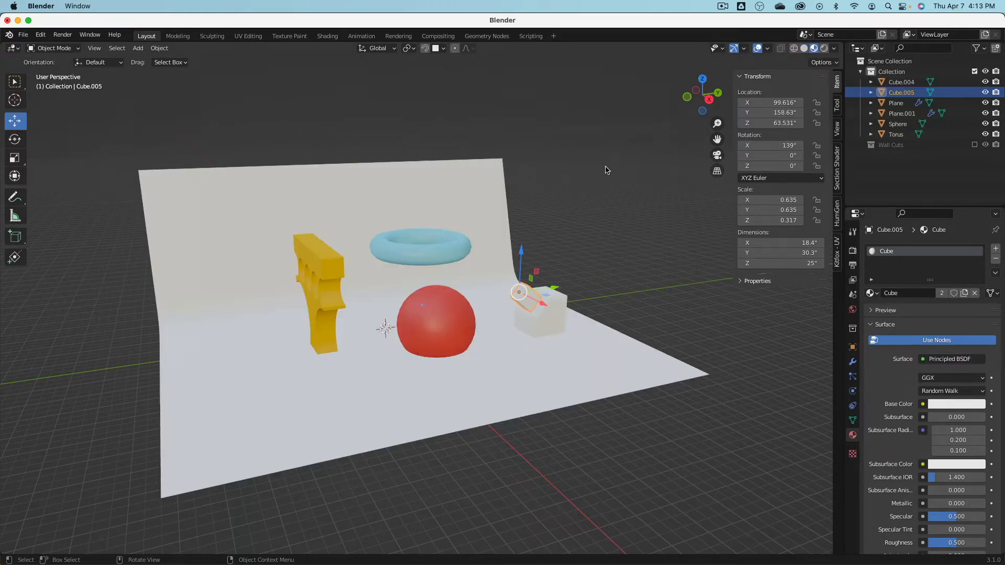
Set the base color of the Cube material on the larger block to bright green.
mouse_move(608, 169)
middle_down()
mouse_move(429, 215)
mouse_move(474, 152)
mouse_move(579, 180)
mouse_move(549, 310)
middle_up()
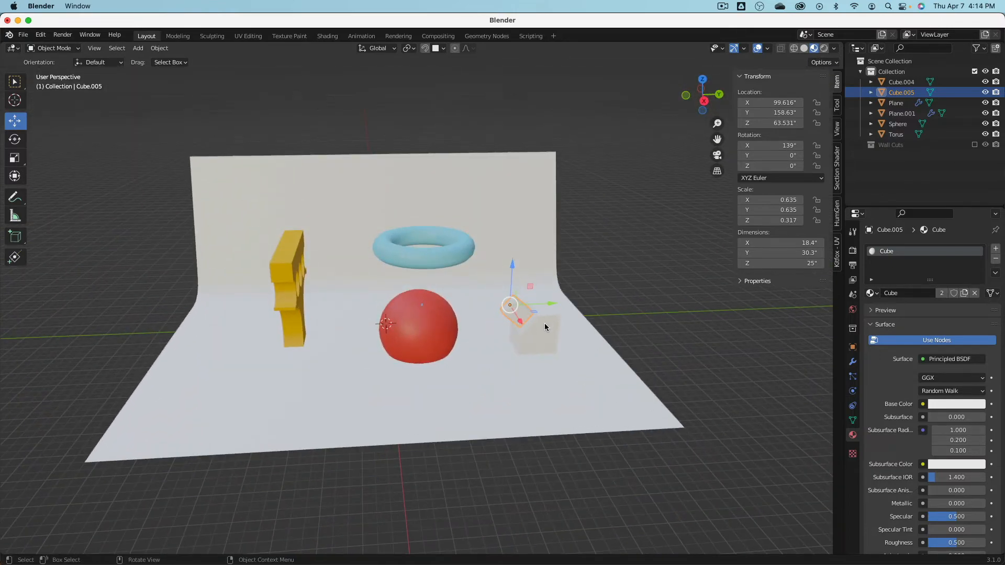
click(535, 335)
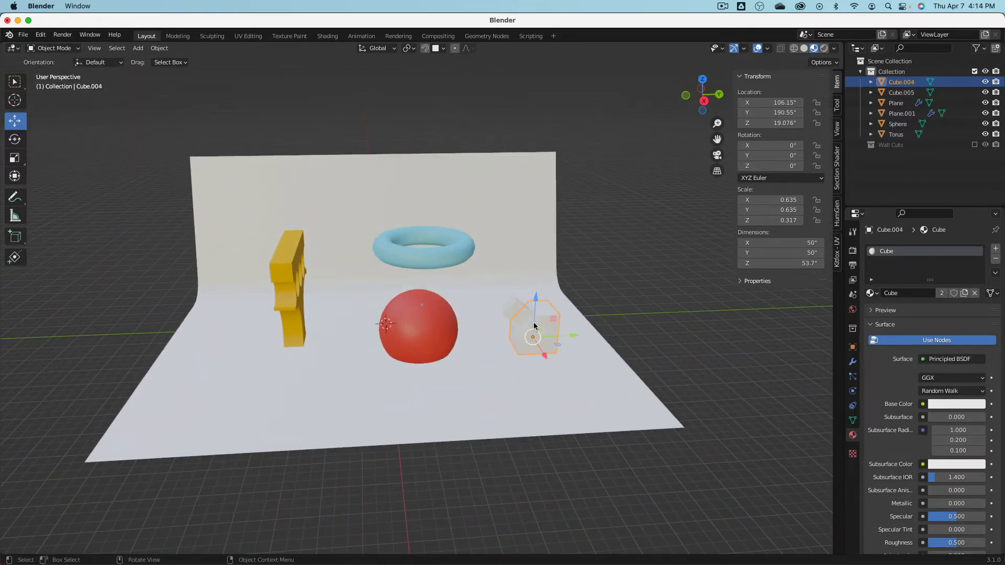
click(945, 405)
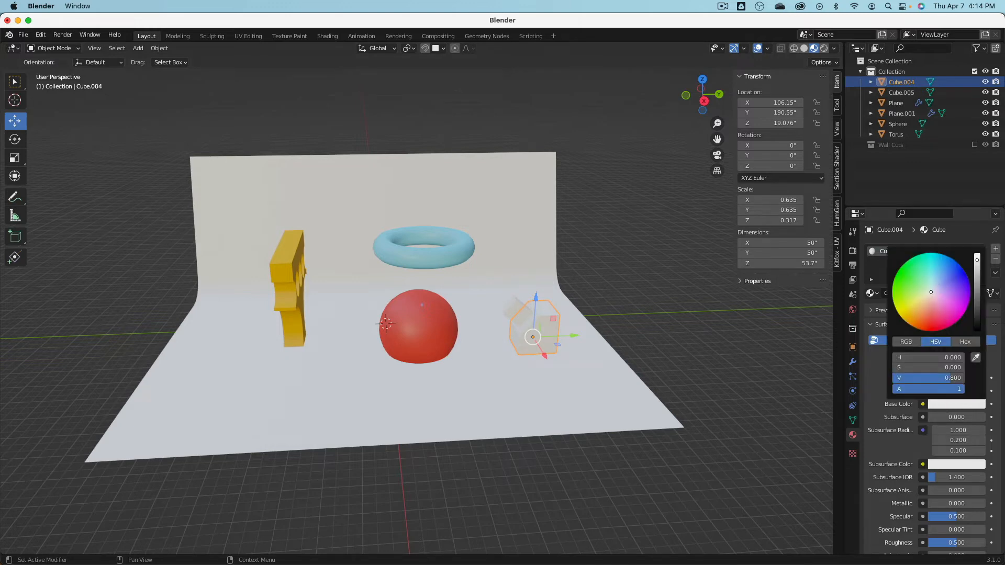
mouse_move(938, 282)
mouse_down()
mouse_move(908, 306)
mouse_move(903, 290)
mouse_up()
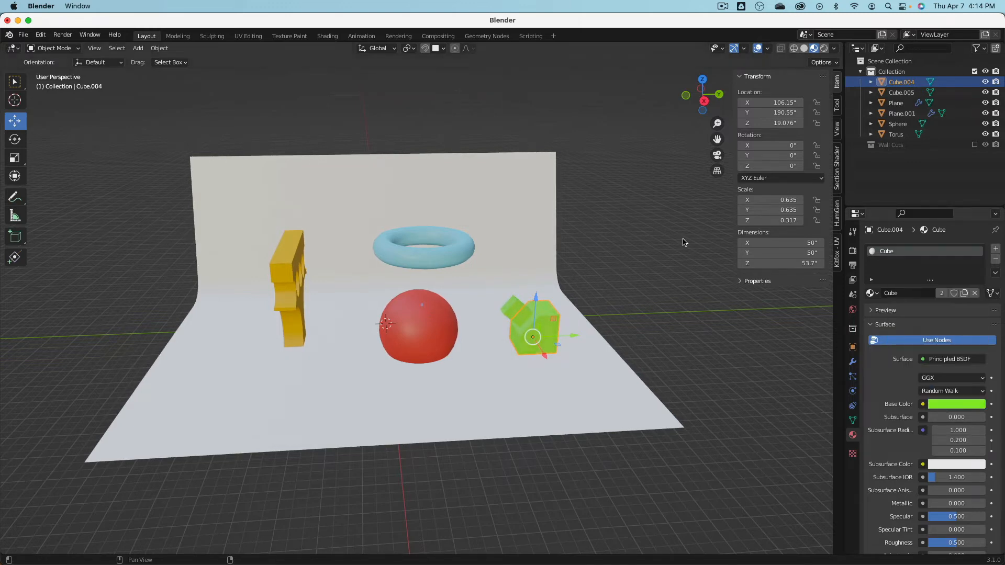
Try a magenta subsurface color on the Cube material and return it to near white, saturation 0.066 and value 0.800.
middle_drag(687, 210, 682, 220)
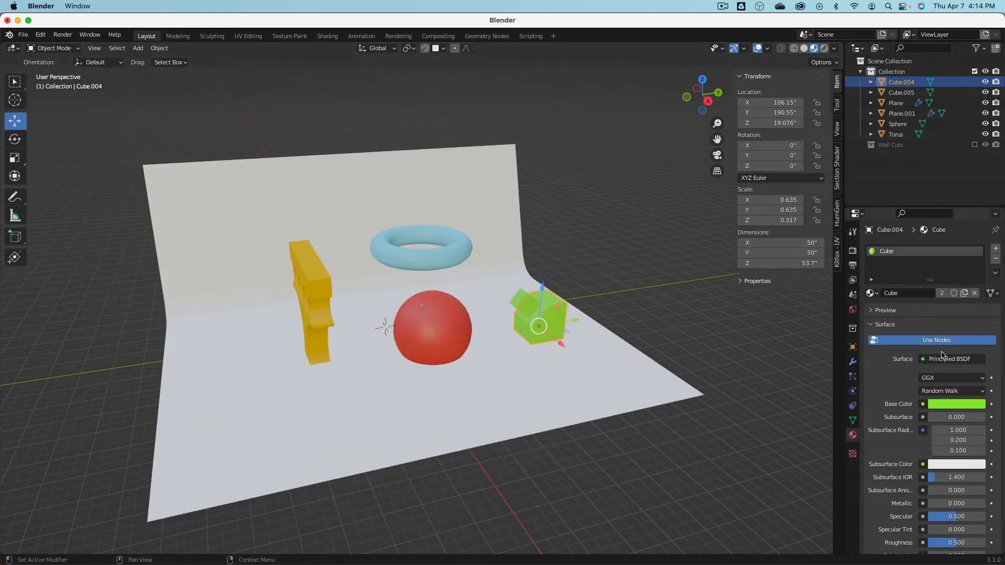
scroll(924, 309, down, 5)
scroll(924, 308, down, 4)
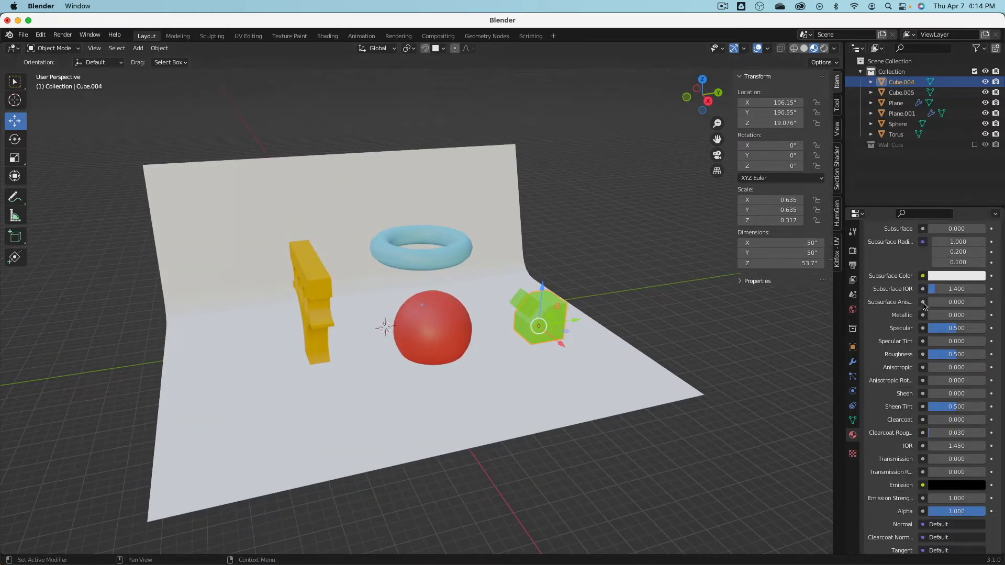
scroll(926, 308, up, 2)
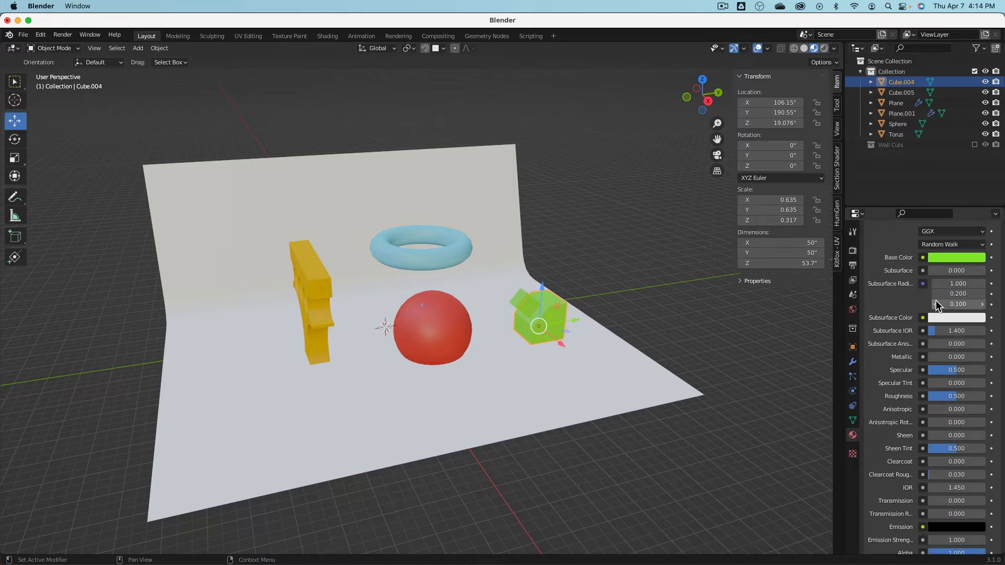
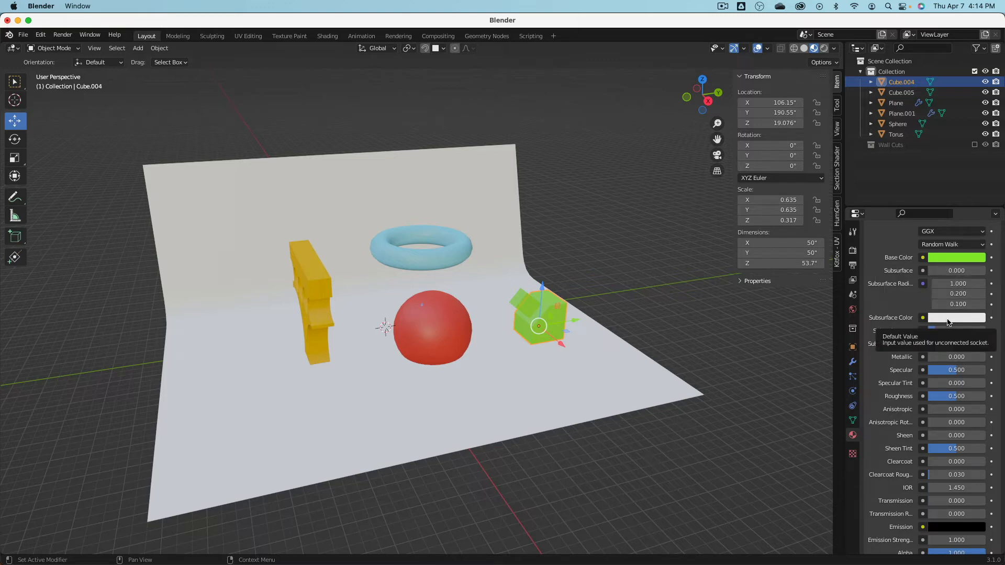
click(941, 319)
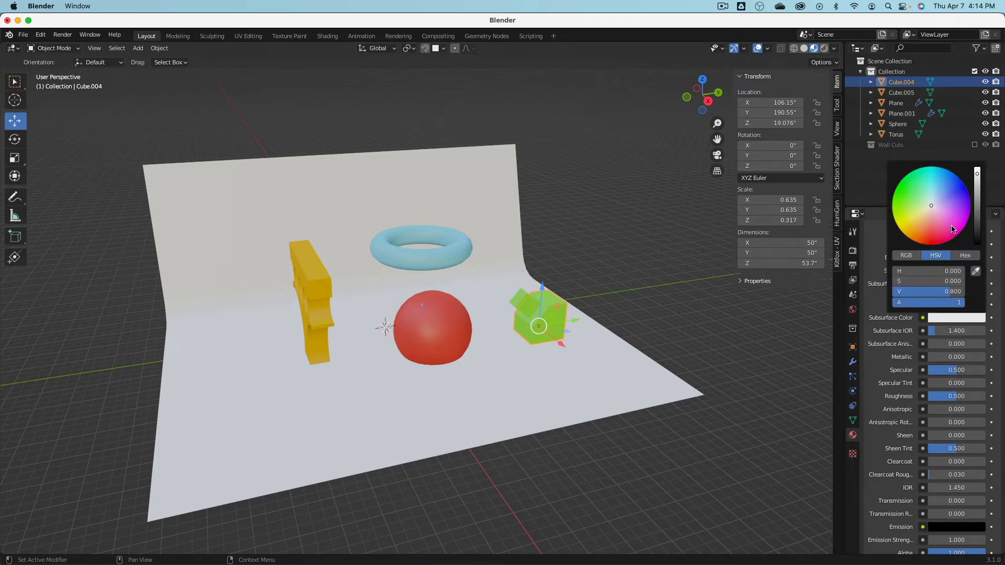
click(952, 238)
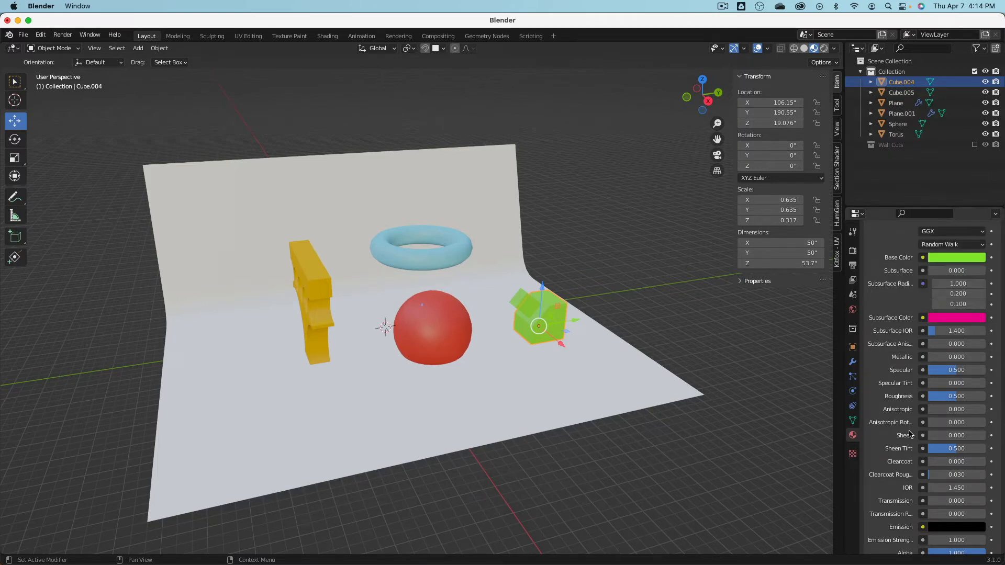
click(940, 319)
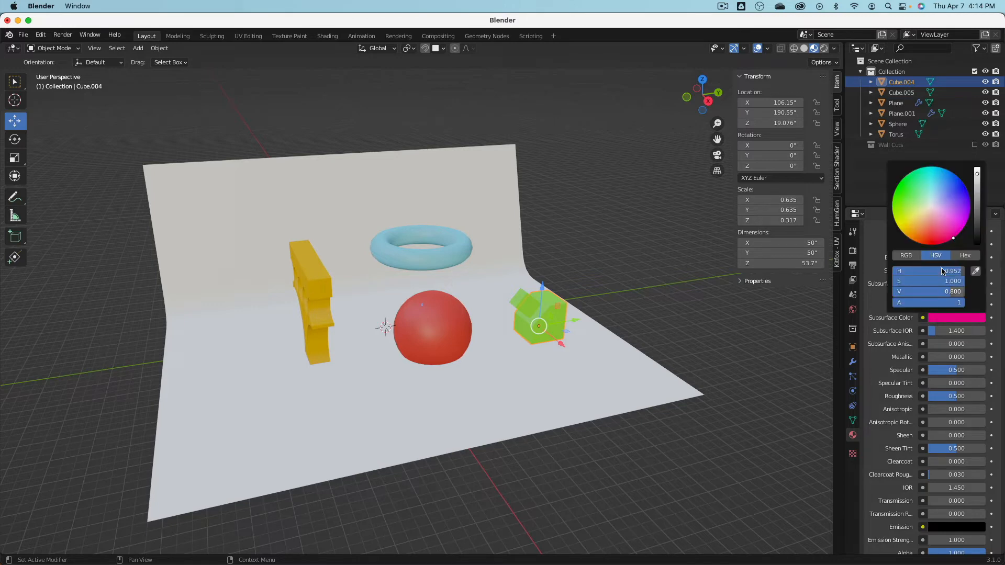
click(932, 204)
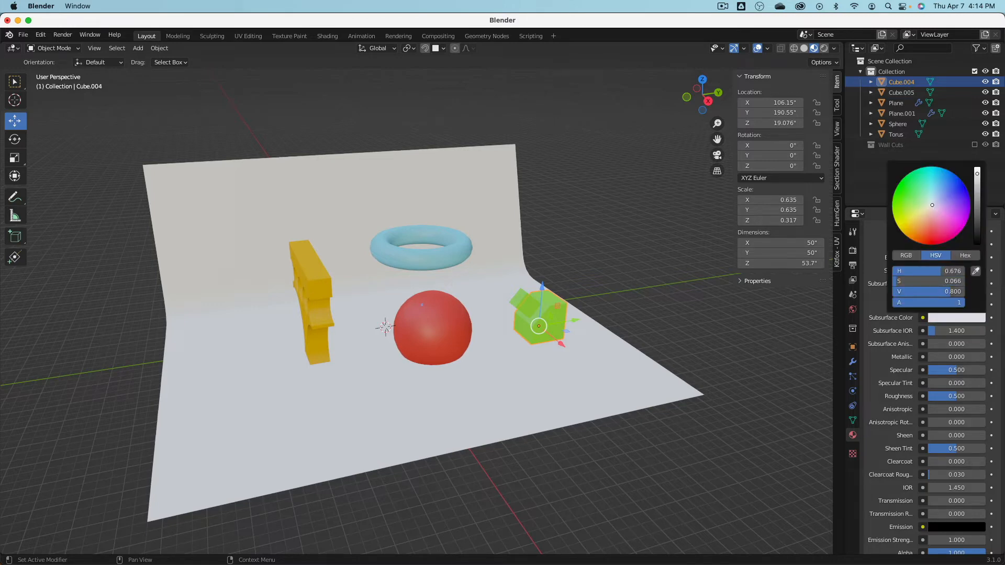
Try metallic 1.000 on the Cube material, return it to 0.000, and make it glossy with specular 1.000 and a lower roughness.
drag(930, 356, 985, 356)
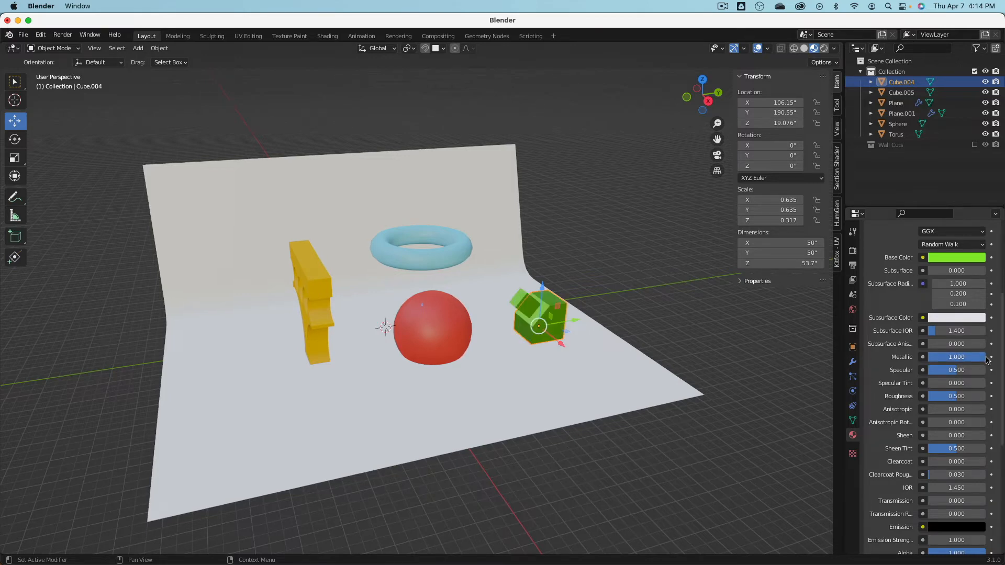
scroll(564, 328, up, 4)
scroll(565, 331, down, 1)
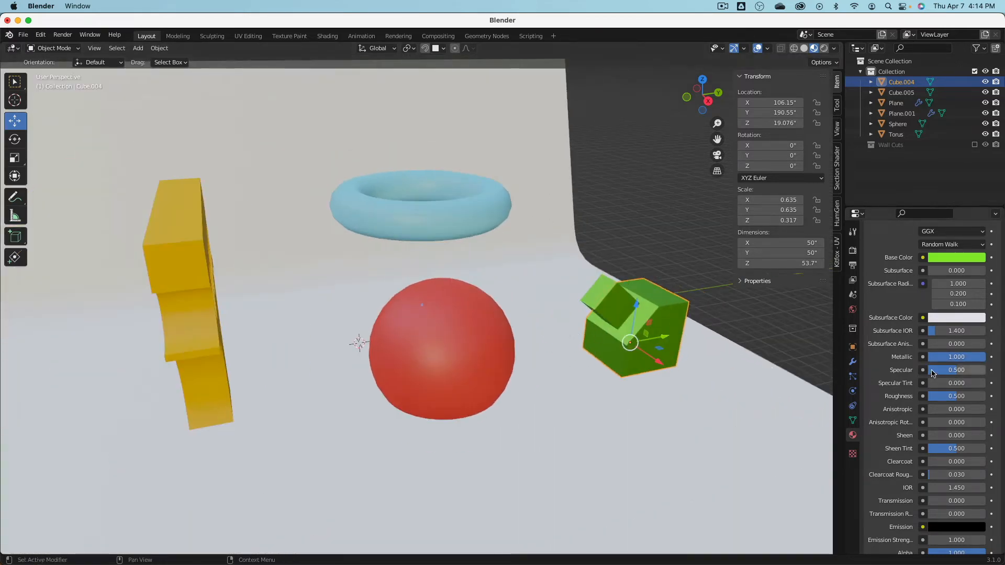
mouse_move(962, 356)
mouse_down()
mouse_move(905, 357)
mouse_move(939, 370)
mouse_move(913, 370)
mouse_move(984, 370)
mouse_up()
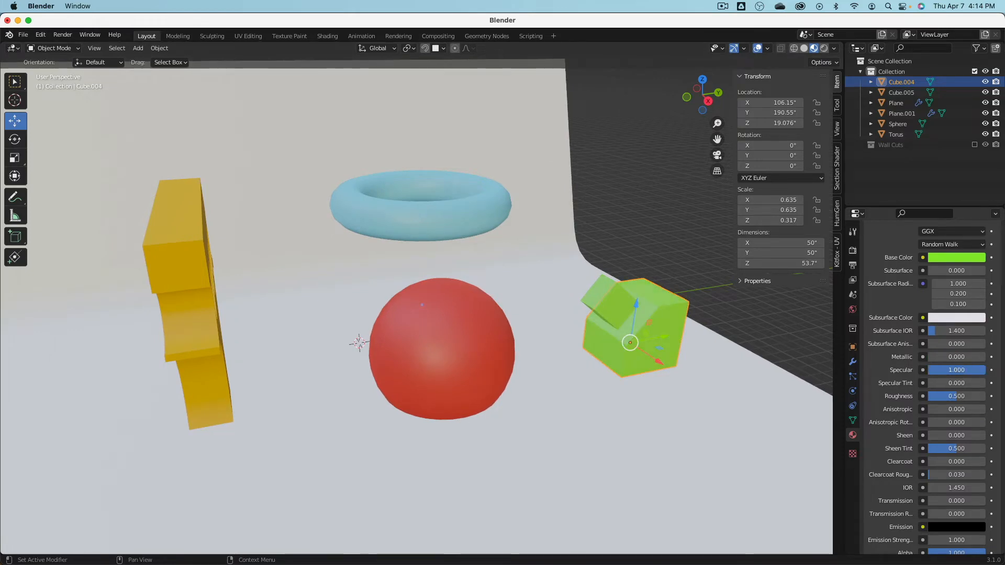
drag(944, 396, 911, 396)
Make the Sphere material glossy with roughness 0.000 and specular 1.000.
click(464, 338)
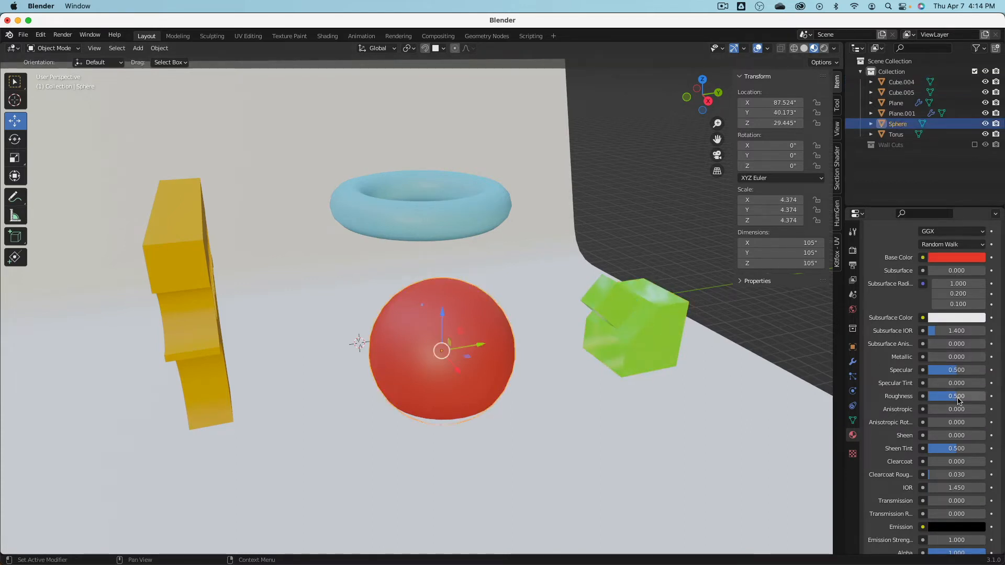
drag(962, 397, 928, 370)
mouse_move(985, 370)
mouse_down()
mouse_move(929, 370)
mouse_move(943, 358)
mouse_move(991, 358)
mouse_move(930, 357)
mouse_move(985, 370)
mouse_up()
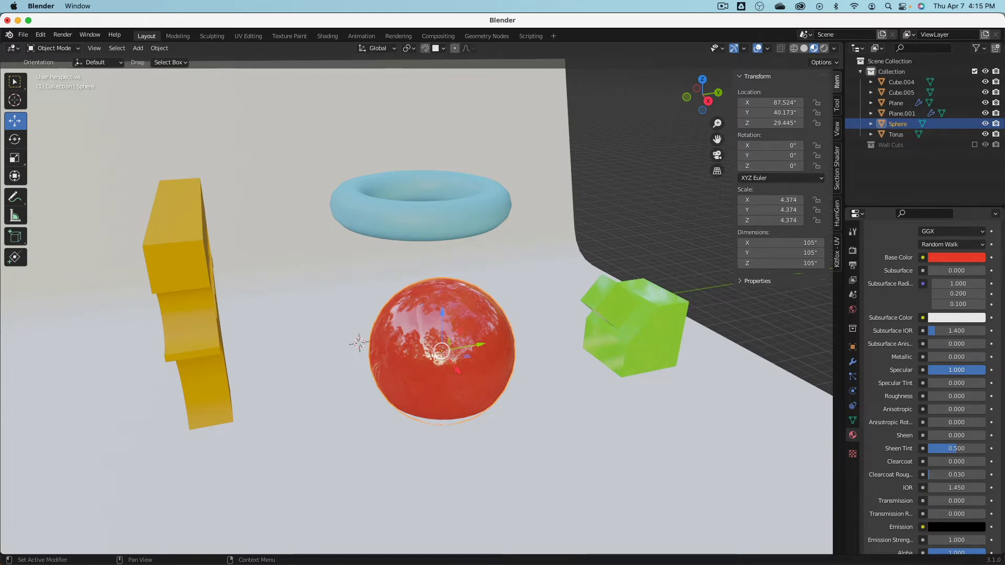
Undo the last two changes to the Sphere material.
key(super+z)
key(super+z)
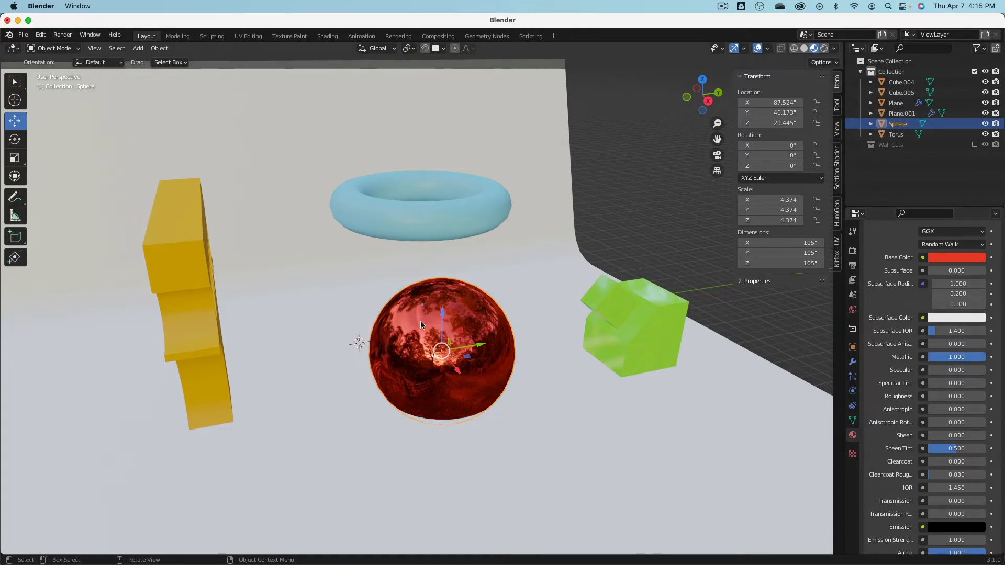
Give the torus's Donut material a mirror finish with roughness 0.000, specular 0.000 and metallic 1.000.
click(423, 229)
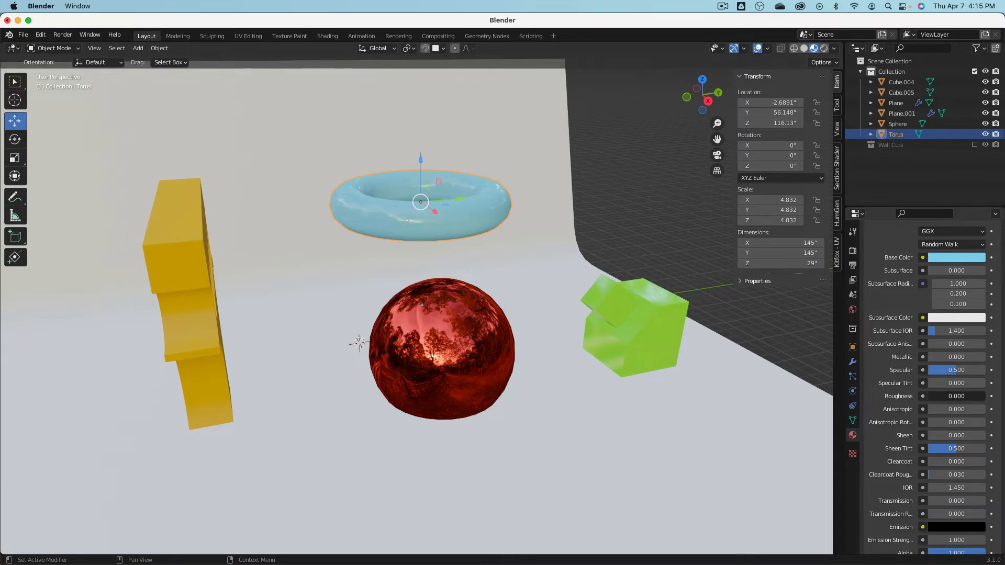
drag(957, 370, 985, 358)
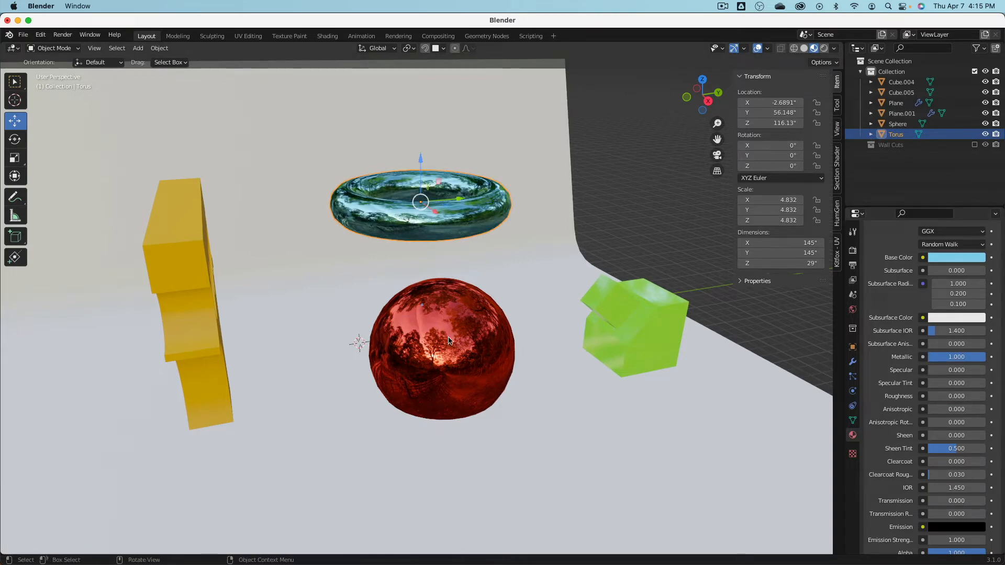
Return the Donut material to a non-metallic glossy finish and set the Sphere material's metallic to 0.000 and specular to 1.000.
drag(968, 357, 999, 369)
click(479, 336)
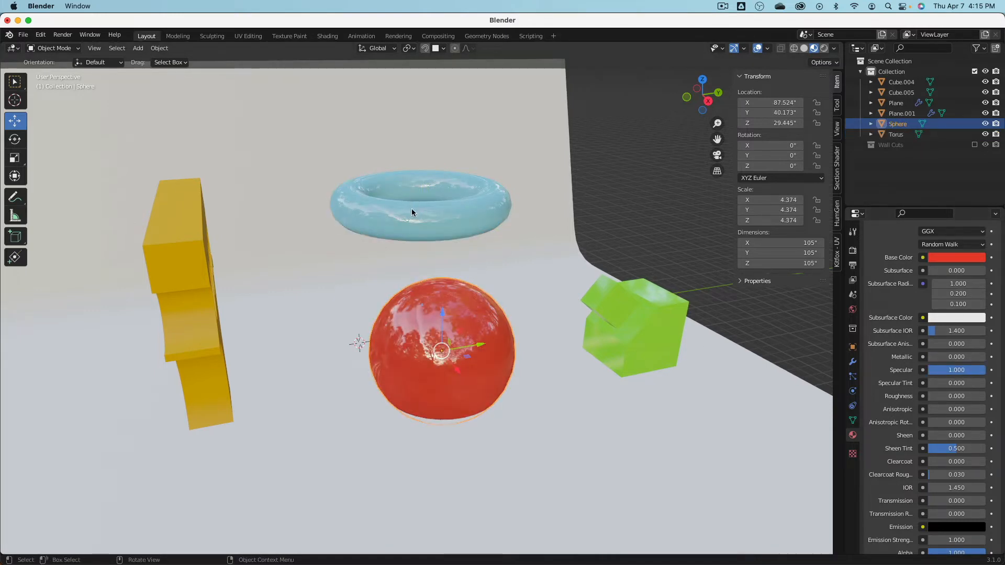
scroll(413, 207, down, 3)
scroll(422, 204, right, 5)
click(359, 268)
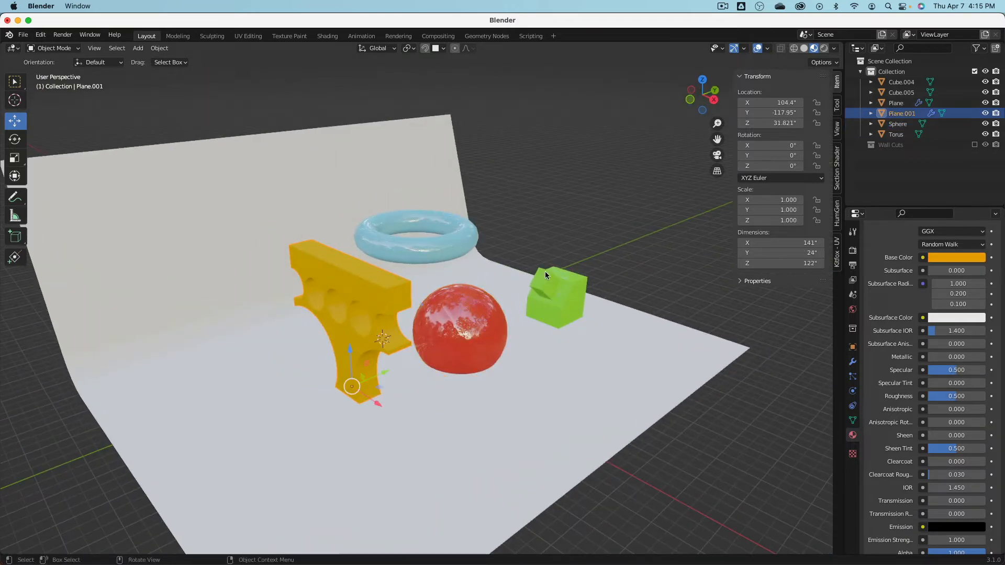
middle_drag(513, 260, 506, 259)
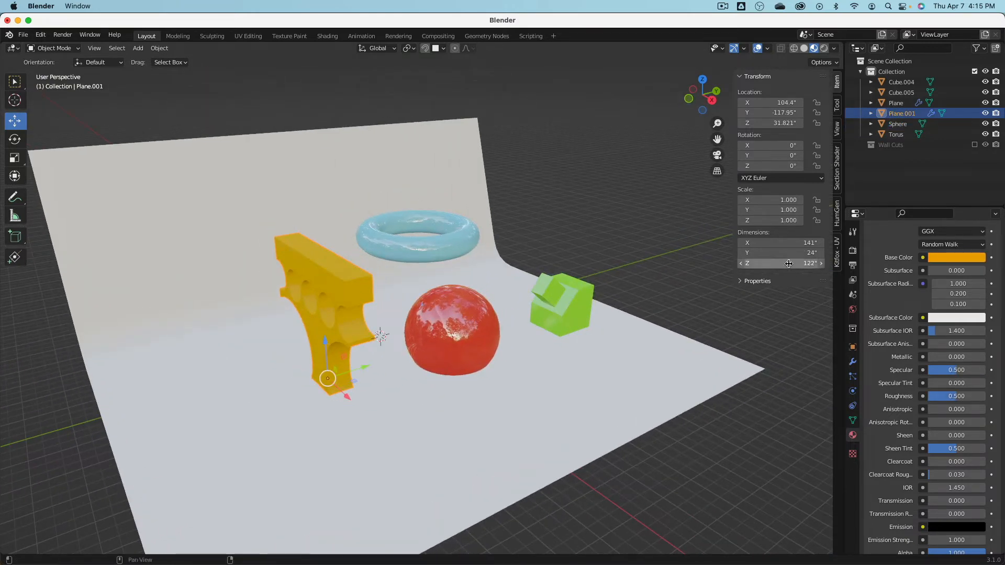
click(614, 374)
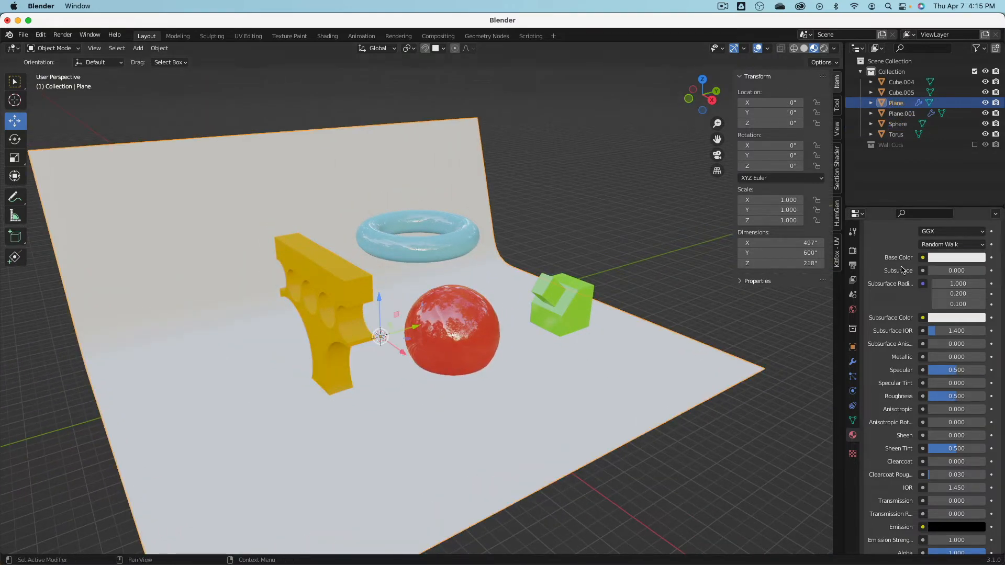
Enable Screen Space Reflections in the scene's render settings, keeping Eevee as the render engine.
click(852, 252)
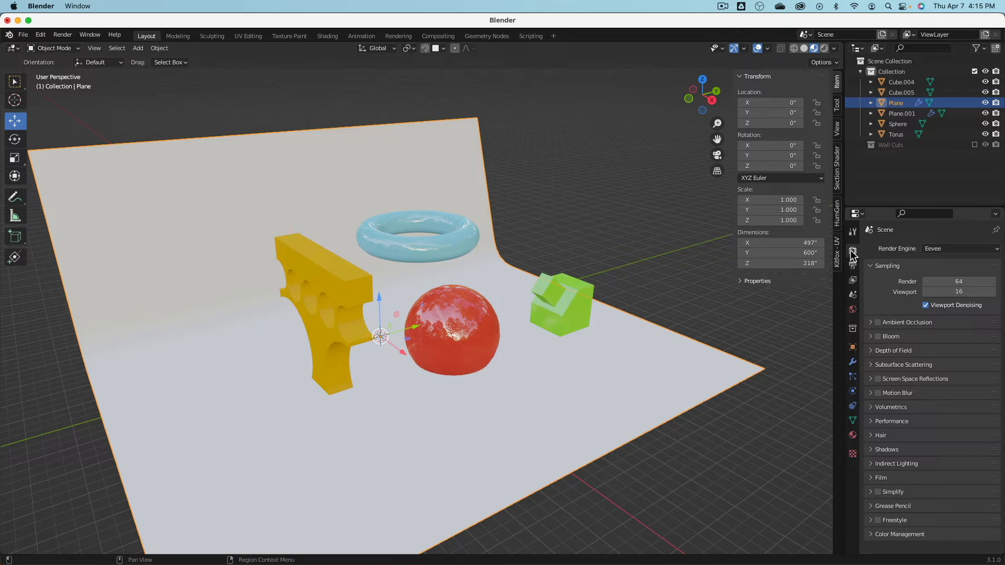
middle_drag(529, 231, 362, 251)
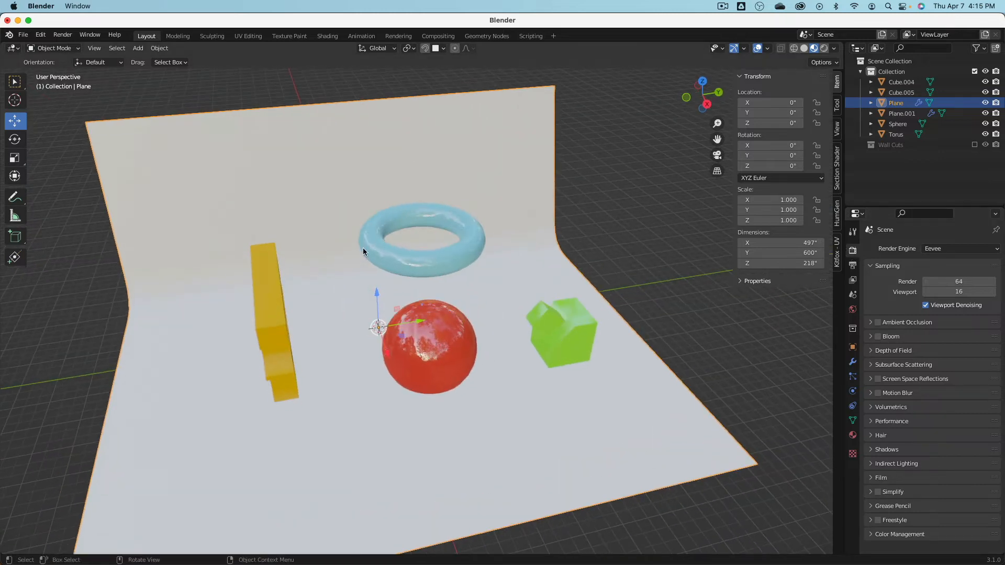
middle_drag(395, 300, 407, 291)
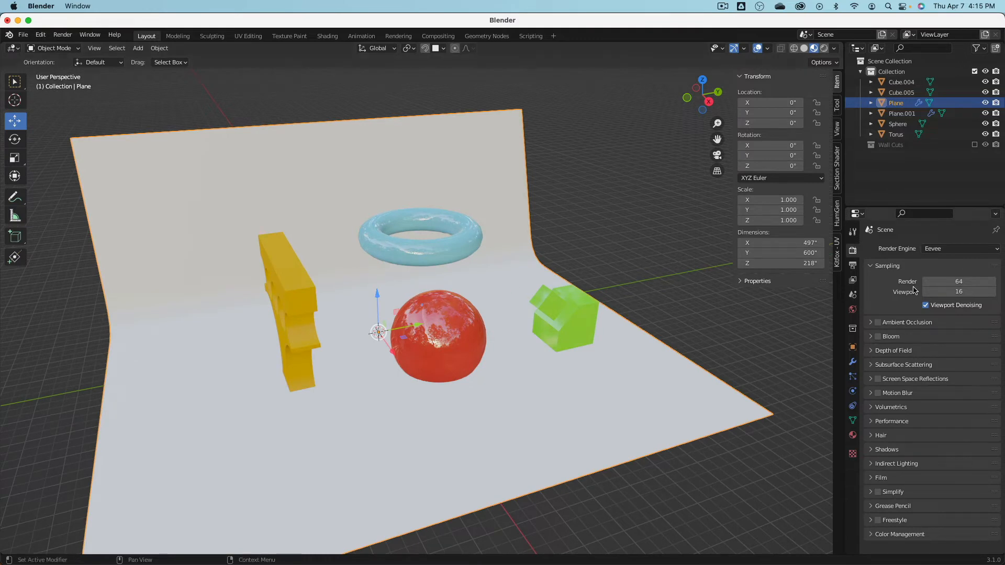
click(961, 249)
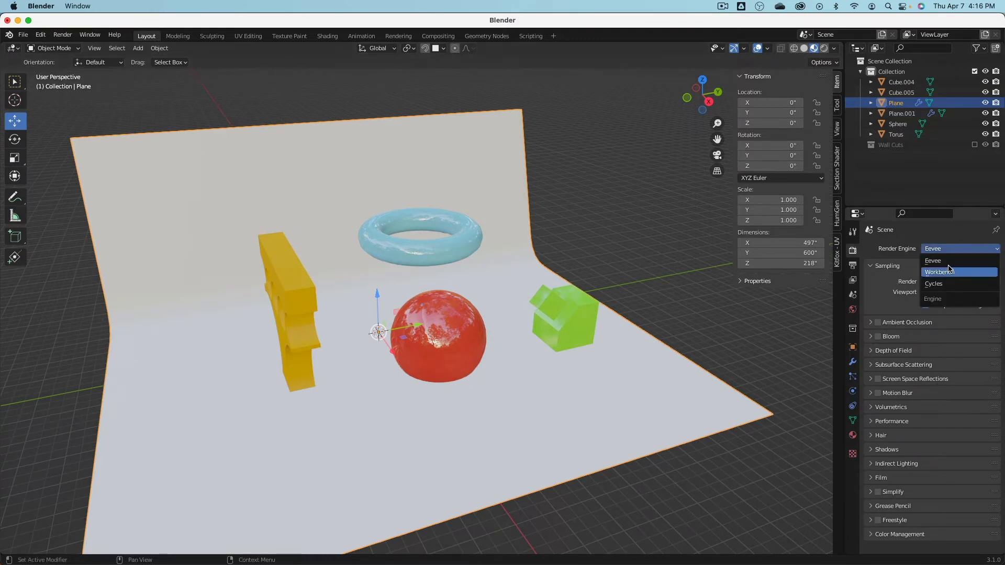
click(914, 240)
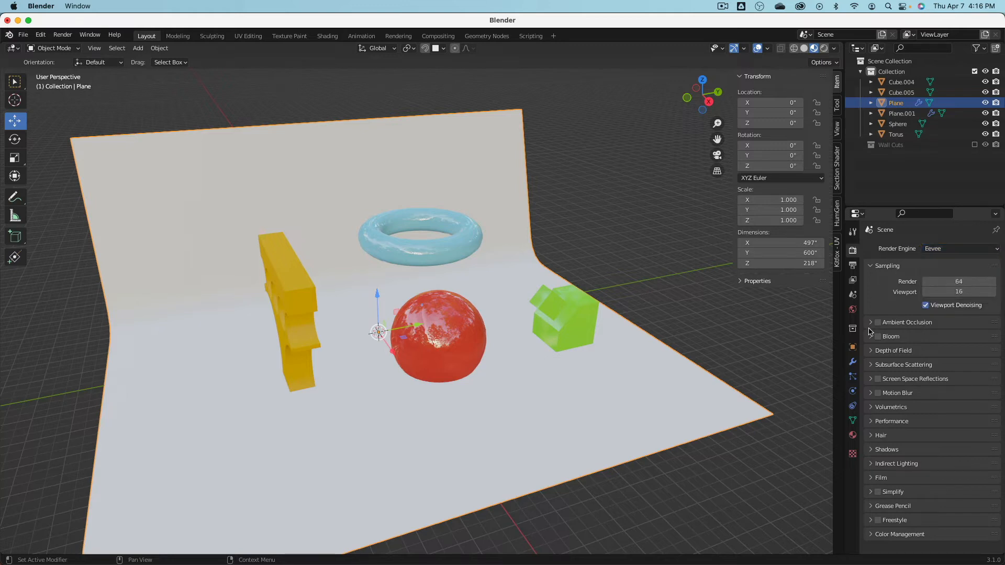
click(878, 379)
click(868, 379)
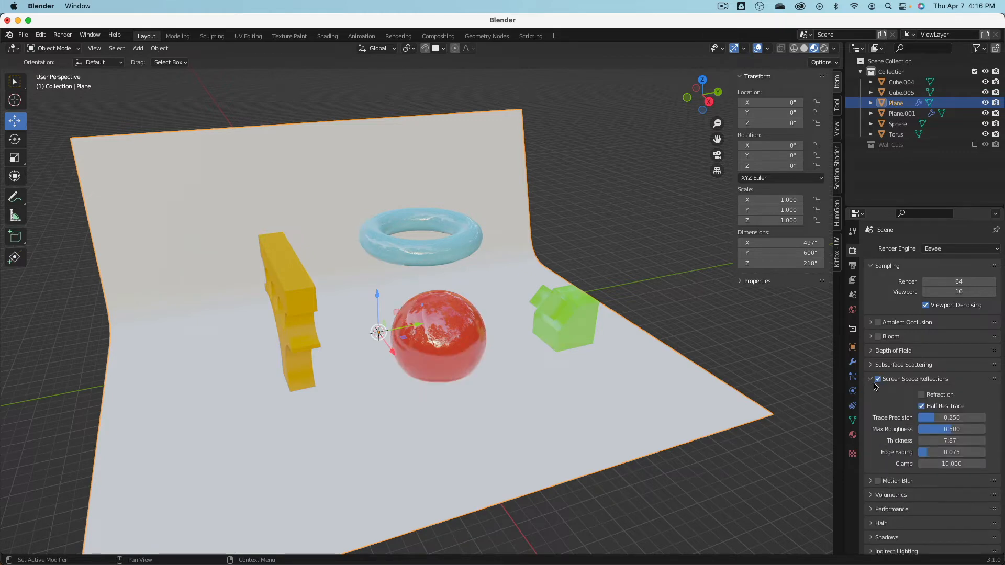
click(870, 379)
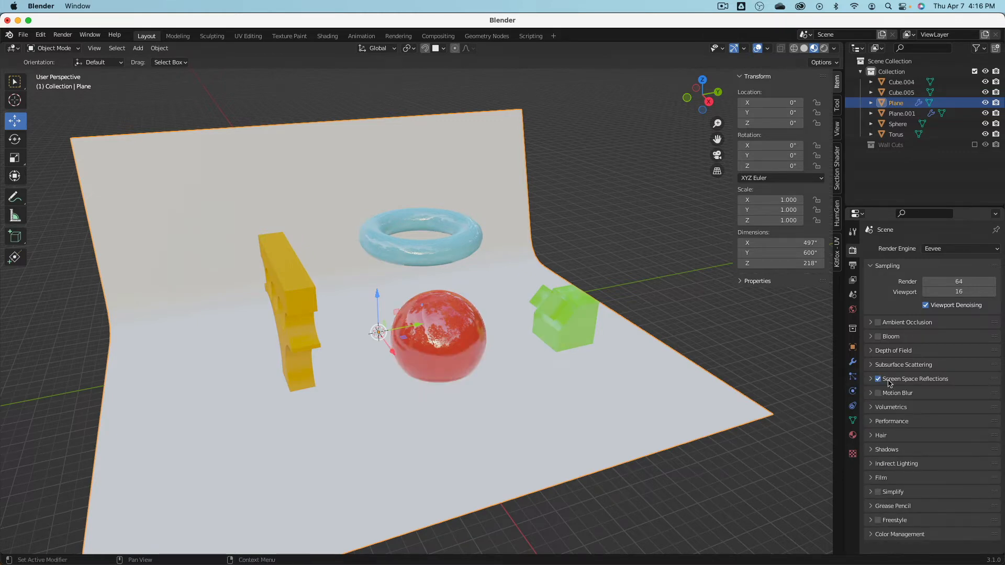
Expand the scene's Shadows render settings and switch the viewport to rendered shading.
click(871, 450)
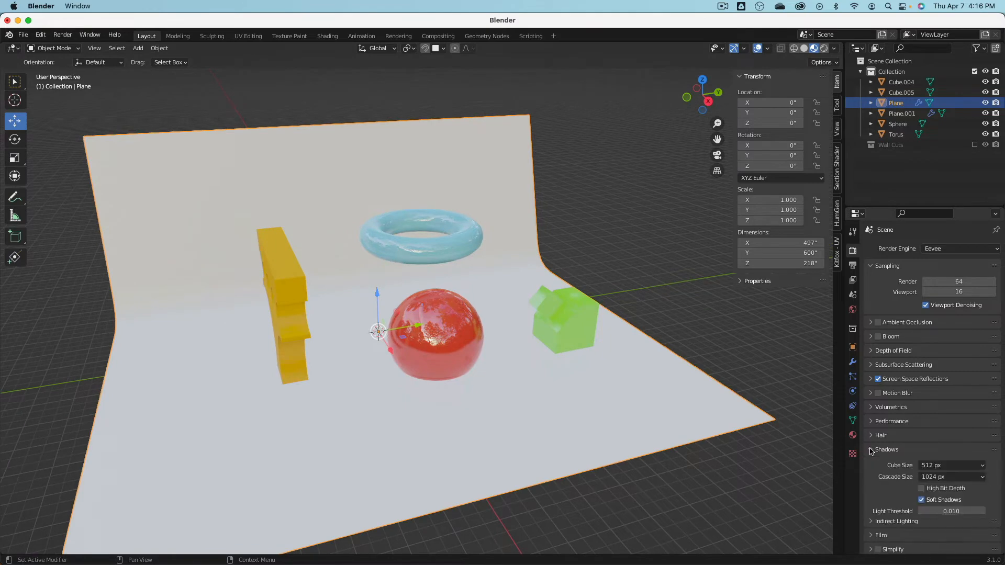
mouse_move(564, 252)
middle_down()
mouse_move(568, 238)
mouse_move(555, 246)
middle_up()
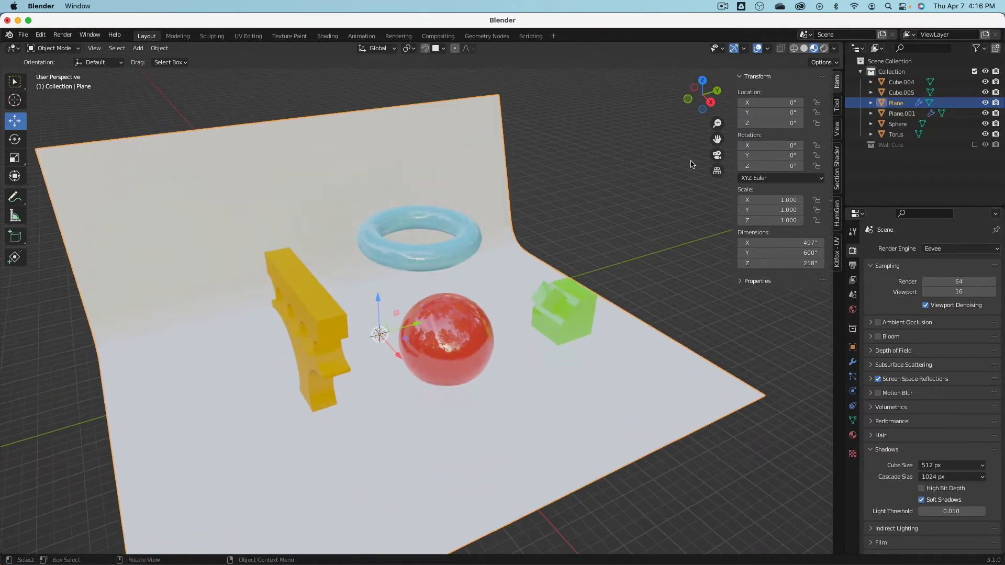
click(825, 48)
mouse_move(521, 187)
middle_down()
mouse_move(572, 191)
mouse_move(648, 173)
mouse_move(532, 198)
mouse_move(553, 216)
middle_up()
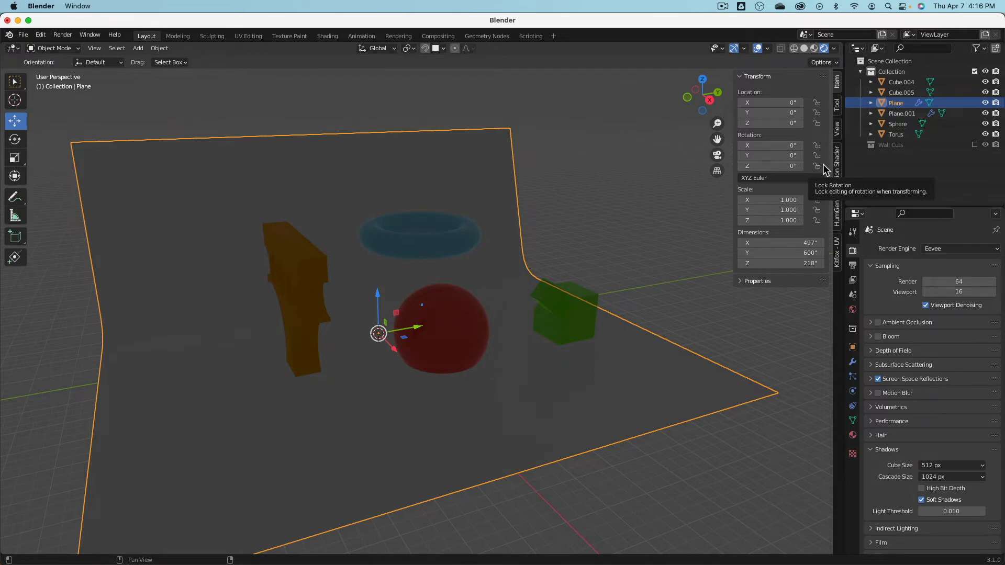
Set the world background color to white and its strength to 0.01.
click(854, 311)
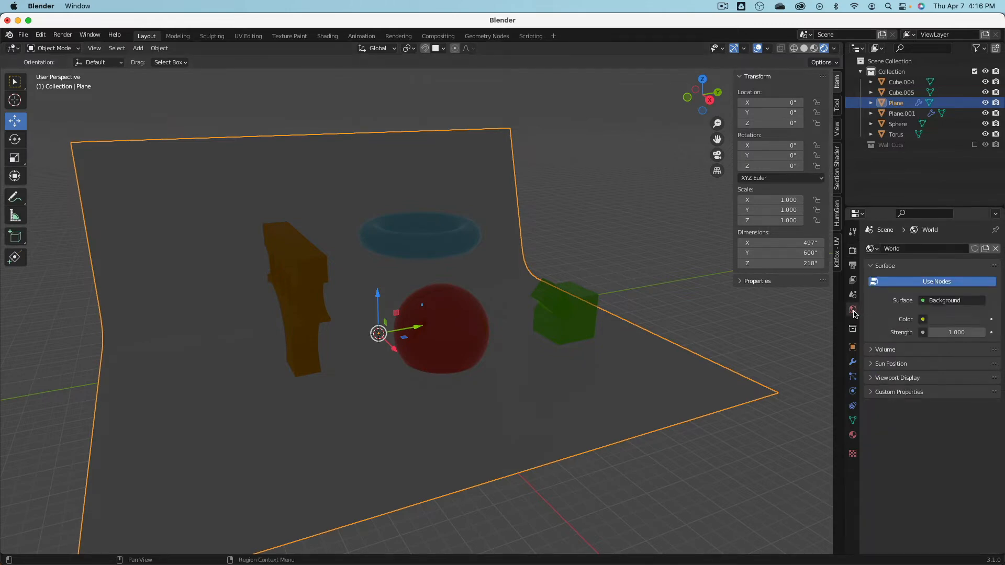
click(960, 320)
drag(977, 227, 977, 170)
click(951, 332)
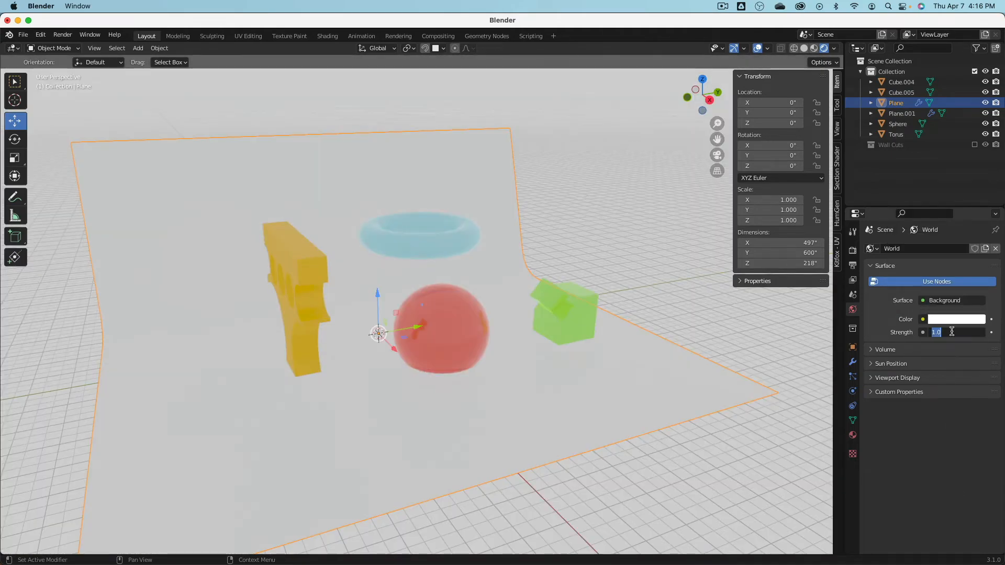
text(.1)
key(Return)
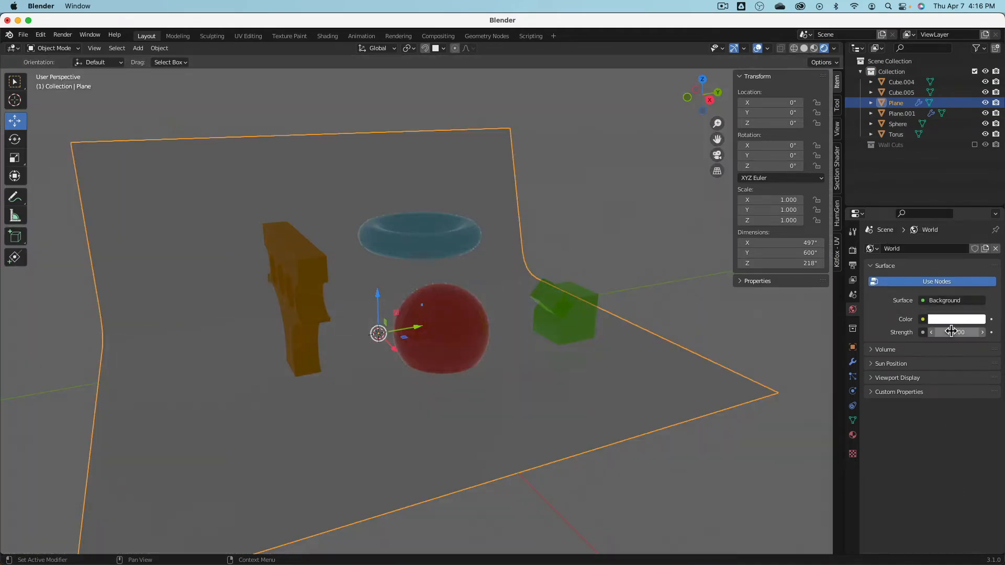
click(952, 332)
text(.01)
key(Return)
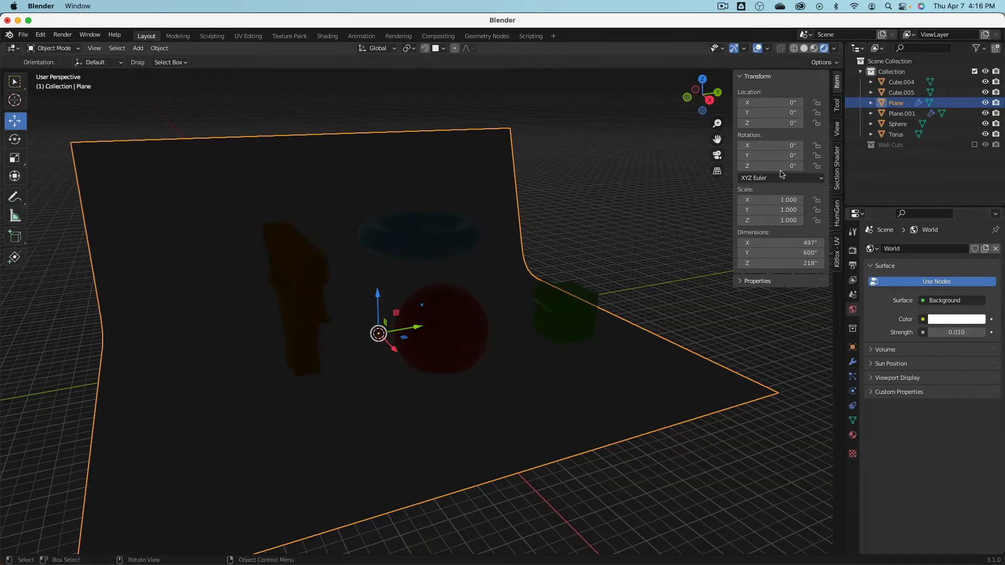
Add an area light and raise it to about 180" on Z, above the torus.
click(877, 175)
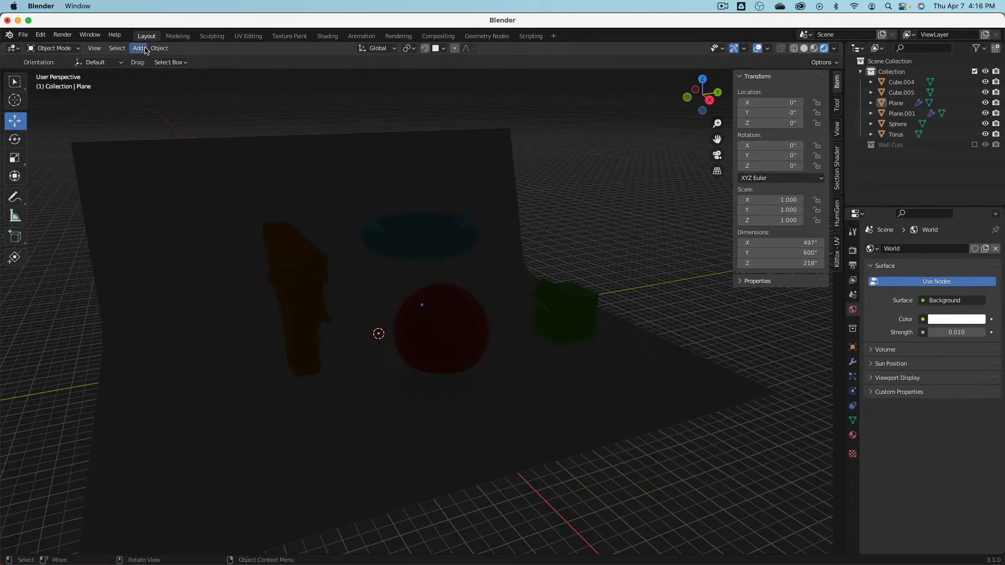
click(139, 48)
mouse_move(160, 190)
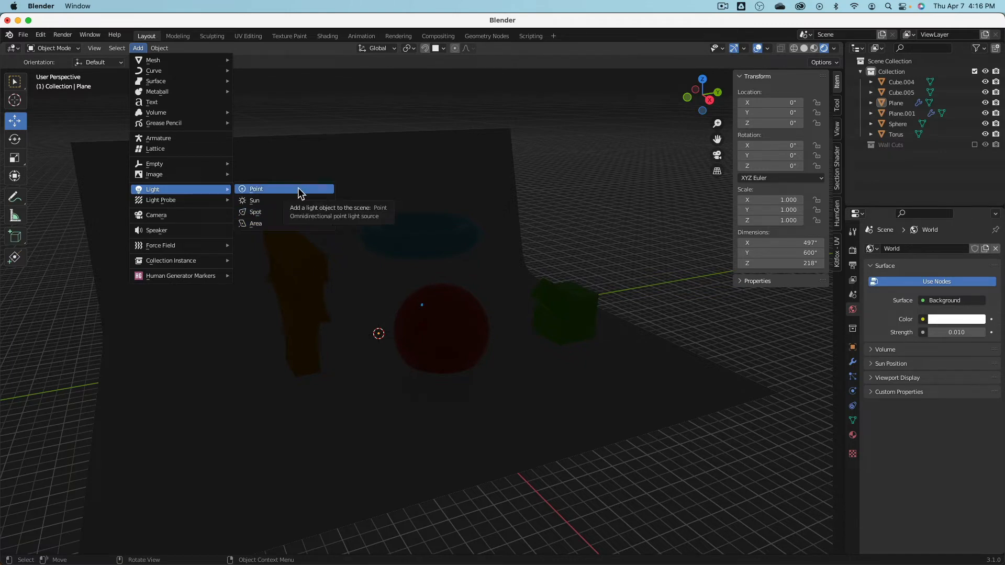
click(289, 224)
drag(377, 296, 386, 140)
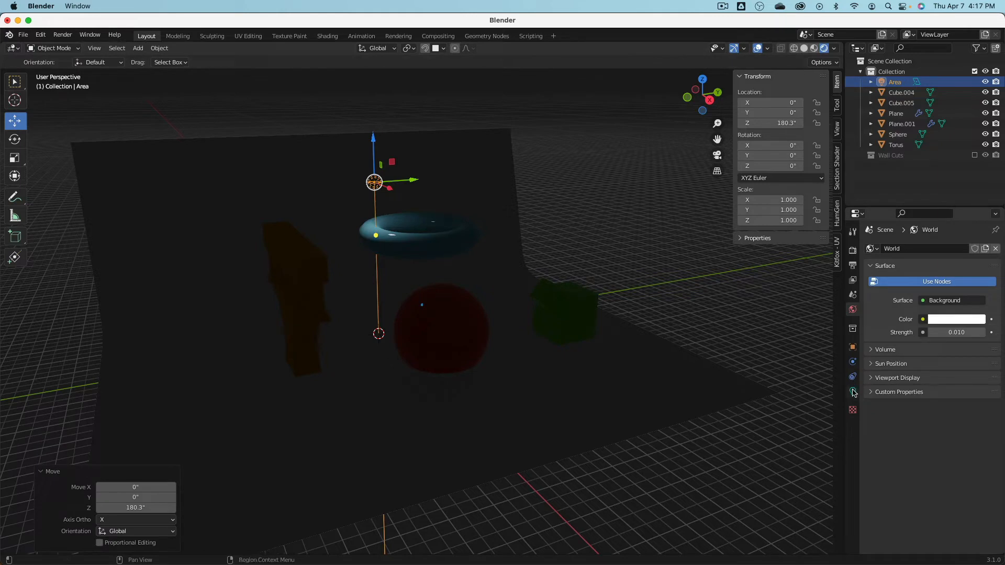
Set the square area light's size to 20'.
click(853, 392)
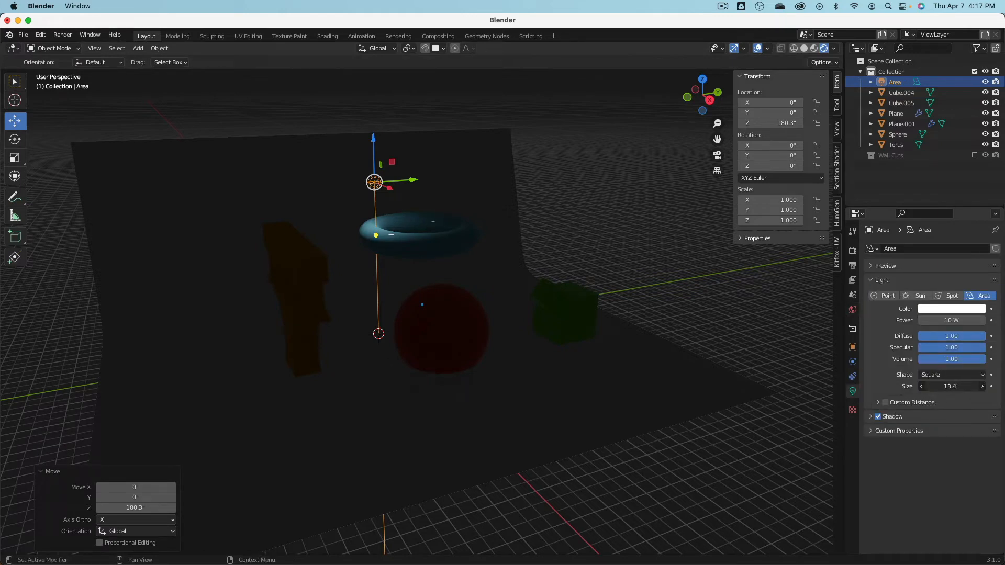
click(956, 386)
text(4)
key(Return)
click(957, 387)
text(10)
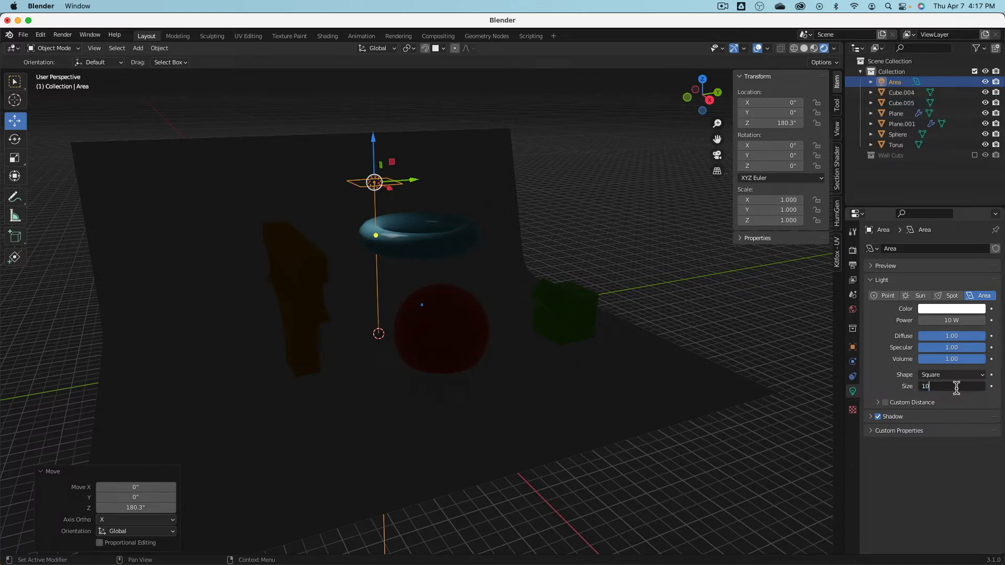
text(')
key(Return)
click(956, 387)
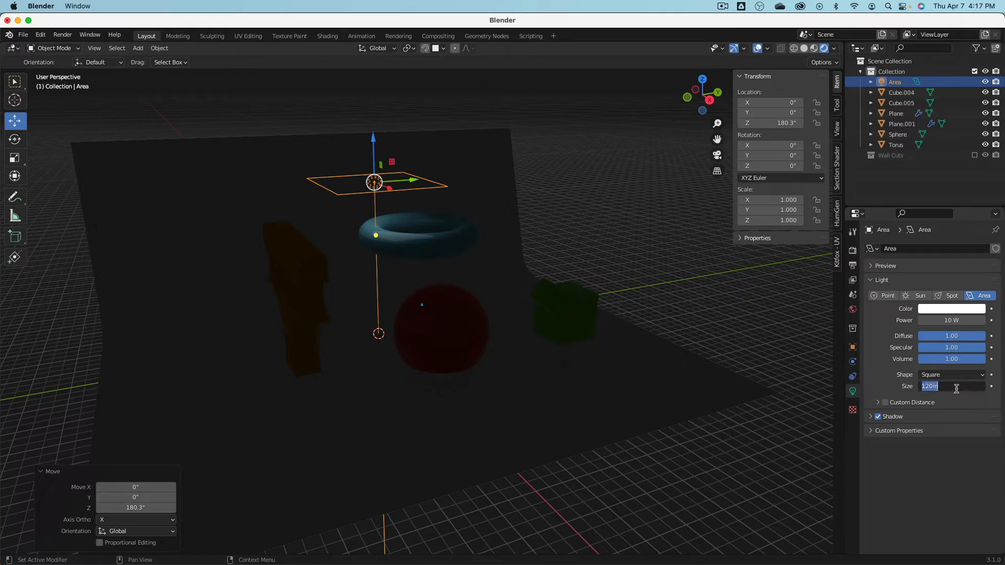
text(20')
key(Return)
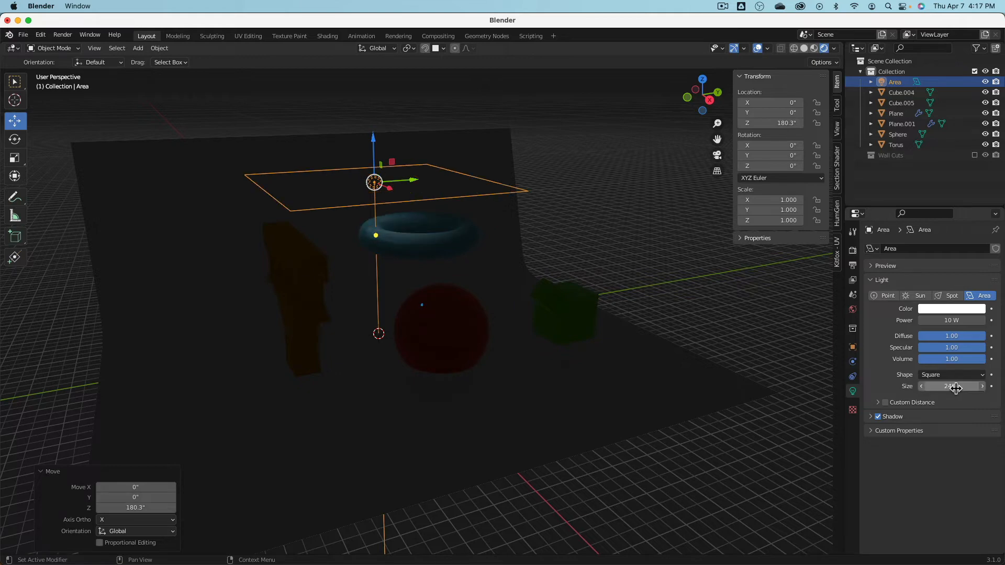
Try a power of 100 W on the area light, and settle on 50 W.
click(961, 320)
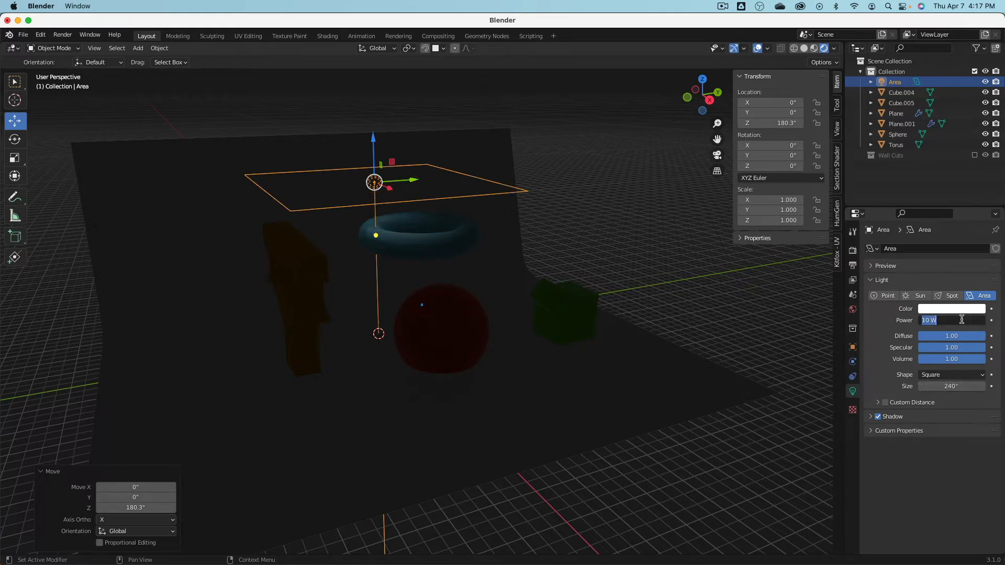
text(100)
key(Return)
click(962, 320)
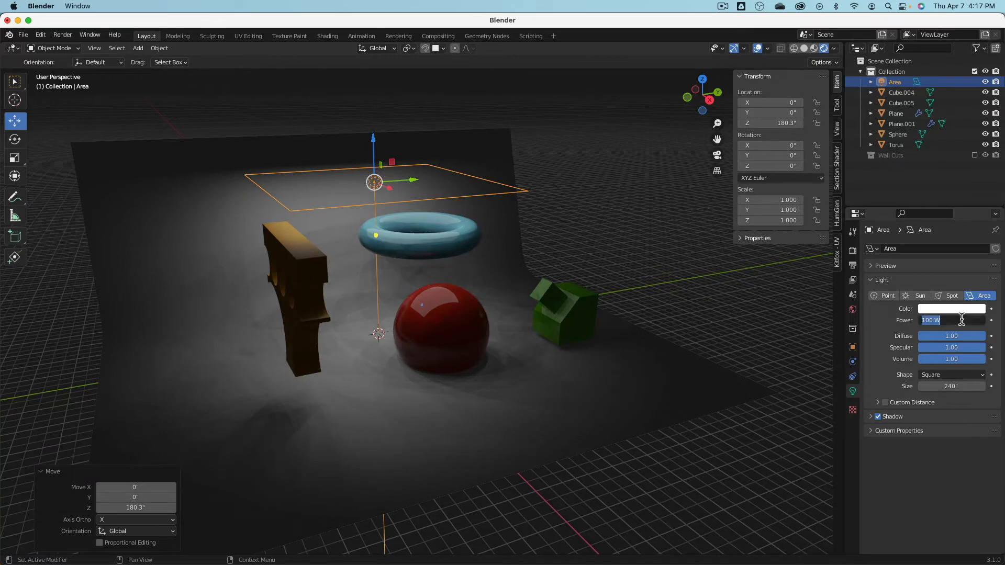
text(50)
key(Return)
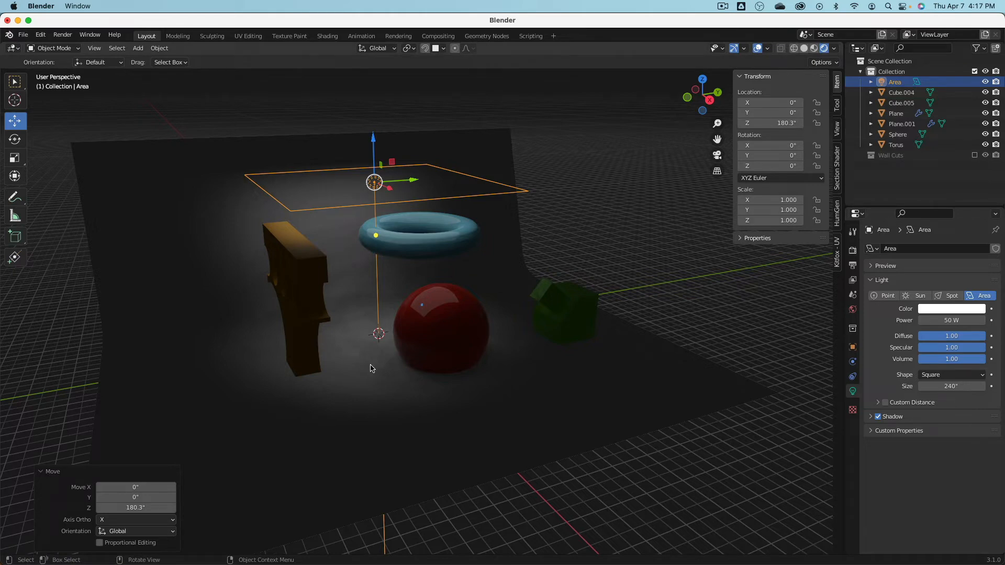
Move the area light to about -48" on Y and 202" on Z.
drag(413, 180, 317, 126)
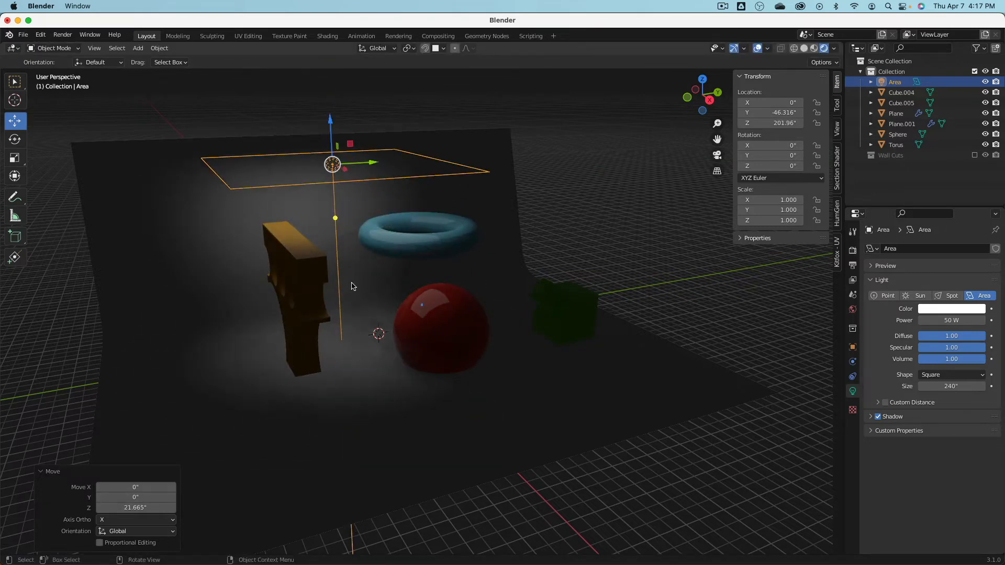
mouse_move(375, 163)
mouse_down()
mouse_move(517, 153)
mouse_move(368, 173)
mouse_up()
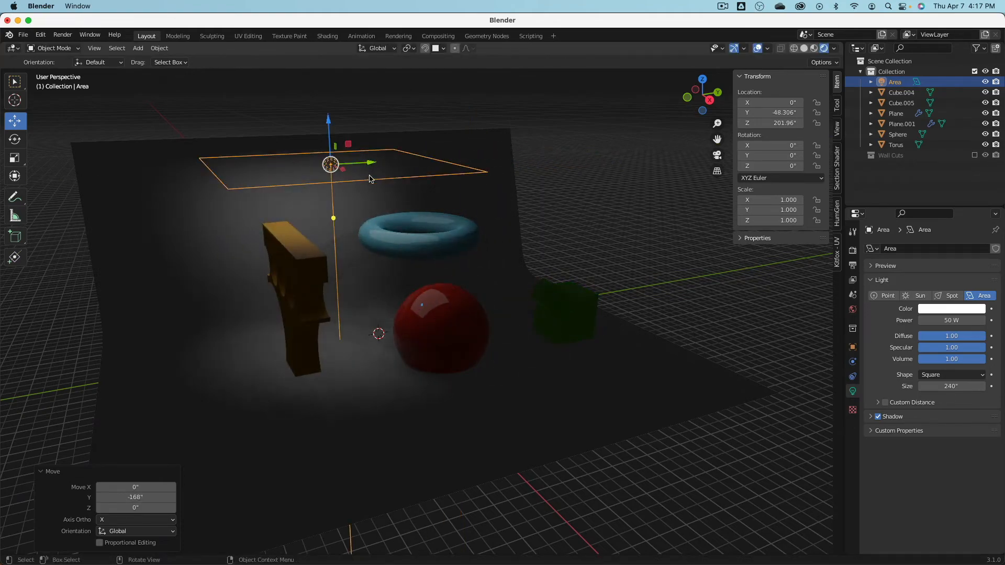
middle_drag(369, 178, 389, 191)
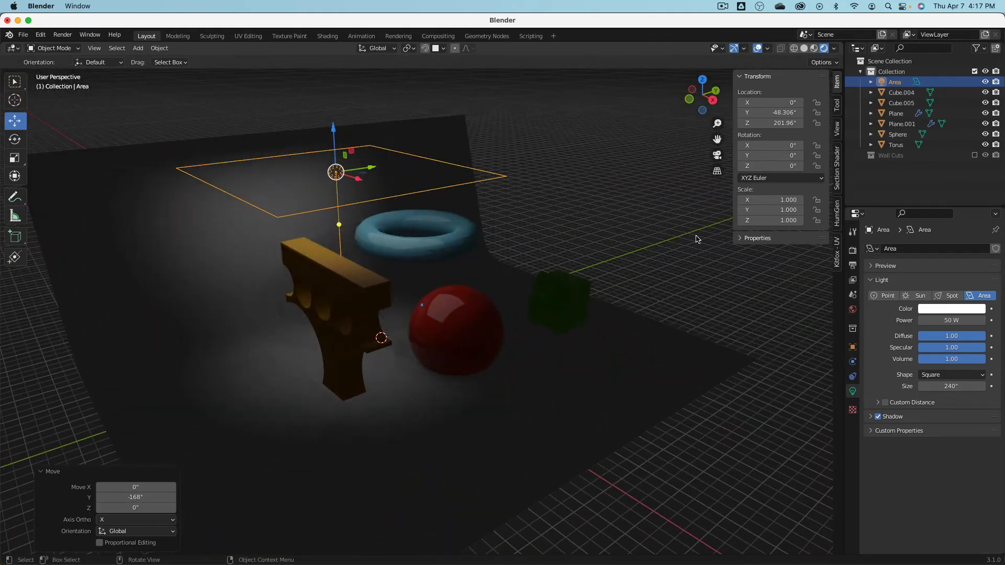
Switch the render engine to Cycles with GPU Compute and enable viewport denoising.
click(853, 250)
click(948, 248)
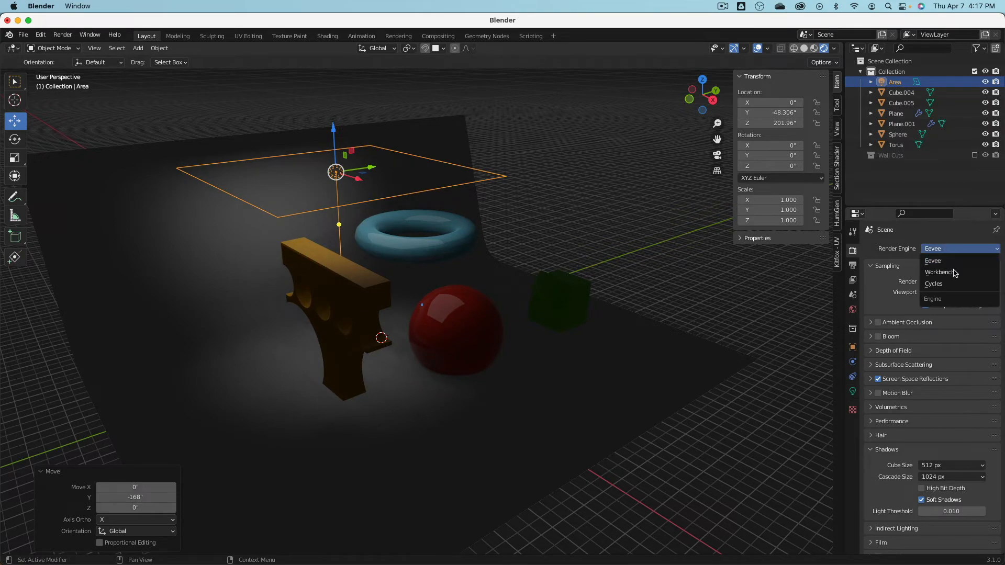
click(953, 284)
click(950, 275)
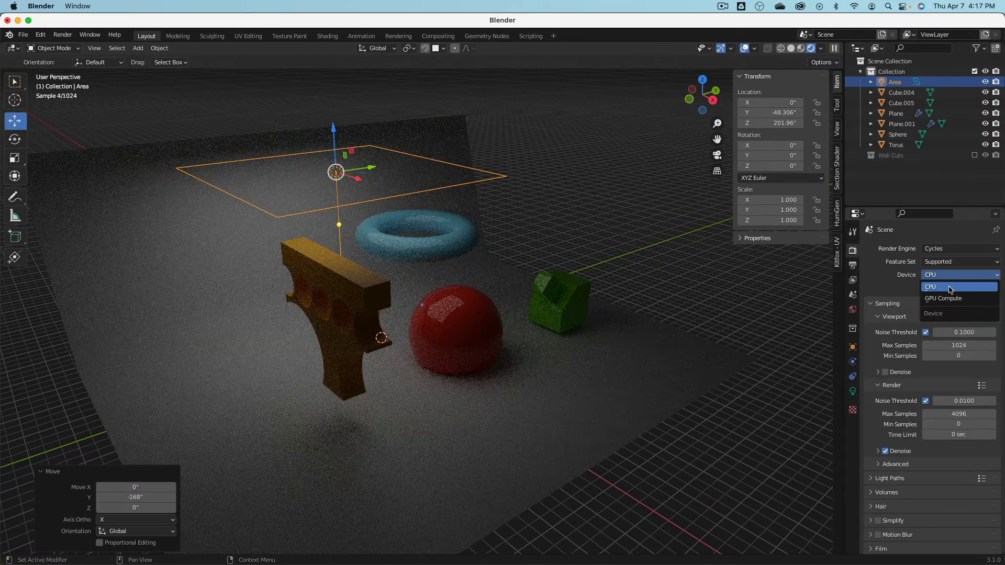
click(944, 298)
click(885, 360)
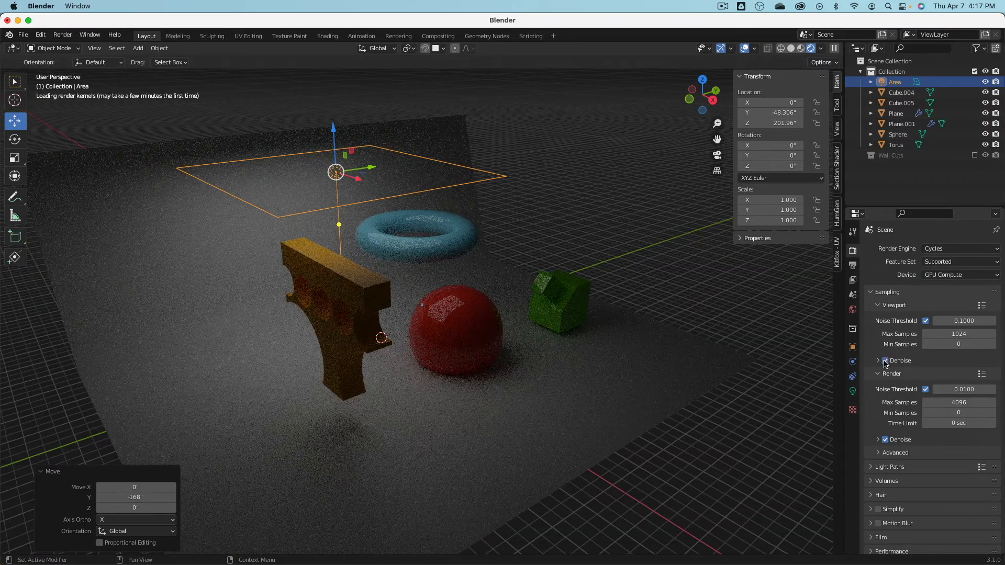
middle_drag(550, 322, 508, 325)
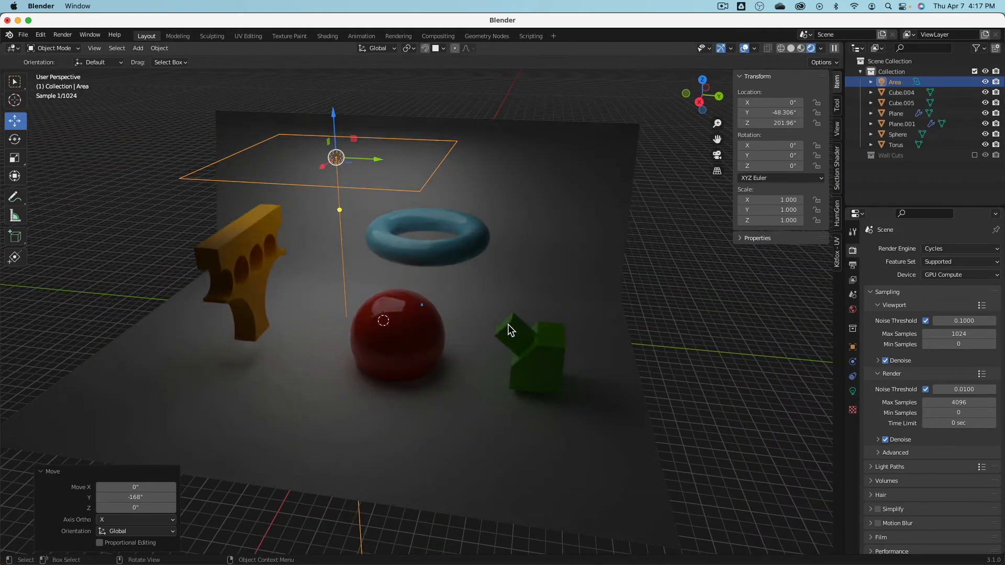
middle_drag(508, 324, 478, 325)
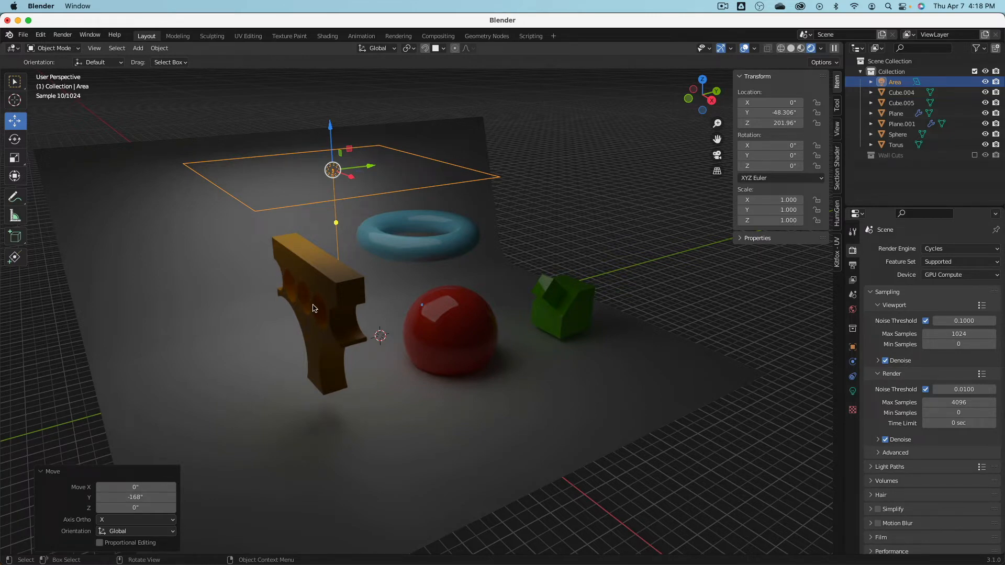
Return the render engine to Eevee and view the lit scene from the front side.
click(940, 249)
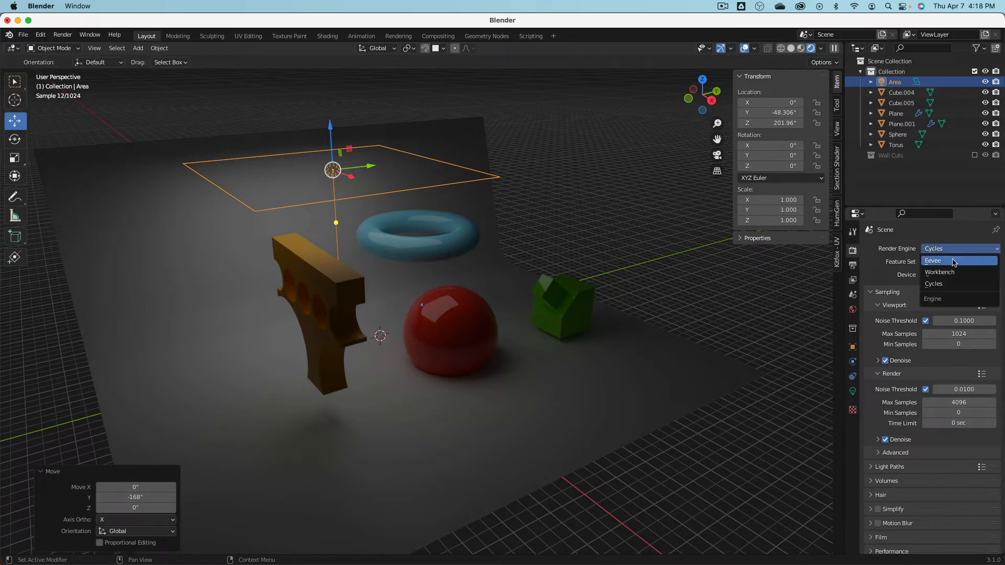
key(Return)
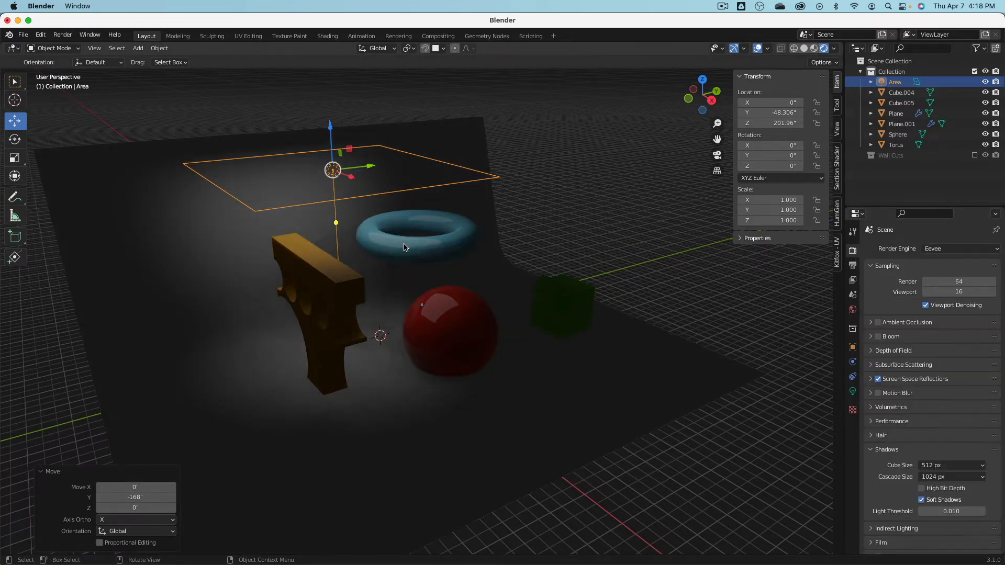
middle_drag(473, 241, 517, 244)
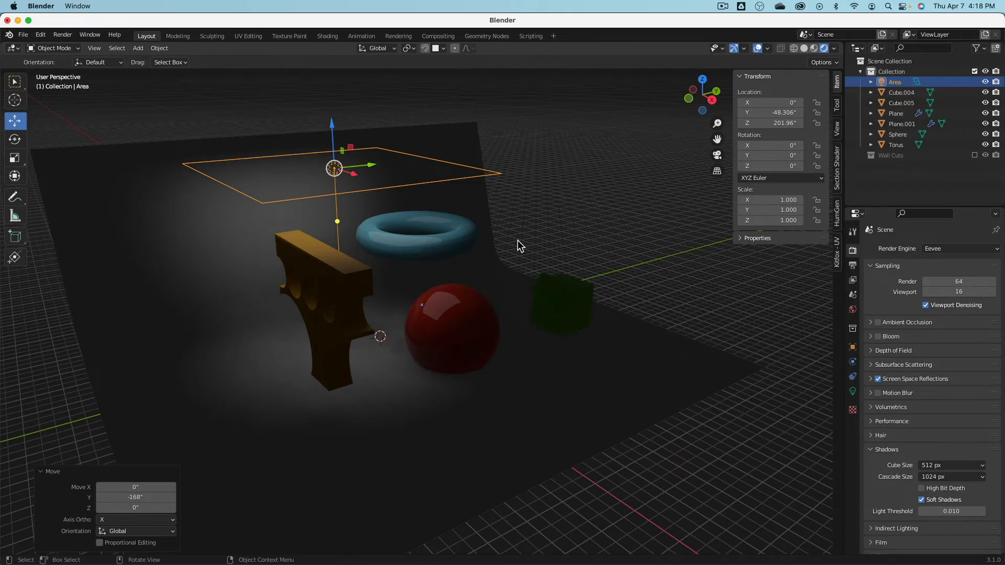
mouse_move(518, 240)
middle_down()
mouse_move(486, 245)
mouse_move(516, 241)
middle_up()
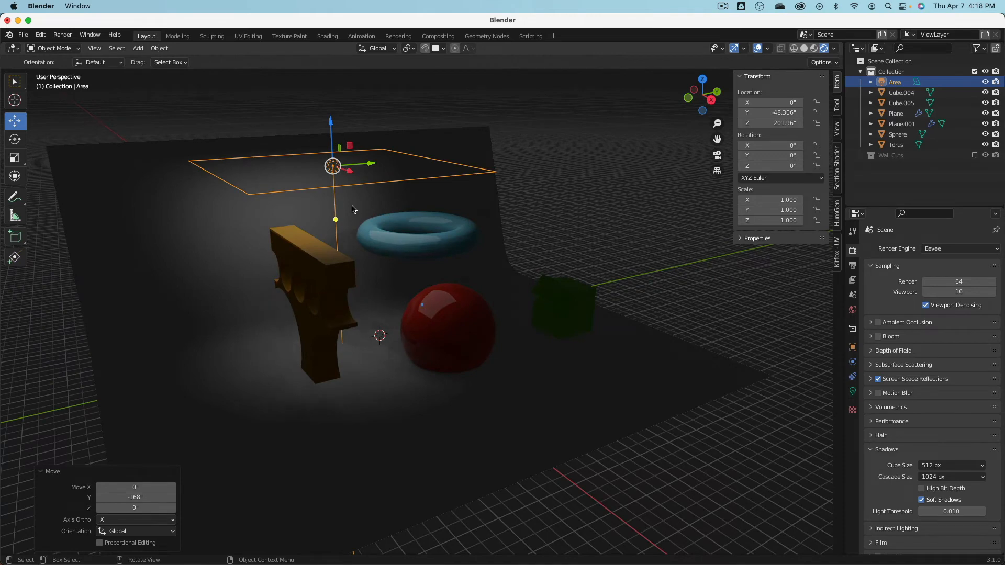
Add a point light at the scene origin.
key(shift+a)
mouse_move(305, 315)
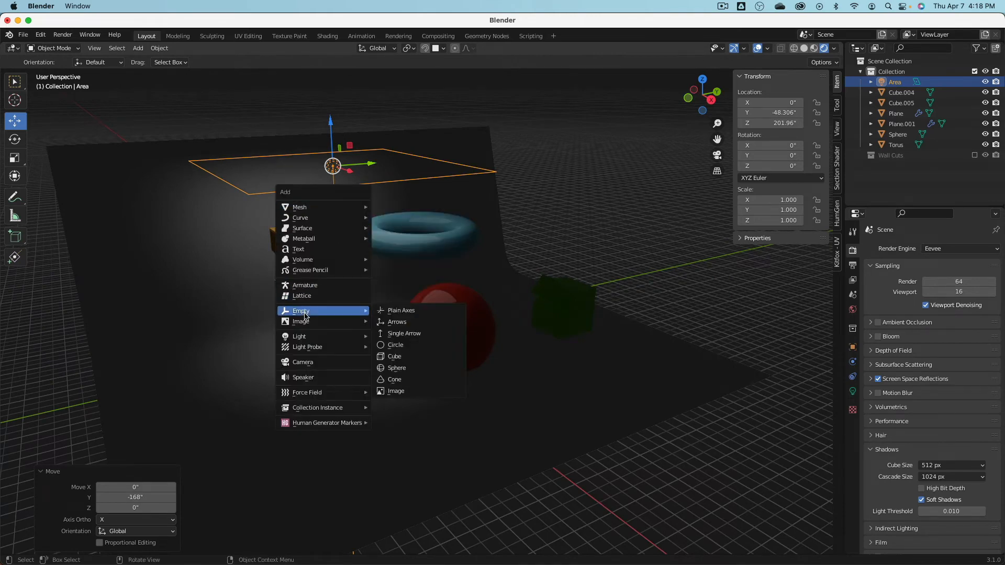
mouse_move(315, 336)
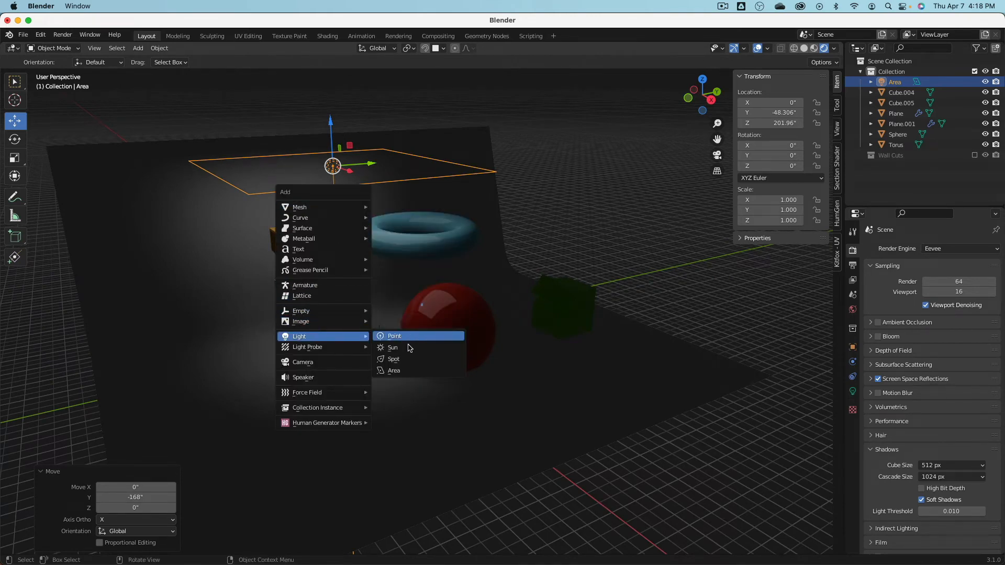
click(395, 335)
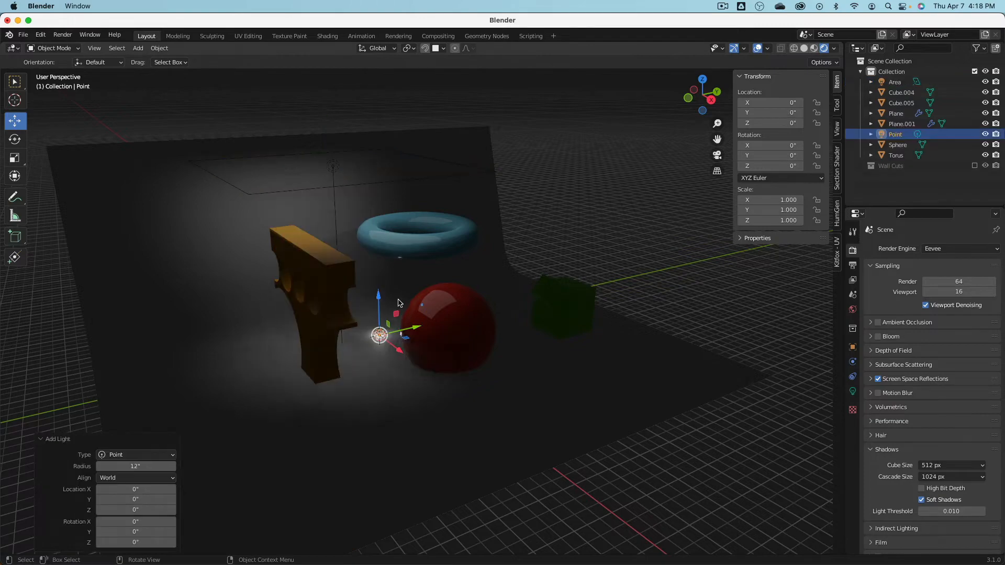
Move the point light beside the yellow bracket, to about X 70", Y -232", Z 104".
key(g)
key(y)
drag(168, 344, 161, 272)
middle_drag(163, 271, 261, 269)
drag(394, 356, 434, 361)
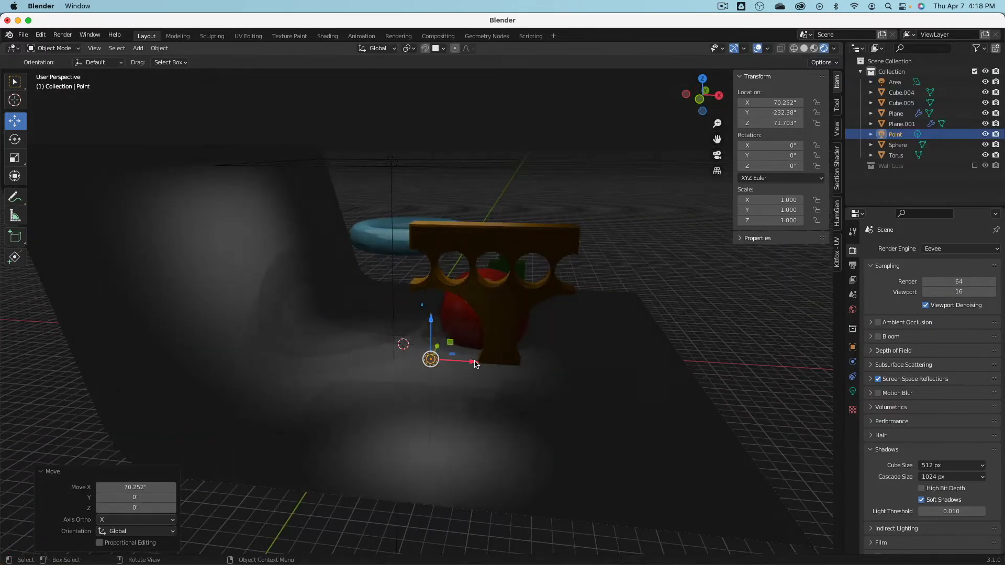
middle_drag(435, 361, 250, 317)
drag(157, 284, 164, 246)
middle_drag(164, 247, 398, 335)
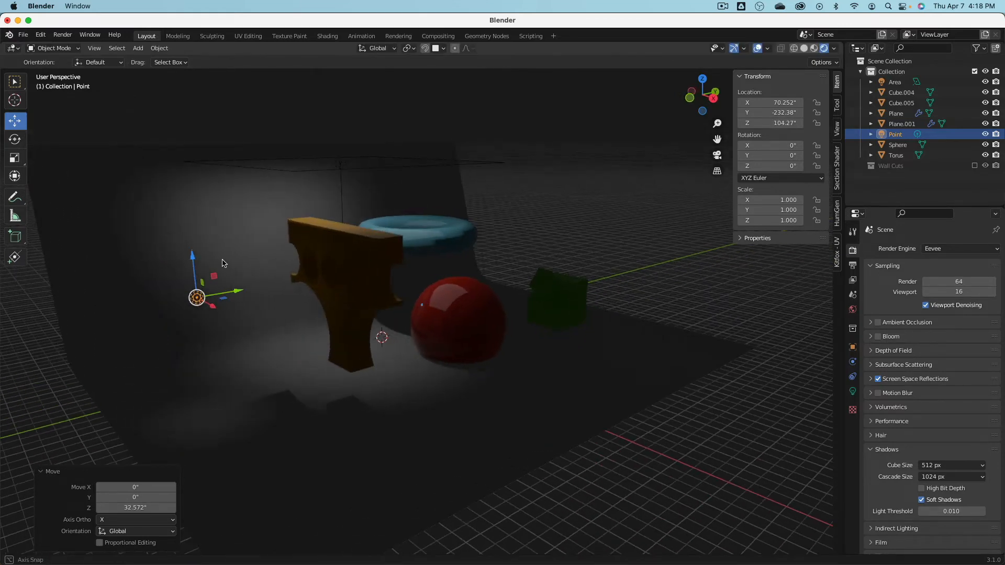
Set the point light's power to 100 W.
click(852, 391)
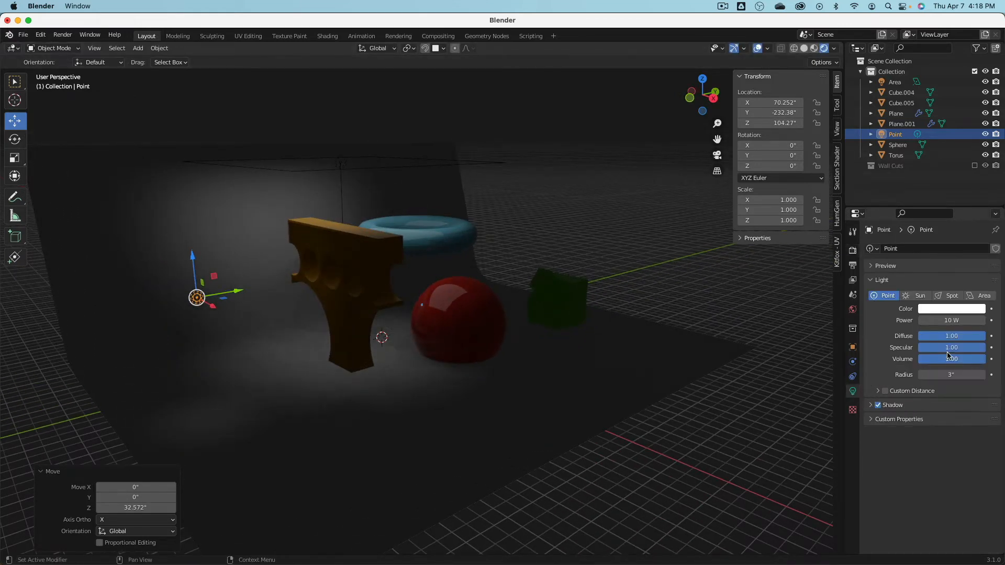
click(949, 321)
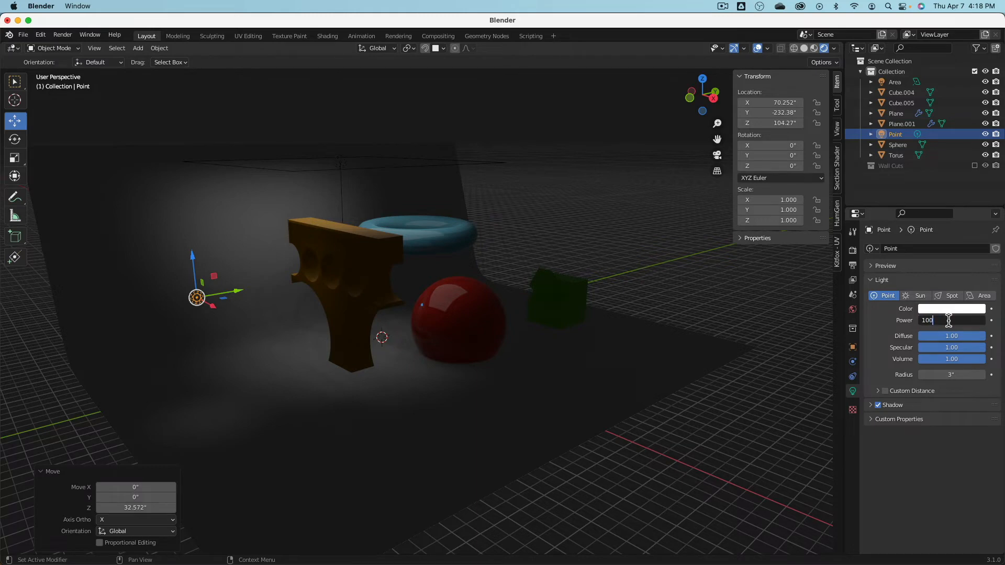
text(100)
key(Return)
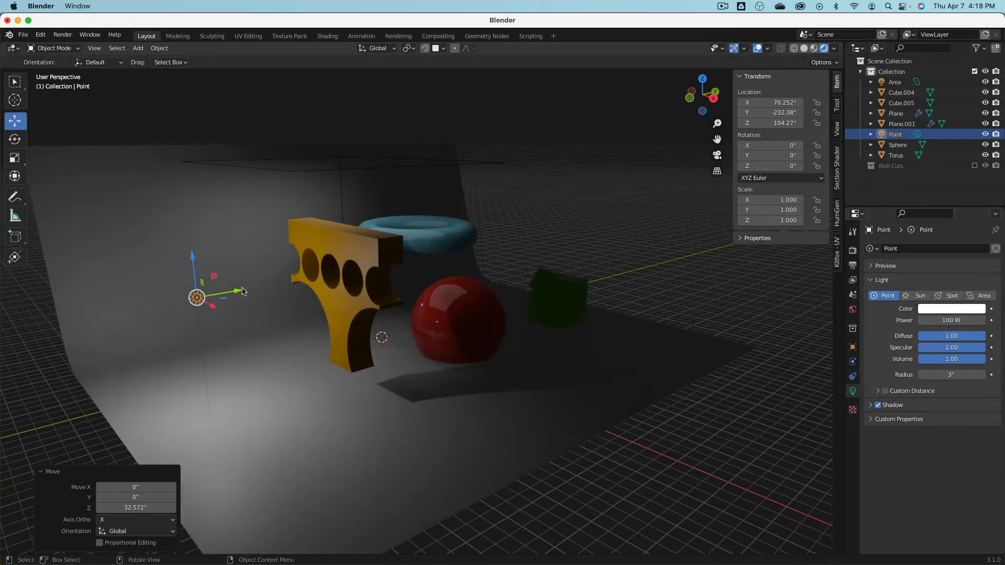
Move the point light in front of the bracket's middle hole, to about X 106", Y -220", Z 116".
drag(242, 291, 281, 318)
middle_drag(280, 319, 322, 285)
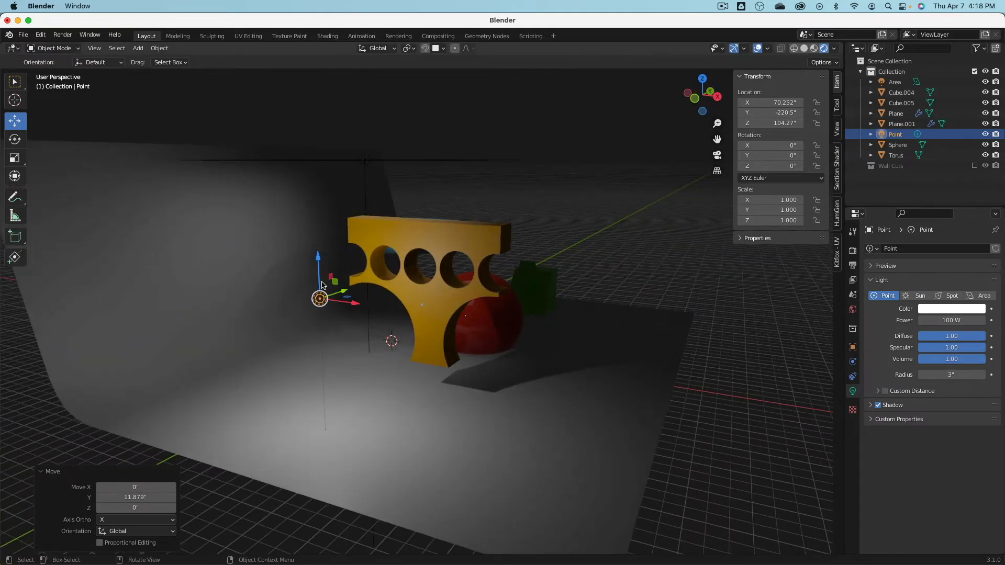
click(694, 99)
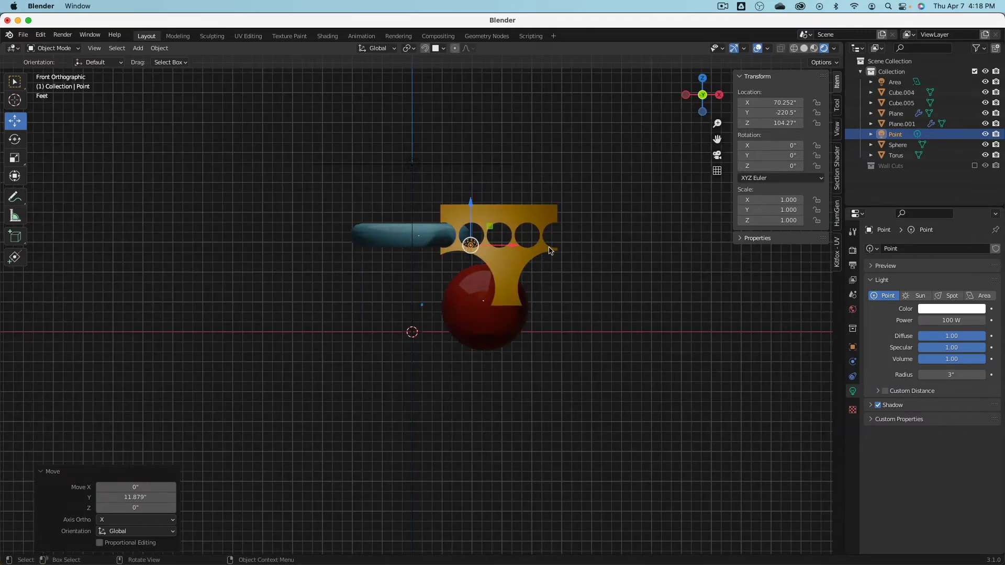
scroll(435, 370, up, 5)
key(g)
click(526, 315)
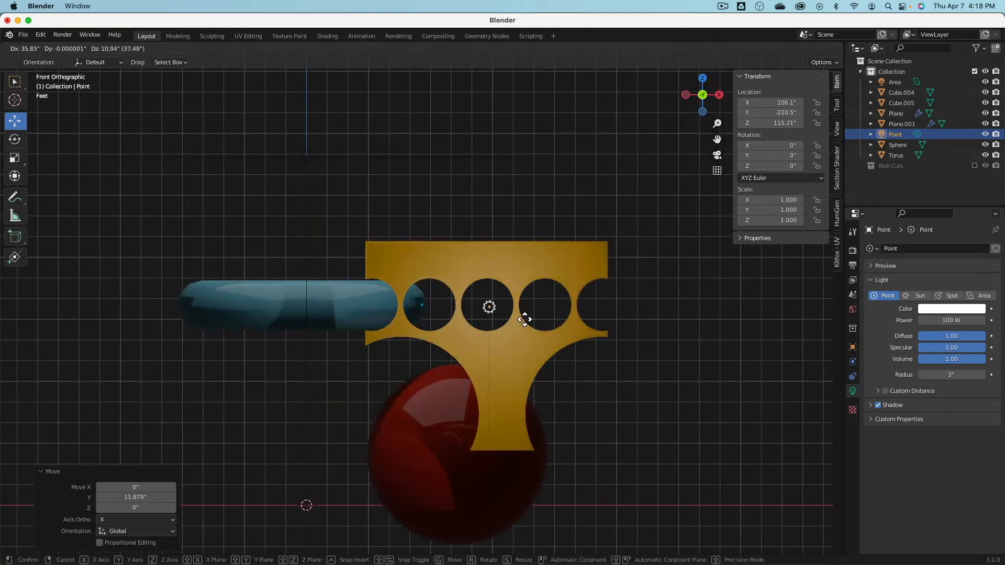
scroll(544, 312, down, 3)
Move the point light into the bracket's hole, to about X 100", Y -114", Z 116".
middle_drag(544, 312, 236, 271)
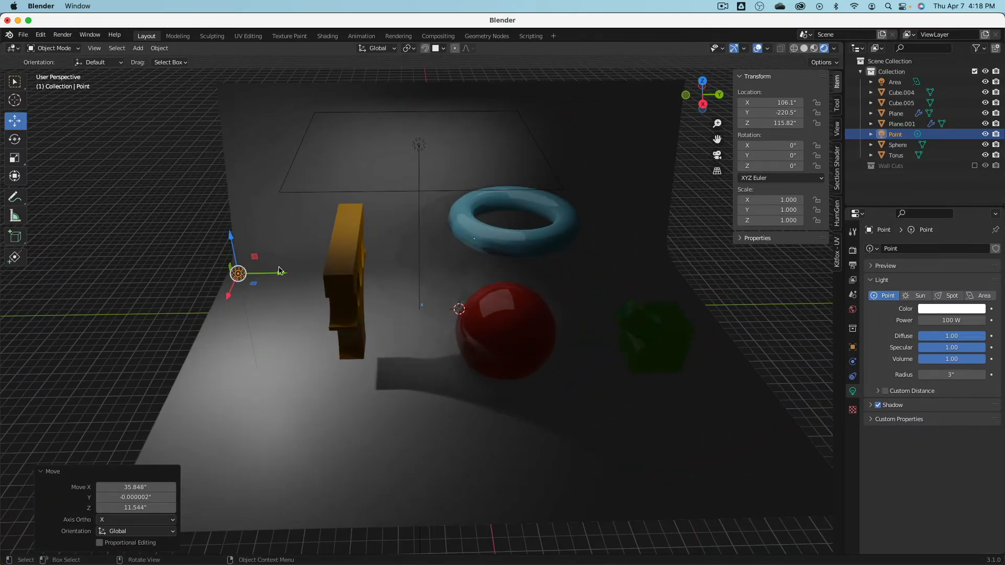
key(g)
key(y)
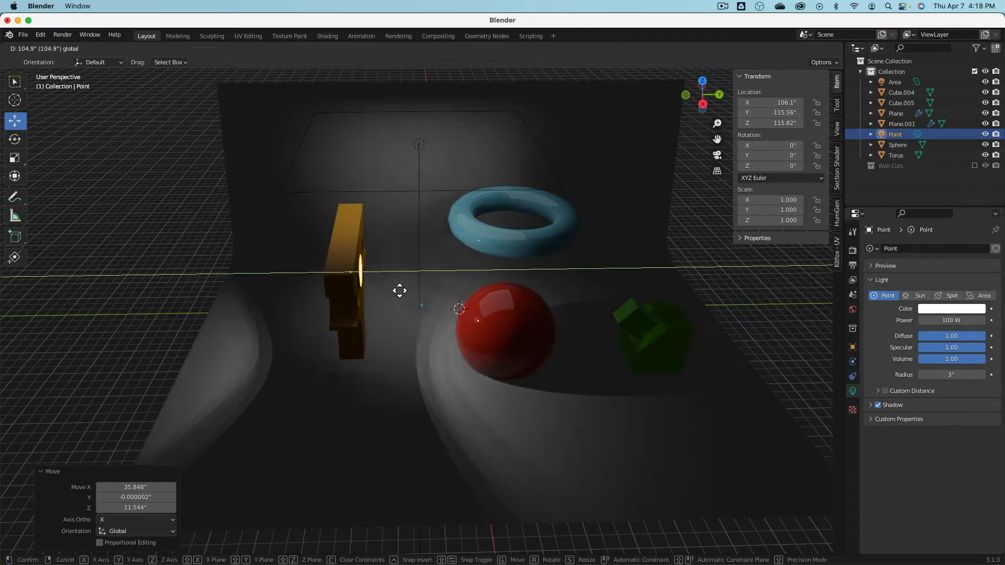
click(397, 290)
drag(394, 275, 397, 301)
middle_drag(404, 293, 439, 304)
mouse_move(440, 303)
mouse_down()
mouse_move(366, 311)
mouse_move(430, 320)
mouse_up()
middle_drag(429, 320, 400, 272)
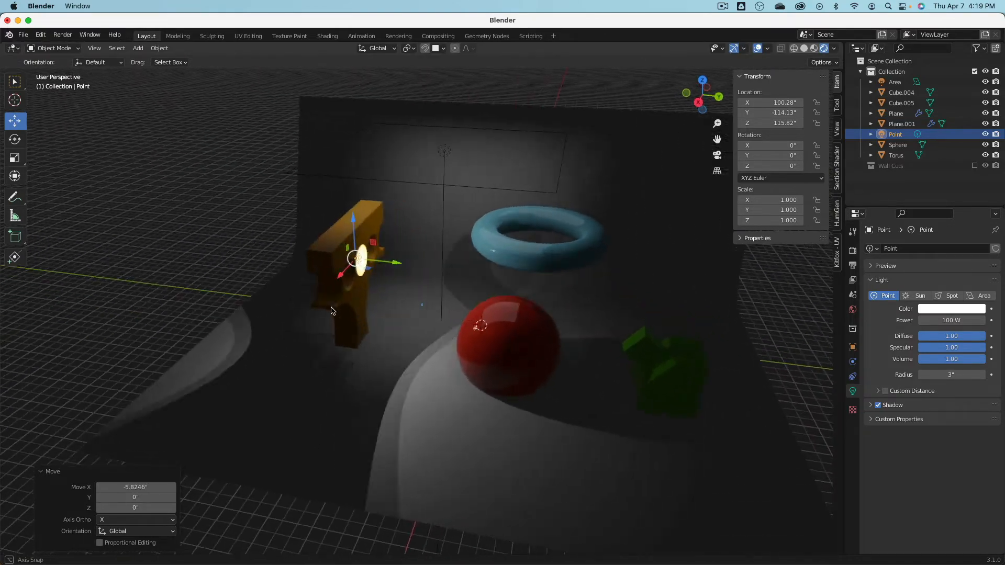
Delete the area light above the scene.
click(396, 267)
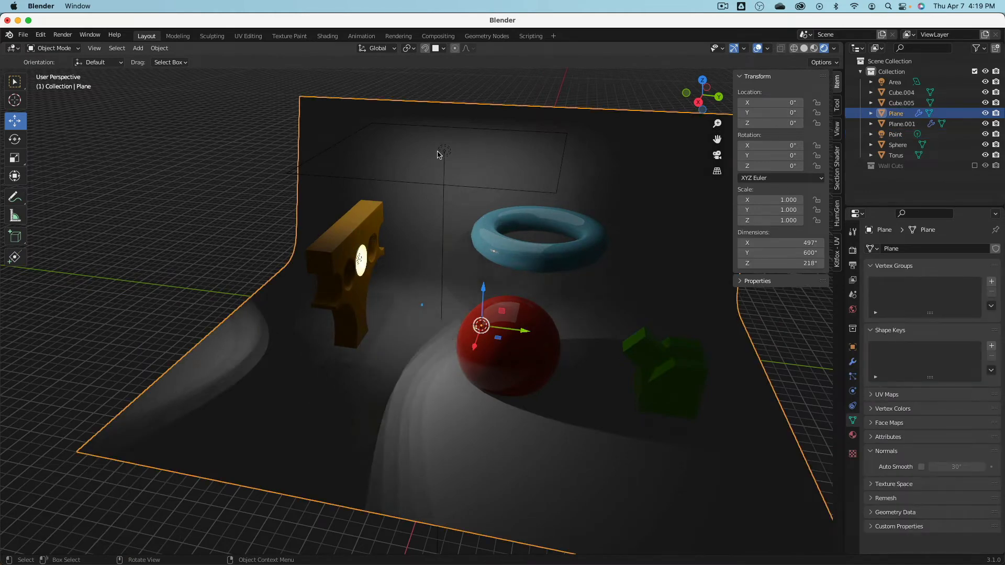
click(439, 153)
key(Delete)
Move the point light along Y to about -35", between the bracket and the sphere.
click(373, 266)
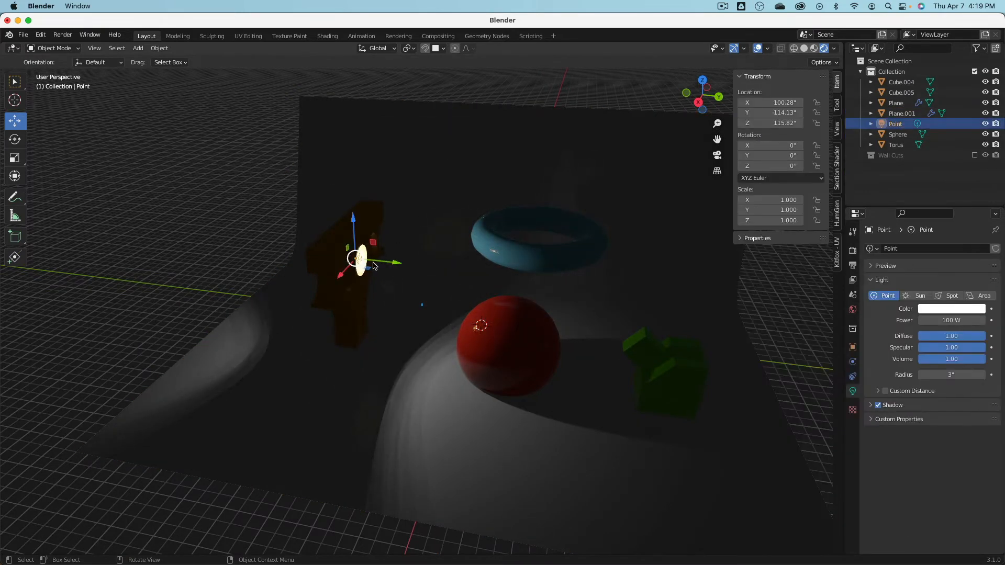
drag(374, 265, 477, 288)
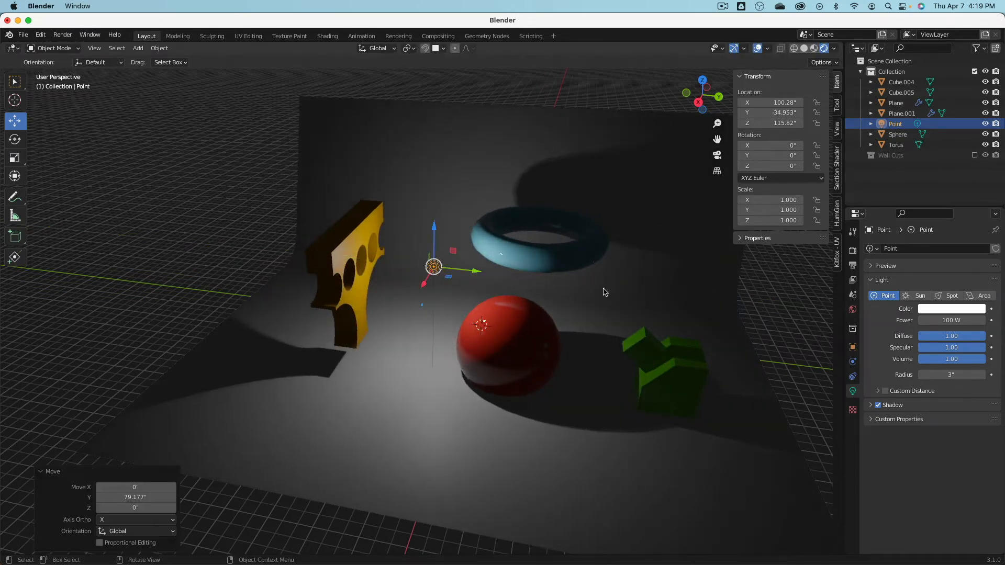
middle_drag(561, 282, 416, 254)
Duplicate the point light and place the copy beyond the green cube, at about X 1.6", Y 253", Z 116".
key(shift+d)
key(x)
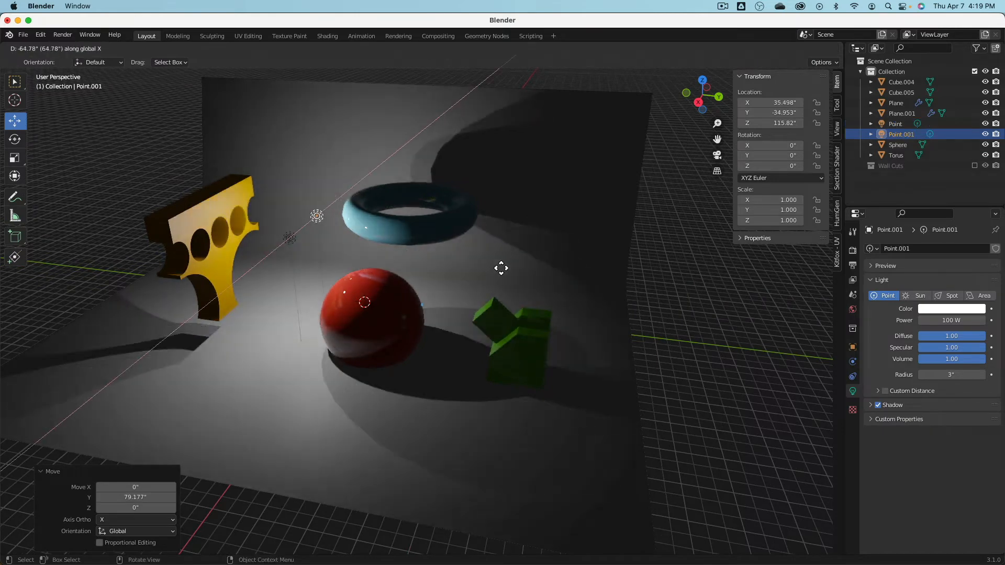
click(386, 263)
drag(339, 237, 620, 306)
middle_drag(620, 306, 537, 324)
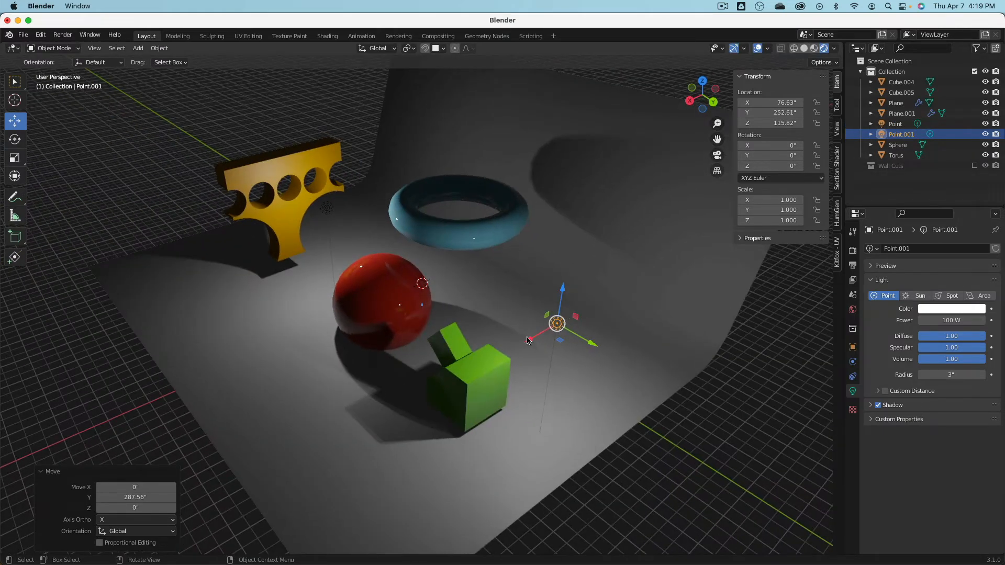
drag(528, 340, 533, 332)
Duplicate the light beyond the green cube and place the copy at the front of the scene, at about X 259", Y 65".
middle_drag(534, 332, 664, 328)
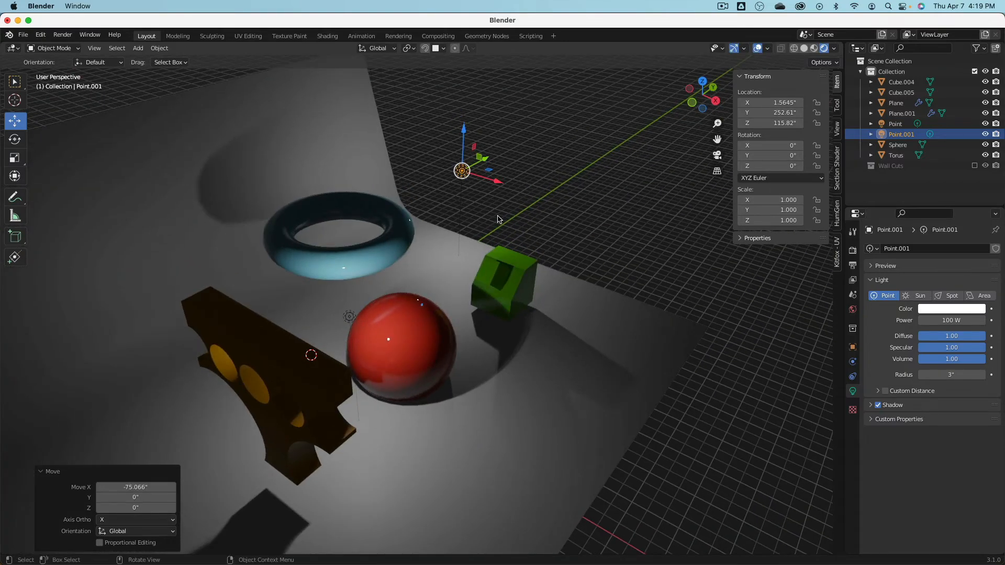
key(shift+d)
key(x)
click(688, 298)
middle_drag(687, 267, 644, 258)
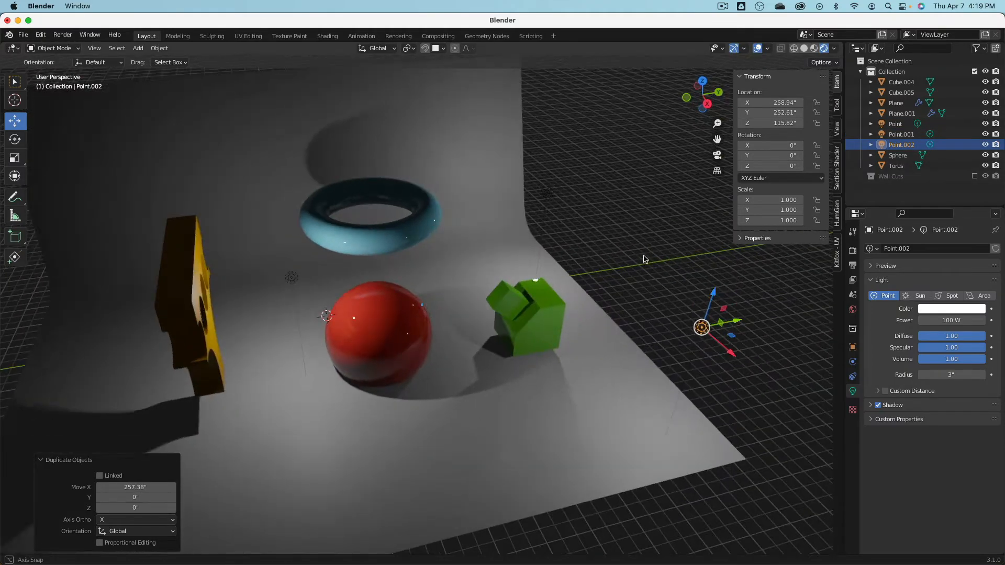
drag(734, 321, 504, 425)
Set the power of the point light between the bracket and the sphere to 50 W.
middle_drag(503, 425, 375, 381)
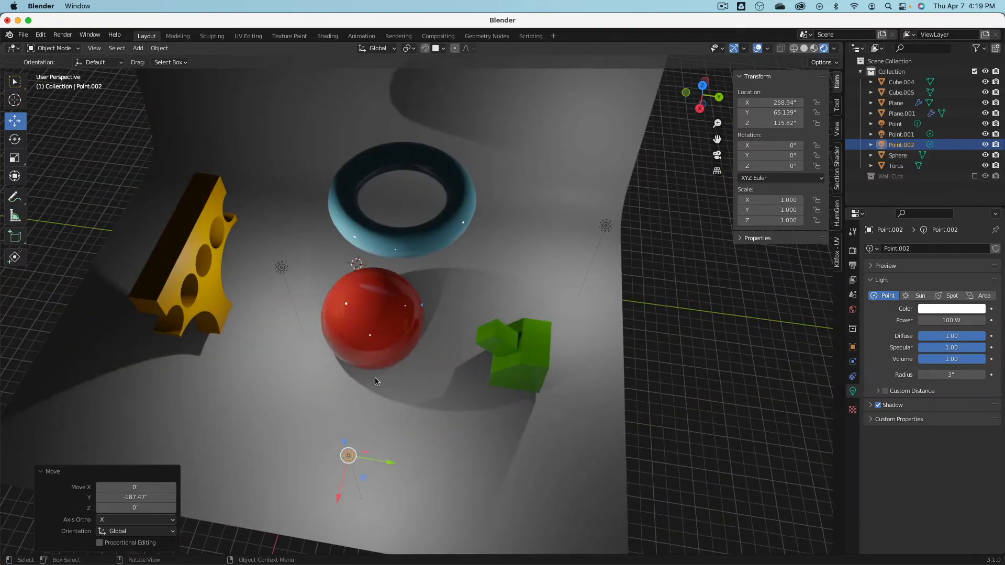
click(280, 271)
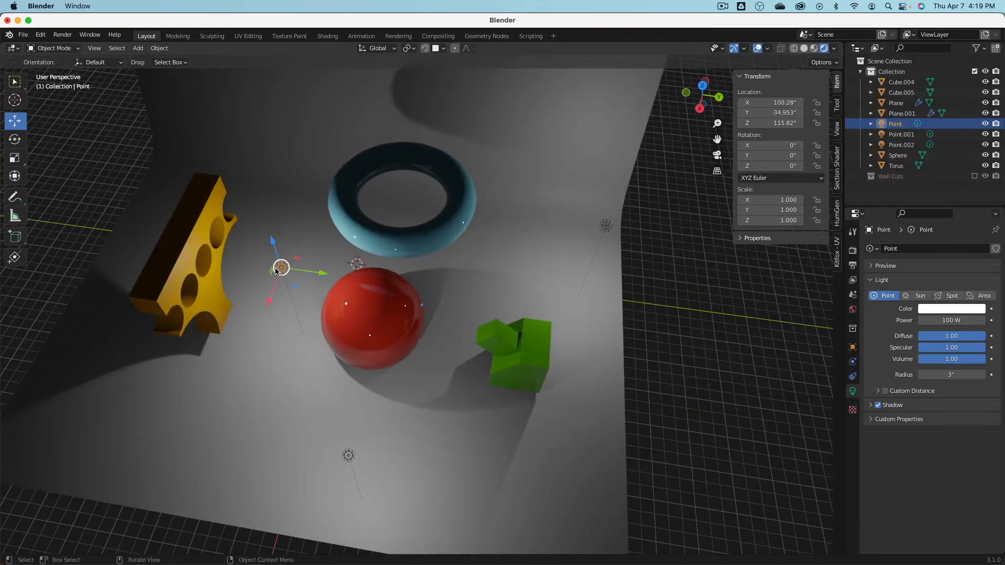
click(945, 320)
text(50)
key(Return)
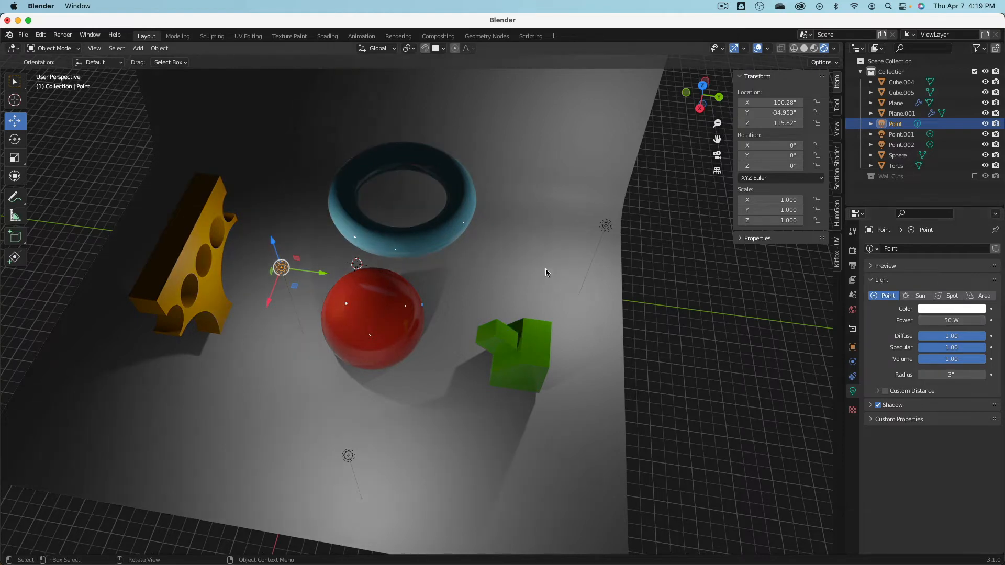
Give the point light behind the green cube a pale blue color, about H 0.63, S 0.41, V 1.
click(606, 227)
click(953, 310)
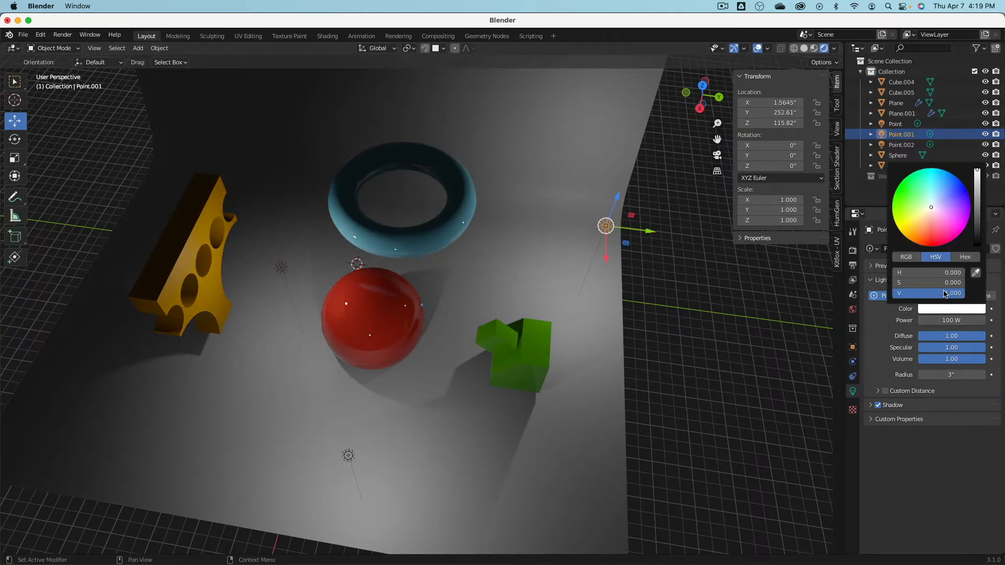
click(934, 210)
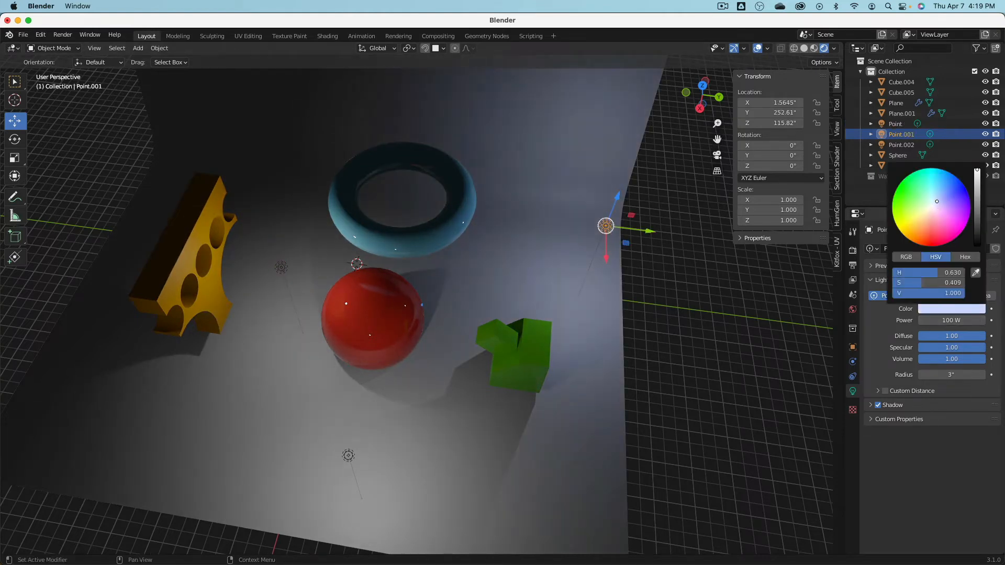
Give the point light between the bracket and the sphere a warm pale yellow color.
click(289, 270)
click(952, 310)
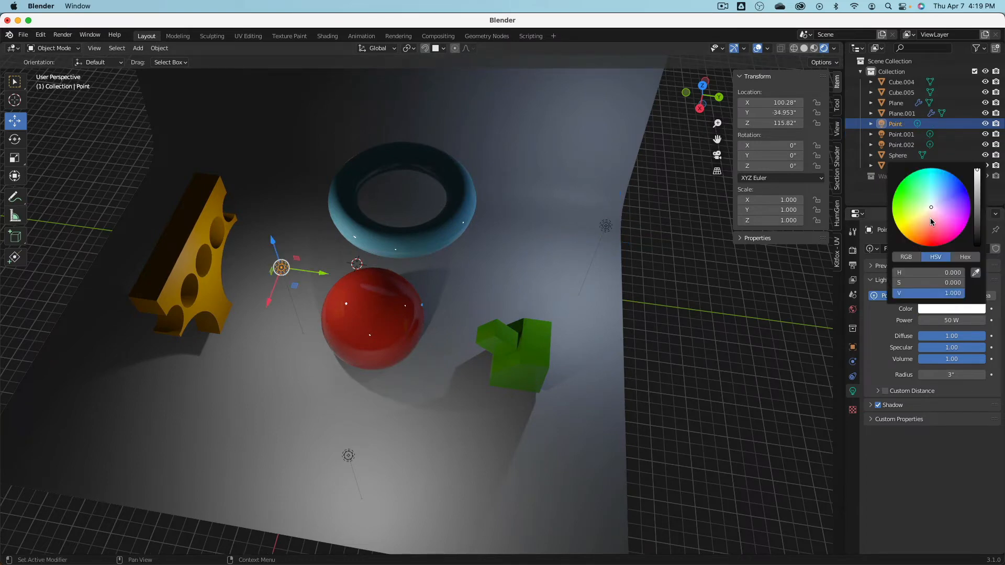
click(925, 215)
click(923, 215)
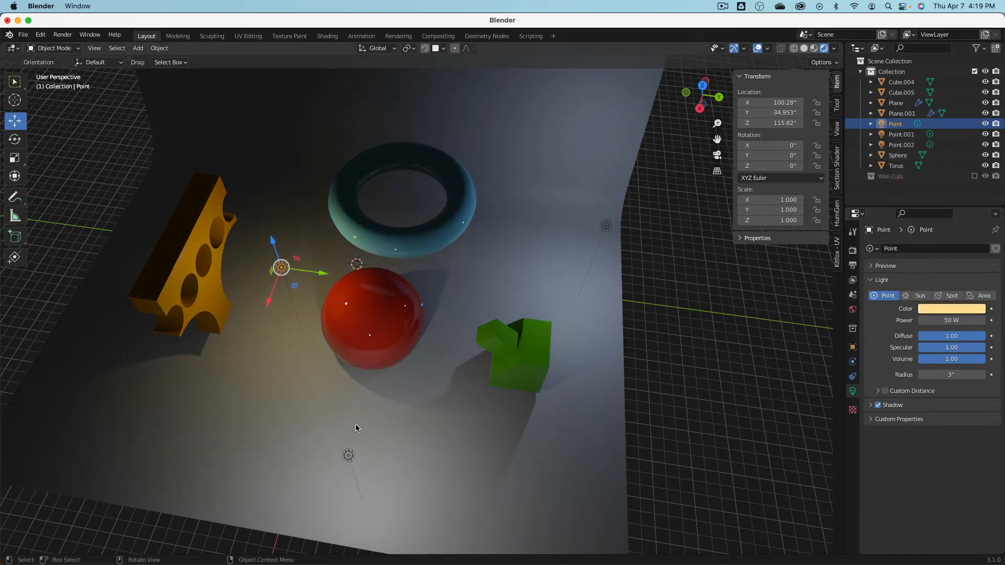
Move the front white point light back into the opening of the blue torus.
mouse_move(356, 427)
middle_down()
mouse_move(426, 392)
mouse_move(435, 353)
mouse_move(450, 368)
mouse_move(427, 345)
mouse_move(492, 362)
middle_up()
click(413, 342)
drag(638, 369, 360, 288)
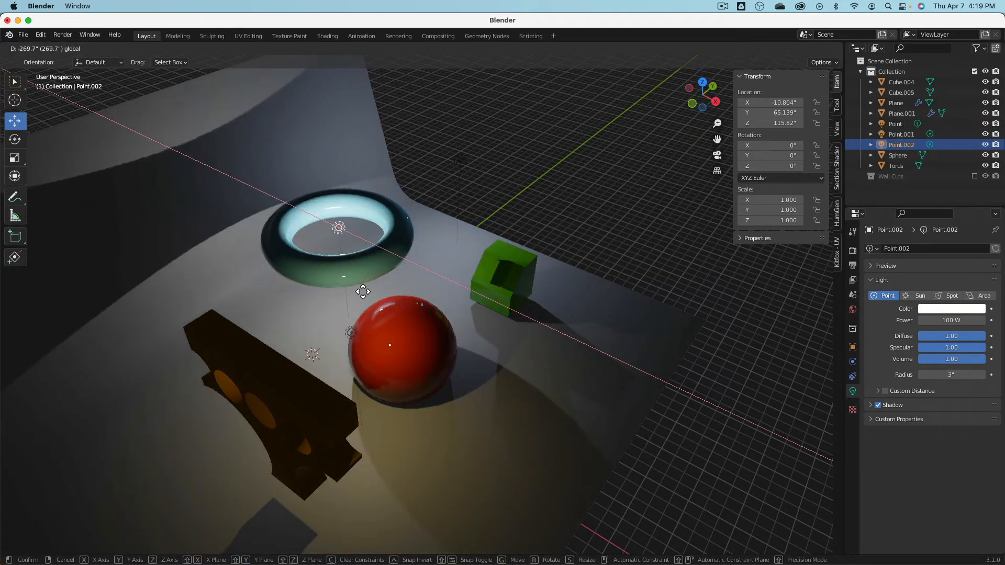
middle_drag(360, 288, 487, 266)
drag(476, 249, 459, 243)
drag(428, 204, 434, 260)
Move the yellow point light close to the bracket, to about X 148", Y -69", Z 144".
middle_drag(434, 260, 422, 269)
click(326, 267)
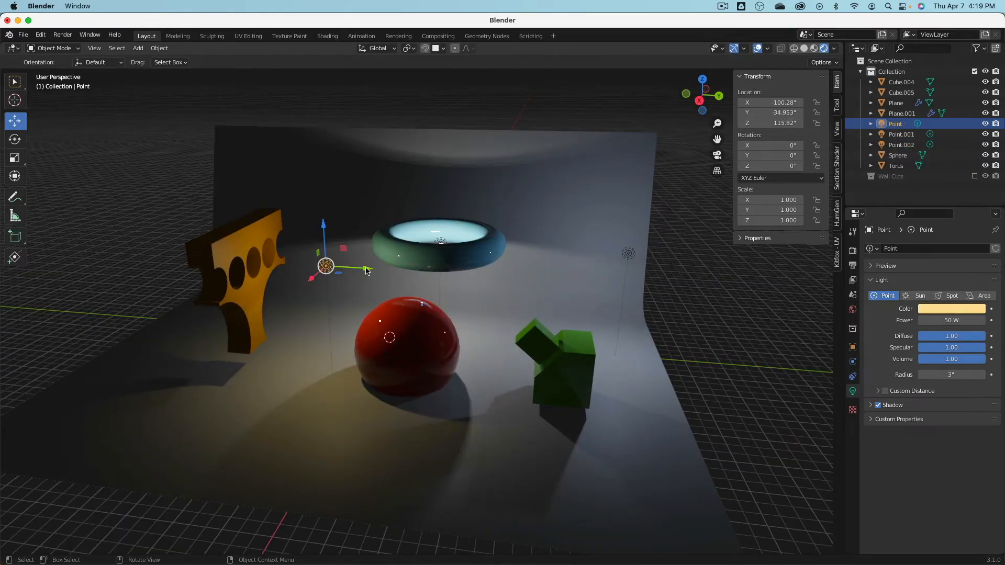
drag(366, 270, 312, 216)
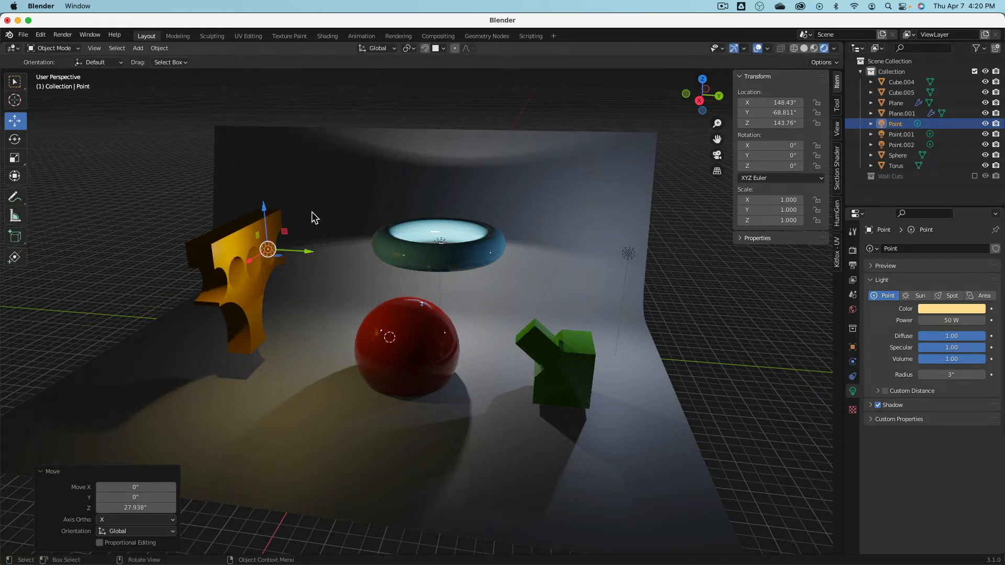
Set the world background strength to 0.1.
middle_drag(313, 217, 439, 268)
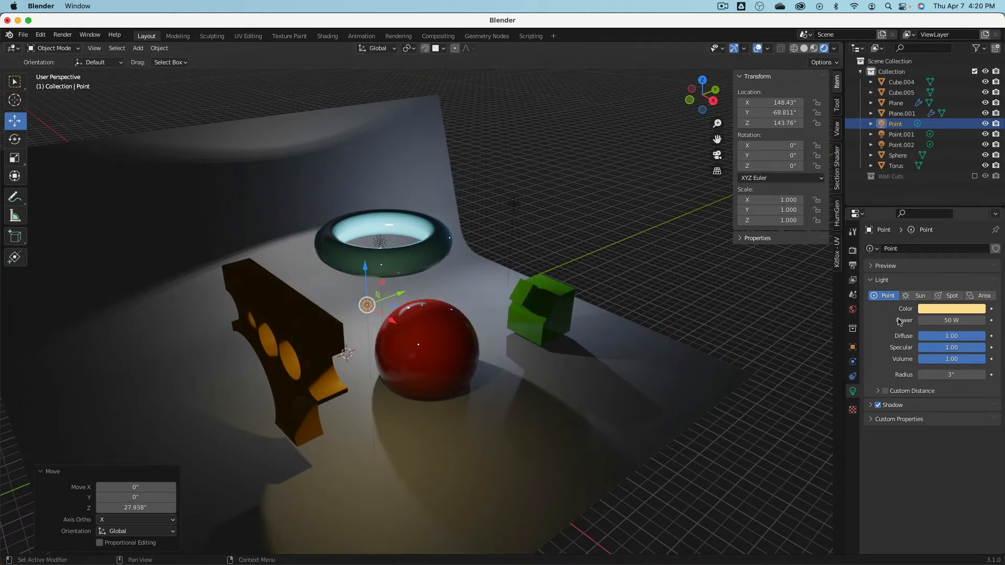
click(852, 309)
click(962, 333)
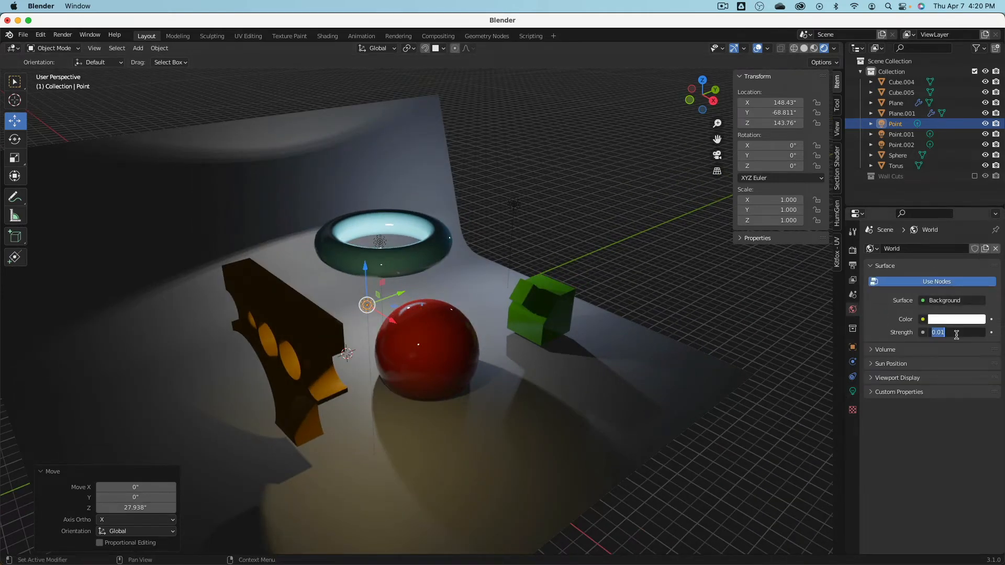
key(Return)
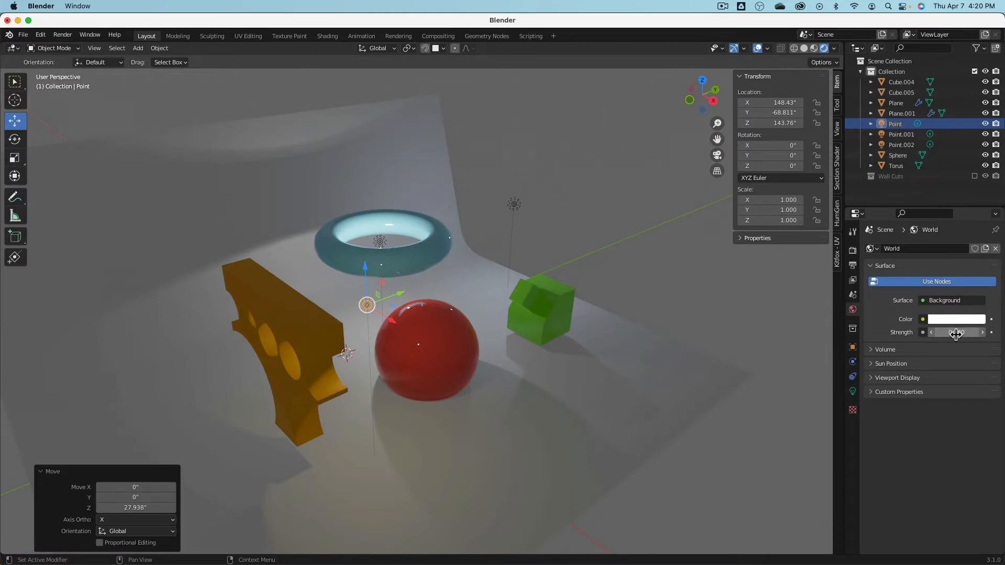
middle_drag(512, 331, 432, 316)
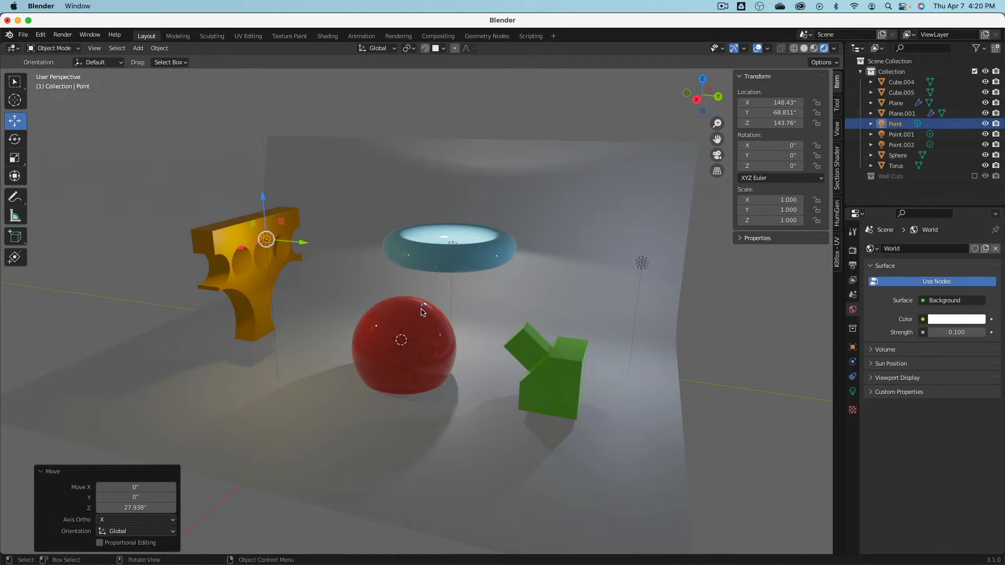
Switch to Chrome and look through the texture and asset sites textures.com, Poly Haven and Sketchup Texture Club.
key(super+Tab)
key(super+Tab)
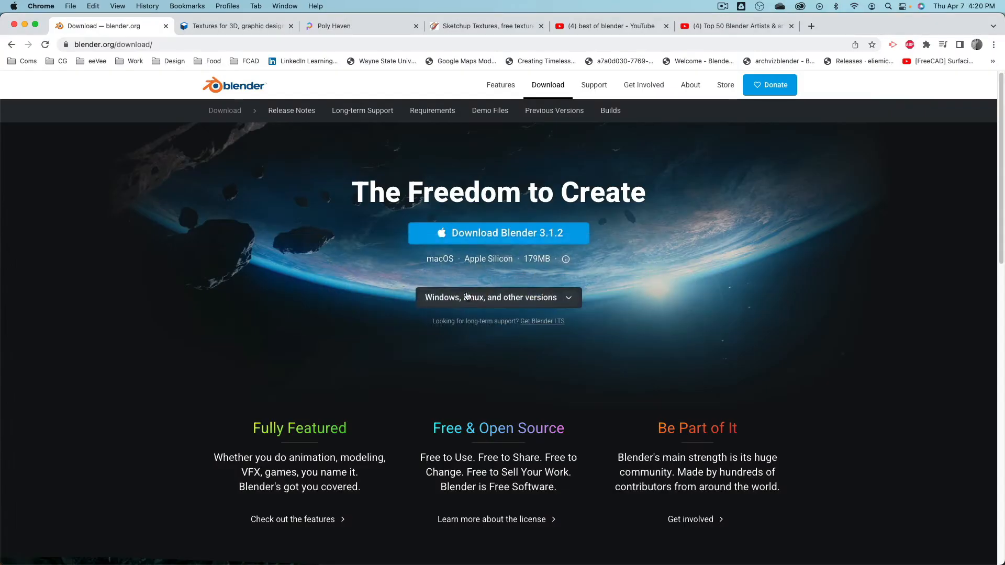
click(239, 26)
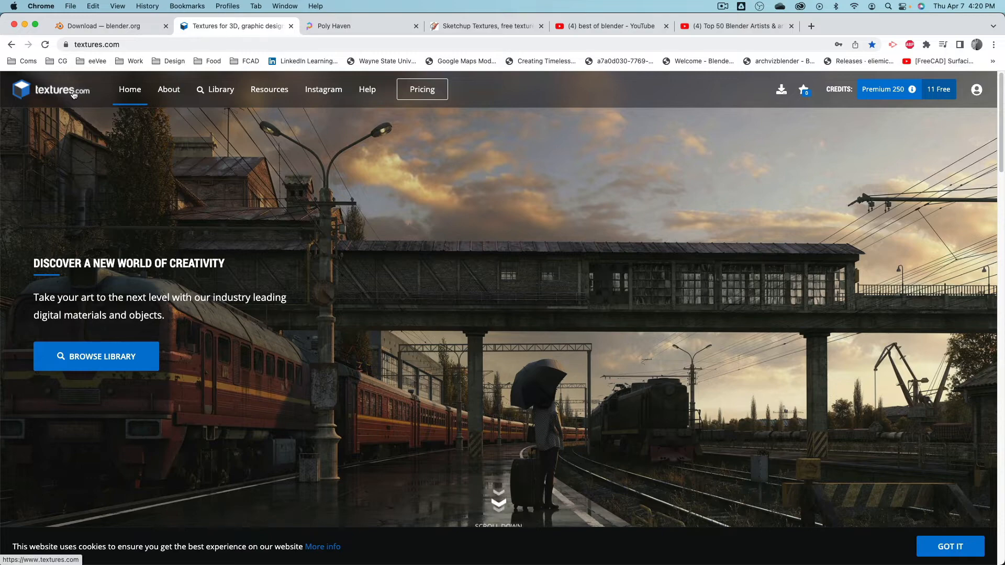
click(359, 24)
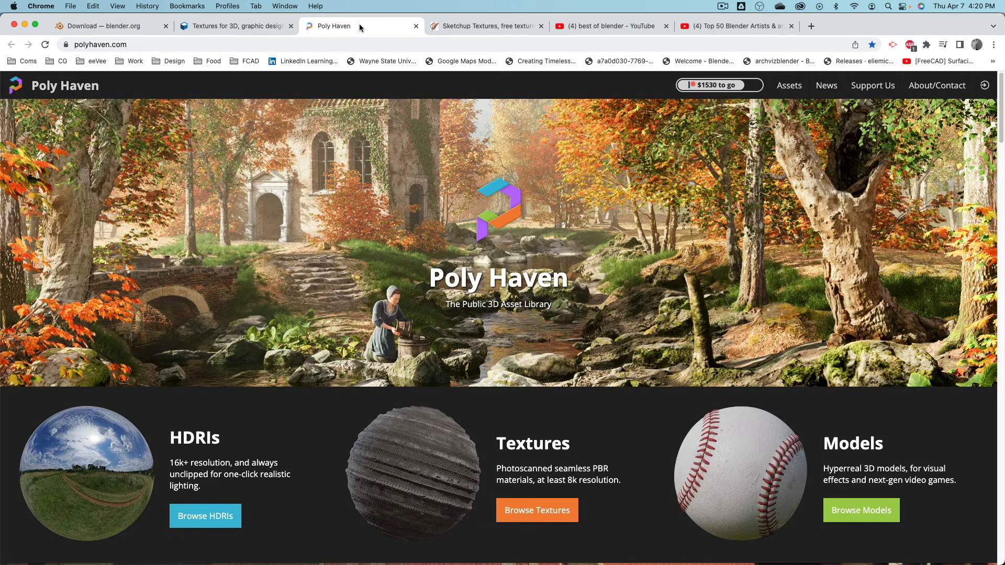
scroll(573, 228, down, 4)
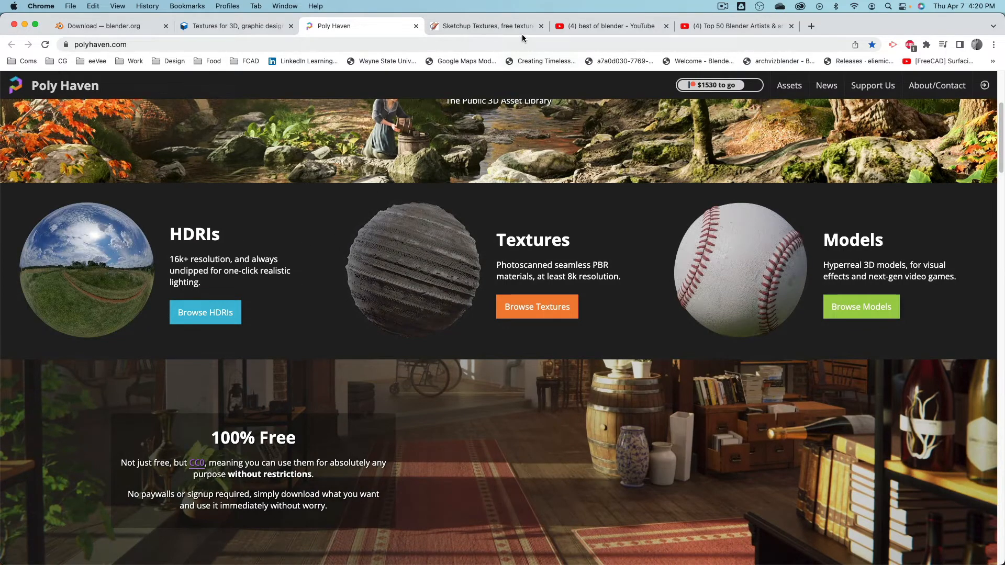
click(495, 24)
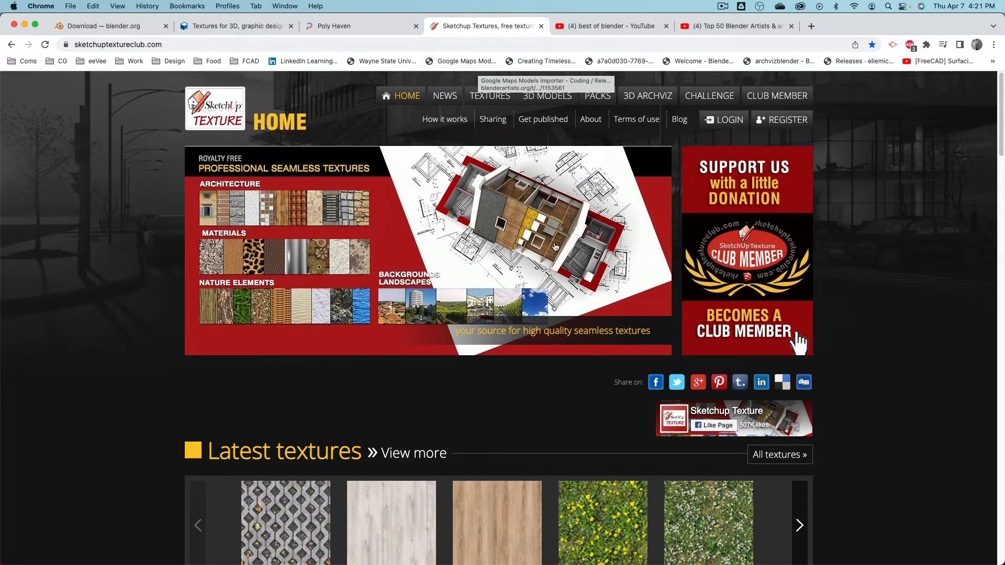
Look through the Sketchup Texture Club home page and return to textures.com.
scroll(560, 253, down, 15)
scroll(560, 253, down, 7)
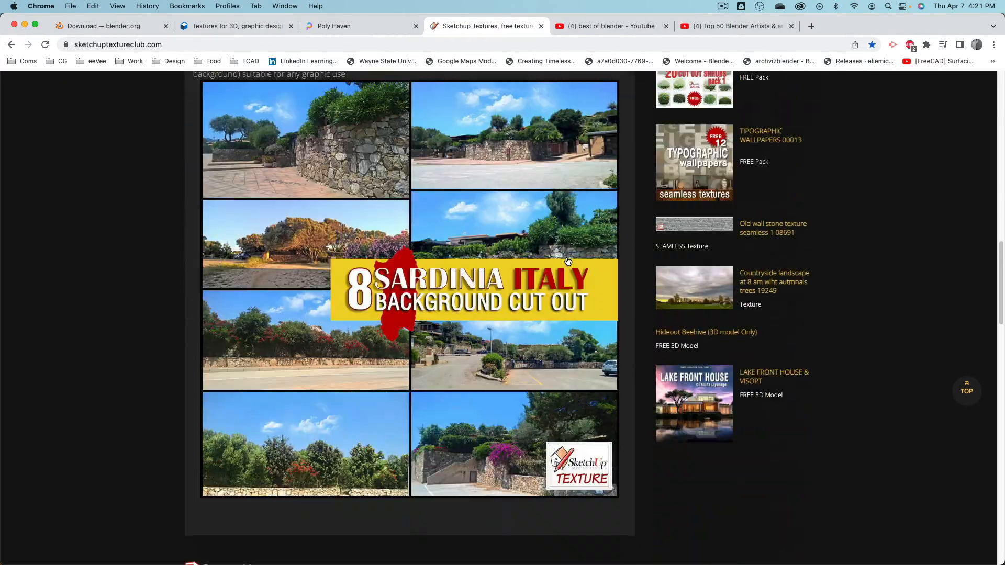
scroll(470, 226, up, 20)
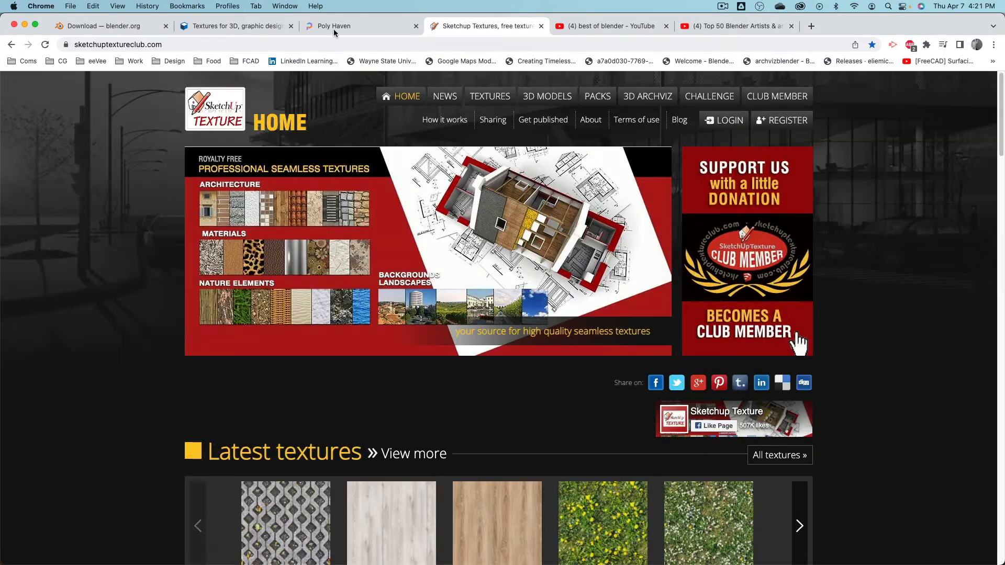
click(248, 27)
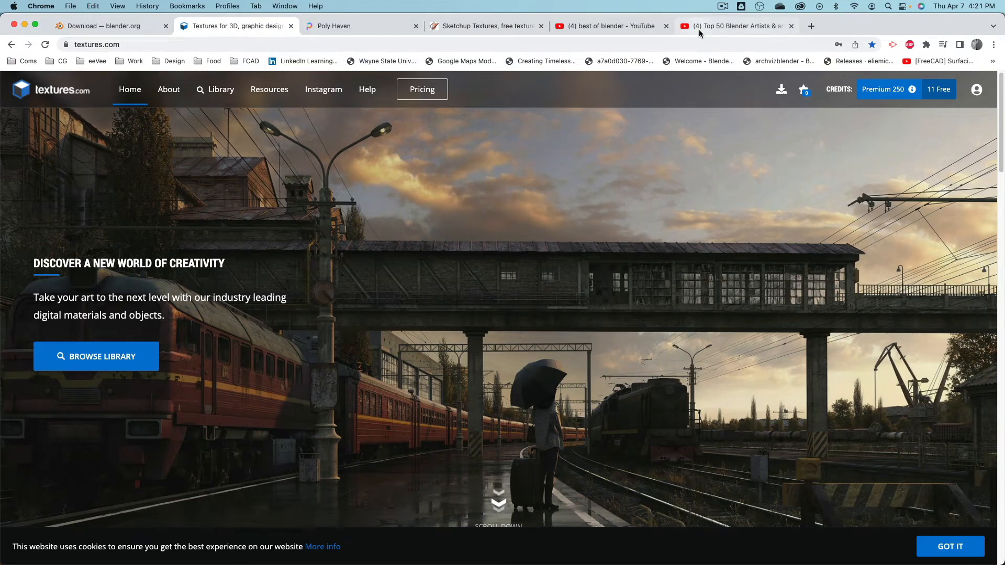
Search Google for a scratched metal seamless texture in a new browser tab.
click(810, 26)
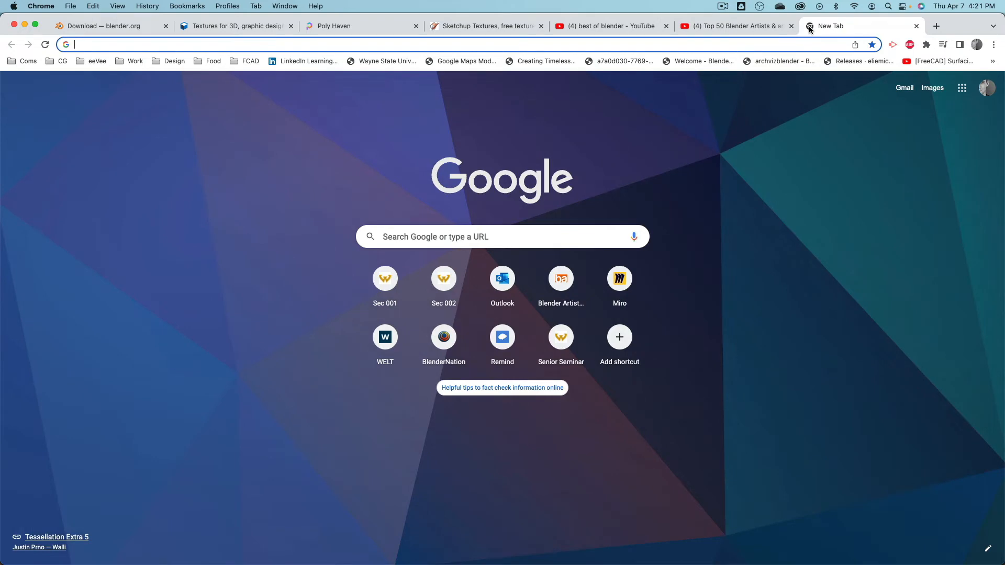
text(sc)
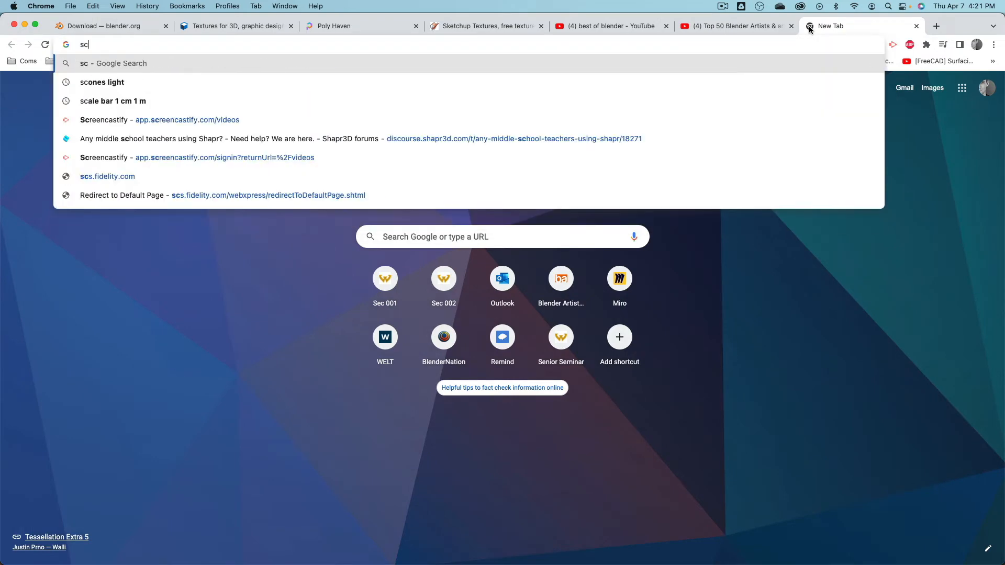
text(ratched metal)
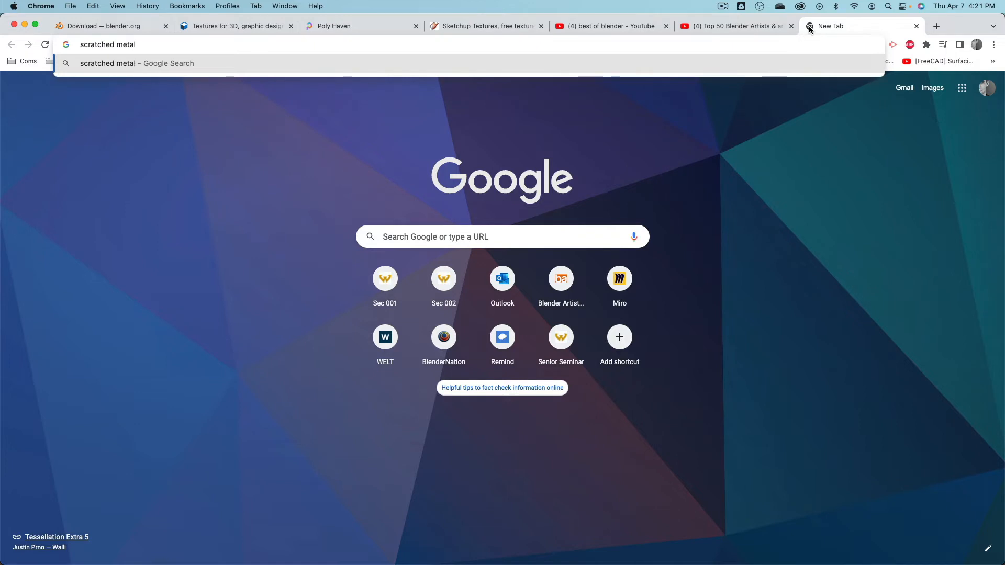
text( seamless gtexure)
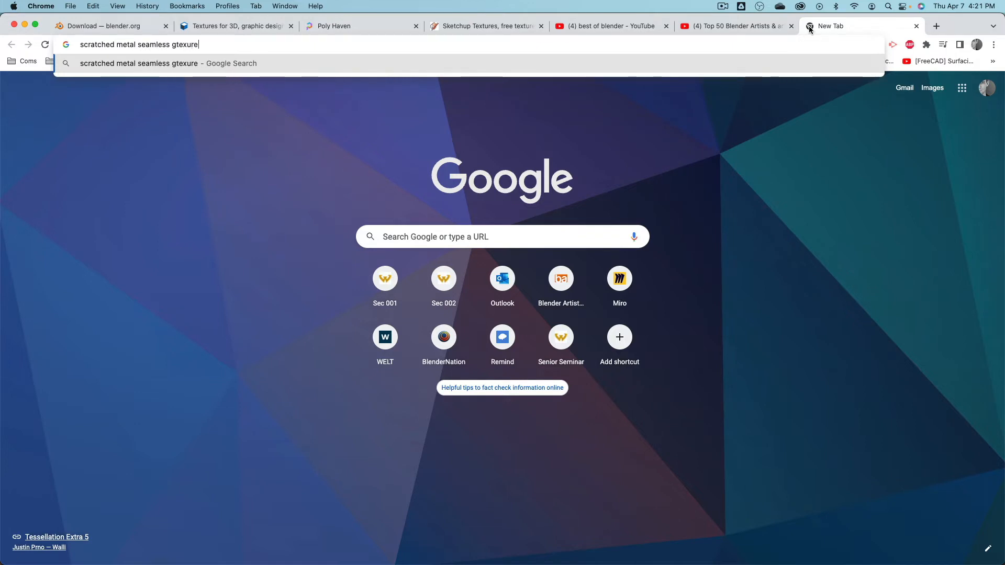
key(BackSpace)
key(Return)
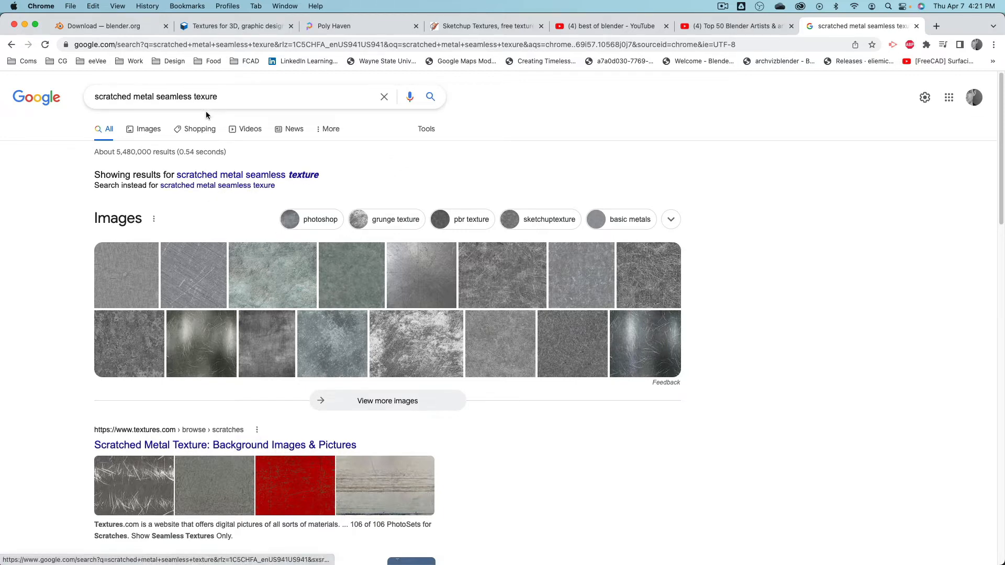
Open the image results and preview several scratched metal textures, including those from Textures4Photoshop, SketchUp Texture Club, 3dsky and Backgroundsy.
double_click(175, 97)
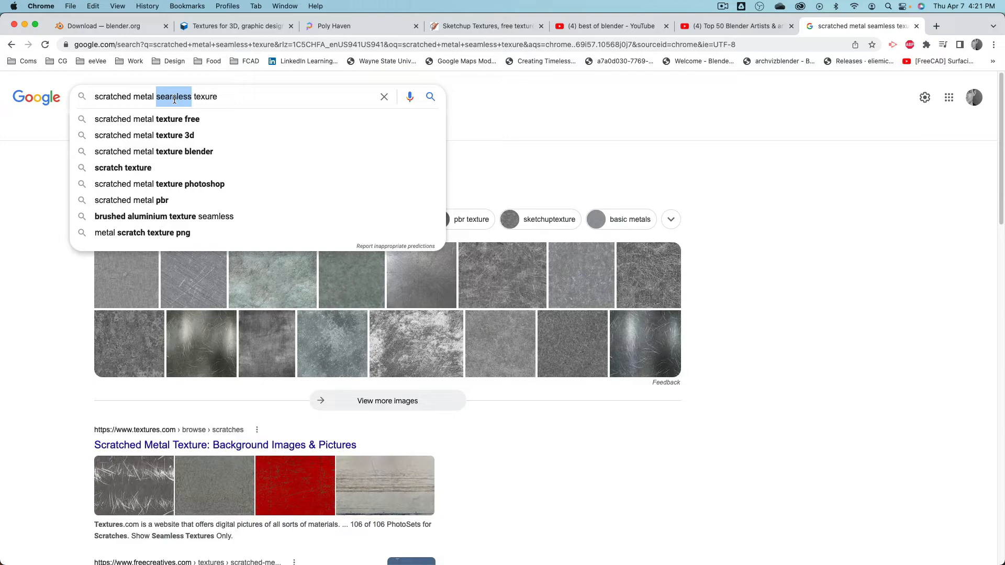
click(432, 335)
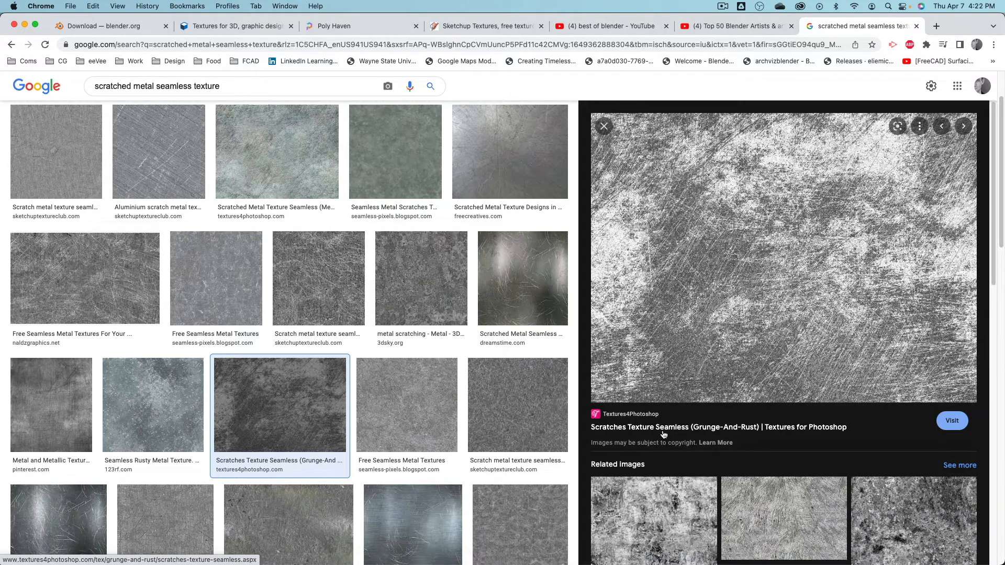
click(545, 412)
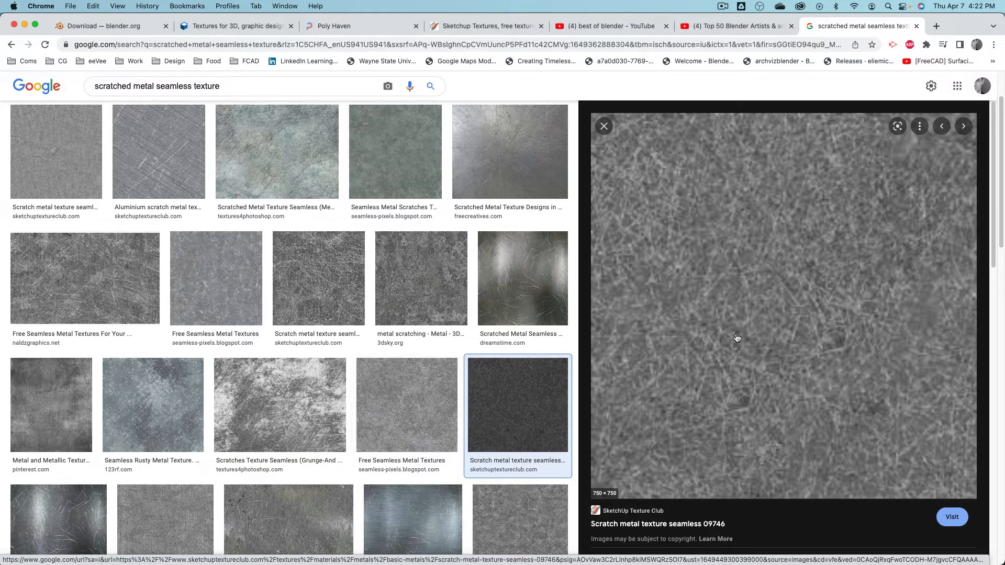
click(403, 308)
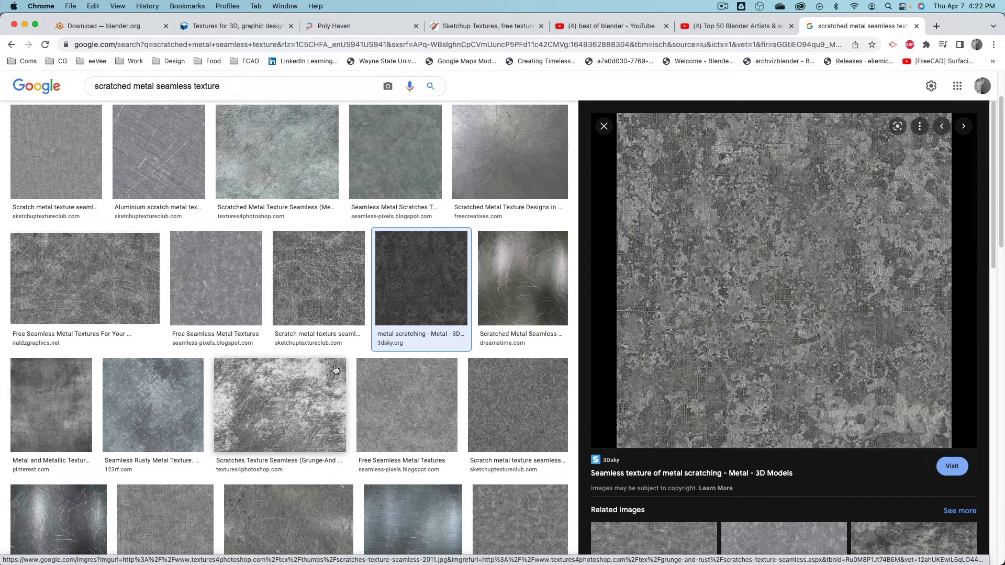
scroll(512, 401, down, 3)
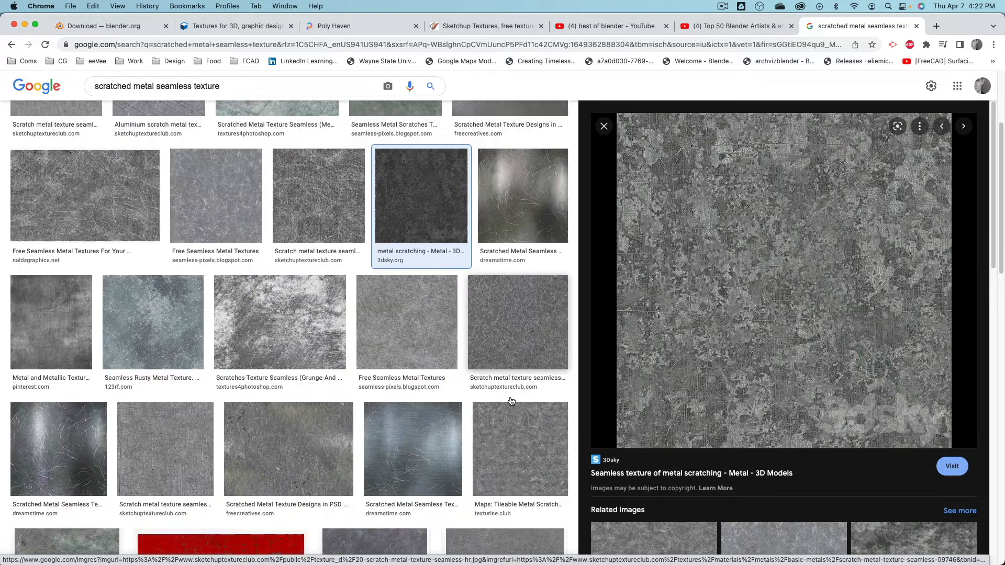
scroll(511, 401, down, 10)
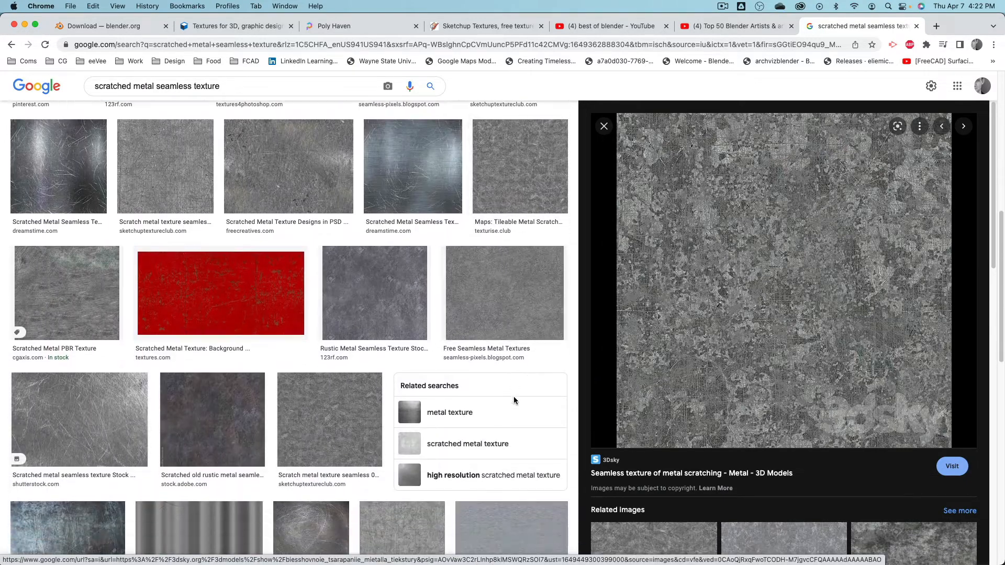
scroll(514, 397, down, 9)
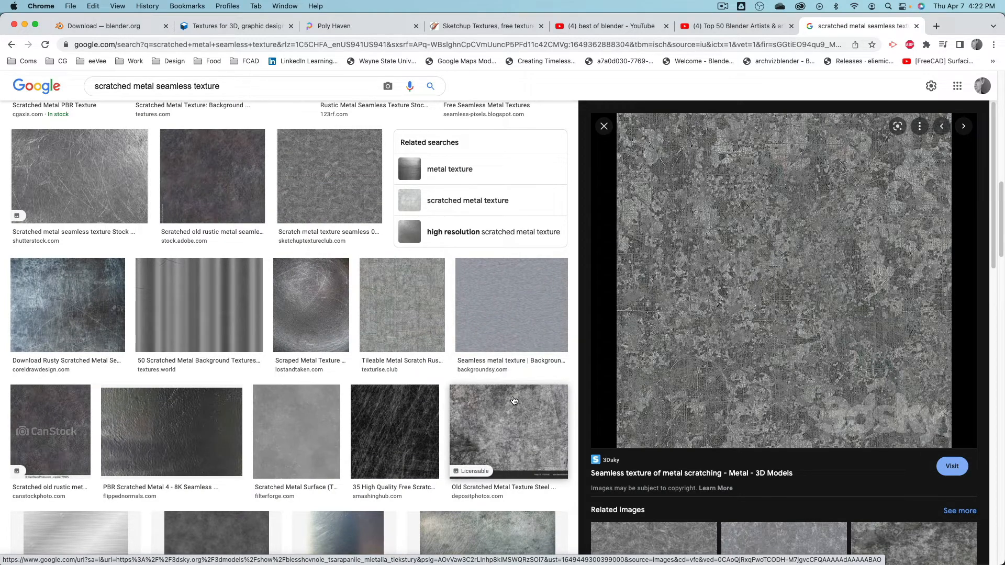
click(511, 297)
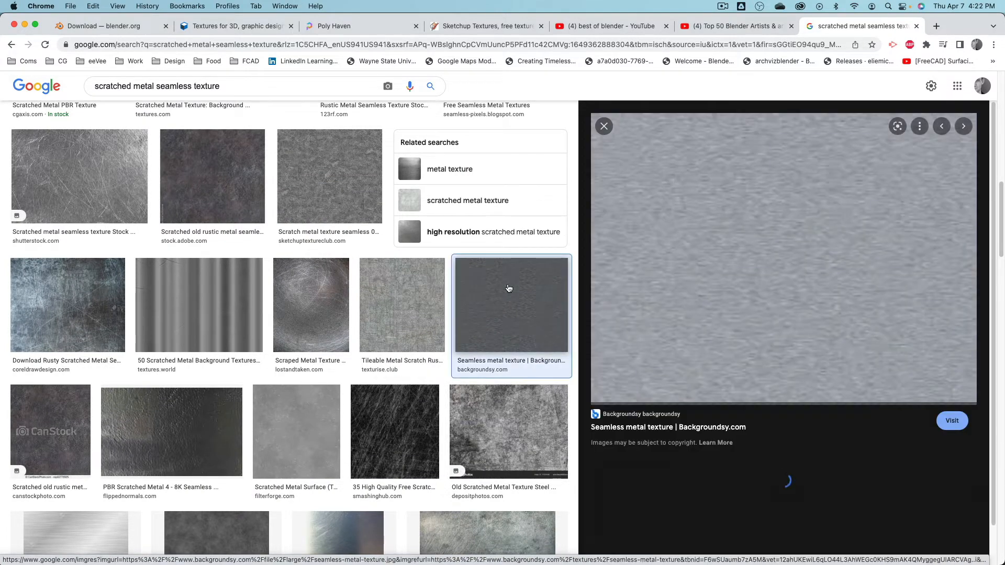
Try to save the Texturise Tileable Metal Scratch Rust texture image to the Downloads folder.
click(416, 318)
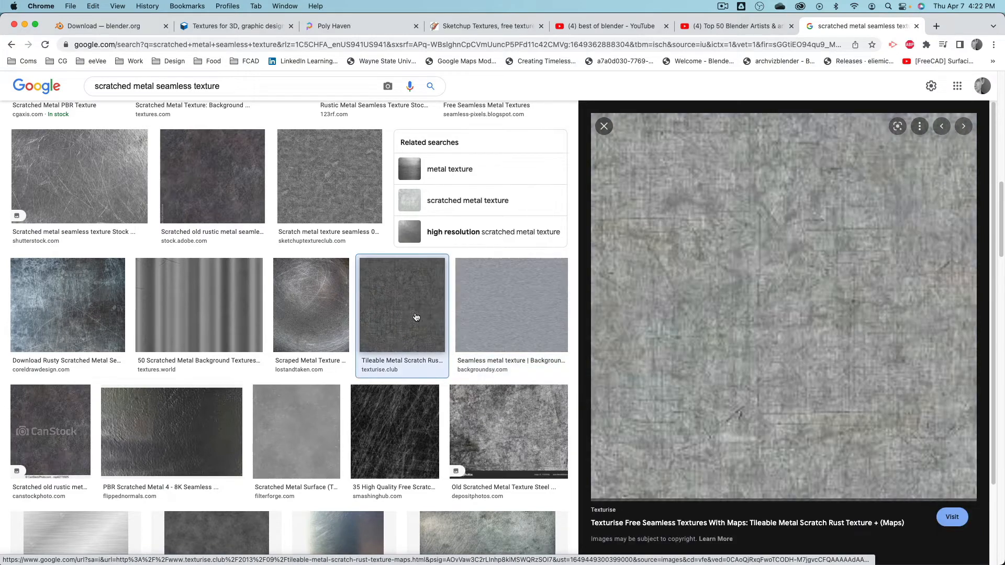
right_click(777, 244)
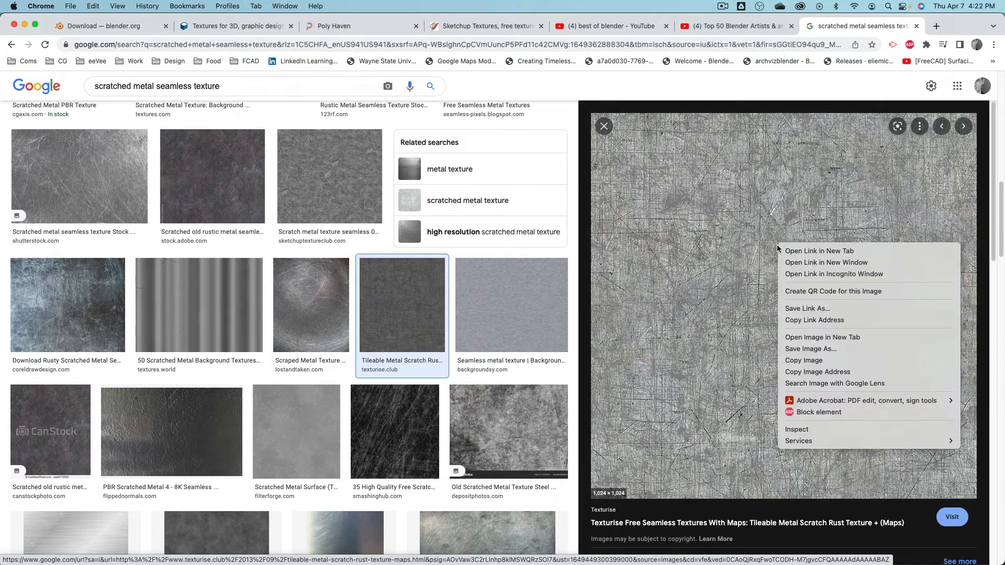
click(838, 348)
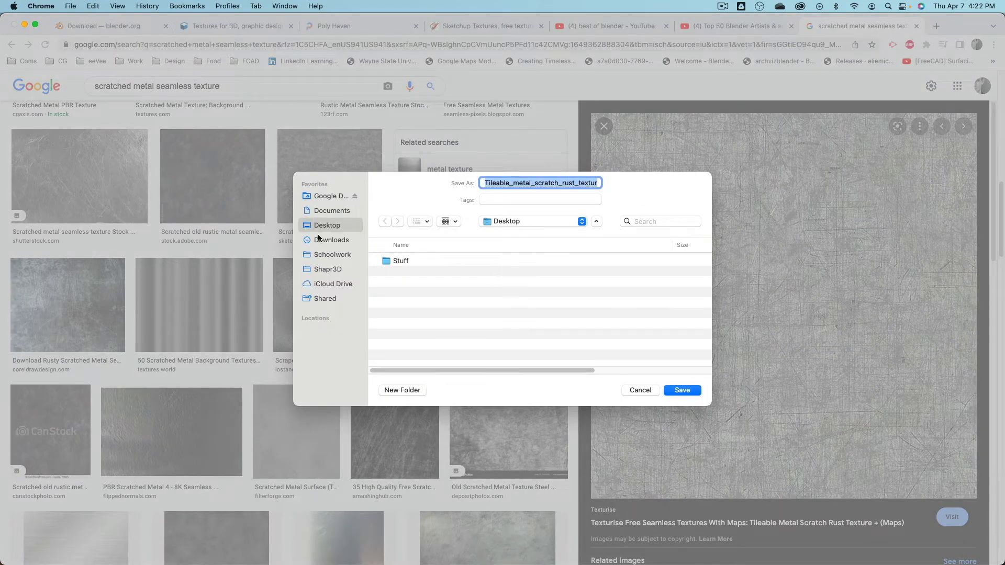
click(343, 241)
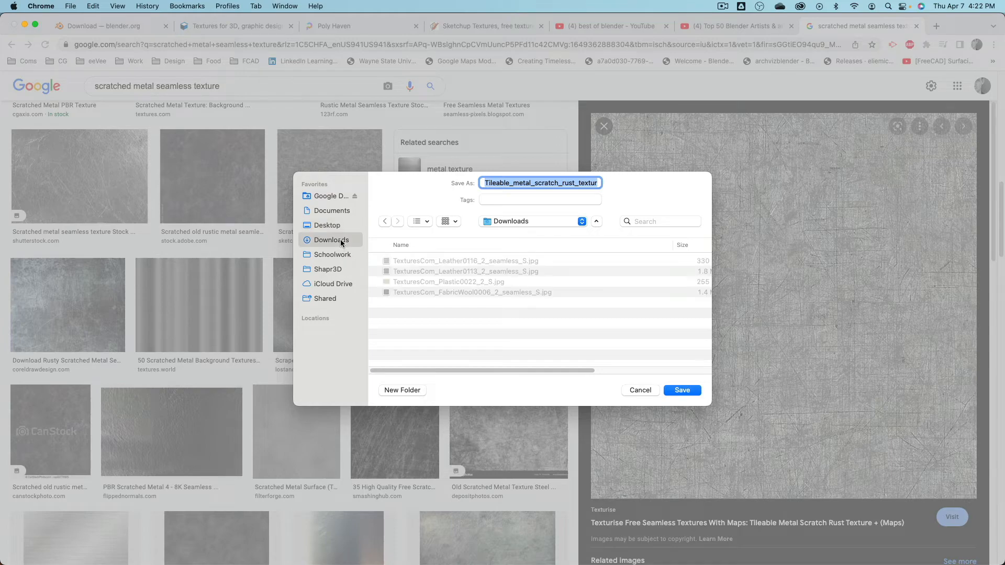
click(686, 391)
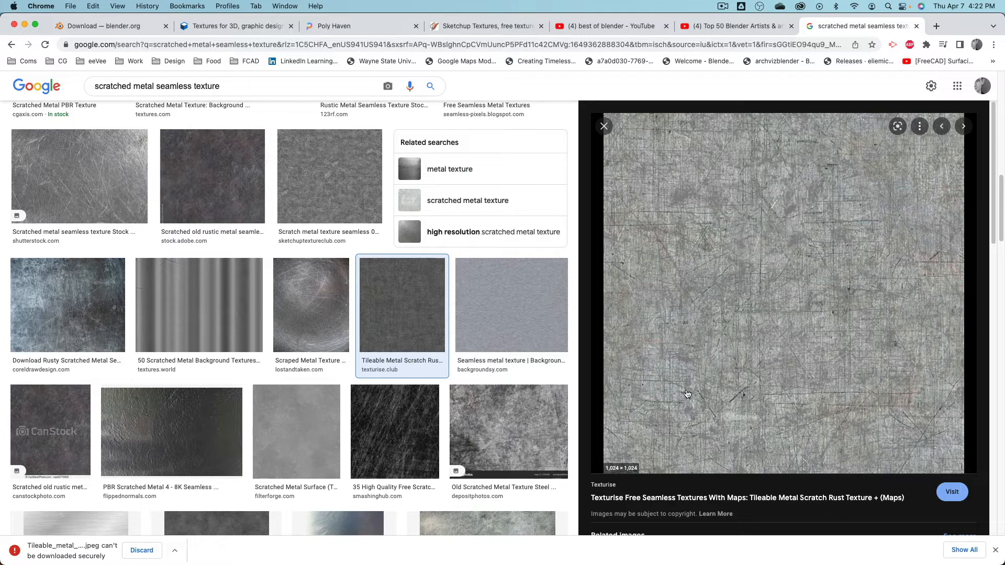
Look through further scratched metal image results and switch to Blender.
scroll(426, 353, down, 6)
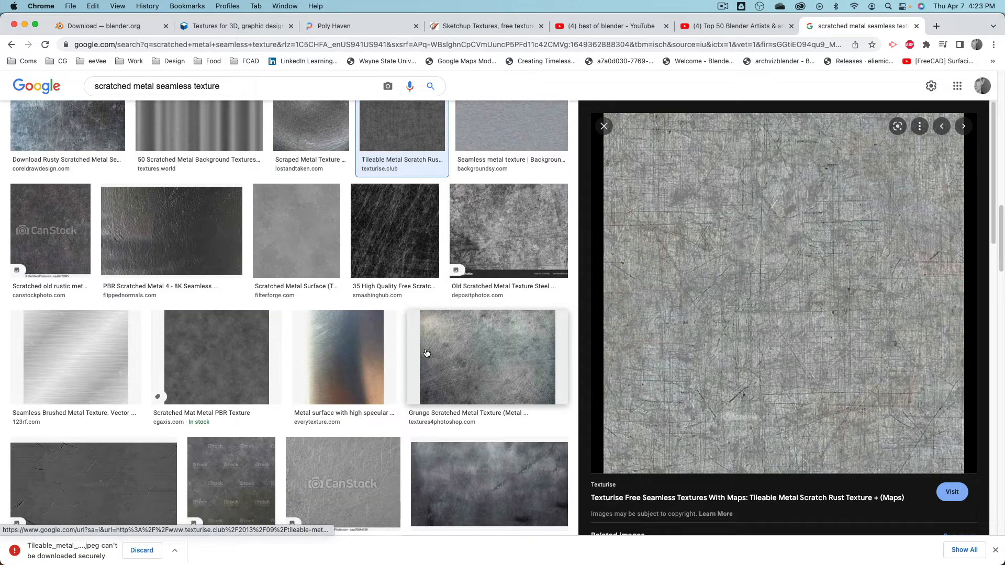
scroll(427, 353, down, 4)
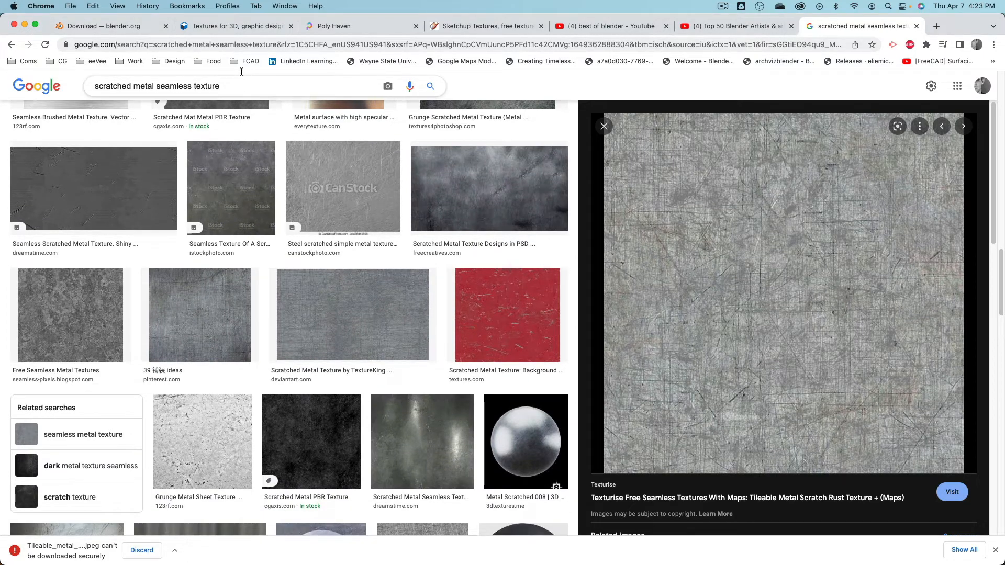
key(super+Tab)
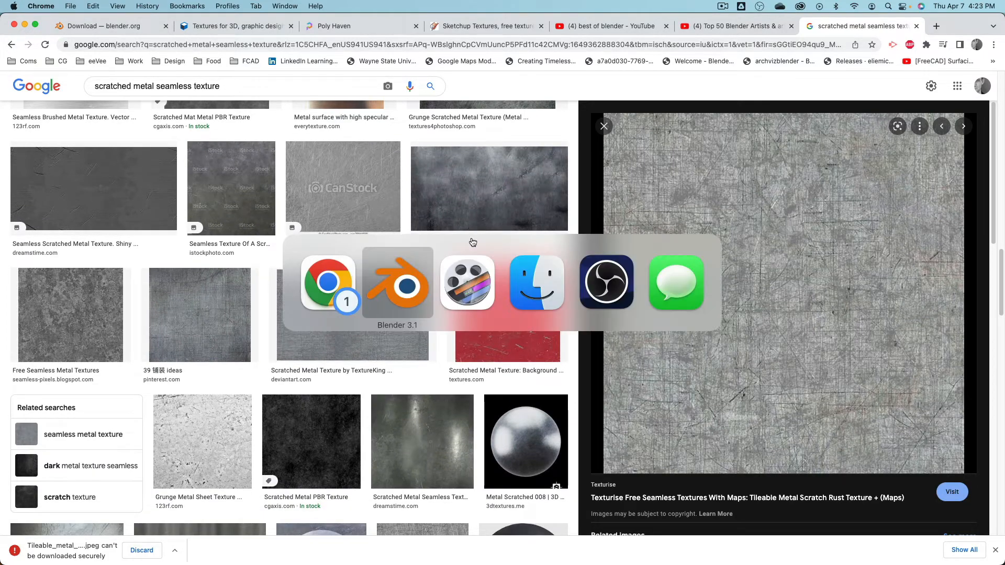
click(387, 294)
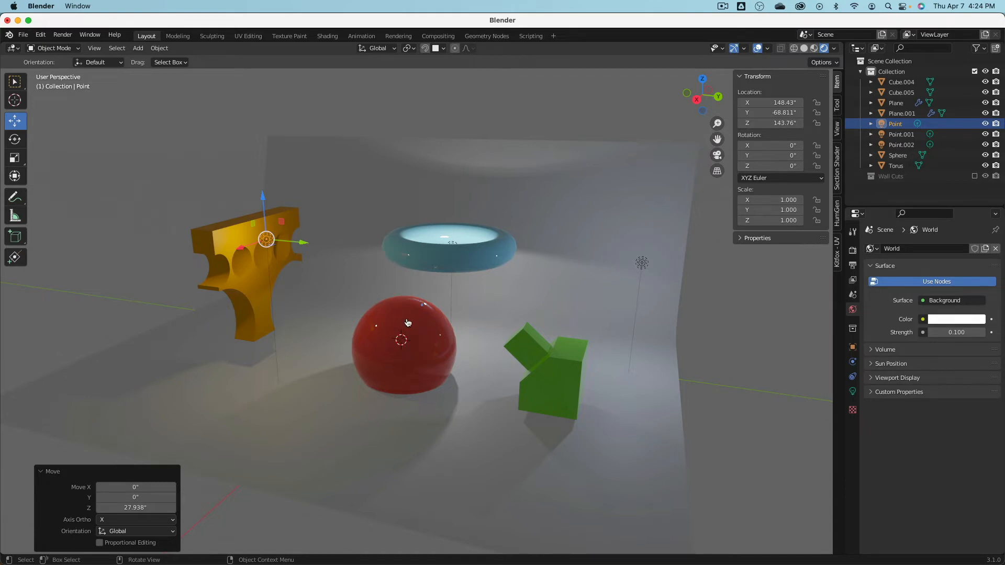
Inspect the red sphere and green blocks up close and select the larger green block.
middle_drag(395, 314, 440, 317)
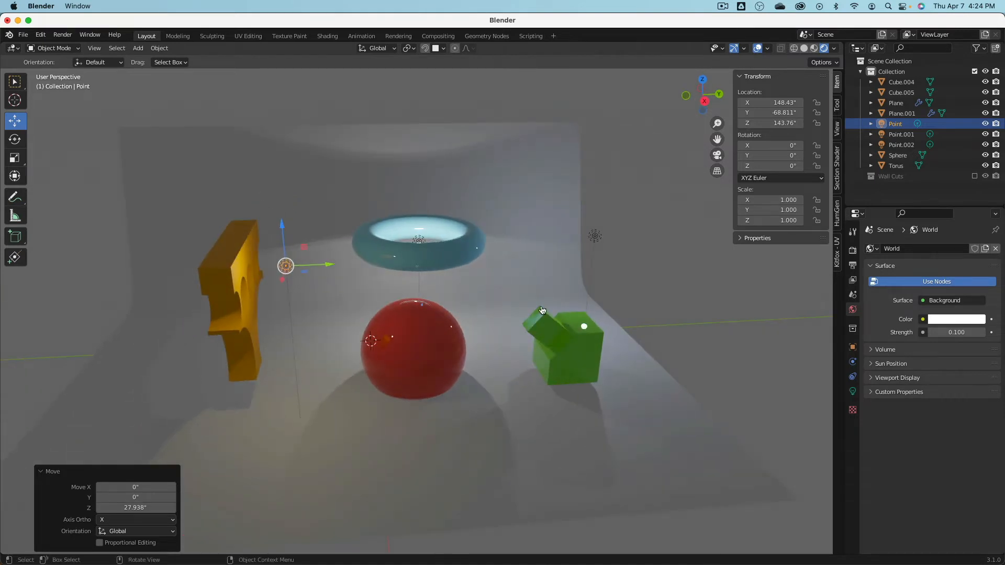
scroll(542, 310, up, 3)
shift+middle_drag(542, 309, 472, 295)
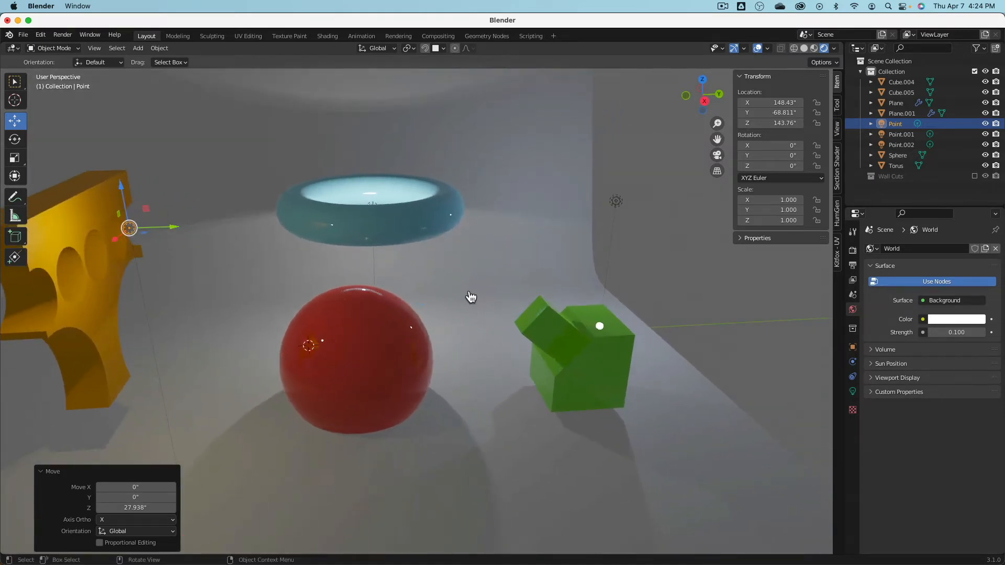
click(333, 329)
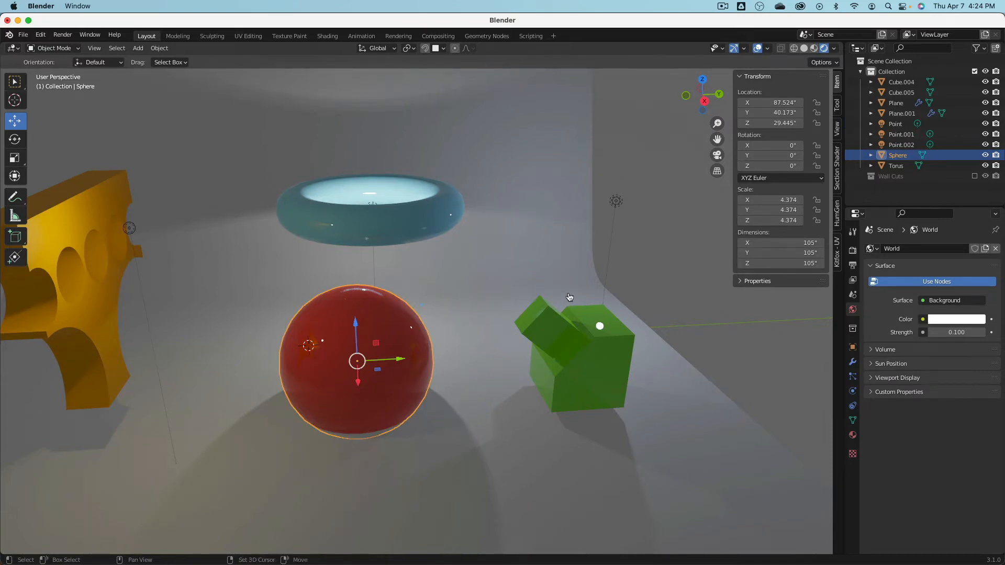
middle_drag(567, 299, 413, 296)
scroll(457, 339, up, 4)
click(464, 348)
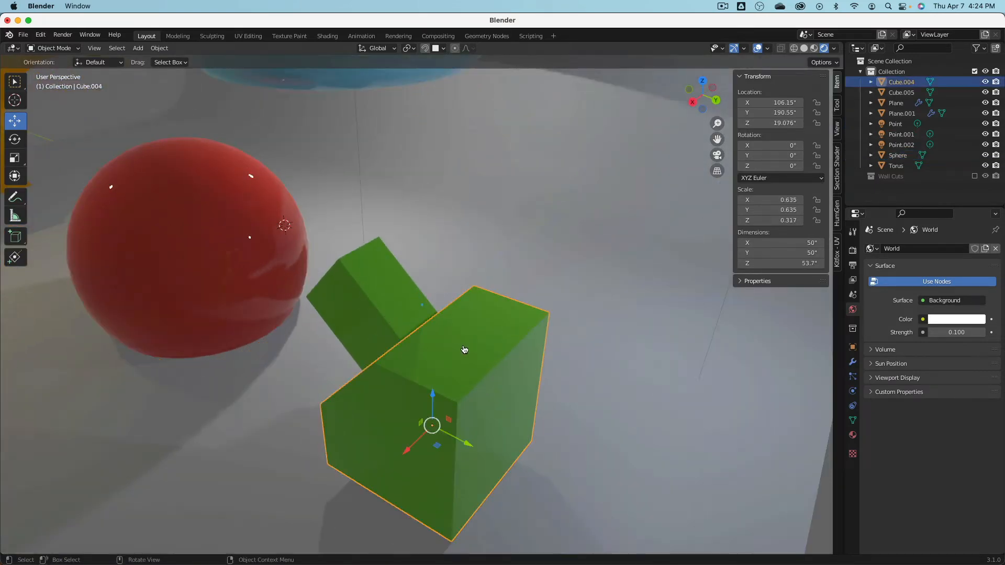
scroll(461, 346, down, 2)
middle_drag(462, 345, 471, 124)
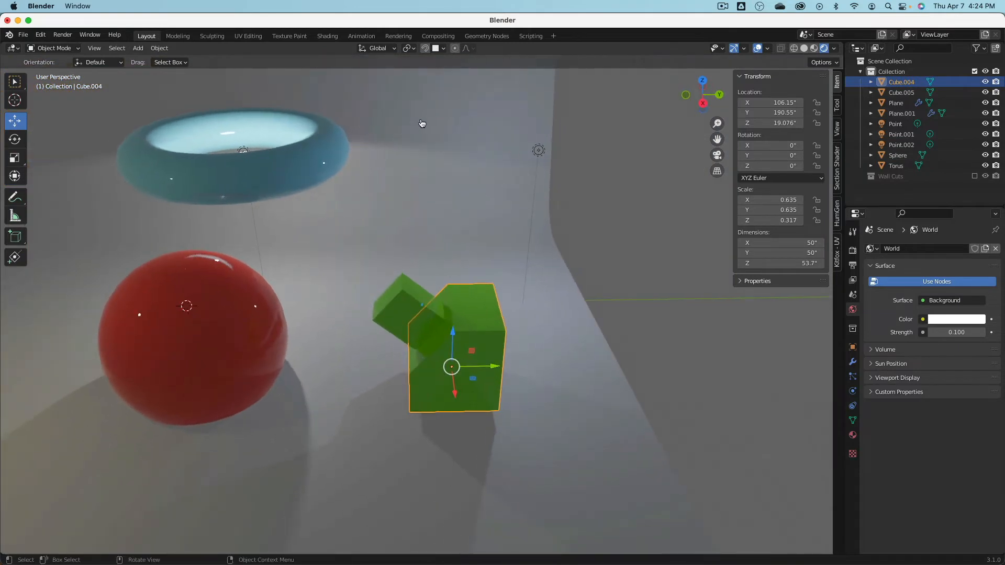
Split the 3D viewport horizontally and turn the lower area into a Shader Editor showing the green block's material.
right_click(550, 42)
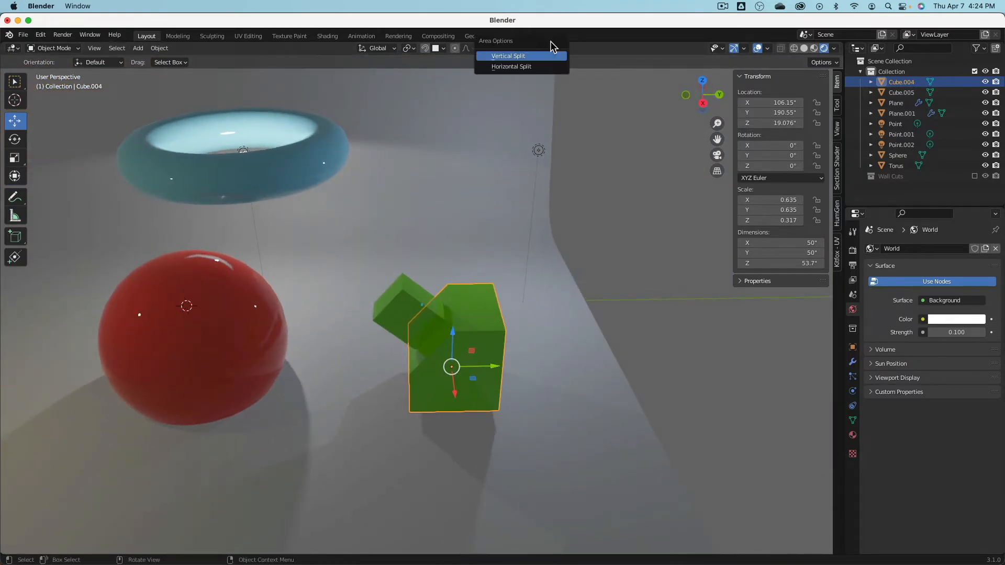
click(541, 66)
click(491, 338)
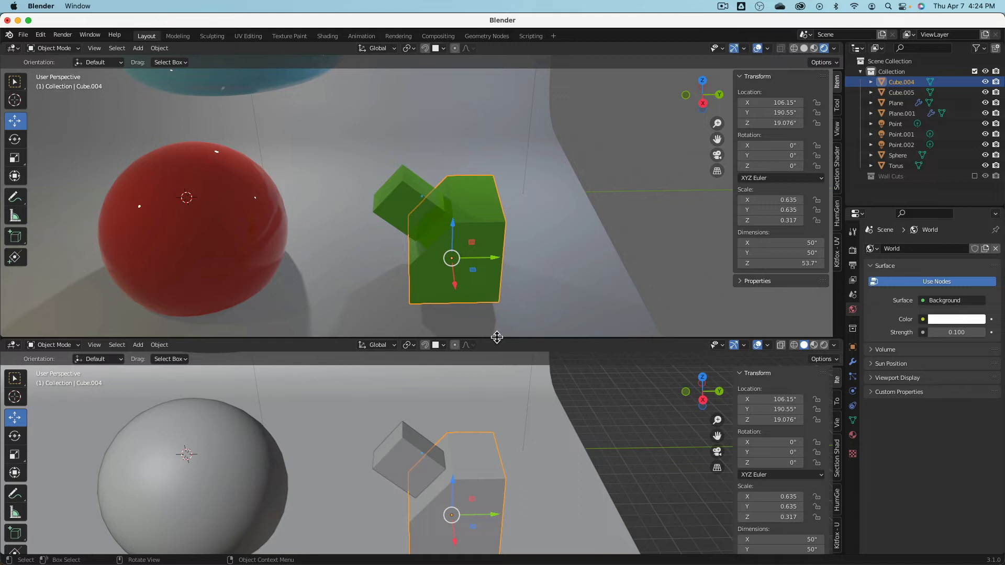
click(12, 344)
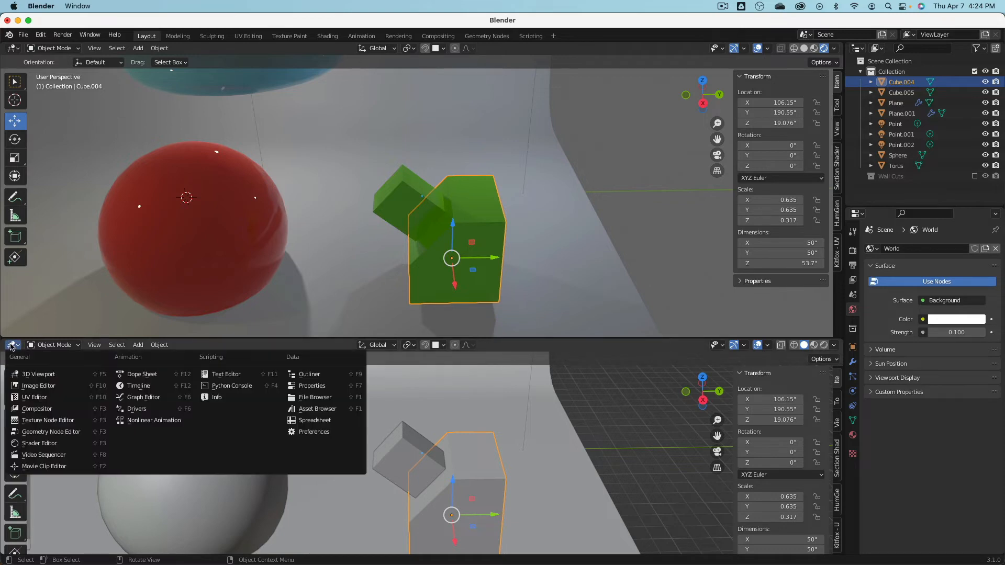
click(58, 444)
middle_drag(247, 453, 426, 373)
scroll(425, 386, down, 1)
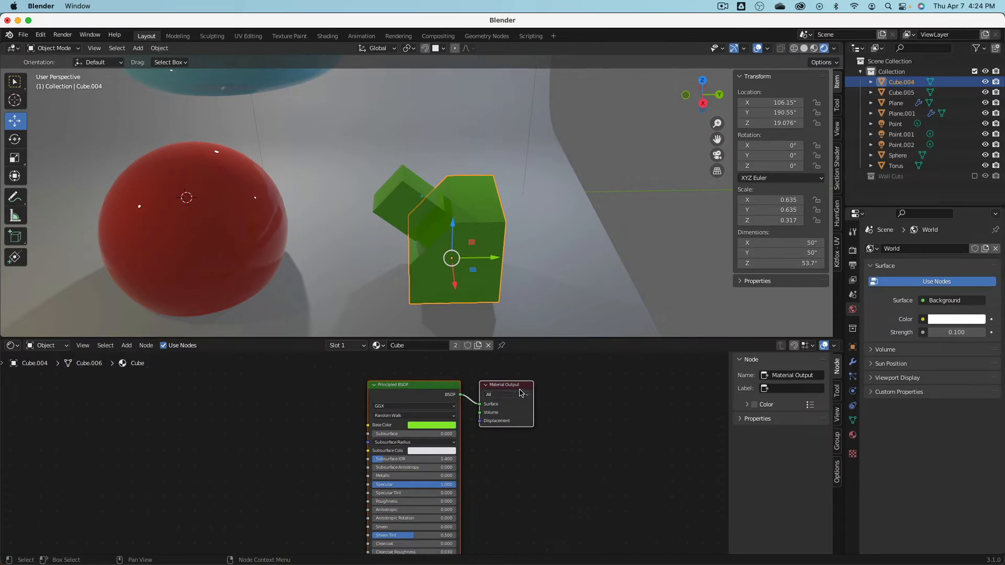
Rearrange the Principled BSDF and Material Output nodes so there is more space between them.
drag(515, 384, 596, 385)
click(546, 400)
scroll(523, 399, down, 1)
drag(486, 390, 425, 366)
drag(534, 396, 547, 379)
drag(428, 376, 469, 371)
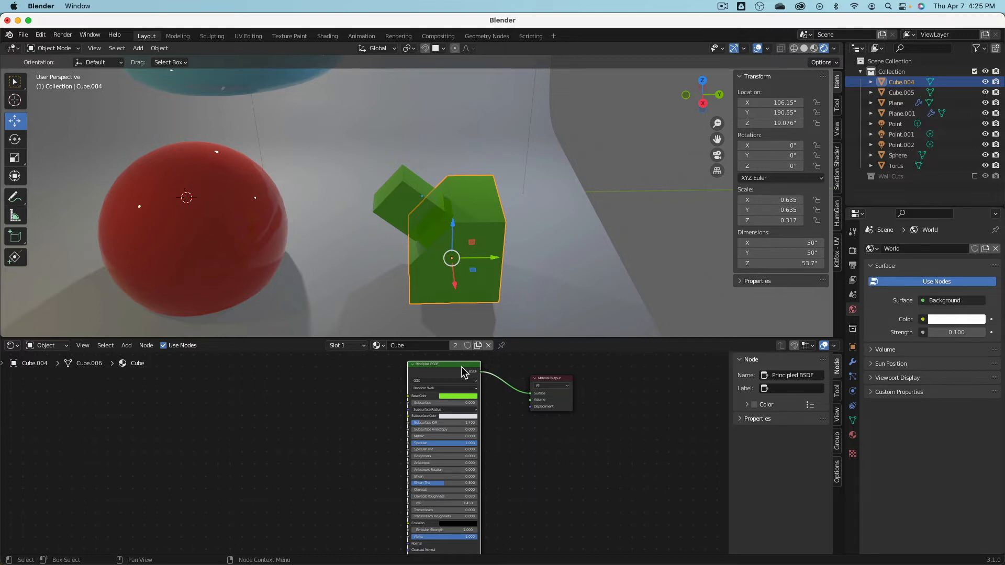
Hide the Shader Editor's sidebar, enlarge the node area upward, and frame the Principled BSDF and Material Output nodes.
scroll(533, 406, left, 5)
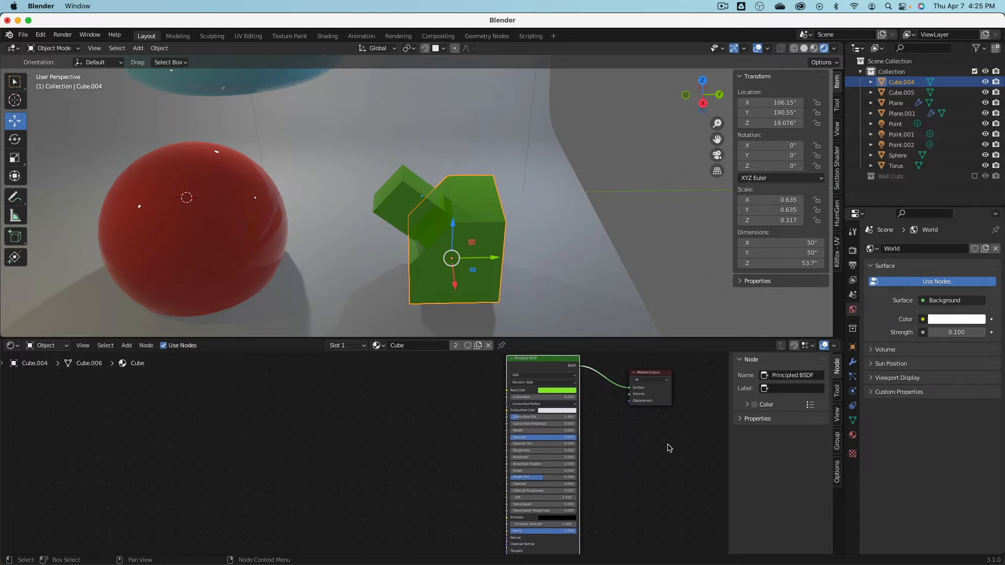
key(n)
drag(577, 338, 579, 250)
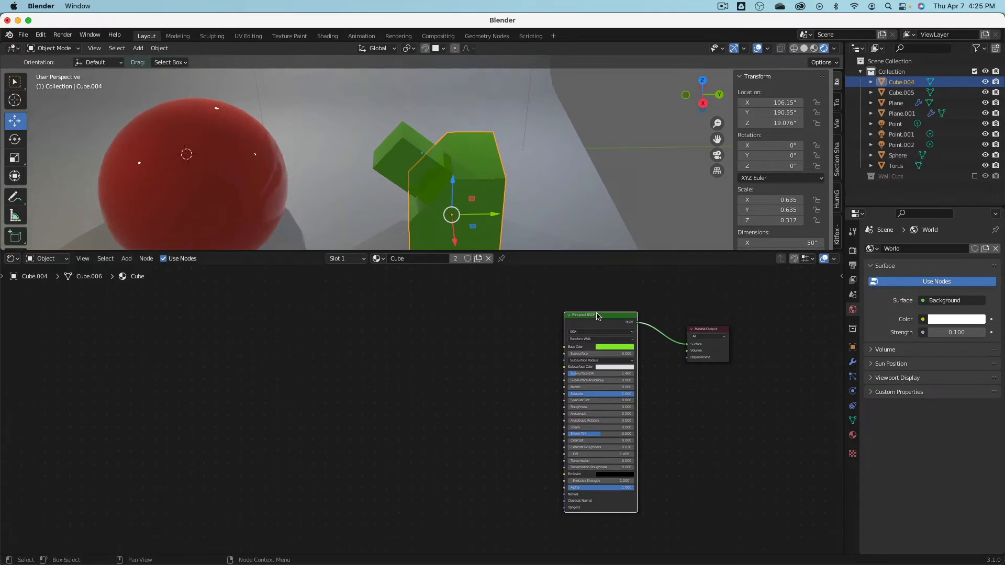
scroll(598, 316, up, 2)
middle_drag(595, 321, 502, 316)
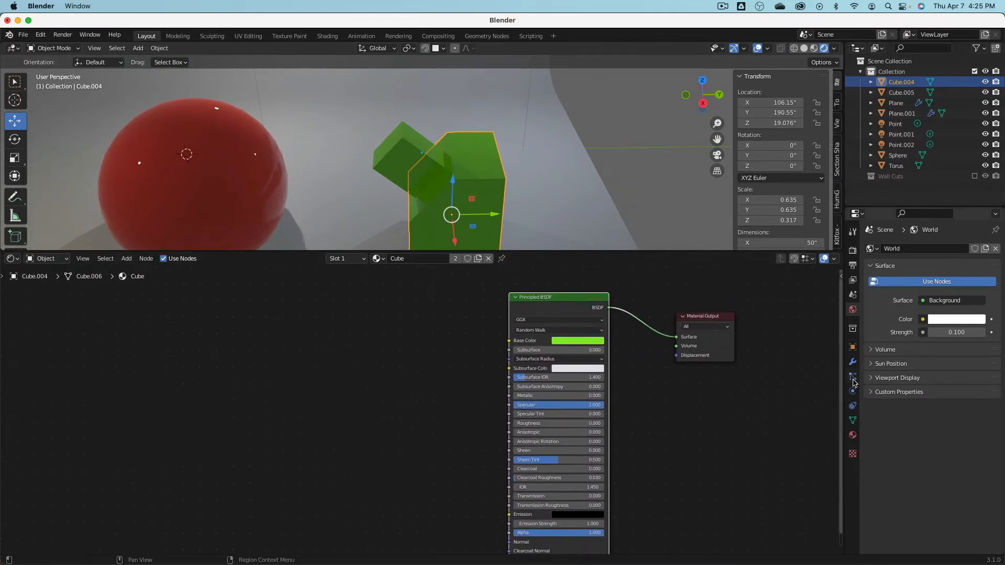
Show the green block's material properties, shift its base color to yellow-green, and compare the settings with the Principled BSDF node.
click(852, 435)
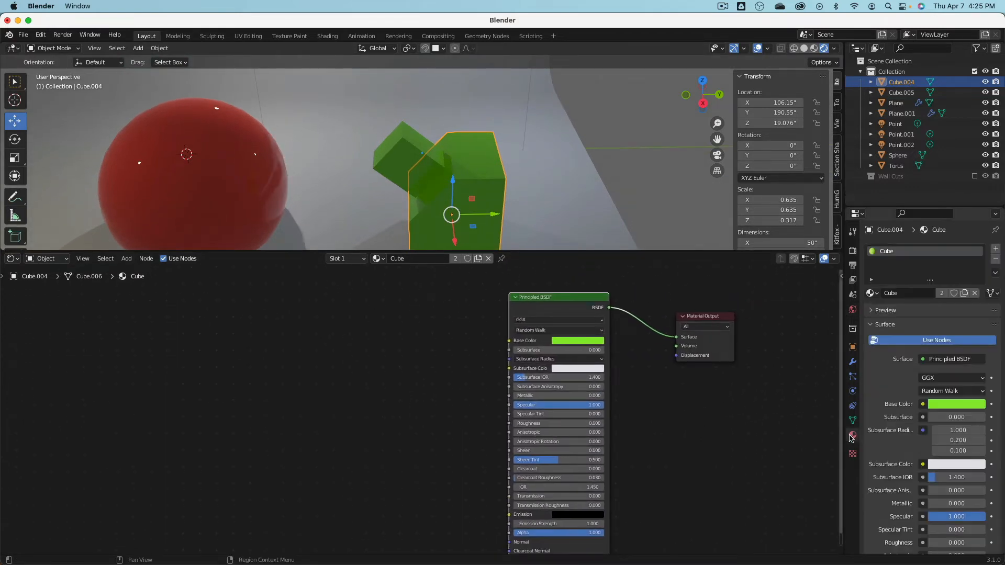
click(950, 405)
drag(919, 313, 905, 297)
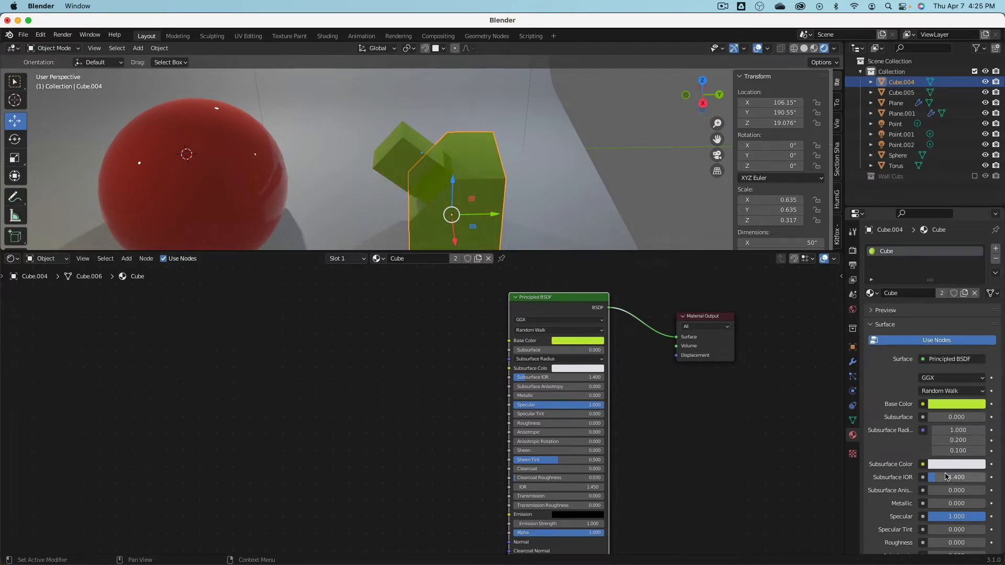
mouse_move(957, 518)
mouse_down()
mouse_move(934, 518)
mouse_move(958, 518)
mouse_up()
scroll(520, 406, down, 2)
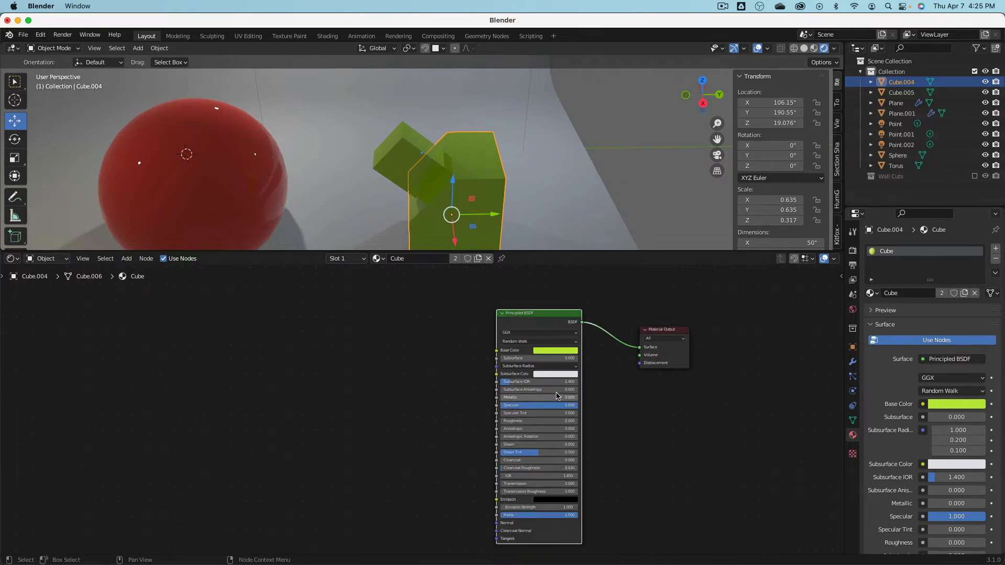
scroll(944, 482, down, 5)
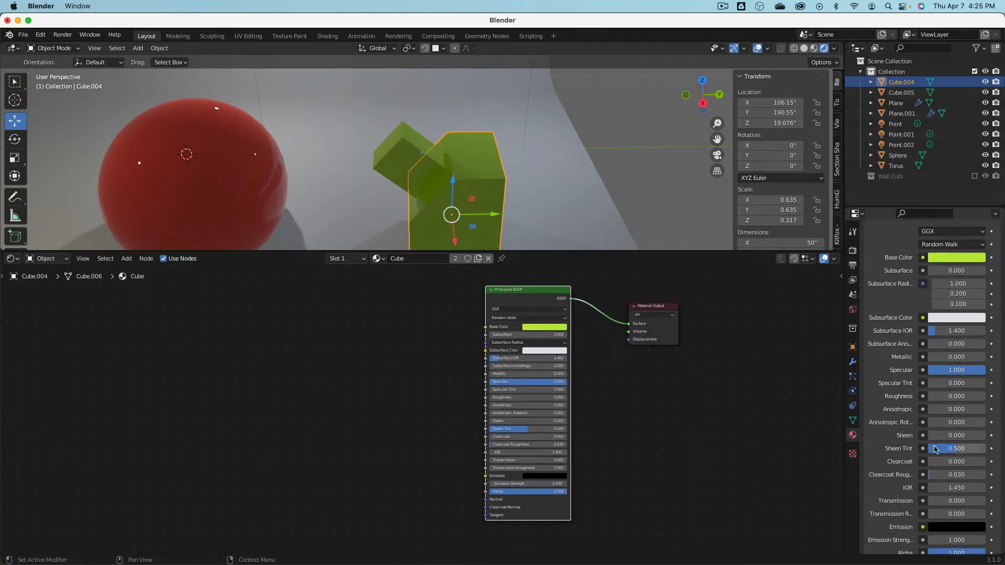
scroll(937, 418, up, 5)
scroll(927, 340, down, 12)
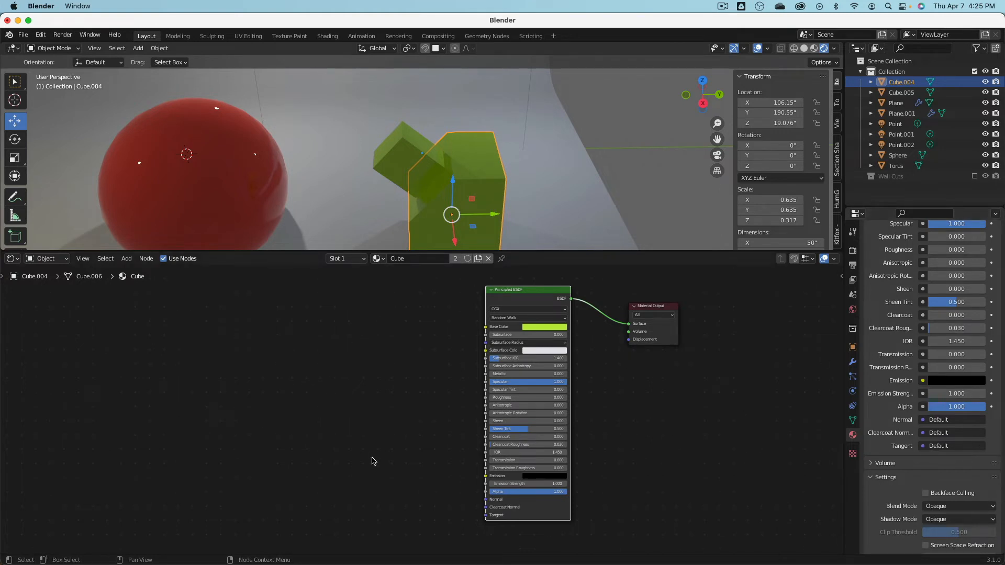
Add an Image Texture node before the Principled BSDF in the block's material.
middle_drag(228, 393, 308, 412)
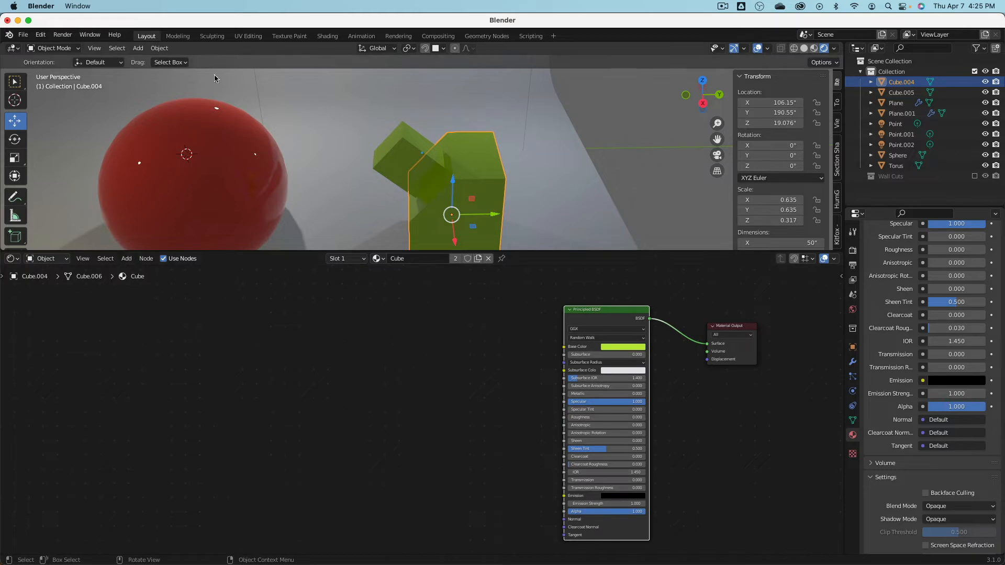
click(128, 260)
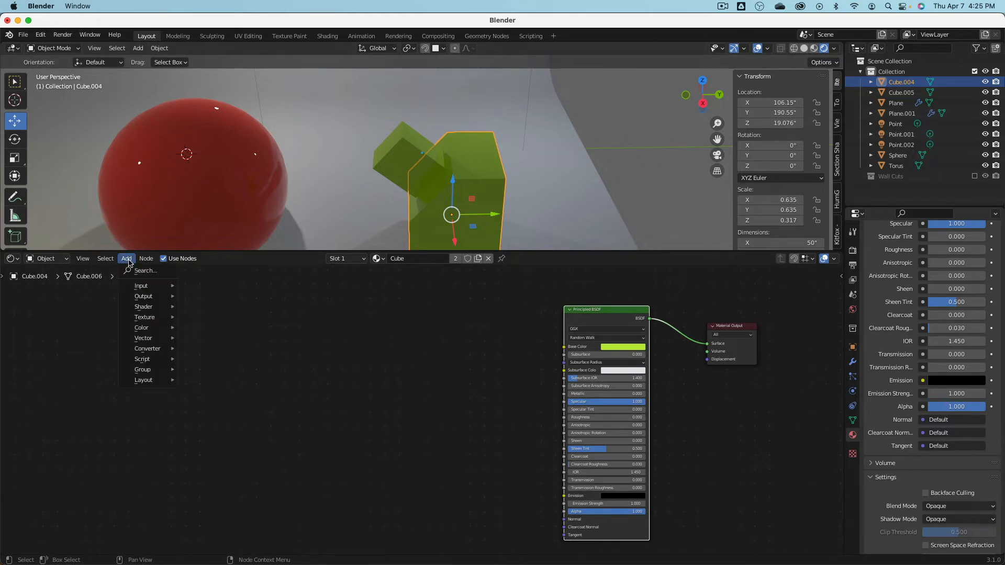
mouse_move(152, 317)
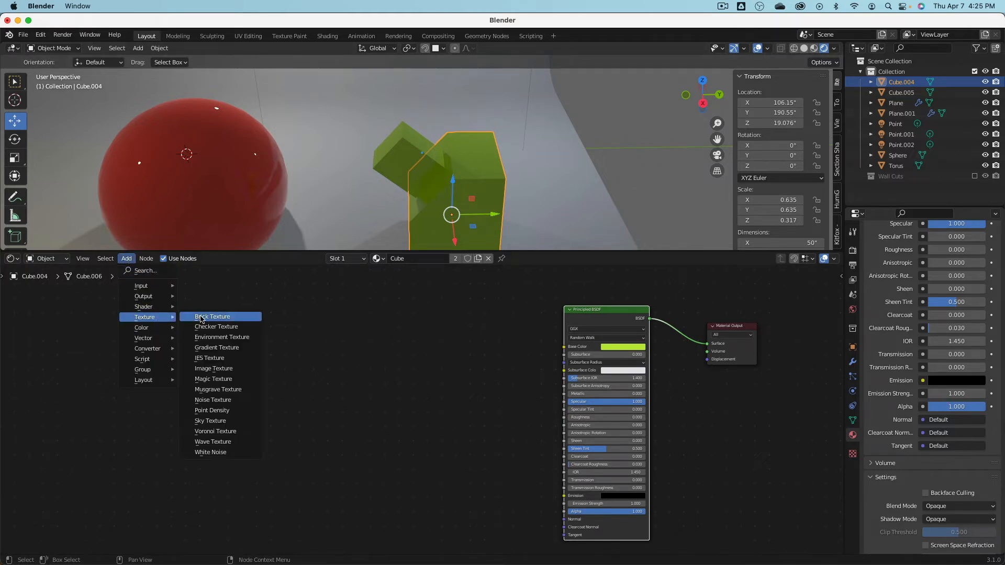
click(228, 369)
click(325, 377)
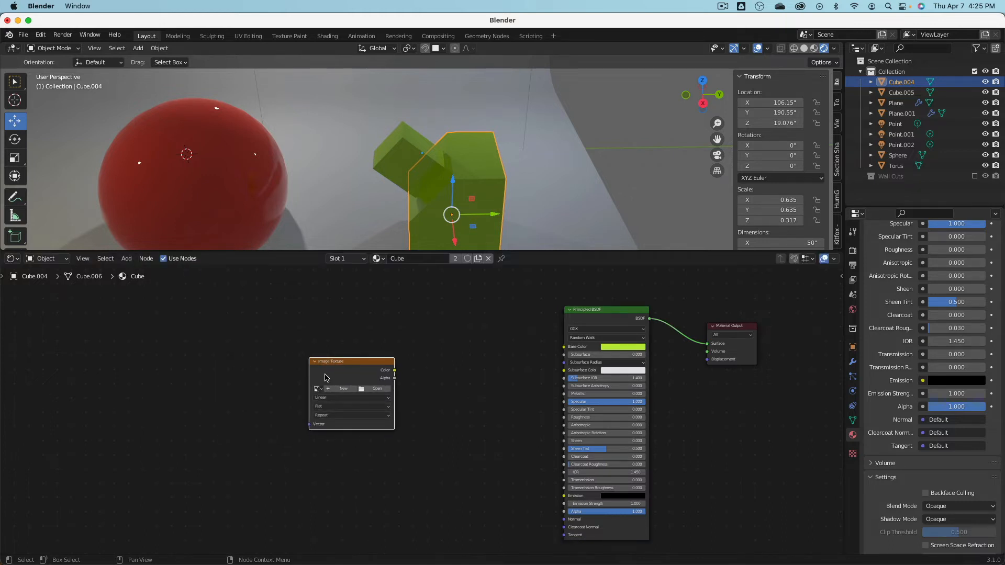
Load the tufted leather image TexturesCom_Leather0116_2_seamless_S.jpg from Downloads into the Image Texture node, browsing the files as thumbnails.
click(374, 390)
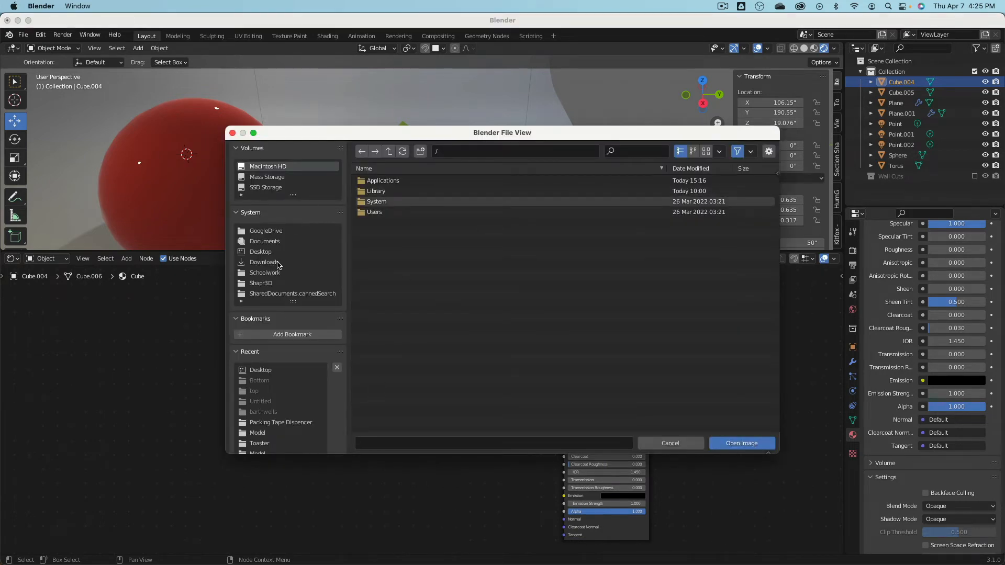
click(278, 262)
click(705, 154)
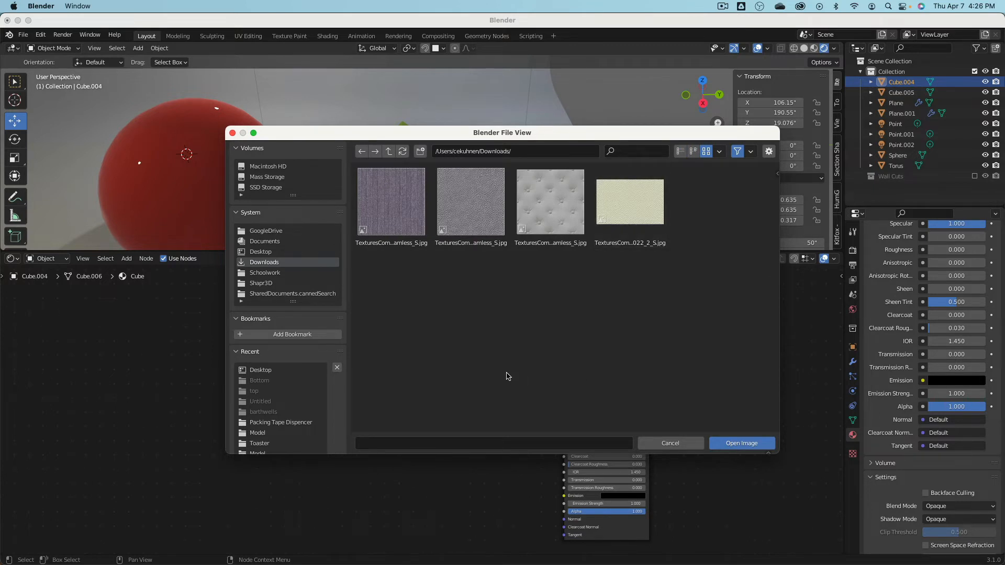
click(545, 202)
click(757, 445)
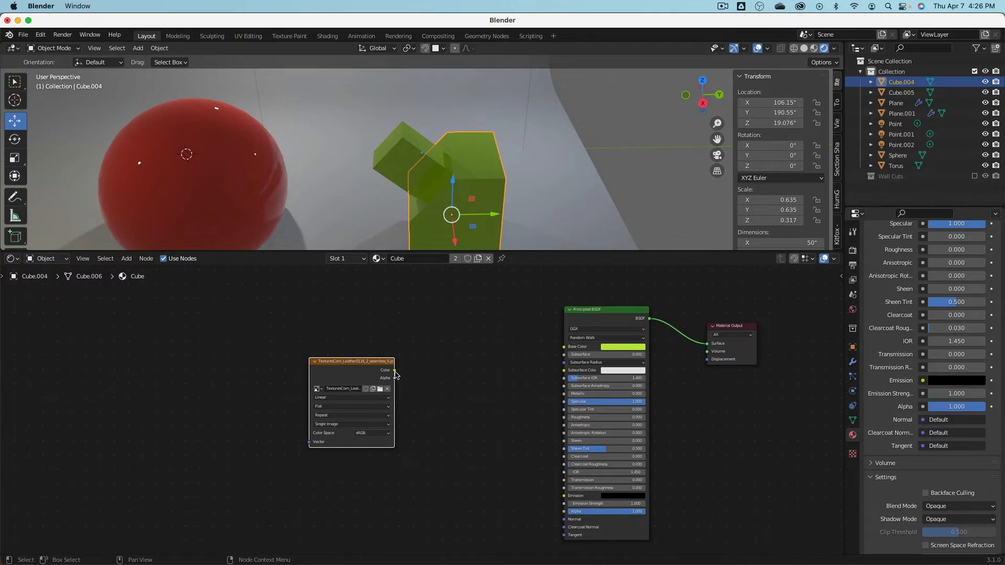
Connect the leather texture's Color output to the Principled BSDF's Base Color and check the block's surface.
drag(394, 371, 570, 349)
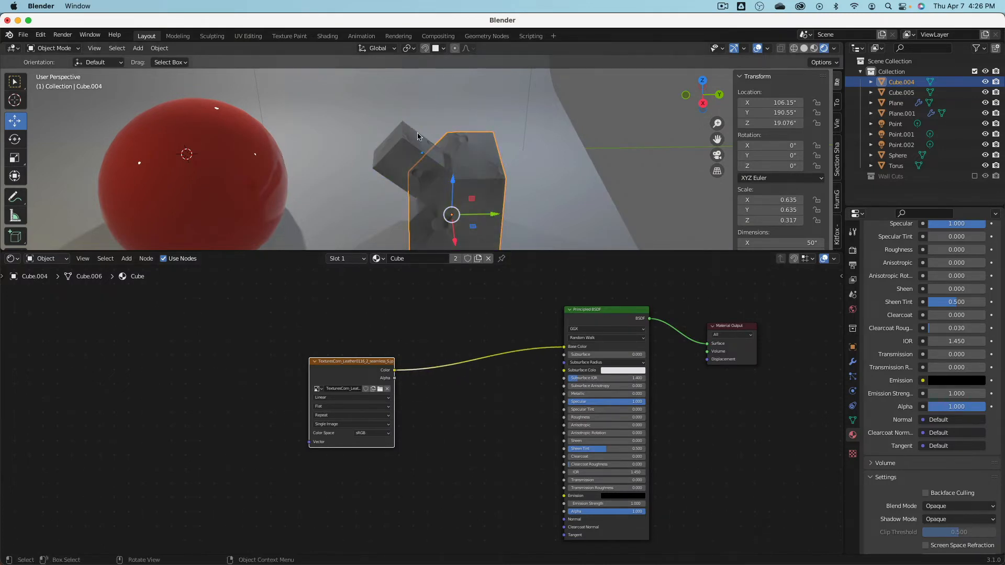
middle_drag(427, 127, 450, 263)
scroll(395, 358, up, 1)
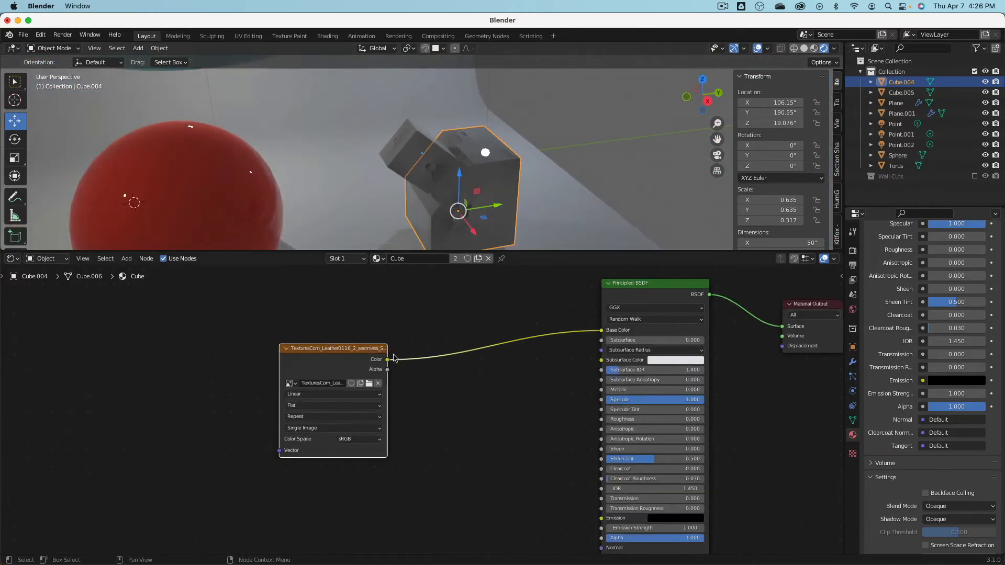
middle_drag(224, 326, 392, 312)
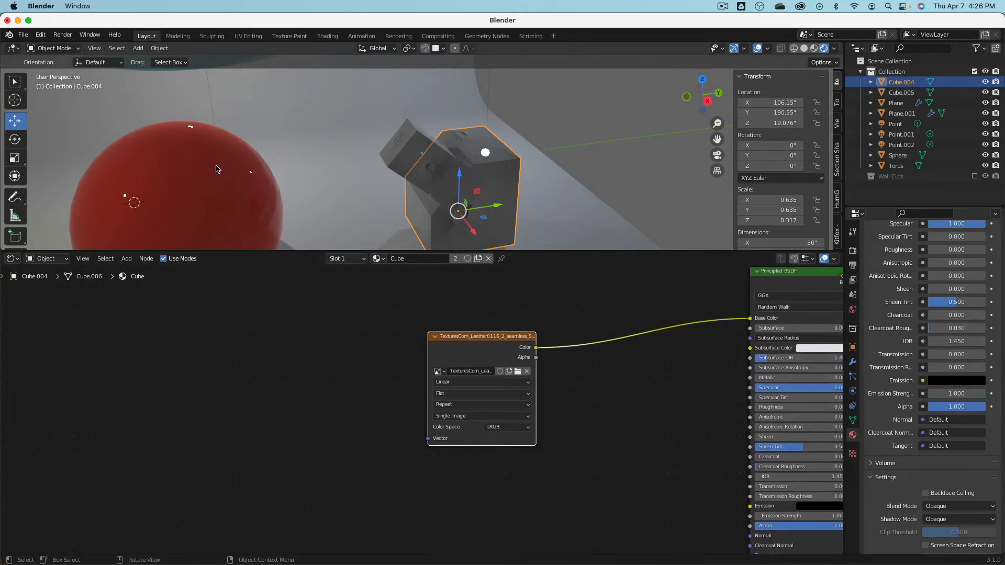
Select the red sphere and add an Image Texture node to its material.
click(236, 185)
scroll(361, 329, down, 1)
click(126, 259)
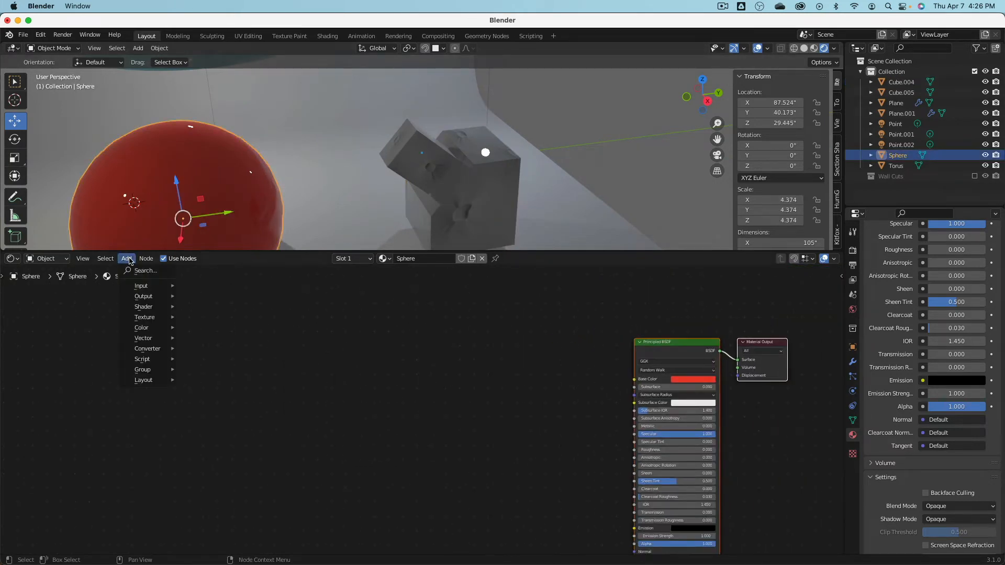
mouse_move(155, 298)
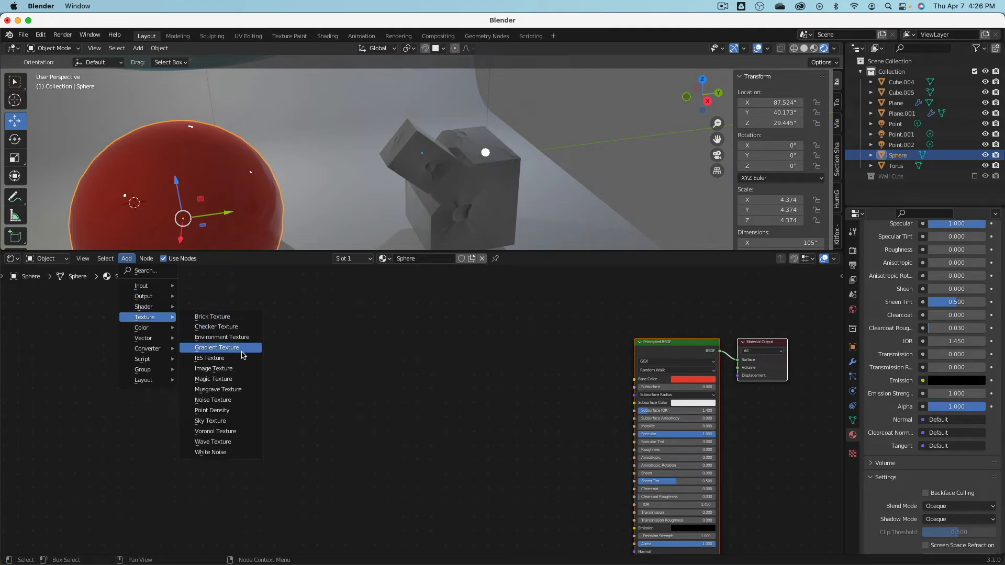
click(225, 368)
click(448, 386)
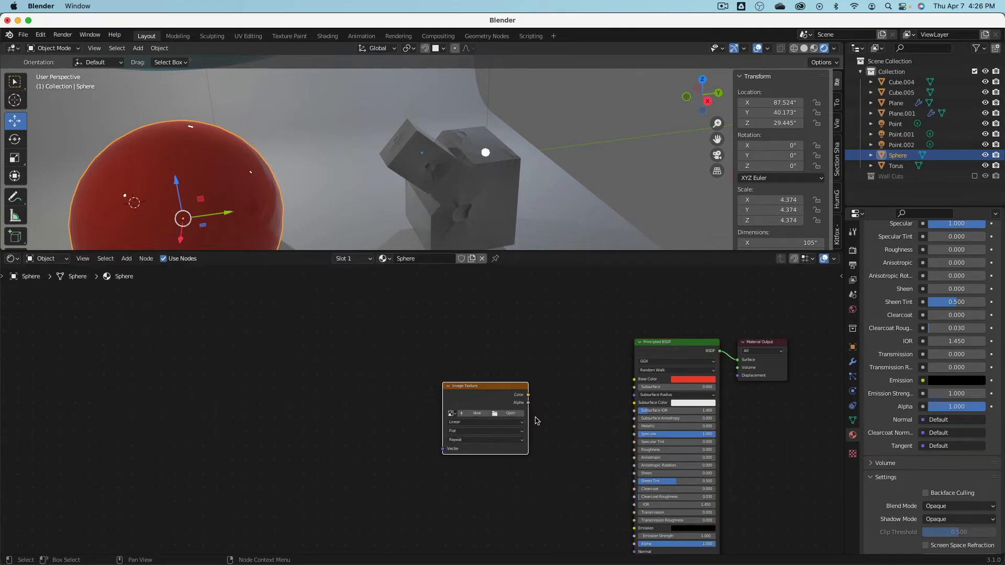
Load TexturesCom_FabricWool0006_2_seamless_S.jpg from Downloads into the sphere's image node and link its Color to Base Color.
click(516, 419)
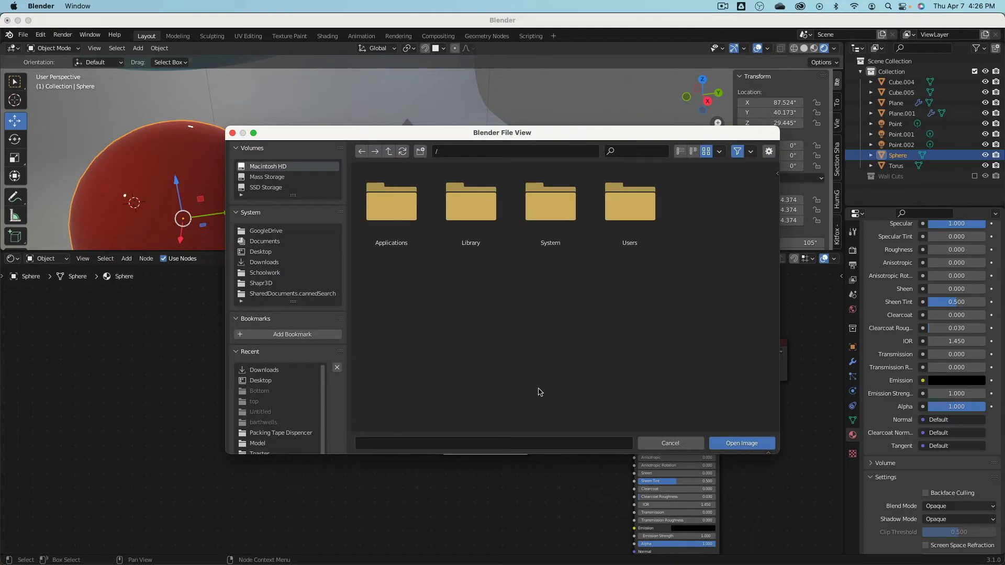
click(276, 262)
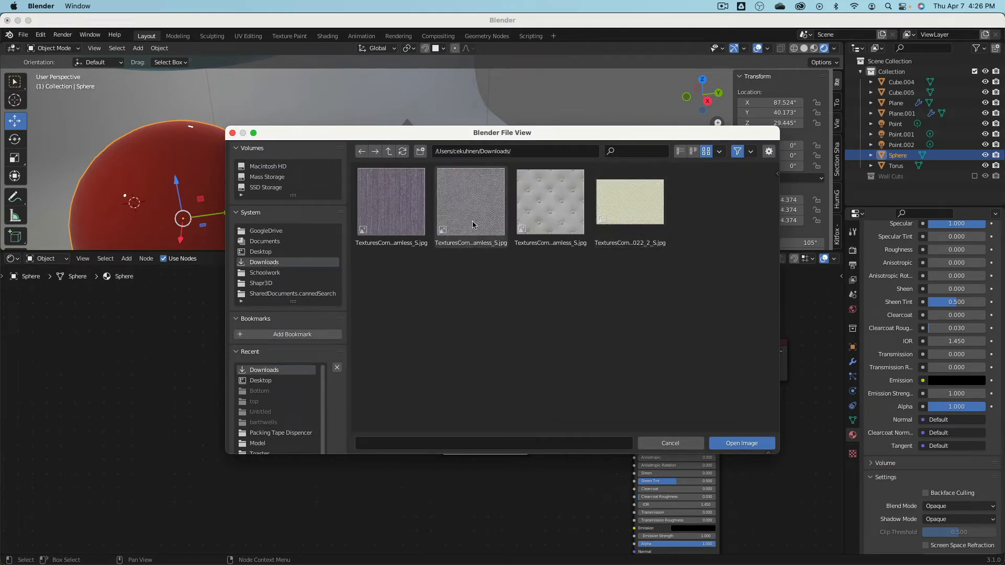
click(398, 206)
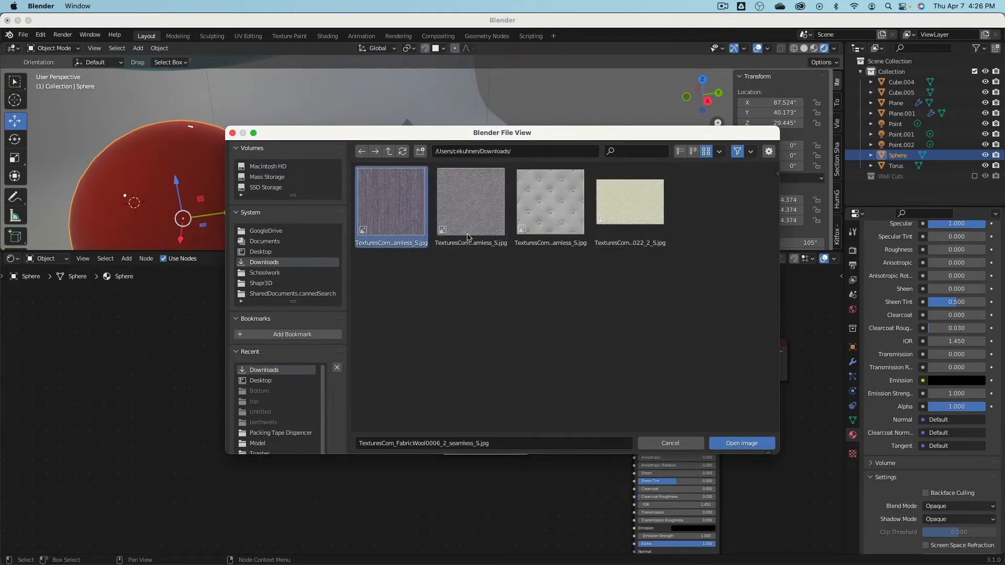
click(764, 449)
drag(530, 396, 635, 379)
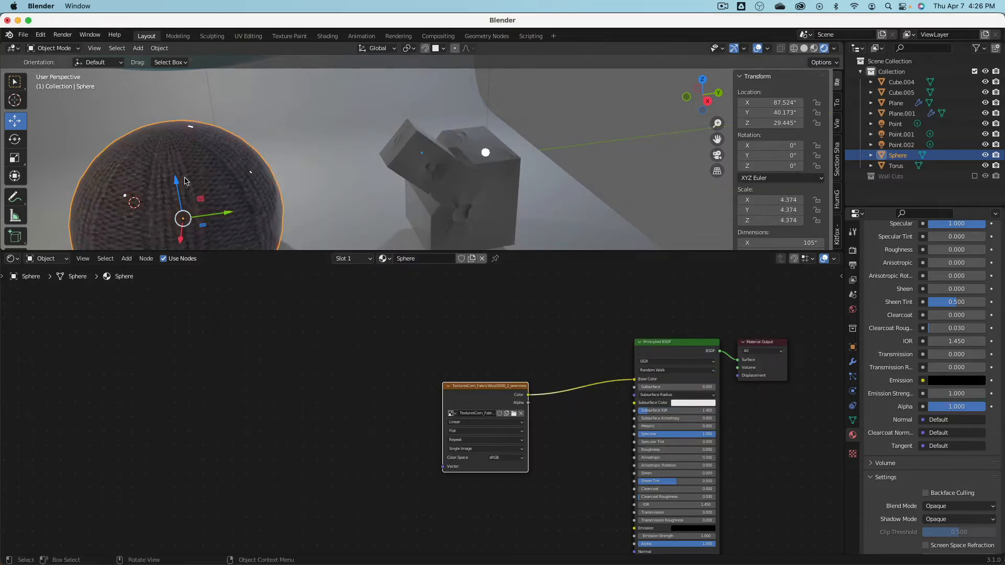
Select the blue torus and add an Image Texture node to its Donut material.
middle_drag(172, 177, 411, 225)
scroll(356, 137, down, 2)
scroll(461, 145, up, 5)
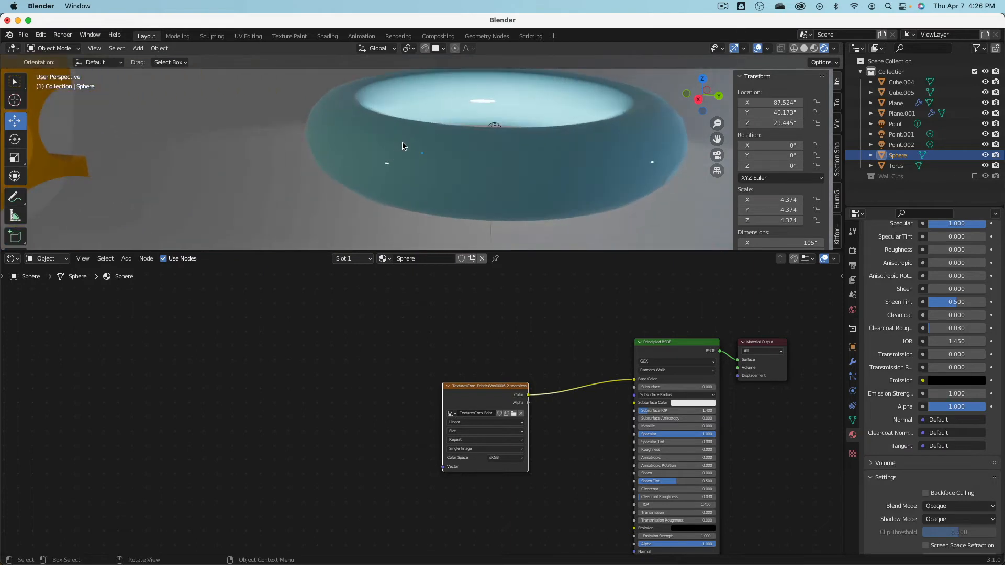
click(403, 146)
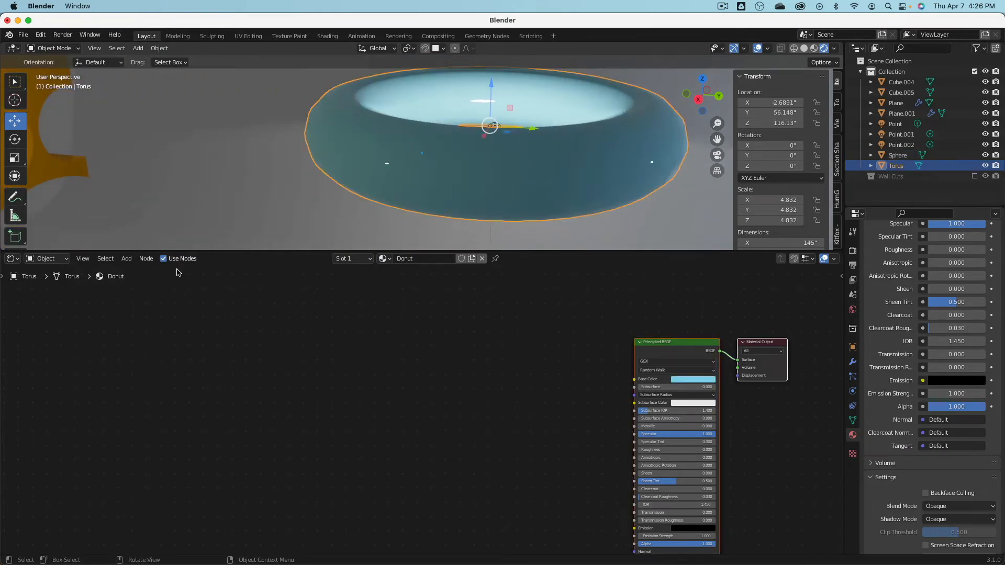
click(128, 260)
mouse_move(152, 317)
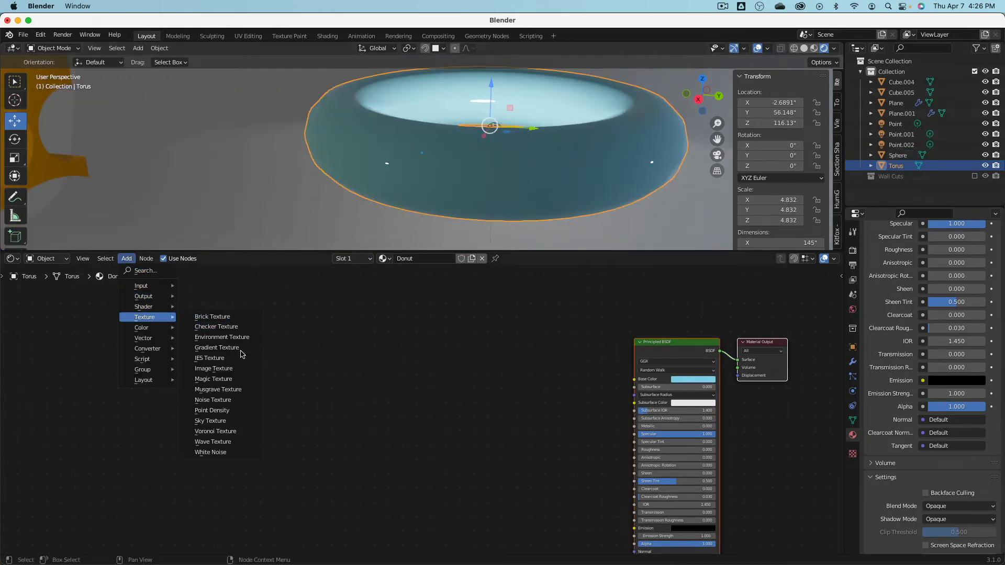
click(241, 368)
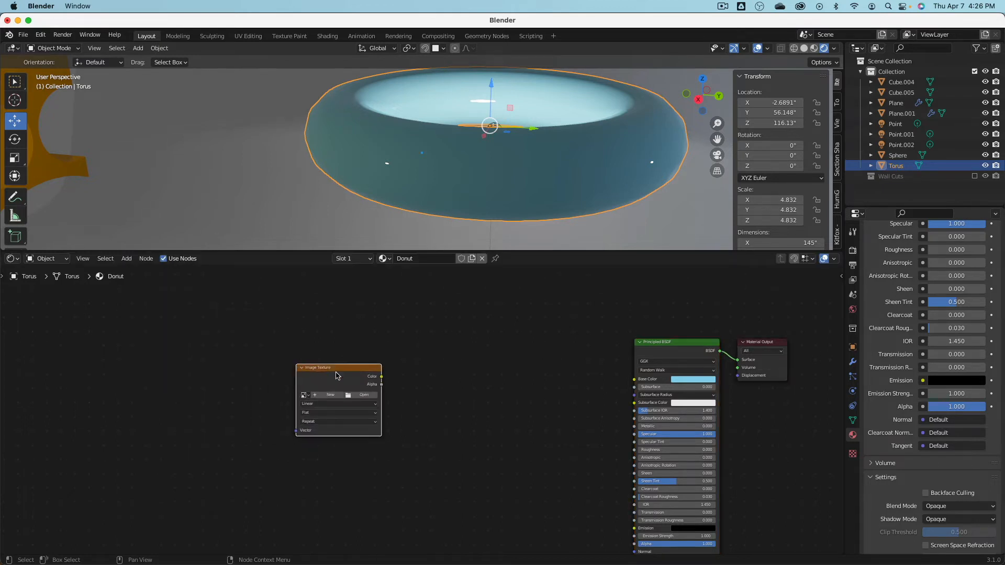
Load TexturesCom_Leather0113_2_seamless_S.jpg from Downloads into the torus's image node and link its Color to Base Color.
click(361, 395)
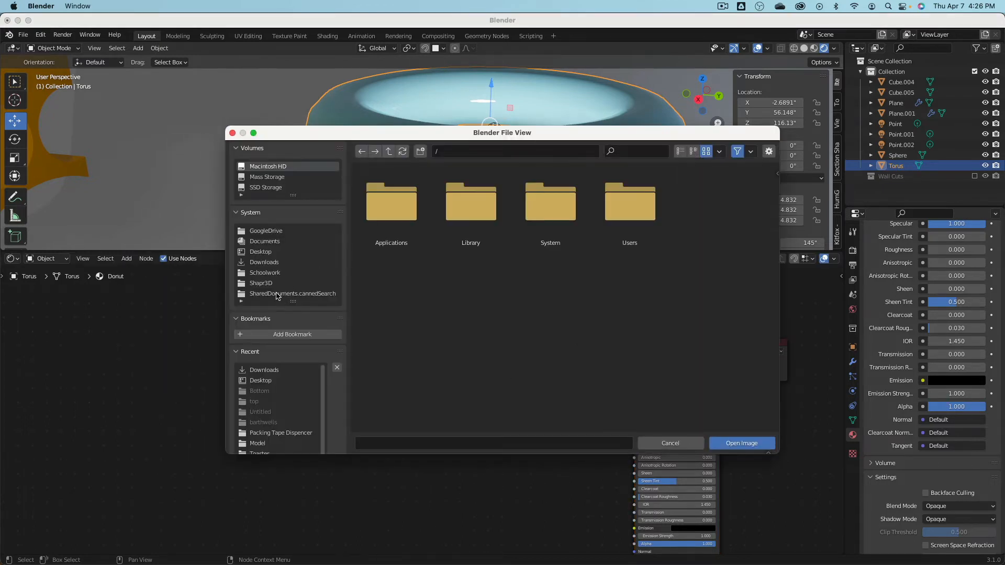
click(272, 264)
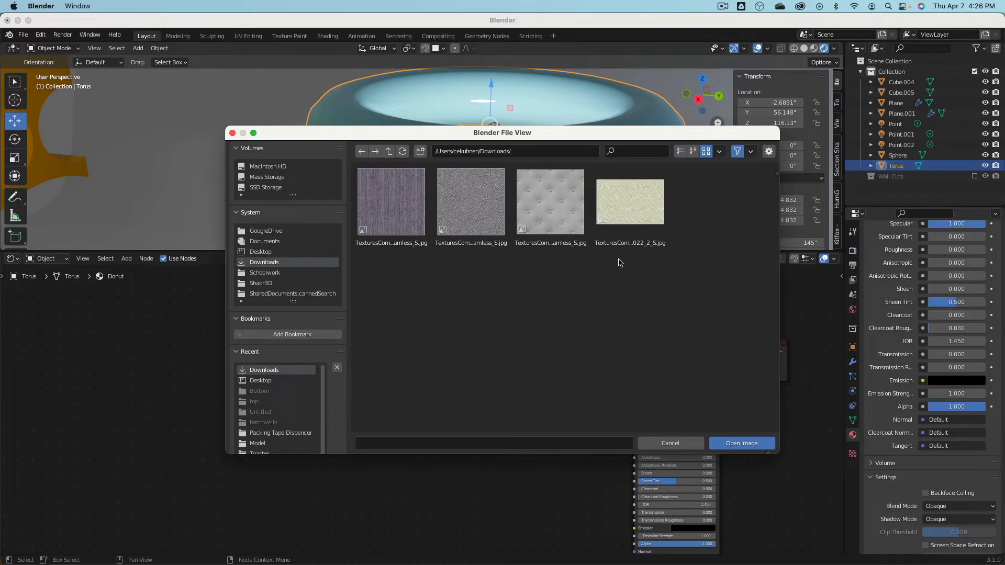
click(629, 204)
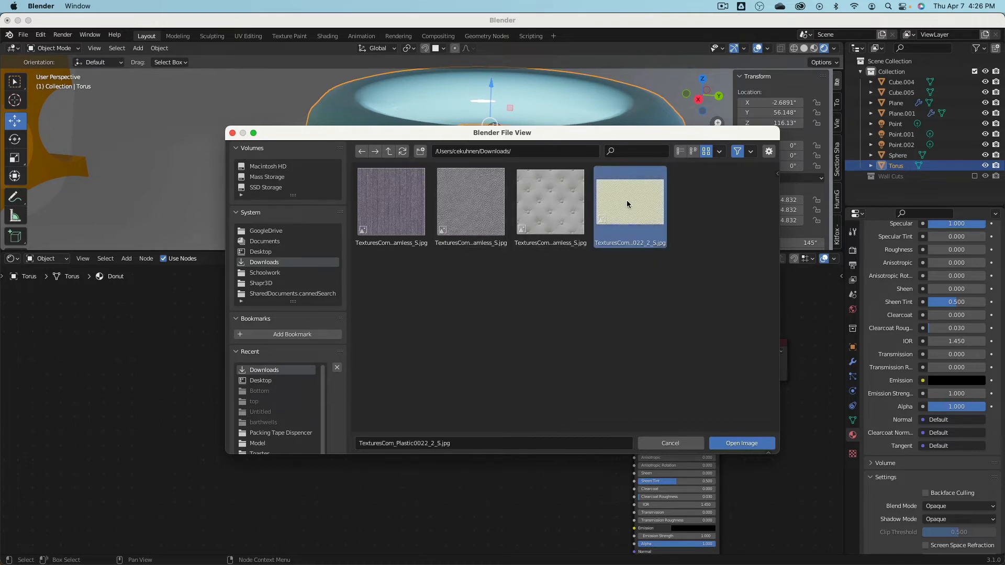
click(495, 217)
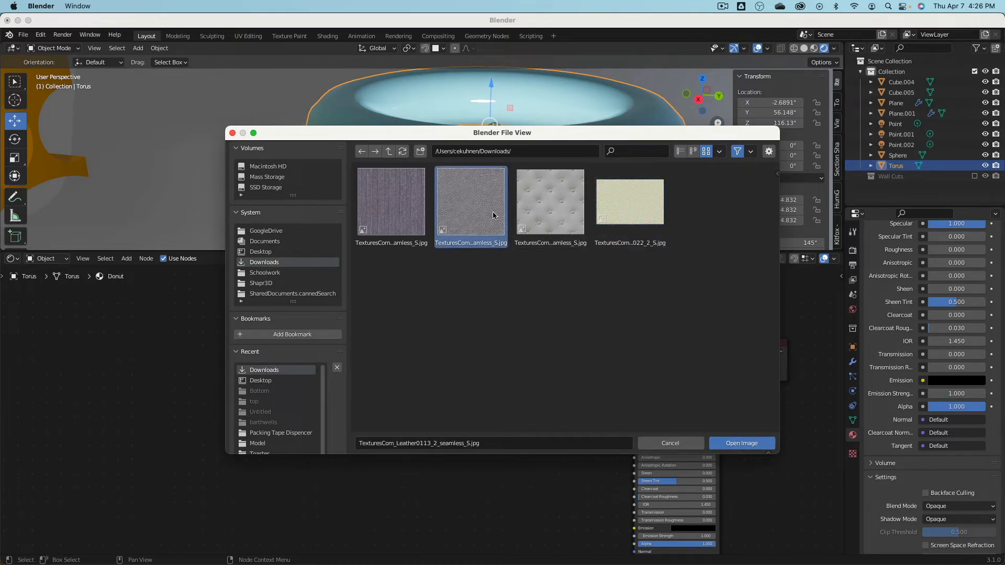
click(749, 449)
drag(381, 377, 634, 379)
Examine the textured torus, sphere and blocks from different angles, and select the sphere to inspect its wool texture mapping.
middle_drag(442, 150, 386, 149)
scroll(371, 151, down, 4)
scroll(367, 146, down, 3)
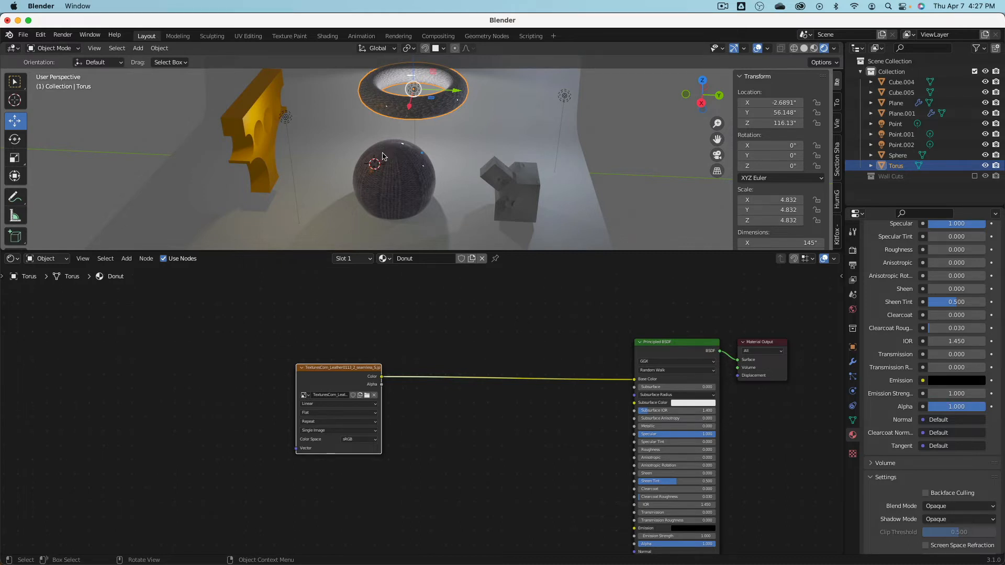
middle_drag(385, 146, 293, 140)
scroll(385, 170, up, 4)
click(378, 175)
scroll(366, 179, up, 4)
scroll(326, 175, down, 3)
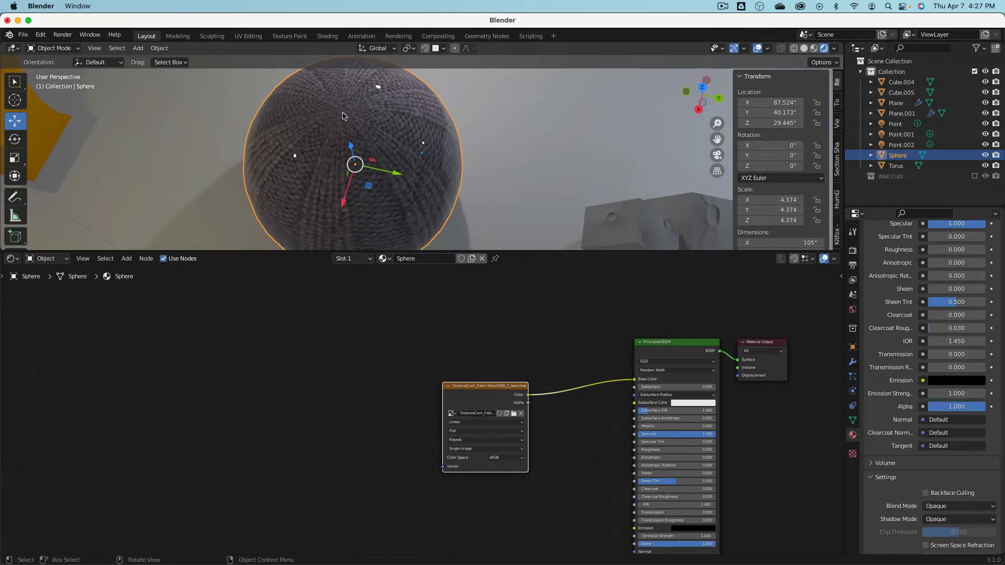
Select the leather-textured torus and change the Shader Editor area to an Image Editor.
scroll(343, 113, down, 3)
shift+middle_drag(422, 84, 456, 131)
click(491, 156)
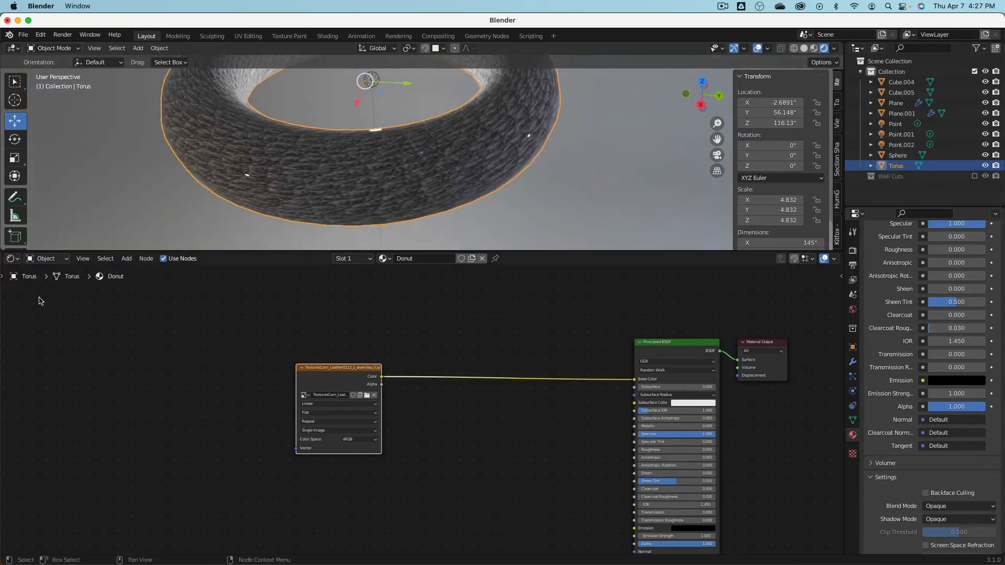
click(13, 259)
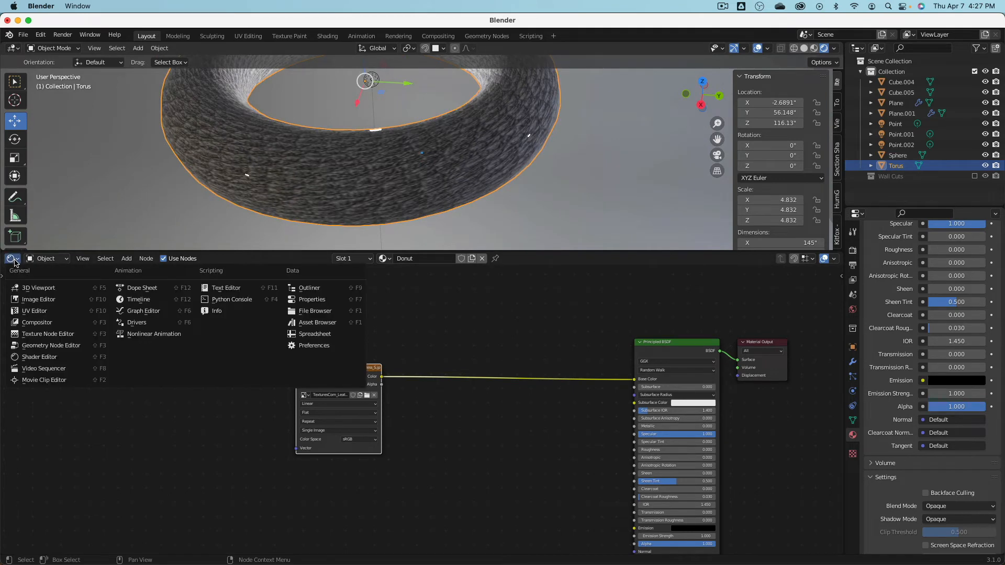
click(36, 300)
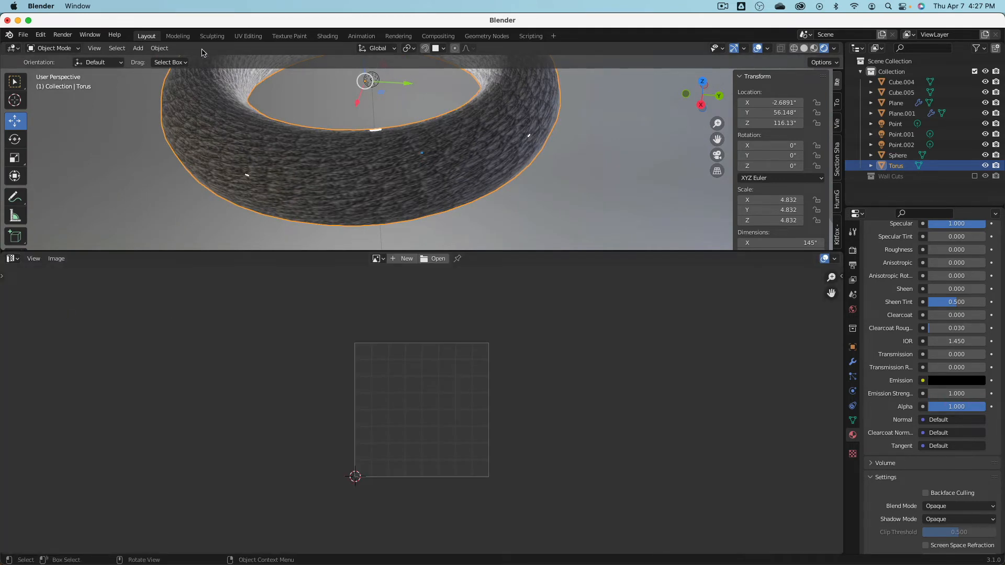
Put the torus in Edit Mode and select all its faces to show their UV layout over the leather image.
click(52, 49)
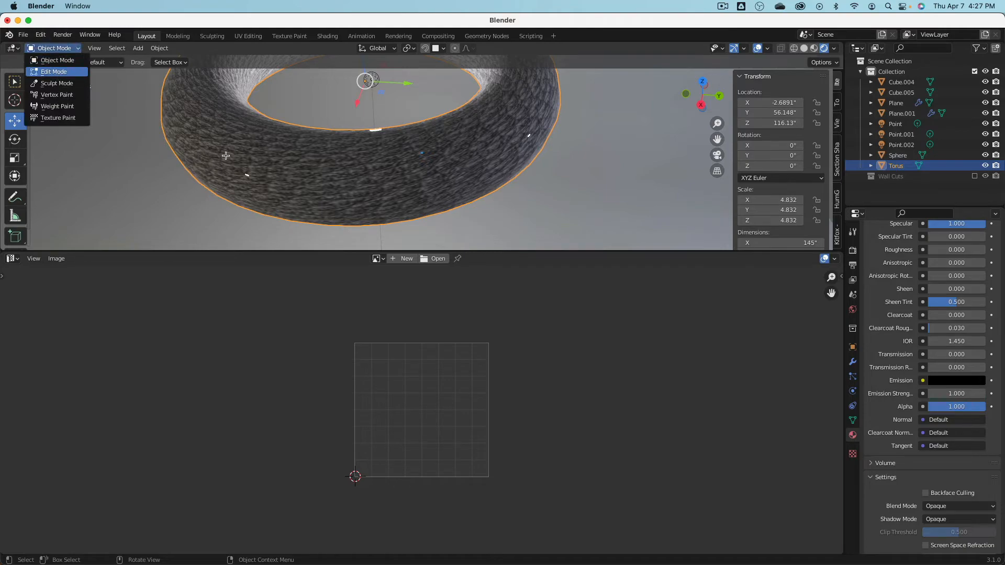
scroll(360, 145, down, 4)
key(alt+a)
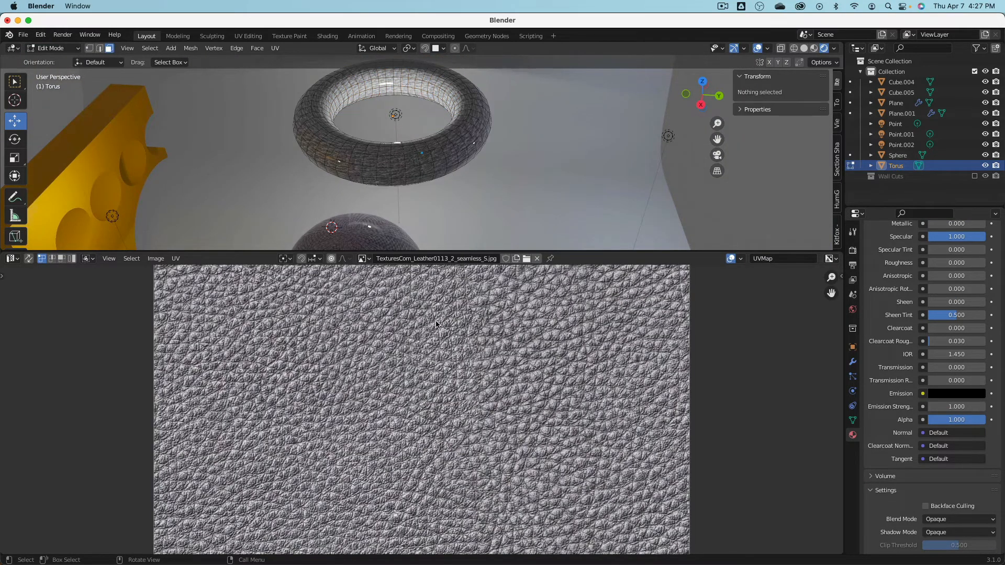
key(a)
scroll(473, 390, down, 5)
key(alt+a)
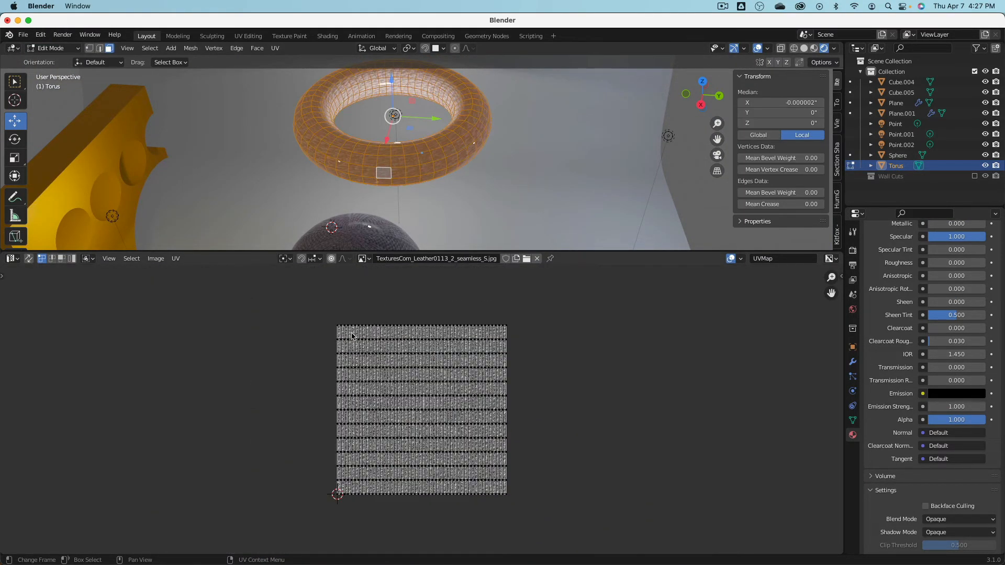
key(a)
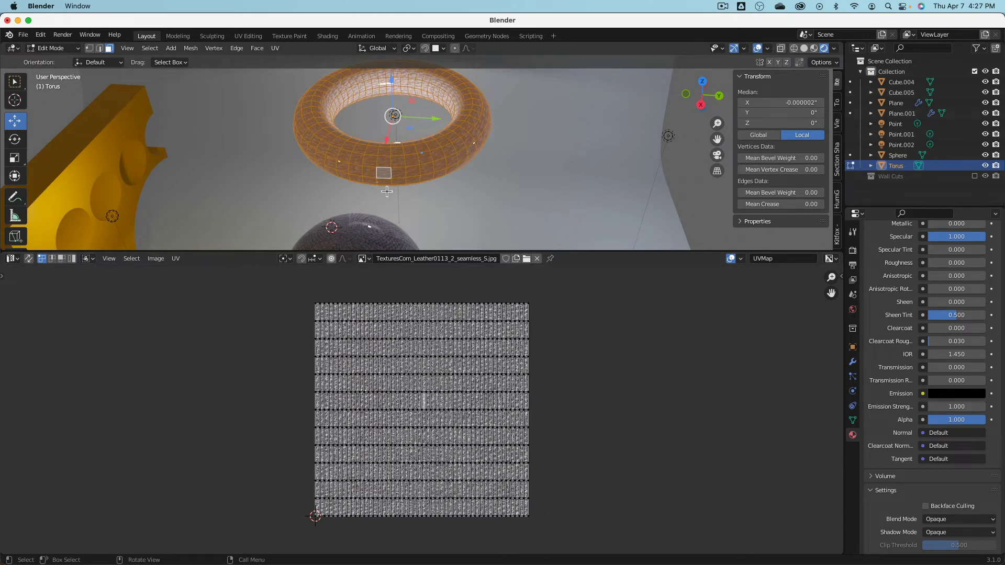
Switch to Chrome and search Google for "uv unwrapping" in a new tab.
key(super+Tab)
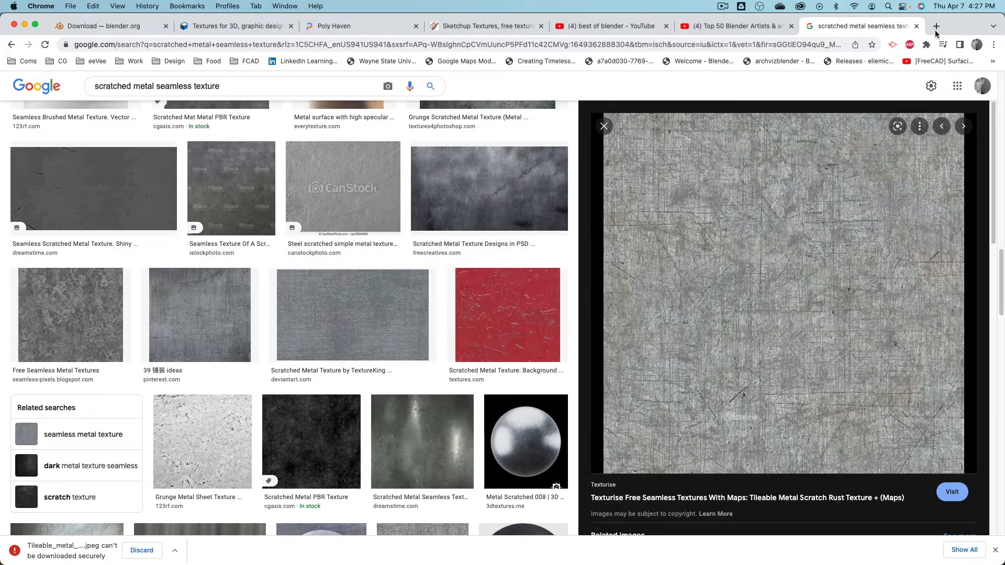
click(936, 26)
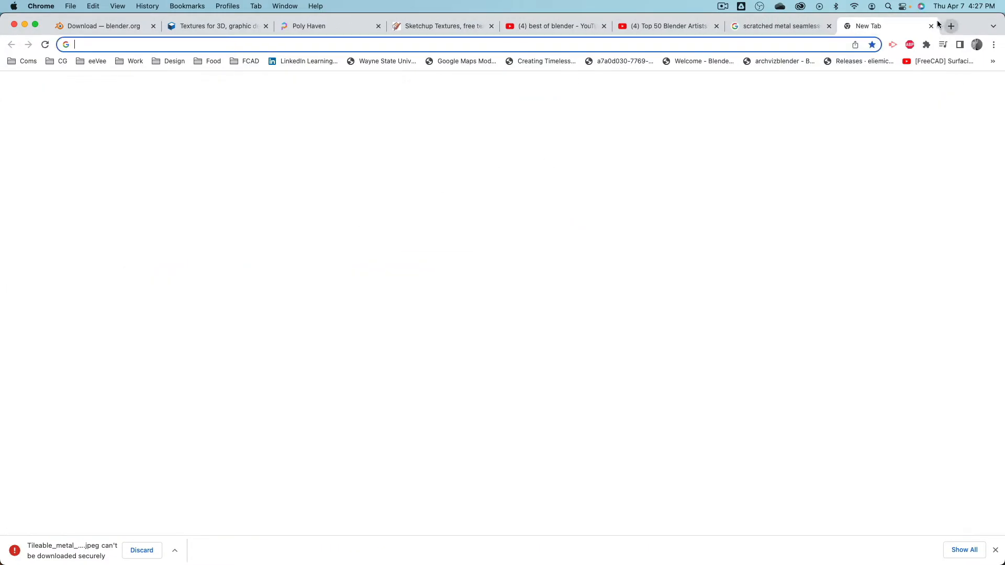
text(uv unwrapping)
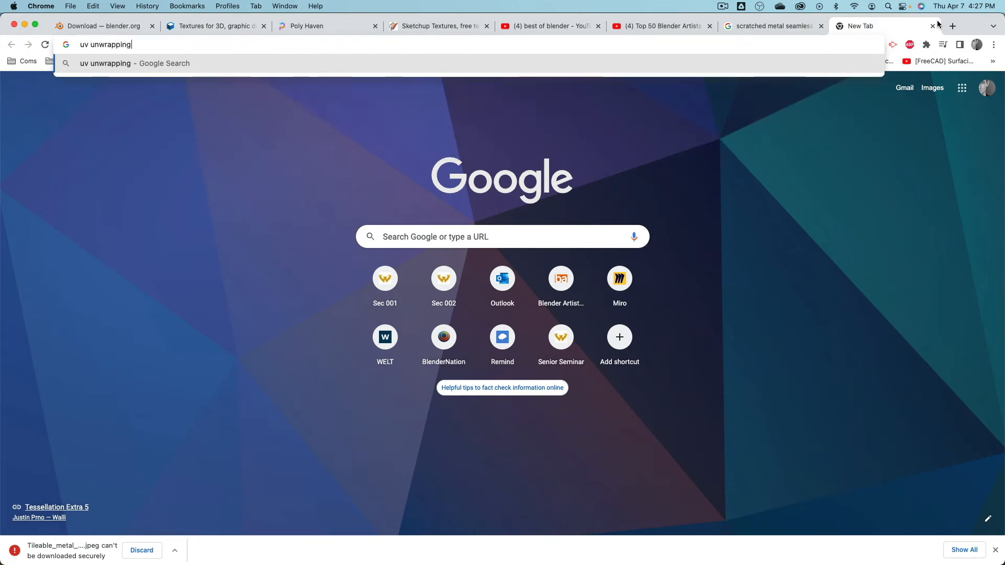
key(Return)
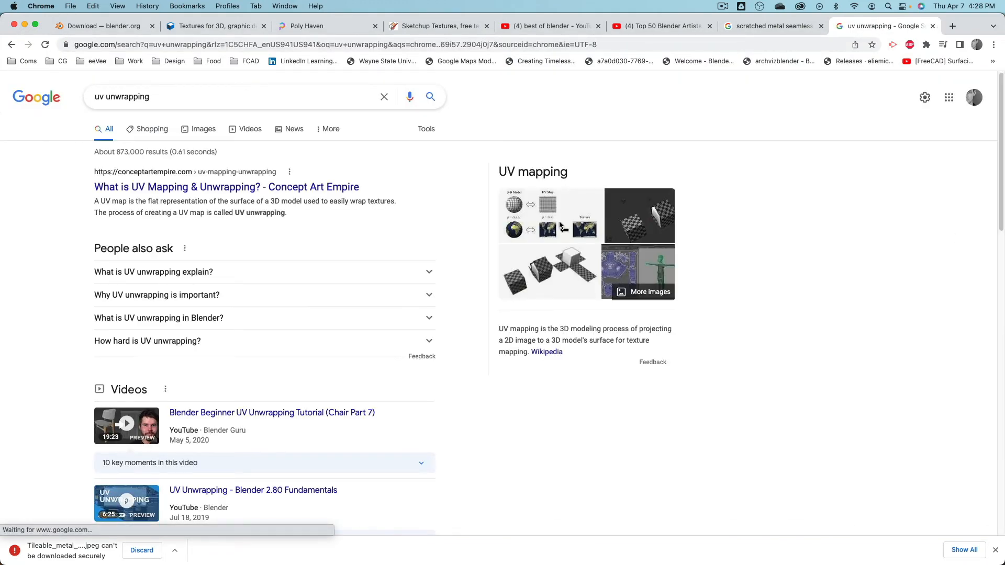
Examine the UV mapping example images: the Wikipedia unfolded cube, the Studio EB sphere and cube diagram, and the Unity Forum character.
click(557, 269)
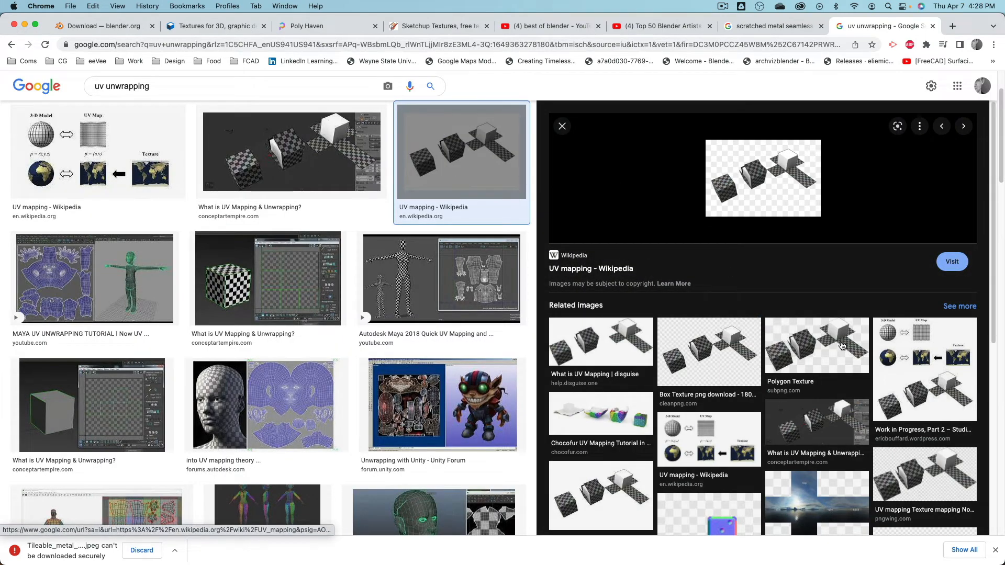
click(947, 376)
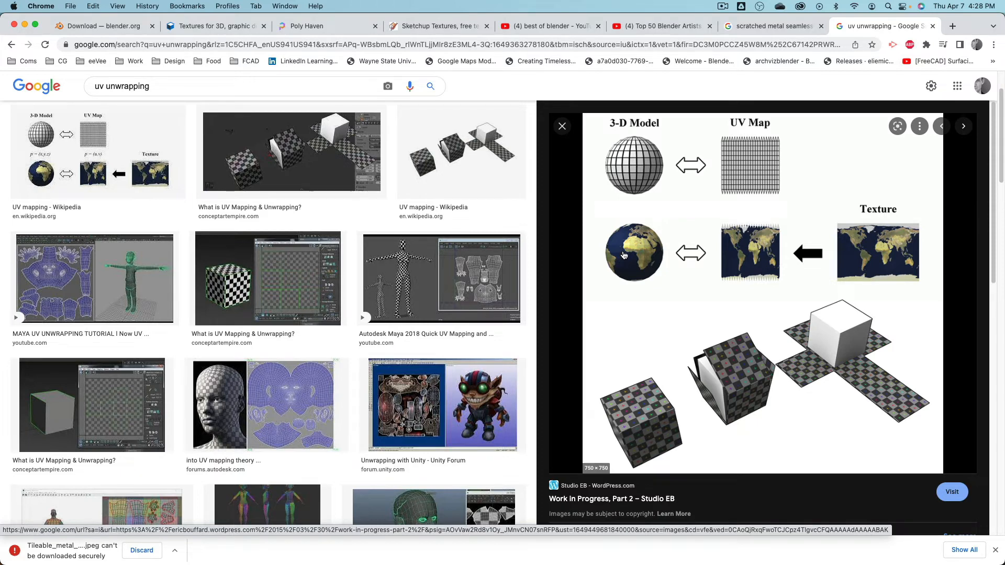
click(365, 463)
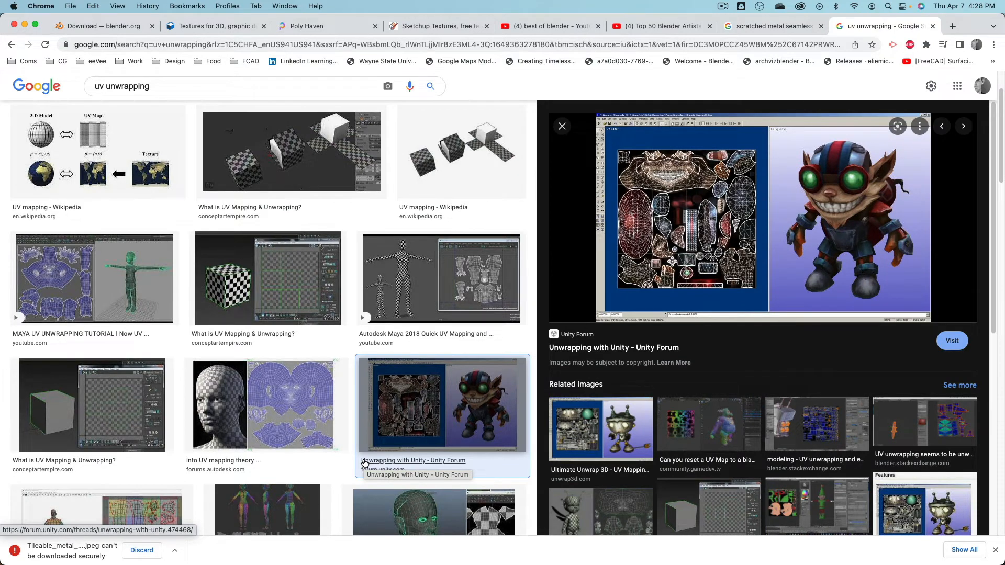
View the UV unwrapping image examples of the checkered head and the Autodesk Maya female character.
click(235, 401)
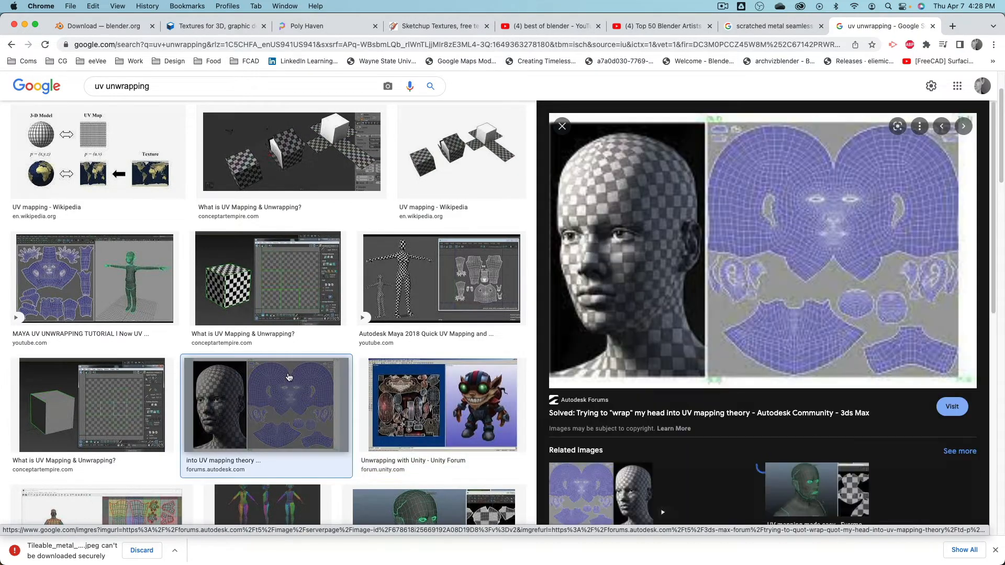
scroll(361, 445, down, 8)
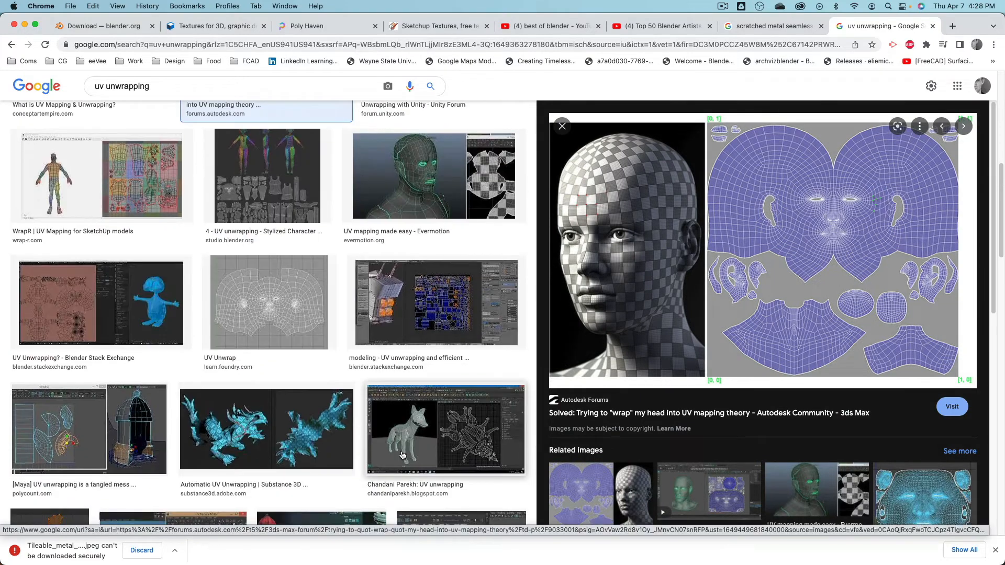
scroll(361, 446, down, 5)
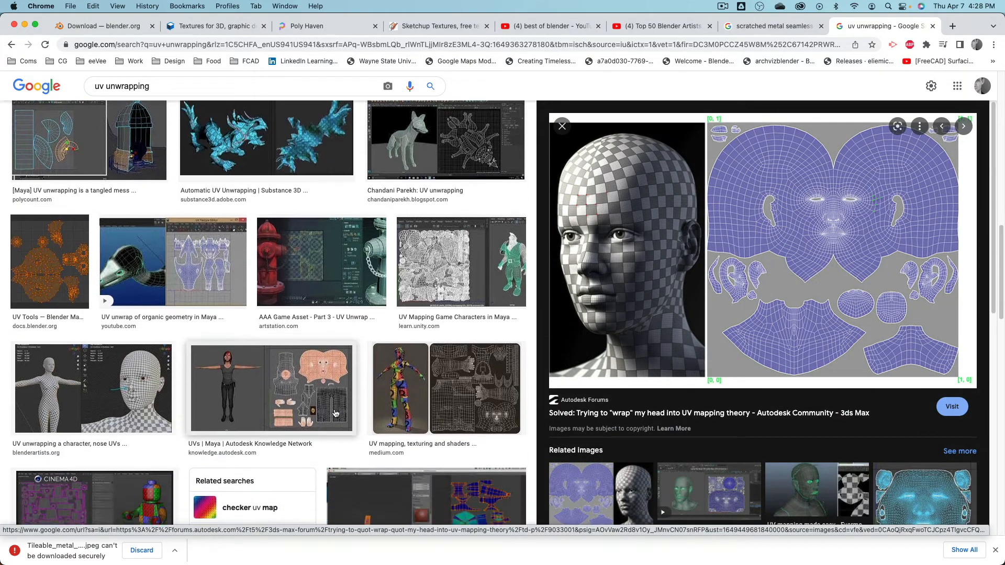
click(328, 392)
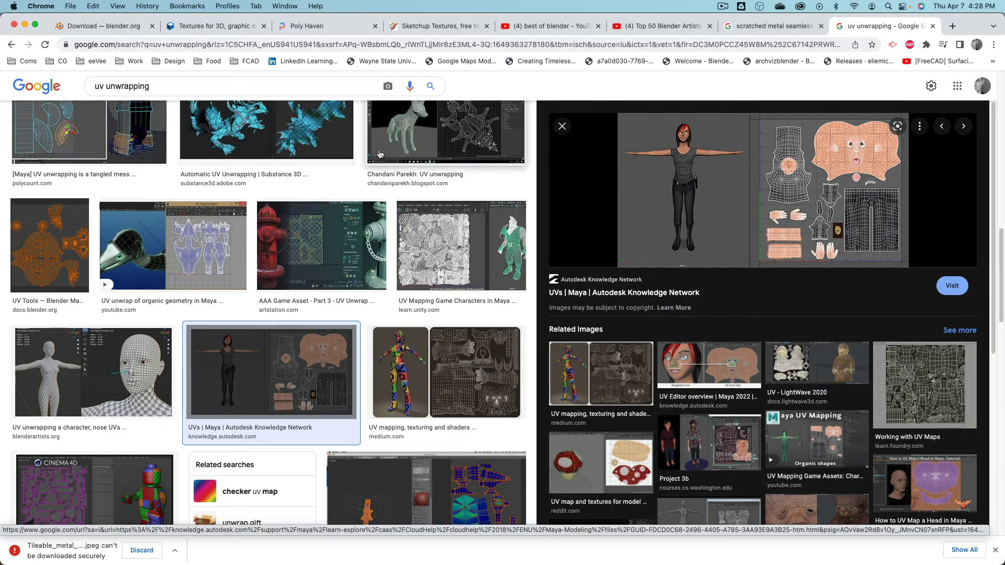
Switch to Blender and return the torus from Edit Mode to Object Mode.
key(super+Tab)
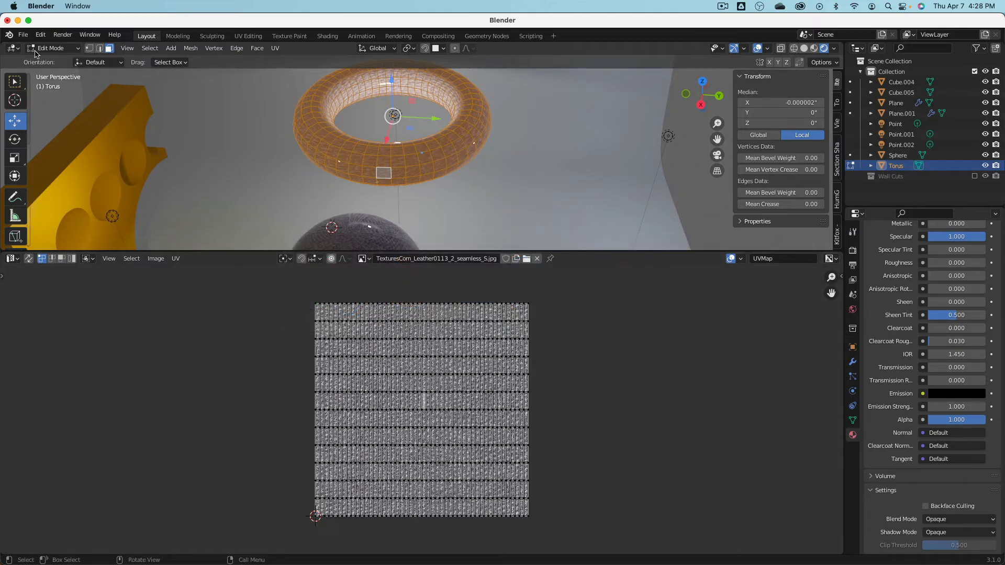
click(32, 50)
middle_drag(353, 159, 307, 168)
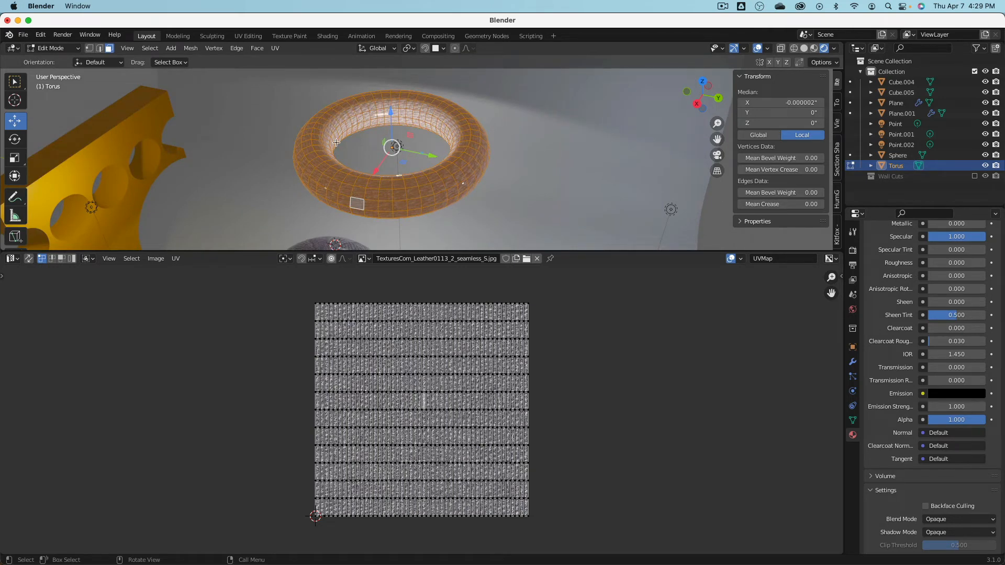
middle_drag(336, 142, 421, 184)
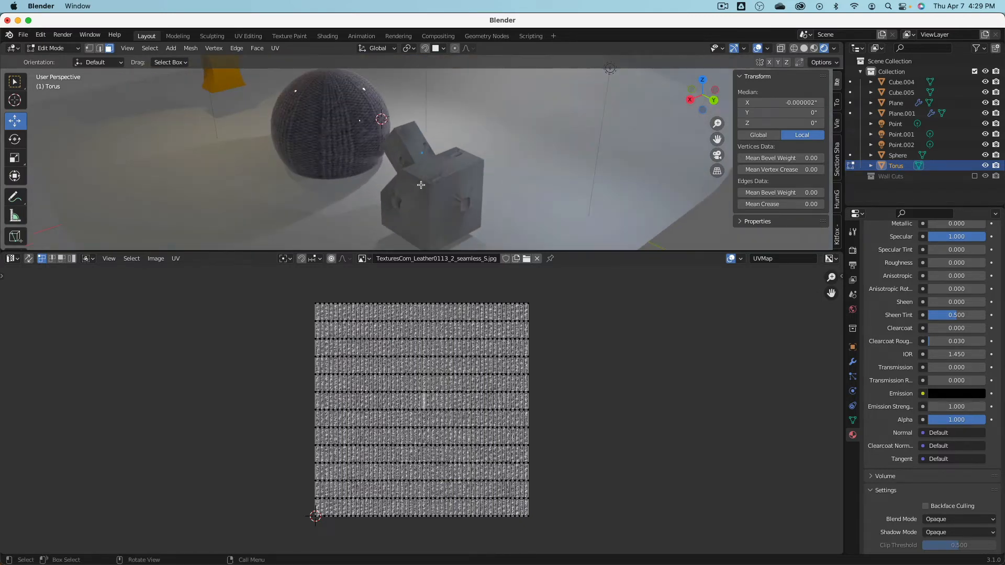
click(57, 49)
click(65, 63)
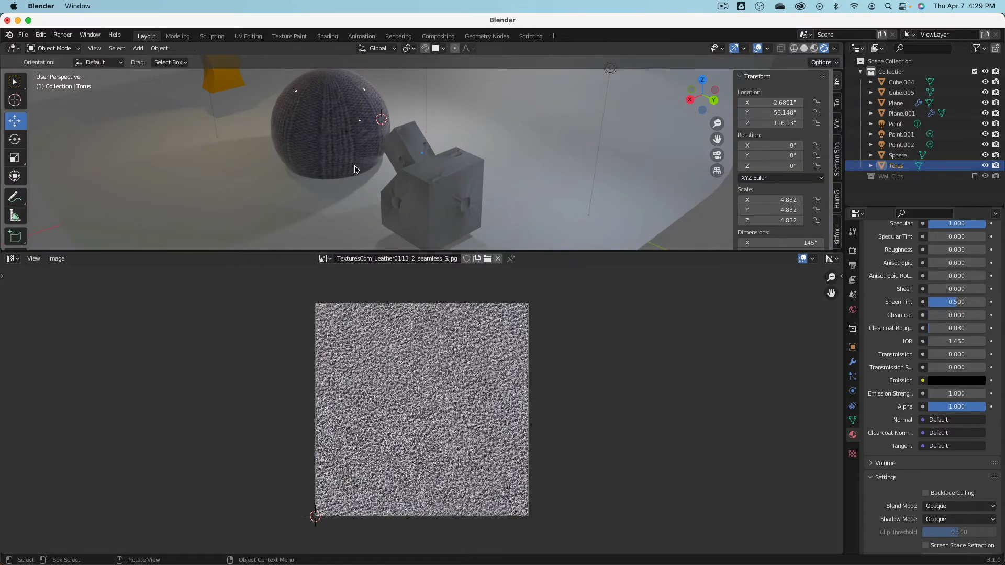
Examine the larger cube's UV layout over its tufted leather image in Edit Mode, then return to Object Mode.
middle_drag(220, 157, 497, 166)
click(445, 160)
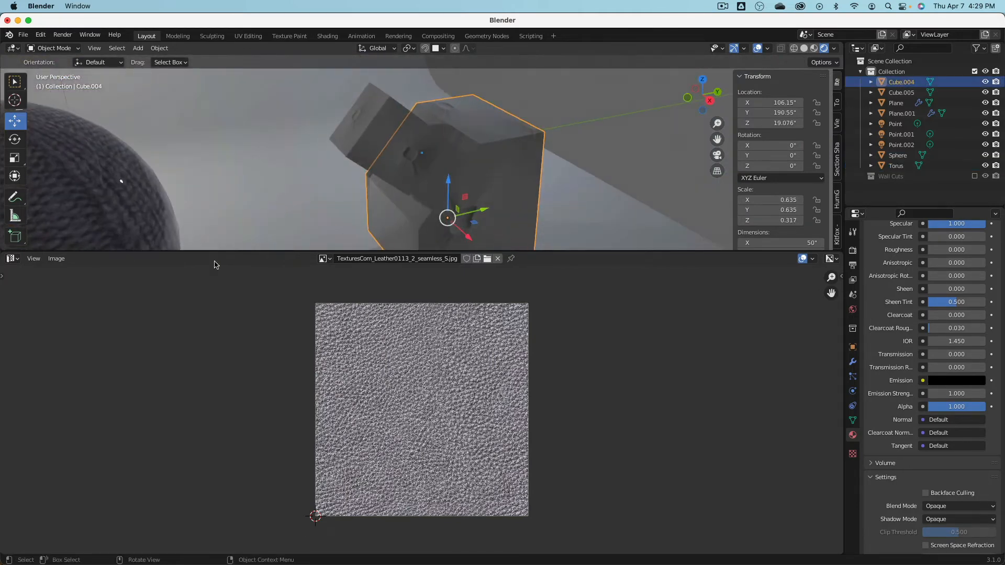
click(12, 259)
key(Tab)
key(a)
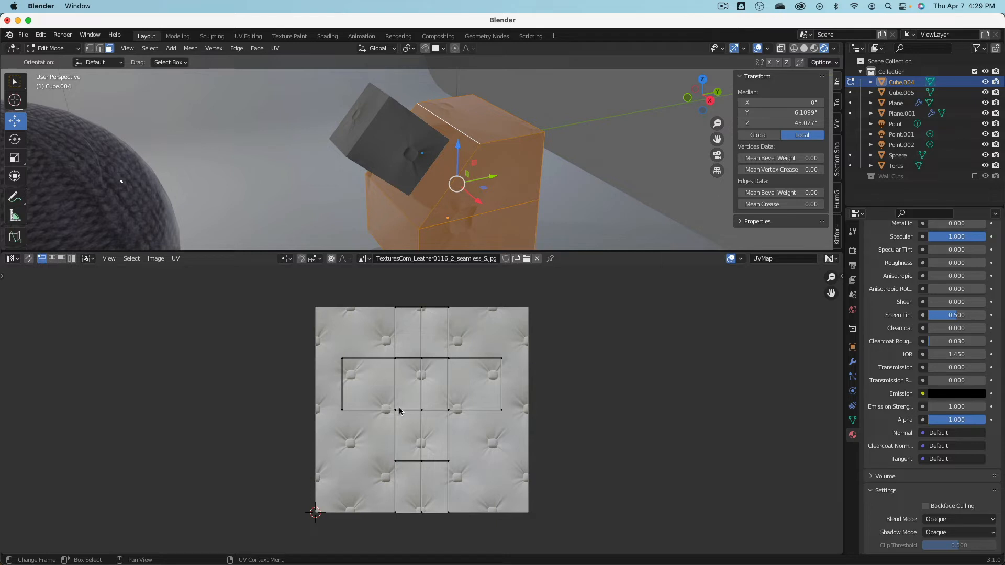
scroll(390, 202, down, 4)
key(Tab)
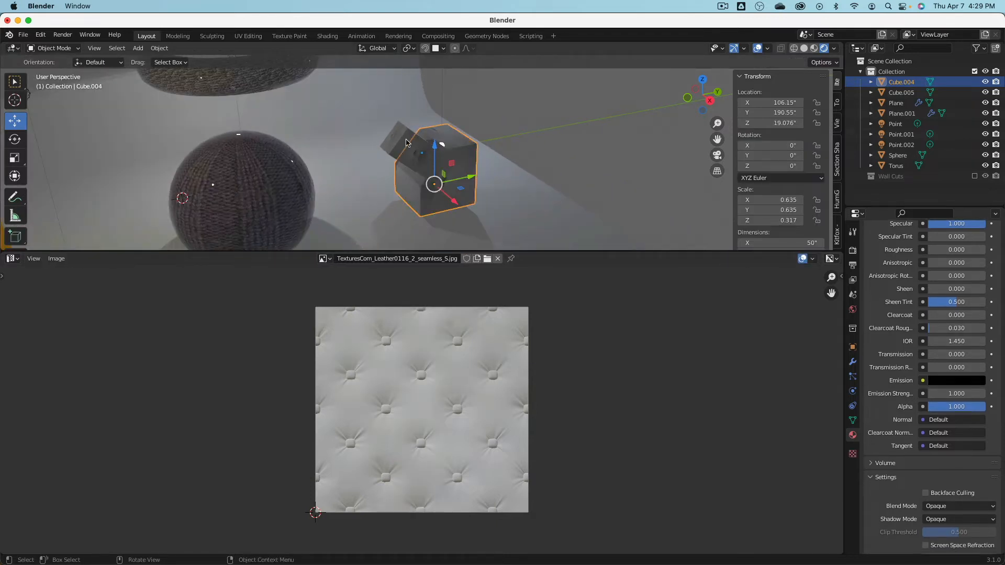
Examine the small tilted cube's UV layout over the leather image in Edit Mode, then return to Object Mode.
click(399, 140)
key(Tab)
key(a)
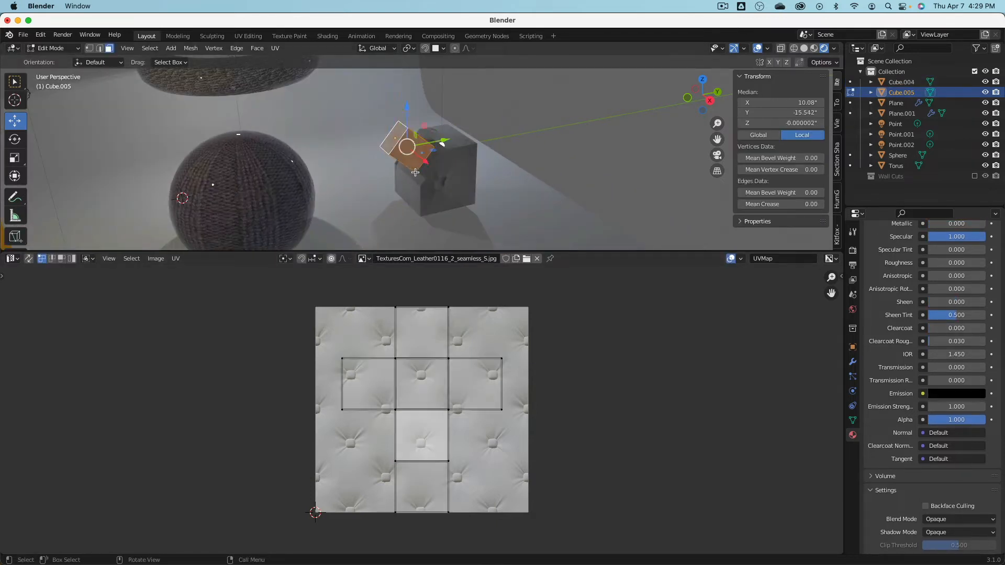
key(Tab)
Examine the UV layout of the yellow perforated wall in Edit Mode, then return to Object Mode.
scroll(438, 171, down, 3)
shift+middle_drag(438, 170, 561, 170)
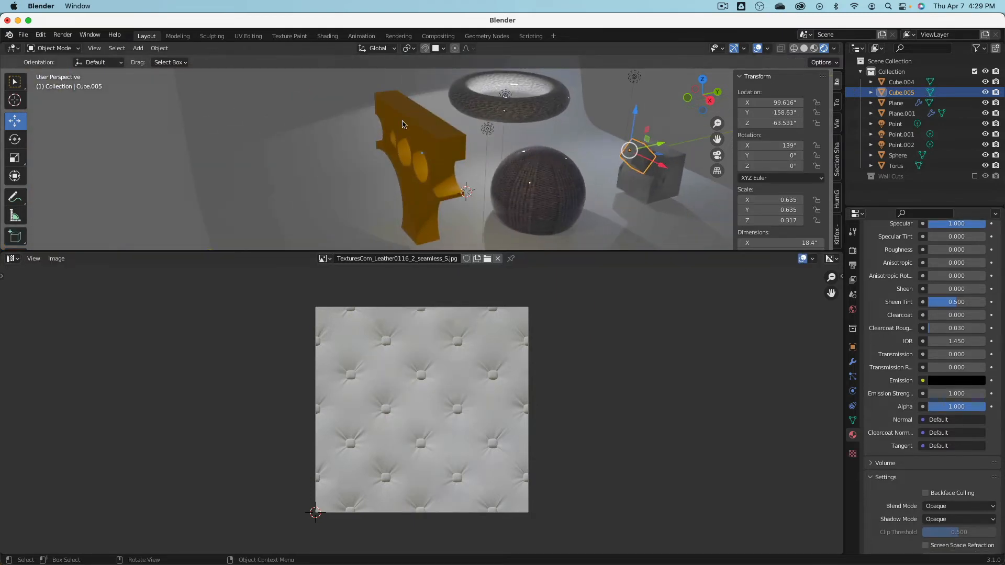
click(408, 139)
key(Tab)
key(a)
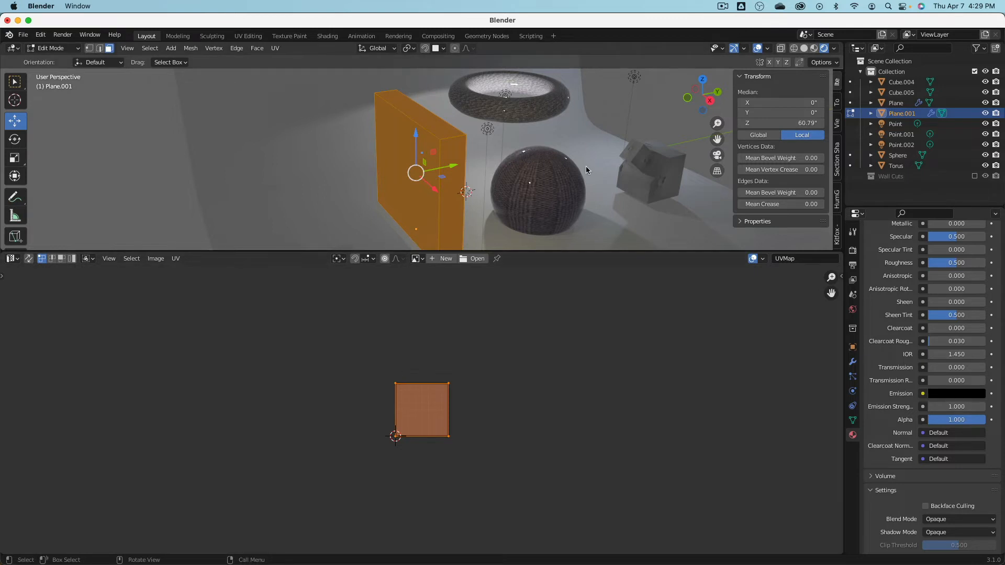
key(Tab)
Select the larger cube and change the UV Editor area to the Shader Editor.
middle_drag(587, 170, 545, 170)
scroll(546, 166, right, 15)
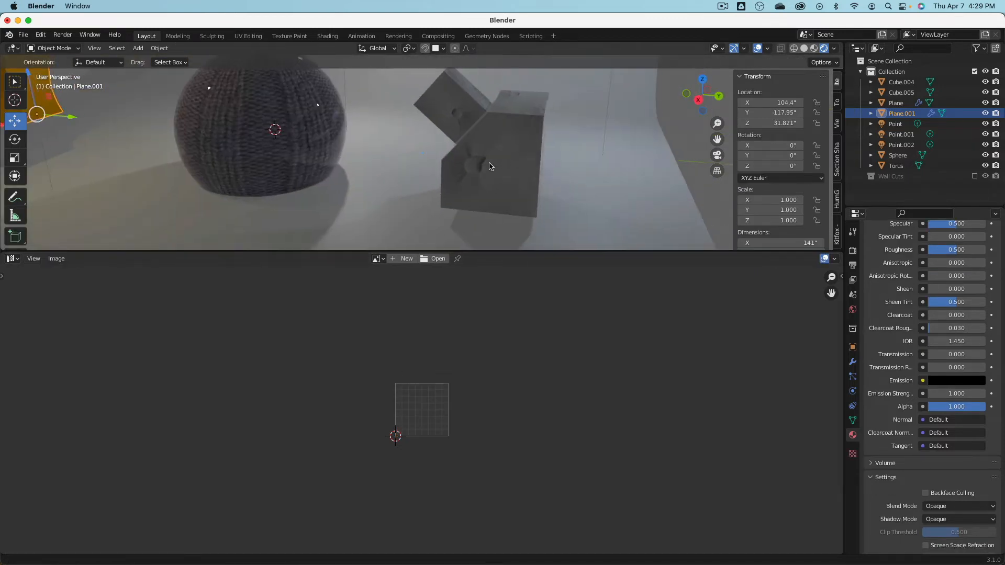
click(471, 172)
click(12, 259)
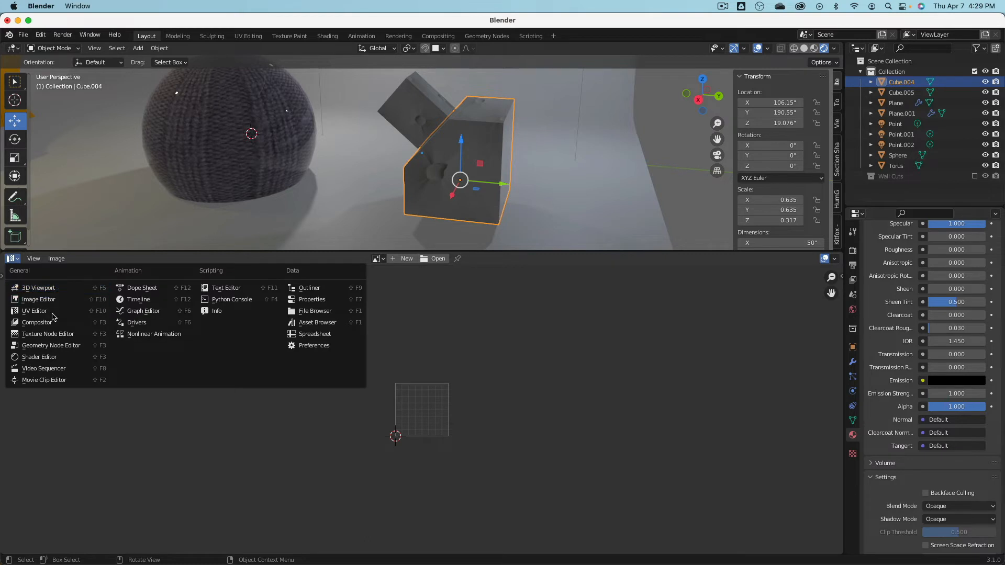
click(49, 359)
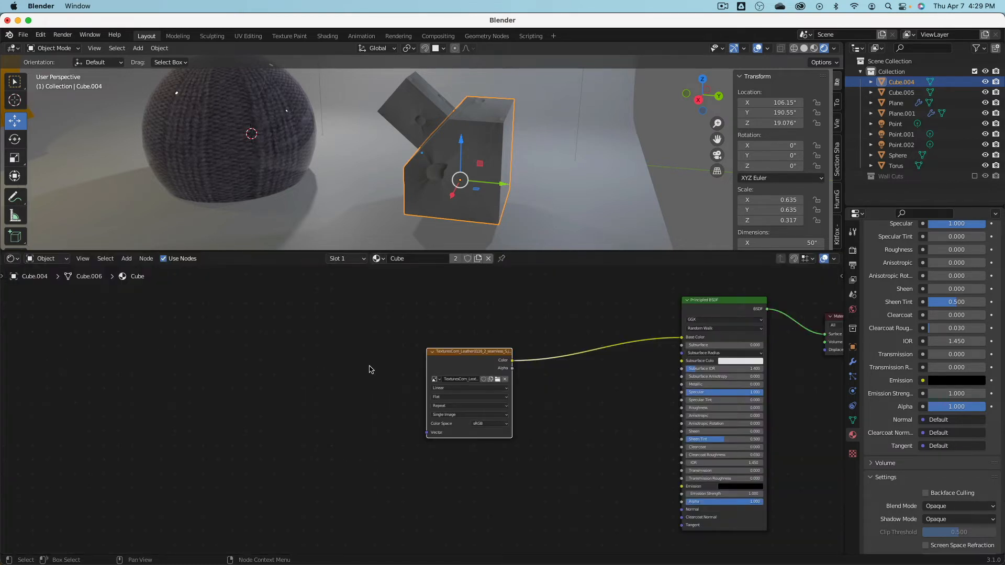
Add a Texture Coordinate node to the larger cube's material, well before the leather image texture node.
middle_drag(374, 371, 338, 402)
scroll(415, 129, down, 4)
middle_drag(484, 132, 527, 137)
scroll(454, 141, up, 3)
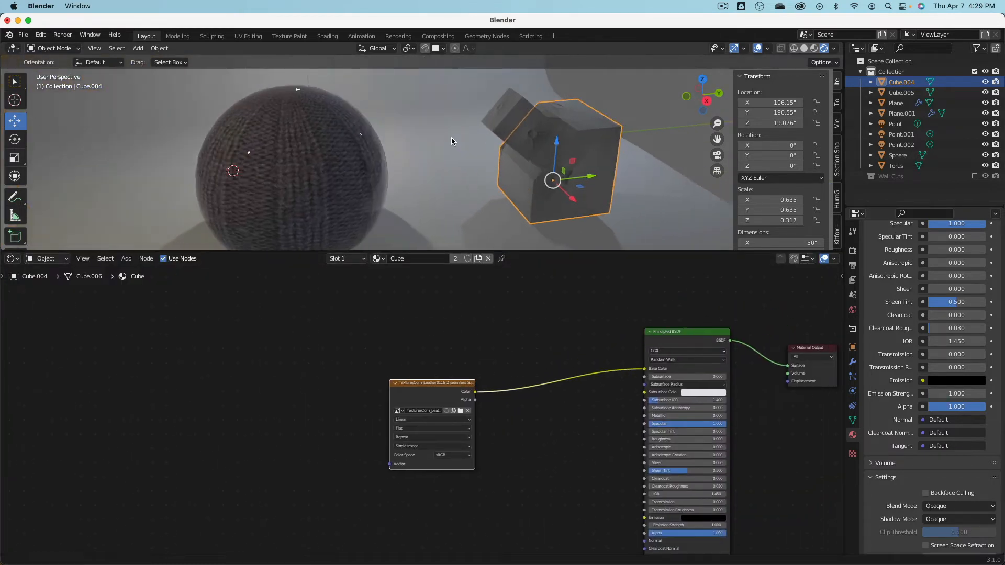
middle_drag(454, 141, 404, 139)
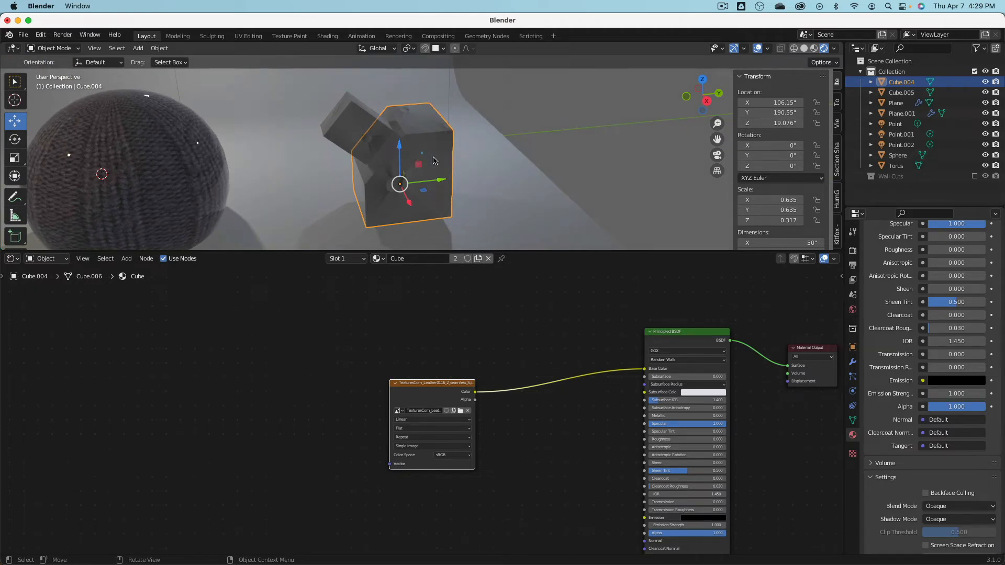
click(127, 260)
mouse_move(163, 292)
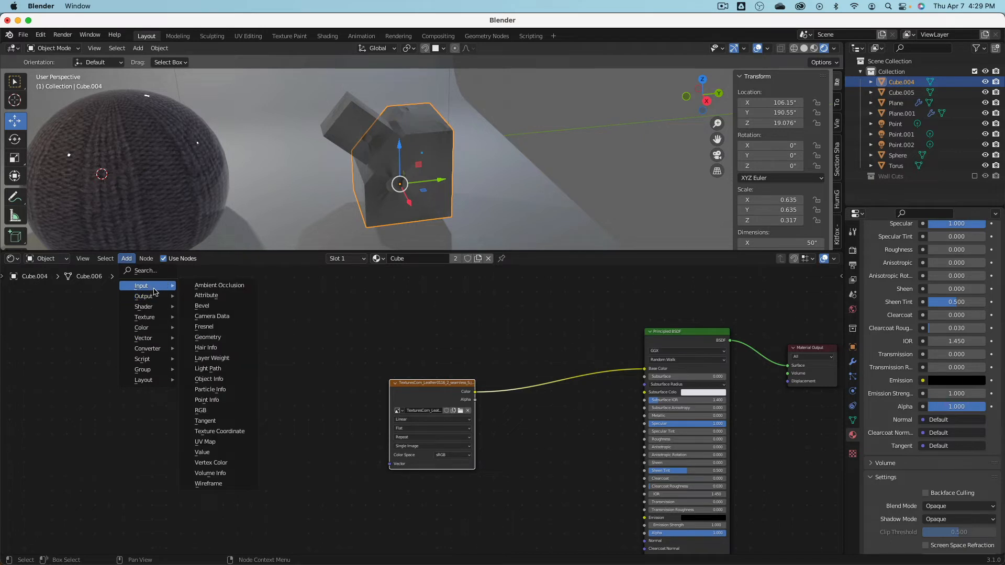
click(219, 431)
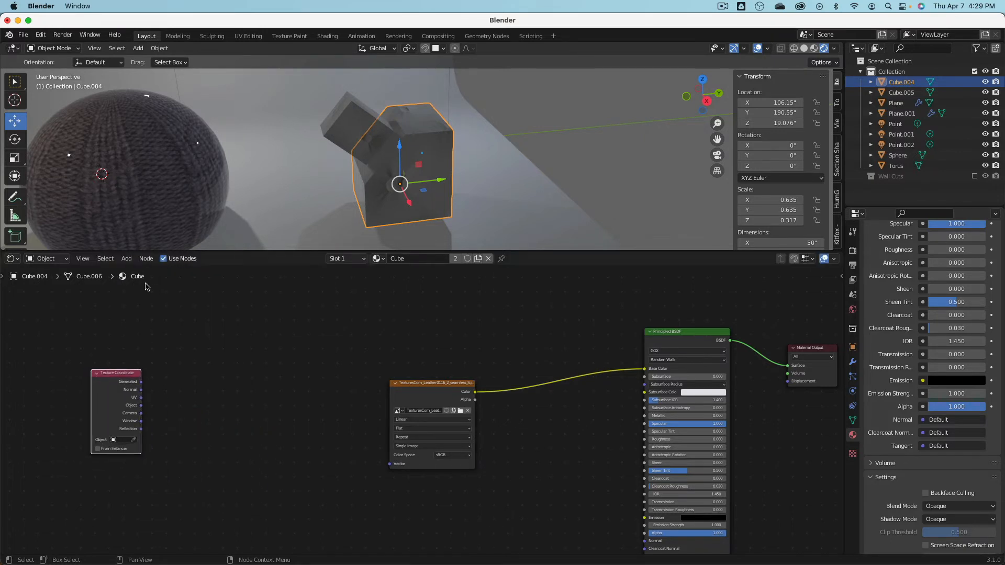
Add a Mapping node between the Texture Coordinate node and the leather image texture node.
click(127, 259)
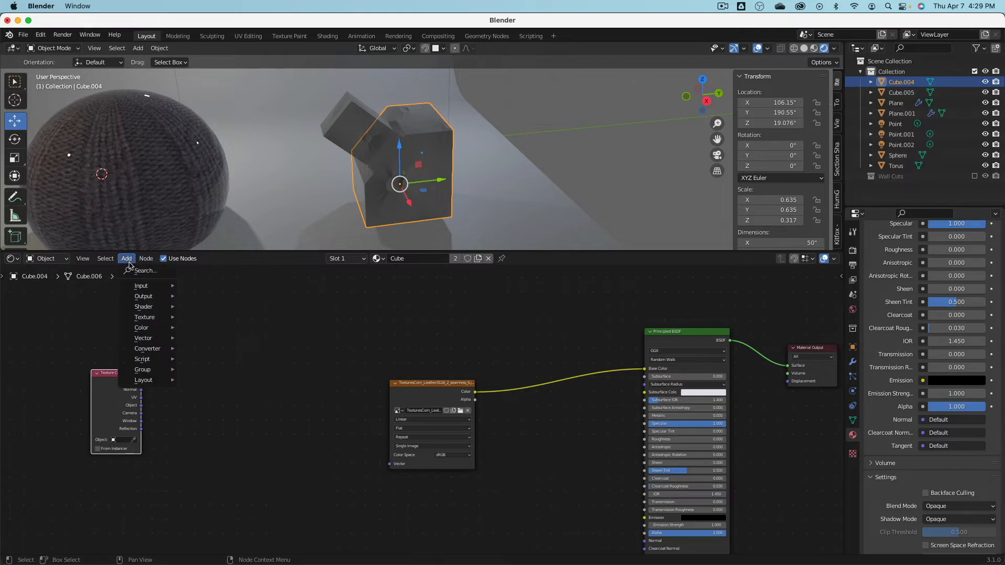
mouse_move(150, 309)
mouse_move(155, 339)
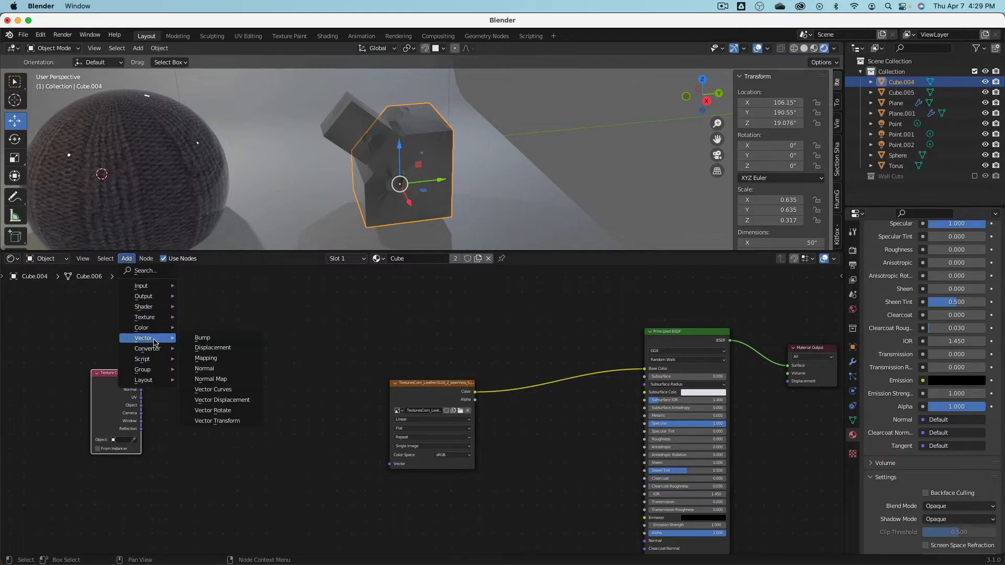
click(219, 360)
click(203, 356)
scroll(123, 387, up, 1)
middle_drag(123, 387, 225, 360)
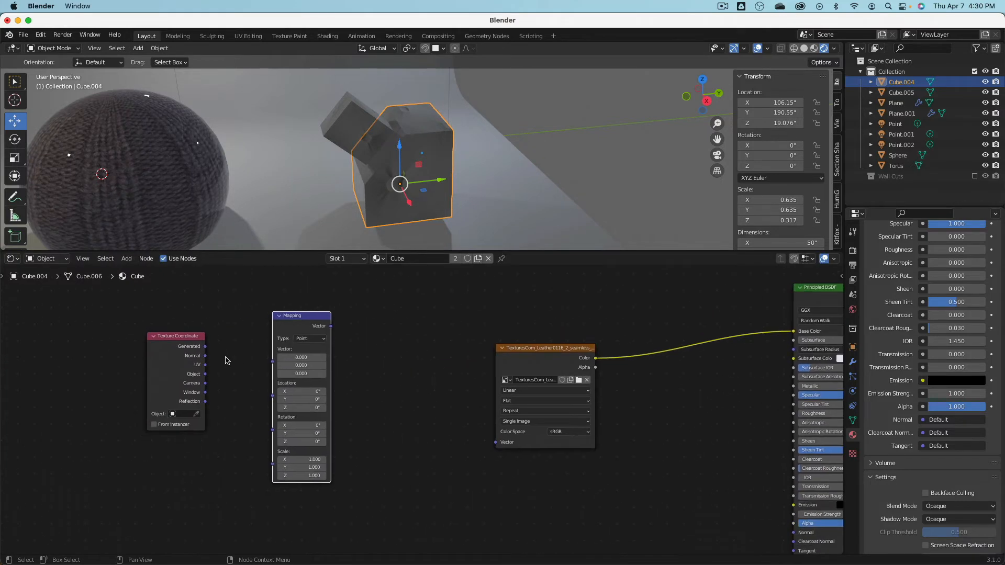
Connect the Texture Coordinate UV output through the Mapping node to the image texture's Vector input, spacing the nodes apart.
scroll(193, 365, up, 2)
drag(182, 382, 263, 382)
drag(328, 340, 522, 474)
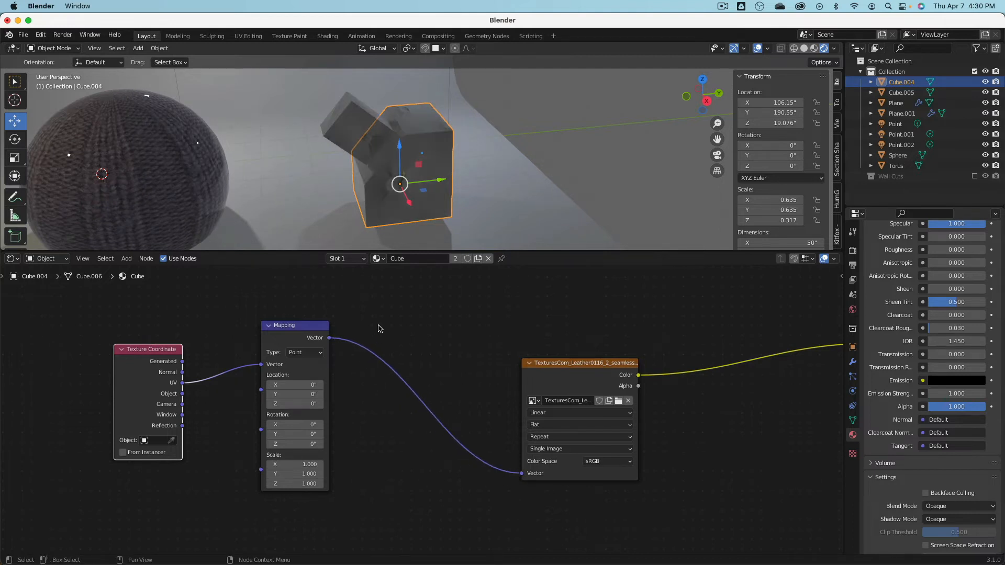
drag(136, 367, 110, 363)
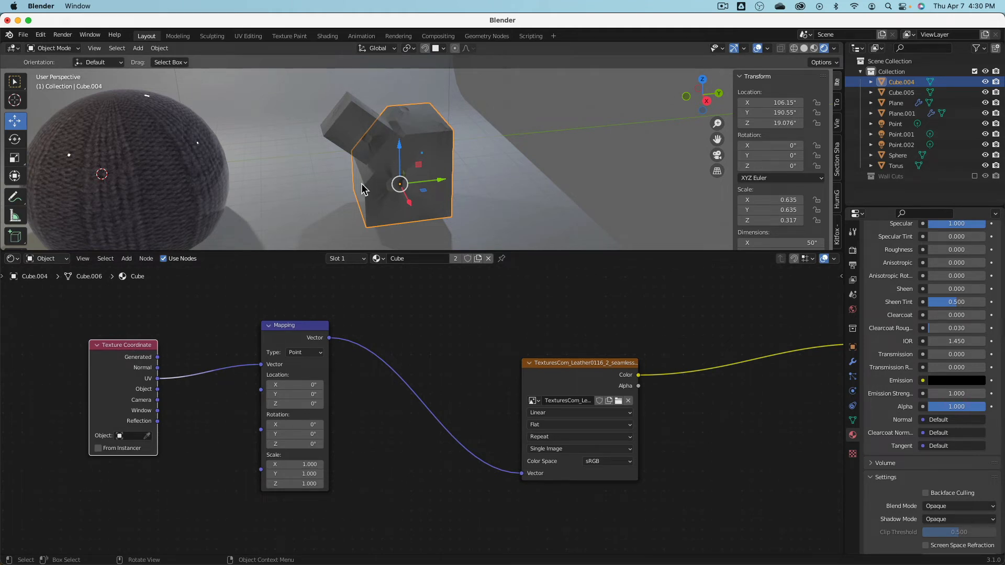
Switch to the browser and view the UV mapping illustrations showing a checkered cube being unfolded.
key(super+Tab)
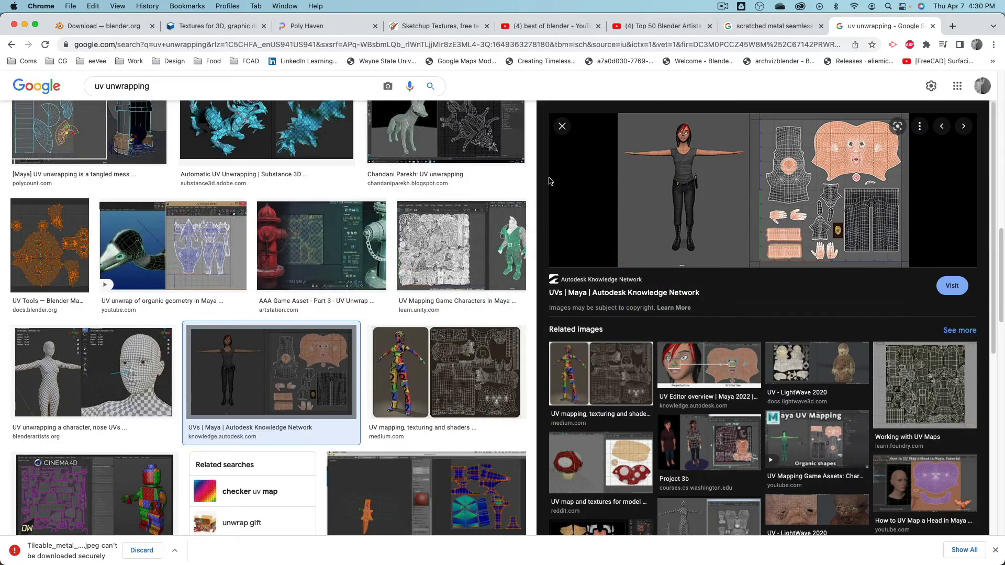
scroll(502, 210, up, 10)
click(460, 231)
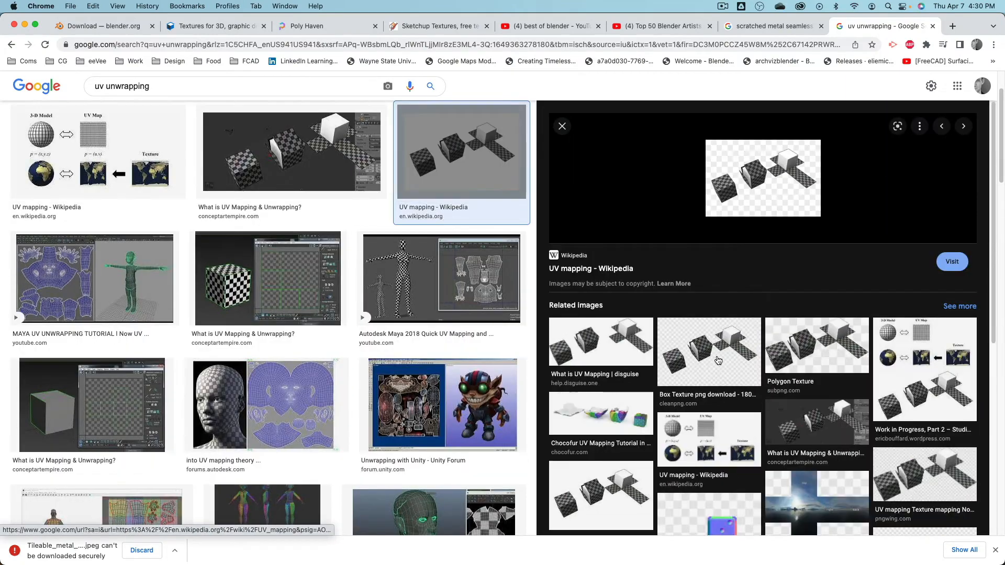
click(905, 366)
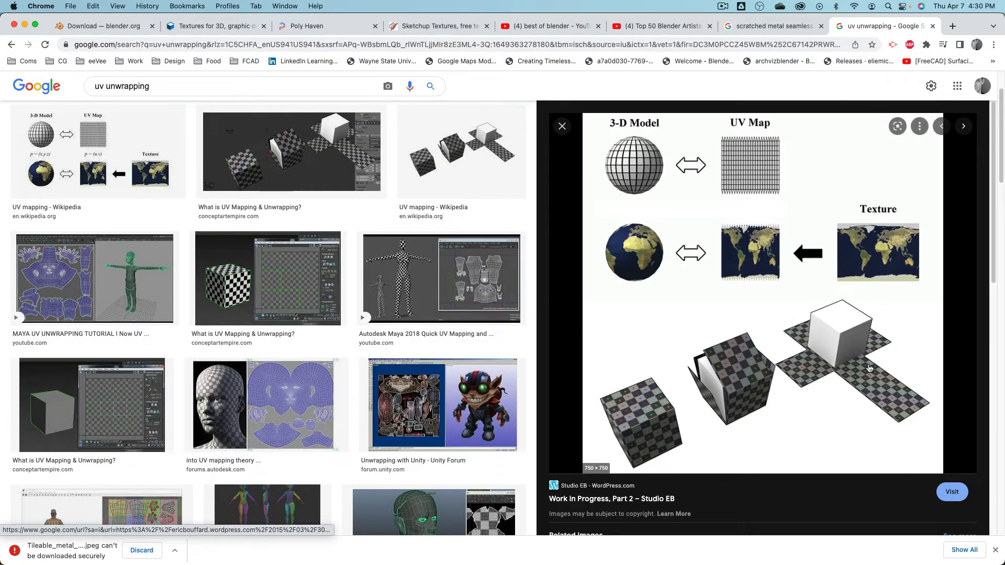
Switch back to Blender and move the Mapping node slightly closer to the image texture node.
key(super+Tab)
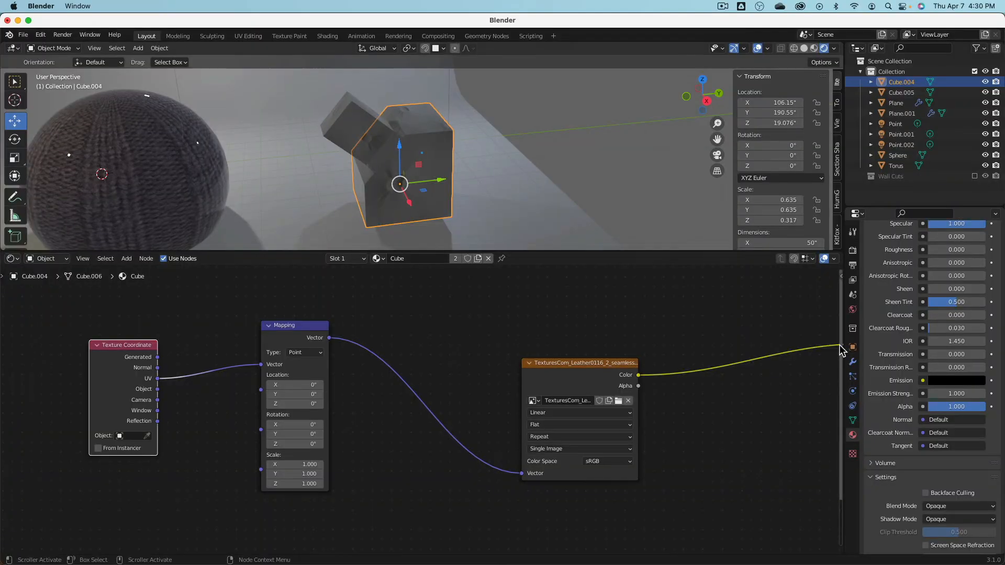
drag(303, 328, 324, 315)
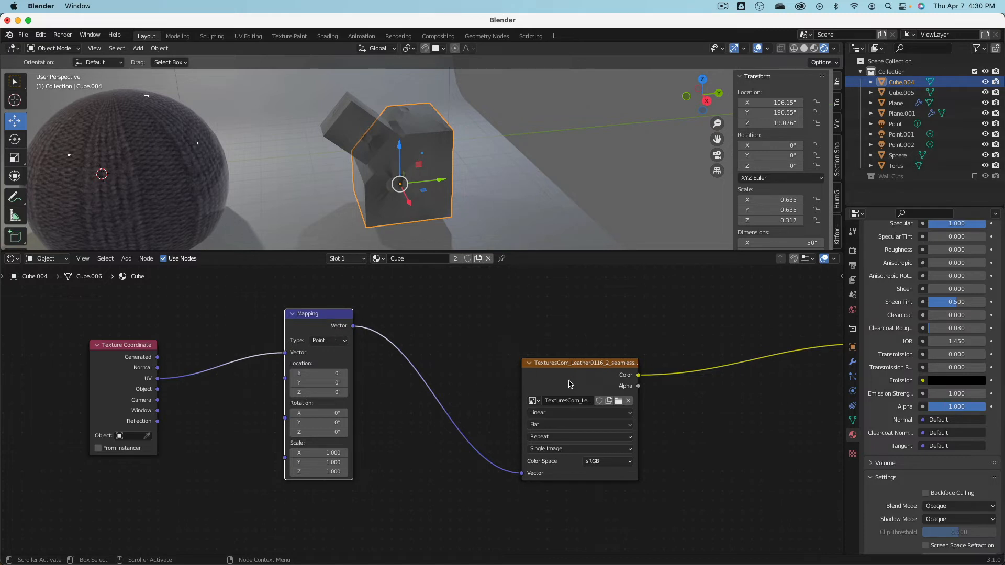
middle_drag(666, 375, 419, 358)
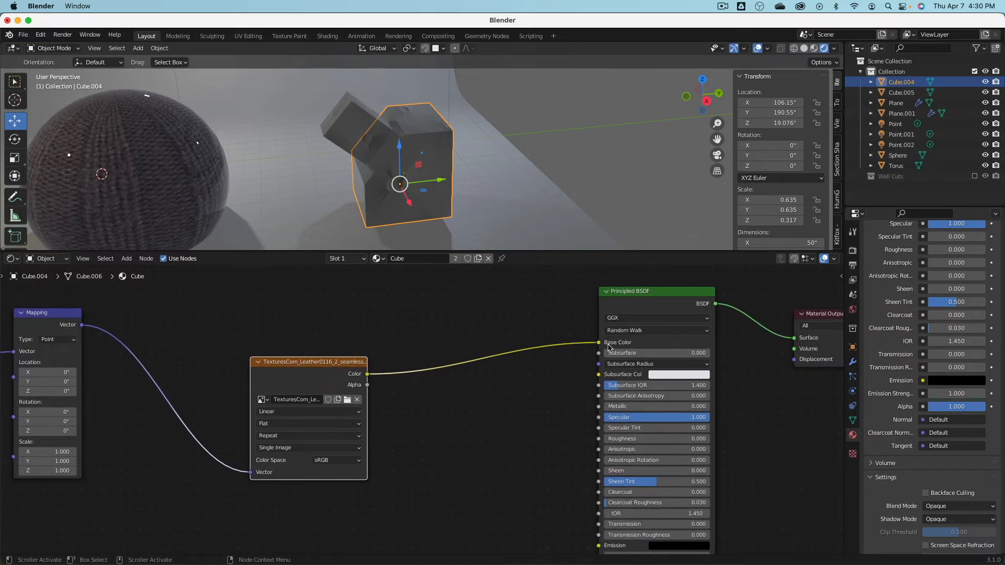
middle_drag(352, 334, 606, 337)
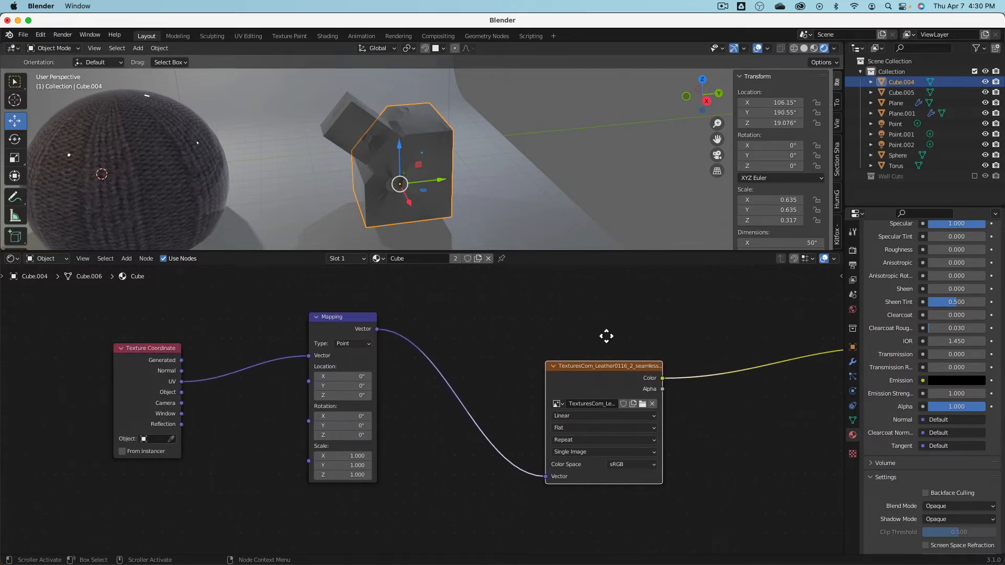
Set the Mapping node's X, Y and Z scale to 4 and check the leather pattern on the larger cube.
drag(351, 455, 346, 481)
scroll(351, 455, up, 1)
text(4)
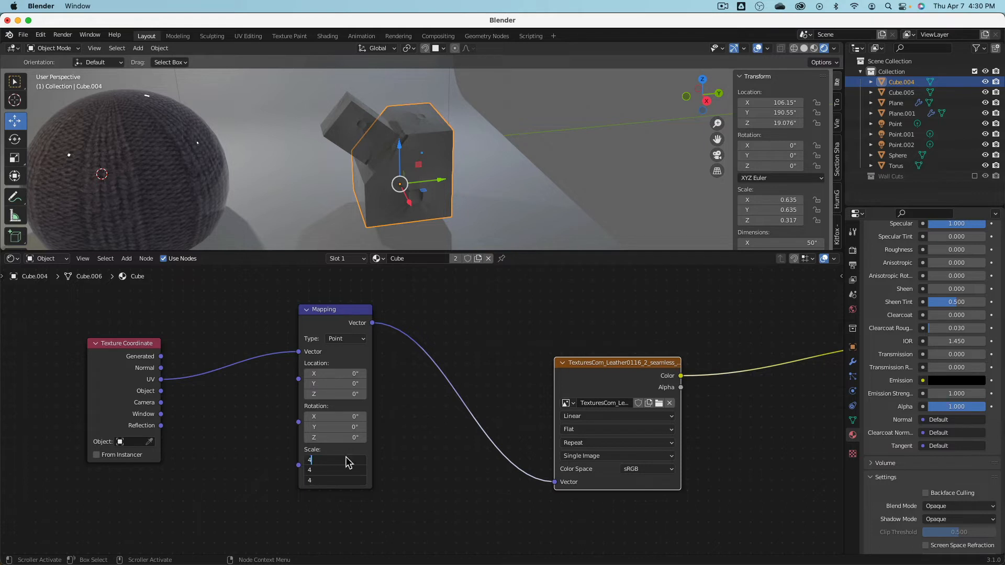
key(Return)
middle_drag(335, 210, 489, 133)
scroll(354, 203, up, 3)
mouse_move(351, 471)
mouse_down()
mouse_move(309, 471)
mouse_move(361, 471)
mouse_up()
click(350, 471)
text(4)
key(Return)
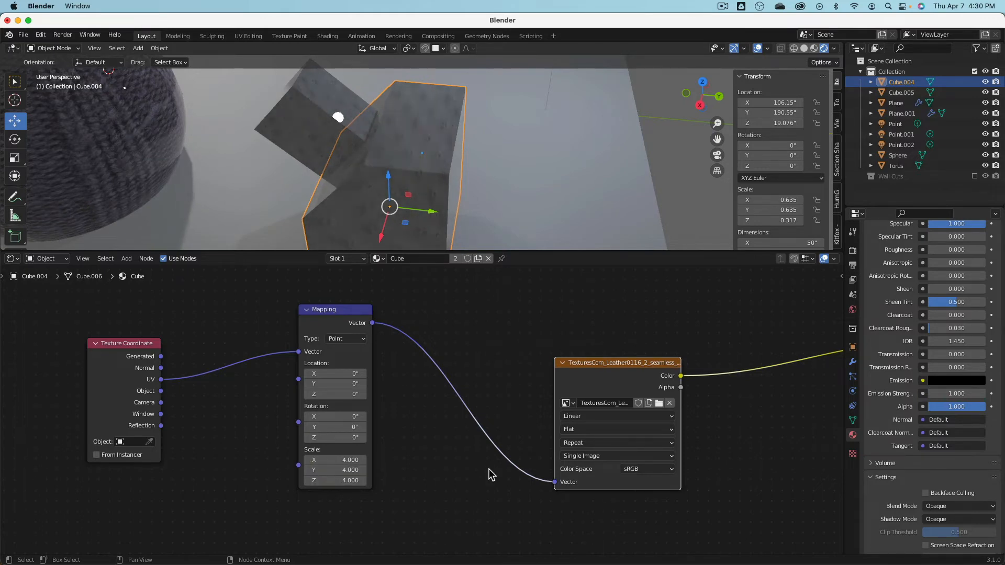
Select the knitted sphere and add a Texture Coordinate node to its material, well before the image texture node.
scroll(338, 197, down, 3)
shift+middle_drag(226, 148, 323, 164)
click(324, 163)
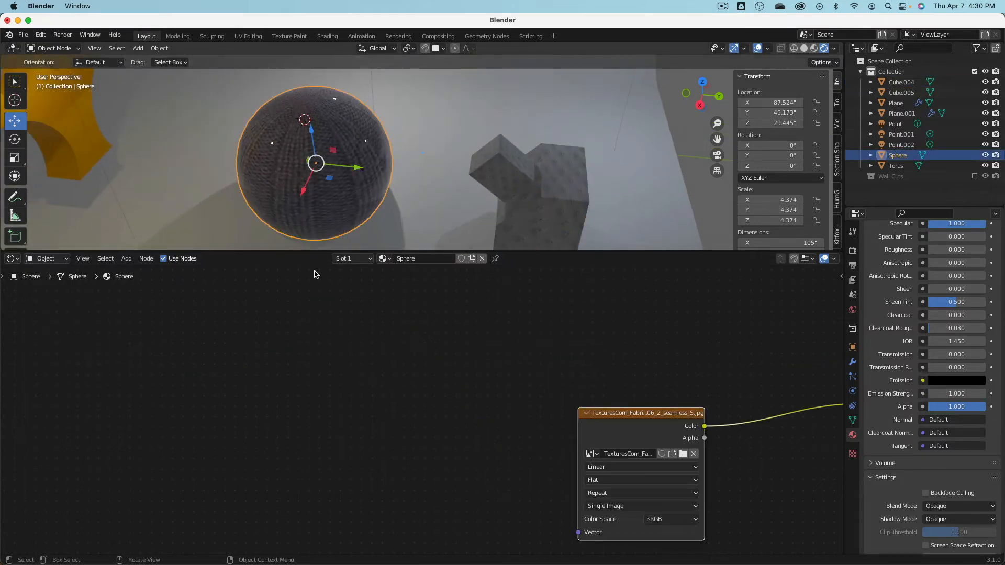
click(115, 263)
mouse_move(123, 261)
mouse_move(140, 286)
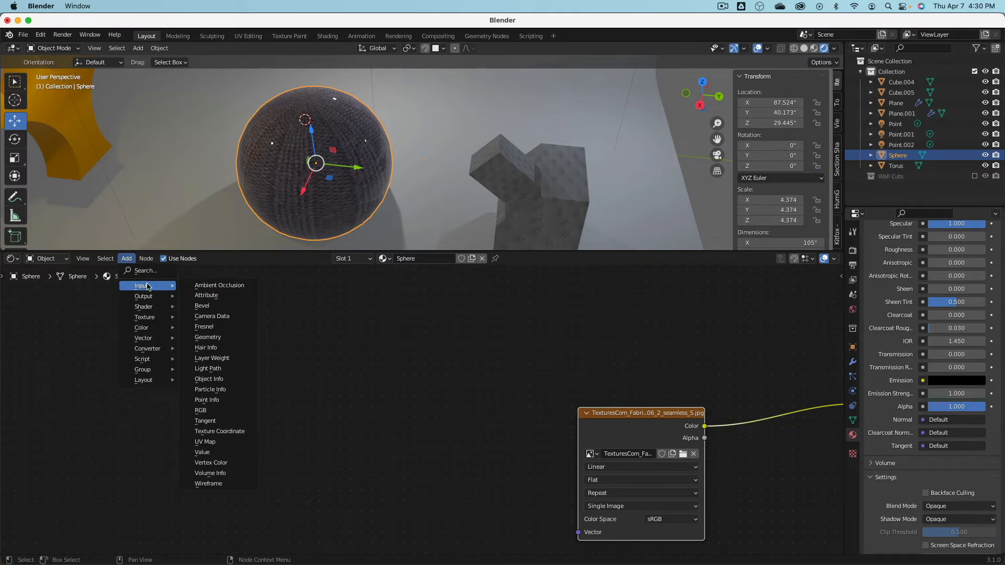
click(219, 431)
click(193, 358)
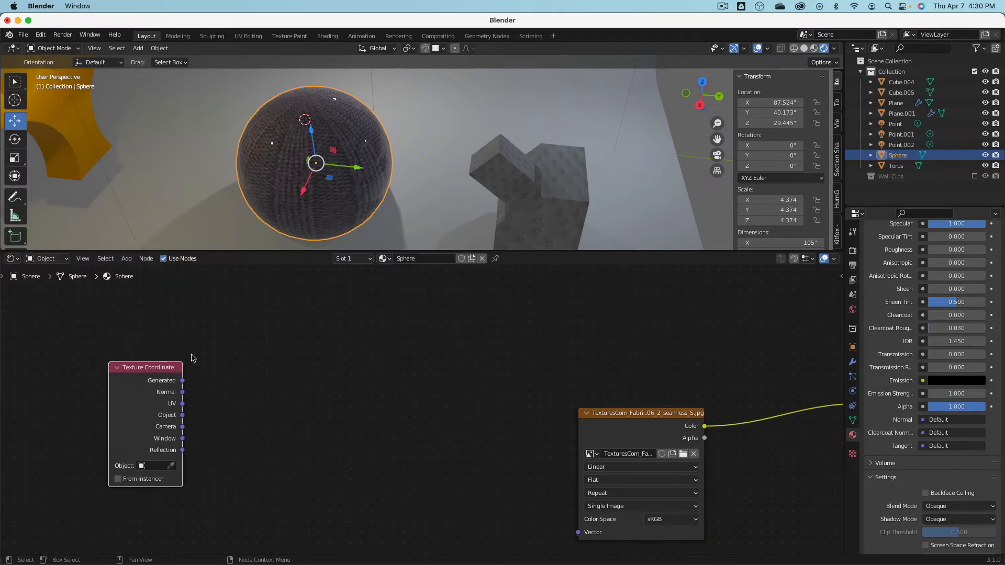
Add a Mapping node and connect the Texture Coordinate UV output through it to the fabric image texture's Vector input.
click(127, 260)
mouse_move(166, 339)
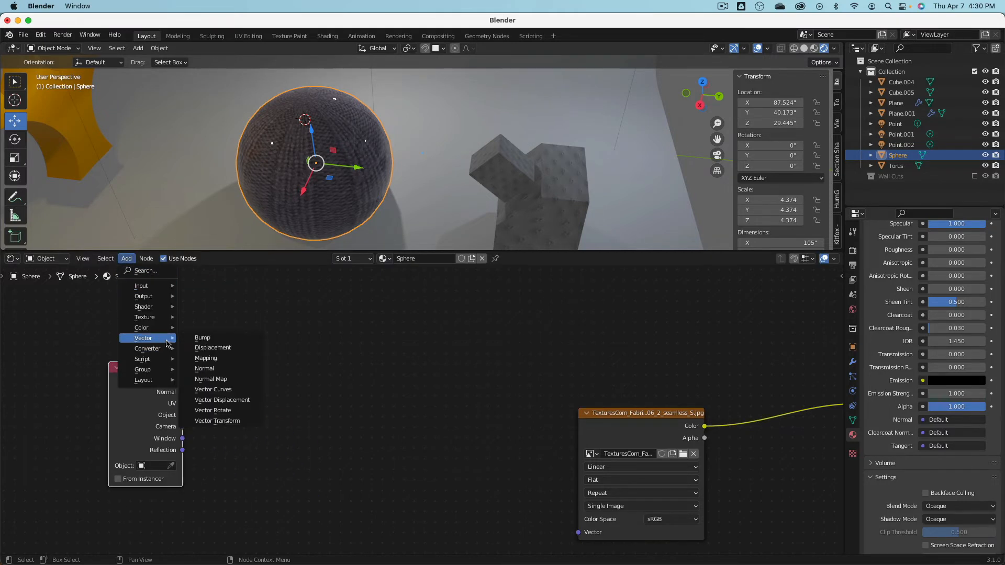
click(221, 365)
drag(183, 403, 256, 436)
drag(329, 391, 592, 436)
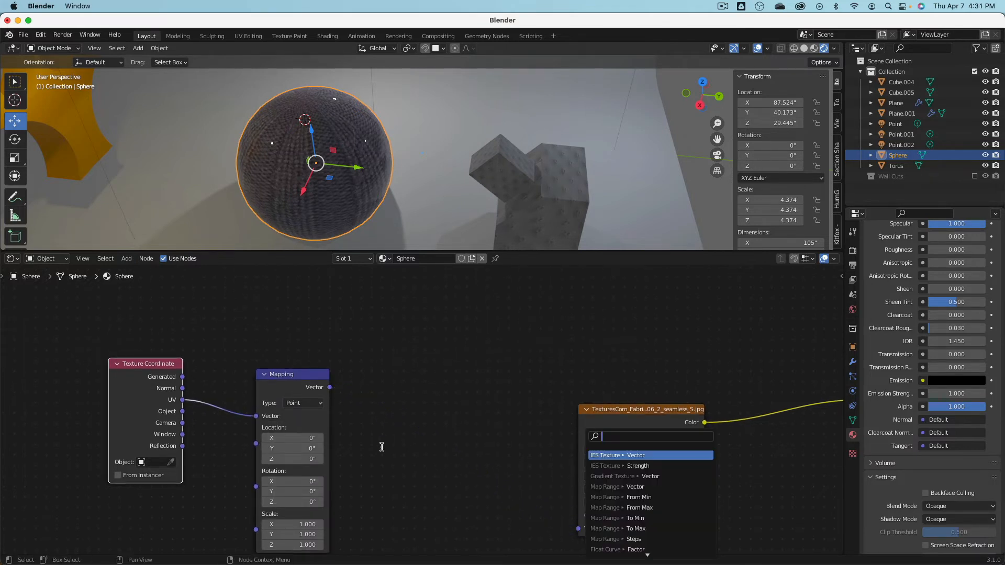
click(330, 390)
drag(330, 388, 578, 529)
middle_drag(424, 480, 433, 444)
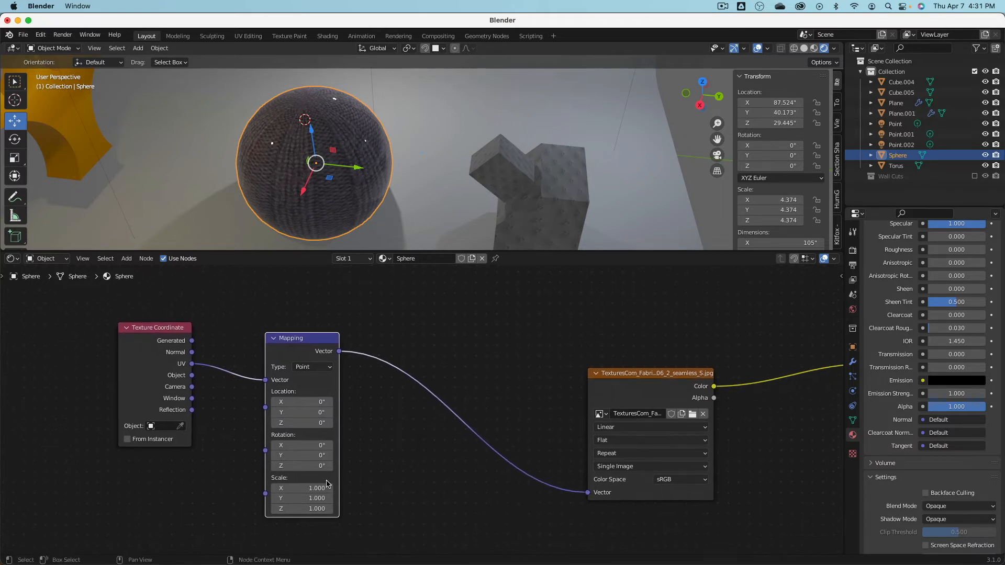
Try Mapping scales of 4, 0.1, 0.4 and 0 on the sphere's fabric, settling on 1.4 for X, Y and Z.
mouse_move(321, 486)
mouse_down()
mouse_move(321, 509)
mouse_move(292, 509)
mouse_up()
text(4)
key(Return)
text(0.1)
key(Return)
text(0.4)
key(Return)
text(0)
key(Return)
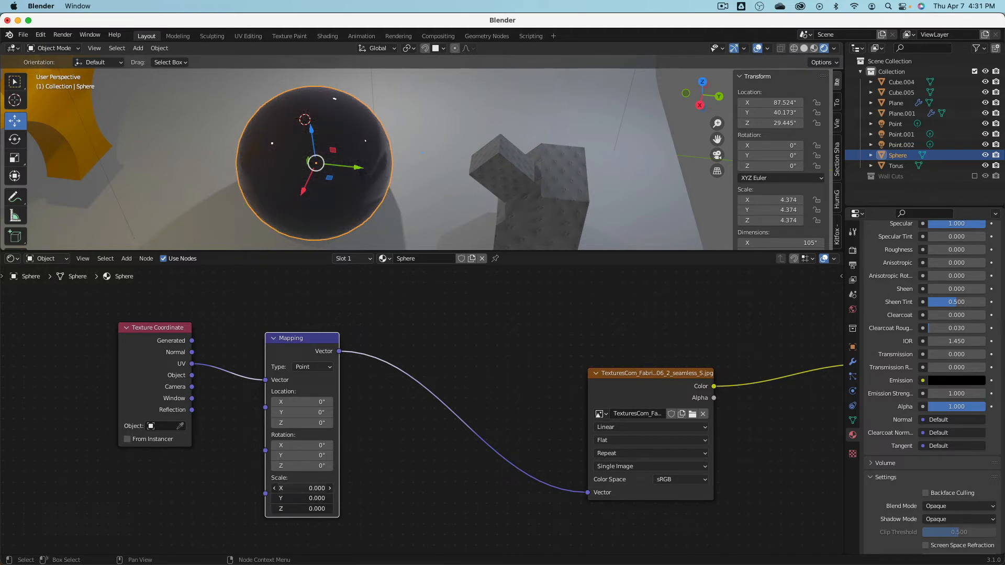
drag(302, 488, 341, 489)
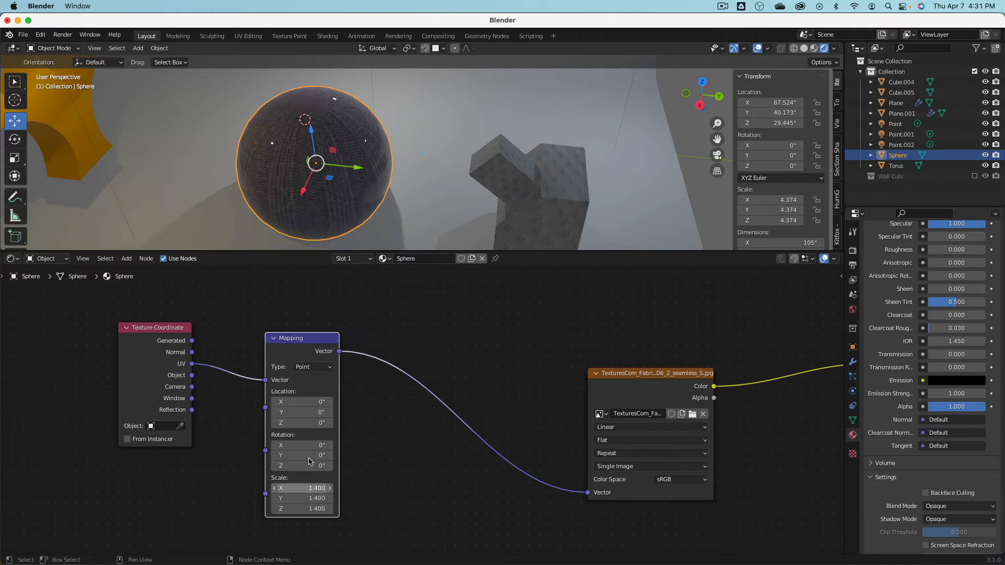
Copy the sphere's Texture Coordinate and Mapping nodes into the torus's Donut material and connect Mapping to the leather texture's Vector input.
middle_drag(348, 168, 359, 179)
click(373, 189)
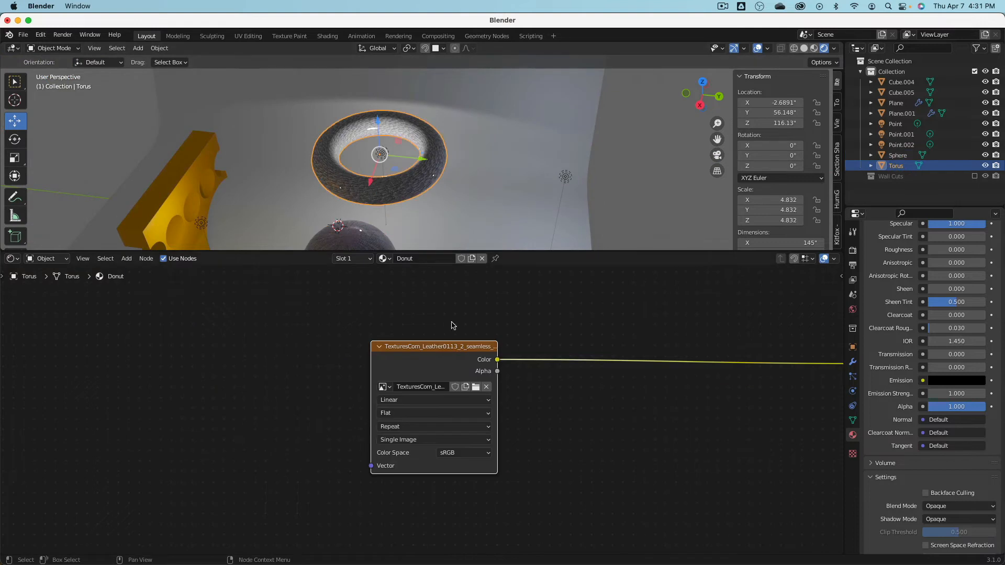
shift+middle_drag(345, 242, 340, 198)
click(340, 197)
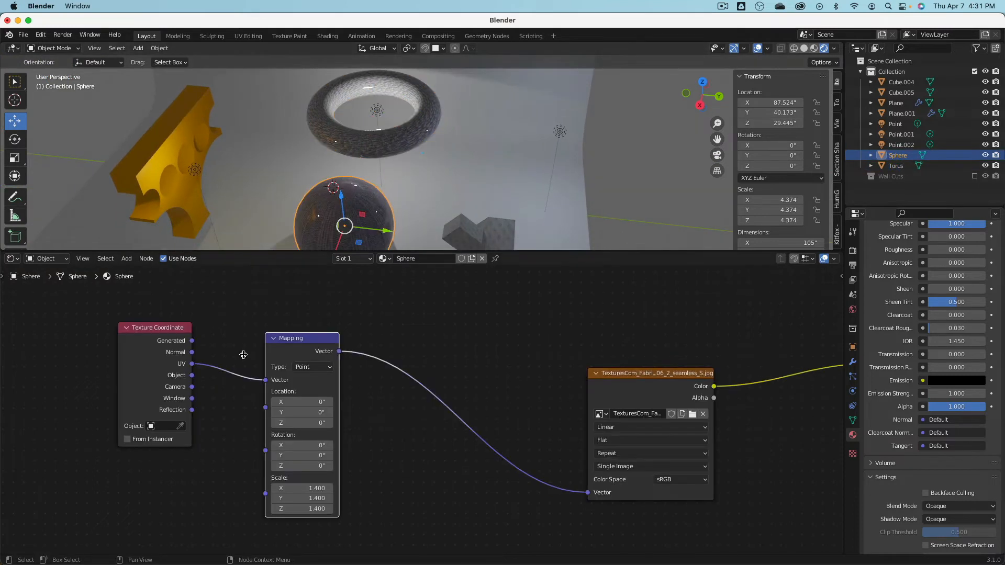
click(157, 341)
click(277, 347)
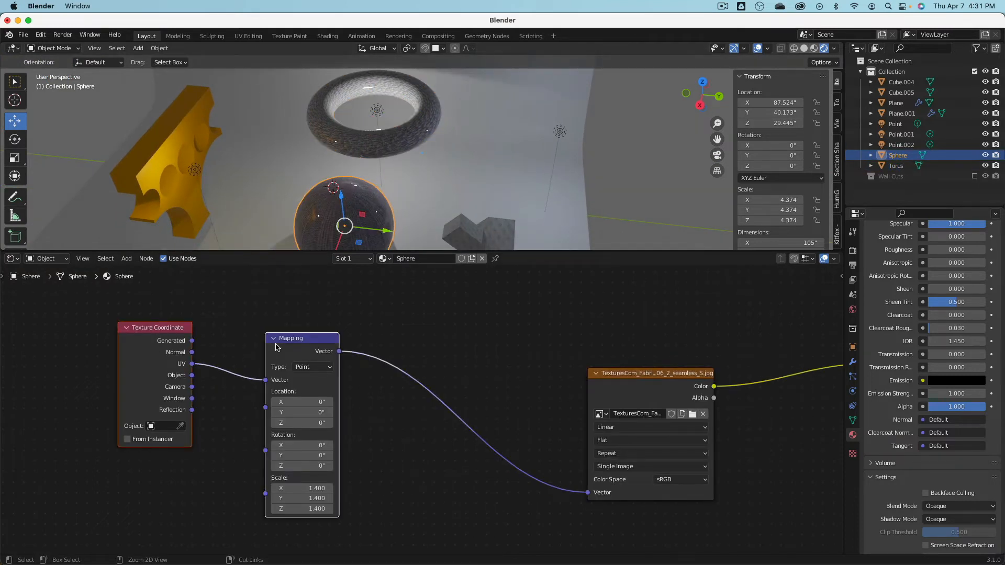
click(341, 145)
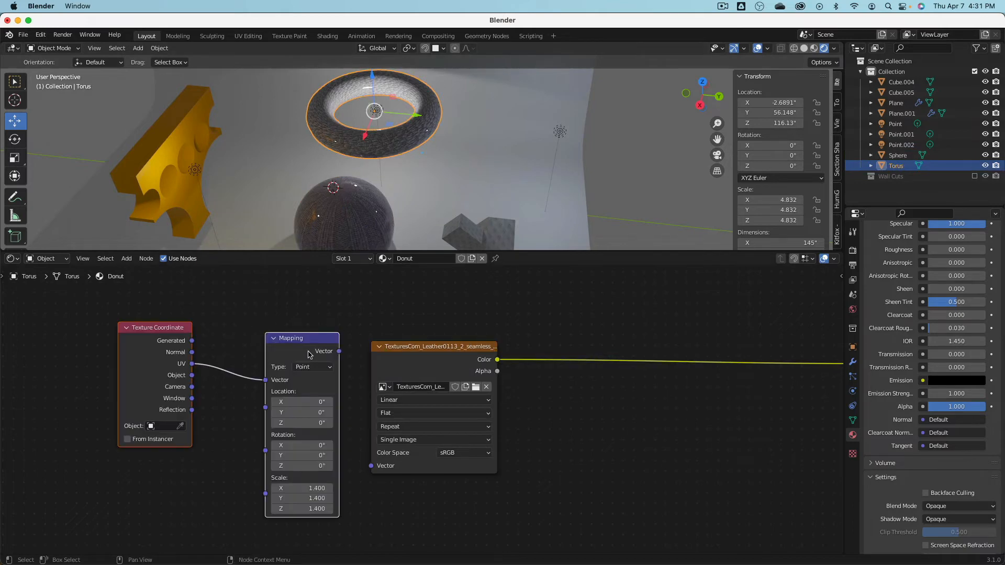
drag(339, 351, 371, 466)
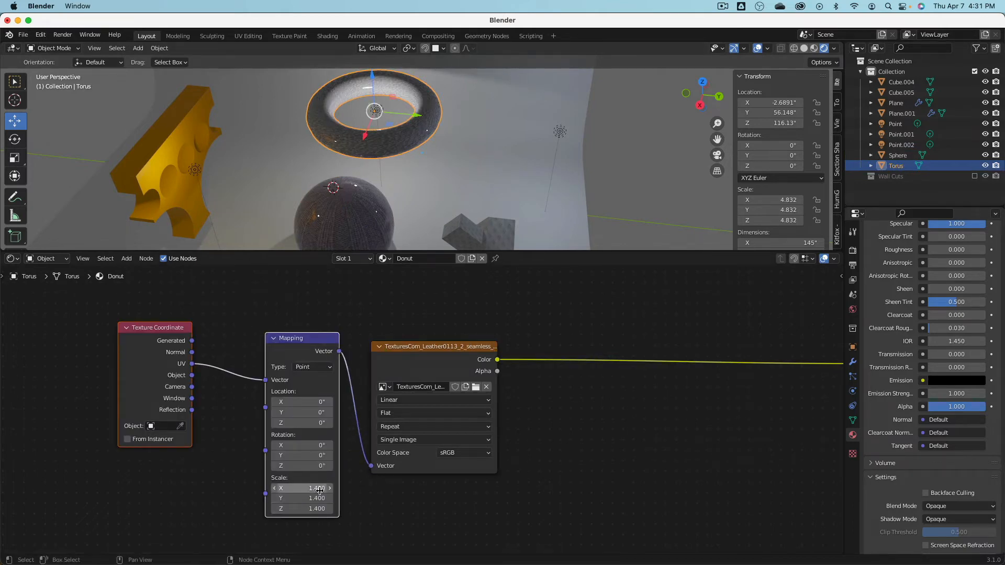
Reposition the two pasted nodes beside the leather texture and set the torus Mapping scale to 1.5 on all axes.
scroll(393, 123, up, 4)
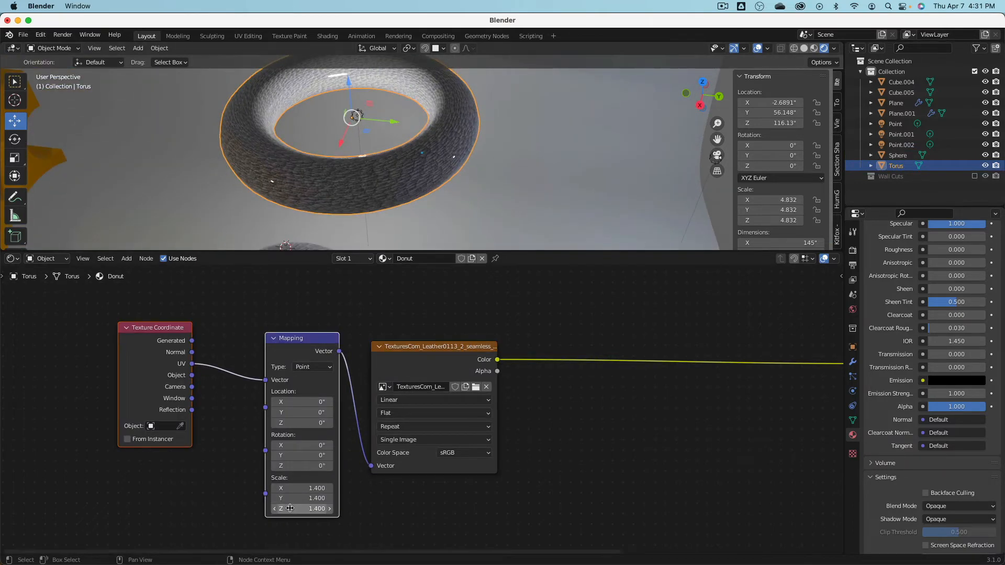
key(g)
click(283, 449)
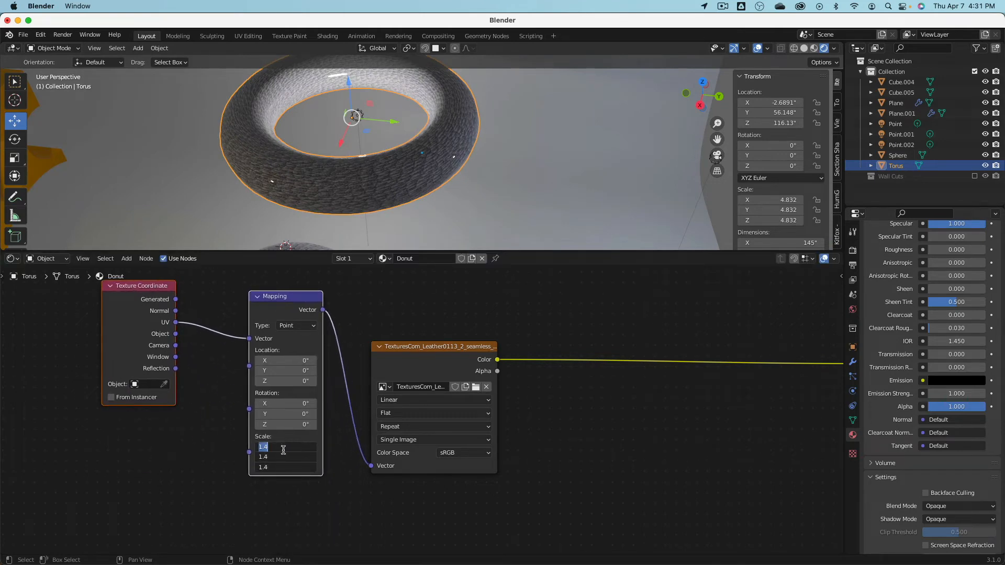
key(g)
click(346, 487)
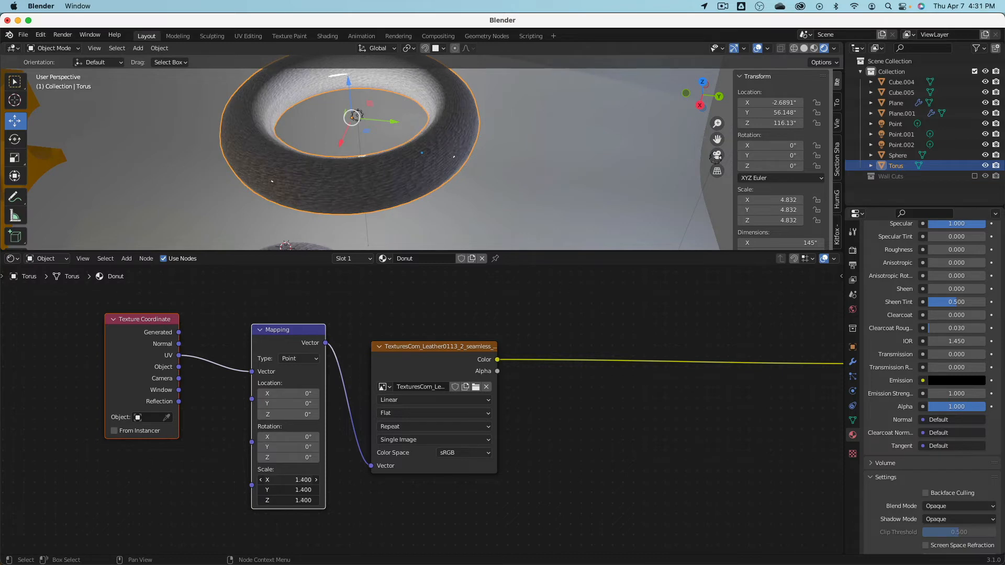
mouse_move(288, 480)
mouse_down()
mouse_move(256, 480)
mouse_move(287, 480)
mouse_up()
Enlarge the 3D viewport by shrinking the node editor below it, and frame the torus, sphere and cubes together.
scroll(554, 388, down, 3)
middle_drag(604, 398, 417, 361)
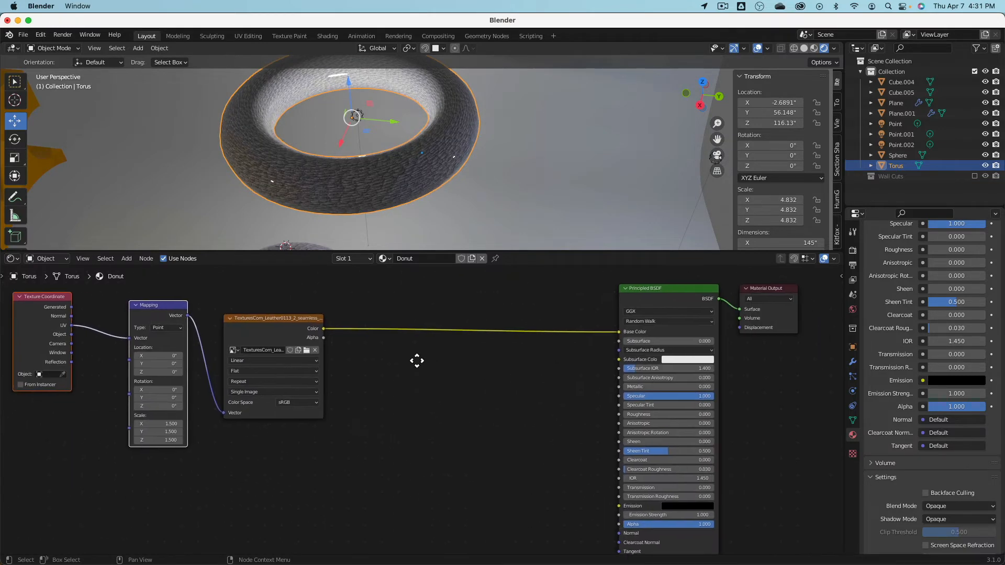
scroll(417, 354, down, 5)
scroll(366, 151, down, 5)
drag(357, 254, 366, 395)
scroll(416, 258, up, 3)
middle_drag(394, 214, 210, 165)
middle_drag(208, 122, 404, 188)
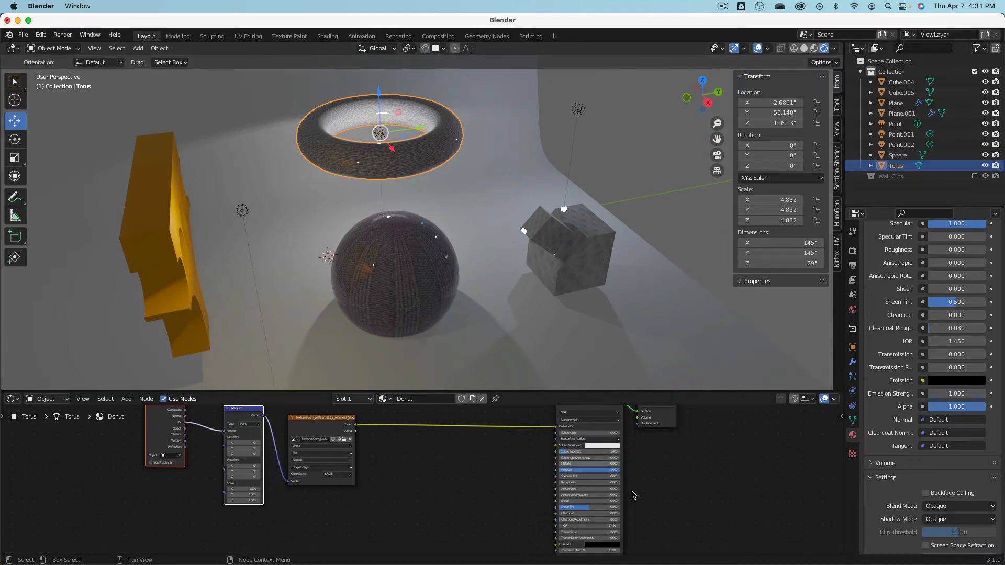
middle_drag(539, 451, 509, 472)
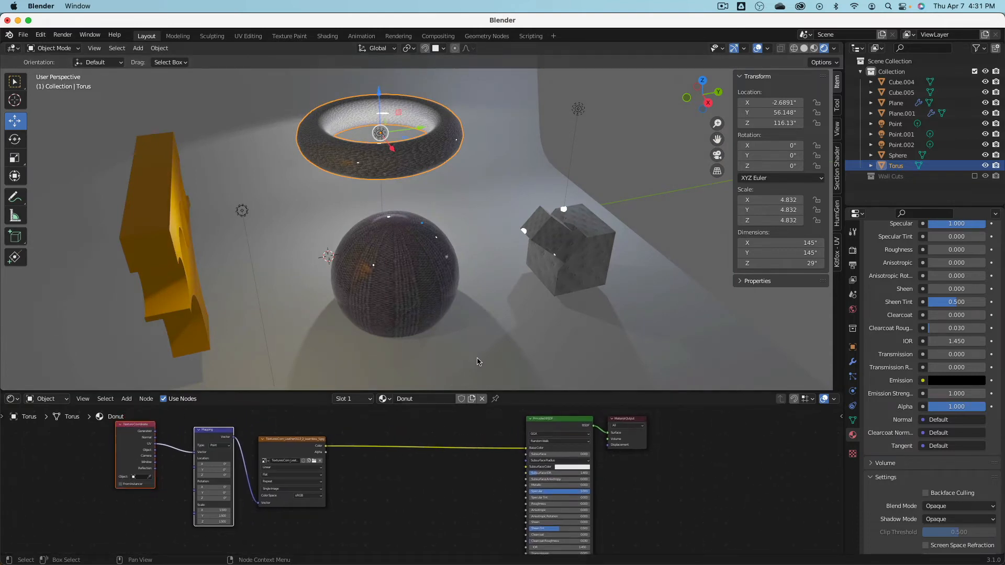
Set the sphere material's Roughness to 0.3 and check the highlights on its surface.
click(404, 323)
scroll(412, 261, up, 6)
middle_drag(413, 264, 392, 248)
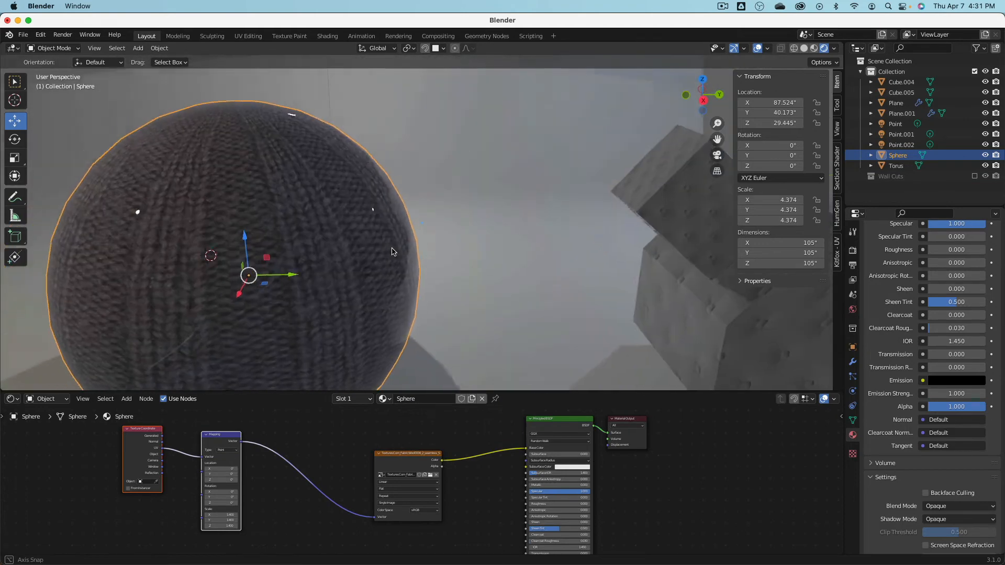
scroll(422, 481, up, 2)
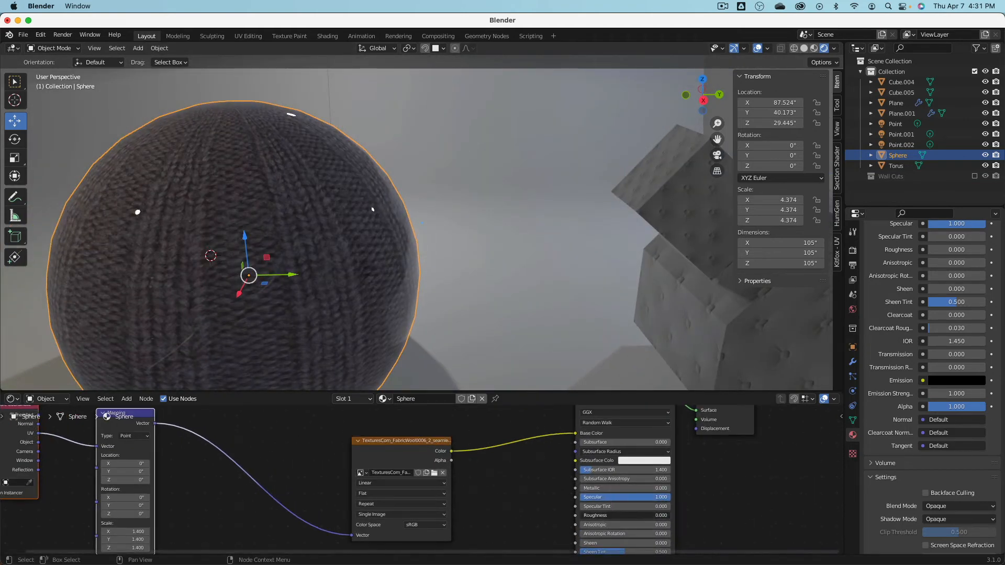
drag(622, 516, 644, 516)
scroll(294, 235, down, 4)
middle_drag(288, 231, 273, 170)
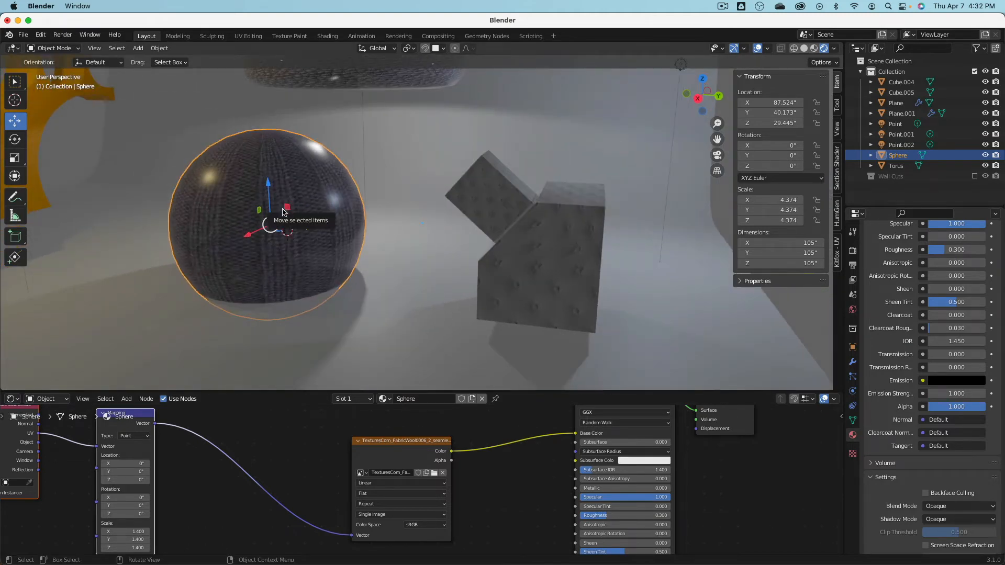
Move the fabric texture's Color link from Base Color to Specular and inspect the sphere's highlights up close.
scroll(531, 453, right, 2)
scroll(534, 448, down, 1)
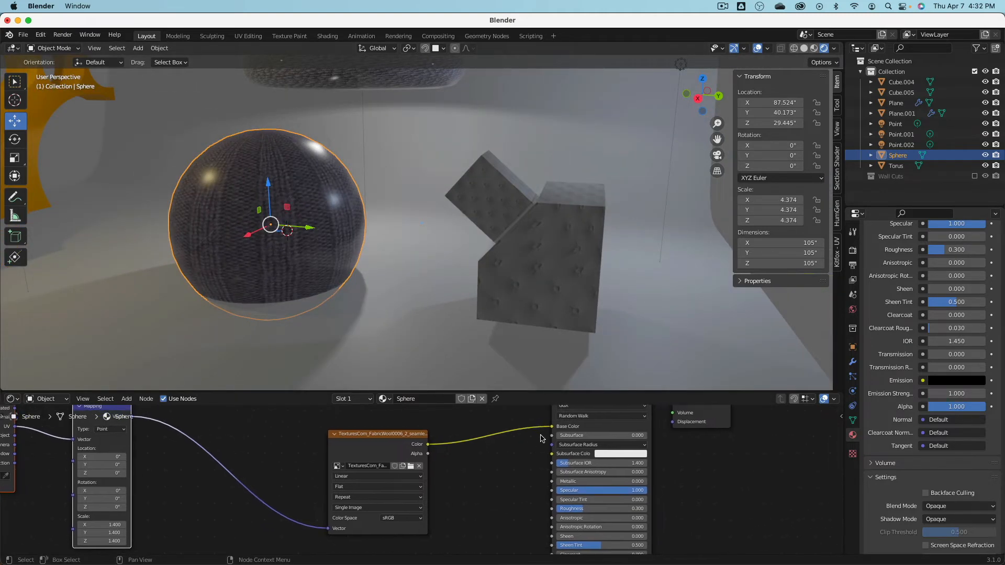
drag(553, 427, 550, 493)
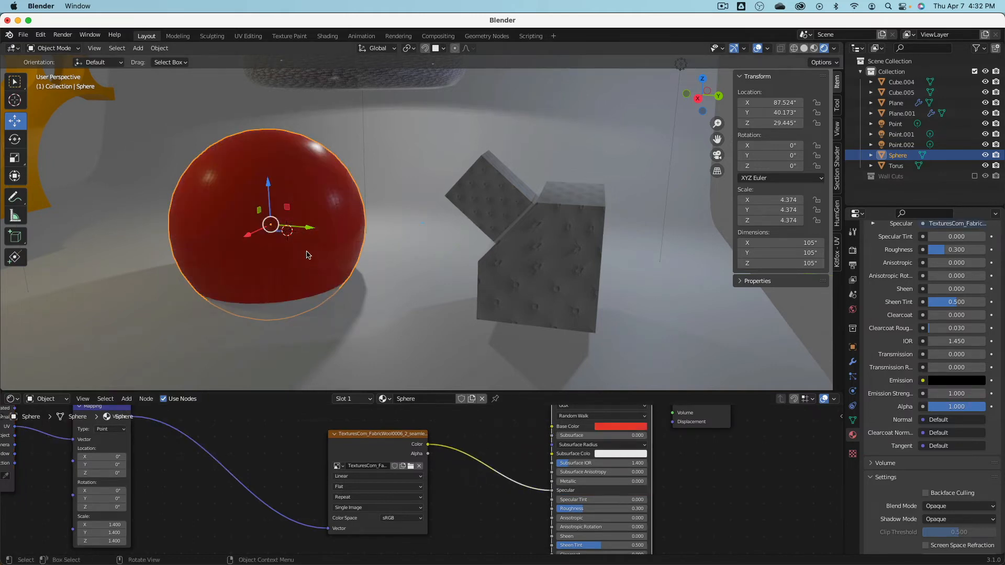
middle_drag(300, 210, 366, 242)
scroll(298, 251, up, 3)
scroll(337, 251, up, 3)
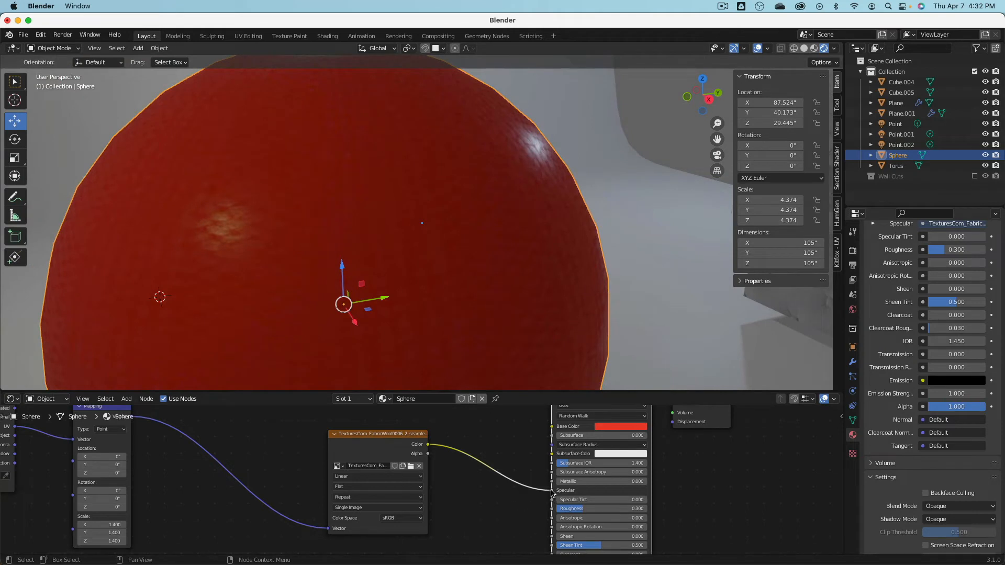
Move the fabric texture's Color link from Specular to Roughness and inspect the effect on the sphere.
drag(551, 490, 550, 509)
mouse_move(294, 227)
middle_down()
mouse_move(262, 230)
mouse_move(270, 247)
mouse_move(293, 229)
middle_up()
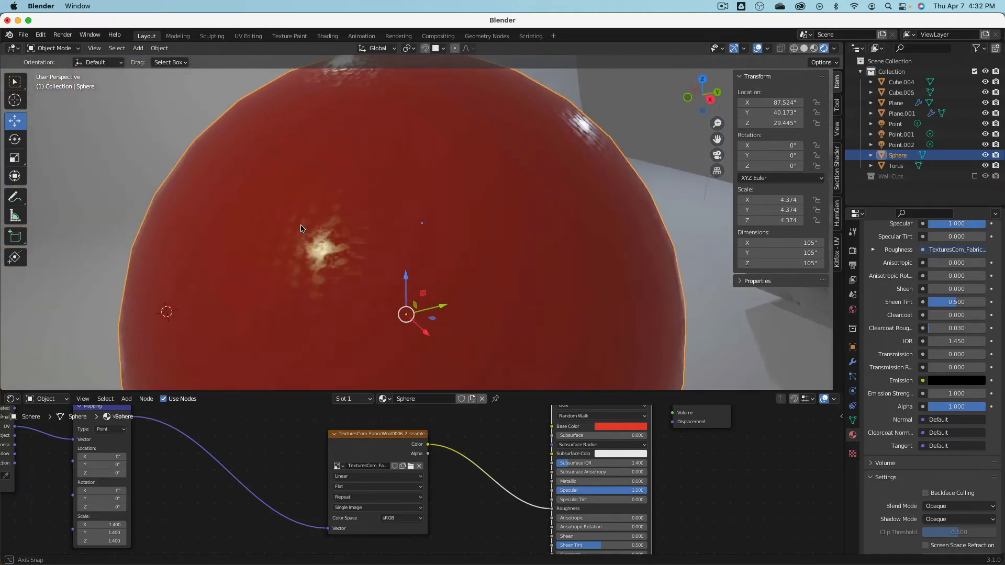
scroll(288, 230, down, 8)
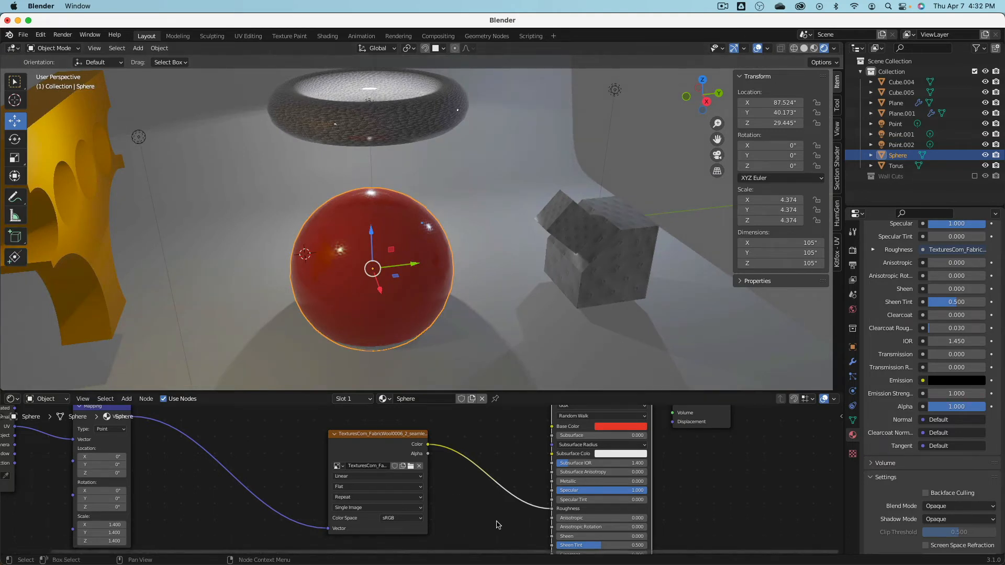
Add a Bump node between the fabric image texture and the Principled BSDF in the sphere's material.
scroll(471, 448, down, 2)
middle_drag(472, 449, 543, 476)
scroll(523, 466, down, 1)
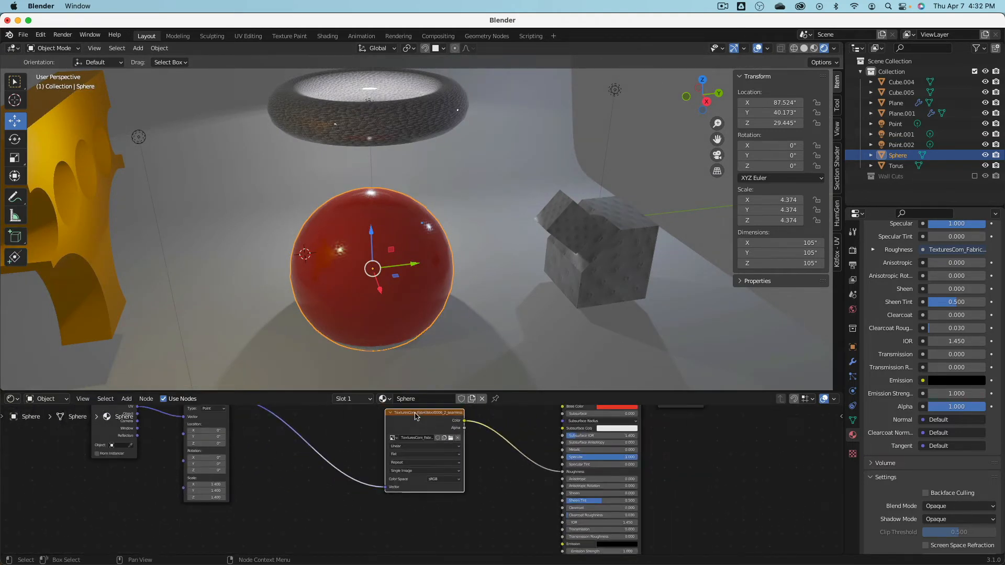
middle_drag(472, 448, 394, 450)
scroll(403, 460, up, 1)
key(shift+a)
mouse_move(407, 470)
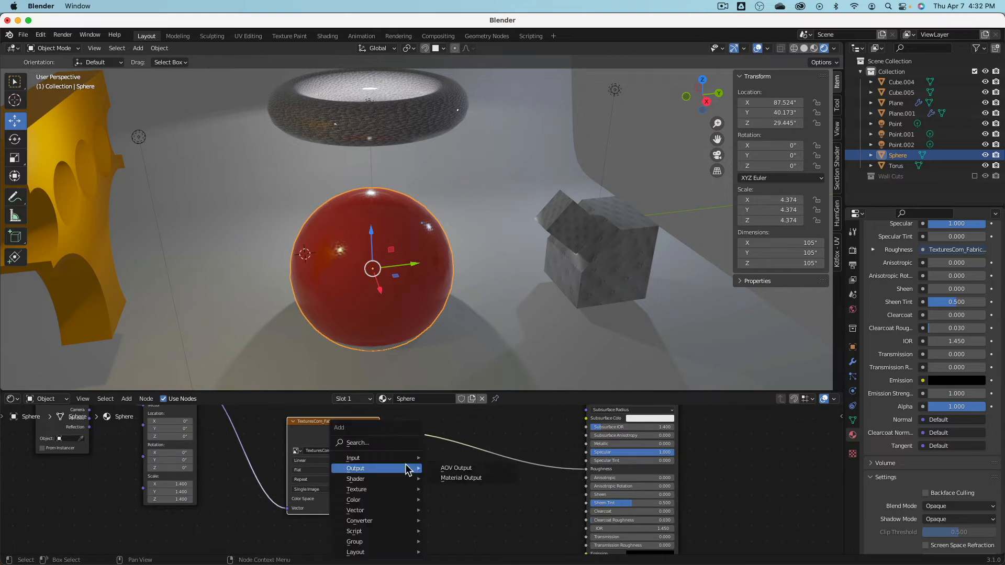
mouse_move(386, 510)
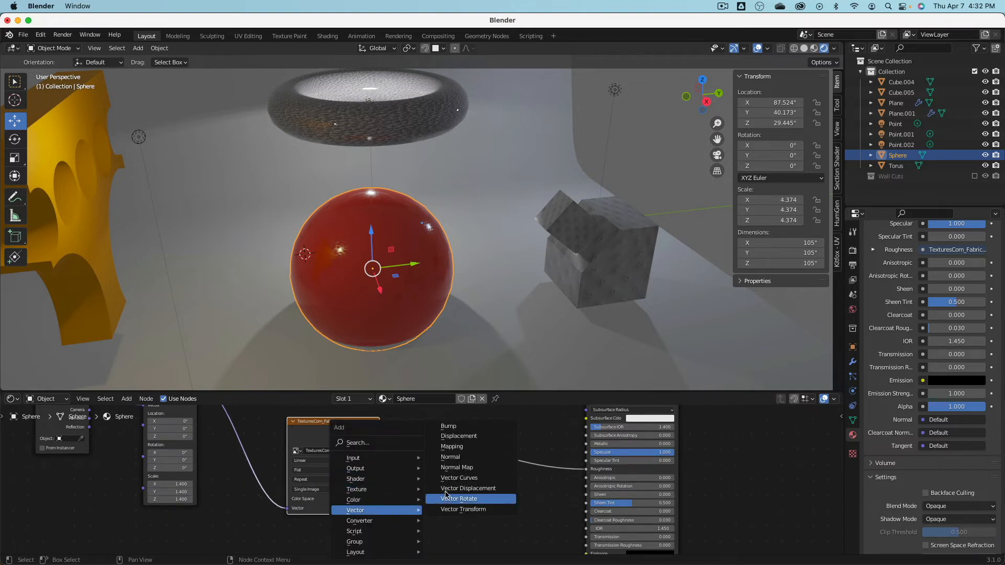
click(451, 426)
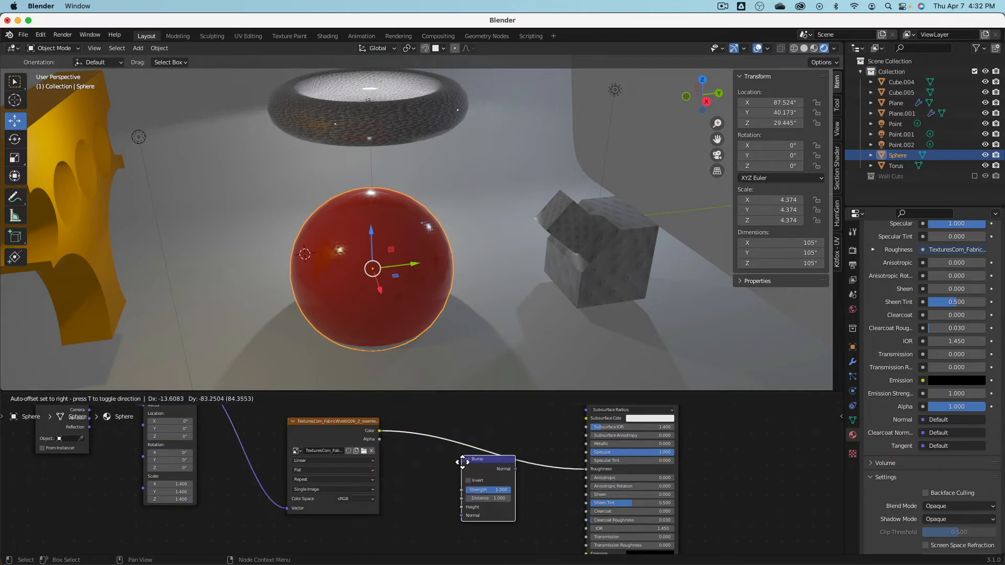
click(457, 476)
Connect the fabric texture's Color output to the Bump node's Height input and remove its link to Roughness.
middle_drag(432, 470, 428, 467)
drag(377, 428, 446, 515)
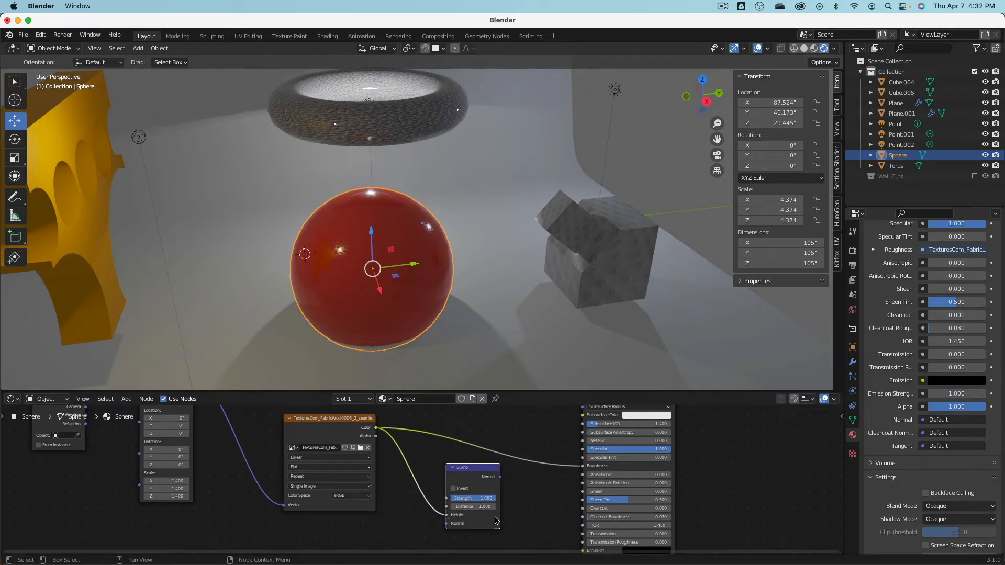
scroll(497, 454, down, 5)
drag(523, 425, 442, 438)
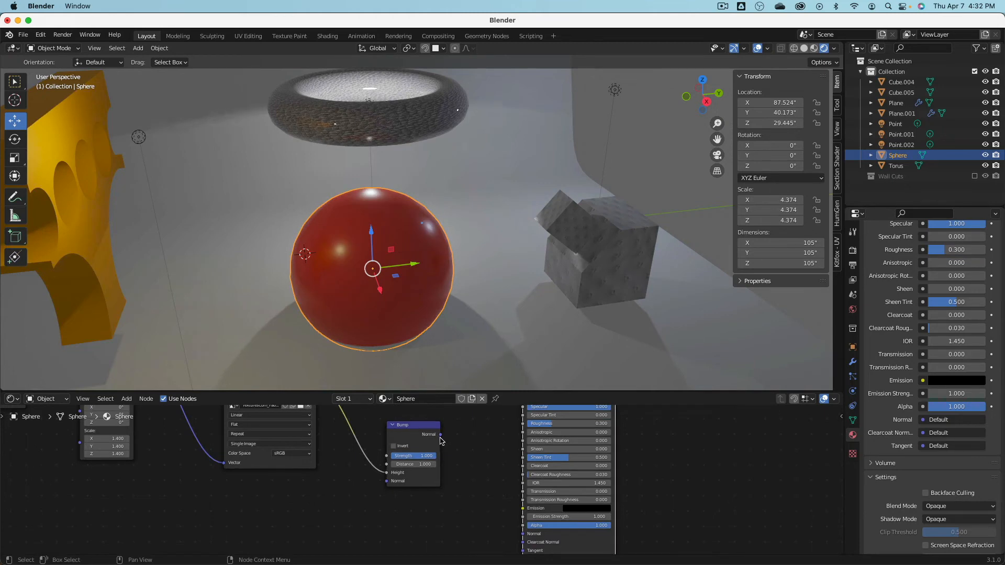
Connect the Bump node's Normal output to the Principled BSDF's Normal input and check the relief on the sphere.
middle_drag(469, 490, 463, 480)
middle_drag(408, 424, 410, 451)
scroll(486, 504, up, 2)
drag(394, 441, 454, 483)
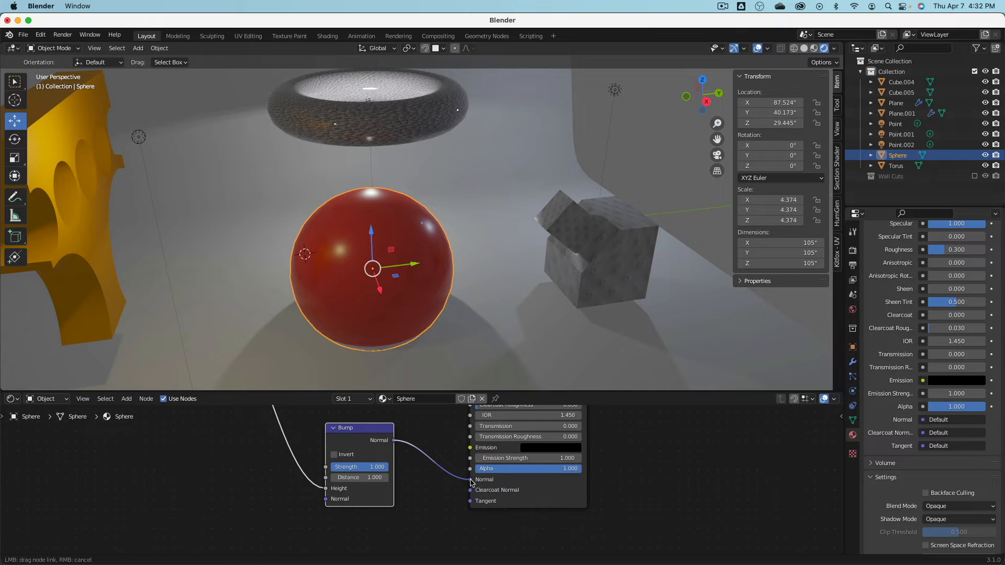
drag(470, 484, 470, 479)
scroll(373, 229, up, 5)
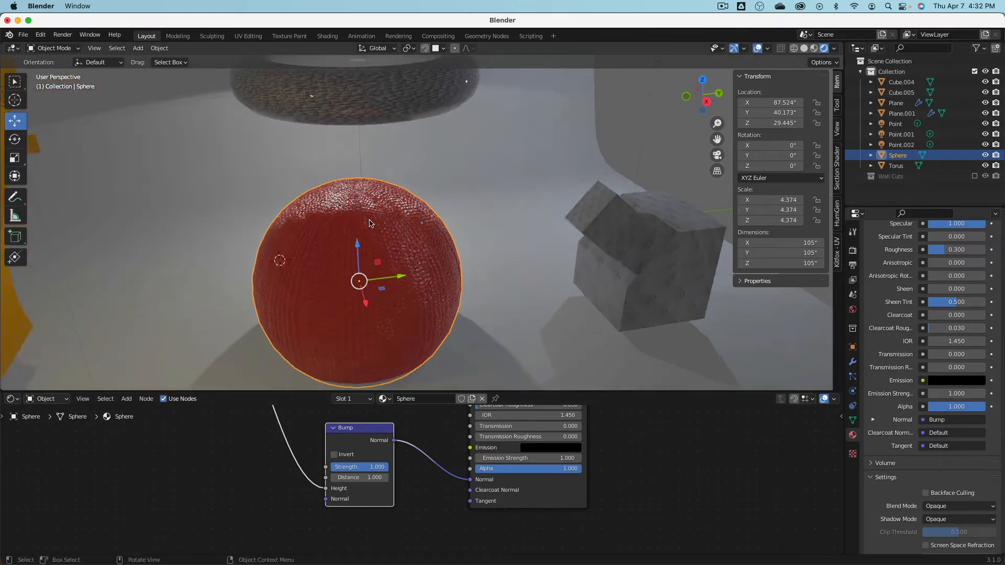
Set the Bump node's Strength to 0.1 in the sphere's material and inspect the softened relief.
scroll(370, 241, down, 3)
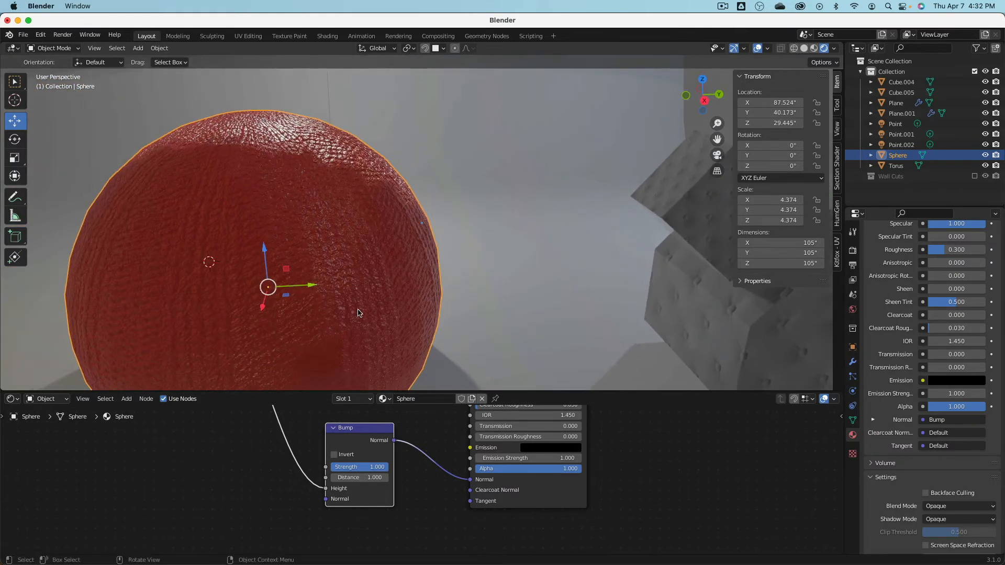
scroll(361, 467, up, 1)
double_click(360, 467)
text(0.1)
key(Return)
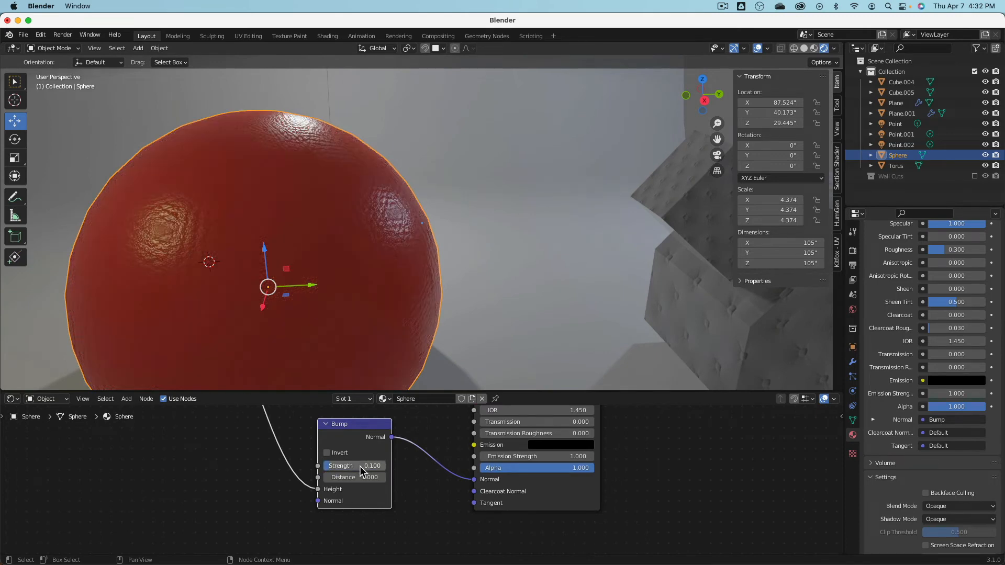
scroll(299, 157, up, 2)
mouse_move(299, 157)
middle_down()
mouse_move(316, 163)
mouse_move(309, 173)
mouse_move(288, 163)
middle_up()
scroll(288, 163, down, 4)
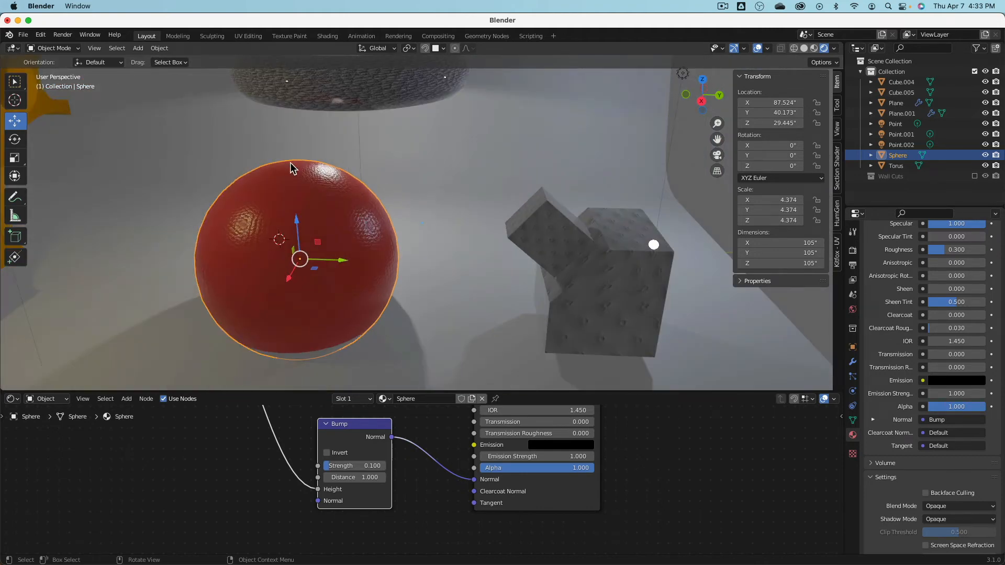
scroll(442, 299, down, 2)
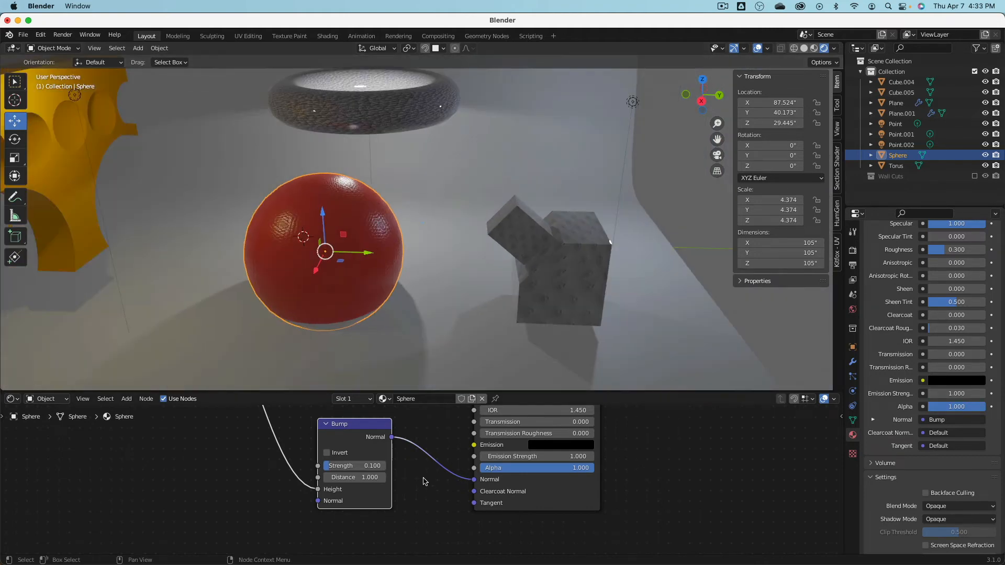
scroll(423, 477, down, 5)
middle_drag(423, 477, 404, 463)
middle_drag(402, 516, 412, 430)
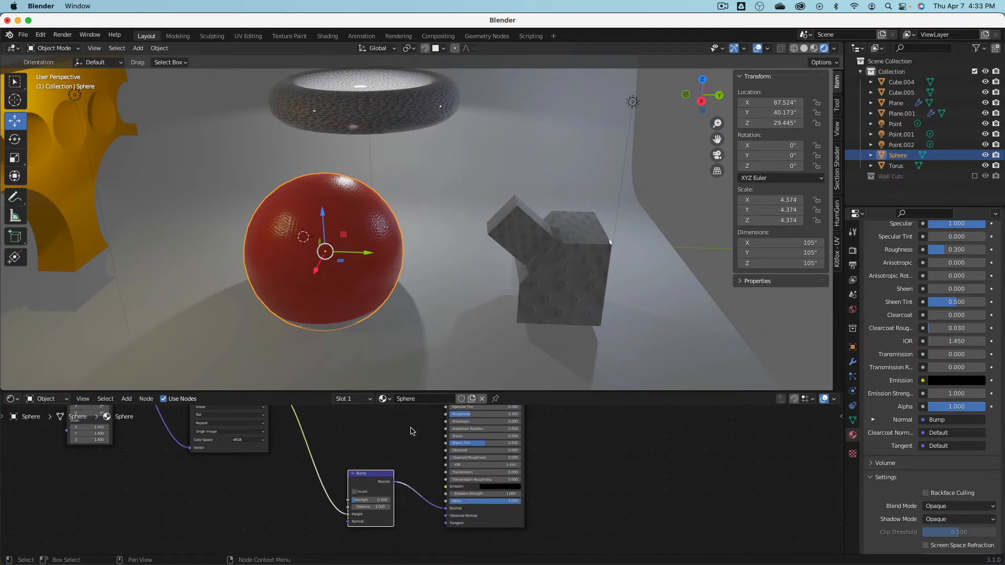
middle_drag(388, 480, 381, 448)
scroll(379, 445, up, 3)
drag(369, 441, 345, 433)
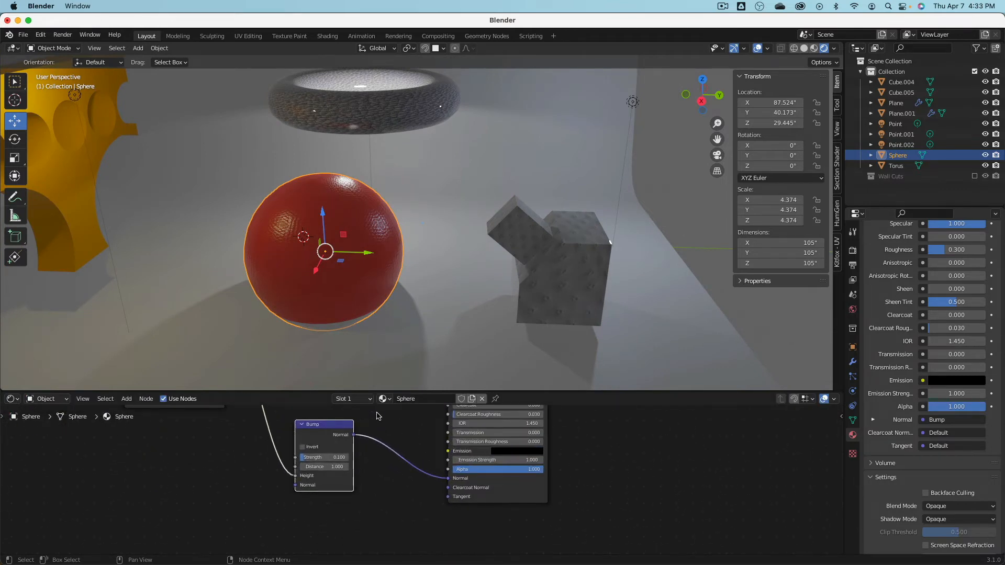
middle_drag(377, 416, 512, 484)
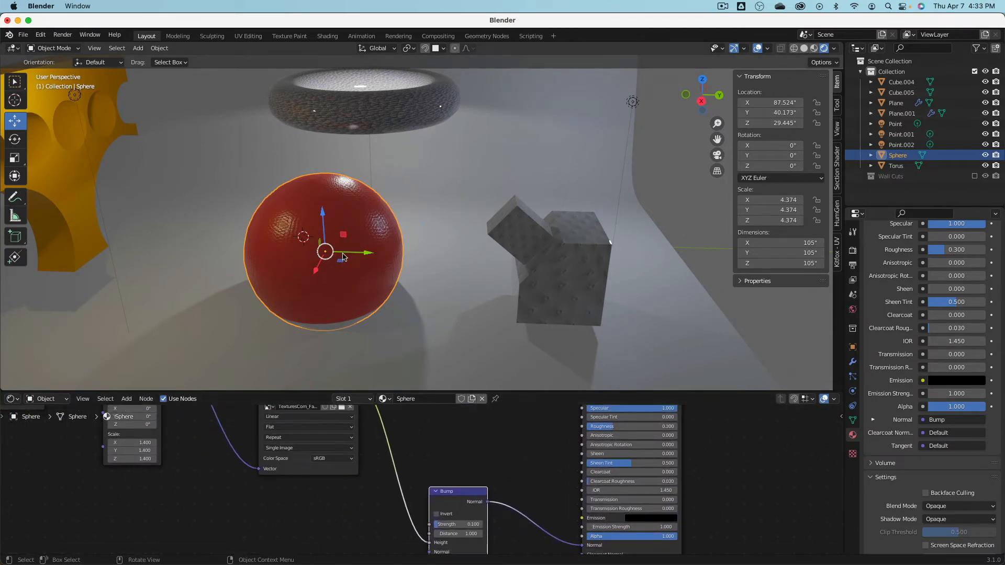
Move the leather texture's Color link from Base Color to Roughness in the torus's material and inspect the effect.
middle_drag(427, 131, 444, 156)
click(448, 146)
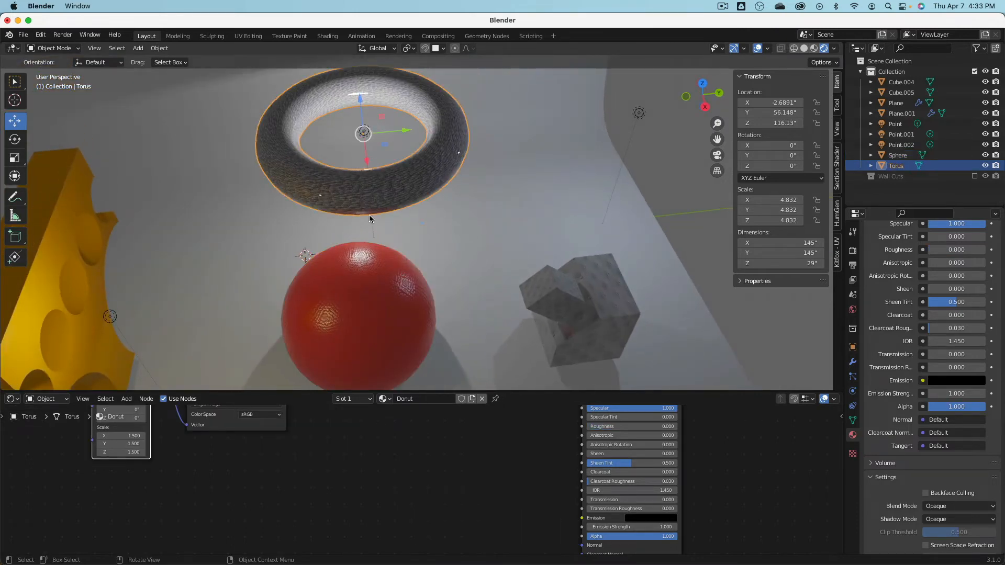
key(Home)
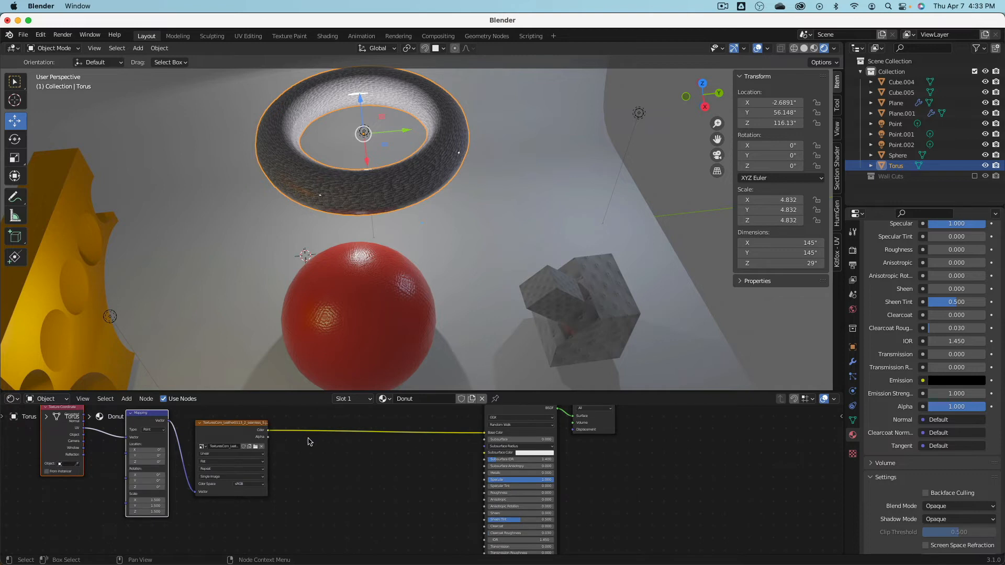
drag(485, 434, 391, 444)
scroll(395, 455, down, 3)
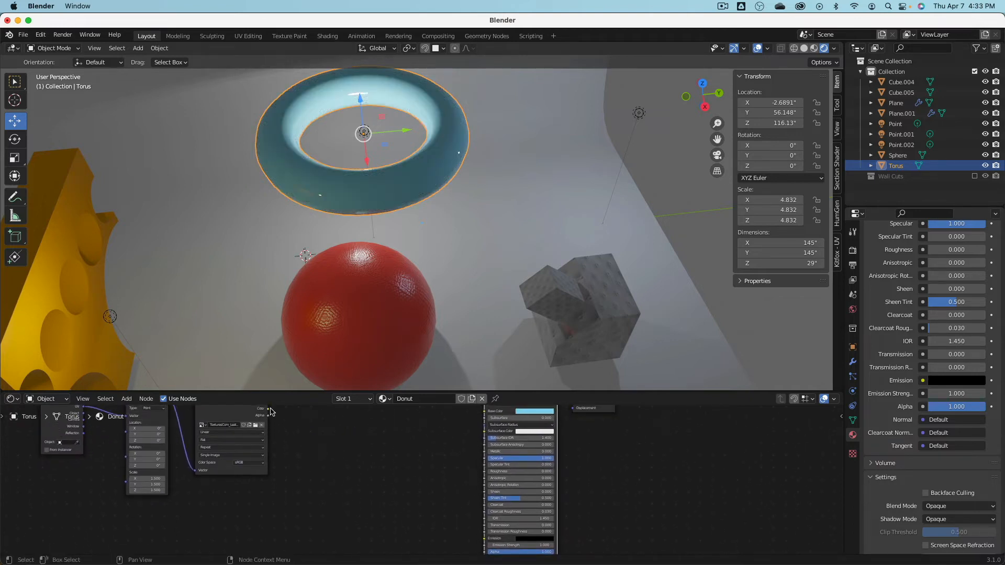
mouse_move(268, 412)
mouse_down()
mouse_move(460, 498)
mouse_move(484, 487)
mouse_move(484, 472)
mouse_up()
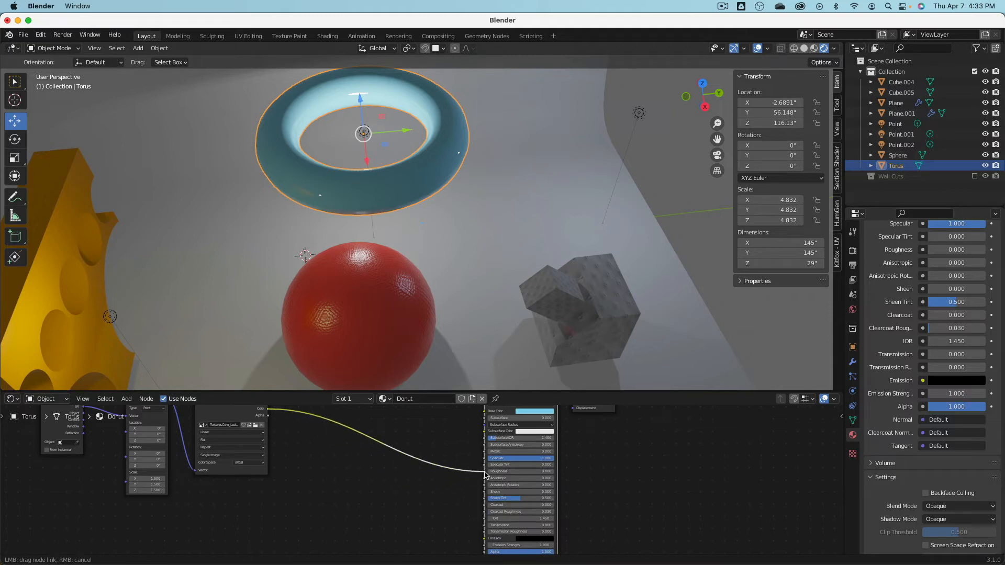
scroll(455, 152, up, 8)
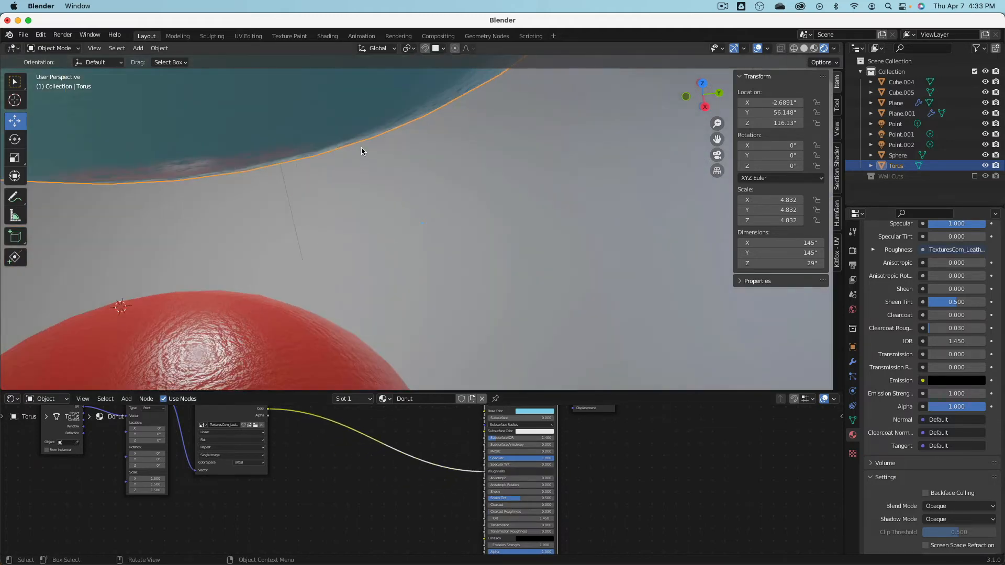
scroll(380, 155, down, 6)
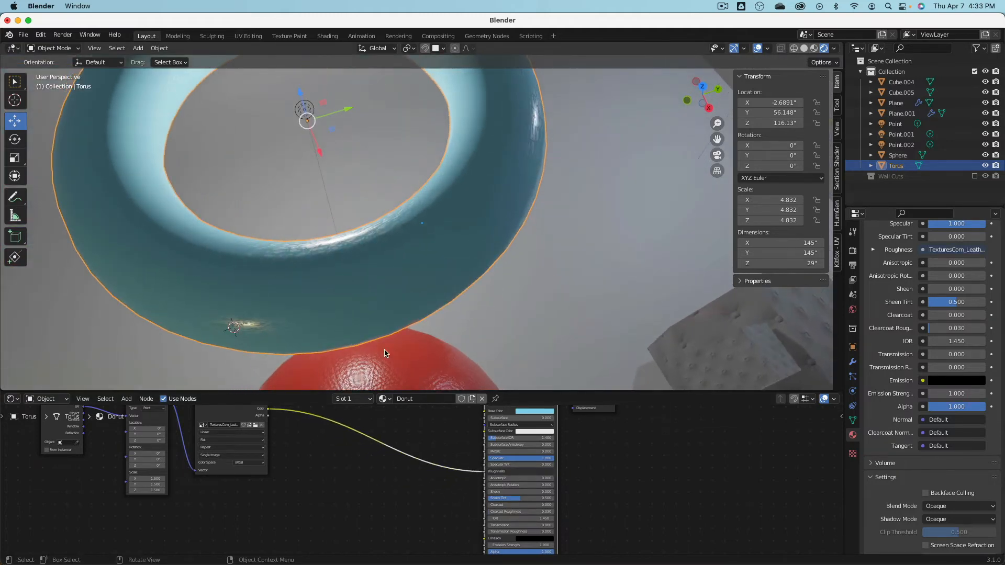
scroll(380, 458, up, 2)
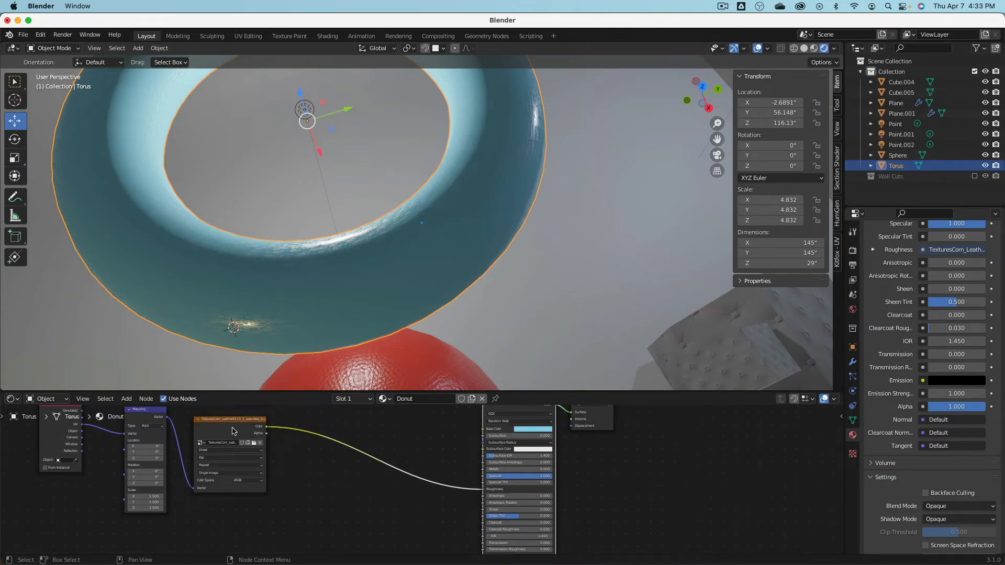
Copy the sphere's Bump node into the torus's material and connect the leather texture's Color output to its Height input.
click(384, 378)
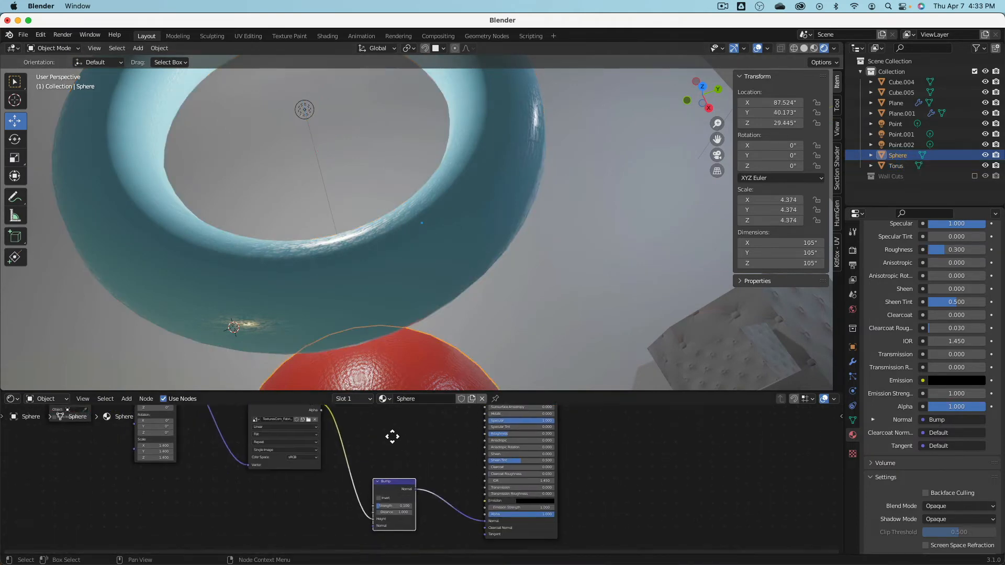
click(340, 351)
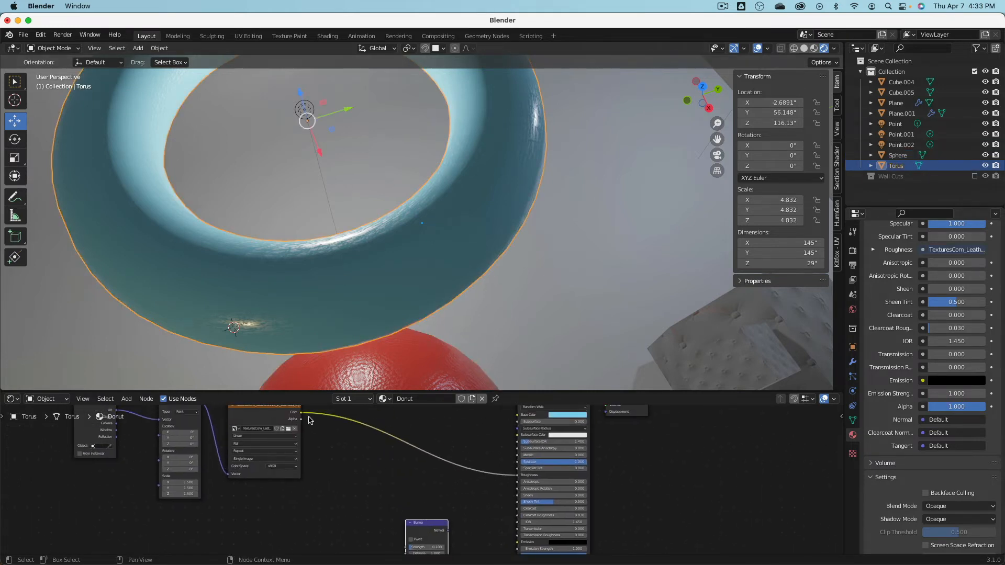
drag(302, 413, 377, 529)
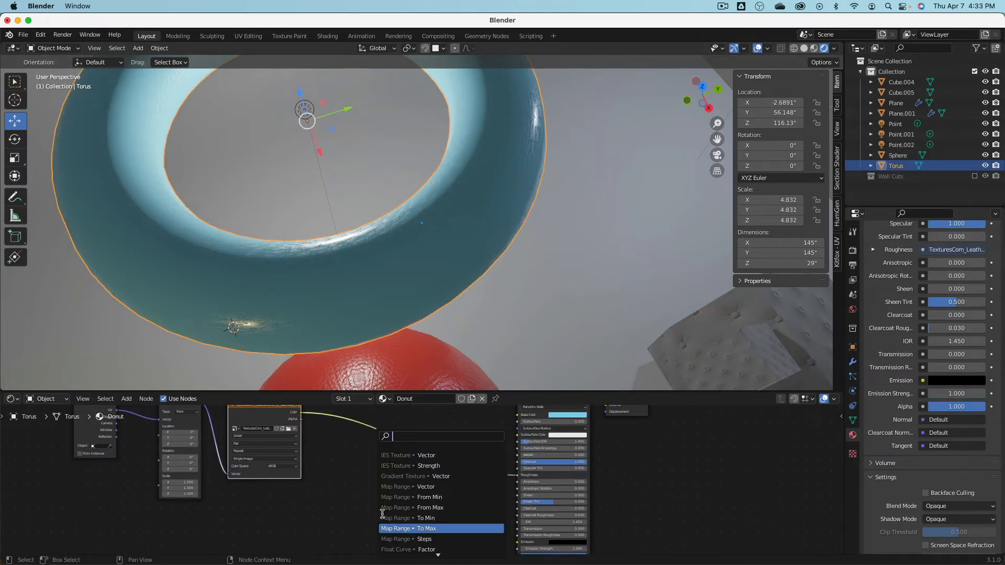
click(338, 503)
key(ctrl+space)
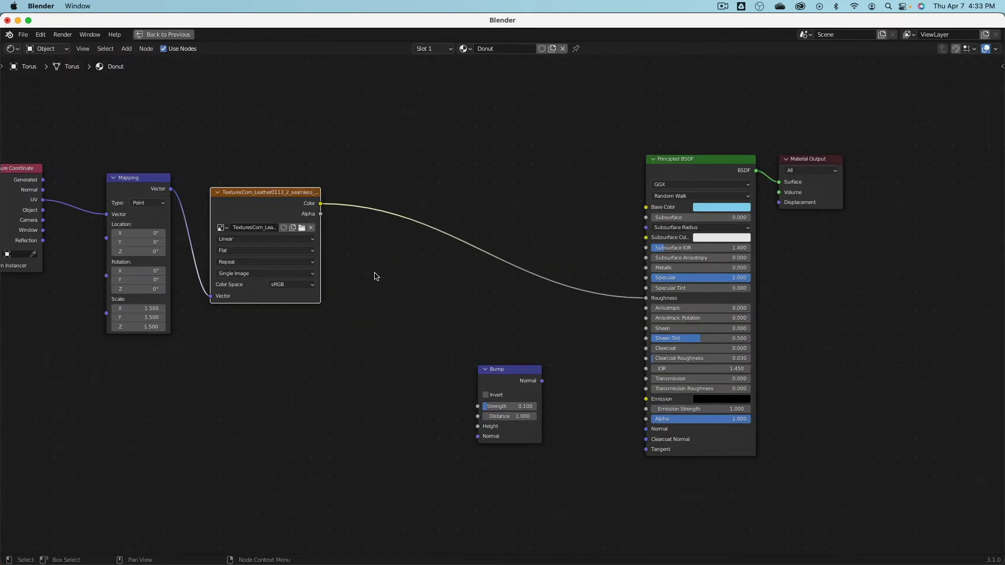
drag(320, 204, 478, 426)
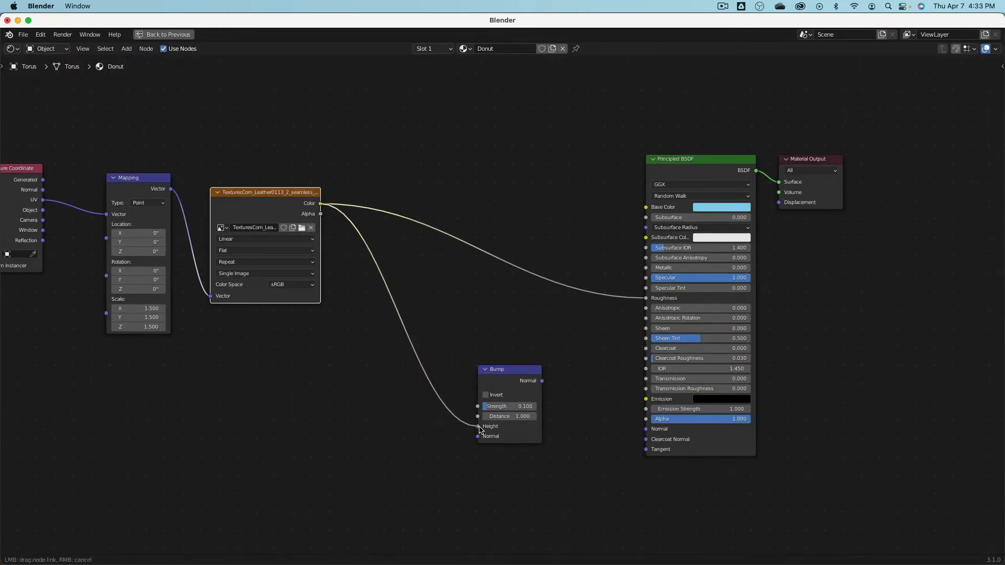
Connect the Bump node's Normal output to the Principled BSDF's Normal input in the torus's material.
drag(542, 381, 645, 425)
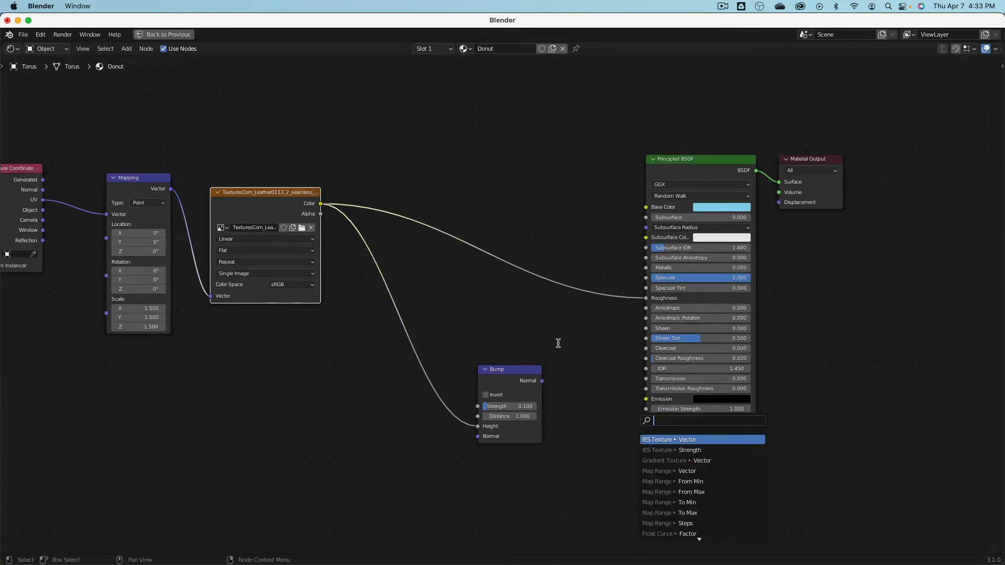
key(Escape)
drag(542, 380, 555, 392)
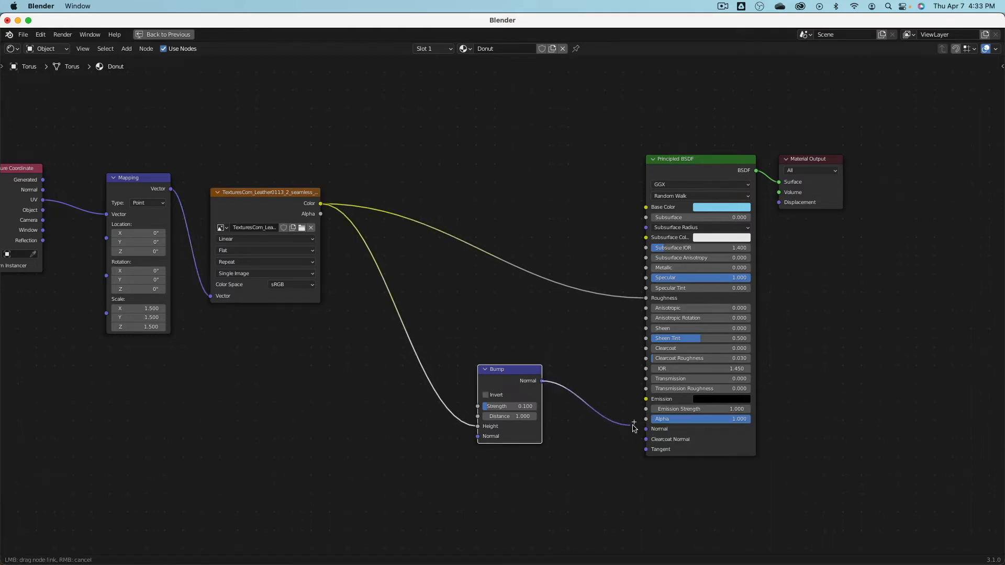
drag(645, 431, 645, 428)
key(ctrl+space)
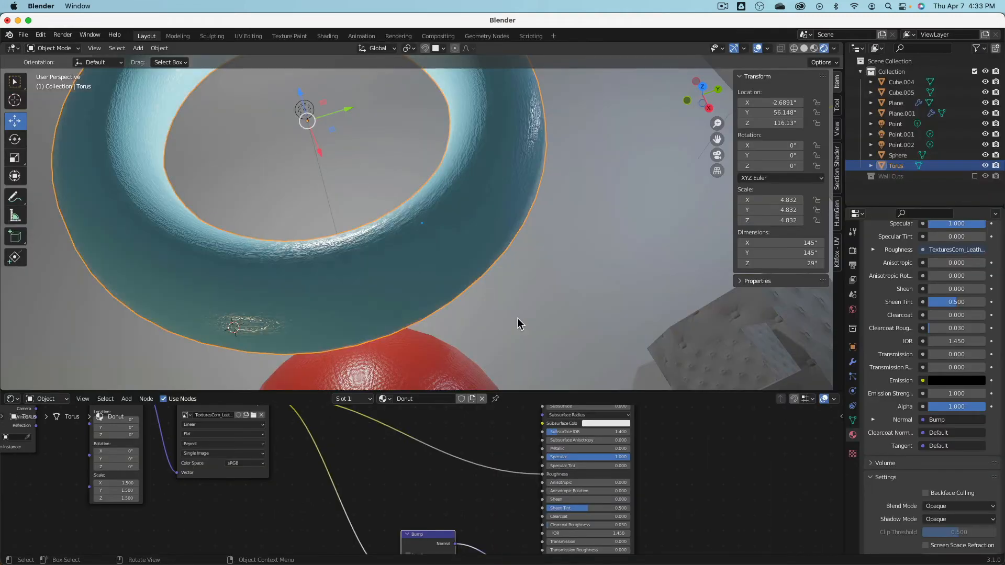
Inspect the leather relief and highlights on the torus from several distances and angles.
key(ctrl+space)
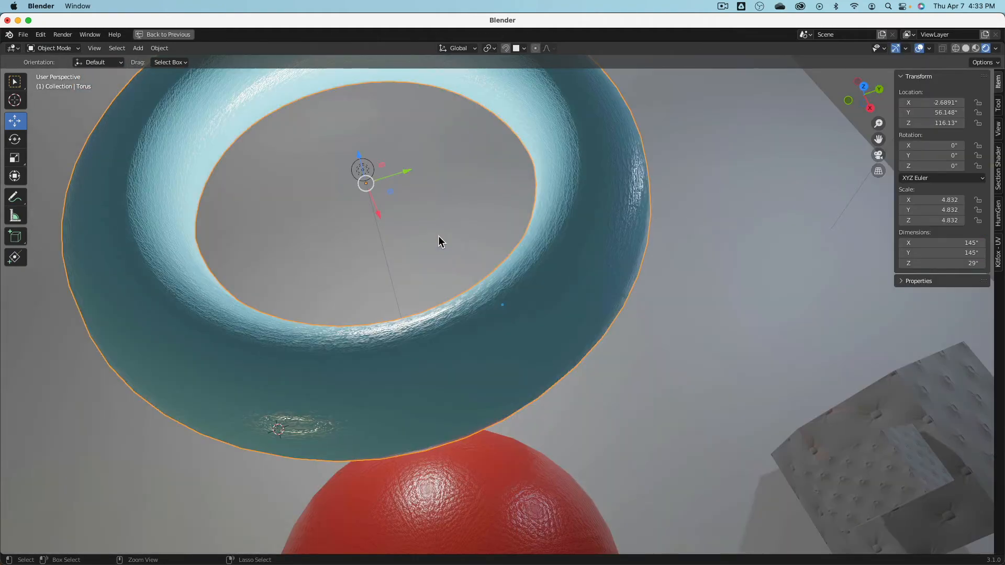
key(ctrl+space)
scroll(440, 240, down, 5)
scroll(441, 238, up, 5)
scroll(441, 239, down, 5)
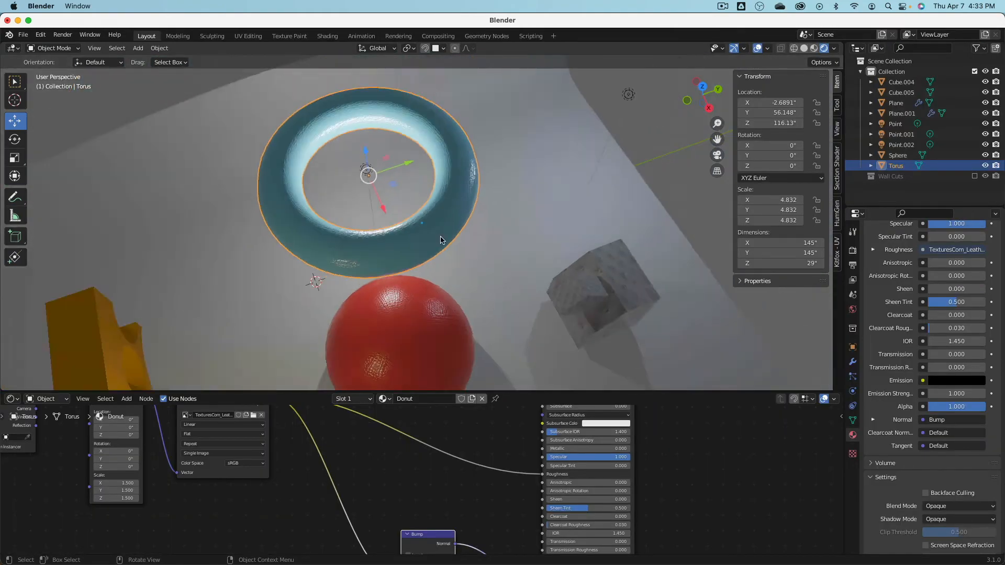
scroll(441, 239, up, 6)
middle_drag(441, 241, 467, 216)
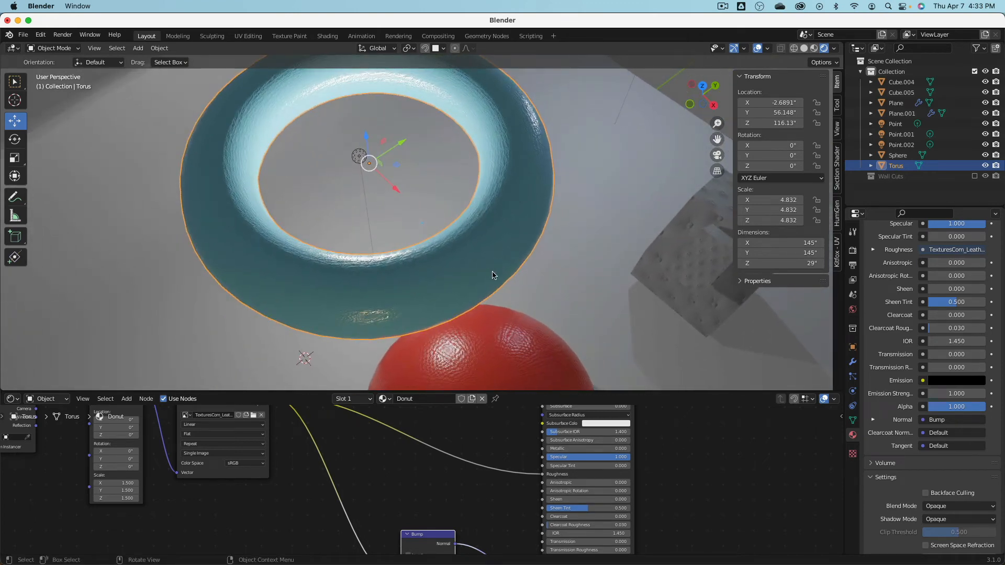
Paste the copied Bump node into the large cube's material, between the leather image texture and the Principled BSDF.
middle_drag(494, 276, 412, 217)
click(485, 276)
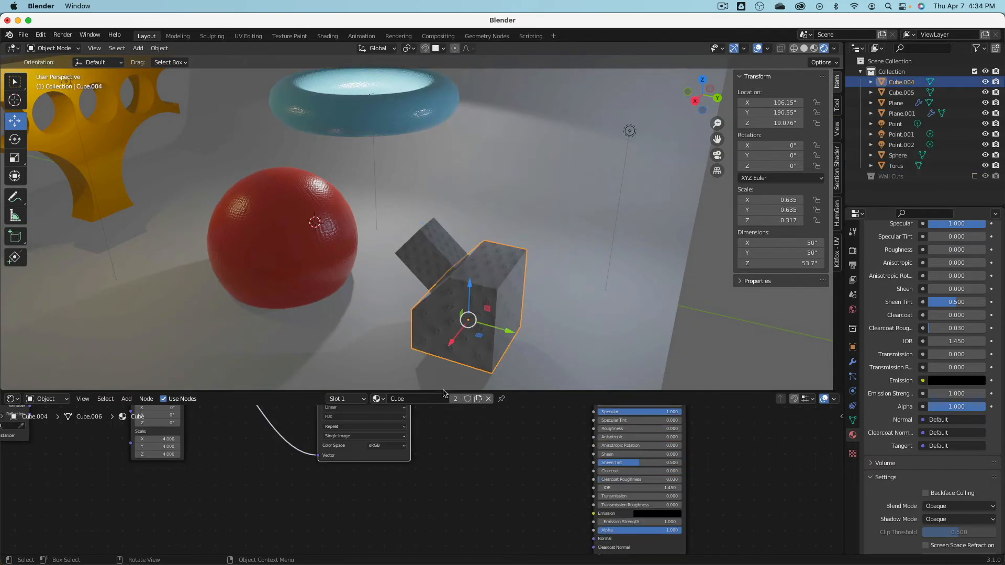
scroll(491, 495, down, 3)
middle_drag(507, 469, 396, 473)
key(shift+a)
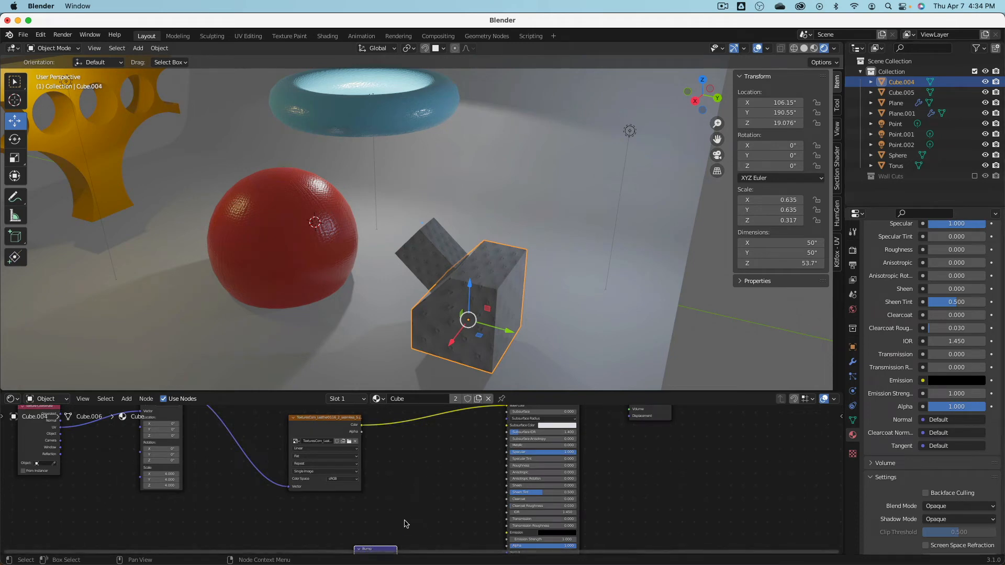
click(375, 550)
click(451, 454)
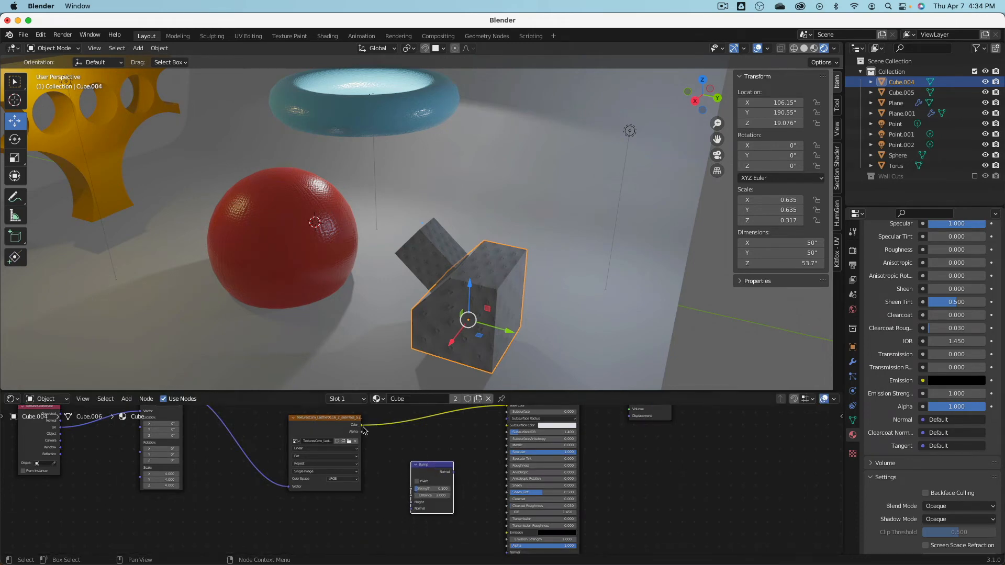
Link the leather texture's Color to the Bump node's Height and its Normal to the Principled BSDF's Normal in the Cube material.
drag(363, 427, 413, 503)
mouse_move(453, 472)
mouse_down()
mouse_move(505, 542)
mouse_move(503, 493)
mouse_up()
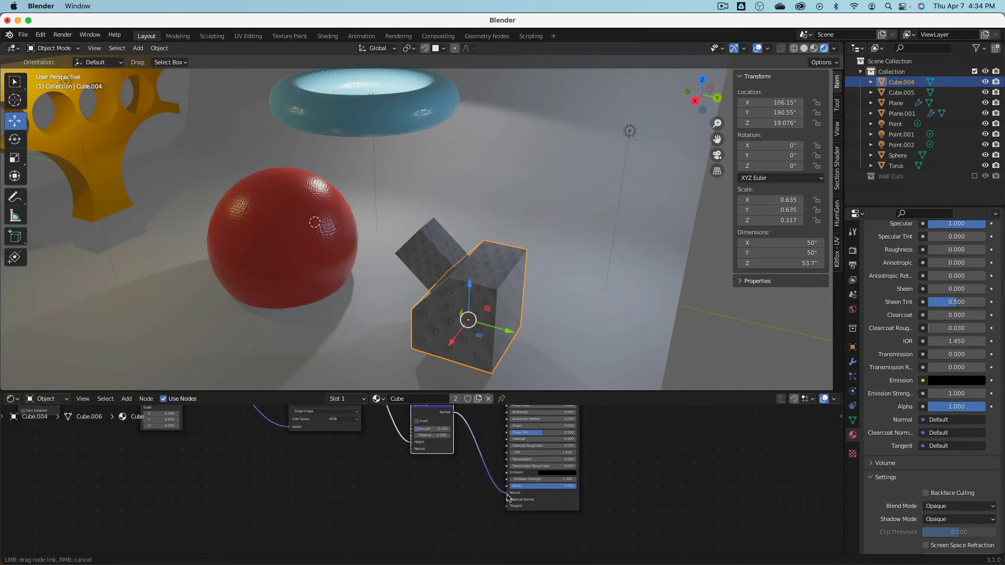
scroll(479, 472, up, 3)
scroll(466, 455, up, 4)
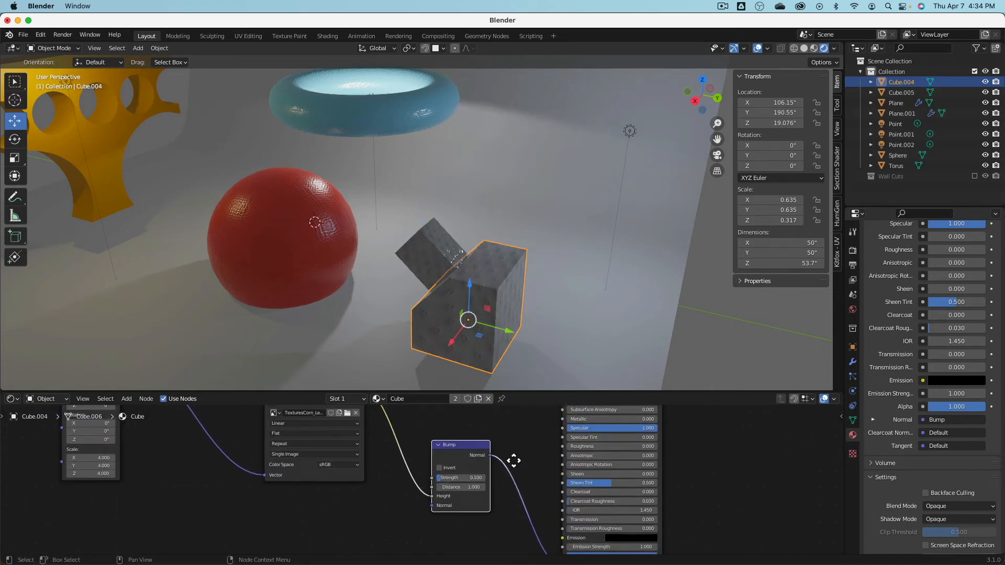
Remove the leather texture's link to Base Color in the Cube material.
middle_drag(514, 461, 456, 525)
drag(482, 471, 440, 475)
middle_drag(452, 536, 464, 480)
Inspect the bump relief on both cubes up close and from afar, and select the small tilted cube.
middle_drag(501, 280, 545, 286)
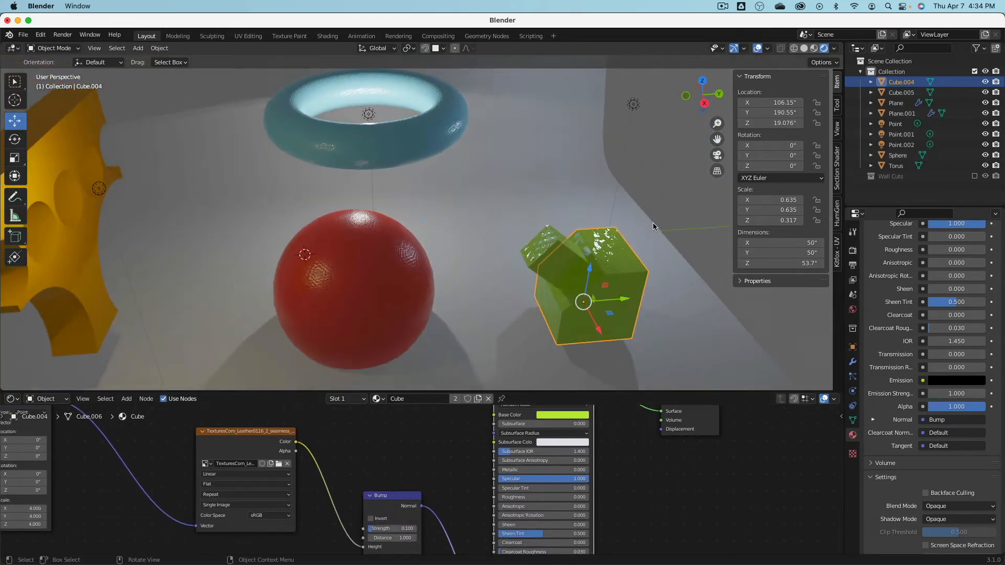
scroll(652, 223, up, 3)
shift+middle_drag(652, 223, 560, 196)
scroll(559, 195, up, 3)
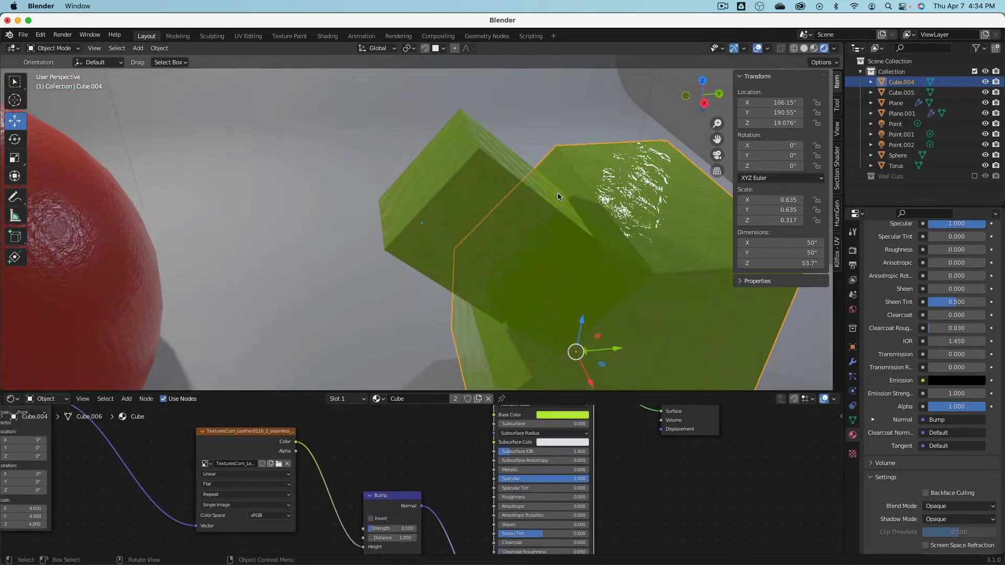
scroll(558, 193, down, 5)
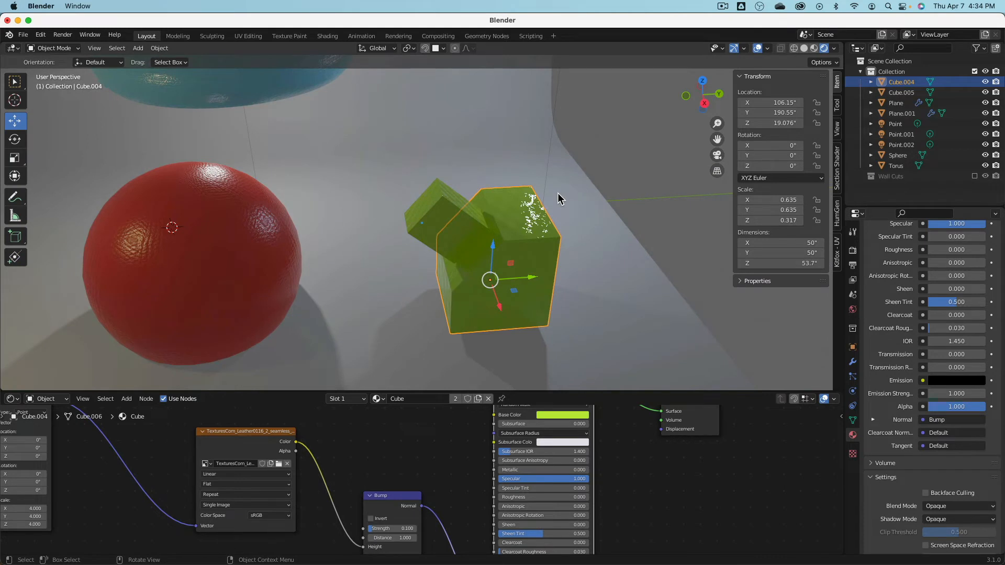
scroll(558, 193, down, 5)
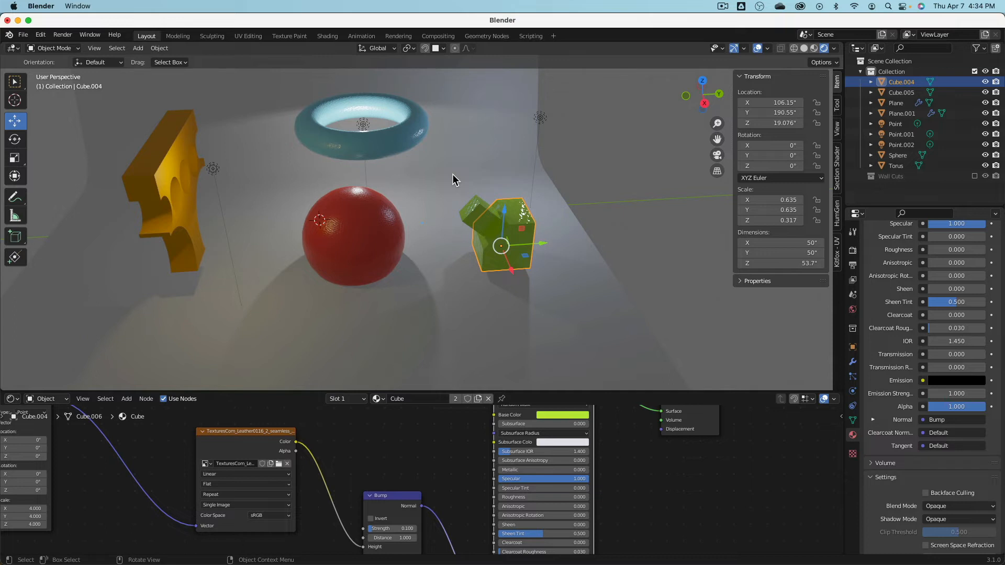
scroll(551, 159, up, 3)
click(522, 197)
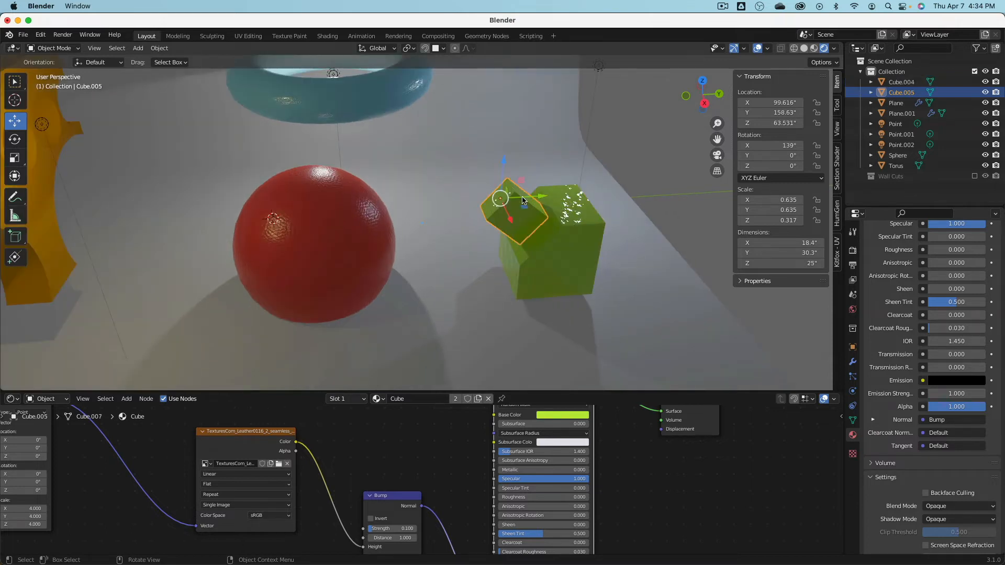
Add a Bevel modifier to the small tilted cube and set it to 10 segments.
click(560, 202)
click(515, 212)
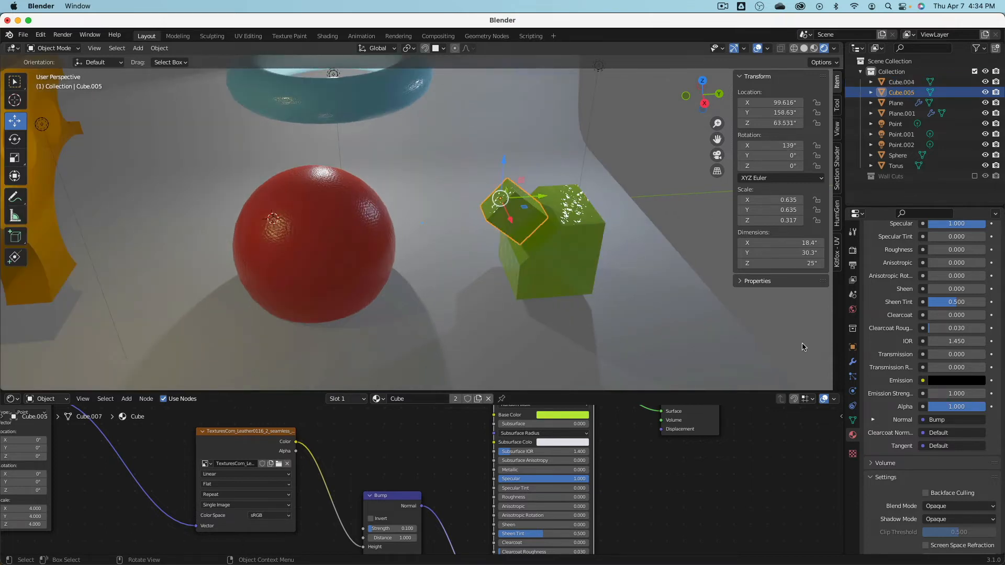
click(854, 362)
click(909, 249)
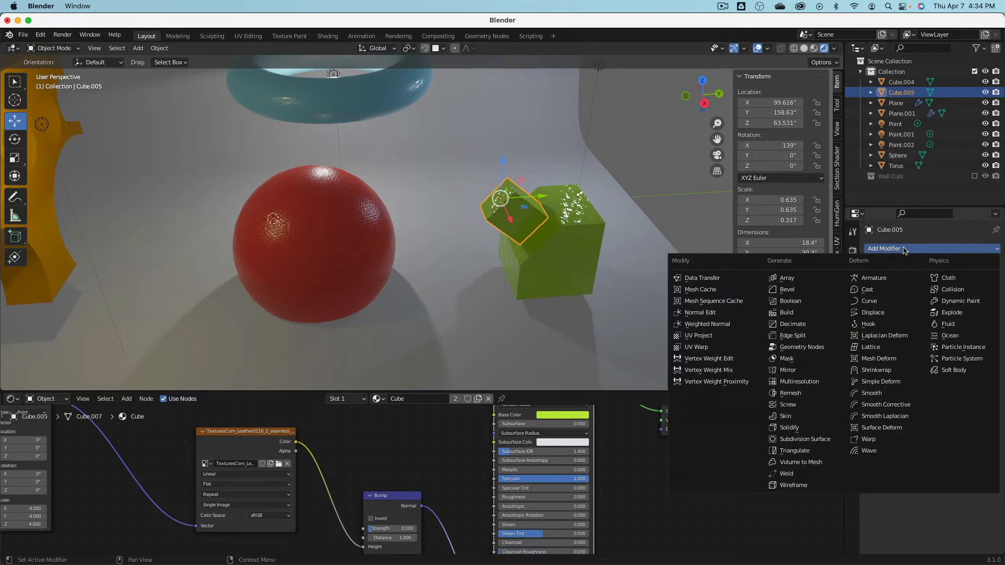
click(818, 288)
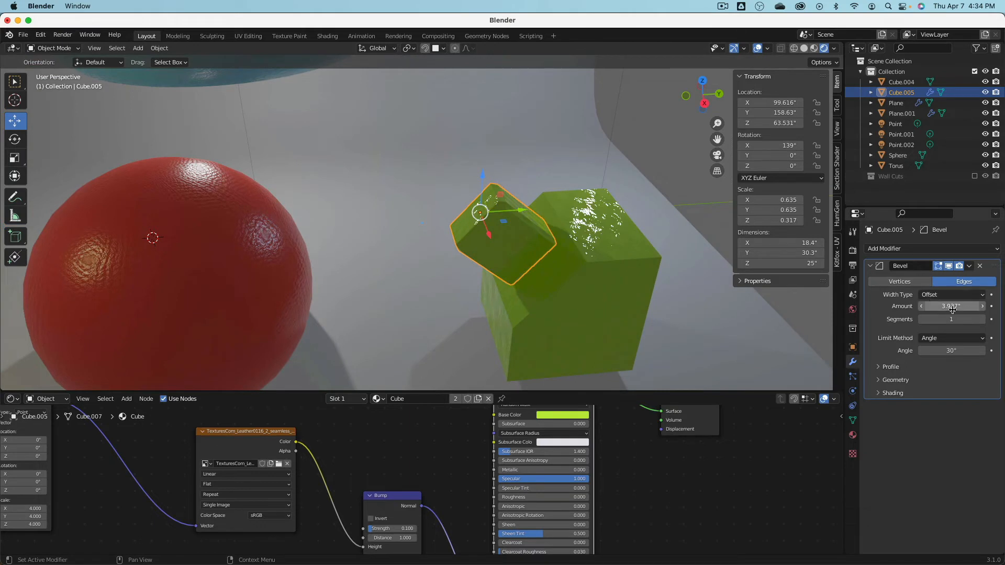
click(948, 319)
text(10)
key(Return)
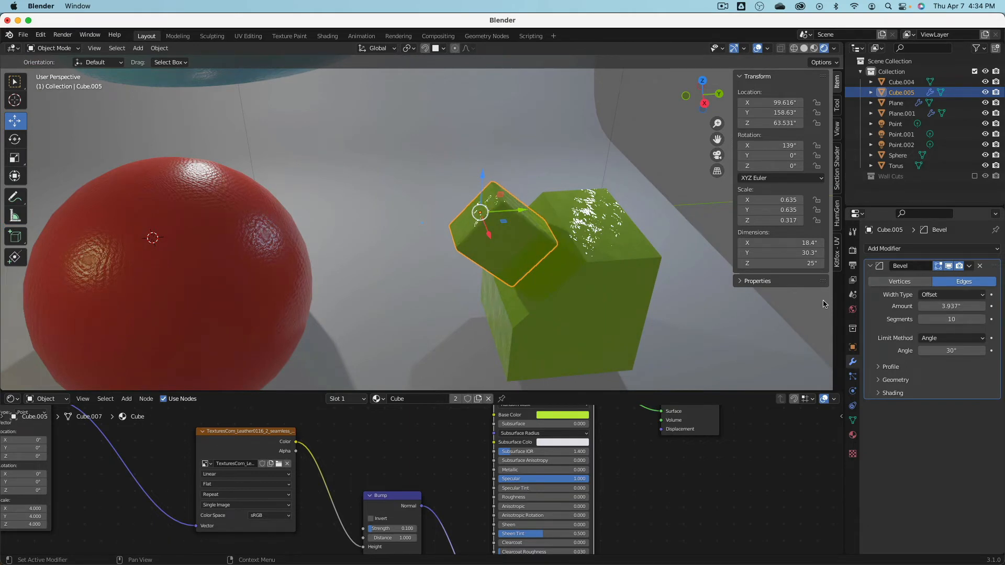
Add a Bevel modifier to the large green cube and set it to 10 segments.
click(610, 266)
click(891, 247)
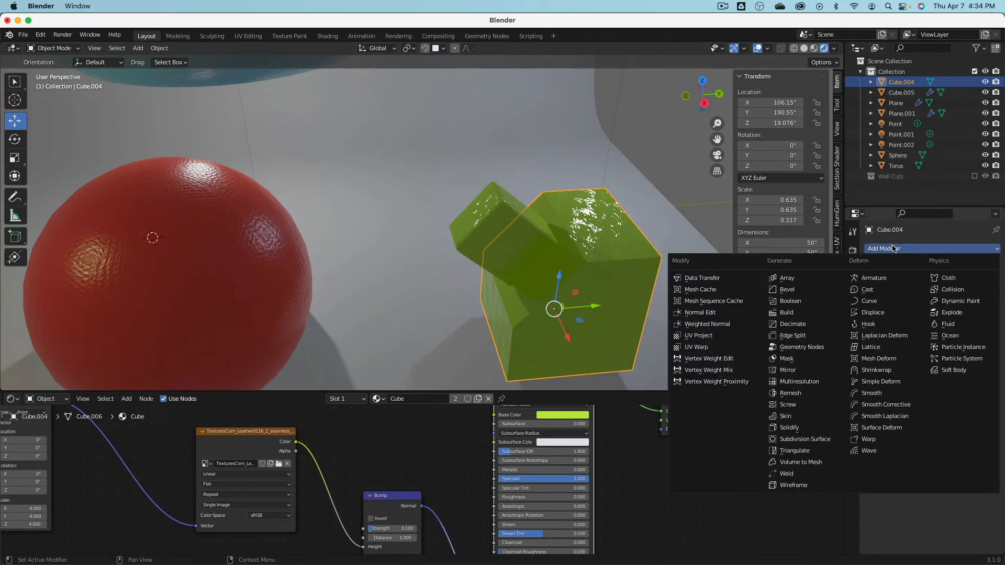
click(804, 290)
click(961, 307)
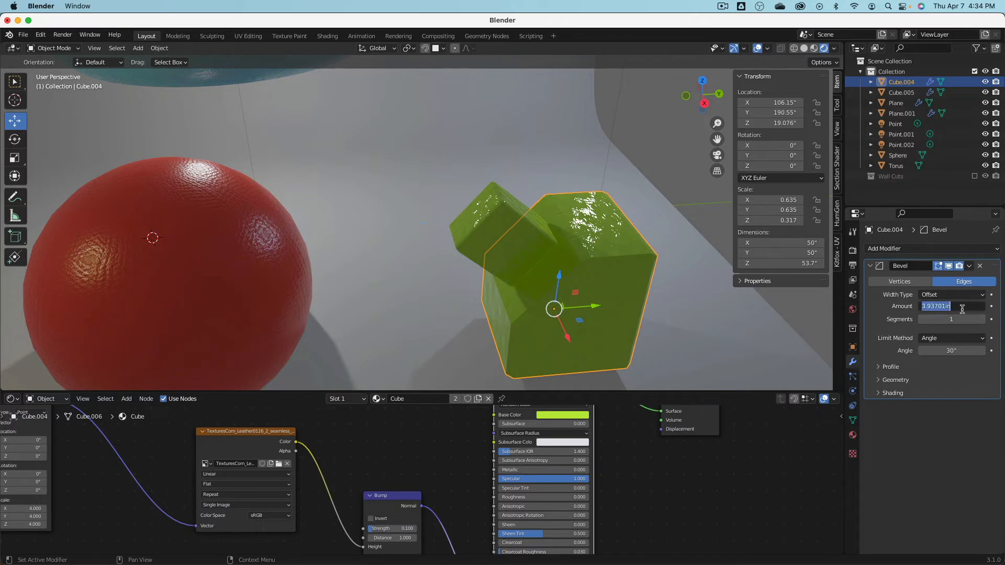
key(Return)
click(940, 319)
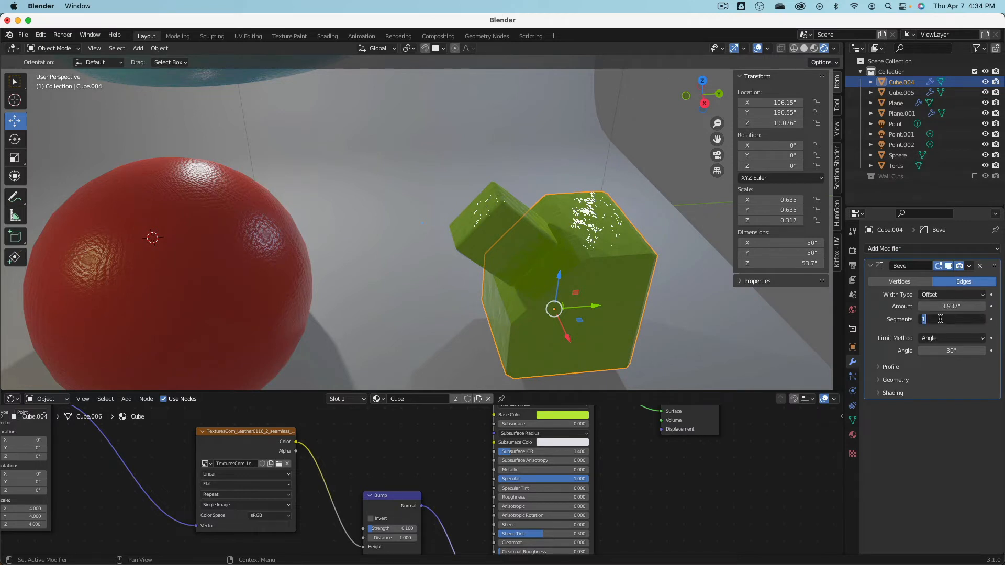
text(10)
key(Return)
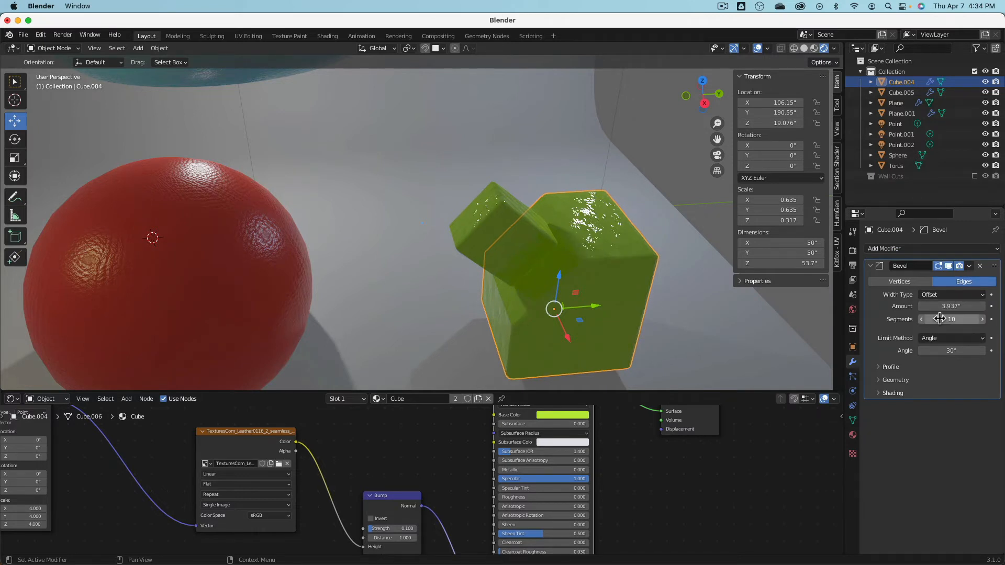
Select both green cubes and apply their scale.
mouse_move(488, 213)
middle_down()
mouse_move(516, 209)
mouse_move(500, 211)
middle_up()
shift+click(501, 211)
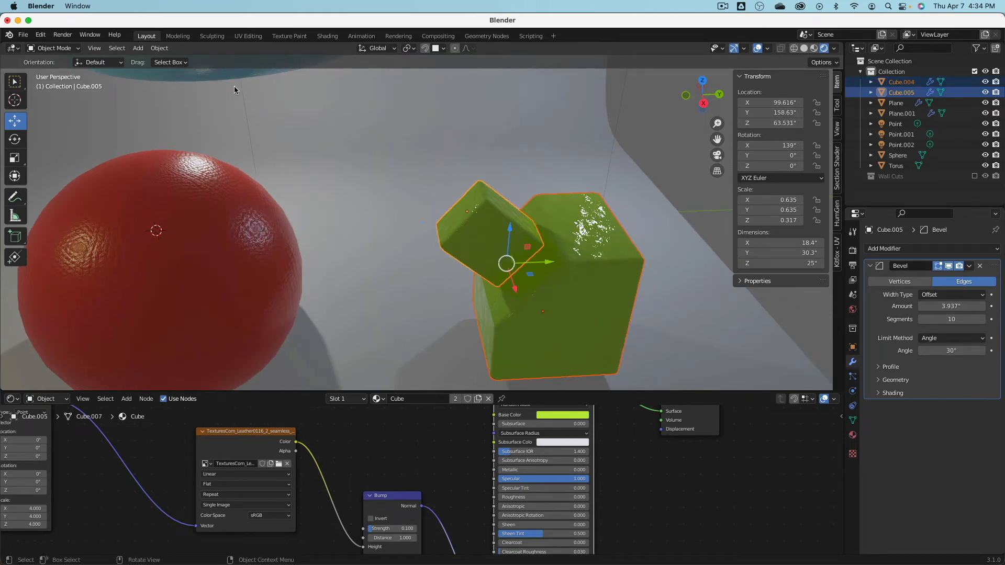
click(163, 49)
mouse_move(196, 111)
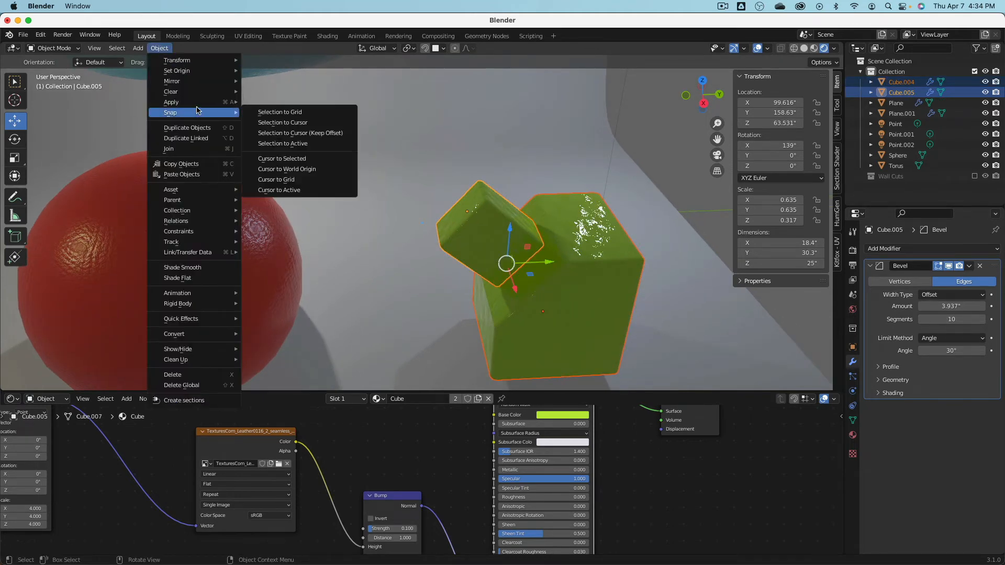
click(290, 119)
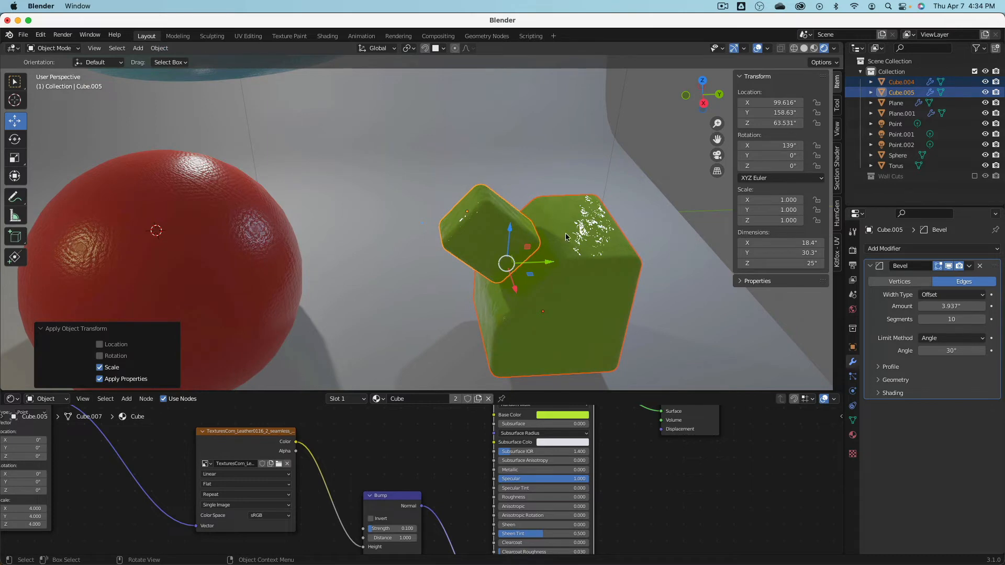
Check the cubes' rounded edges up close and from afar, and adjust the Bevel amount of the small tilted cube.
middle_drag(566, 236, 627, 250)
scroll(628, 214, up, 3)
scroll(522, 177, up, 2)
scroll(535, 172, down, 5)
scroll(627, 249, down, 3)
drag(962, 307, 960, 307)
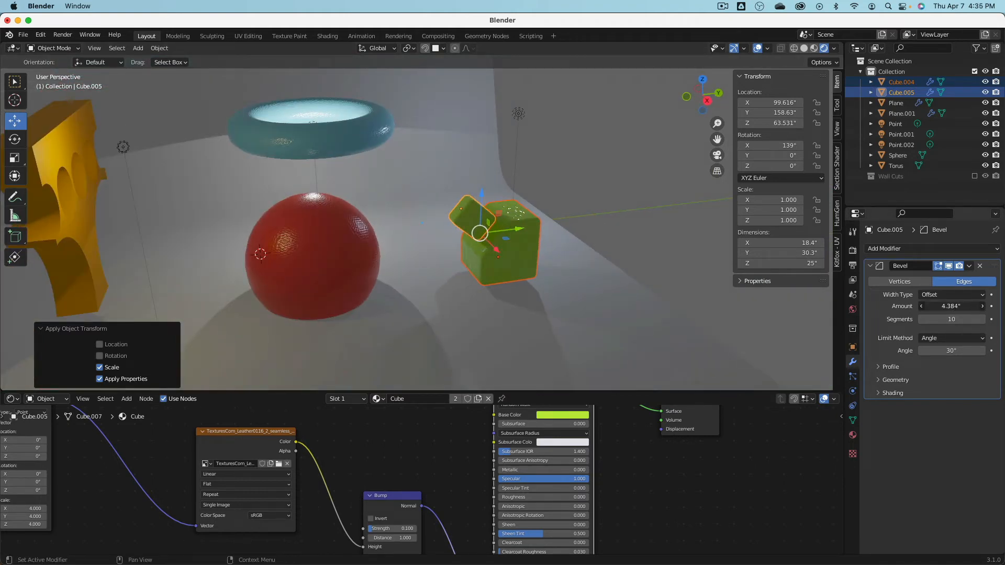
drag(960, 308, 973, 308)
Enlarge the node editor, exclude the main Collection and enable the Wall Cuts collection in the view layer.
middle_drag(164, 157, 319, 166)
click(278, 156)
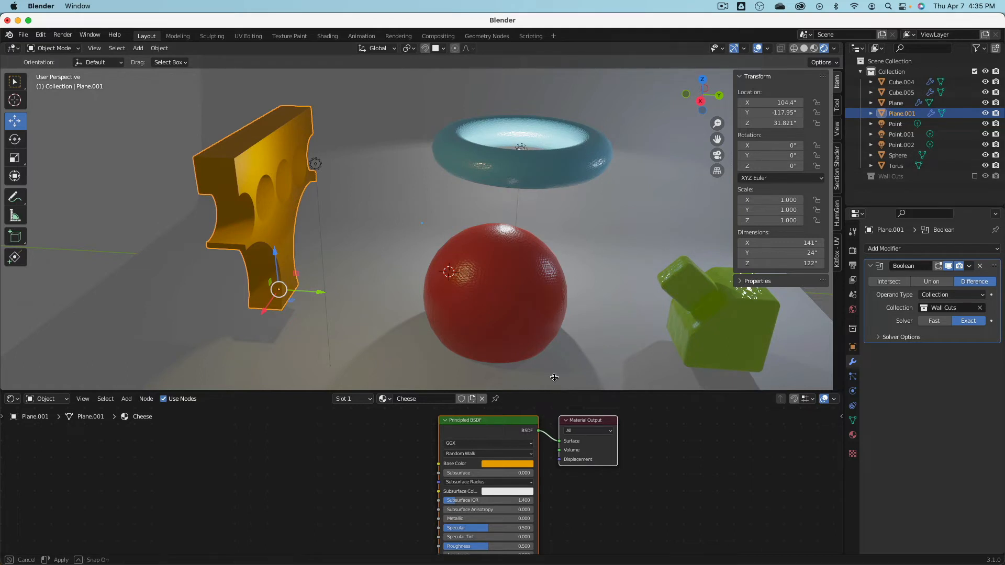
drag(558, 391, 558, 267)
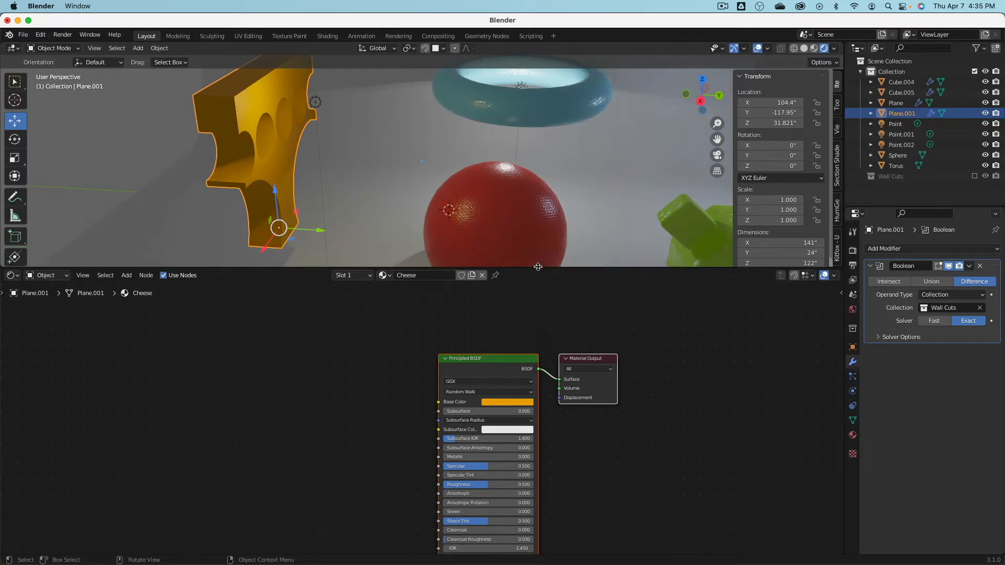
click(974, 72)
click(975, 82)
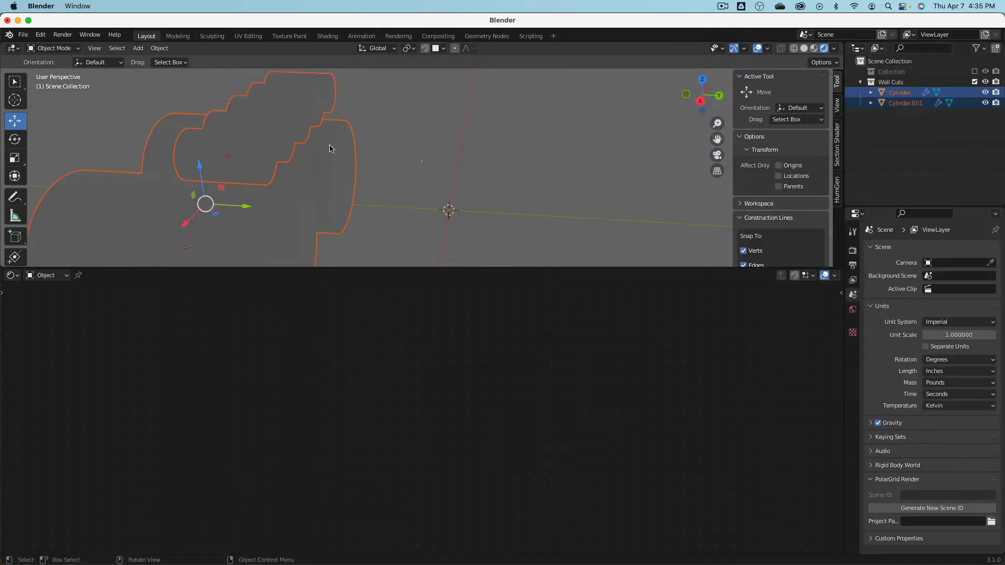
Set the Base Color of the large cylinder cutters' material to a fully saturated magenta purple.
click(330, 149)
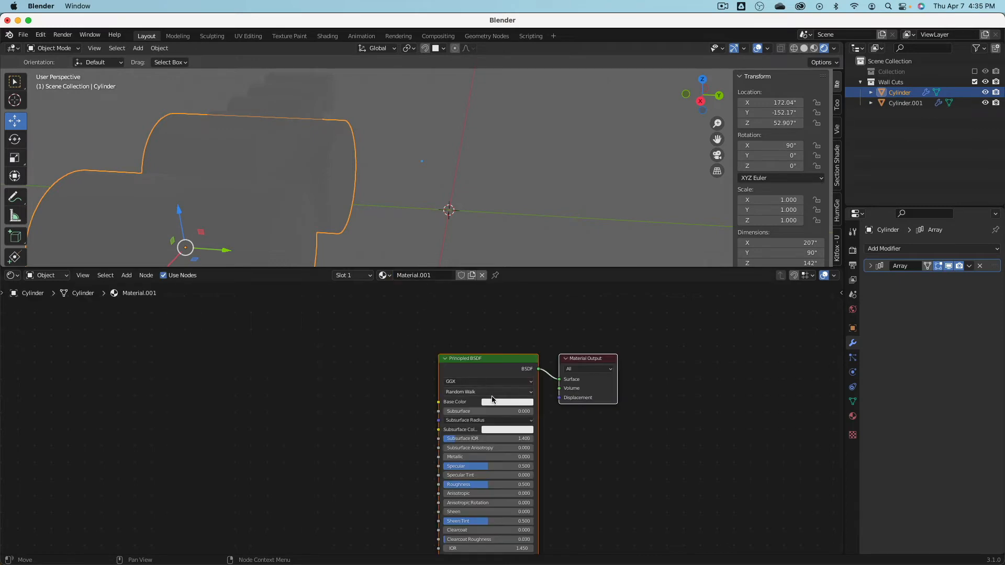
click(494, 401)
click(545, 325)
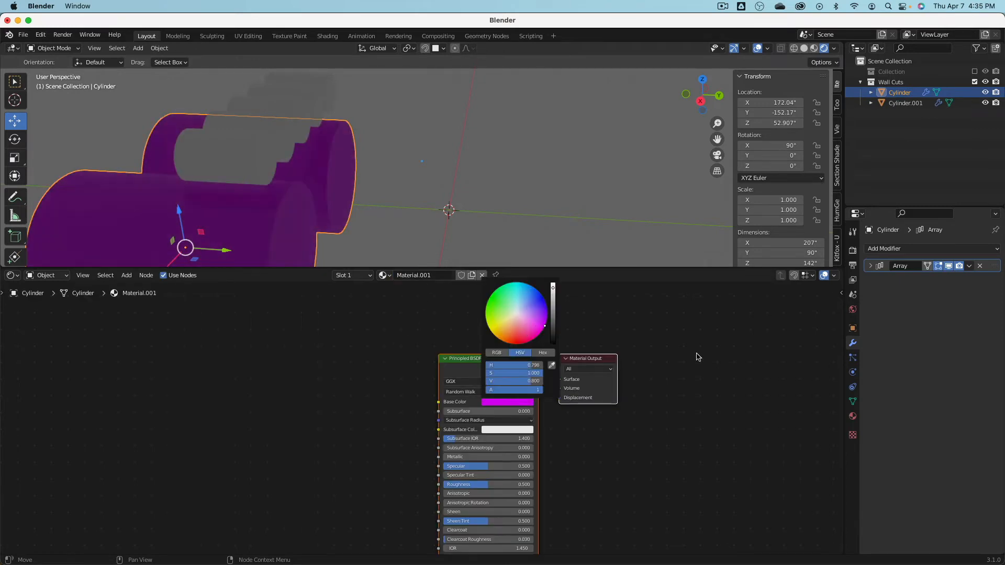
Rename the large cylinder cutters' material as Boolean.
click(293, 162)
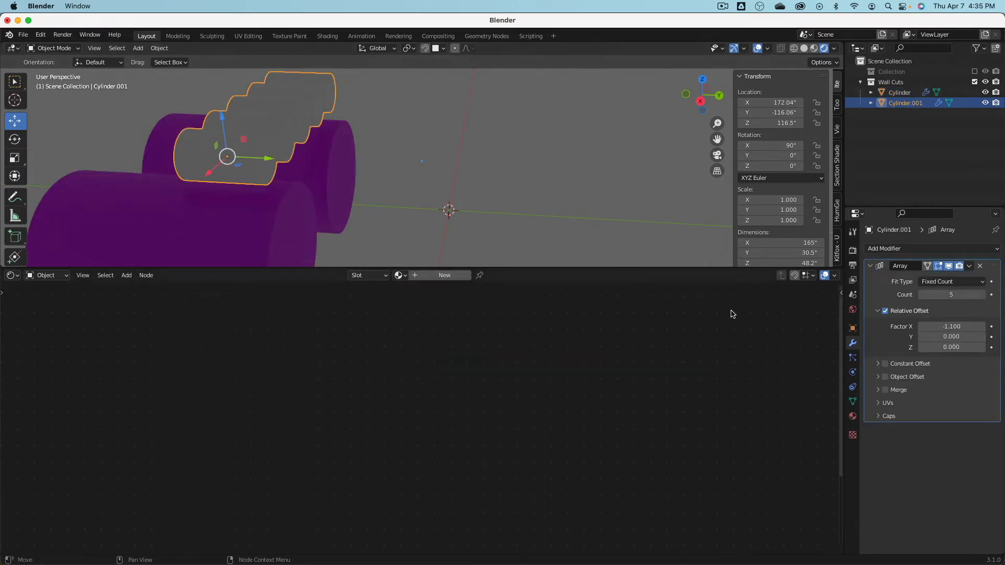
click(278, 229)
double_click(441, 276)
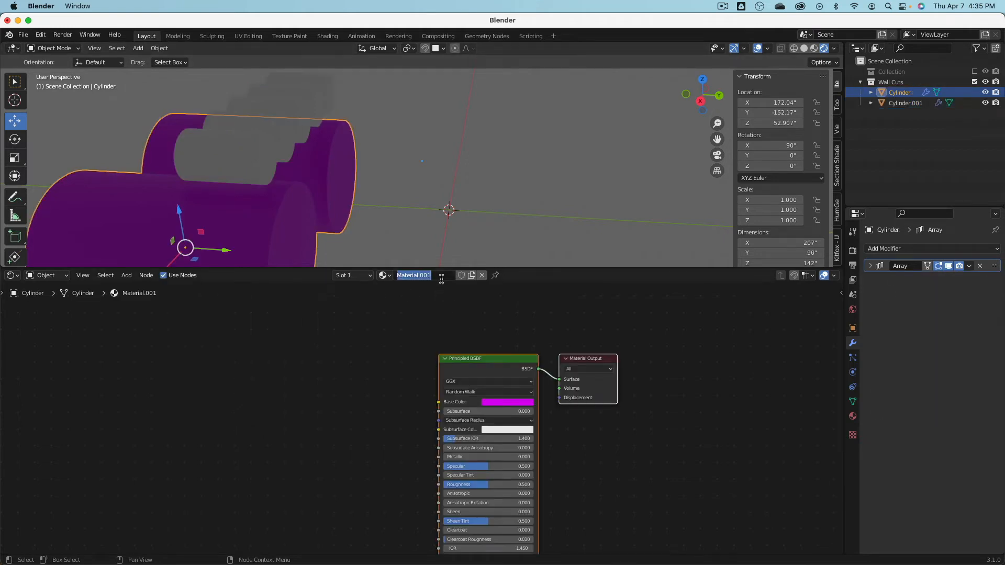
text(Boolean)
key(Return)
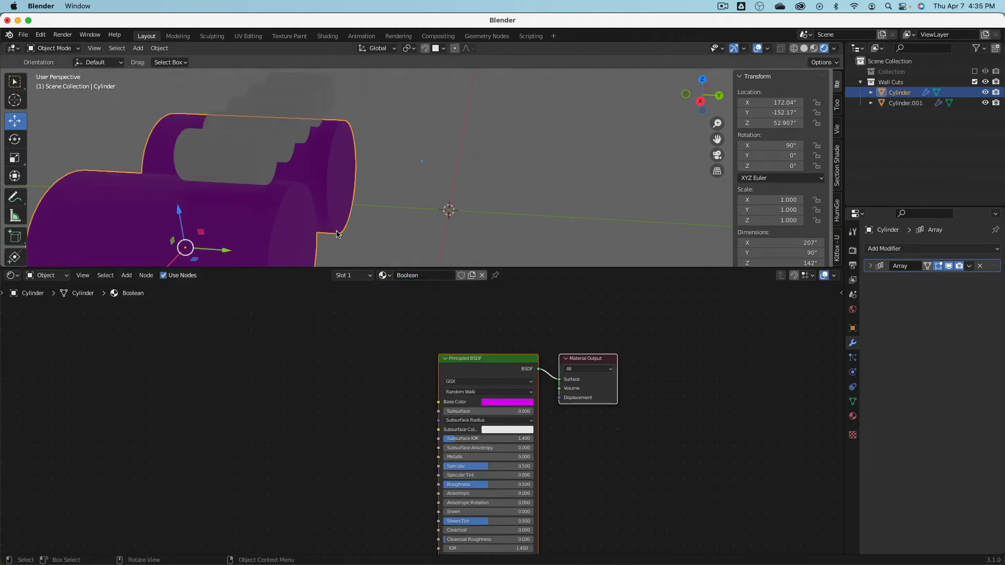
Assign the existing Boolean material to the row of small cylinder cutters.
click(230, 156)
click(401, 276)
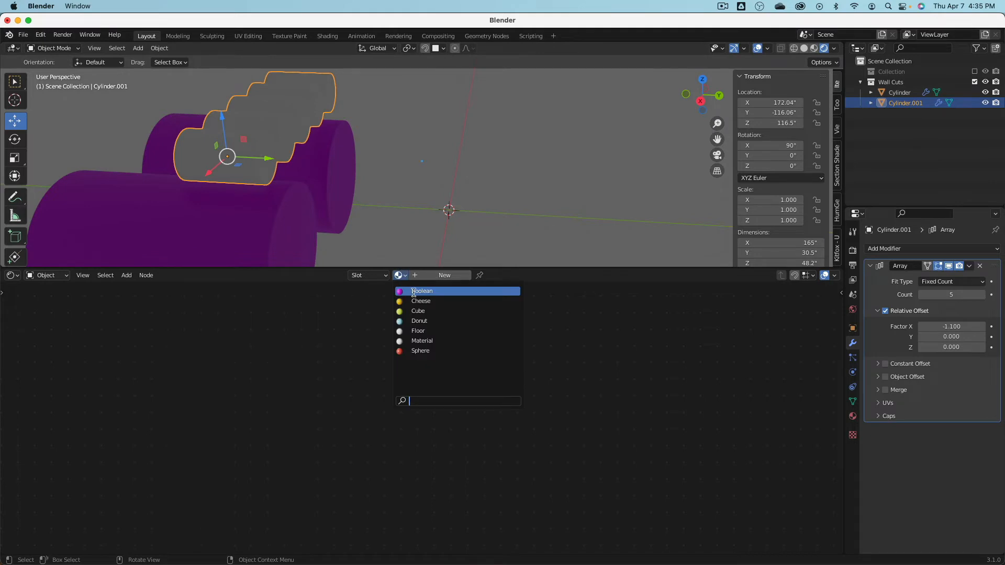
click(419, 291)
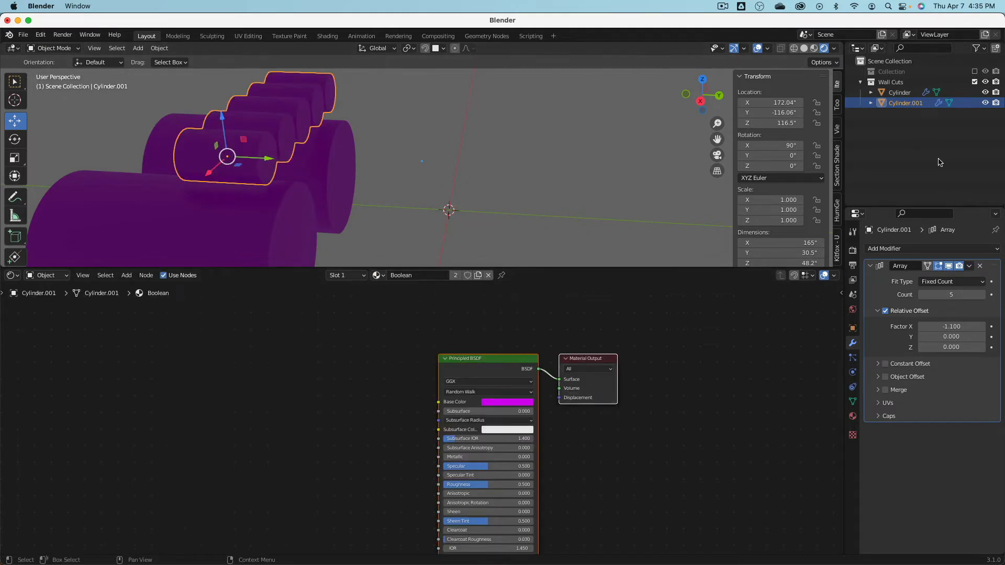
Show the main Collection instead of Wall Cuts, and add a second material slot with the Boolean material to the yellow wall.
click(974, 82)
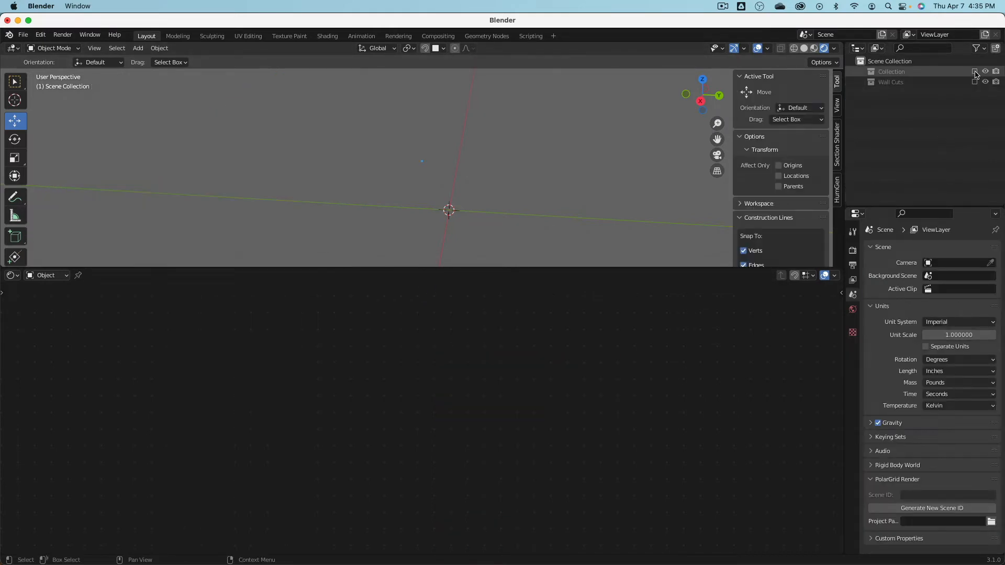
click(974, 72)
click(286, 140)
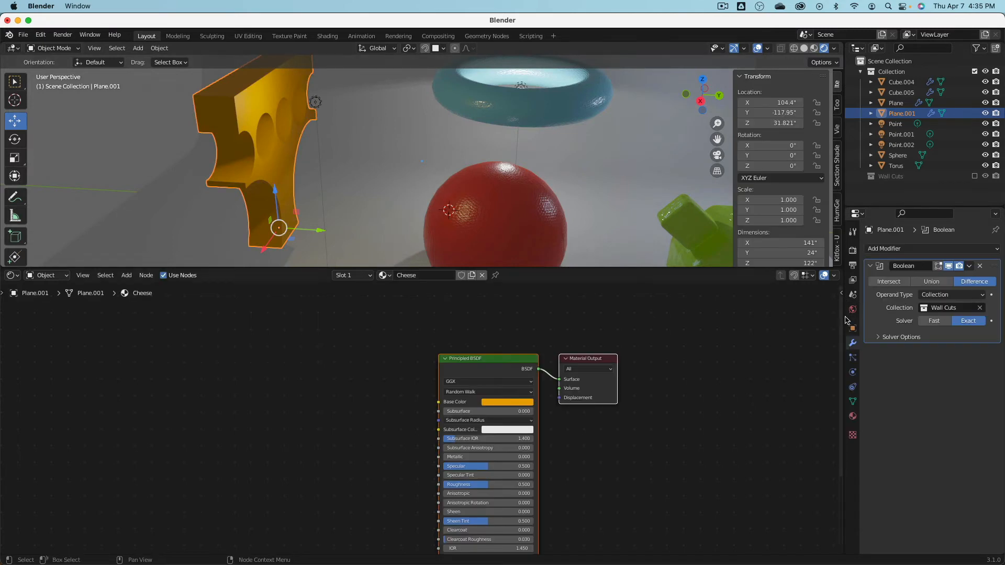
click(852, 416)
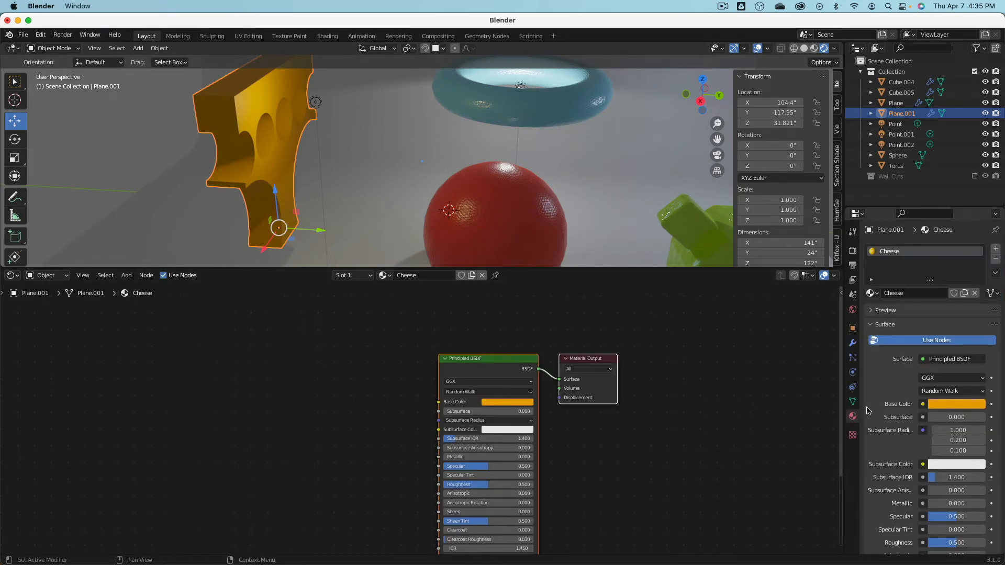
click(997, 249)
click(871, 314)
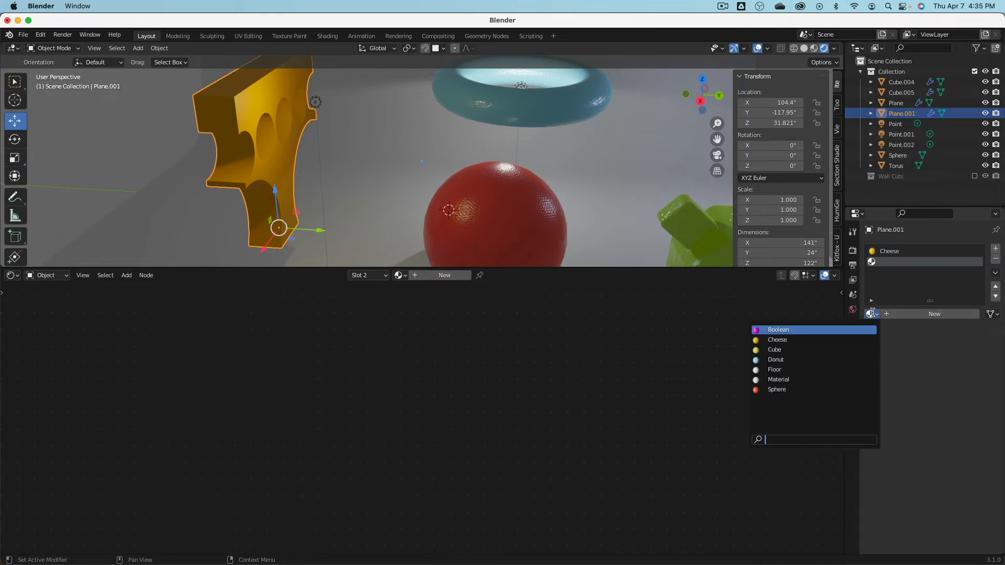
click(837, 329)
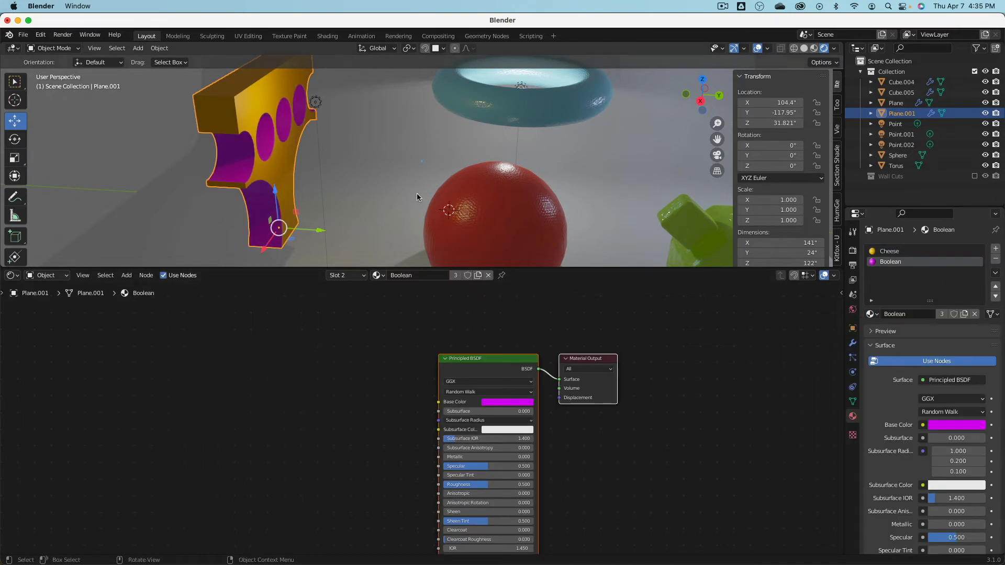
Enable Wall Cuts, move the row of small cylinders -20.03" along Y, and exclude the Wall Cuts collection again.
middle_drag(417, 194, 464, 188)
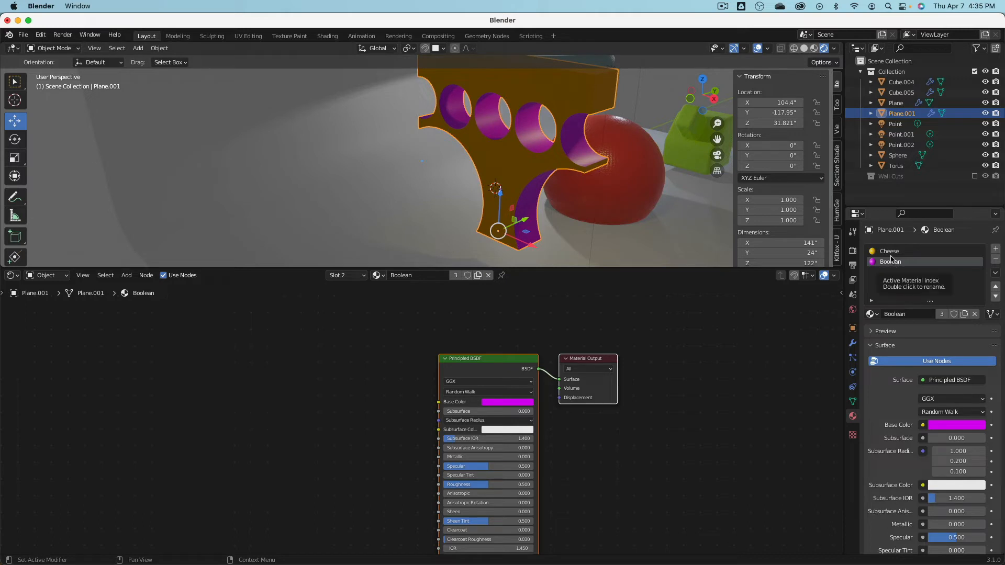
click(974, 176)
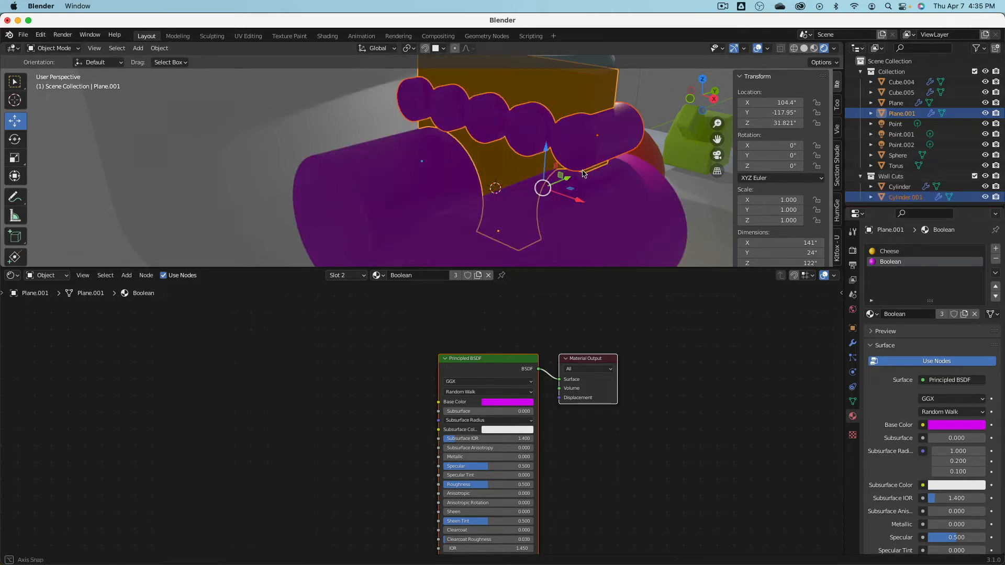
middle_drag(523, 157, 519, 155)
click(502, 153)
key(g)
key(y)
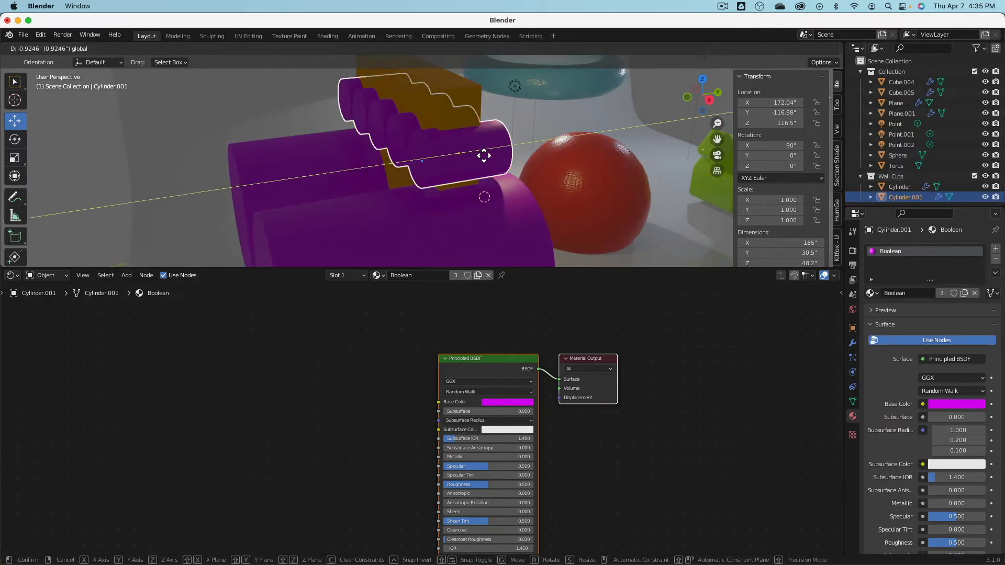
click(464, 159)
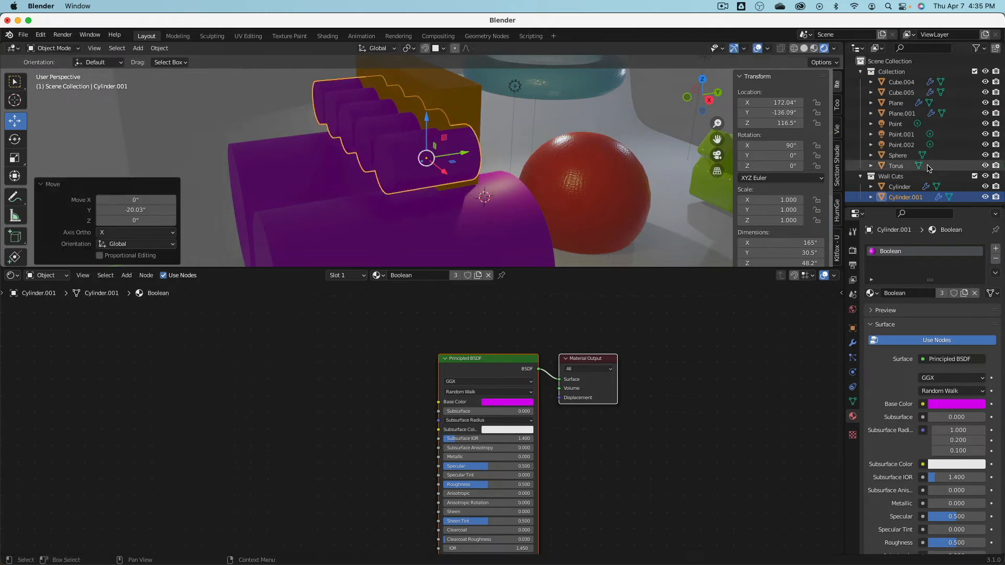
click(974, 176)
middle_drag(591, 138, 551, 125)
Move the small cylinder cutters 15.766" along Y so they cut through the wall, and exclude the Wall Cuts collection.
key(ctrl+z)
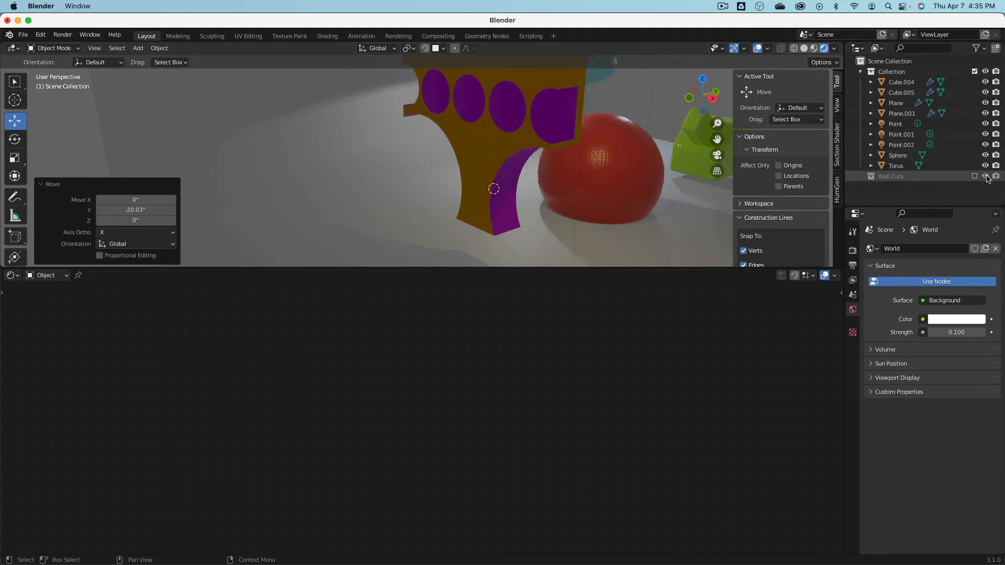
drag(569, 114, 599, 112)
click(975, 176)
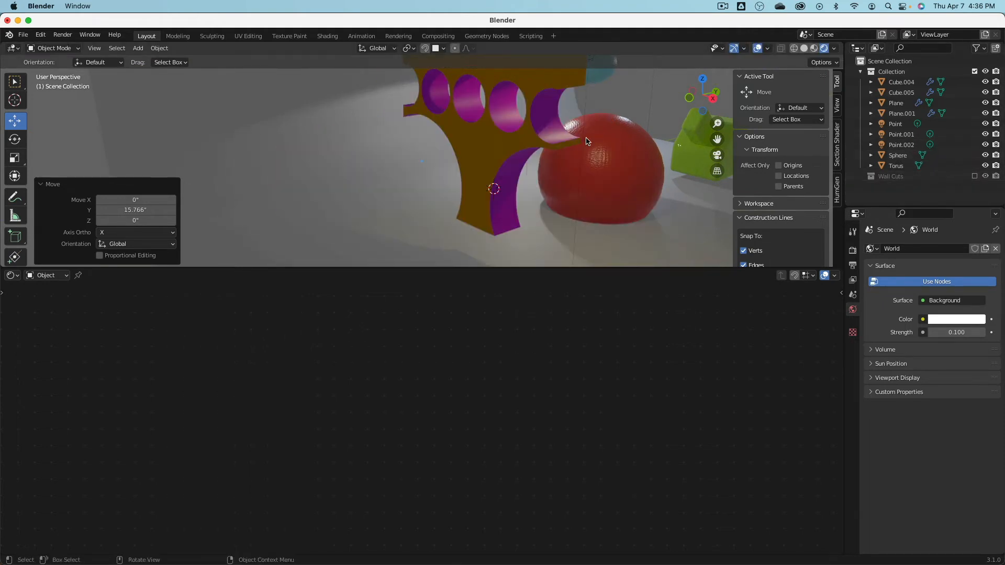
Enlarge the 3D viewport to show the whole scene and select the blue torus.
middle_drag(576, 134, 465, 162)
scroll(472, 136, down, 3)
drag(475, 268, 476, 492)
scroll(528, 326, up, 3)
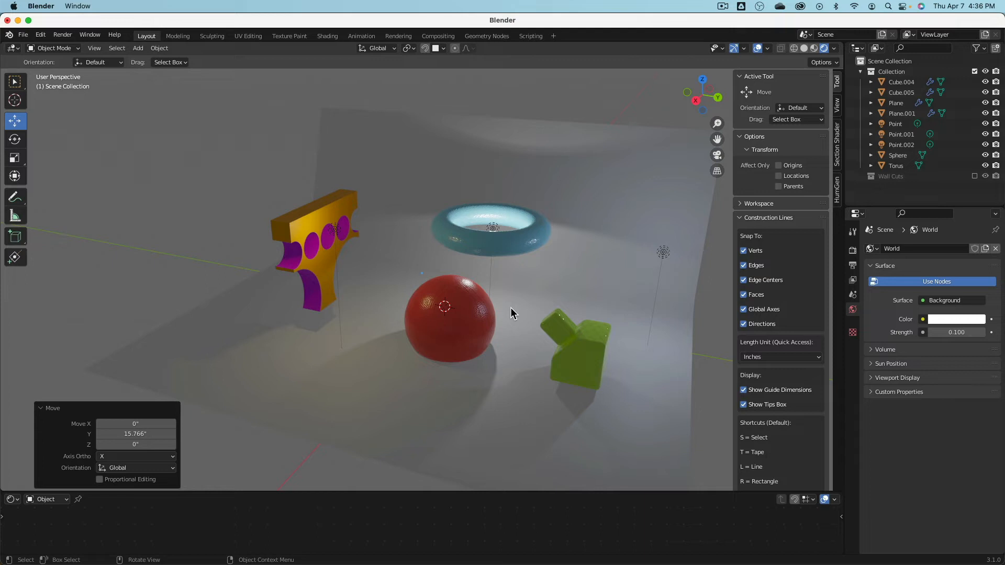
click(541, 240)
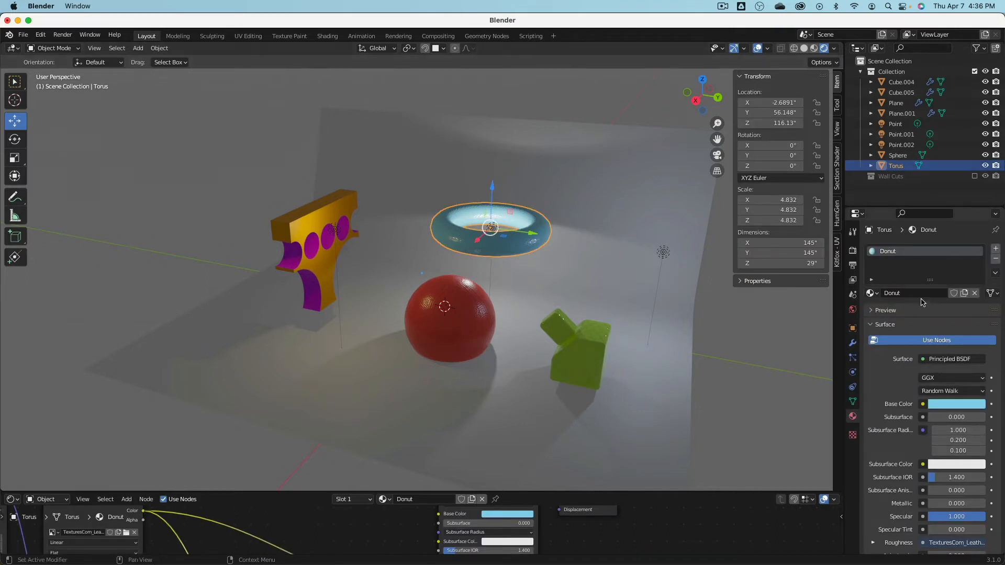
Enlarge the Properties editor and set the emission colour of the torus's Donut material to white.
drag(913, 206, 913, 56)
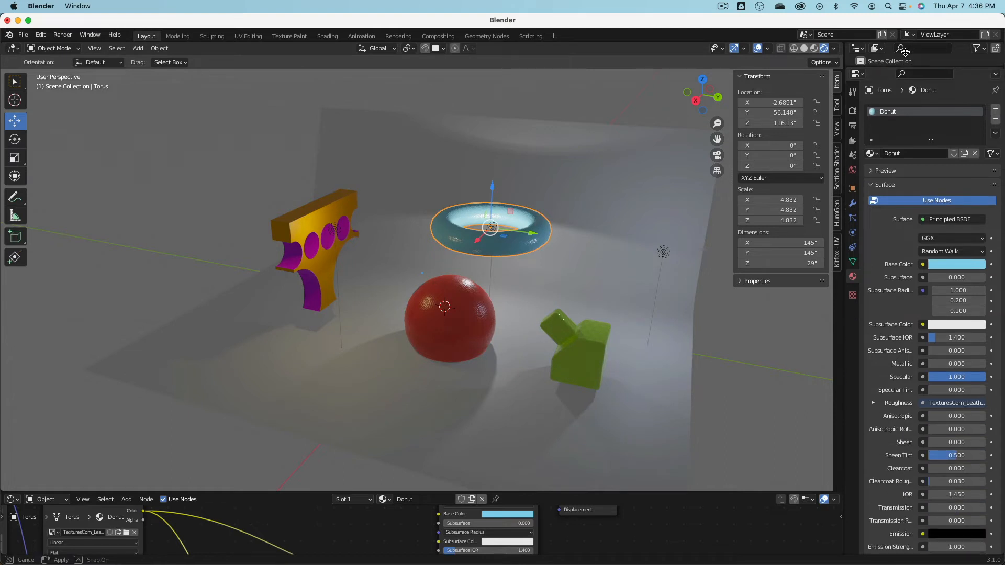
scroll(949, 393, down, 8)
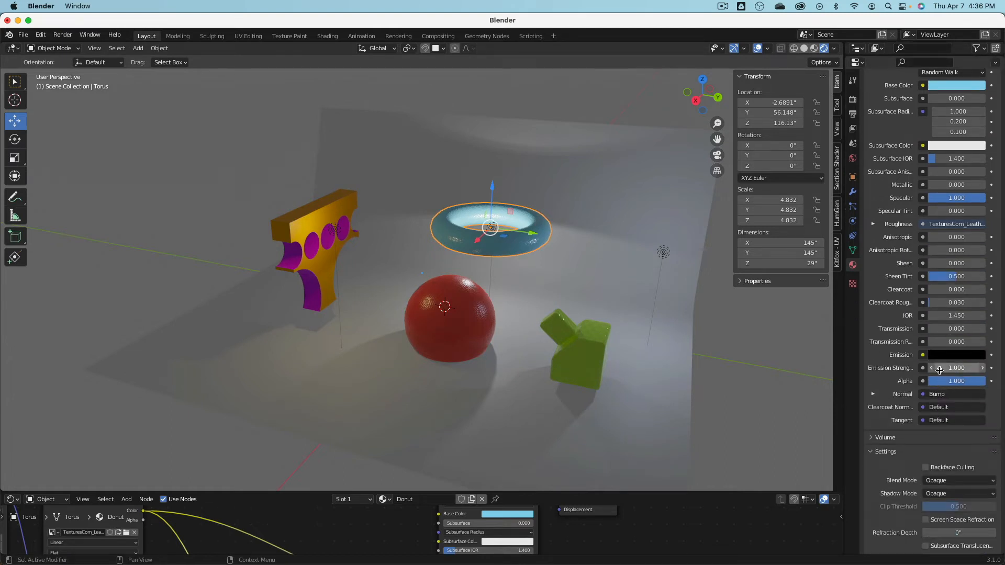
click(954, 357)
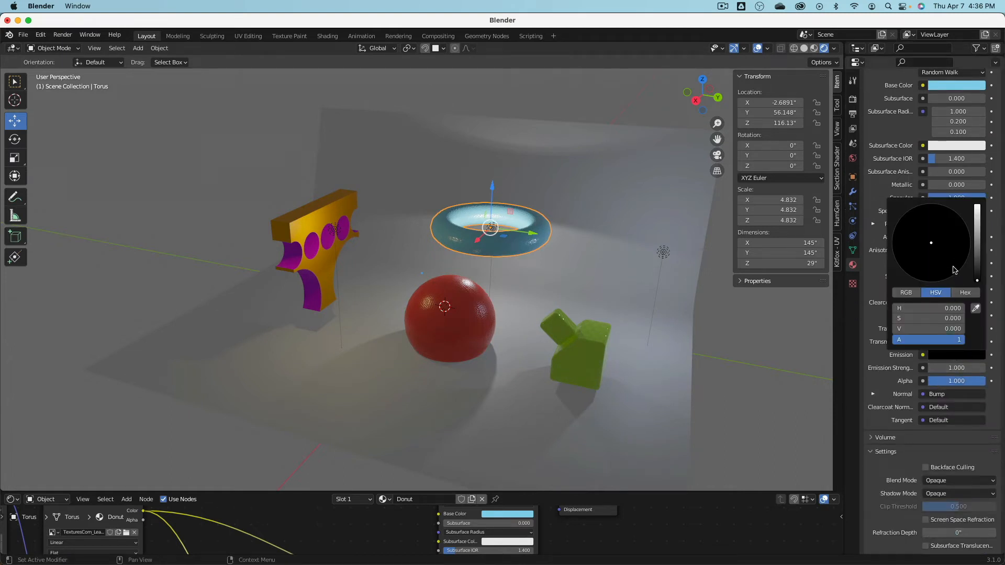
click(974, 242)
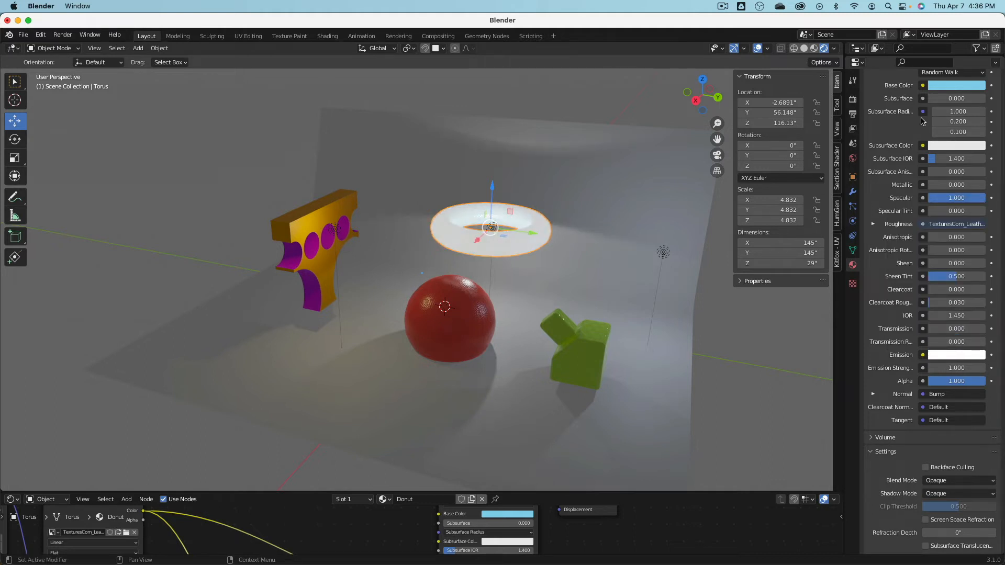
scroll(932, 236, up, 8)
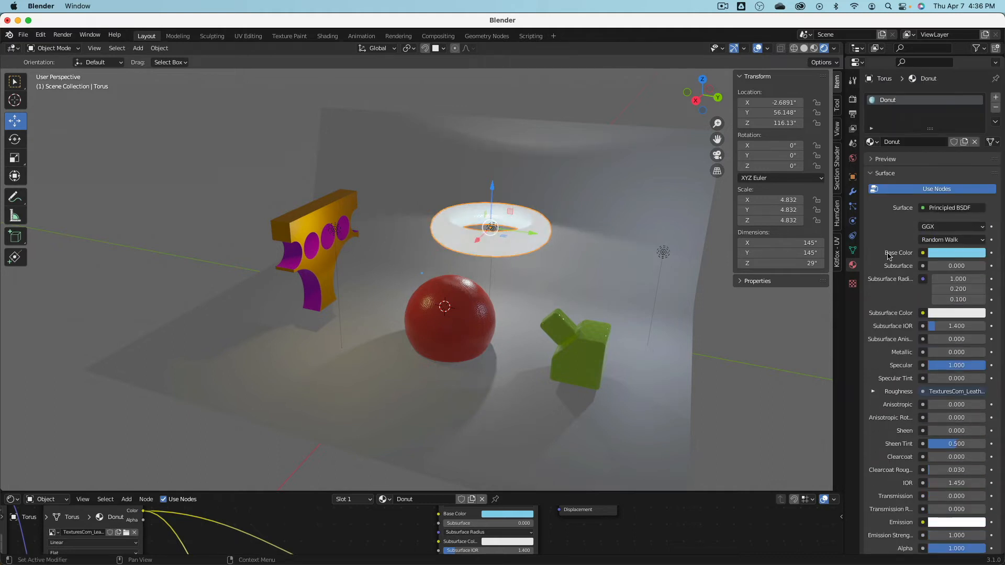
Switch the render engine to Cycles.
click(852, 99)
click(935, 97)
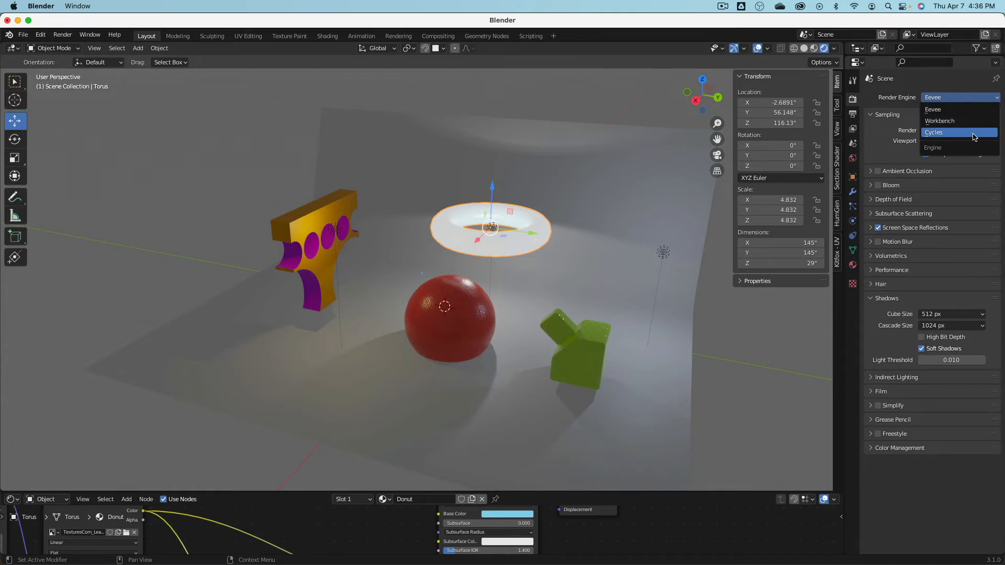
click(974, 133)
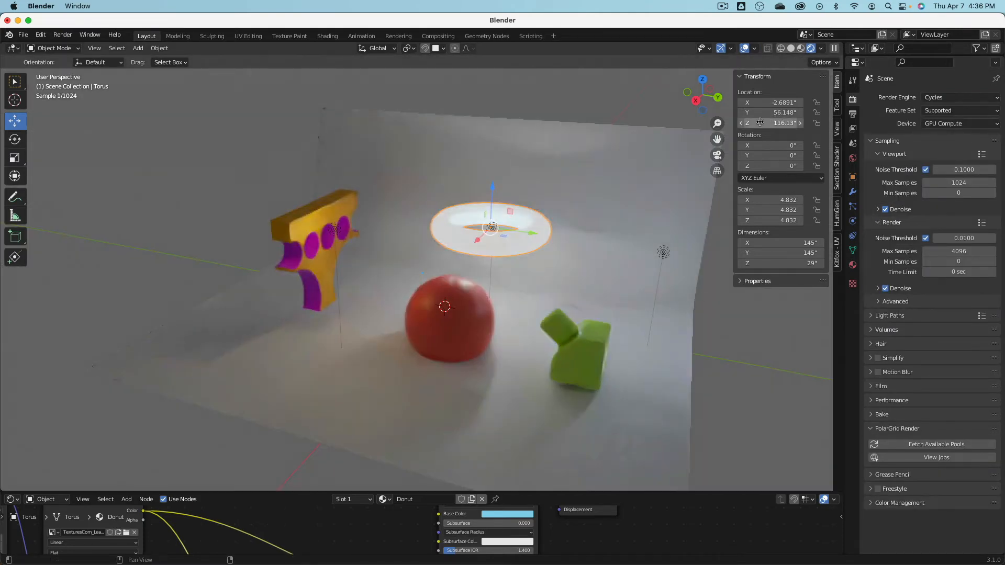
Hide the three point lights so that the glowing torus lights the scene.
click(663, 252)
key(h)
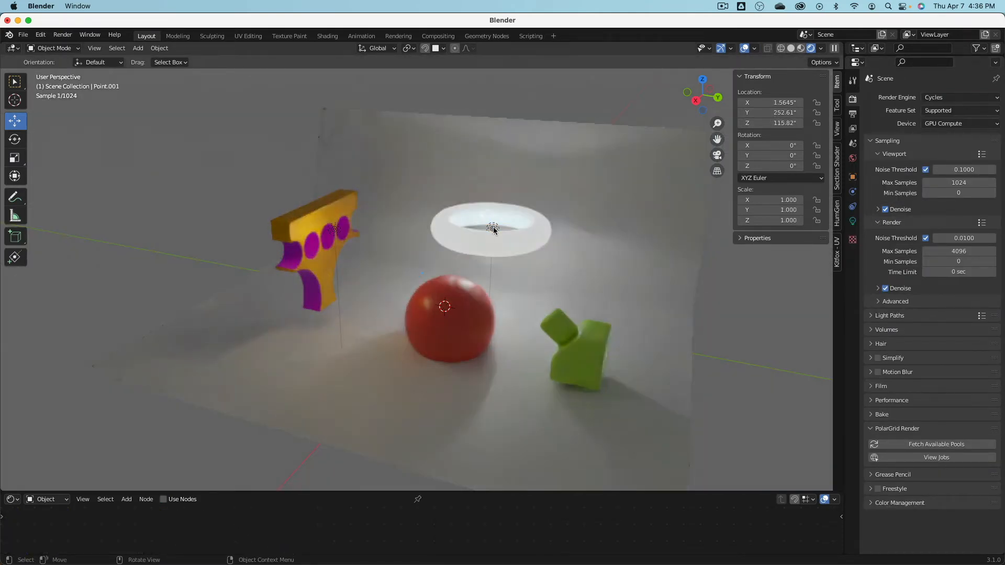
click(492, 226)
key(h)
click(334, 231)
key(h)
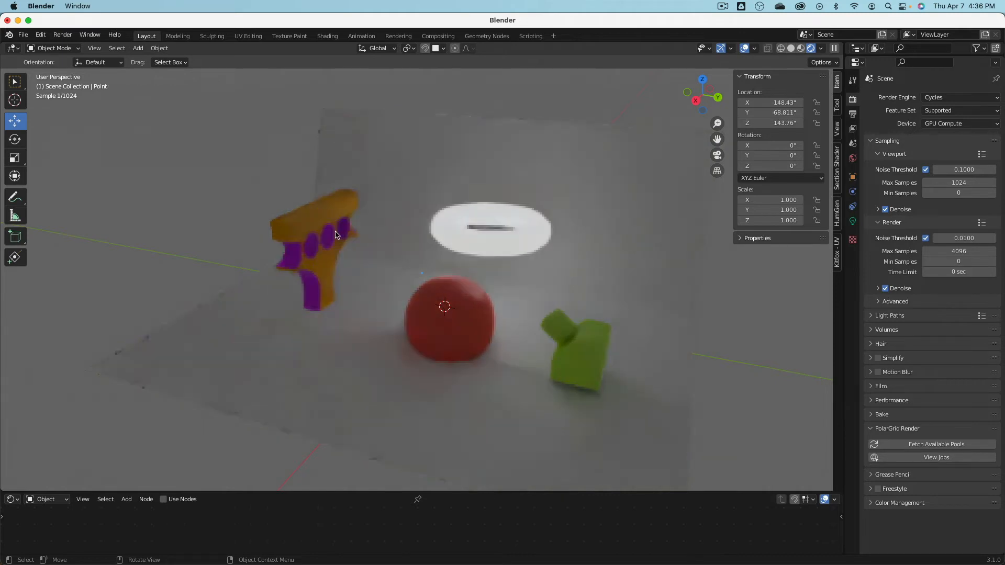
Select the torus and set its Donut material's emission strength to 0.
click(529, 233)
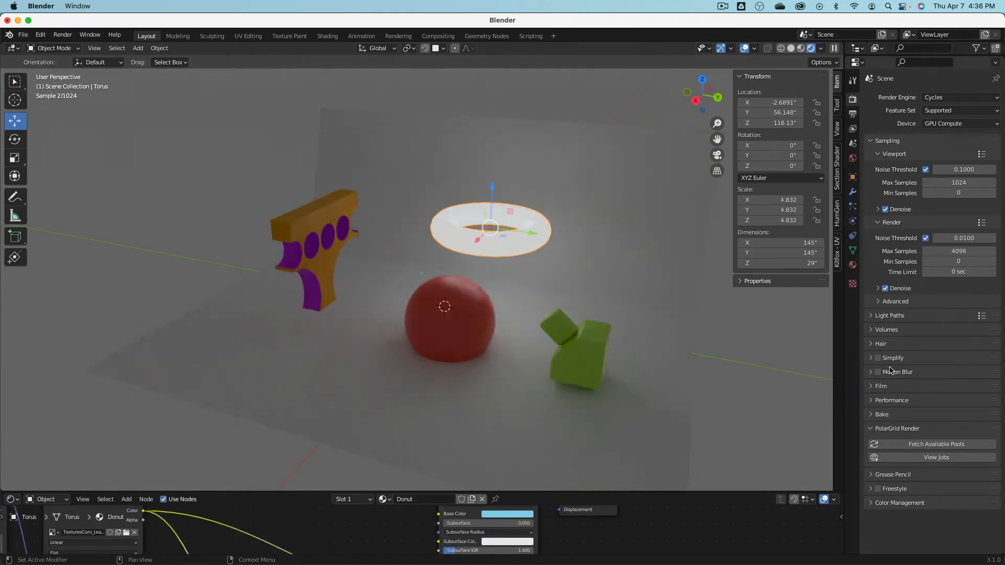
click(853, 265)
scroll(968, 454, down, 5)
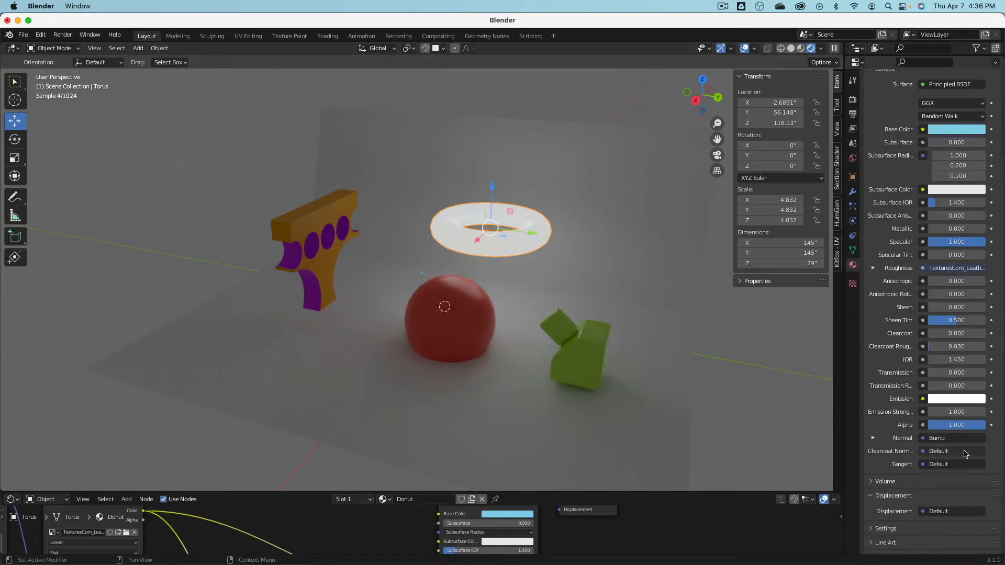
click(953, 412)
text(0)
key(Return)
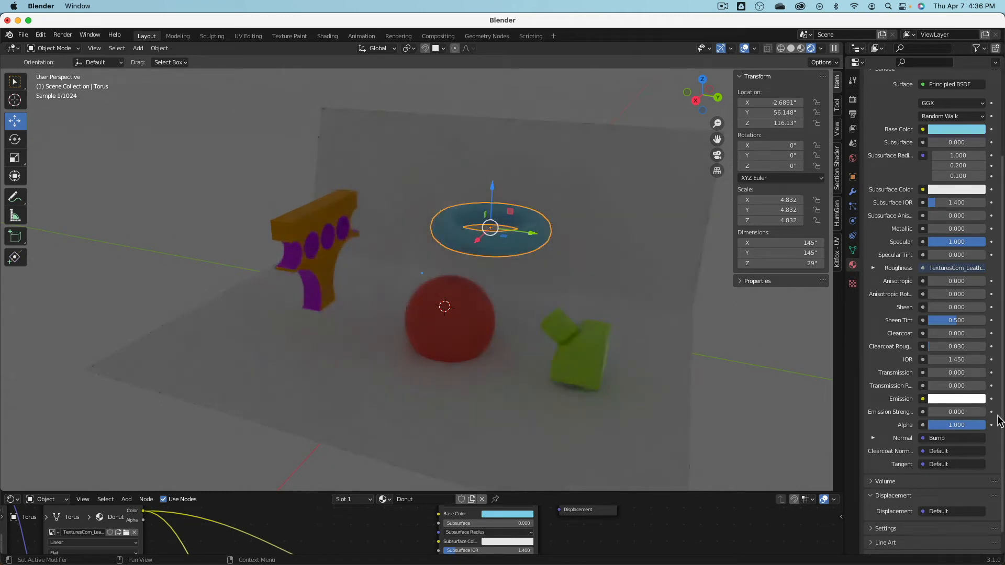
Test the Donut material's emission strength at 10 and at 1, and return it to 0.
click(957, 412)
text(10)
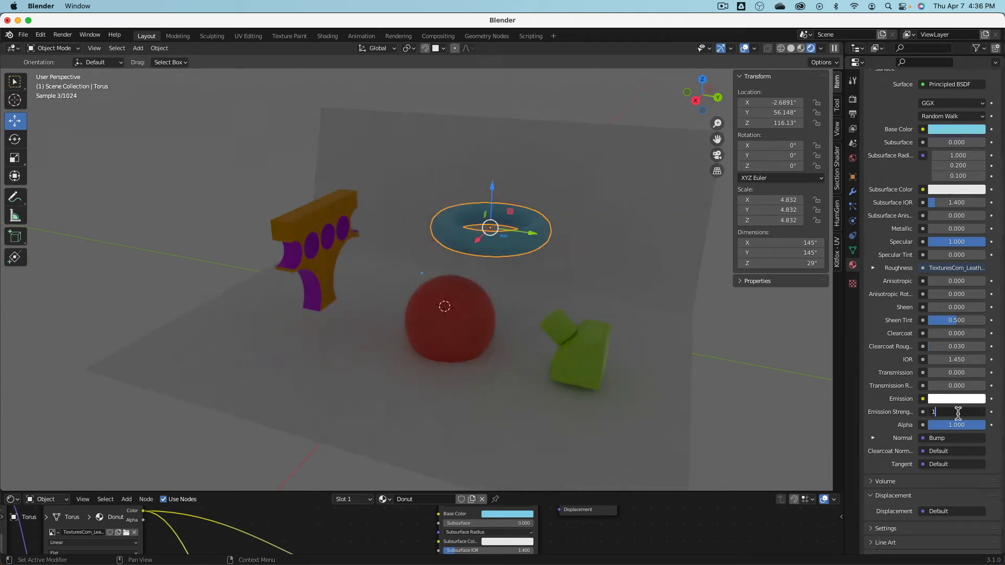
key(Return)
click(957, 414)
text(1)
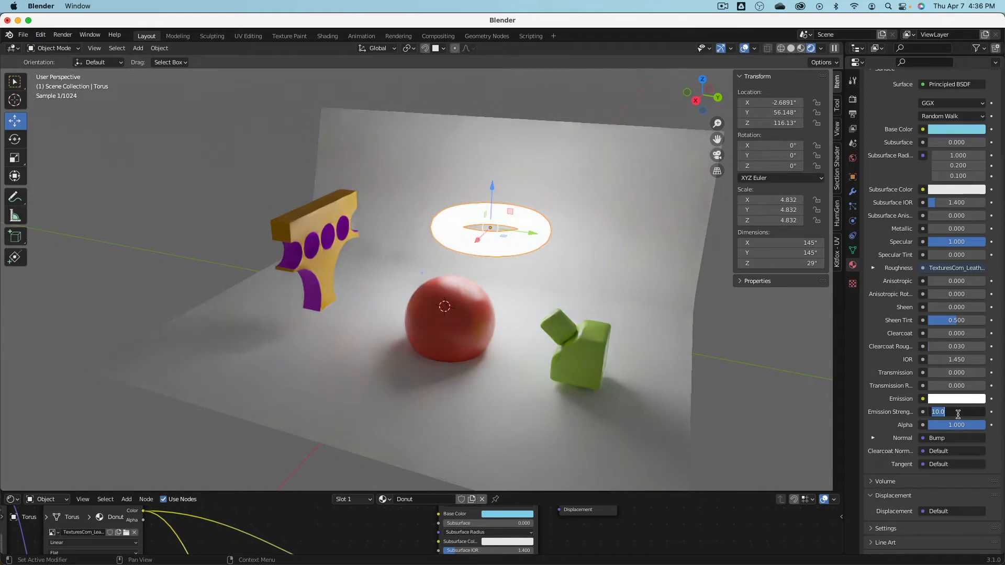
key(Return)
click(957, 414)
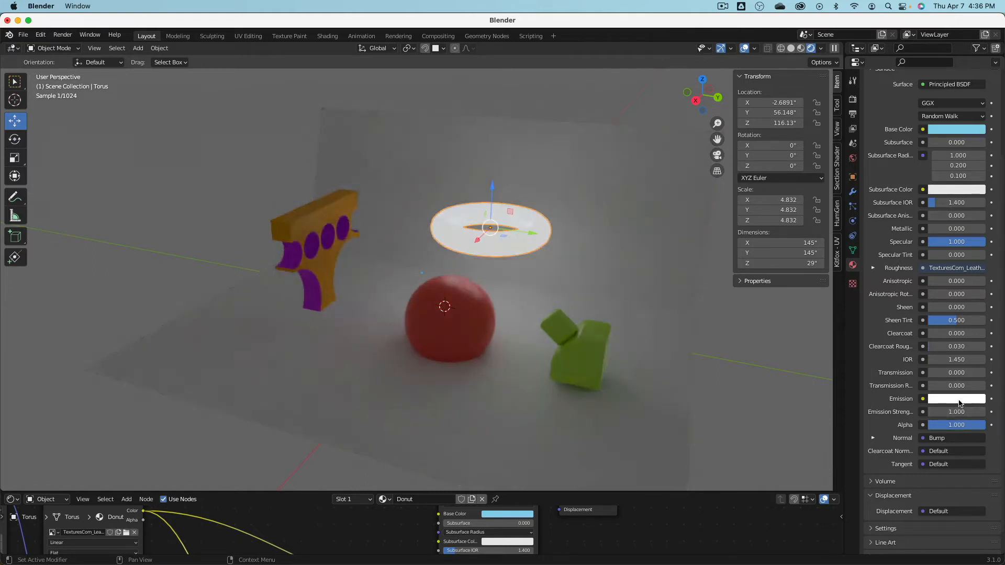
text(0)
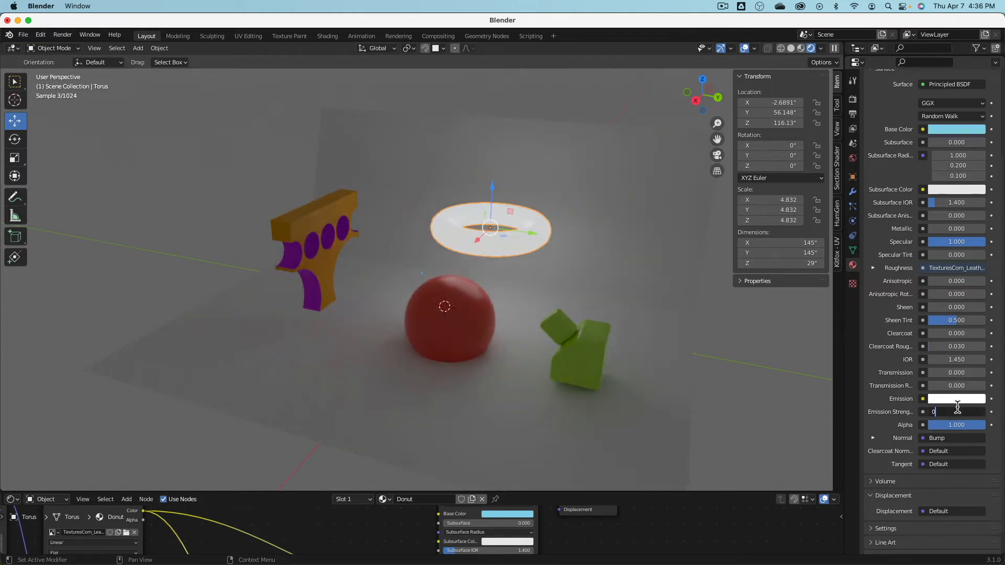
key(Return)
Test the Donut material's alpha at 0.2, 0 and 0.9, and return it to 1.
click(962, 424)
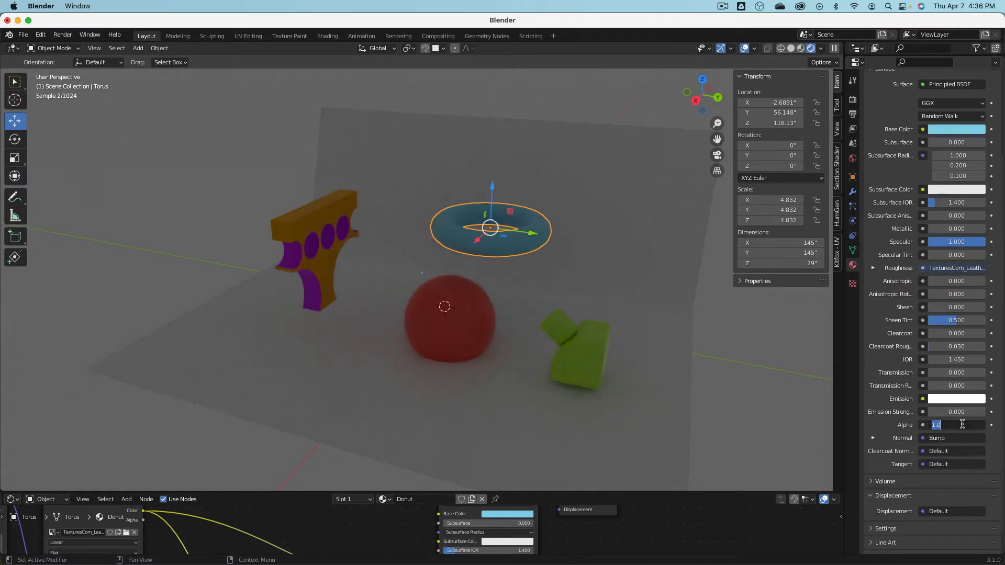
text(0.2)
key(Return)
click(962, 425)
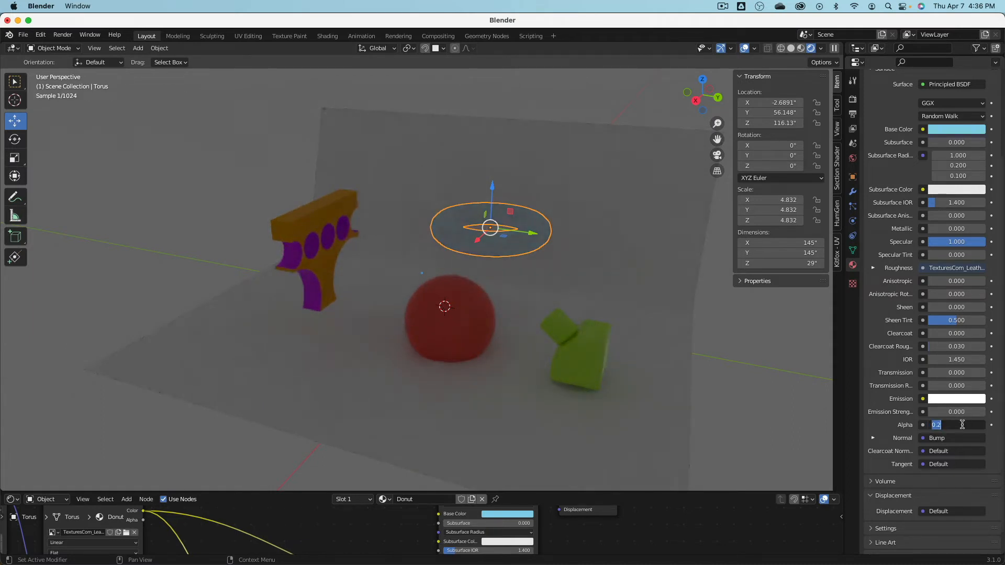
text(0)
key(Return)
click(962, 425)
text(.9)
key(Return)
click(962, 425)
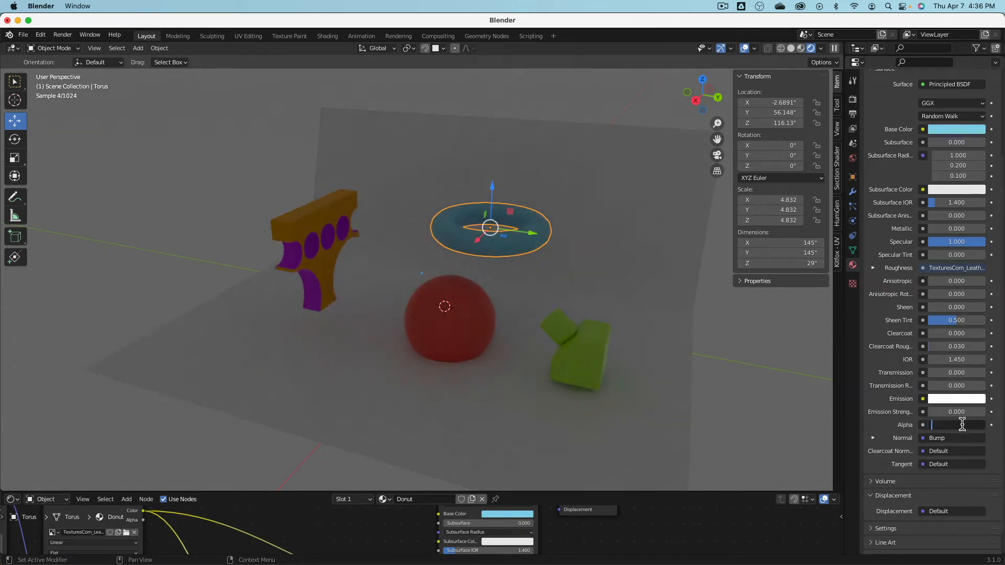
text(1)
key(Return)
scroll(927, 273, up, 5)
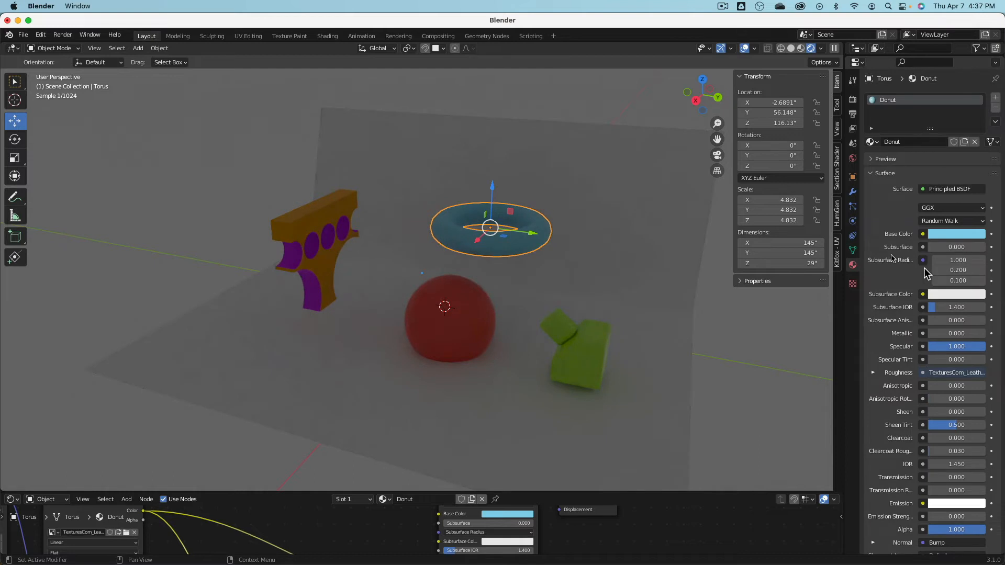
Unhide the point lights and switch the render engine back to Eevee.
middle_drag(456, 163, 463, 173)
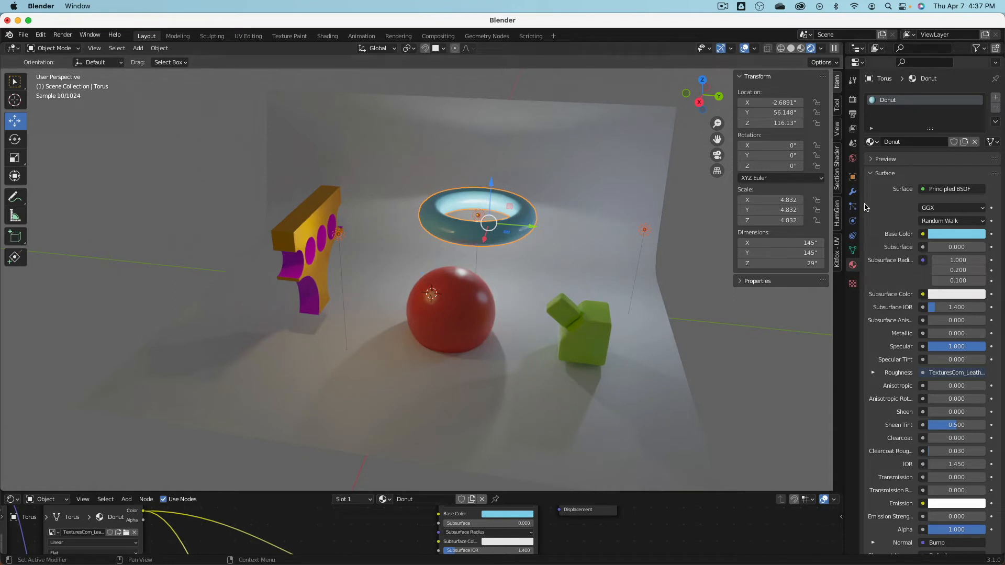
click(853, 99)
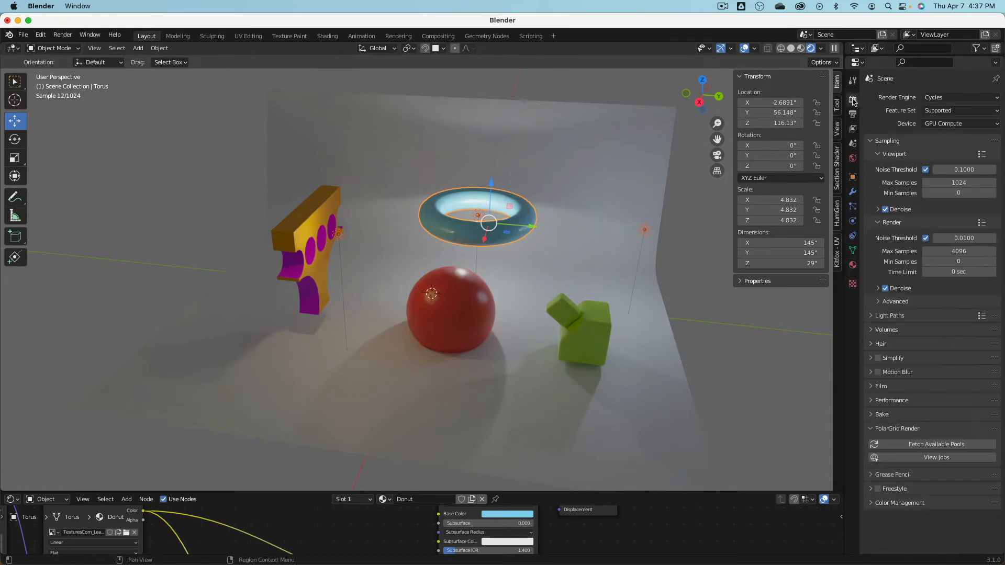
click(956, 98)
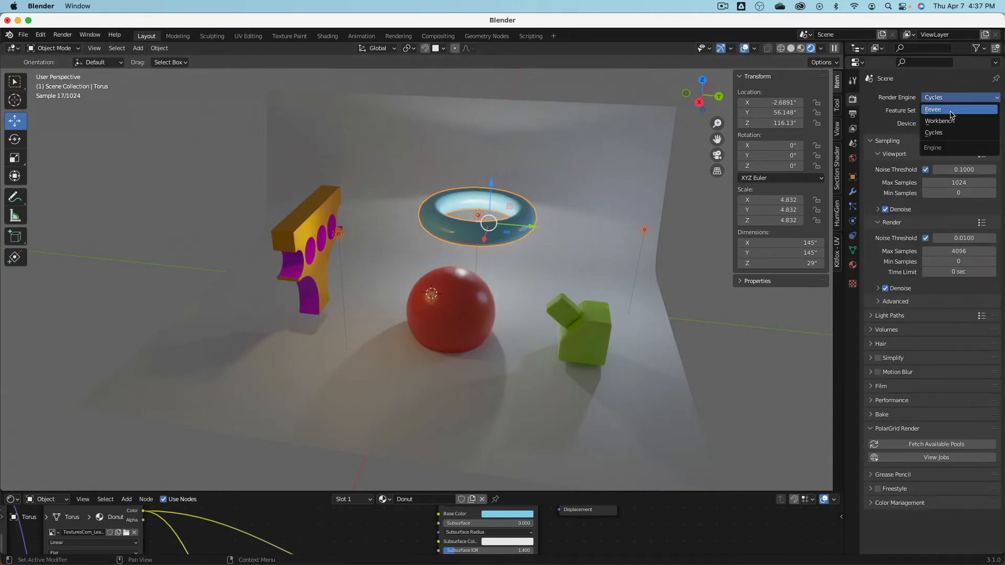
click(960, 110)
mouse_move(523, 209)
middle_down()
mouse_move(535, 207)
mouse_move(495, 237)
mouse_move(547, 190)
mouse_move(534, 211)
middle_up()
scroll(547, 190, up, 4)
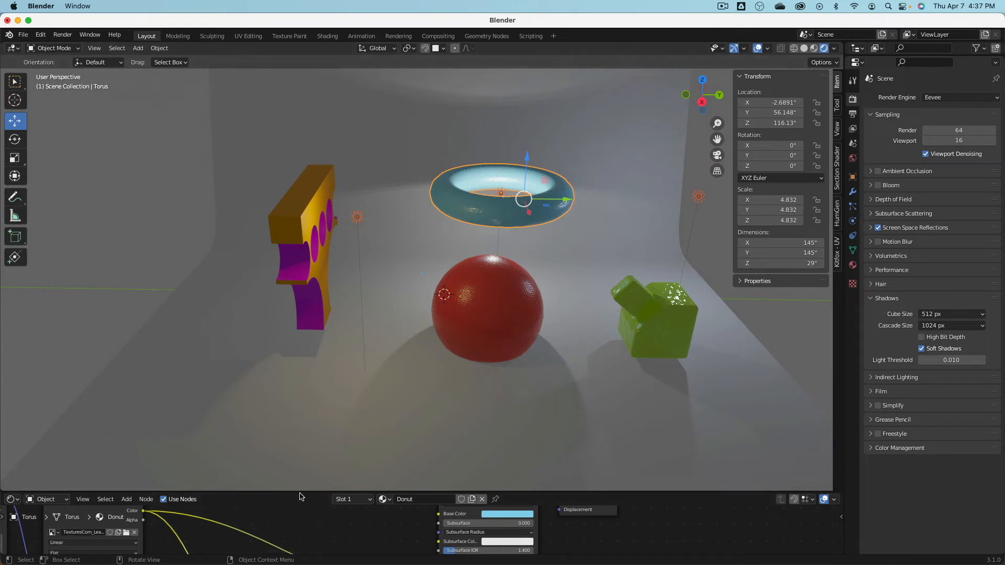
Enlarge the lower editor, turned from Shader Editor into a Timeline, and set the current frame to 24.
drag(300, 495, 345, 336)
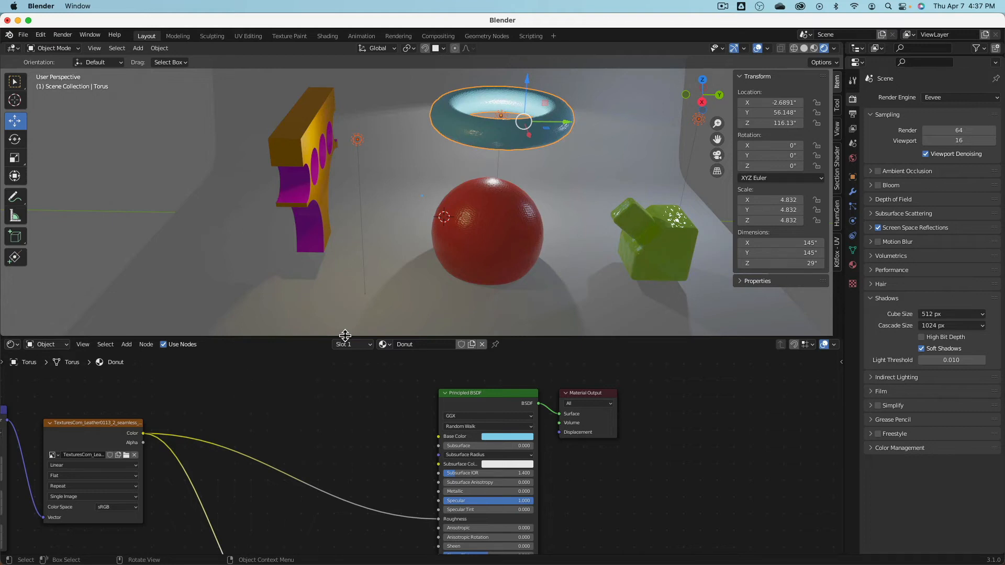
click(11, 345)
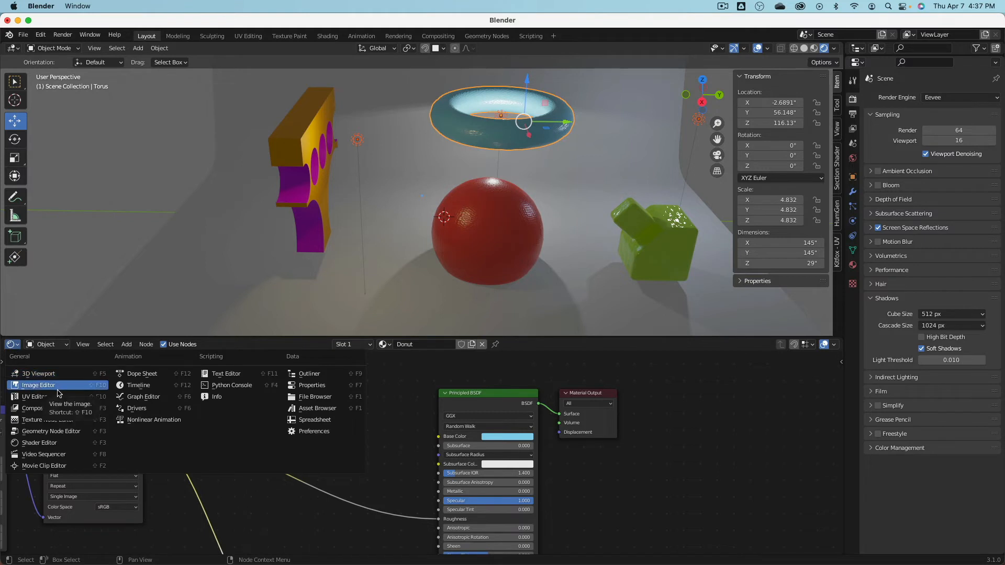
click(173, 386)
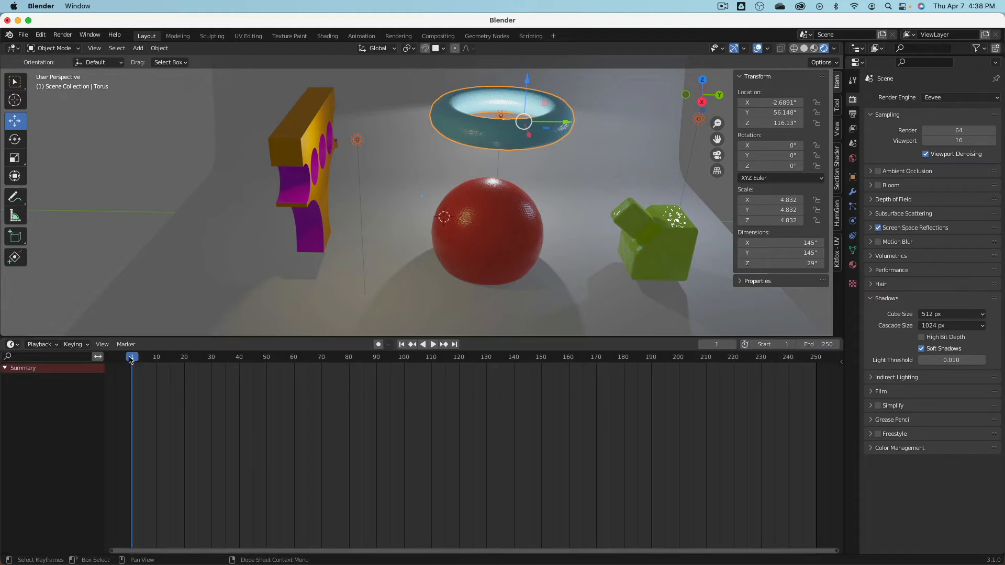
key(space)
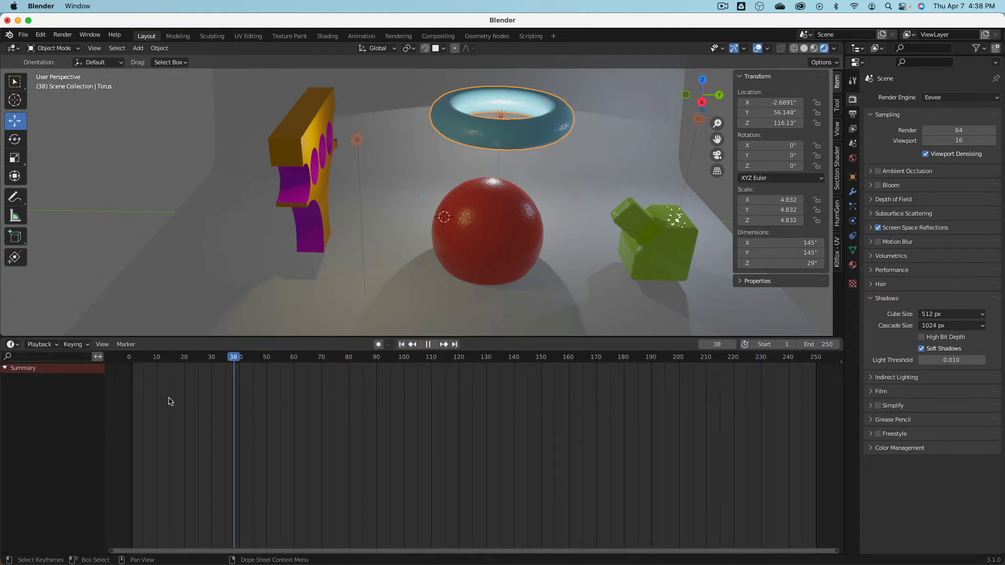
drag(168, 397, 195, 393)
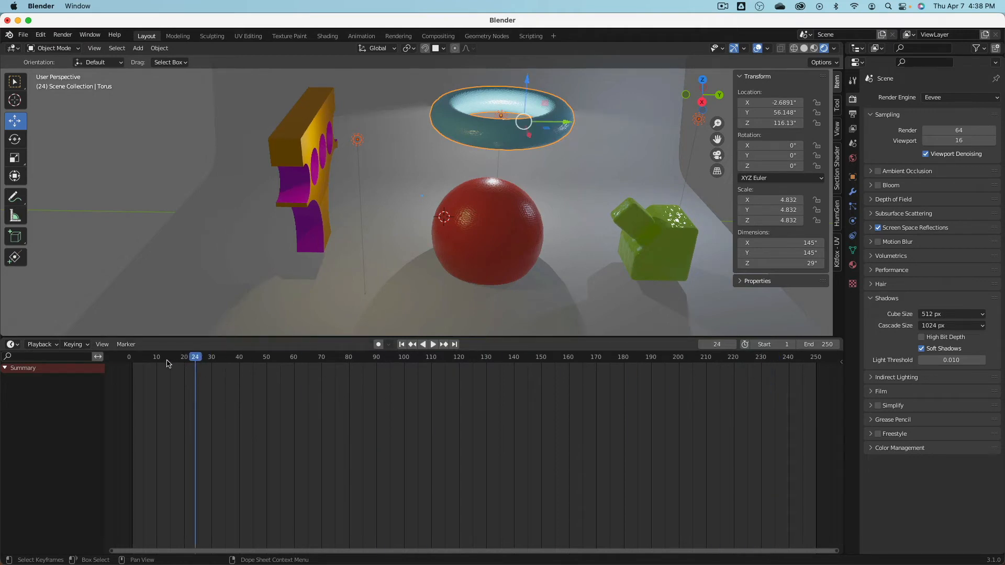
Show the timeline in seconds, and return it to frame numbers.
click(101, 345)
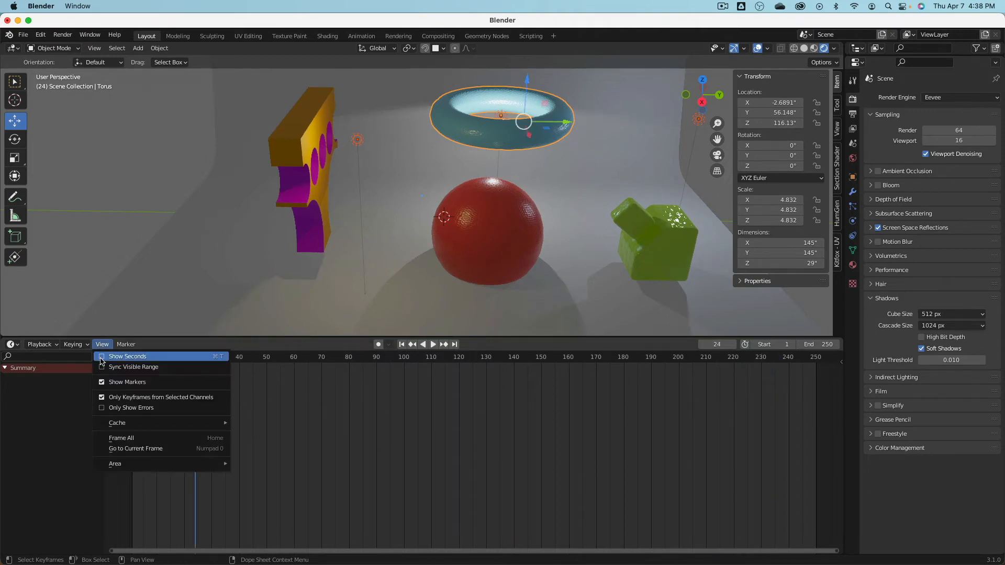
click(103, 360)
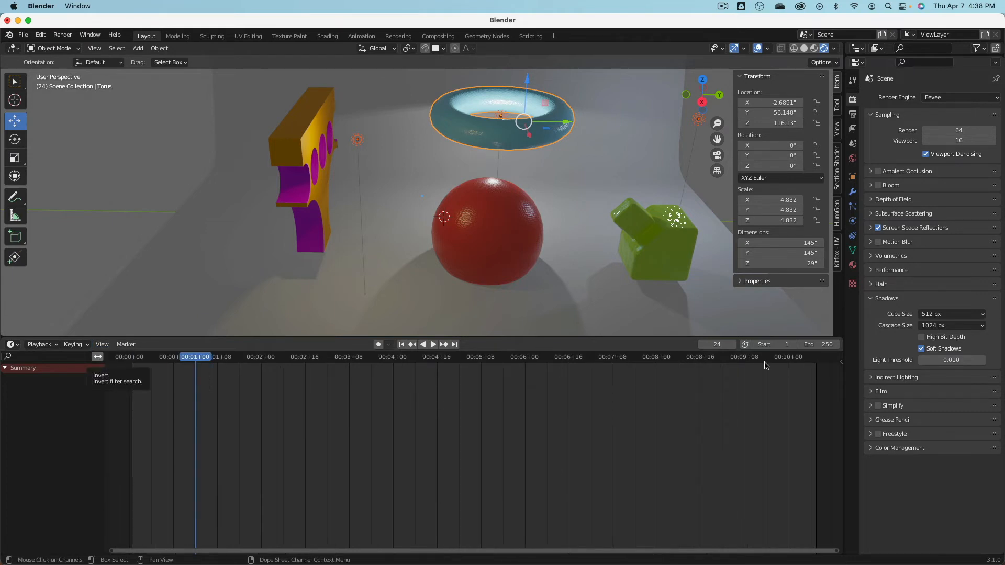
click(102, 344)
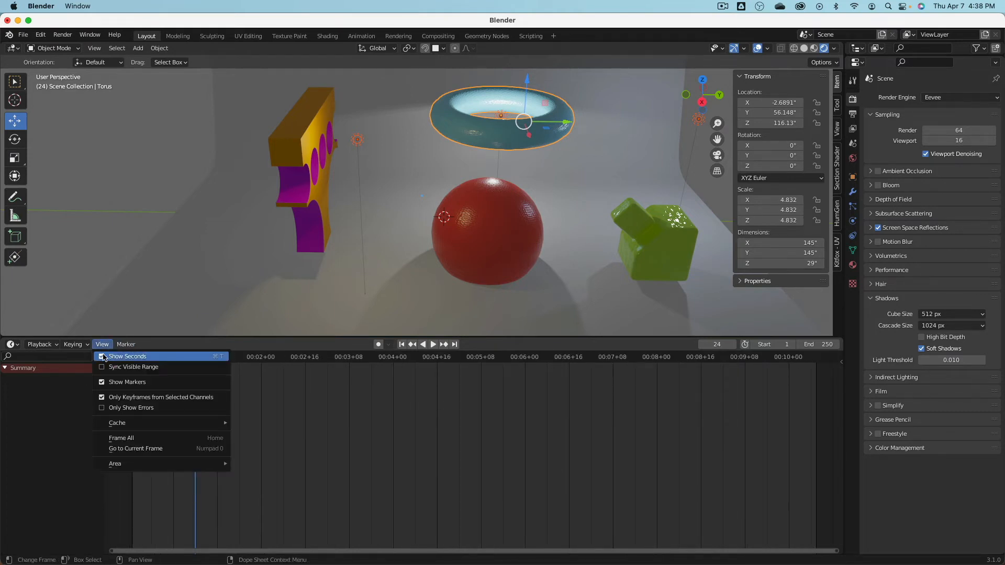
click(104, 358)
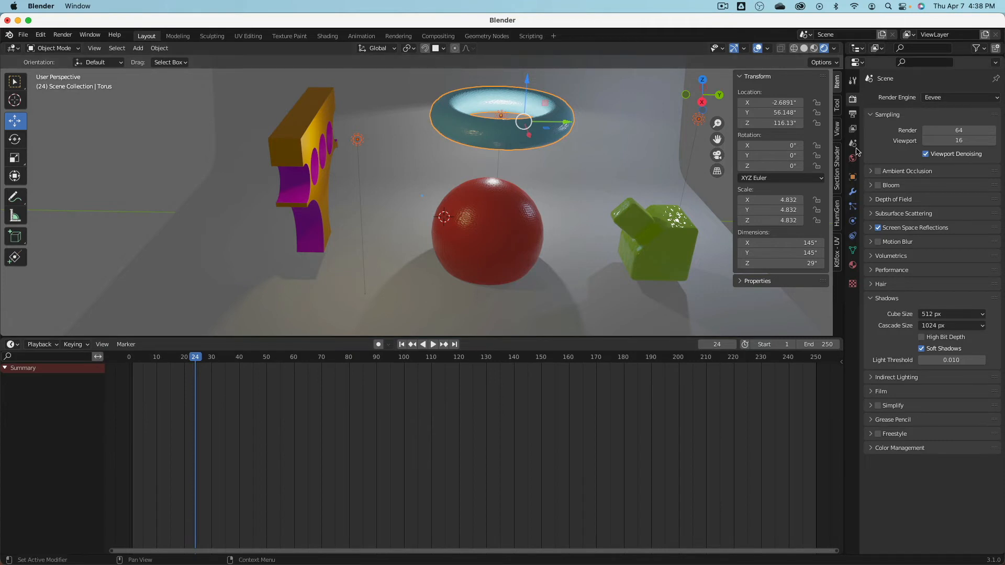
Try an end frame of 50 for the scene's frame range, and set the end frame to 500.
click(852, 114)
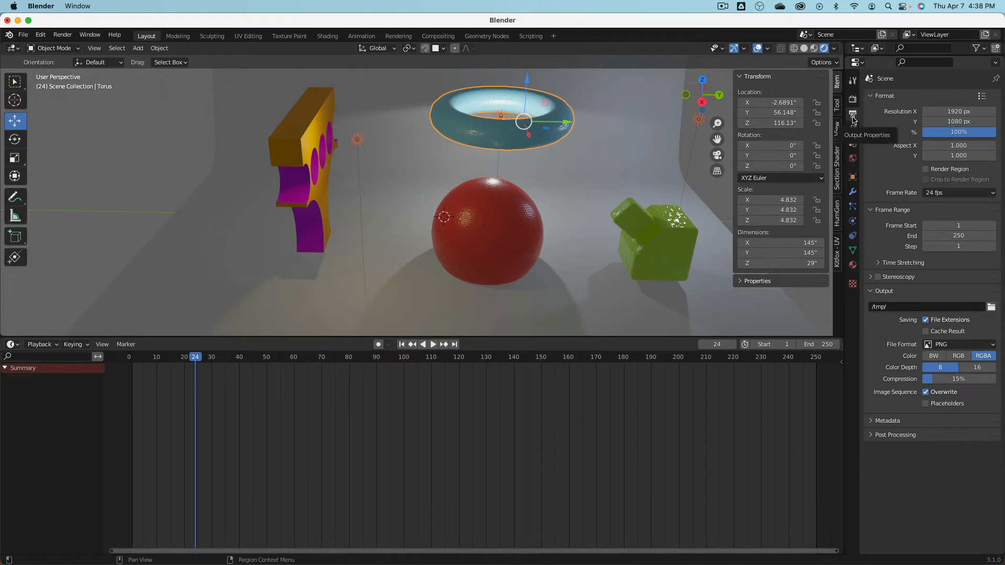
click(987, 236)
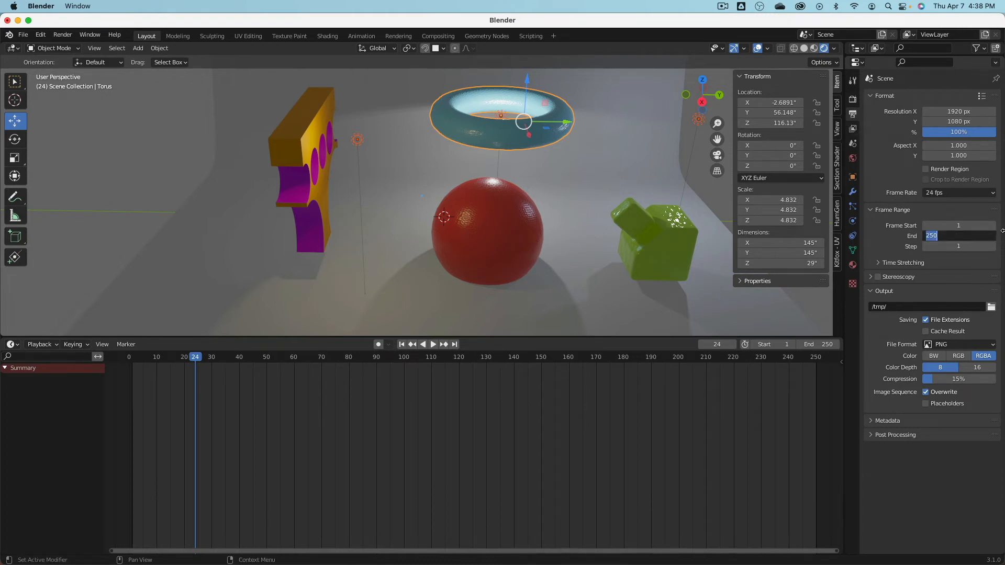
text(50)
key(Return)
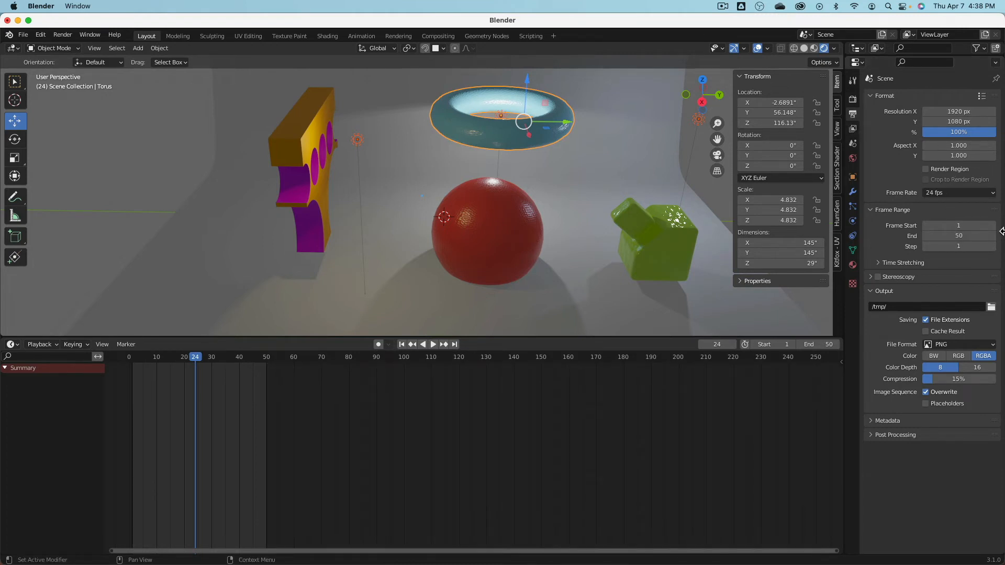
click(972, 237)
text(500)
key(Return)
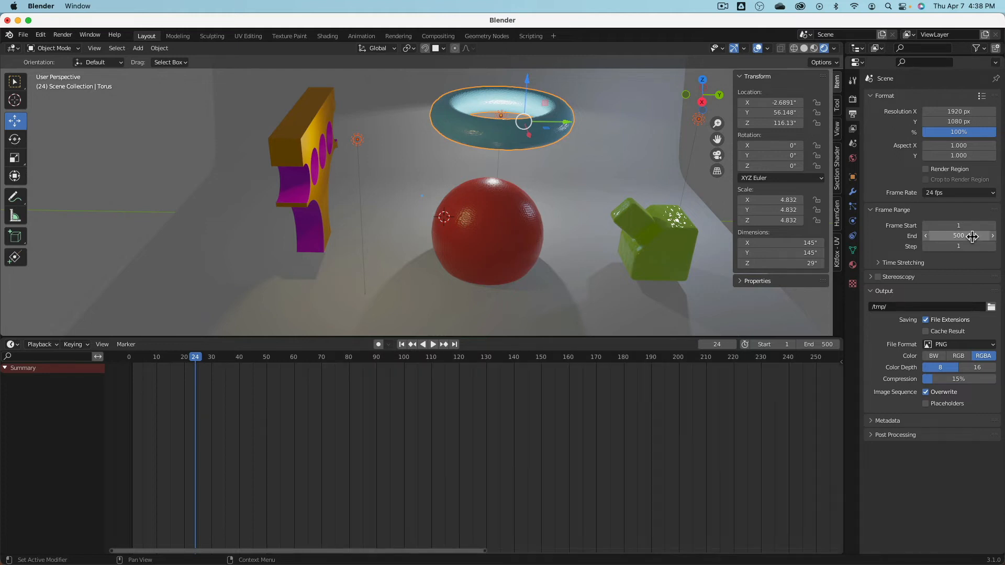
Examine the full active frame range in the timeline, from the start frame to frame 500.
scroll(416, 468, down, 6)
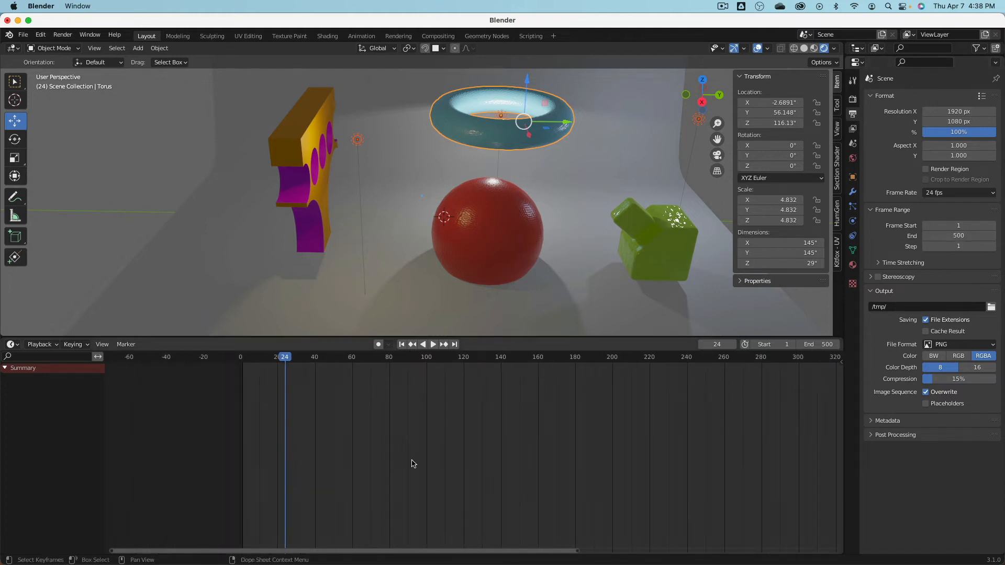
scroll(447, 451, up, 1)
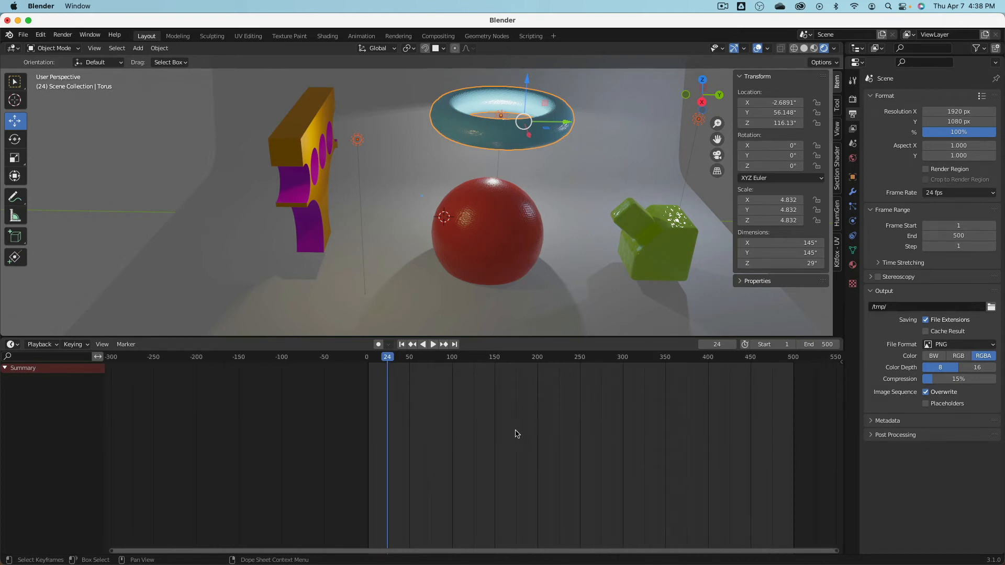
middle_drag(521, 434, 427, 418)
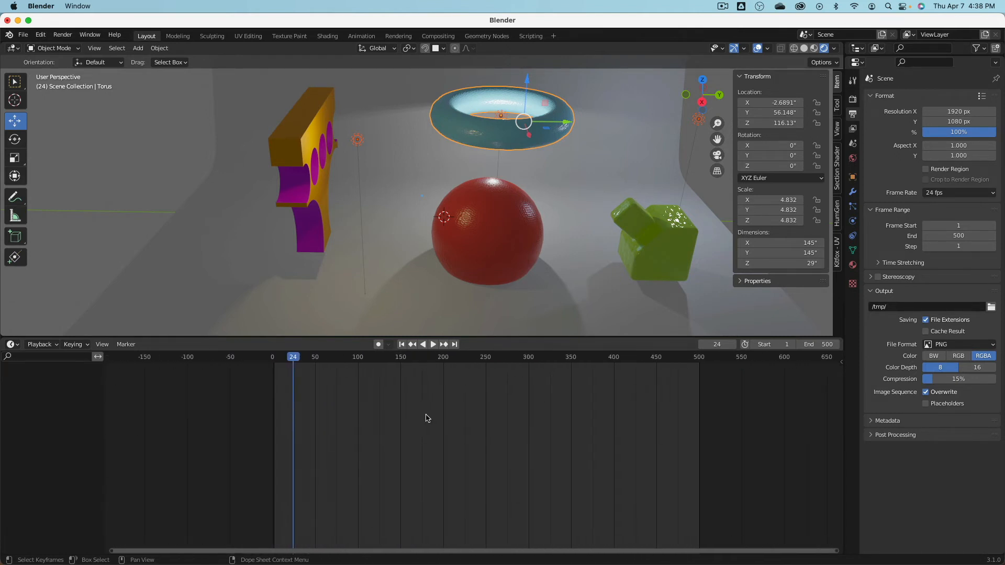
scroll(429, 416, up, 3)
scroll(429, 416, down, 3)
scroll(429, 417, up, 1)
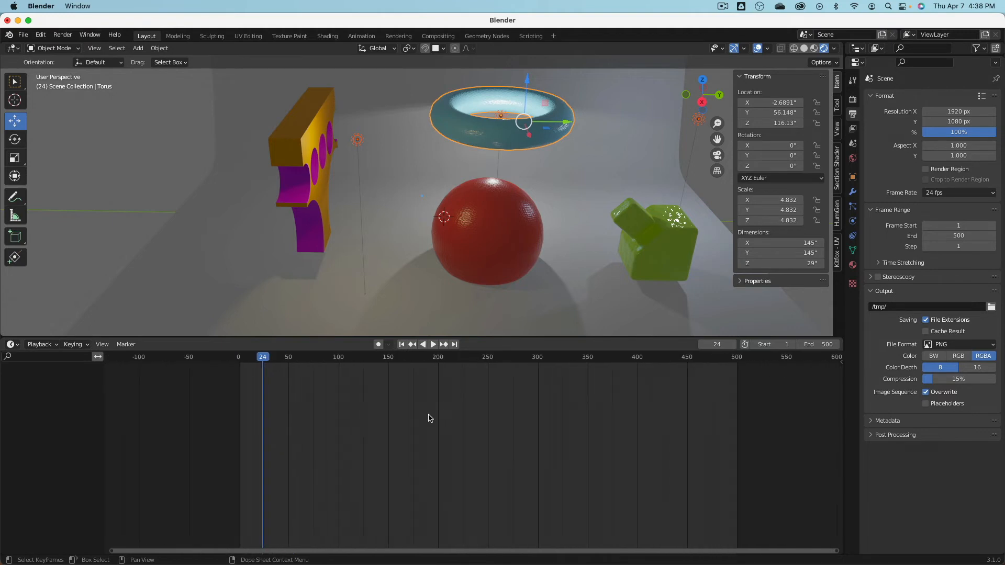
scroll(430, 417, up, 2)
scroll(438, 176, down, 2)
Select the red sphere, start playback, return the current frame to 1 and stop the playback.
middle_drag(438, 176, 422, 181)
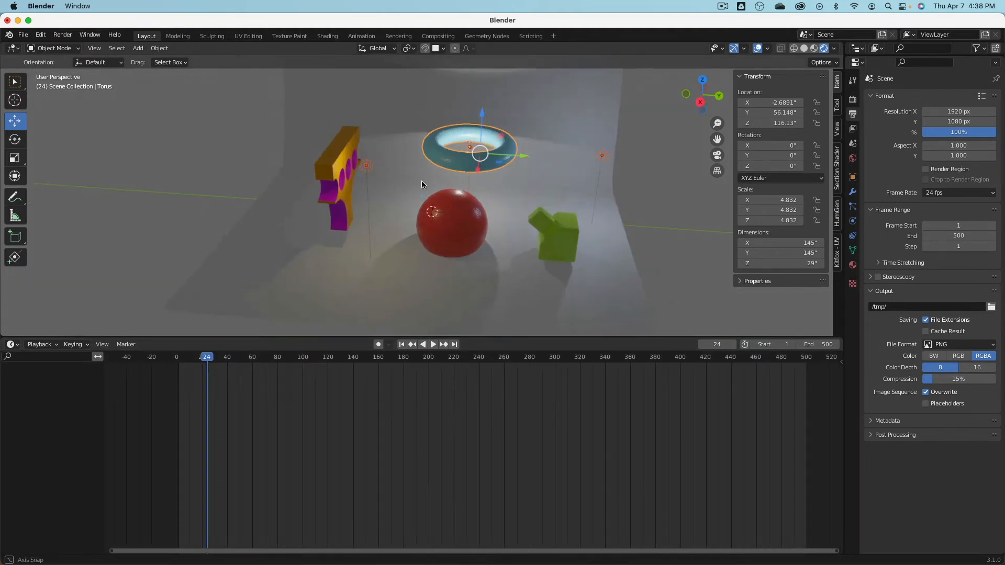
click(442, 215)
mouse_move(443, 216)
middle_down()
mouse_move(466, 168)
mouse_move(439, 215)
mouse_move(425, 217)
middle_up()
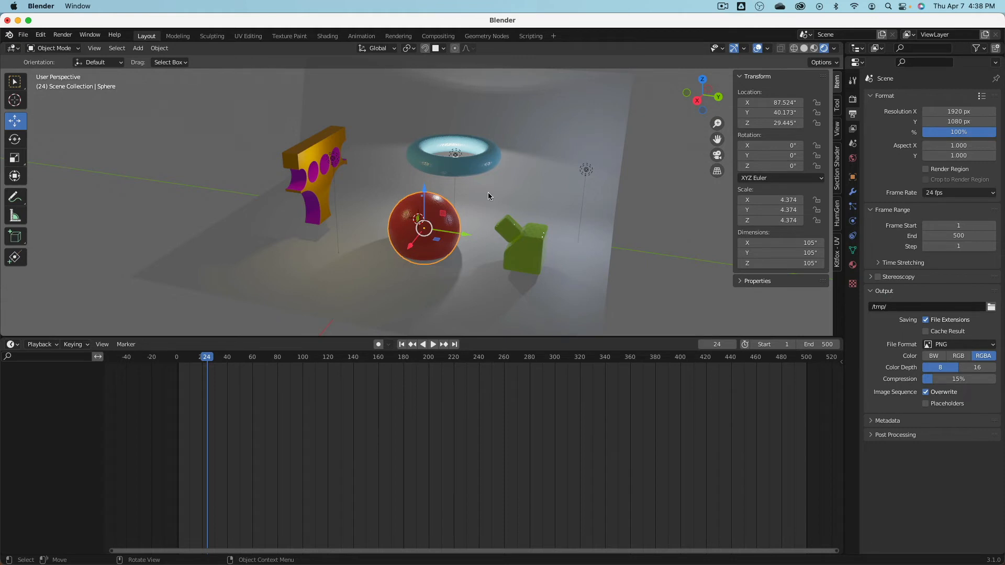
key(space)
click(180, 355)
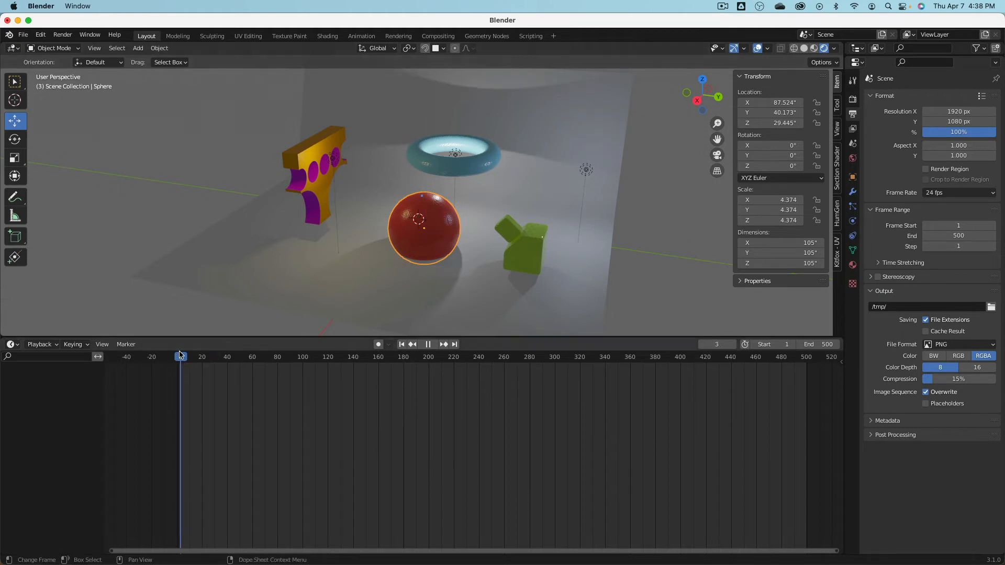
drag(180, 355, 178, 341)
key(space)
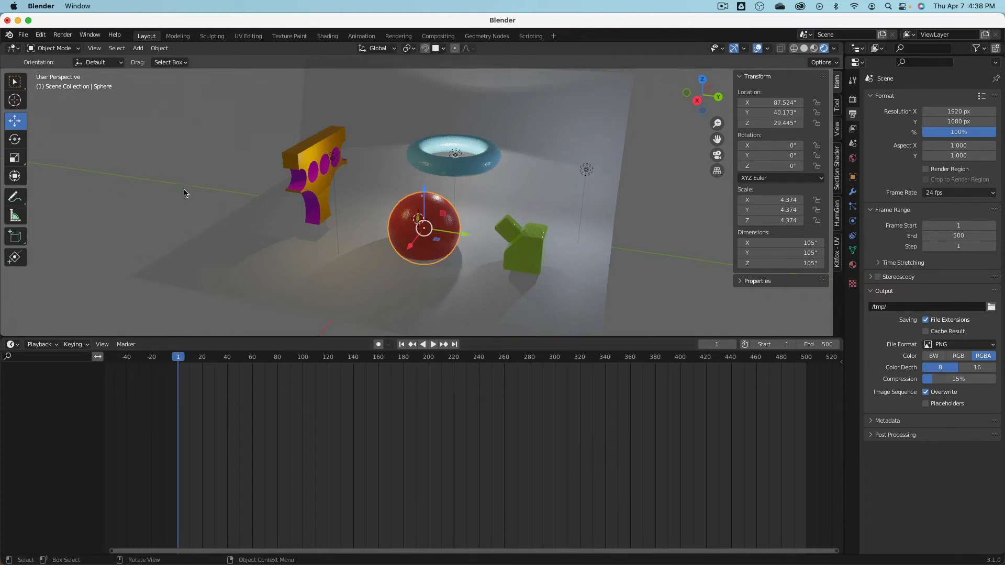
Change the lower Timeline area into a Graph Editor.
click(127, 345)
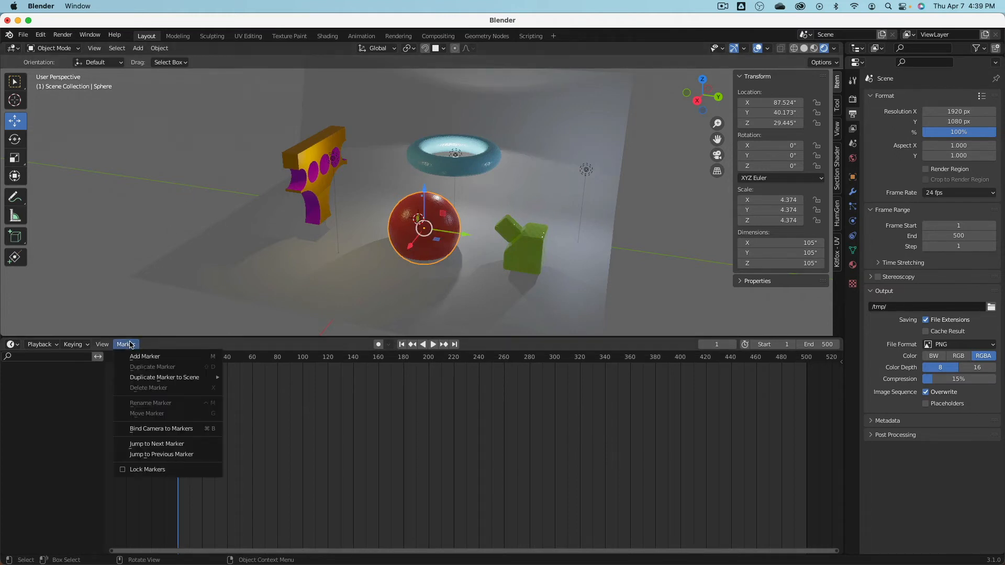
mouse_move(102, 344)
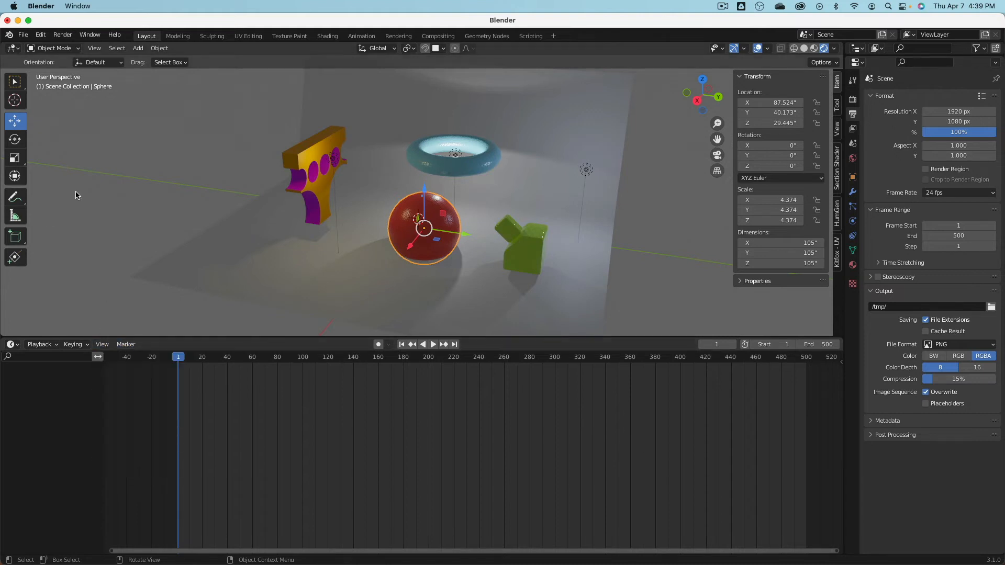
click(11, 344)
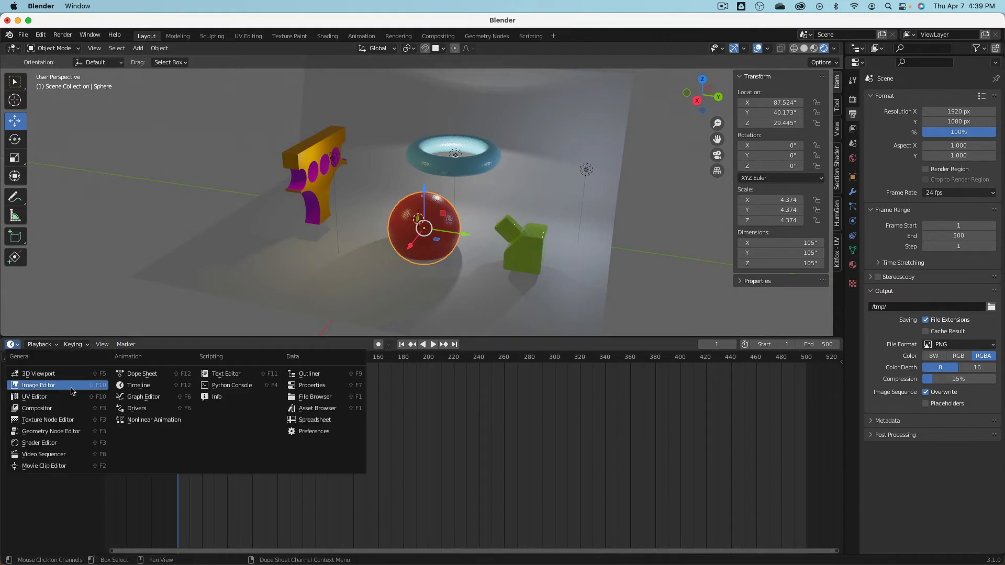
click(164, 401)
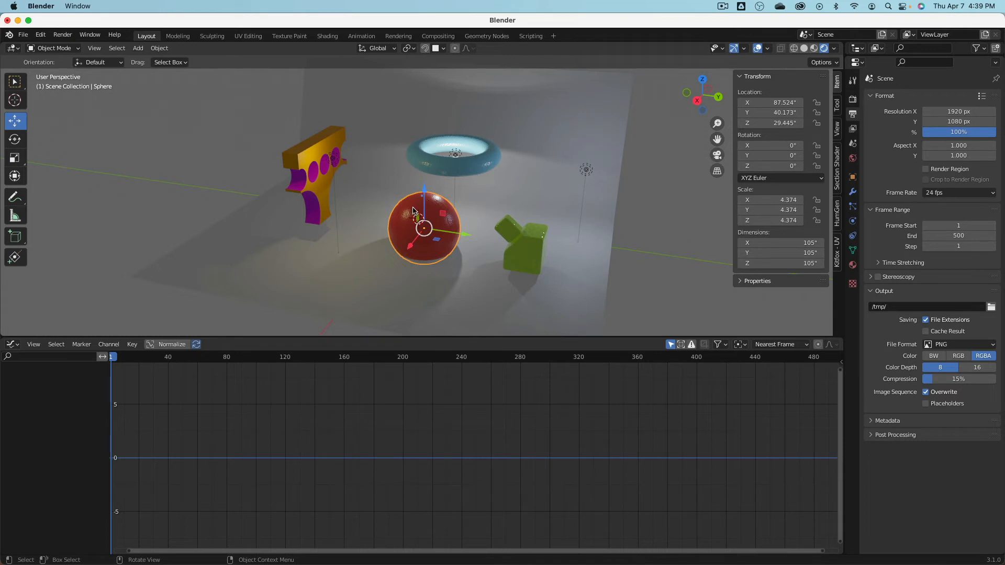
Insert Scale keyframes for the sphere at frame 1 and frame 80, keeping its size the same.
key(i)
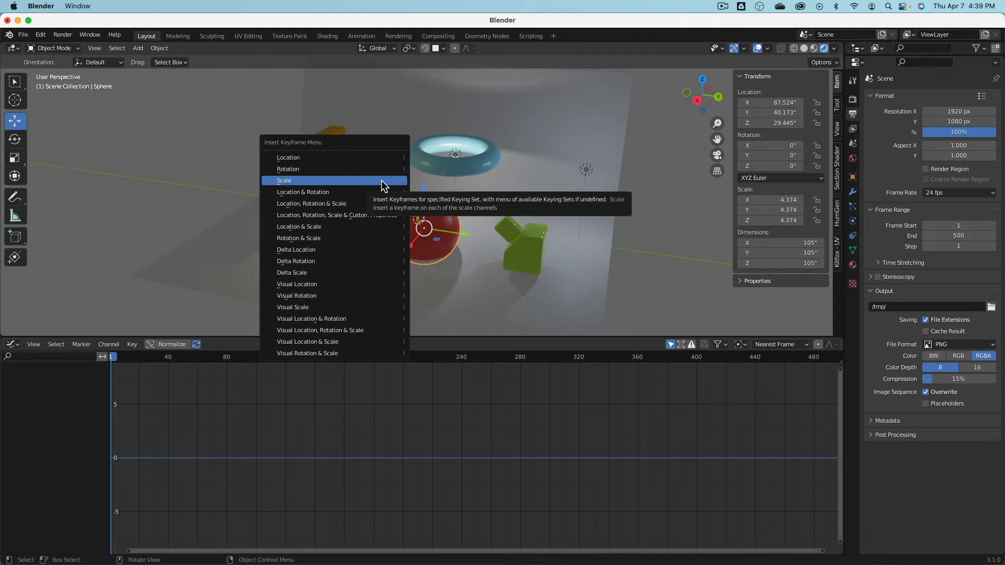
click(381, 180)
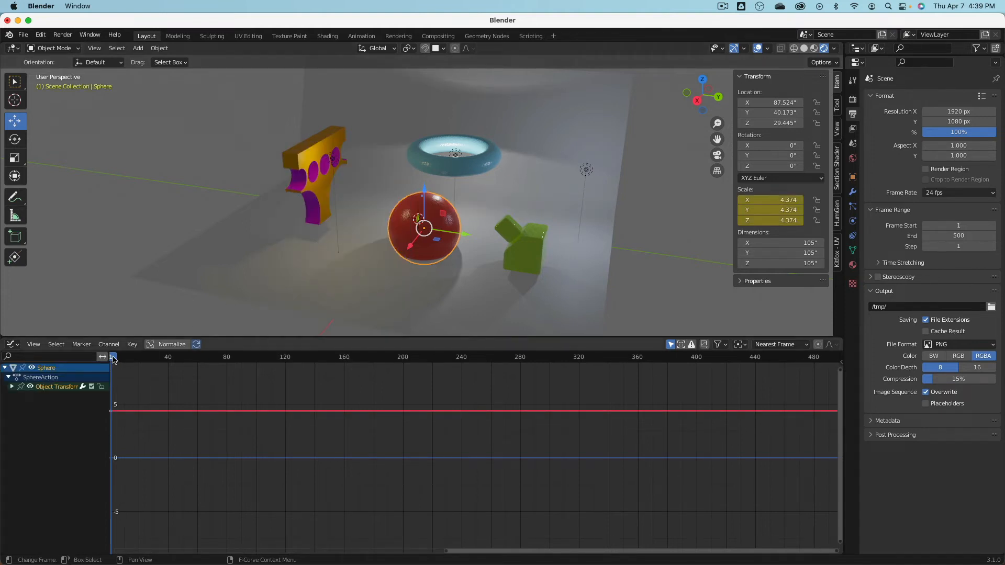
drag(115, 361, 226, 341)
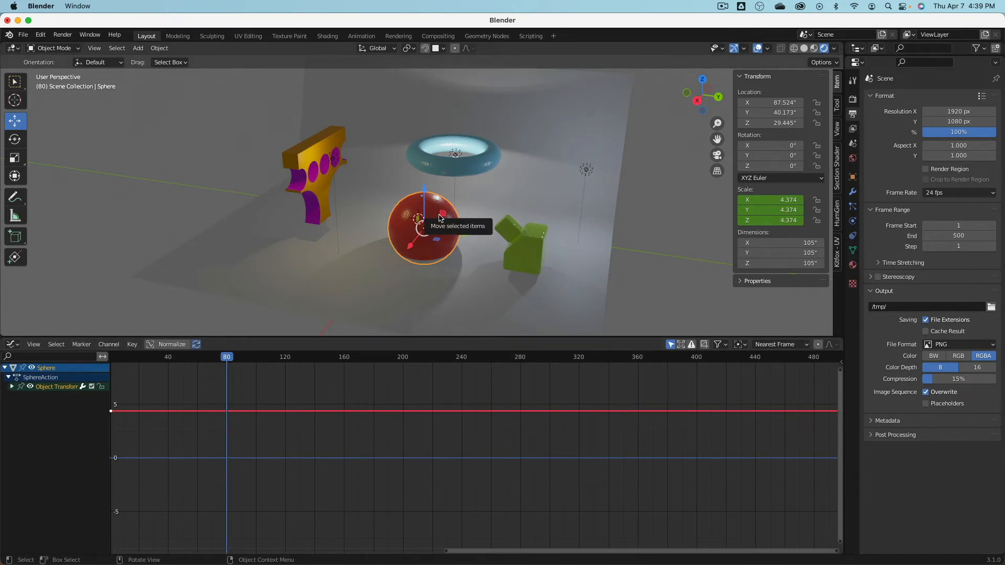
key(i)
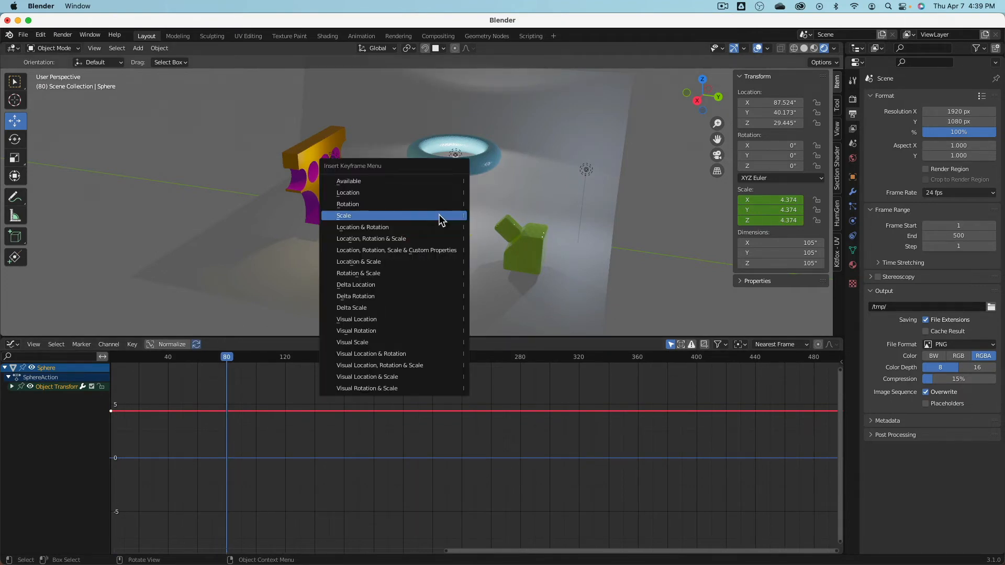
click(438, 214)
At frame 40, scale the sphere down by a factor of about 0.216 and insert a Scale keyframe.
drag(230, 358, 168, 358)
key(s)
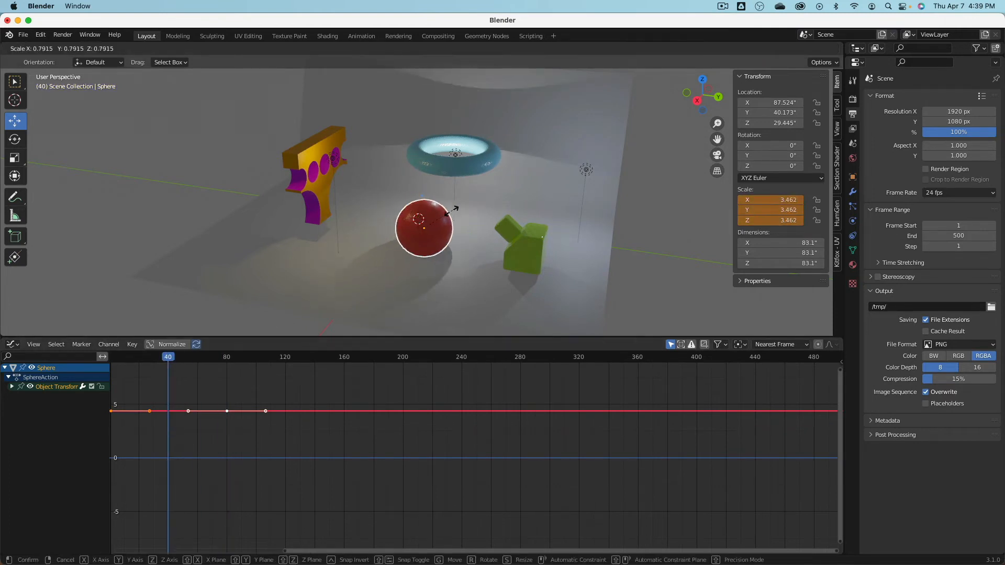
click(432, 224)
key(i)
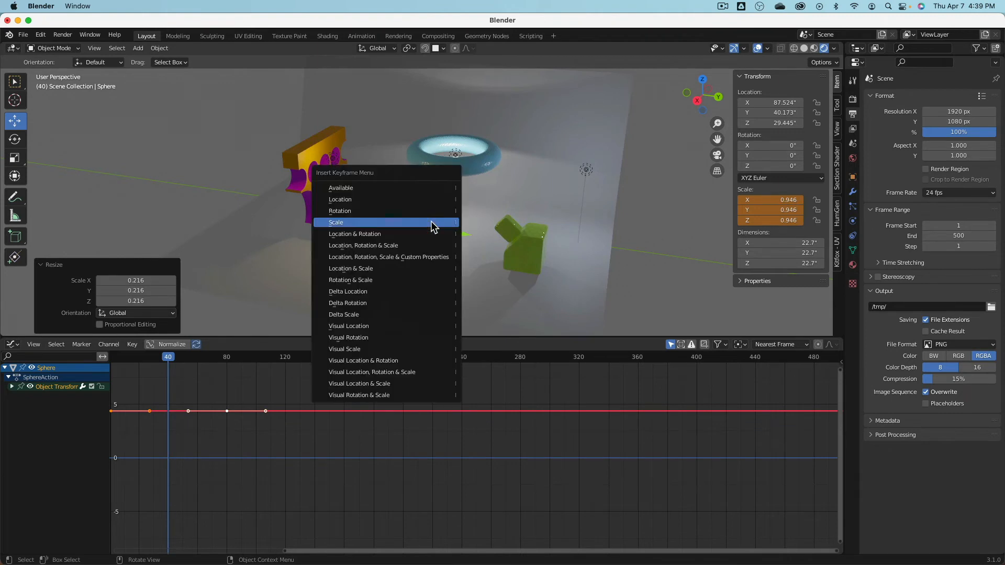
click(432, 221)
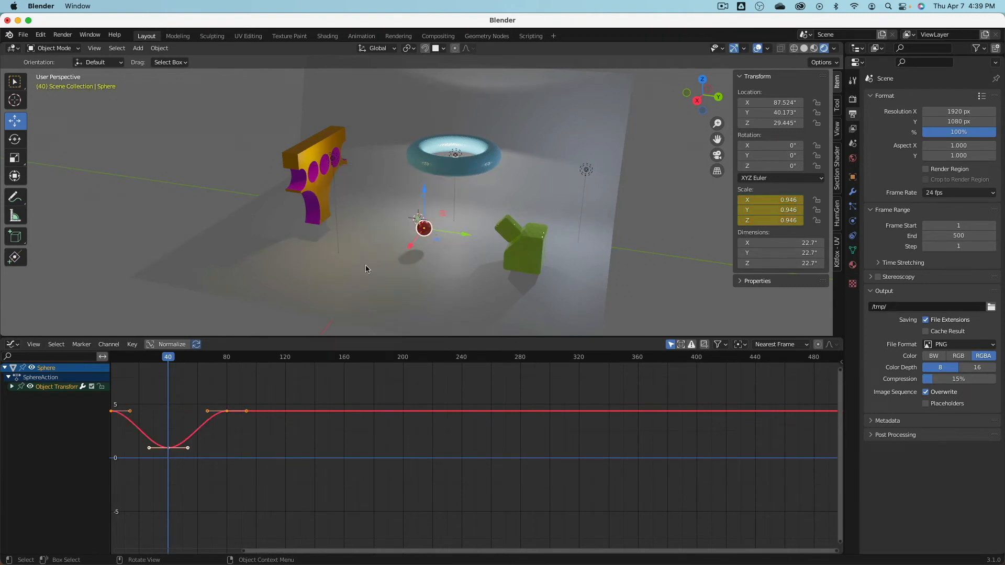
Select the frame 40 keyframe on the sphere's scale curve, and scrub the current frame back to 2.
middle_drag(231, 416, 440, 445)
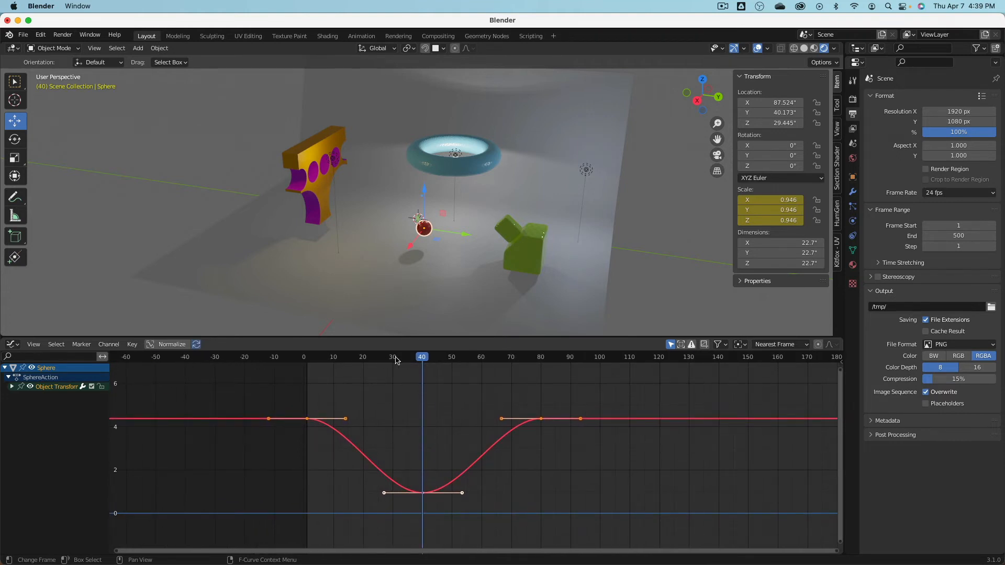
click(424, 494)
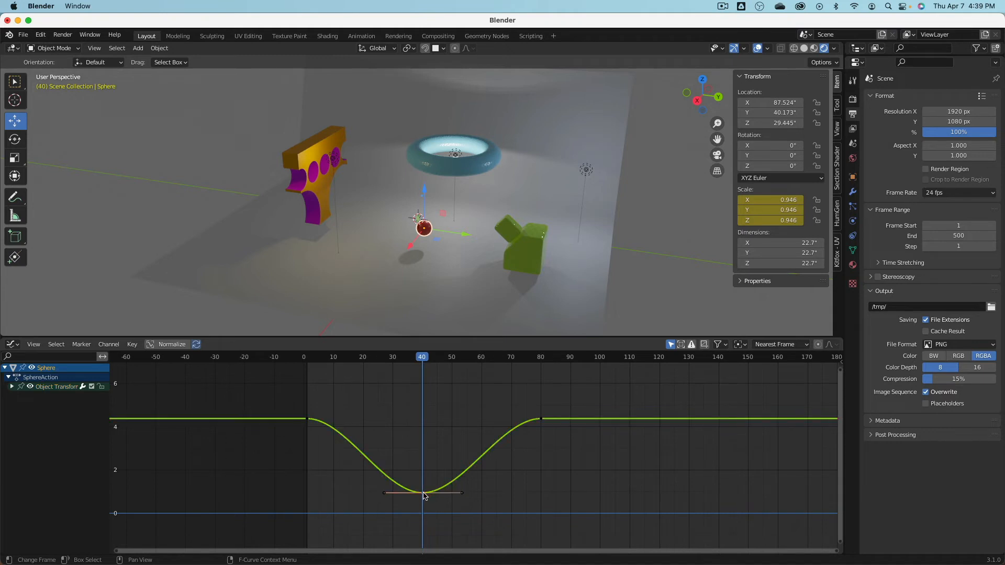
click(424, 494)
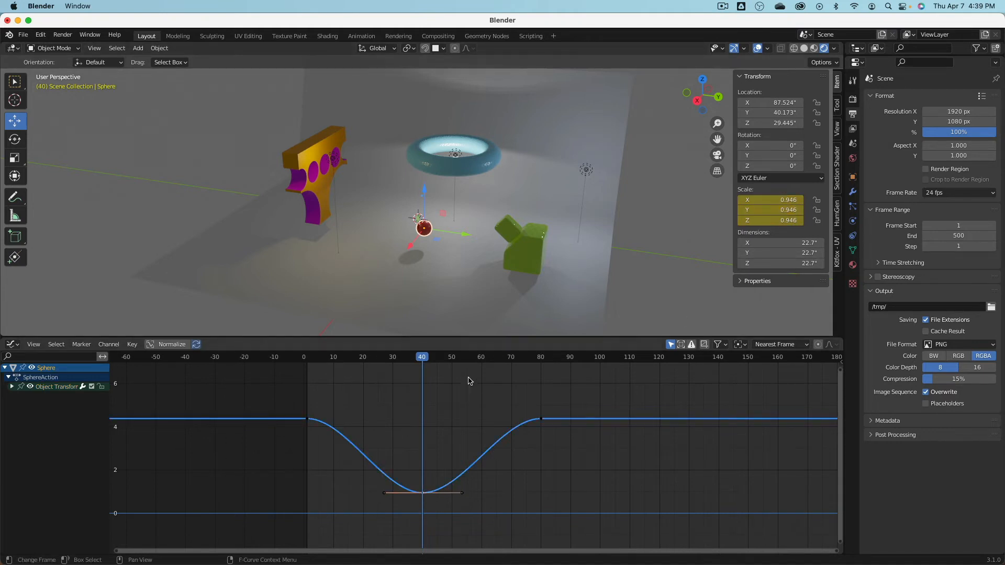
drag(424, 360, 310, 410)
key(F3)
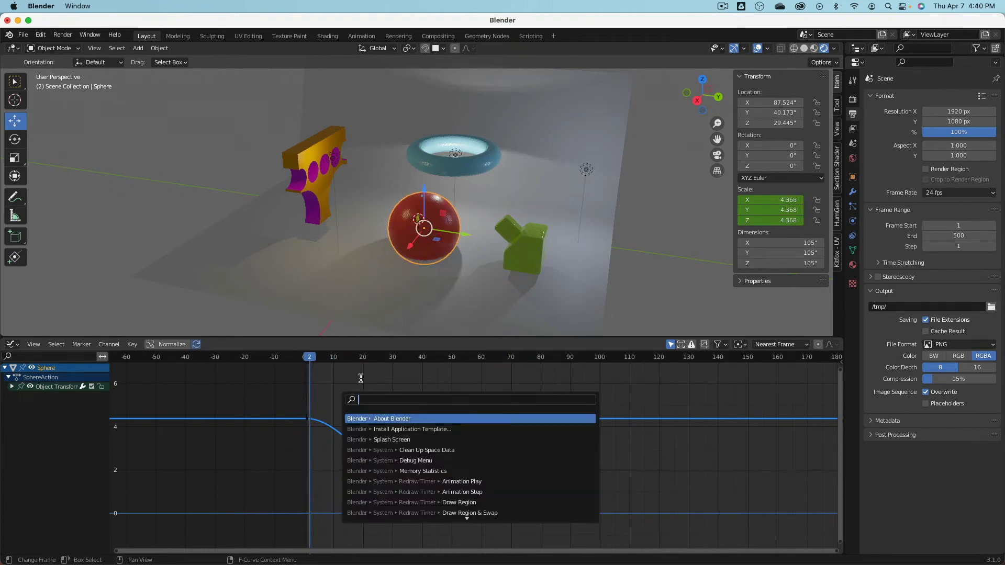
key(Escape)
key(F3)
key(Escape)
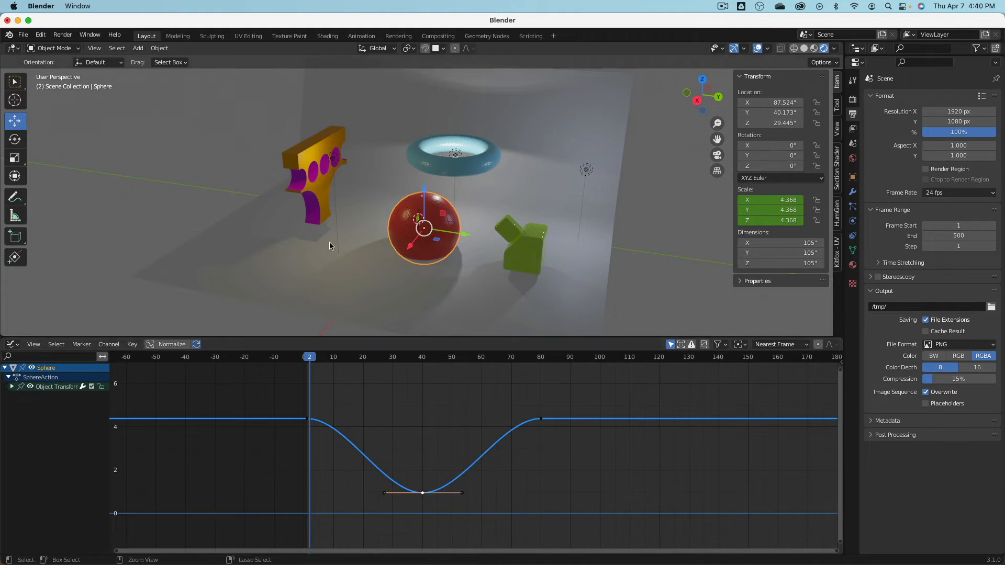
key(ctrl+space)
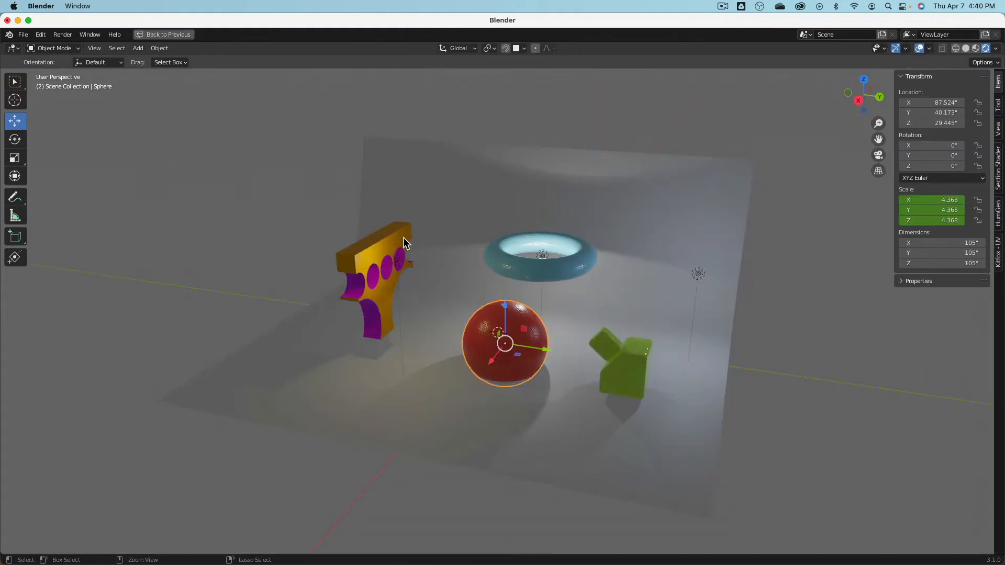
key(ctrl+space)
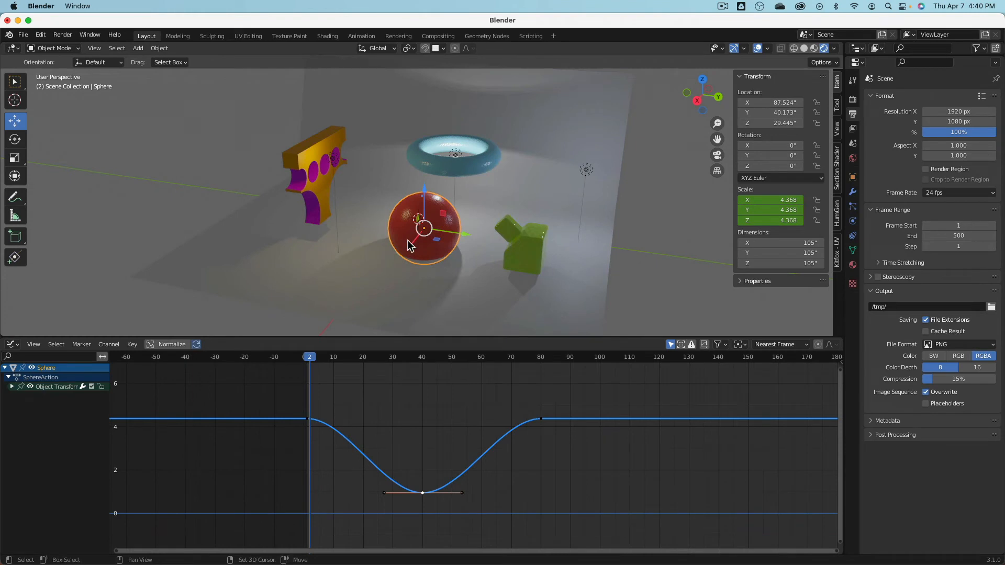
Play the sphere's shrinking and growing animation from frame 2 several times and watch the playback frame rate.
key(space)
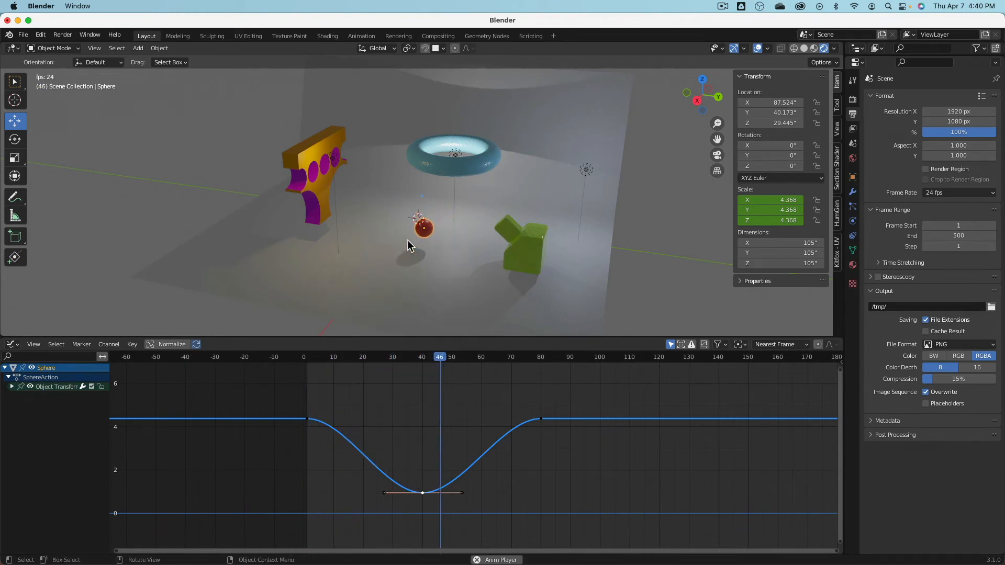
key(Escape)
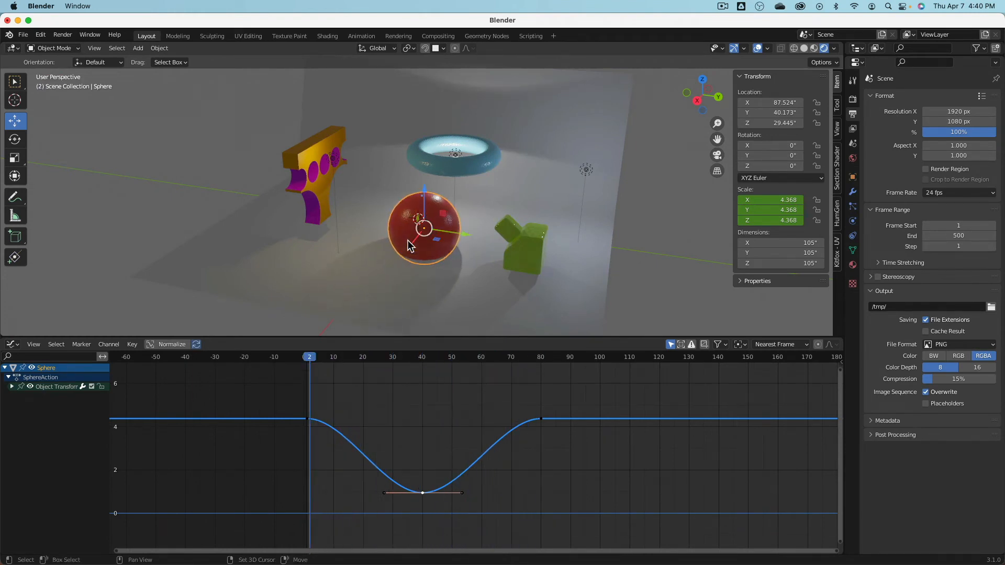
key(space)
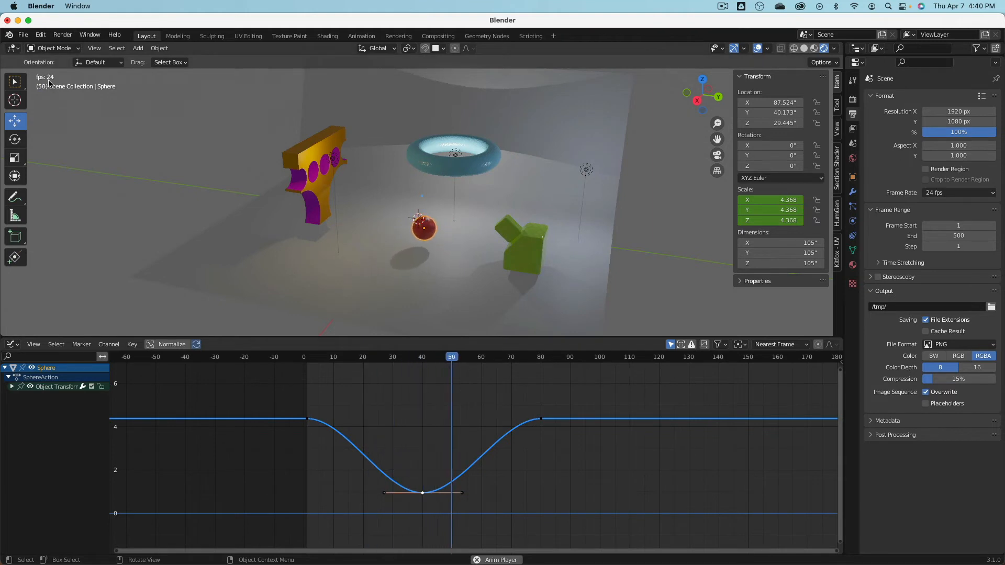
key(Escape)
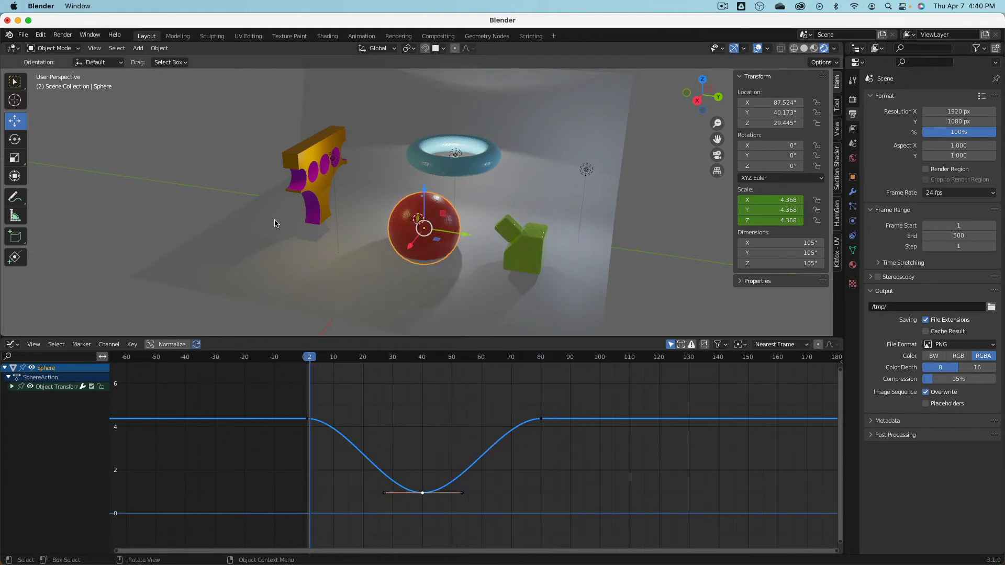
key(space)
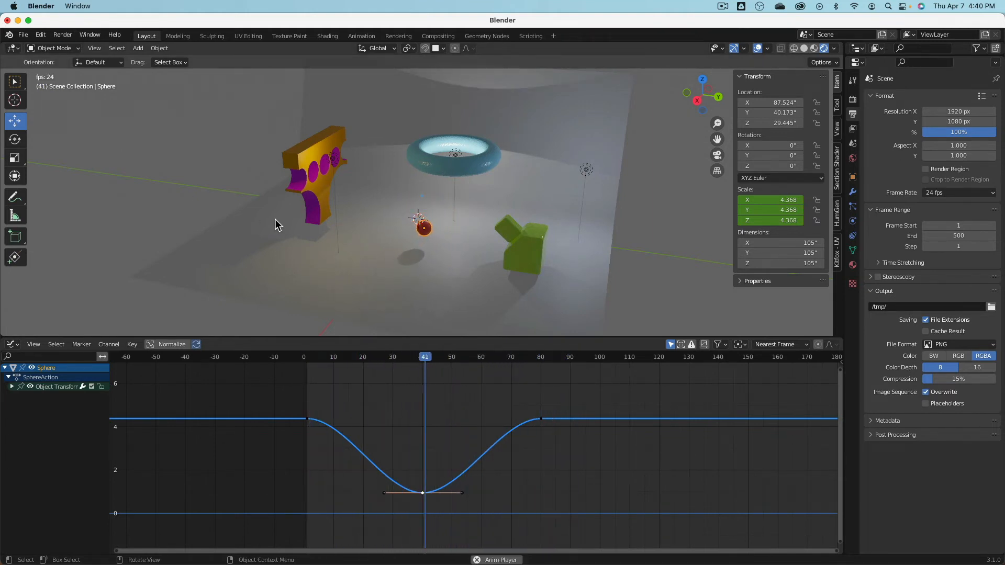
Replay the sphere's scale animation once more from frame 2 and stop the playback.
key(Escape)
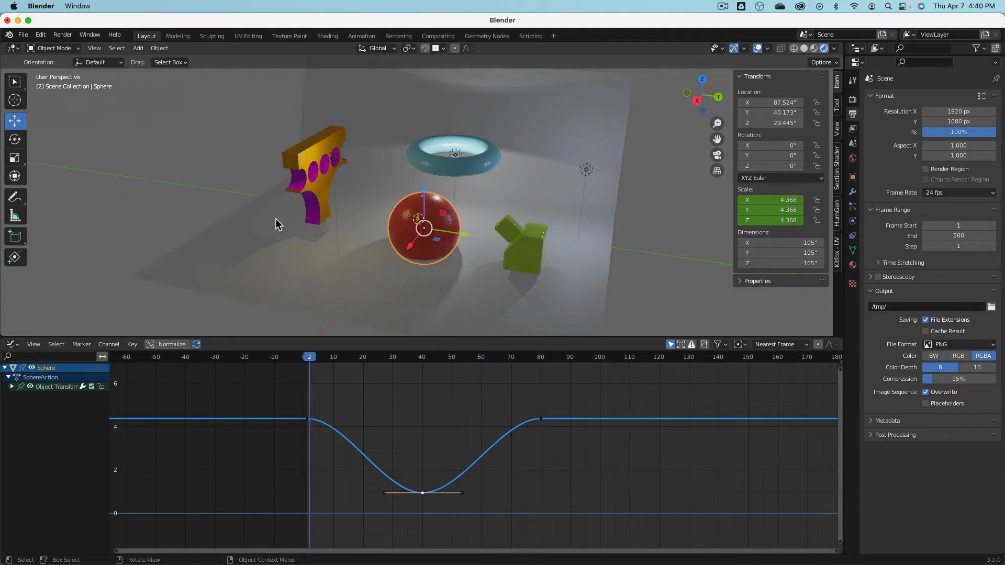
key(space)
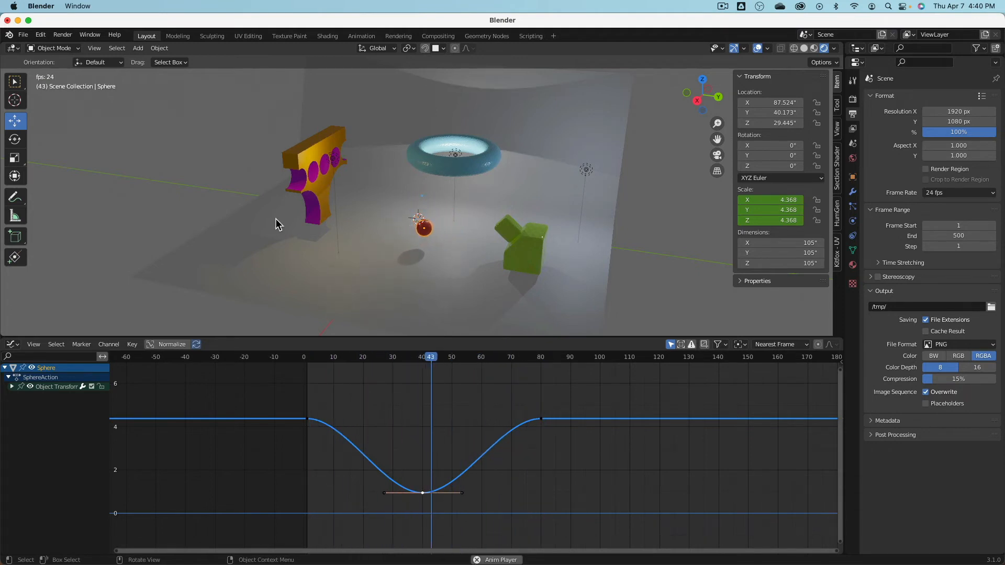
key(Escape)
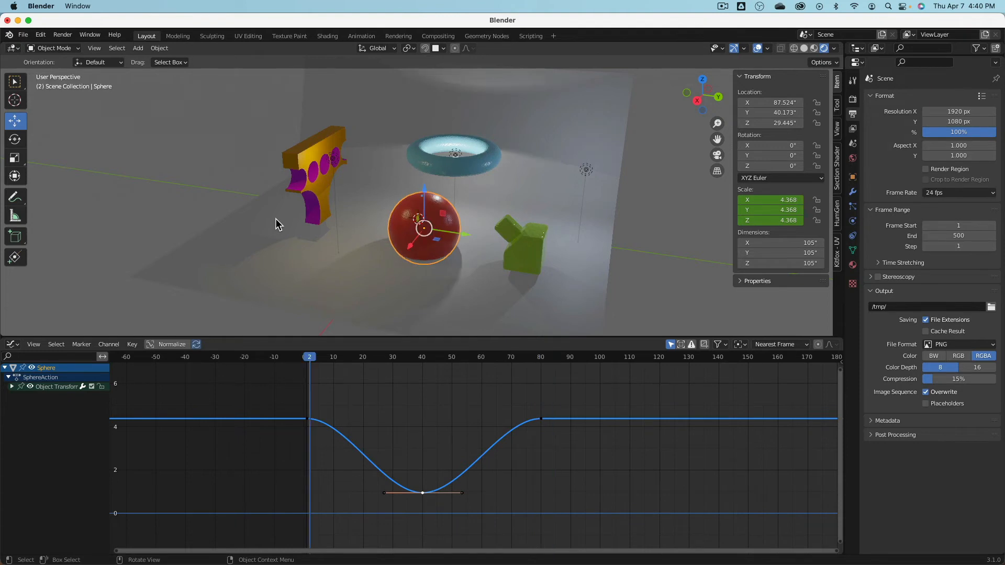
Select the small tilted green block, set the transform orientation to Local, and insert a Location keyframe for it at frame 1.
click(500, 231)
middle_drag(505, 231, 325, 113)
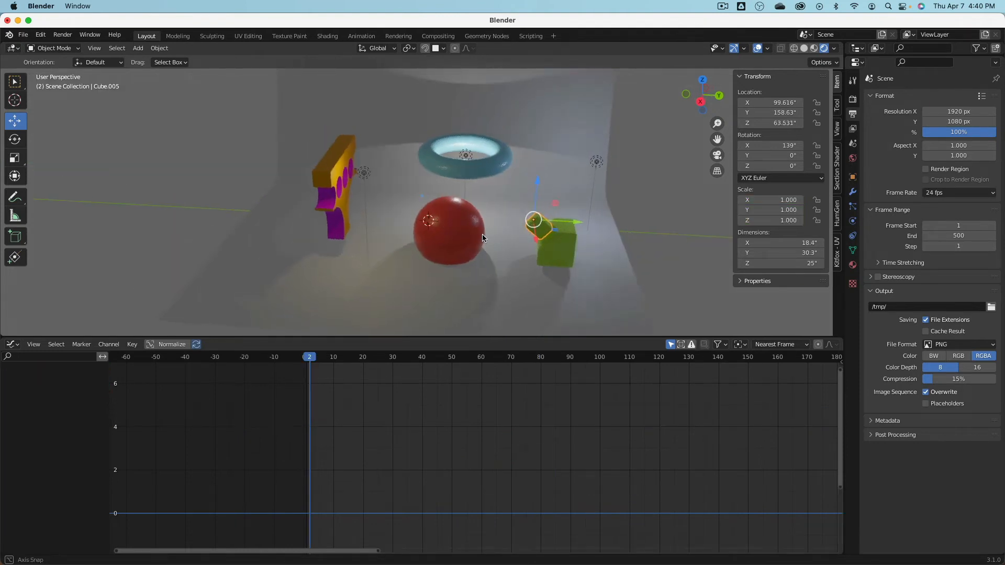
click(378, 48)
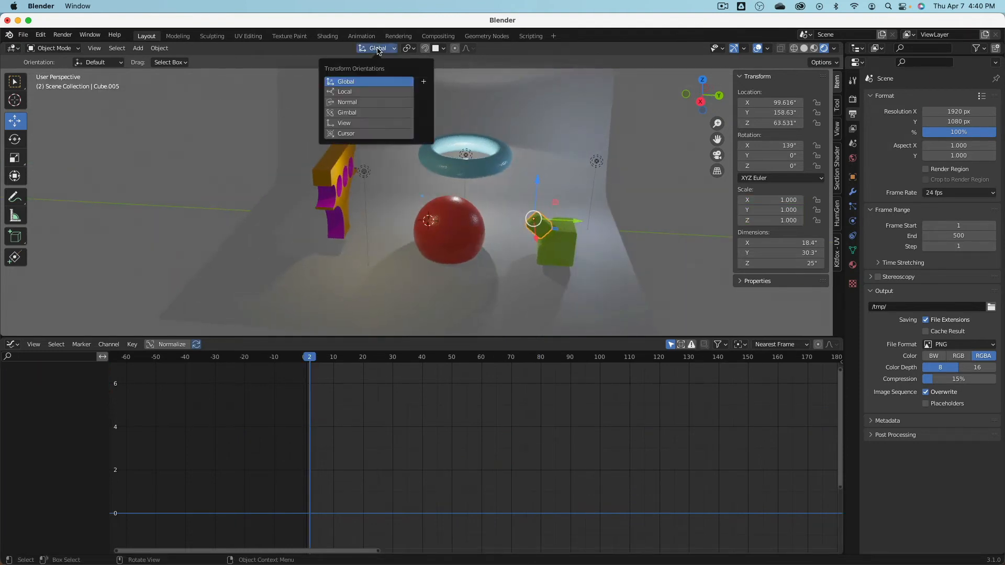
click(371, 93)
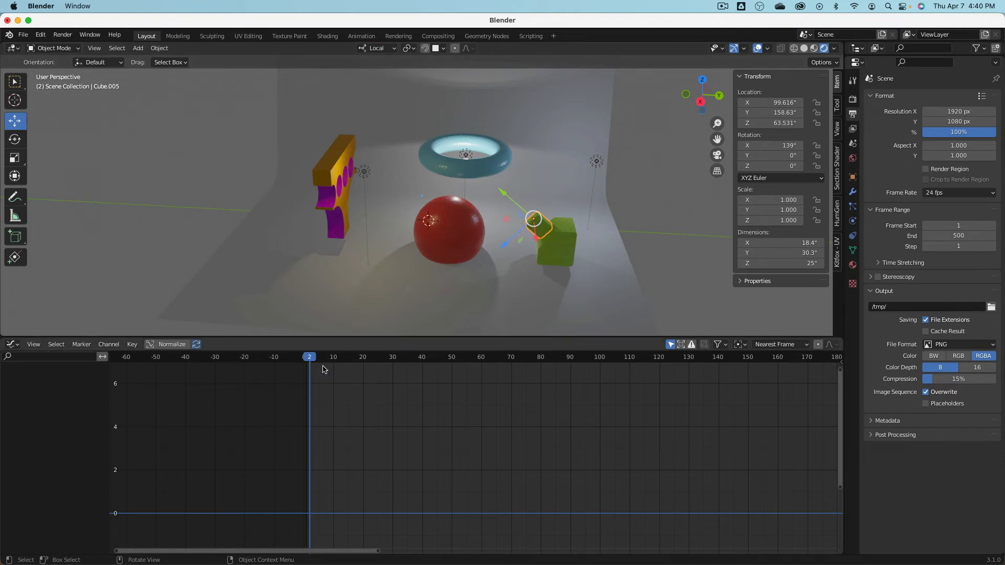
drag(312, 360, 307, 360)
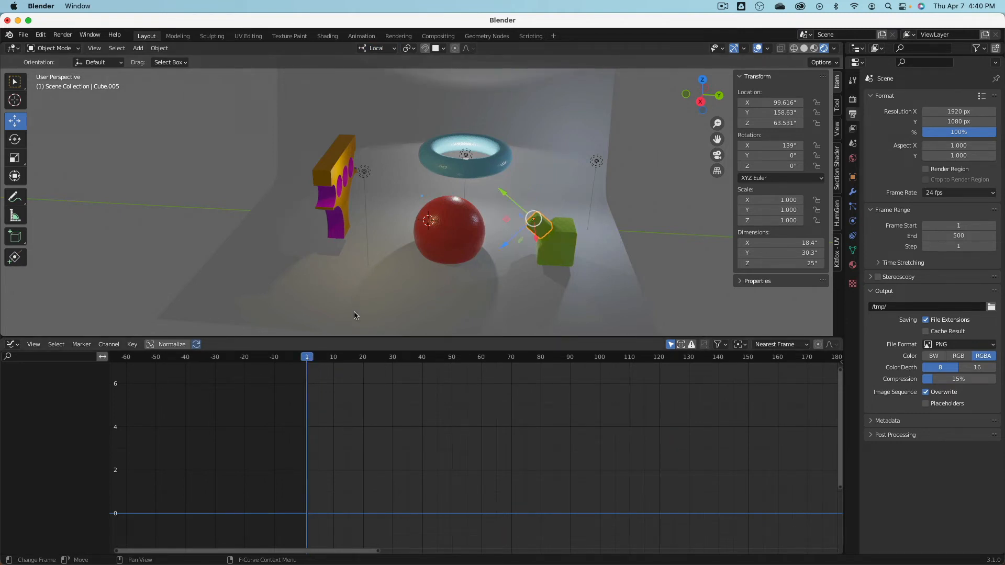
key(i)
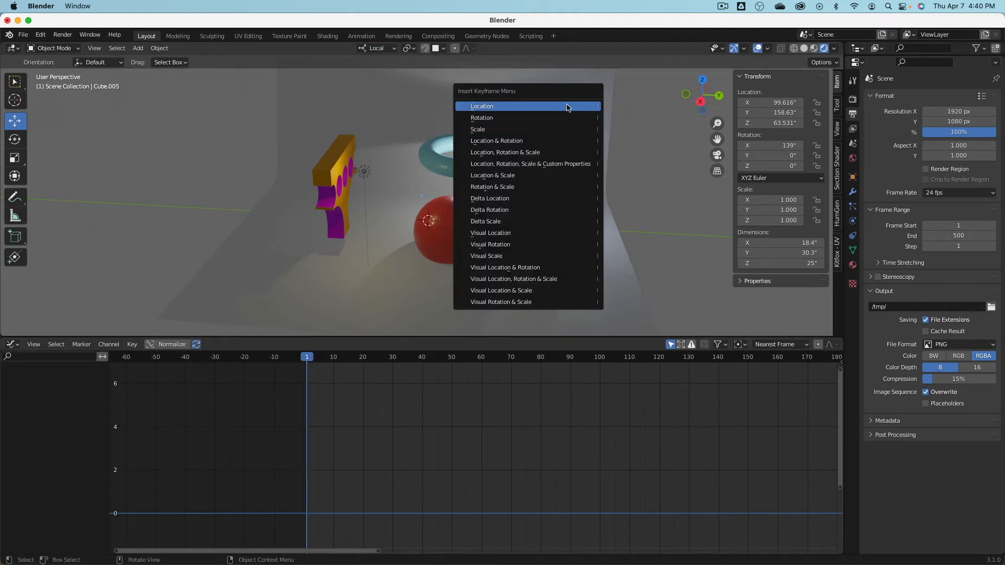
click(567, 107)
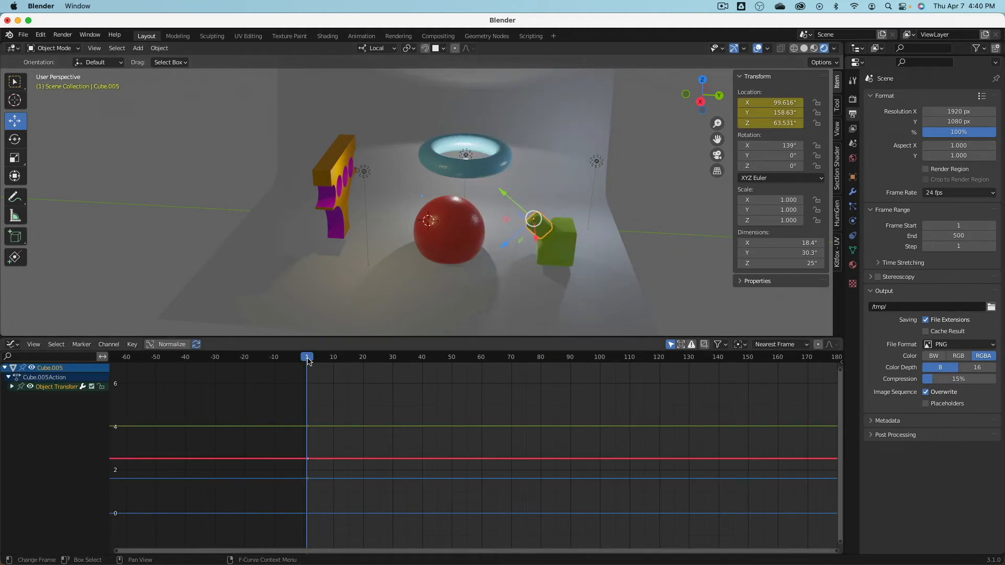
At frame 10, move the tilted green block about 17.652" along its local Y axis and insert a Location keyframe.
drag(308, 360, 334, 353)
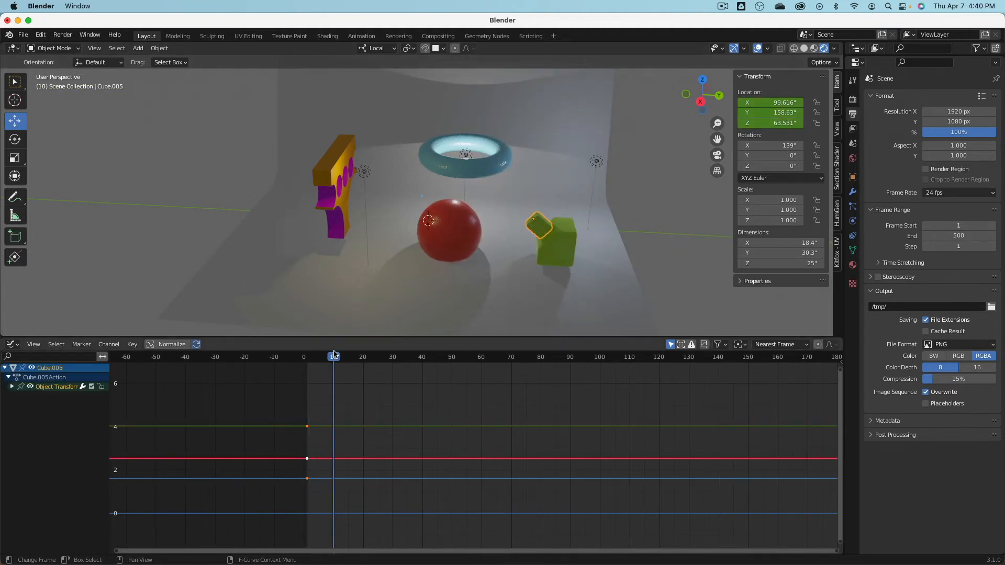
key(g)
key(y)
key(y)
click(489, 184)
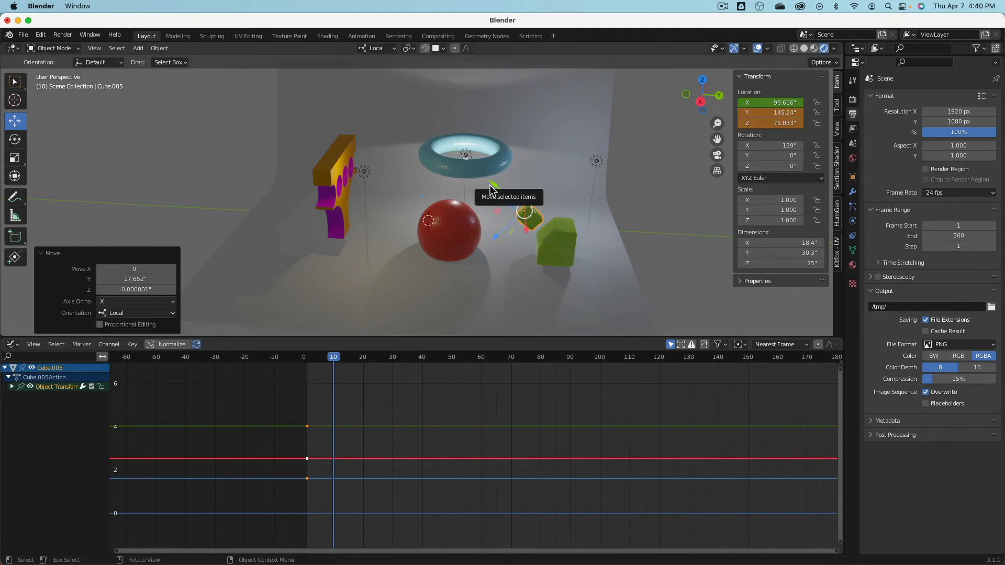
key(i)
click(489, 184)
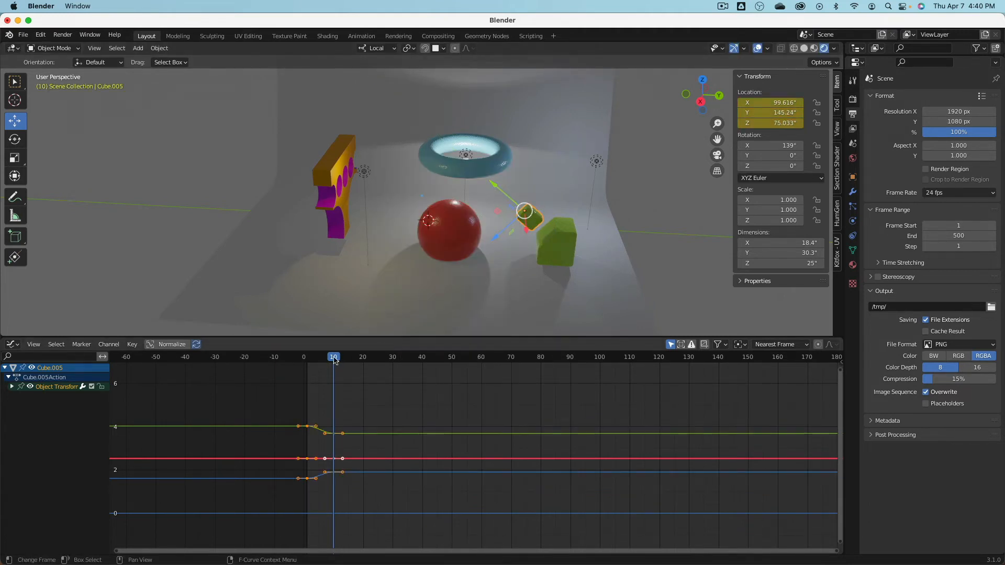
At frame 20, move the tilted green block back by -17.652" along its local Y axis and insert a Location keyframe.
drag(334, 357, 362, 356)
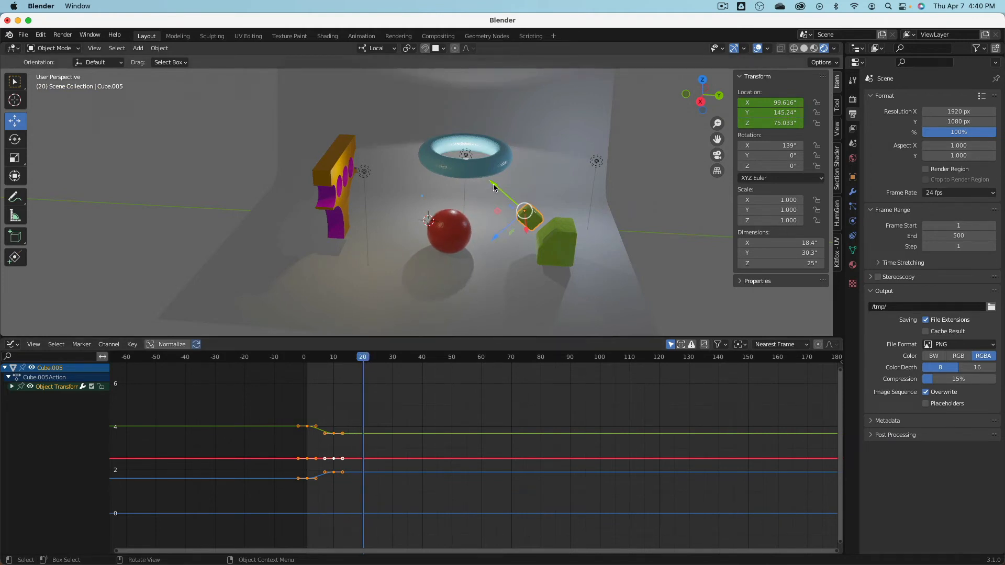
click(444, 48)
mouse_move(498, 183)
mouse_down()
mouse_move(513, 210)
mouse_move(507, 199)
mouse_up()
key(i)
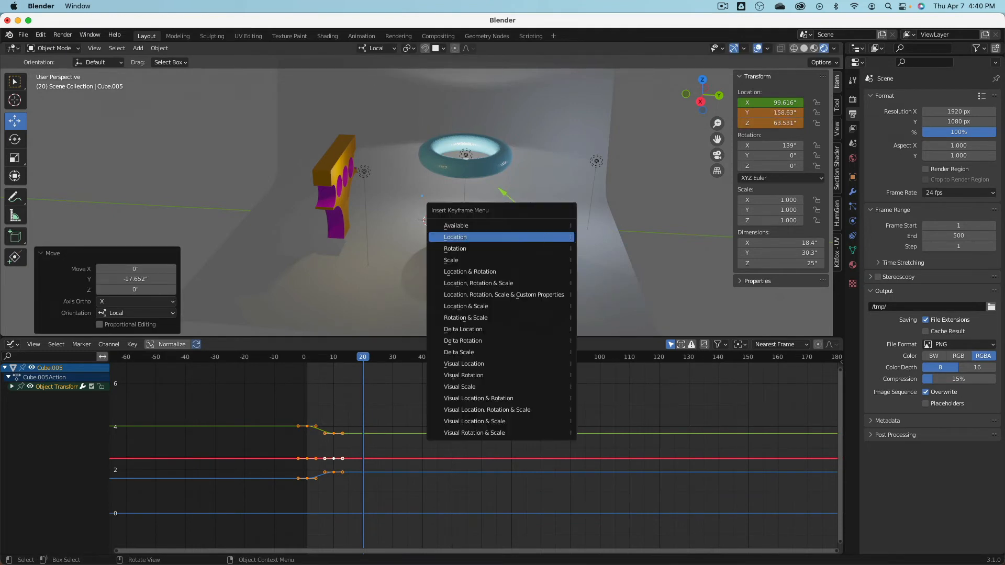
click(545, 236)
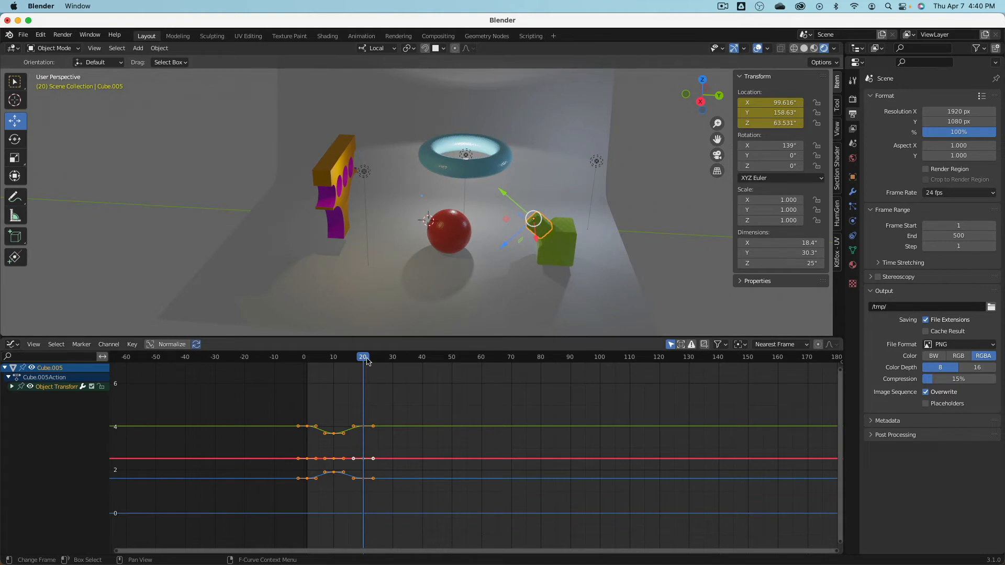
Duplicate the tilted block's three location keyframes at frame 10 and place the copies at frame 30.
drag(367, 361, 395, 358)
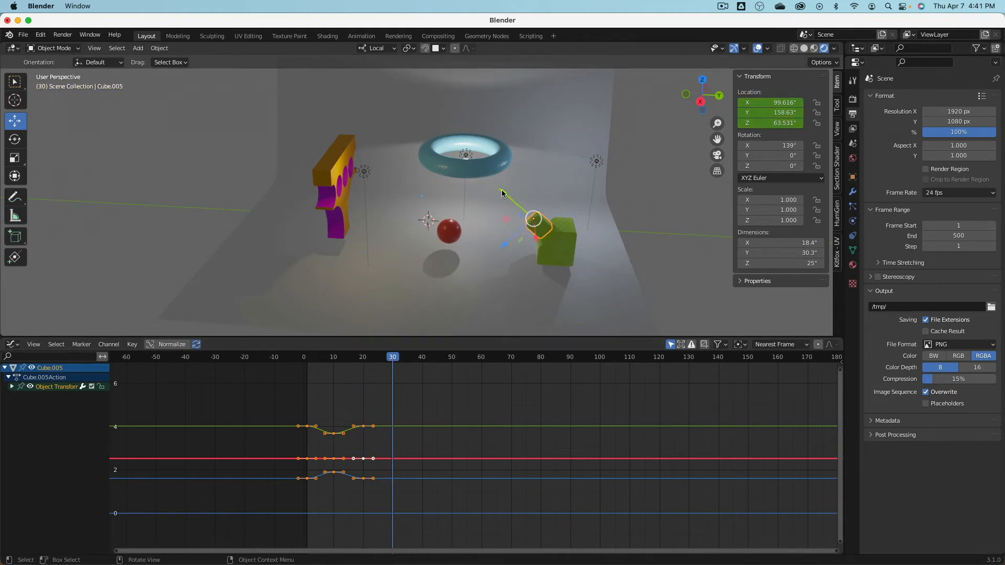
click(334, 434)
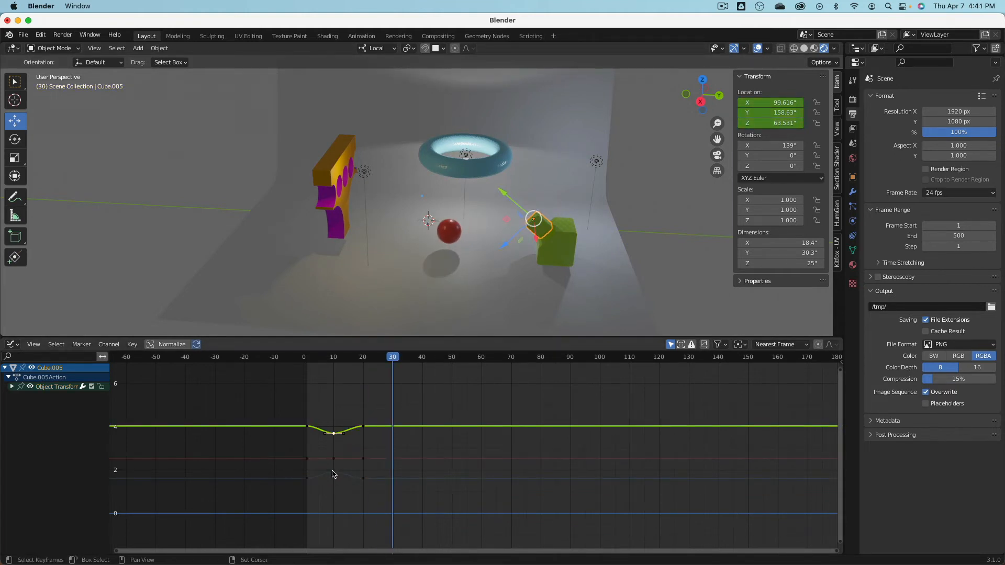
shift+click(334, 472)
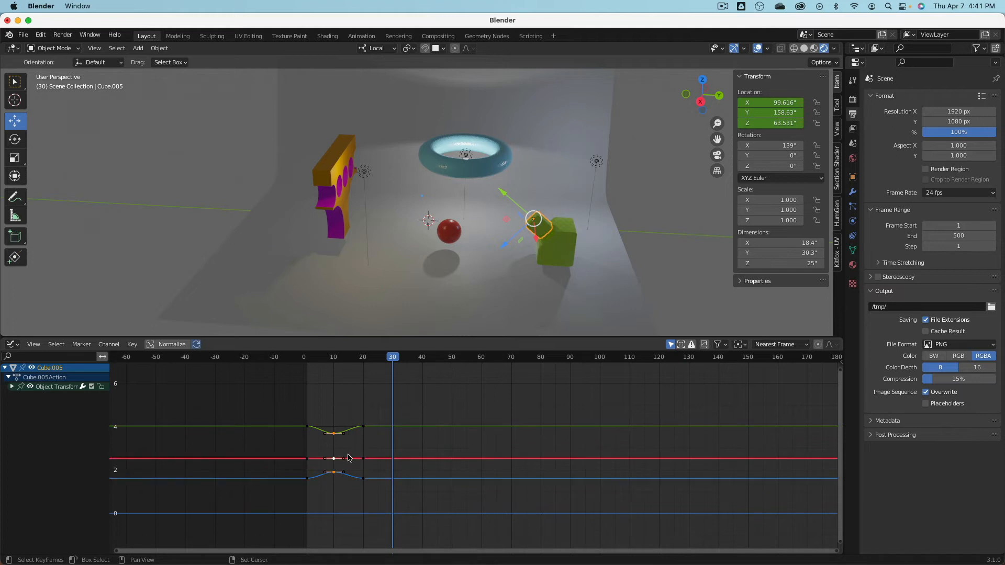
shift+click(340, 460)
key(g)
key(x)
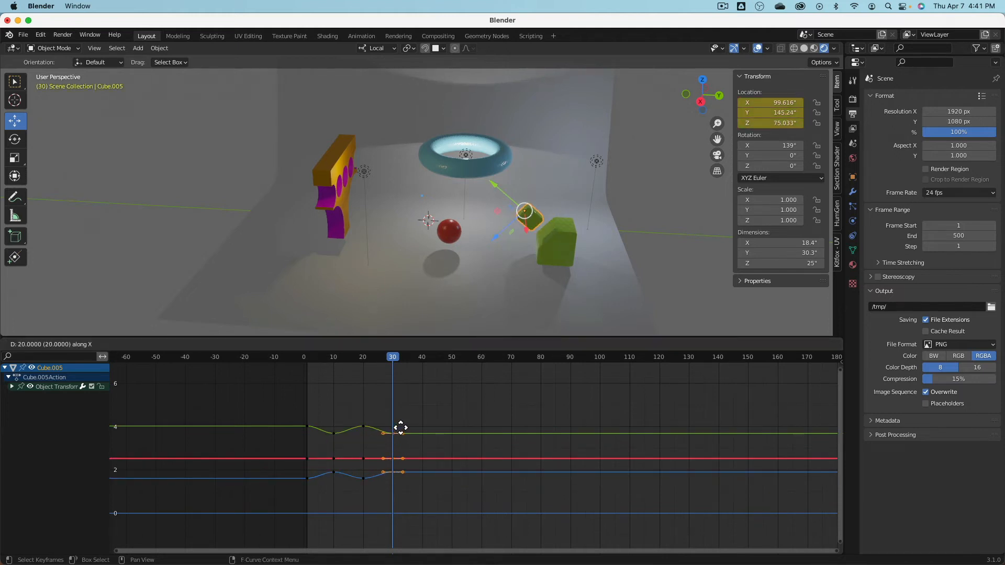
click(396, 433)
Duplicate the block's location keyframes at frames 20 and 30 to frames 40 and 50, and again to frames 60 and 70.
shift+click(364, 426)
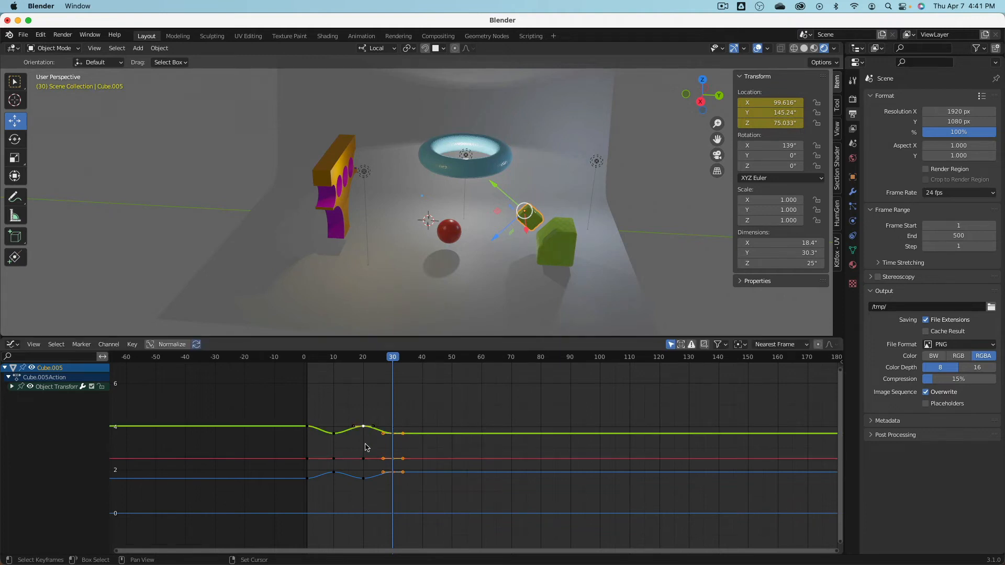
shift+click(364, 459)
shift+click(364, 477)
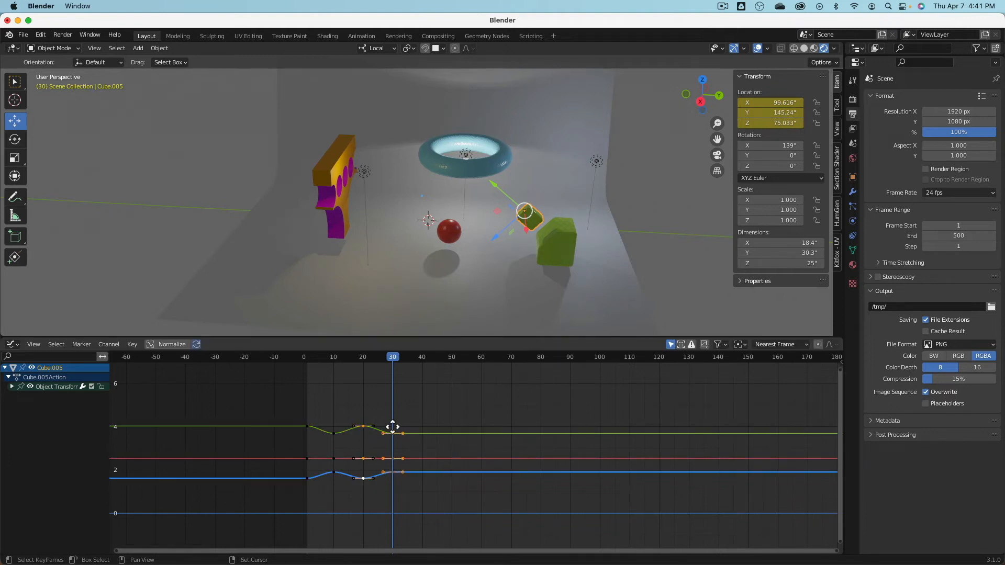
key(shift+d)
key(x)
click(454, 423)
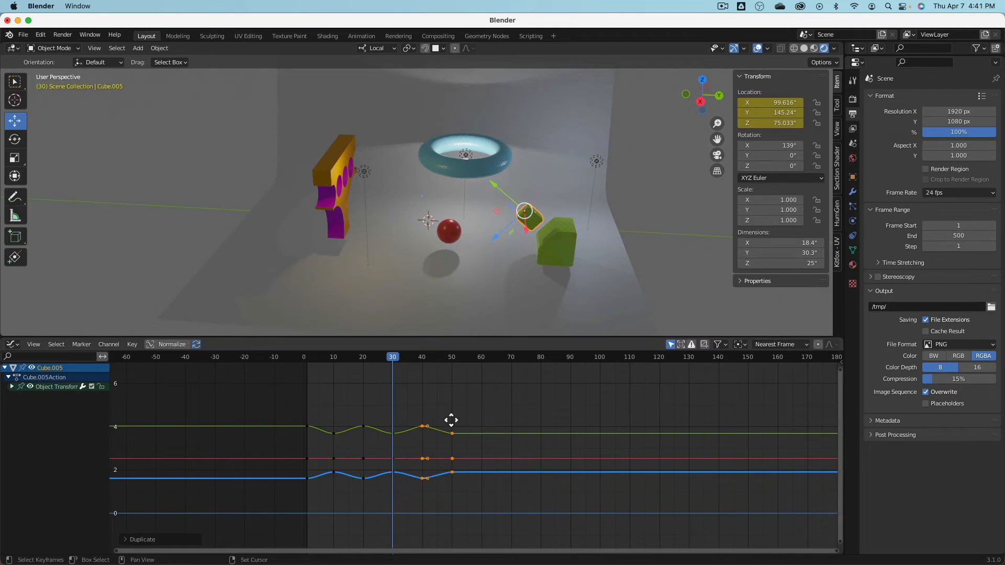
key(shift+d)
key(x)
click(515, 421)
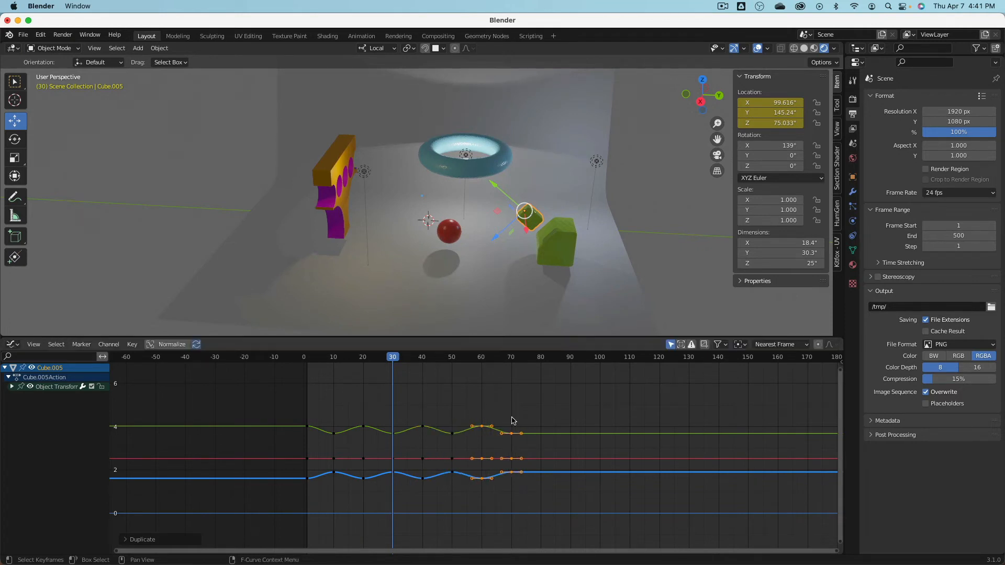
Play the green block's back-and-forth animation from frame 0 and stop the playback.
drag(390, 362, 270, 374)
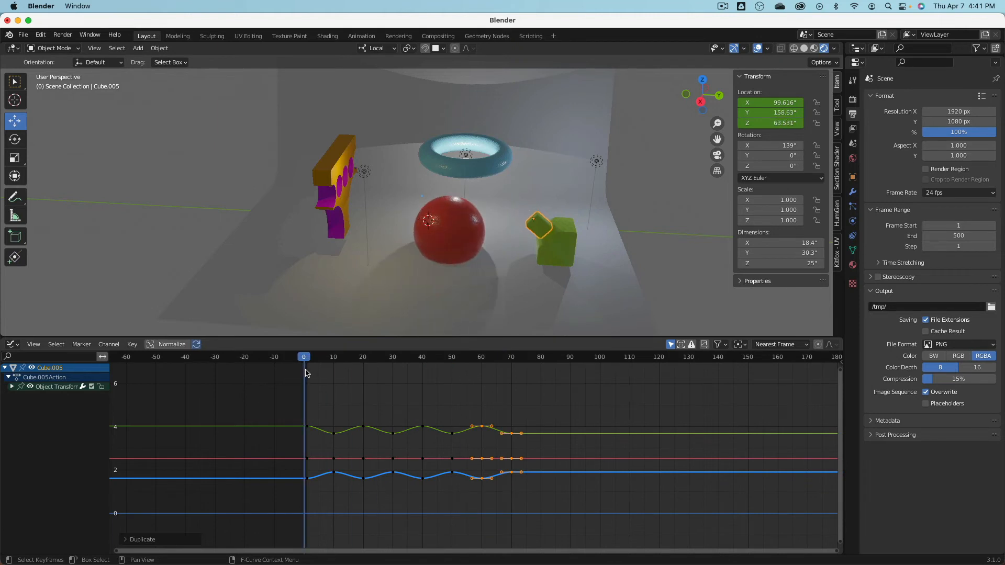
key(space)
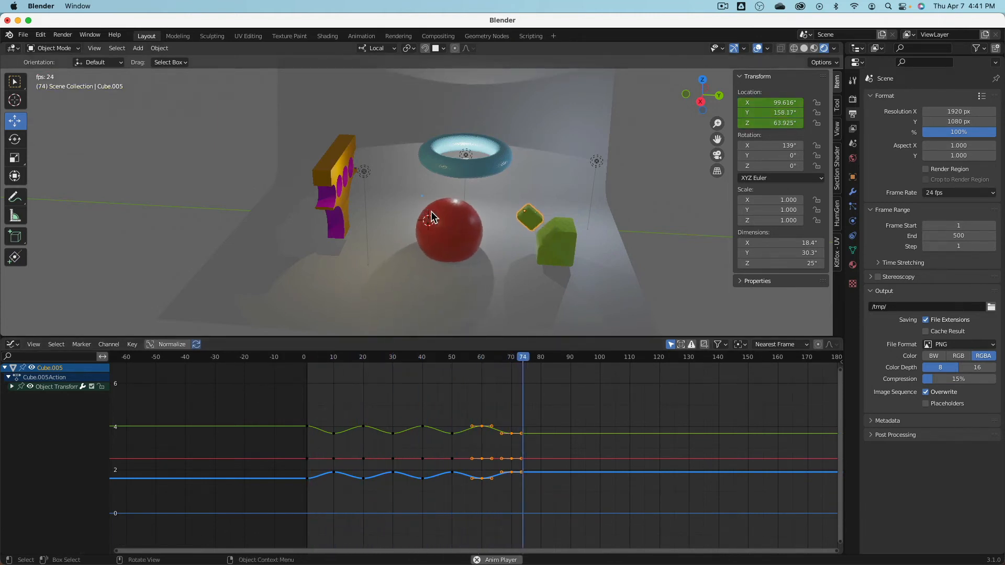
key(Escape)
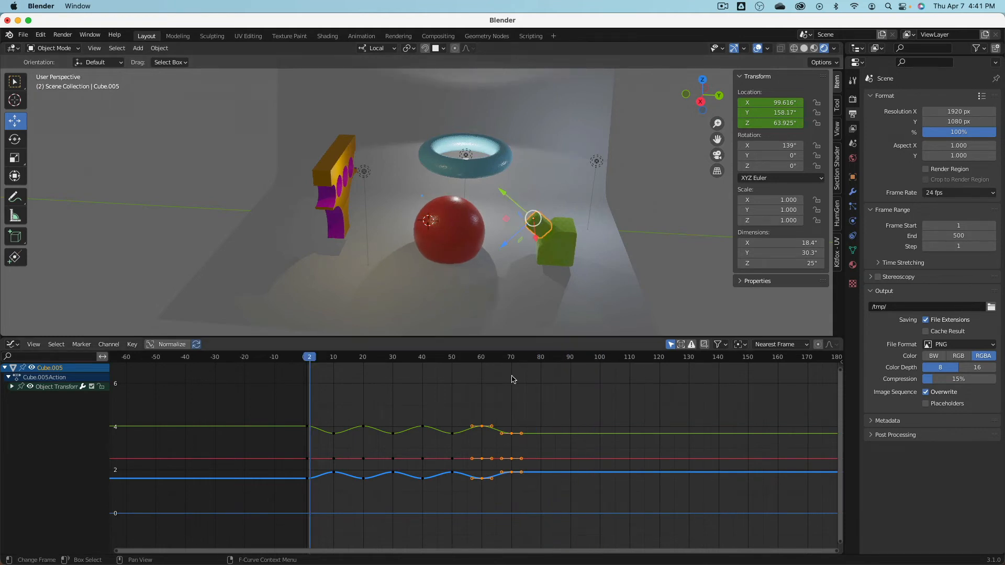
Duplicate the block's three location keyframes at frame 60 and place the copies at frame 80.
click(510, 413)
drag(479, 409, 532, 496)
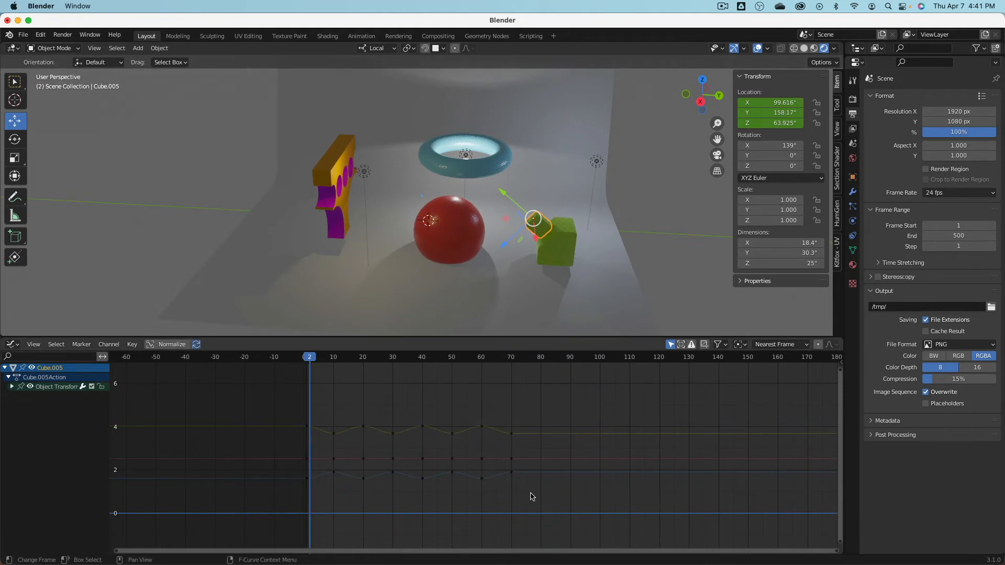
drag(536, 361, 541, 360)
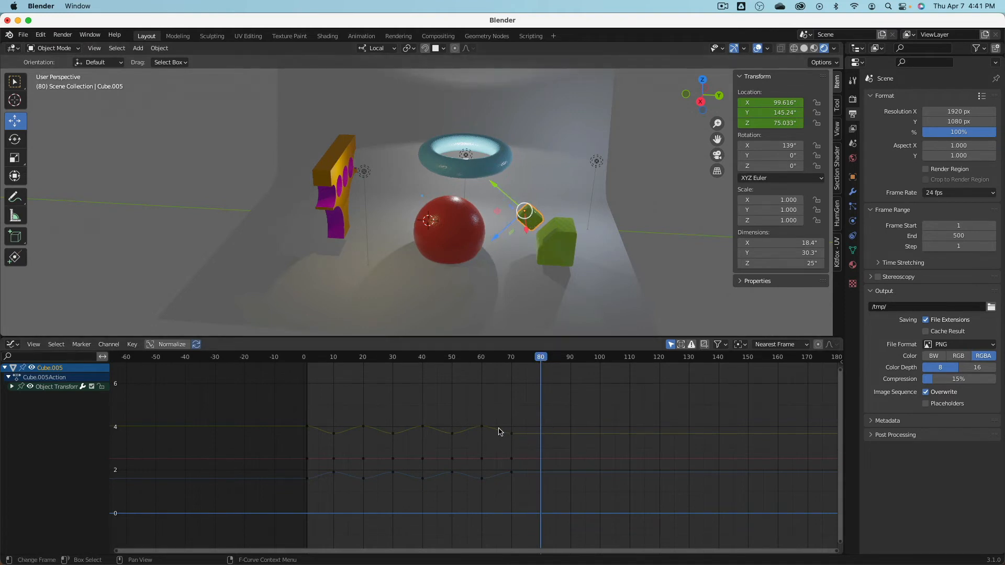
drag(539, 361, 481, 361)
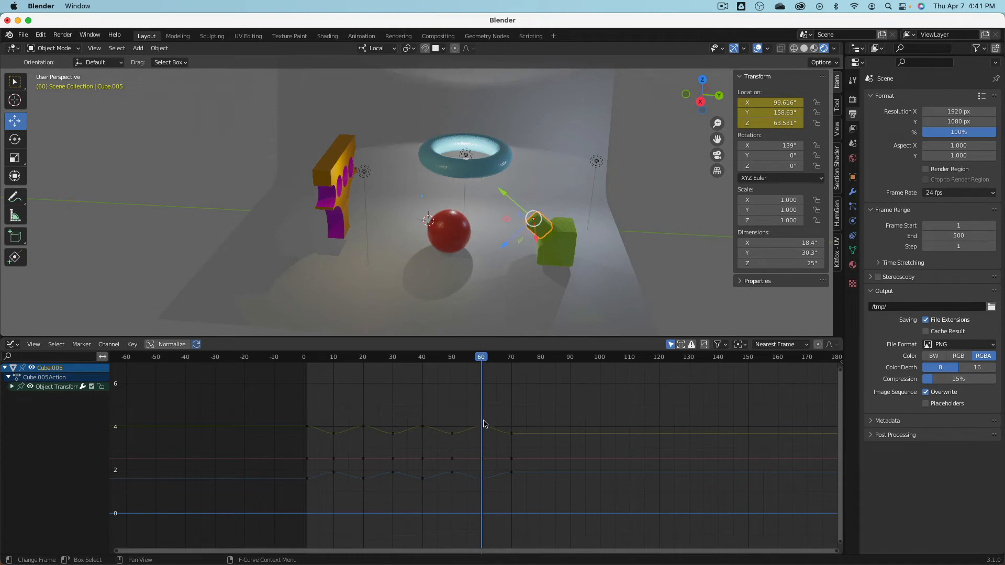
click(482, 428)
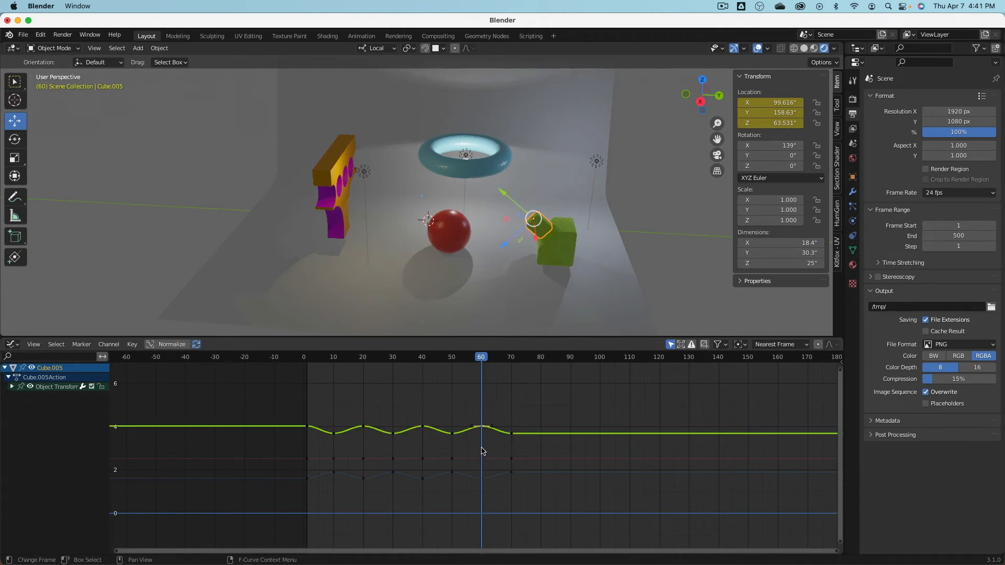
shift+click(482, 459)
shift+click(482, 477)
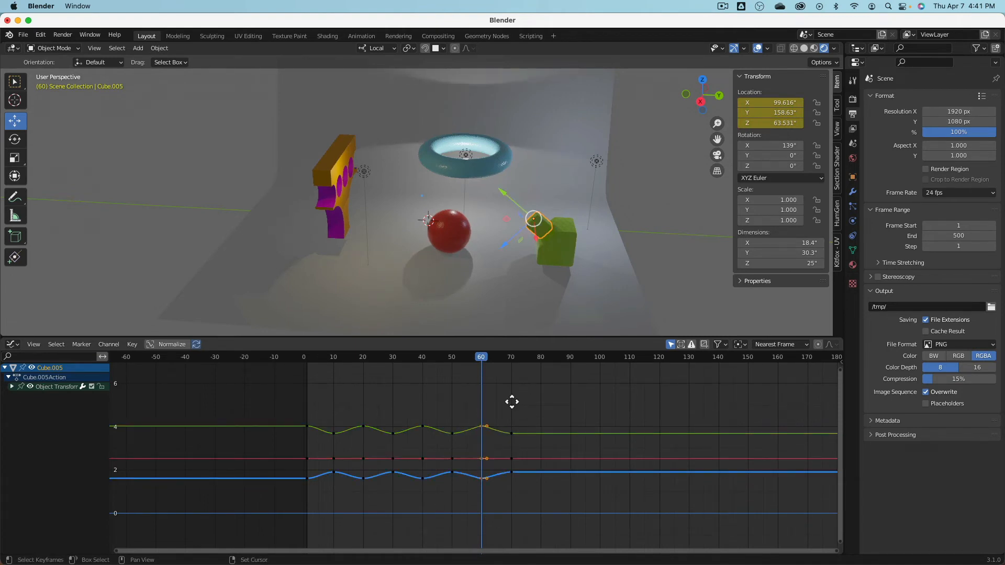
key(shift+d)
click(570, 387)
At frame 90, move the green block about 262.72" along its local Y axis and insert a Location keyframe.
drag(562, 358, 570, 358)
drag(506, 196, 365, 93)
key(i)
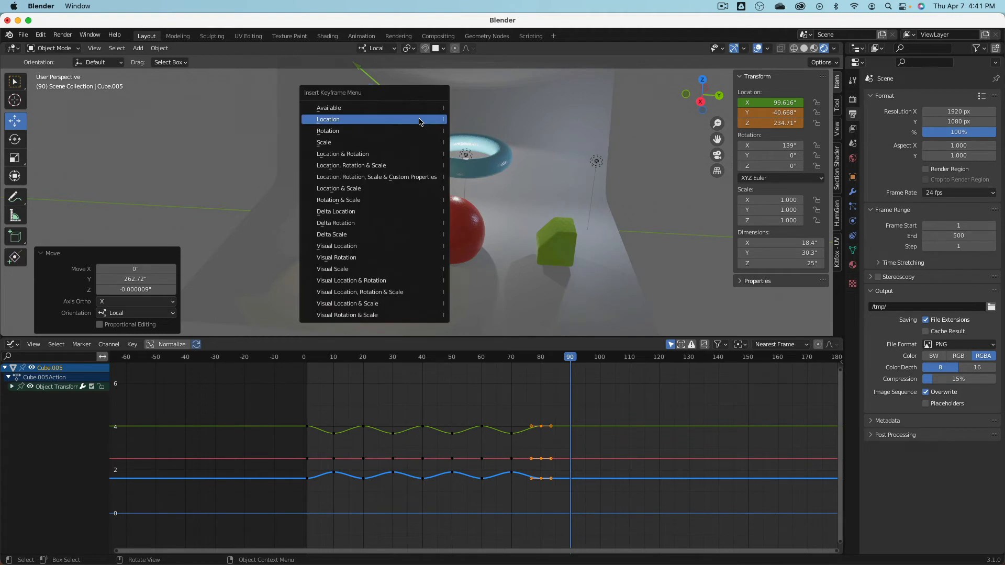
click(420, 122)
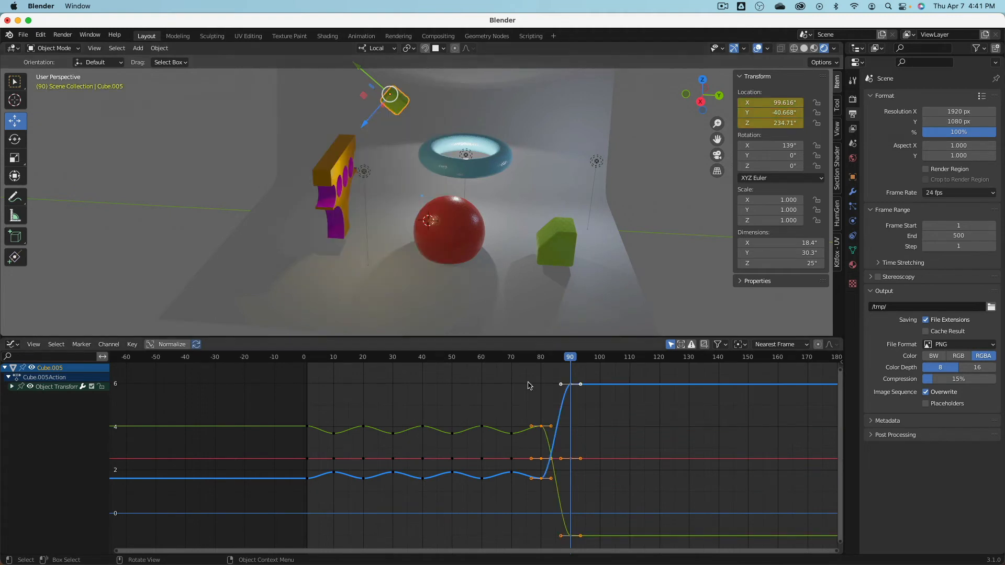
Duplicate the green block's three location keyframes at frame 80 and place the copies at frame 100.
click(541, 426)
shift+click(541, 459)
shift+click(540, 478)
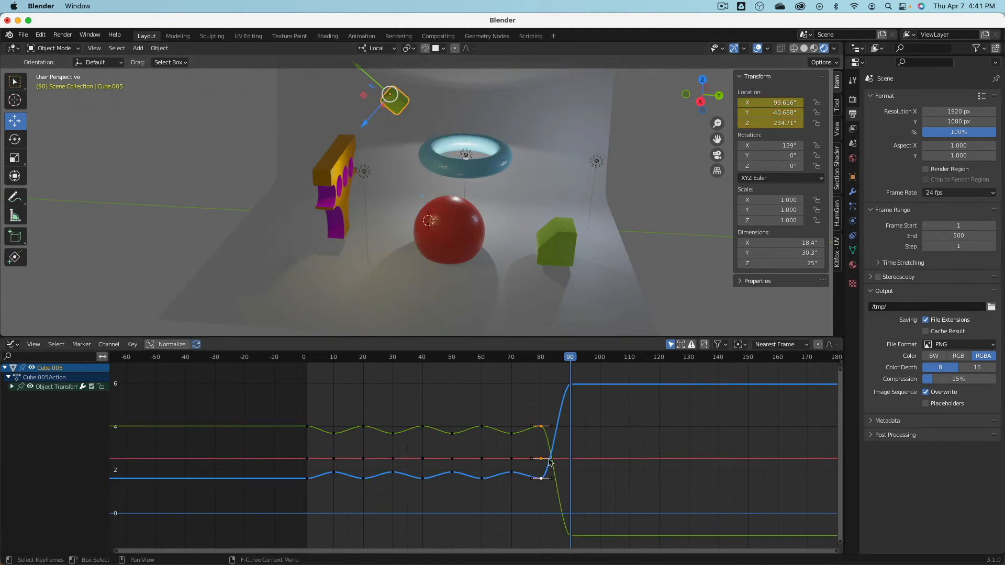
key(g)
key(x)
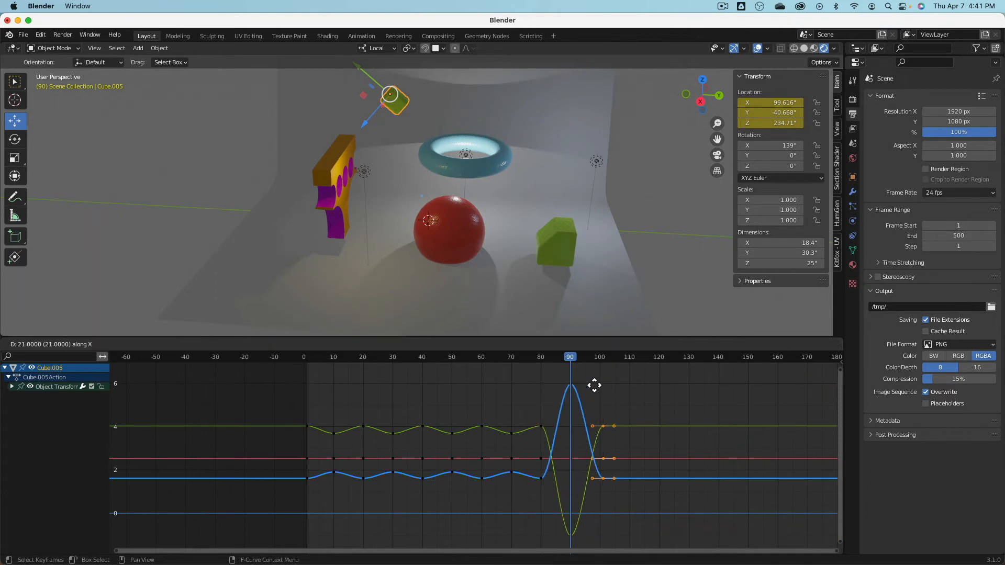
click(591, 384)
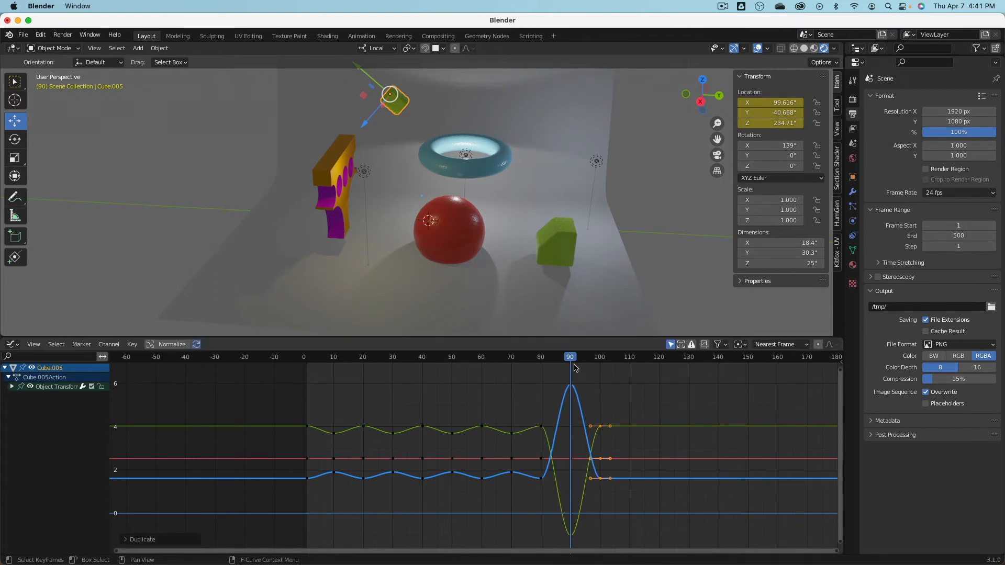
Play the block's animation from frame 30 to check its long move and return, and stop the playback.
drag(572, 358, 392, 360)
key(space)
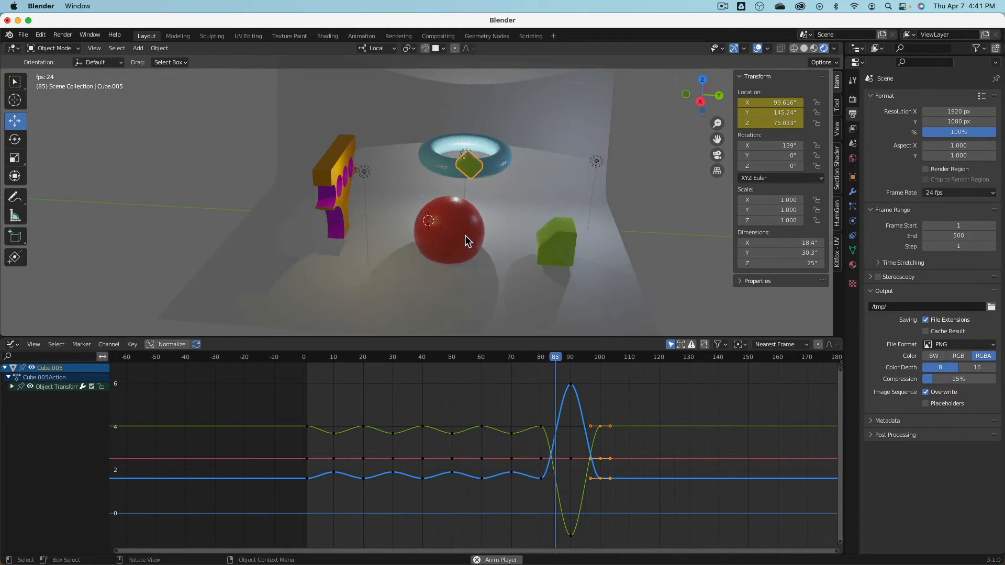
key(Escape)
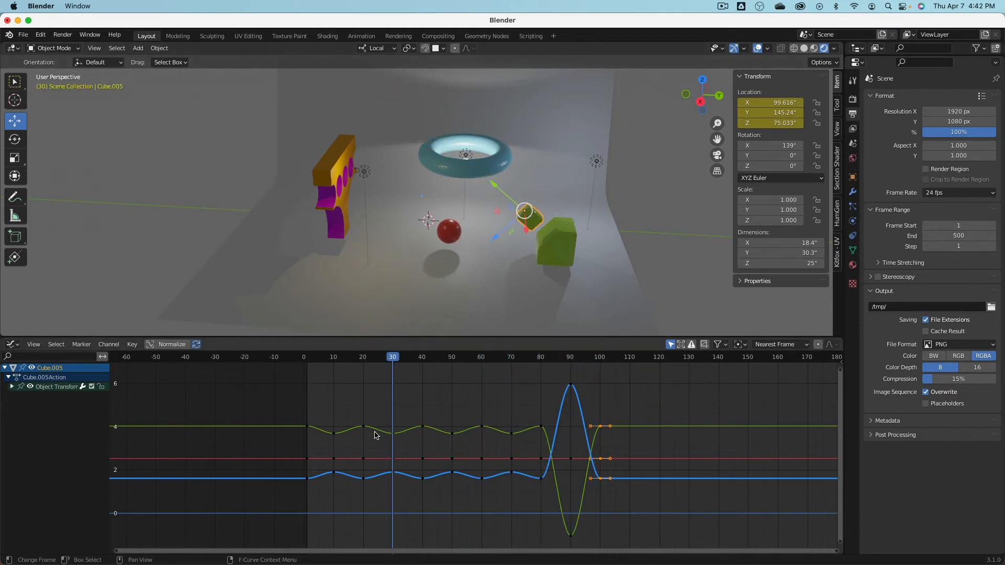
Duplicate the block's location keyframes at frames 50 and 60 and place the copies at frames 110 and 120.
click(483, 427)
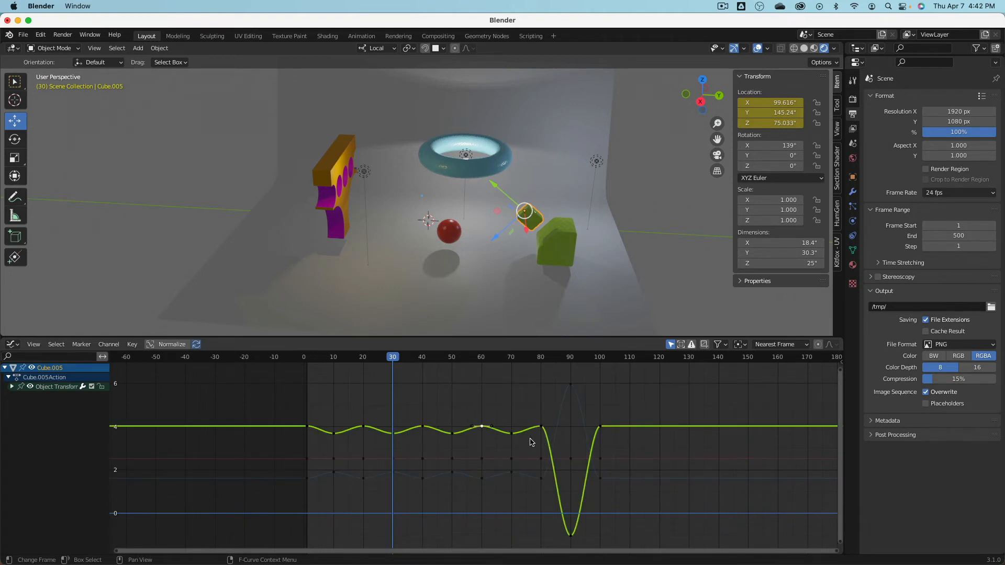
shift+click(452, 434)
shift+click(452, 459)
shift+click(452, 472)
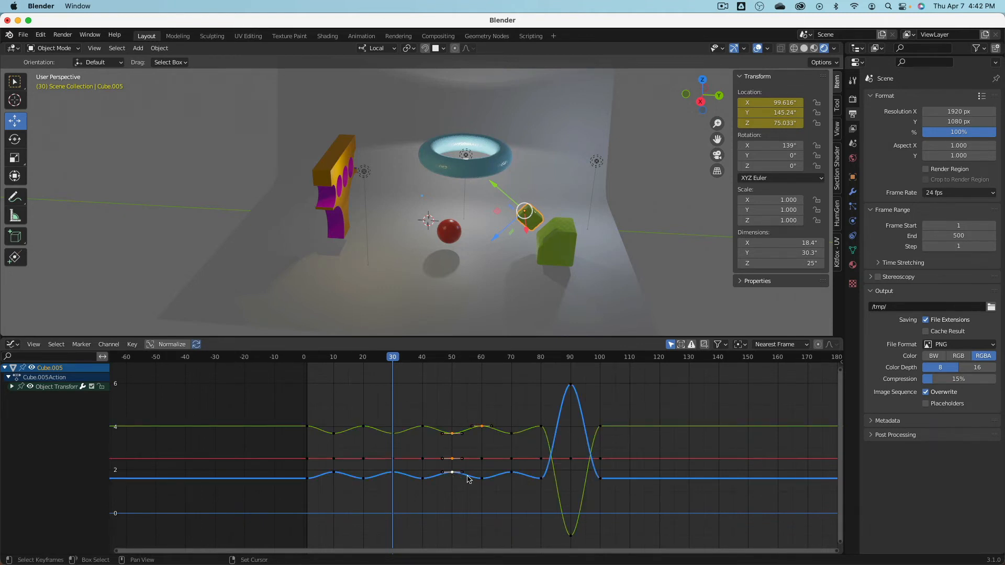
shift+click(482, 478)
shift+click(483, 459)
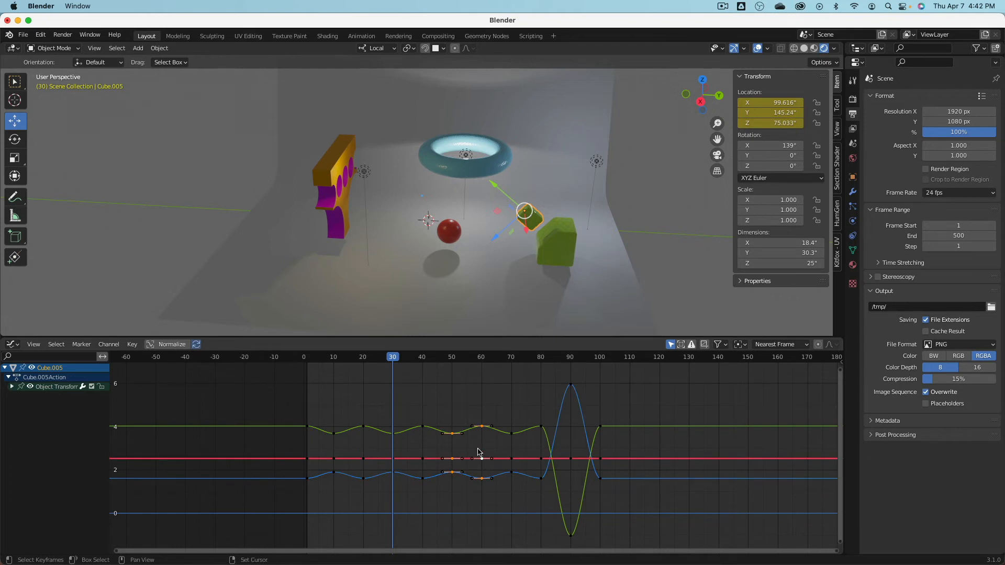
key(shift+d)
key(x)
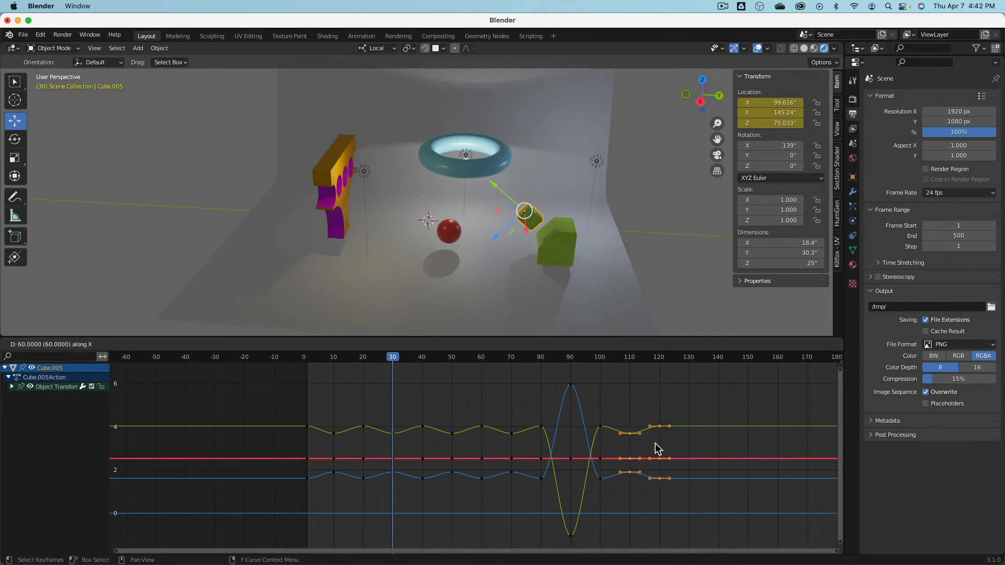
click(654, 449)
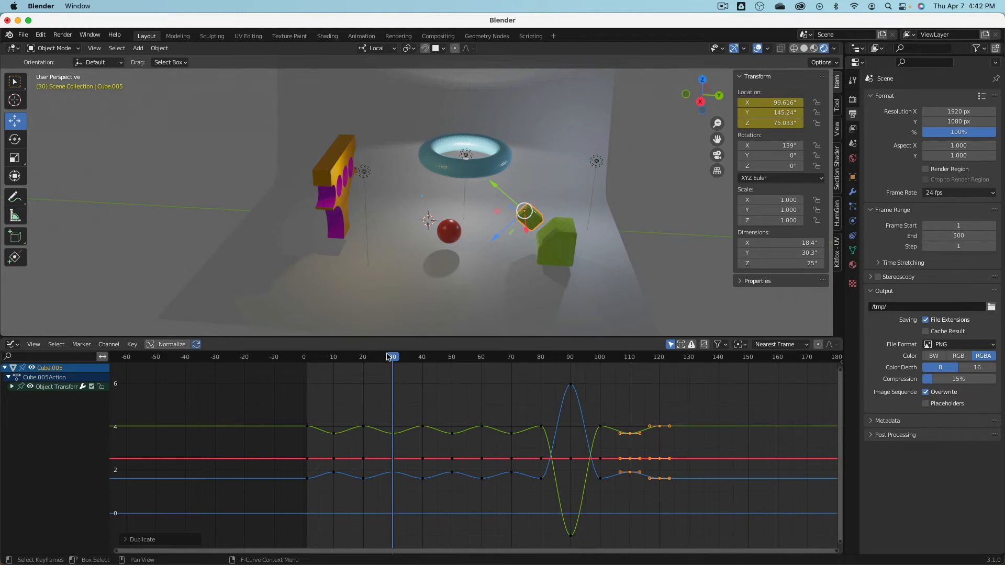
Play the block's extended animation from the start of the timeline and stop the playback.
drag(389, 357, 313, 349)
key(space)
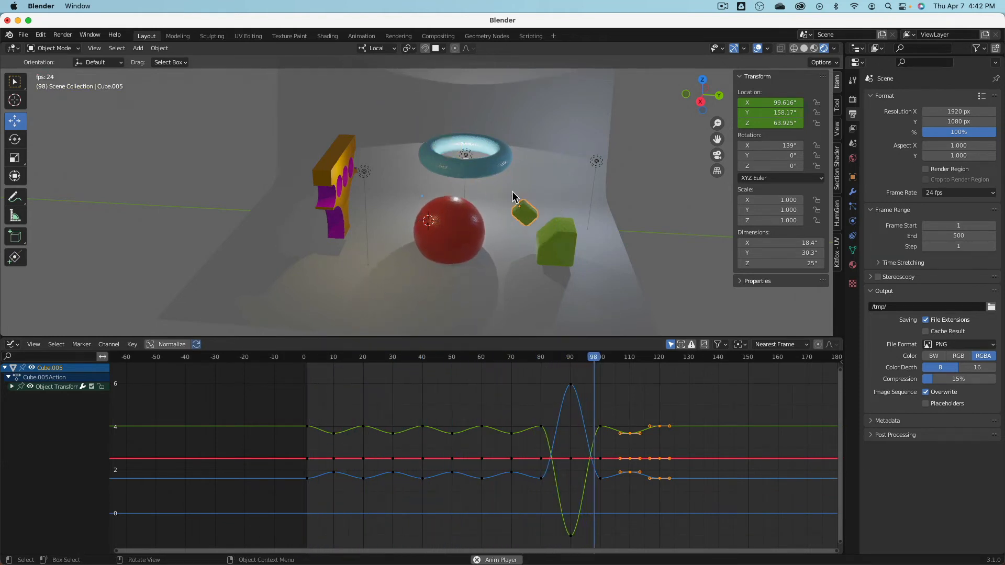
key(Escape)
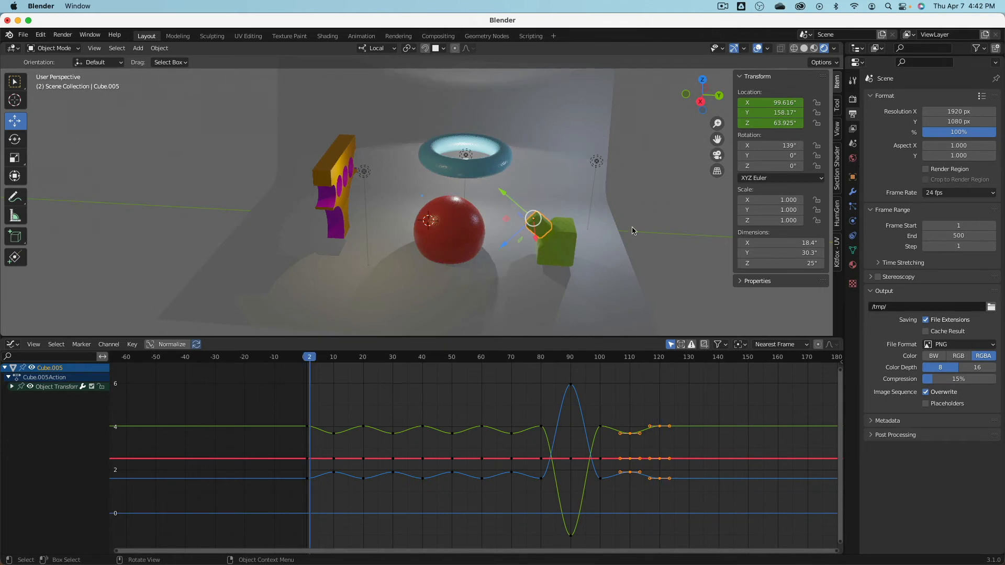
Insert keyframes for the green block material's Base Color at frames 80 and 100.
click(533, 357)
drag(533, 358, 540, 356)
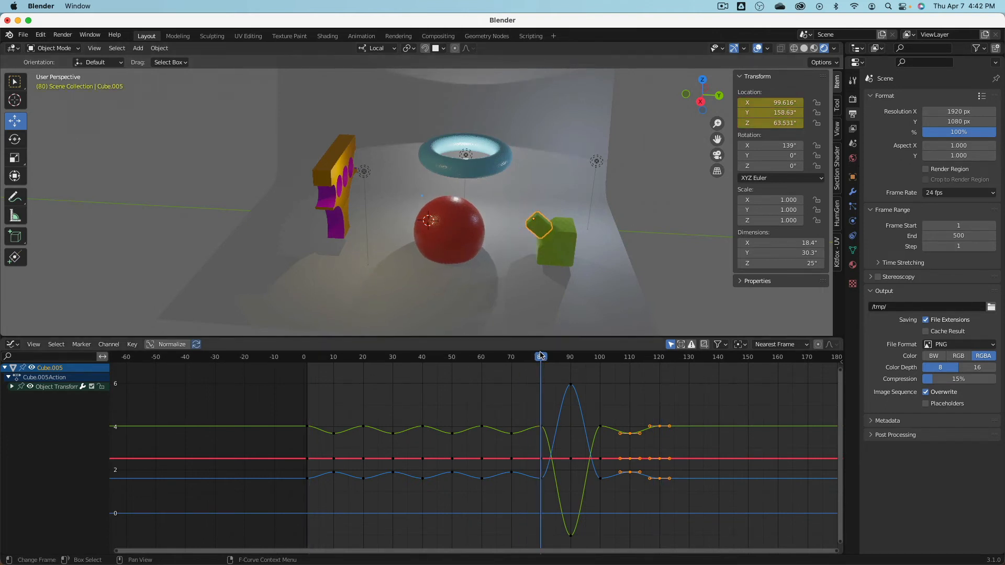
click(546, 230)
click(539, 225)
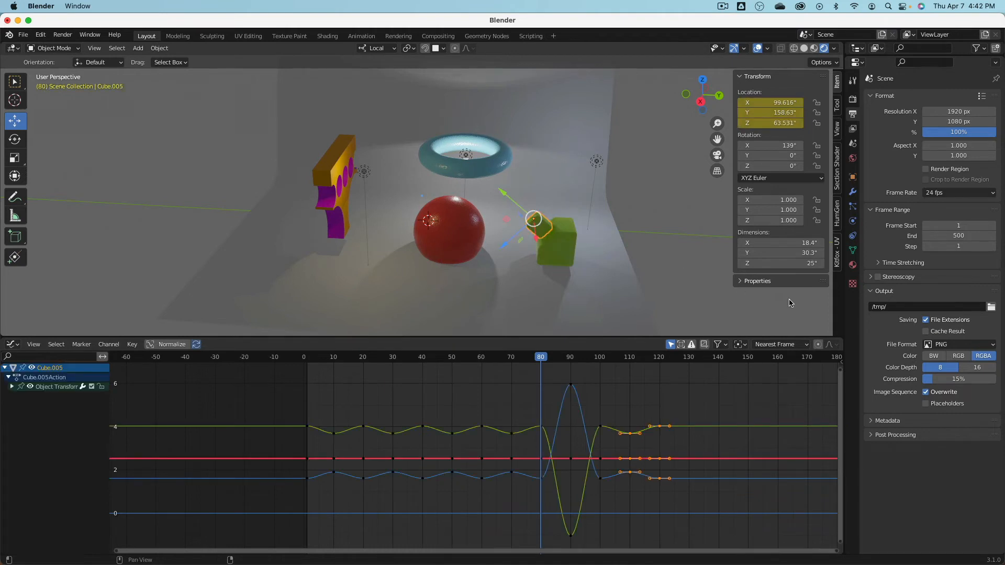
click(853, 265)
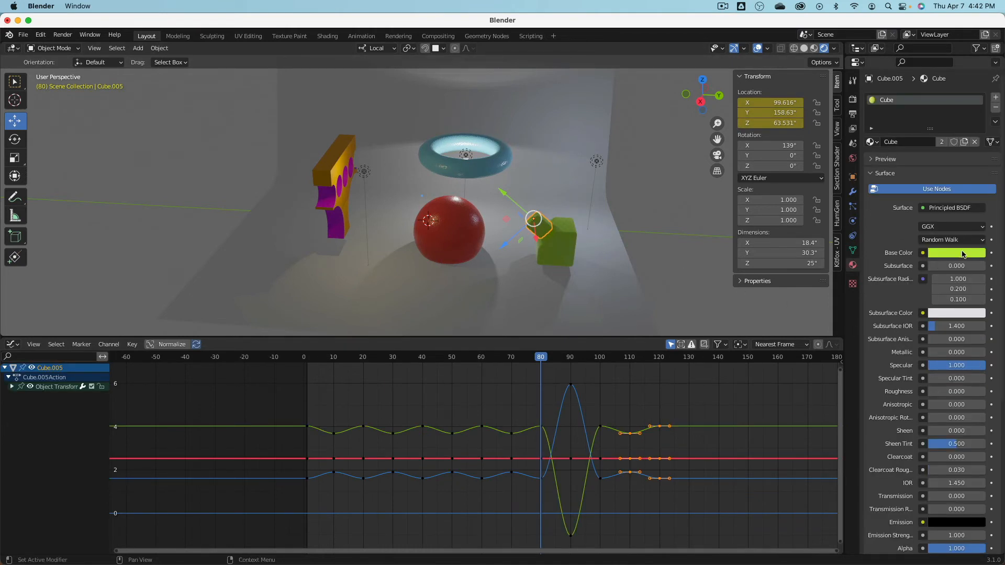
key(i)
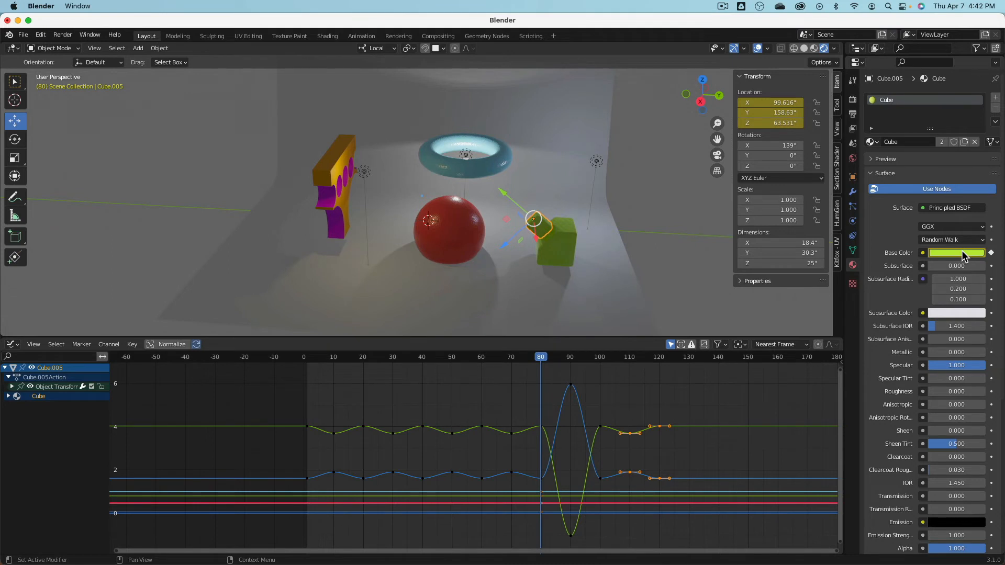
click(601, 359)
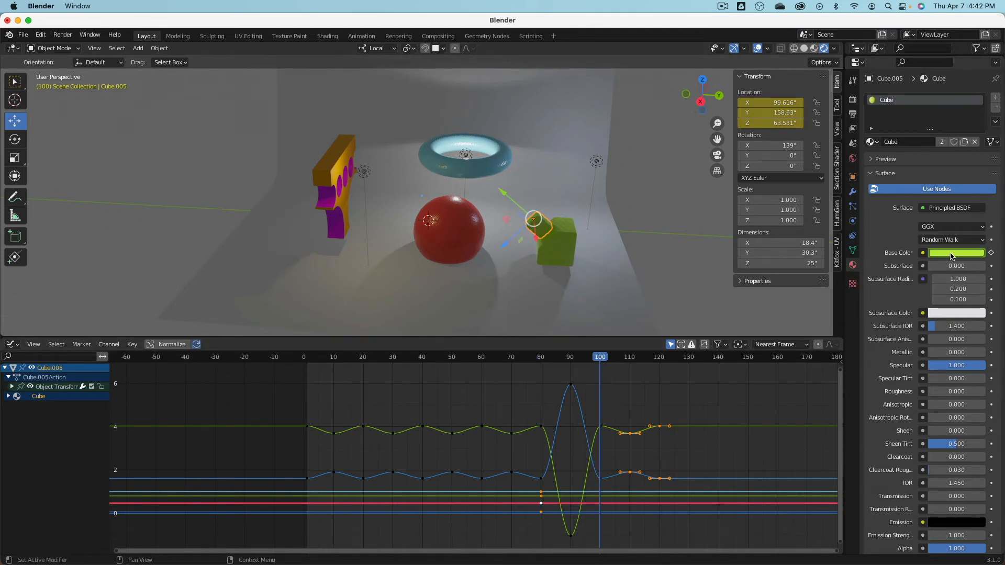
key(i)
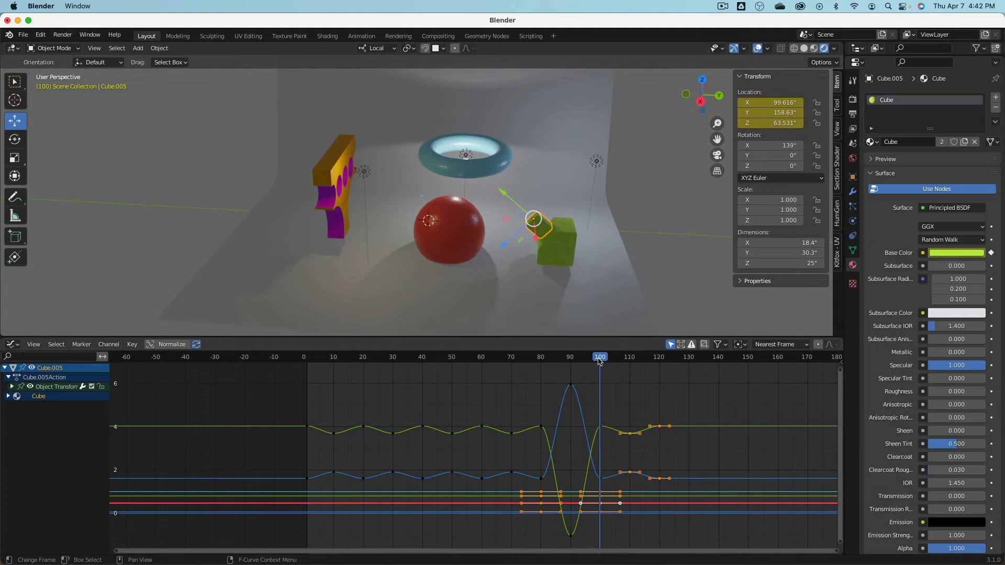
At frame 90, change the block material's Base Color to magenta and insert a keyframe for it.
drag(600, 361, 573, 358)
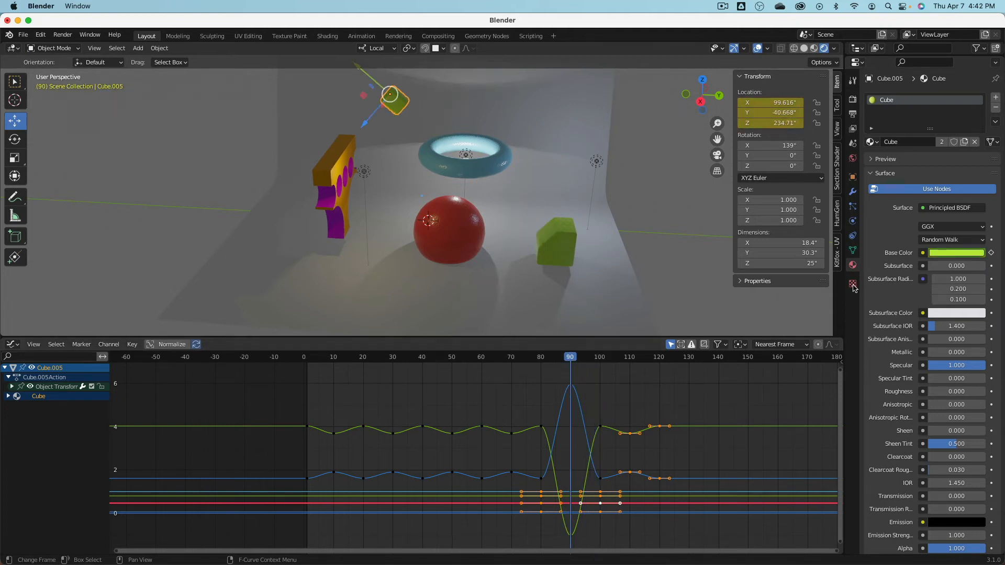
click(963, 254)
drag(956, 148, 966, 161)
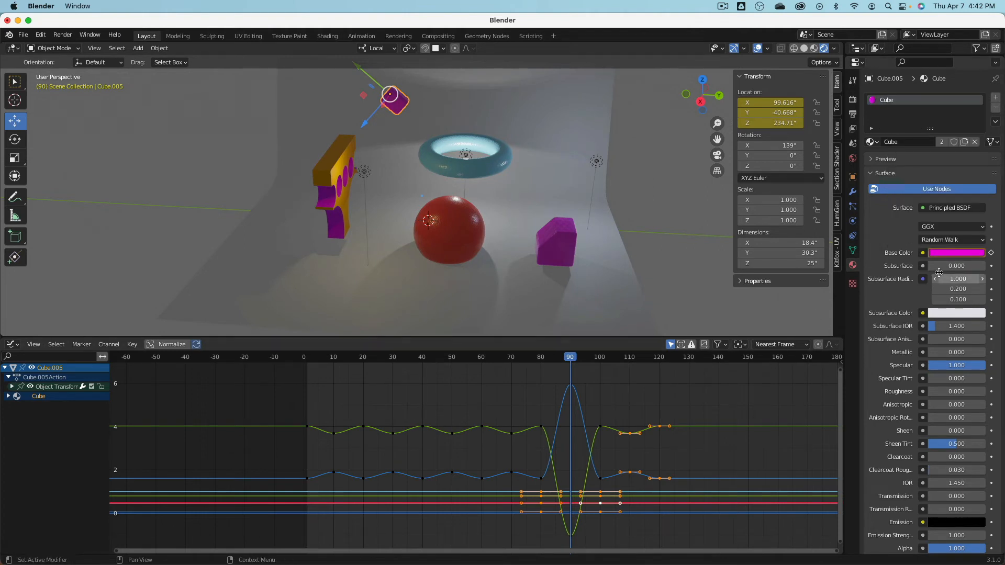
key(i)
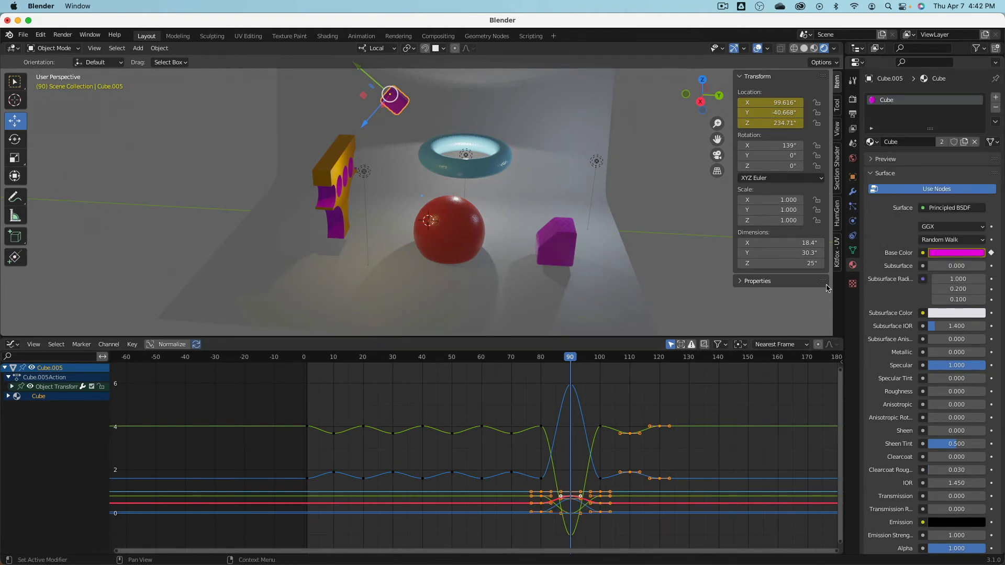
Play the animation to check the block's color change, and stop the playback.
key(space)
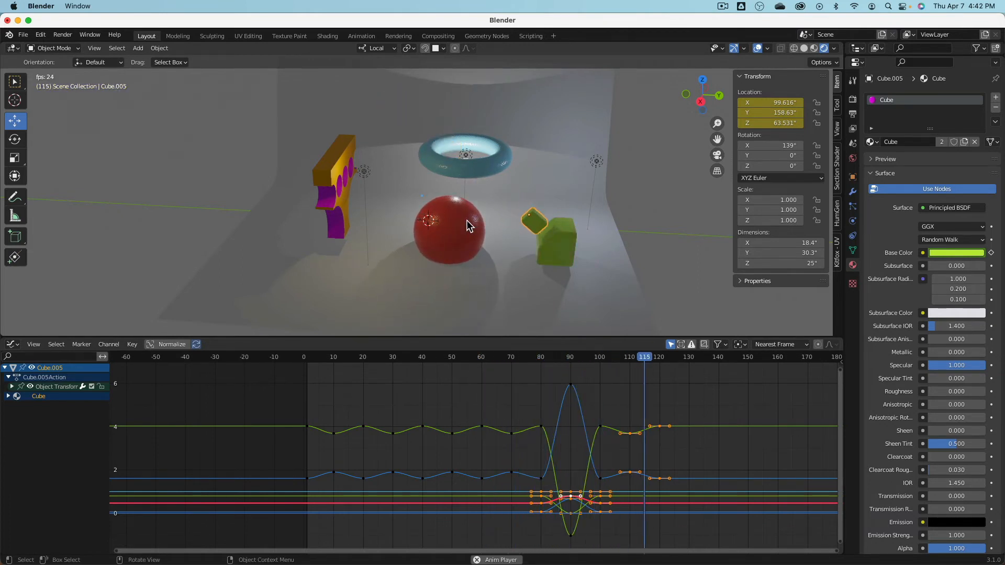
key(Escape)
key(space)
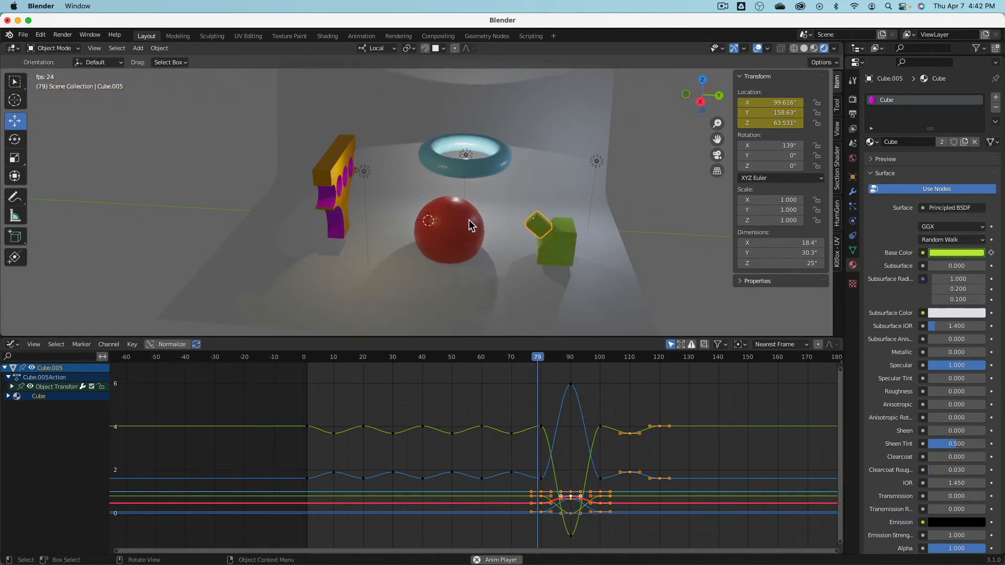
key(Escape)
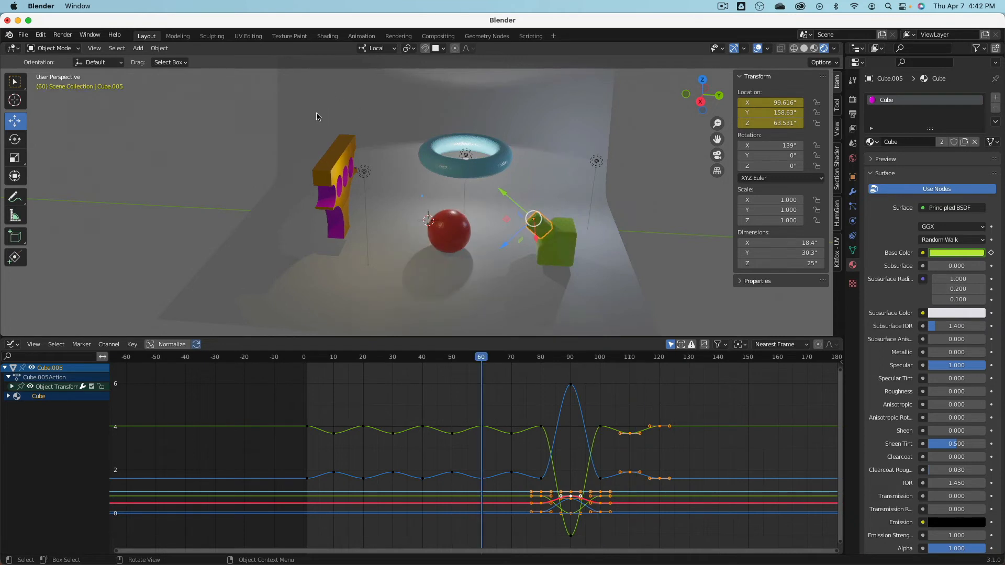
Move the warm point light beside the orange bracket about -22.95" in Y, and in front view about -44.48" in X and -26.61" in Z.
click(363, 172)
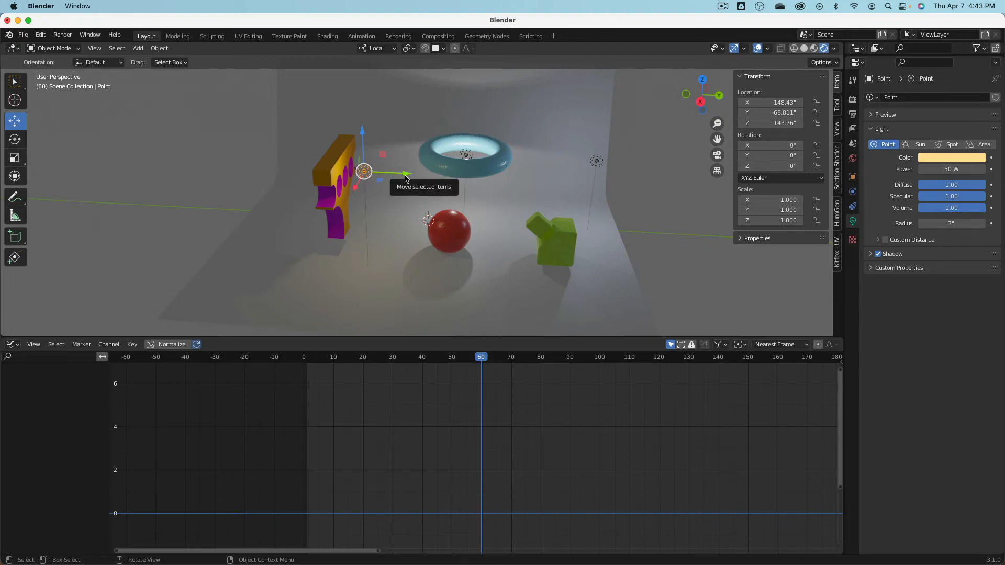
drag(406, 181, 386, 194)
middle_drag(386, 194, 340, 186)
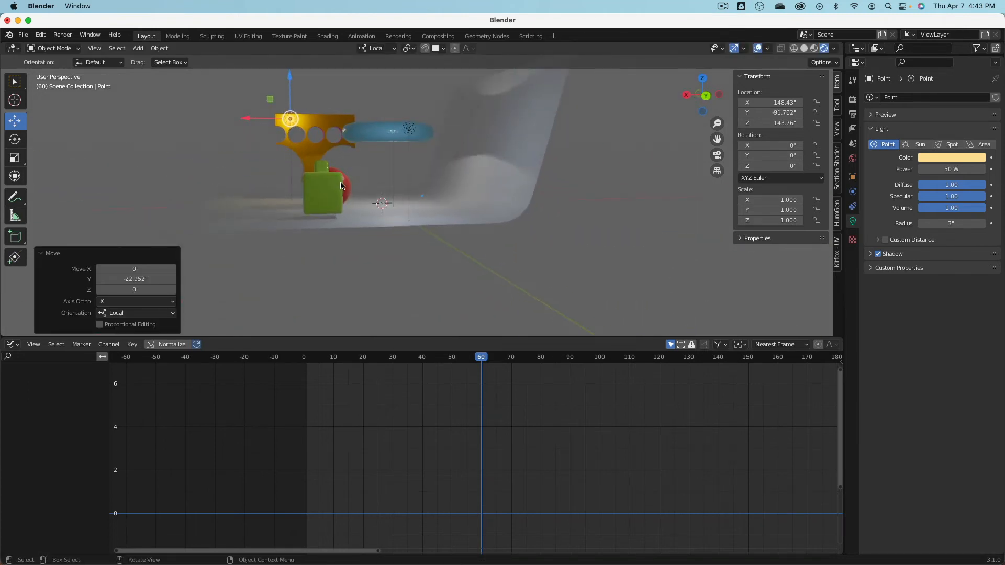
key(KP_1)
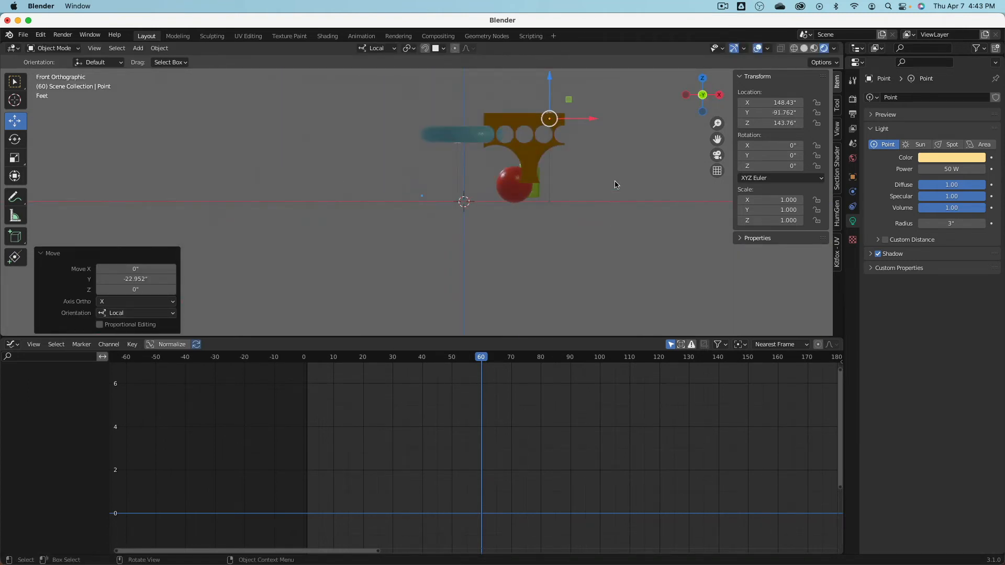
scroll(570, 155, up, 2)
shift+middle_drag(570, 155, 553, 235)
scroll(553, 237, up, 4)
scroll(553, 236, down, 1)
key(g)
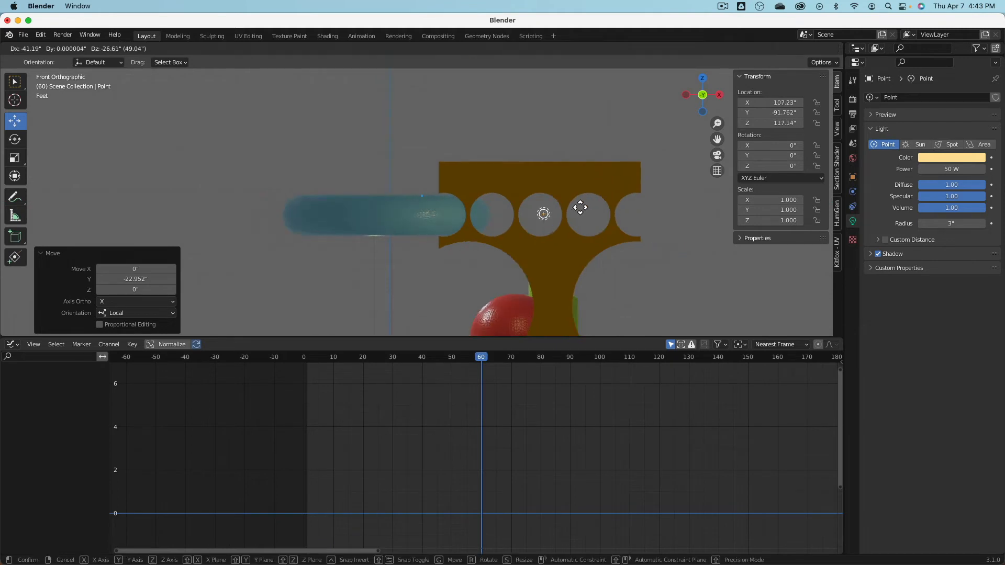
click(574, 205)
In right view, move the point light about -72.57" along Y to the far side of the bracket.
key(KP_3)
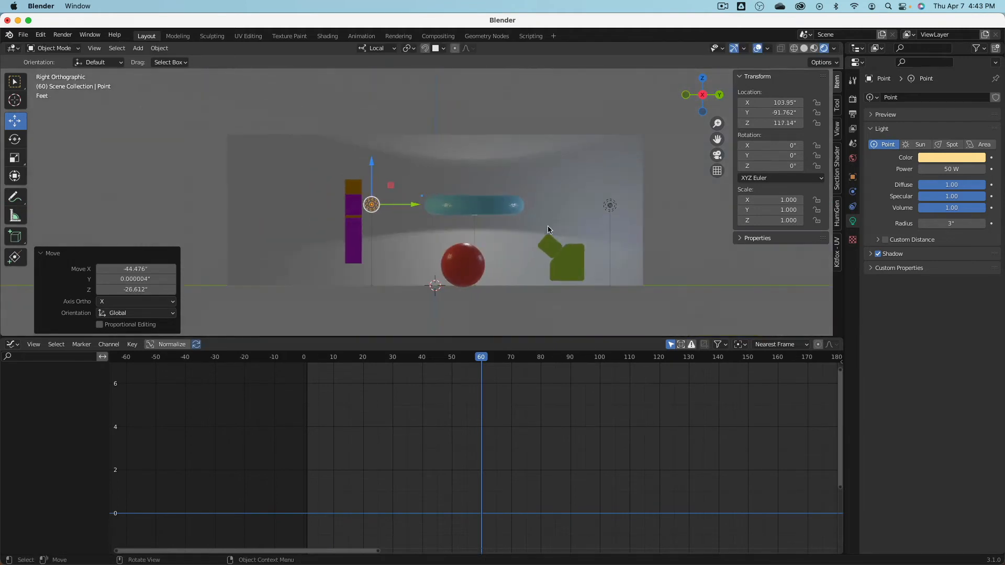
drag(411, 208, 362, 211)
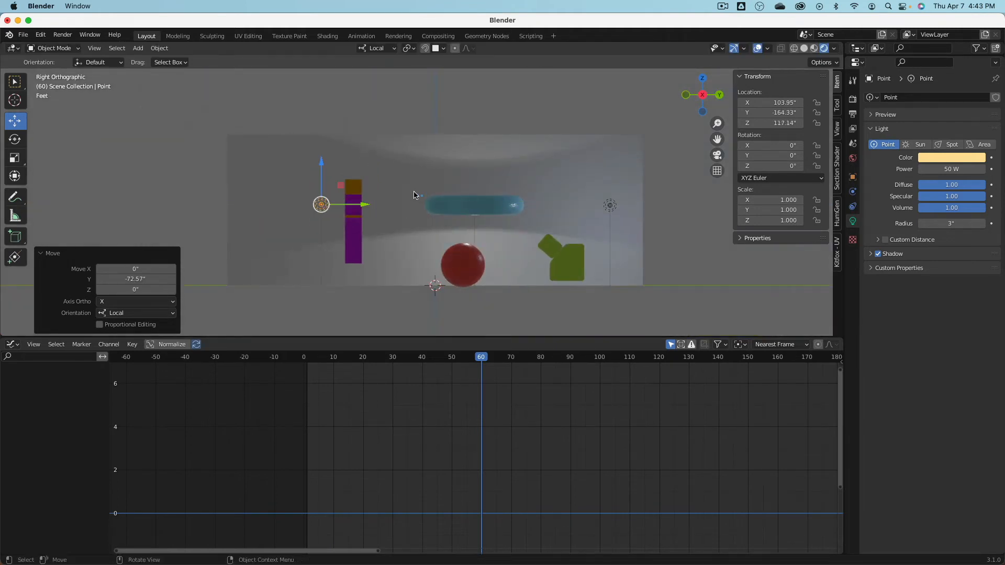
middle_drag(475, 187, 455, 220)
Insert a Location keyframe for the point light at frame 1.
drag(482, 357, 308, 331)
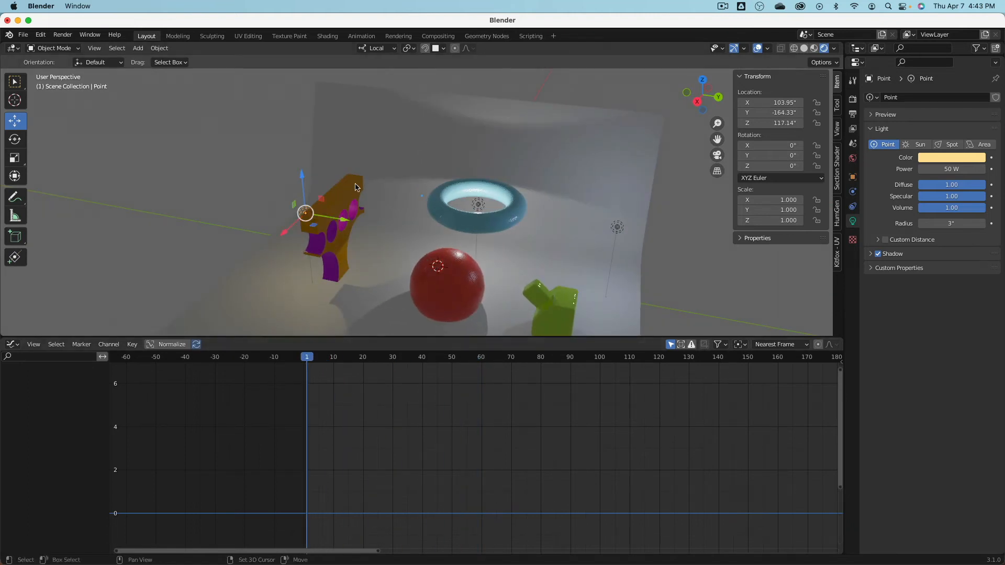
middle_drag(340, 199, 368, 168)
key(i)
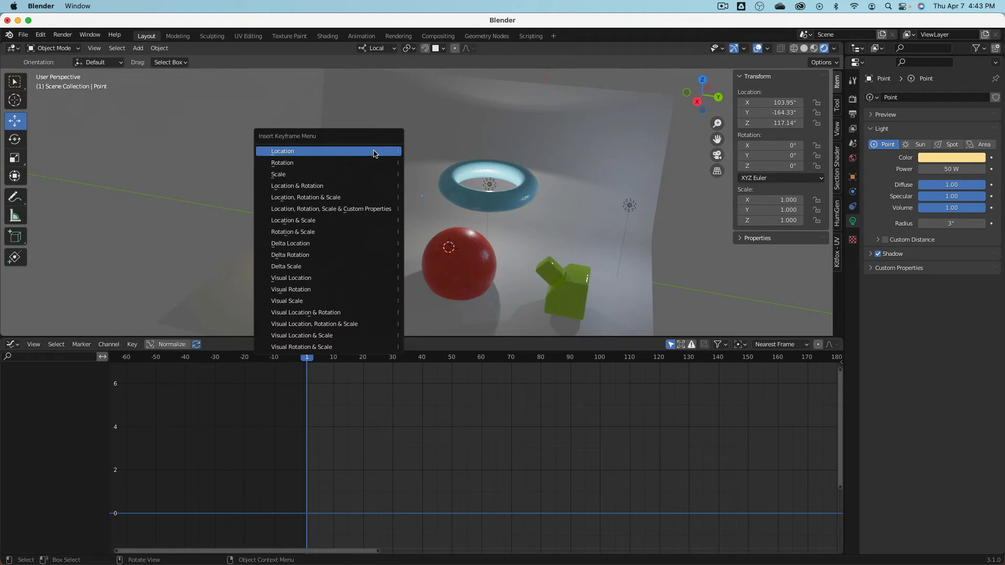
click(375, 151)
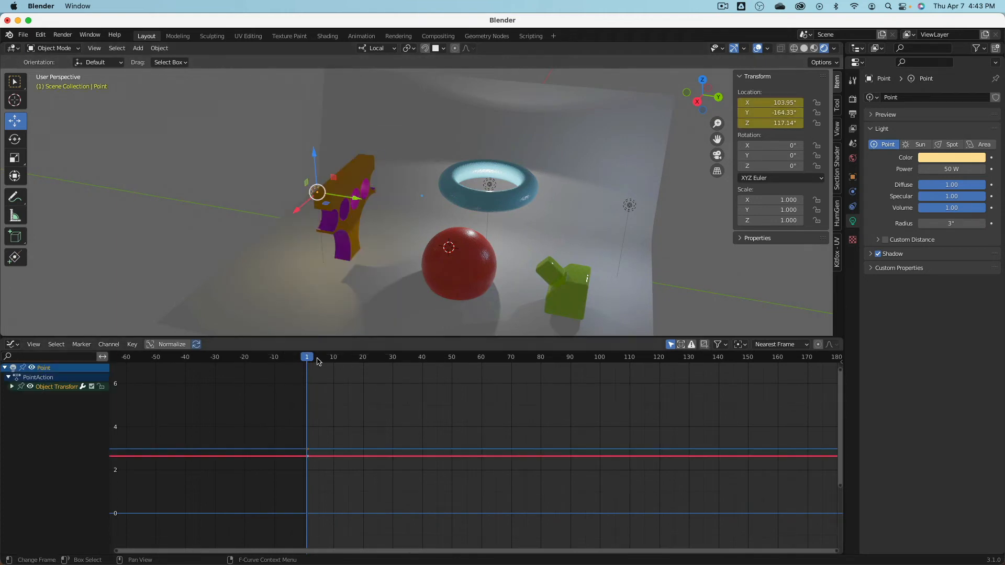
At frame 10, move the point light about 92.428" along Y to the near side of the bracket and insert a Location keyframe.
drag(308, 359, 333, 355)
key(g)
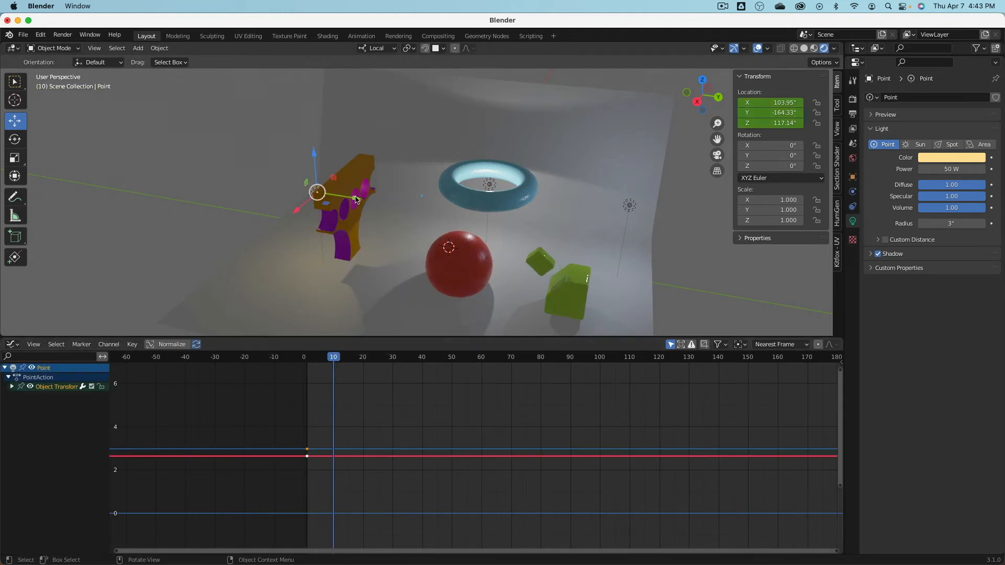
key(y)
click(449, 184)
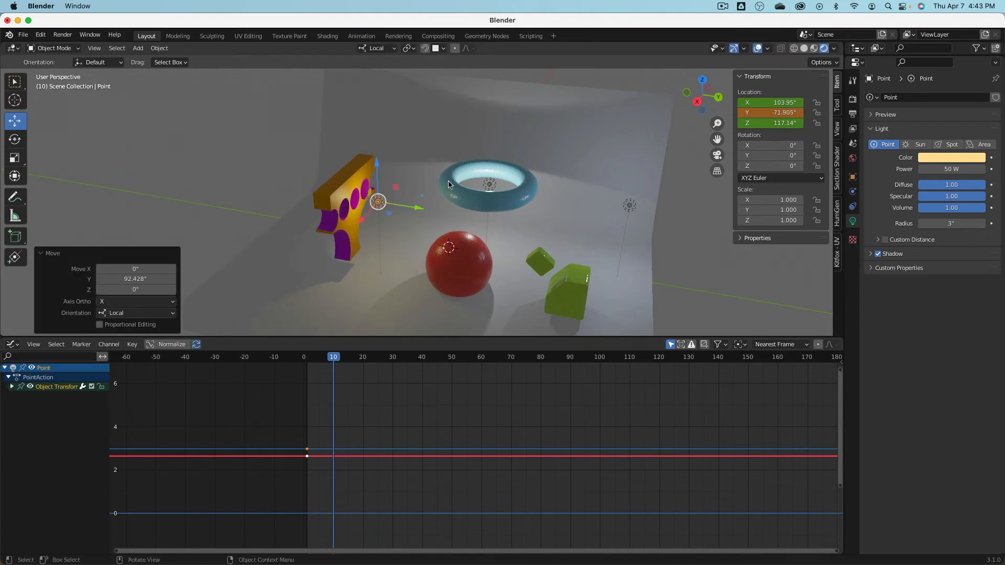
key(i)
click(449, 183)
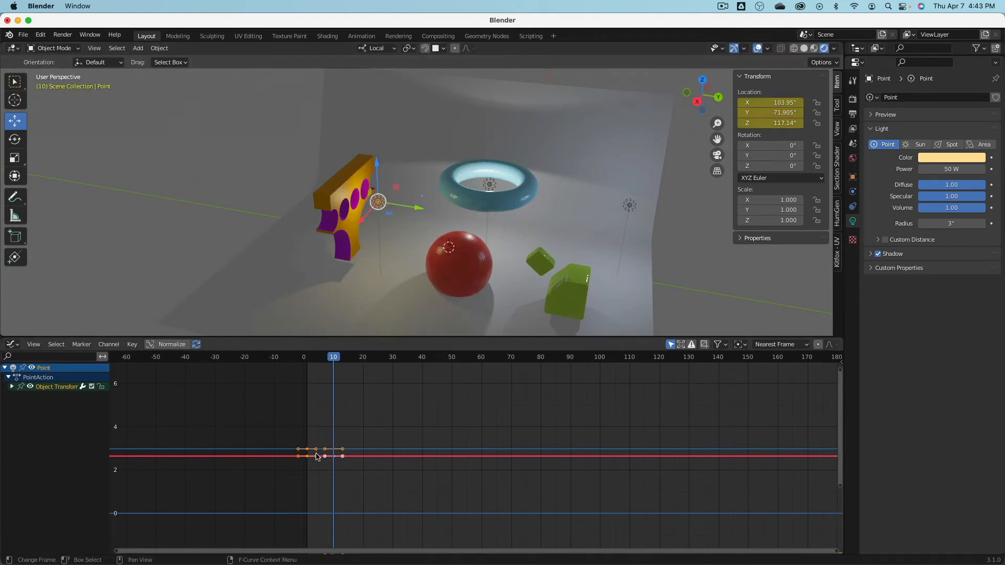
Duplicate the point light's keyframes at frames 1 and 10 along the time axis to frames 20 and 29.
key(g)
key(x)
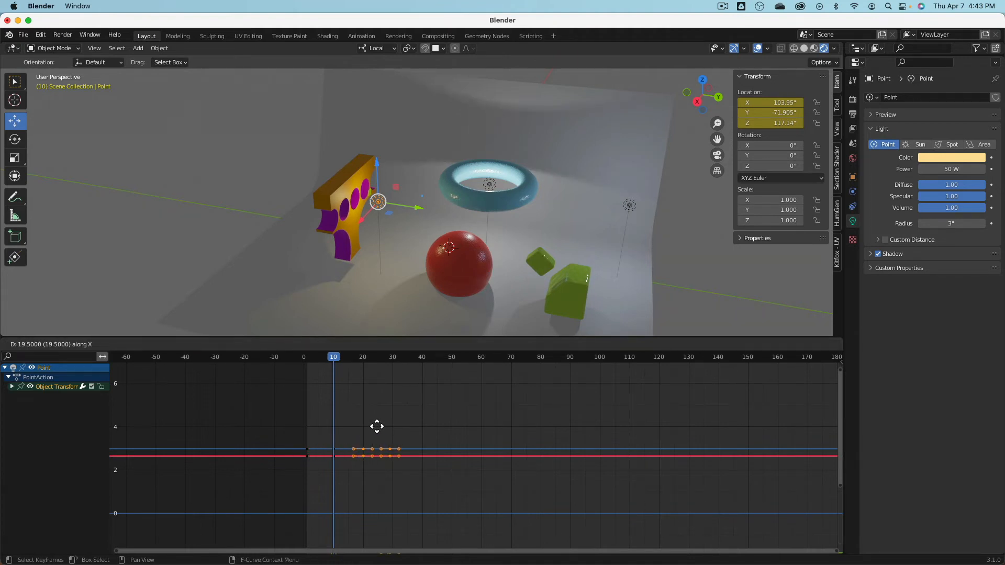
click(377, 428)
Move the point light's last keyframe along the time axis to frame 30.
scroll(385, 436, up, 3)
scroll(444, 415, up, 4)
middle_drag(387, 431, 460, 441)
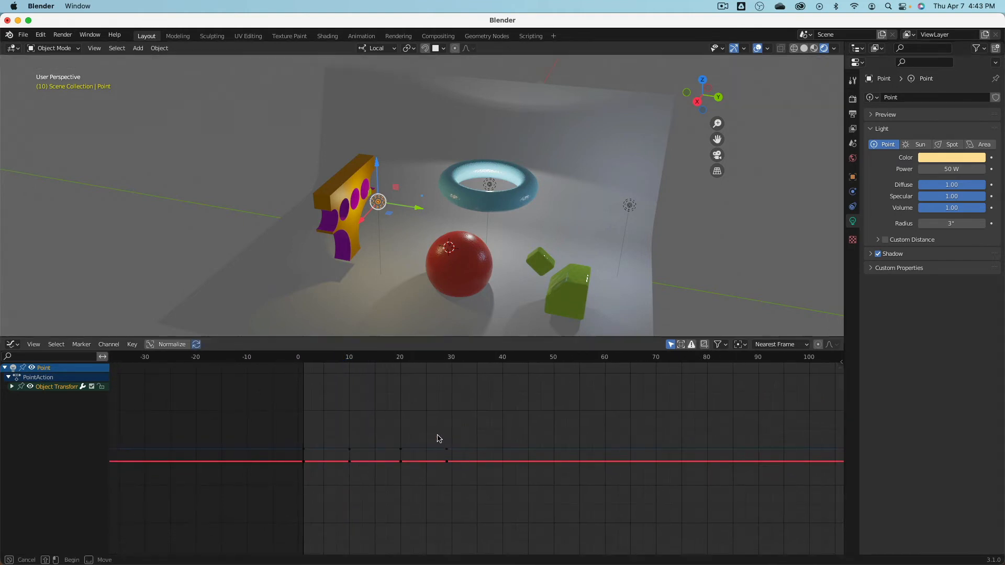
drag(437, 470, 485, 436)
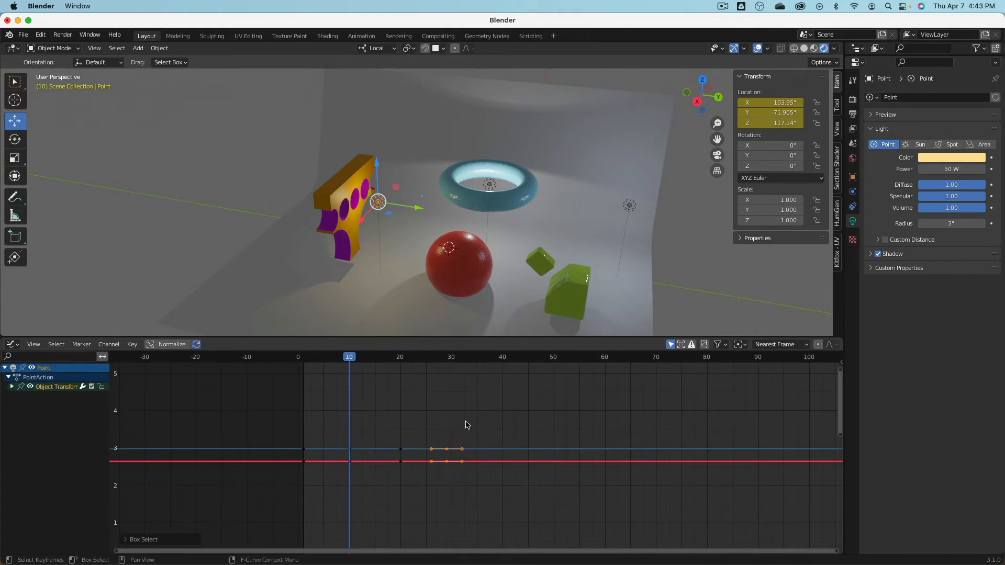
key(a)
key(alt+a)
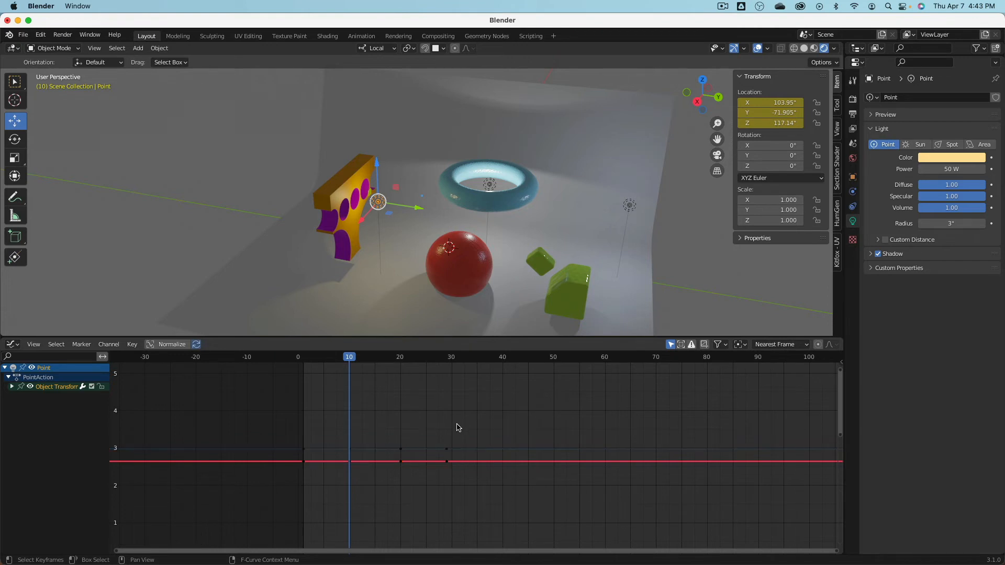
drag(442, 423, 466, 507)
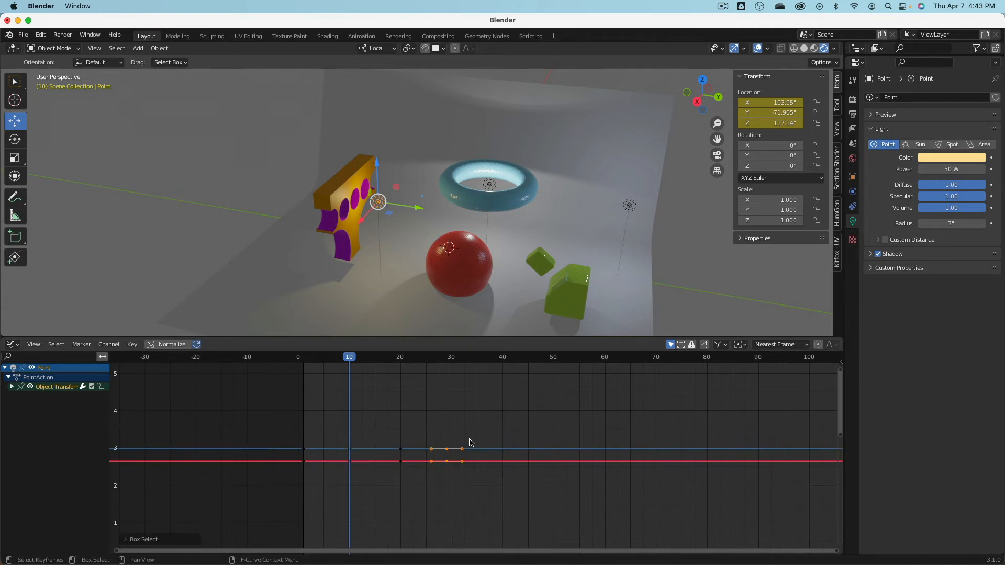
key(g)
key(x)
click(480, 441)
key(b)
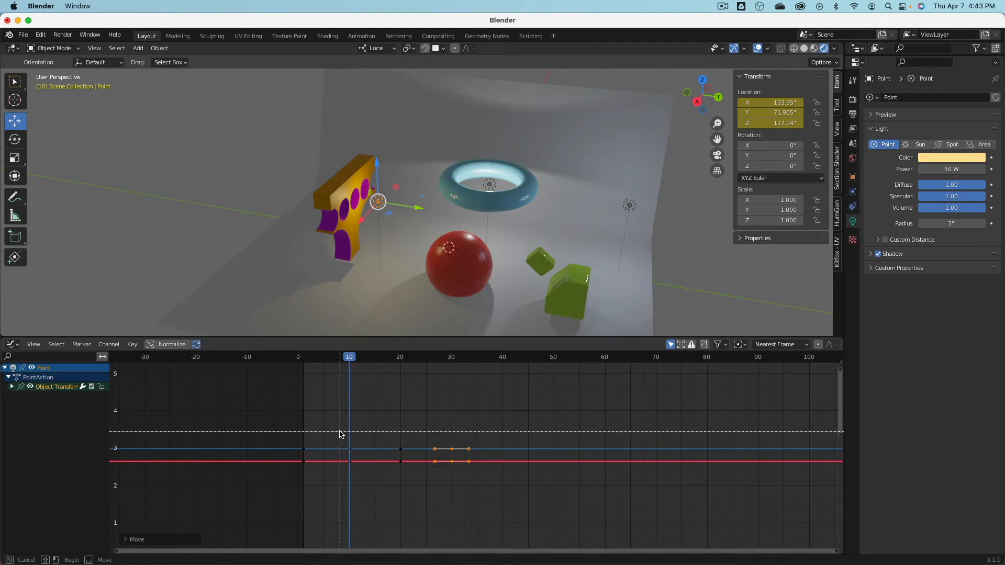
key(Escape)
click(340, 435)
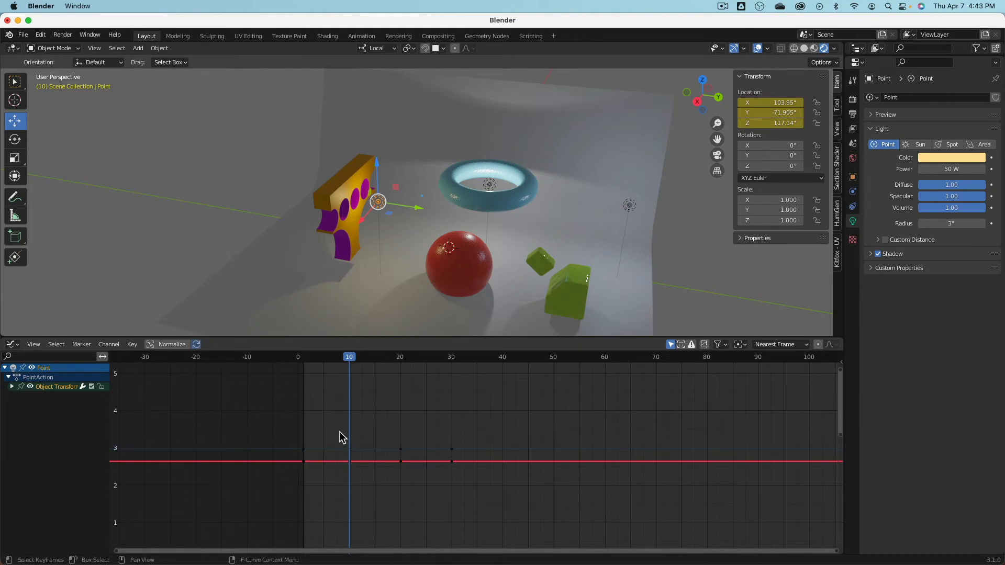
Duplicate the point light's keyframes at frames 10 and 20 along the time axis to frames 40 and 50.
drag(292, 422, 487, 507)
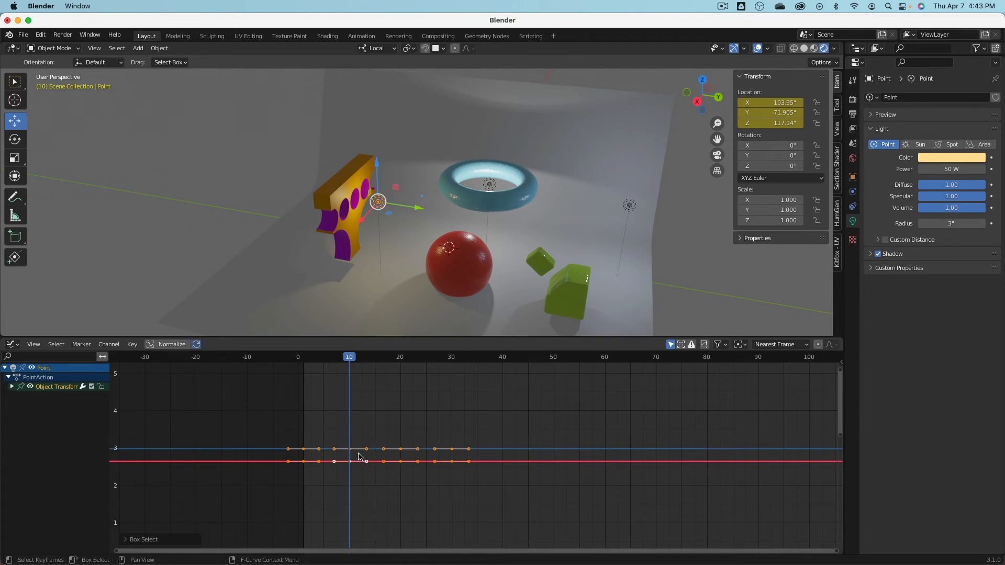
key(Delete)
key(ctrl+z)
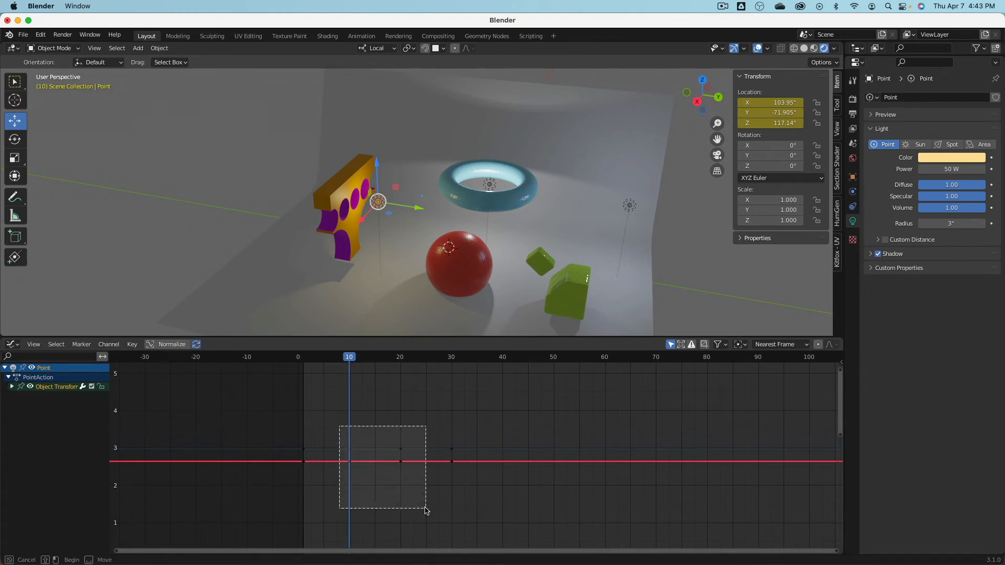
key(g)
key(x)
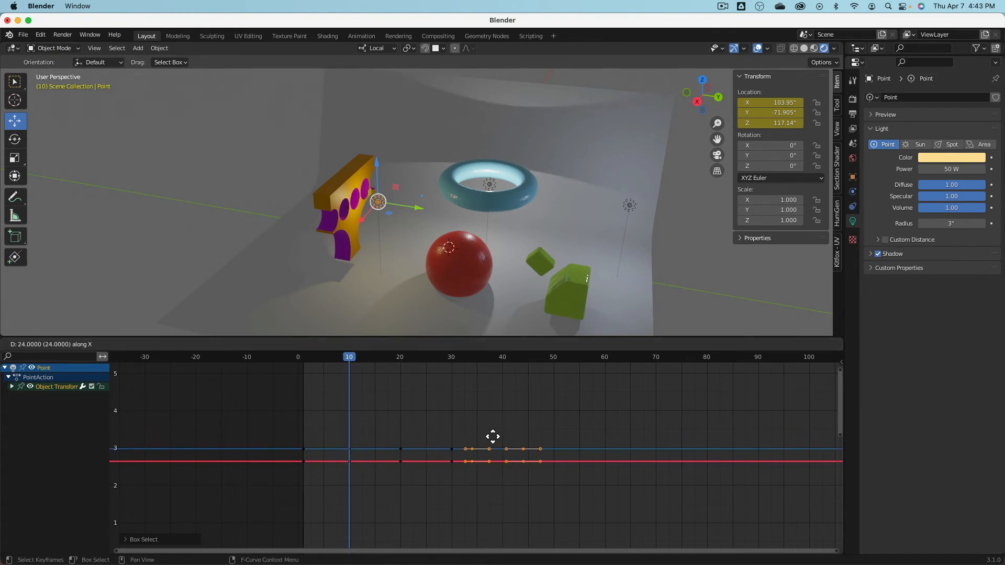
click(525, 432)
Duplicate the point light's keyframes at frames 20, 30, 40 and 50 to frames 60, 70, 80 and 90.
scroll(520, 422, right, 2)
drag(370, 433, 545, 498)
scroll(481, 404, down, 2)
key(g)
key(x)
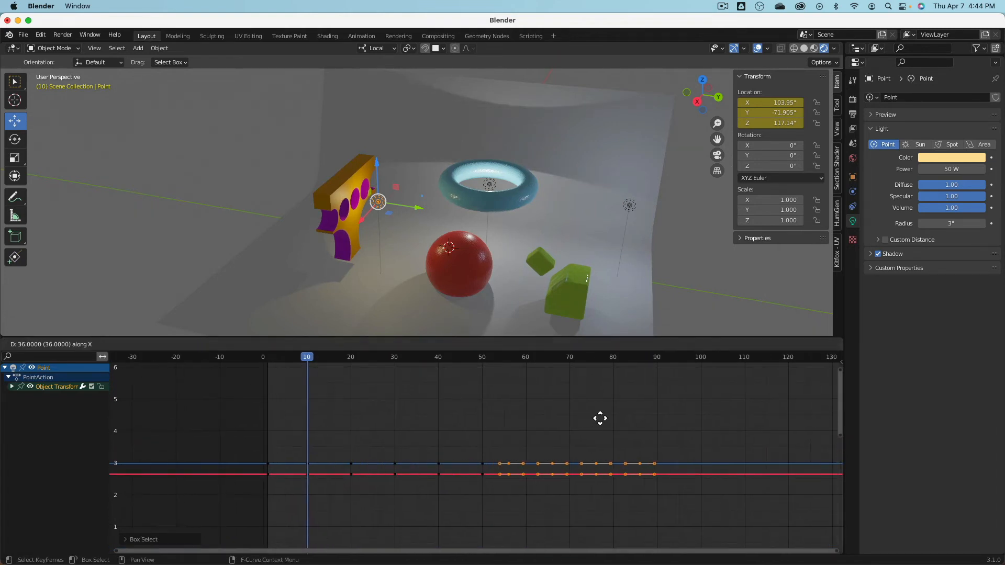
click(607, 416)
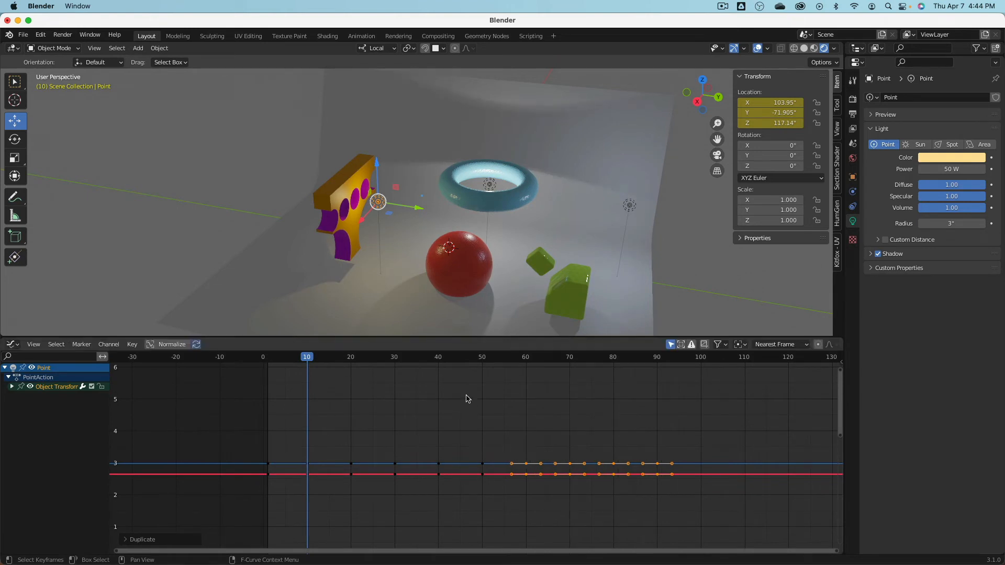
Play the animation from frame 0 to check the point light's movement, and stop the playback.
drag(309, 350, 263, 357)
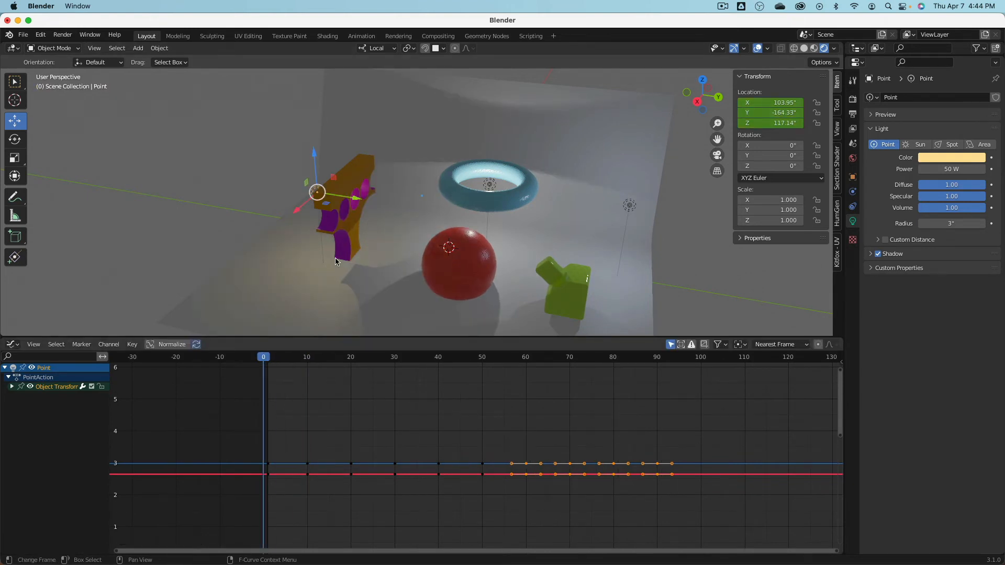
key(F3)
key(Escape)
key(space)
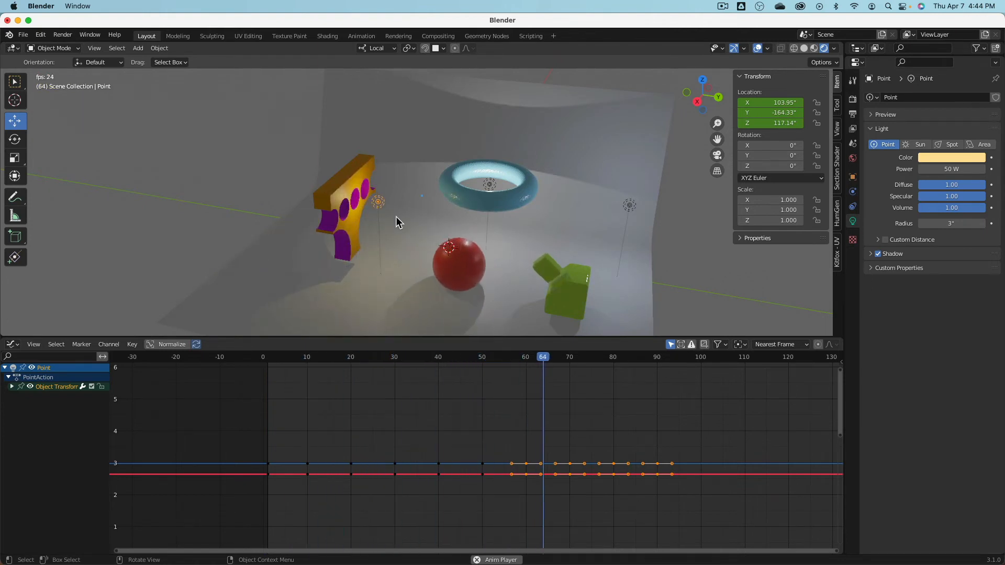
key(Escape)
Delete the point light's keyframes at frames 60 through 90, along with those at frames 40 and 50.
key(x)
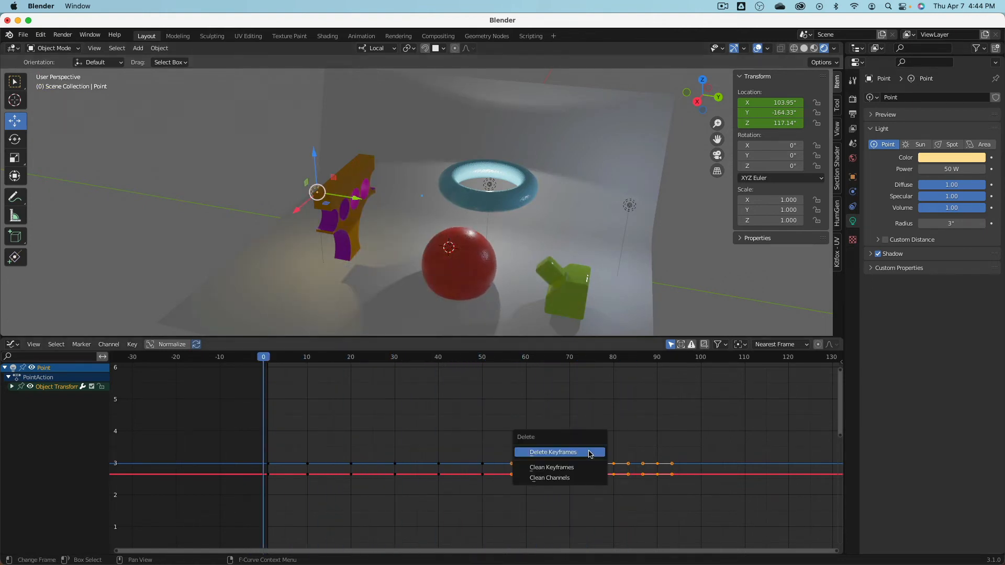
click(559, 453)
drag(483, 356, 434, 382)
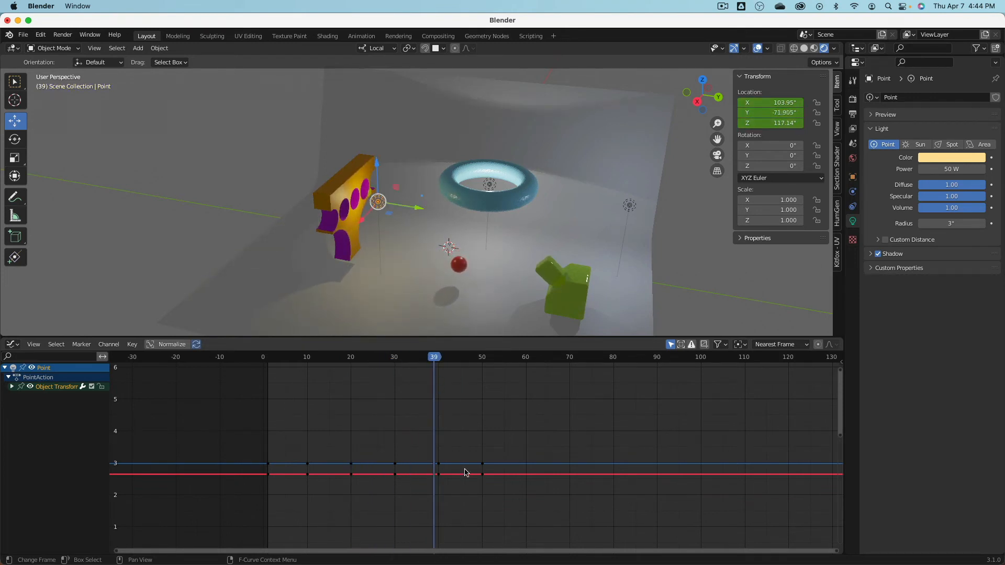
drag(432, 446, 520, 492)
key(x)
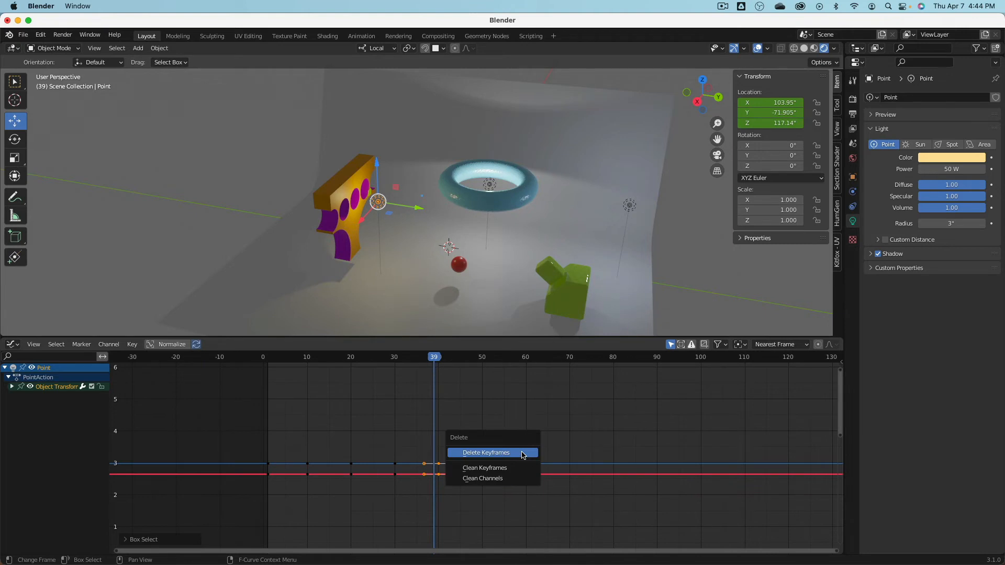
click(448, 452)
Duplicate the point light's keyframes at frames 20 and 30 to frames 40 and 50.
drag(421, 361, 394, 360)
drag(340, 436, 408, 492)
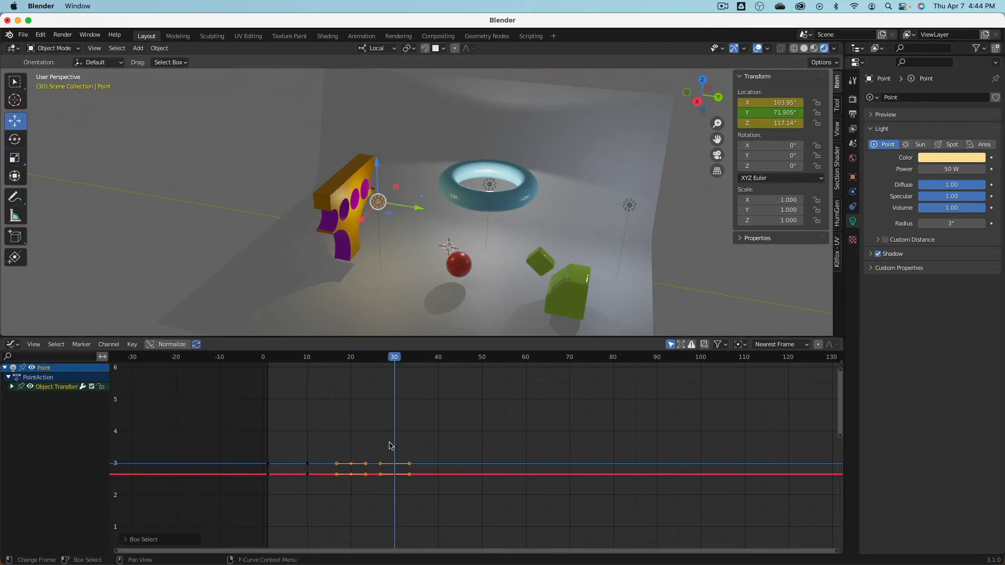
key(shift+d)
click(475, 439)
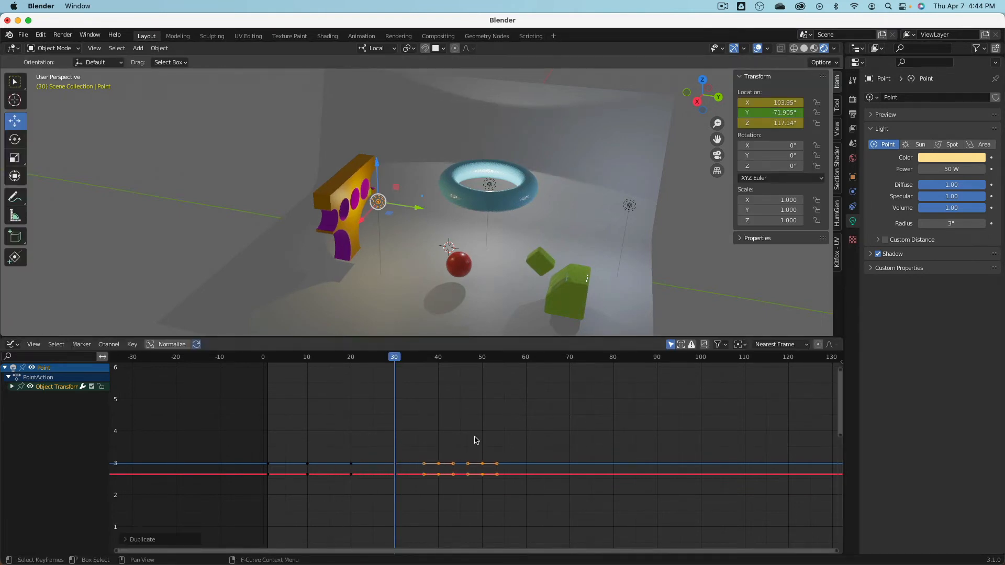
Scrub the timeline between frames 20 and 30 to check the point light's position at each keyframe.
drag(393, 357, 508, 369)
drag(395, 357, 352, 360)
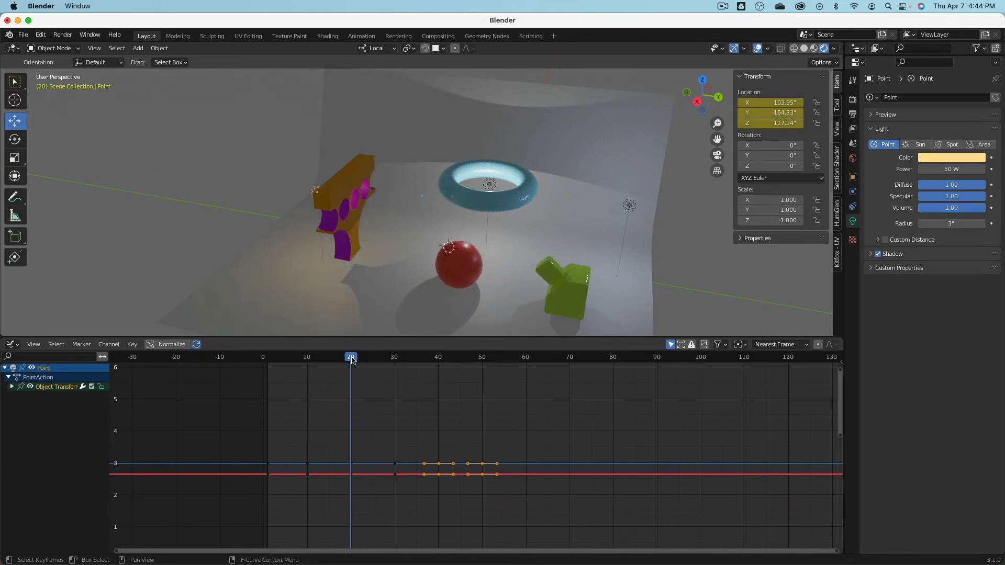
click(355, 464)
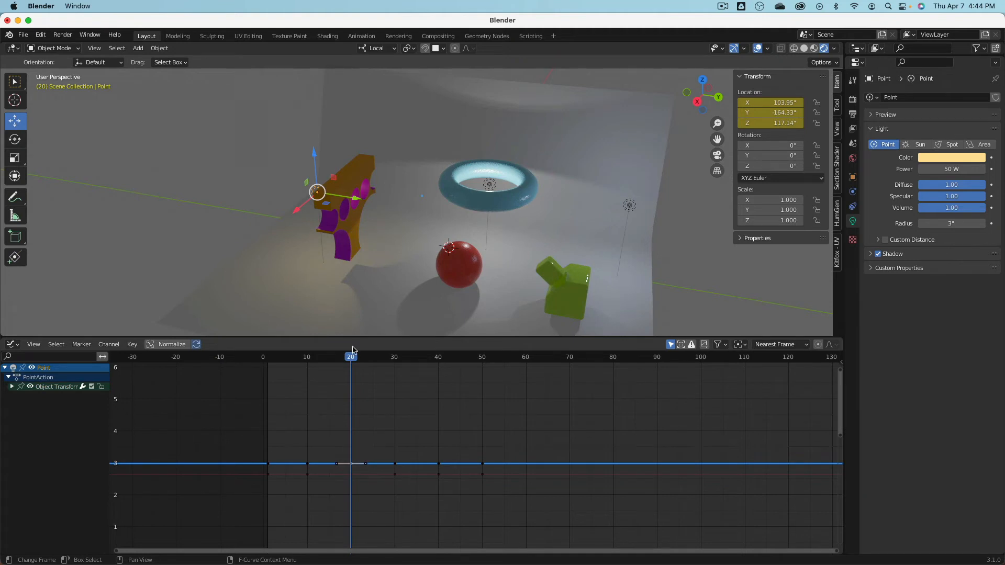
drag(352, 360, 394, 360)
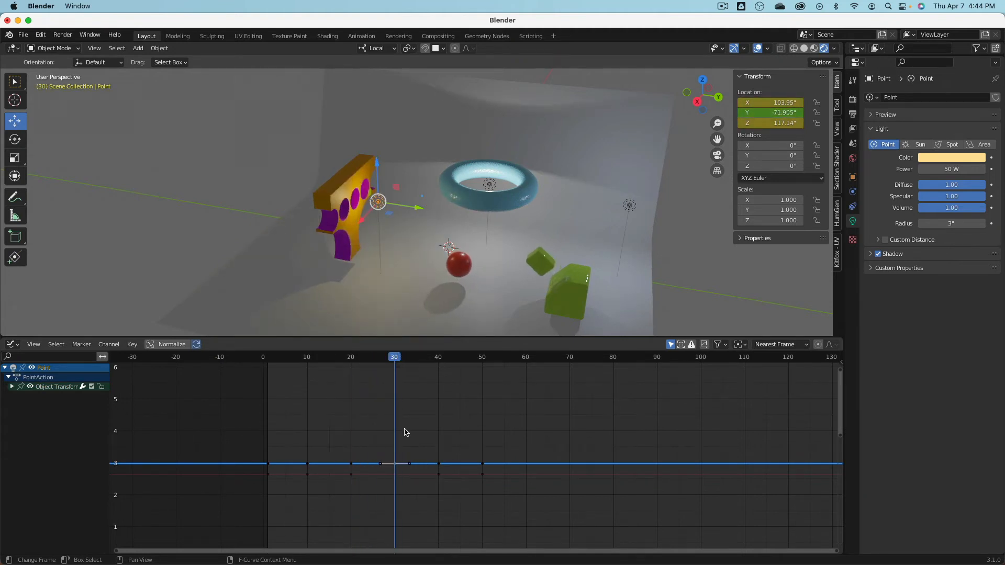
key(g)
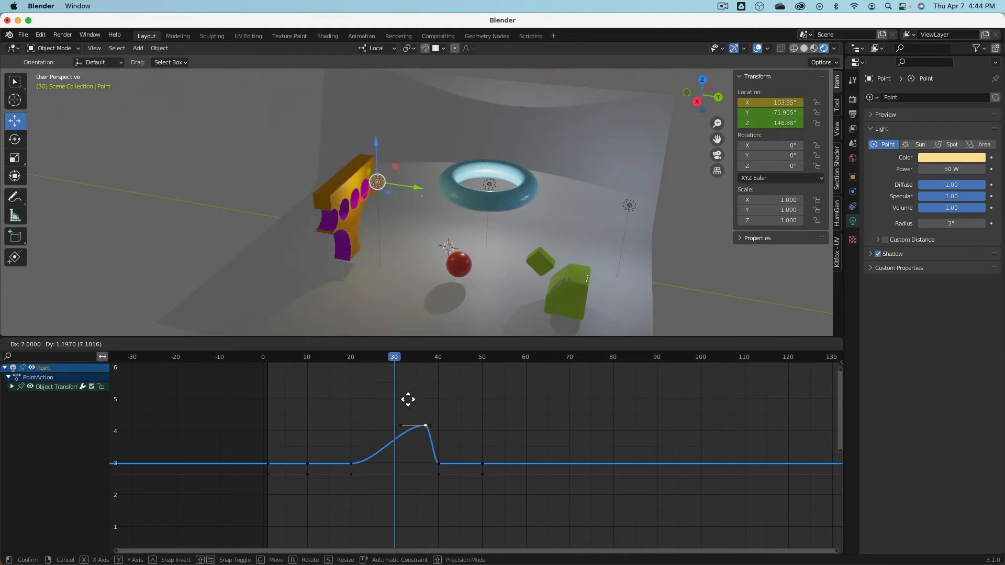
key(Escape)
key(g)
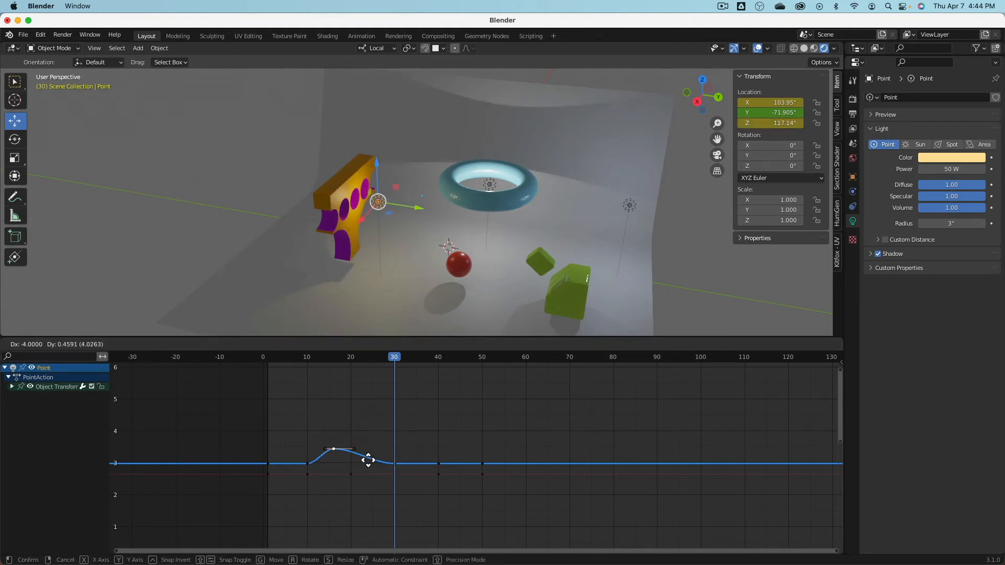
key(Escape)
click(351, 361)
key(g)
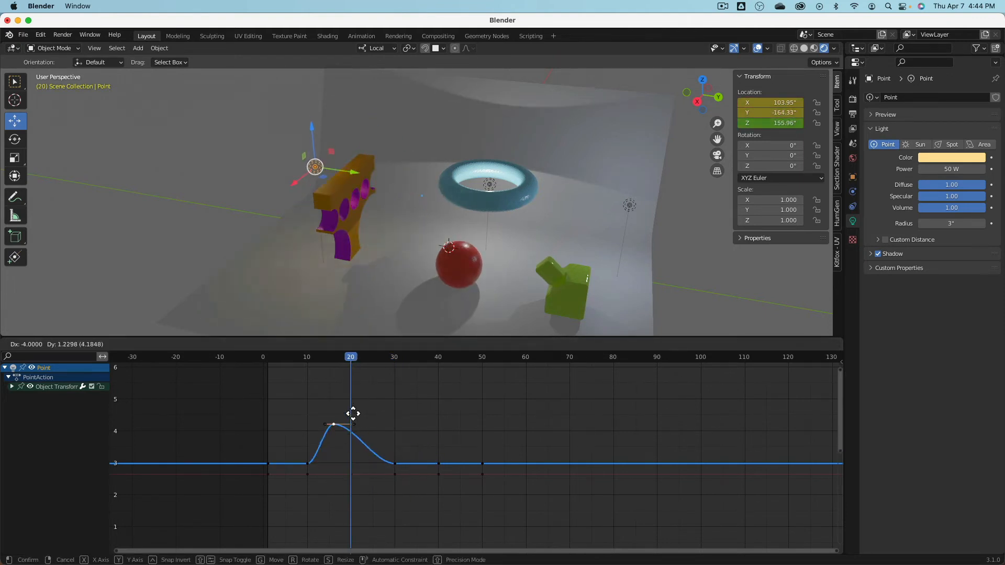
key(Escape)
Delete the point light's keyframes at frames 40 and 50.
key(a)
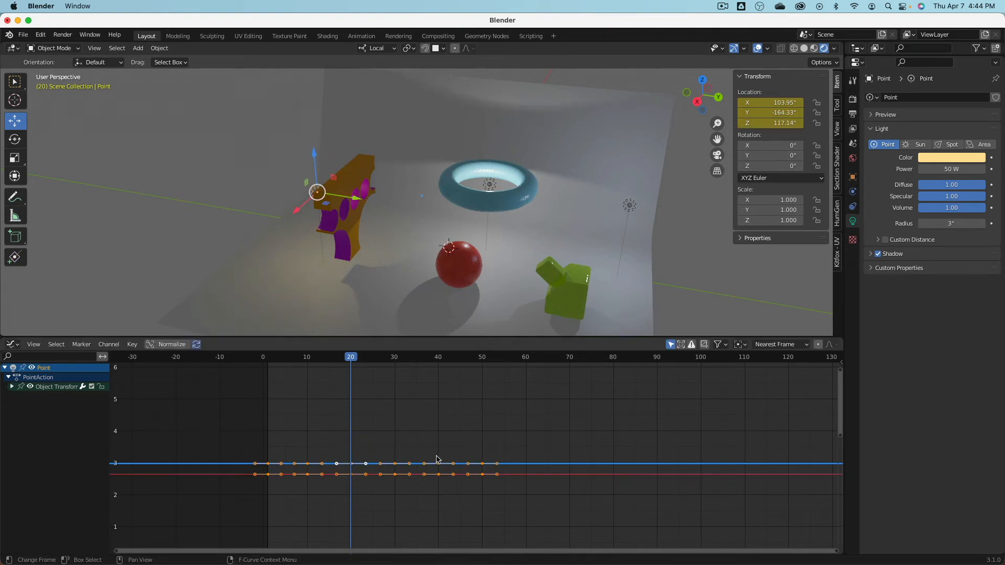
drag(426, 438, 510, 513)
key(x)
click(540, 413)
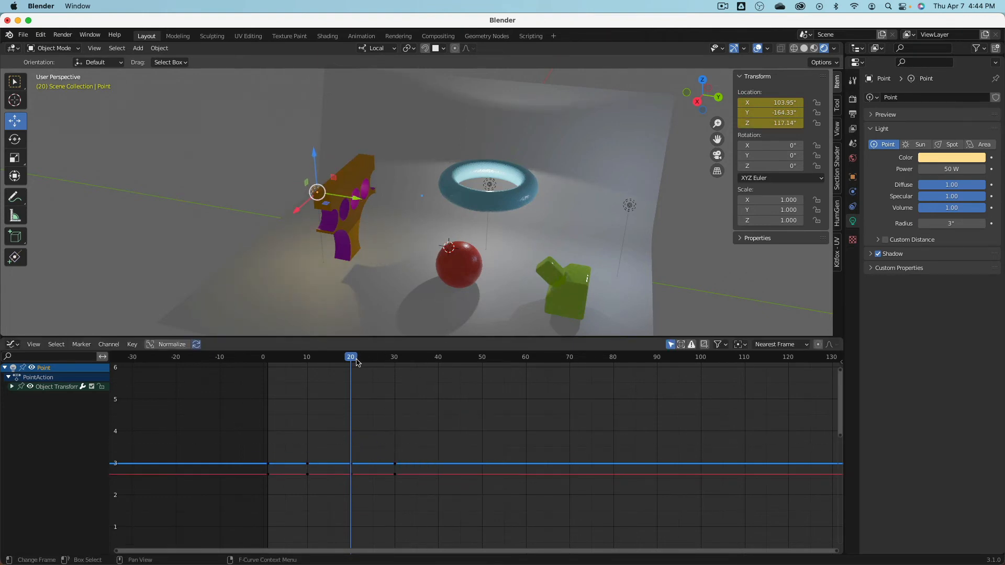
Check the light at frame 30, and duplicate its keyframes at frames 1 and 10 to frames 40 and 49.
drag(356, 362, 397, 360)
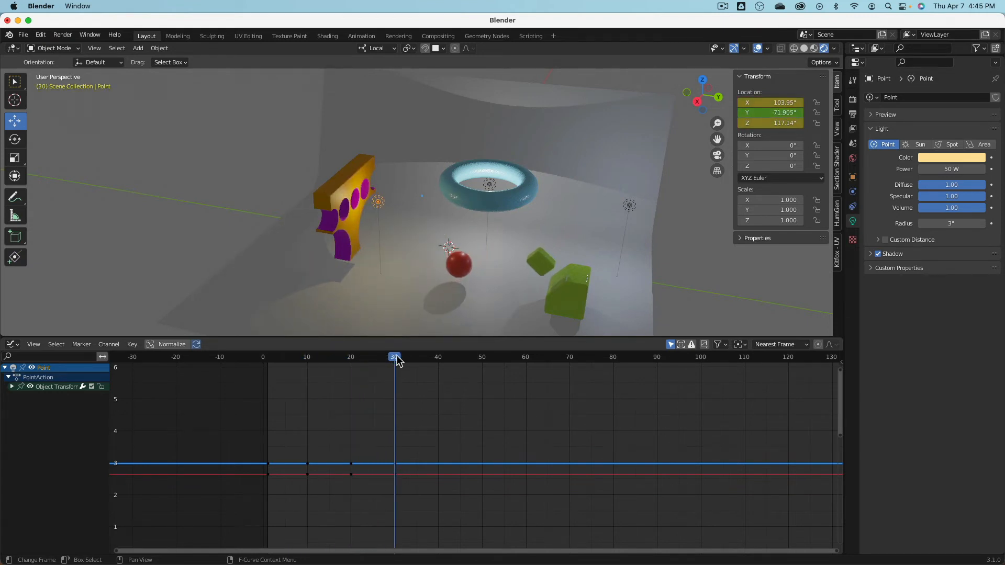
drag(253, 445, 325, 499)
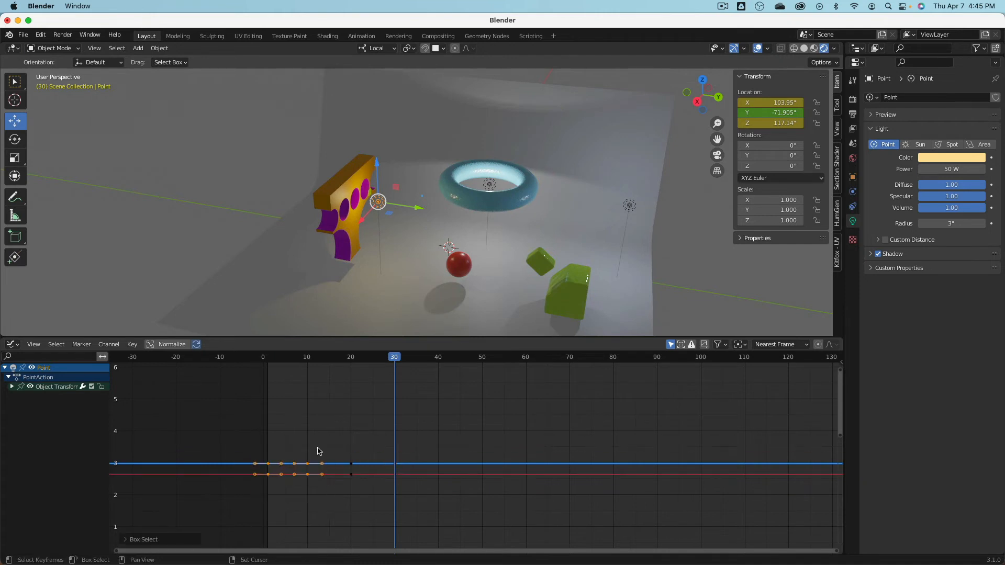
key(g)
key(x)
click(491, 432)
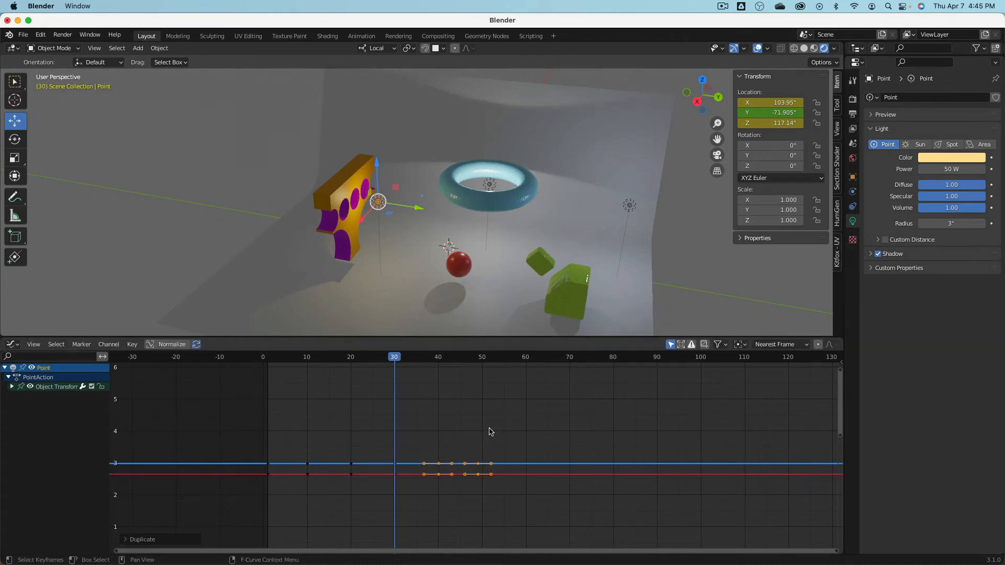
Delete all the point light's keyframes from frame 20 onward.
drag(395, 358, 320, 386)
drag(340, 457, 518, 488)
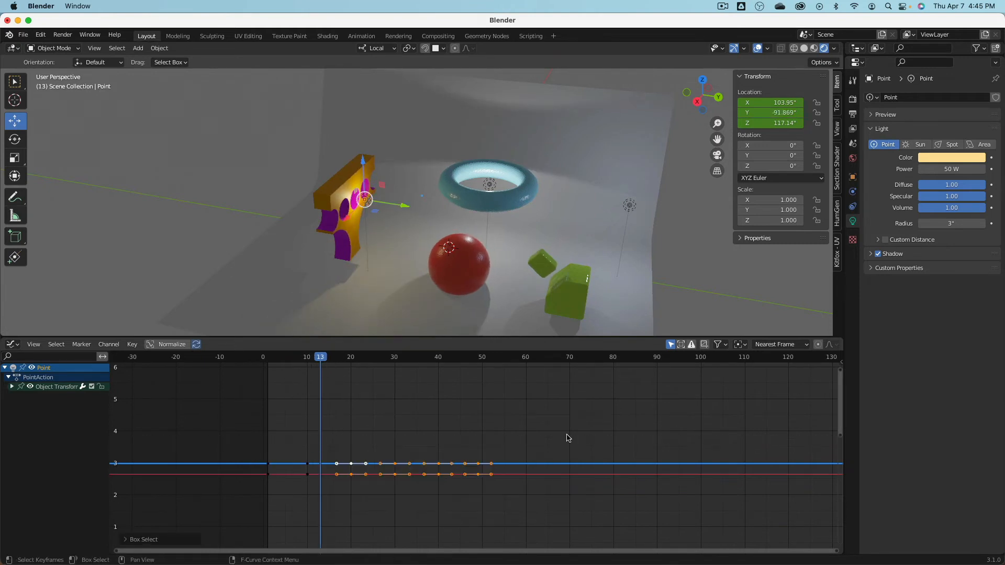
key(x)
click(567, 414)
Duplicate the point light's keyframes at frames 1 and 10 to frames 20 and 29.
drag(247, 441, 322, 486)
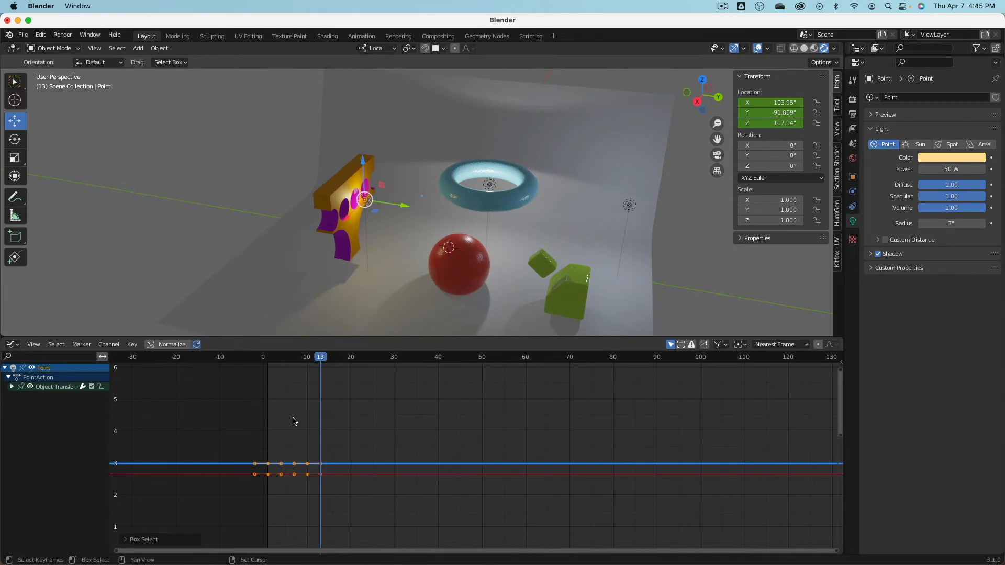
key(g)
click(379, 416)
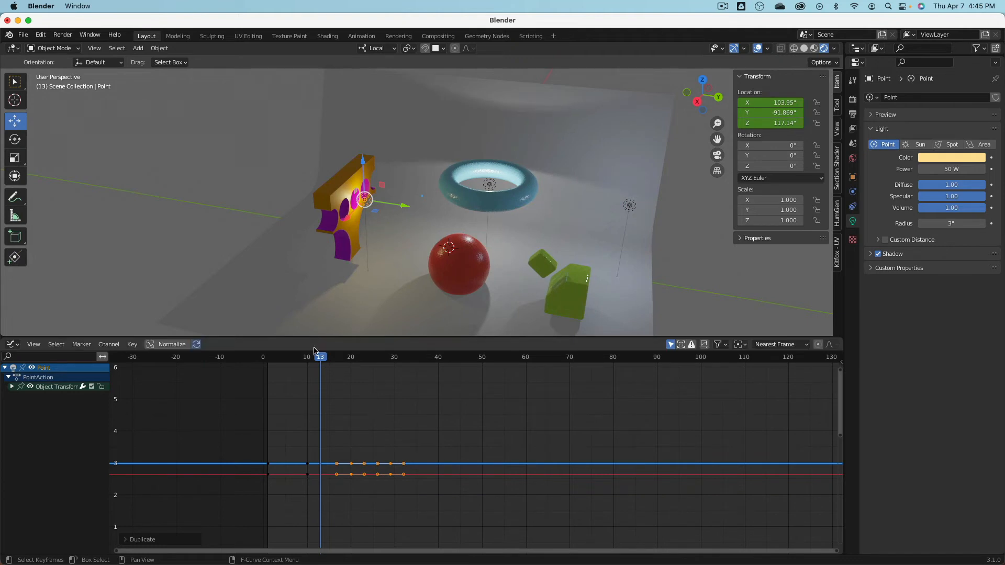
Duplicate the point light's keyframe pair to frames 40 and 49, and delete those copies again.
drag(329, 361, 494, 492)
key(shift+d)
click(478, 425)
key(x)
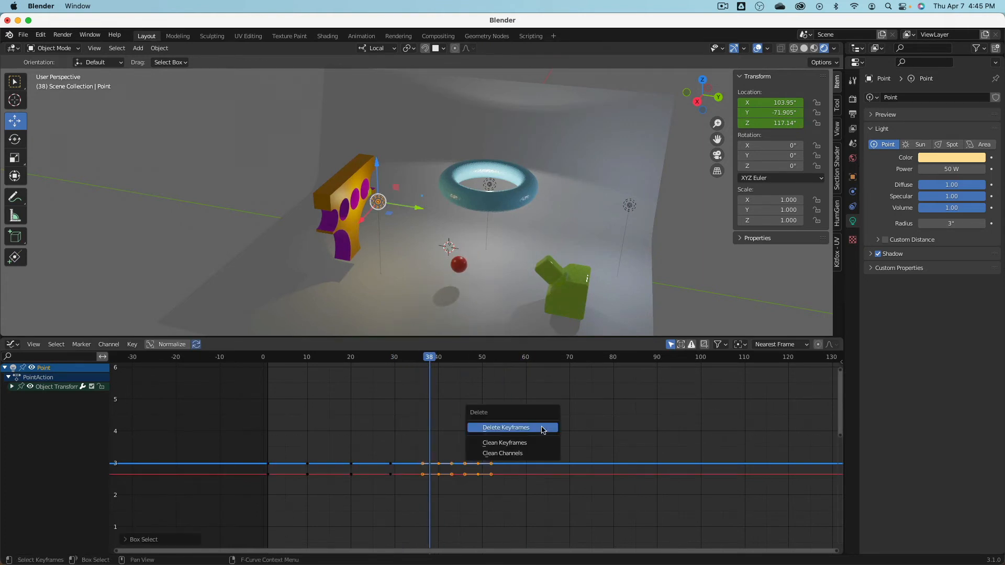
click(511, 426)
Compare the point light's position at its keyframes on frames 20 and 29.
scroll(409, 492, up, 1)
scroll(536, 419, up, 4)
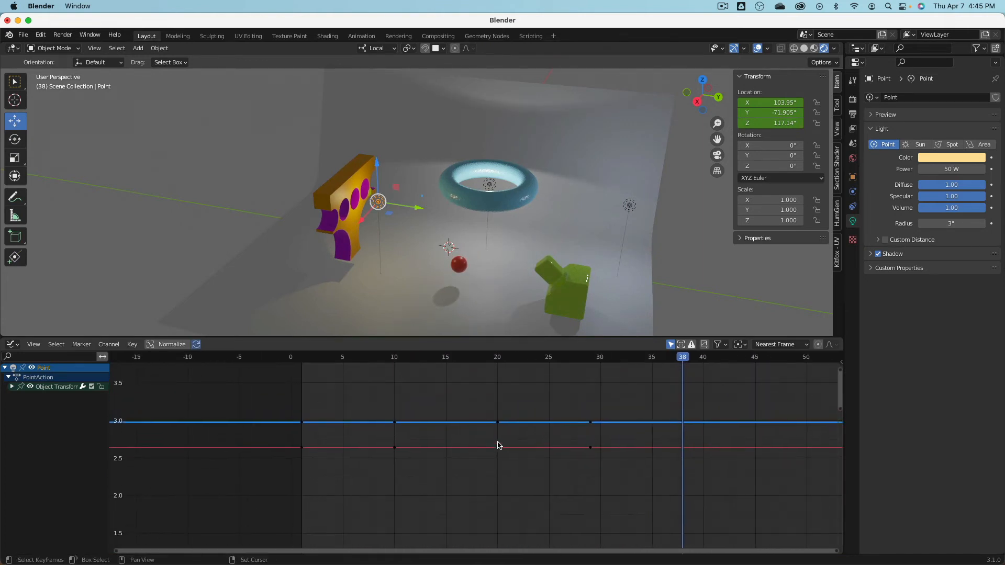
click(590, 422)
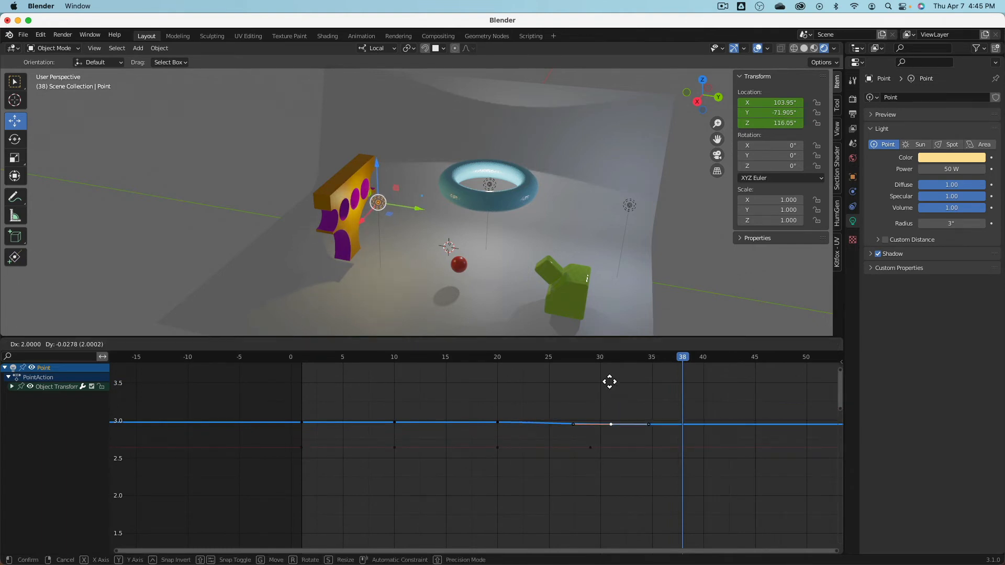
drag(555, 361, 498, 361)
key(g)
key(Escape)
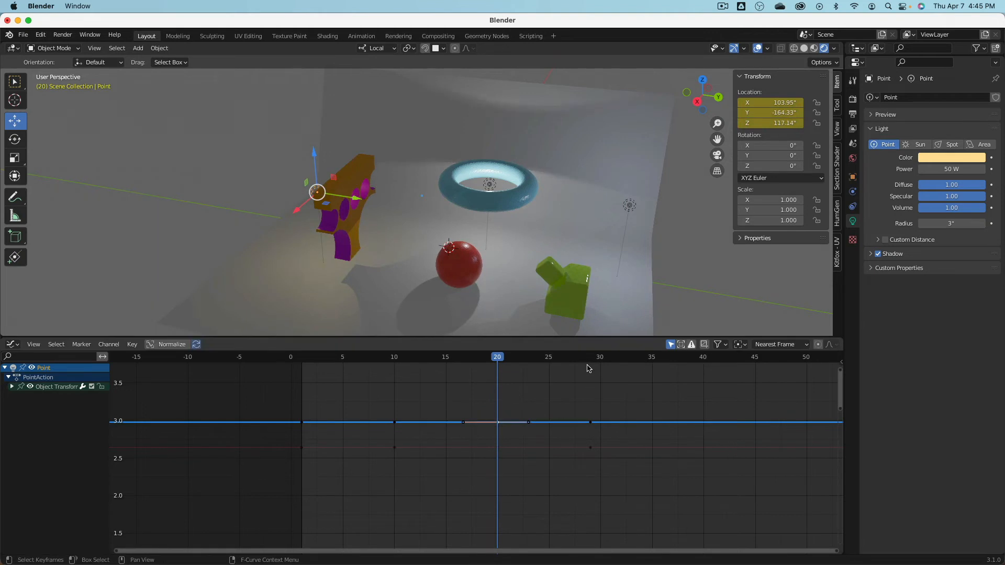
click(590, 361)
key(g)
key(Escape)
middle_drag(595, 399, 498, 425)
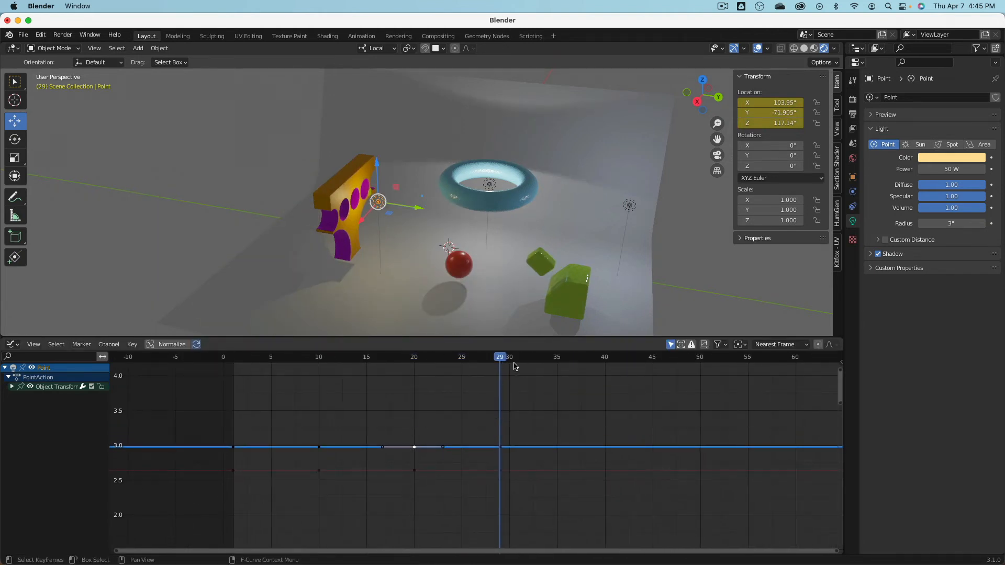
Reuse the point light's Y location from frame 20, -164.33", at frame 35 and keyframe its location there.
drag(514, 365, 557, 364)
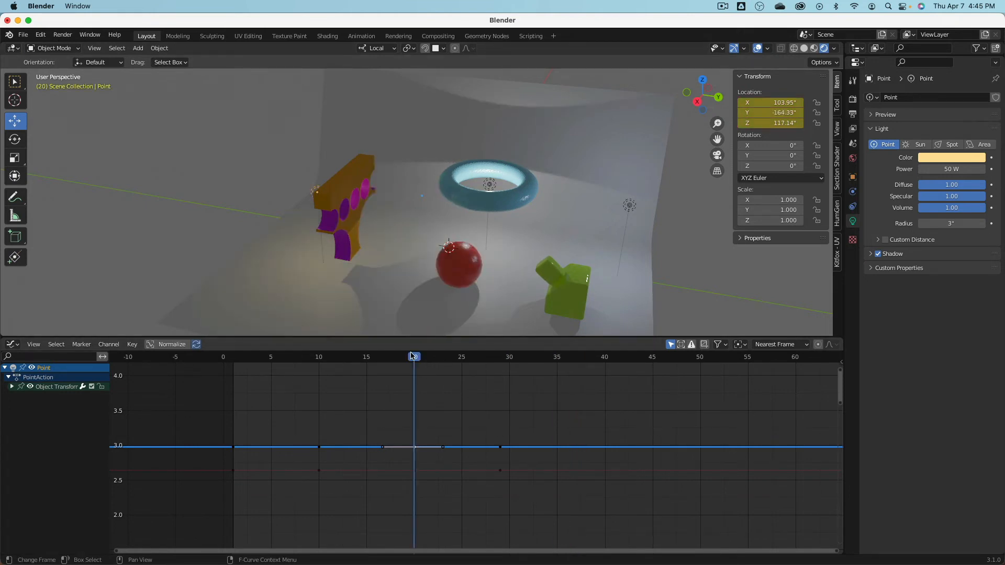
middle_drag(291, 193, 315, 195)
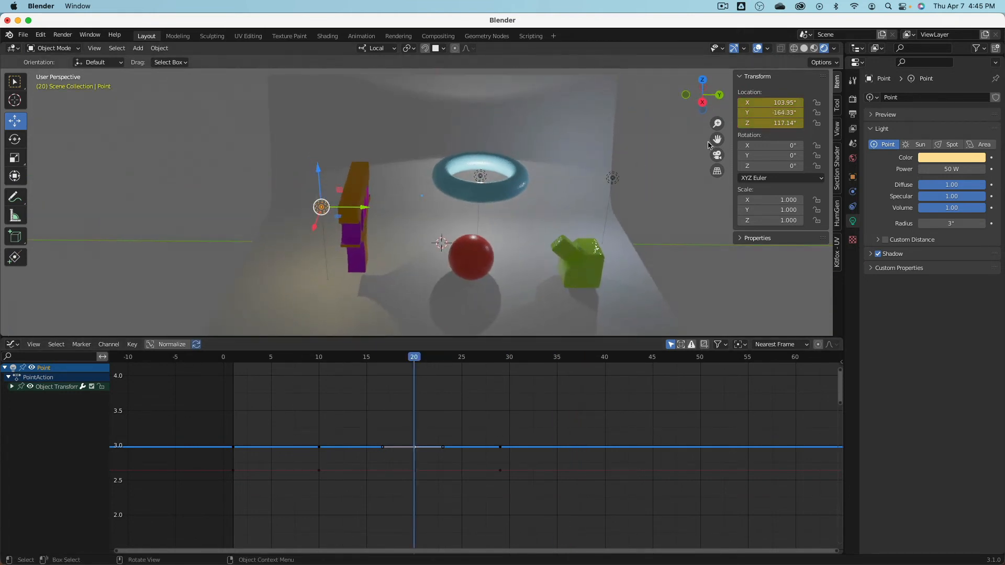
click(769, 112)
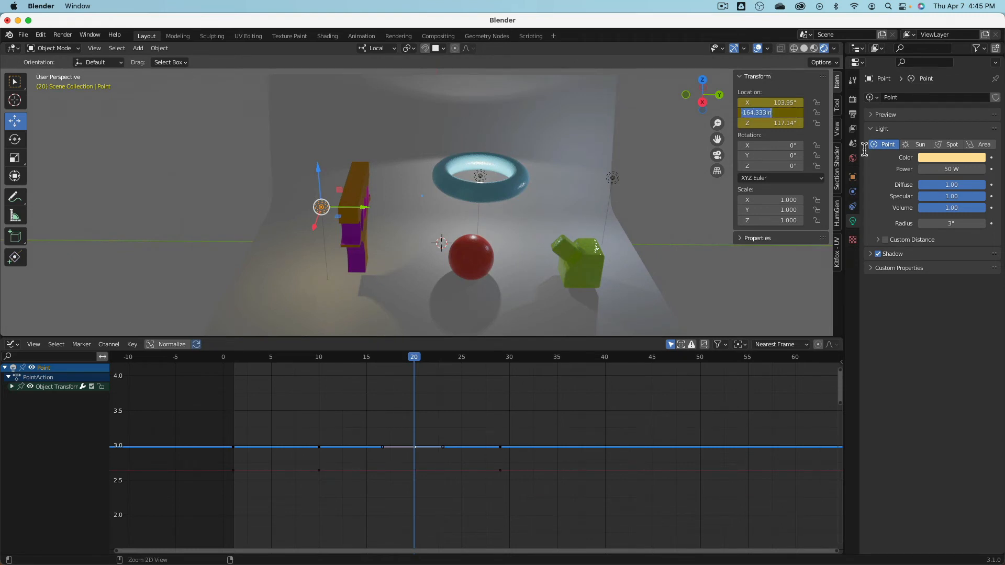
key(Escape)
drag(475, 356, 557, 357)
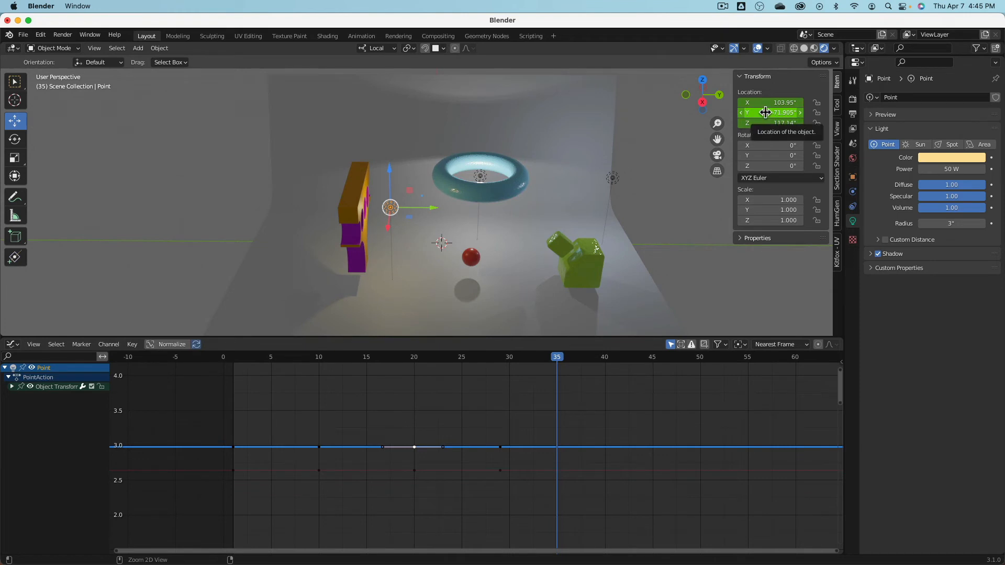
text(-164.33")
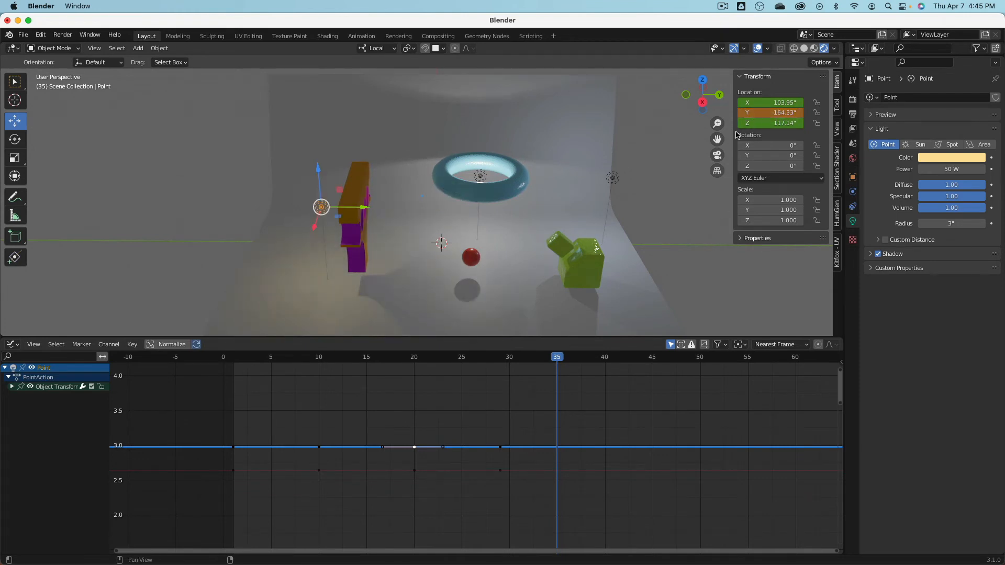
key(i)
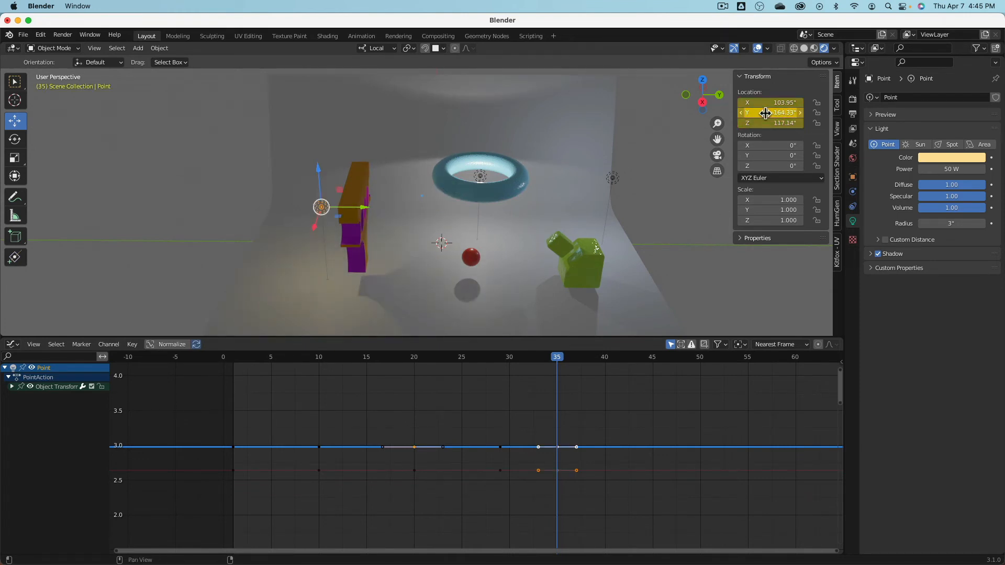
Keyframe the point light's unchanged location at frame 45, and select its keyframe at frame 29.
drag(559, 359, 652, 359)
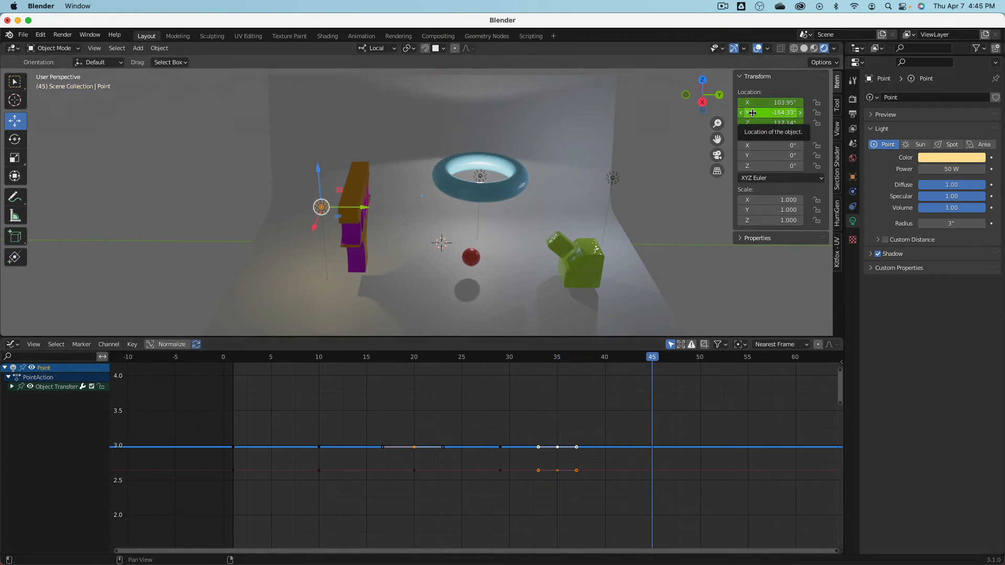
key(i)
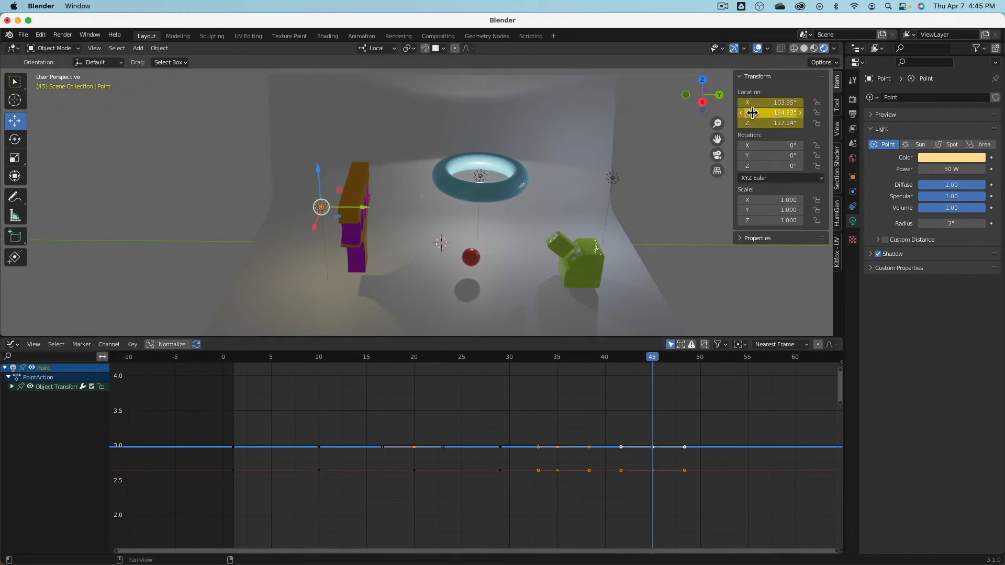
click(500, 449)
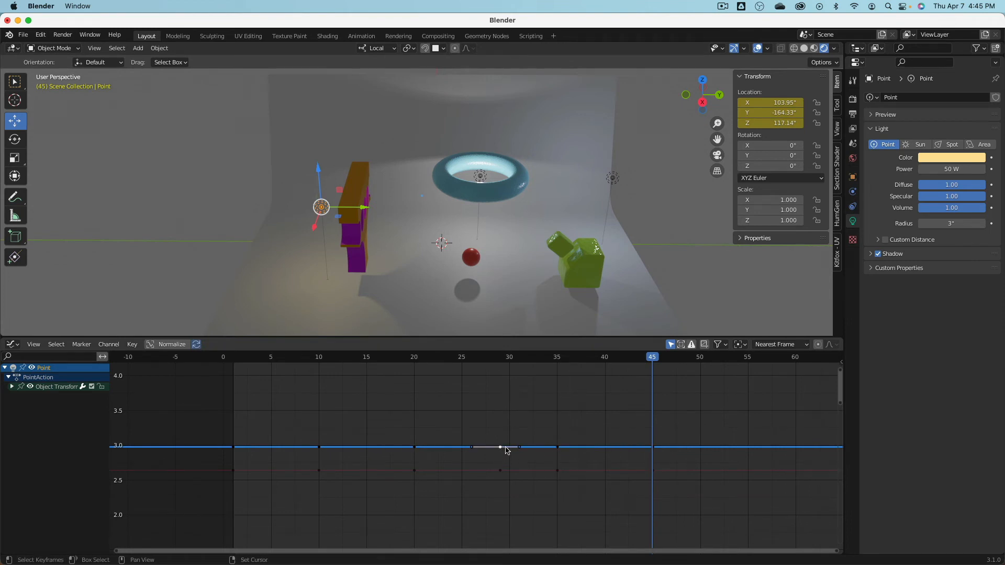
Duplicate the selected Z Location keyframe from frame 29 to frame 40 and make that the current frame.
key(shift+d)
click(611, 456)
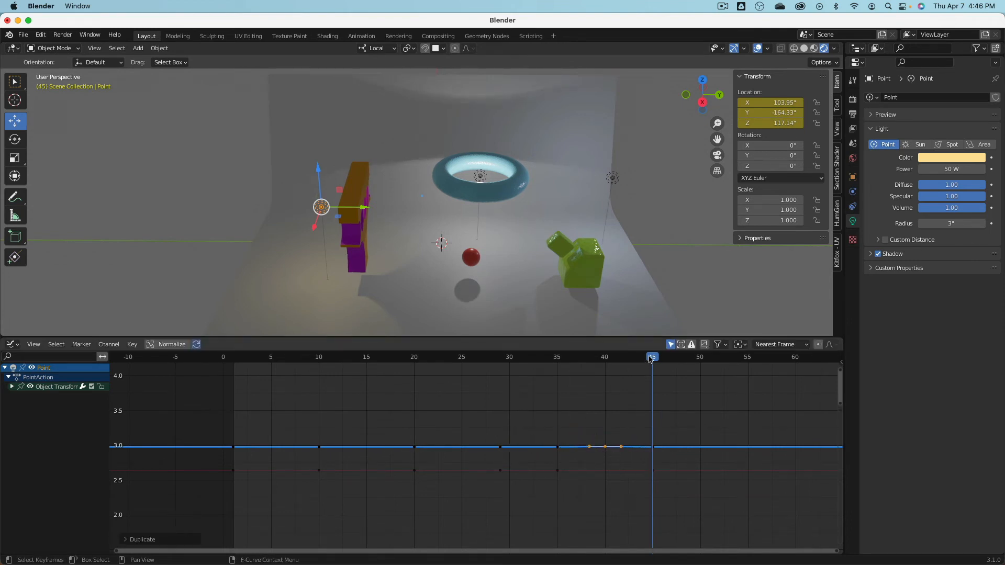
drag(650, 358, 604, 360)
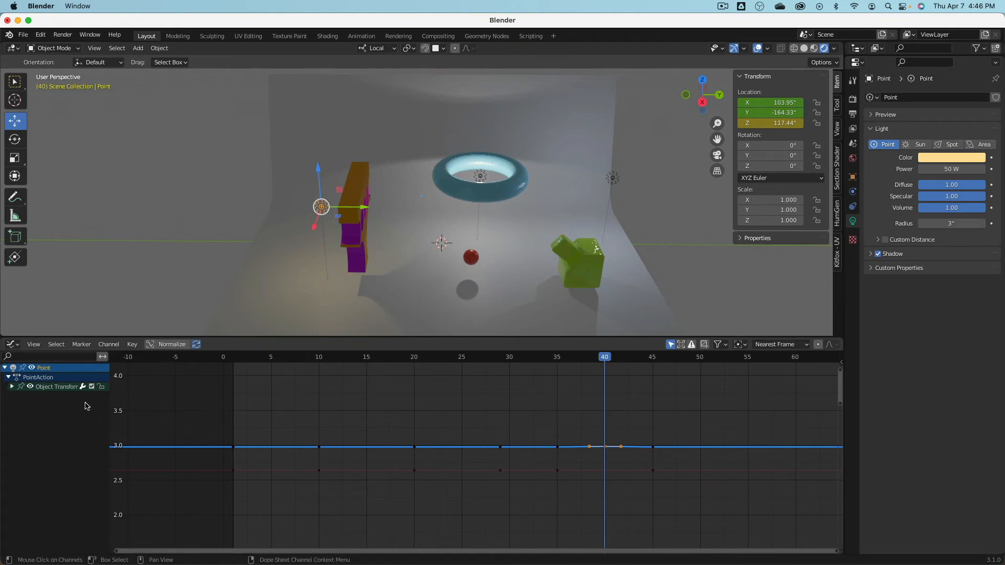
Expand the Point light's transform channels, isolate the Z Location curve and delete all its keyframes.
click(12, 387)
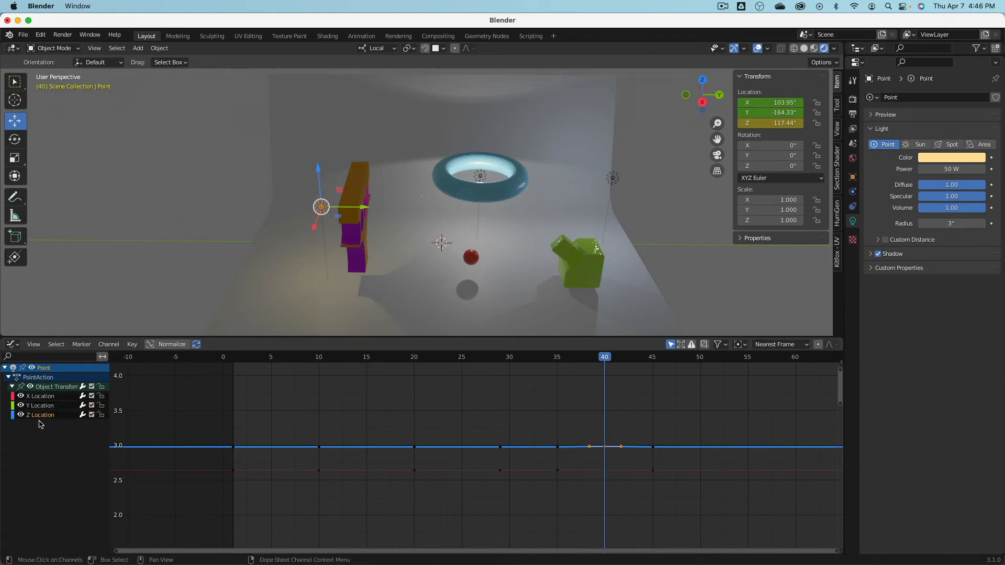
click(21, 416)
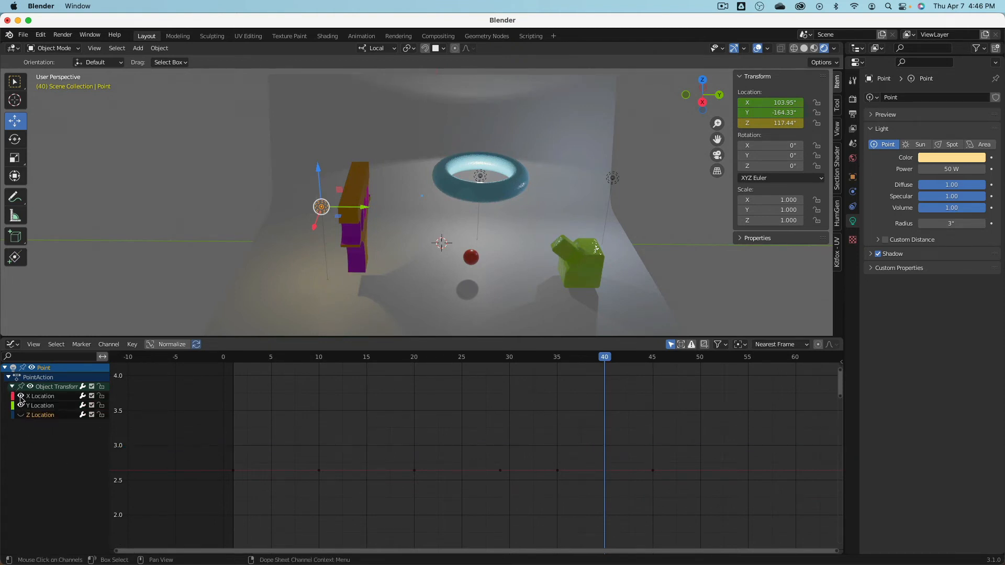
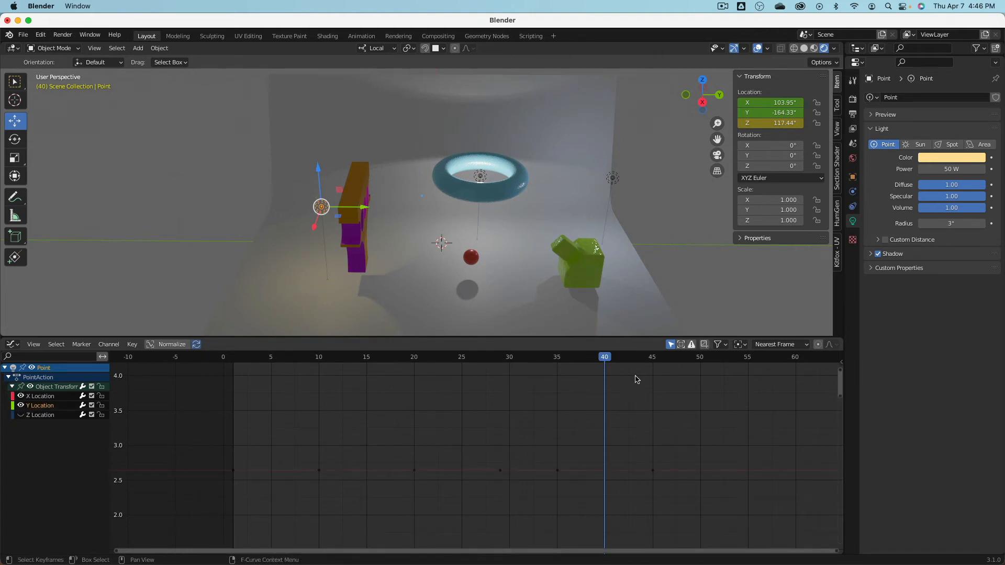
drag(643, 358, 596, 367)
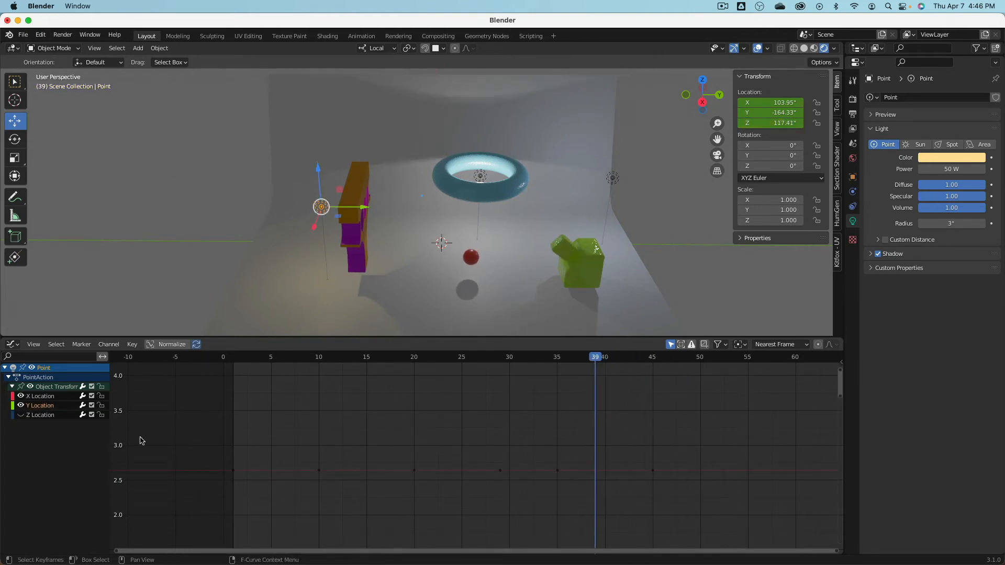
ctrl+click(21, 415)
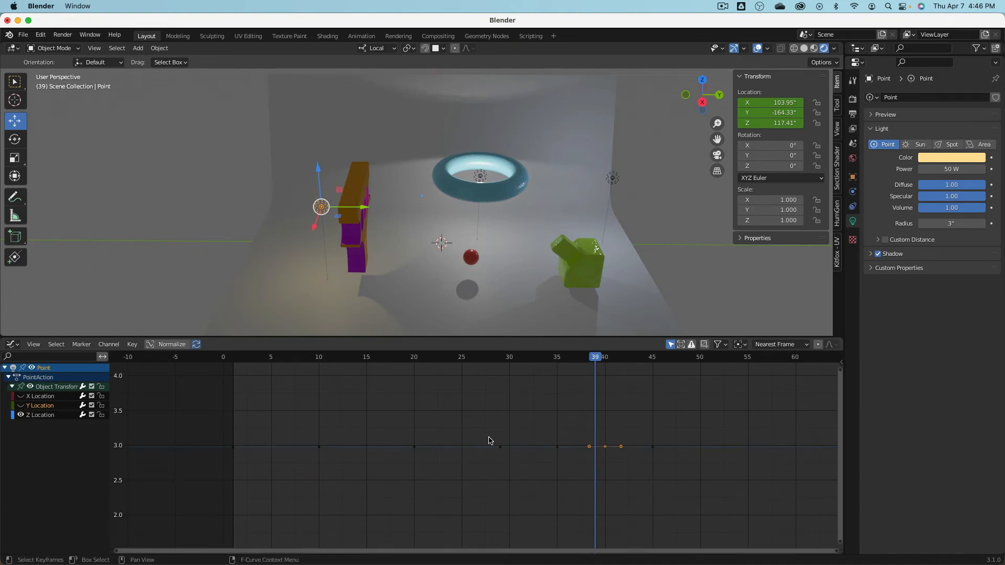
key(a)
key(x)
click(458, 431)
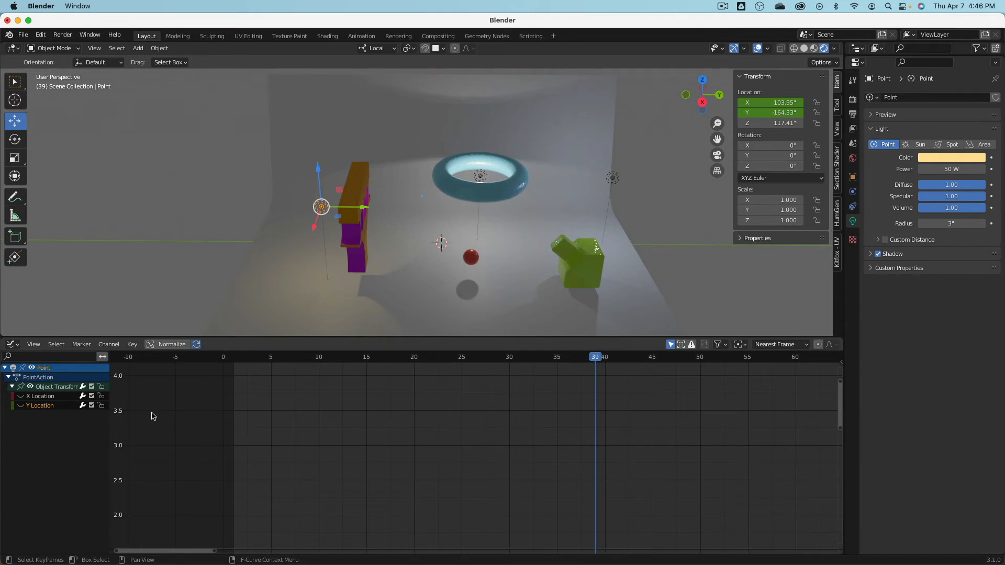
Isolate the X Location curve, delete all its keyframes, and show only the remaining Y Location curve.
ctrl+click(22, 397)
key(a)
key(x)
click(303, 417)
click(21, 396)
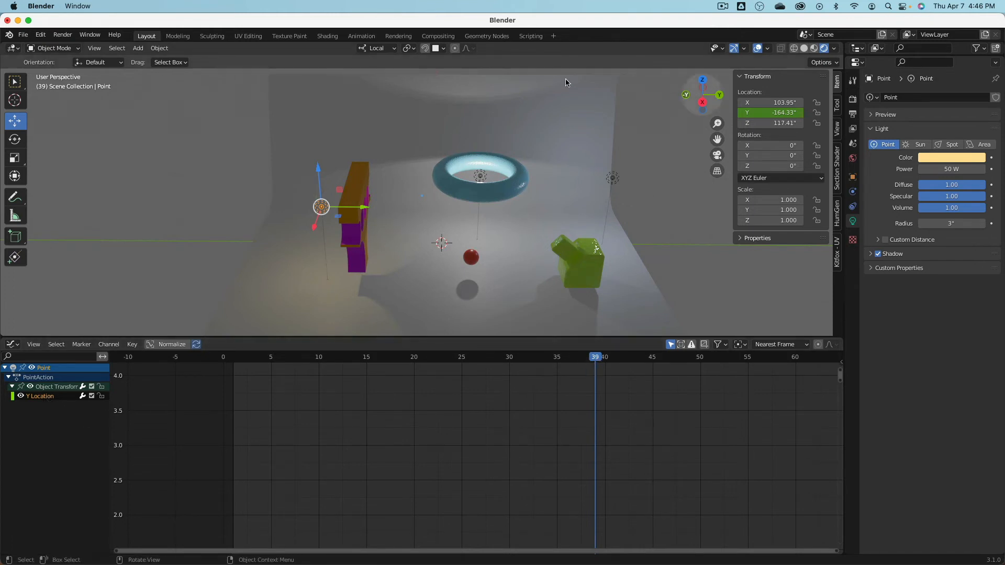
Set the transform orientation to Global, leaving the light where it is.
click(377, 49)
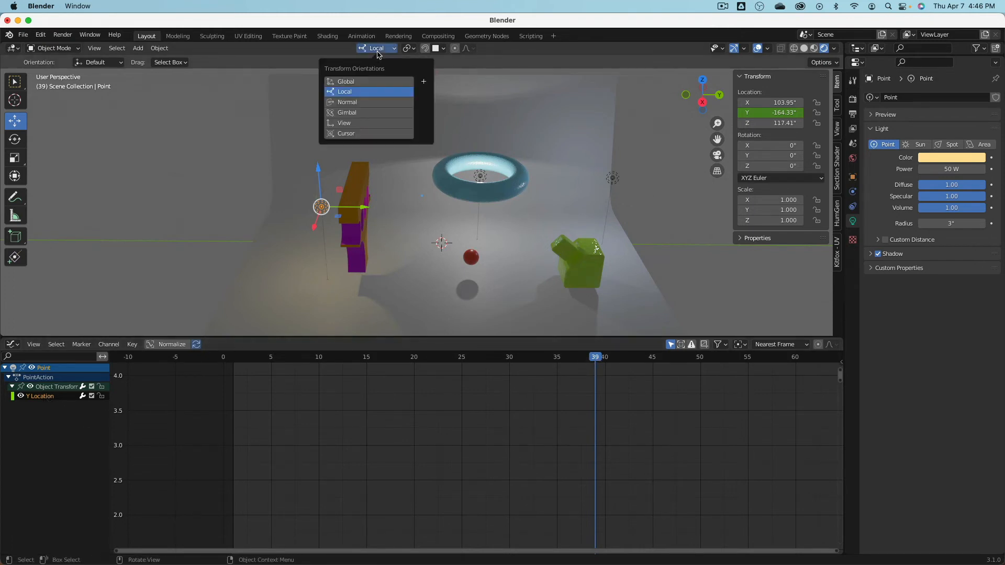
click(367, 82)
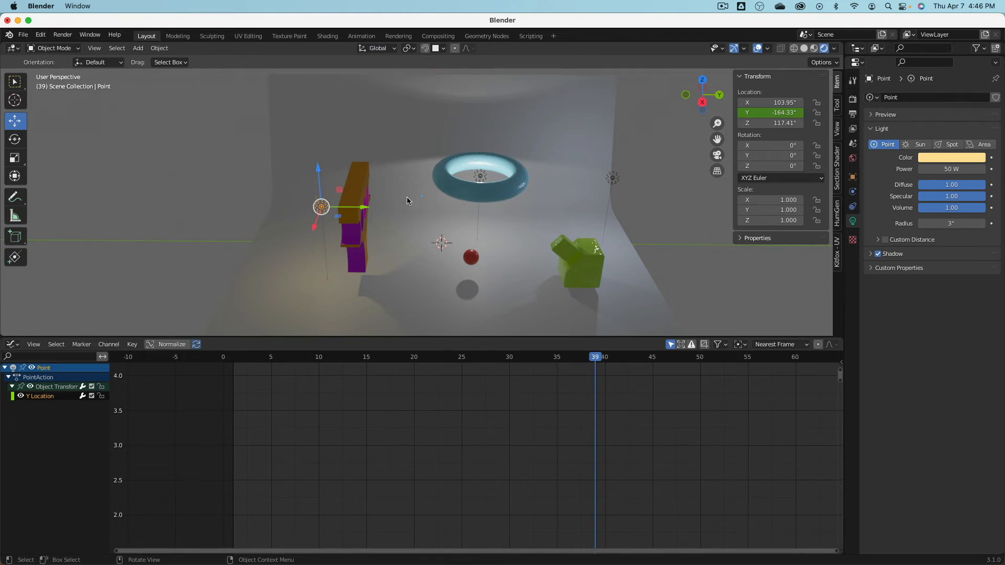
mouse_move(361, 207)
mouse_down()
mouse_move(536, 223)
mouse_move(253, 202)
mouse_move(348, 193)
mouse_up()
right_click(348, 193)
Return to frame 1 and play the animation to review the light's Y motion.
drag(574, 359, 233, 359)
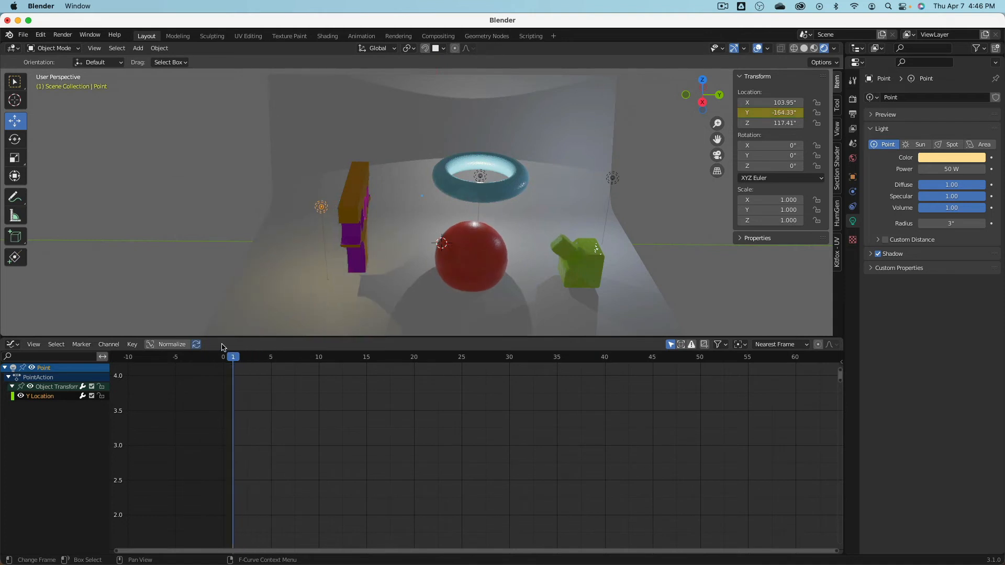
scroll(292, 440, down, 3)
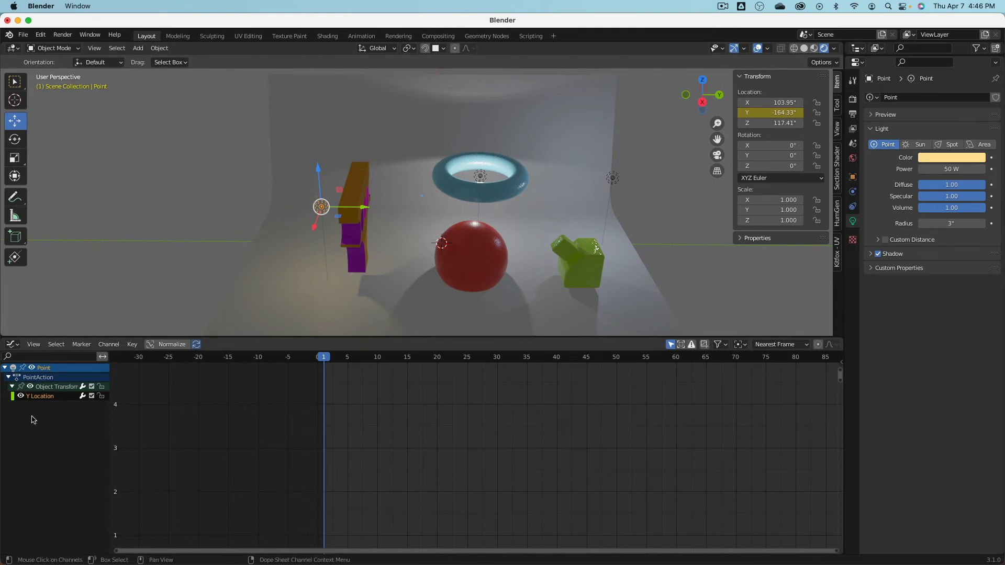
scroll(485, 405, down, 3)
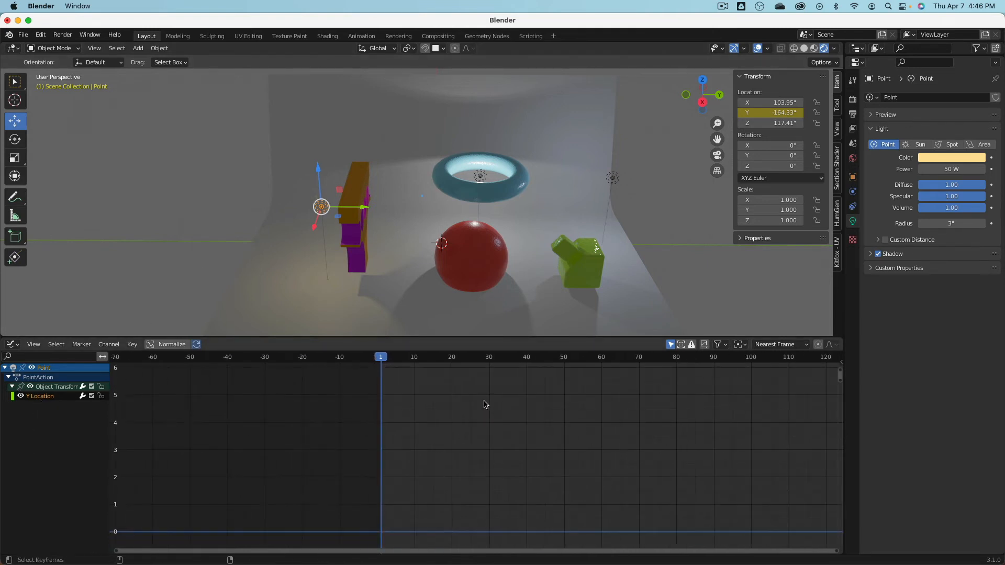
key(space)
Delete the redundant keyframe at frame 45 on the Y Location curve.
scroll(485, 411, down, 5)
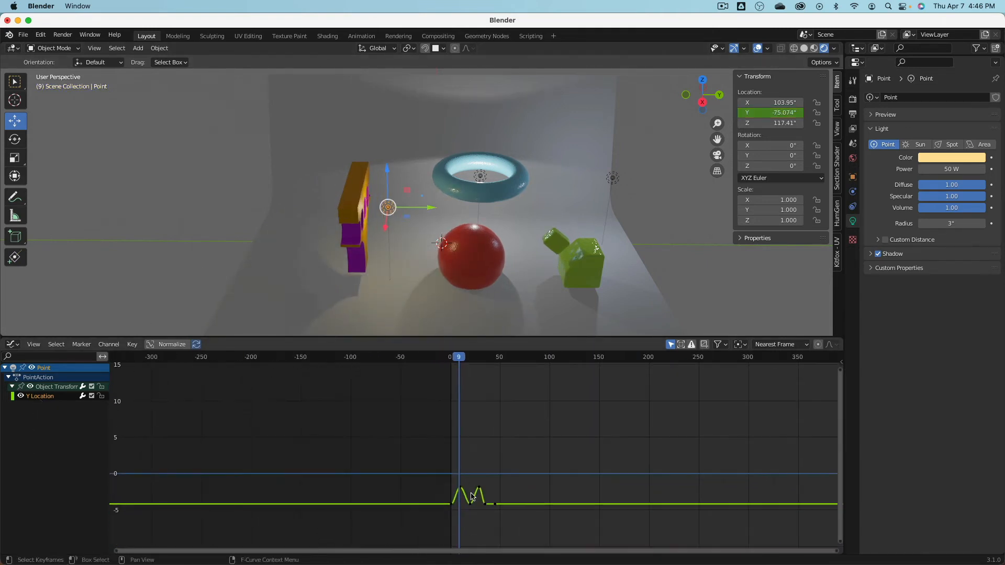
scroll(451, 465, up, 6)
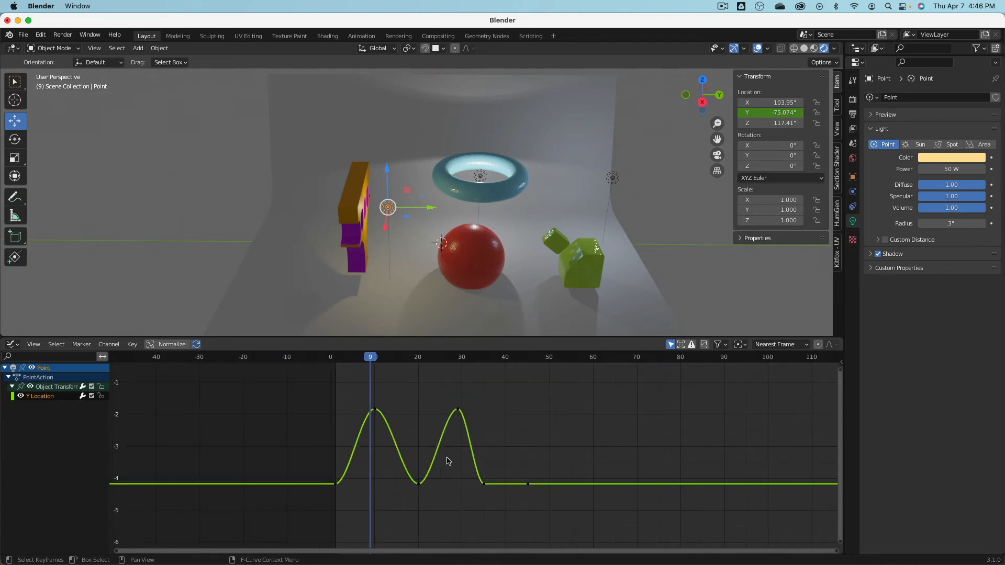
scroll(418, 404, up, 2)
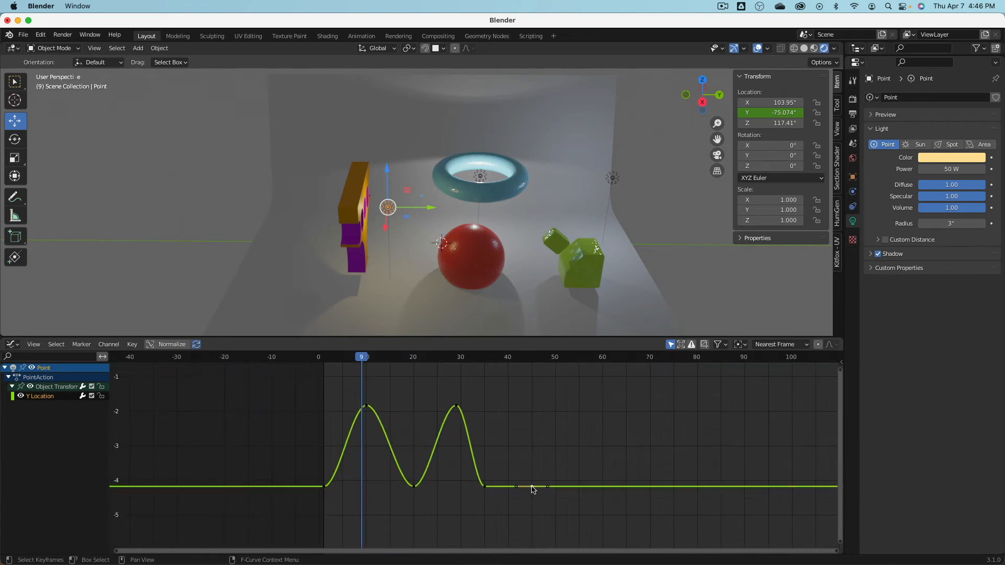
key(Delete)
Retime the Y Location curve by moving the second peak to frame 30 and the last keyframe to frame 40.
drag(363, 365, 368, 361)
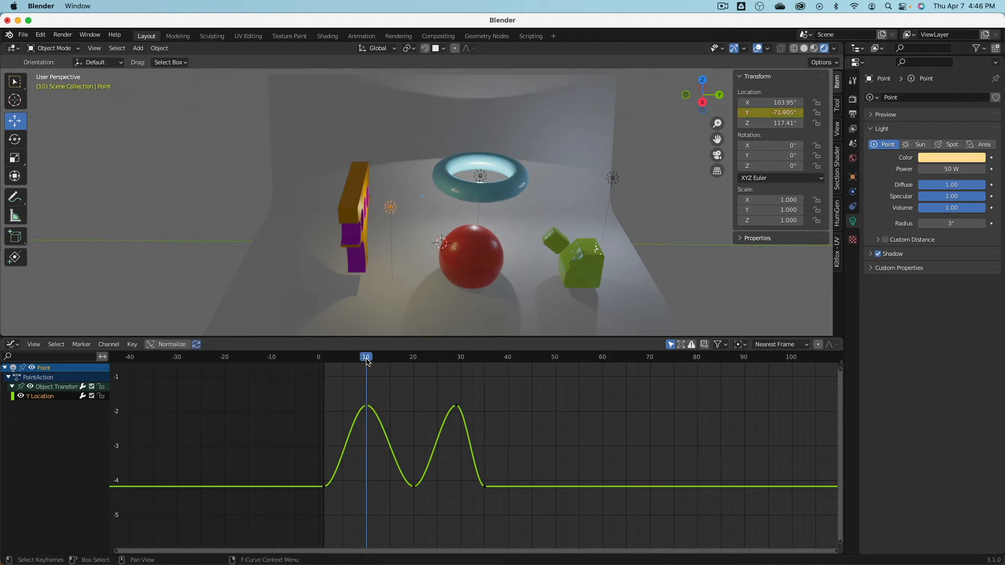
click(475, 411)
drag(487, 487, 510, 490)
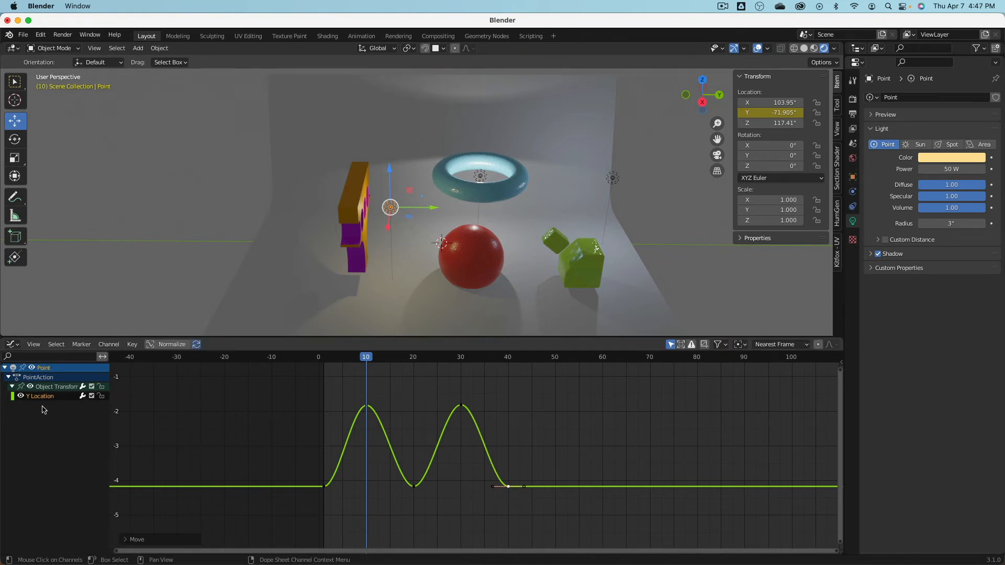
Duplicate all Y Location keyframes along the timeline so the copied wave starts at about frame 50.
scroll(371, 436, down, 3)
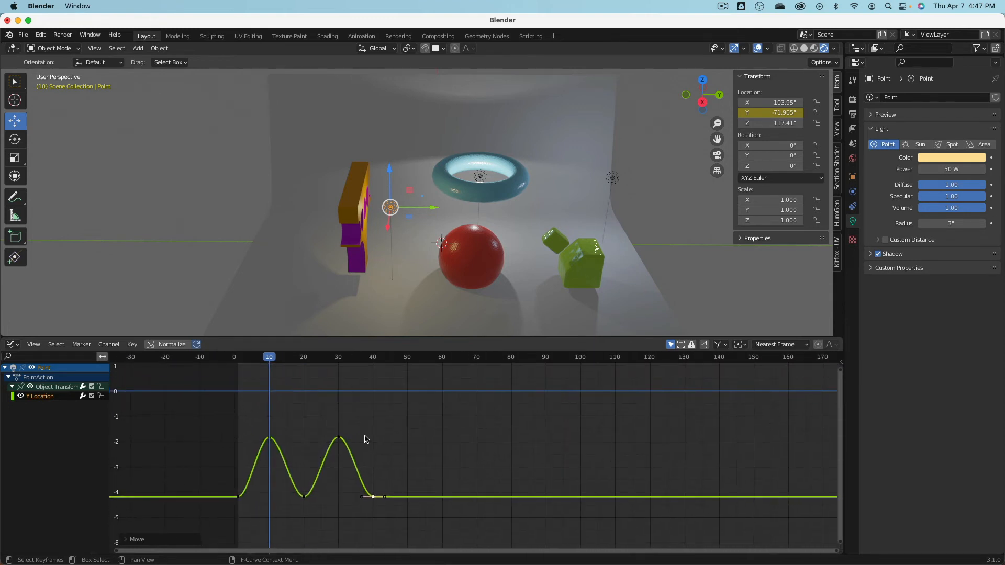
key(a)
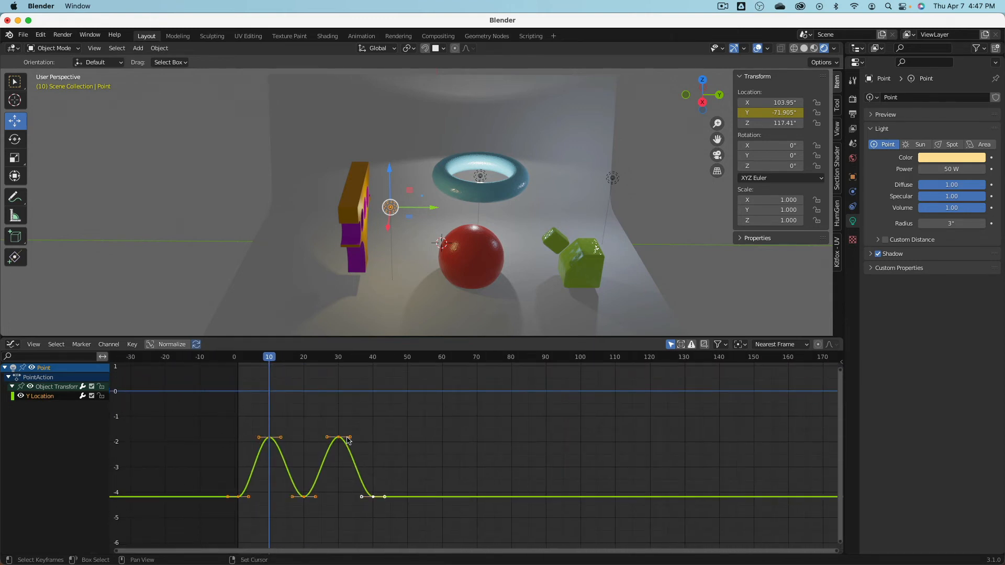
key(shift+d)
click(521, 445)
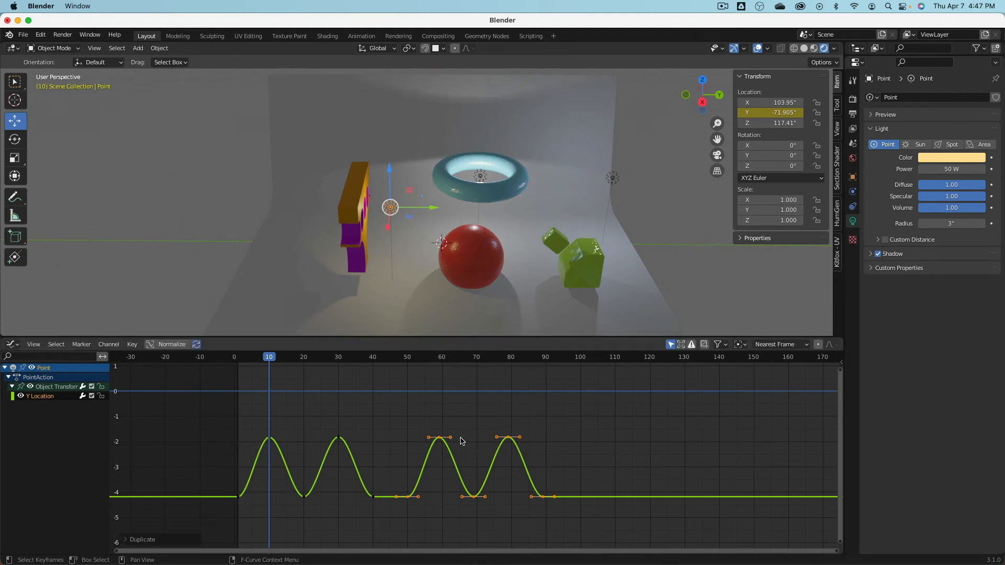
Shift the copied keyframes after frame 50 about 10 frames later and delete the copied keyframe at frame 50.
drag(427, 411, 527, 497)
key(g)
key(x)
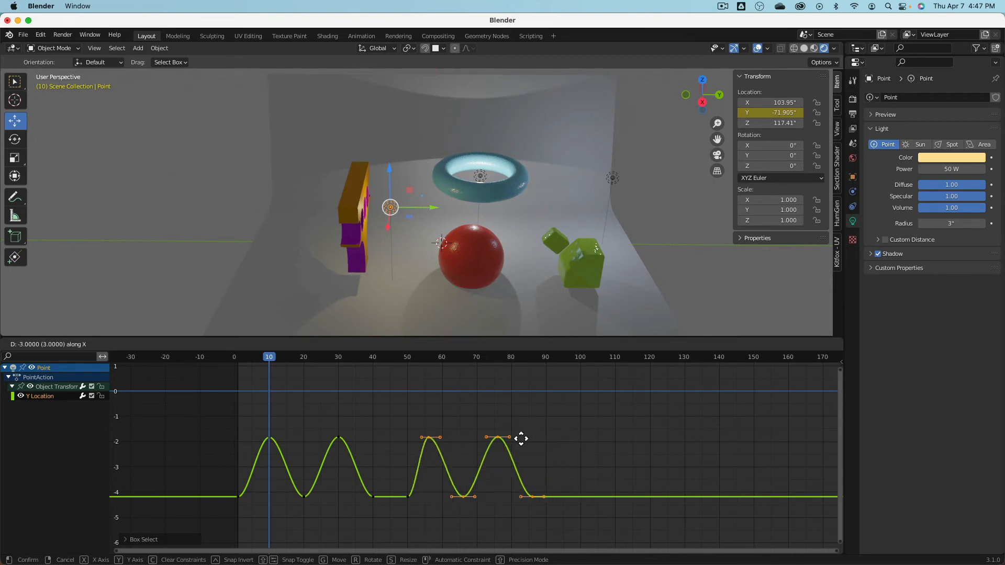
click(576, 440)
click(409, 497)
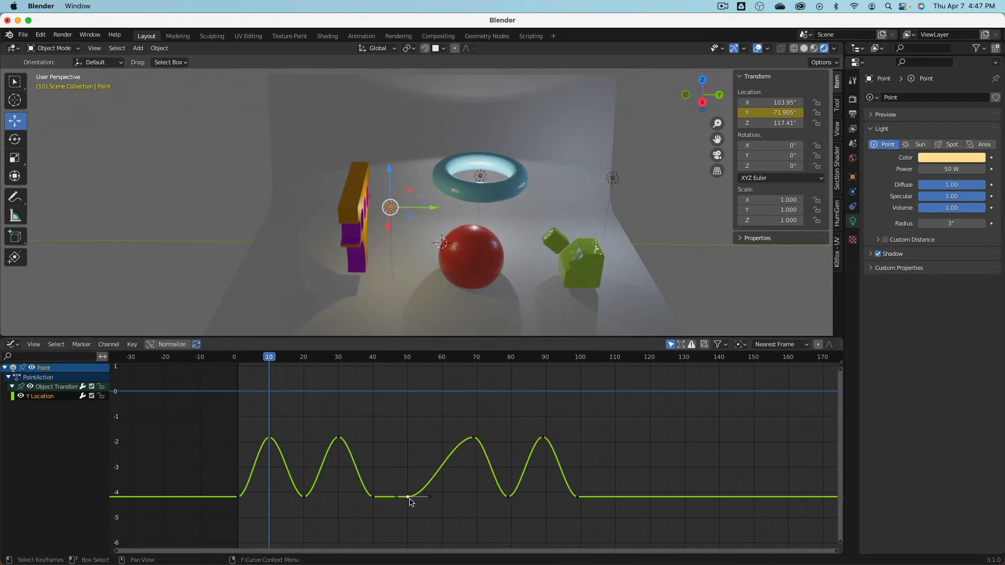
key(x)
click(442, 506)
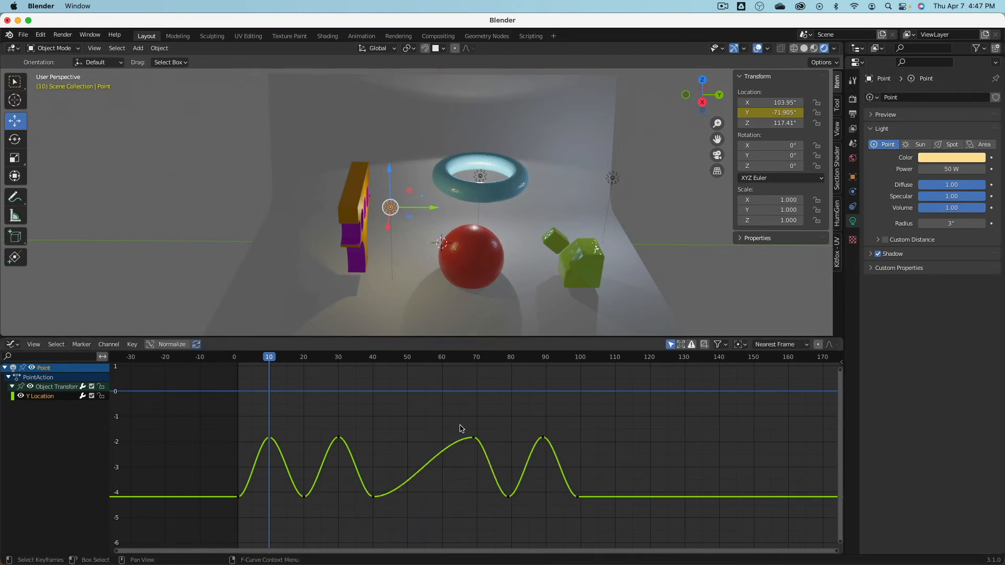
Move the remaining copied keyframes earlier so their peaks fall on frames 50 and 70 and the last on frame 80.
drag(460, 425, 620, 539)
key(g)
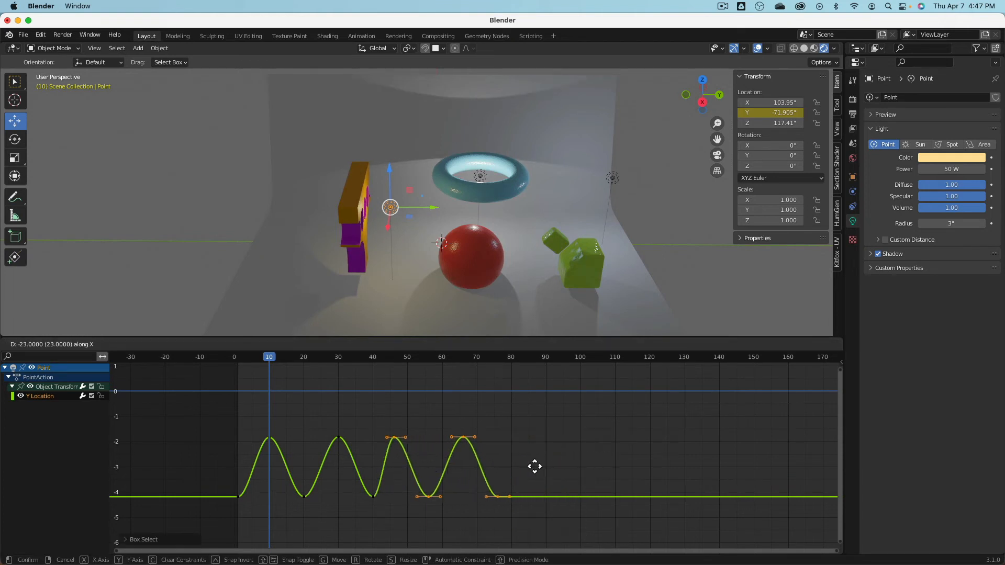
click(543, 464)
Duplicate all Y Location keyframes except the first so the copies run from frame 90 to frame 160.
key(a)
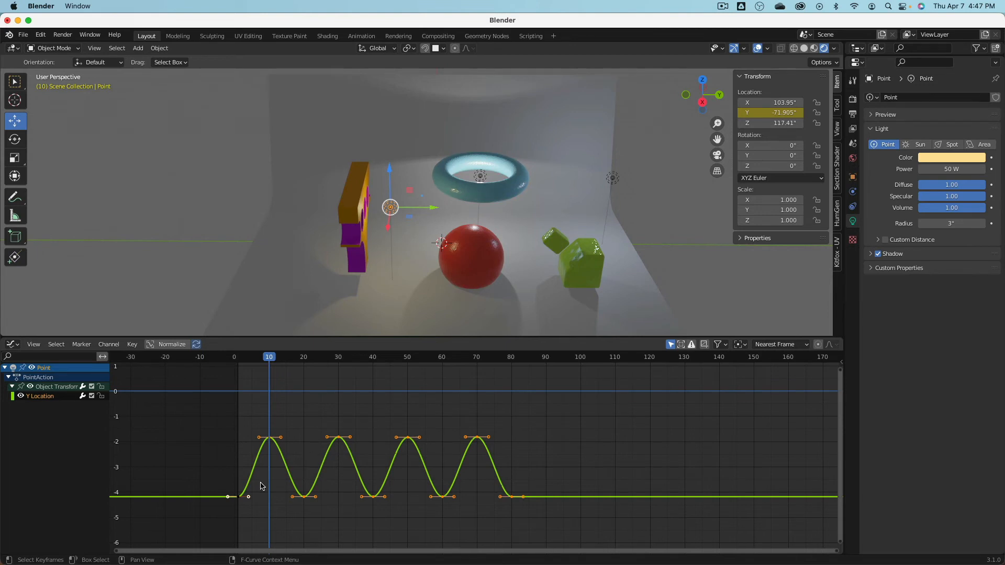
shift+click(231, 501)
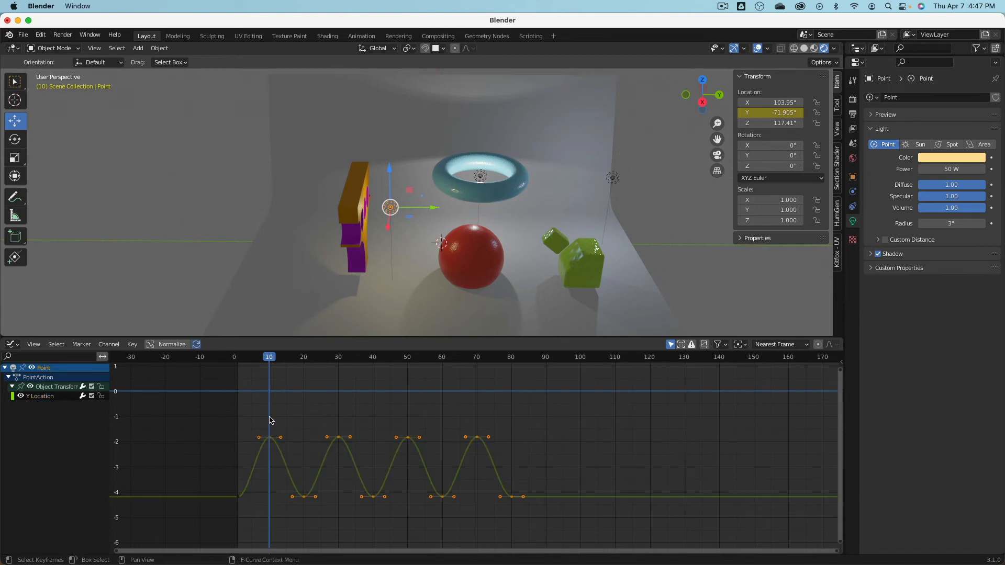
drag(266, 412, 611, 527)
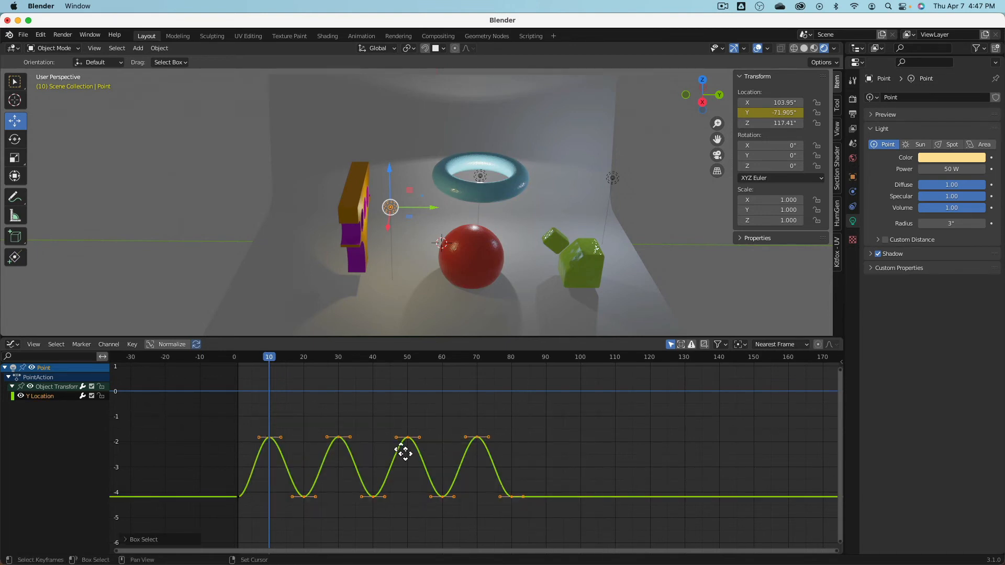
key(shift+d)
click(682, 463)
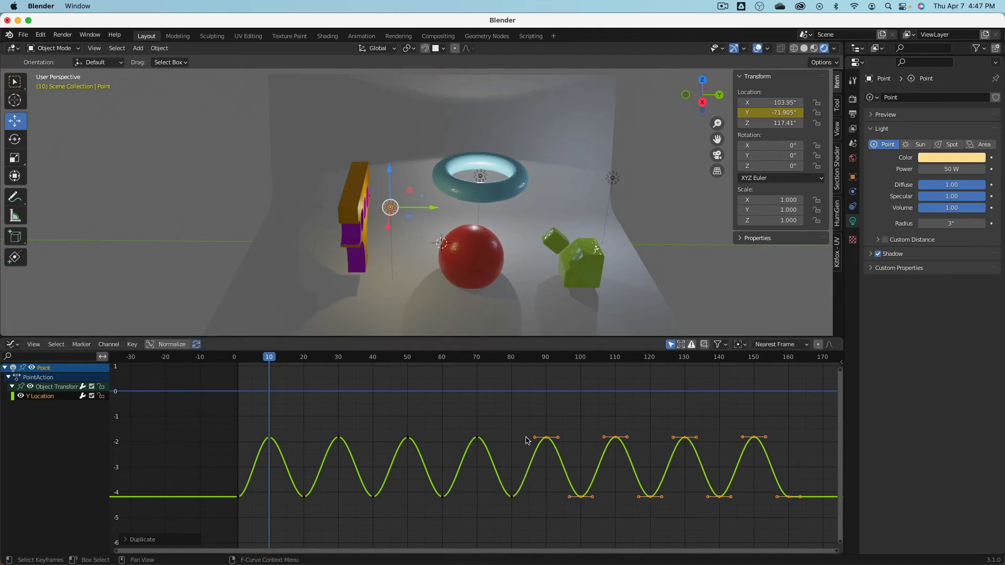
Scrub through the timeline and play the animation to check the light's repeated back-and-forth motion.
drag(272, 359, 685, 397)
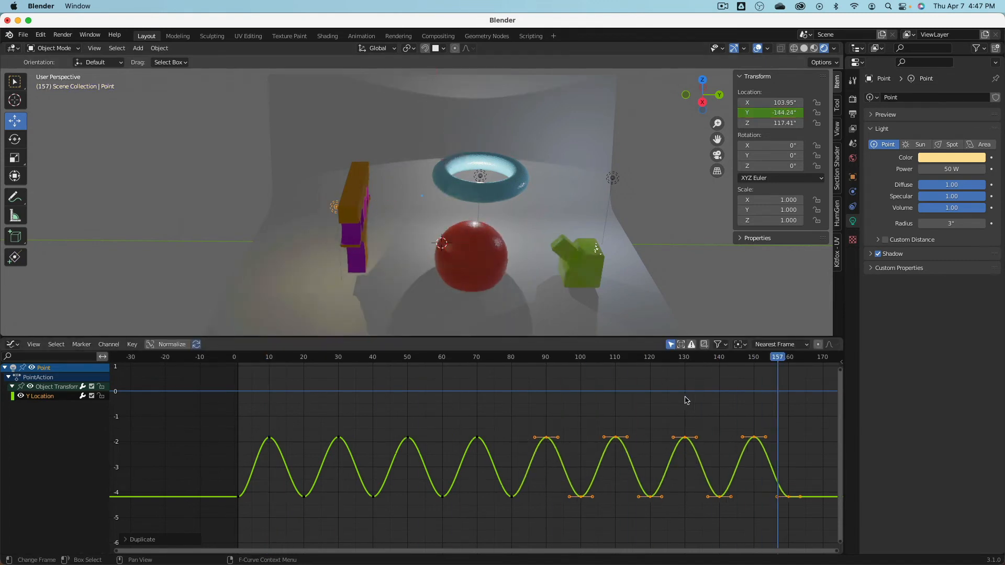
key(space)
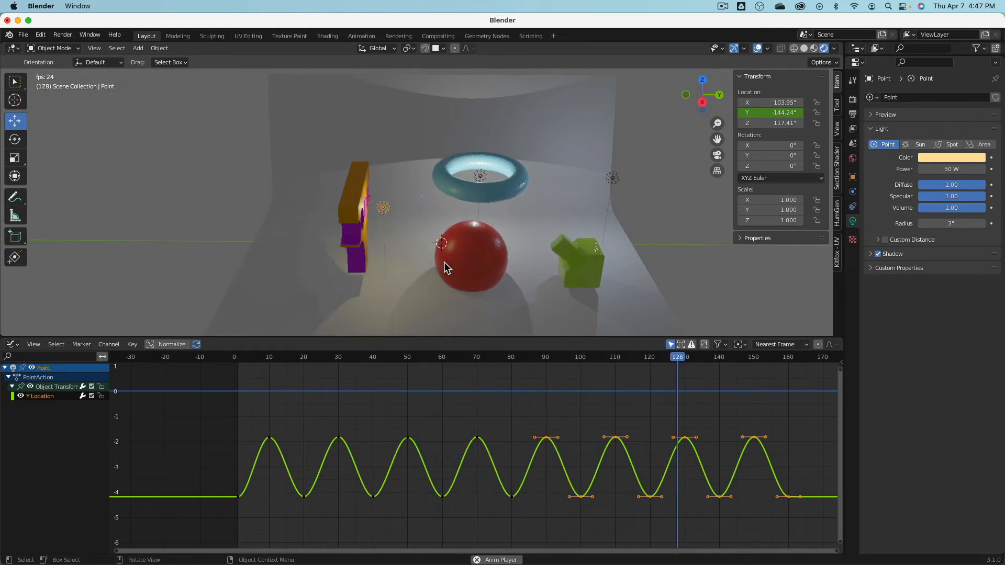
key(space)
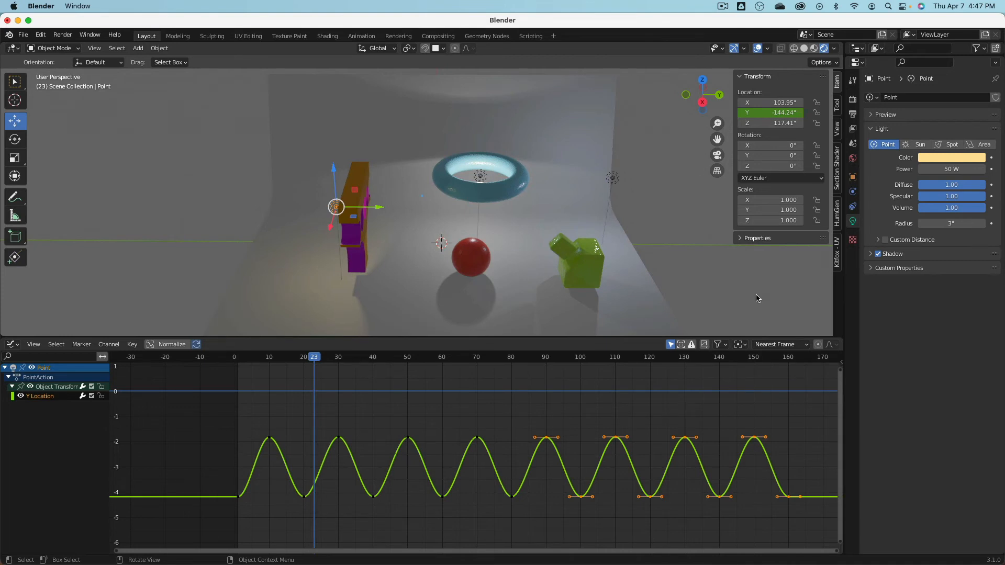
Open the World properties and set the current frame to 2.
click(852, 157)
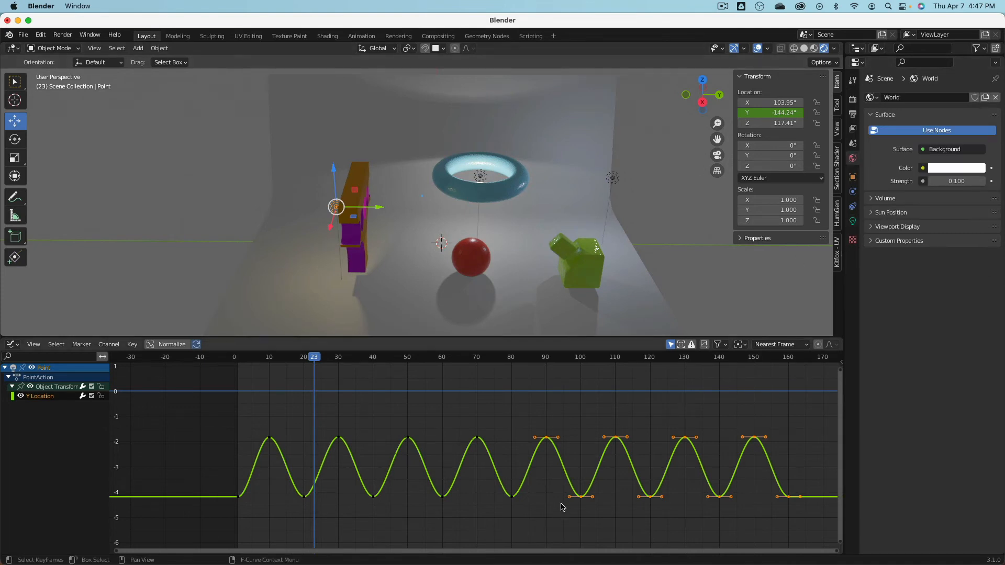
scroll(560, 508, down, 5)
click(415, 358)
drag(413, 359, 391, 358)
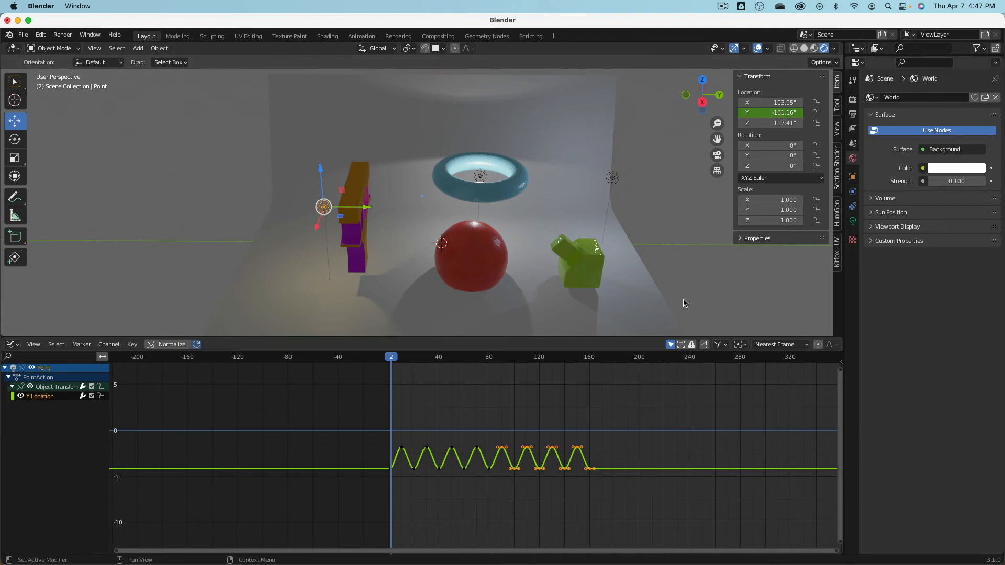
Set the World background strength to 0 and keyframe it on frames 1 and 160.
text(0)
key(Return)
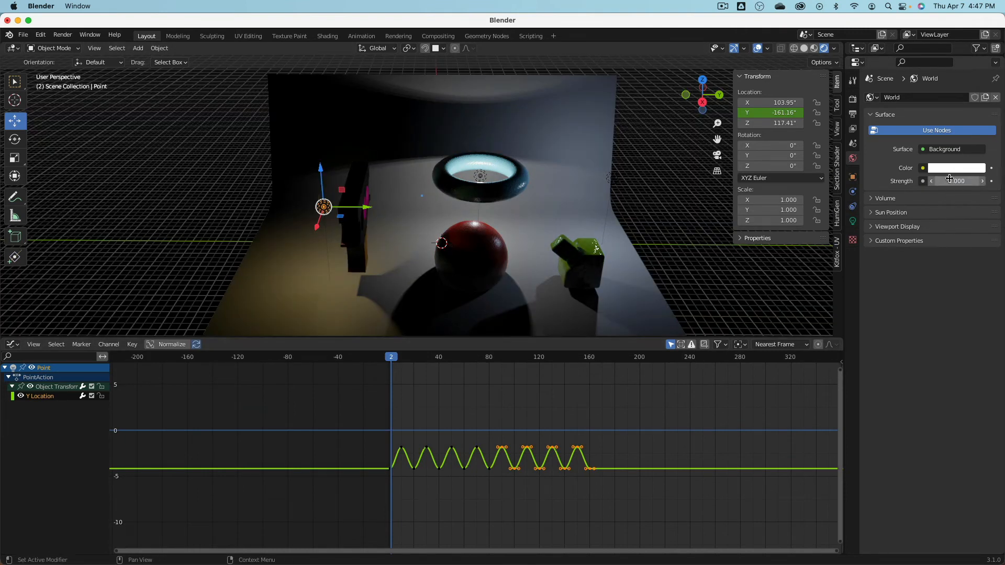
key(Left)
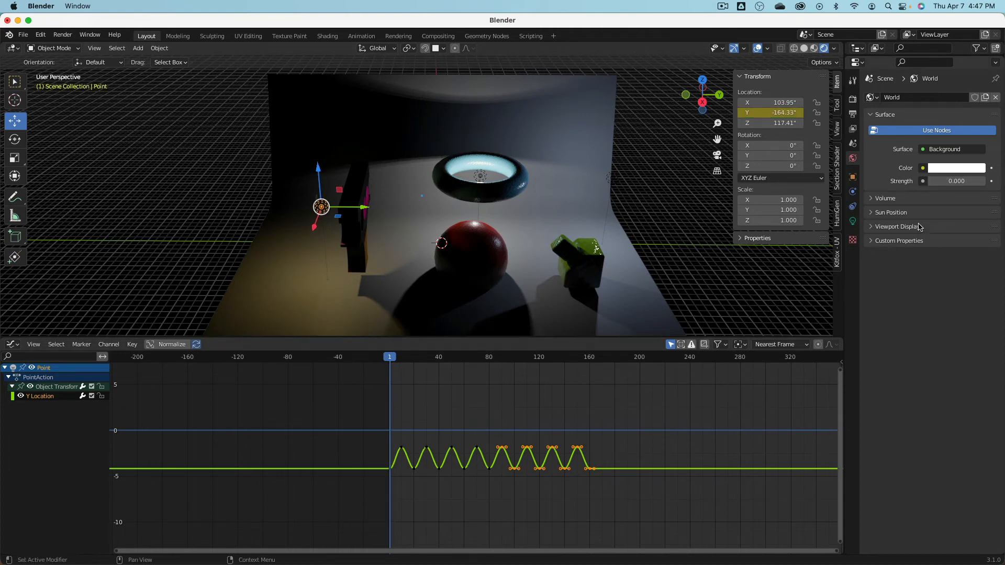
key(Left)
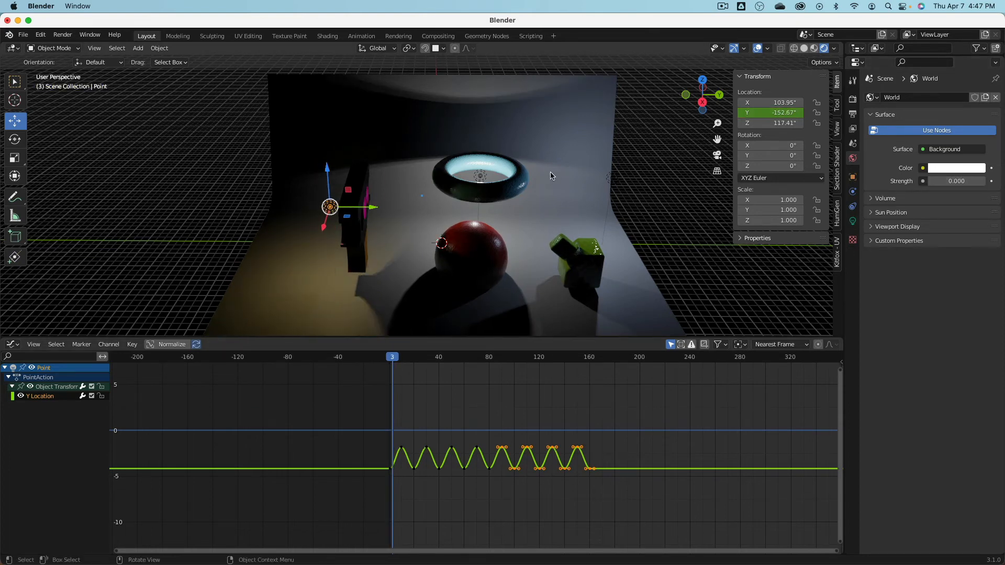
key(Right)
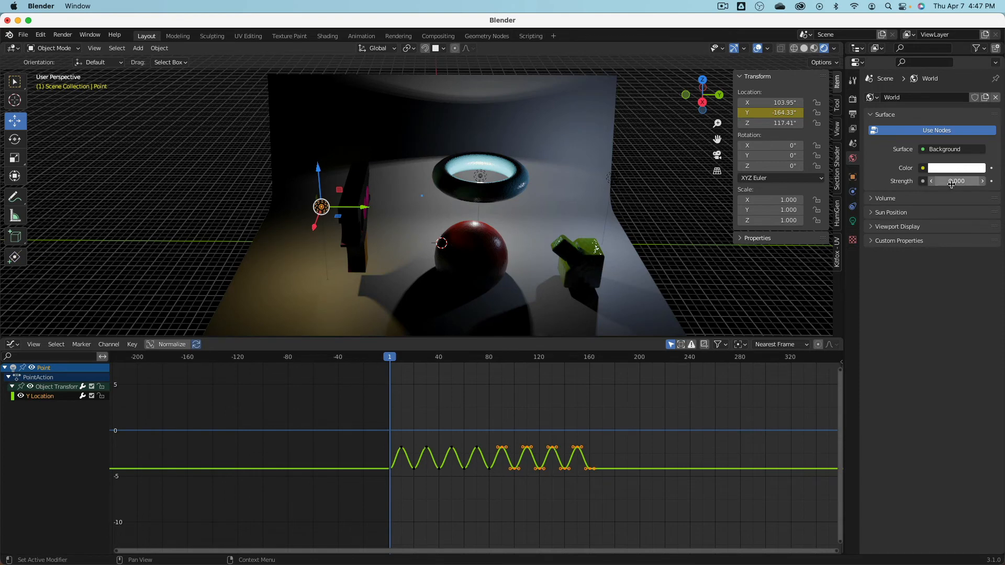
key(i)
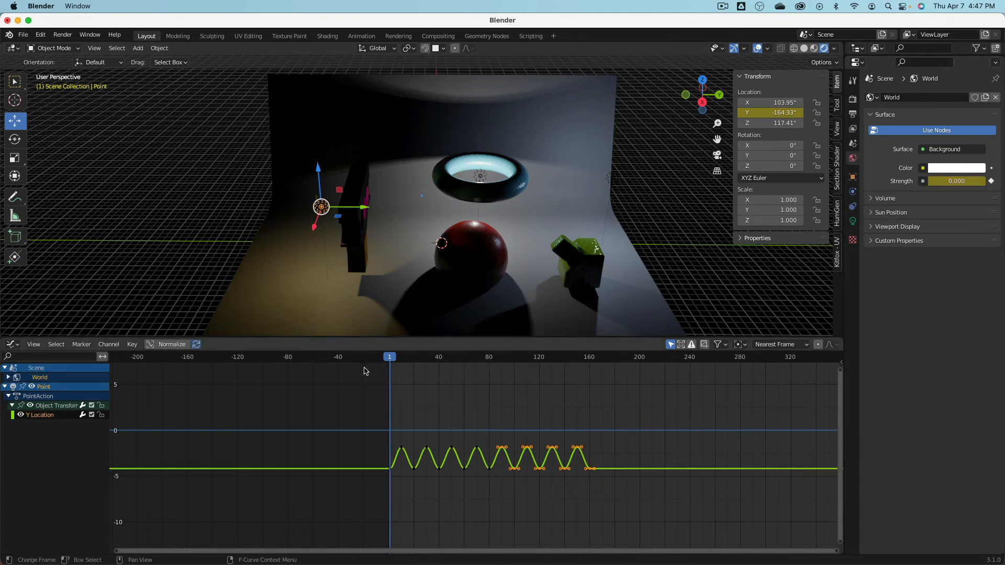
drag(388, 359, 590, 338)
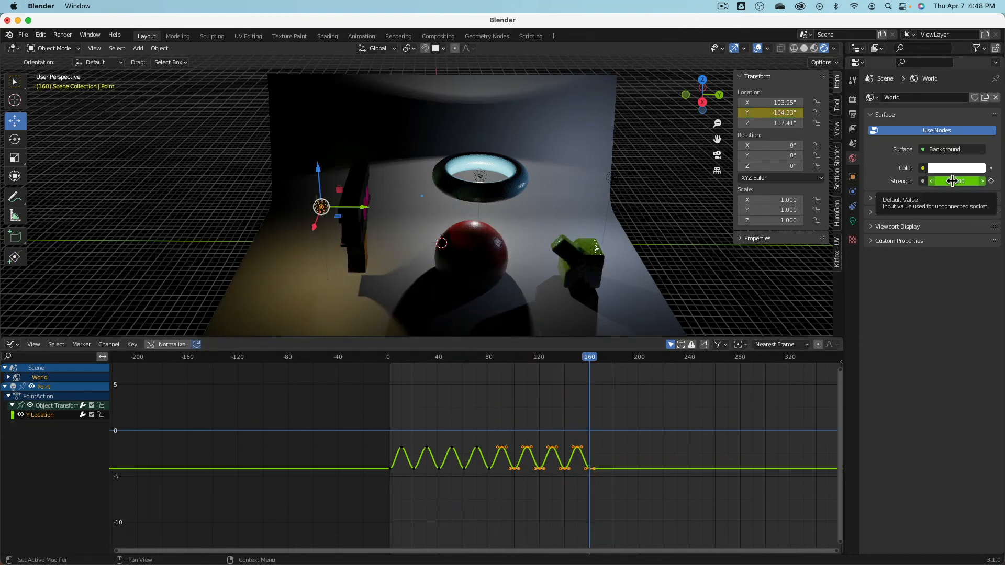
key(i)
Set the World background strength to 0.1 on frame 81 and keyframe it there.
click(490, 356)
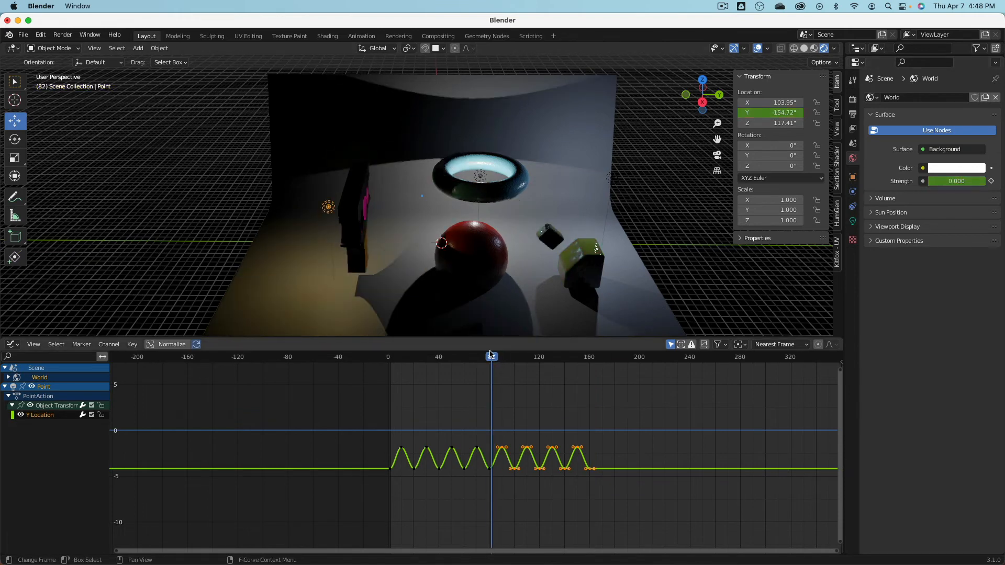
drag(490, 351, 491, 354)
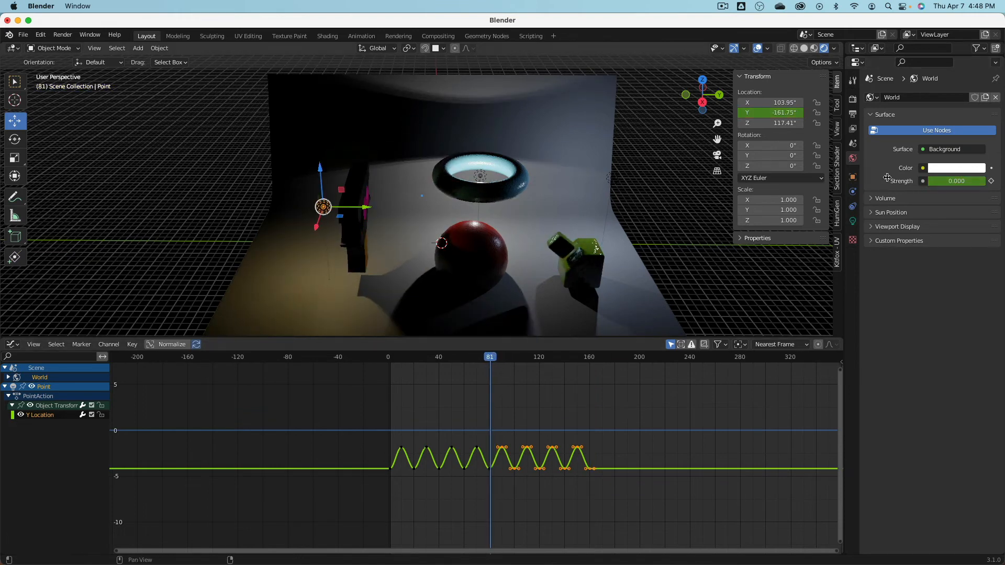
click(944, 180)
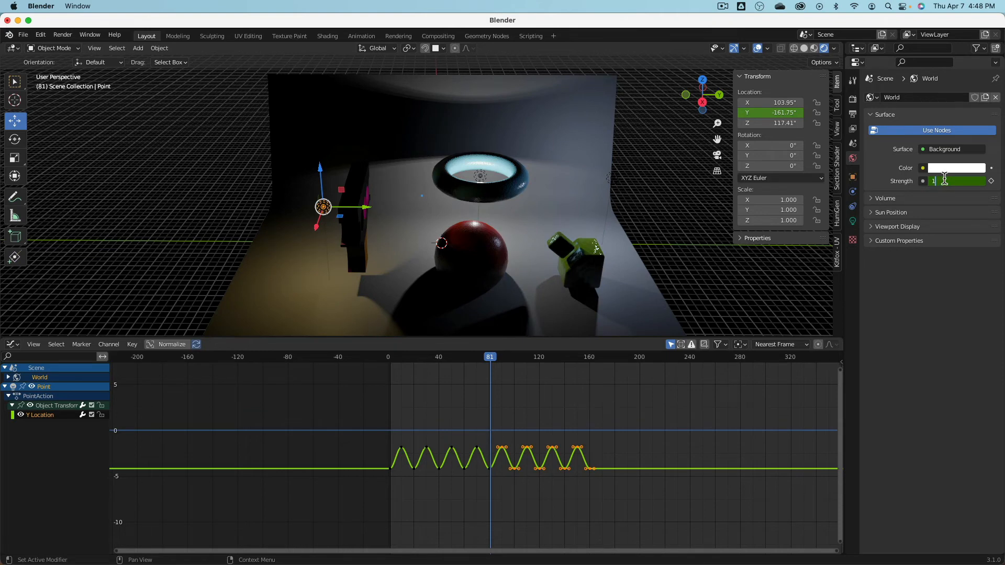
text(1)
key(Return)
click(944, 180)
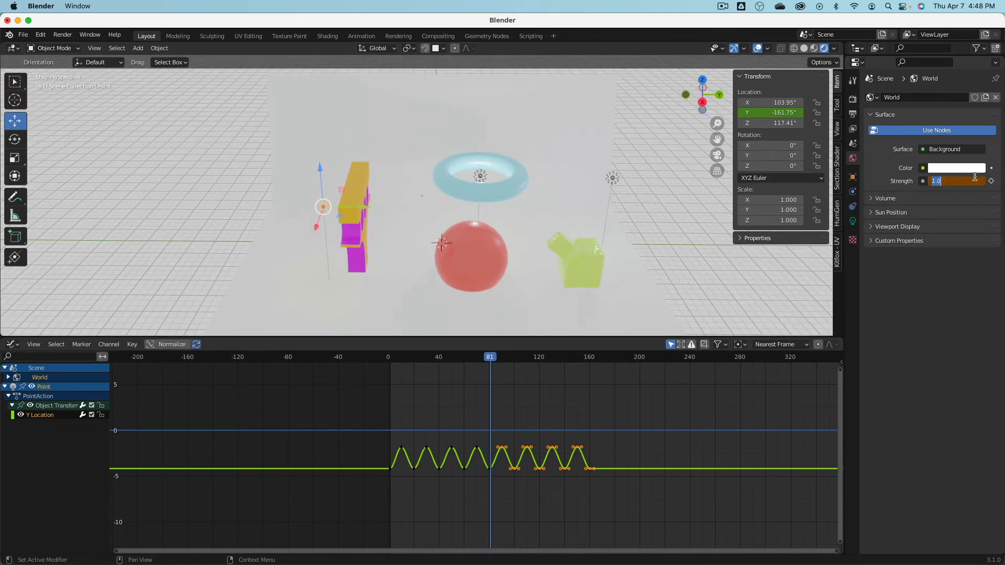
text(0.1)
key(Return)
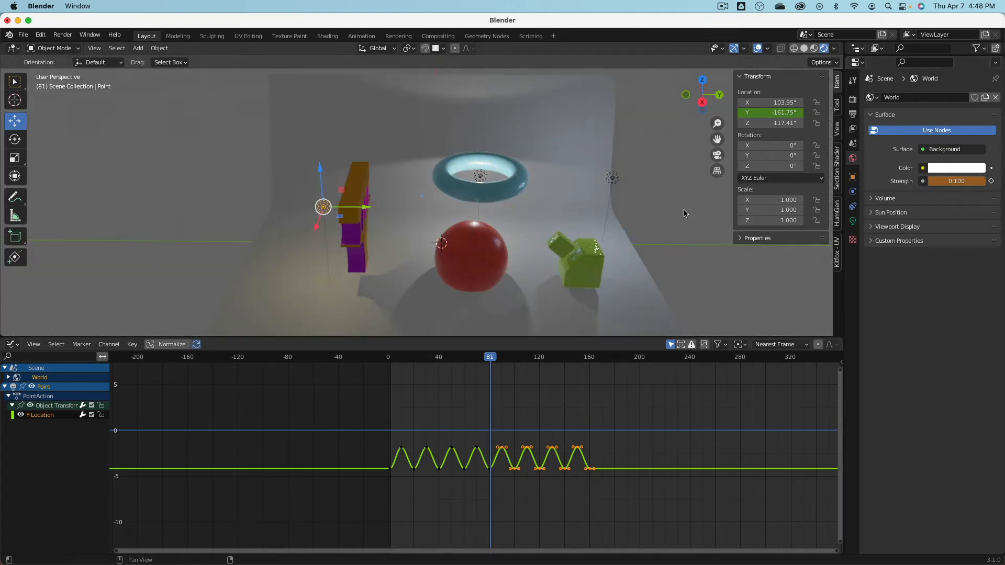
key(i)
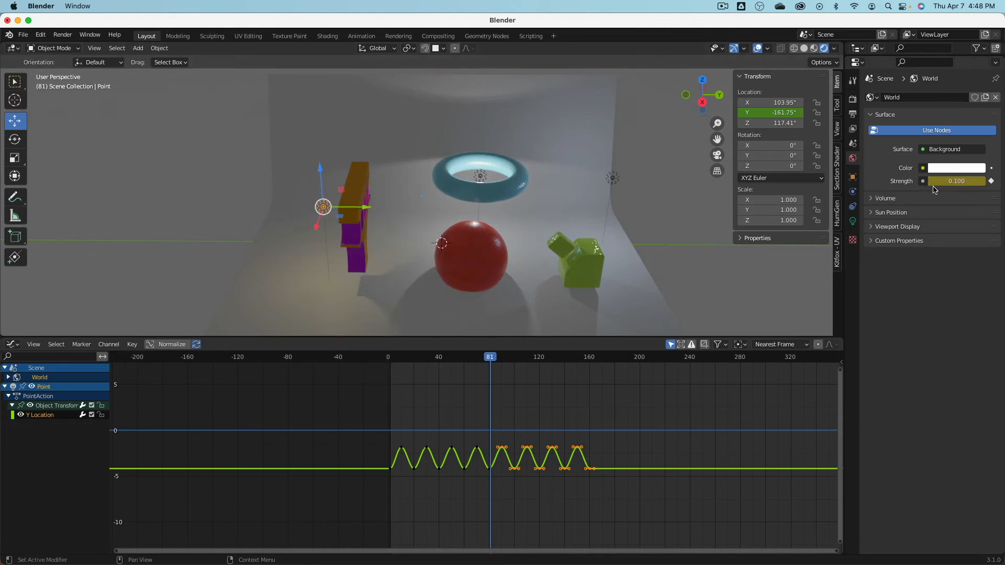
Return to the start of the timeline and play the animation to check the changing background strength.
click(475, 360)
drag(476, 360, 389, 360)
key(space)
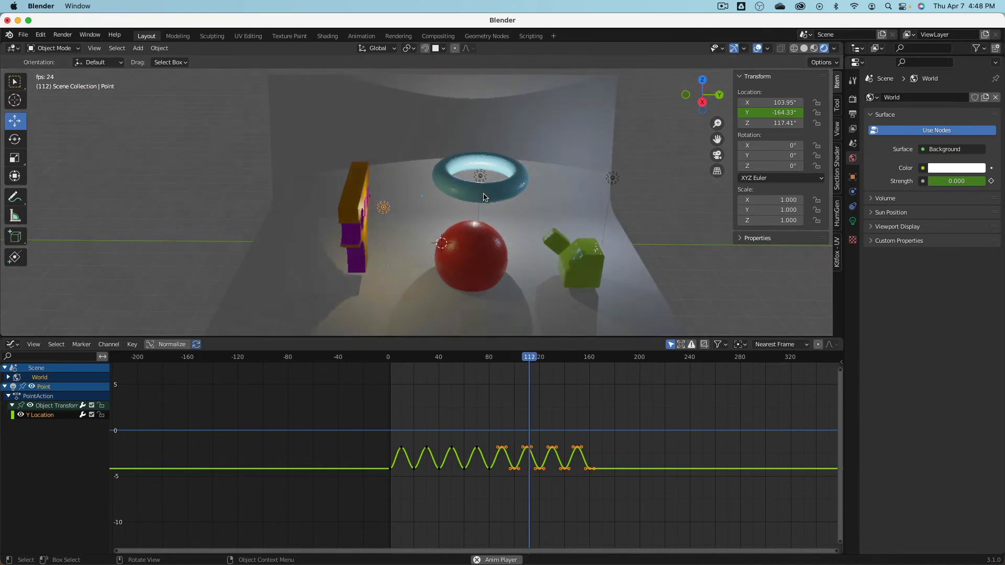
key(Escape)
Select the point light inside the torus and keyframe its white color on frame 0.
click(481, 178)
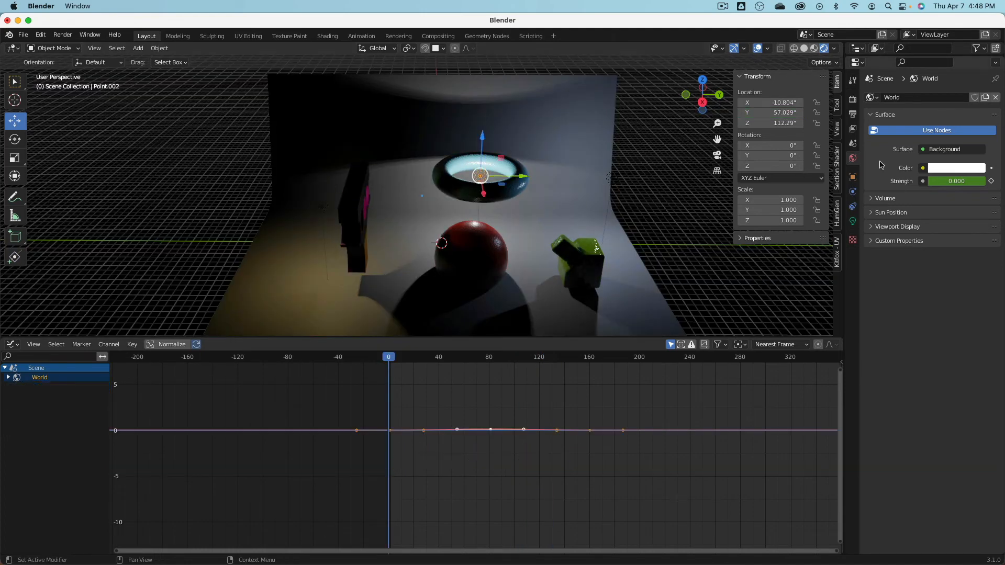
click(852, 221)
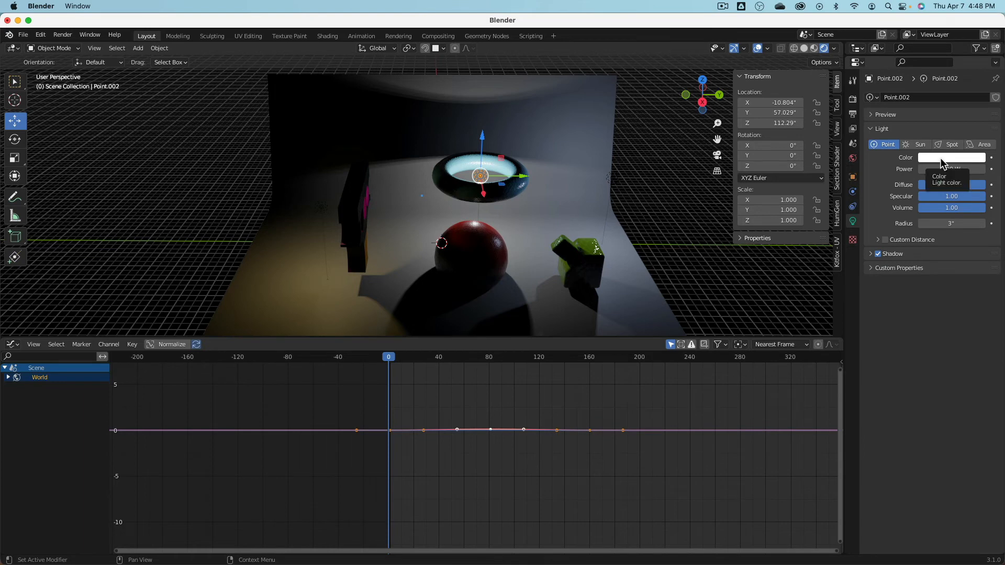
key(i)
Change the torus light's color to green on frame 101 and keyframe it.
click(516, 356)
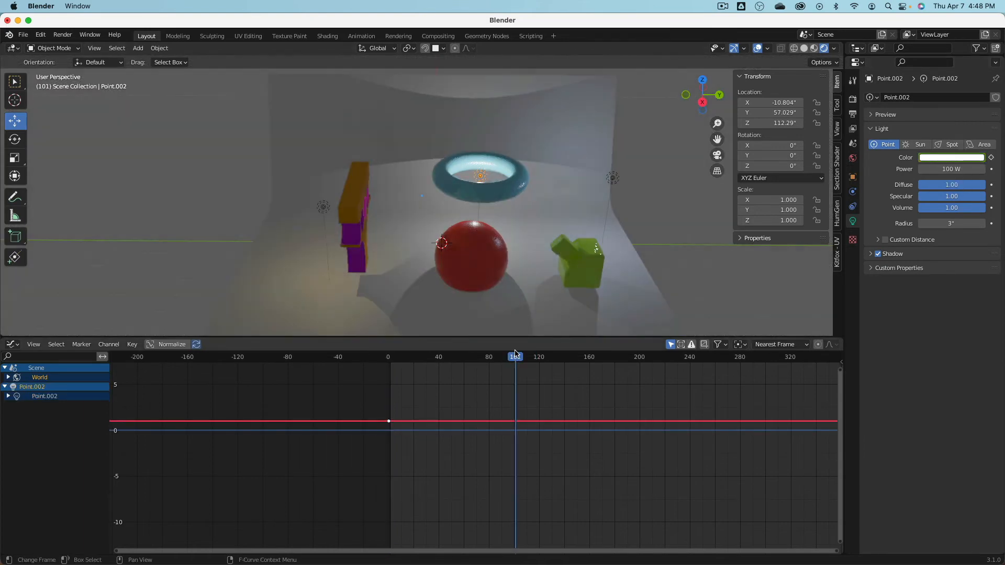
click(951, 157)
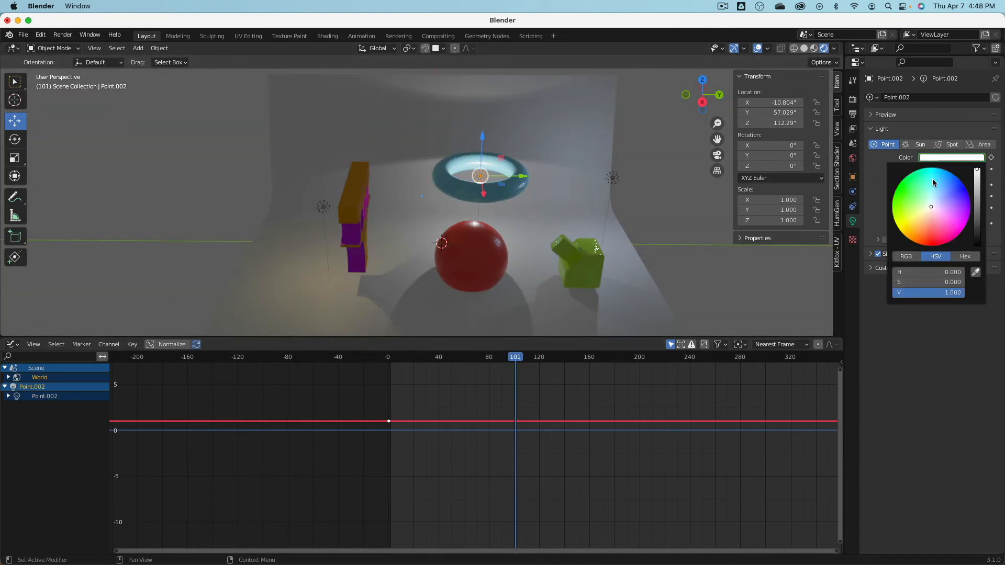
click(911, 182)
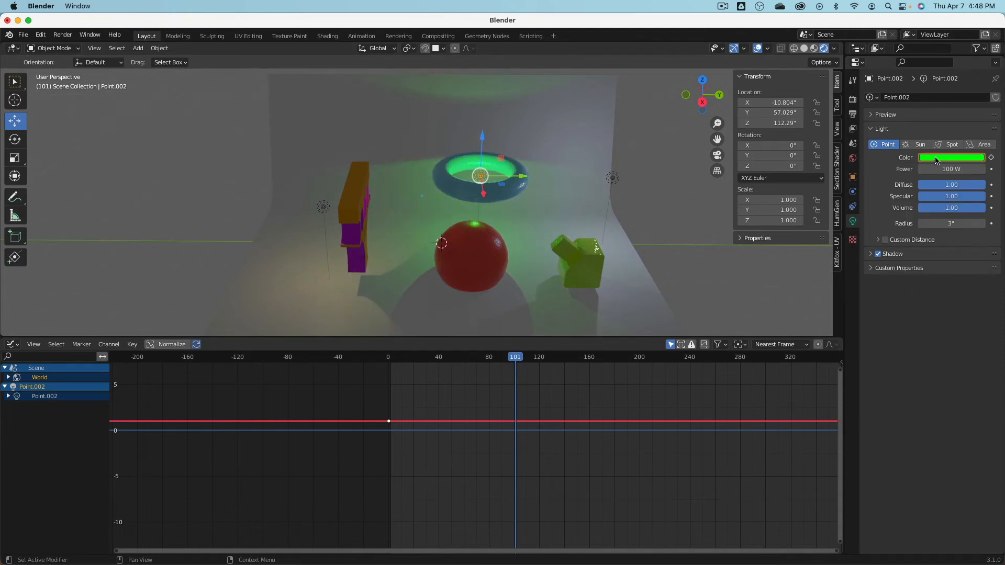
key(i)
Set the torus light's color to white on frame 160 and keyframe it.
click(590, 352)
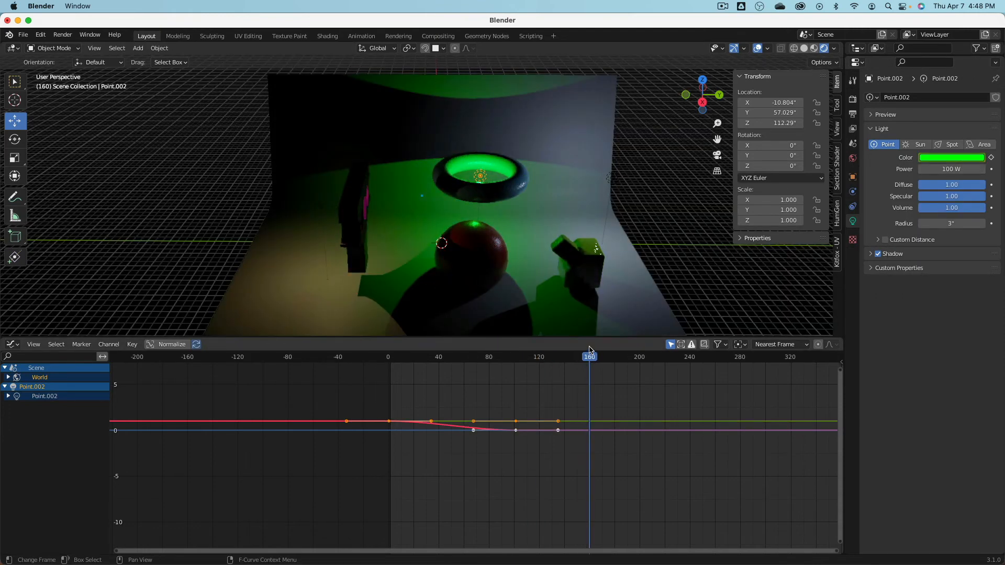
click(952, 158)
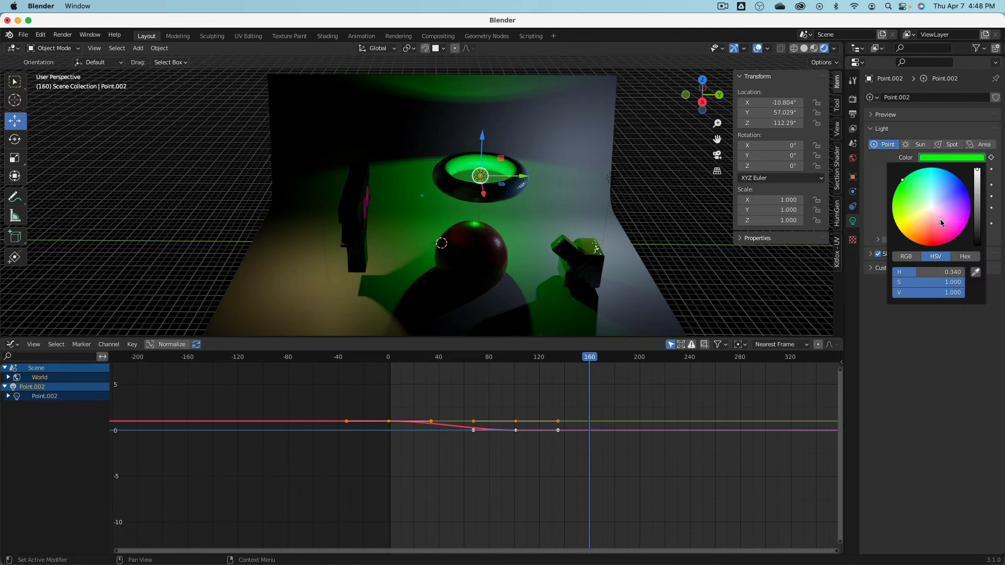
drag(932, 287, 894, 287)
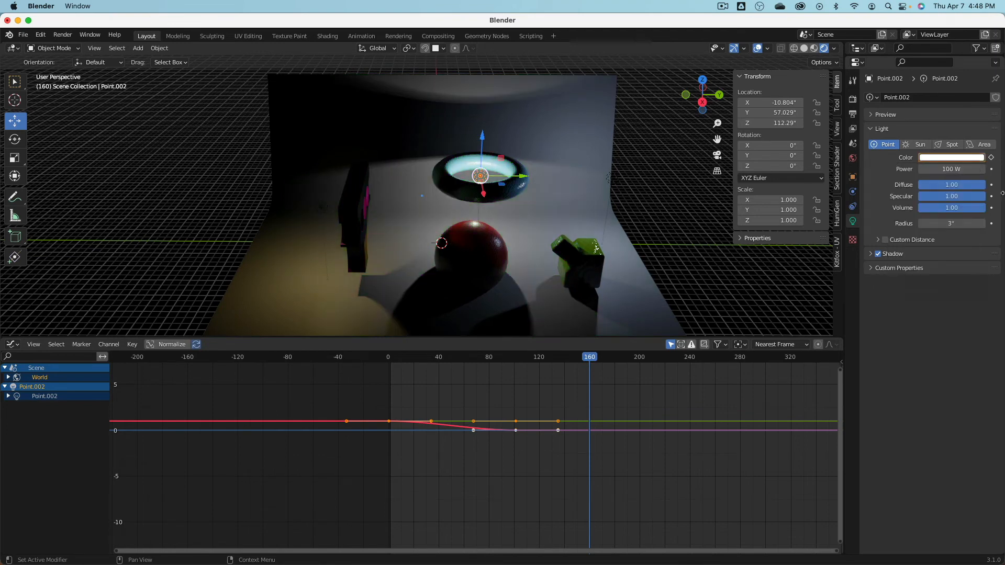
key(i)
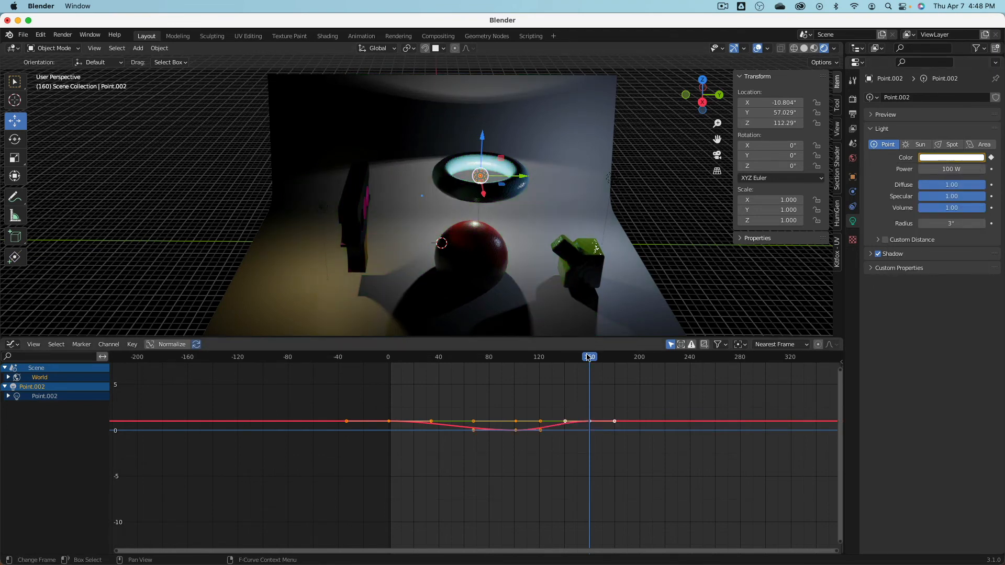
Rewind to frame 2 and play the animation to check the torus light's color change.
drag(581, 358, 392, 363)
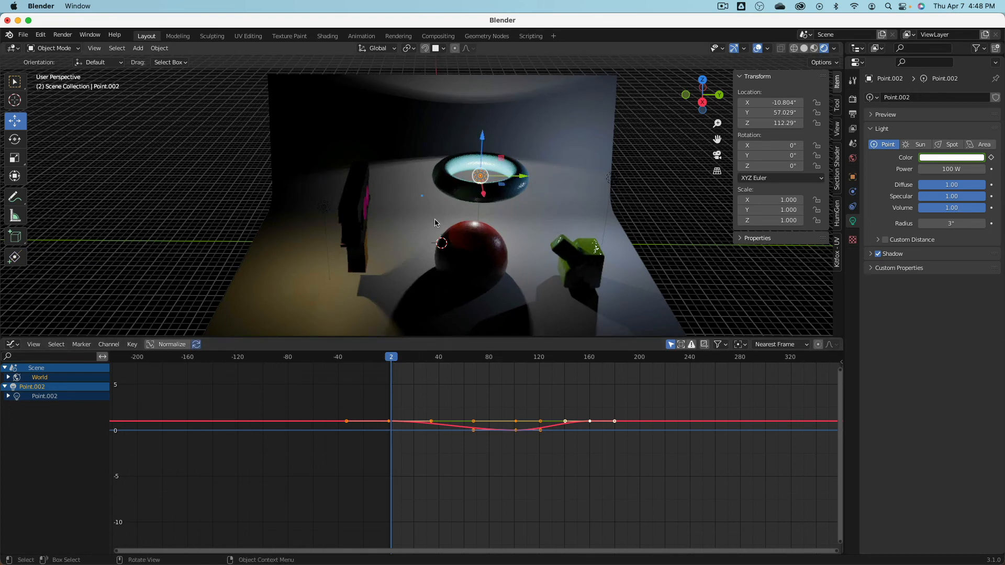
key(space)
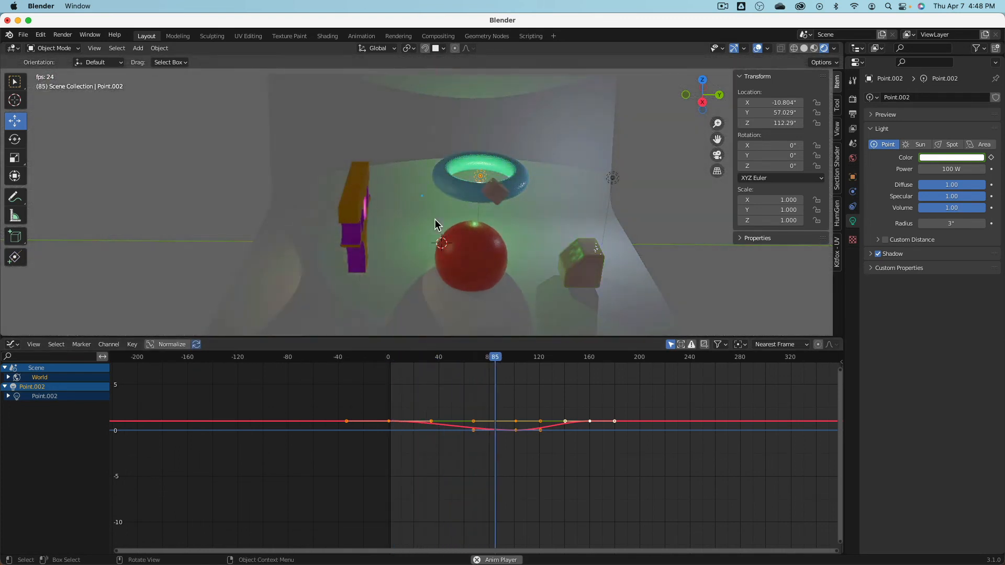
key(Escape)
Open the World properties and reveal the curve of its background strength in the Graph Editor.
click(852, 158)
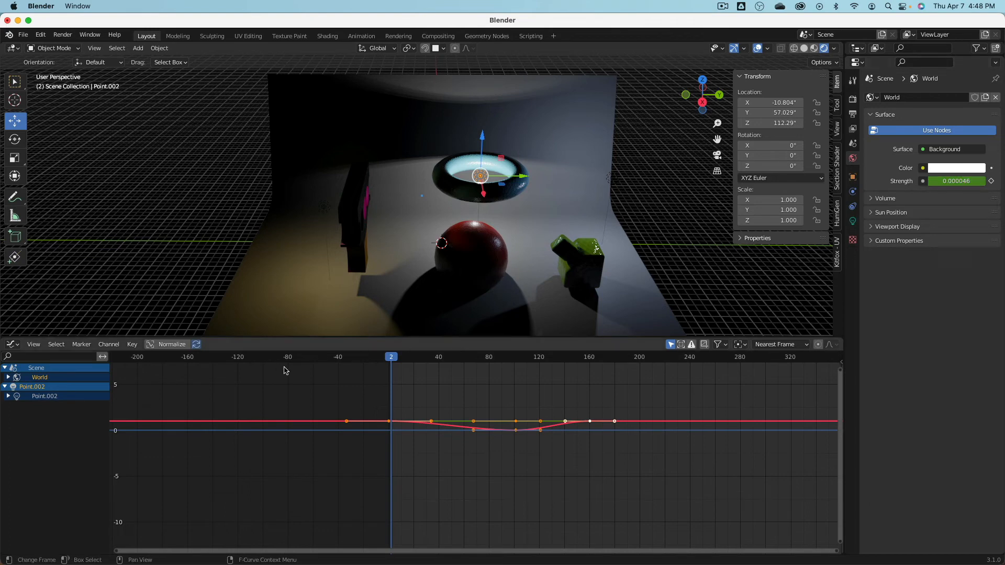
click(9, 378)
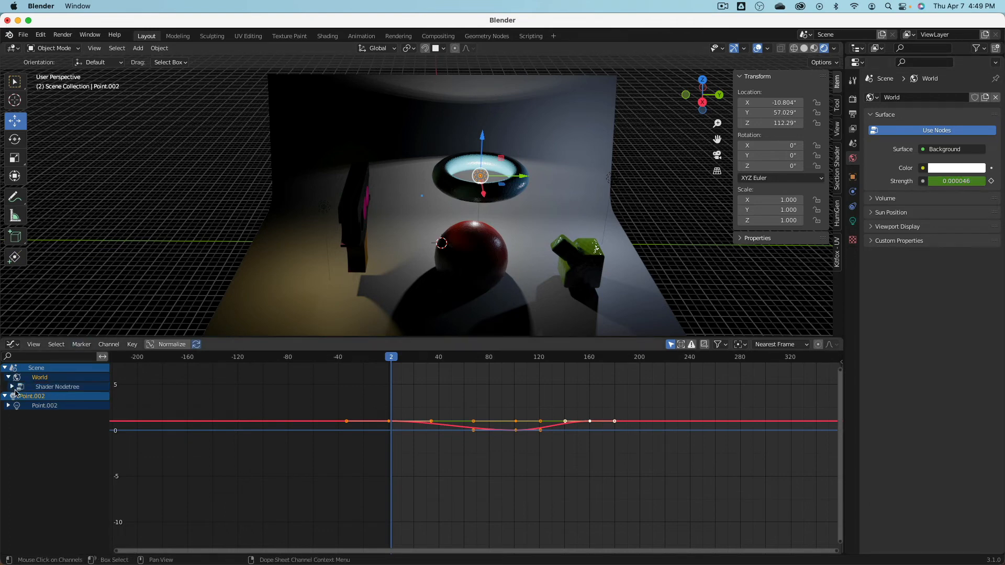
click(12, 387)
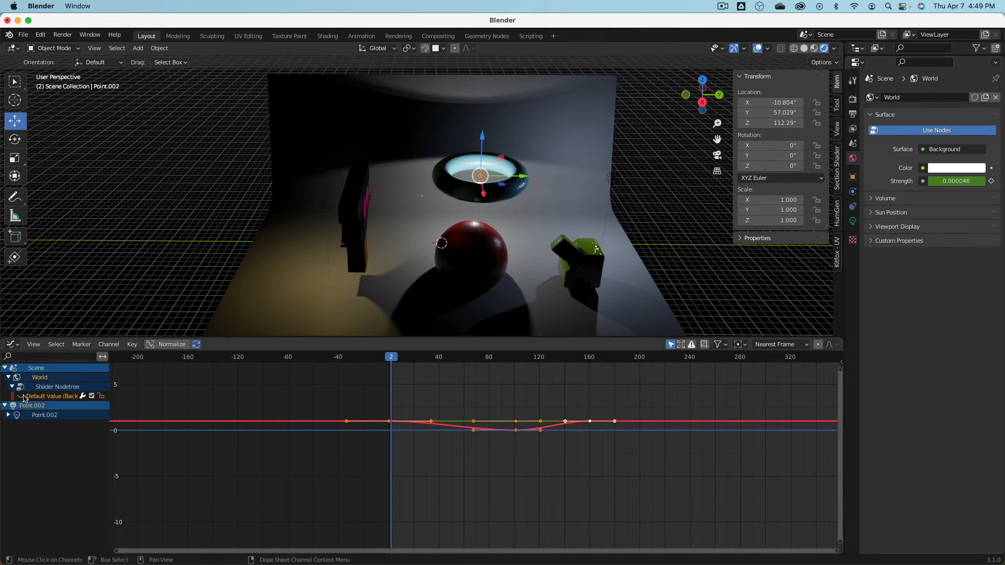
click(20, 396)
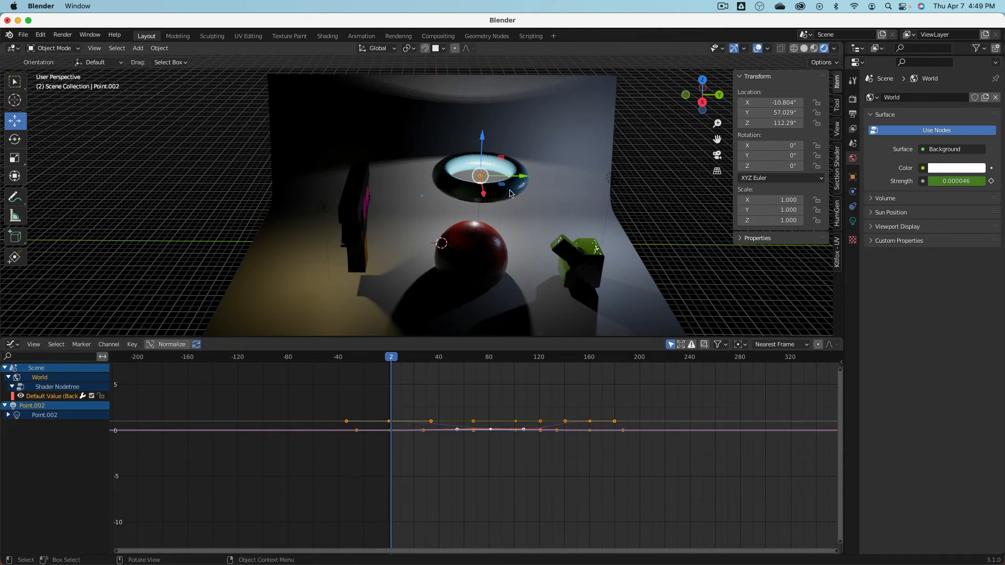
Deselect all objects so only the World channel is listed, and delete its background strength keyframes.
click(558, 186)
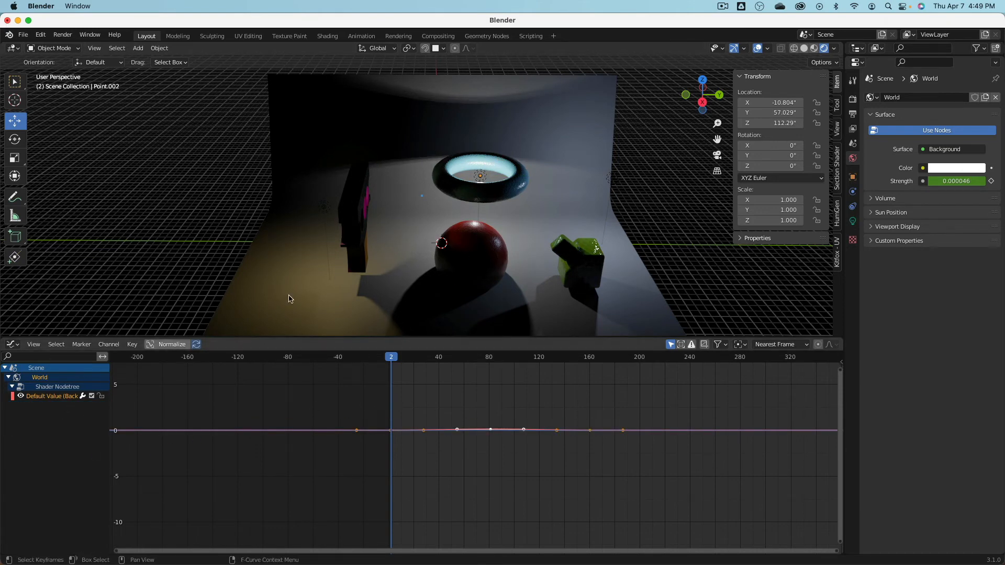
click(368, 249)
click(467, 256)
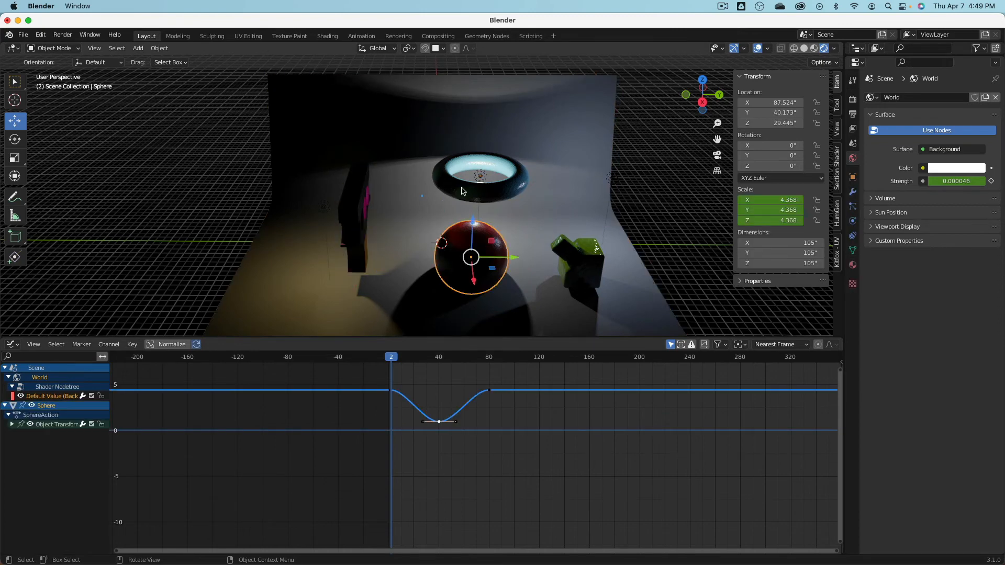
click(481, 177)
click(220, 171)
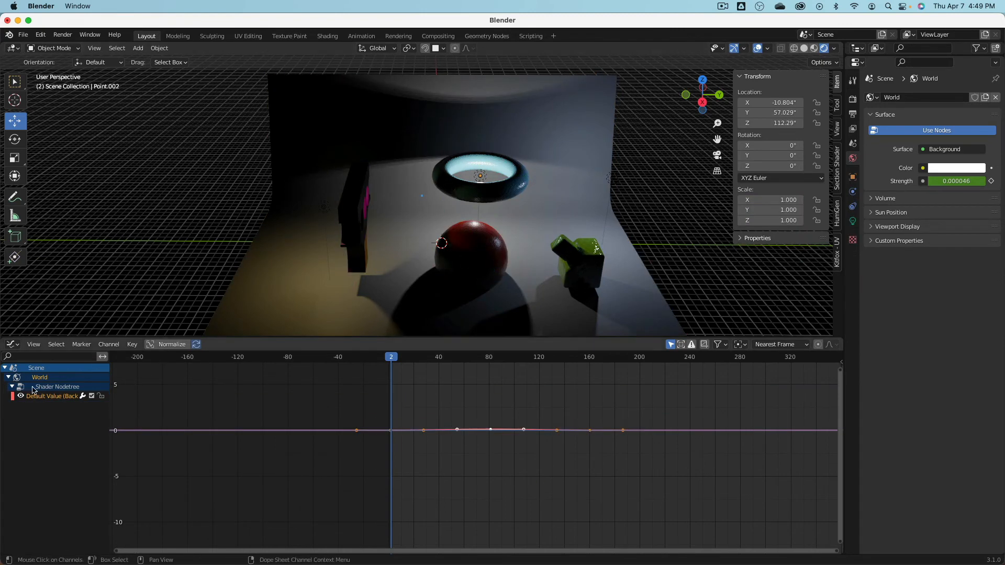
key(x)
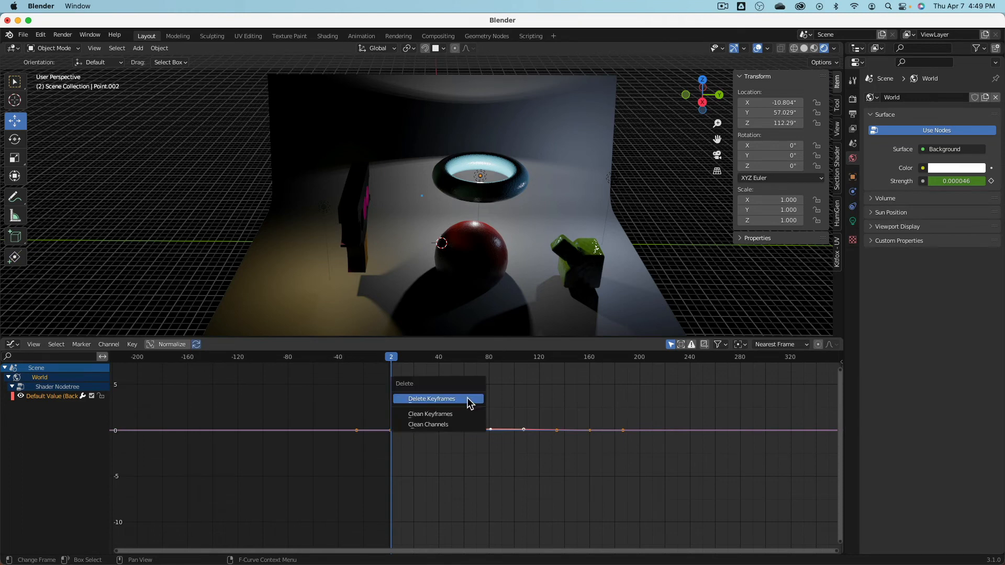
click(438, 399)
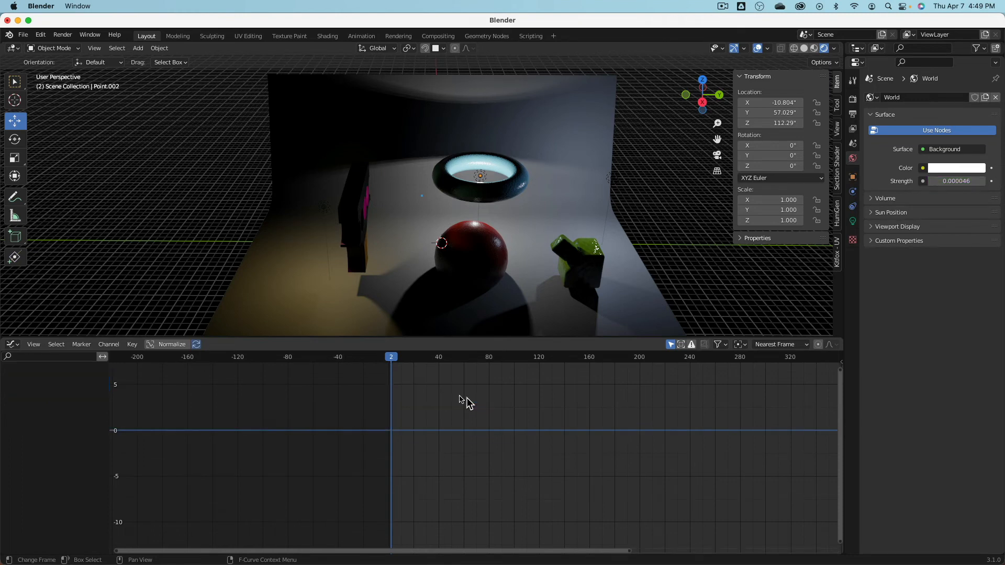
Set the World background strength to 0.1.
click(953, 180)
text(0.1)
key(Return)
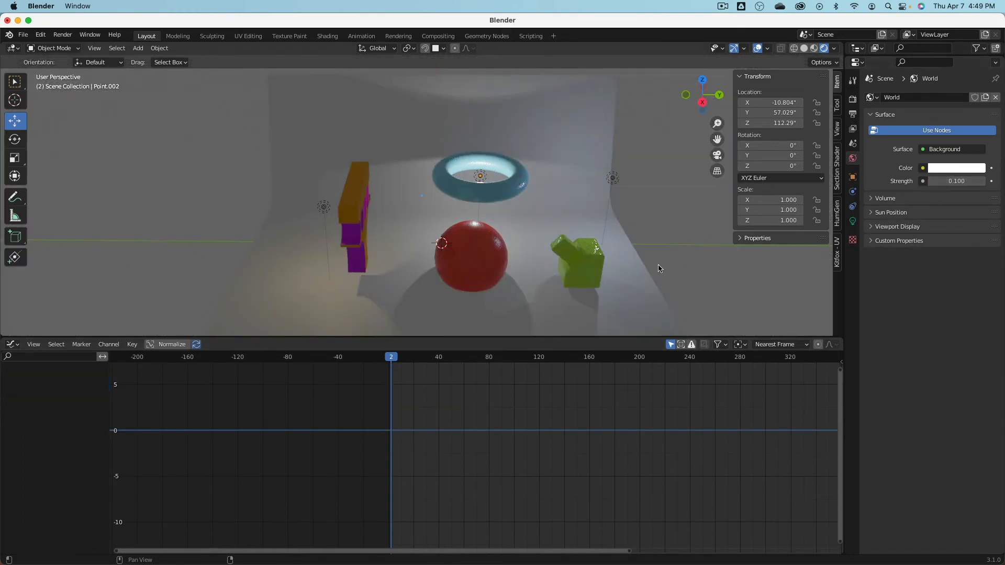
Scrub the timeline to frame 159 and inspect the scene's lighting from a slightly different angle.
click(395, 357)
drag(422, 358, 588, 363)
mouse_move(558, 227)
middle_down()
mouse_move(498, 214)
mouse_move(552, 216)
middle_up()
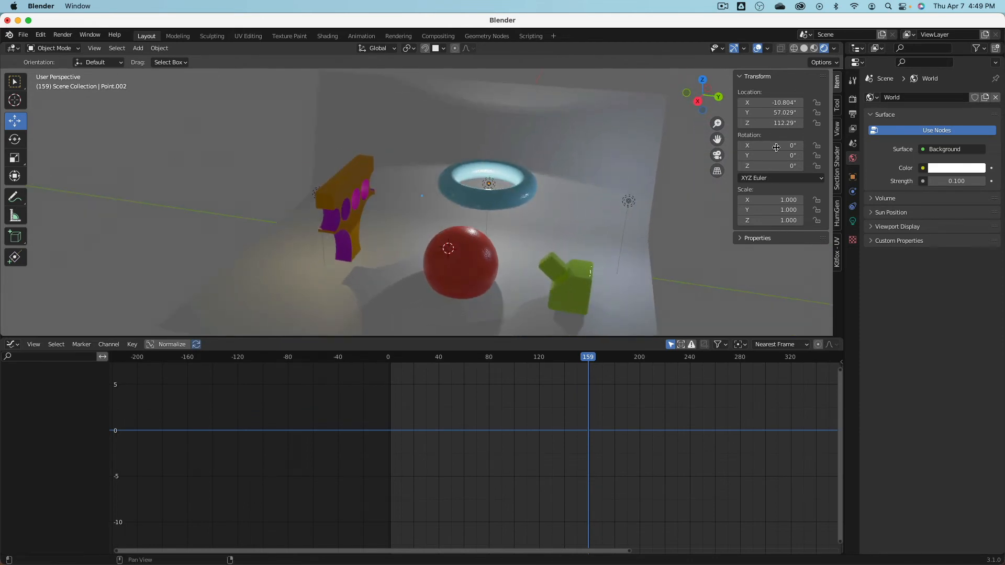
Duplicate the red sphere in place and raise the copy about 50 inches along Z.
click(477, 253)
scroll(477, 253, up, 1)
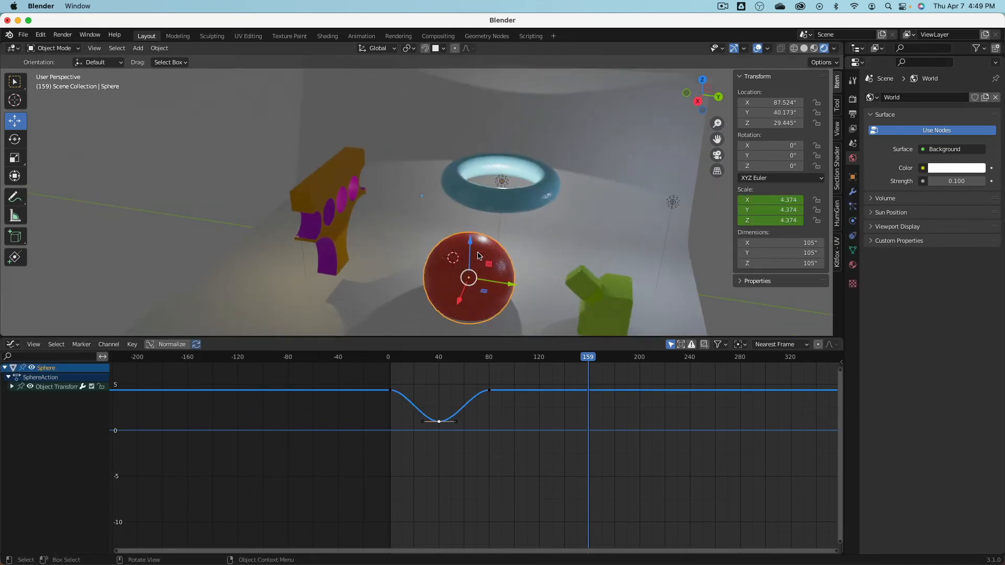
key(shift+d)
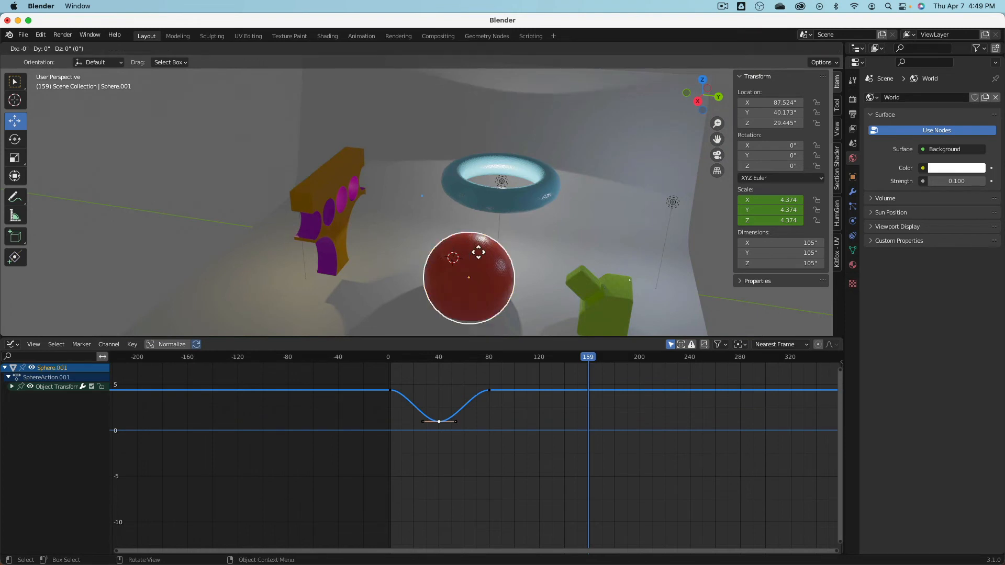
right_click(482, 258)
drag(471, 245, 489, 204)
Move the duplicated sphere about 96 inches in the negative Y direction while viewing the scene from the right side.
middle_drag(489, 204, 532, 195)
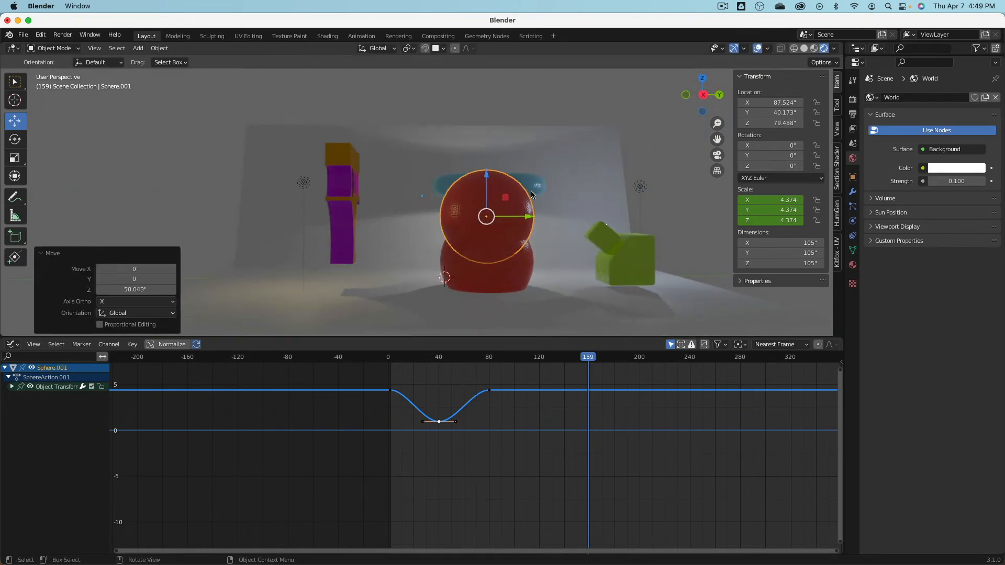
key(KP_1)
key(KP_3)
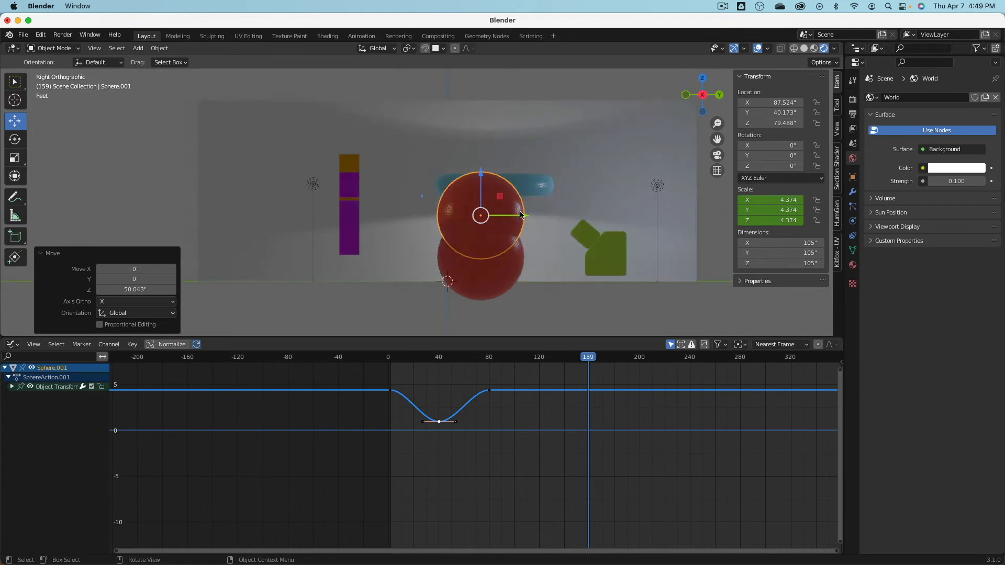
drag(520, 215, 444, 215)
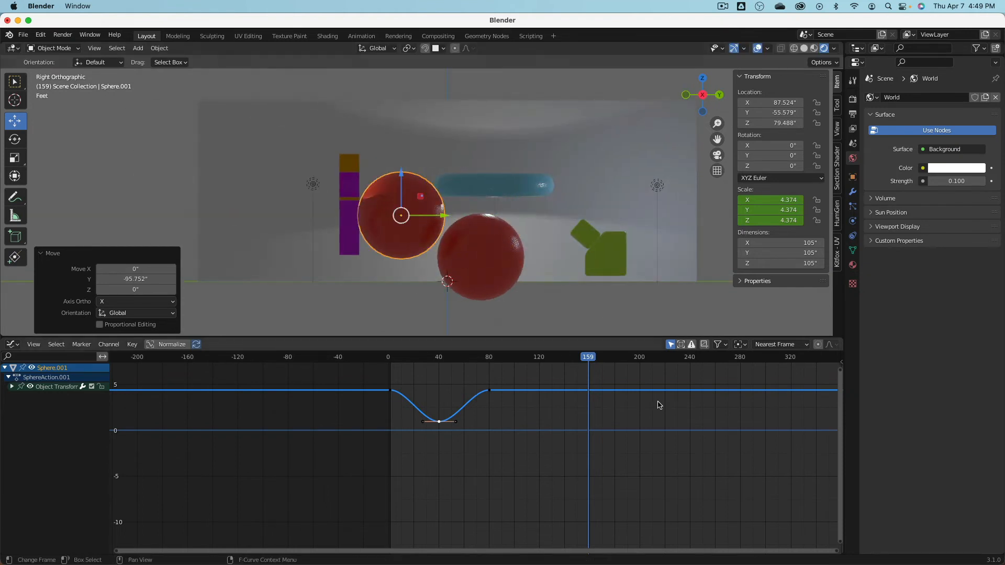
Make the duplicate sphere's material a single-user copy, change its base color to orange and name it Sphere Orange.
click(853, 264)
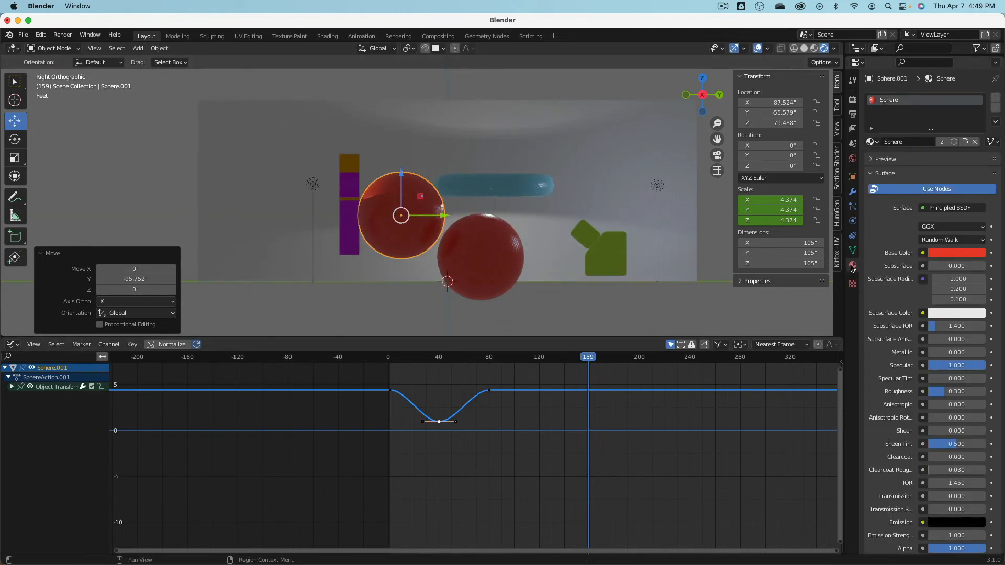
click(941, 142)
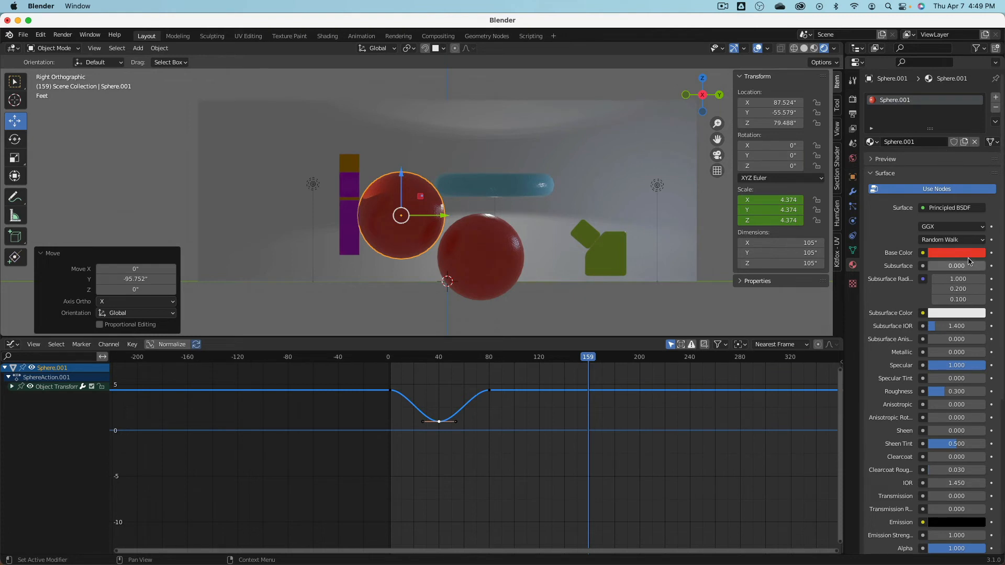
click(952, 256)
drag(955, 163, 909, 173)
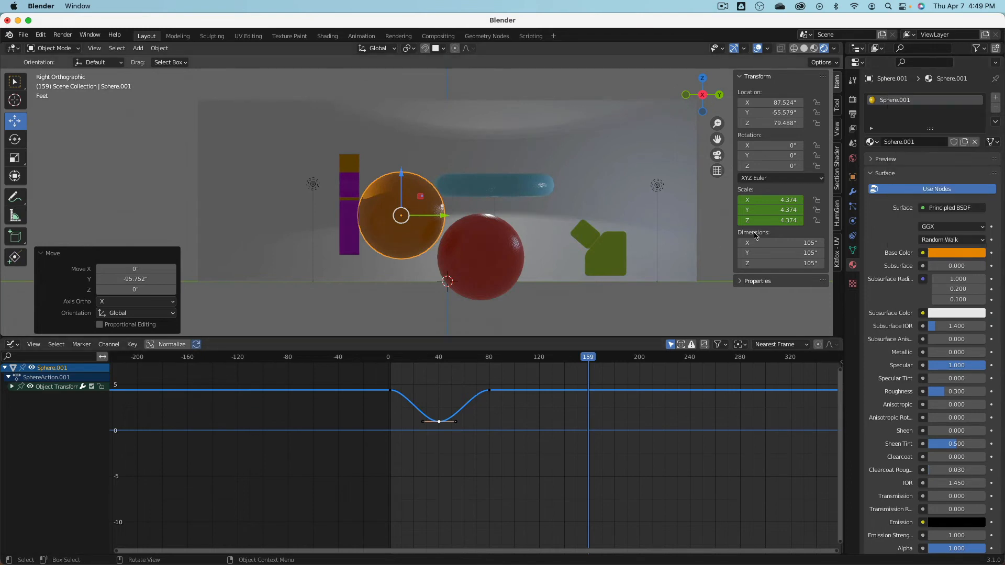
click(927, 141)
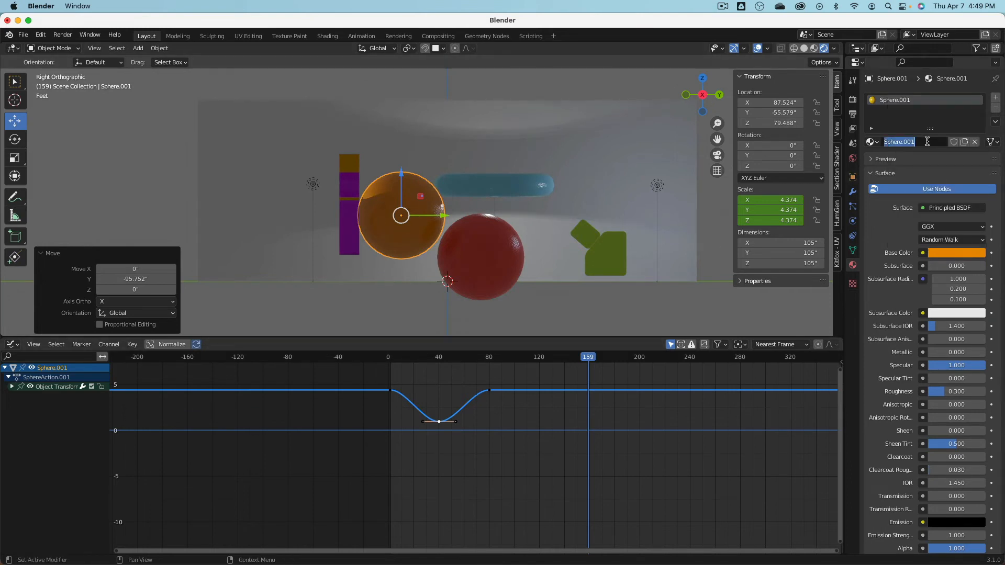
click(927, 141)
text(Orange)
Scrub back to frame 7 and delete all inherited scale keyframes from the orange sphere.
drag(589, 357, 398, 350)
click(410, 240)
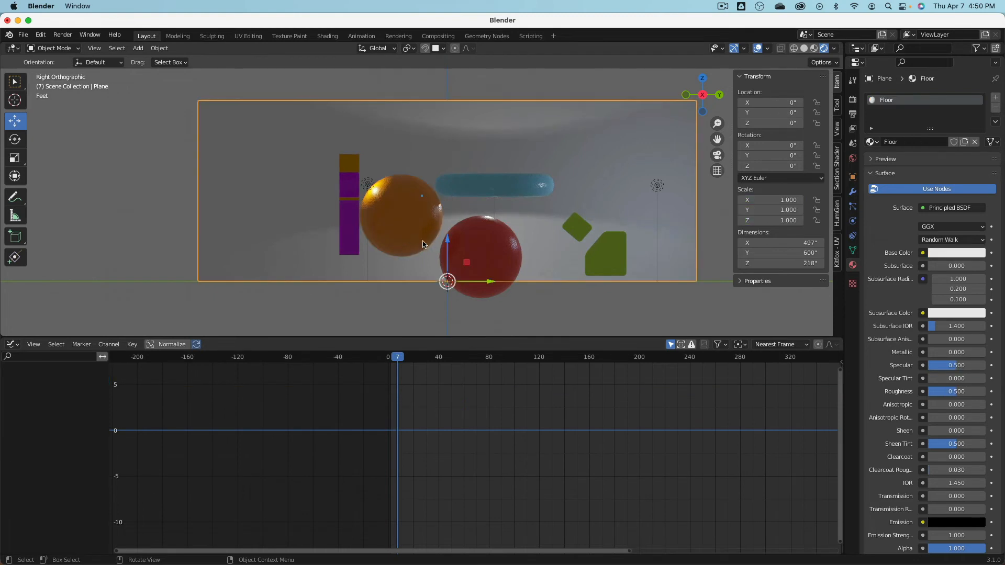
click(425, 243)
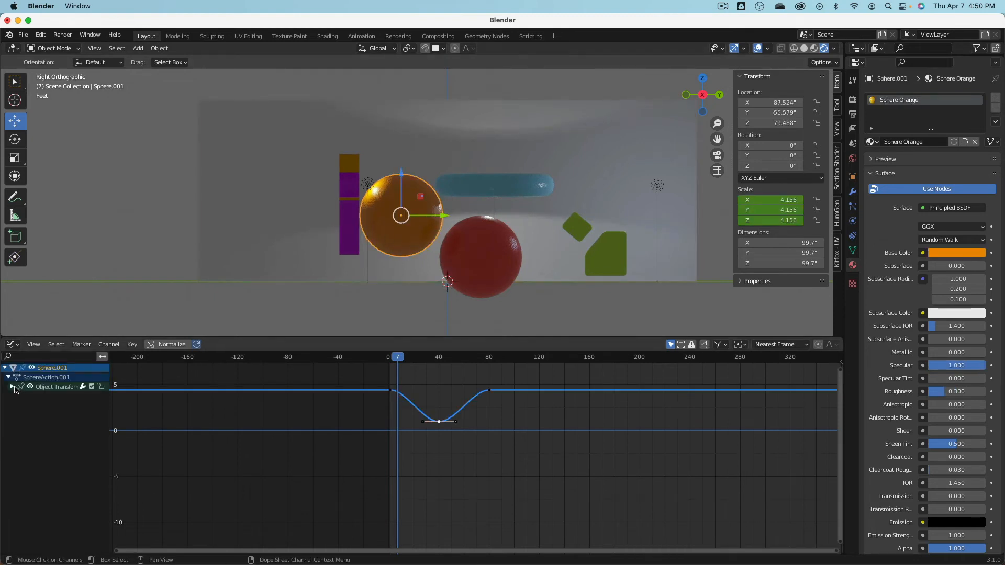
click(13, 387)
key(a)
right_click(493, 433)
click(497, 437)
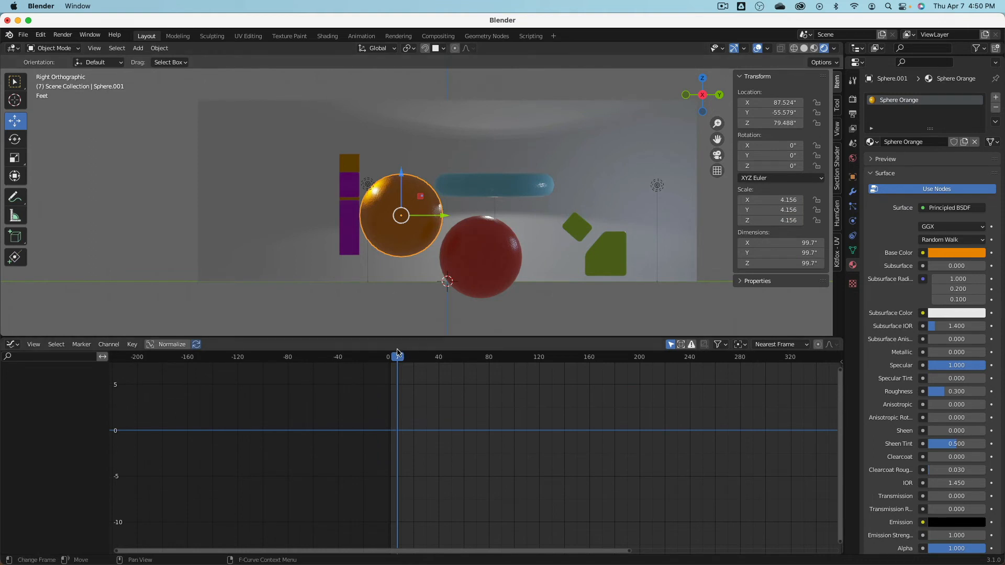
Insert a Location keyframe for the orange sphere at frame 1.
mouse_move(397, 360)
mouse_down()
mouse_move(616, 361)
mouse_move(390, 366)
mouse_up()
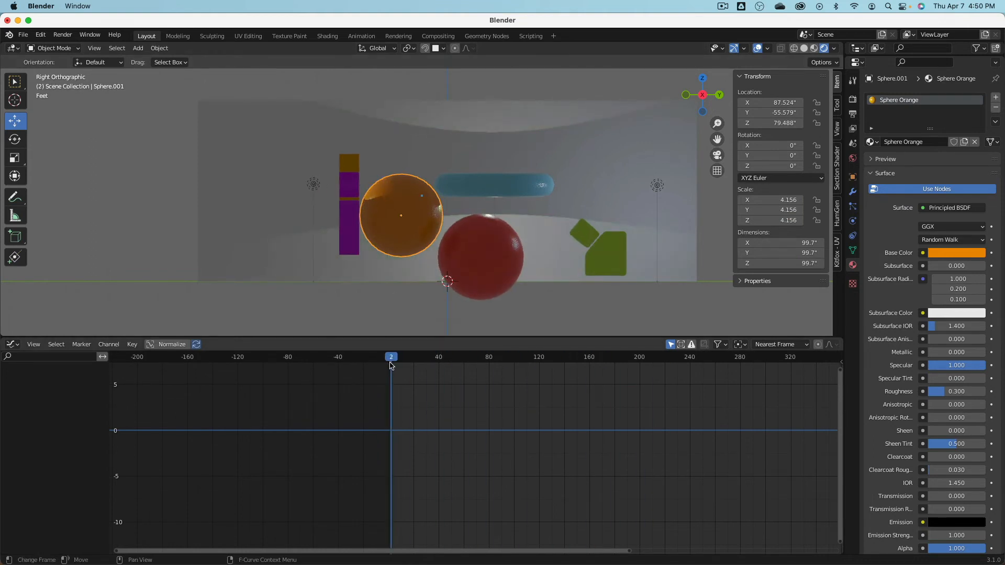
key(i)
click(443, 233)
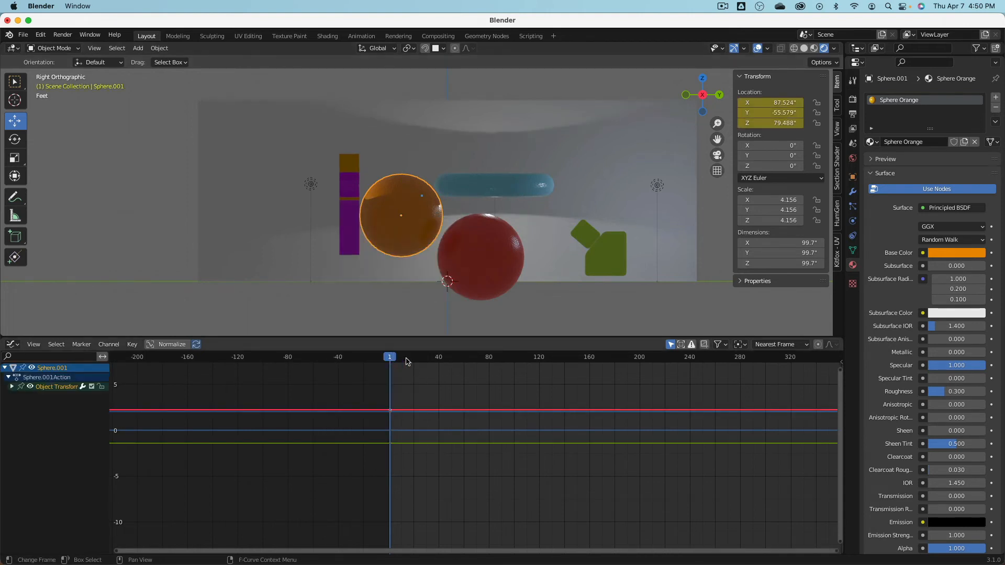
At frame 160, move the orange sphere about 192 inches along Y, insert a Location keyframe, and scrub to check the motion.
drag(407, 361, 590, 362)
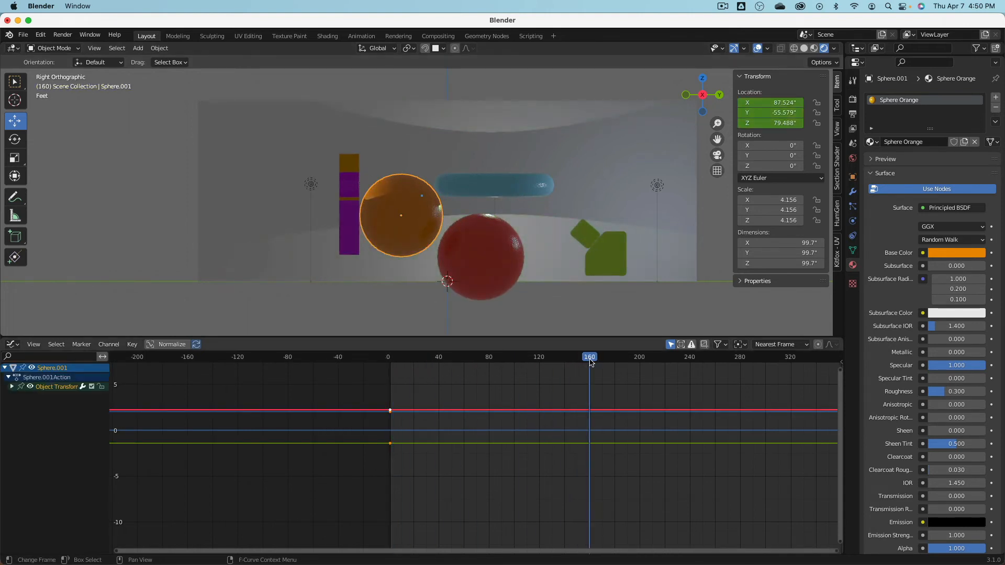
drag(444, 222, 604, 221)
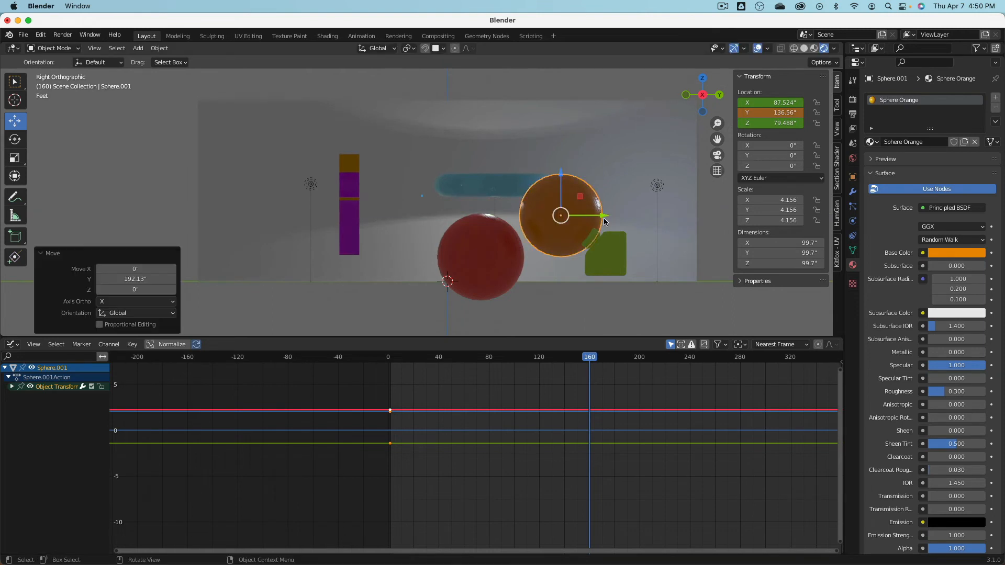
key(i)
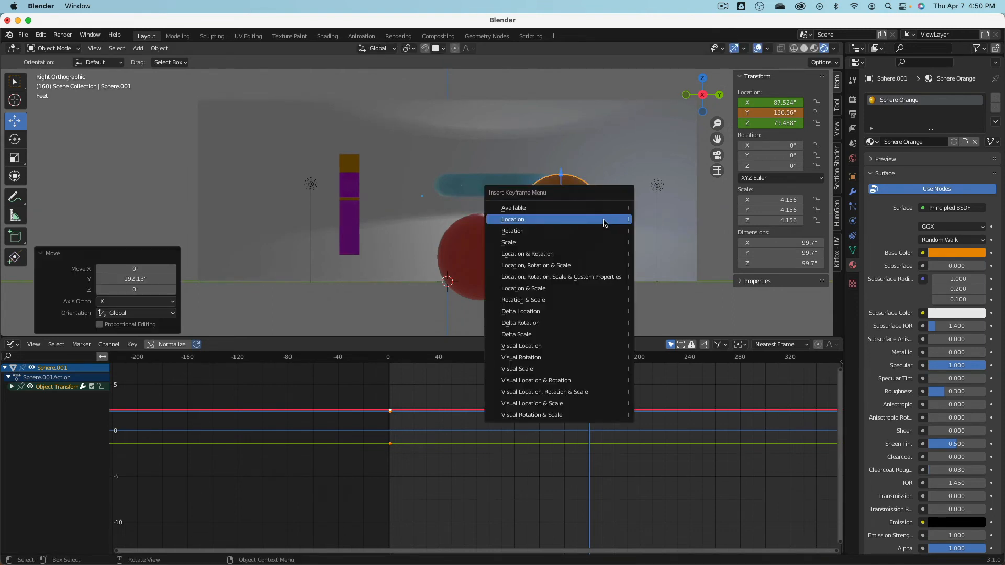
click(604, 223)
mouse_move(591, 362)
mouse_down()
mouse_move(393, 366)
mouse_move(584, 375)
mouse_up()
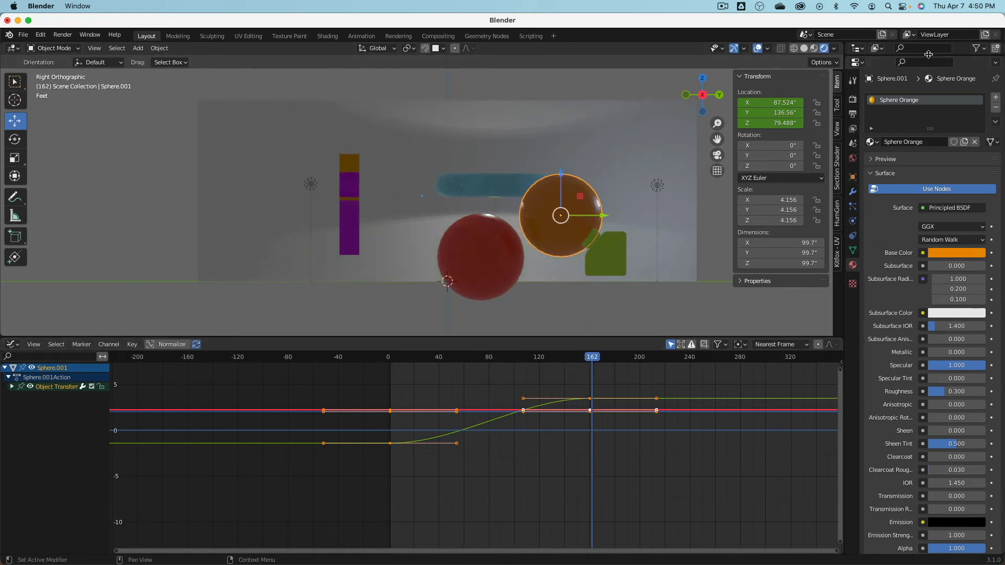
Enlarge the Outliner, collapse the existing Collection, and create a new collection named Out.
drag(928, 54, 928, 388)
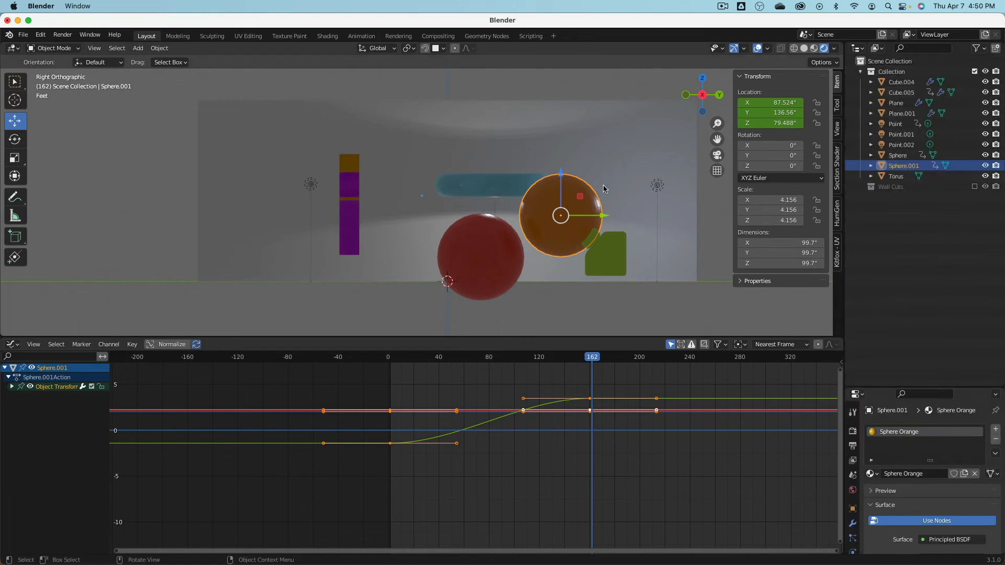
click(860, 73)
right_click(875, 125)
click(878, 124)
double_click(902, 92)
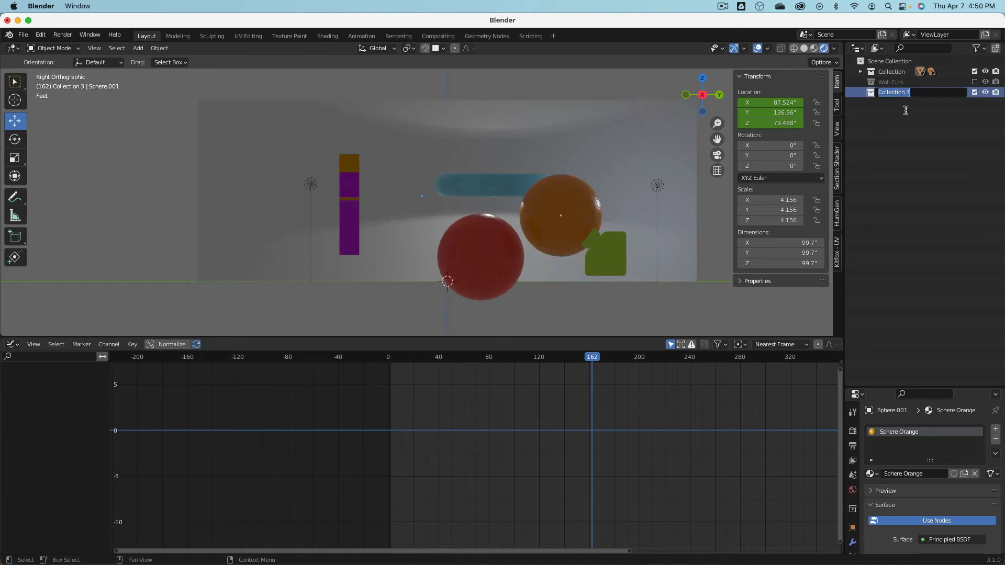
text(Out)
key(Return)
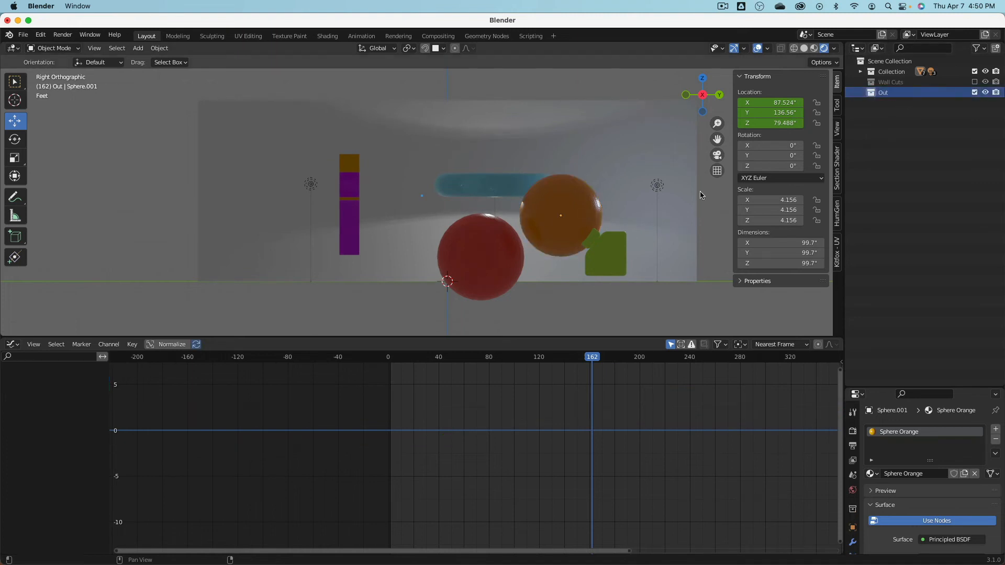
Move the orange sphere into the Out collection and exclude that collection from the view layer.
click(579, 199)
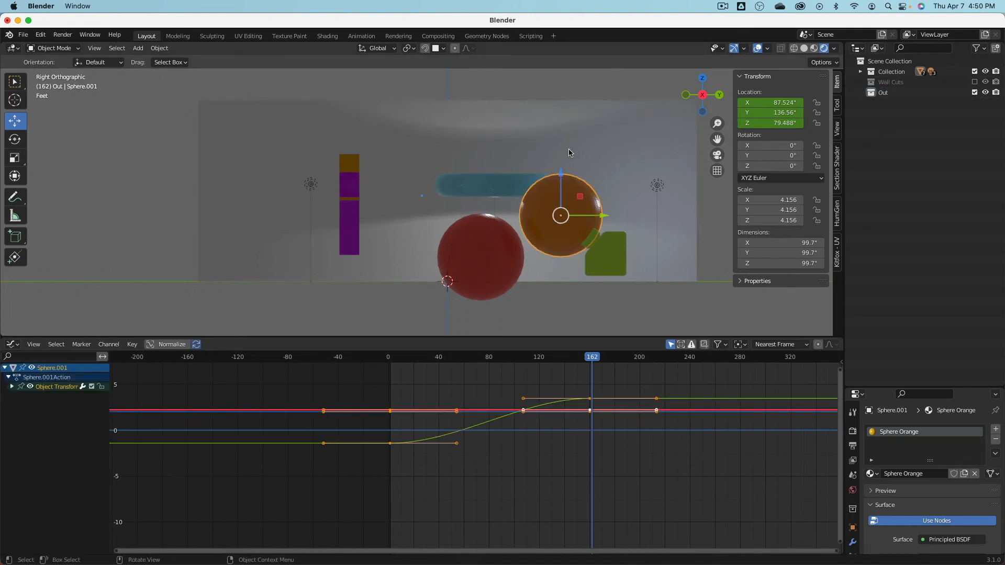
key(m)
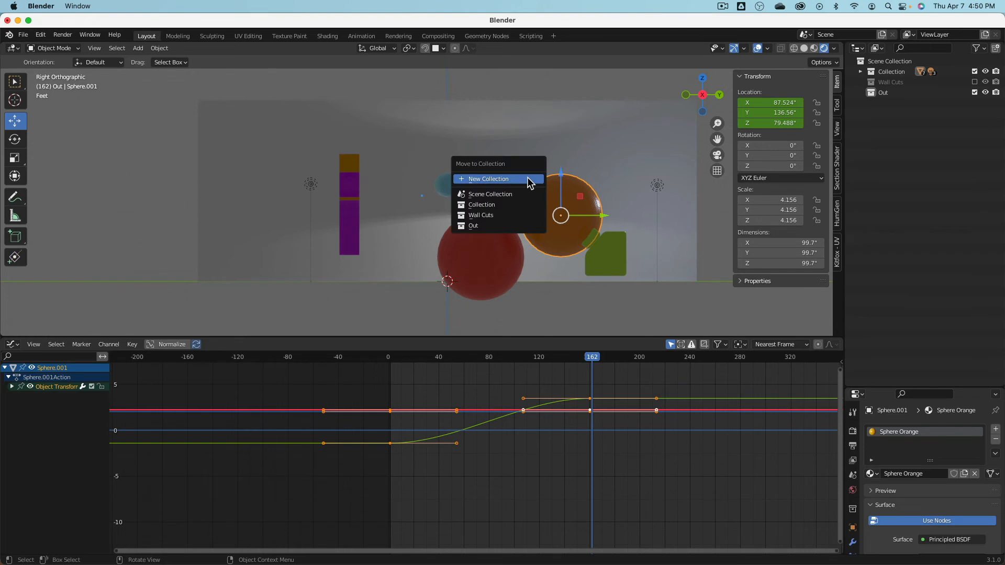
click(516, 226)
click(974, 92)
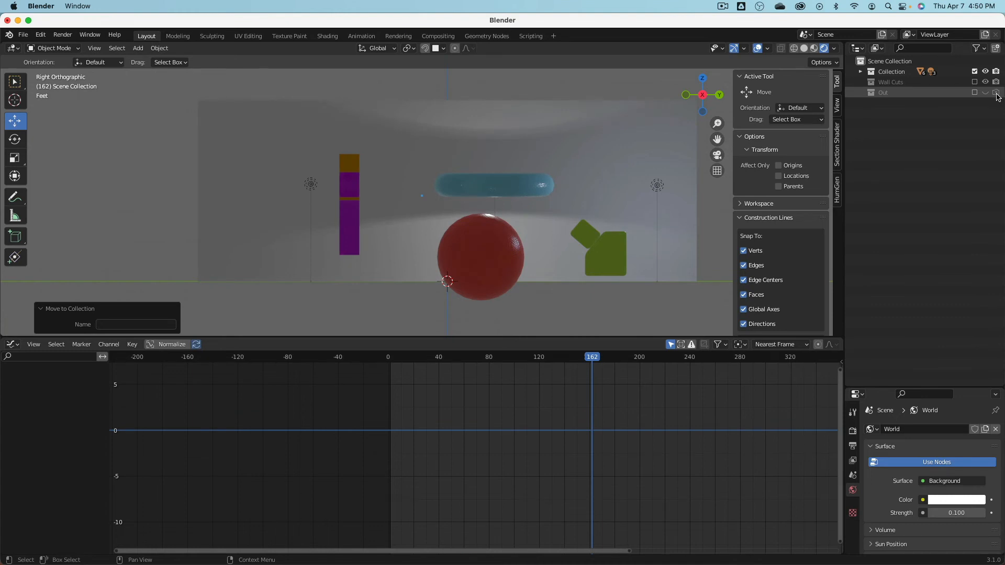
Add a Boolean modifier in Difference mode to the red sphere with Sphere.001 as its object, keeping the Out collection excluded.
click(501, 248)
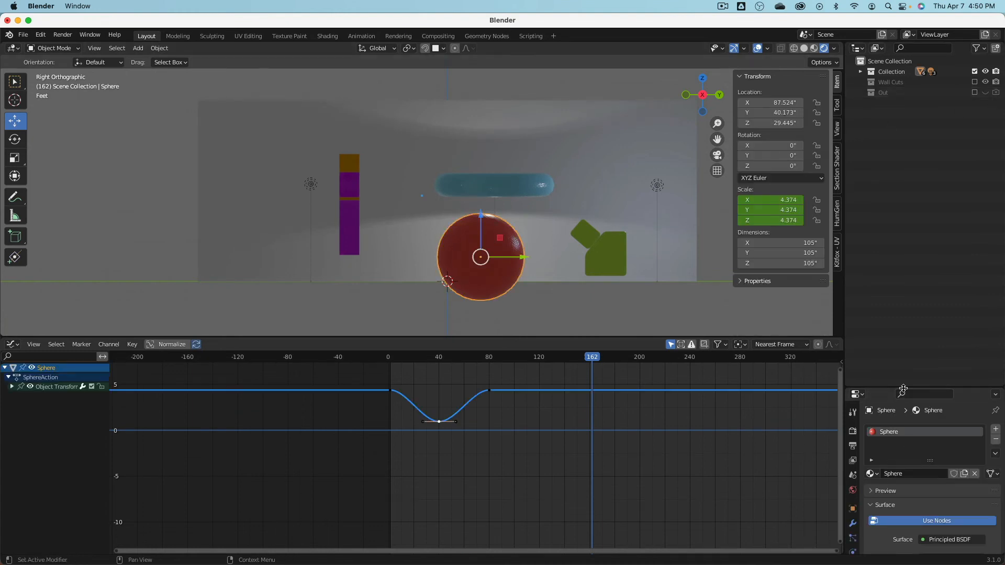
drag(903, 390, 902, 177)
click(852, 312)
click(908, 217)
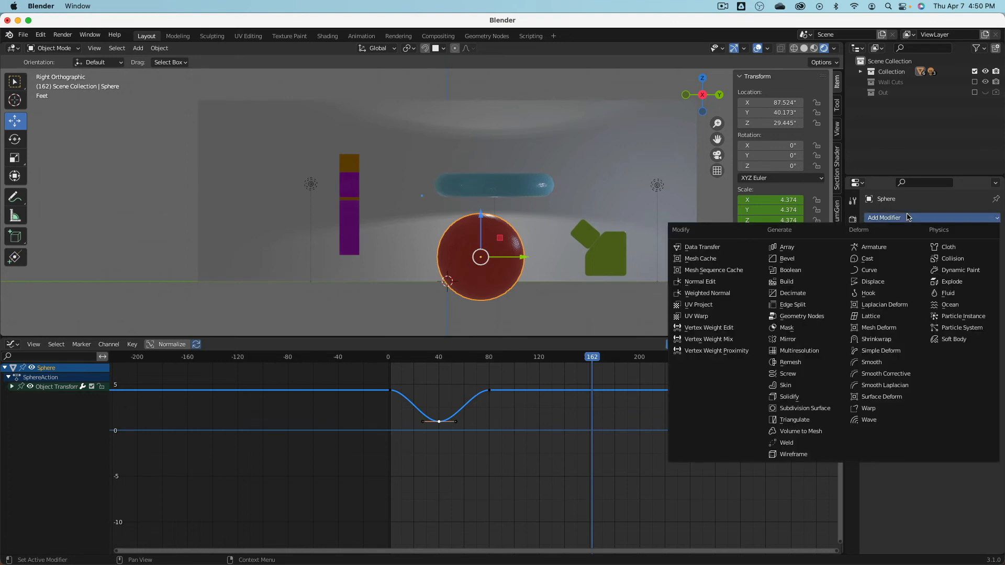
click(821, 270)
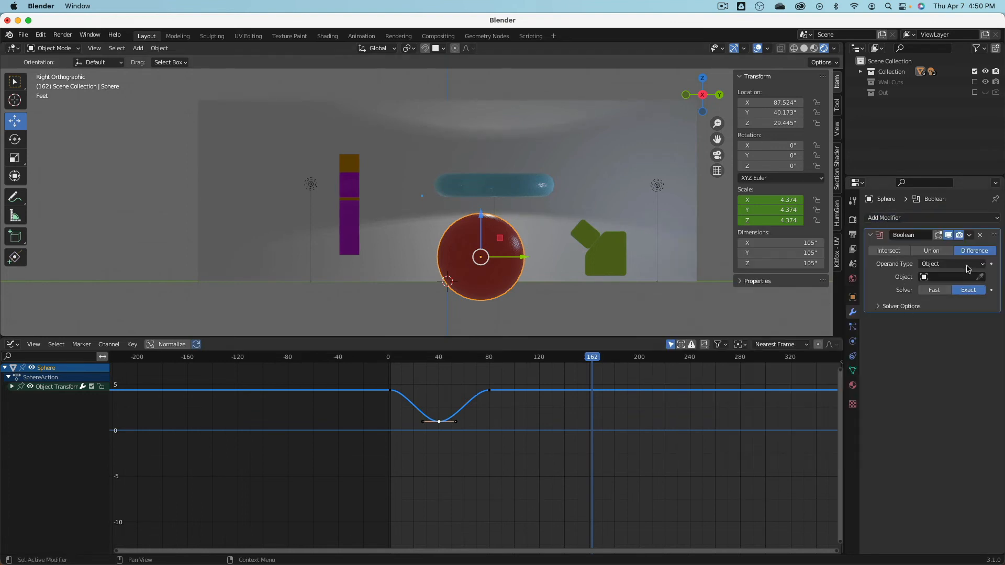
click(942, 278)
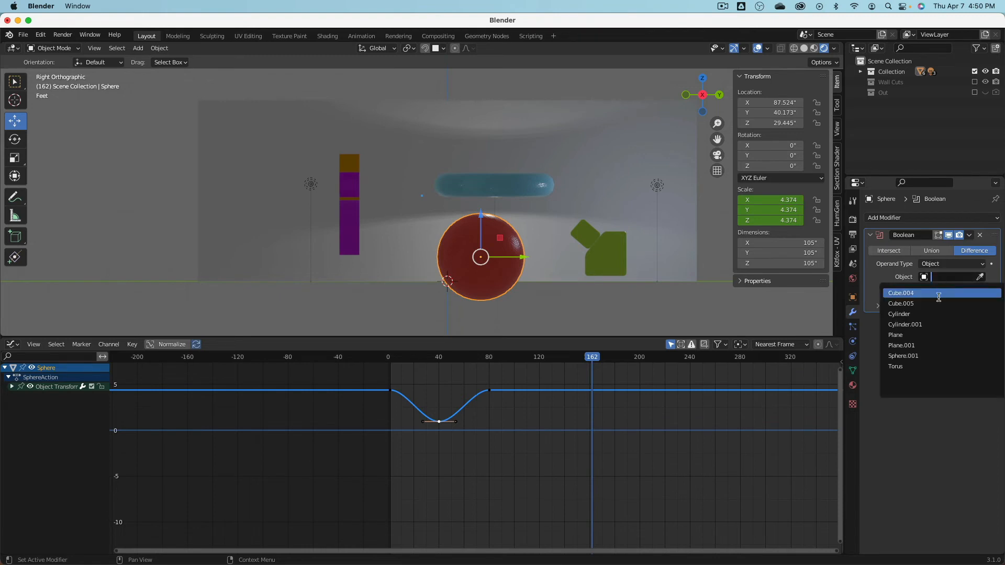
click(938, 356)
click(974, 93)
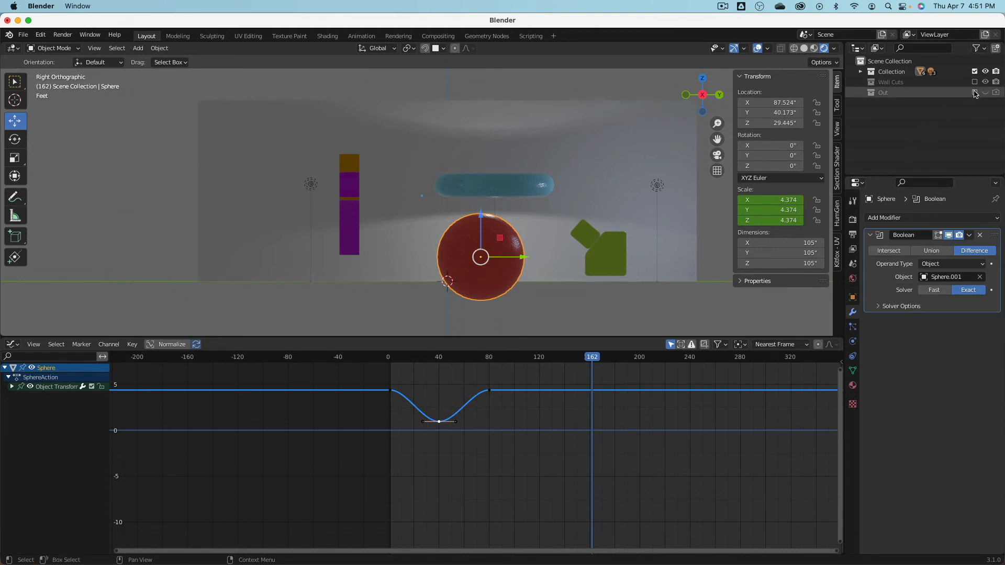
click(975, 93)
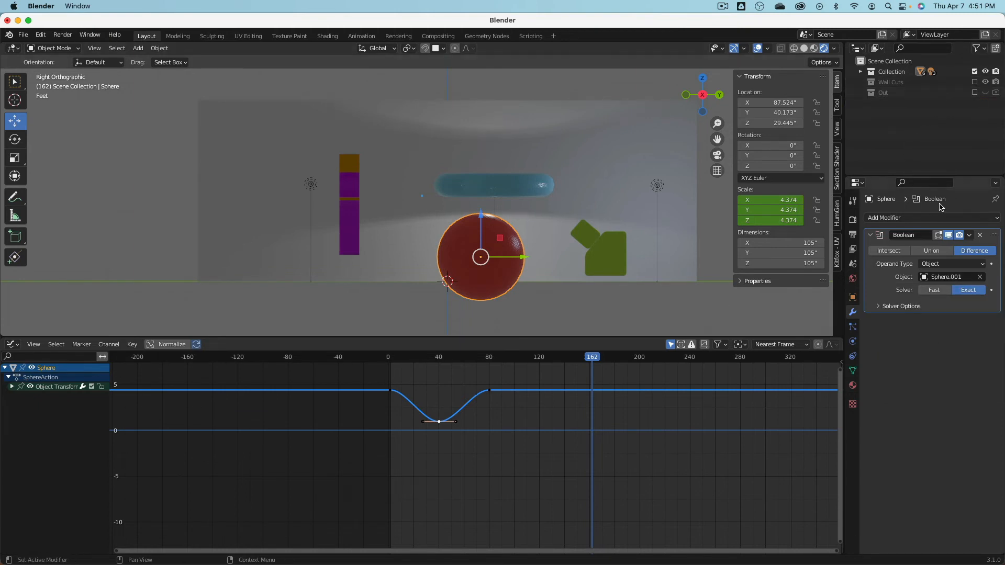
Scrub the timeline back to frame 78 and examine the Boolean cut in the red sphere from an angled perspective.
click(586, 357)
drag(586, 358, 486, 362)
middle_drag(542, 244, 518, 275)
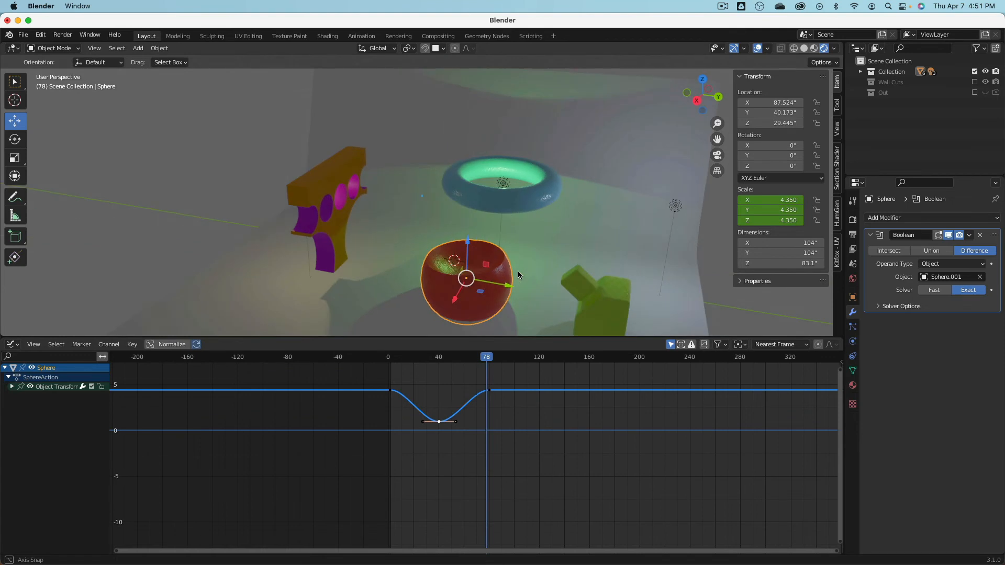
Add a second material slot with Sphere Orange to the red sphere and scrub to frame 101 to check the cut surface.
click(853, 385)
click(996, 217)
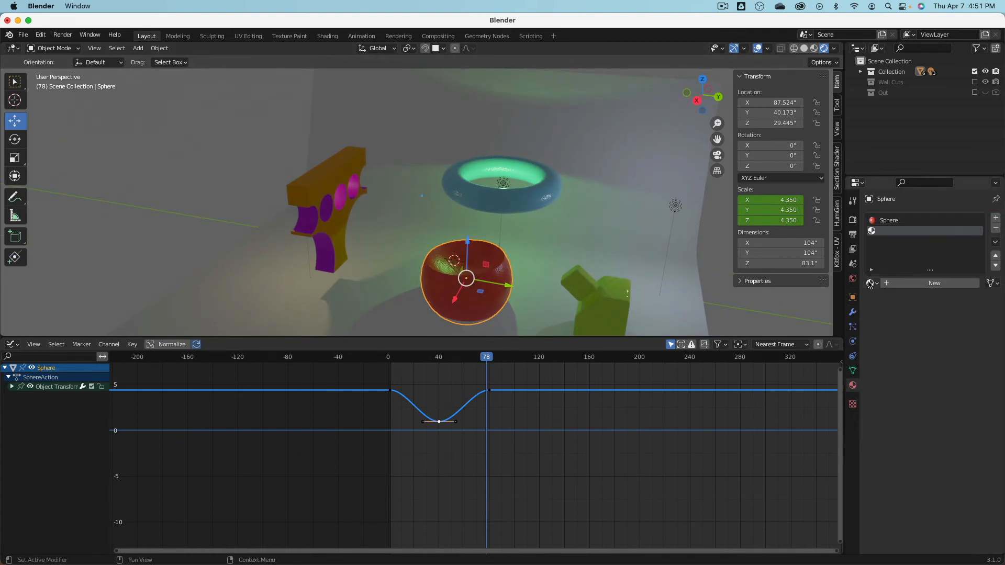
click(869, 283)
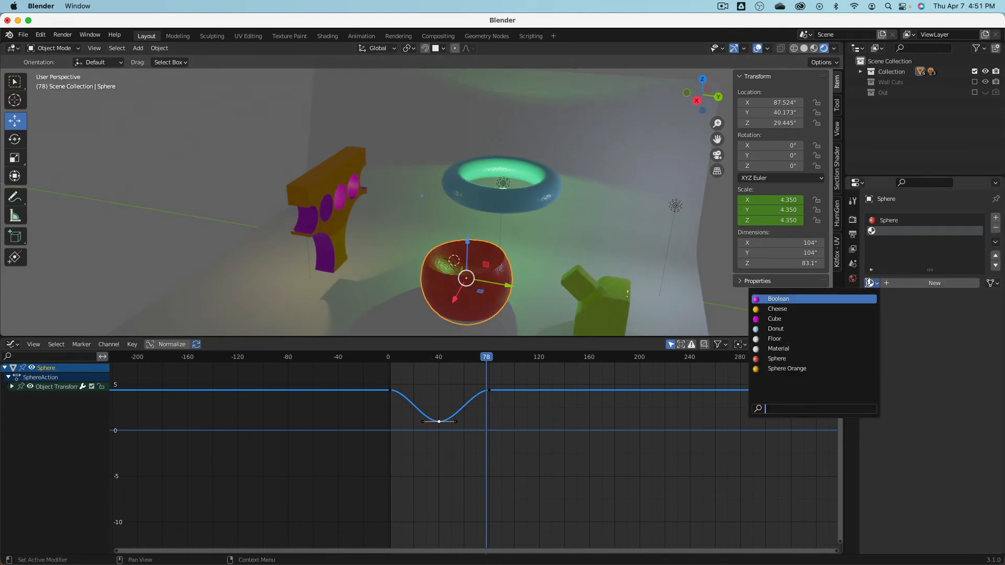
click(814, 368)
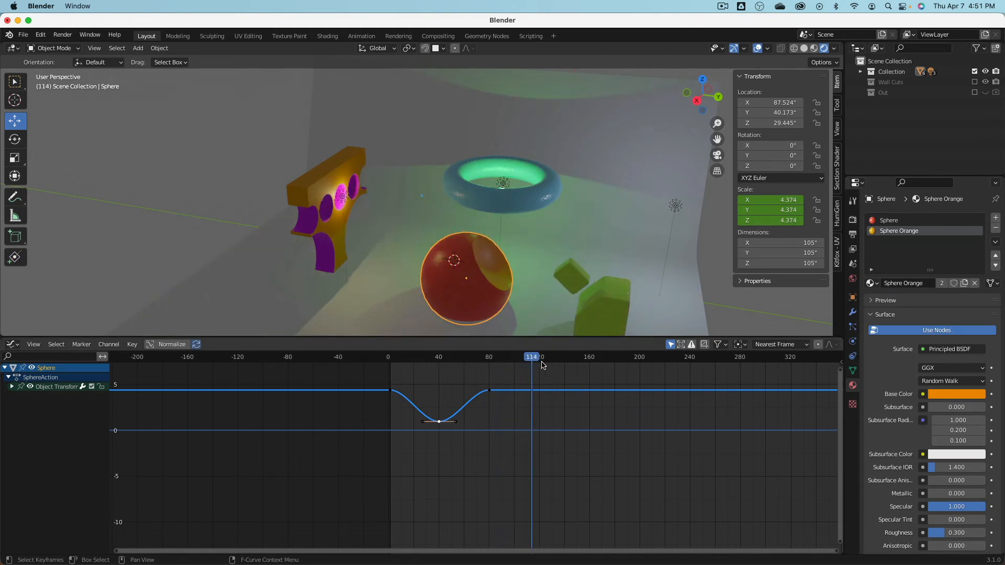
drag(486, 360, 515, 366)
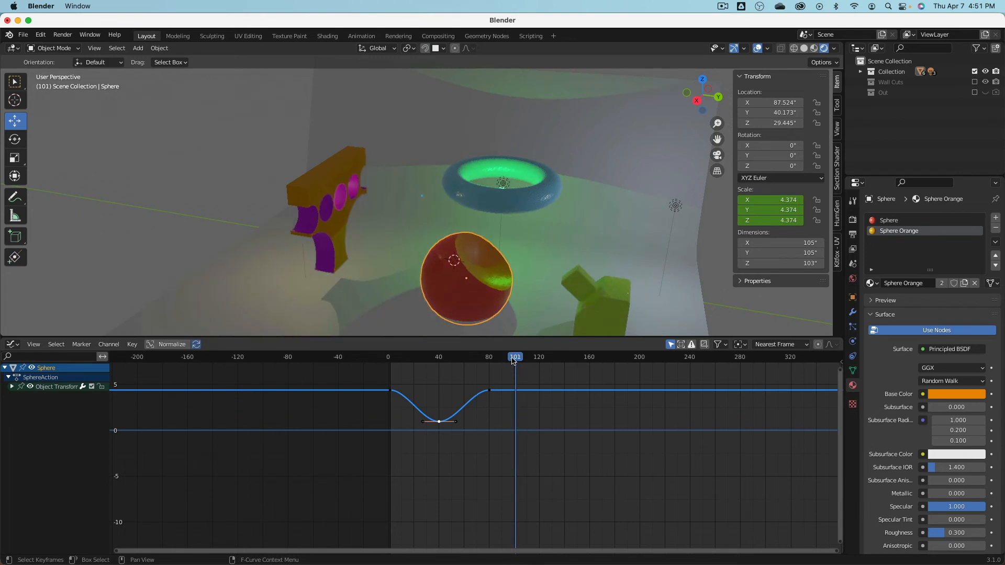
Add a Displace modifier to the blue torus floating above the red sphere.
middle_drag(515, 288, 498, 234)
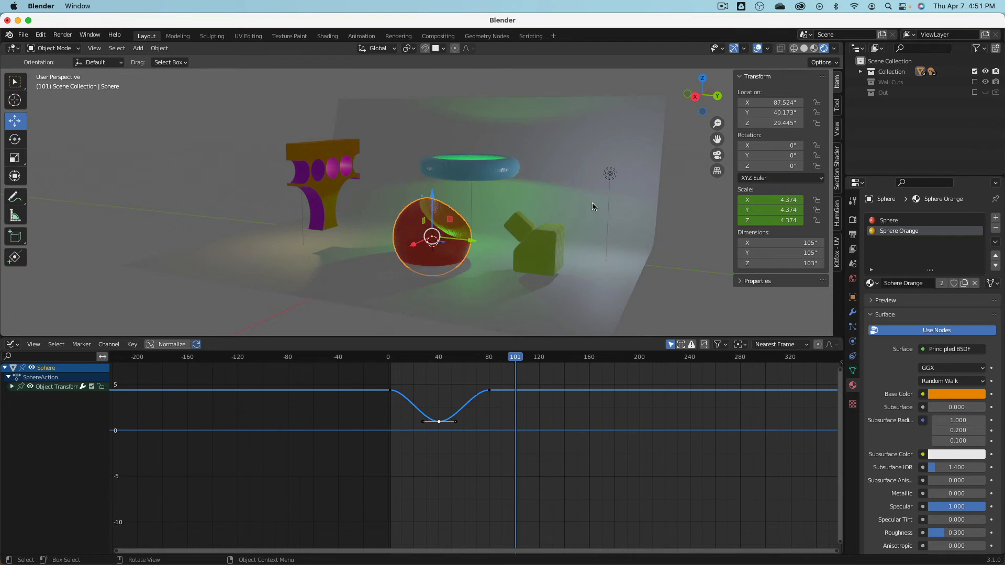
click(482, 179)
click(852, 312)
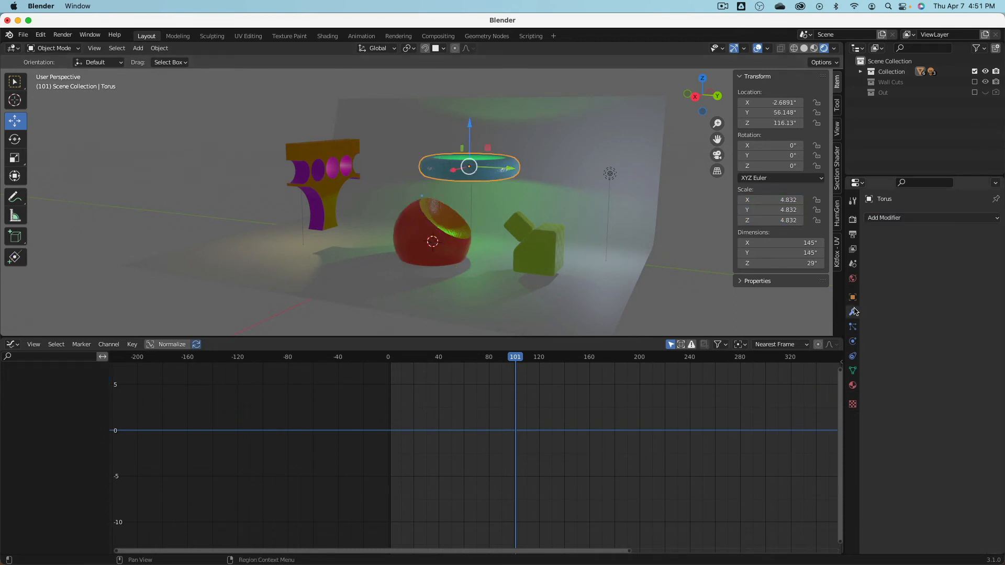
click(910, 218)
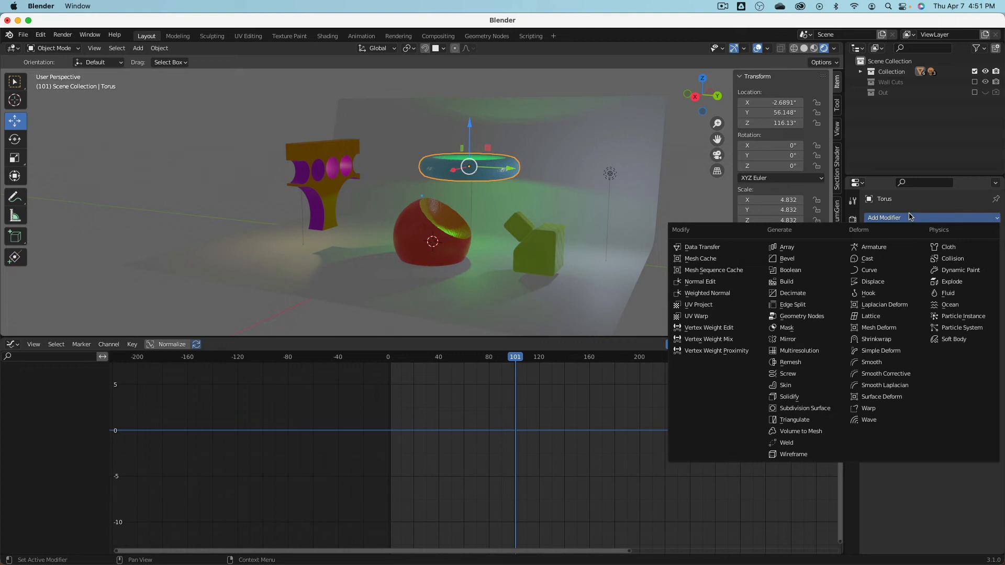
click(895, 285)
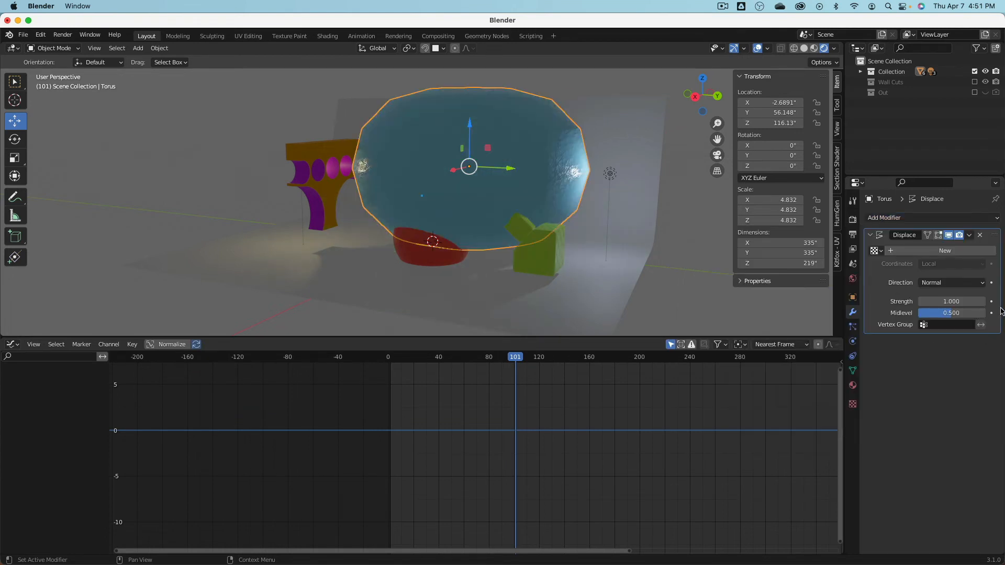
Create a new texture for the torus's Displace modifier and set its type to Voronoi.
click(920, 252)
click(992, 252)
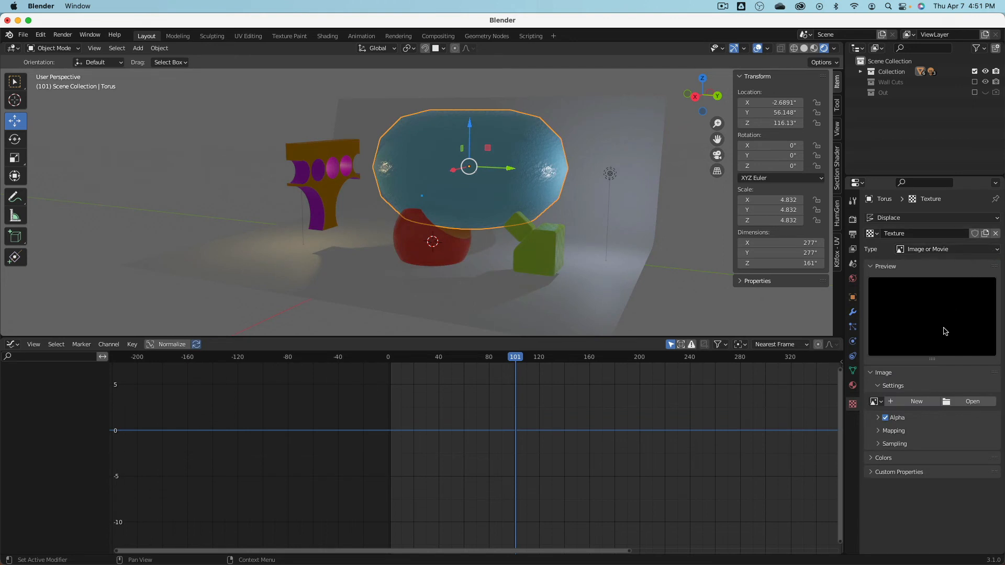
click(919, 403)
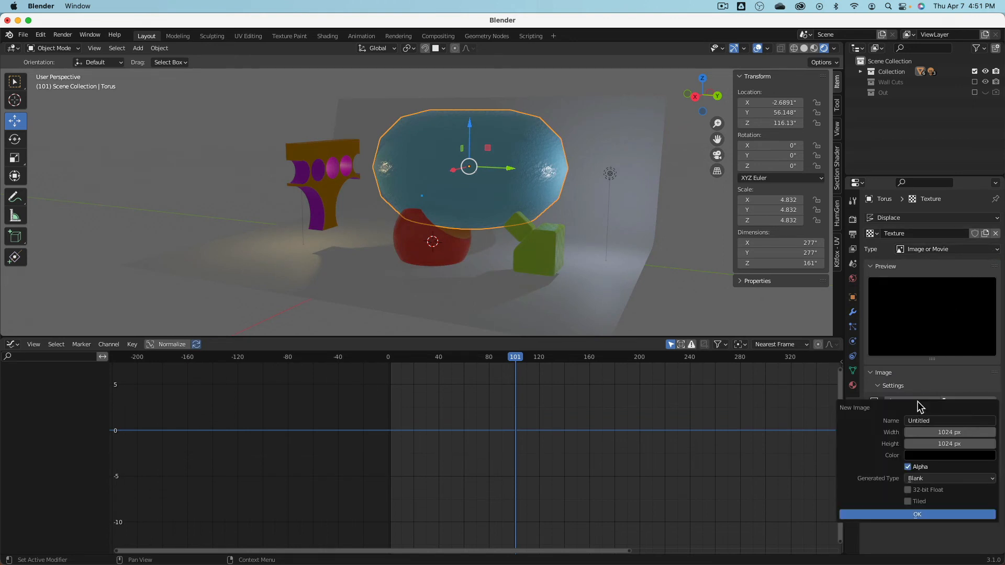
click(736, 432)
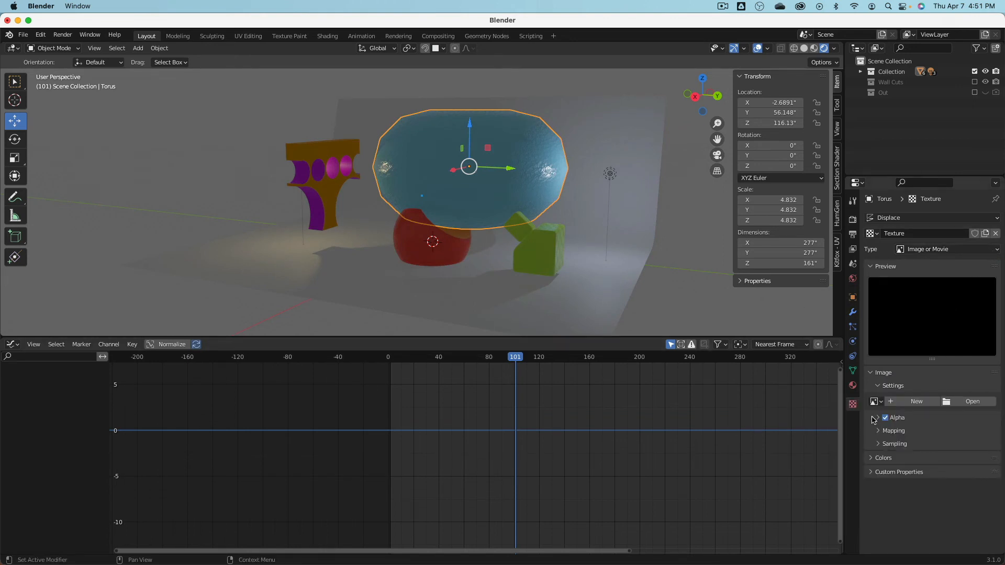
click(925, 250)
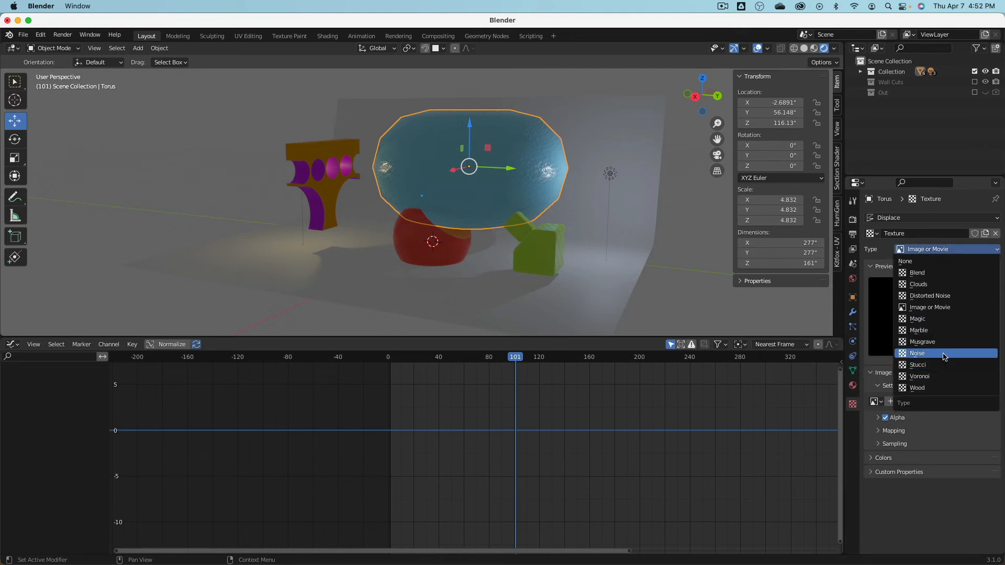
click(940, 376)
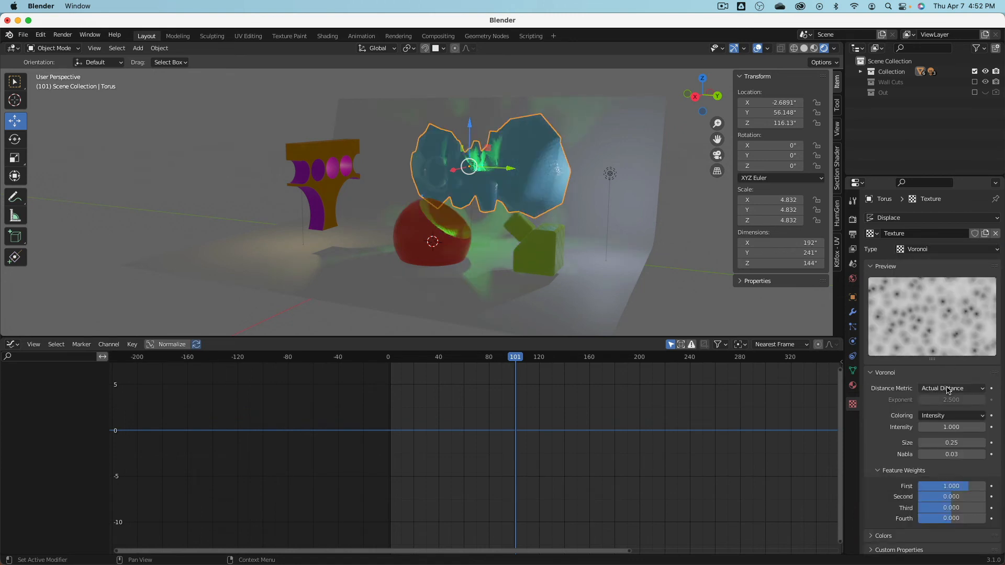
Lower the Voronoi texture's First feature weight and set its Size to 0.07, fine-tuning the size by eye.
drag(959, 488, 926, 488)
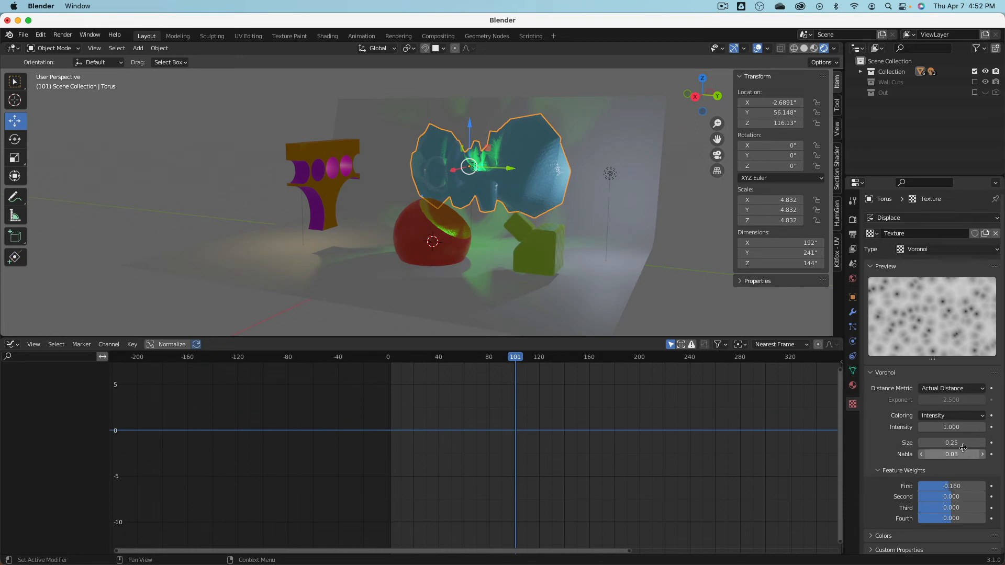
click(967, 445)
text(0.07)
key(Return)
drag(952, 443, 968, 442)
middle_drag(602, 173, 649, 212)
Set the Strength of the torus's Displace modifier to 0.
click(852, 312)
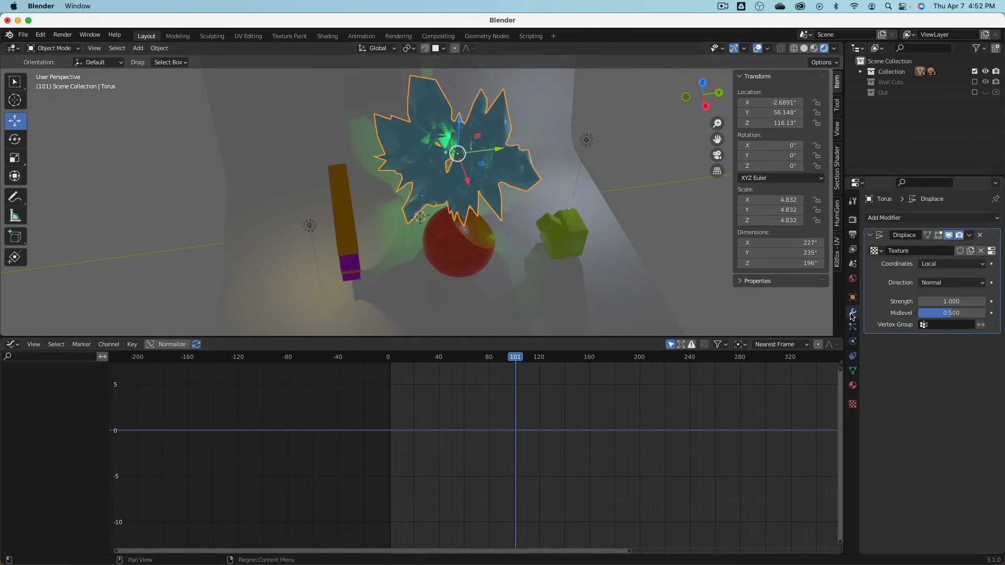
drag(941, 303, 898, 303)
click(951, 302)
text(0)
key(Return)
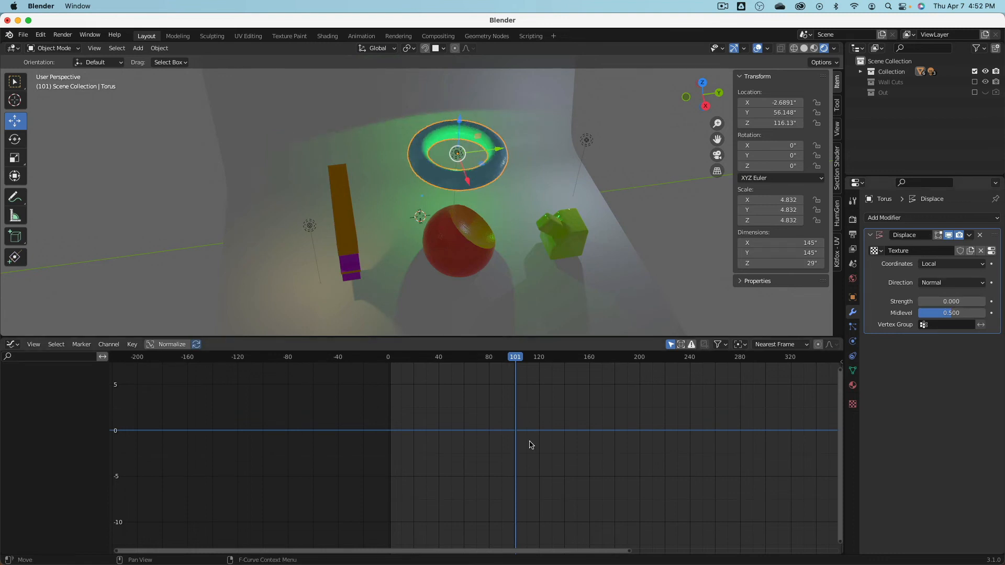
Keyframe the torus's Displace Strength at 0 on frame 1 and on frame 40.
middle_drag(537, 377, 523, 360)
mouse_move(390, 359)
mouse_down()
mouse_move(379, 359)
mouse_move(377, 344)
mouse_up()
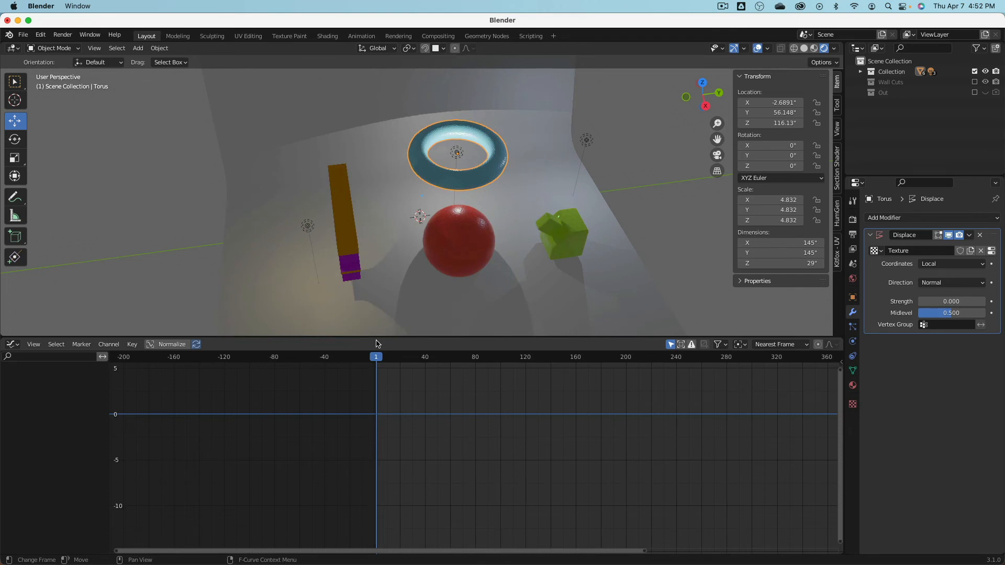
middle_drag(460, 309, 444, 285)
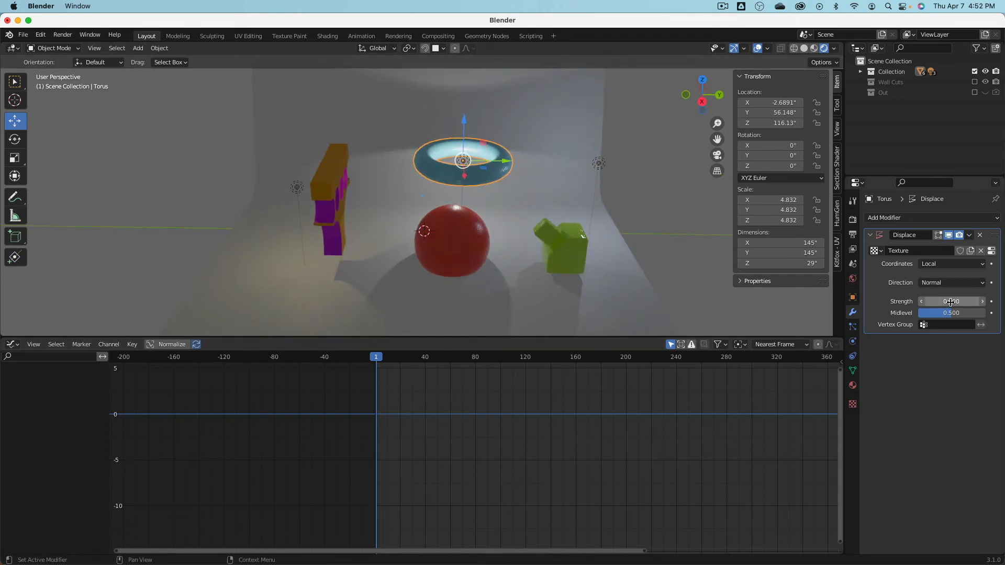
key(i)
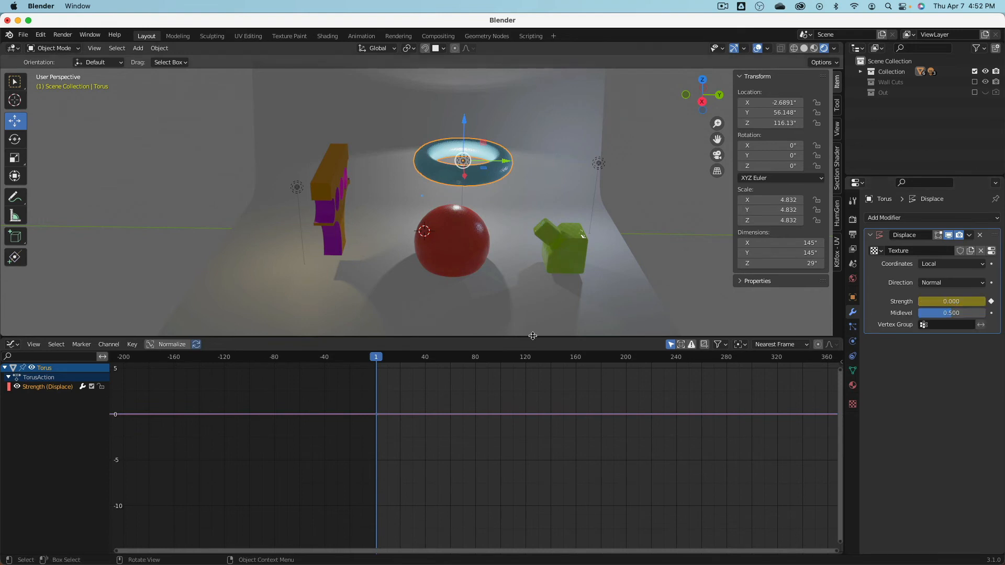
drag(383, 359, 424, 342)
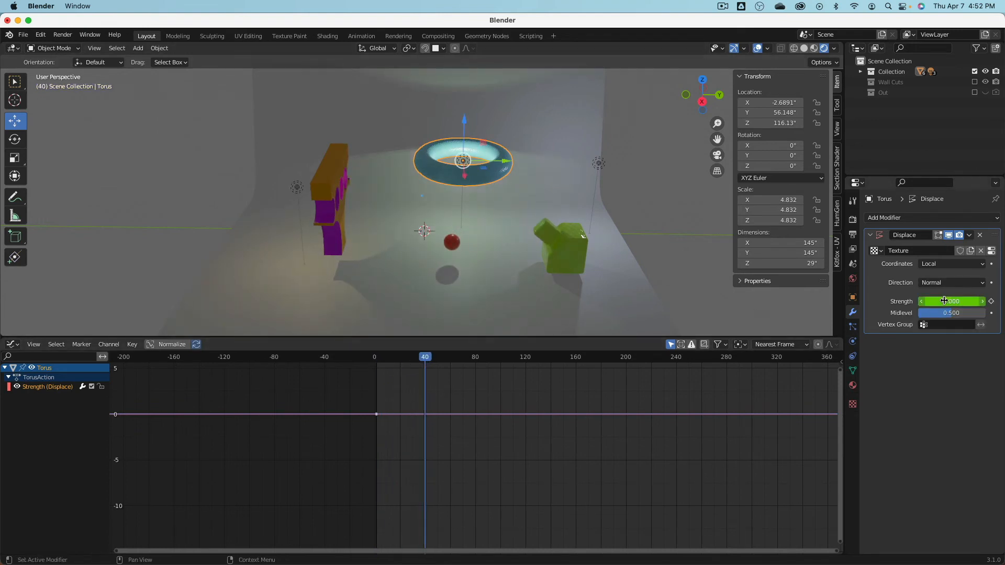
key(i)
Keyframe the torus's Displace Strength at 0.1 on frame 20.
drag(425, 356, 401, 354)
drag(962, 302, 952, 303)
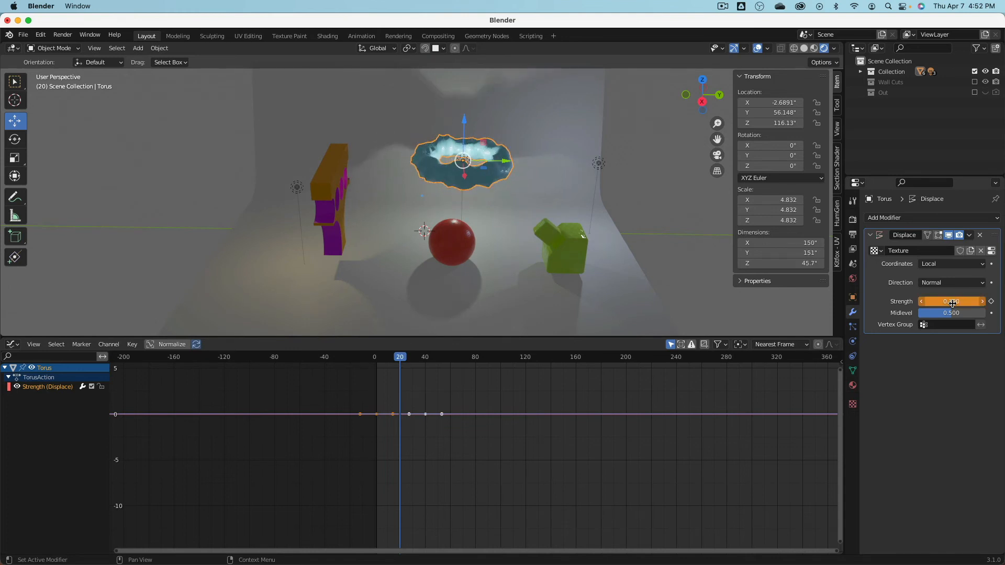
key(i)
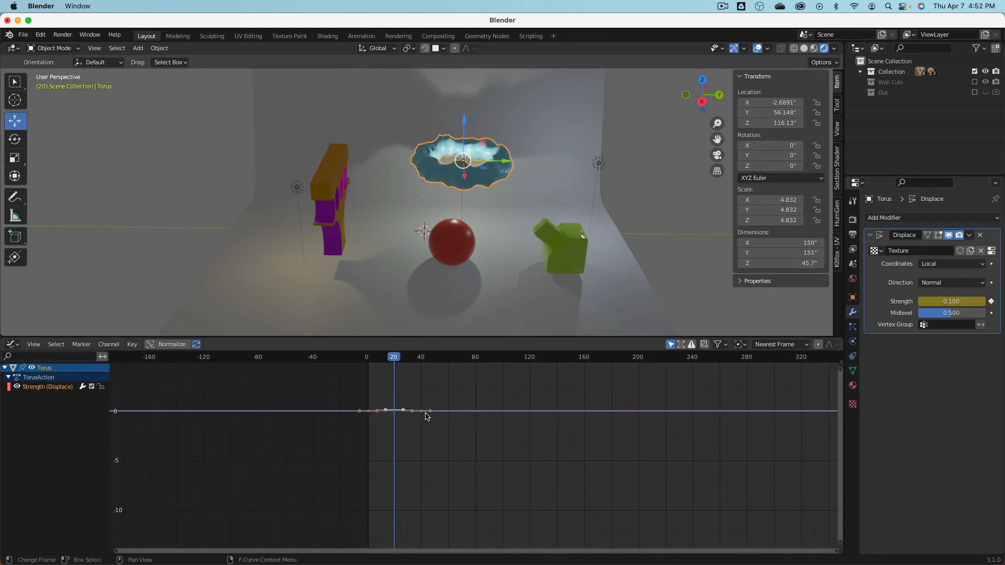
Duplicate the Strength keyframes at frames 20 and 40 along the time axis to frames 60 and 80.
scroll(428, 411, up, 5)
key(Home)
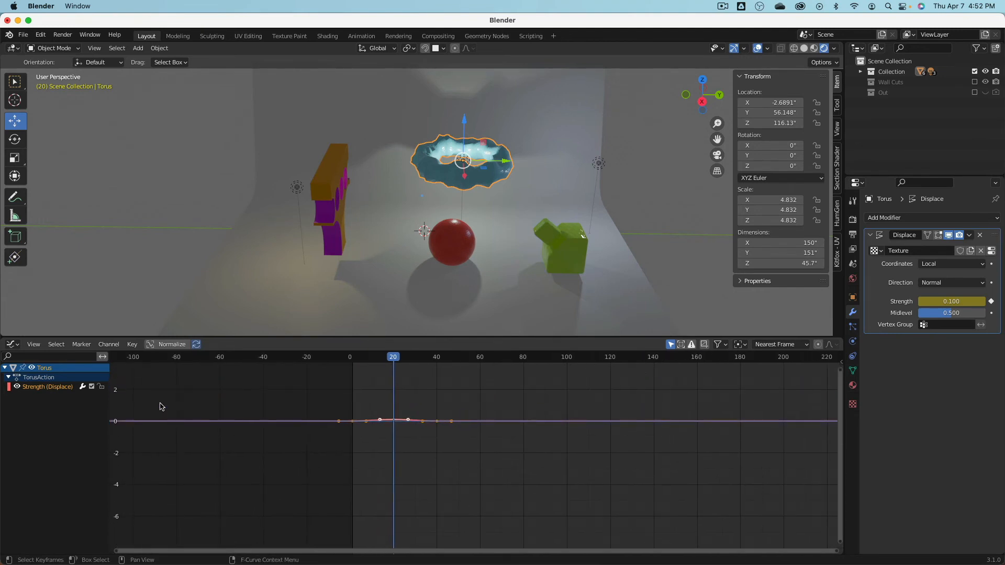
scroll(395, 434, up, 5)
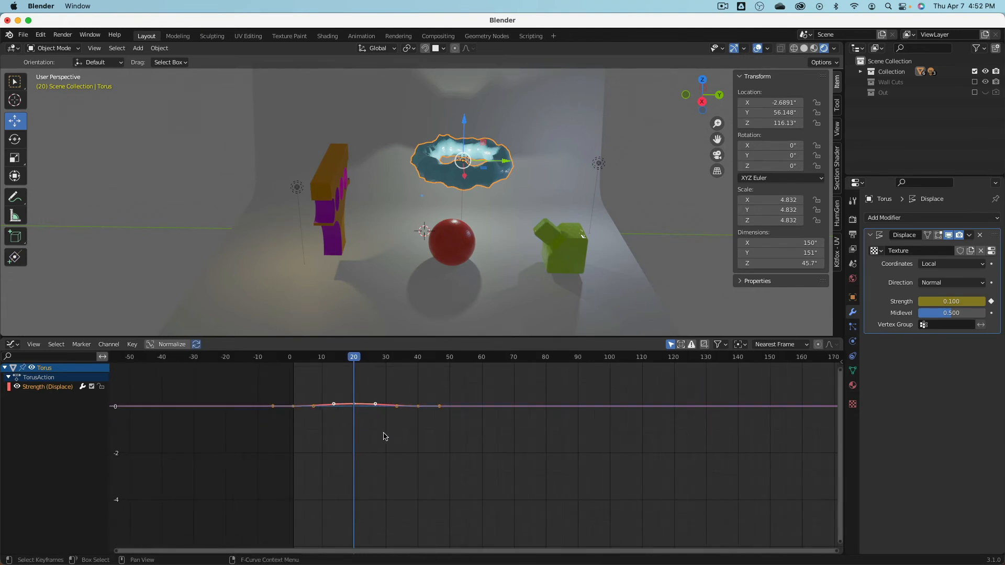
click(380, 433)
click(354, 403)
key(shift+d)
key(x)
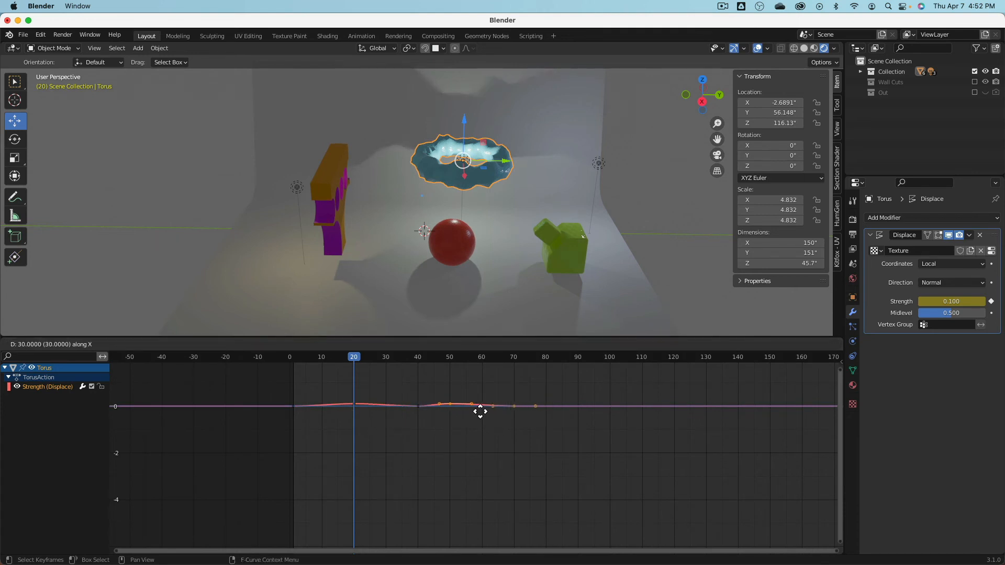
click(514, 410)
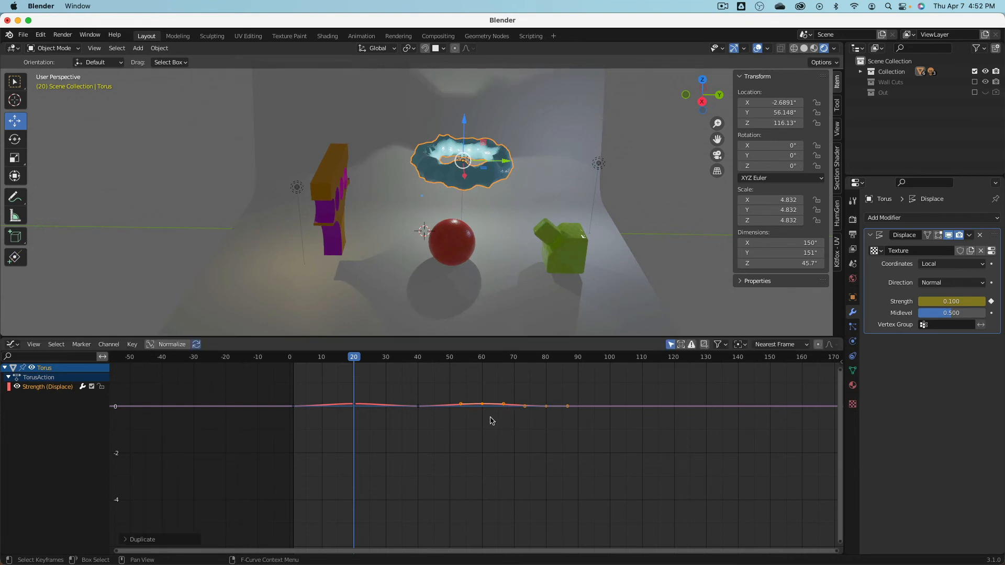
Raise the Strength keyframe at frame 60 vertically to a little over 0.3 and check the torus around frame 63.
click(482, 405)
click(479, 358)
click(484, 368)
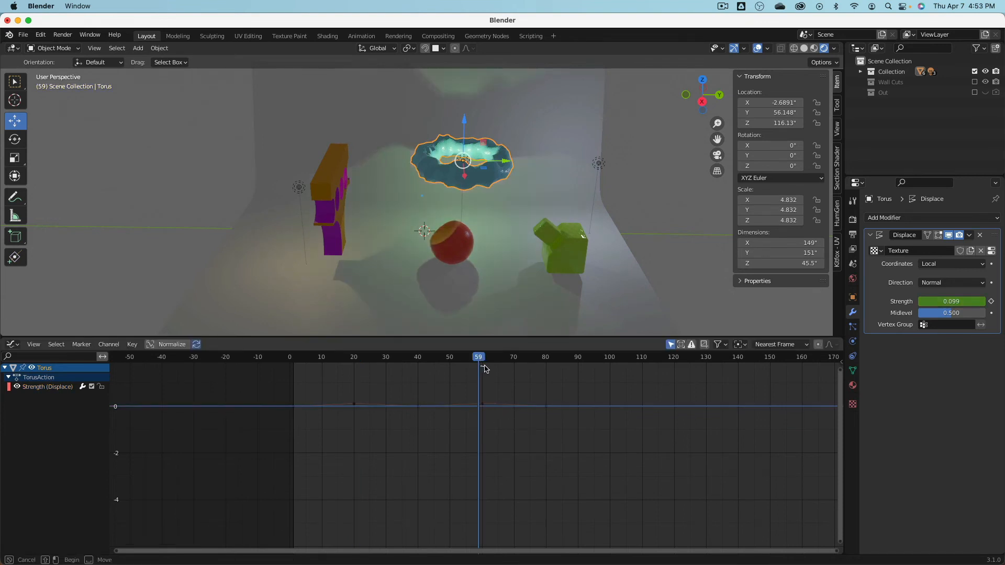
click(485, 360)
click(486, 403)
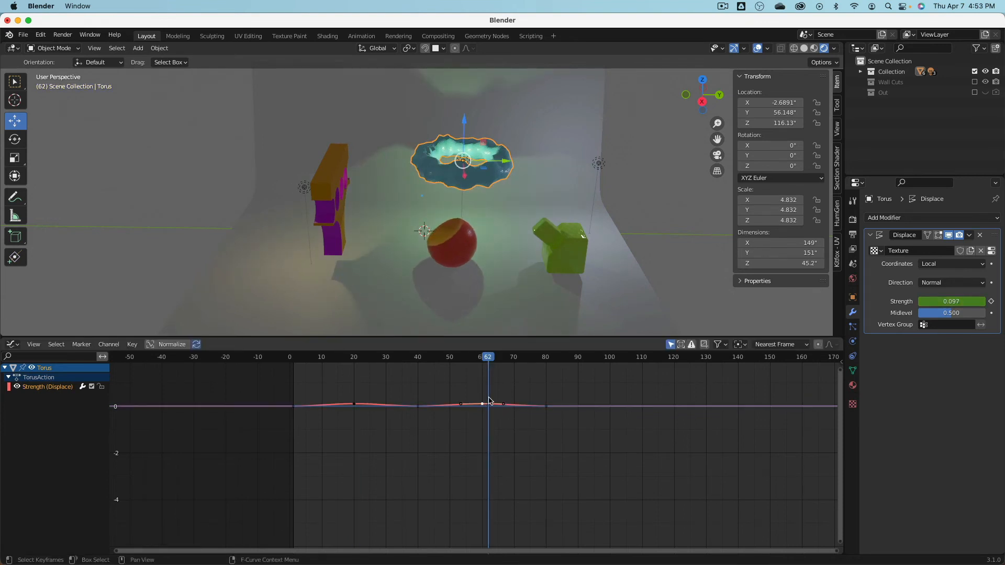
key(g)
key(y)
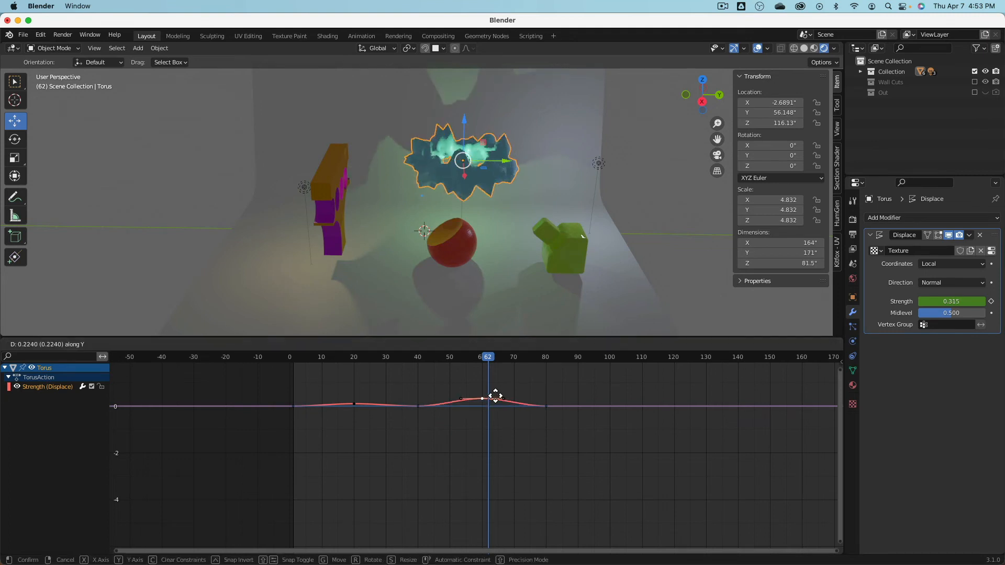
click(496, 397)
mouse_move(487, 360)
mouse_down()
mouse_move(336, 360)
mouse_move(491, 360)
mouse_up()
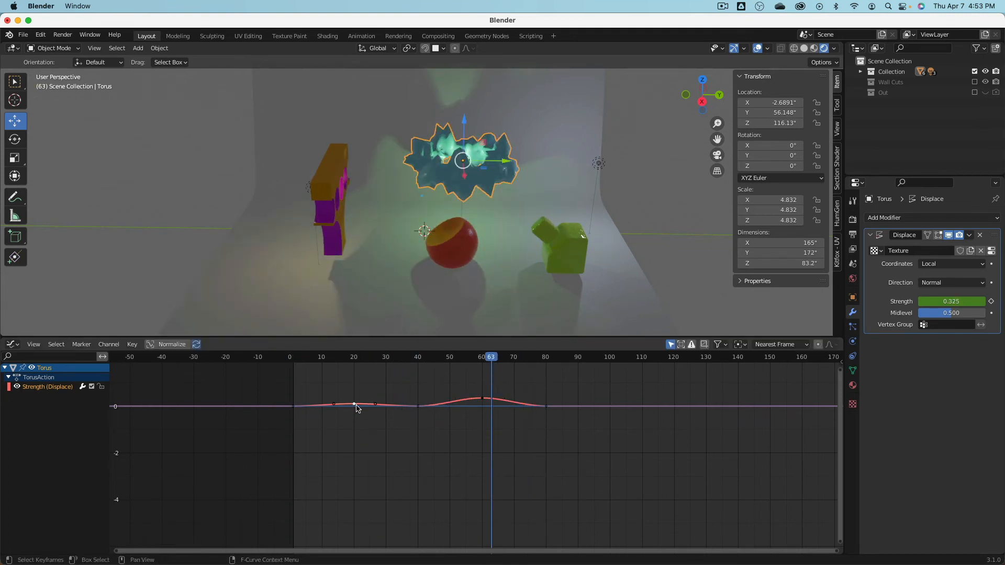
Duplicate the Strength keyframes twice along the time axis, 80 frames apart, repeating the two-bump pattern up to frame 240.
scroll(534, 415, down, 3)
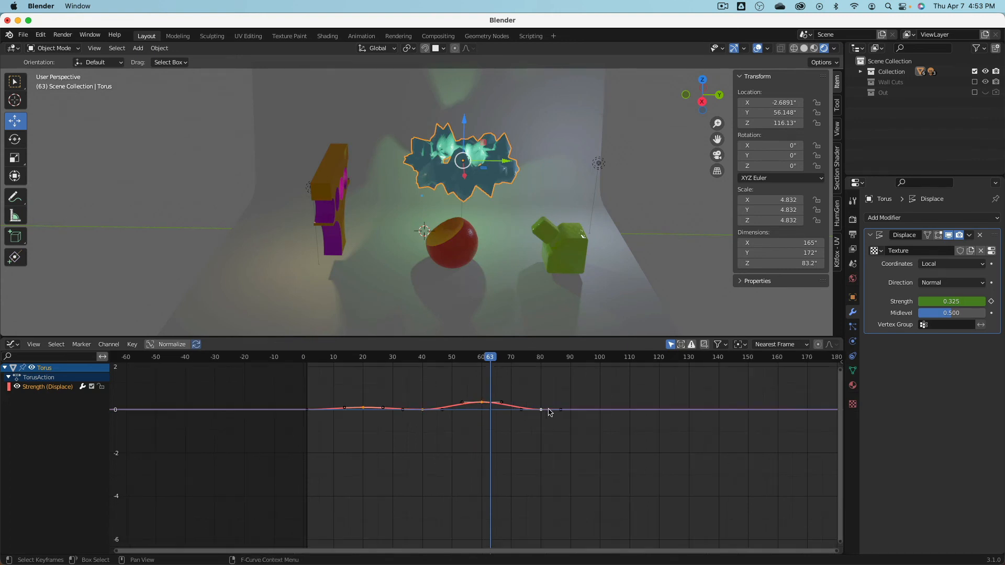
key(shift+d)
key(x)
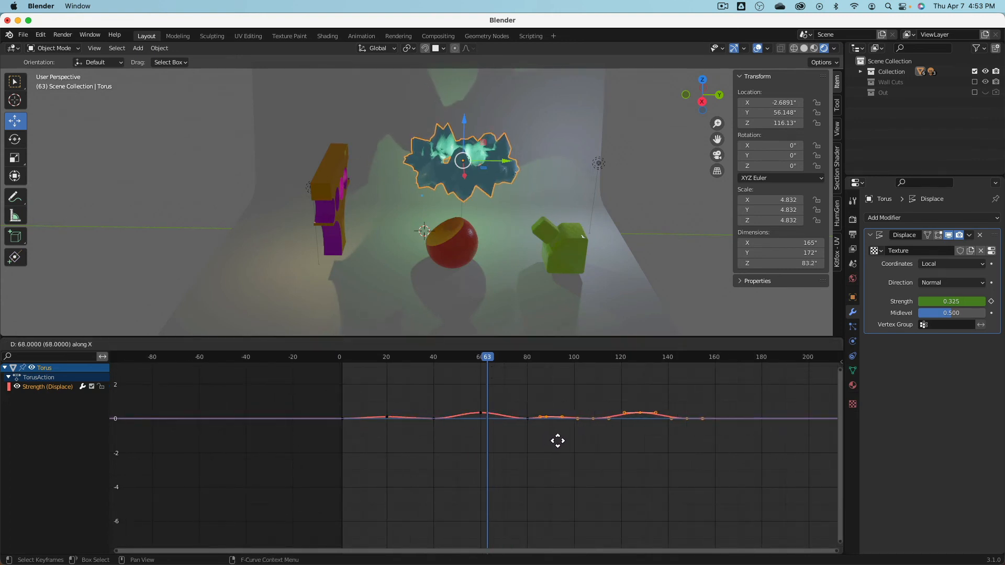
click(585, 442)
scroll(628, 456, down, 3)
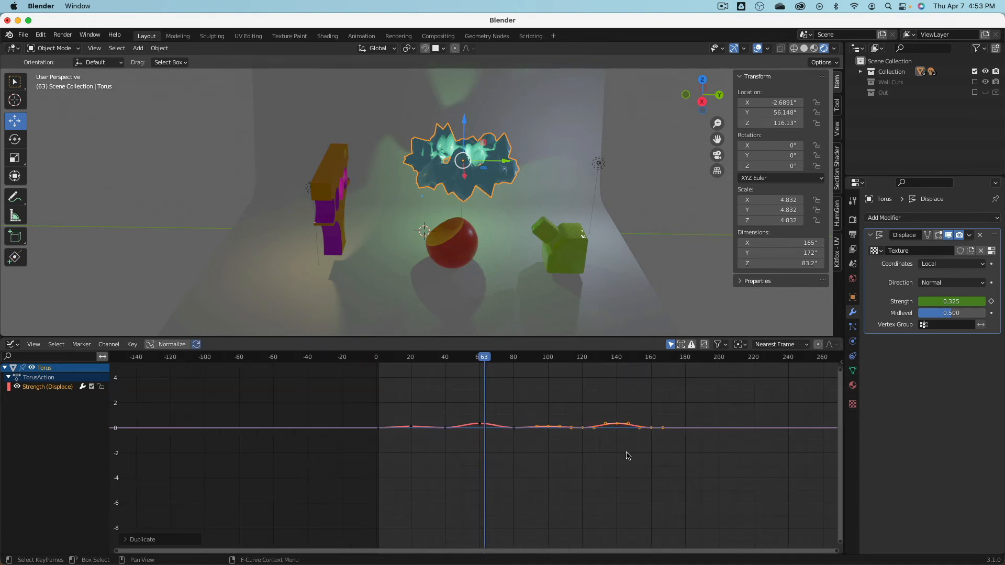
key(shift+d)
key(x)
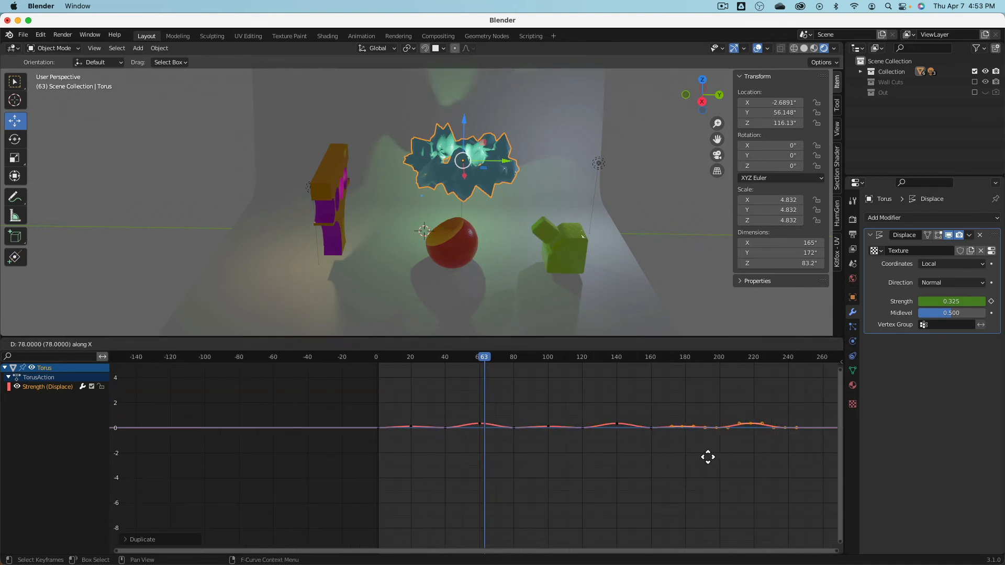
click(710, 457)
Play the animation from frame 0 to examine the torus's displacement together with the rest of the scene.
drag(484, 356, 376, 357)
key(space)
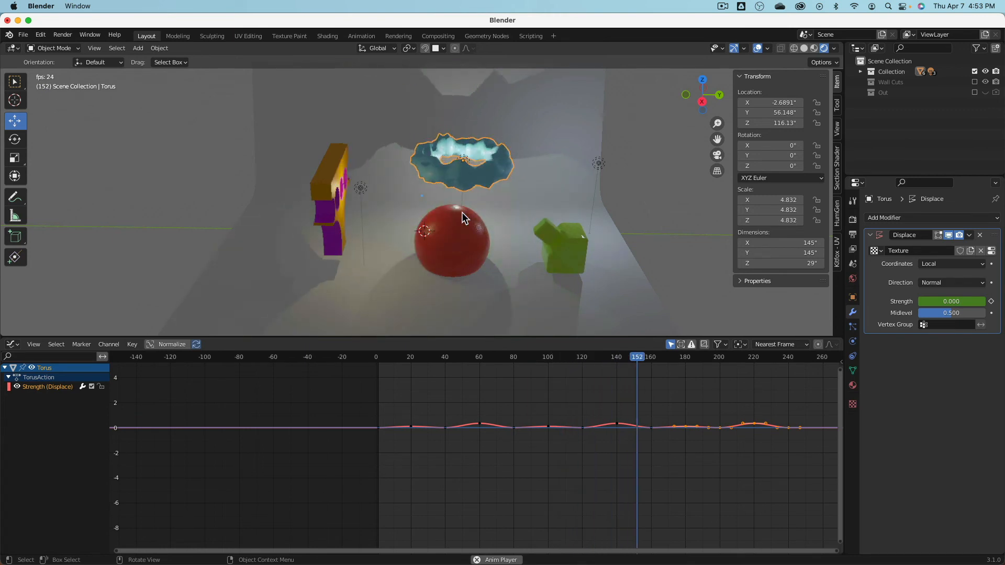
key(Escape)
Add a camera to the scene while viewing the whole set from a distance.
scroll(519, 202, down, 3)
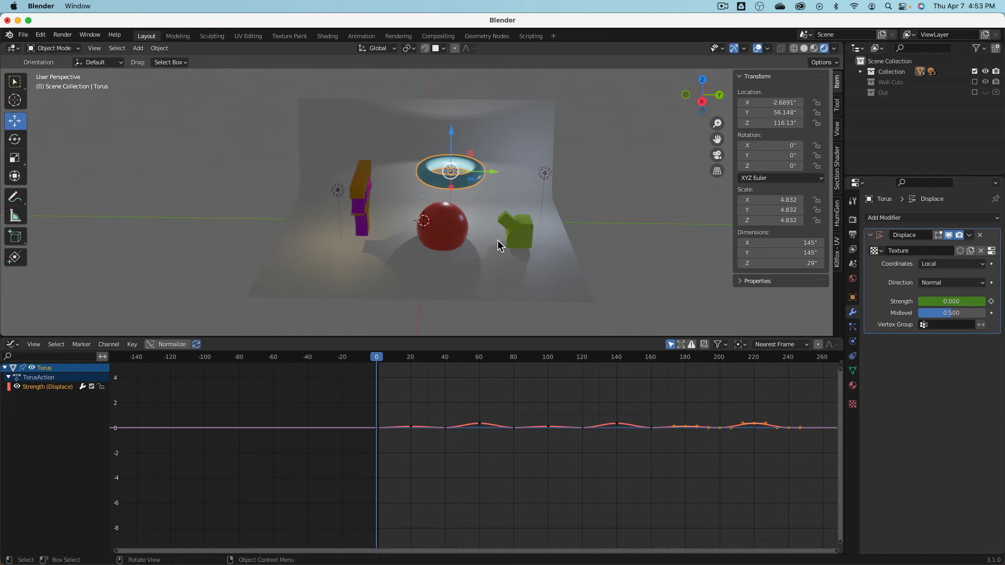
middle_drag(497, 240, 377, 177)
scroll(377, 177, down, 5)
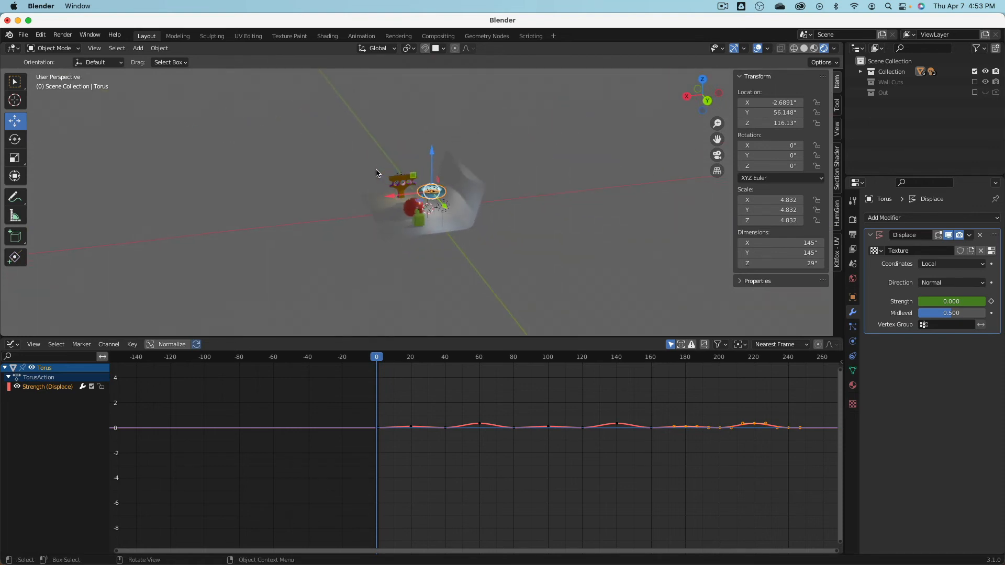
click(138, 49)
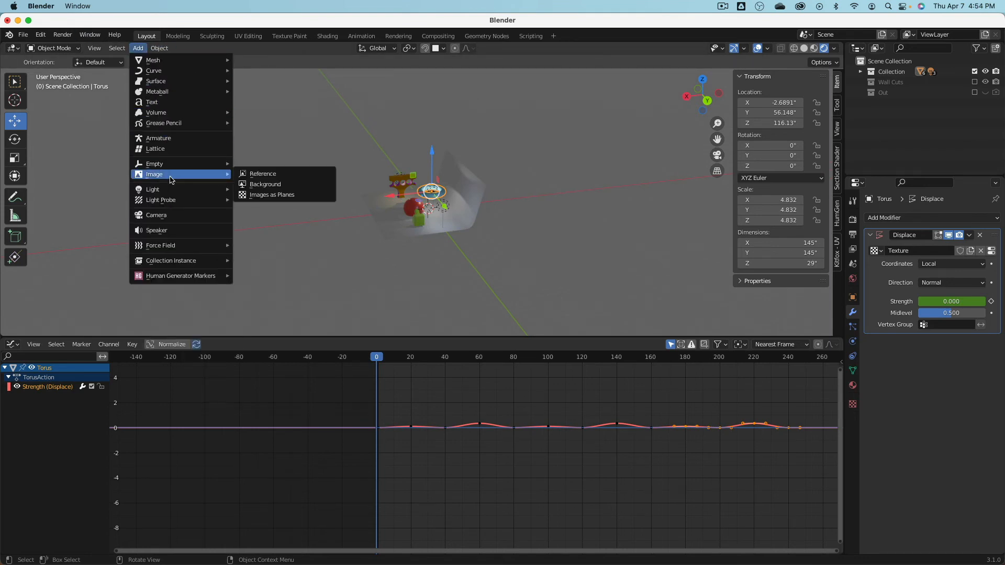
click(183, 216)
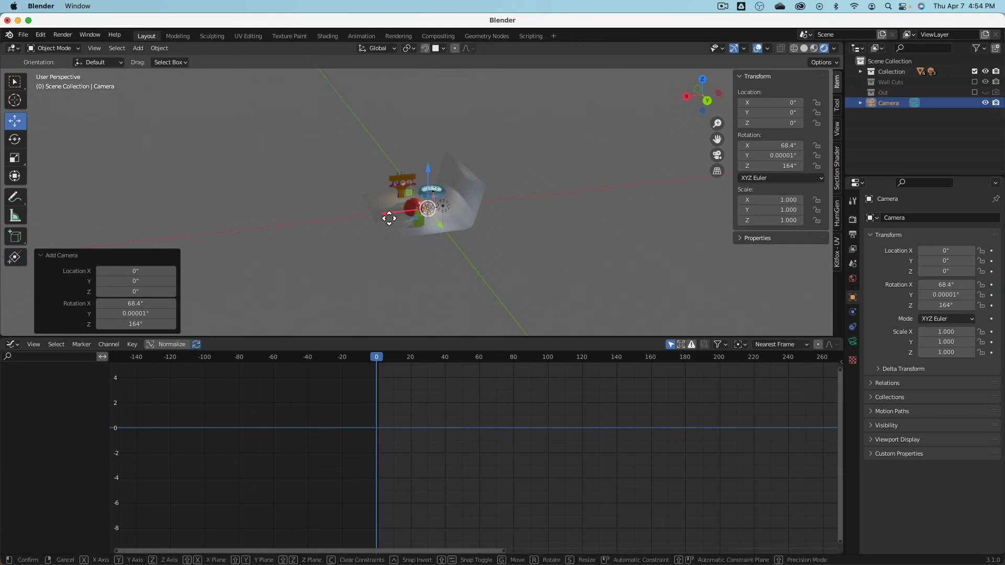
Move the camera along the X axis to about 652" and scale it up to about 6.43.
drag(388, 214, 270, 225)
scroll(443, 182, up, 4)
scroll(436, 207, up, 4)
shift+middle_drag(444, 180, 484, 170)
key(s)
click(546, 161)
scroll(541, 159, down, 5)
Reset the camera's rotation to 0° on the X, Y and Z axes.
double_click(778, 145)
text(0)
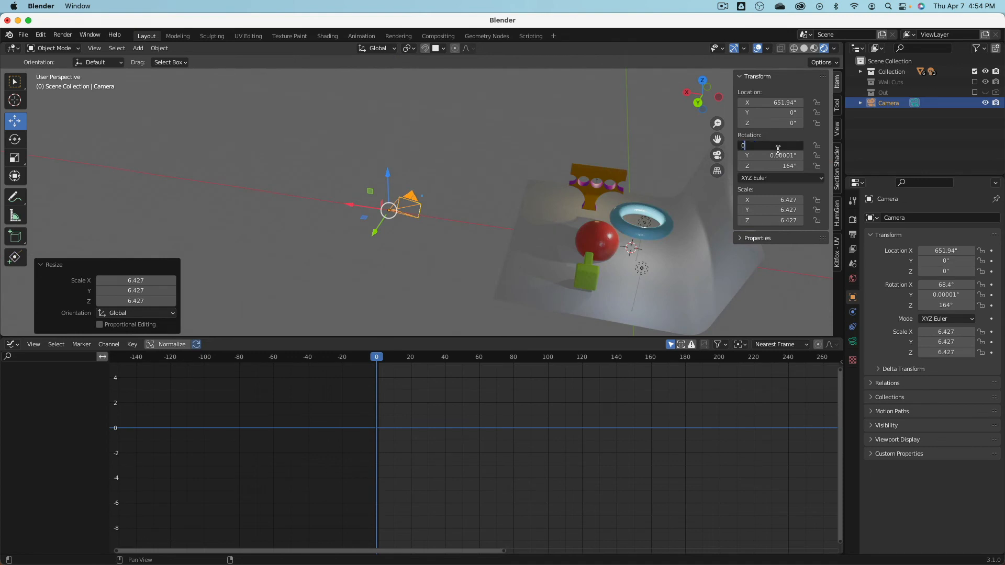
key(Tab)
text(0)
key(Tab)
text(0)
key(Return)
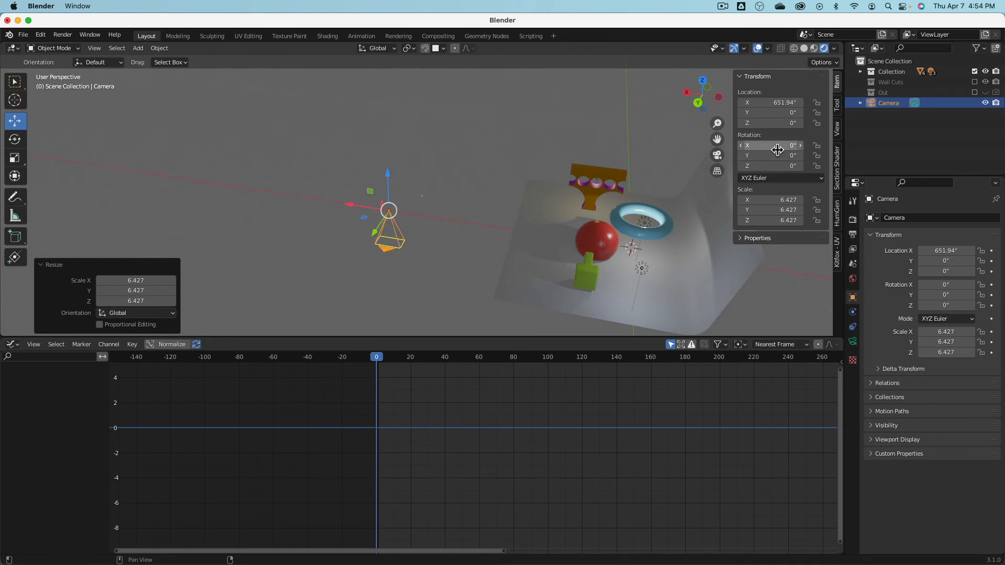
Turn the camera toward the set with rotation 90° on Z and about 92.8° on X.
middle_drag(478, 231, 413, 264)
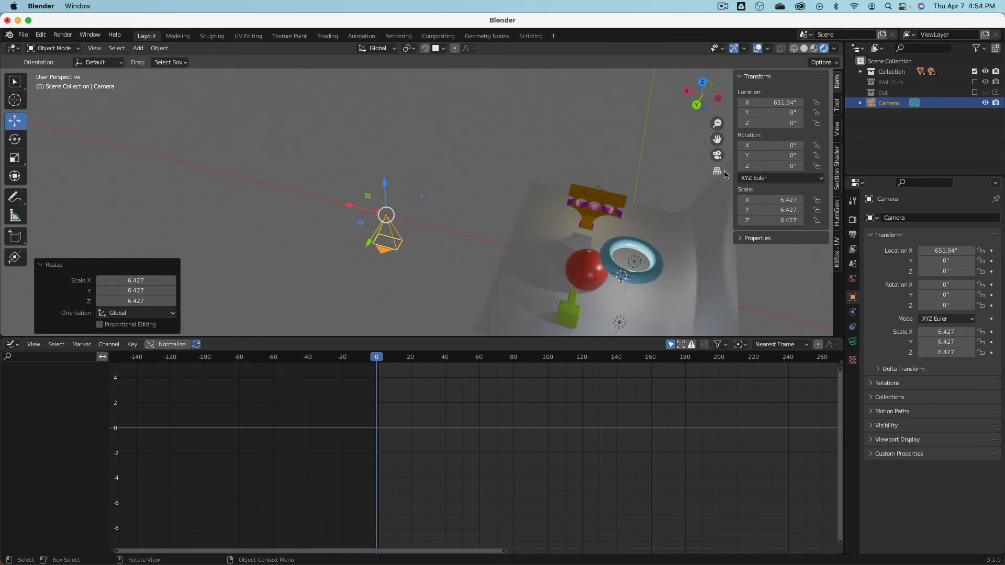
drag(770, 166, 808, 146)
click(763, 166)
key(Return)
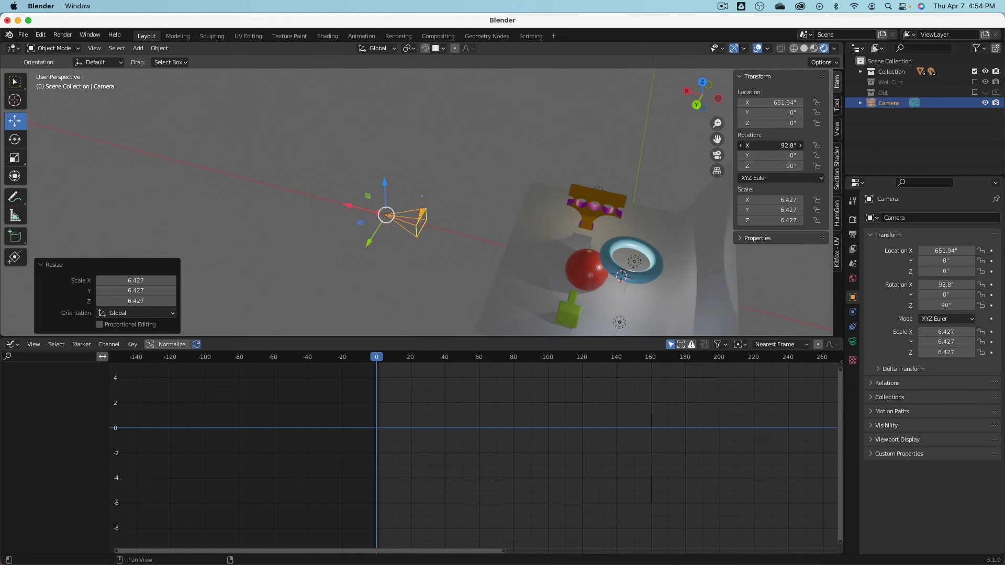
Raise the camera to about 71.6" on Z and set its X rotation to 90°.
middle_drag(419, 175, 395, 157)
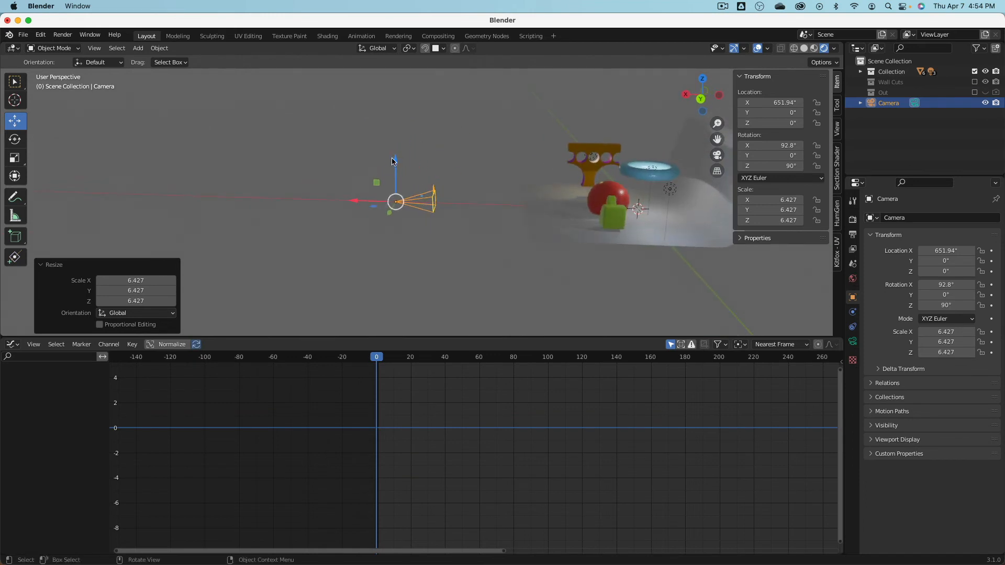
drag(394, 161, 394, 136)
click(778, 146)
text(90)
key(Return)
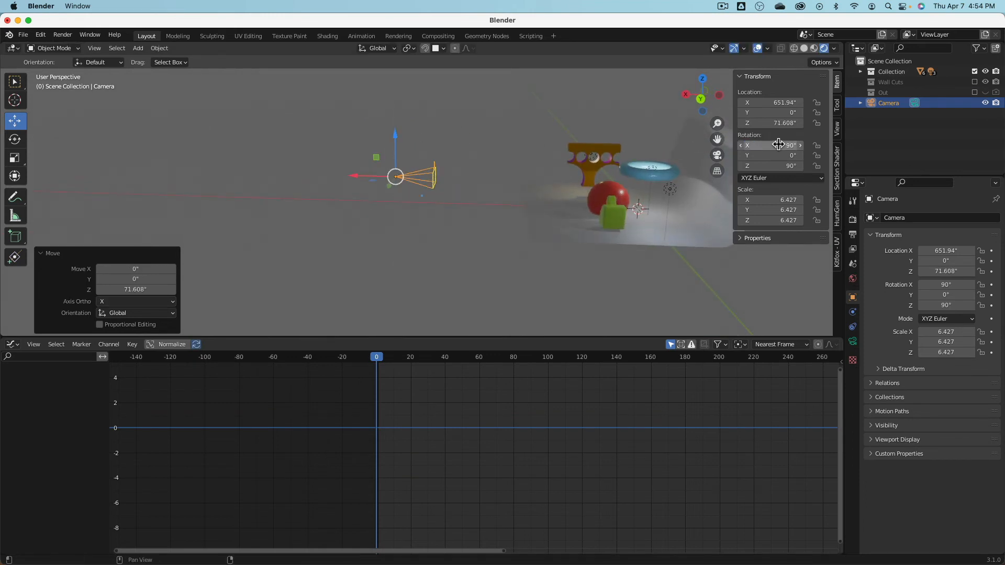
Split the 3D viewport vertically, then hide the new viewport's sidebar and toolbar and switch it to rendered shading.
right_click(478, 42)
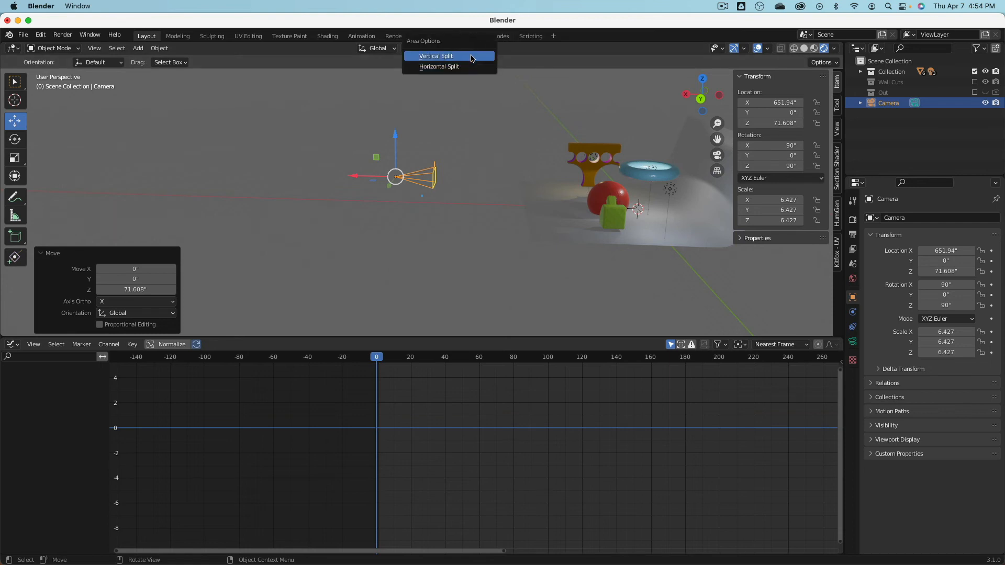
click(471, 55)
click(409, 103)
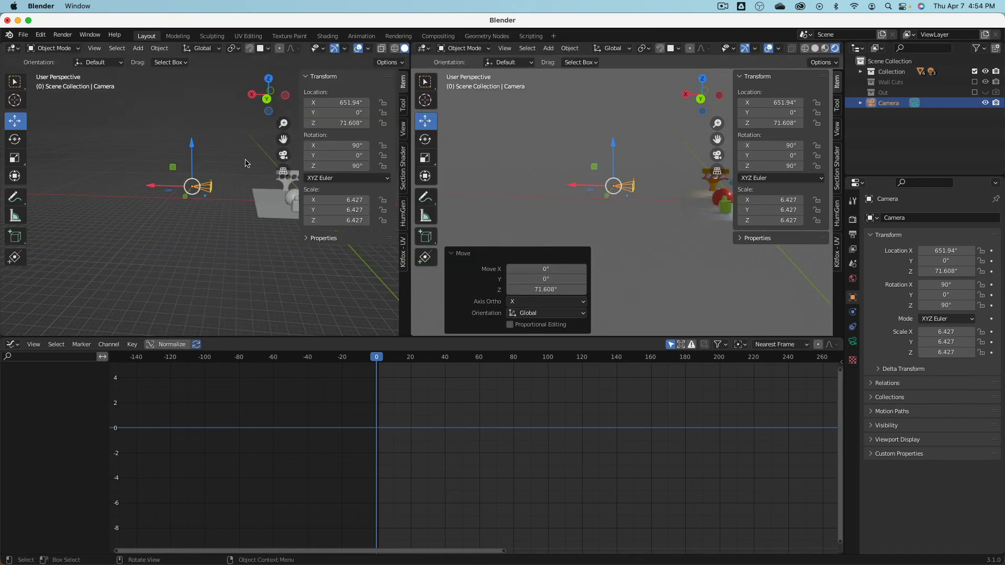
key(n)
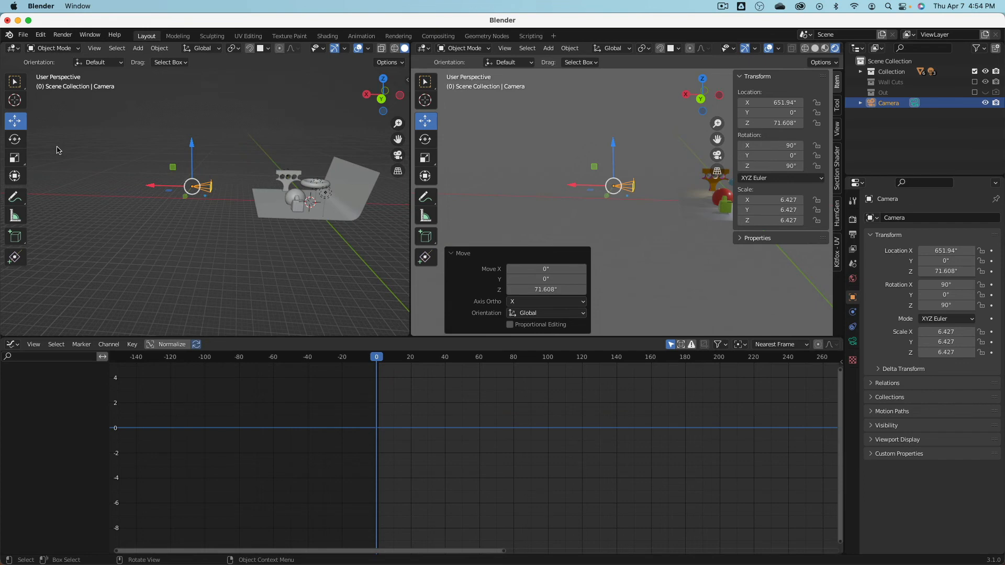
key(t)
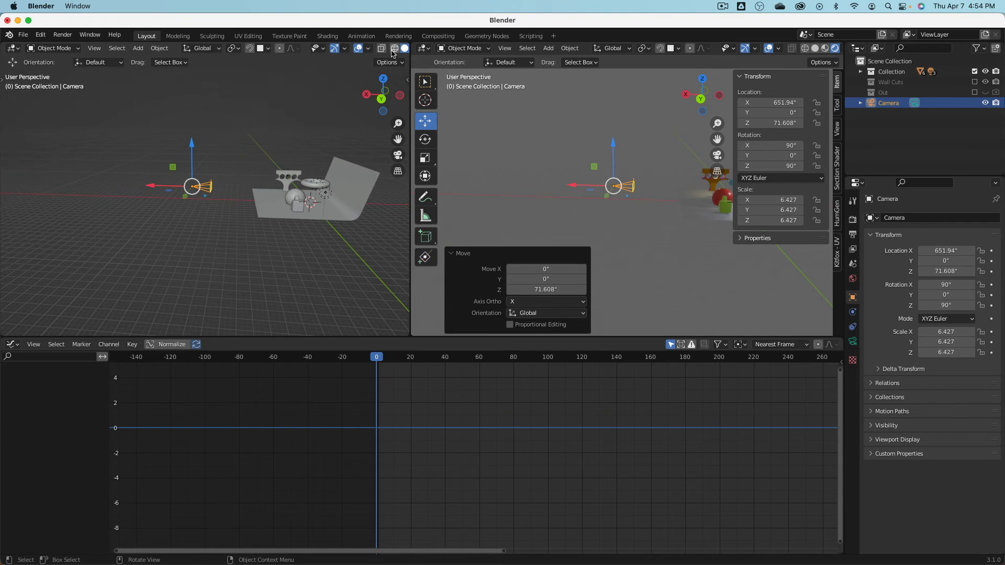
scroll(394, 52, down, 3)
click(391, 48)
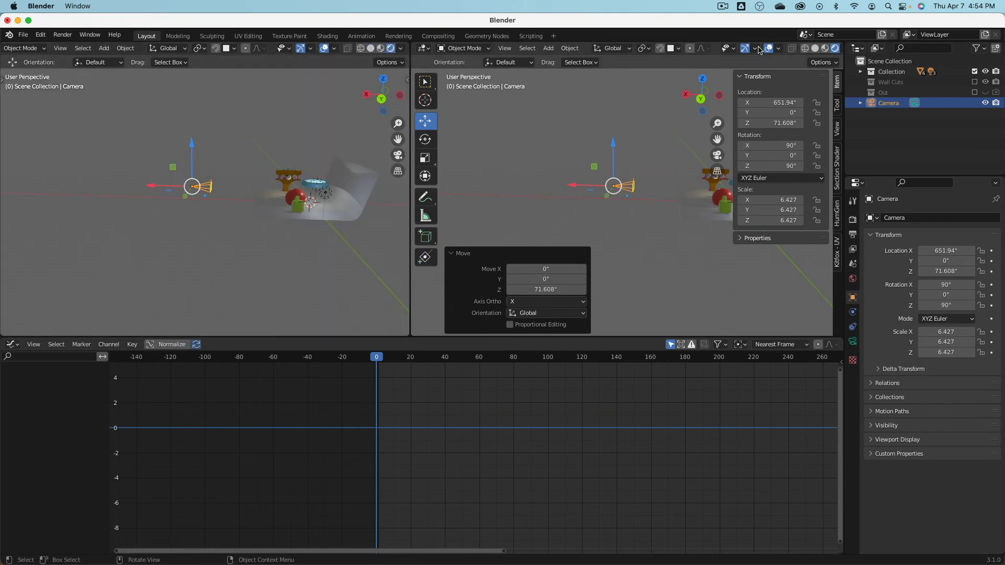
Switch the original viewport to solid shading with its sidebar hidden, and look through the camera in the rendered viewport.
click(815, 48)
key(t)
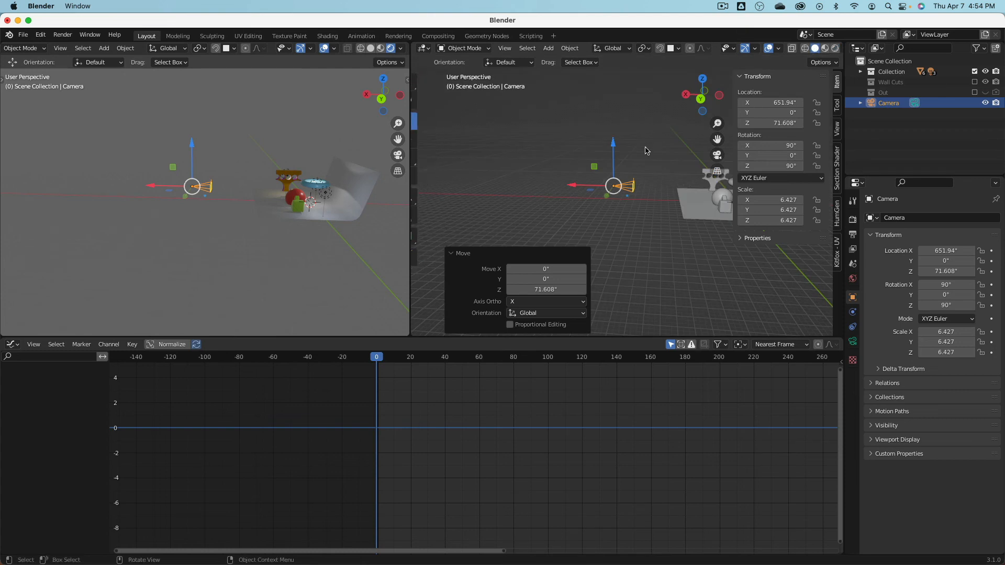
key(t)
key(n)
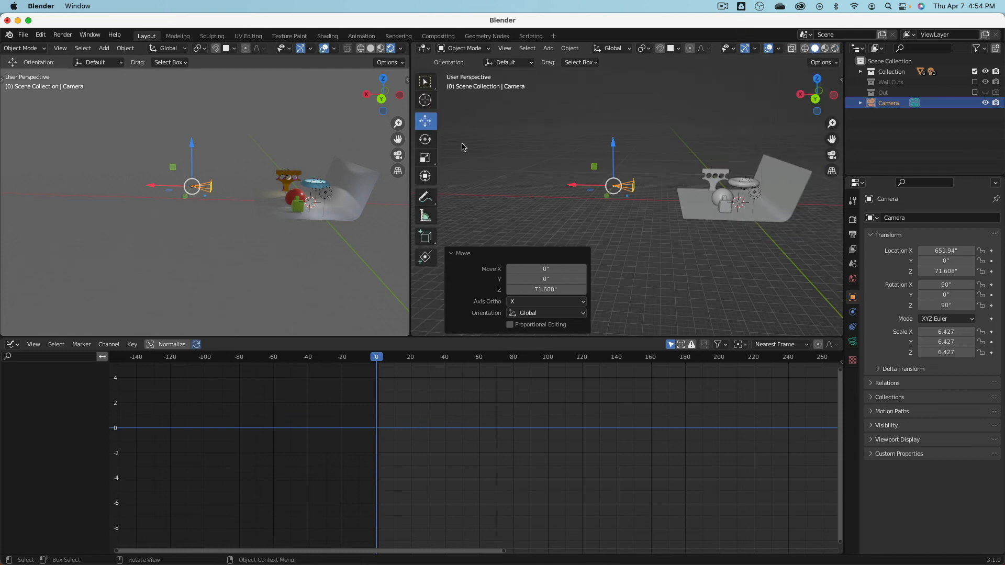
click(449, 254)
middle_drag(257, 173, 272, 171)
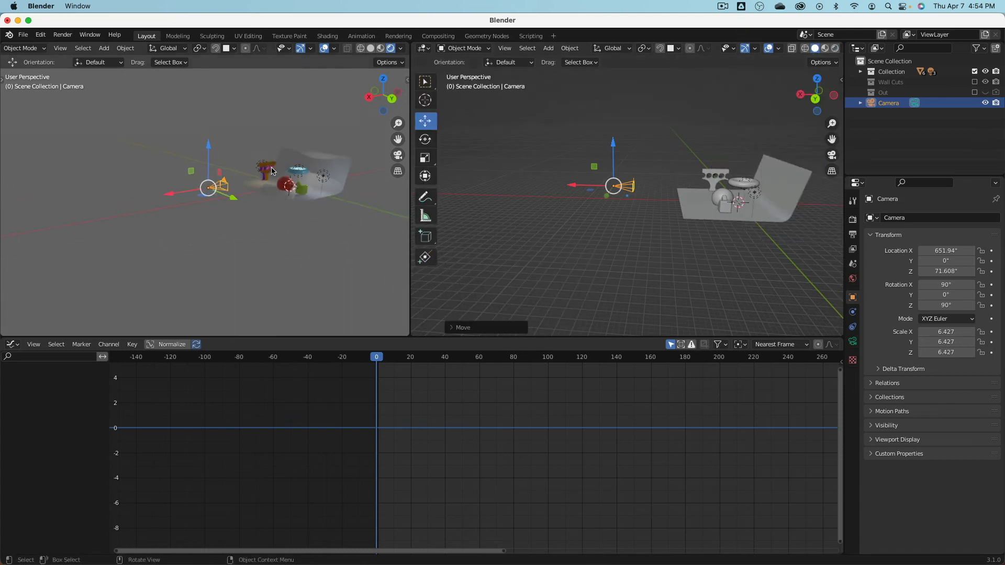
click(398, 156)
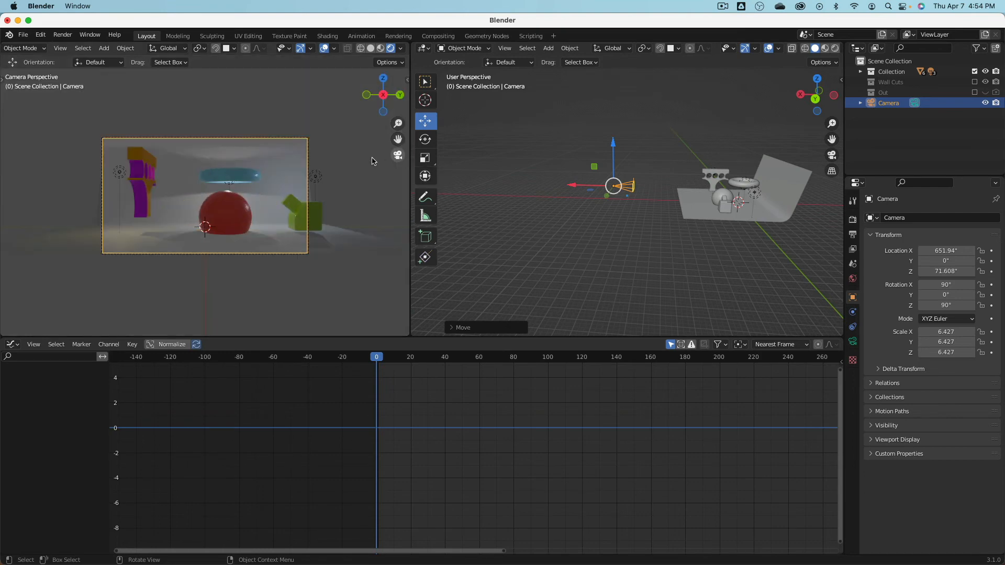
Move the camera to about 753" on X and 230" on Z, and tilt it down to about 76.6° on X.
mouse_move(577, 187)
mouse_down()
mouse_move(522, 190)
mouse_move(596, 181)
mouse_move(586, 184)
mouse_up()
drag(591, 146, 534, 156)
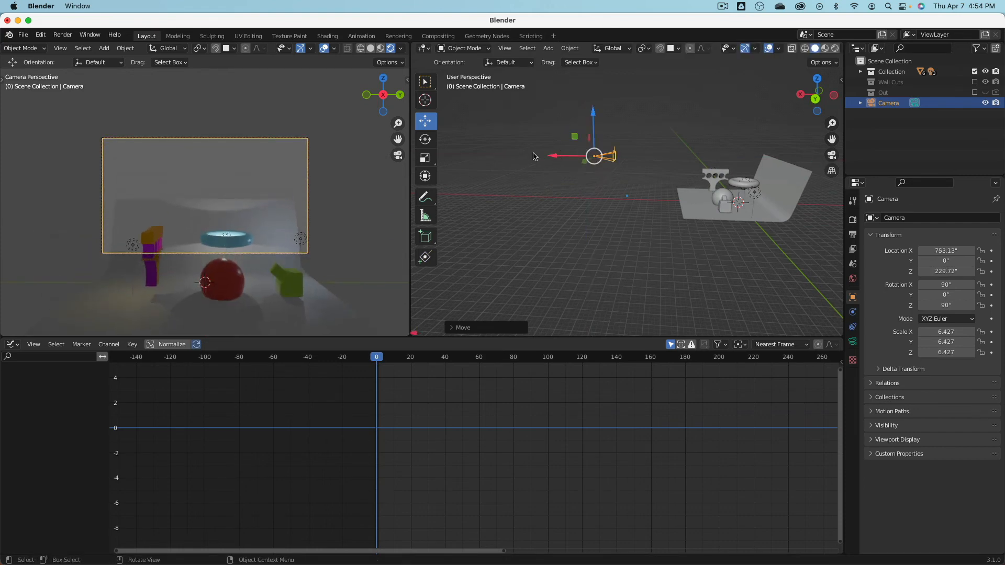
click(430, 142)
drag(621, 129, 628, 137)
Widen the backdrop plane along the Y axis until it extends past both sides of the camera frame.
click(761, 232)
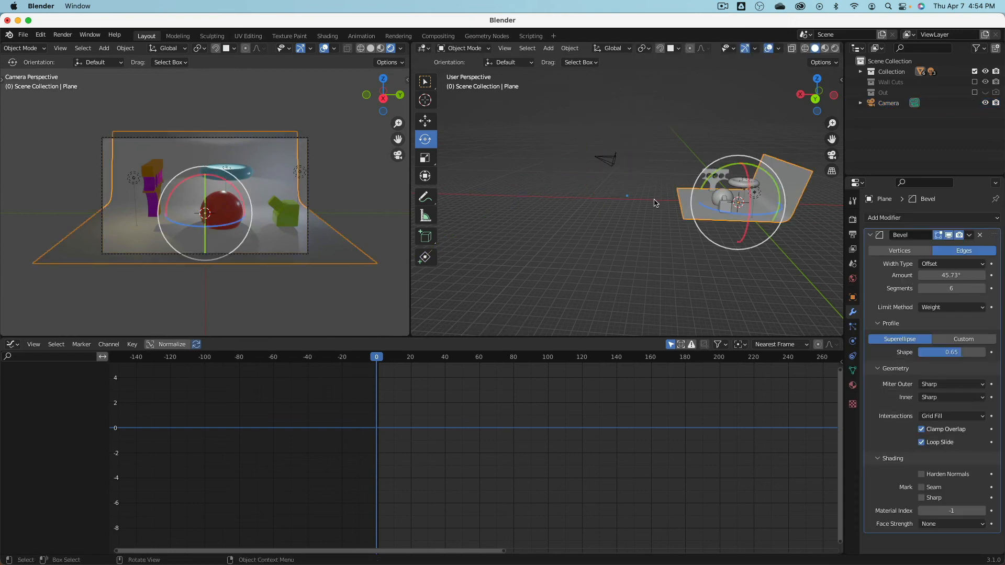
middle_drag(762, 232, 501, 249)
click(425, 158)
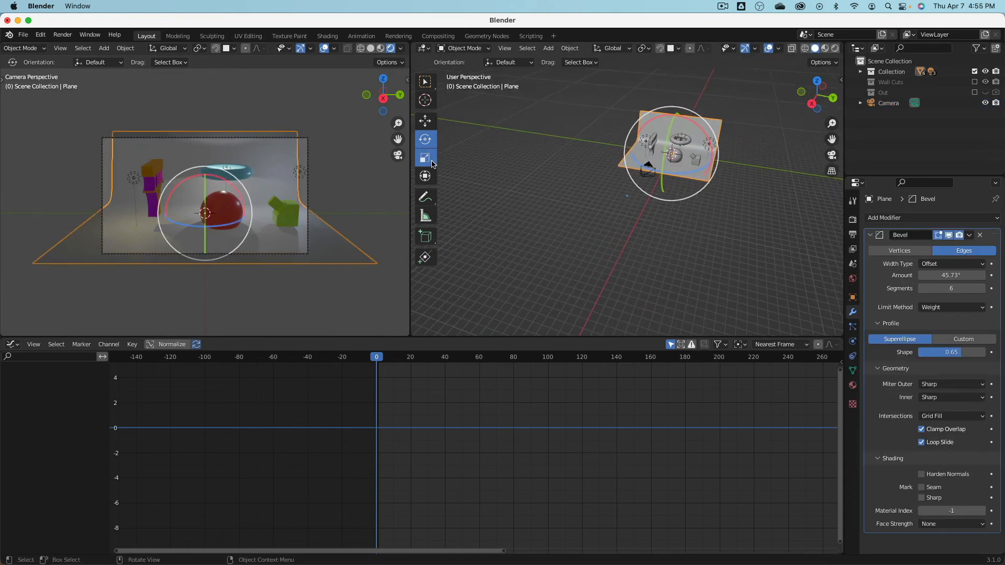
drag(716, 160, 735, 162)
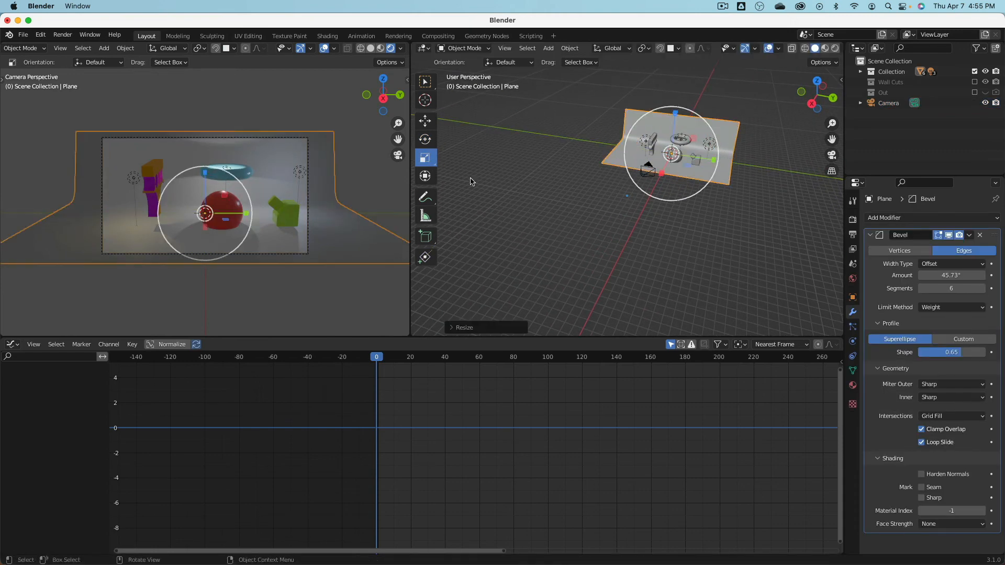
middle_drag(596, 140, 607, 175)
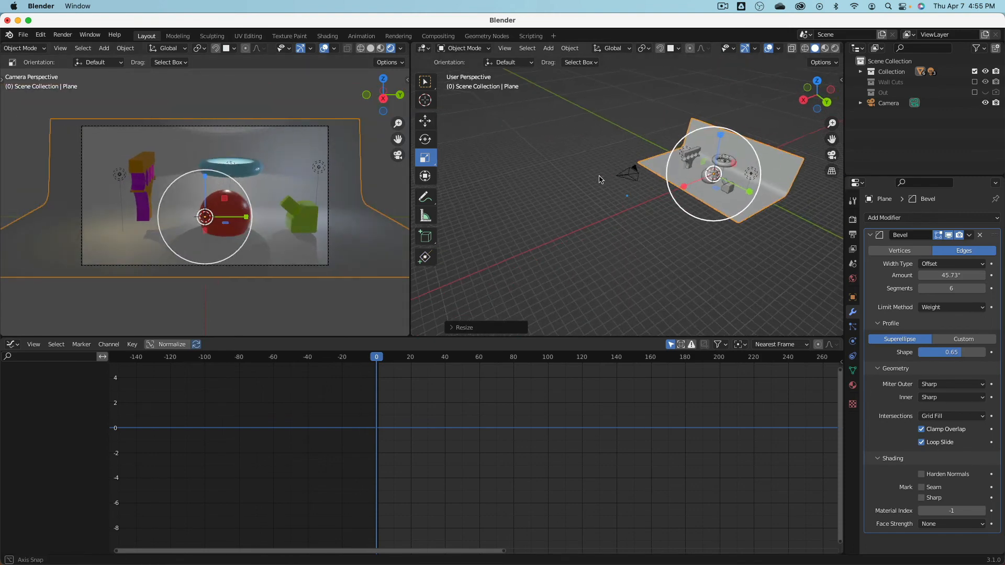
Select the camera and show its lens properties.
click(624, 178)
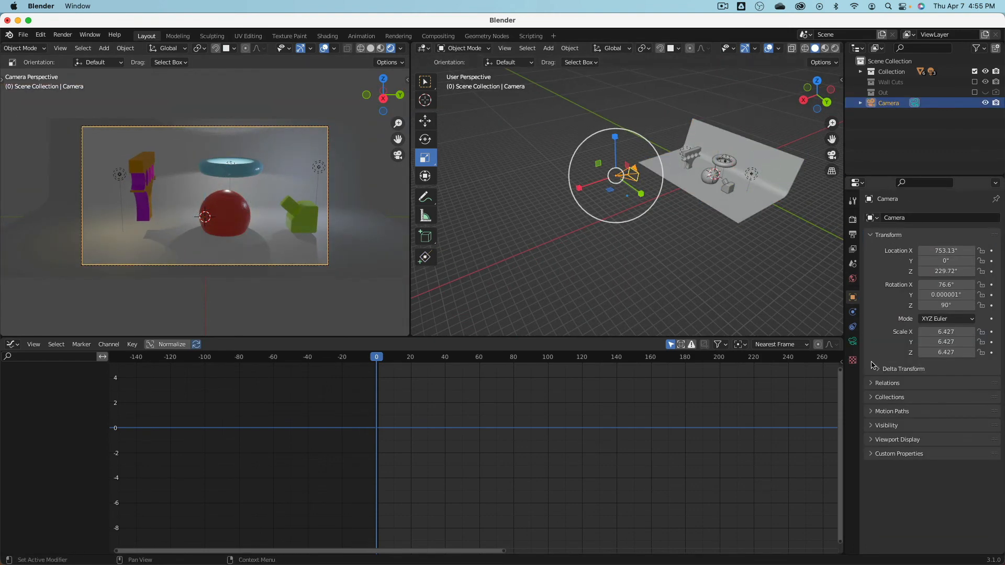
click(853, 341)
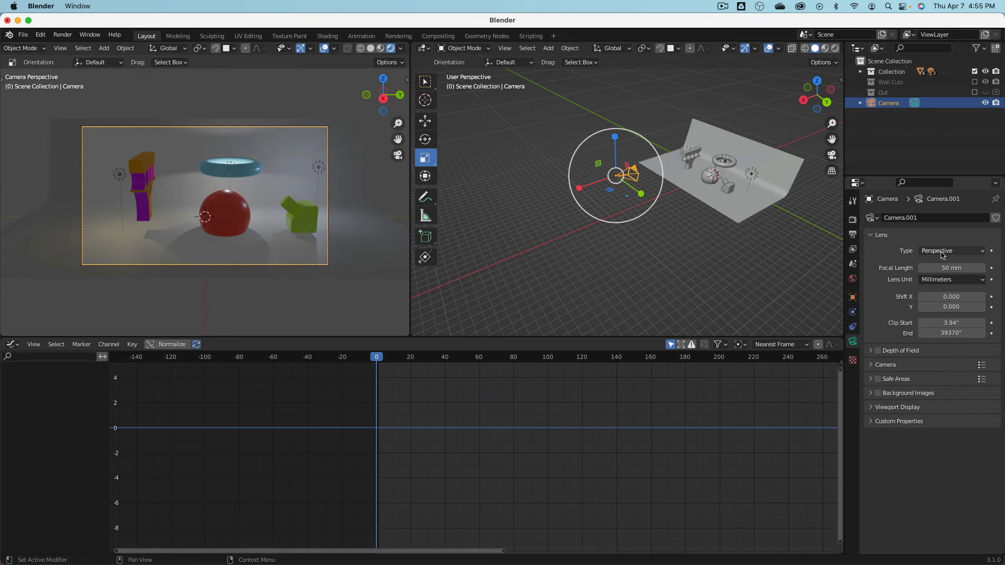
Try a longer focal length of about 82 mm and different lens shift values on the camera.
mouse_move(952, 267)
mouse_down()
mouse_move(984, 267)
mouse_move(926, 268)
mouse_move(963, 268)
mouse_up()
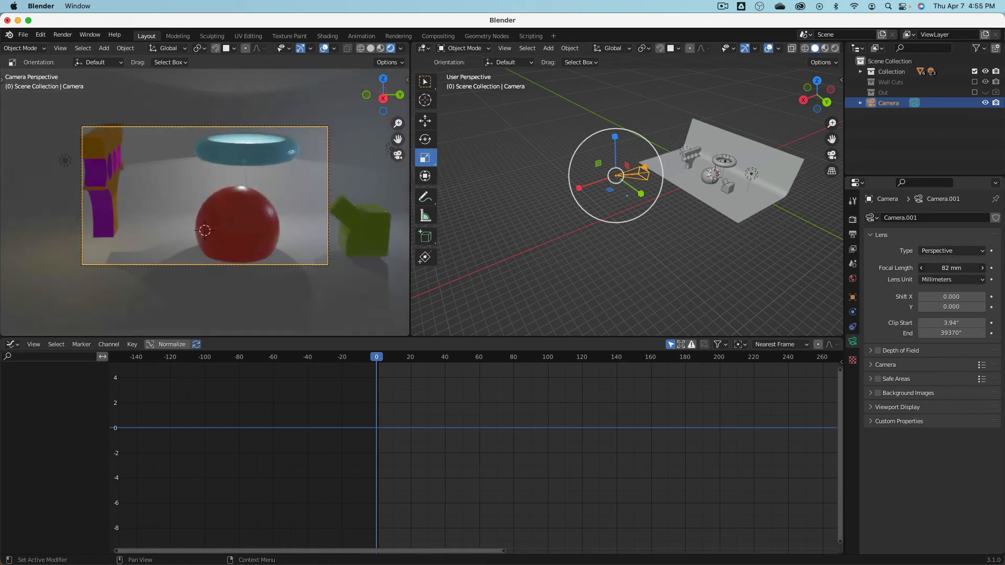
key(Escape)
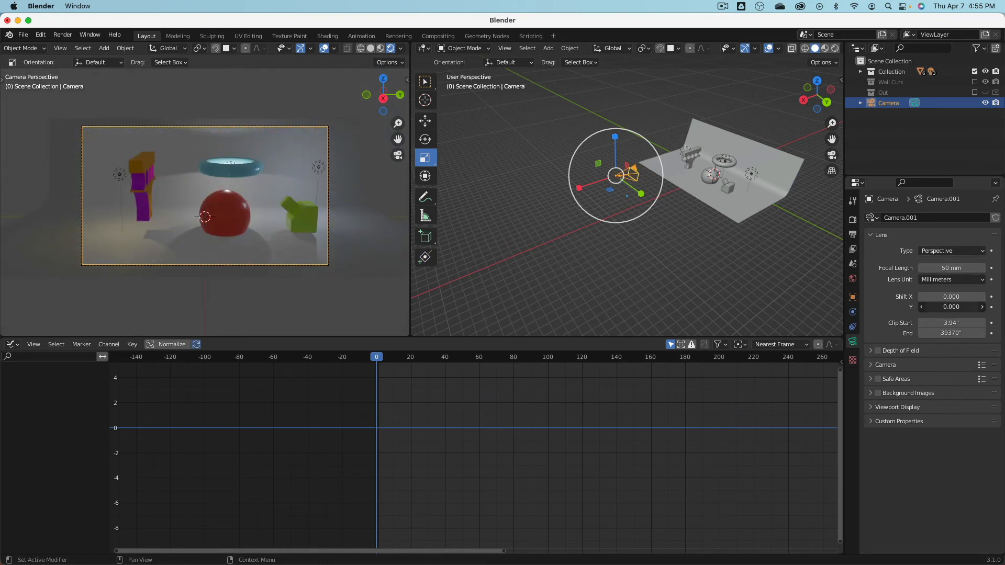
drag(951, 307, 931, 297)
key(Escape)
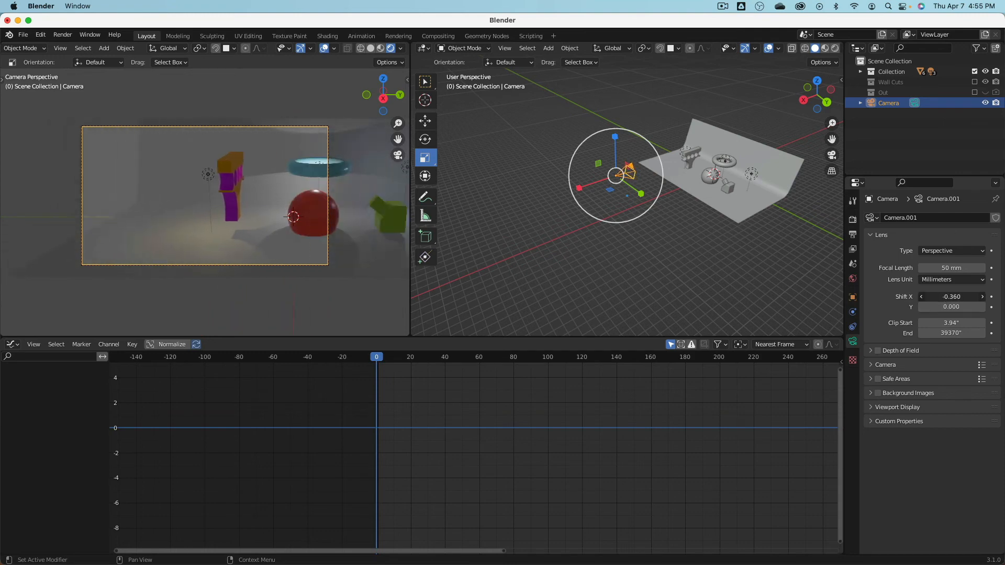
key(Escape)
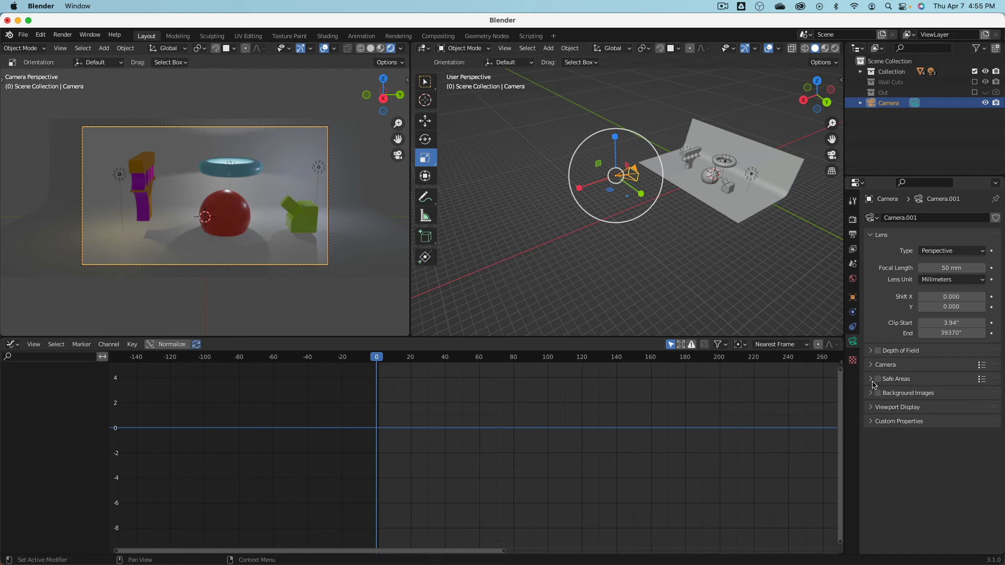
Set the camera's passepartout opacity to 1.000 so the area outside its frame is fully black.
click(872, 366)
click(871, 366)
click(871, 350)
click(871, 349)
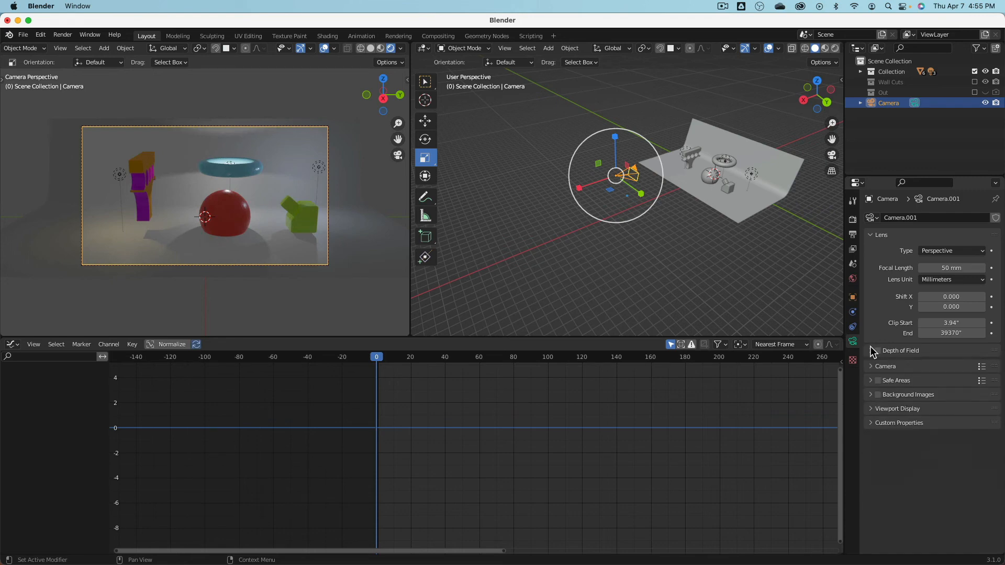
click(871, 406)
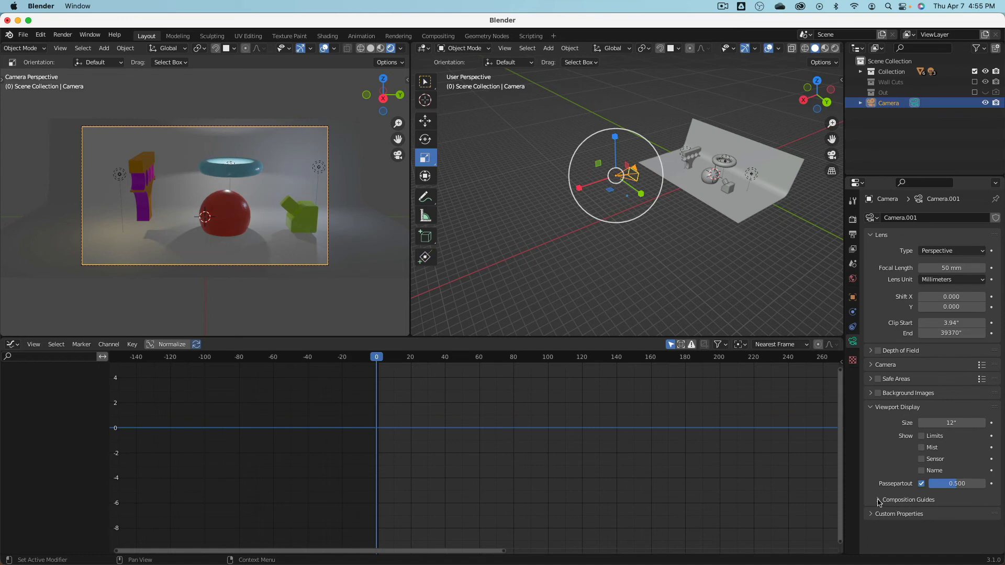
drag(958, 483, 987, 483)
Shift the camera slightly along the Y axis to center the objects in its frame, and play the animation through it.
middle_drag(632, 205, 449, 128)
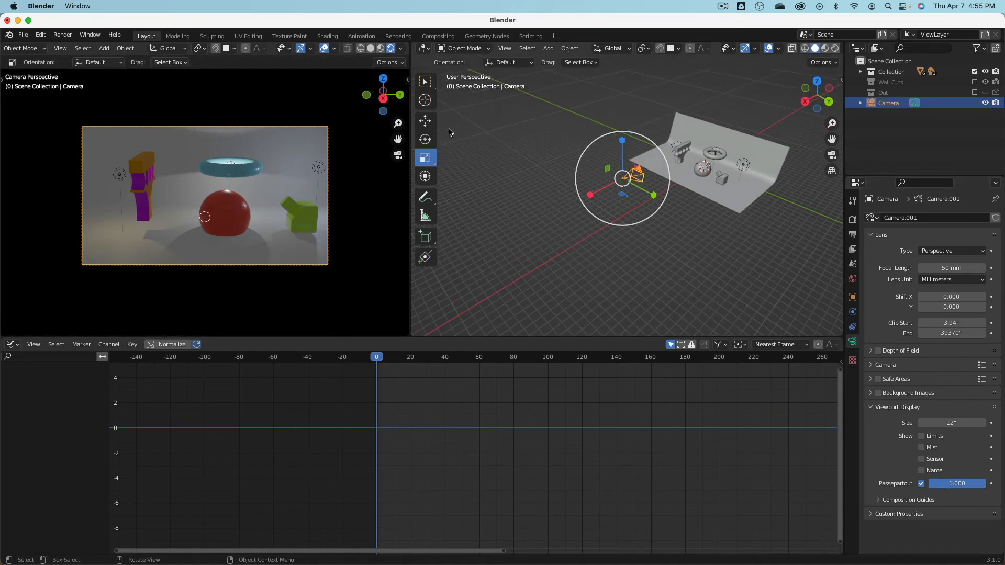
click(425, 121)
drag(656, 199, 664, 200)
key(space)
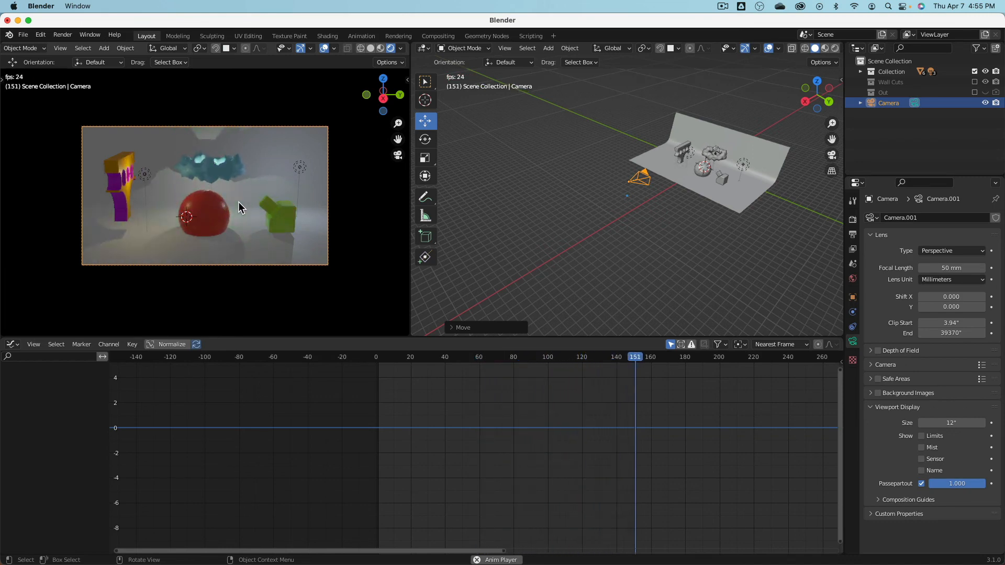
key(Escape)
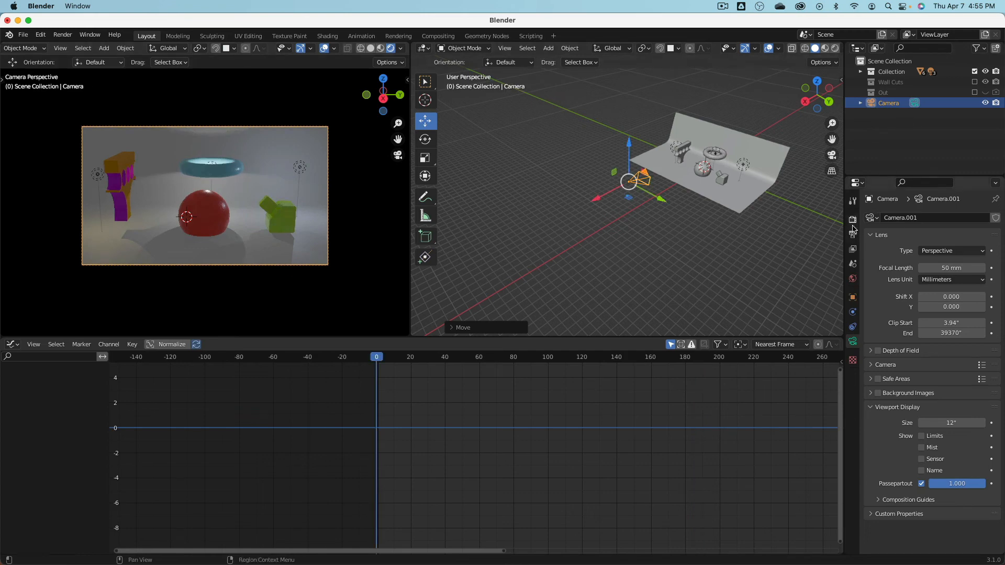
Scrub the timeline to frame 160 and set the scene's end frame to 160.
drag(383, 364, 652, 381)
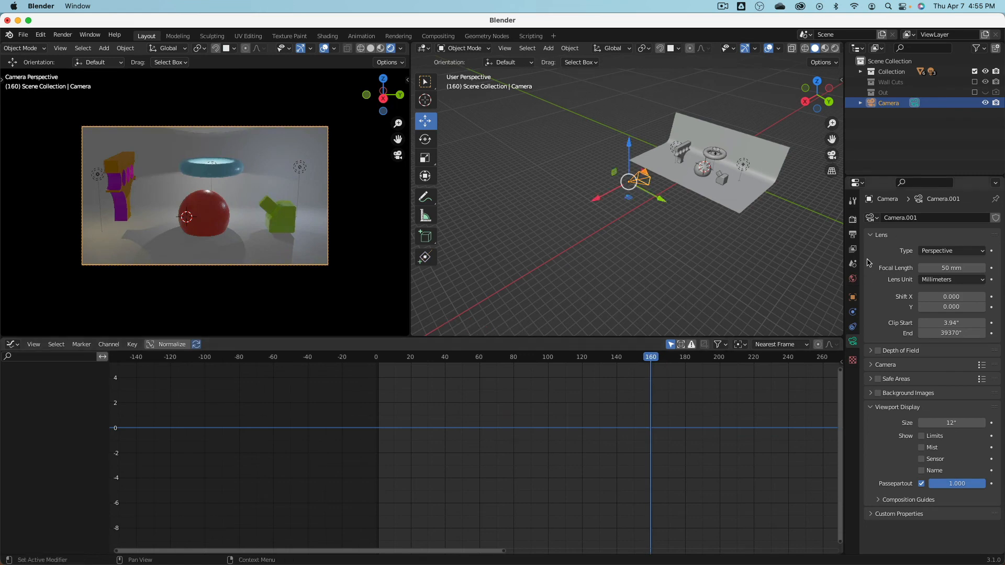
click(853, 235)
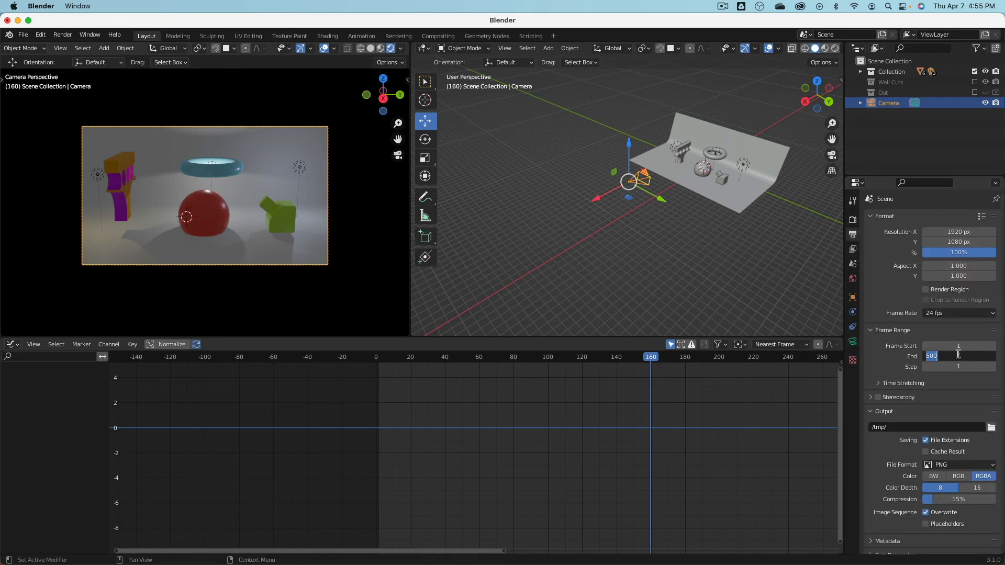
text(16)
key(Return)
text(160)
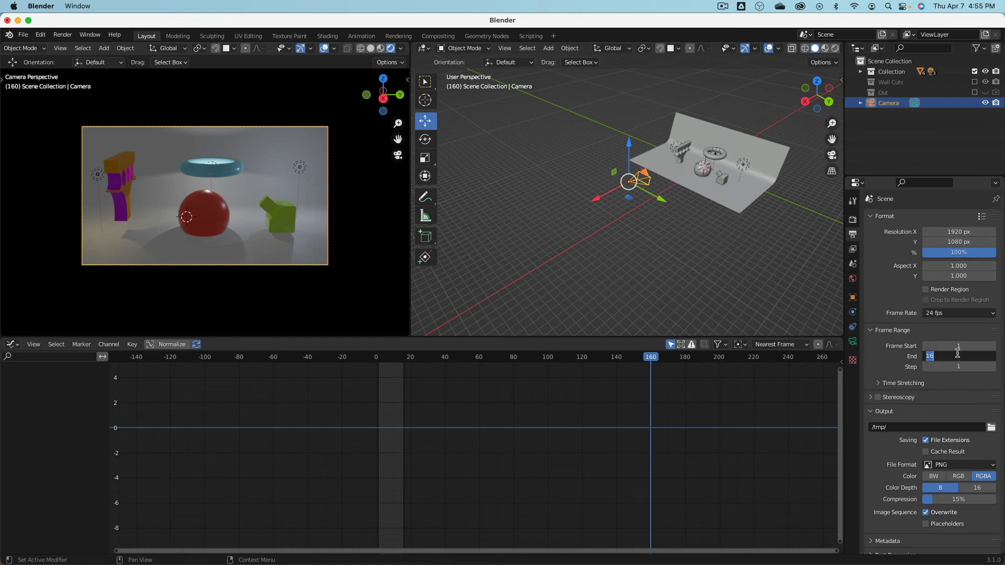
key(Return)
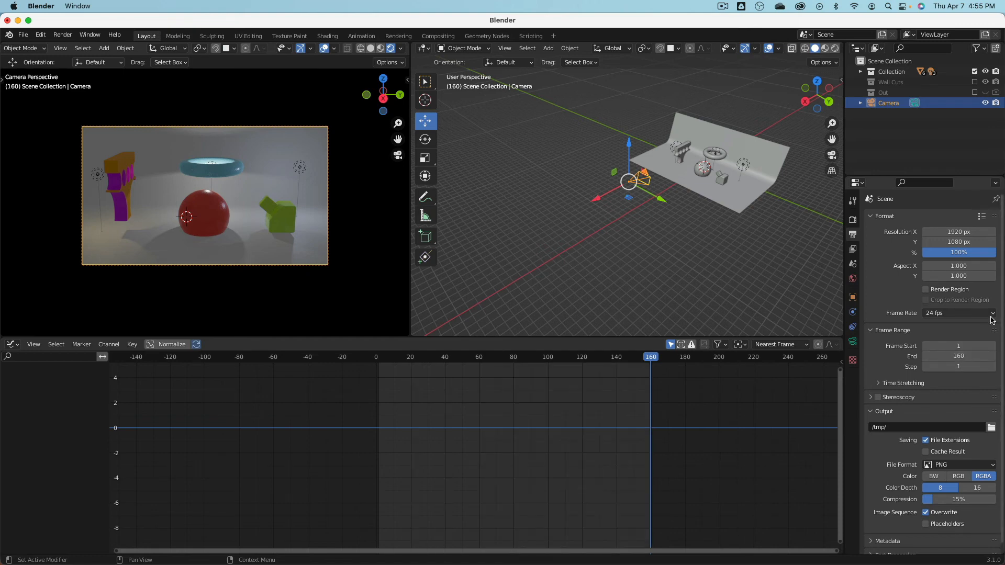
Set the output file format to AVI JPEG and the output folder to the Desktop.
click(956, 465)
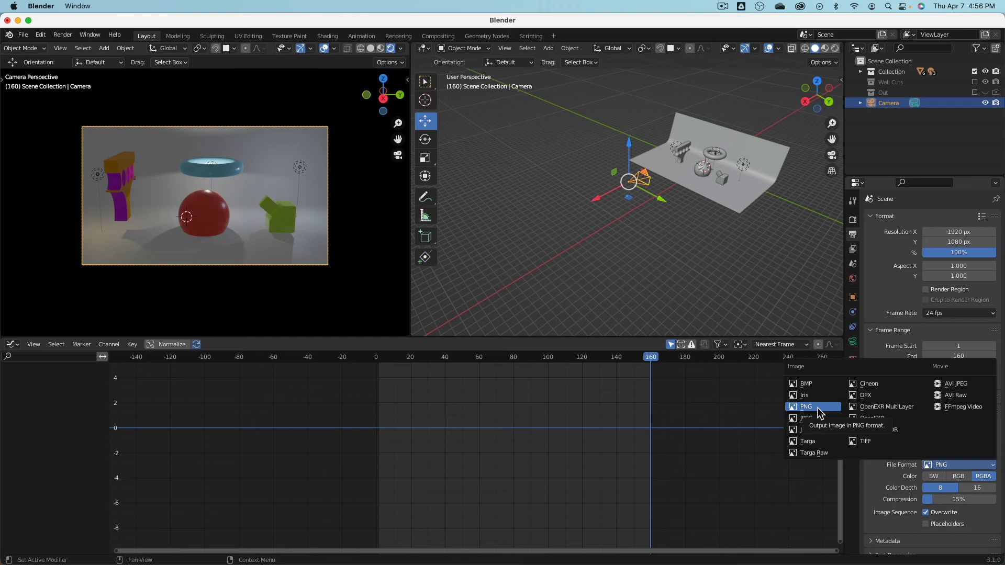
click(974, 384)
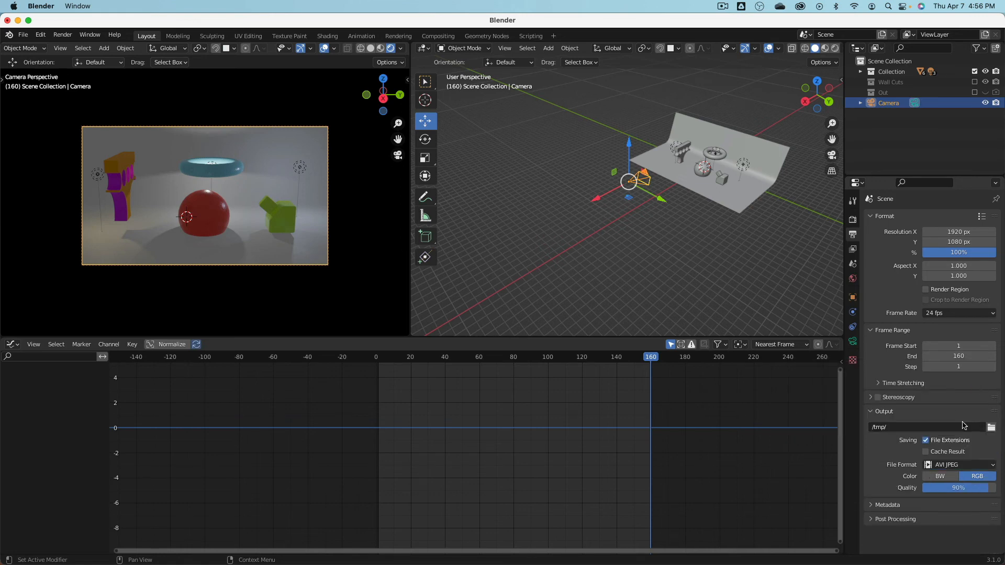
click(991, 427)
click(265, 241)
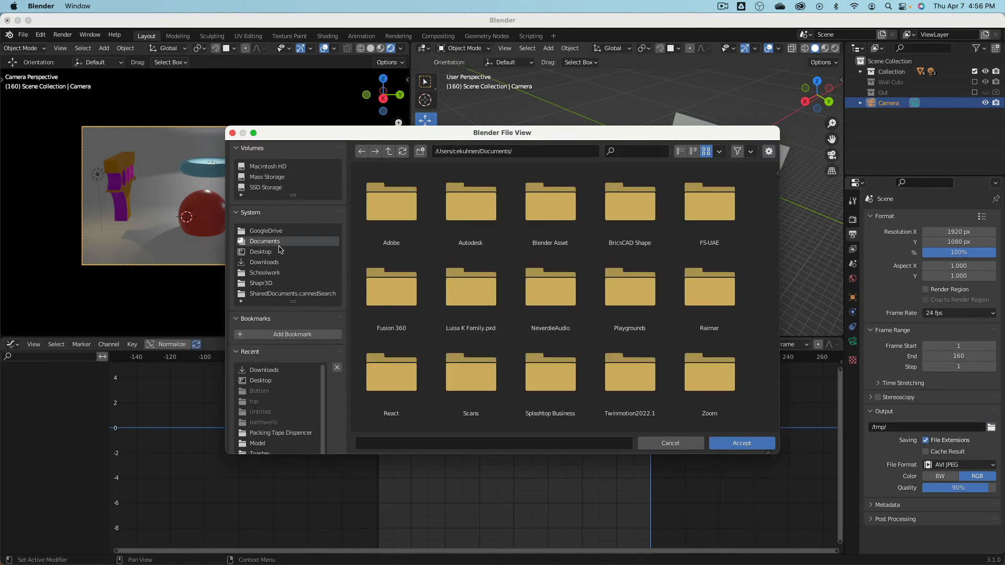
click(261, 251)
click(753, 441)
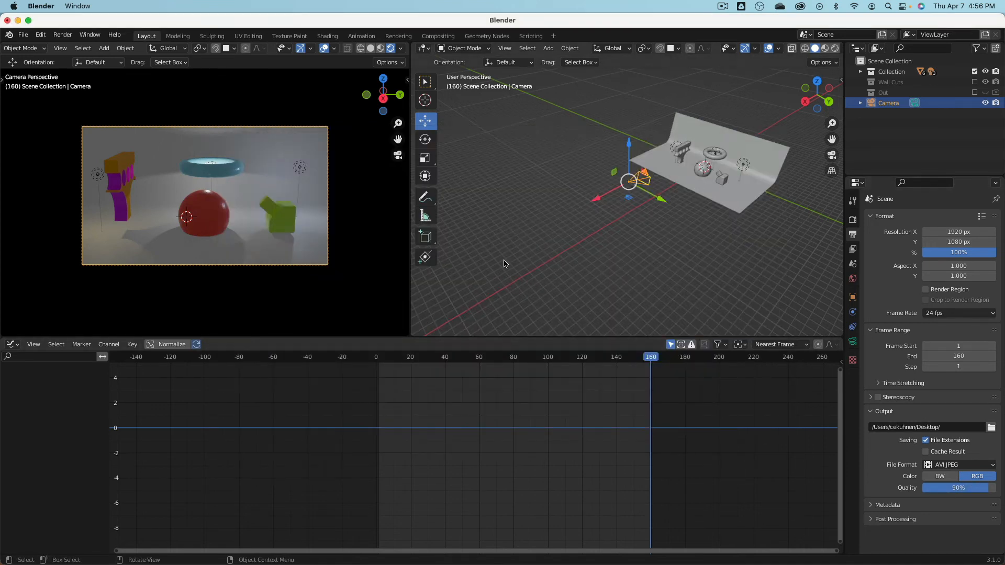
Try PNG with RGBA color as the output file format, and switch back to AVI JPEG.
click(971, 465)
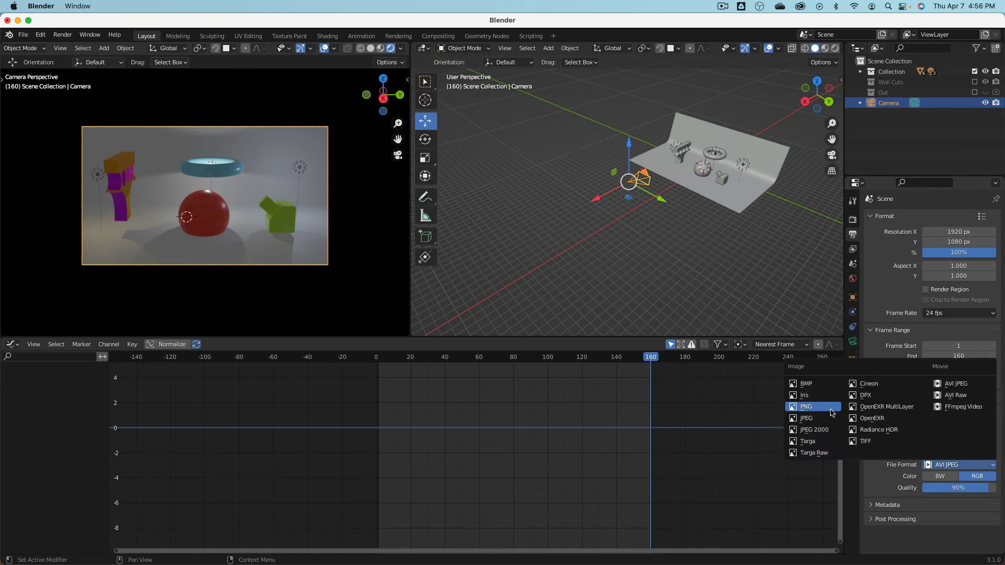
click(809, 407)
click(984, 477)
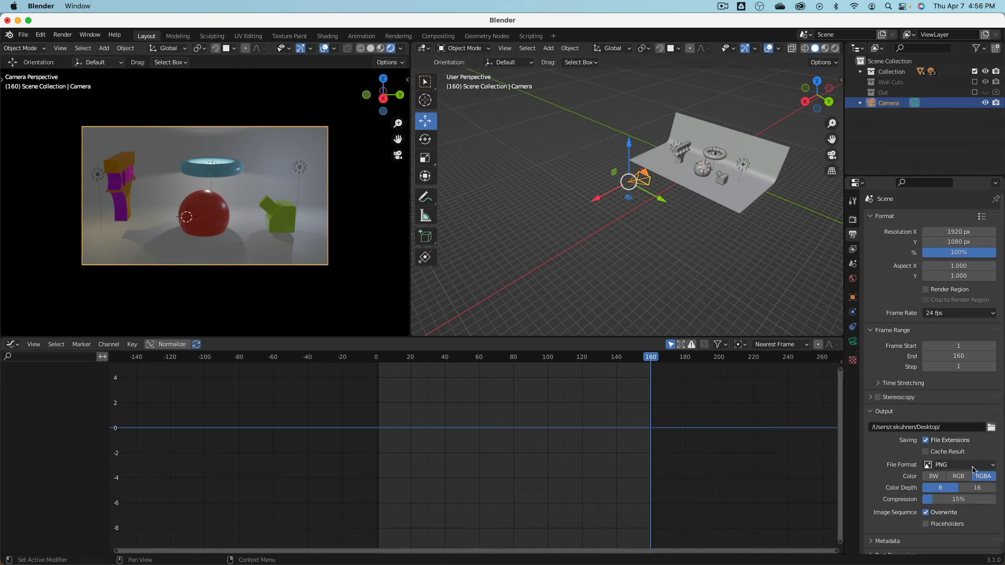
click(973, 465)
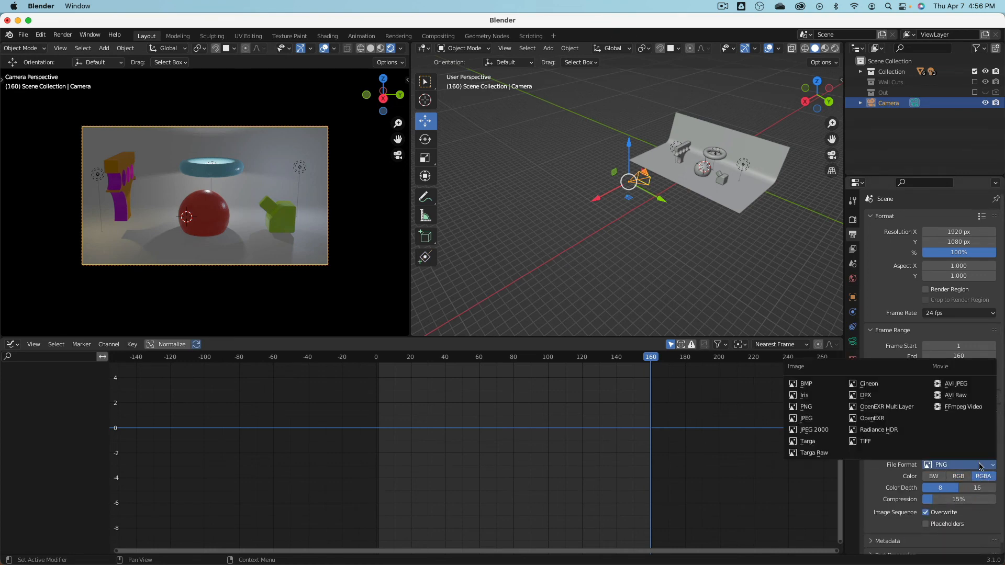
click(973, 387)
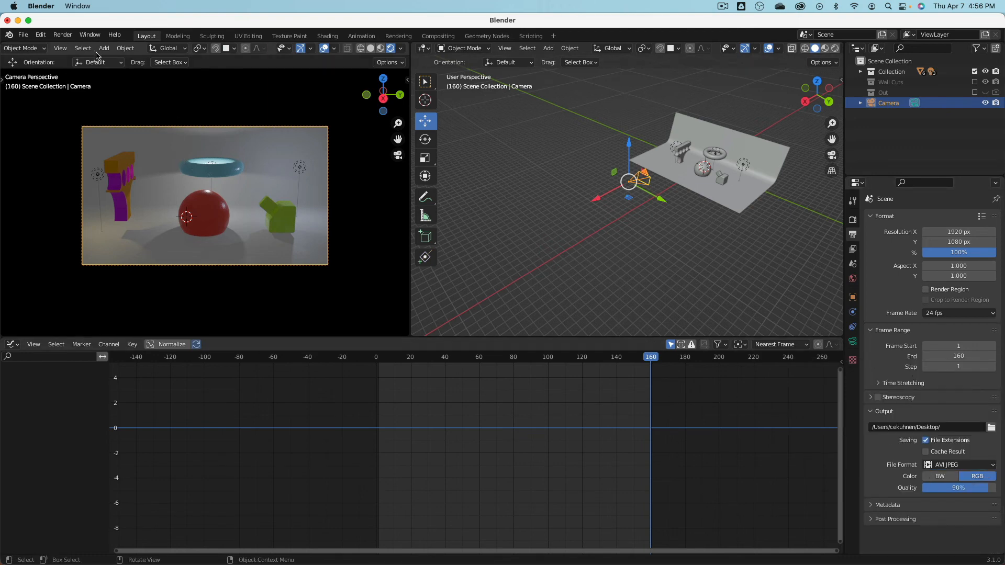
Check the render engine setting, render frame 160 as a still image and inspect the result up close.
click(853, 220)
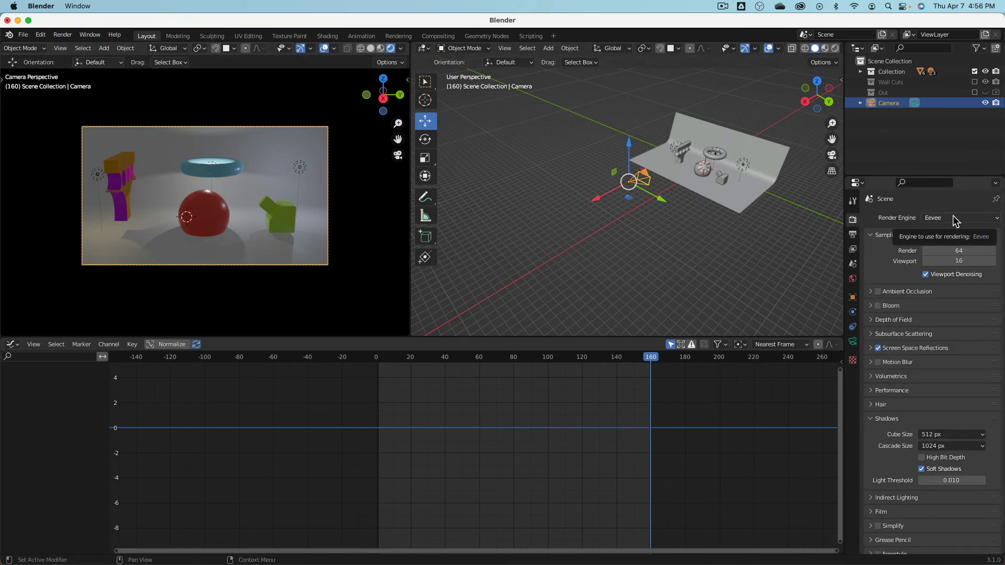
click(63, 34)
click(73, 47)
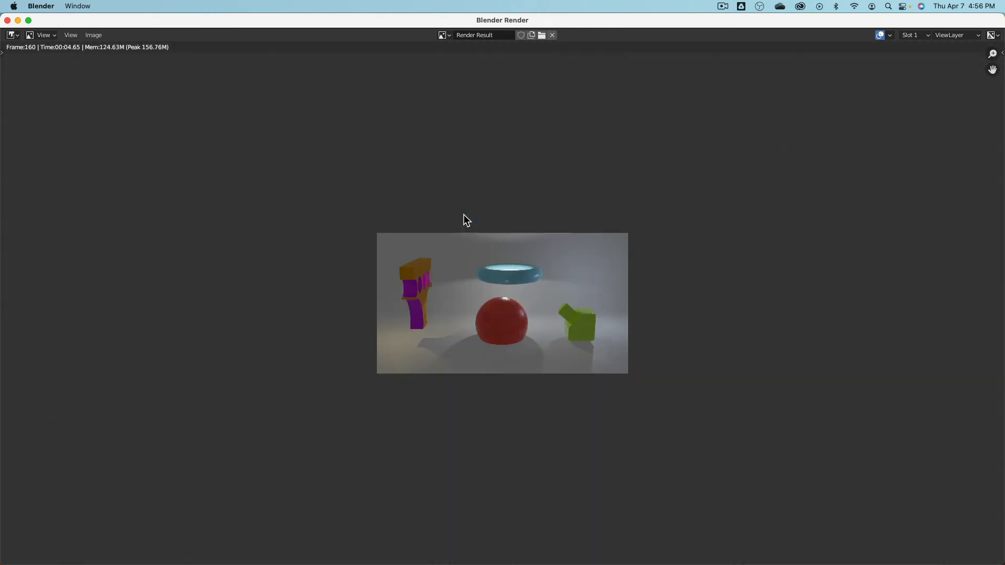
scroll(464, 220, up, 4)
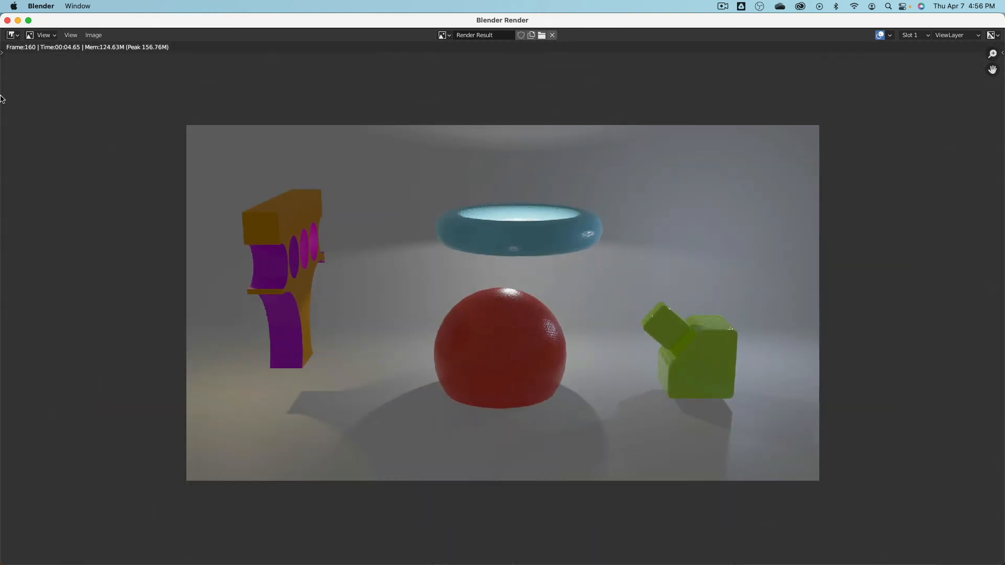
click(8, 21)
Set the output resolution percentage to 50% and render frame 160 again as a still image.
click(852, 235)
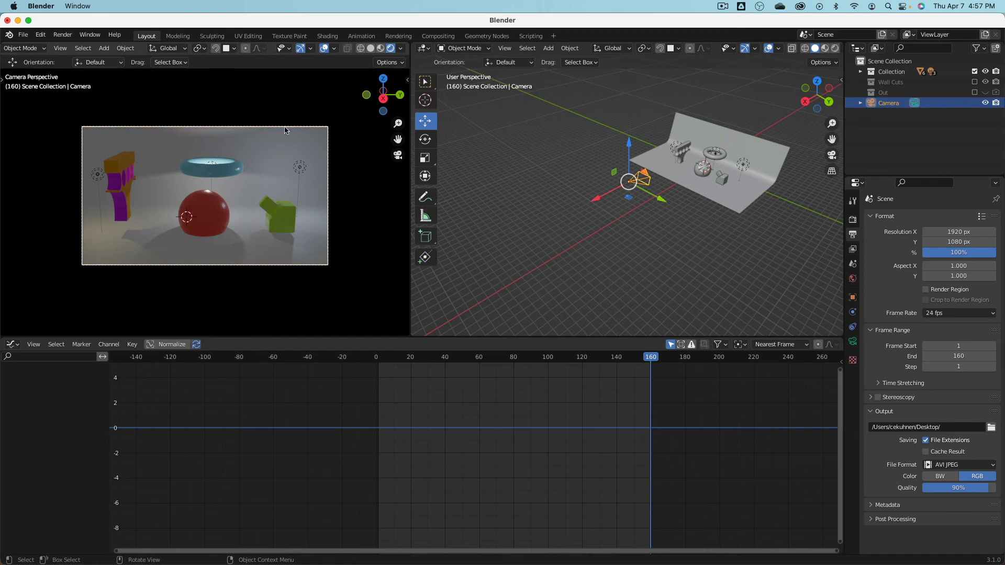
click(937, 252)
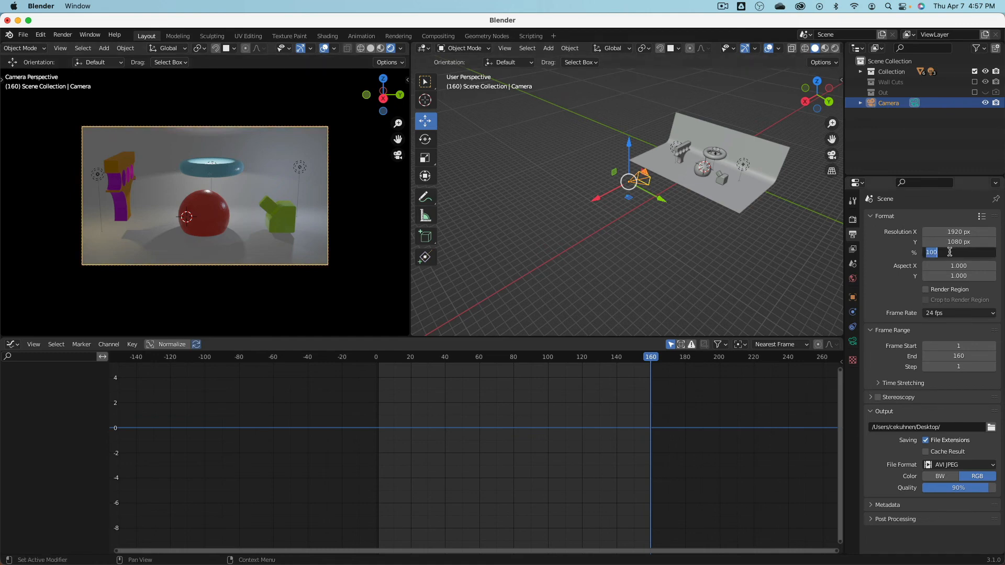
text(50)
key(Return)
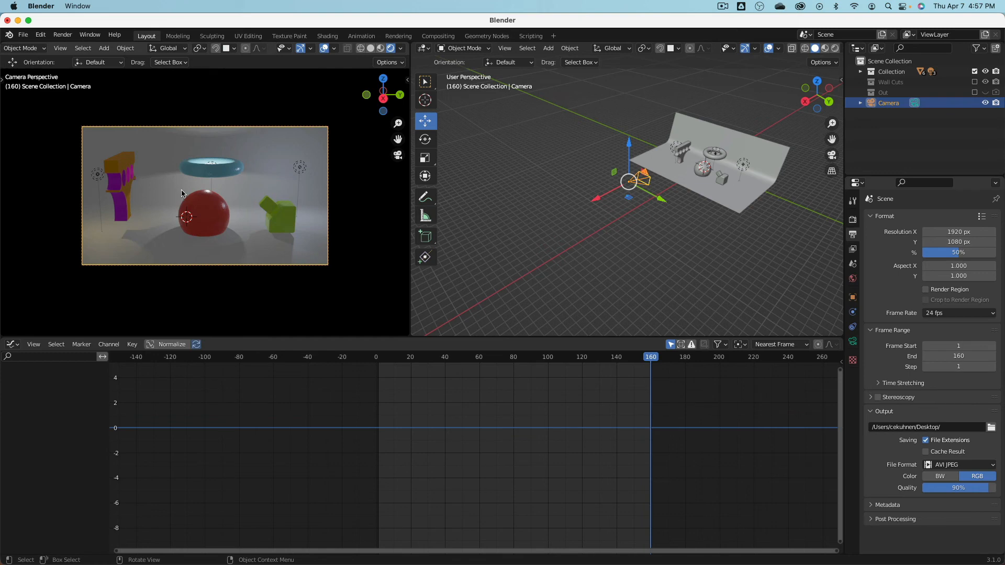
click(62, 35)
click(68, 45)
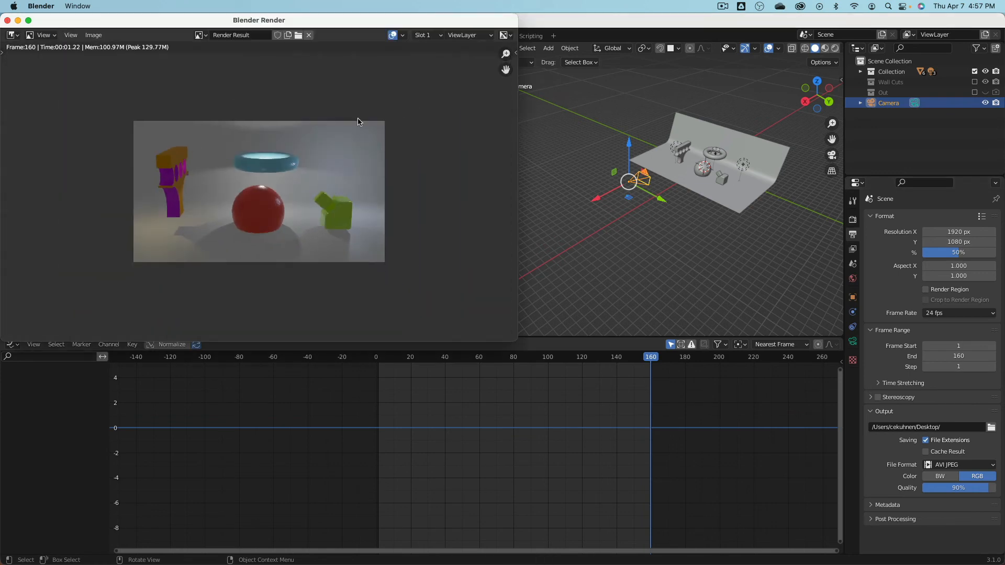
Choose render Slot 2, scrub the timeline to frame 58 and render that frame as a still image.
click(436, 35)
click(435, 64)
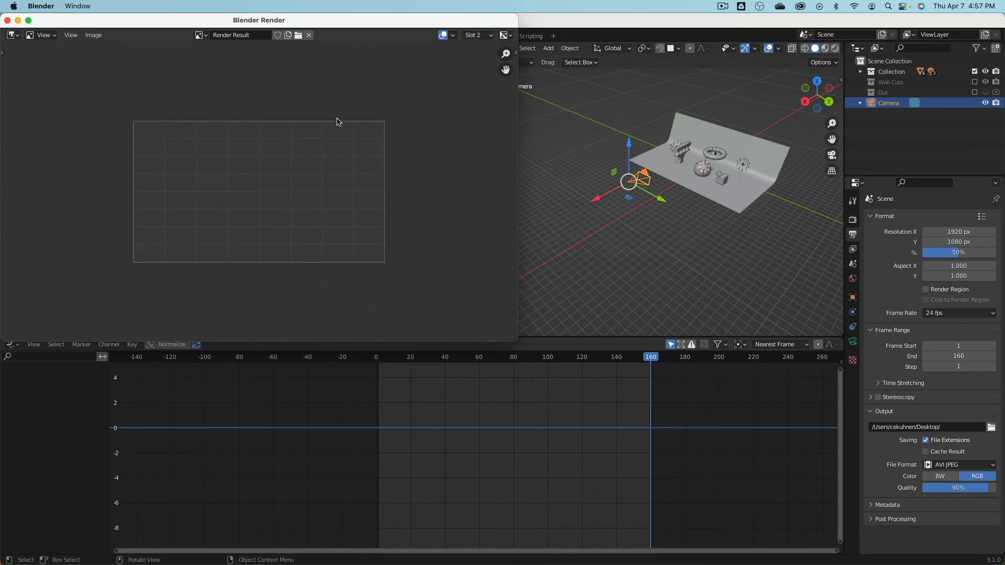
drag(554, 358, 476, 358)
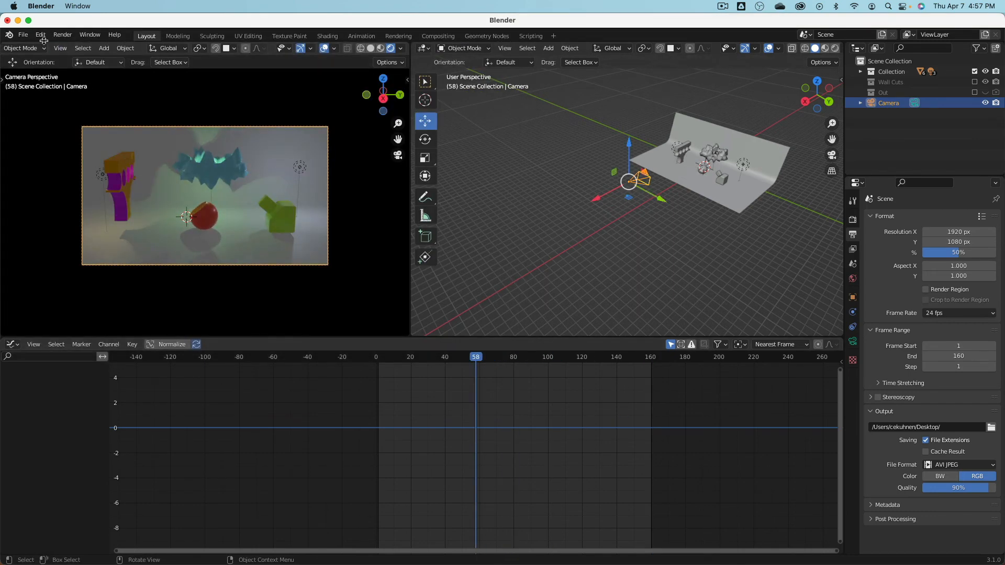
click(62, 34)
click(71, 51)
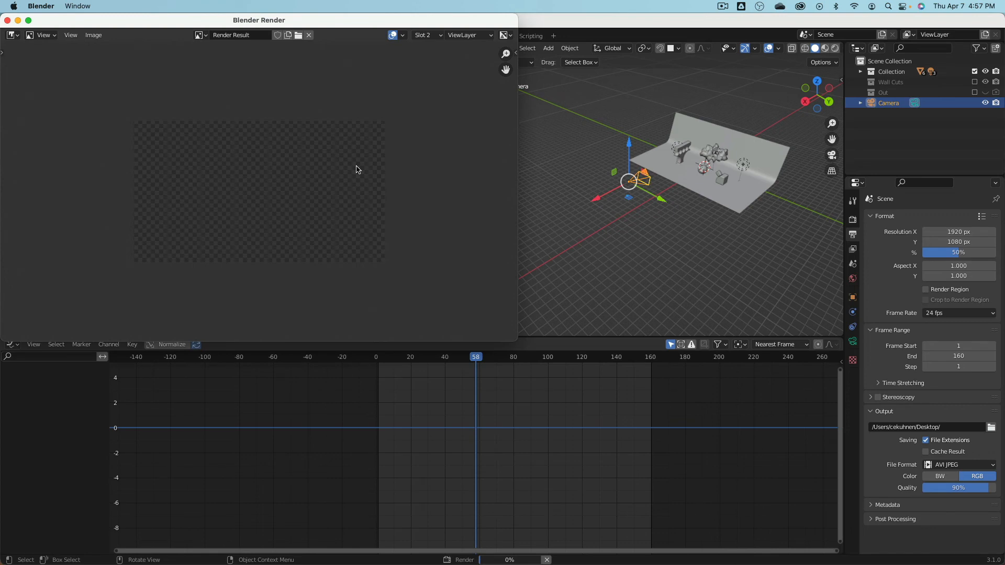
Compare the renders stored in Slot 1 and Slot 2, and view the options for saving the image.
click(428, 35)
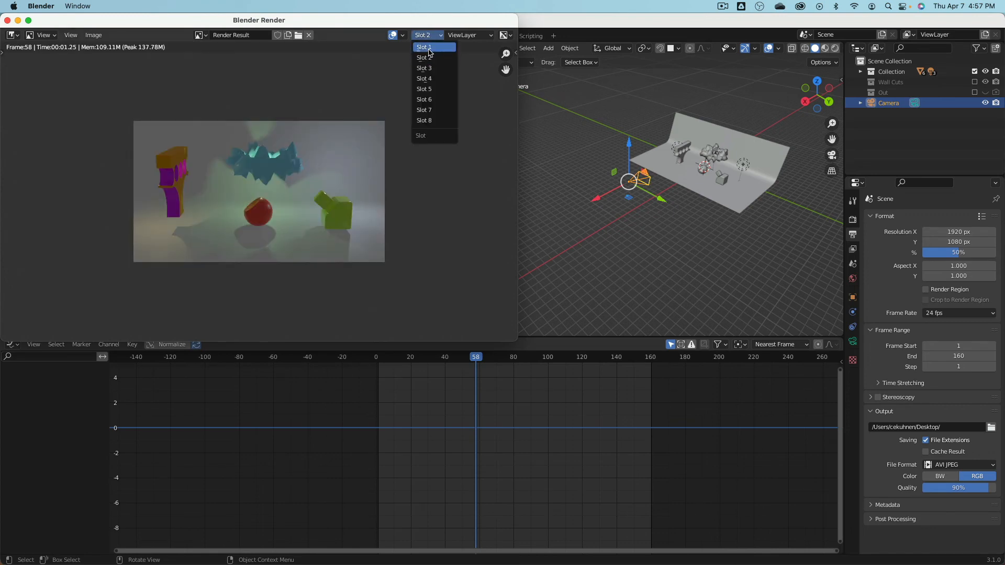
click(429, 49)
click(428, 34)
click(432, 58)
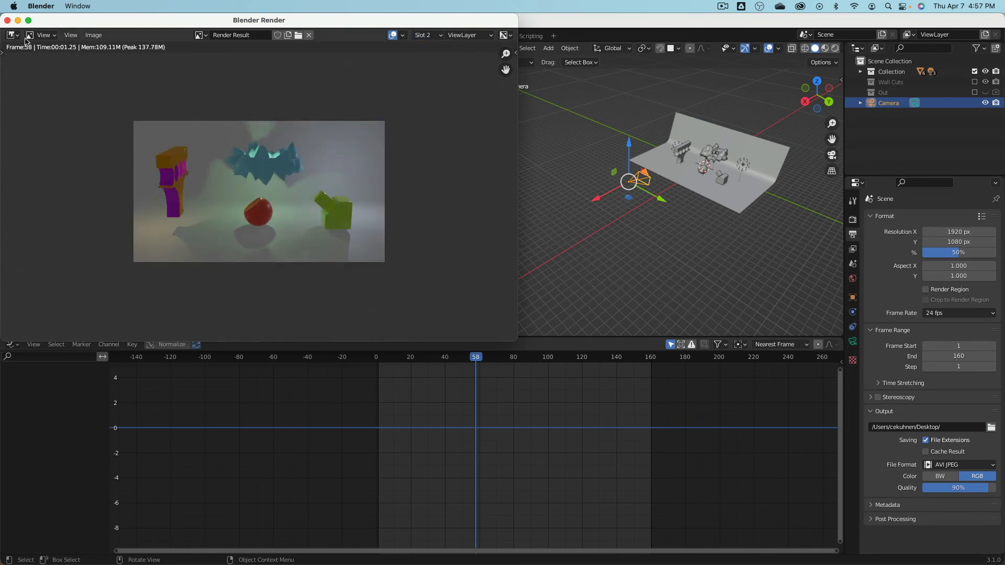
click(93, 34)
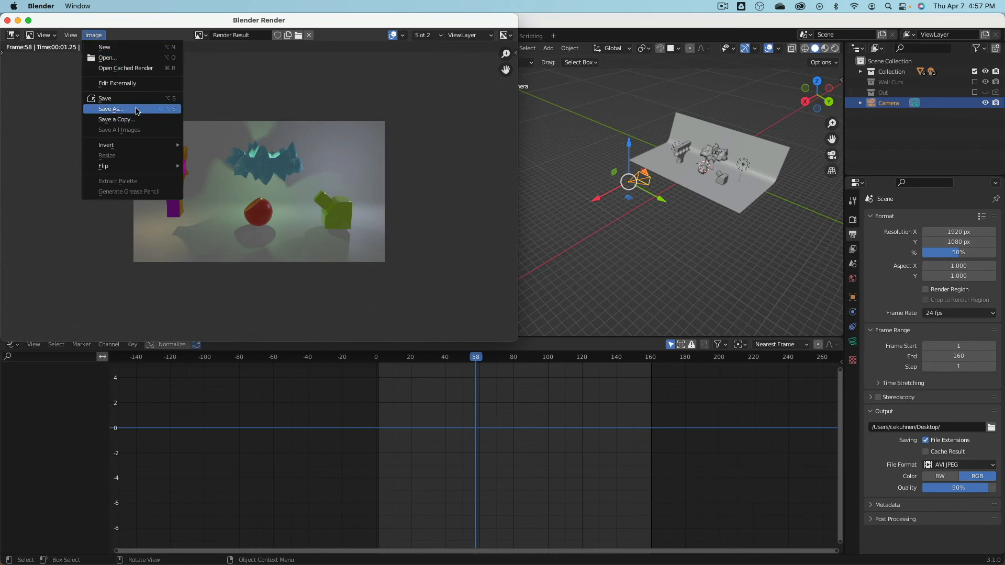
Close the still render and start rendering the whole animation.
click(7, 20)
click(67, 36)
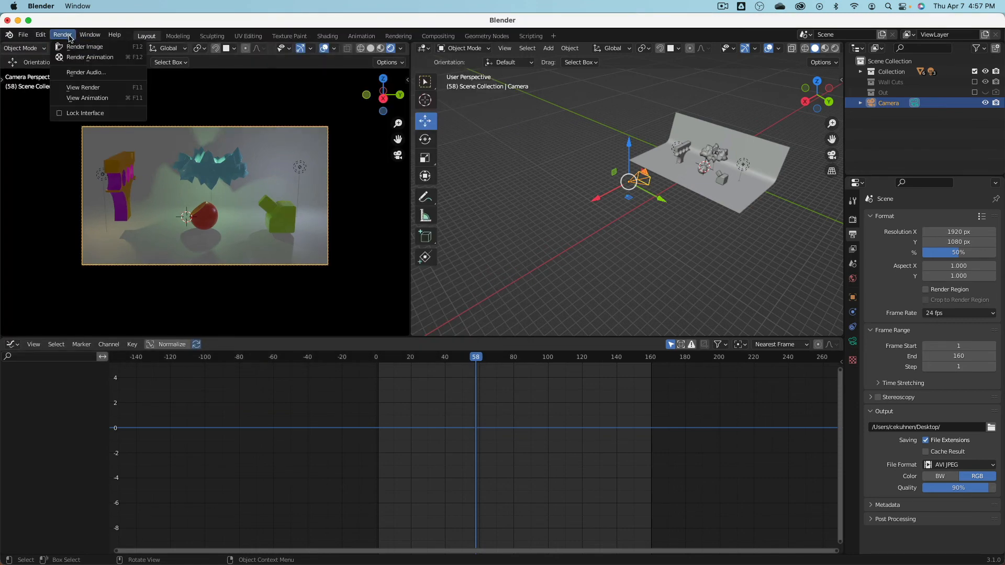
click(86, 59)
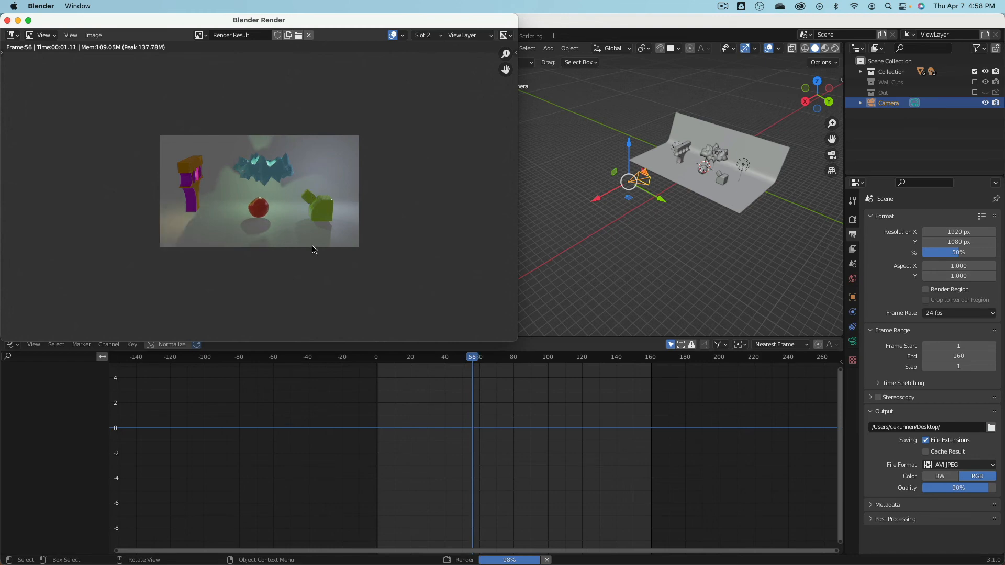
Switch to Chrome and search Google for "blender render online".
mouse_move(191, 563)
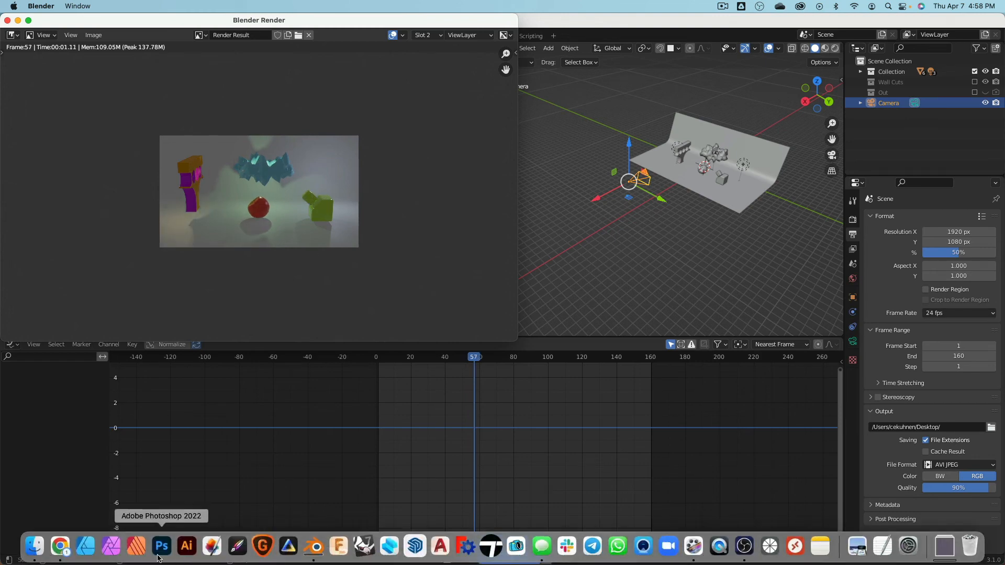
click(61, 546)
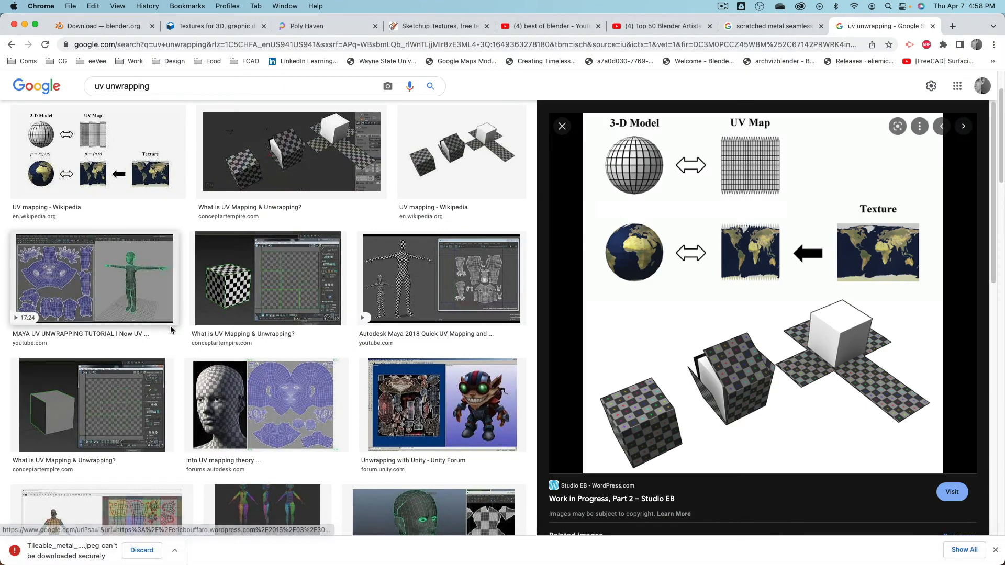
click(739, 44)
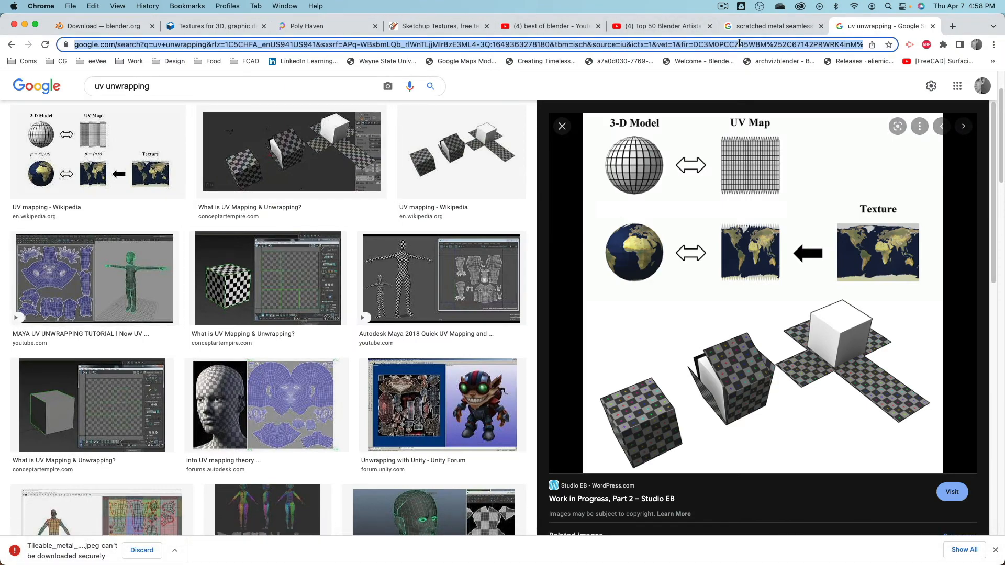
text(blender)
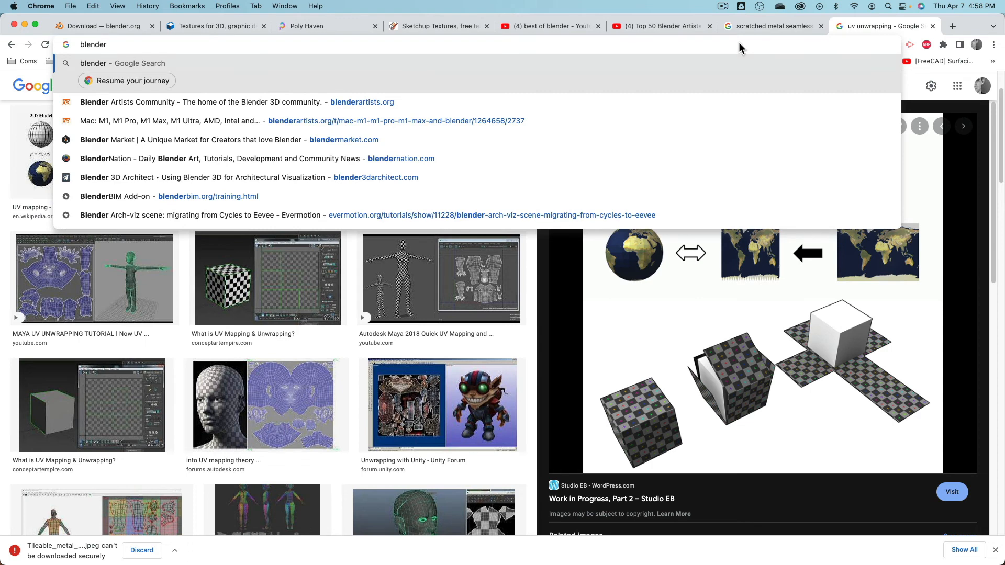
text(render online)
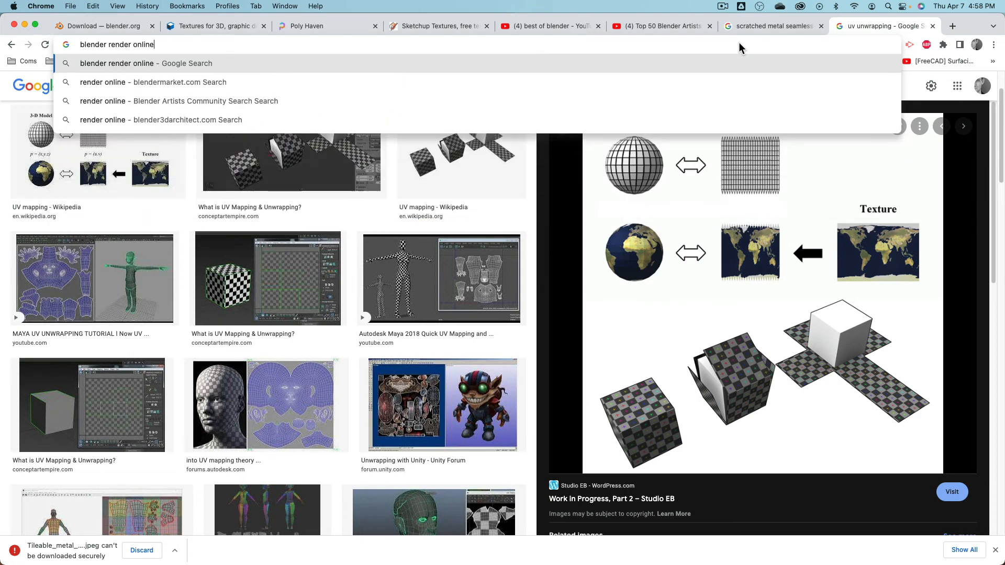
key(Return)
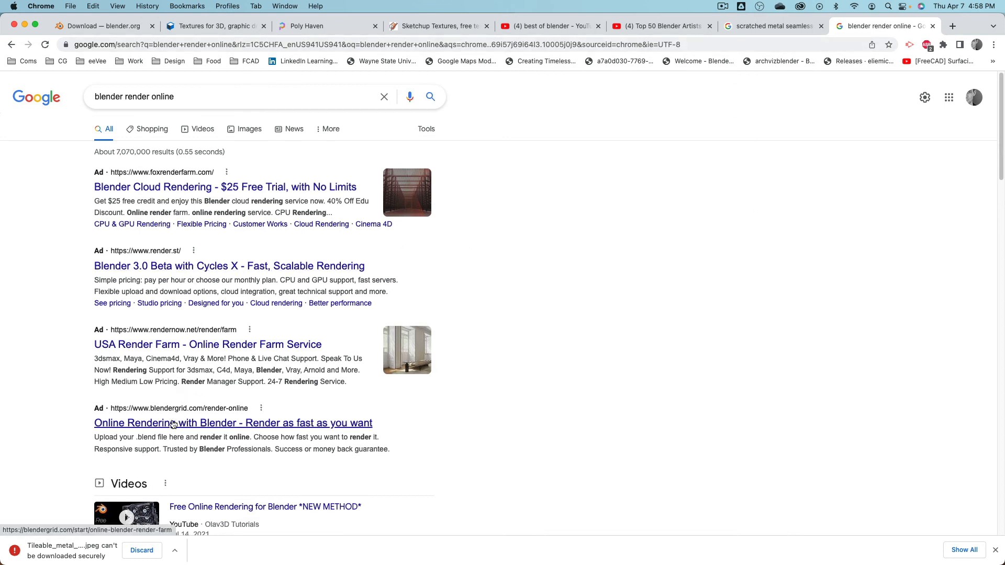
Open the Blendergrid online rendering result and look through its page on uploading .blend files and pricing.
scroll(104, 403, down, 1)
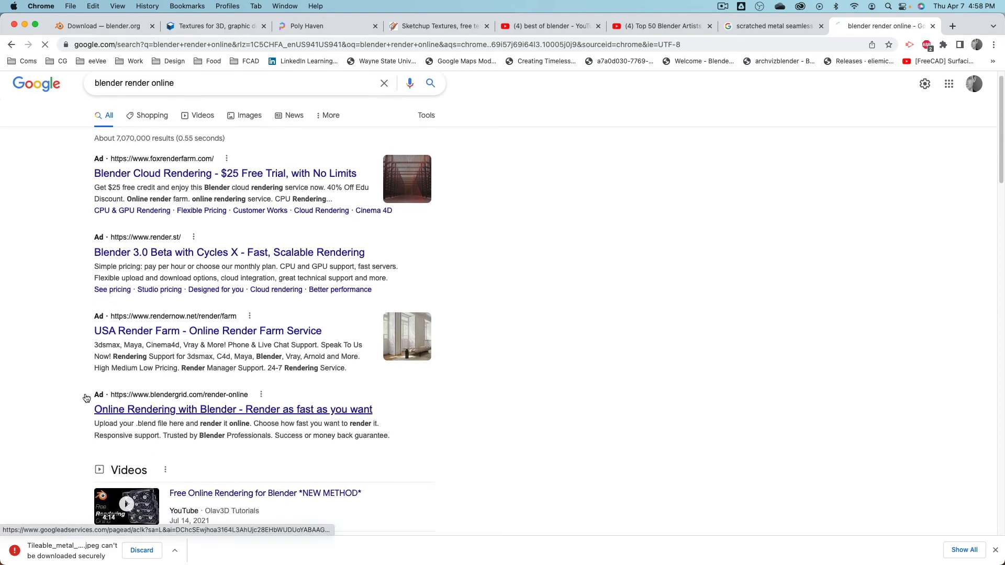
click(134, 409)
scroll(49, 391, down, 1)
scroll(50, 391, down, 3)
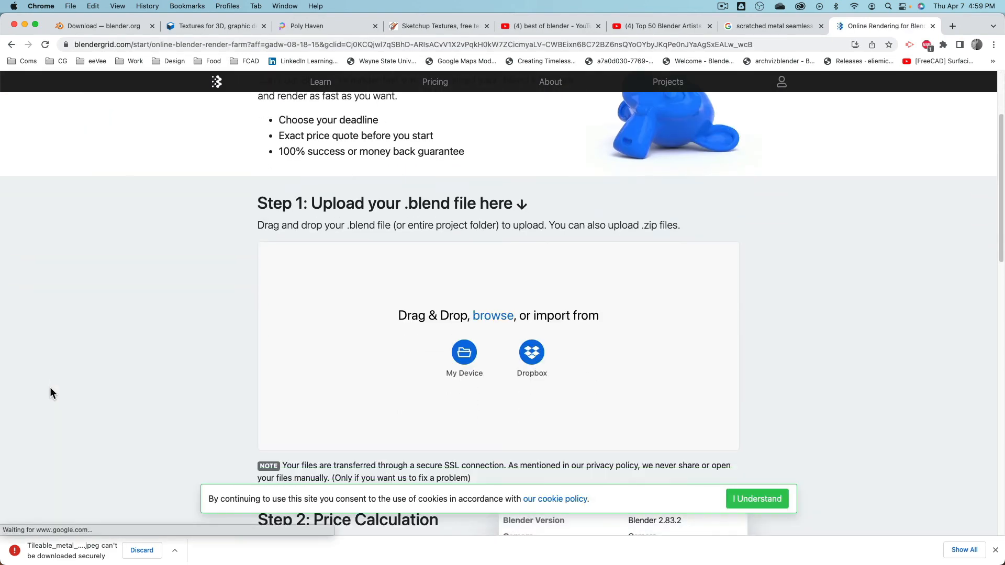
scroll(50, 391, up, 4)
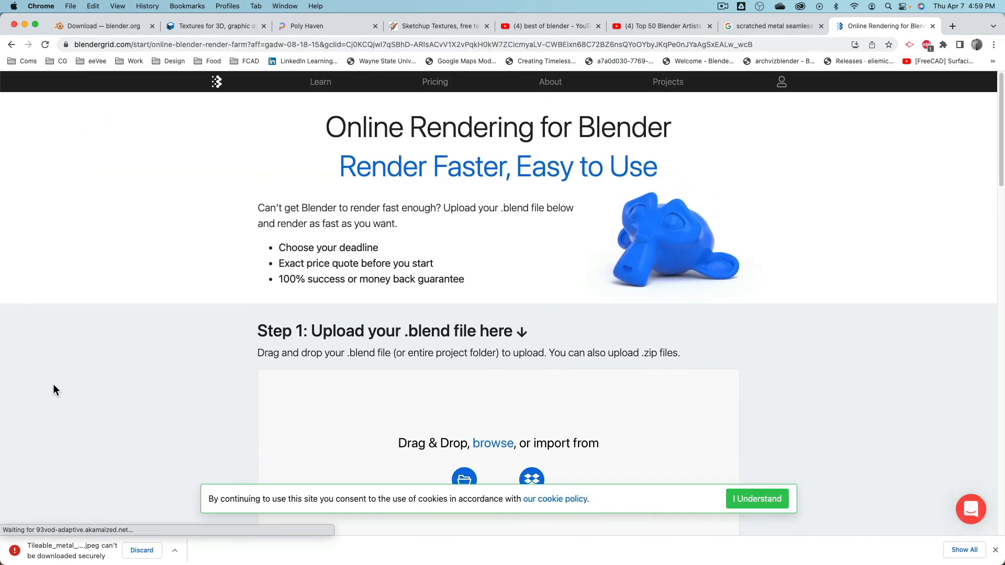
scroll(52, 390, down, 8)
scroll(51, 386, up, 8)
Go back to the Google results, search for "polargrid render", and open the Polargrid website.
click(11, 45)
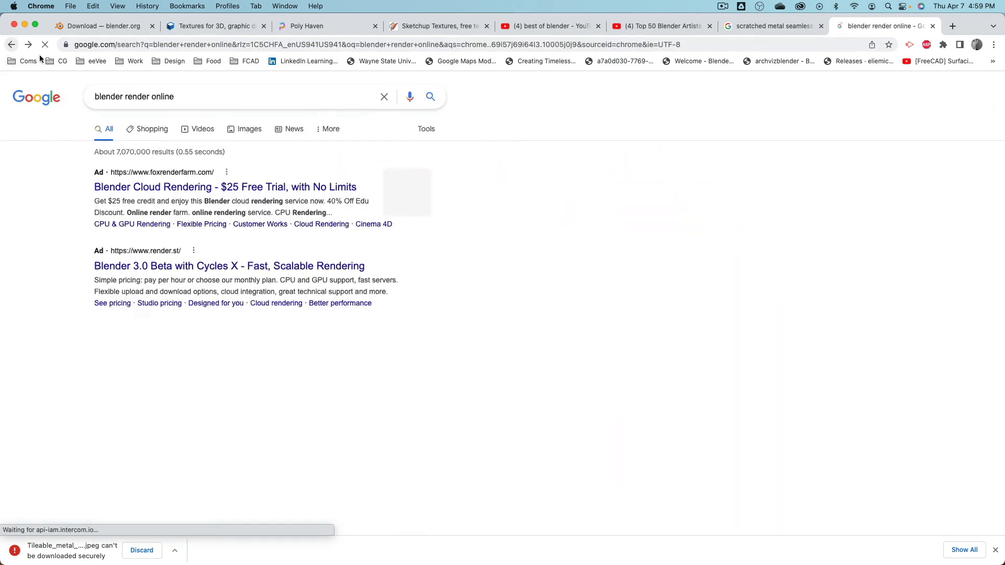
click(177, 82)
text(polar)
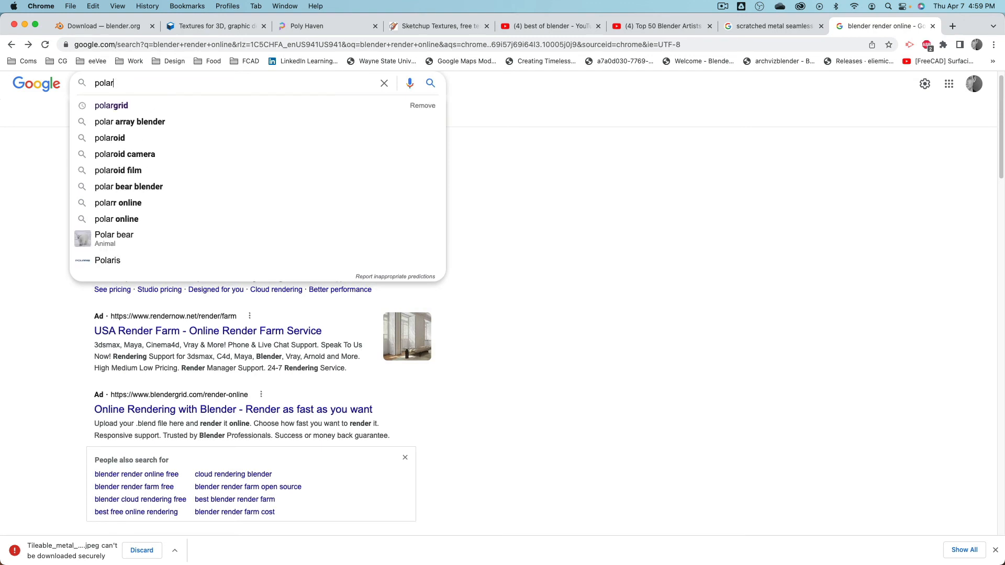
key(Down)
key(Down)
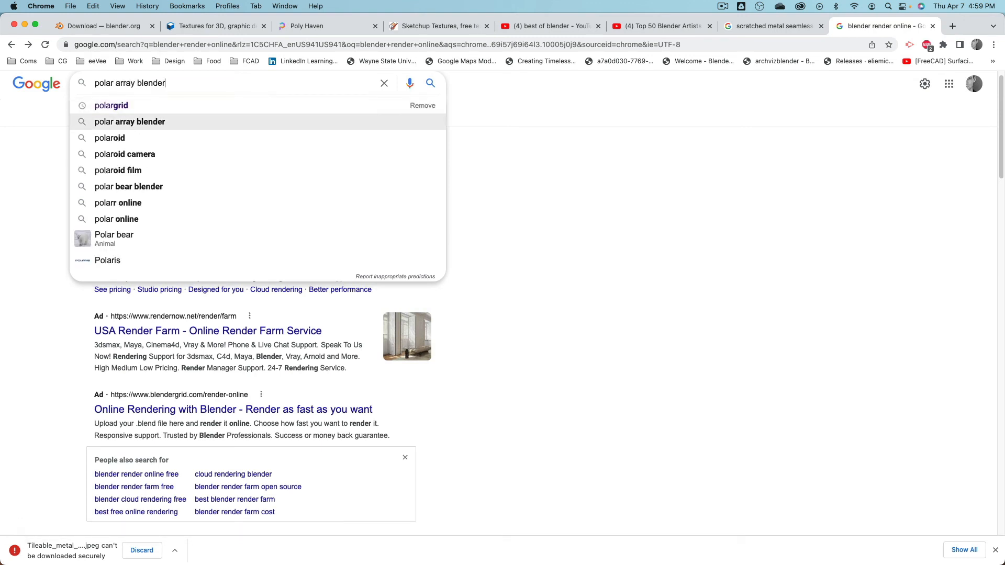
key(Up)
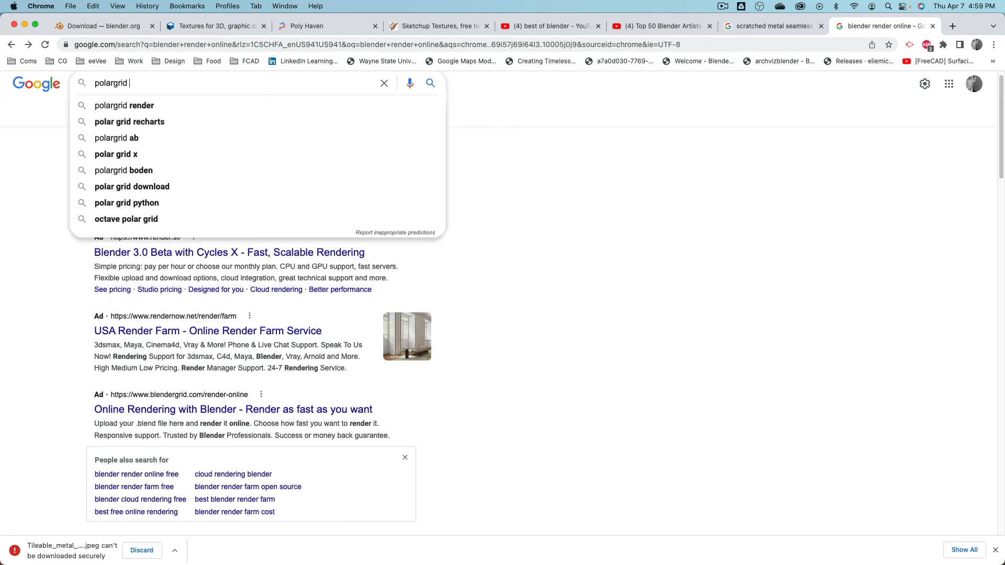
text(b)
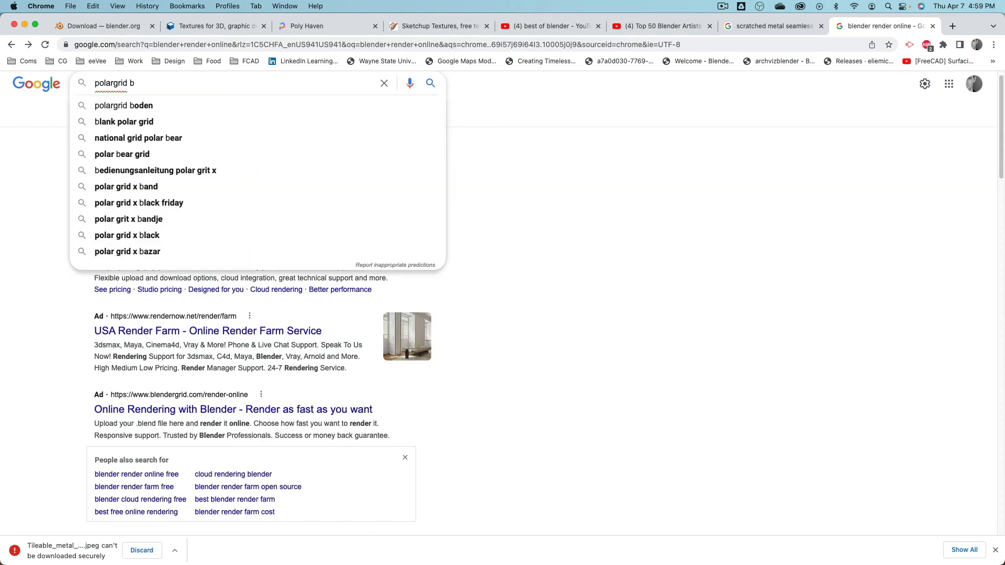
key(BackSpace)
key(Return)
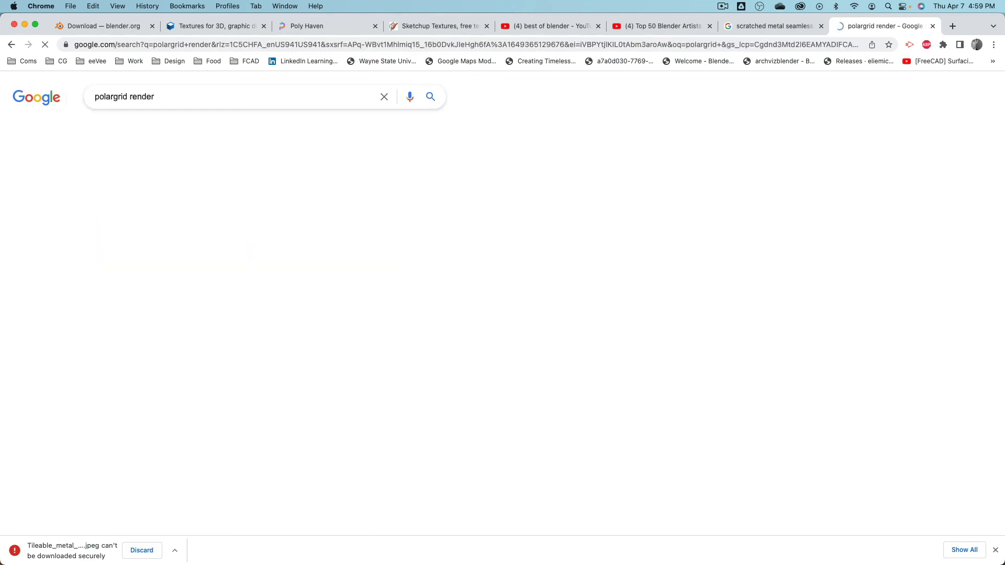
click(128, 189)
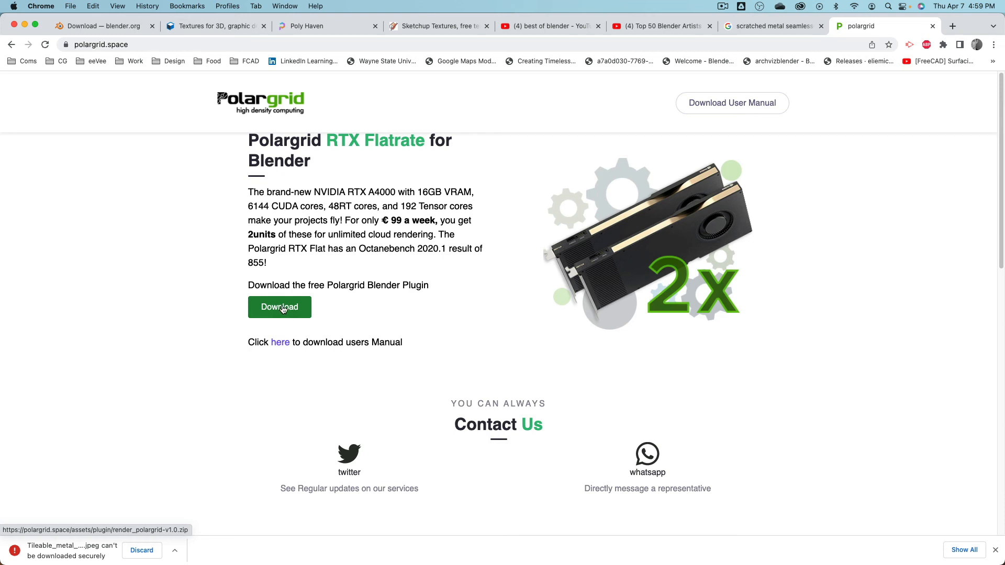
Download the free Polargrid Blender plugin and the user manual, and open the manual PDF.
click(282, 309)
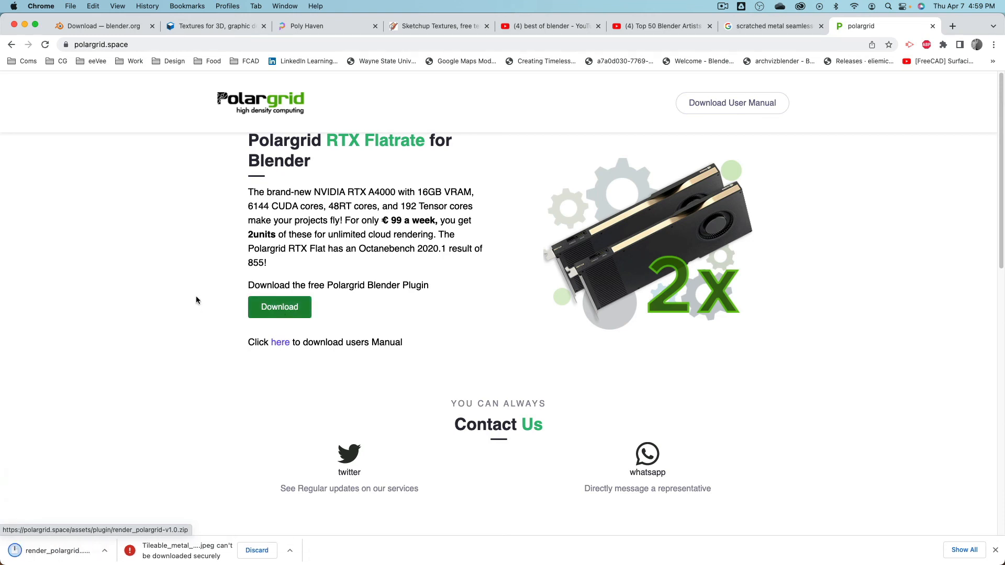
click(756, 110)
click(82, 547)
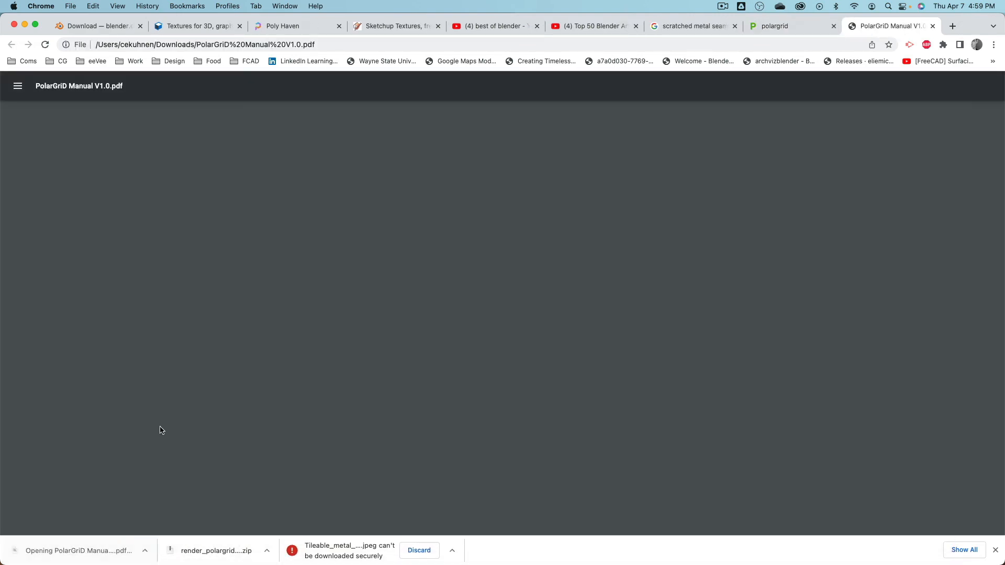
Read through the PolarGriD manual on plugin installation, render jobs and shop plans, and check the animation's render progress in Blender.
scroll(442, 247, down, 10)
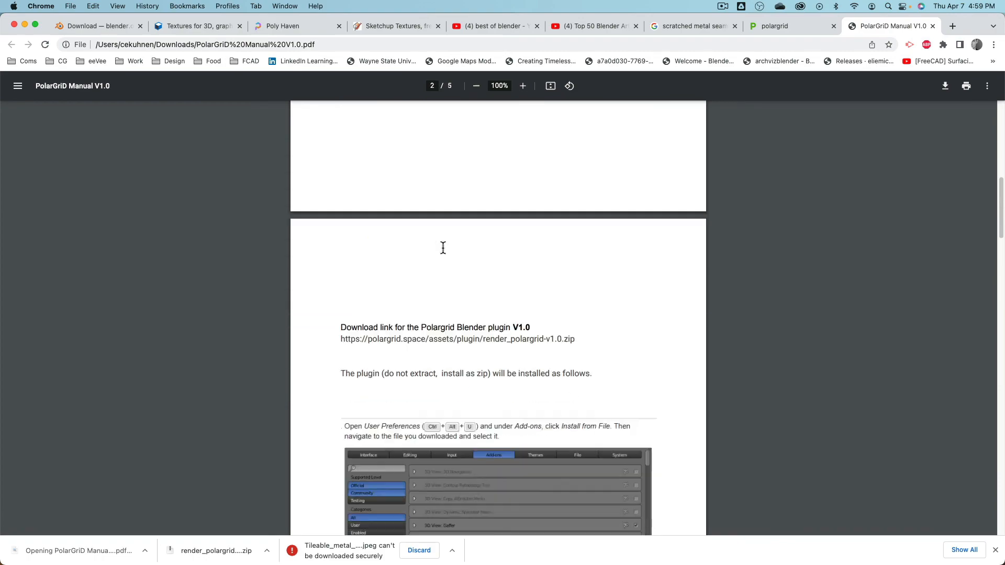
scroll(443, 249, down, 20)
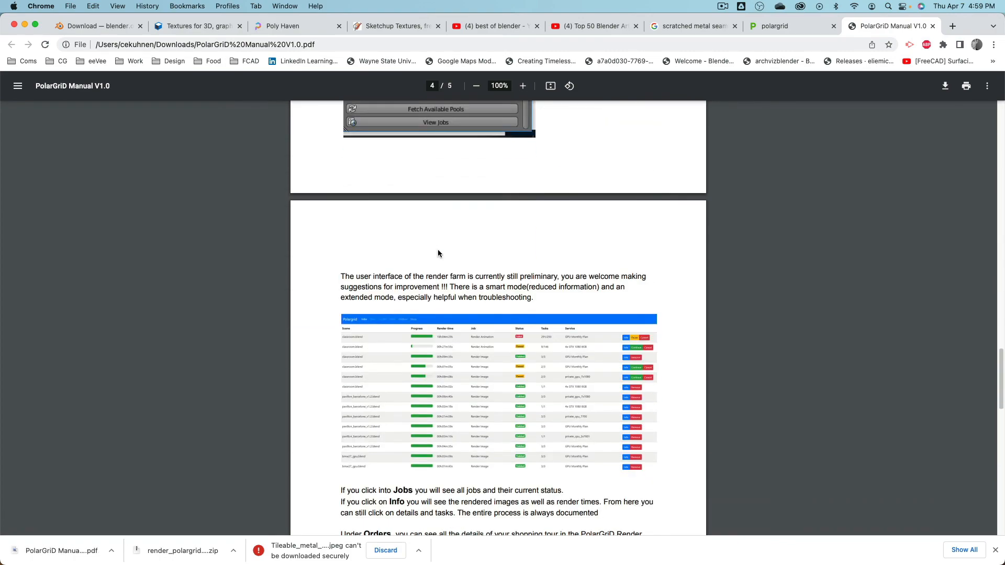
scroll(437, 251, down, 5)
scroll(436, 251, up, 12)
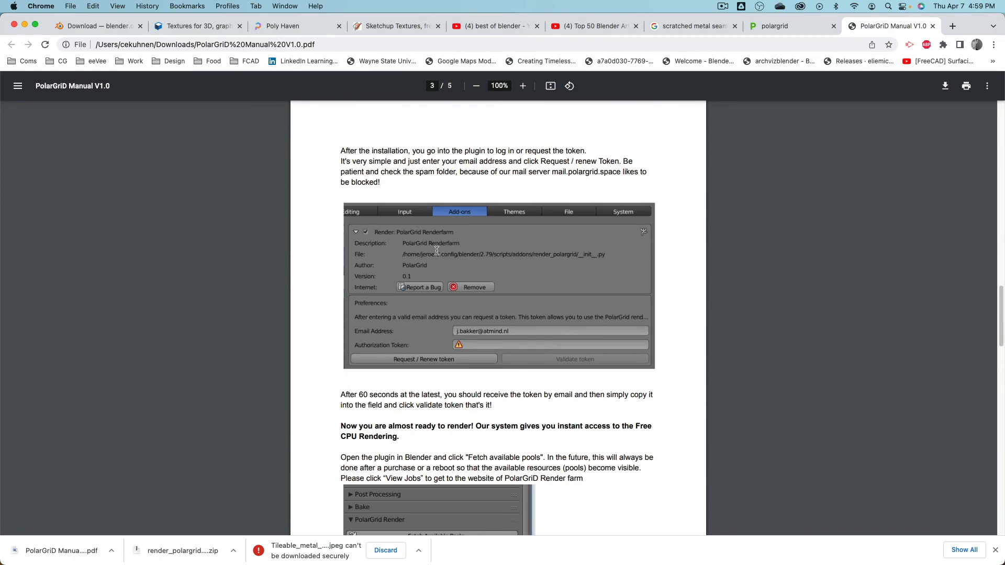
scroll(436, 250, down, 5)
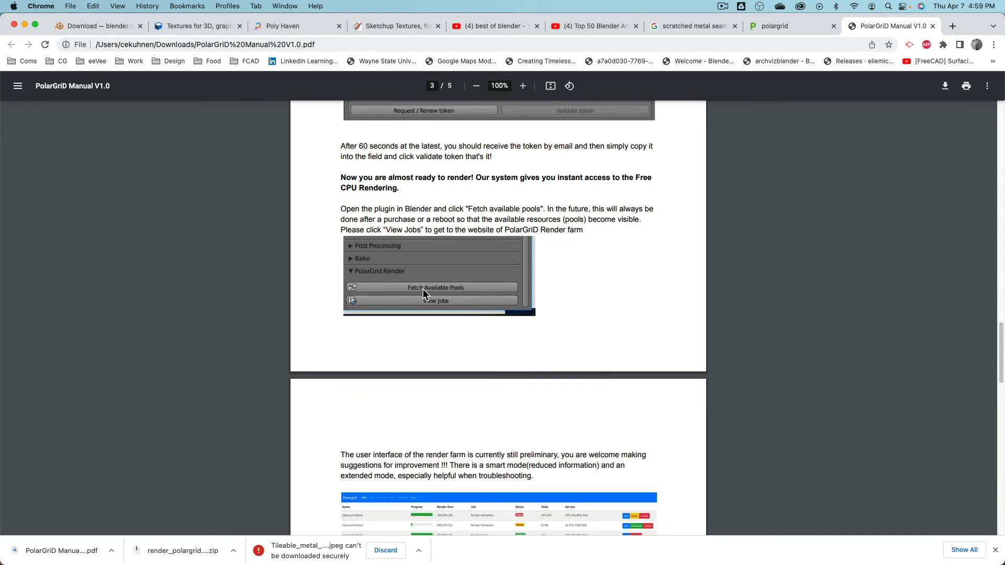
scroll(422, 291, down, 3)
scroll(444, 302, down, 1)
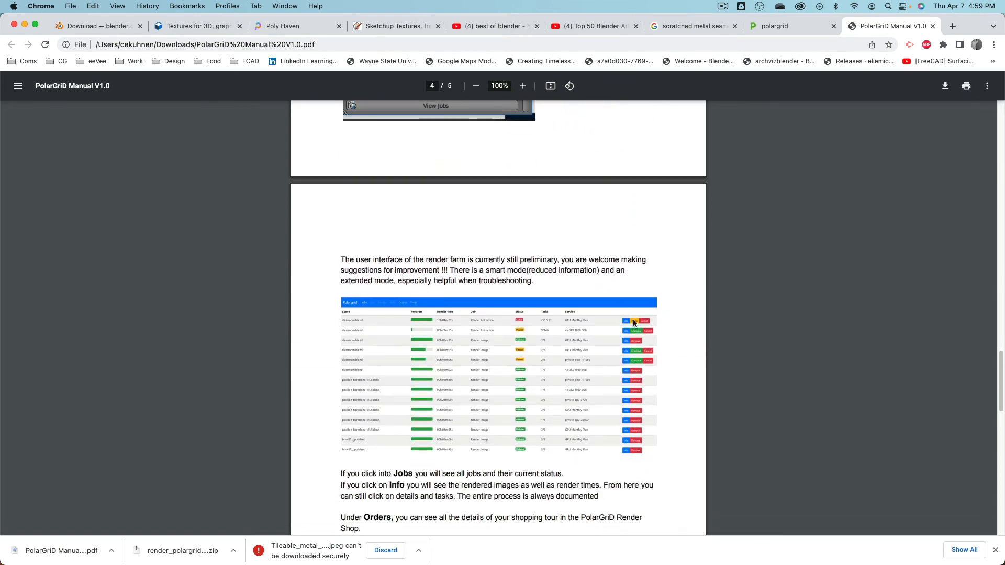
scroll(633, 323, down, 5)
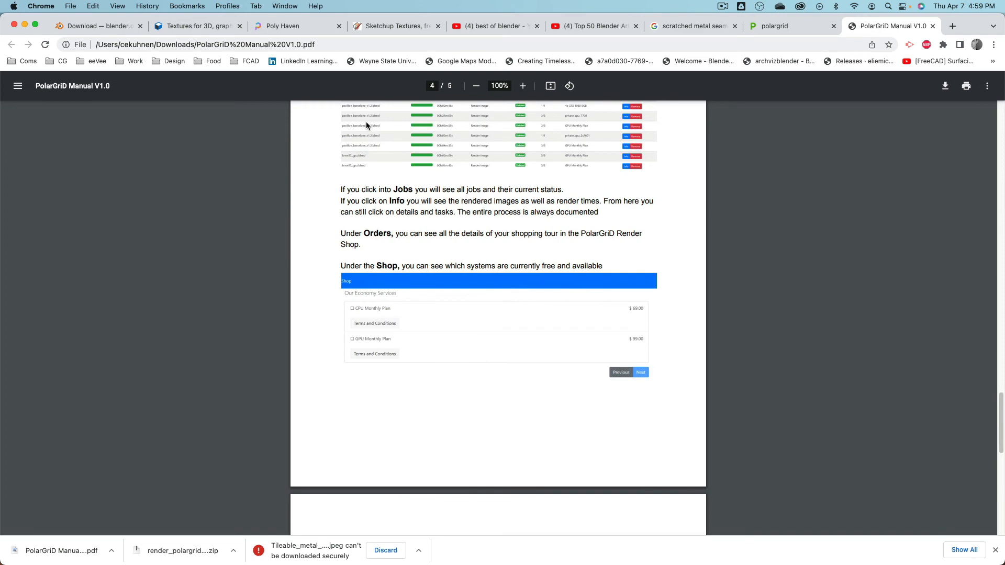
key(super+Tab)
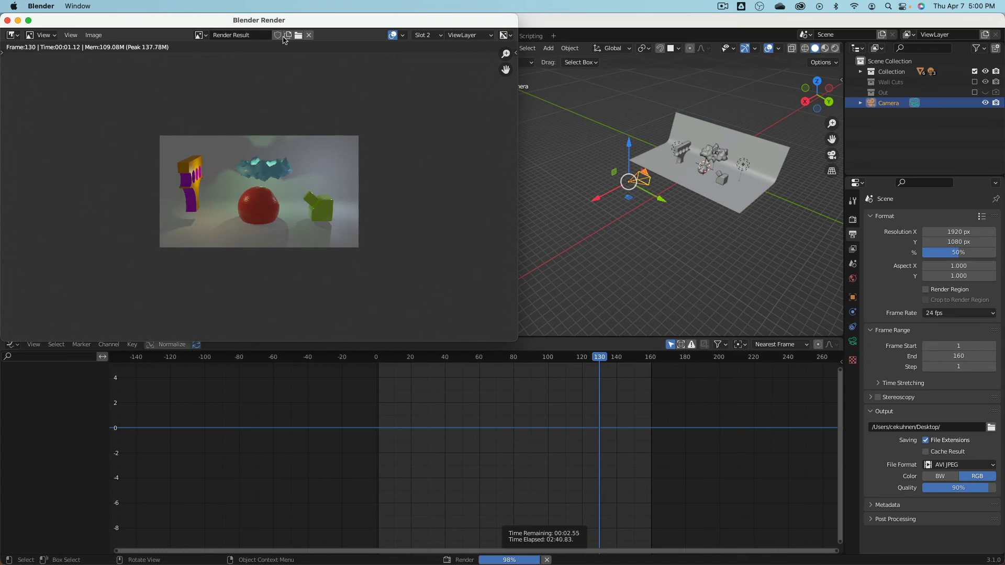
Return to Chrome, look up "blender manual" and open the Blender 3.1 Reference Manual.
click(79, 548)
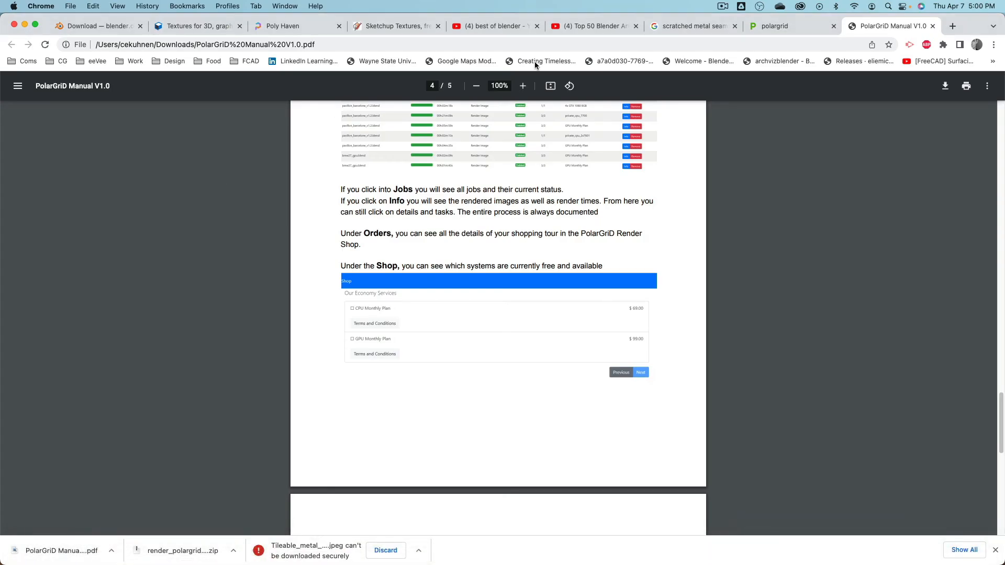
click(701, 42)
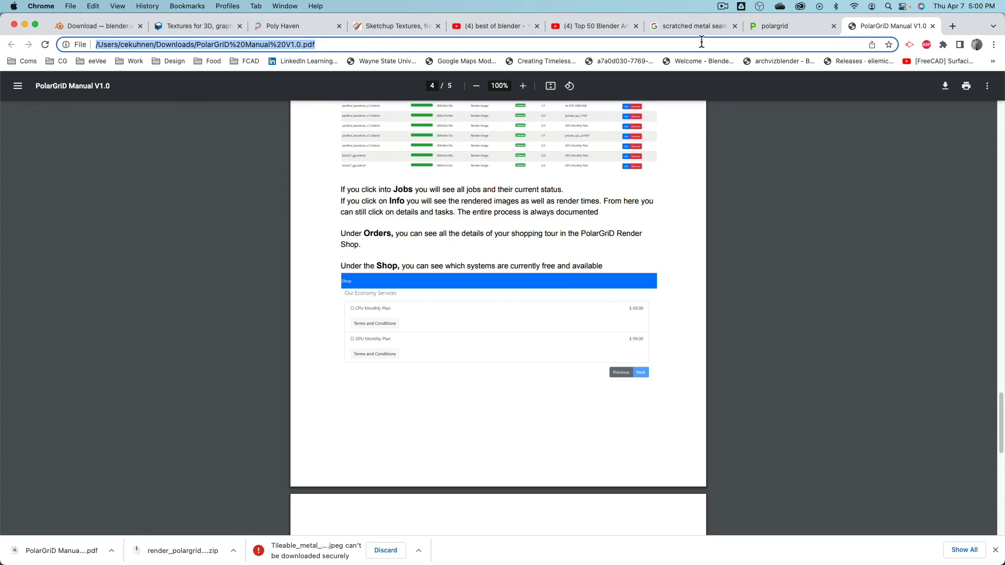
text(blrnd)
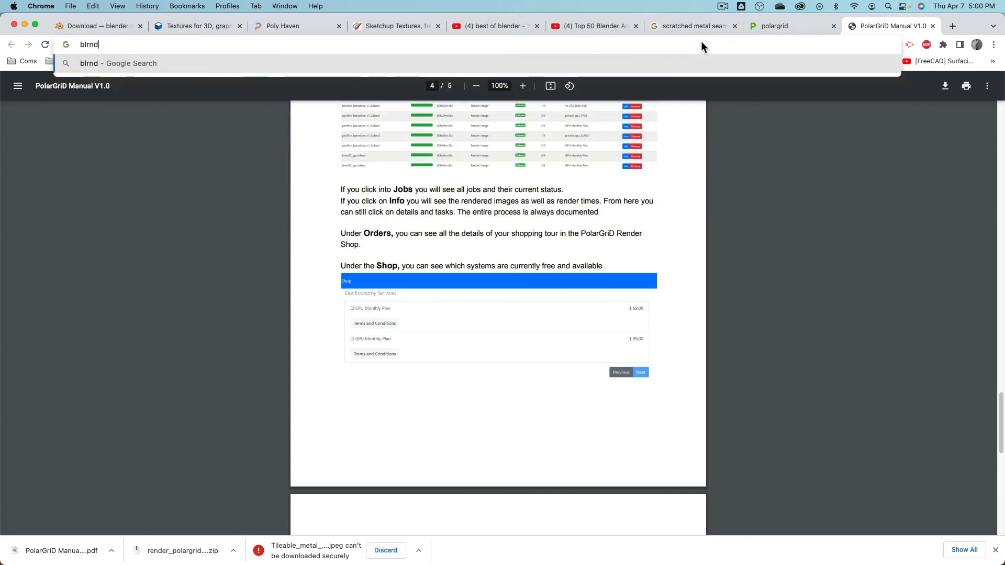
key(BackSpace)
key(BackSpace)
key(BackSpace)
text(ender )
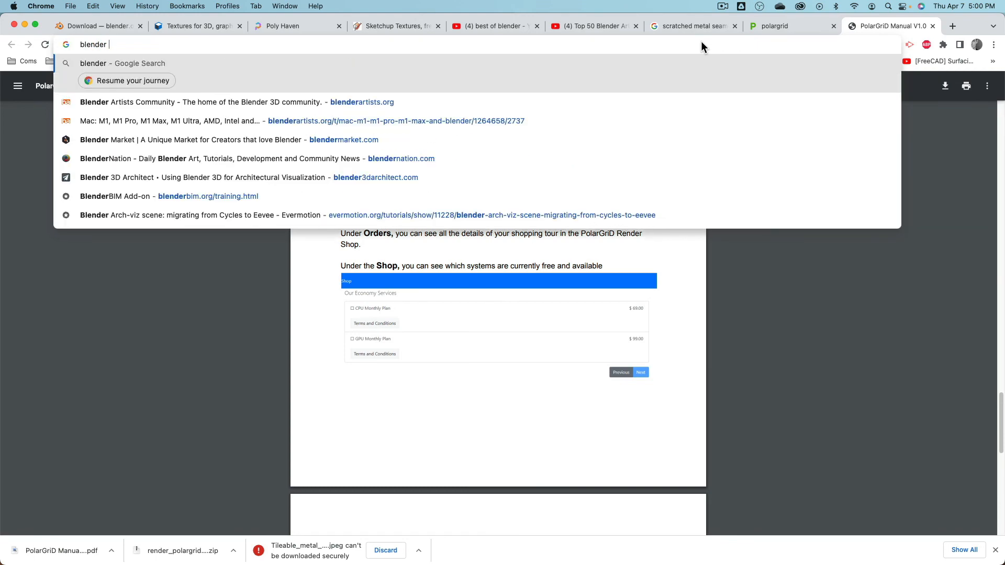
text(manual)
key(Return)
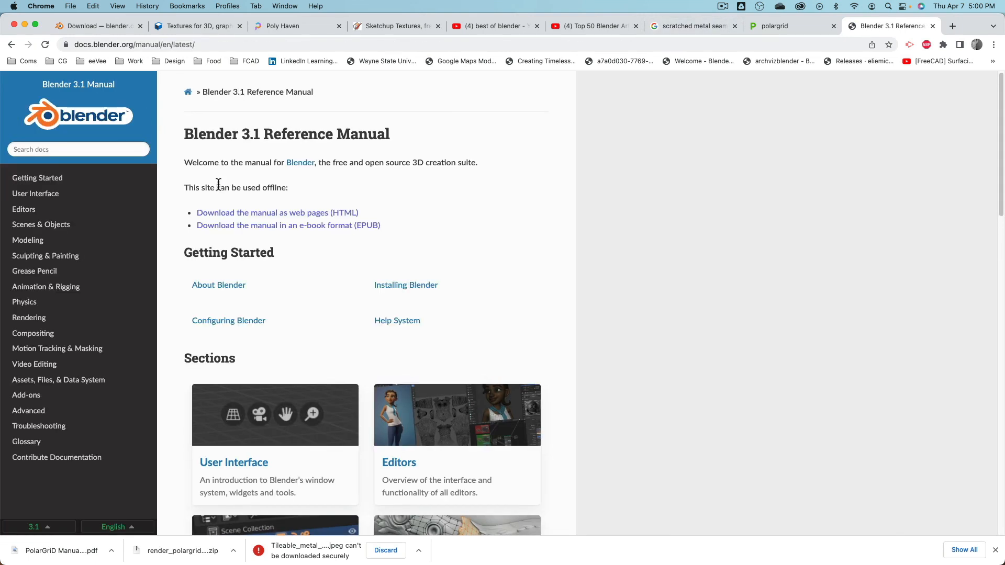
Look through the manual's section overview and open the introduction of the Sculpting & Painting section.
scroll(313, 234, down, 5)
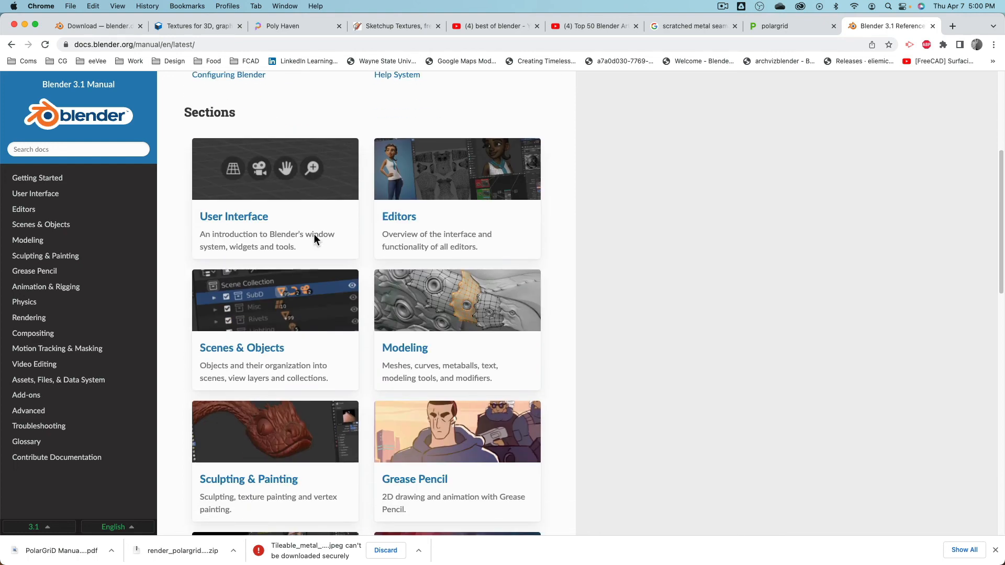
scroll(316, 234, down, 8)
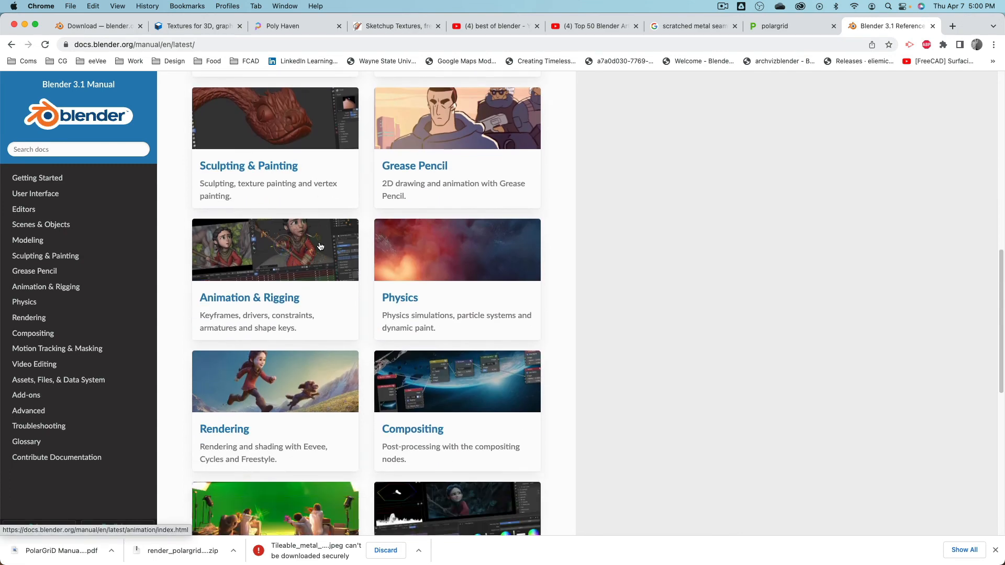
scroll(320, 246, down, 3)
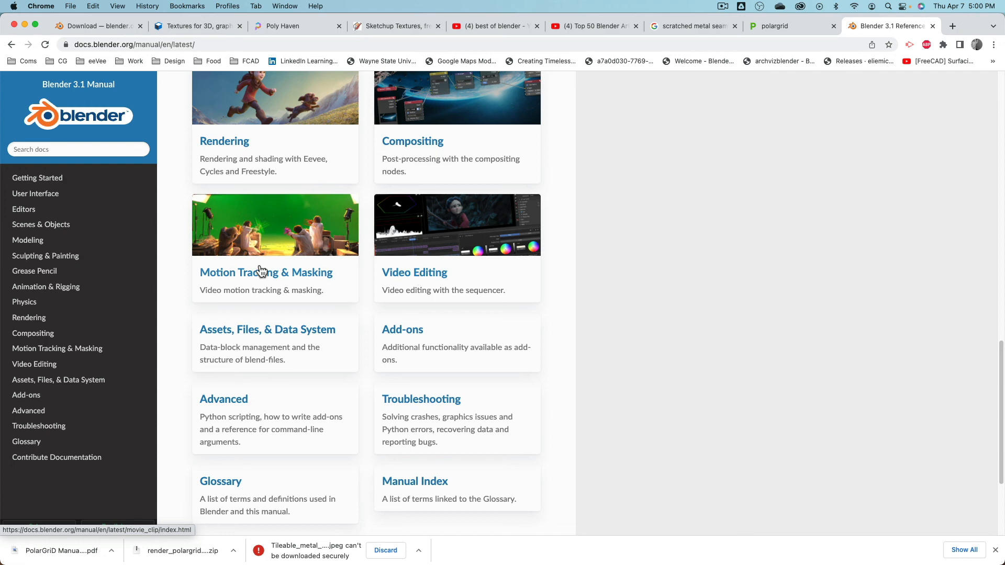
scroll(261, 272, down, 3)
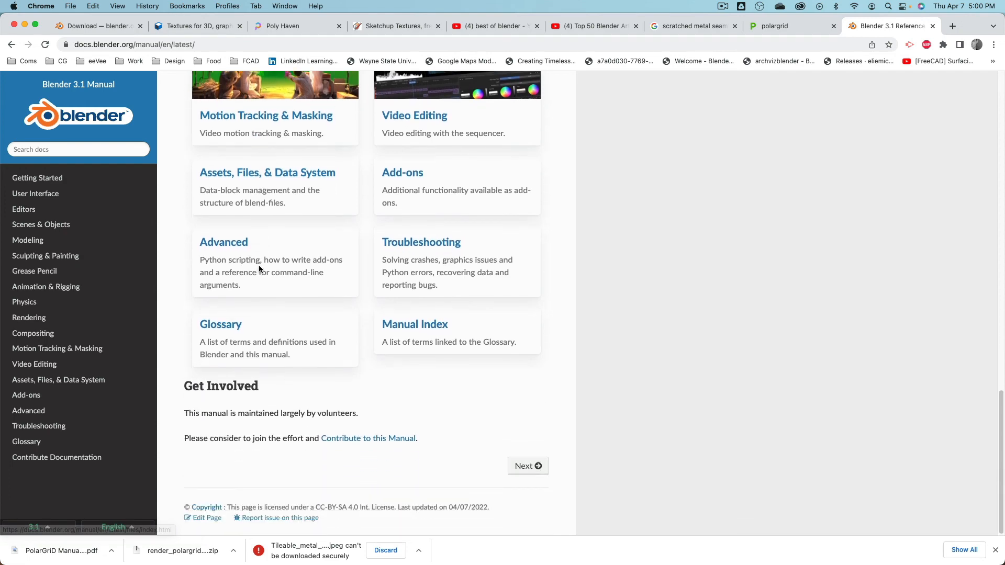
scroll(243, 243, up, 12)
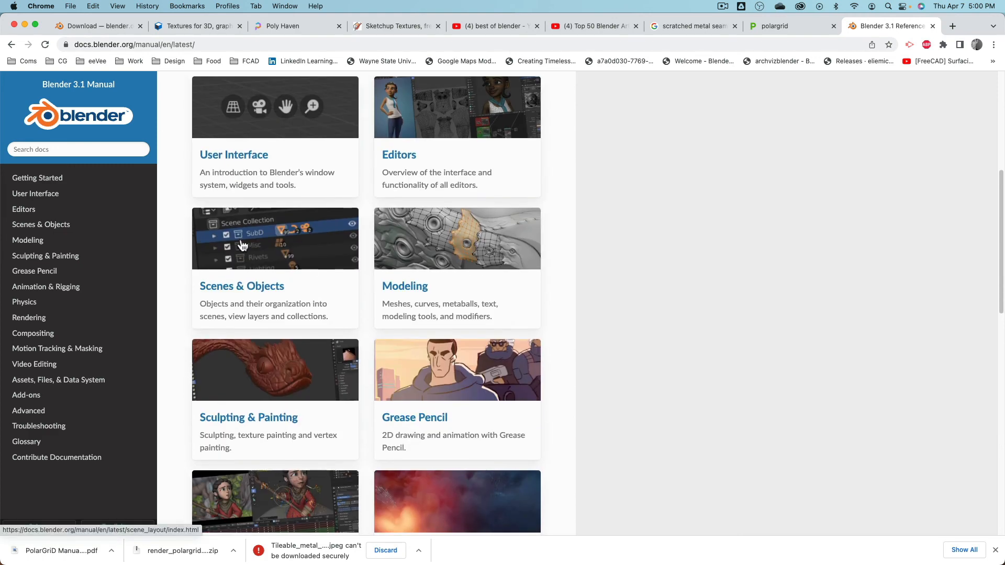
click(263, 373)
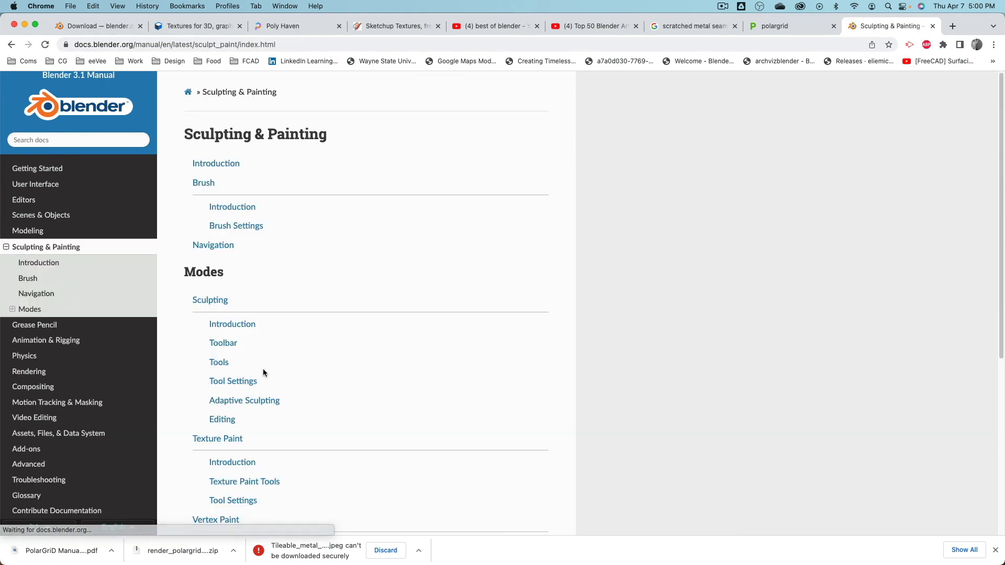
scroll(298, 258, down, 6)
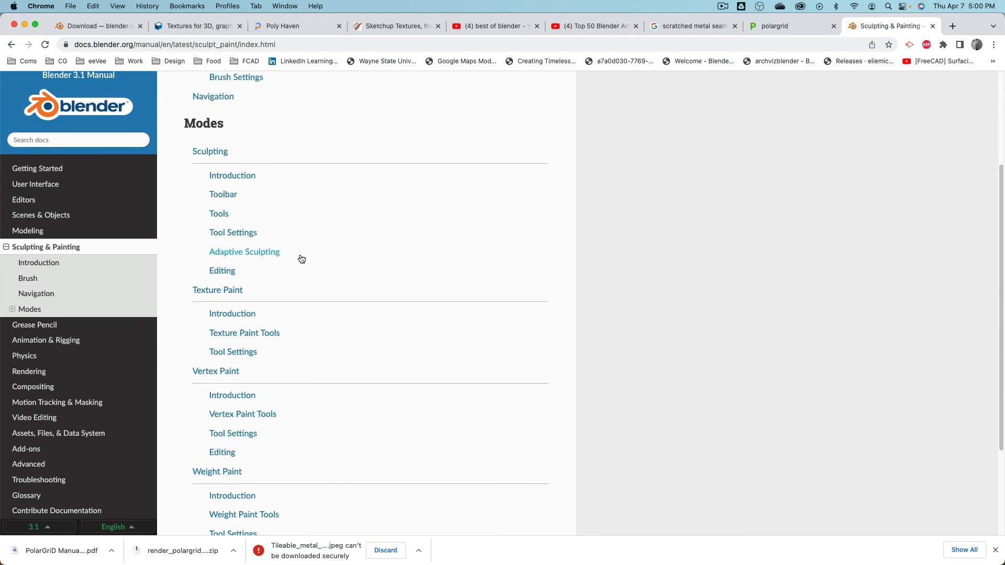
scroll(300, 258, up, 6)
click(215, 164)
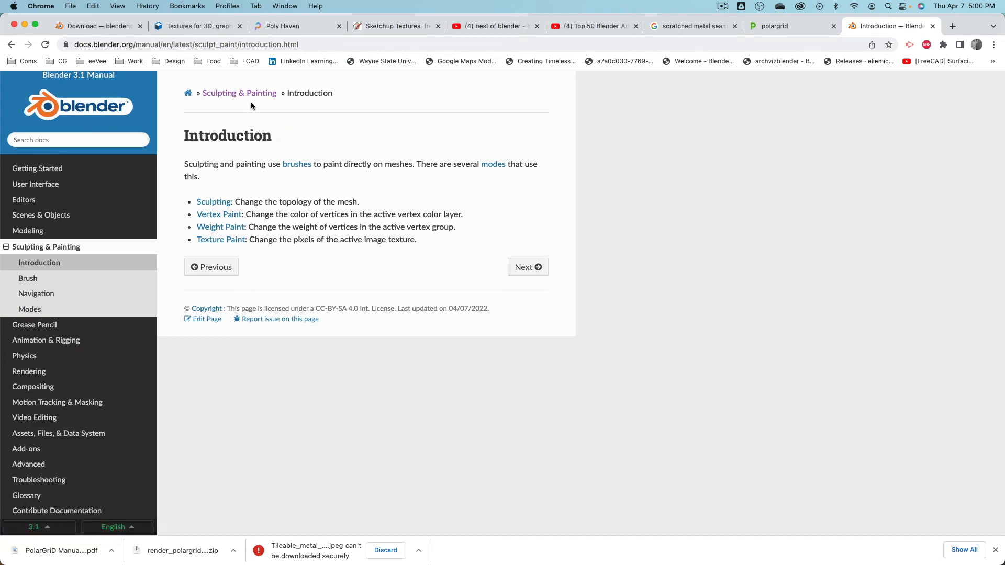
Open the bookmarked Blender Artists community site and view the featured Porsche 917 project.
click(61, 60)
click(69, 80)
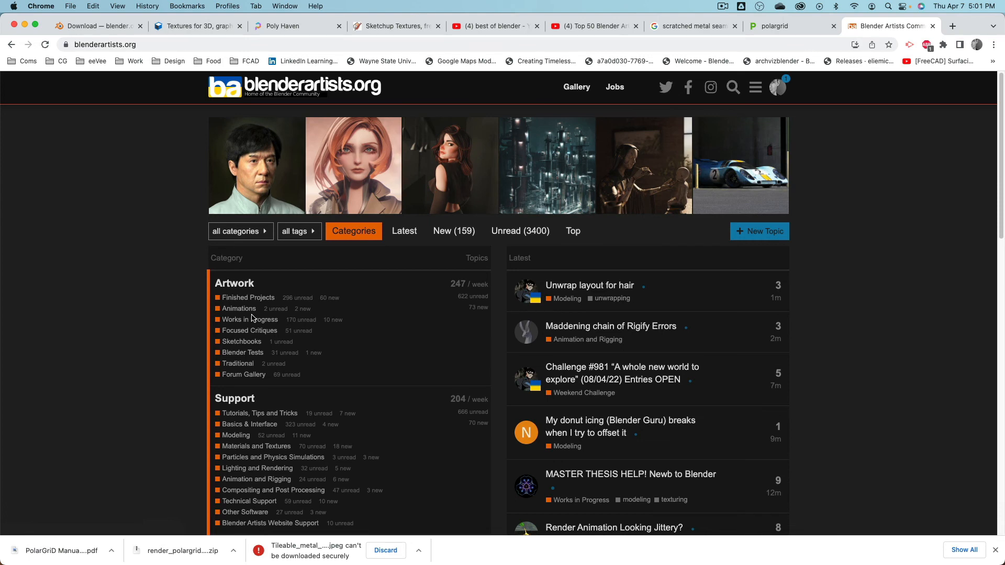
click(725, 208)
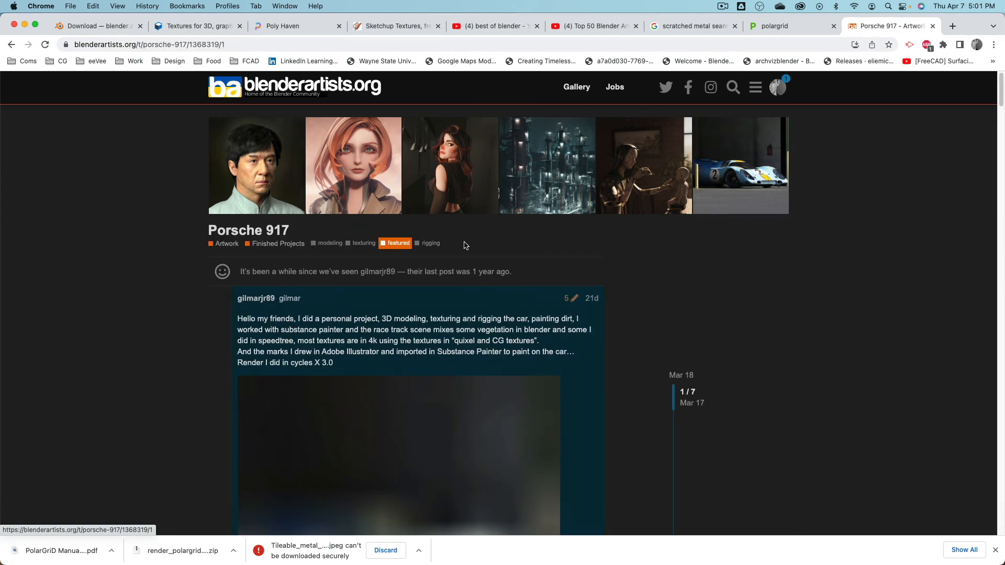
scroll(173, 271, down, 4)
scroll(174, 273, up, 3)
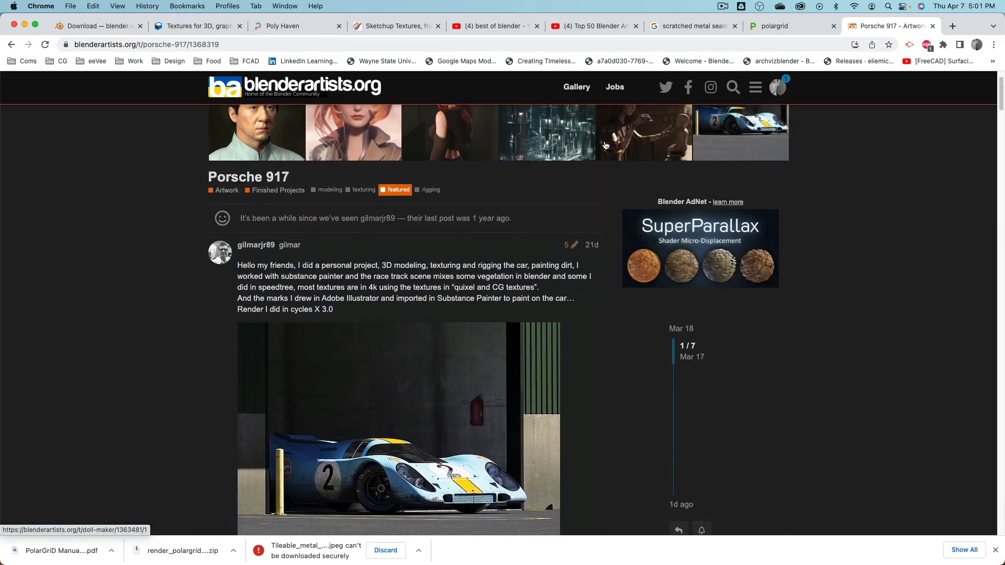
Open the featured Doll Maker project and look through its renders, clay views and replies.
click(632, 136)
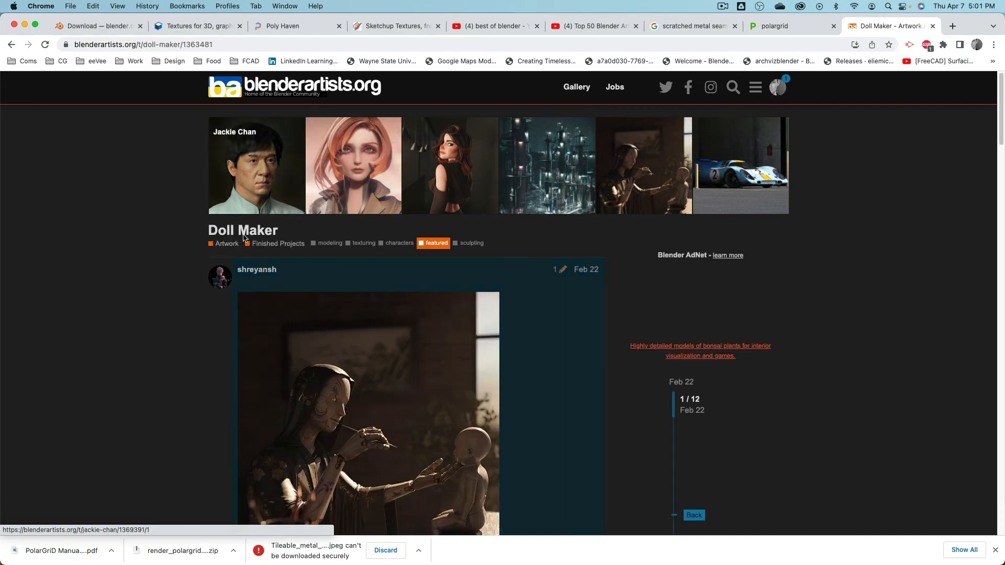
scroll(231, 267, down, 3)
scroll(231, 266, down, 15)
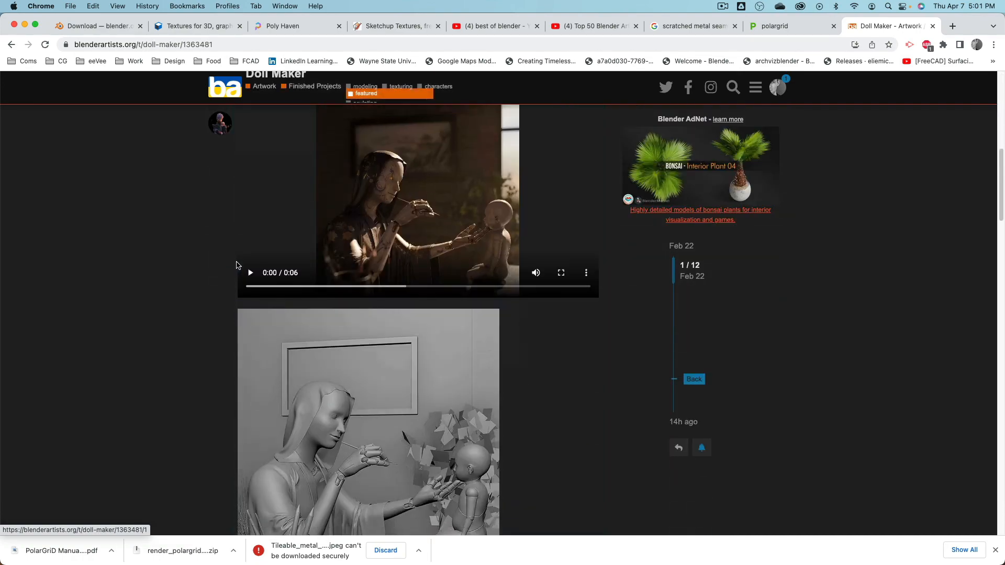
scroll(236, 265, down, 5)
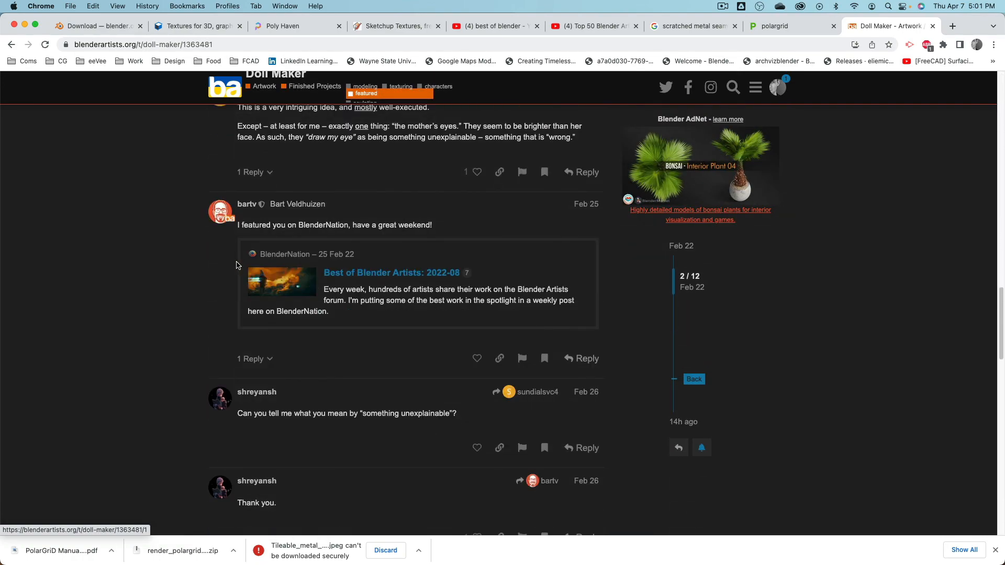
Look through the featured Jackie Chan project's renders and wireframe images, and return to the Blender Artists home page.
scroll(236, 266, up, 10)
scroll(238, 266, up, 4)
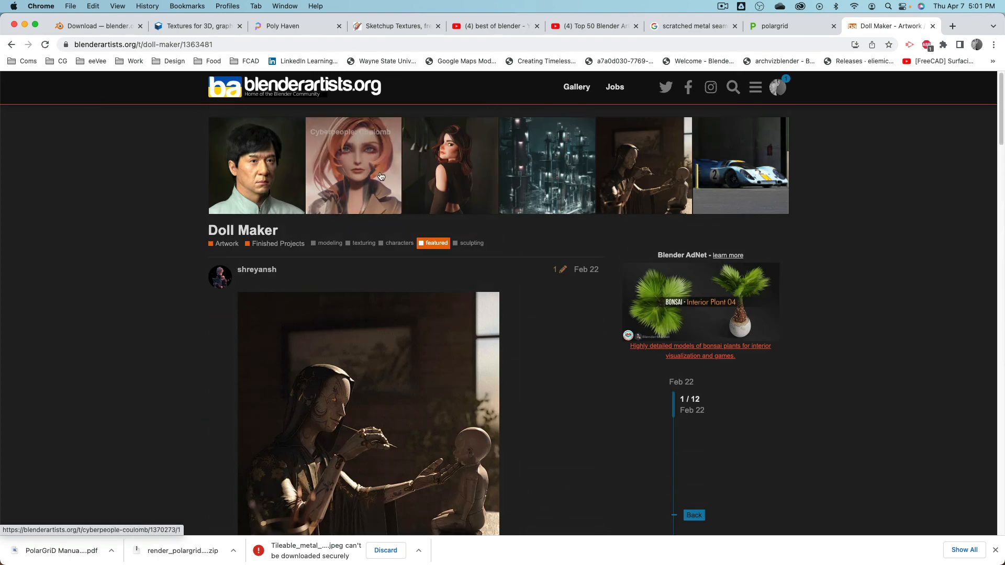
click(278, 175)
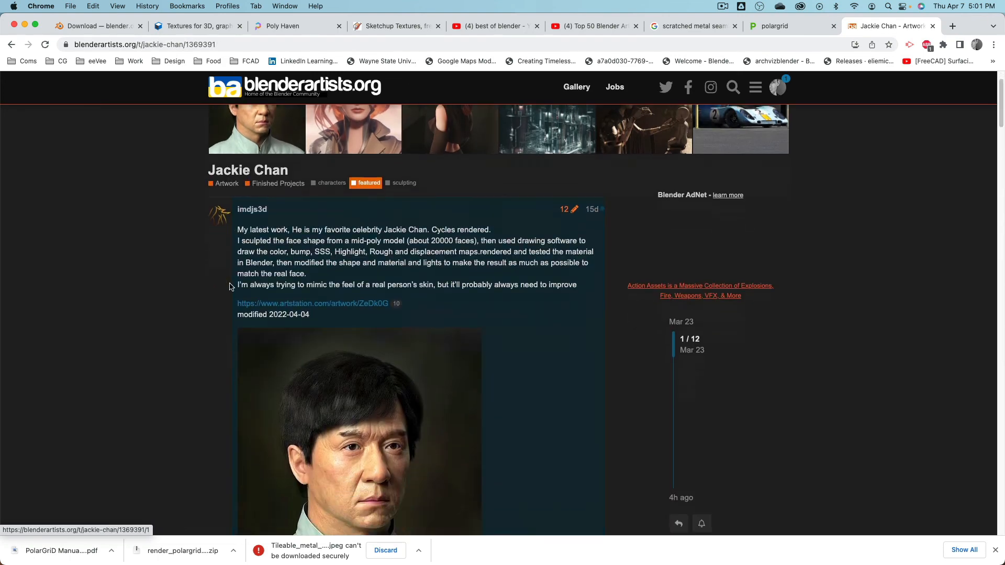
scroll(229, 285, down, 5)
scroll(229, 286, down, 4)
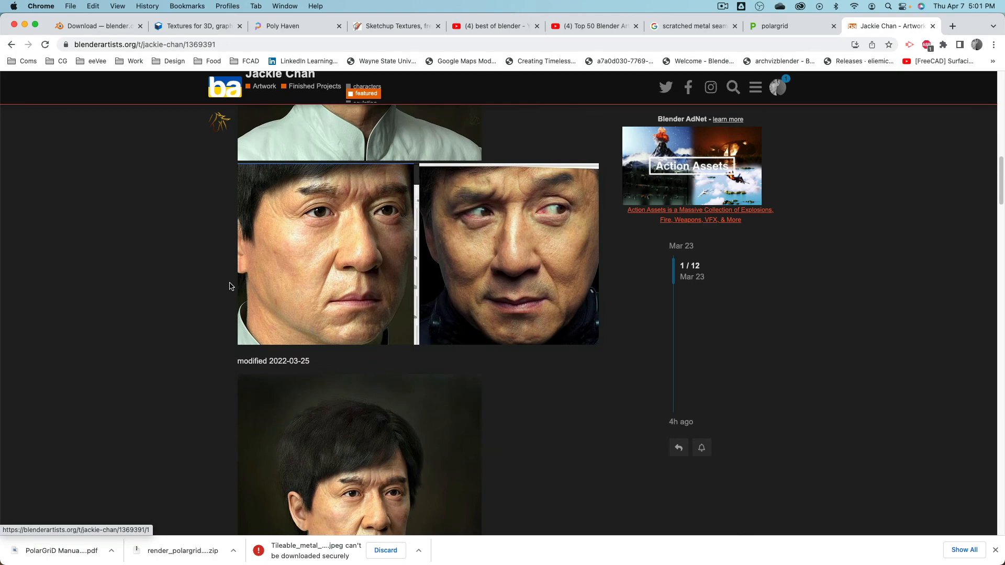
scroll(229, 286, down, 15)
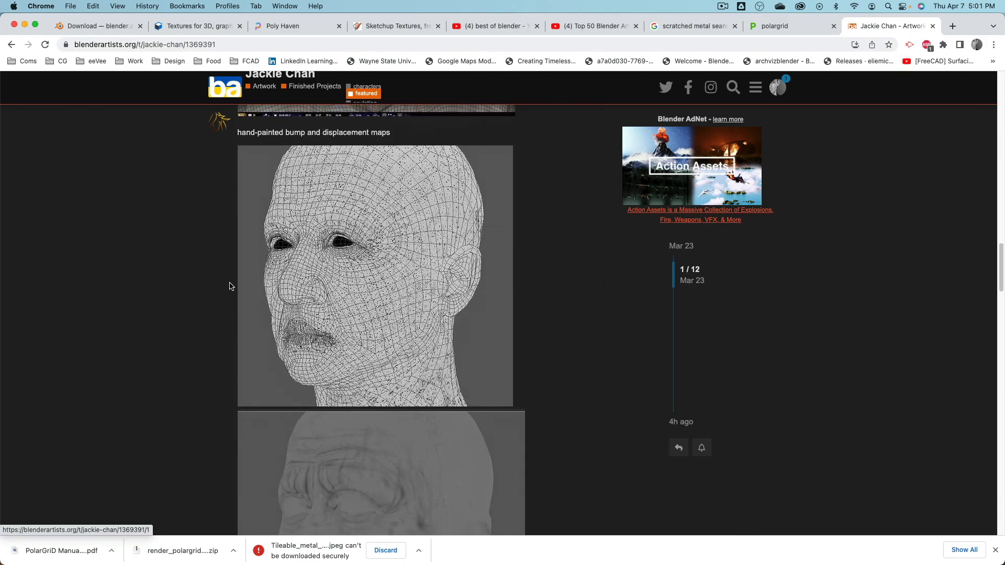
scroll(230, 286, down, 8)
scroll(230, 287, up, 20)
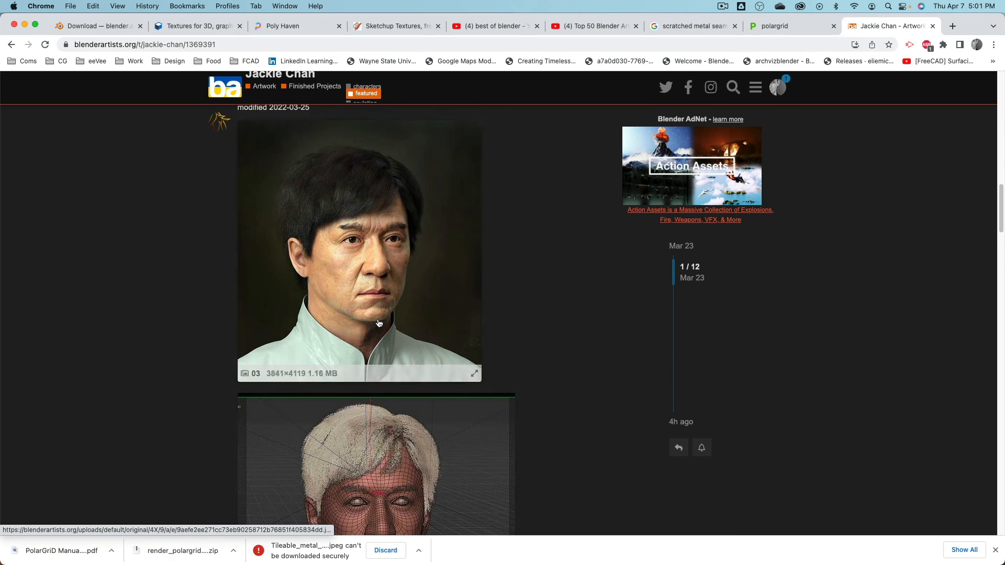
scroll(366, 314, up, 10)
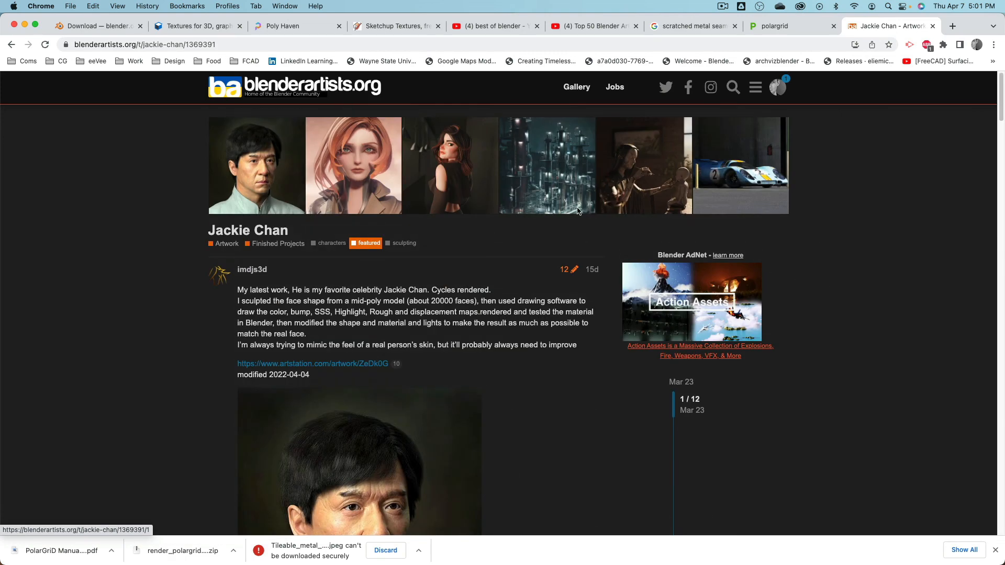
click(239, 93)
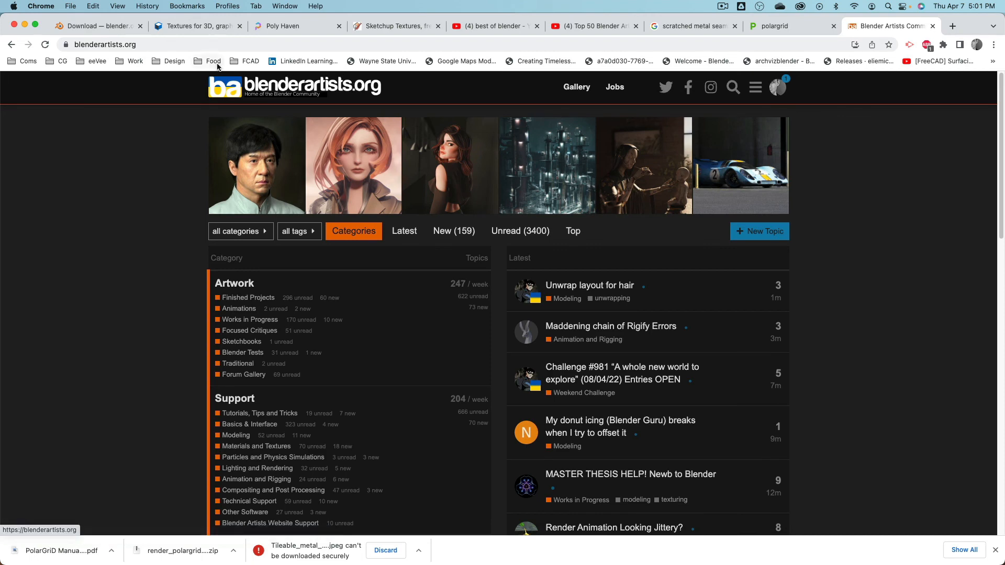
Hide Chrome and Blender to reveal the desktop and preview the rendered 0001-0160.avi animation.
key(super+Tab)
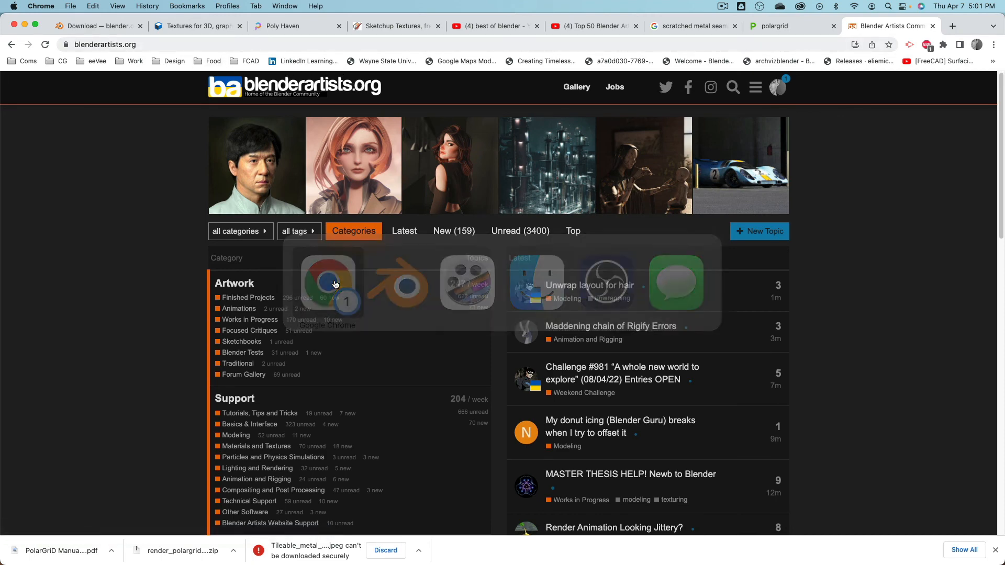
key(super+Tab)
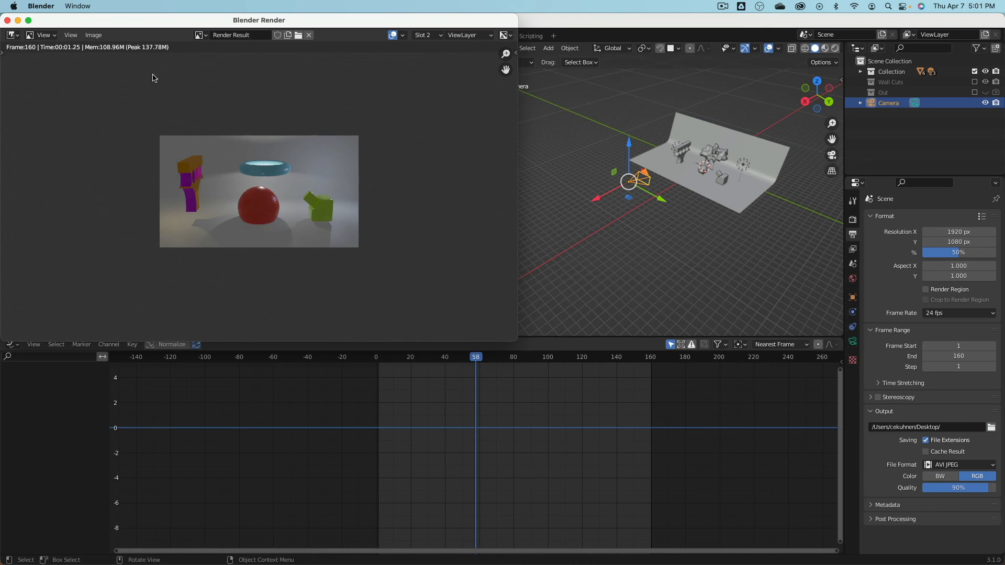
key(super+h)
key(super+h)
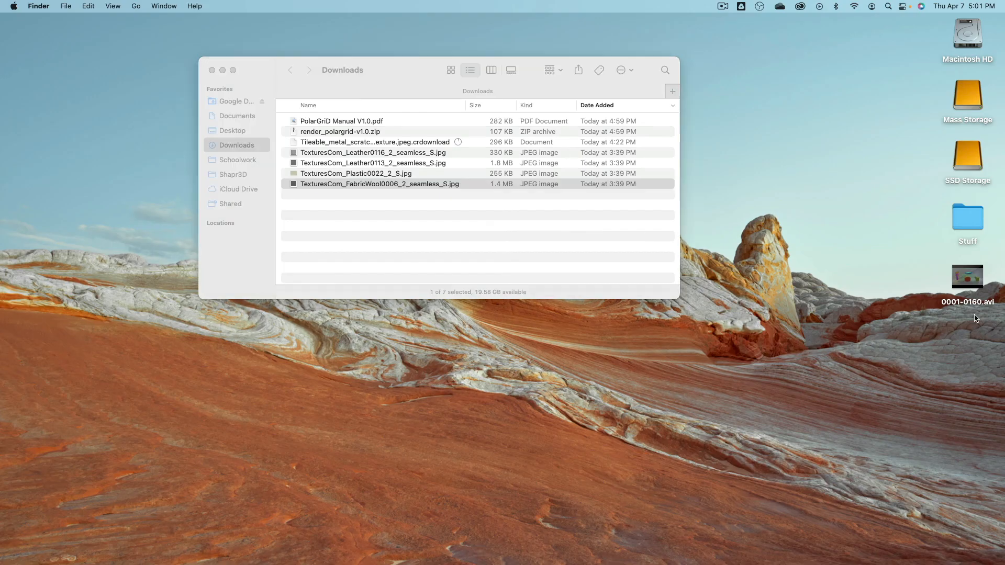
click(972, 305)
key(space)
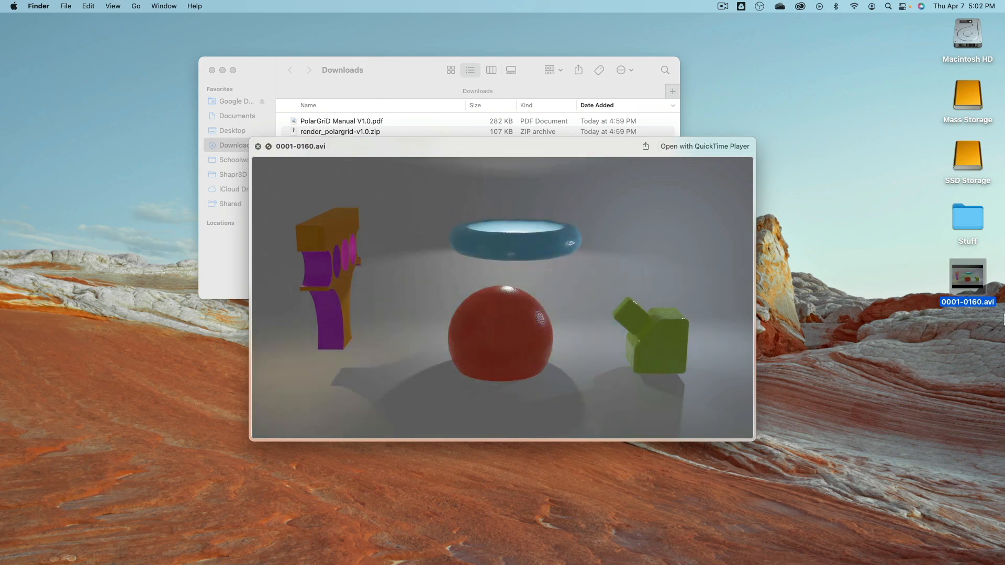
key(space)
Switch back to Blender and close the render result window.
key(super+Tab)
key(super+Tab)
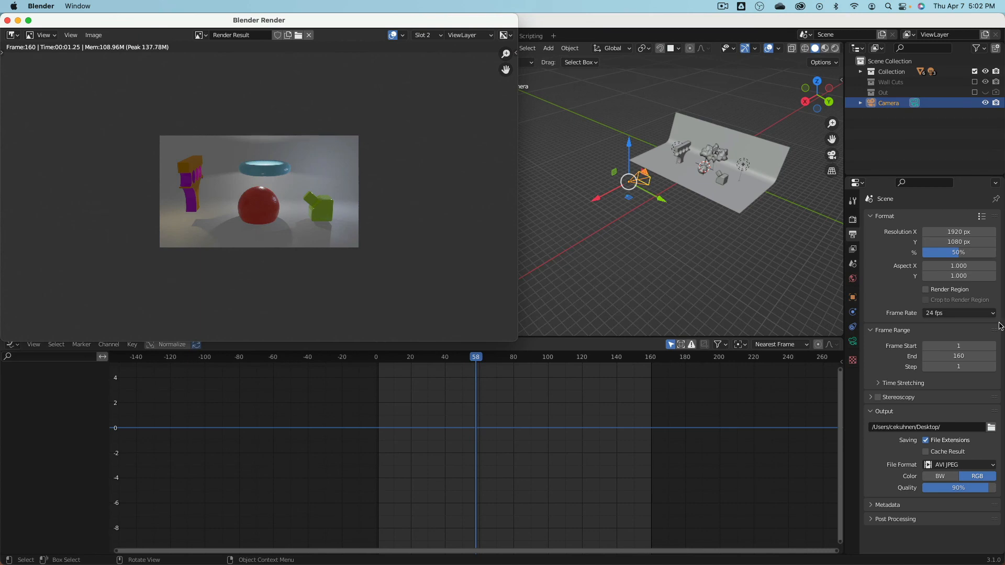
click(7, 21)
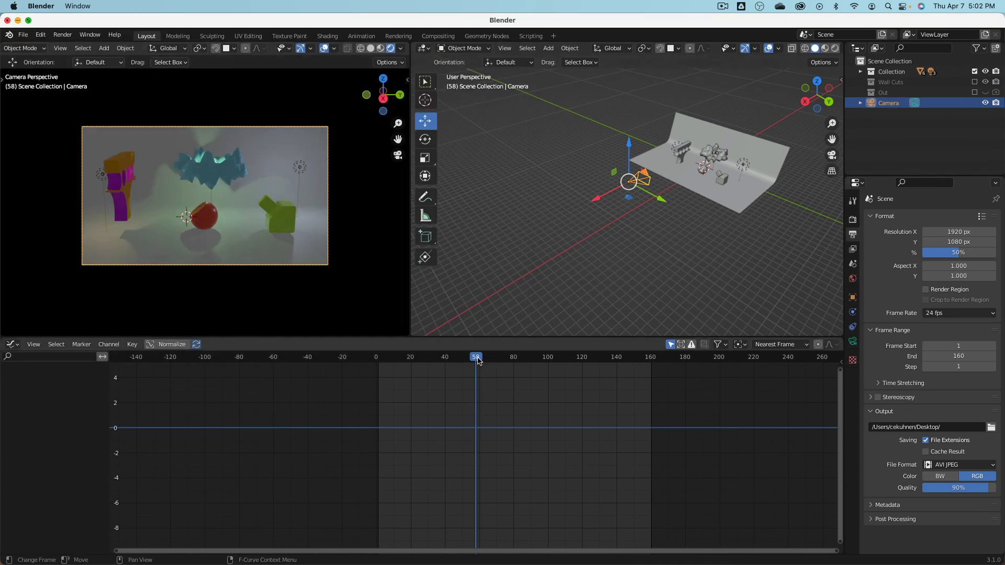
Keyframe the camera's focal length at 50 mm on frames 1 and 160.
drag(478, 360, 378, 363)
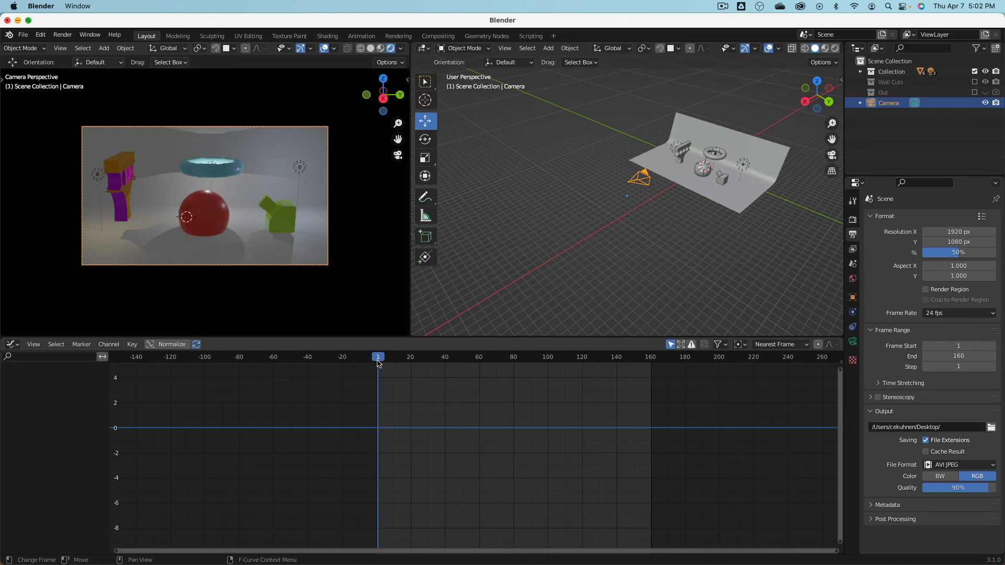
click(852, 343)
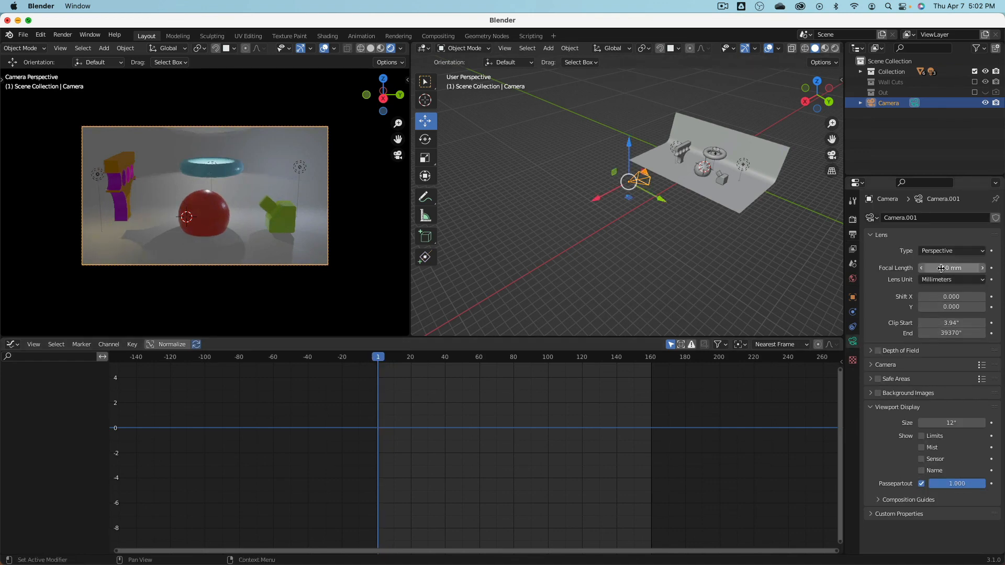
key(i)
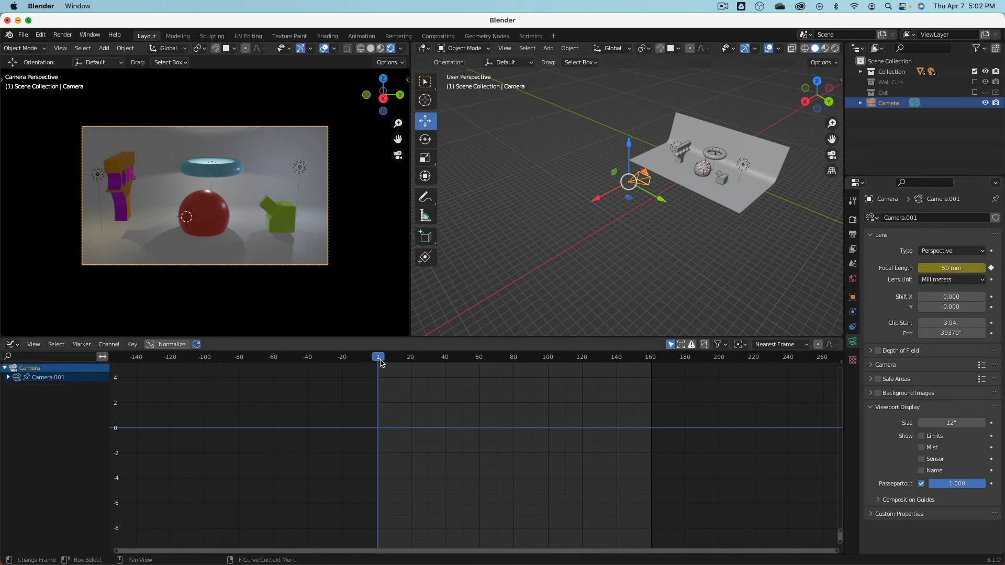
drag(380, 363, 515, 345)
key(i)
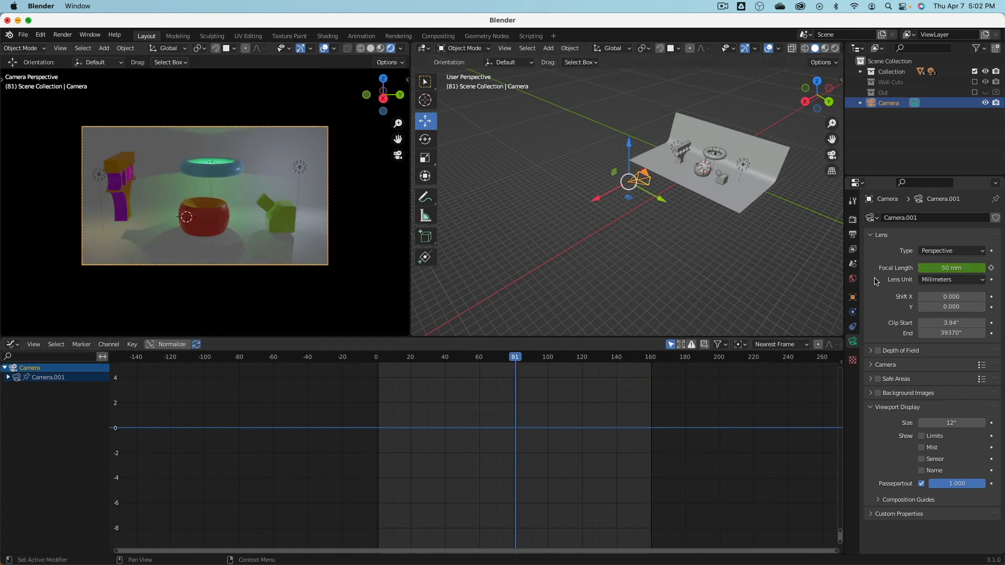
Try a 112 mm focal length keyframe for the camera at frame 81, scrub the zoom and undo the keyframe.
drag(948, 267, 998, 267)
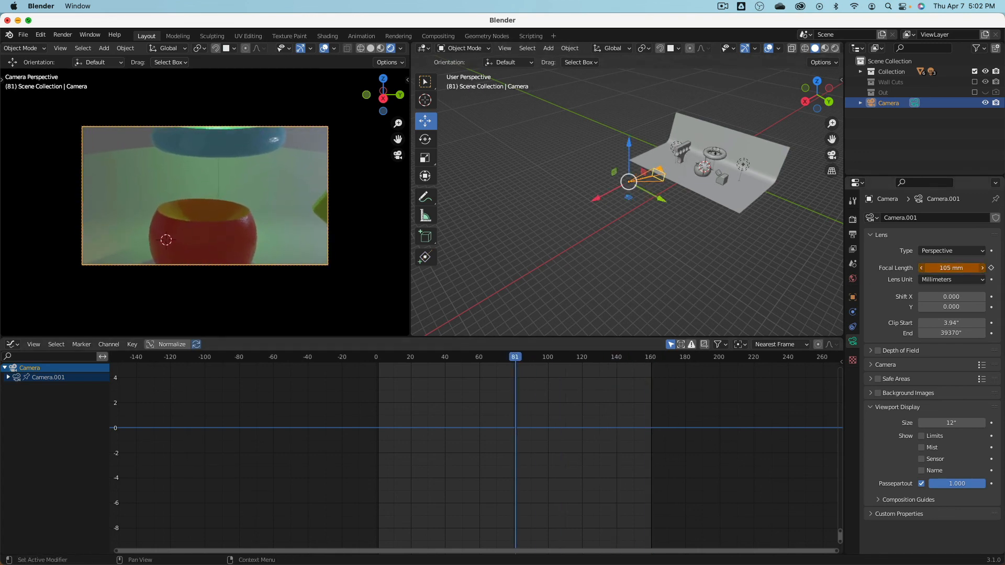
key(i)
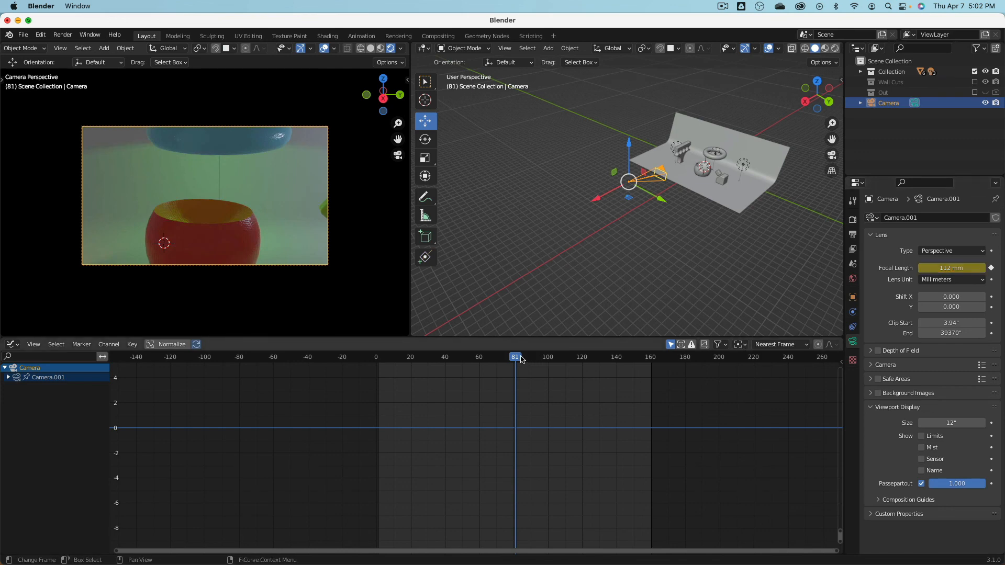
mouse_move(521, 360)
mouse_down()
mouse_move(410, 361)
mouse_move(681, 373)
mouse_move(438, 374)
mouse_move(684, 370)
mouse_move(498, 369)
mouse_move(510, 369)
mouse_up()
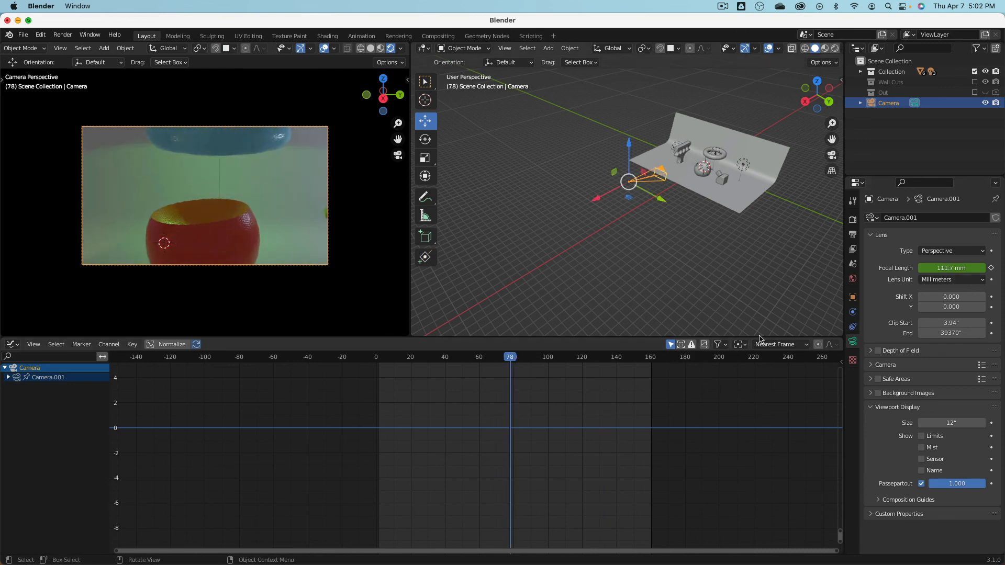
key(Up)
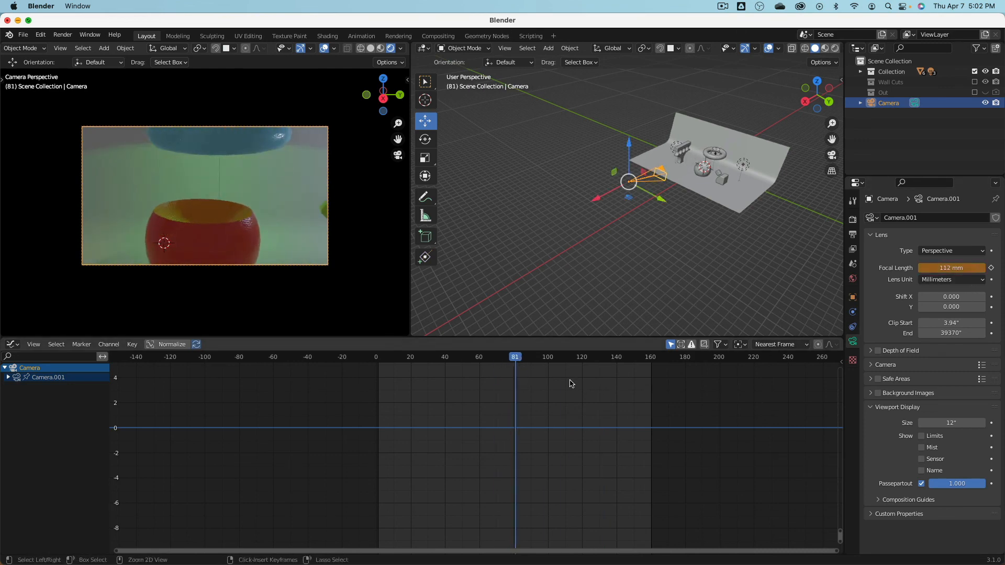
key(ctrl+z)
Add a Noise modifier to the camera's focal length F-curve and play the animation briefly.
key(n)
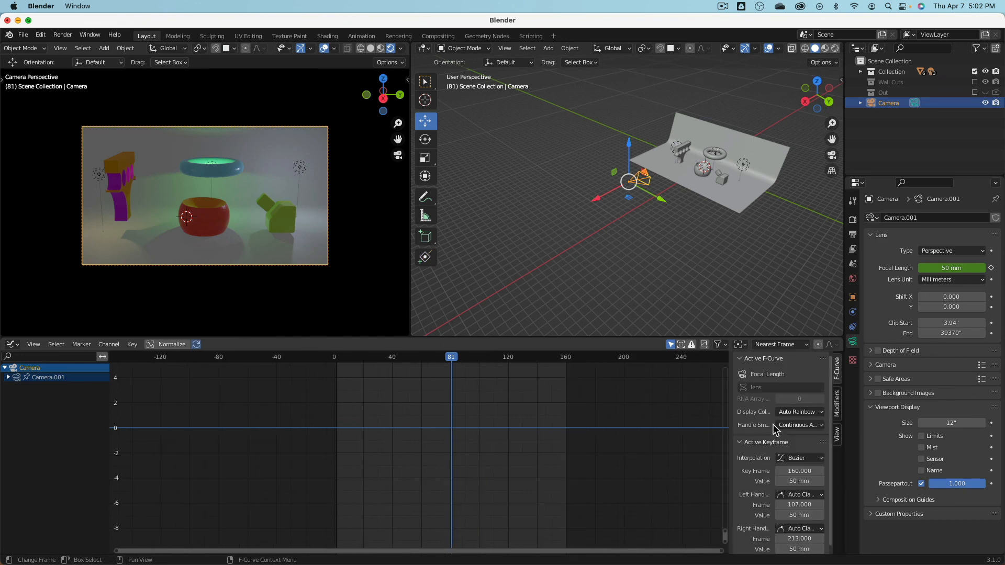
click(838, 405)
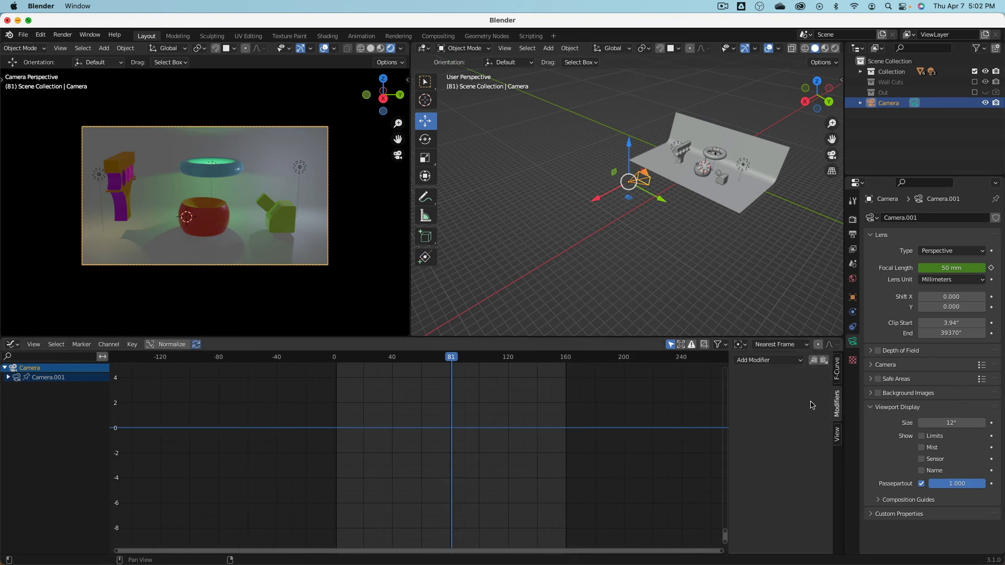
click(800, 360)
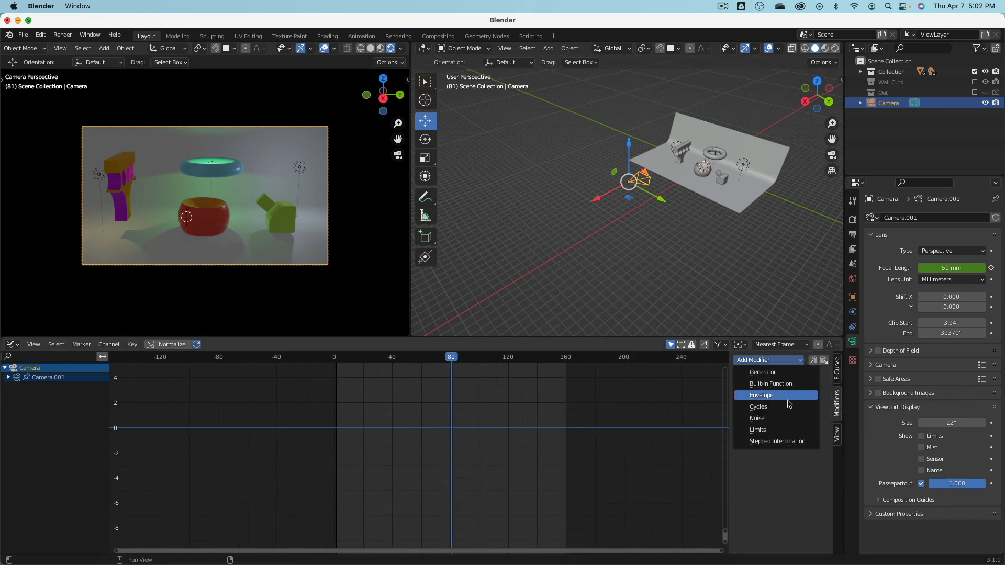
click(783, 422)
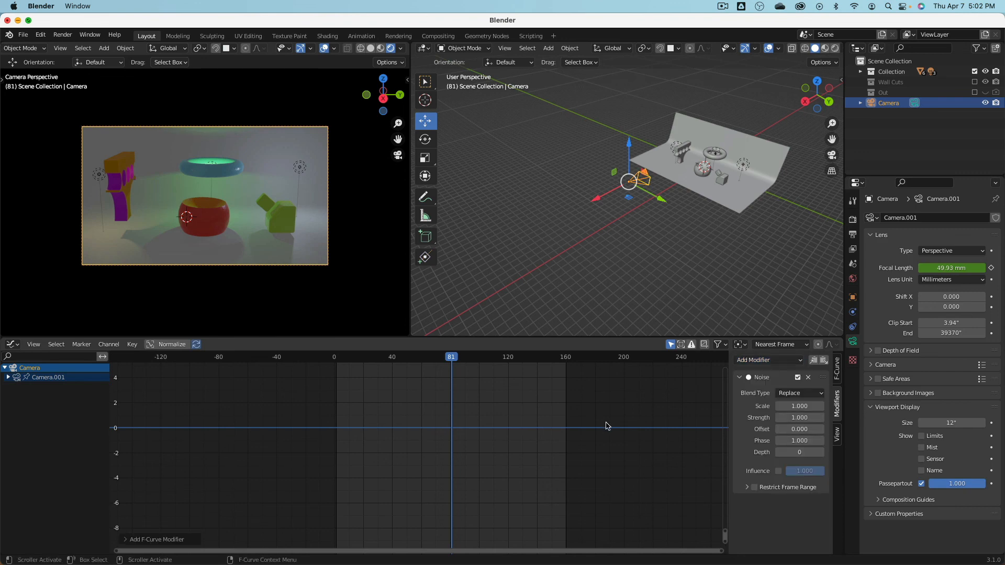
scroll(438, 425, down, 1)
scroll(437, 425, up, 1)
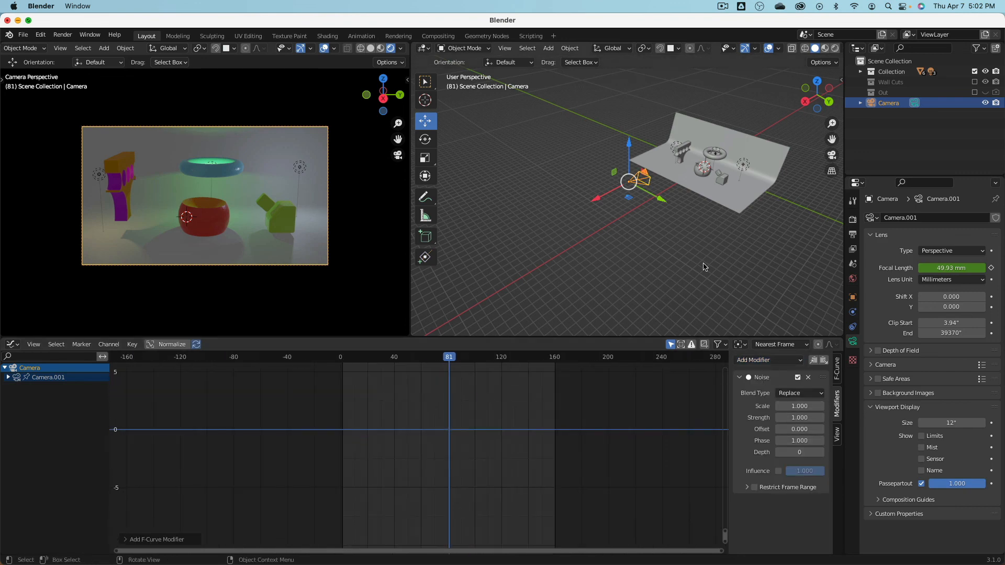
key(space)
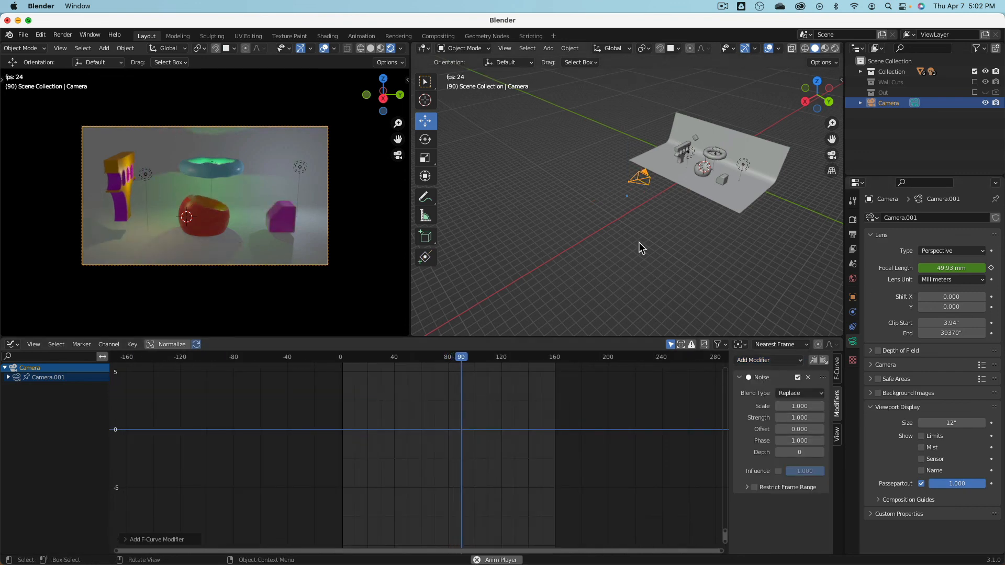
key(Escape)
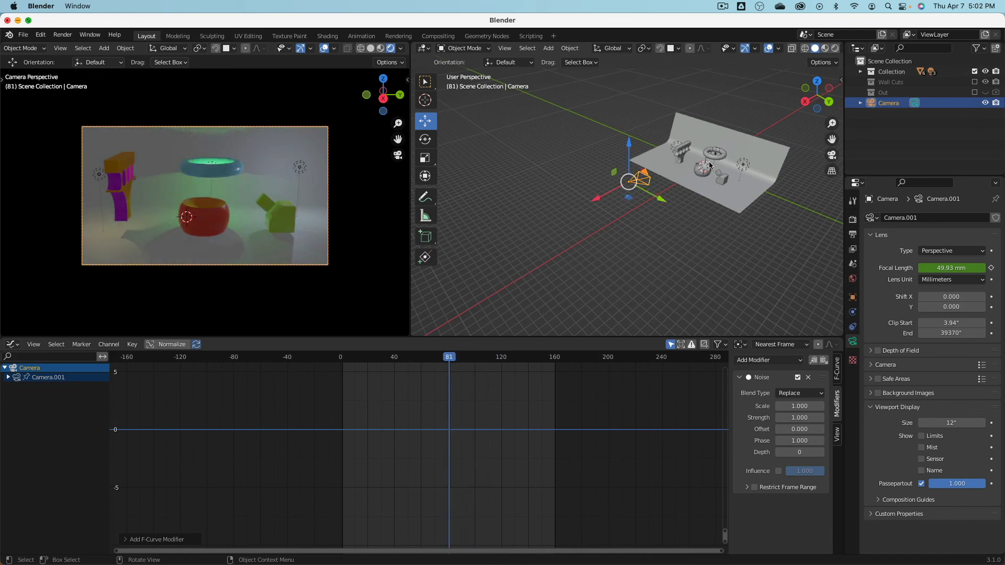
Select the sphere, add a Noise modifier to its animated transform F-curve and check the effect around frame 41.
click(701, 176)
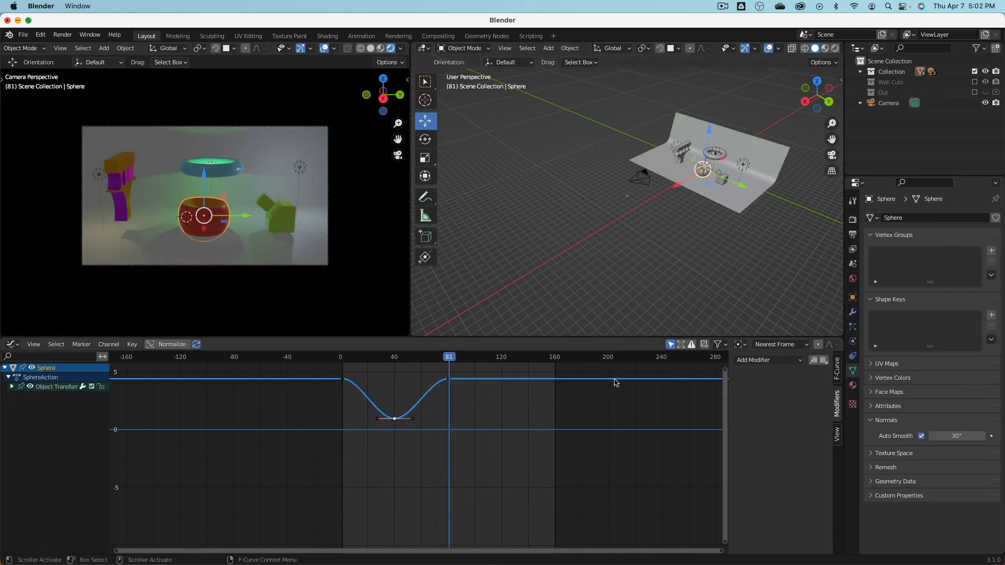
drag(454, 357, 439, 382)
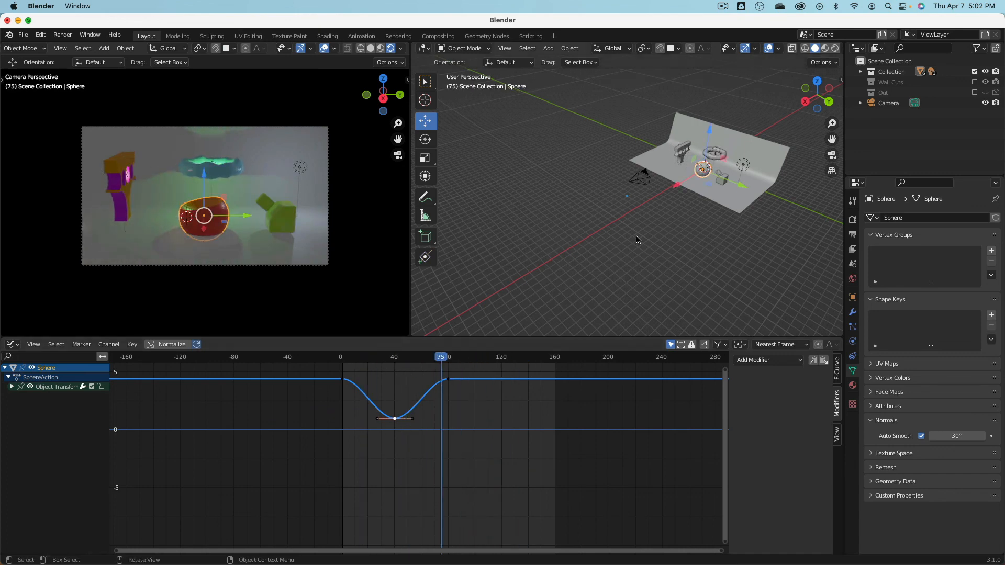
scroll(637, 231, up, 8)
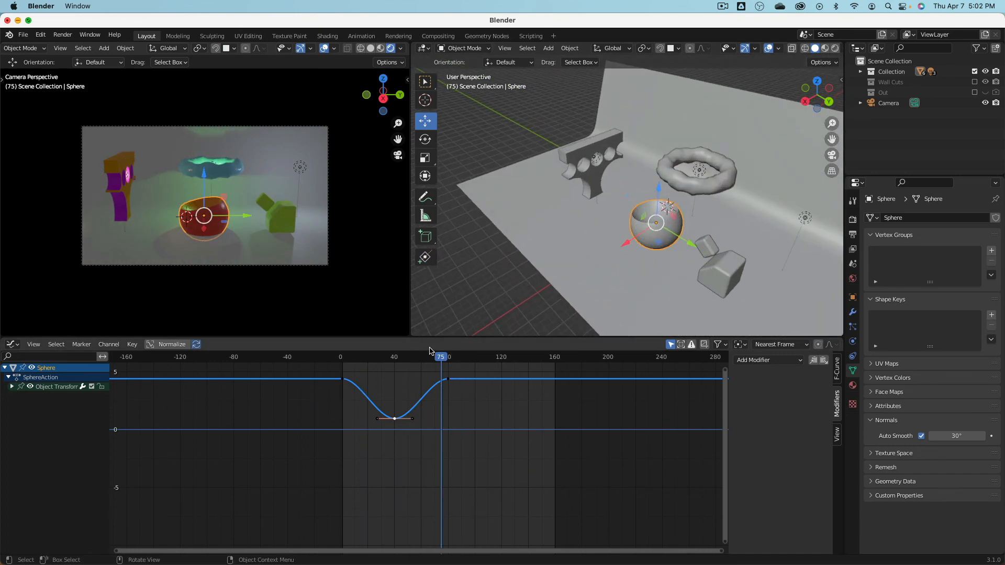
drag(433, 360, 389, 373)
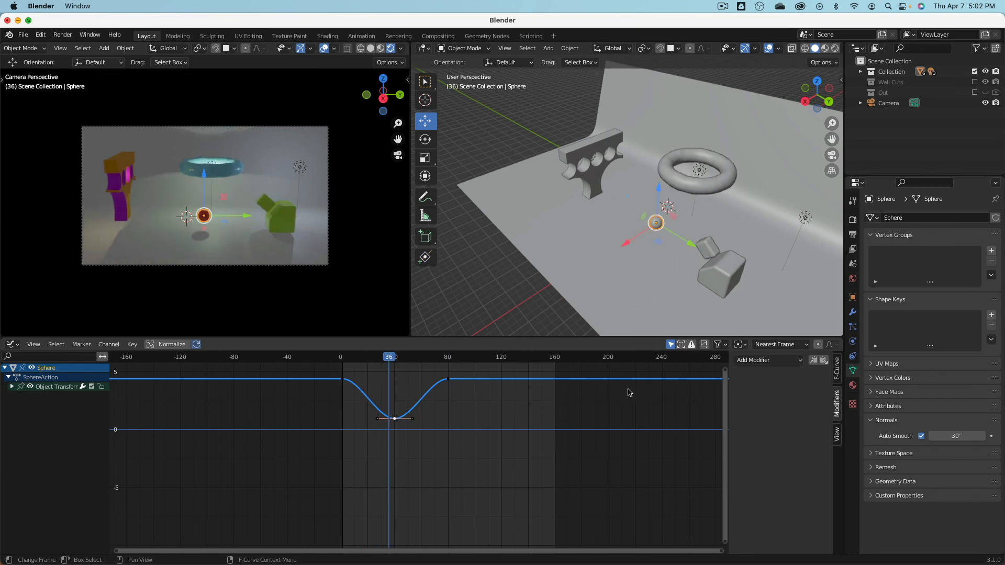
click(785, 360)
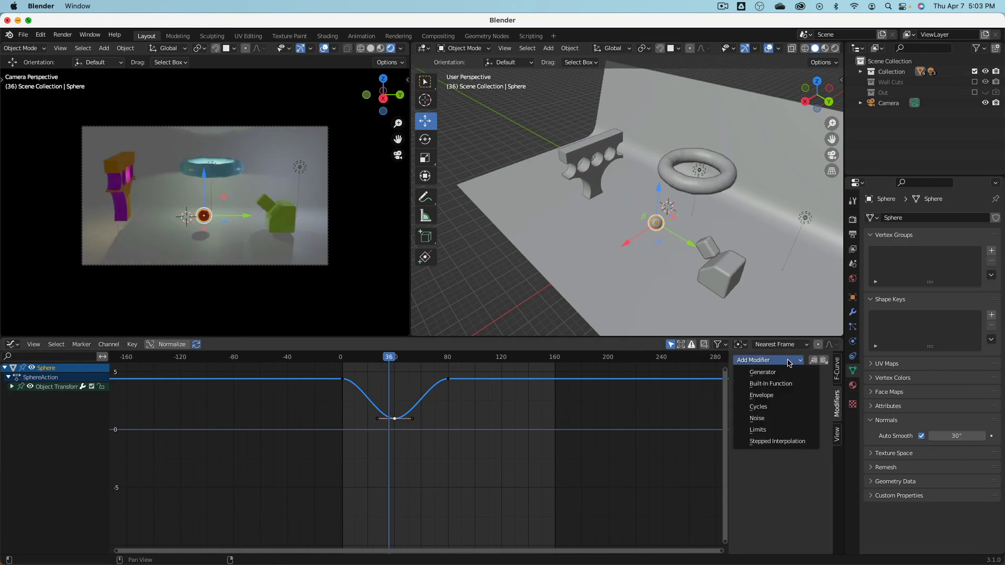
click(756, 418)
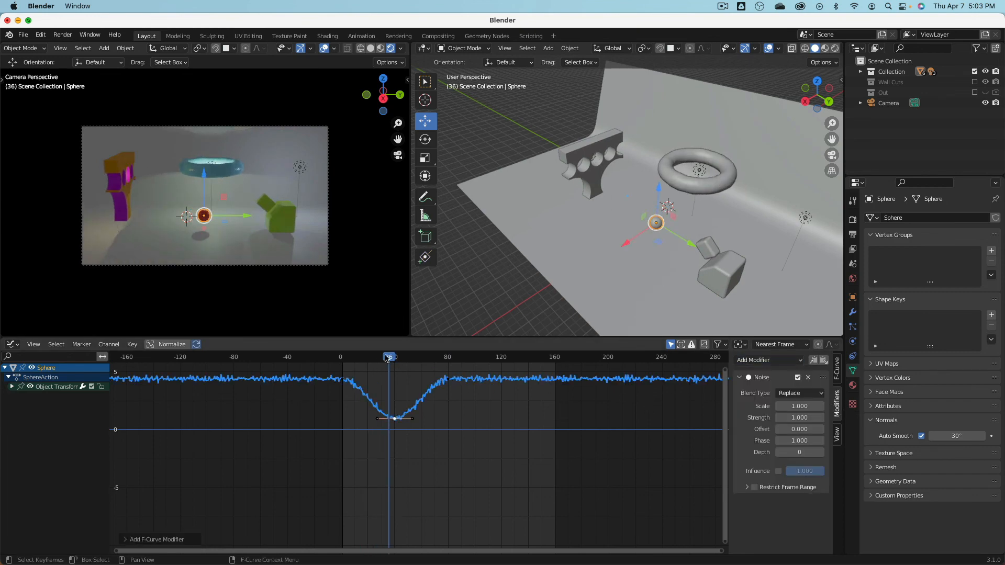
mouse_move(386, 357)
mouse_down()
mouse_move(341, 357)
mouse_move(520, 367)
mouse_move(365, 370)
mouse_move(395, 369)
mouse_up()
scroll(314, 317, up, 7)
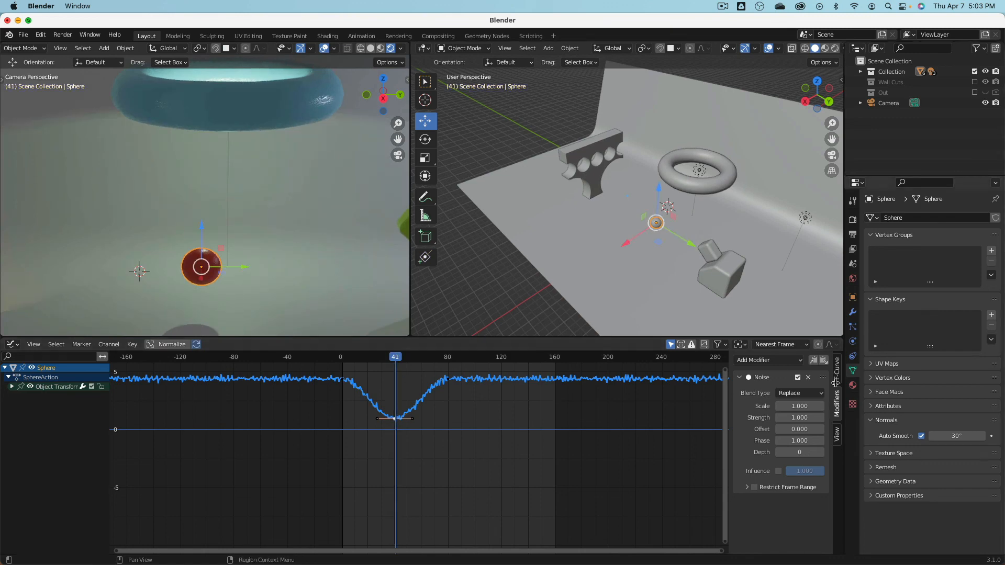
Remove the Noise modifier from the sphere's F-curve and select the torus.
click(808, 378)
click(266, 89)
shift+middle_drag(300, 180, 324, 253)
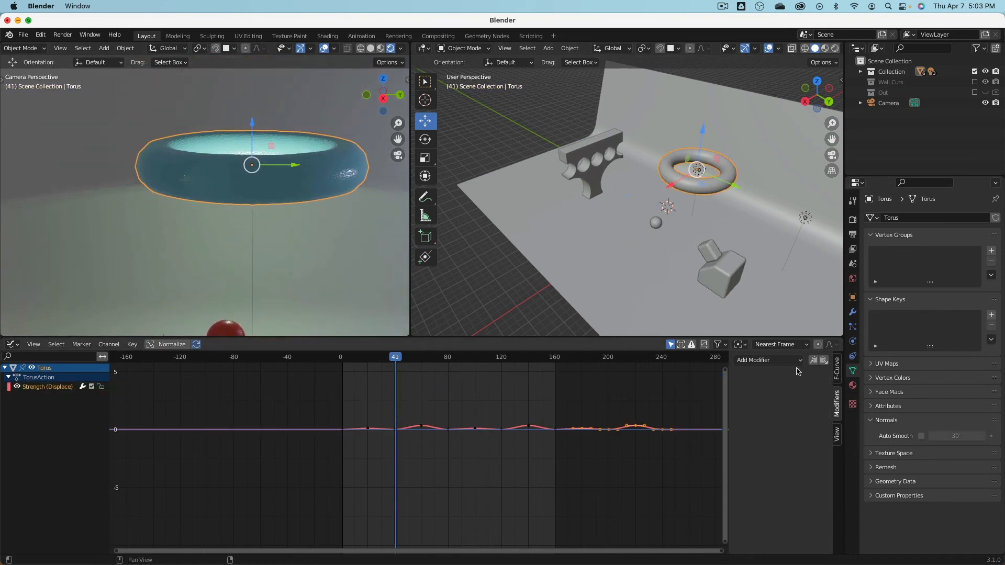
Add a Noise modifier to the torus's Displace strength F-curve with scale 2.500 and strength 4.700.
click(836, 371)
click(837, 405)
click(797, 361)
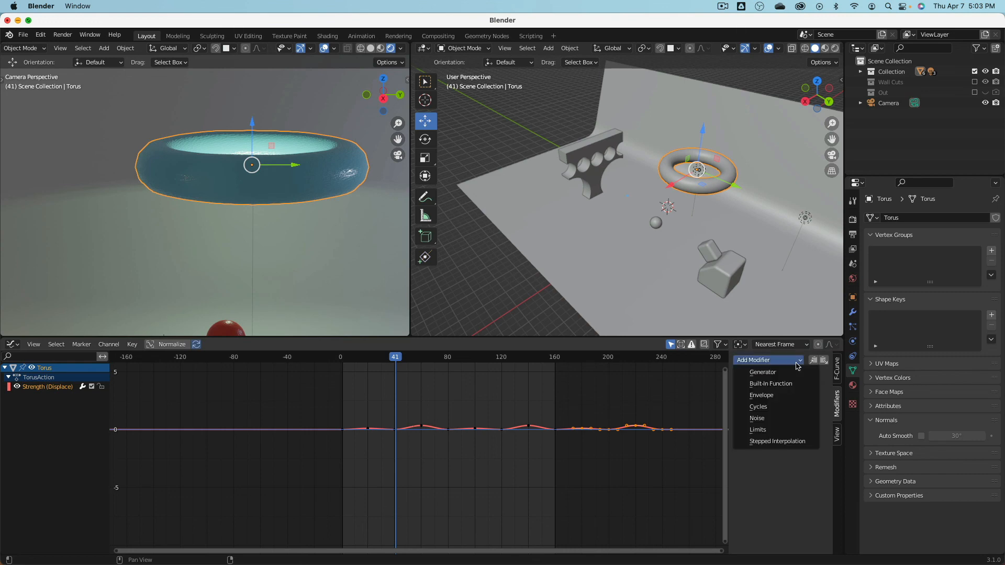
click(780, 419)
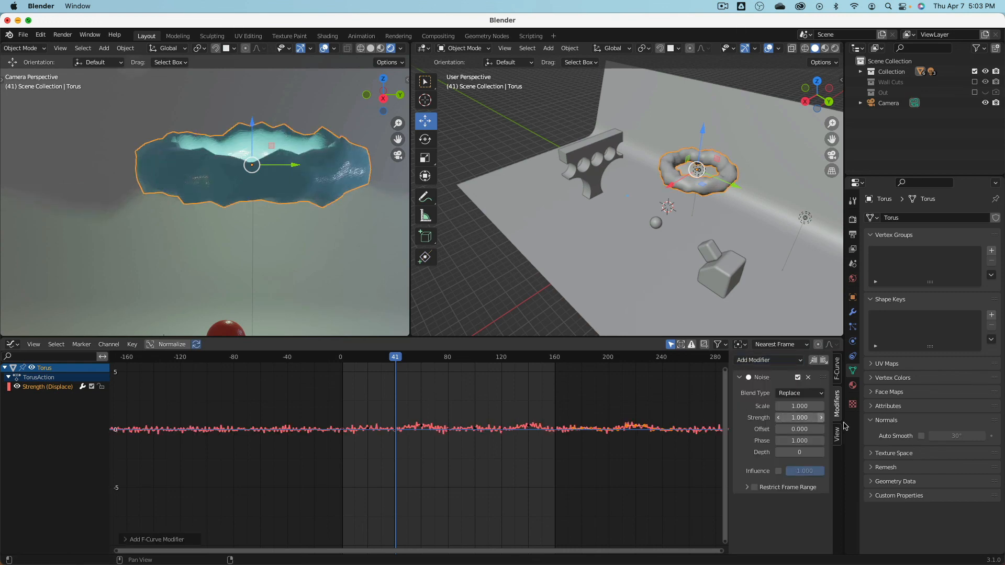
drag(800, 406, 838, 418)
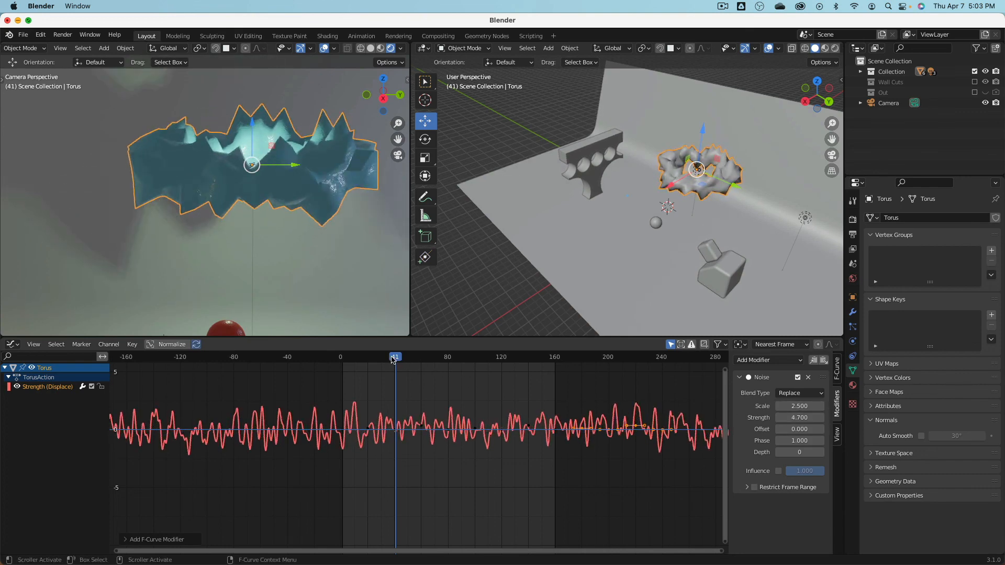
Scrub and play the animation to check the torus's noisy displacement, and remove its Noise modifier.
drag(393, 359, 509, 389)
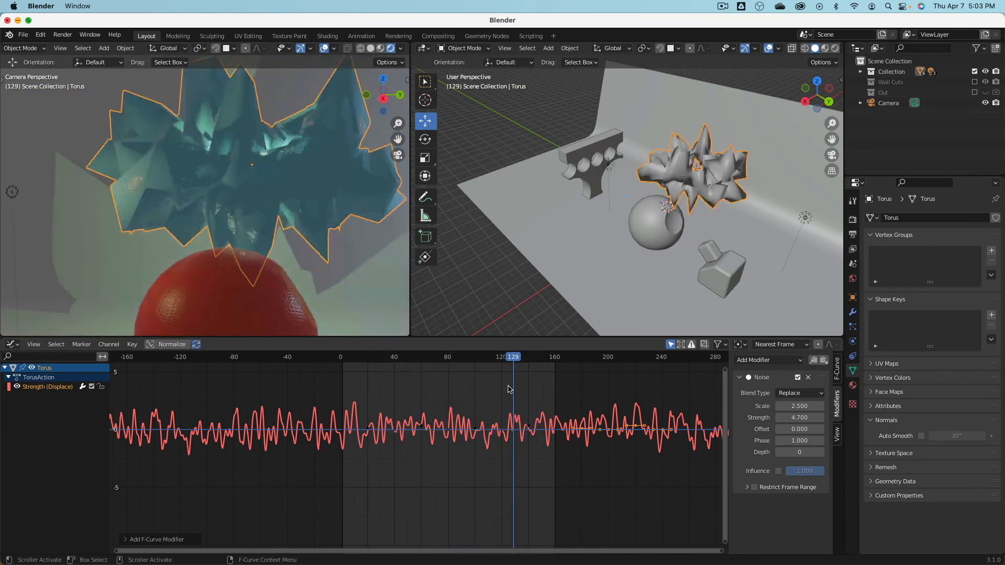
key(space)
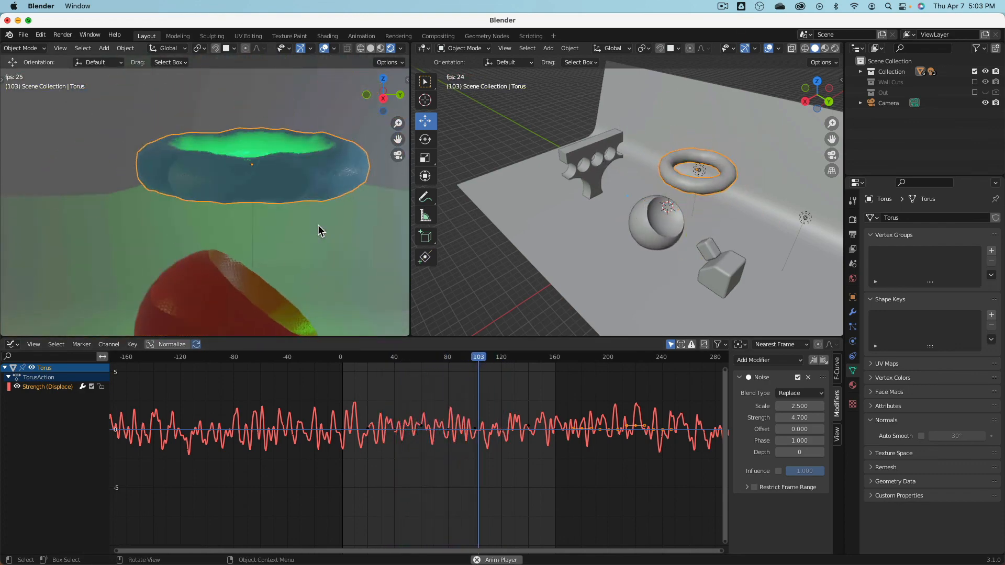
key(space)
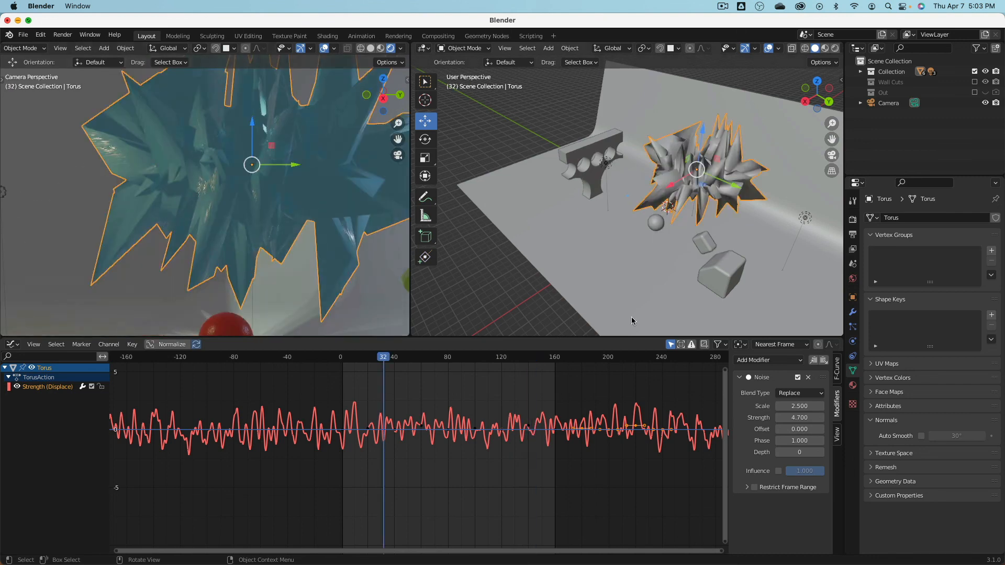
click(809, 377)
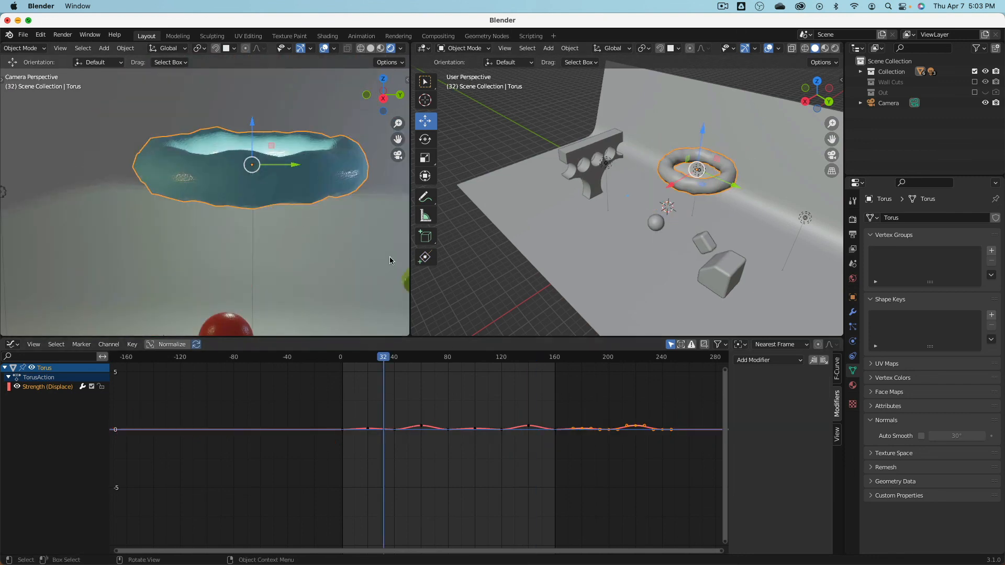
Try a Cycles modifier on the sphere's F-curve, scrub to frame 66 to check the repeated motion, and remove the modifier.
click(653, 221)
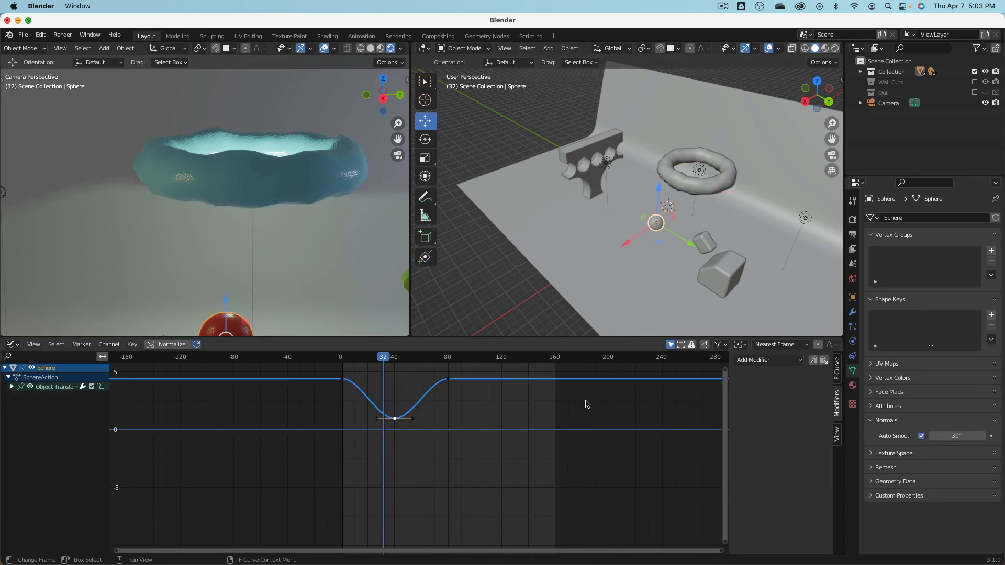
click(796, 366)
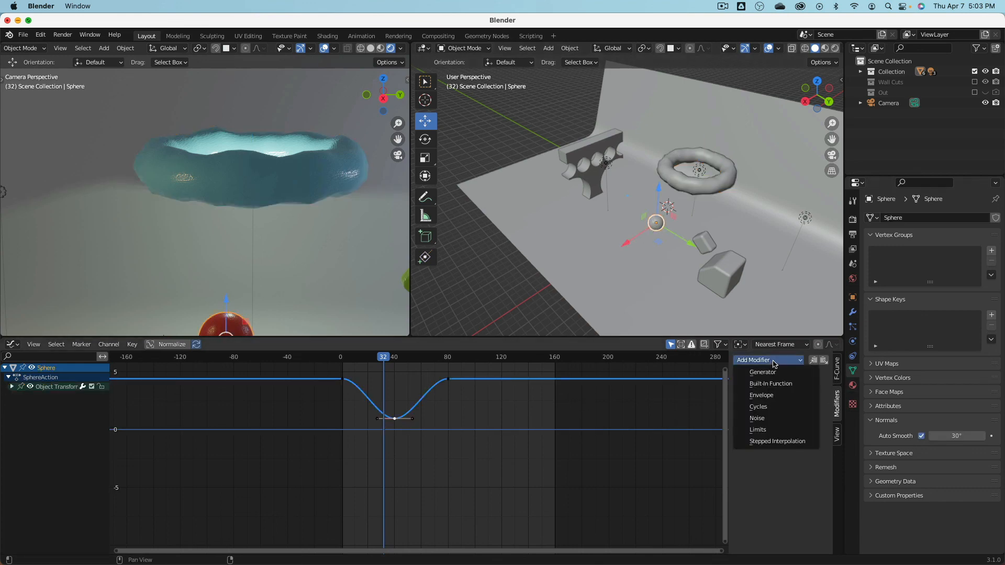
click(791, 409)
scroll(487, 407, down, 2)
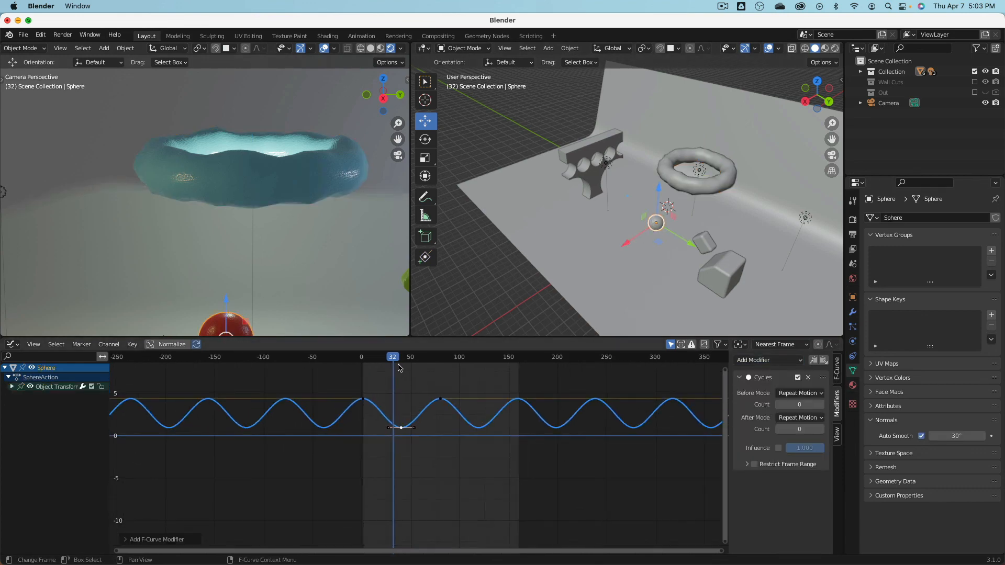
drag(396, 359, 425, 396)
scroll(330, 244, down, 3)
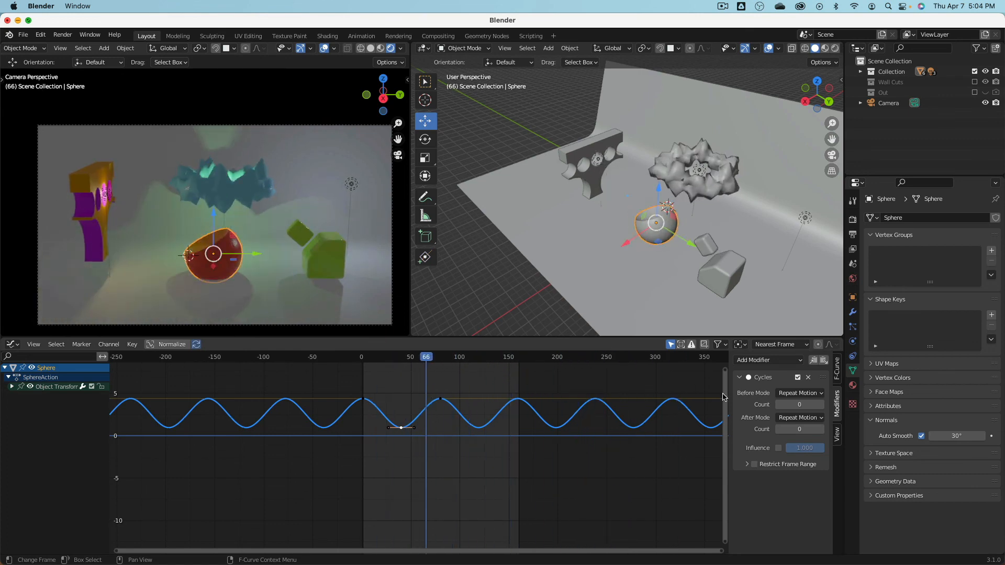
click(808, 378)
scroll(309, 272, down, 2)
scroll(284, 239, up, 1)
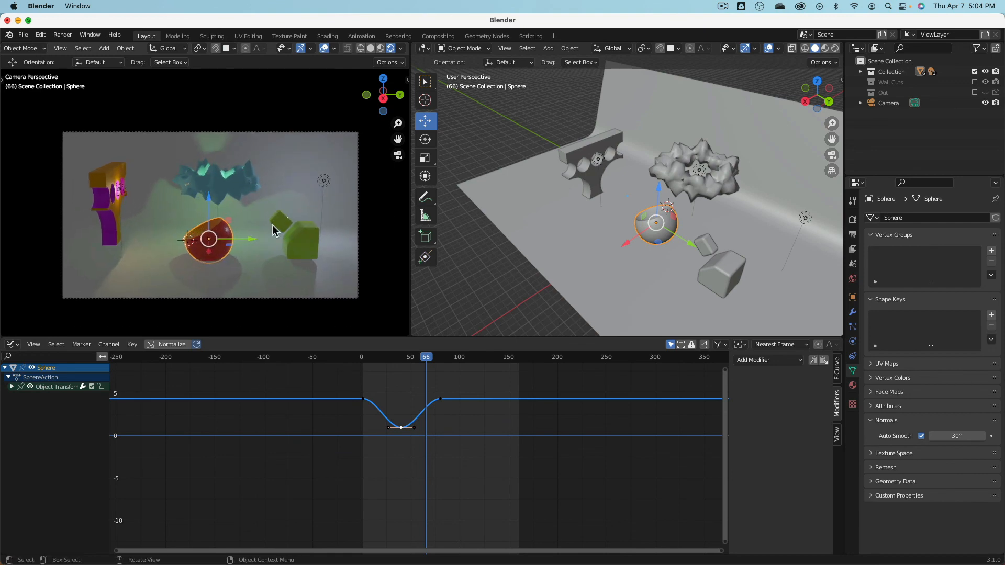
Switch to Chrome and view the geometry nodes example images, including the plant, landscape, scattered rocks and donut setups.
key(super+Tab)
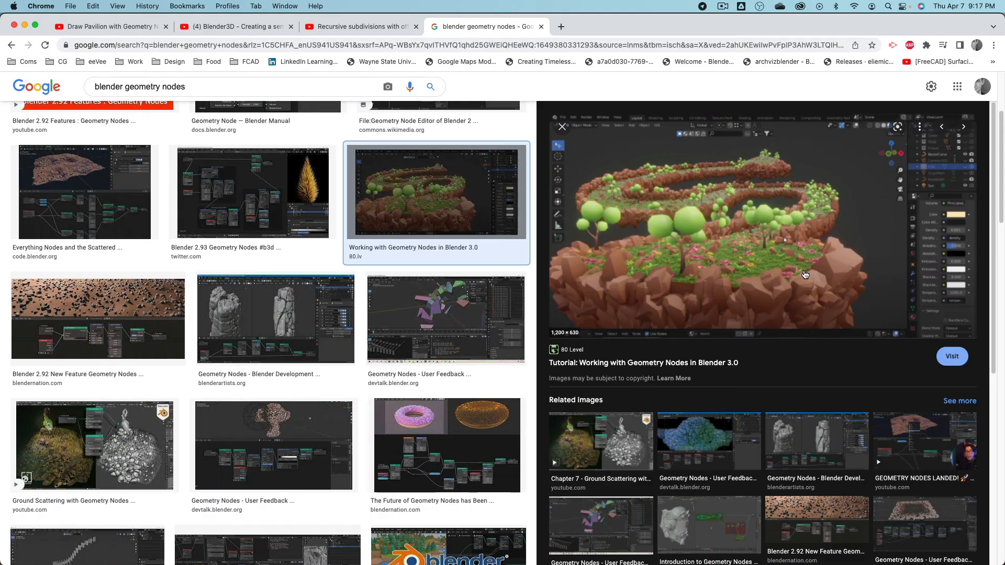
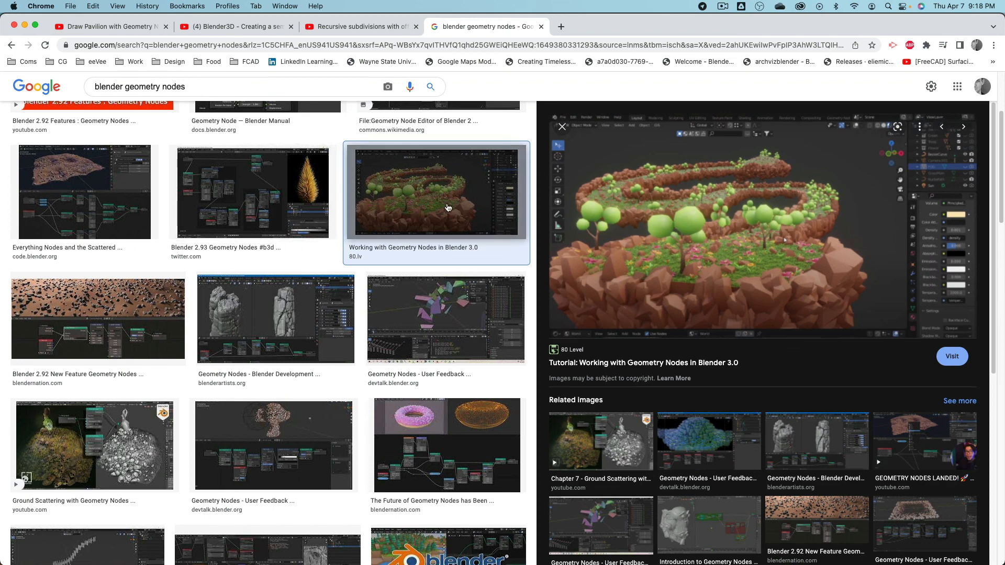
click(267, 212)
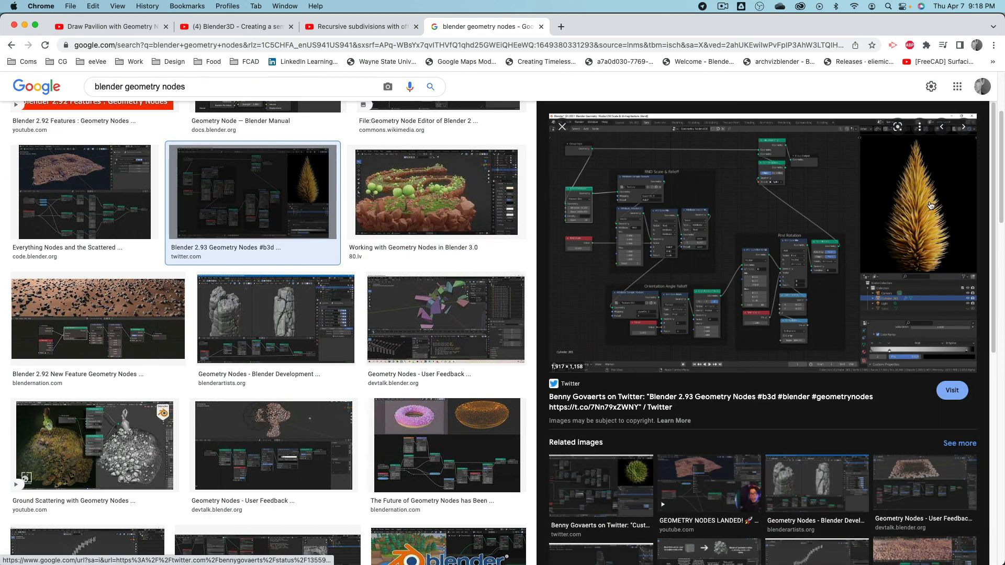
key(Right)
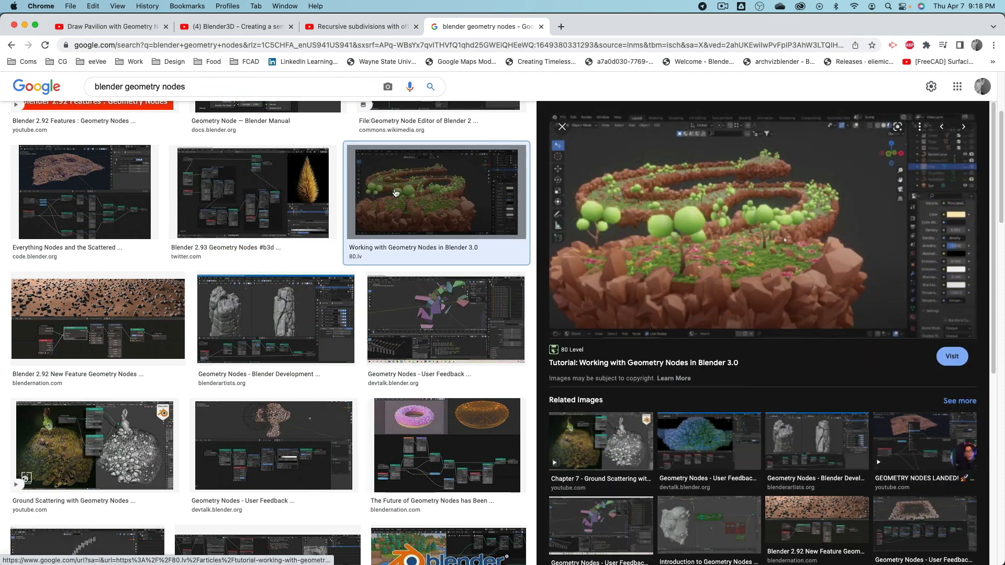
key(Right)
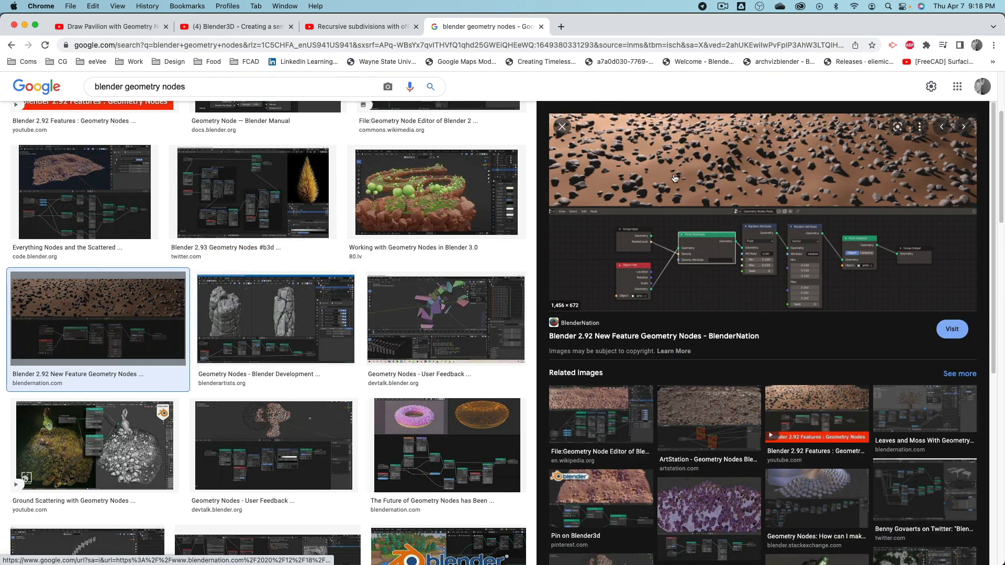
click(466, 424)
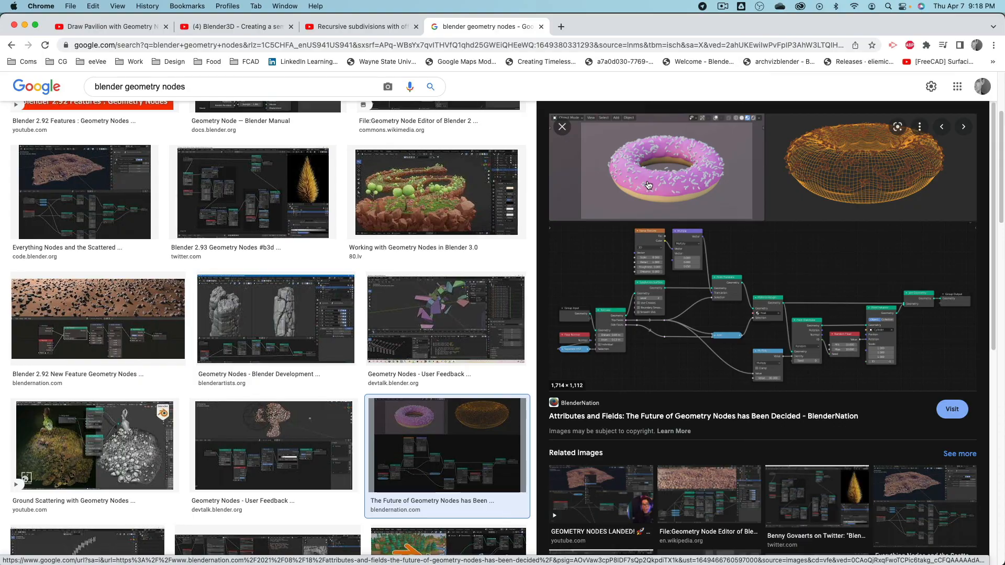
Switch to Blender to look at the sphere's Sphere Orange material node tree.
key(super+Tab)
key(super+Tab)
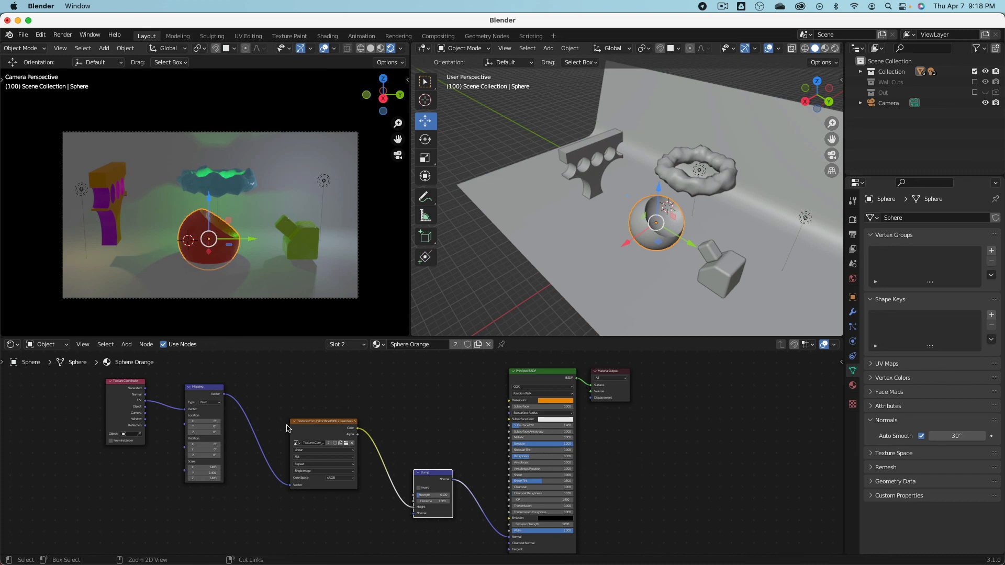
Return to Chrome and play the video "Draw Pavilion with Geometry Nodes in Blender 3.0".
key(super+Tab)
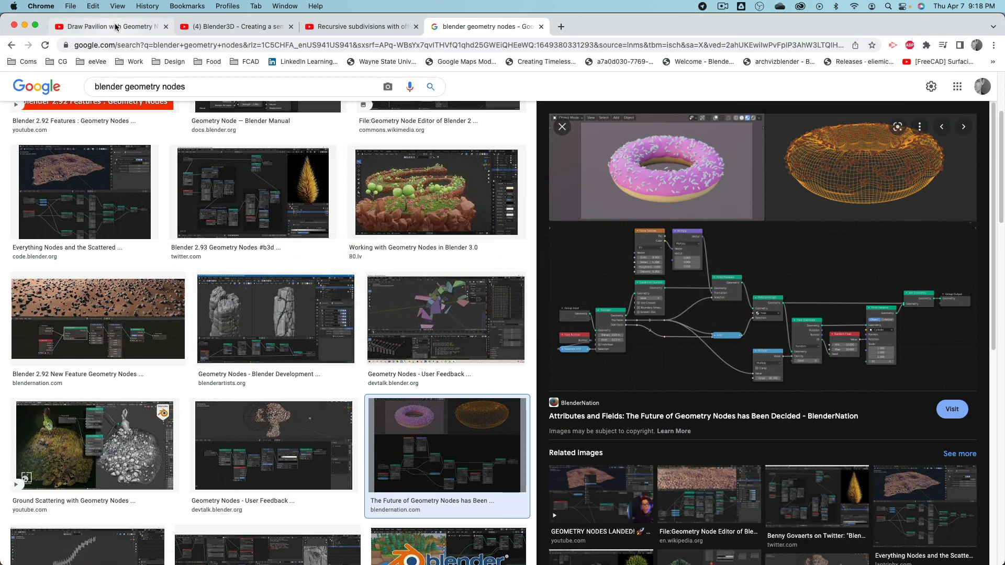
click(117, 26)
click(17, 495)
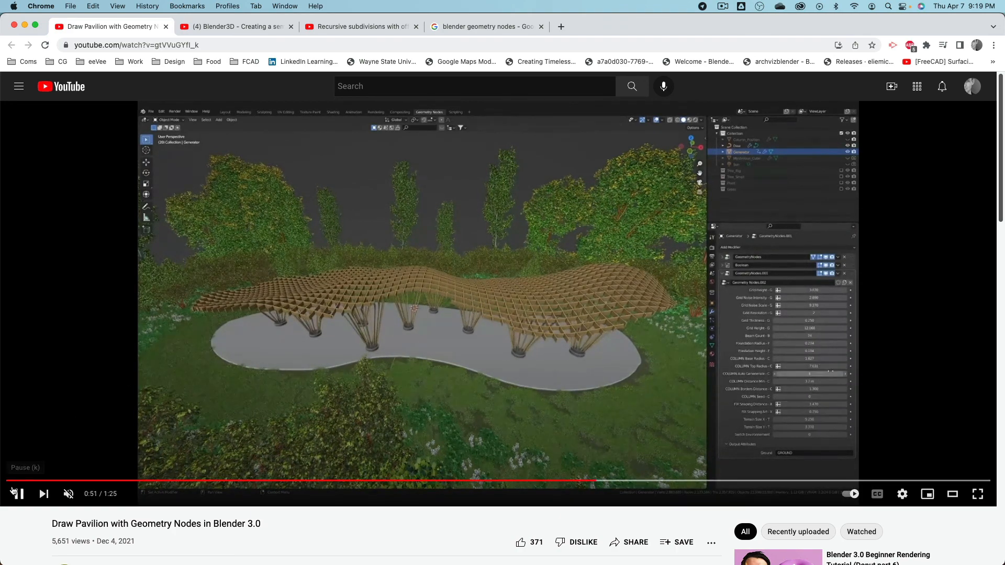
Skim the semi-procedural building geometry nodes tutorial video from the intro and assets through window cloning to the finished roof.
click(238, 26)
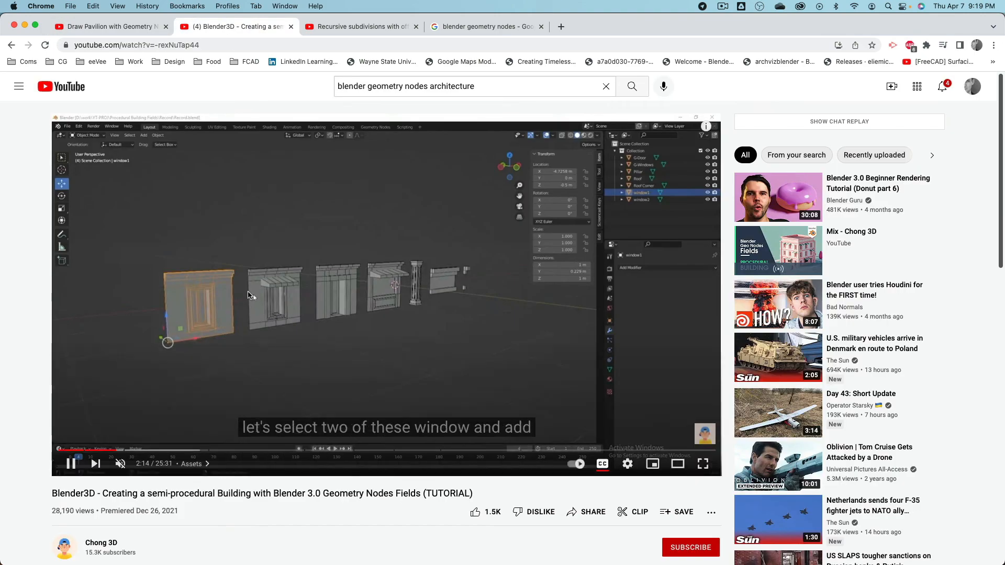
click(75, 451)
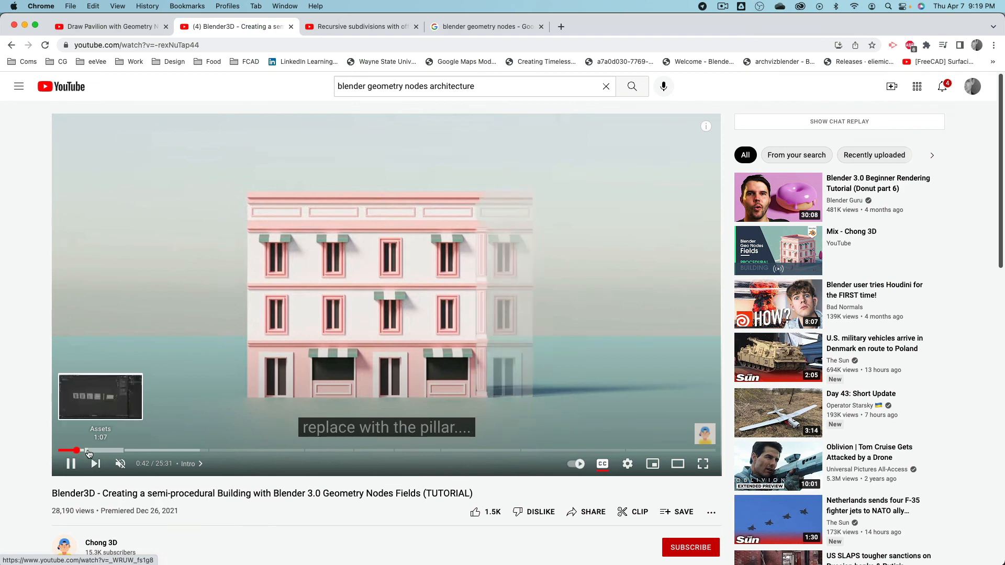
click(88, 451)
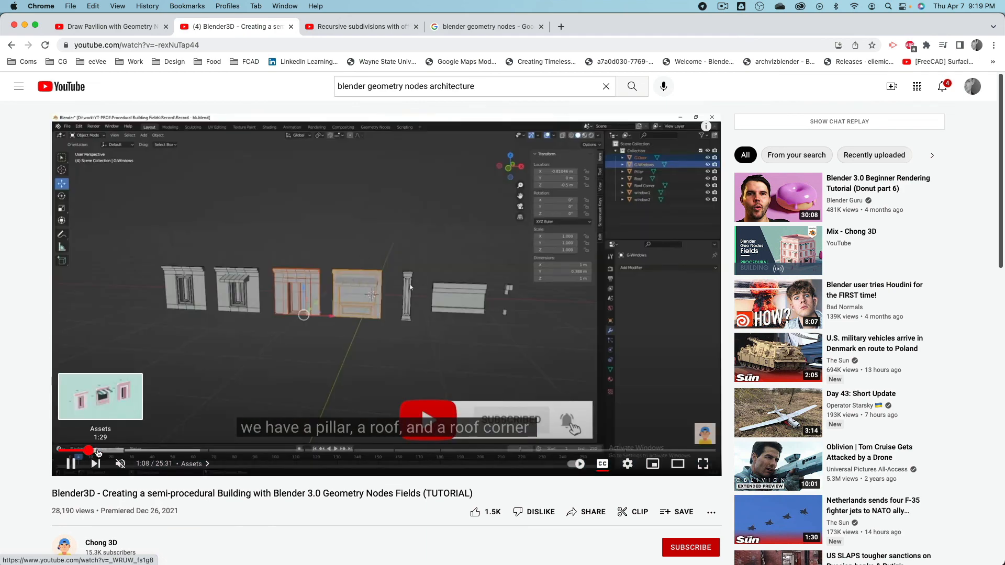
click(98, 451)
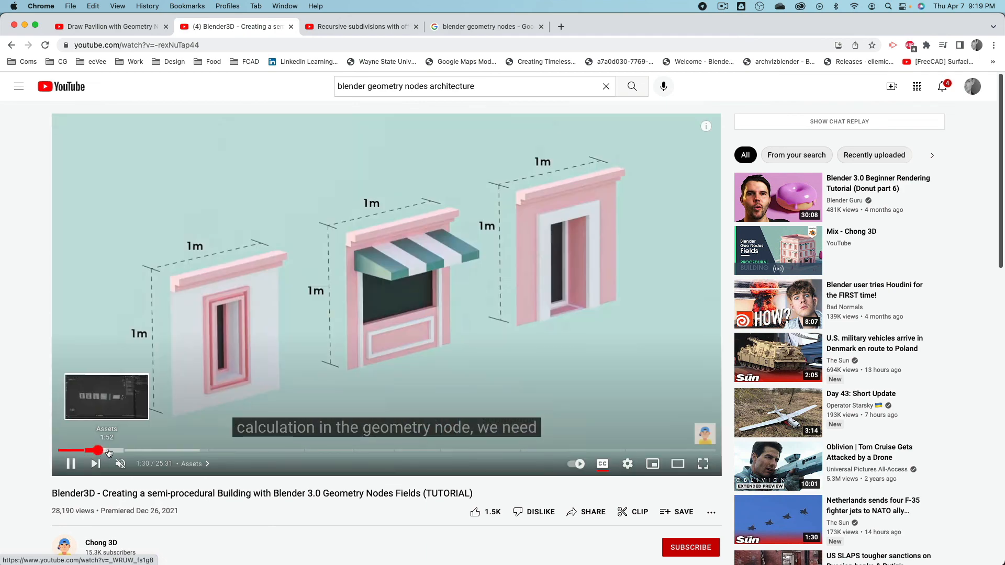
click(160, 451)
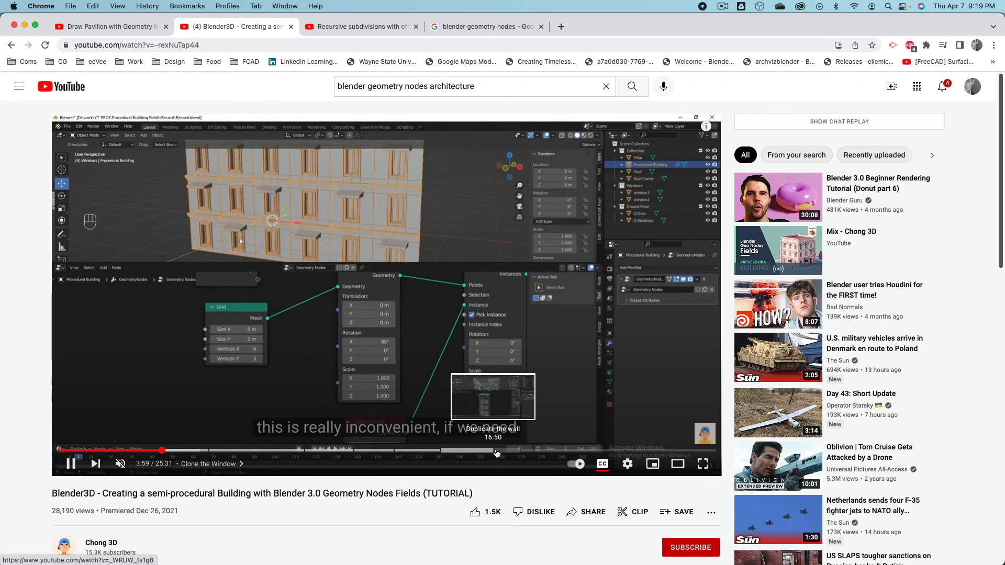
click(688, 451)
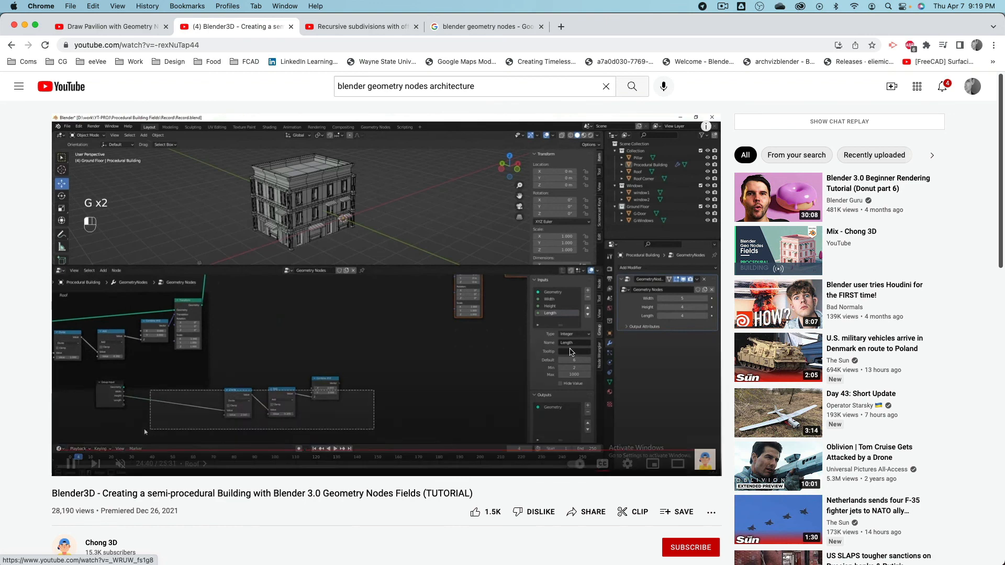
click(700, 452)
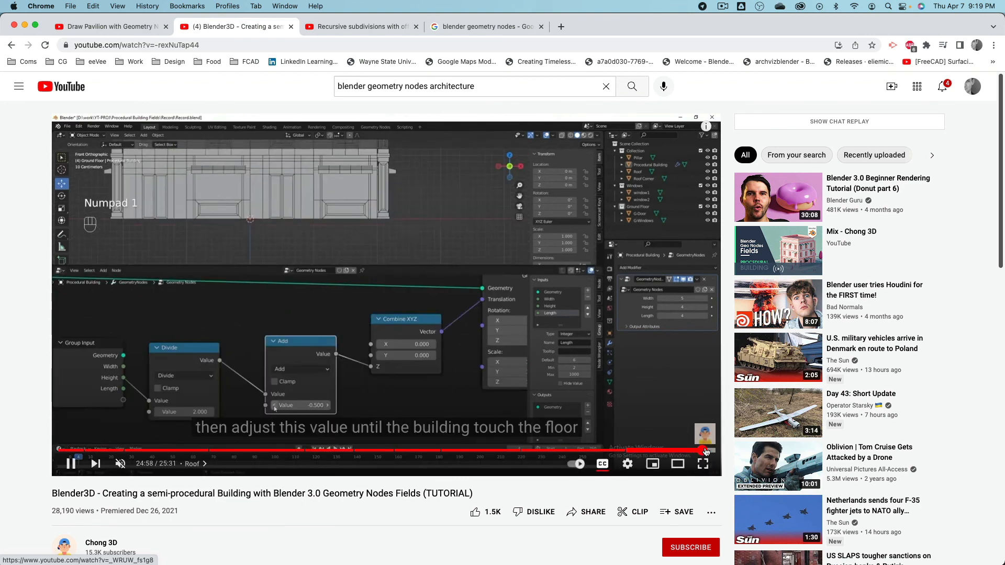
click(713, 451)
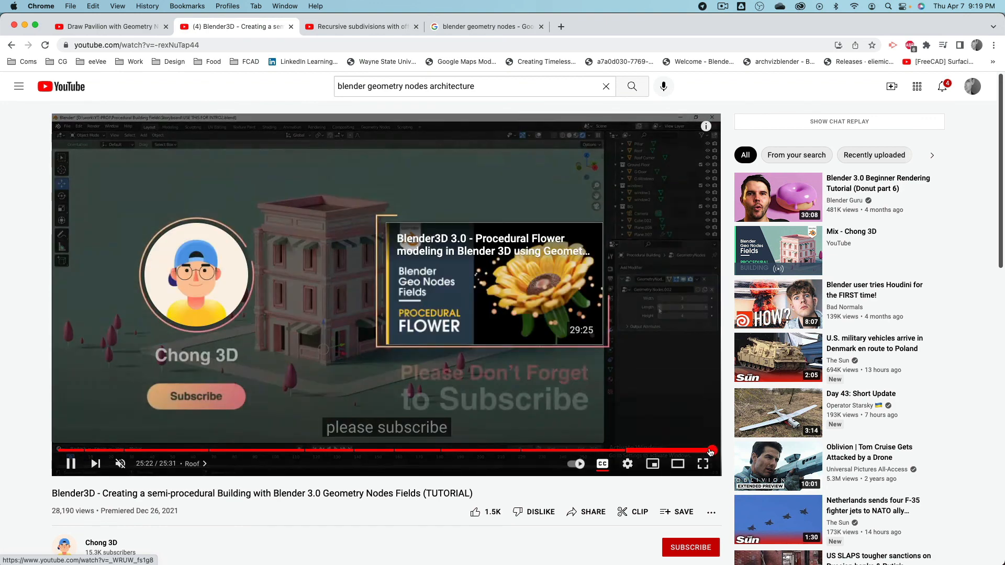
click(704, 451)
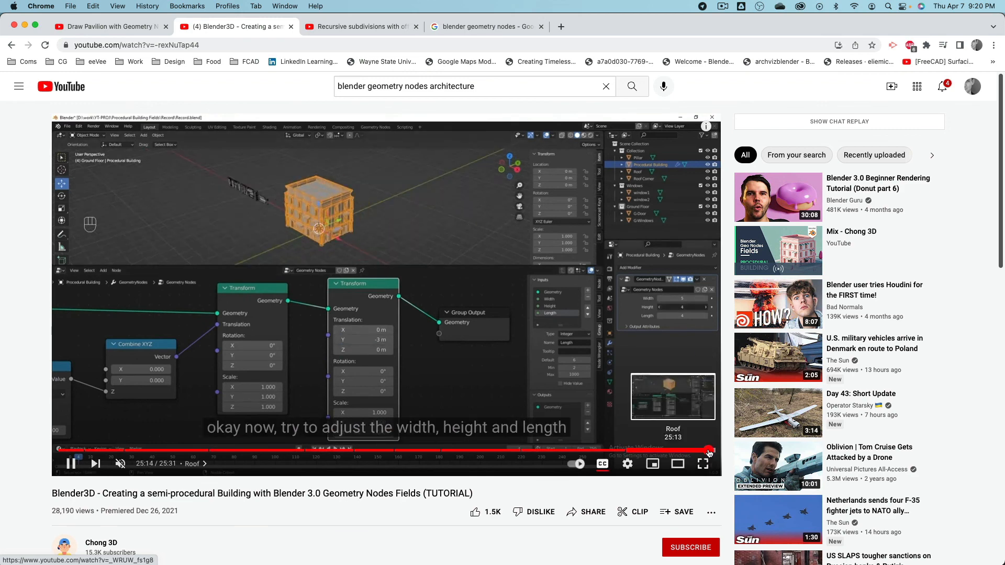
Skim the "Recursive subdivisions with offset using Geometry Nodes" tutorial video through its group node and weight control sections.
click(364, 28)
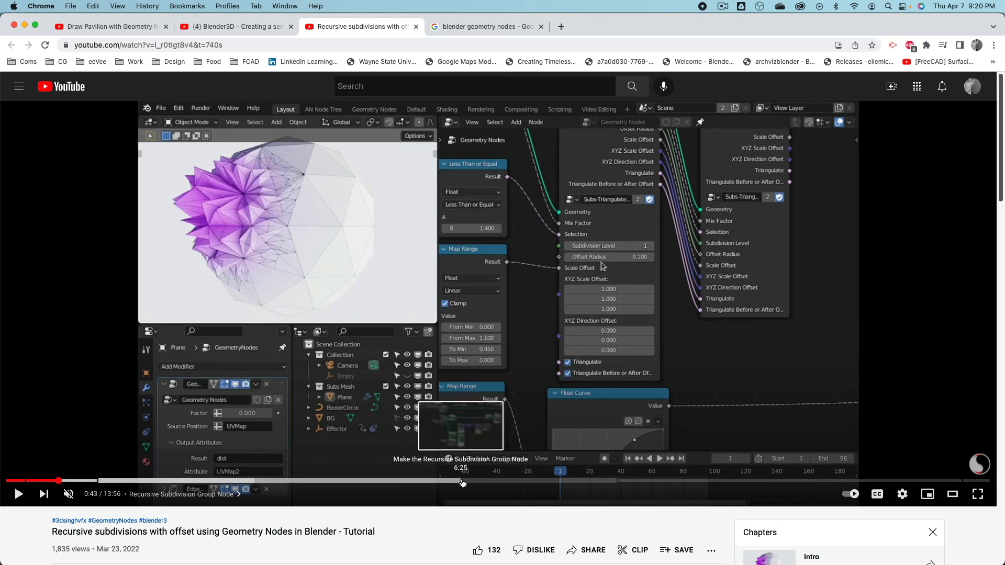
click(467, 481)
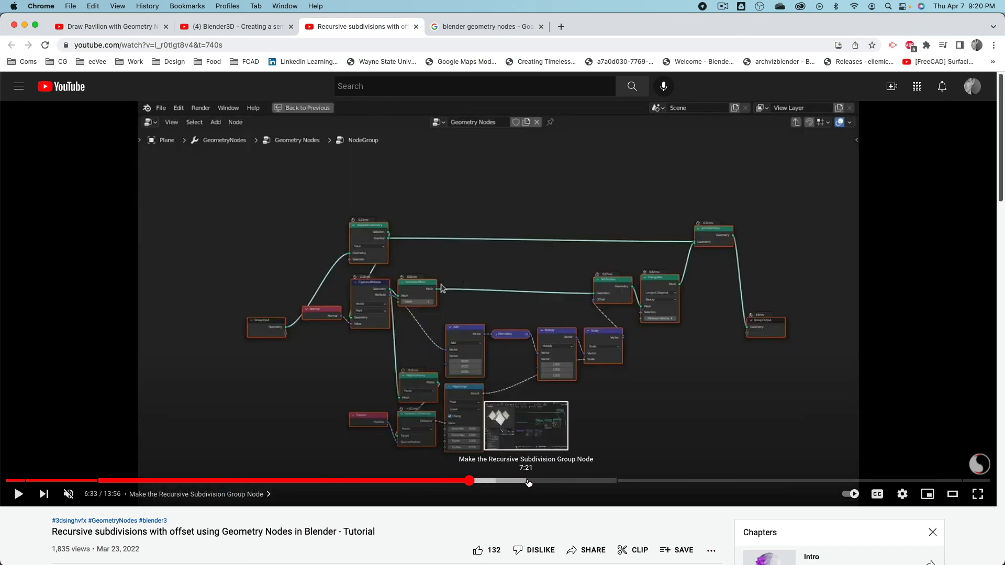
click(536, 481)
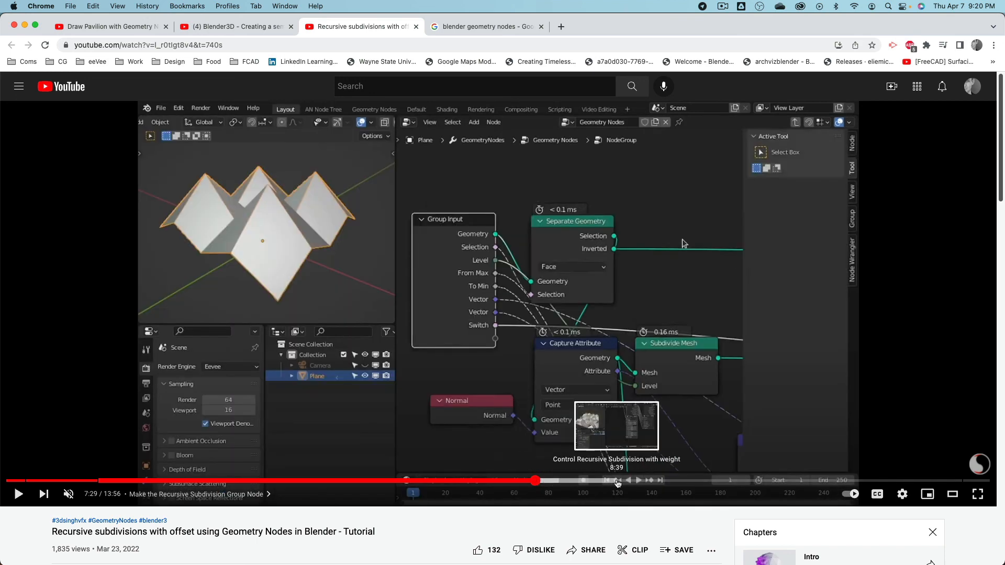
click(681, 481)
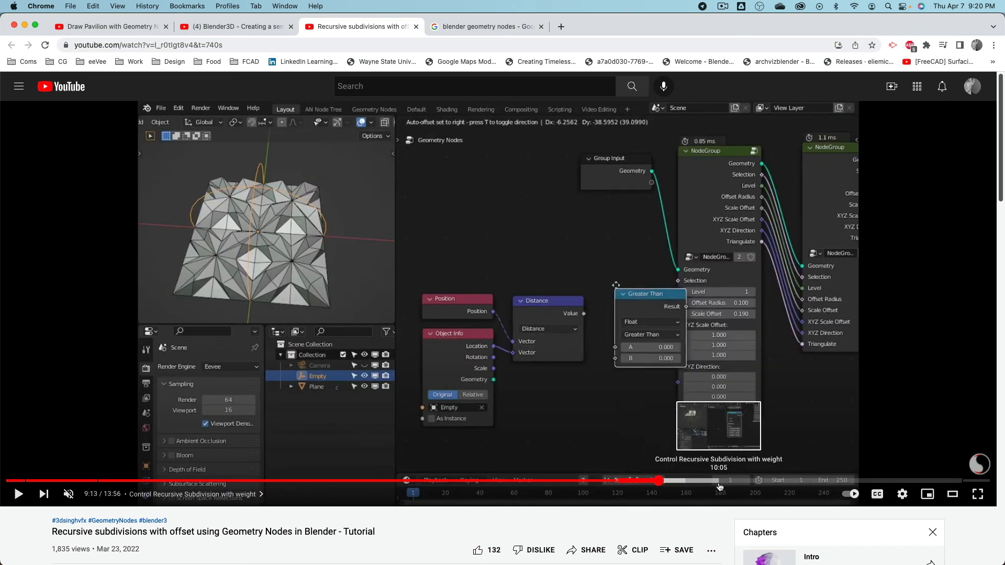
Skim the weight control chapter of the recursive subdivisions video from the Map Range node through material shading to the Float Curve setup.
click(720, 481)
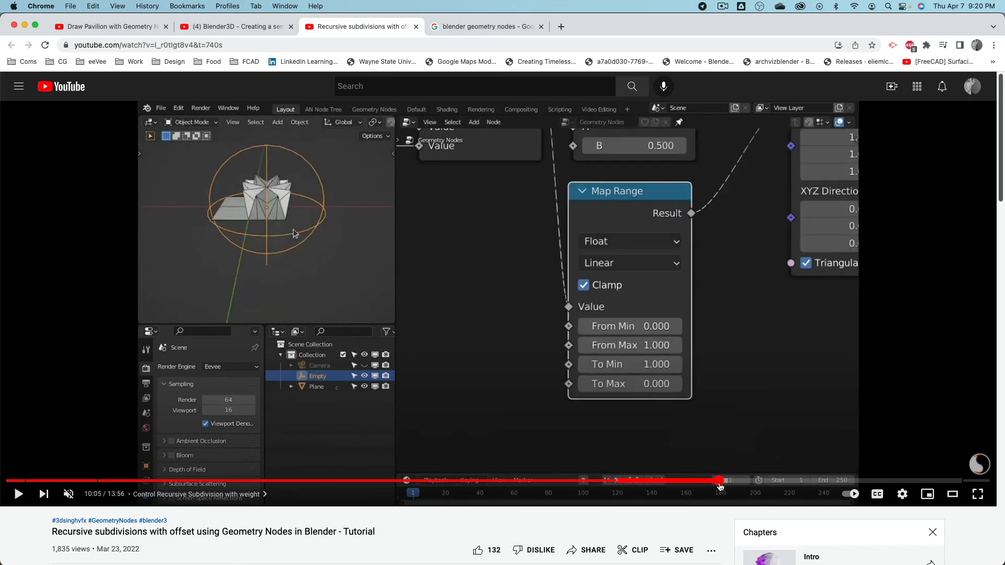
click(773, 481)
click(808, 481)
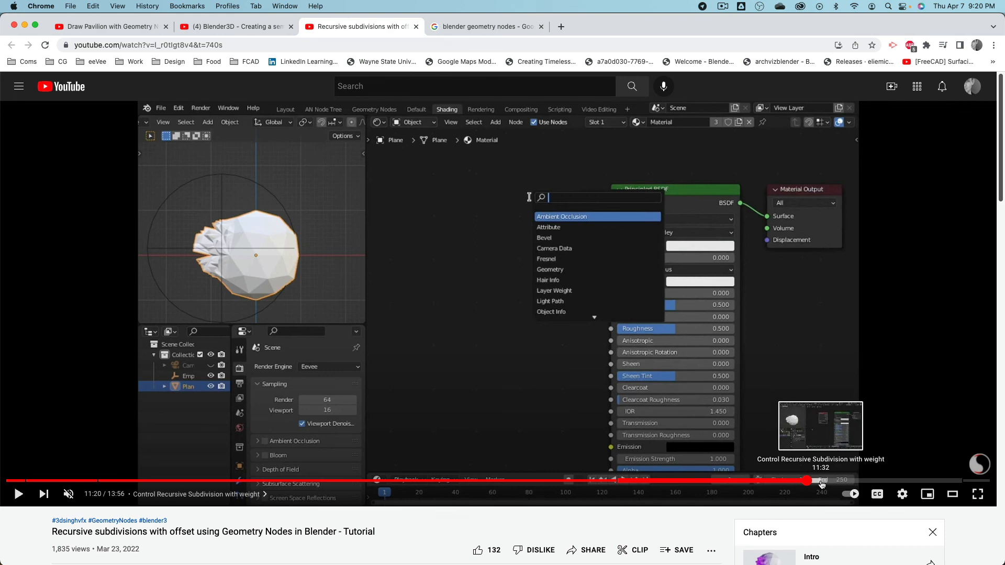
click(833, 481)
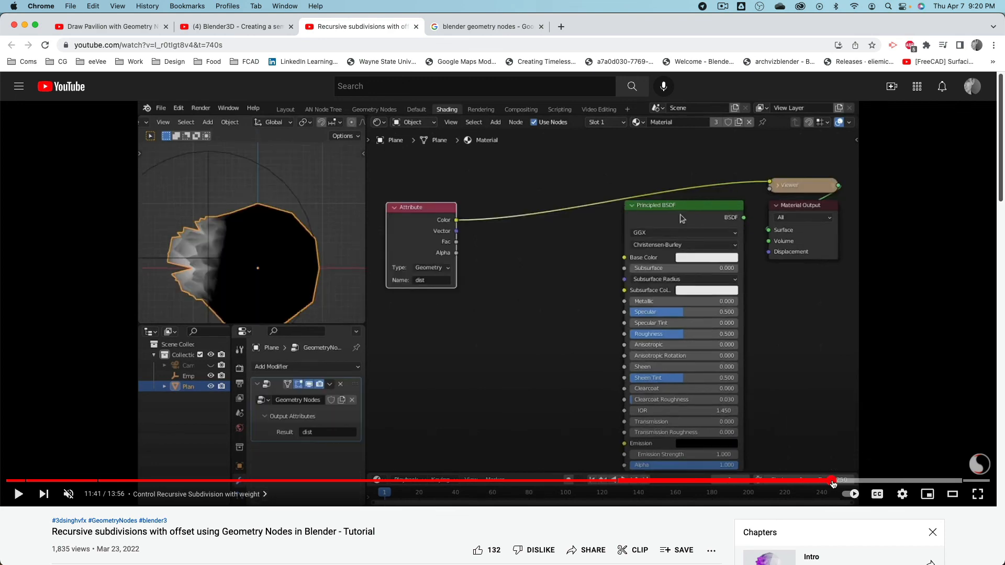
click(850, 482)
click(896, 482)
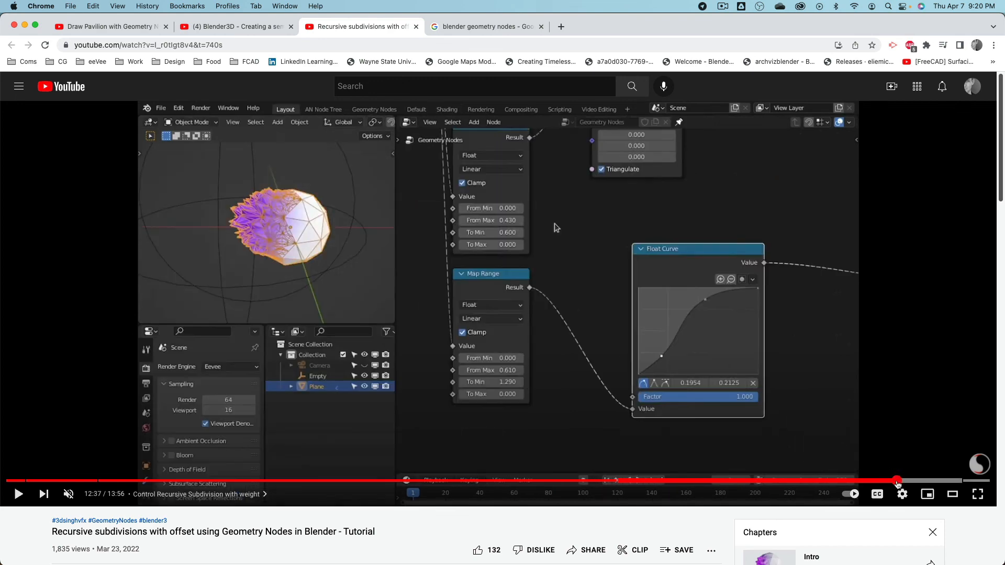
Play the video and skim its closing minutes, looking at the node group chain and the purple spiked sphere.
click(20, 495)
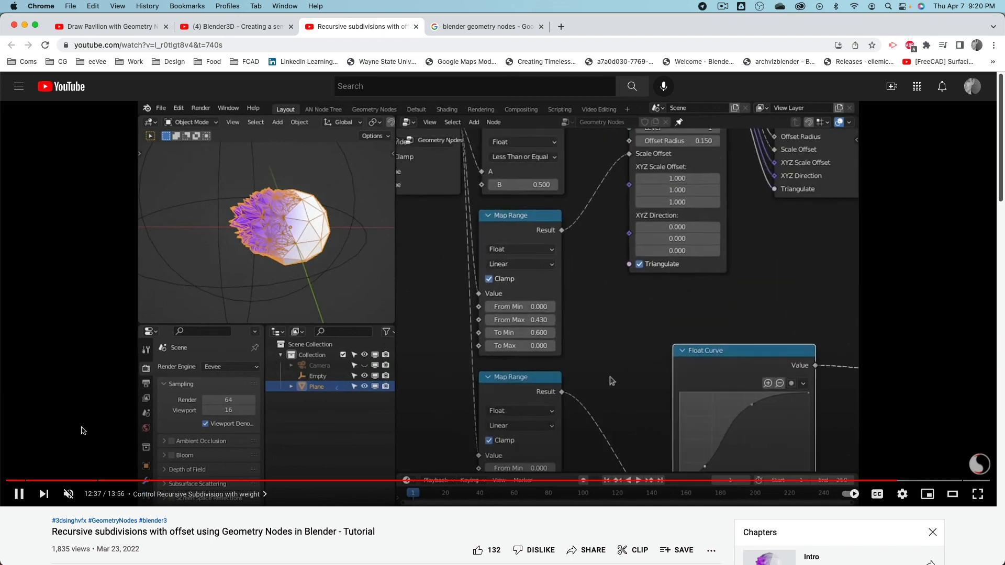
click(913, 481)
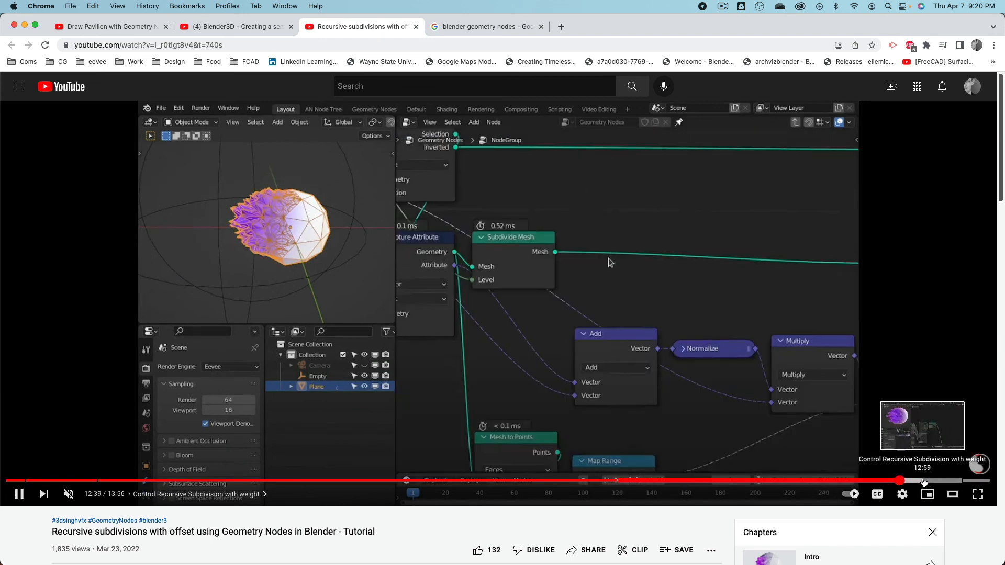
click(926, 482)
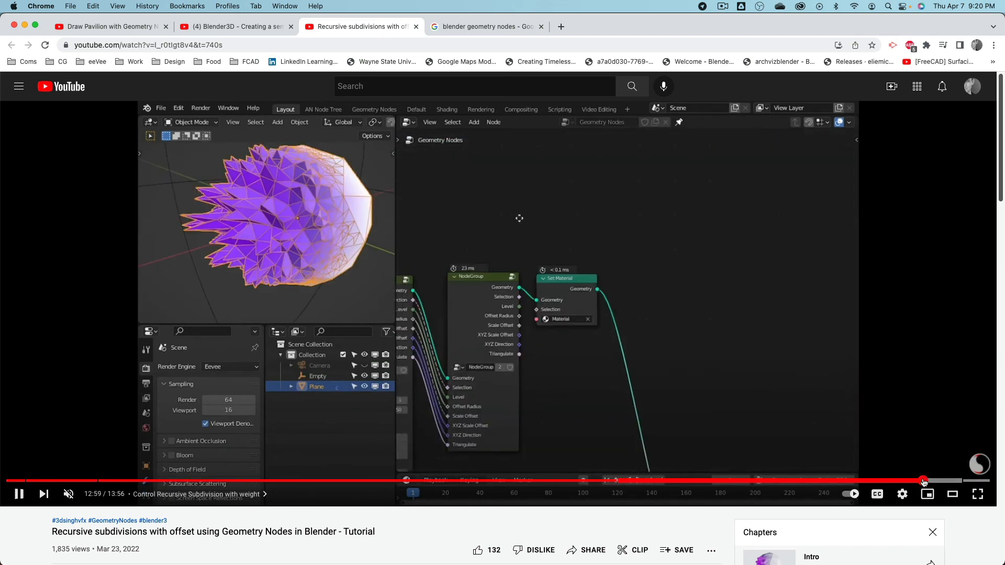
click(949, 481)
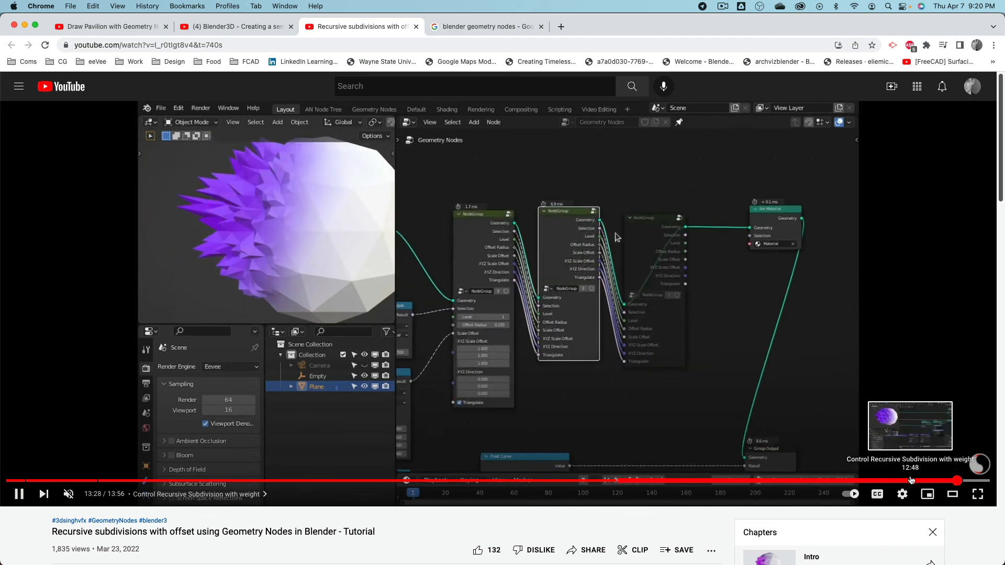
click(911, 480)
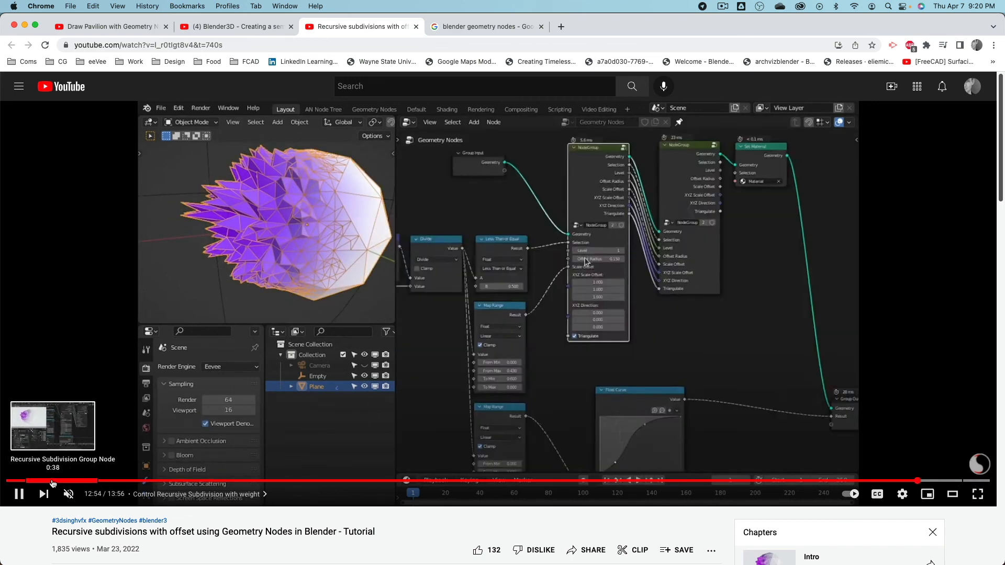
Go back to the Recursive Subdivision Group Node chapter to view the animated sphere demo, and return to the intro's faceted torus.
click(50, 481)
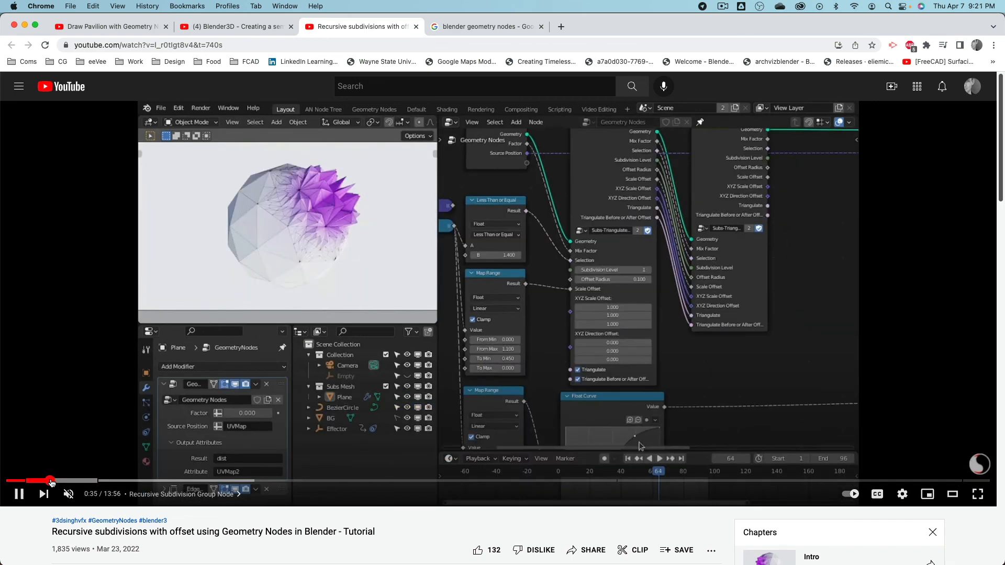
click(72, 481)
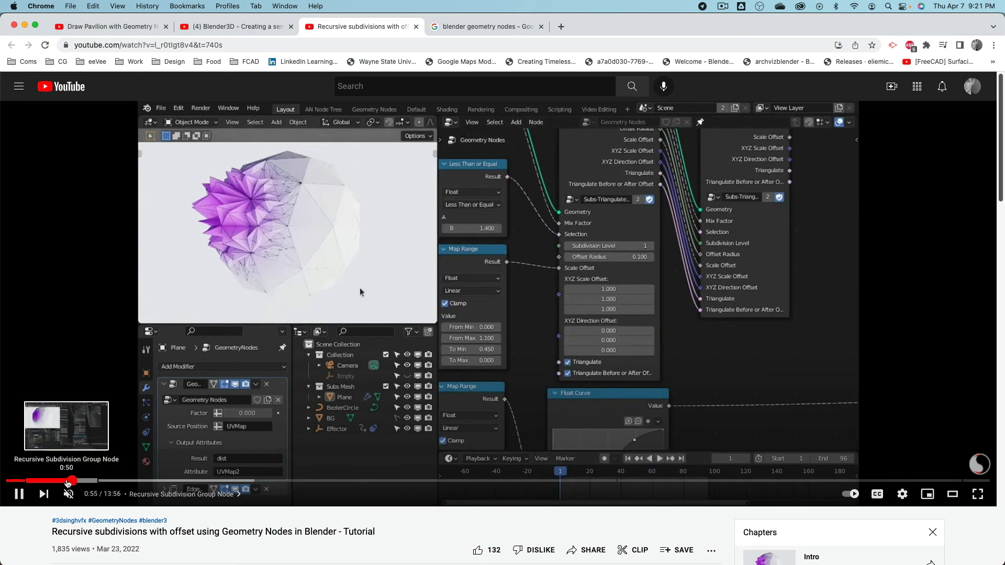
click(67, 481)
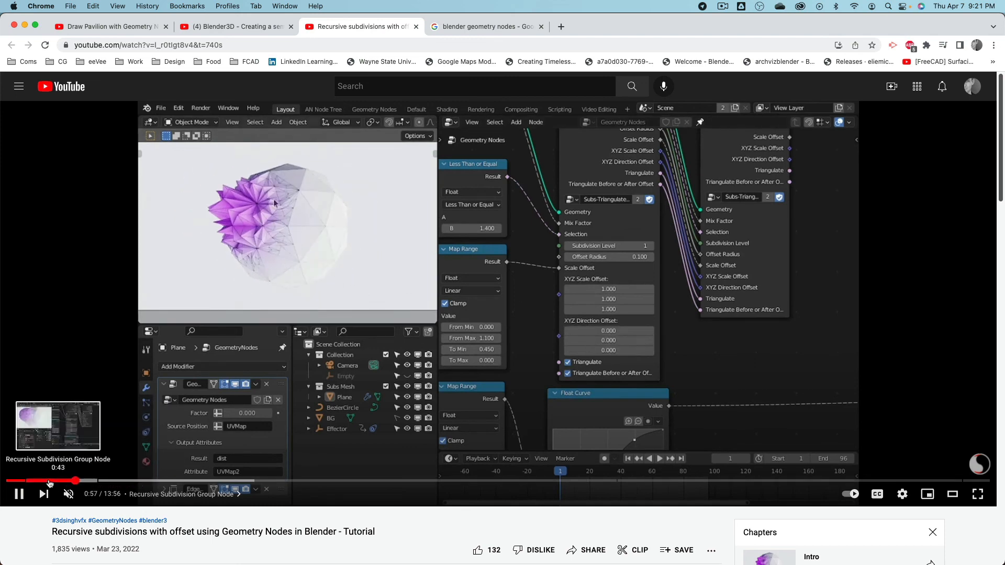
click(11, 481)
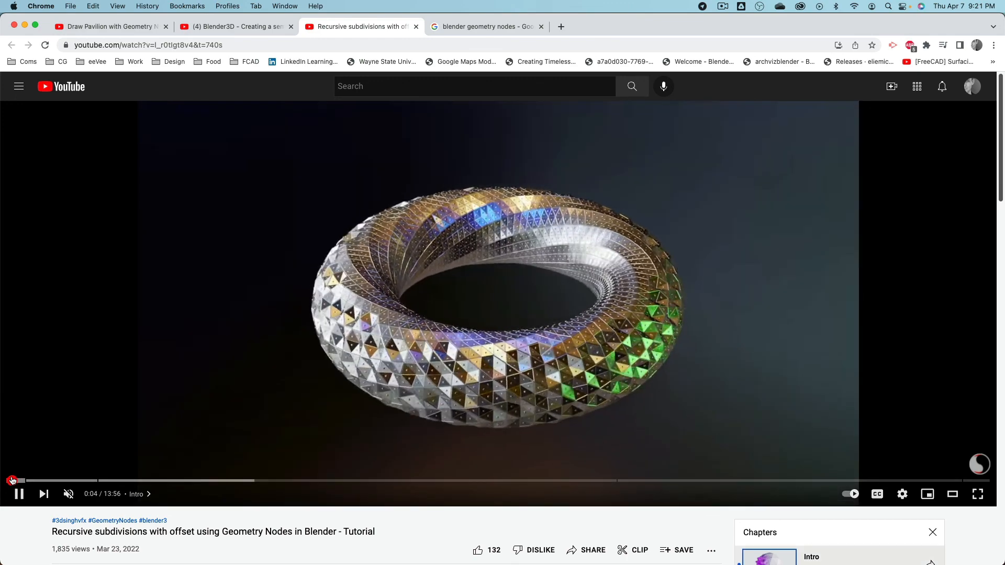